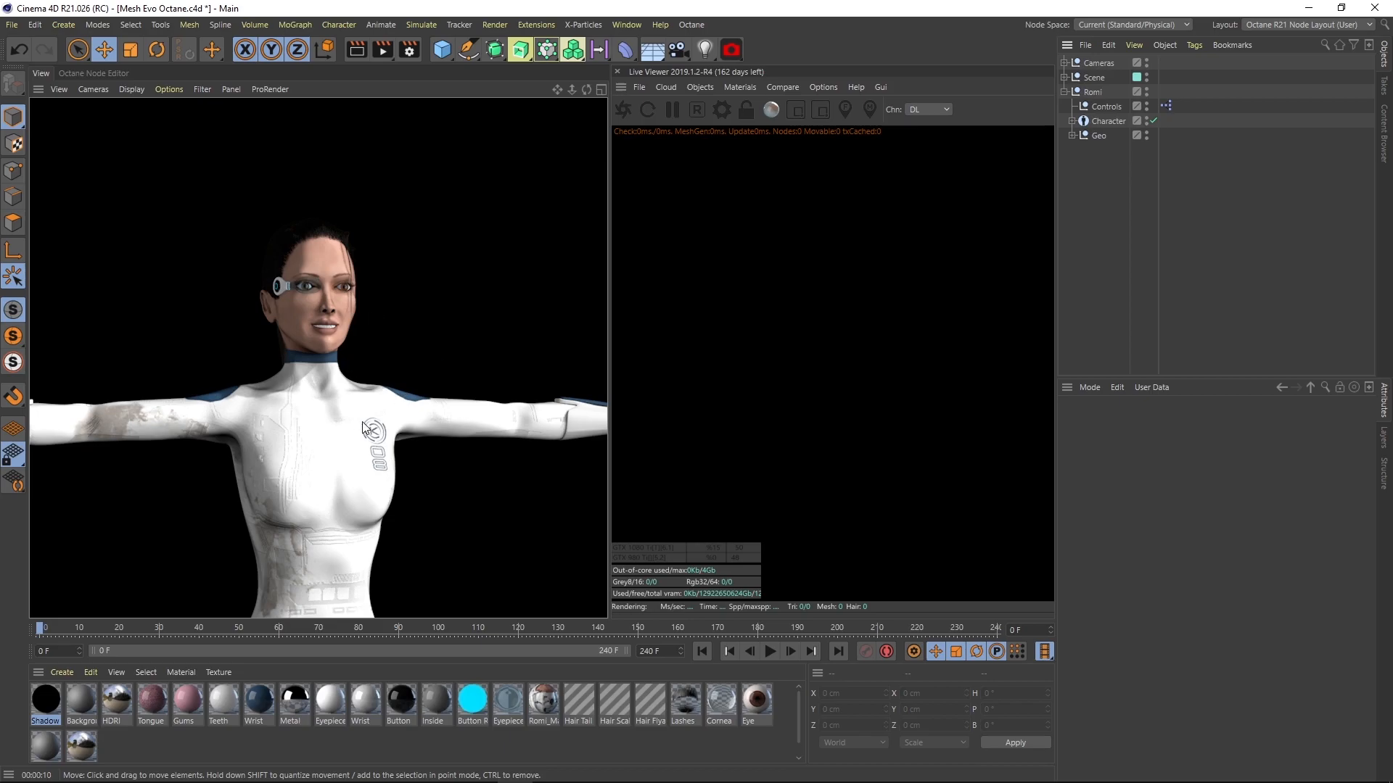
- Try moving the eyes controller in front of the character's face, and undo the move
{"action": "left_click_drag", "start_coordinate": [362, 423], "coordinate": [382, 368], "text": "alt"}
{"action": "right_click_drag", "start_coordinate": [320, 287], "coordinate": [531, 257], "text": "alt"}
{"action": "left_click", "coordinate": [463, 279]}
{"action": "mouse_move", "coordinate": [436, 345]}
{"action": "left_mouse_down"}
{"action": "mouse_move", "coordinate": [367, 241]}
{"action": "mouse_move", "coordinate": [486, 342]}
{"action": "mouse_move", "coordinate": [385, 332]}
{"action": "mouse_move", "coordinate": [436, 330]}
{"action": "mouse_move", "coordinate": [418, 340]}
{"action": "left_mouse_up"}
{"action": "key", "text": "ctrl+z"}
- Try tilting the head by about 8° with the ring controller above it, and undo the rotation
{"action": "left_click_drag", "start_coordinate": [242, 187], "coordinate": [320, 270], "text": "alt"}
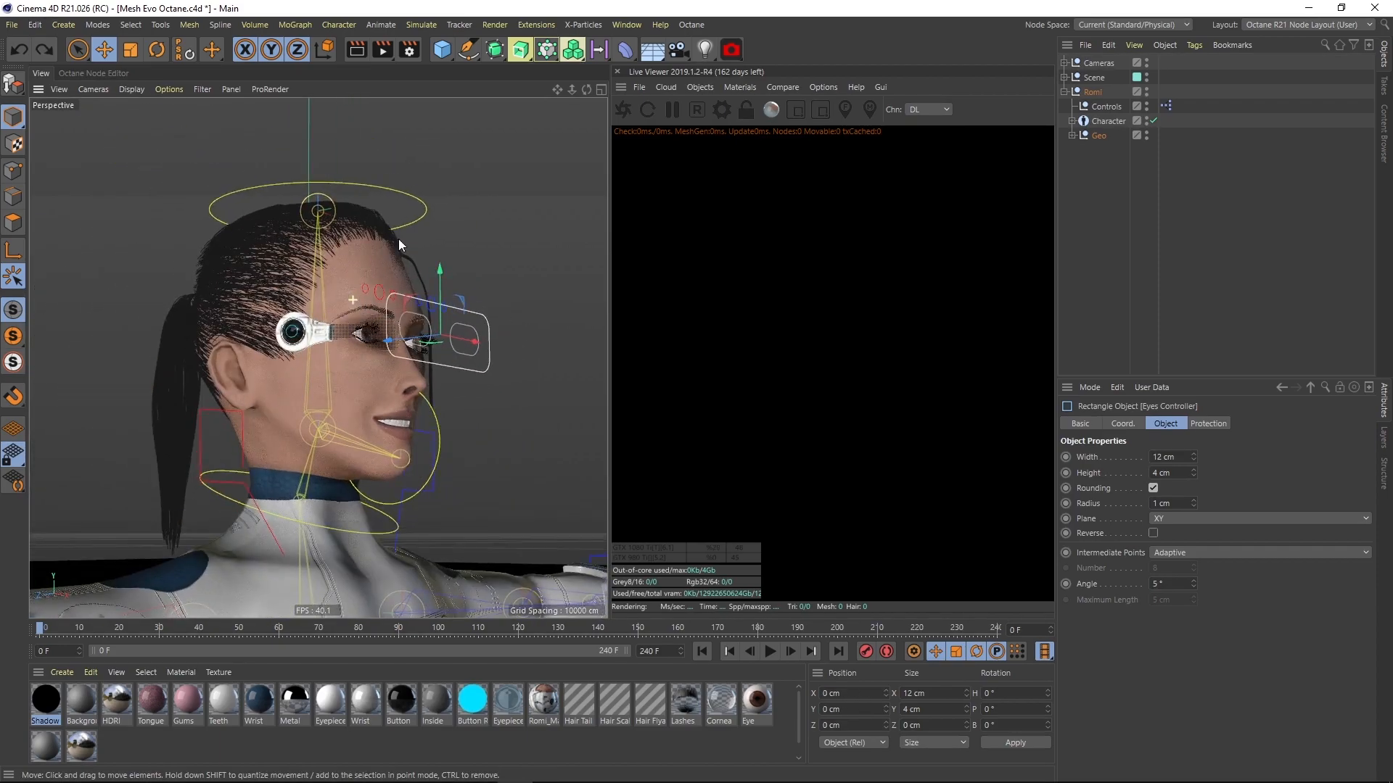
{"action": "left_click", "coordinate": [382, 186]}
{"action": "key", "text": "r"}
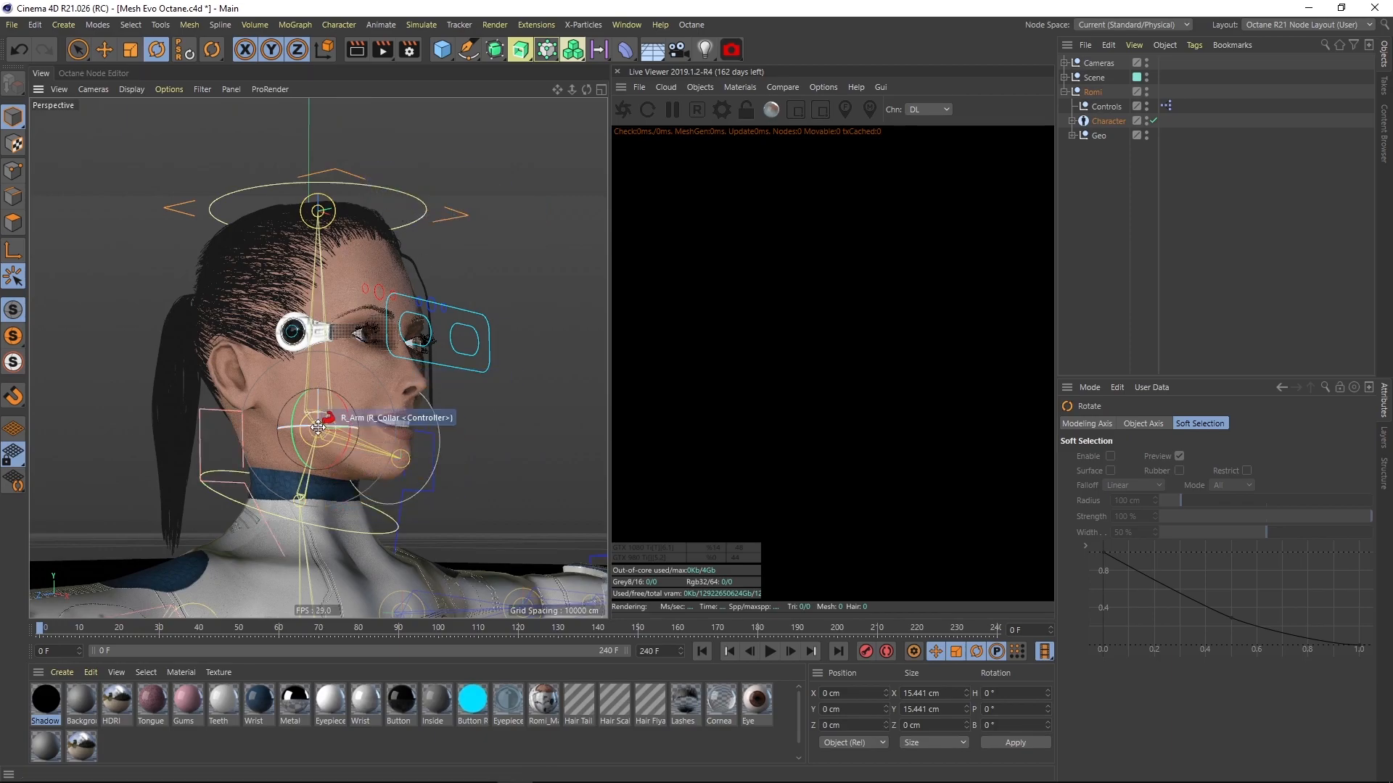
{"action": "mouse_move", "coordinate": [341, 412]}
{"action": "left_mouse_down"}
{"action": "mouse_move", "coordinate": [312, 411]}
{"action": "mouse_move", "coordinate": [346, 411]}
{"action": "left_mouse_up"}
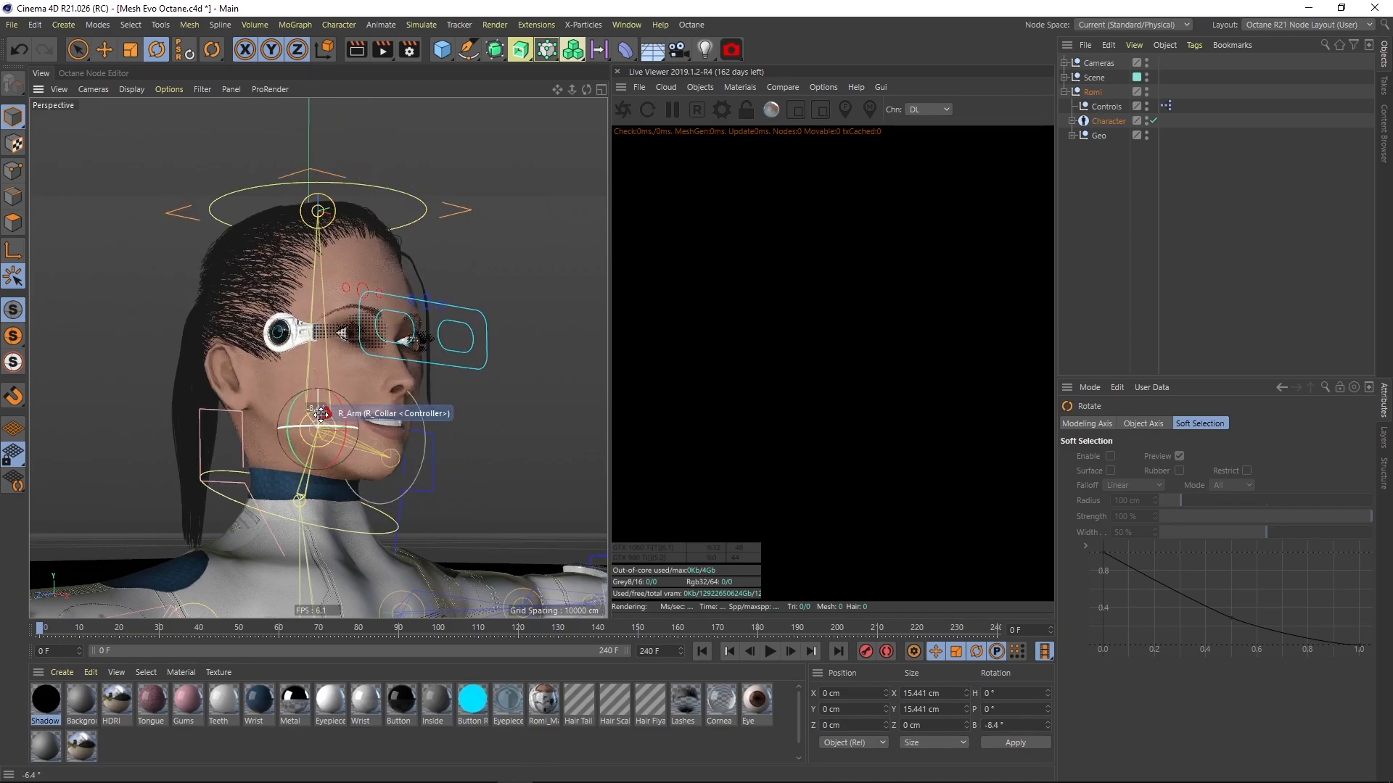
{"action": "key", "text": "ctrl+z"}
- Try moving the right outer eyebrow controller, and undo the move
{"action": "scroll", "coordinate": [394, 288], "scroll_direction": "up", "scroll_amount": 6}
{"action": "left_click_drag", "start_coordinate": [394, 292], "coordinate": [329, 393], "text": "alt"}
{"action": "left_click", "coordinate": [389, 298]}
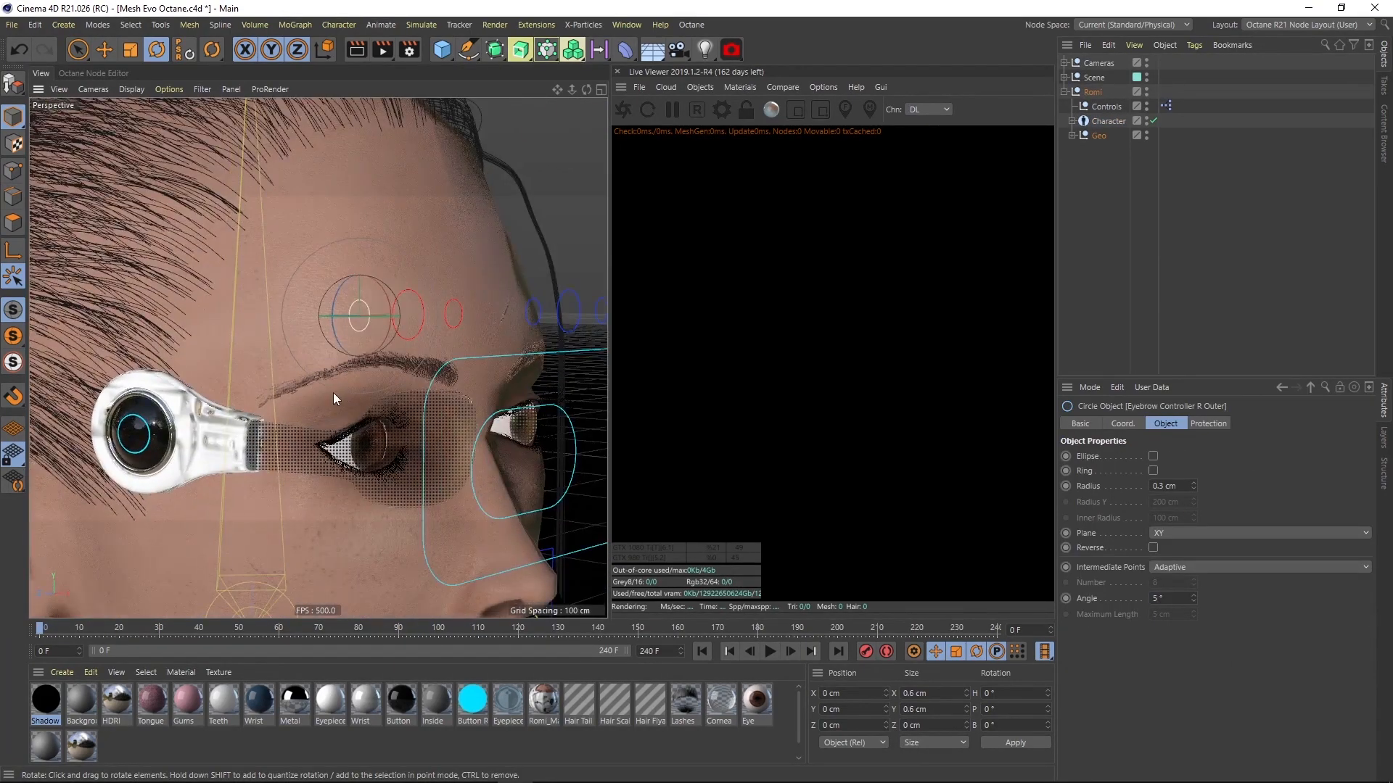
{"action": "key", "text": "e"}
{"action": "left_click_drag", "start_coordinate": [284, 233], "coordinate": [415, 380]}
{"action": "key", "text": "ctrl+z"}
- Examine the character's face rig, hair, shoulders and body controllers from the front and both sides, close up and from afar
{"action": "right_click_drag", "start_coordinate": [480, 425], "coordinate": [295, 398], "text": "alt"}
{"action": "left_click_drag", "start_coordinate": [447, 420], "coordinate": [314, 357], "text": "alt"}
{"action": "middle_click_drag", "start_coordinate": [442, 449], "coordinate": [392, 270], "text": "alt"}
{"action": "right_click_drag", "start_coordinate": [450, 316], "coordinate": [347, 338], "text": "alt"}
{"action": "left_click_drag", "start_coordinate": [385, 348], "coordinate": [489, 308], "text": "alt"}
{"action": "middle_click_drag", "start_coordinate": [425, 300], "coordinate": [386, 345], "text": "alt"}
{"action": "right_click_drag", "start_coordinate": [384, 314], "coordinate": [440, 310], "text": "alt"}
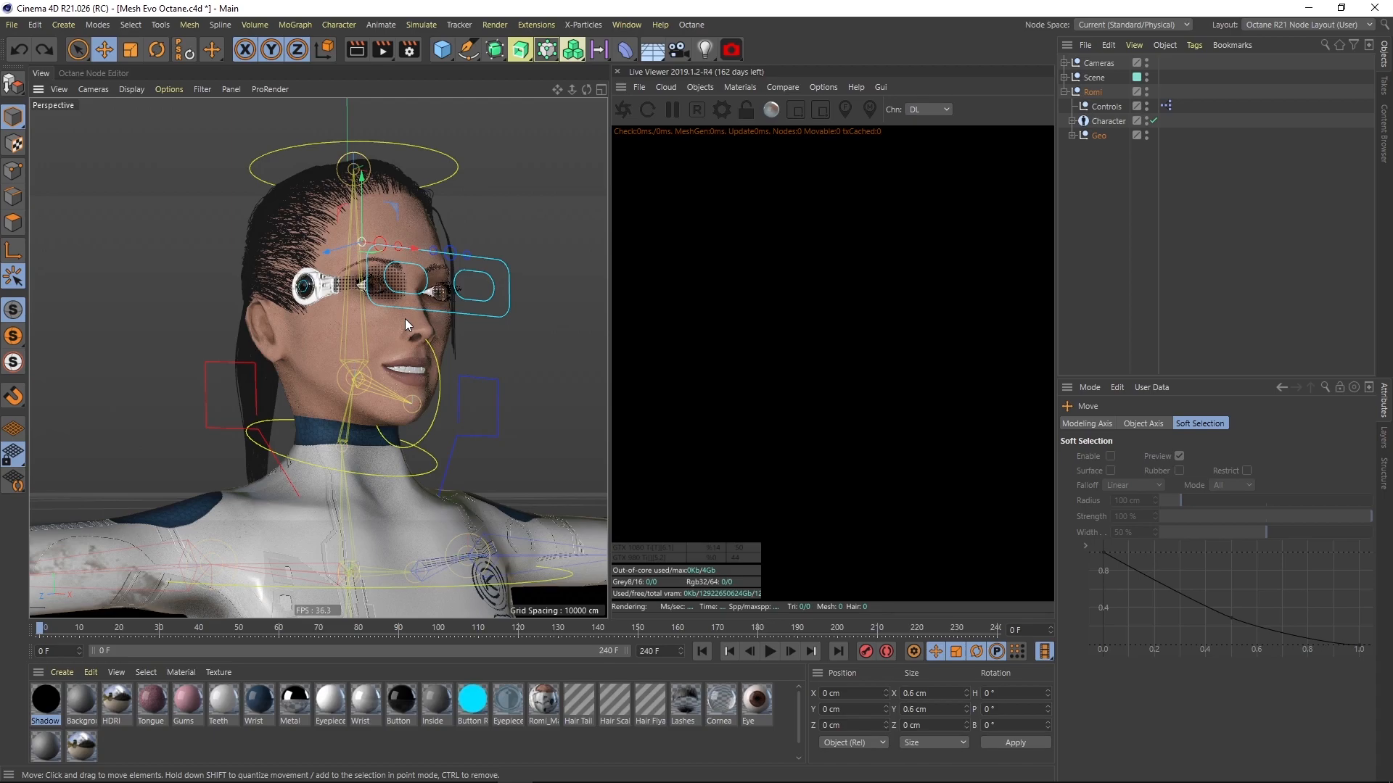
{"action": "left_click_drag", "start_coordinate": [425, 187], "coordinate": [395, 248], "text": "alt"}
{"action": "middle_click_drag", "start_coordinate": [394, 247], "coordinate": [396, 331], "text": "alt"}
{"action": "left_click_drag", "start_coordinate": [395, 331], "coordinate": [397, 278], "text": "alt"}
{"action": "middle_click_drag", "start_coordinate": [387, 368], "coordinate": [357, 367], "text": "alt"}
{"action": "left_click_drag", "start_coordinate": [359, 368], "coordinate": [337, 390], "text": "alt"}
{"action": "right_click_drag", "start_coordinate": [324, 370], "coordinate": [382, 347], "text": "alt"}
{"action": "mouse_move", "coordinate": [375, 307]}
{"action": "left_mouse_down", "text": "alt"}
{"action": "mouse_move", "coordinate": [361, 350]}
{"action": "mouse_move", "coordinate": [361, 315]}
{"action": "mouse_move", "coordinate": [363, 327]}
{"action": "left_mouse_up", "text": "alt"}
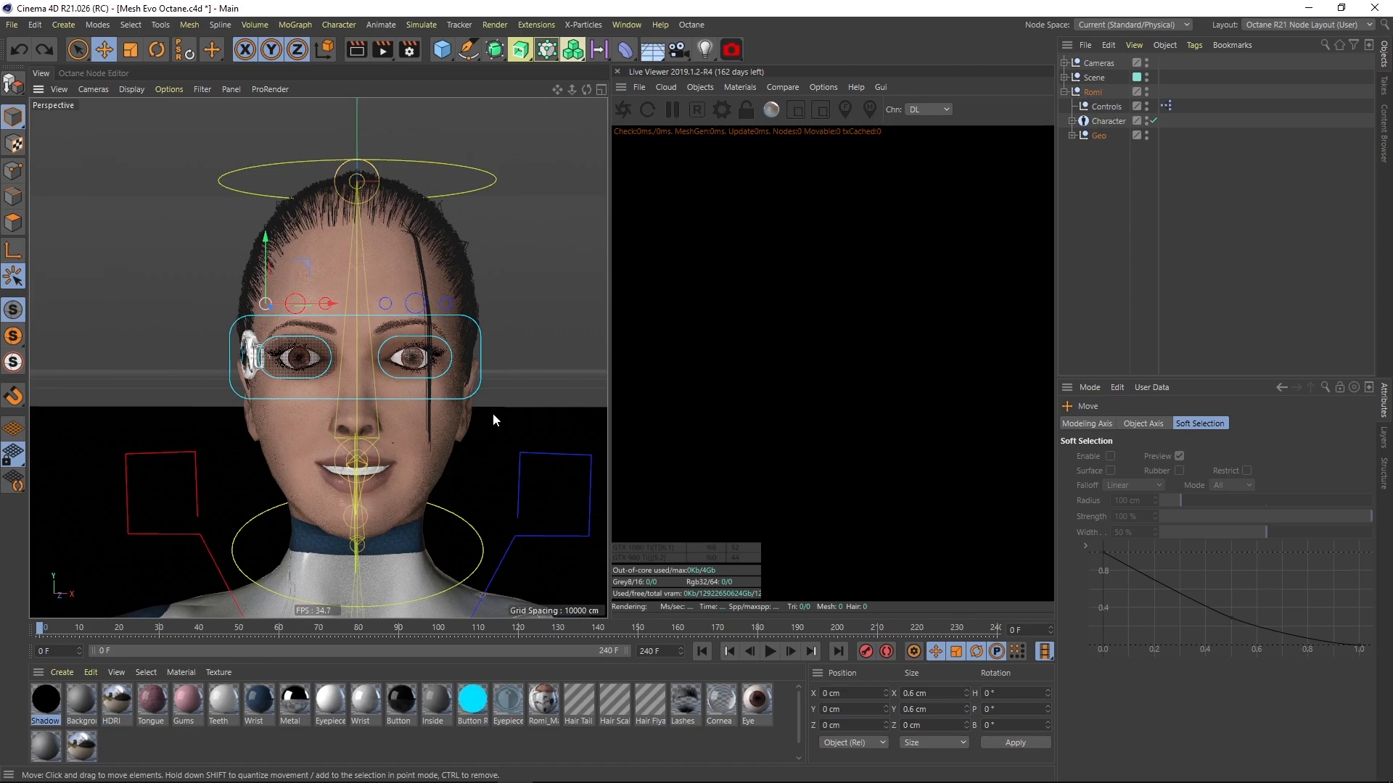
{"action": "left_click_drag", "start_coordinate": [358, 290], "coordinate": [308, 318], "text": "alt"}
{"action": "right_click_drag", "start_coordinate": [428, 238], "coordinate": [408, 378], "text": "alt"}
{"action": "left_click_drag", "start_coordinate": [408, 377], "coordinate": [441, 281], "text": "alt"}
{"action": "right_click_drag", "start_coordinate": [441, 281], "coordinate": [520, 243], "text": "alt"}
{"action": "middle_click_drag", "start_coordinate": [434, 258], "coordinate": [385, 320], "text": "alt"}
{"action": "right_click_drag", "start_coordinate": [385, 320], "coordinate": [455, 302], "text": "alt"}
{"action": "mouse_move", "coordinate": [412, 330]}
{"action": "left_mouse_down", "text": "alt"}
{"action": "mouse_move", "coordinate": [438, 303]}
{"action": "mouse_move", "coordinate": [428, 319]}
{"action": "left_mouse_up", "text": "alt"}
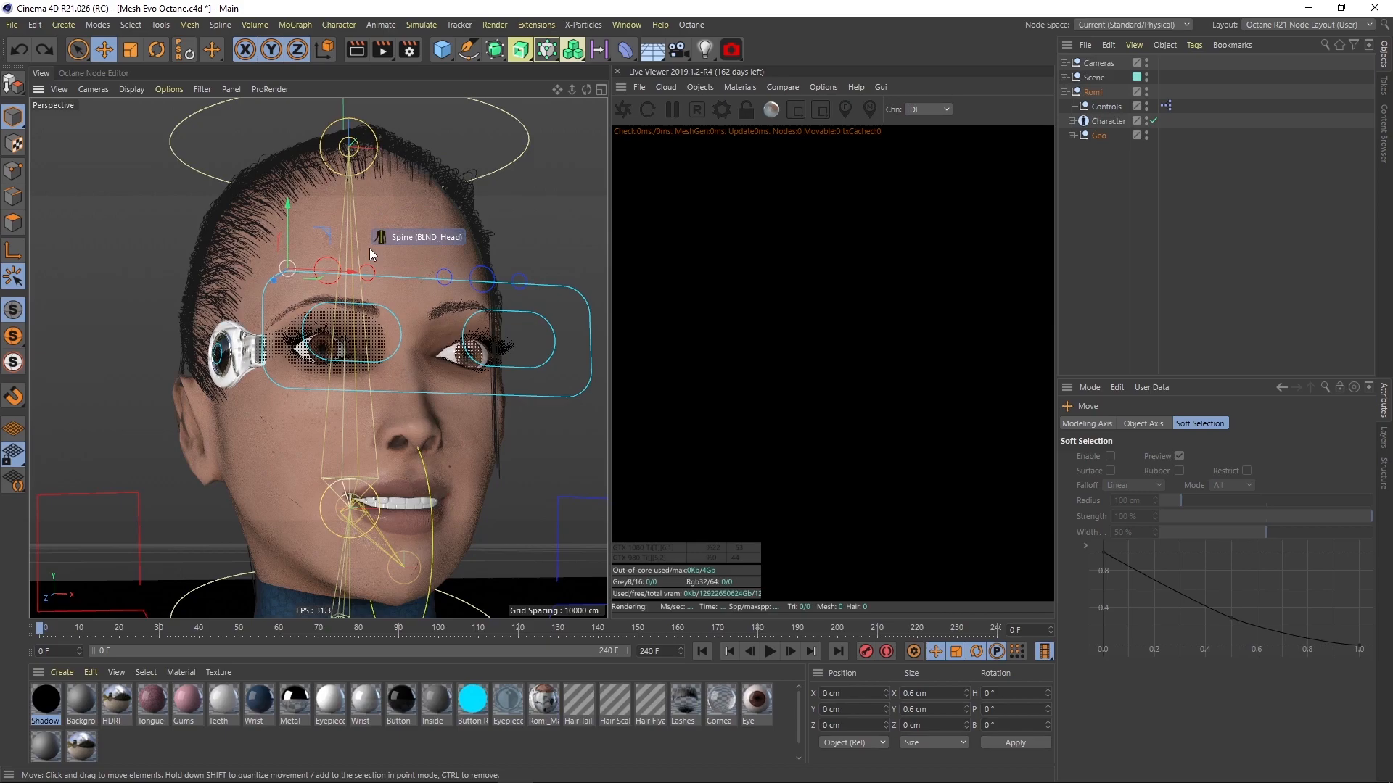
{"action": "left_click_drag", "start_coordinate": [365, 256], "coordinate": [450, 277], "text": "alt"}
{"action": "right_click_drag", "start_coordinate": [430, 369], "coordinate": [324, 423], "text": "alt"}
{"action": "left_click_drag", "start_coordinate": [441, 455], "coordinate": [410, 443], "text": "alt"}
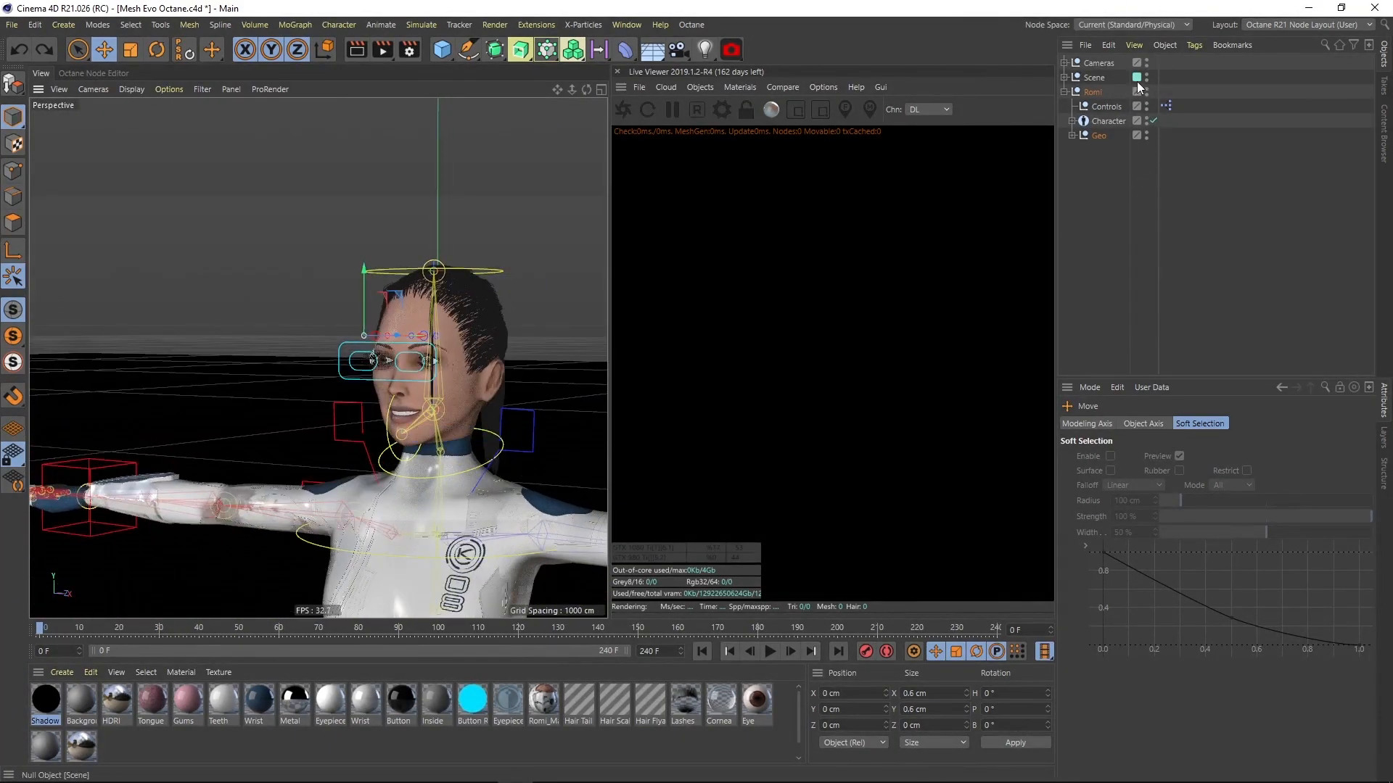
{"action": "middle_click_drag", "start_coordinate": [399, 382], "coordinate": [333, 410], "text": "alt"}
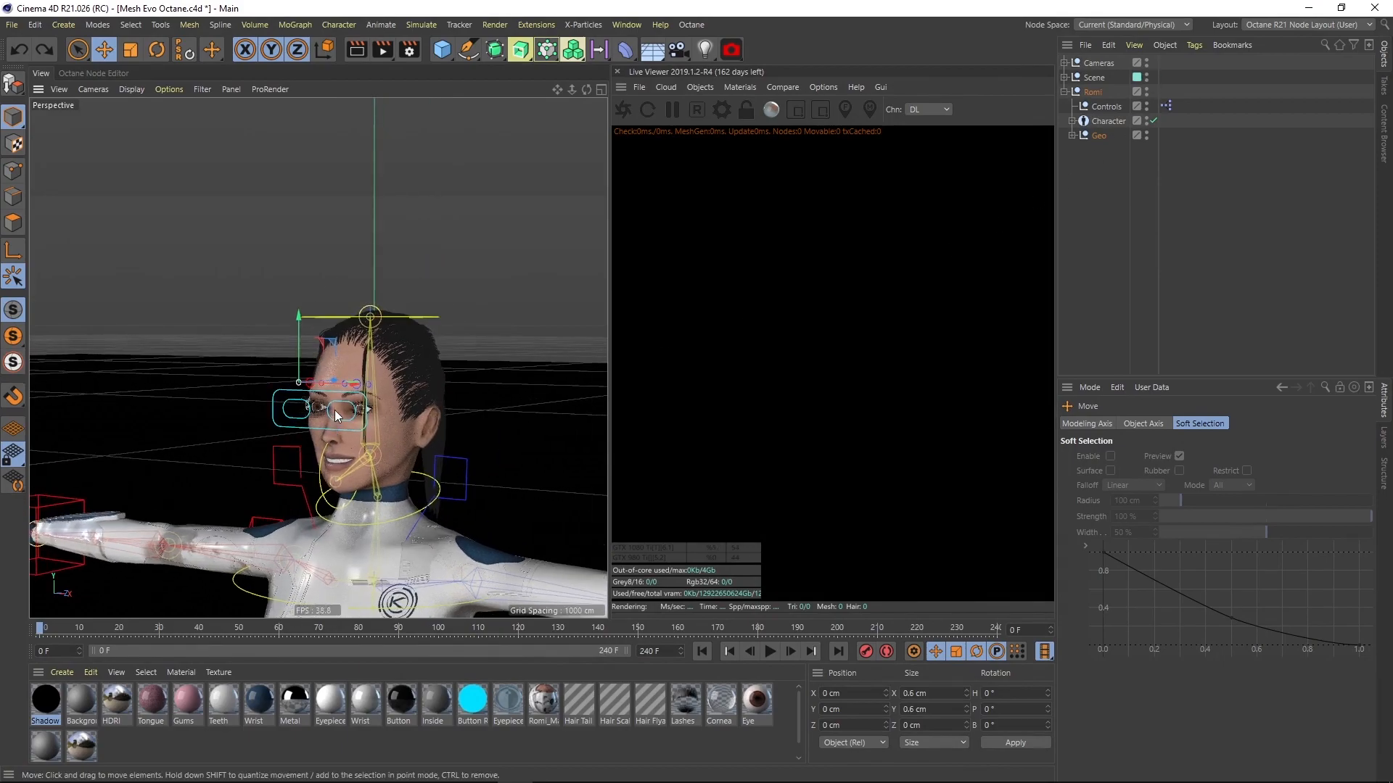
{"action": "right_click_drag", "start_coordinate": [333, 411], "coordinate": [462, 370], "text": "alt"}
{"action": "left_click_drag", "start_coordinate": [381, 399], "coordinate": [430, 405], "text": "alt"}
{"action": "mouse_move", "coordinate": [430, 408]}
{"action": "right_mouse_down", "text": "alt"}
{"action": "mouse_move", "coordinate": [458, 430]}
{"action": "mouse_move", "coordinate": [420, 384]}
{"action": "right_mouse_up", "text": "alt"}
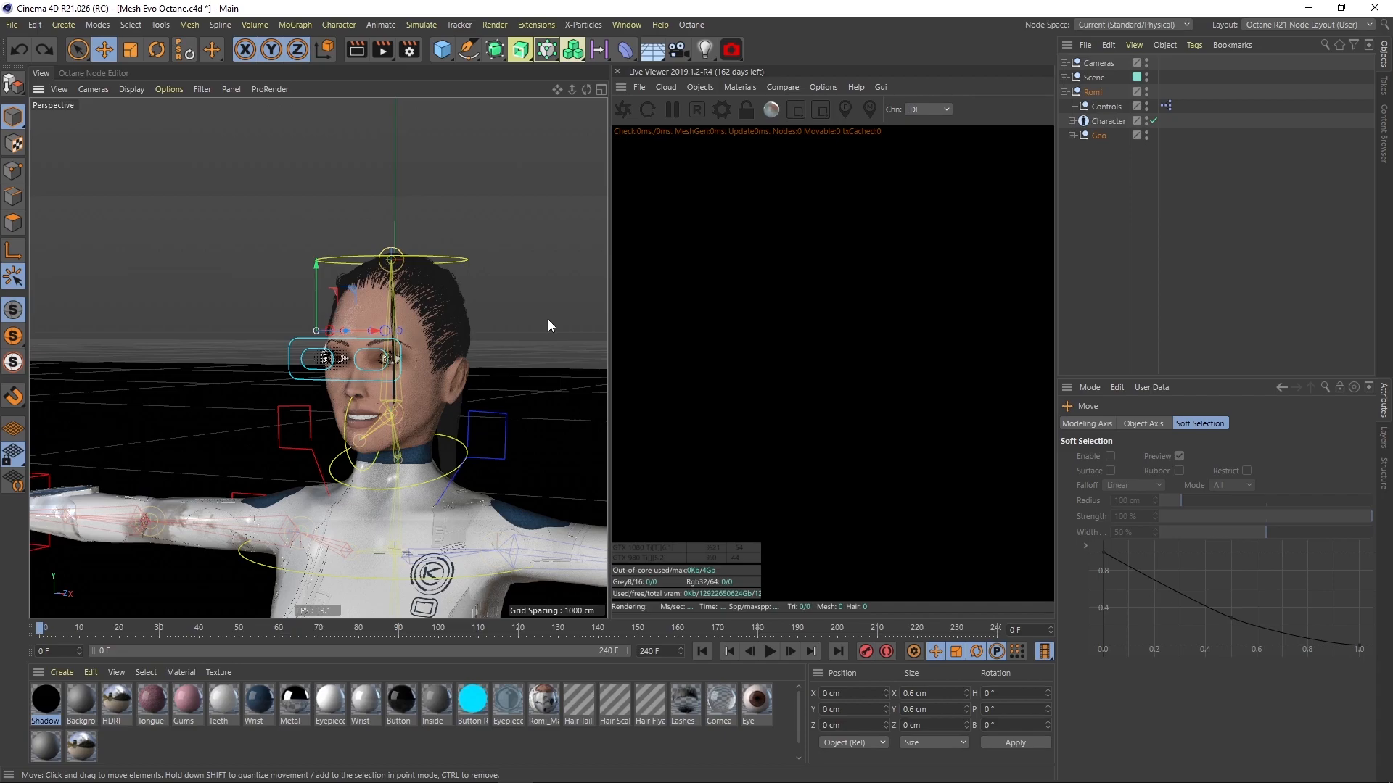
{"action": "middle_click_drag", "start_coordinate": [547, 325], "coordinate": [371, 371], "text": "alt"}
{"action": "right_click_drag", "start_coordinate": [372, 365], "coordinate": [258, 392], "text": "alt"}
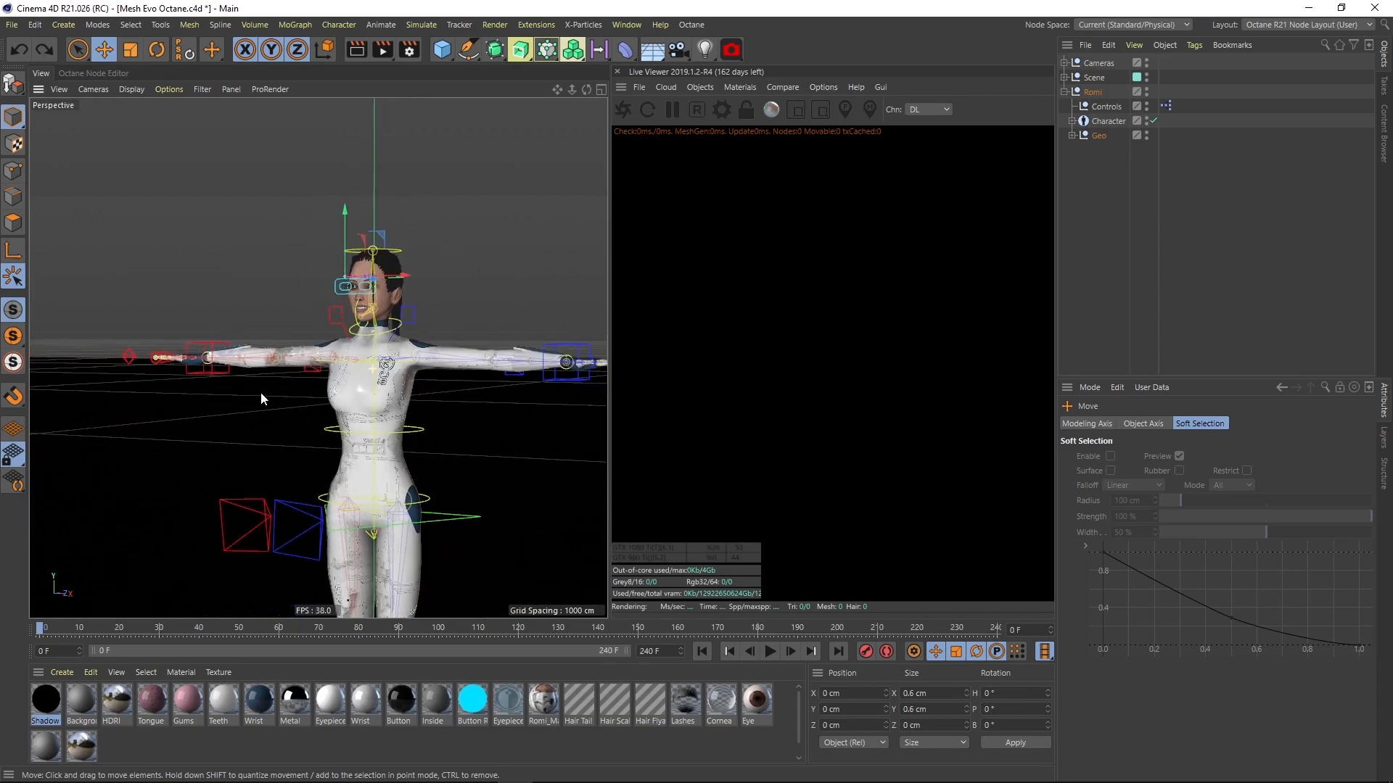
{"action": "mouse_move", "coordinate": [360, 389]}
{"action": "left_mouse_down", "text": "alt"}
{"action": "mouse_move", "coordinate": [331, 397]}
{"action": "mouse_move", "coordinate": [372, 390]}
{"action": "left_mouse_up", "text": "alt"}
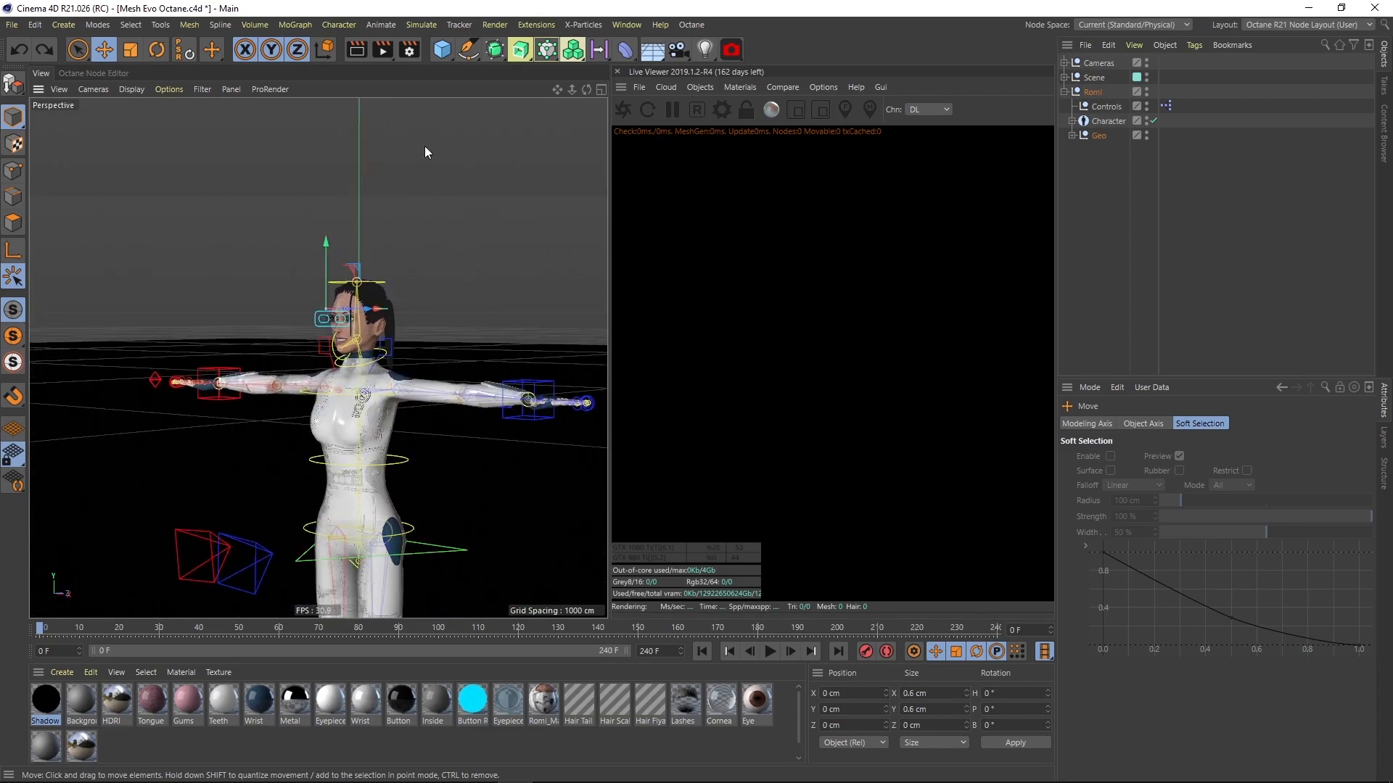
{"action": "right_click_drag", "start_coordinate": [353, 313], "coordinate": [468, 90], "text": "alt"}
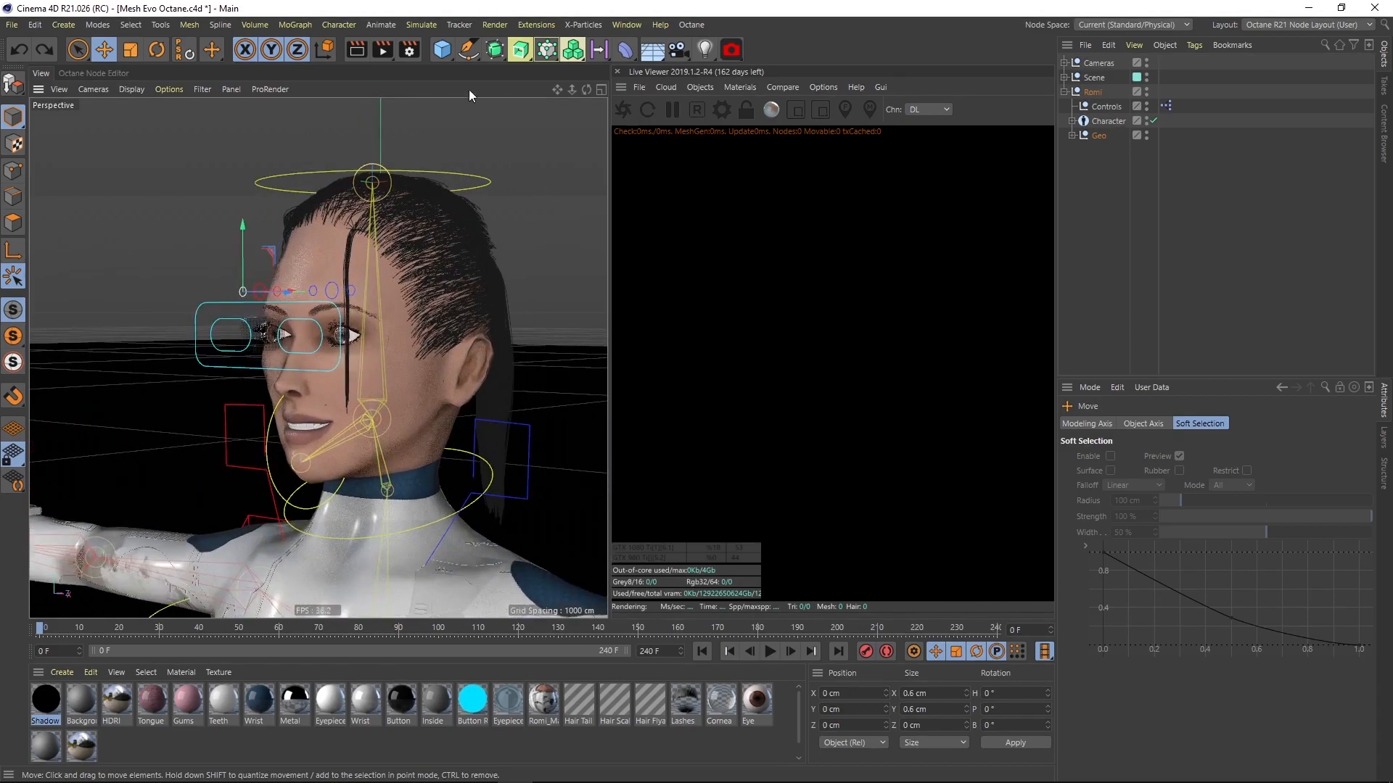
- Check the renderer options in the render settings and preview the character's head as a render in the viewport
{"action": "left_click", "coordinate": [409, 49]}
{"action": "left_click", "coordinate": [455, 215]}
{"action": "left_click", "coordinate": [757, 208]}
{"action": "left_click", "coordinate": [759, 256]}
{"action": "left_click", "coordinate": [1019, 32]}
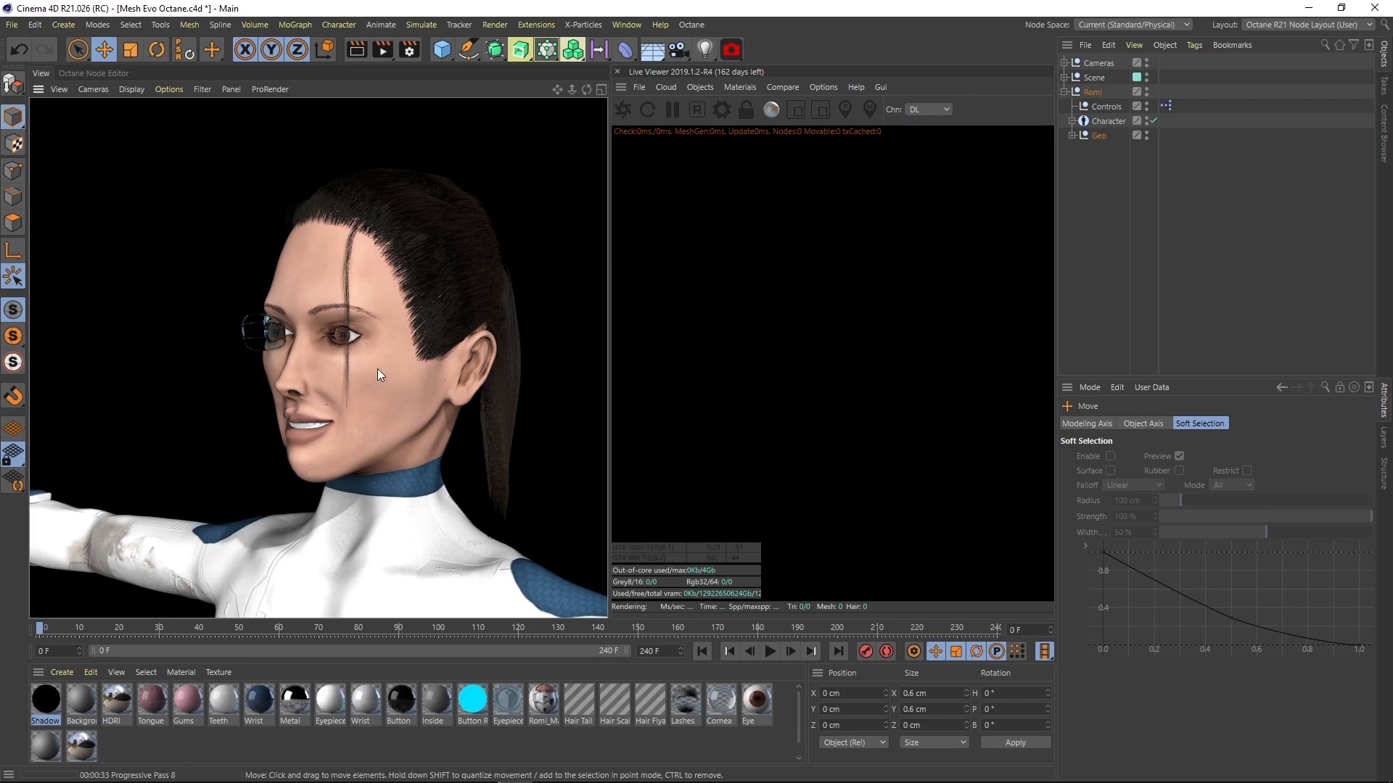
- Examine the character's upper body and head again in the shaded viewport
{"action": "left_click_drag", "start_coordinate": [376, 372], "coordinate": [468, 355], "text": "alt"}
{"action": "scroll", "coordinate": [326, 384], "scroll_direction": "down", "scroll_amount": 5}
{"action": "left_click_drag", "start_coordinate": [323, 398], "coordinate": [325, 475], "text": "alt"}
{"action": "middle_click_drag", "start_coordinate": [325, 479], "coordinate": [320, 393], "text": "alt"}
{"action": "scroll", "coordinate": [296, 391], "scroll_direction": "down", "scroll_amount": 4}
{"action": "left_click_drag", "start_coordinate": [323, 379], "coordinate": [299, 294], "text": "alt"}
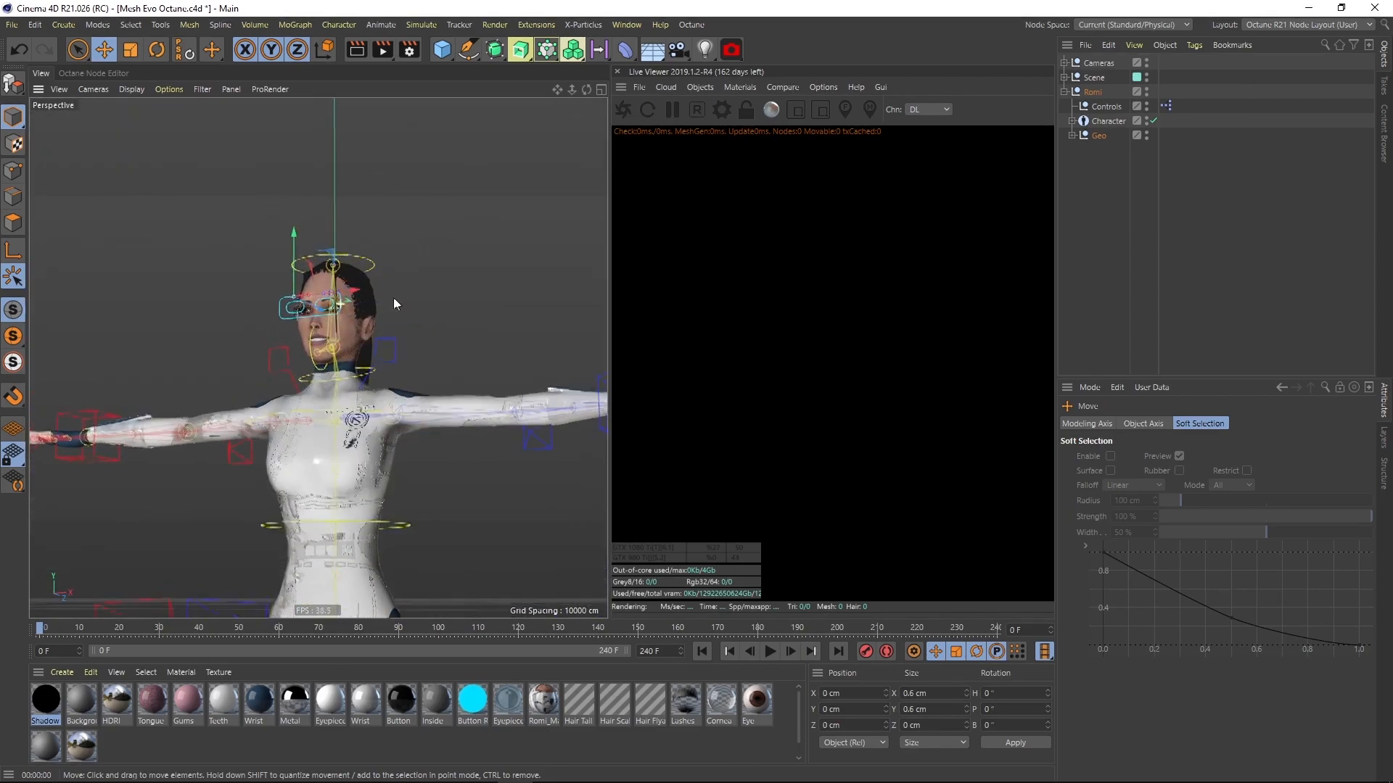
{"action": "scroll", "coordinate": [389, 299], "scroll_direction": "up", "scroll_amount": 6}
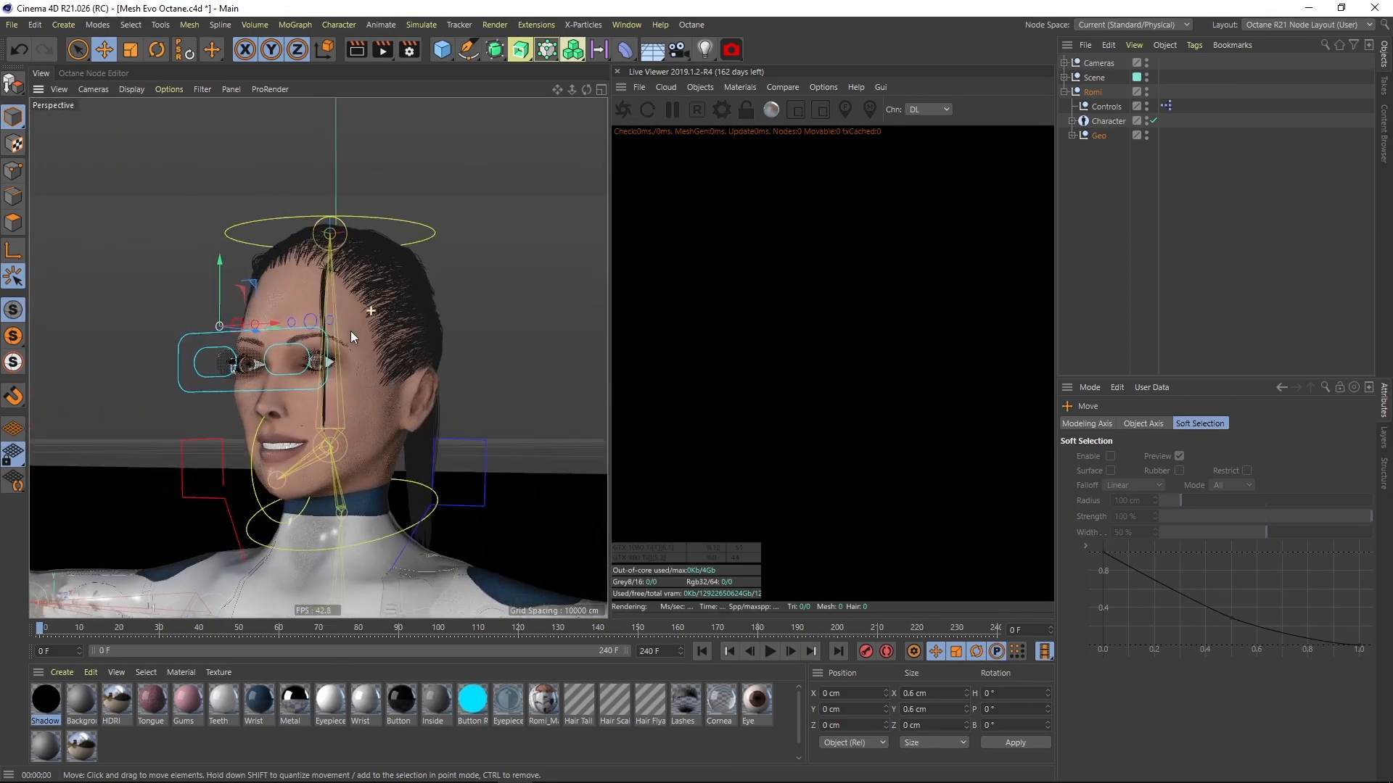
{"action": "scroll", "coordinate": [382, 295], "scroll_direction": "down", "scroll_amount": 3}
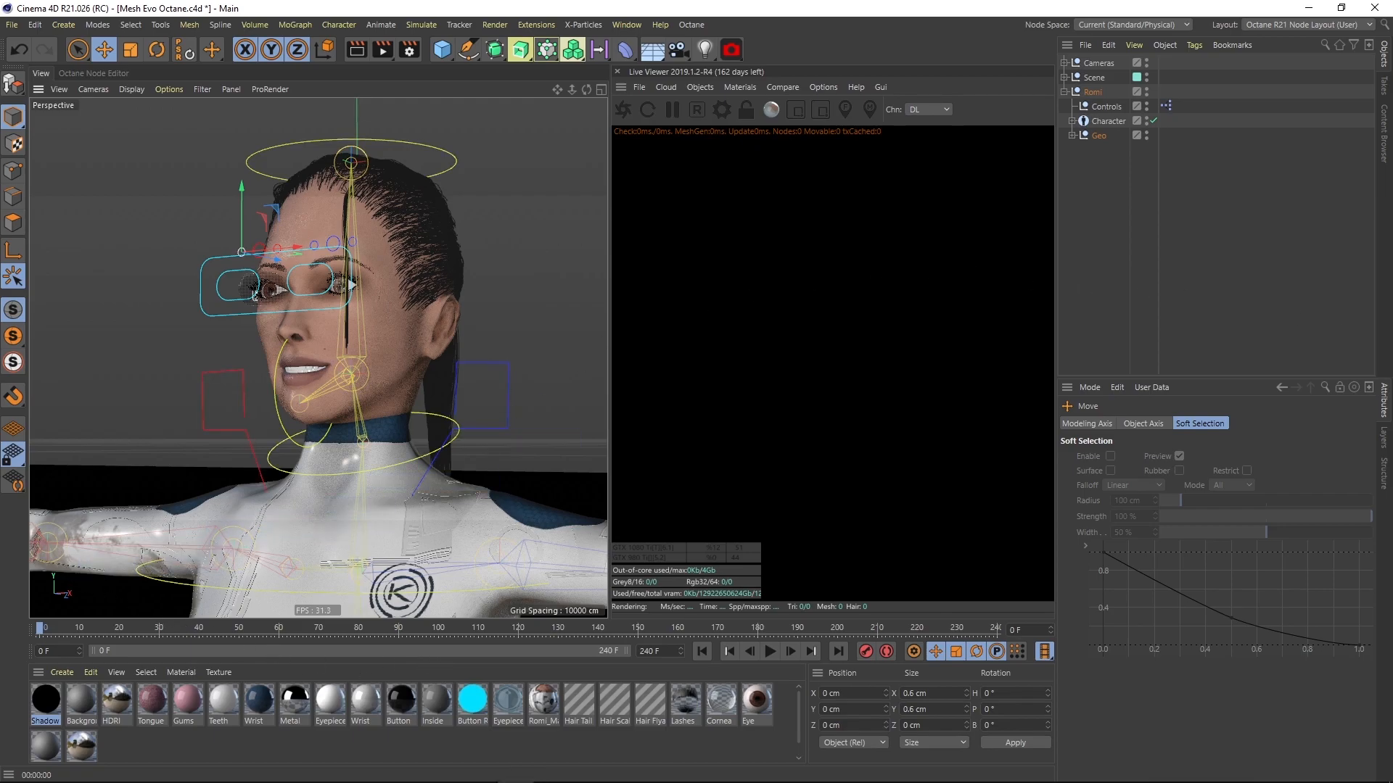
- Switch to File Explorer and open the tex folder inside the Romi 10.28.19 project folder
{"action": "left_click_drag", "start_coordinate": [1392, 171], "coordinate": [524, 101]}
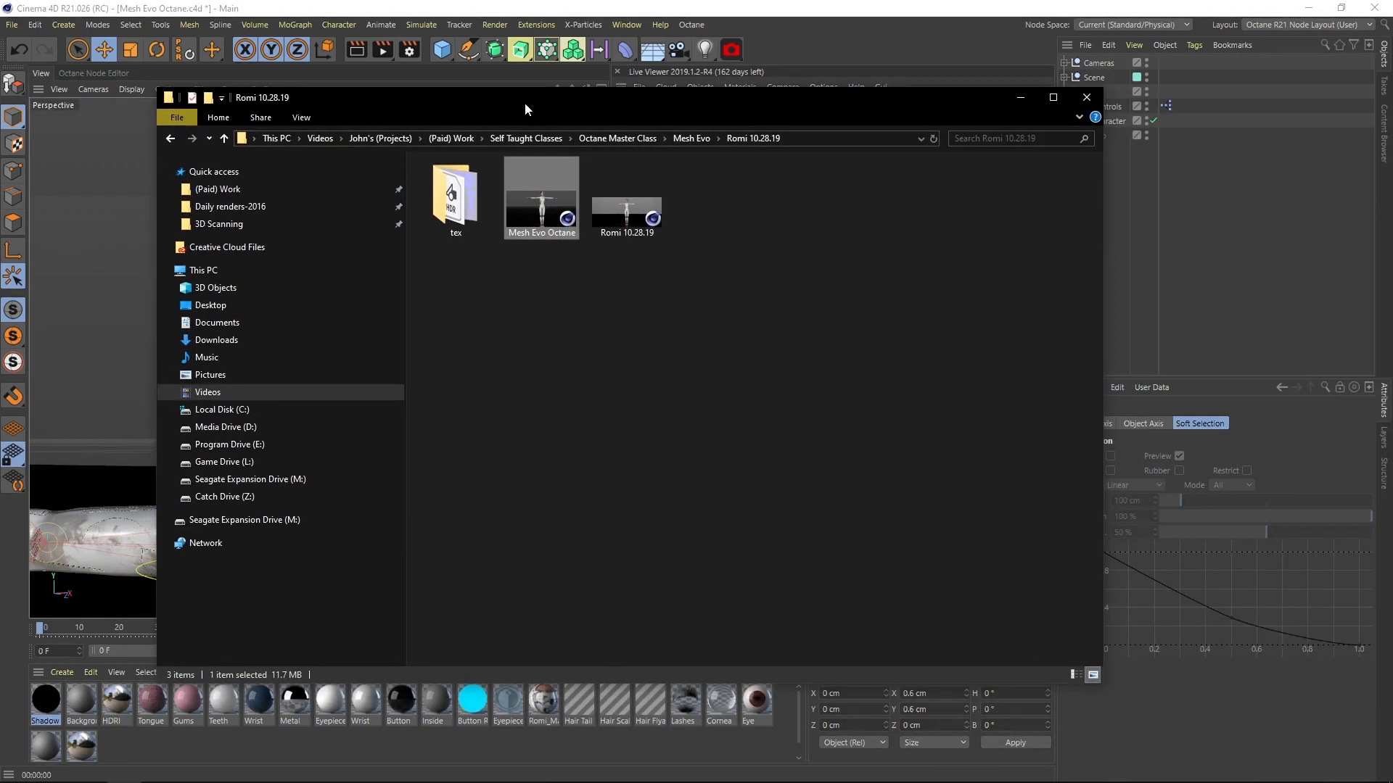
{"action": "double_click", "coordinate": [455, 201]}
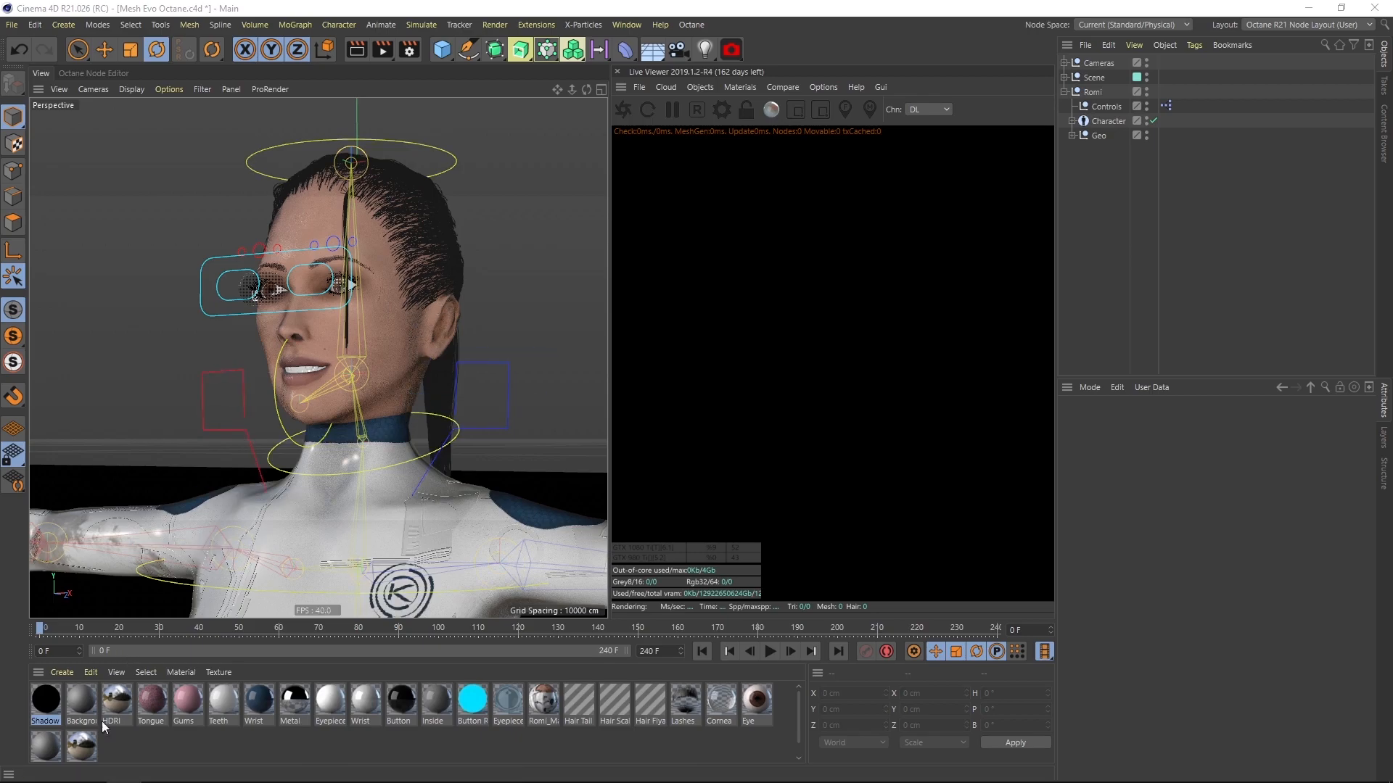
- Select all materials in the scene and convert them to Octane materials
{"action": "left_click", "coordinate": [93, 747]}
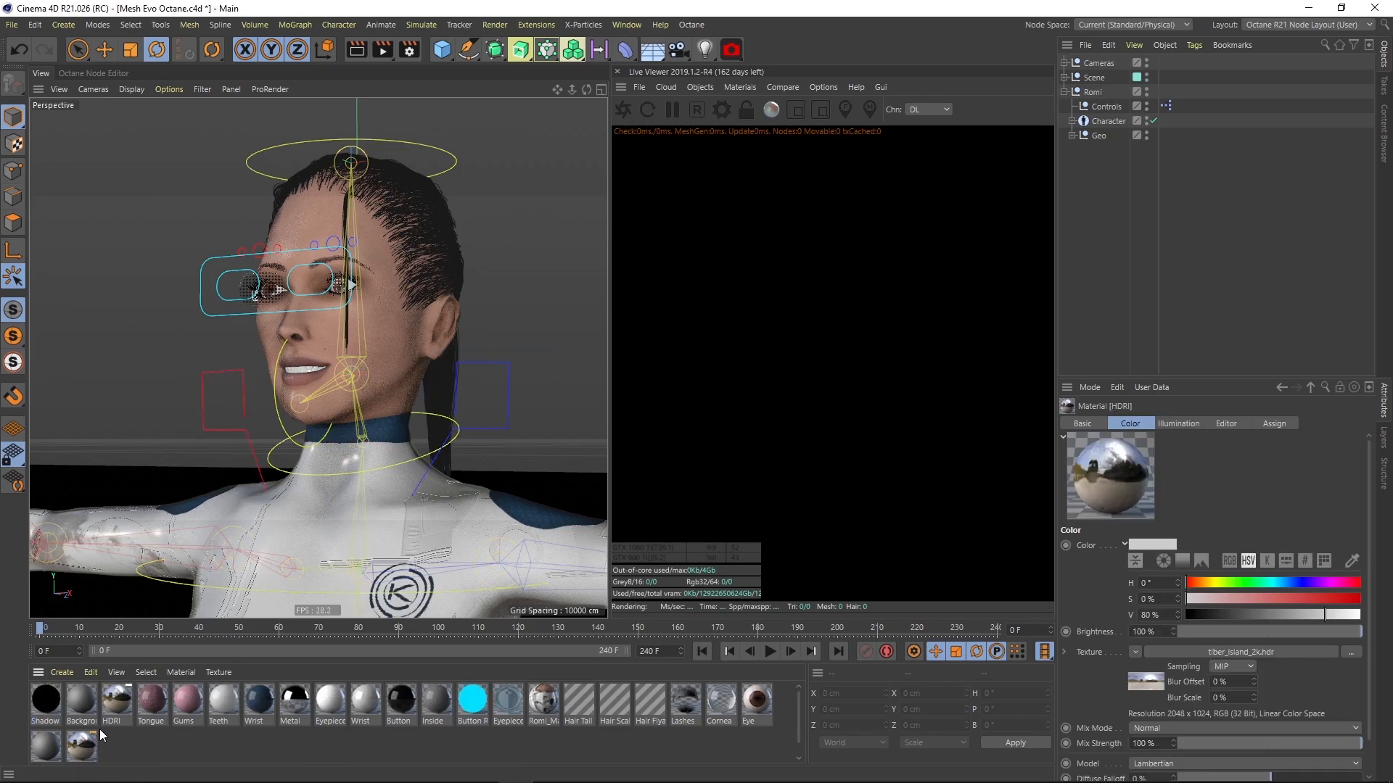
{"action": "key", "text": "ctrl+a"}
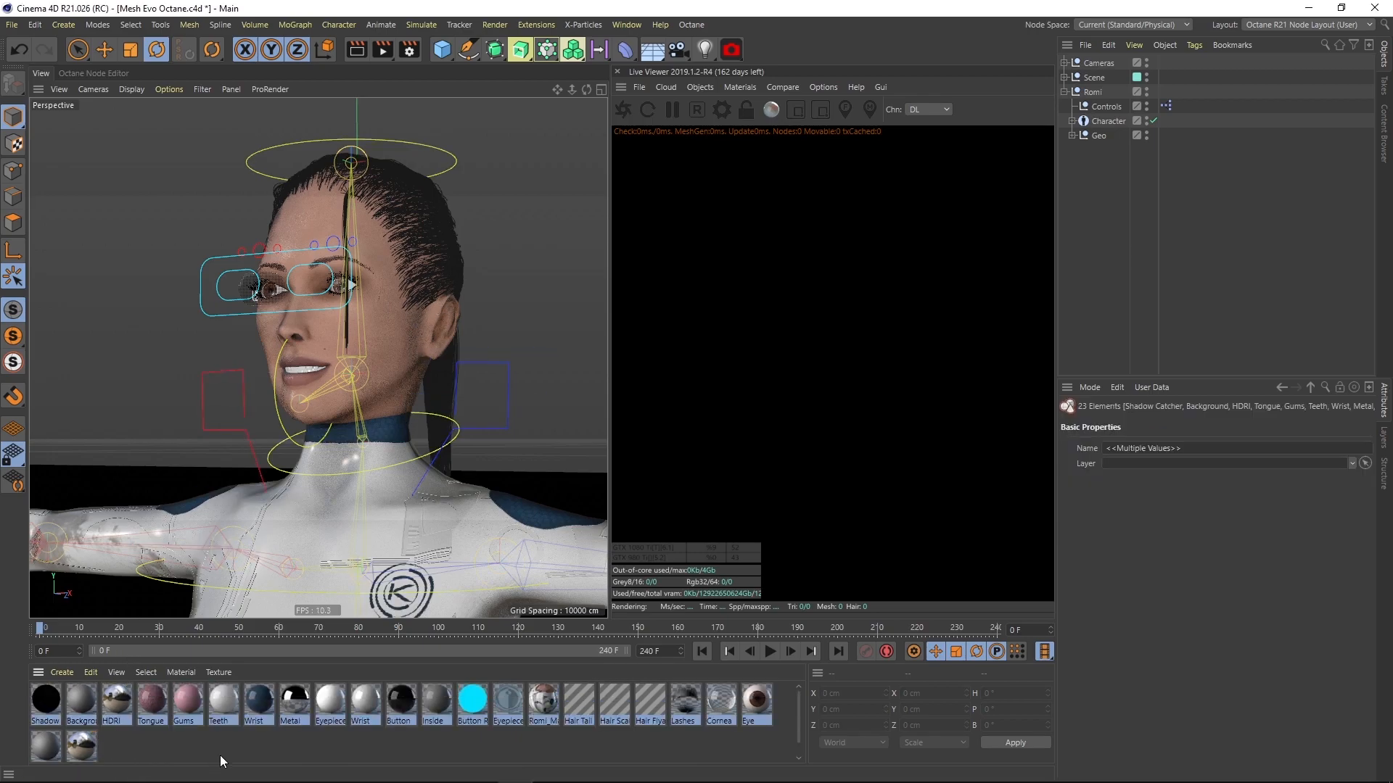
{"action": "left_click", "coordinate": [741, 86]}
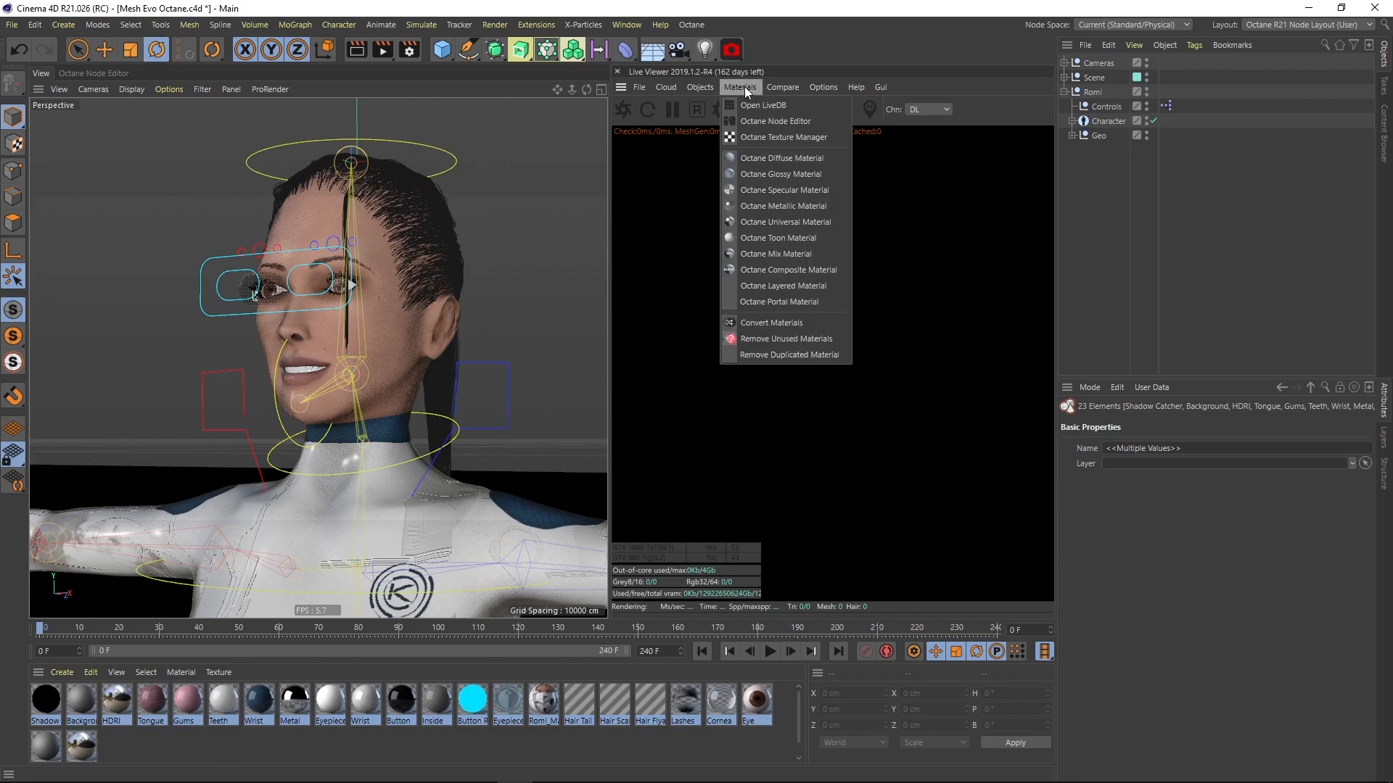
{"action": "left_click", "coordinate": [817, 323]}
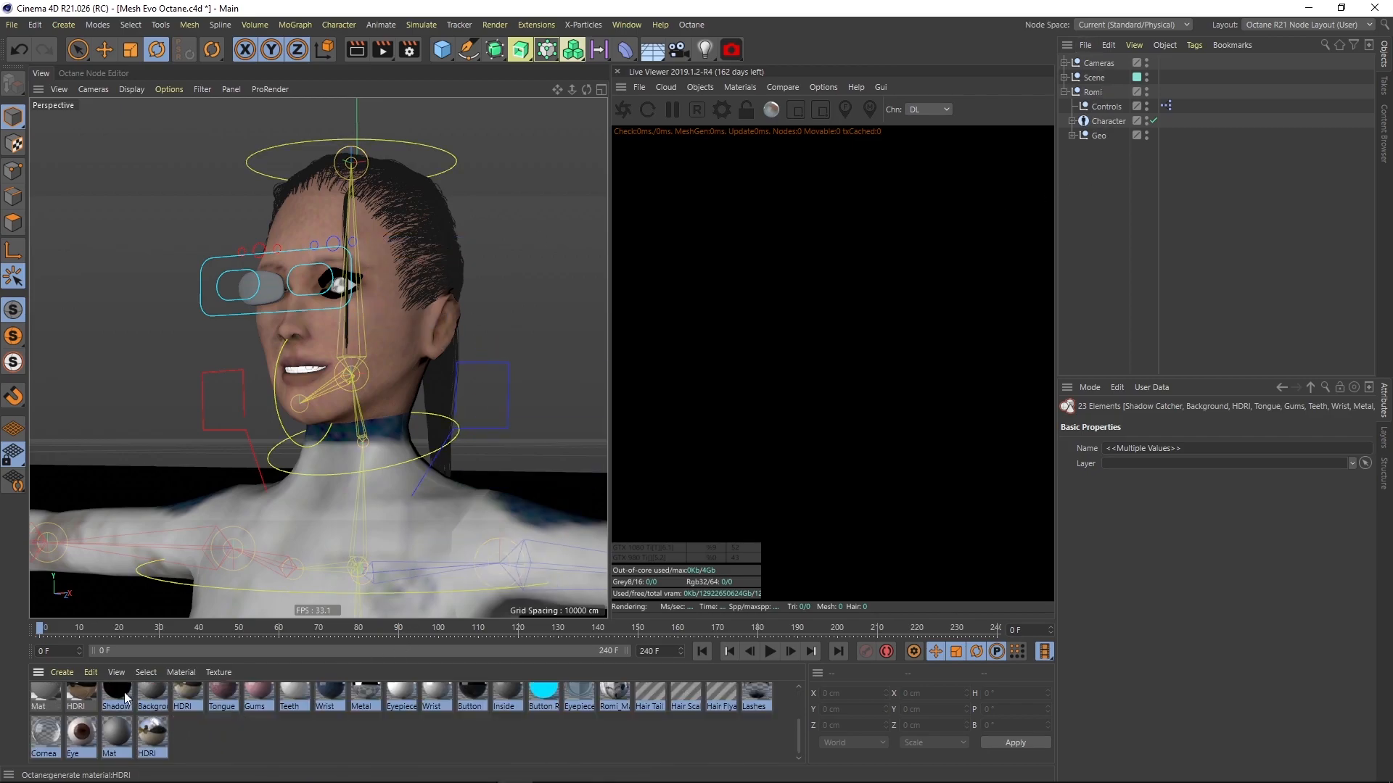
- Deselect the materials and remove the unused ones with Octane's material cleanup command
{"action": "left_click", "coordinate": [190, 738]}
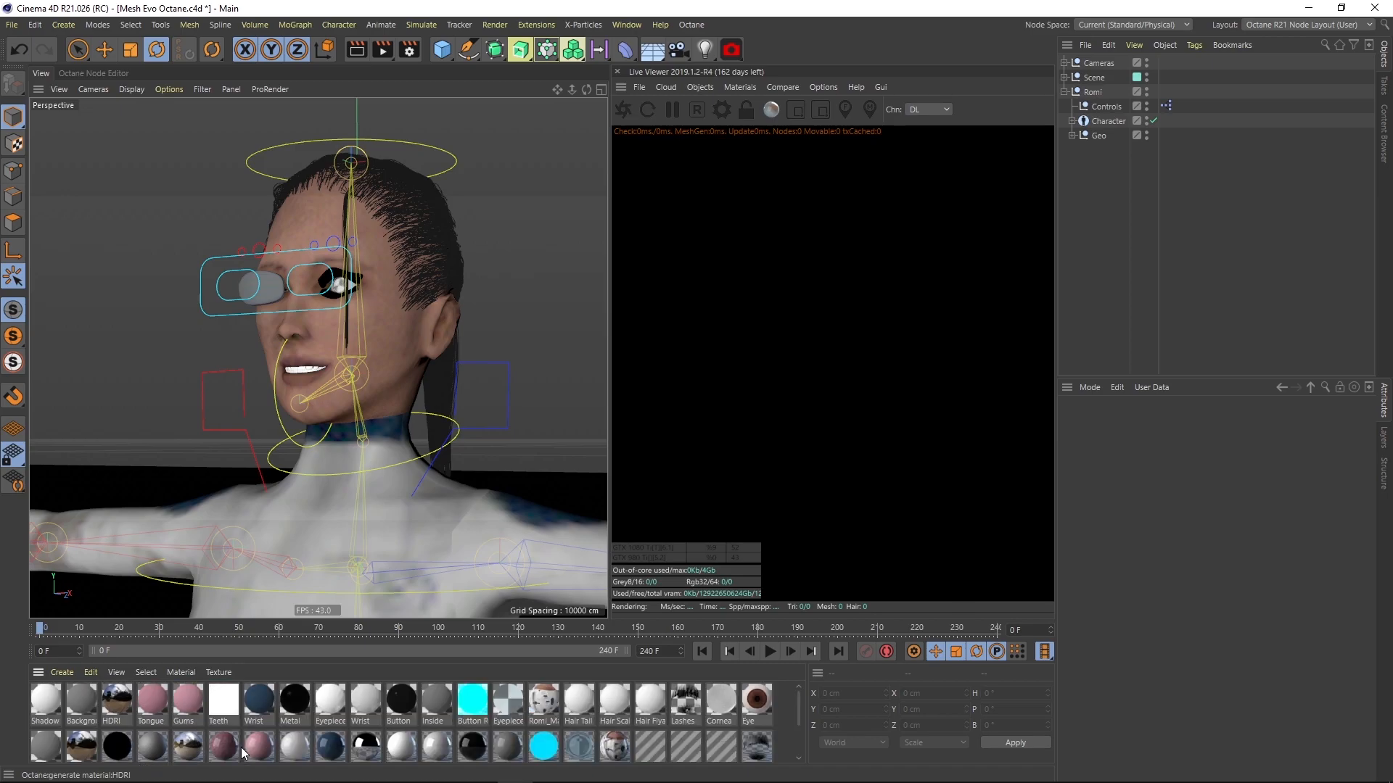
{"action": "left_click", "coordinate": [739, 88]}
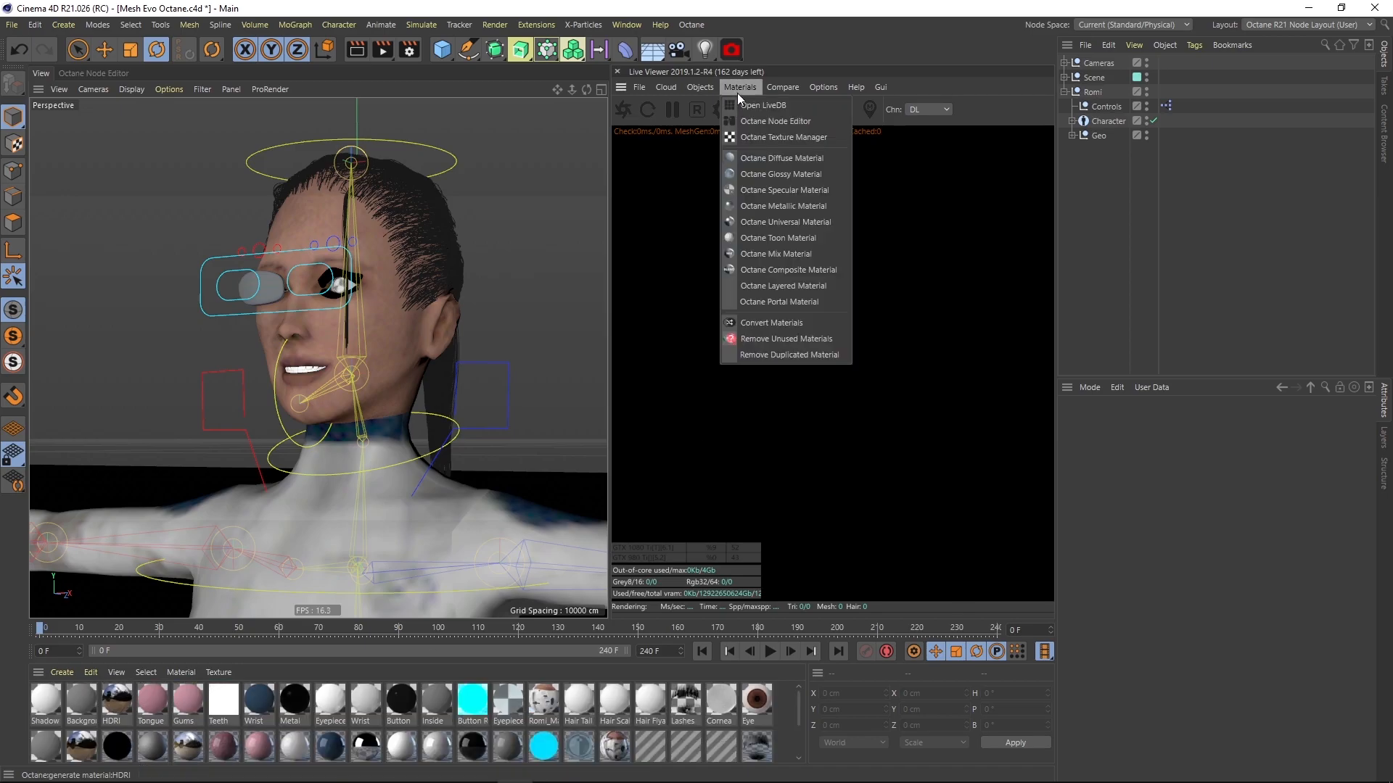
{"action": "left_click", "coordinate": [769, 341]}
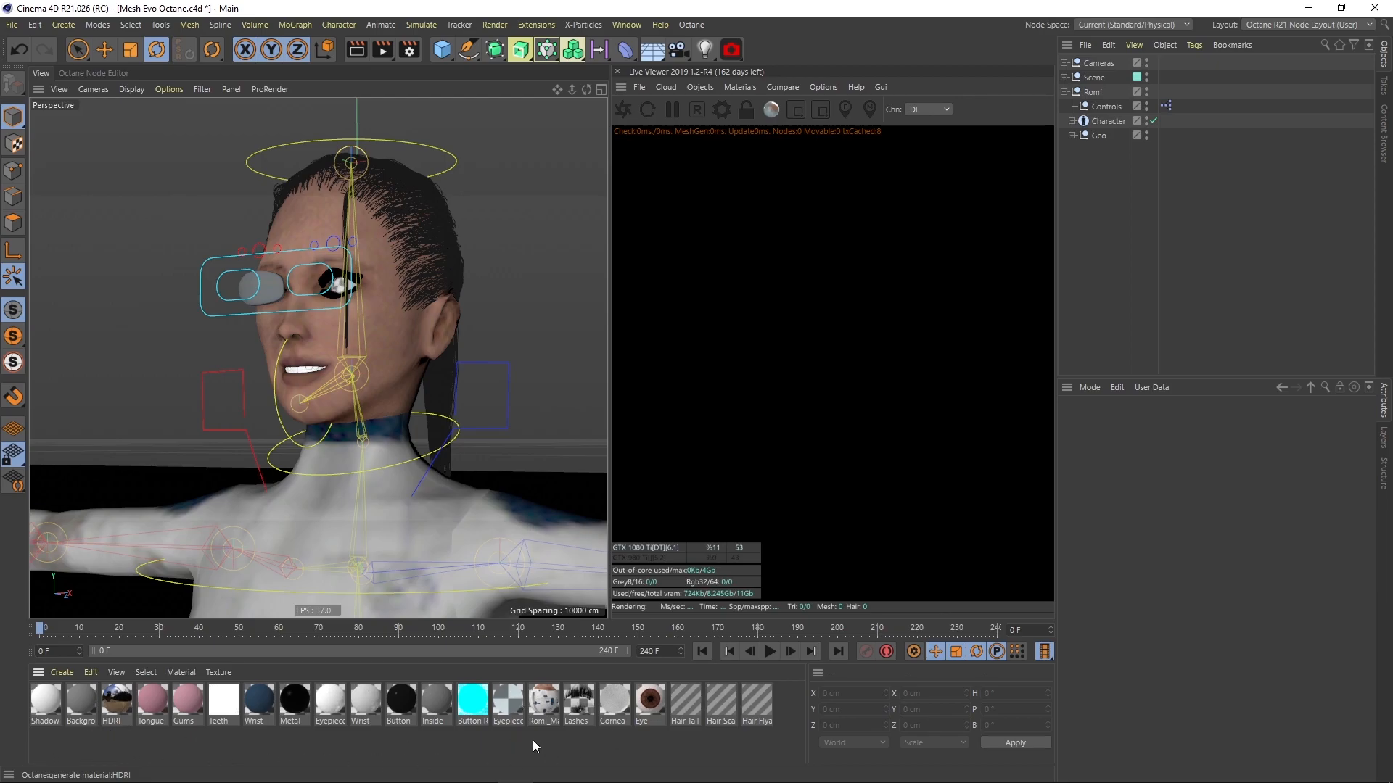
{"action": "left_click", "coordinate": [733, 88]}
{"action": "left_click", "coordinate": [245, 746]}
- Start the Octane live render of the character's upper body
{"action": "left_click", "coordinate": [625, 119]}
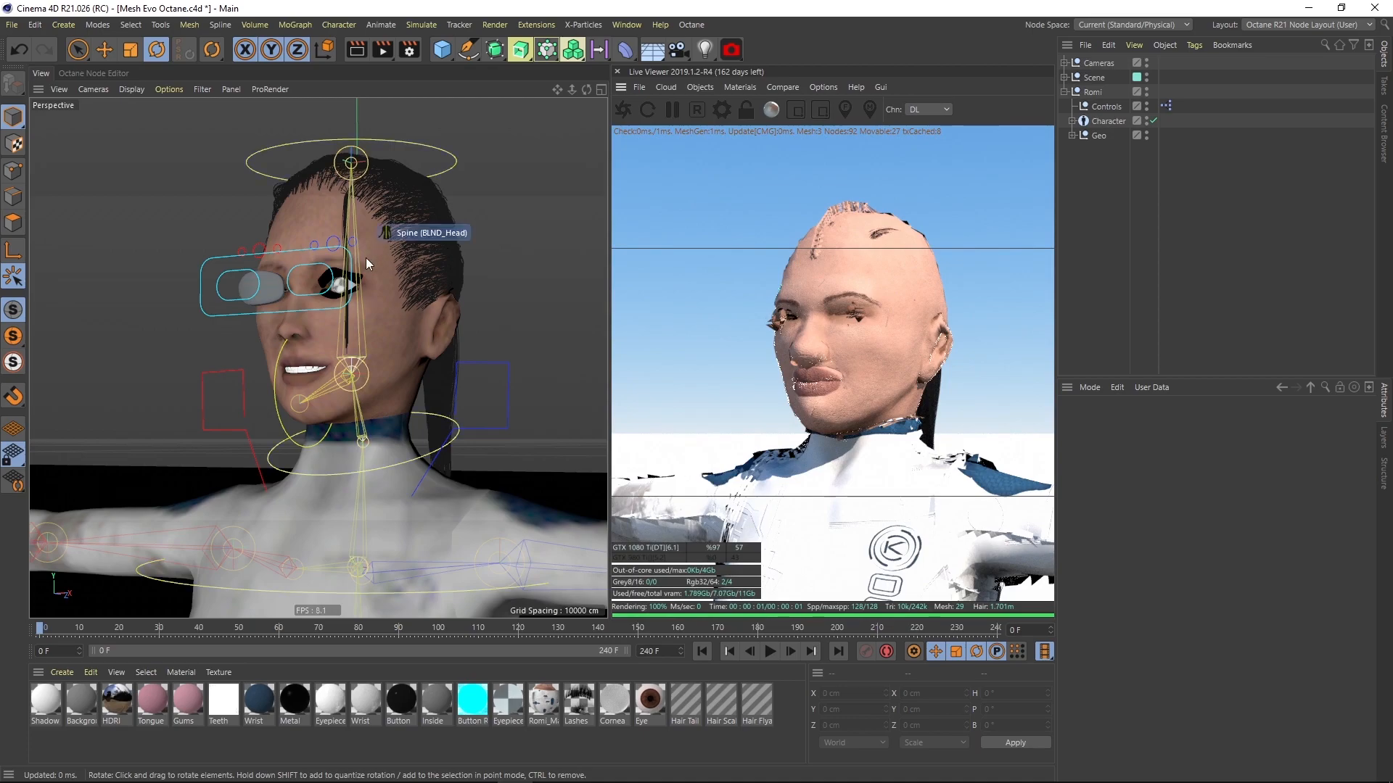
{"action": "middle_click_drag", "start_coordinate": [355, 213], "coordinate": [351, 259], "text": "alt"}
{"action": "right_click_drag", "start_coordinate": [415, 296], "coordinate": [352, 311], "text": "alt"}
{"action": "left_click_drag", "start_coordinate": [375, 281], "coordinate": [359, 303], "text": "alt"}
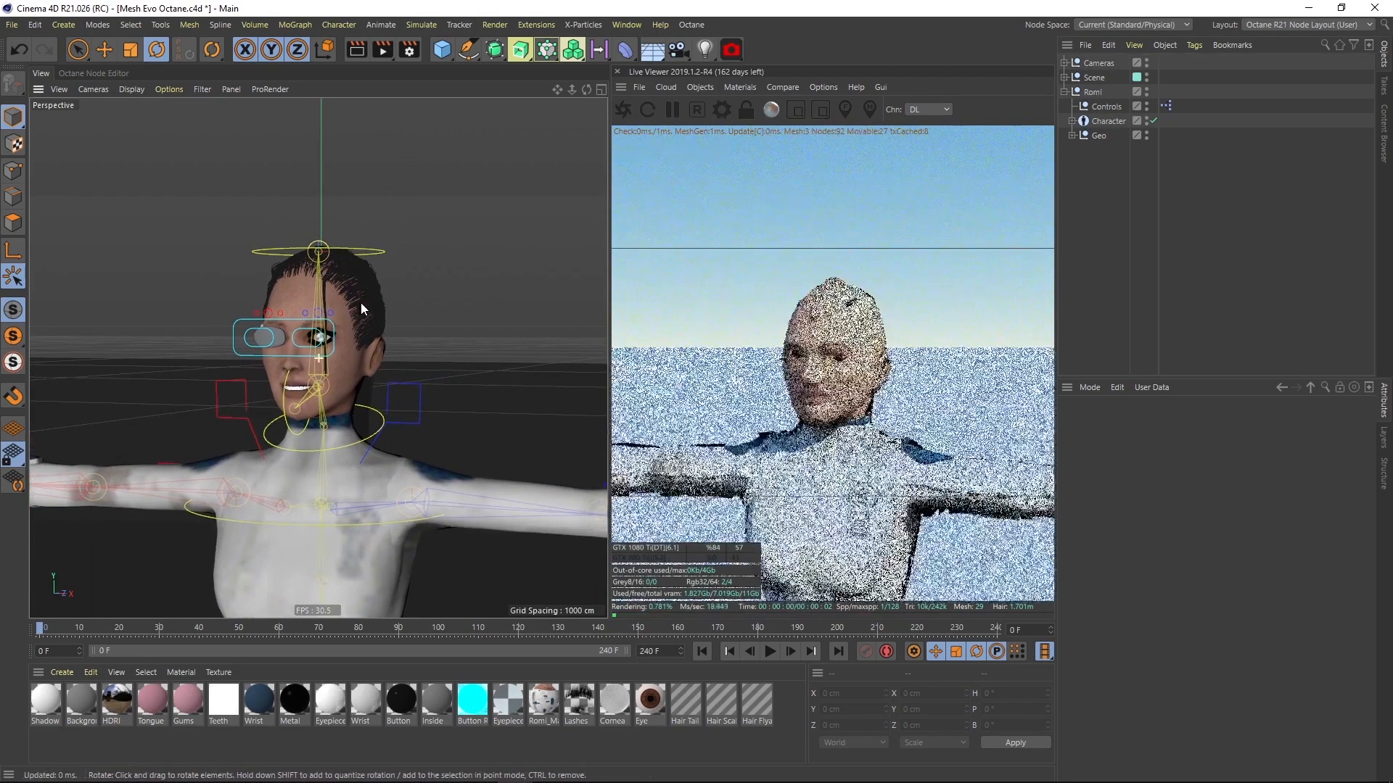
- Delete the Scene null together with its background, sky, lights, light target and floor
{"action": "left_click", "coordinate": [1064, 77]}
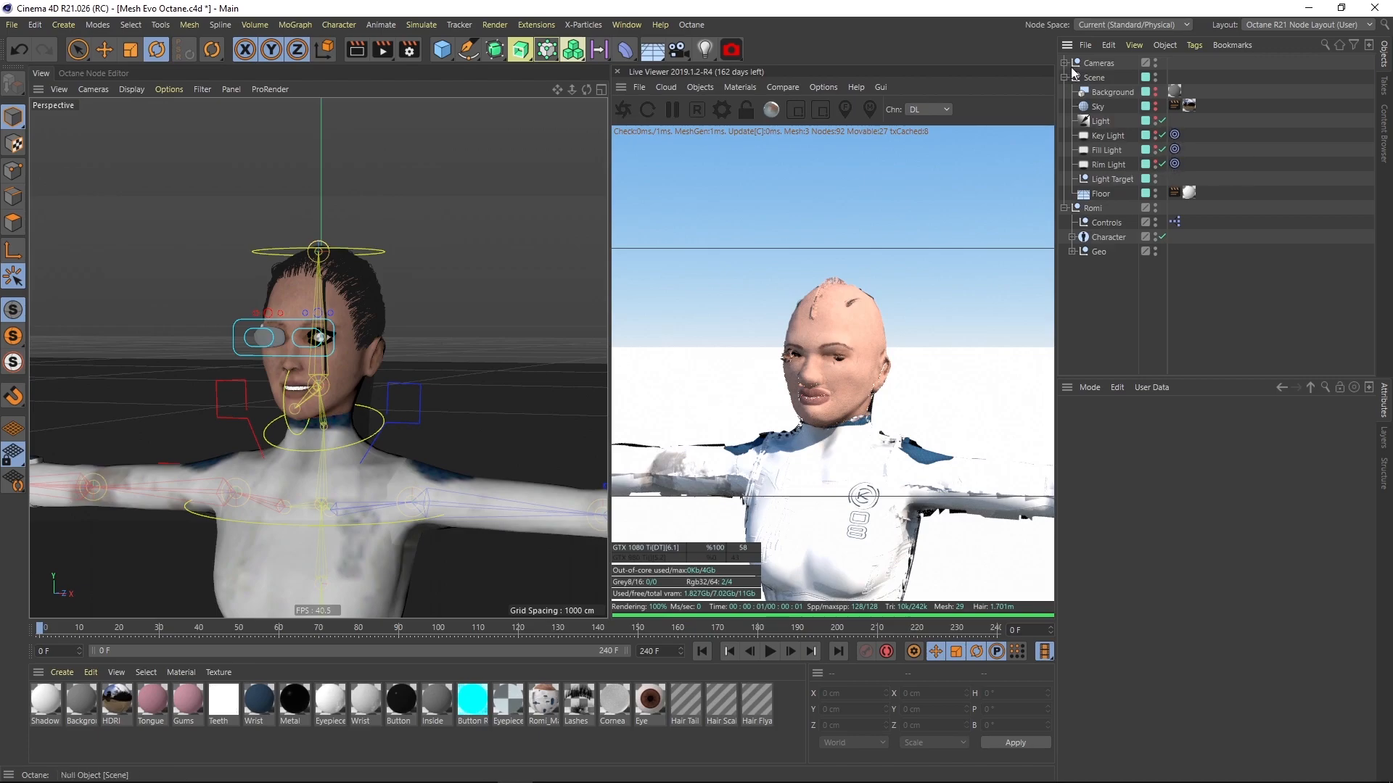
{"action": "left_click", "coordinate": [1093, 78]}
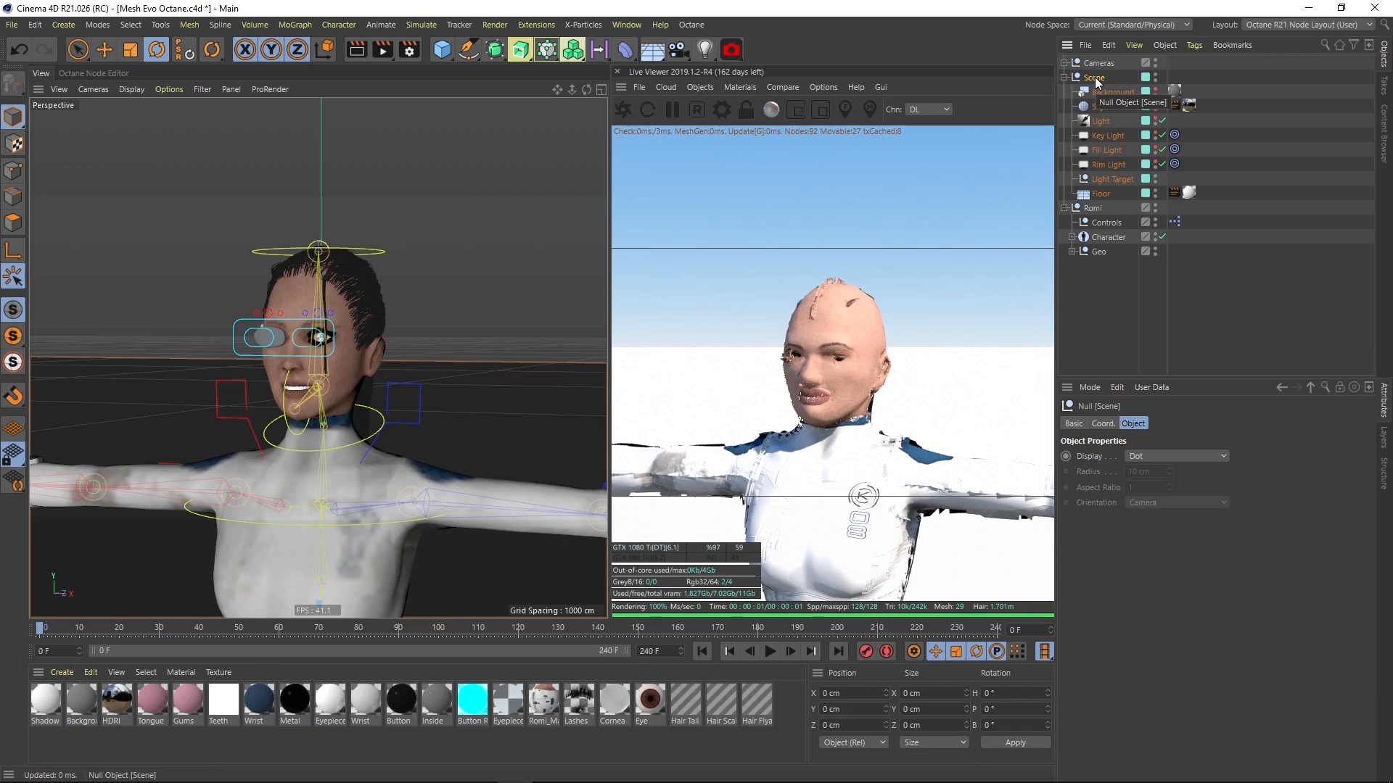
{"action": "key", "text": "Delete"}
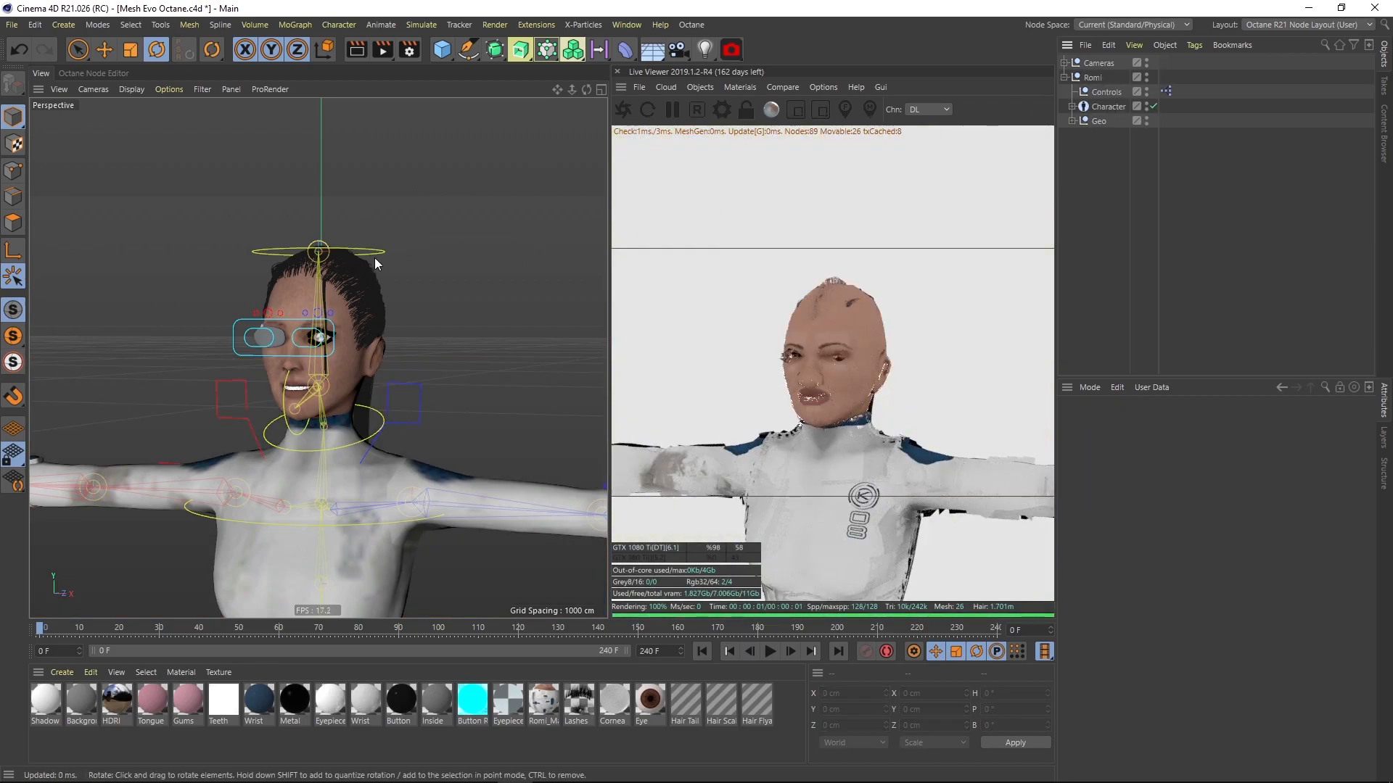
- Add an Octane Daylight to the scene and look over the other available Octane lights
{"action": "left_click", "coordinate": [734, 49]}
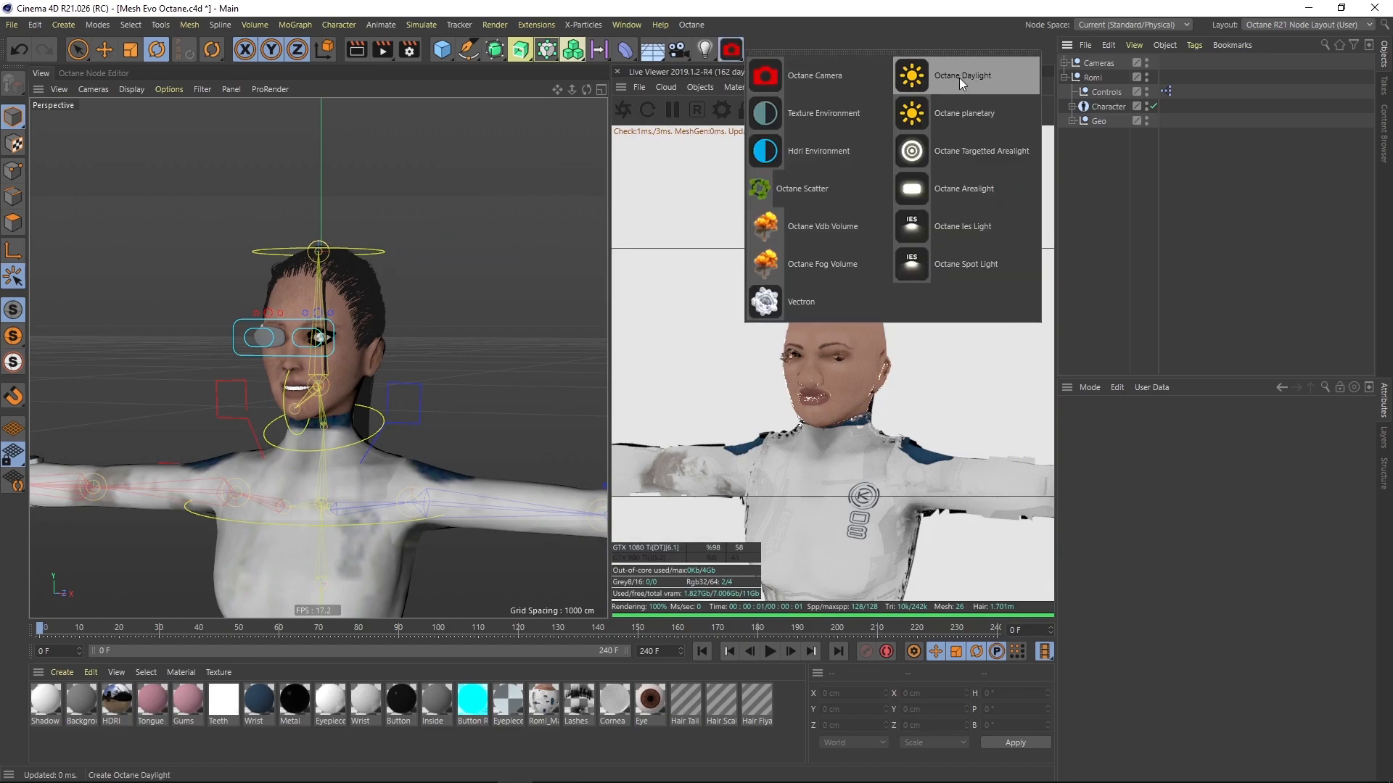
{"action": "left_click", "coordinate": [959, 77]}
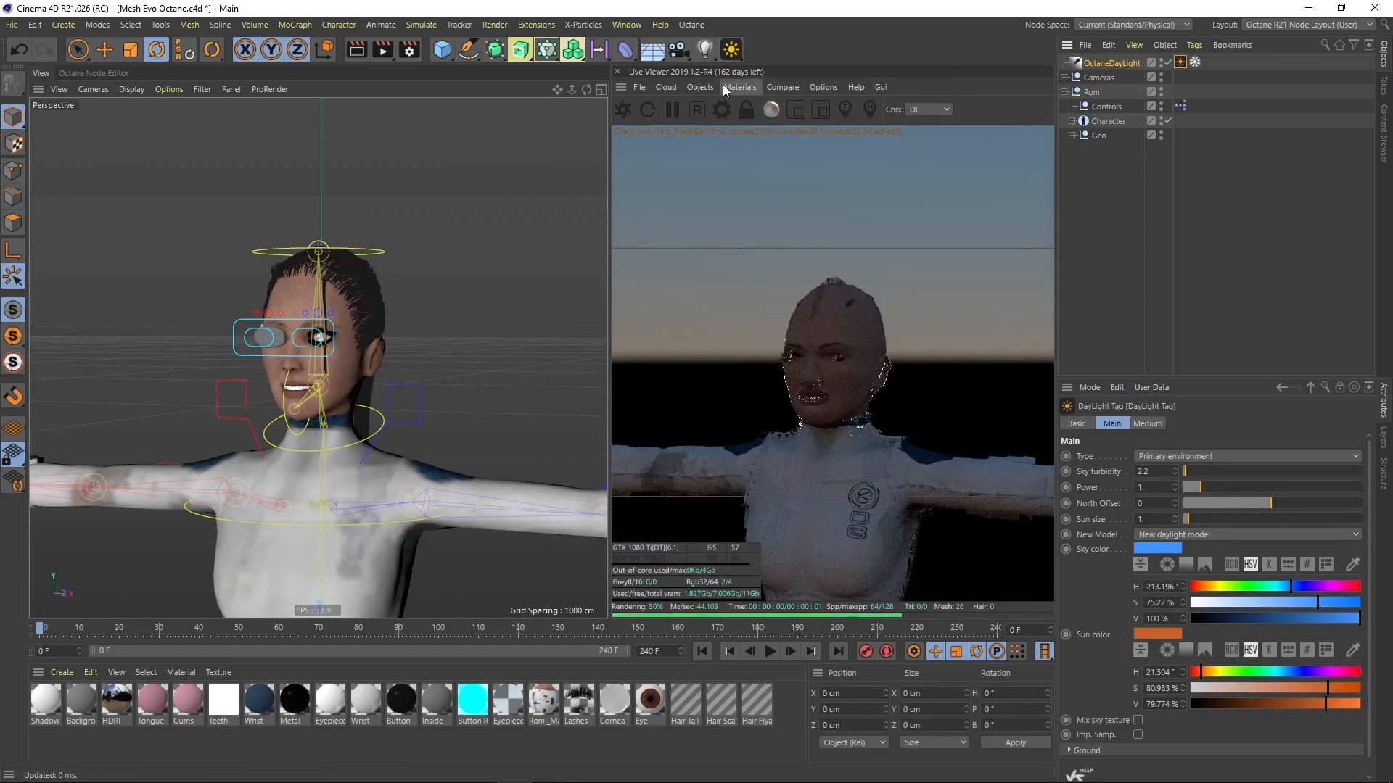
{"action": "left_click", "coordinate": [700, 87]}
{"action": "mouse_move", "coordinate": [718, 153]}
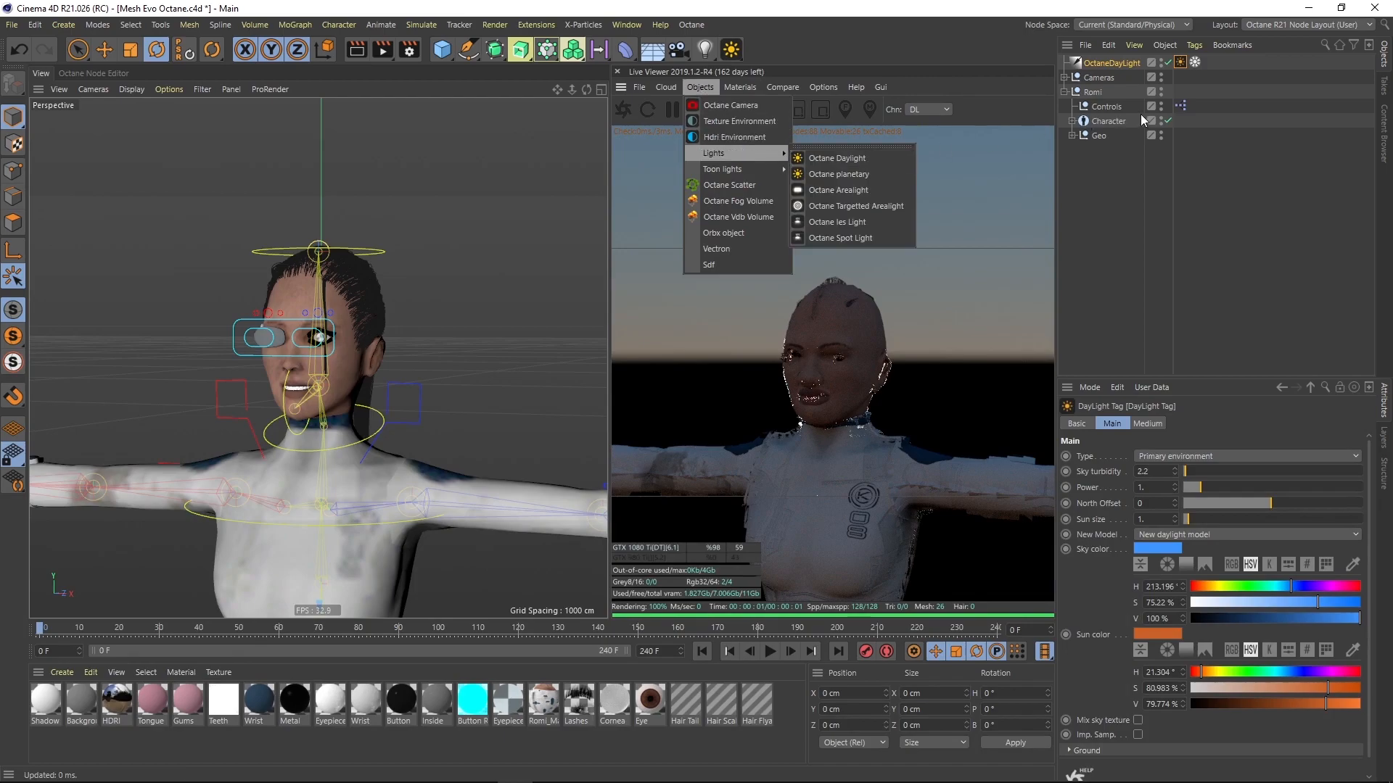
- Rotate the Octane Daylight to a pitch of -40° and add a floor object beneath the character
{"action": "left_click", "coordinate": [1126, 67]}
{"action": "scroll", "coordinate": [381, 388], "scroll_direction": "down", "scroll_amount": 5}
{"action": "middle_click_drag", "start_coordinate": [328, 432], "coordinate": [319, 370], "text": "alt"}
{"action": "left_click_drag", "start_coordinate": [319, 370], "coordinate": [242, 433], "text": "alt"}
{"action": "scroll", "coordinate": [280, 448], "scroll_direction": "down", "scroll_amount": 5}
{"action": "left_click_drag", "start_coordinate": [428, 508], "coordinate": [415, 467], "text": "alt"}
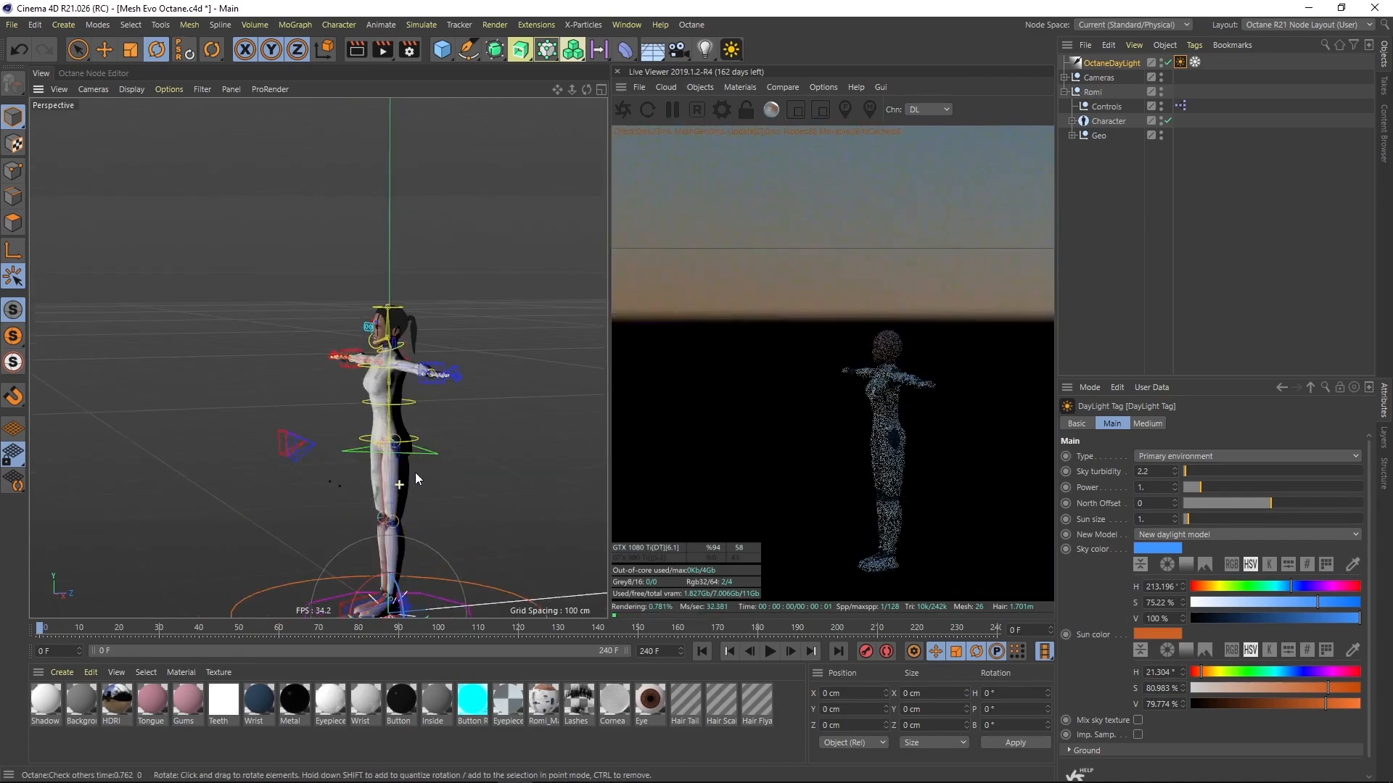
{"action": "middle_click_drag", "start_coordinate": [414, 467], "coordinate": [366, 374], "text": "alt"}
{"action": "key", "text": "r"}
{"action": "left_click_drag", "start_coordinate": [320, 464], "coordinate": [346, 441]}
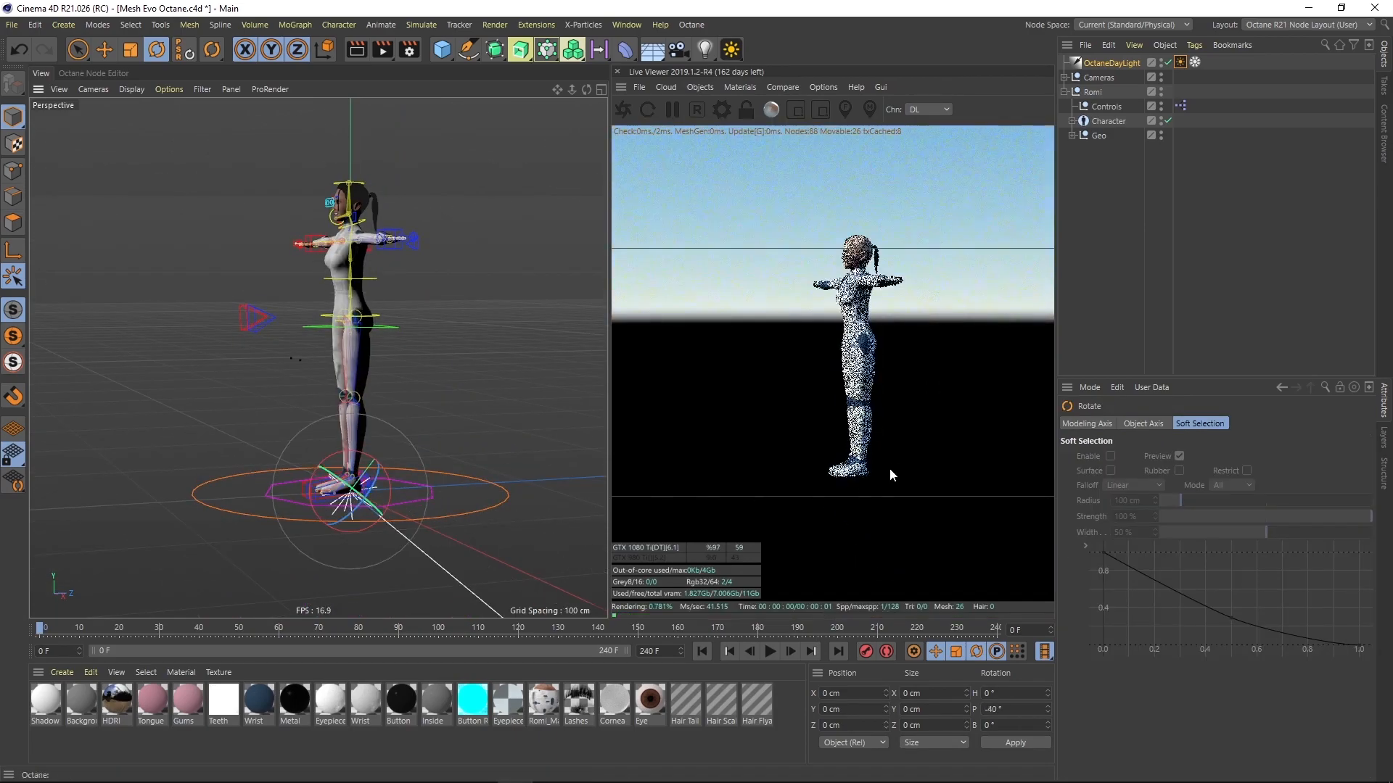
{"action": "middle_click_drag", "start_coordinate": [357, 318], "coordinate": [379, 377], "text": "alt"}
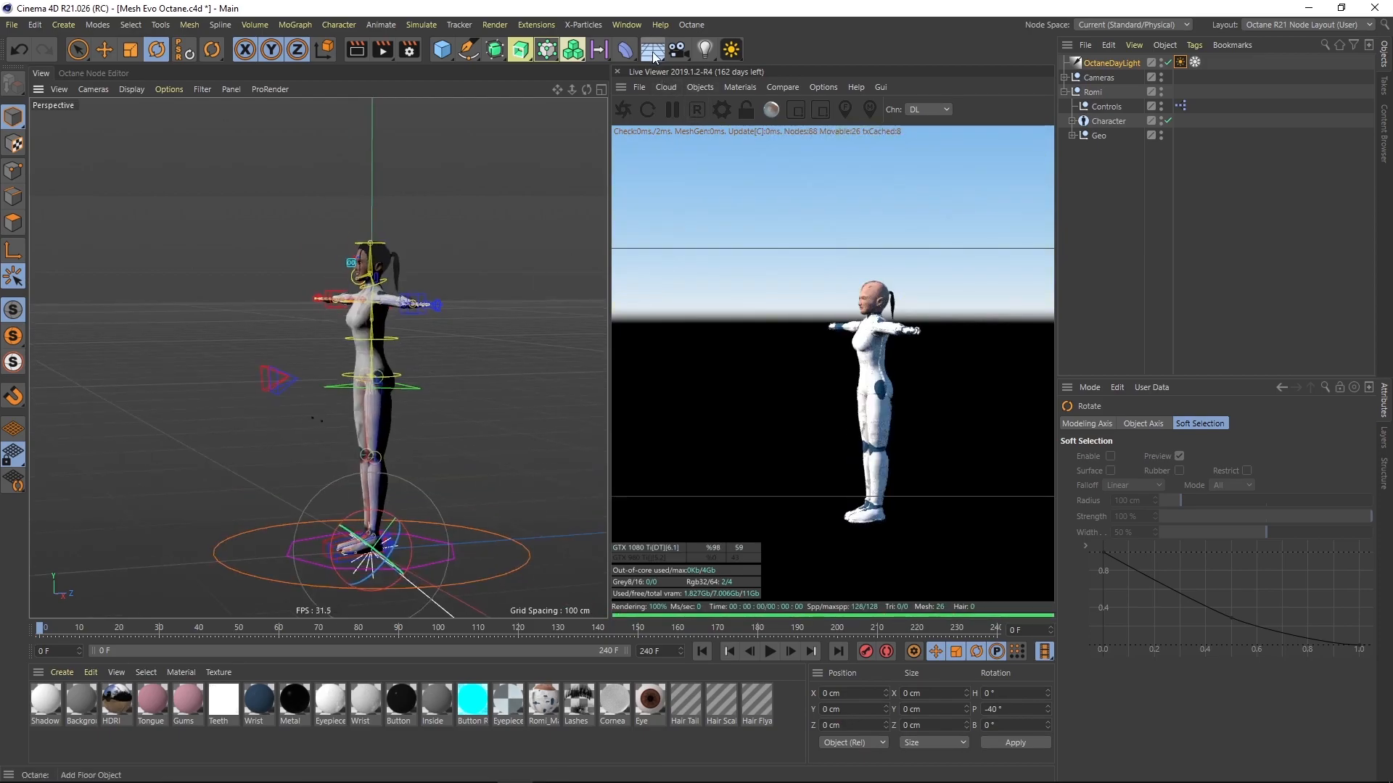
{"action": "left_click", "coordinate": [653, 51]}
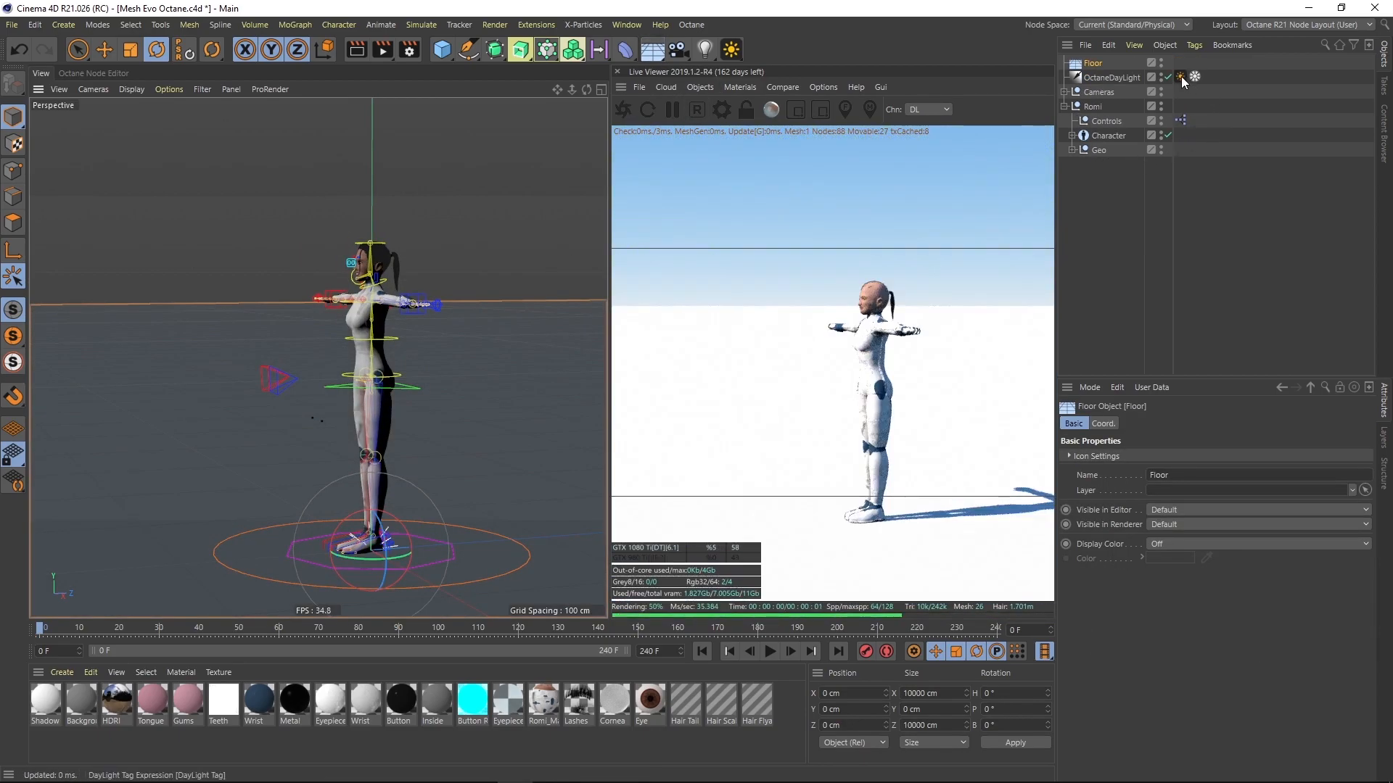
- Set the Octane Daylight's sky turbidity to 3 and its sun size to 30
{"action": "left_click", "coordinate": [1180, 77]}
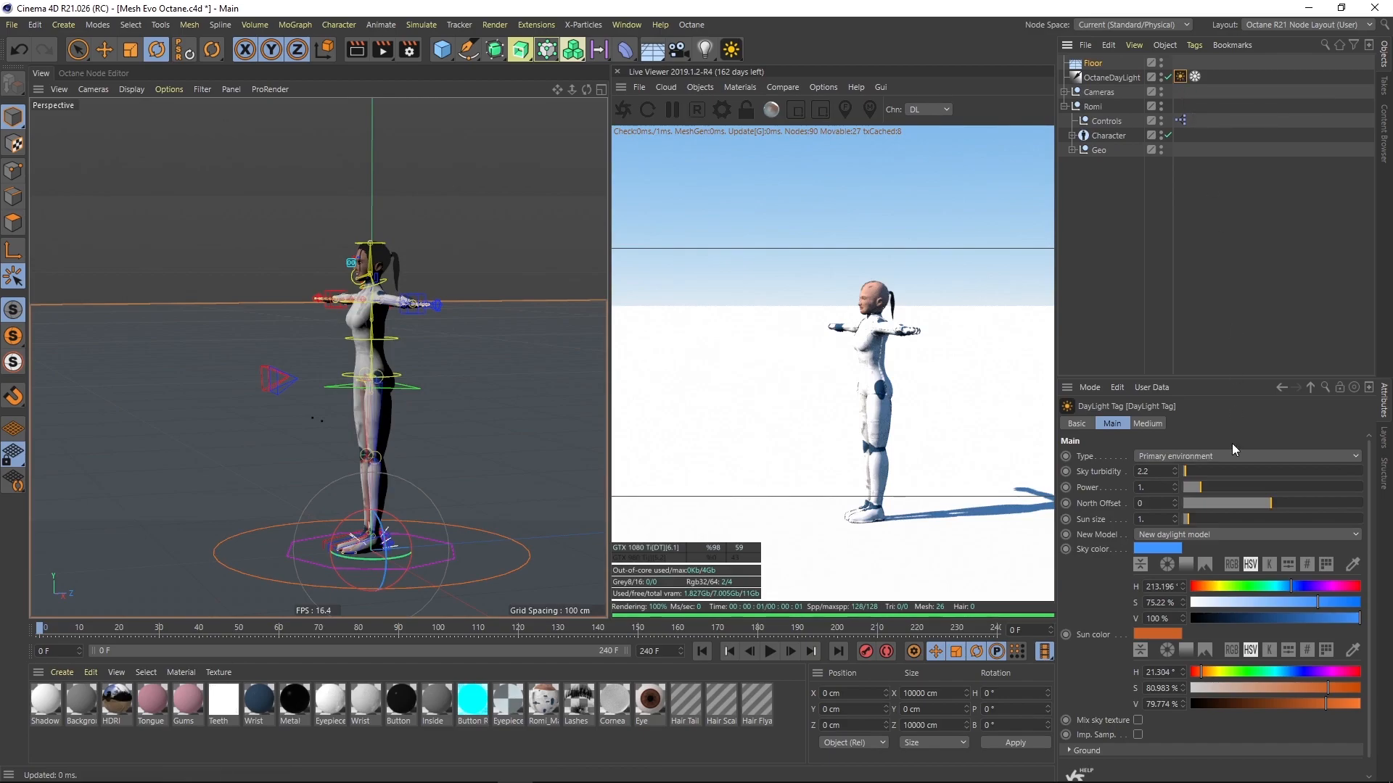
{"action": "double_click", "coordinate": [1164, 471]}
{"action": "type", "text": "3"}
{"action": "key", "text": "Tab"}
{"action": "key", "text": "Tab"}
{"action": "key", "text": "Tab"}
{"action": "type", "text": "30"}
{"action": "key", "text": "Return"}
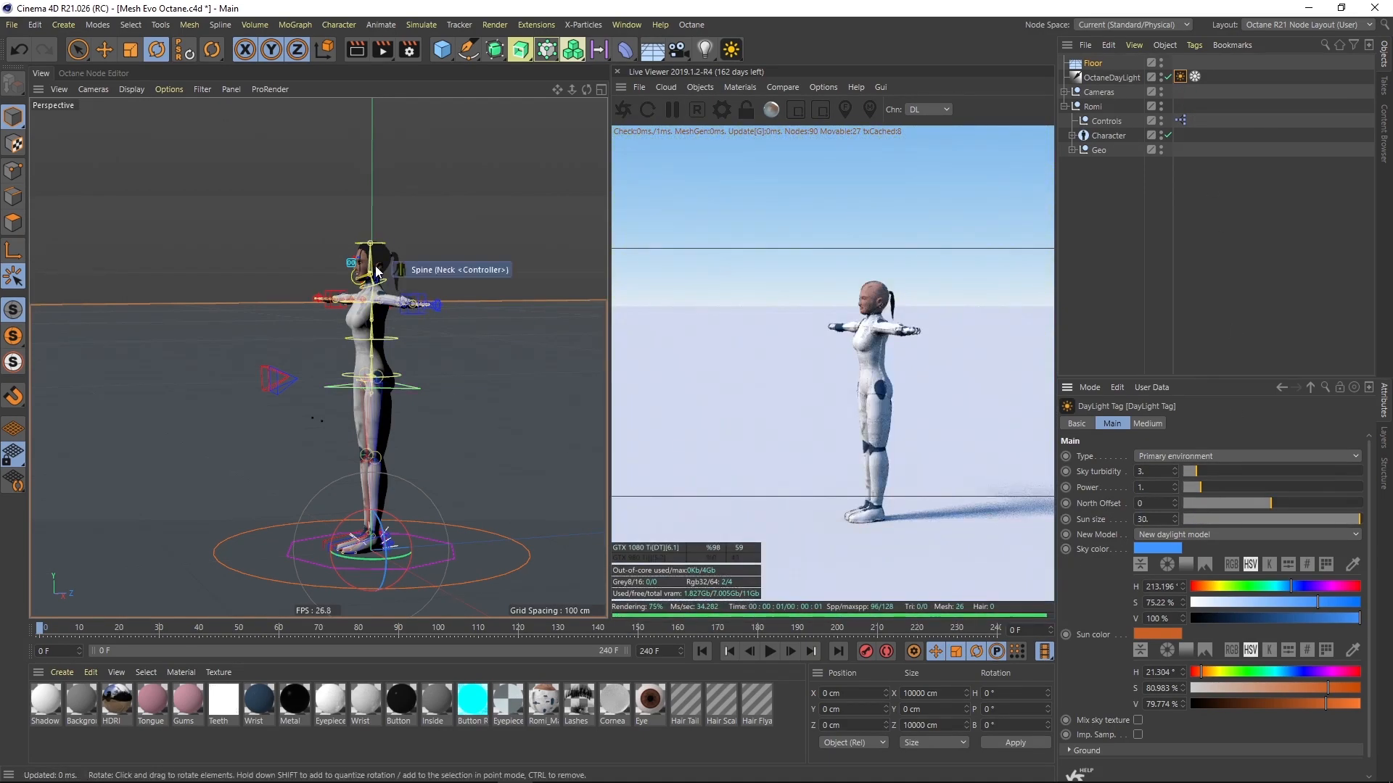
- Switch the live render of the character's upper body to path tracing (PT)
{"action": "left_click_drag", "start_coordinate": [464, 323], "coordinate": [472, 288], "text": "alt"}
{"action": "scroll", "coordinate": [442, 232], "scroll_direction": "up", "scroll_amount": 5}
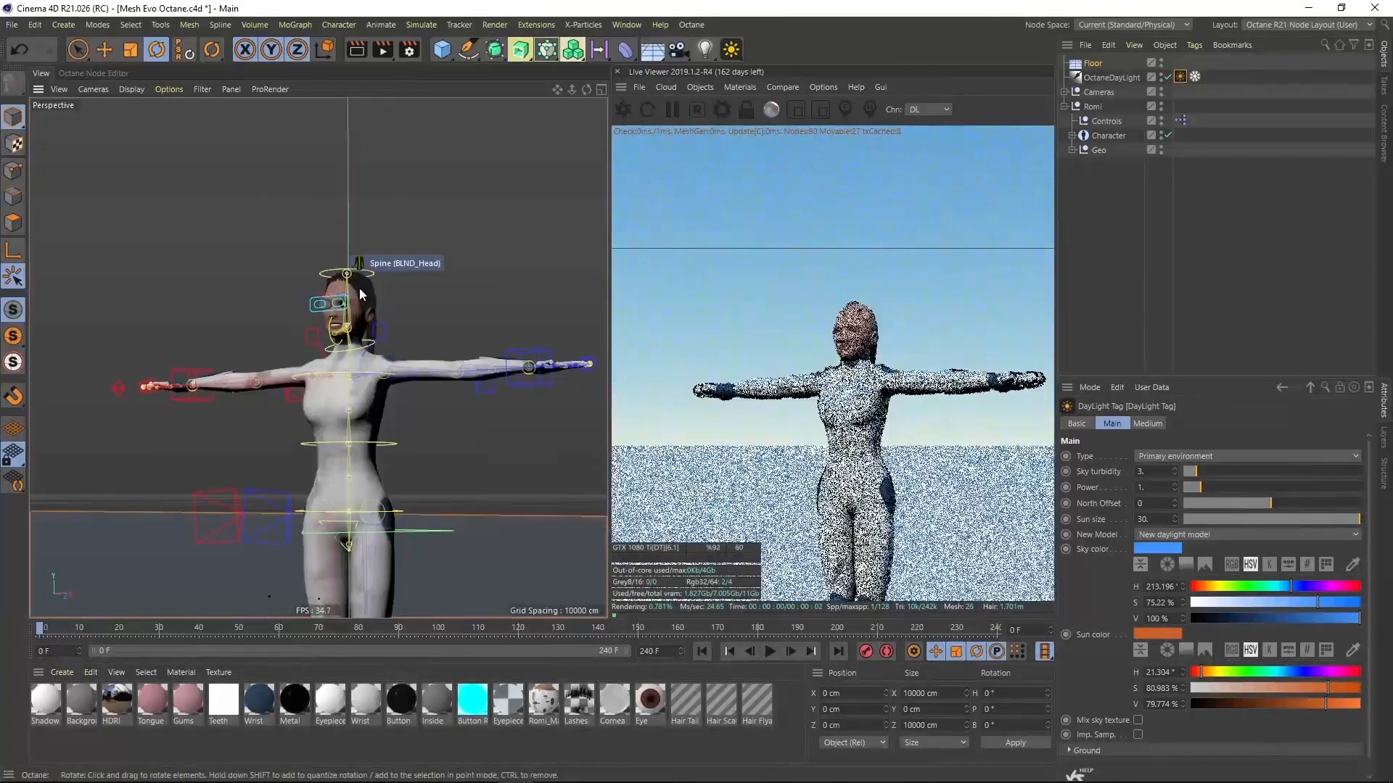
{"action": "scroll", "coordinate": [359, 289], "scroll_direction": "up", "scroll_amount": 3}
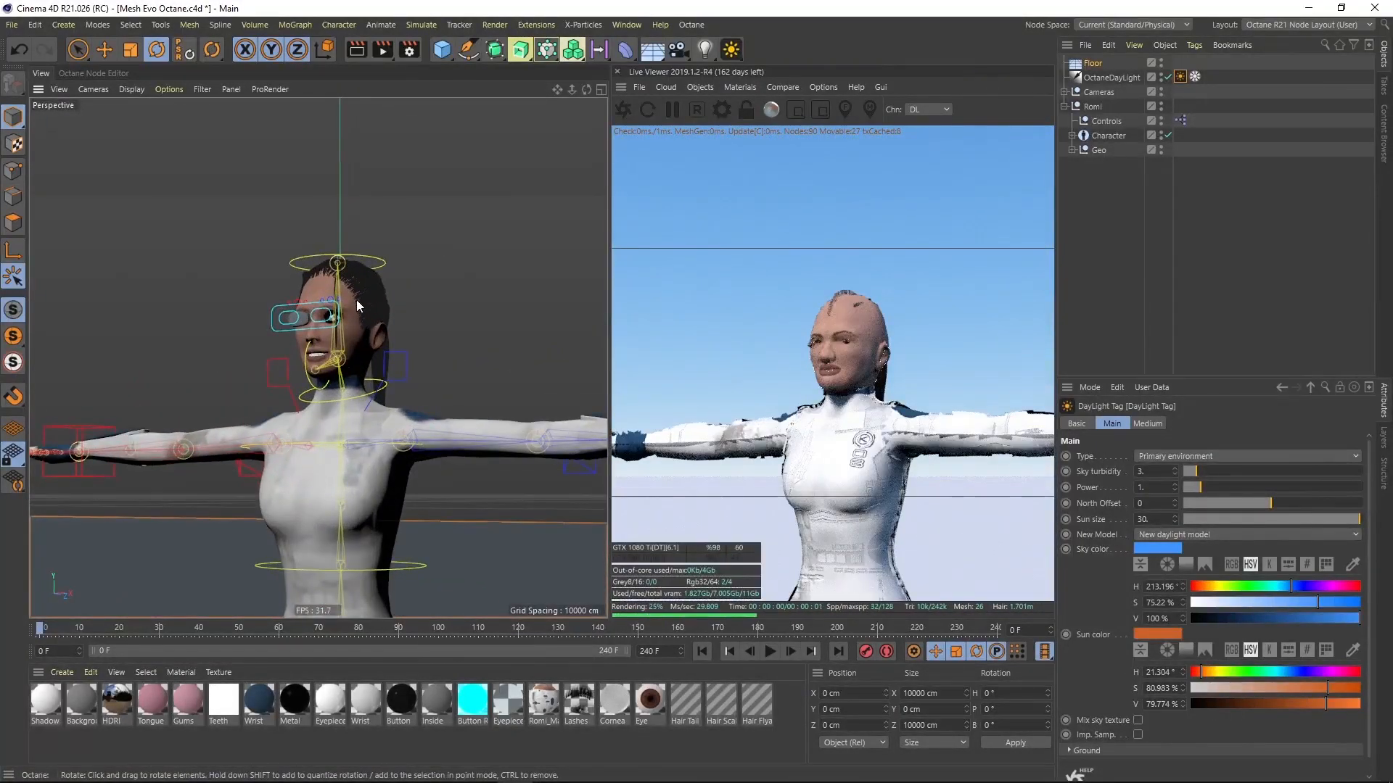
{"action": "scroll", "coordinate": [359, 300], "scroll_direction": "up", "scroll_amount": 2}
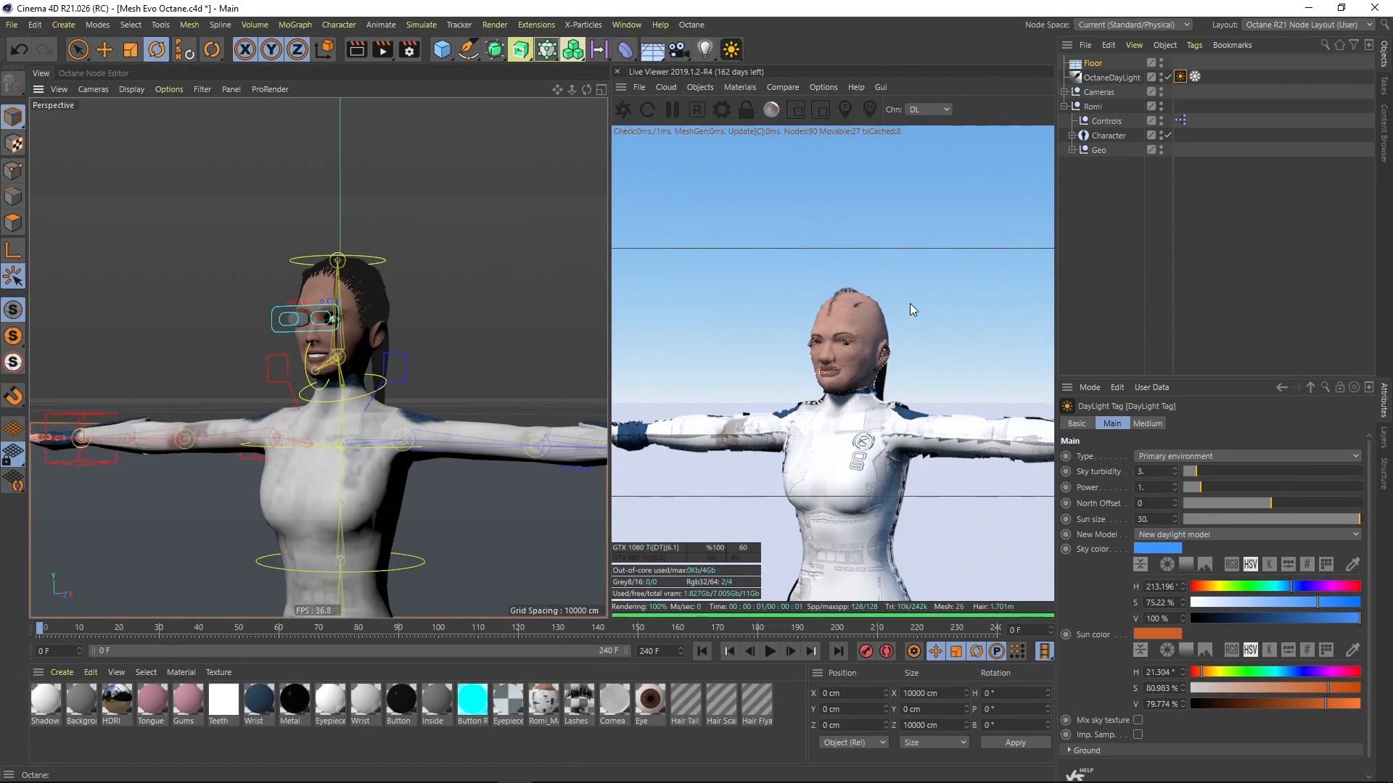
{"action": "left_click", "coordinate": [920, 110]}
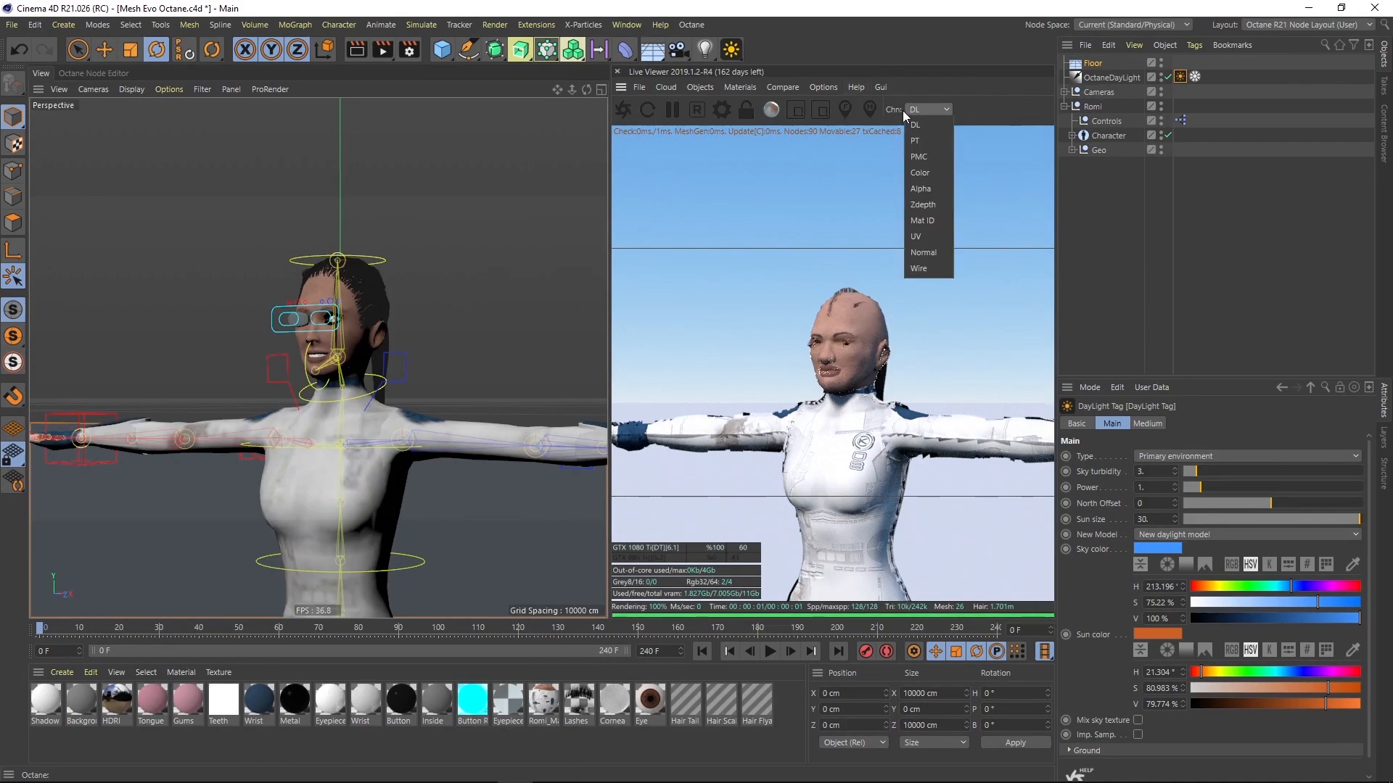
{"action": "left_click", "coordinate": [921, 140]}
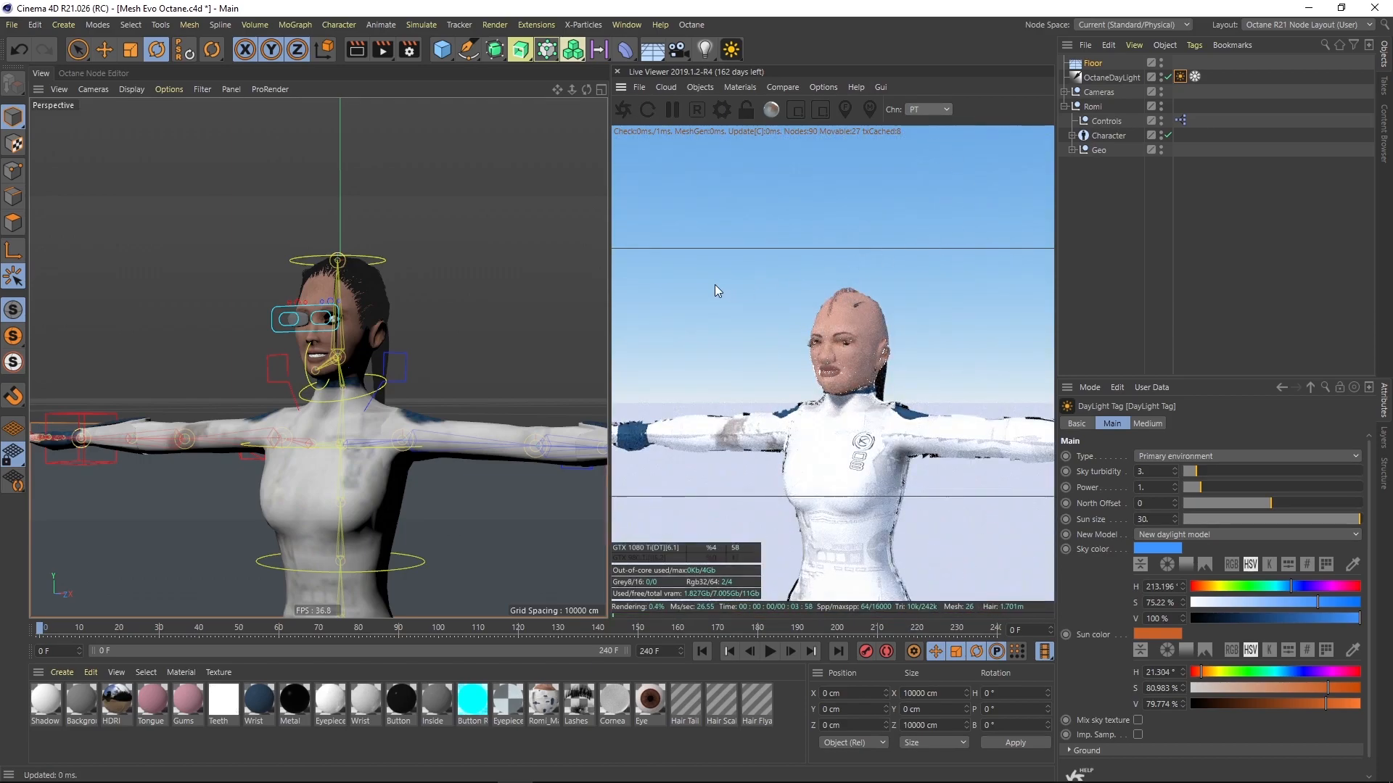
- Set the path tracing max samples to 1600 in the Octane settings and enlarge the window to show all kernel options
{"action": "left_click", "coordinate": [722, 109]}
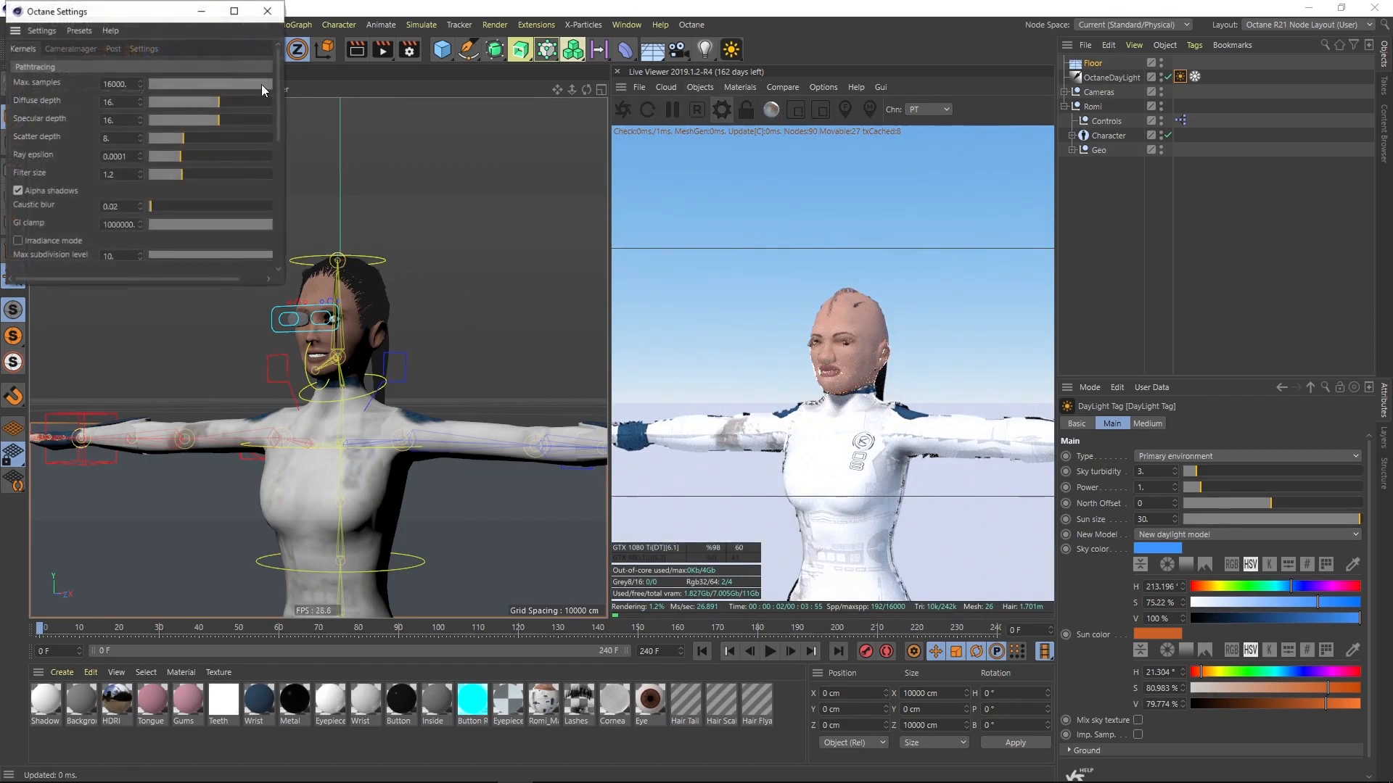
{"action": "left_click_drag", "start_coordinate": [121, 11], "coordinate": [319, 97]}
{"action": "left_click", "coordinate": [277, 117]}
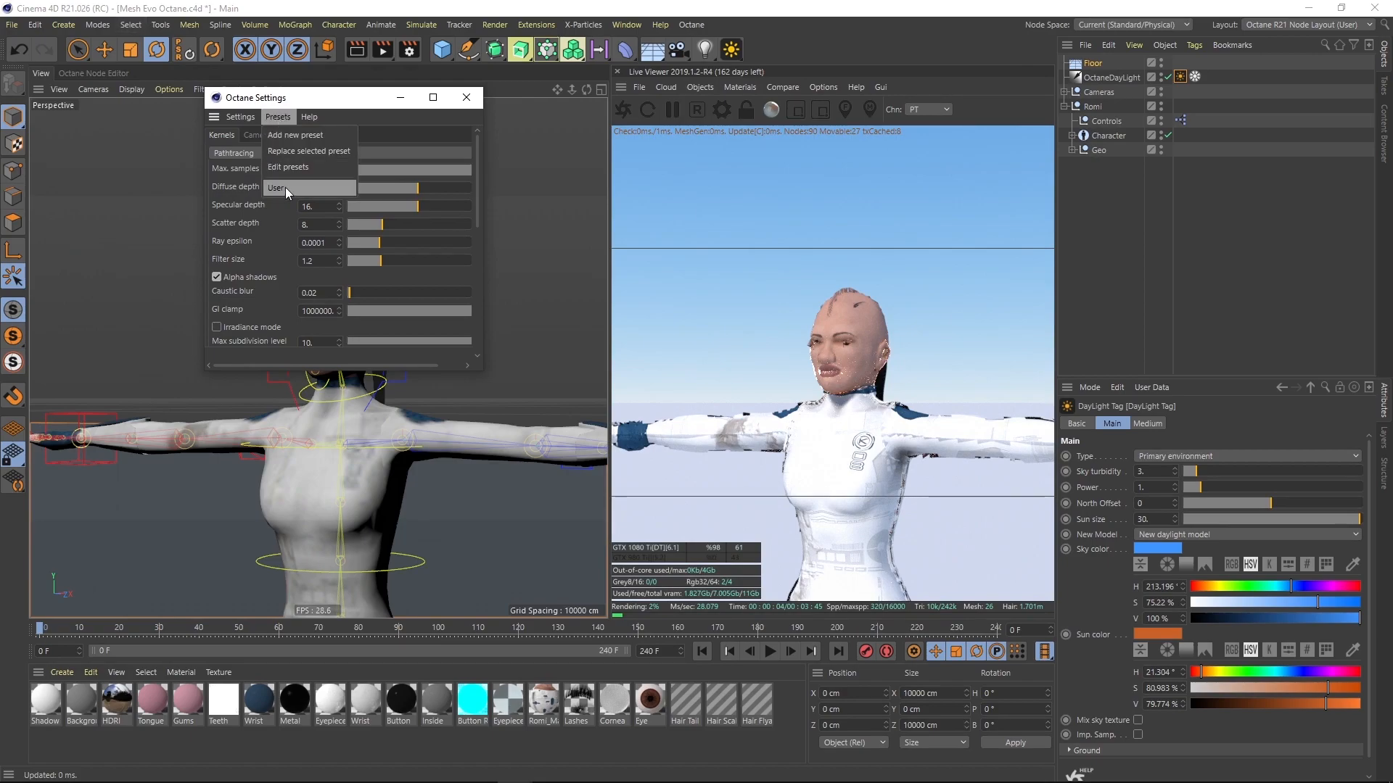
{"action": "left_click", "coordinate": [285, 188]}
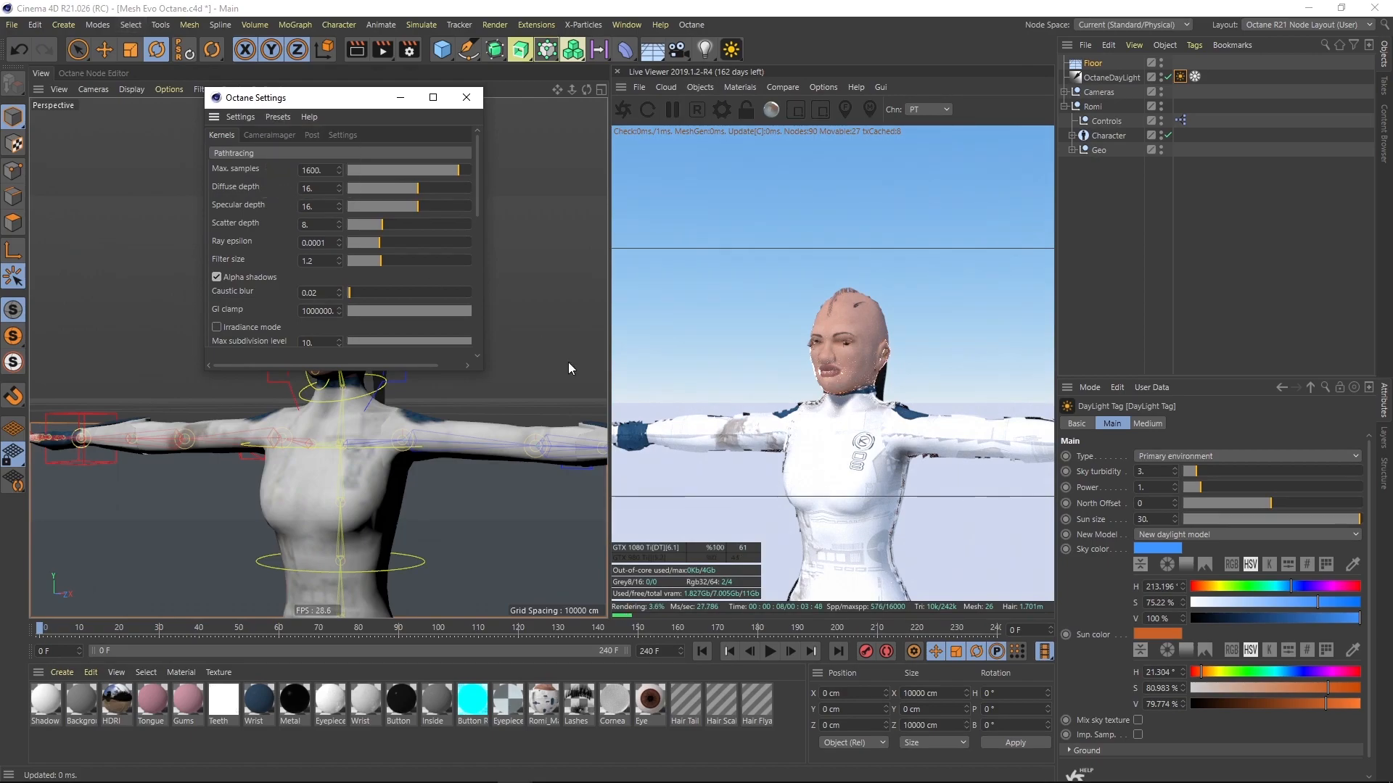
{"action": "left_click_drag", "start_coordinate": [482, 374], "coordinate": [651, 747]}
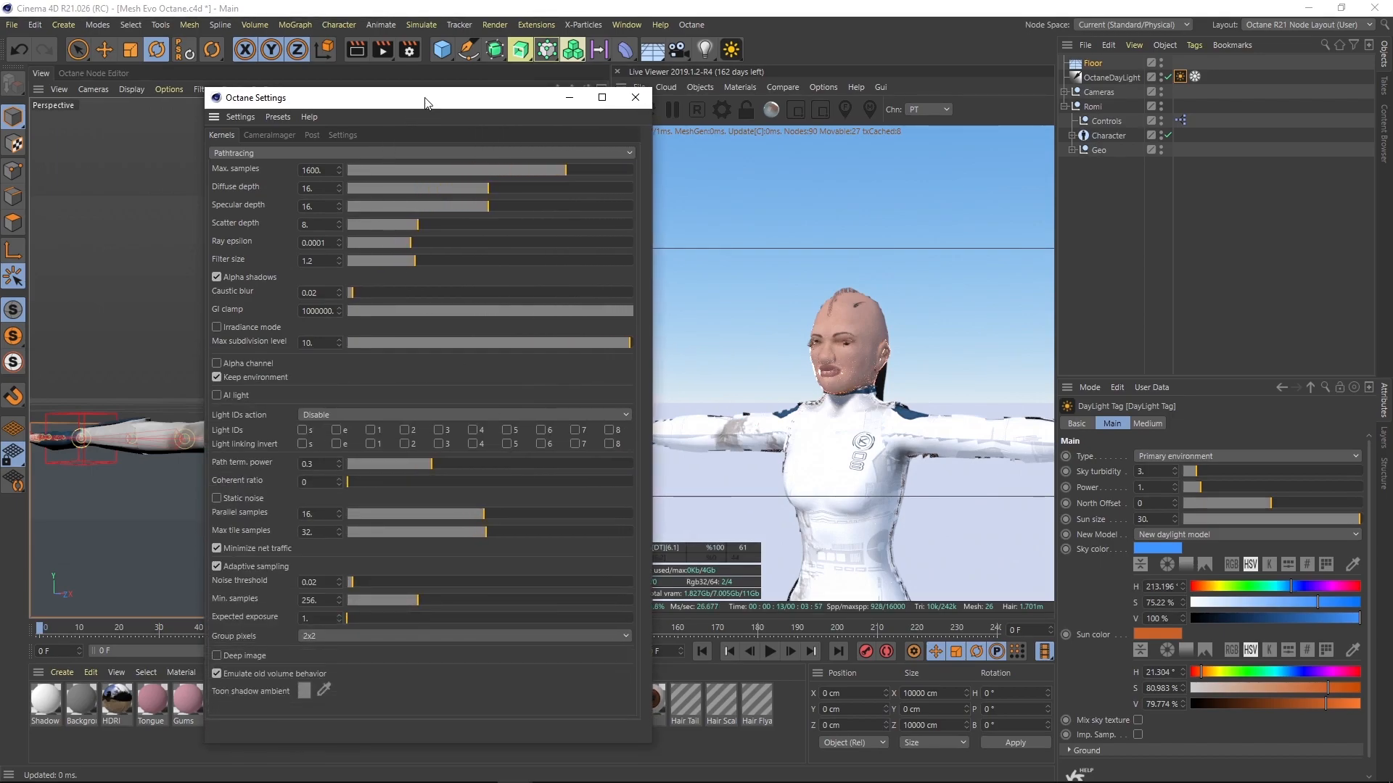
{"action": "left_click_drag", "start_coordinate": [421, 102], "coordinate": [359, 82]}
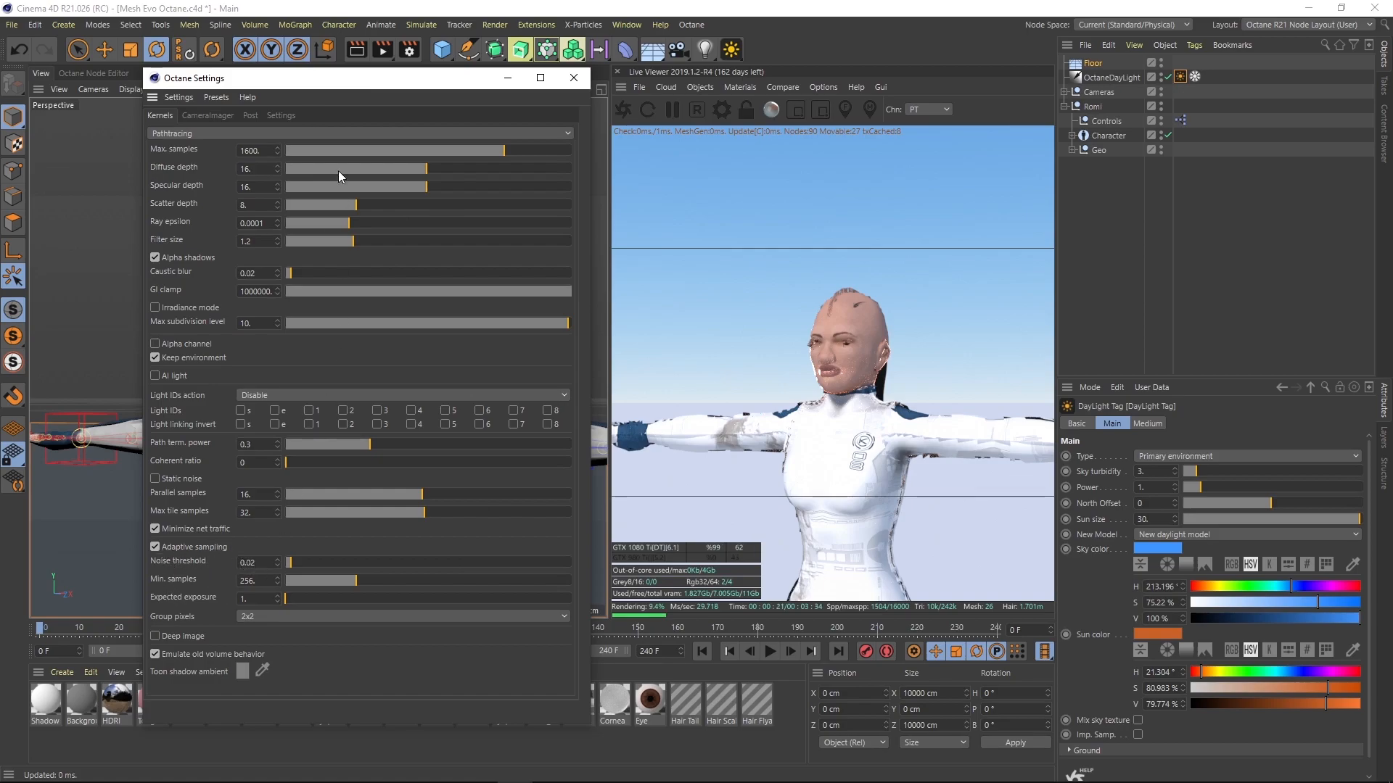
{"action": "left_click", "coordinate": [282, 115]}
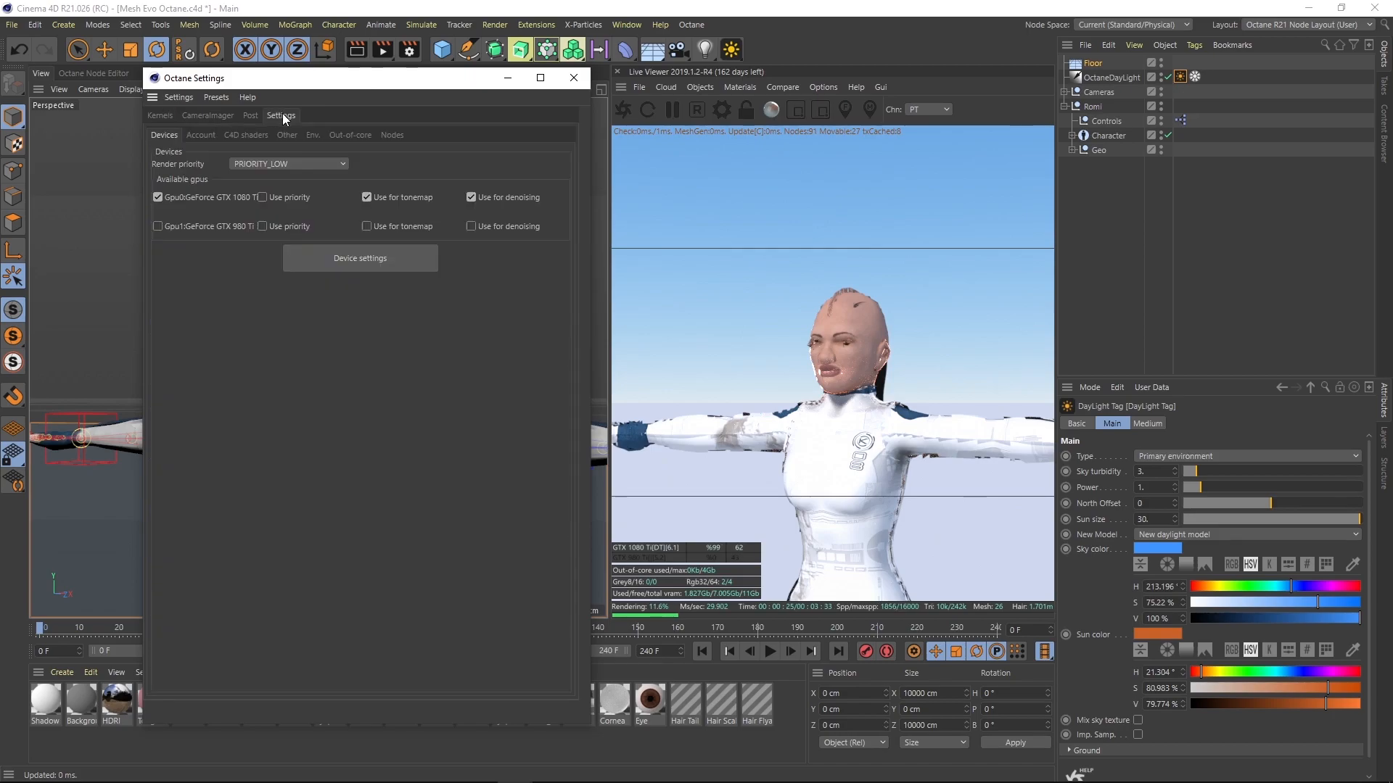
{"action": "left_click", "coordinate": [315, 136]}
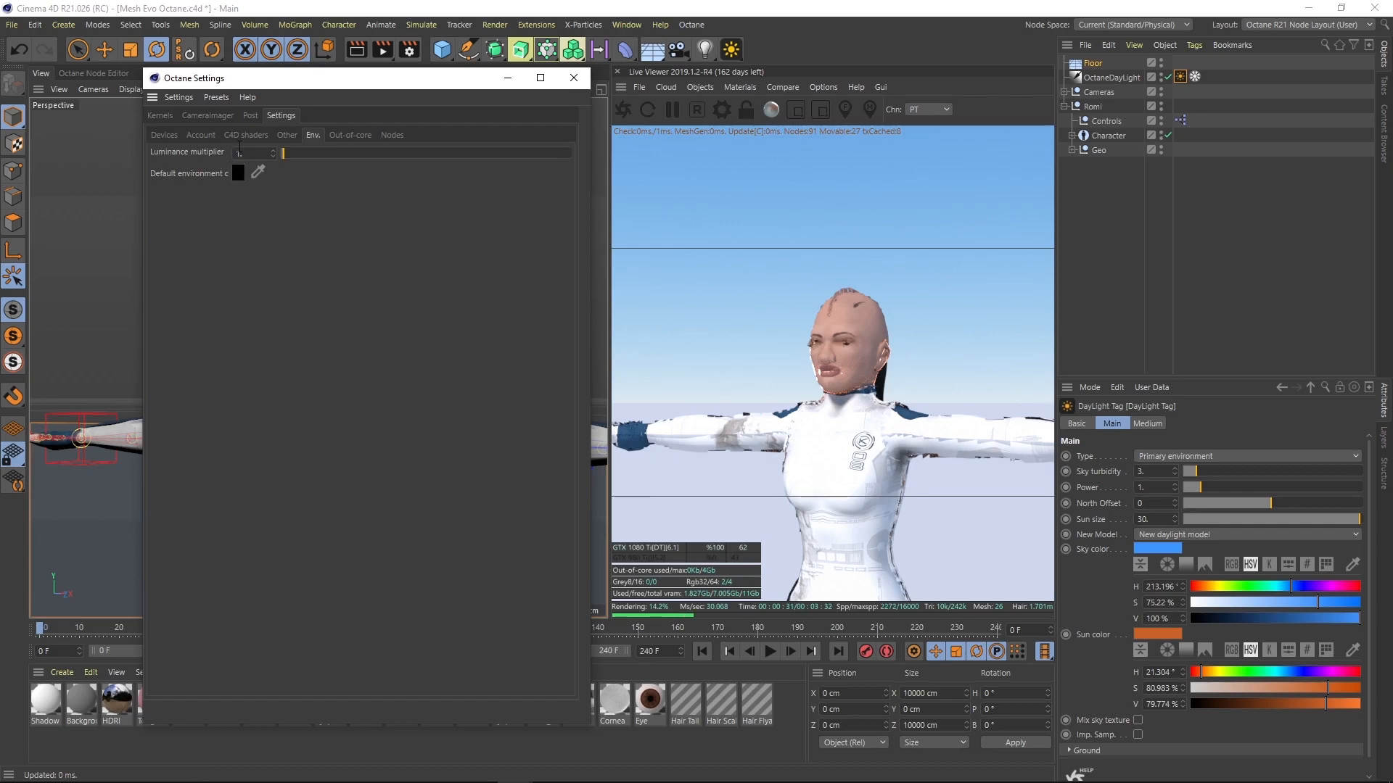
{"action": "left_click", "coordinate": [210, 116]}
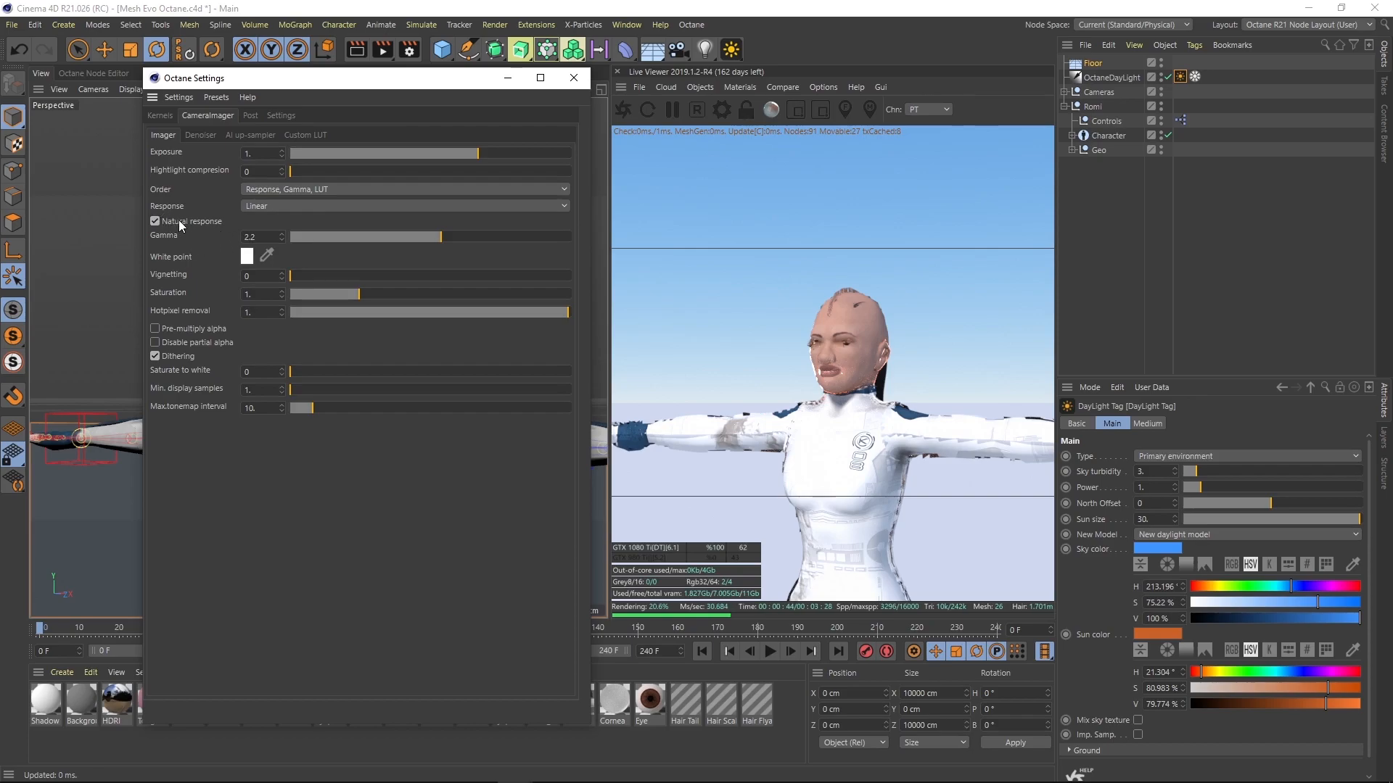
{"action": "left_click", "coordinate": [574, 80]}
- Pick the Romi_Mat material from the character's head in the live render
{"action": "left_click_drag", "start_coordinate": [324, 422], "coordinate": [325, 433], "text": "alt"}
{"action": "left_click_drag", "start_coordinate": [332, 258], "coordinate": [311, 319], "text": "alt"}
{"action": "middle_click_drag", "start_coordinate": [317, 270], "coordinate": [302, 319], "text": "alt"}
{"action": "left_click_drag", "start_coordinate": [301, 337], "coordinate": [317, 299], "text": "alt"}
{"action": "right_click_drag", "start_coordinate": [317, 299], "coordinate": [363, 299], "text": "alt"}
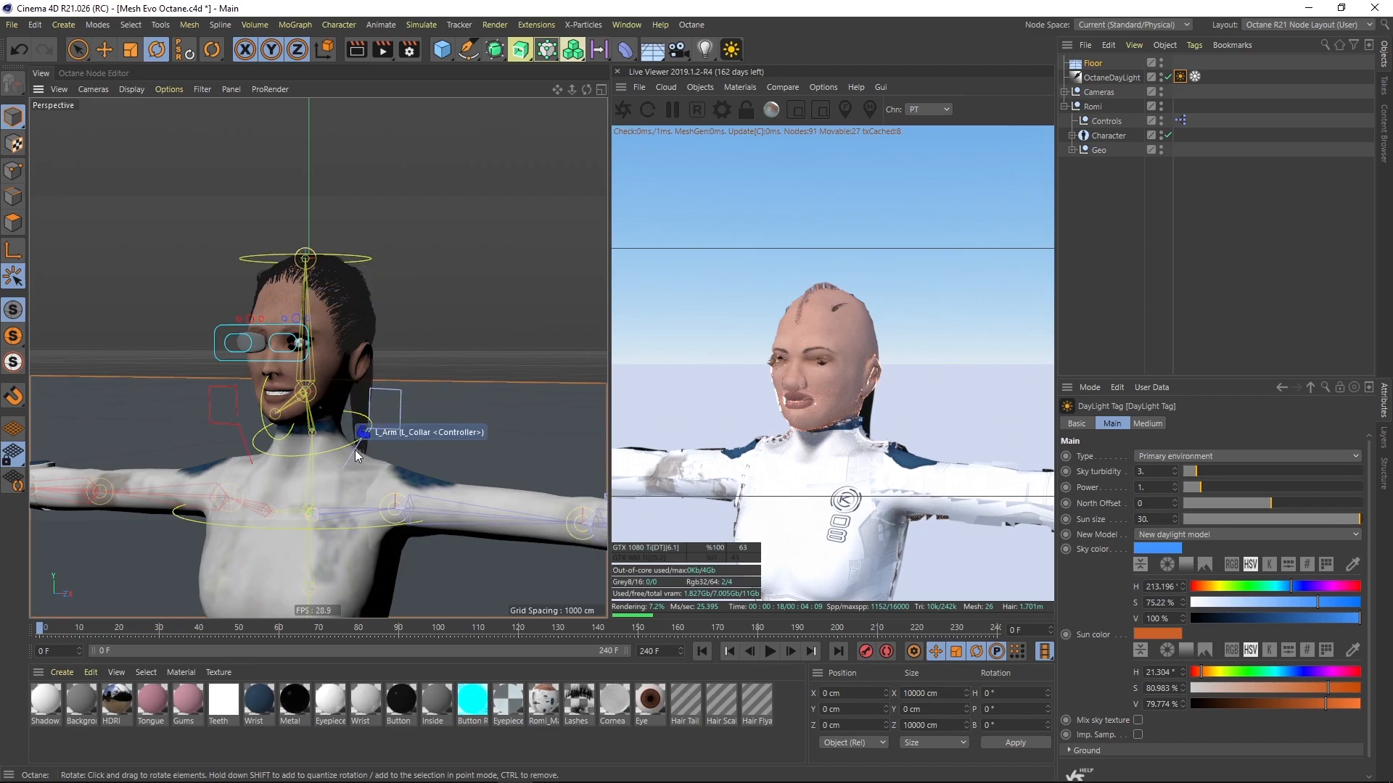
{"action": "middle_click_drag", "start_coordinate": [355, 449], "coordinate": [331, 423], "text": "alt"}
{"action": "left_click_drag", "start_coordinate": [824, 321], "coordinate": [799, 325]}
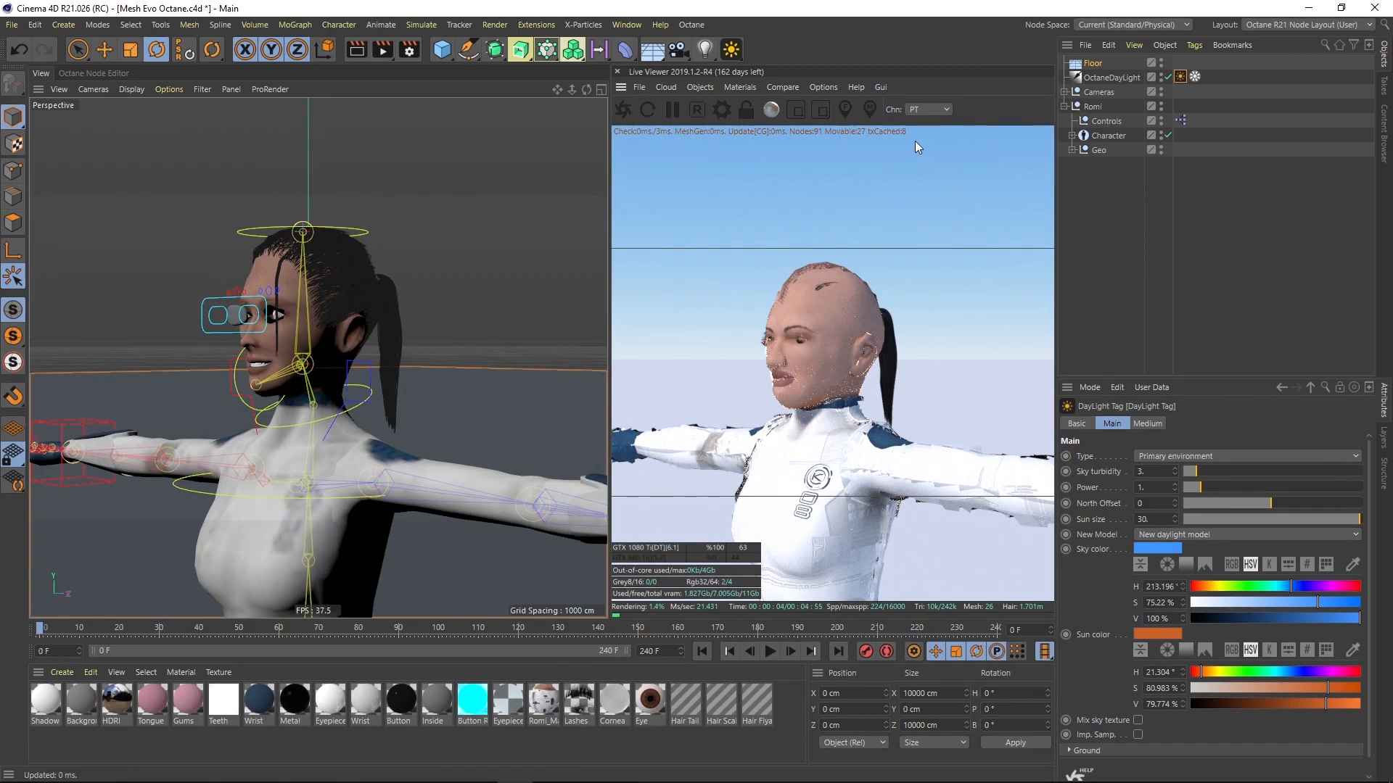
{"action": "left_click", "coordinate": [870, 109]}
{"action": "left_click", "coordinate": [824, 321]}
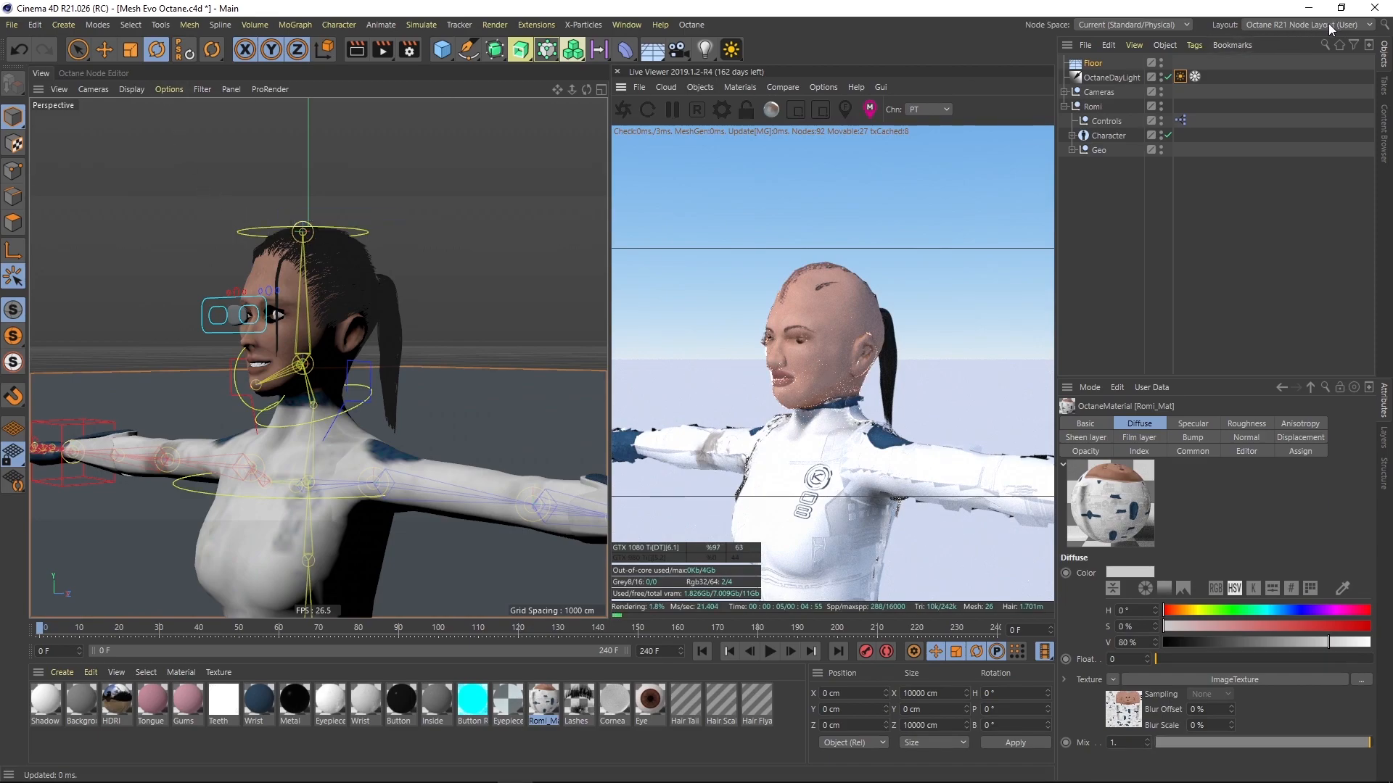
- Look at Romi_Mat in the Octane Node Editor and in the Material Editor
{"action": "left_click", "coordinate": [81, 74]}
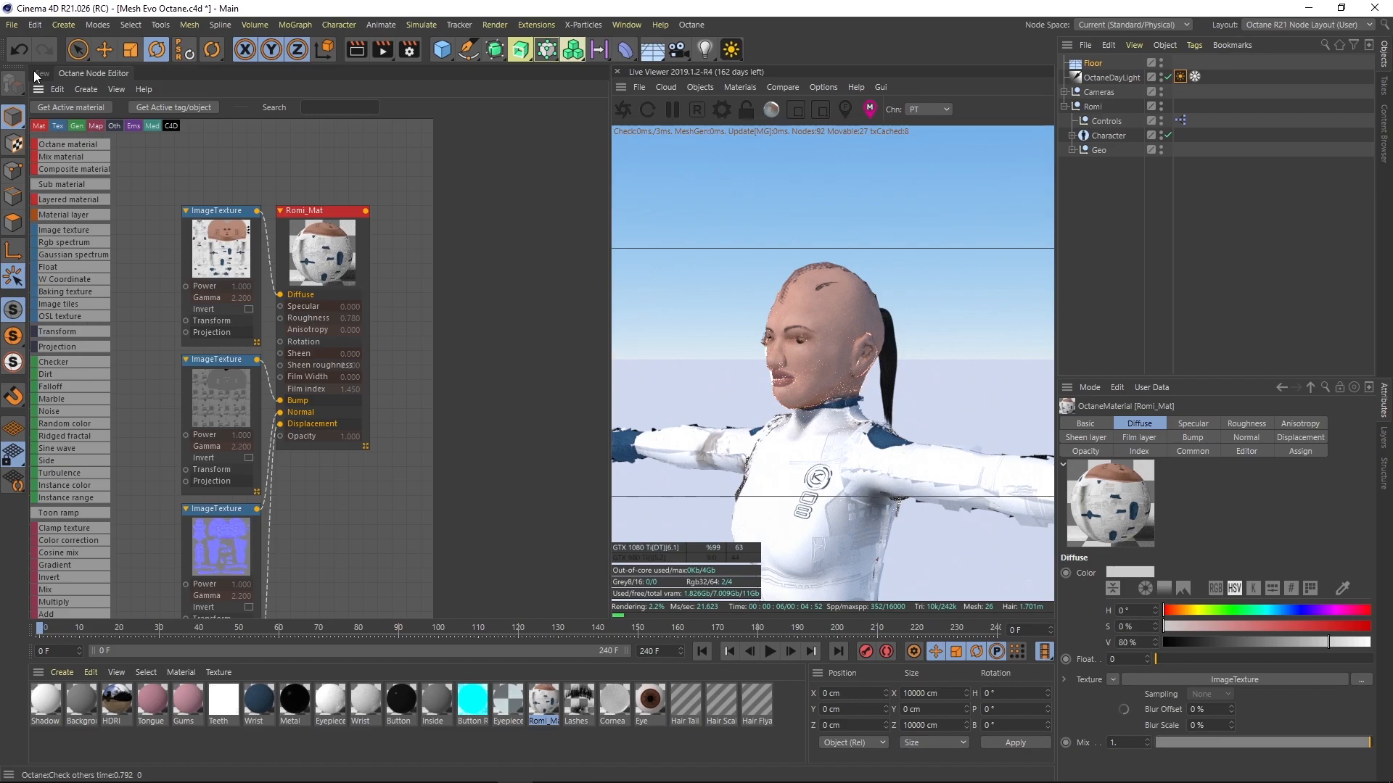
{"action": "left_click", "coordinate": [40, 74]}
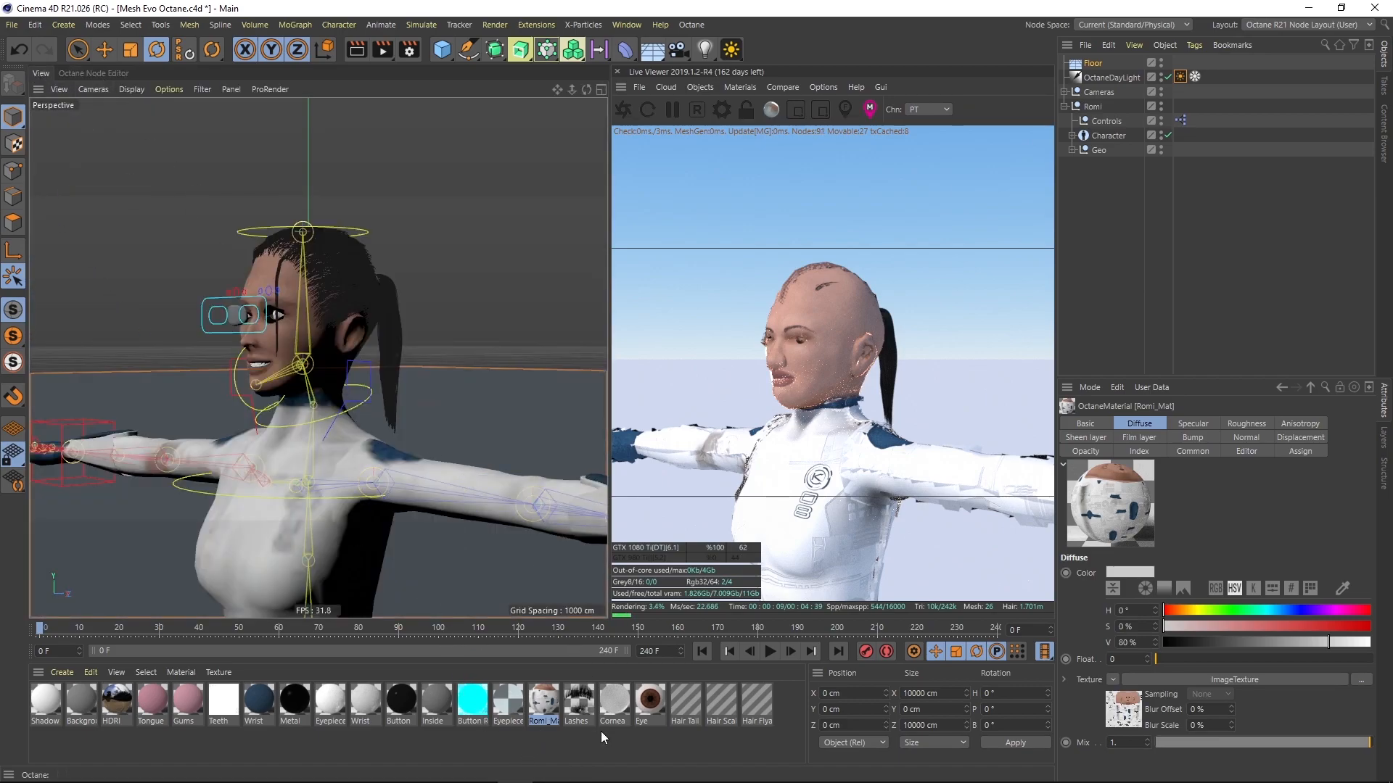
{"action": "double_click", "coordinate": [544, 702]}
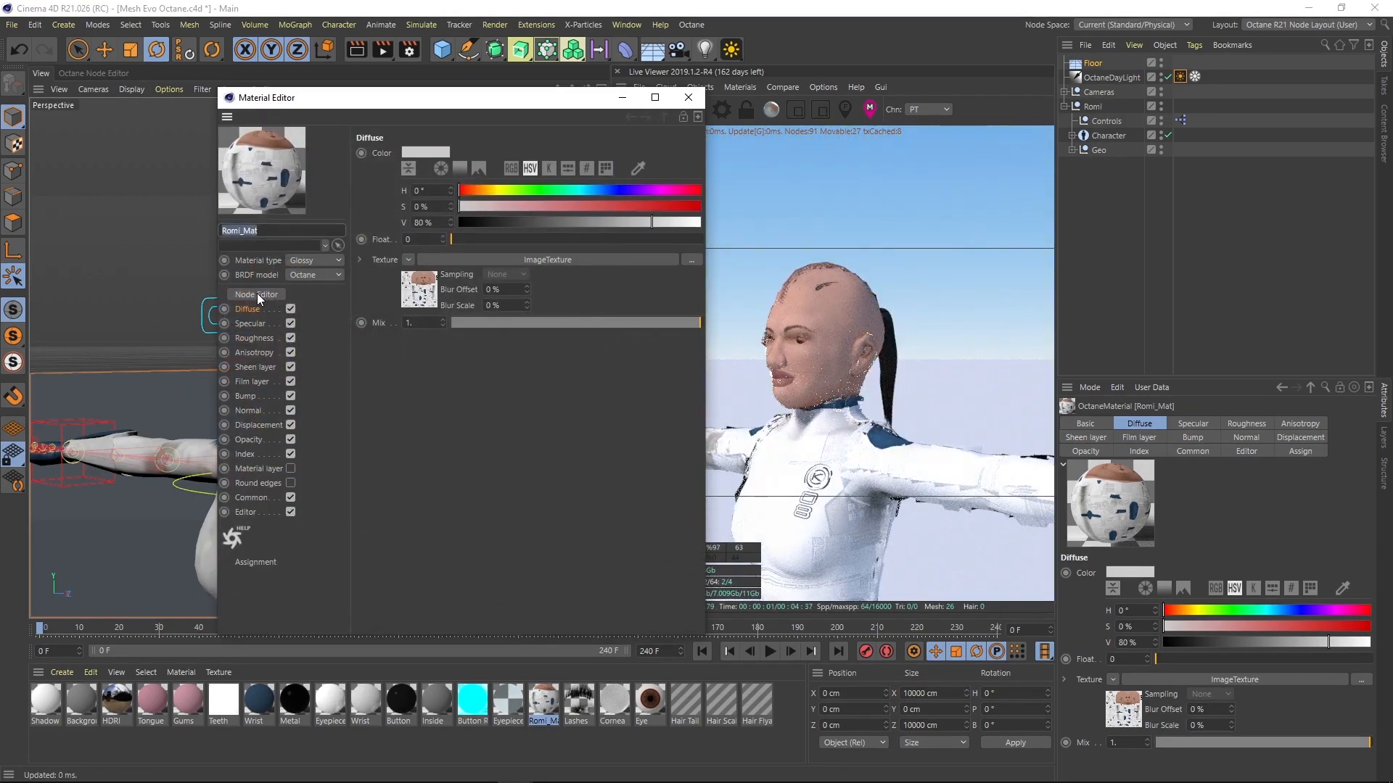
{"action": "left_click", "coordinate": [688, 98]}
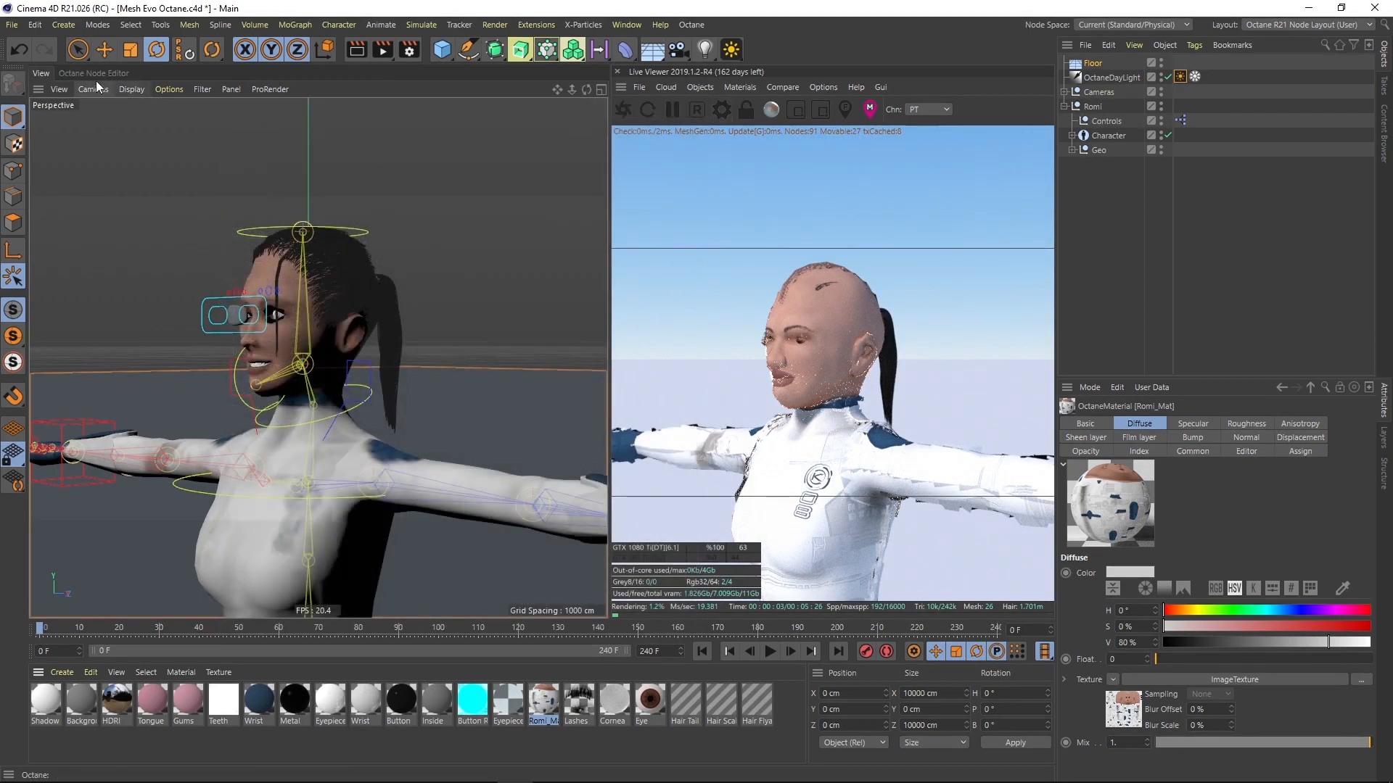
- Disconnect the Displacement node from the Displacement input of Romi_Mat in the Octane Node Editor
{"action": "left_click", "coordinate": [80, 73]}
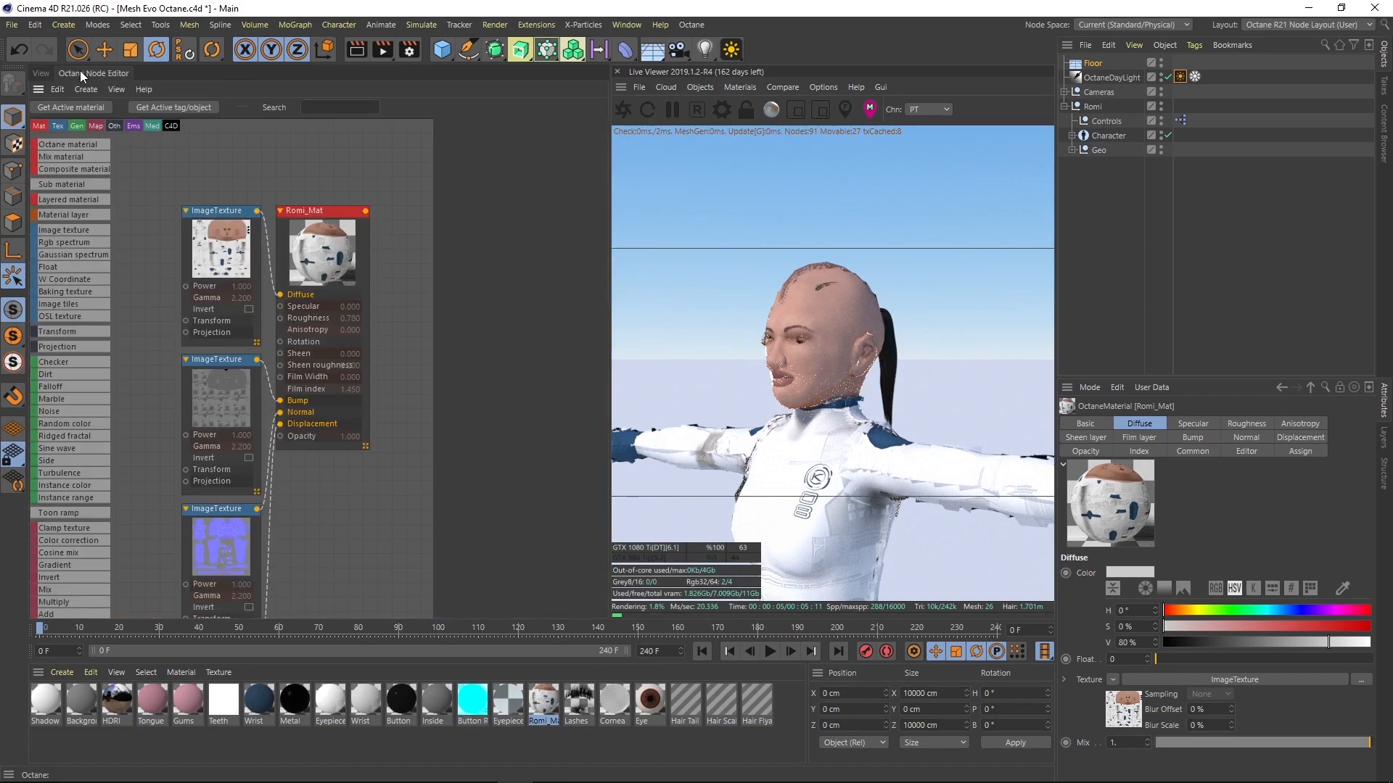
{"action": "middle_click_drag", "start_coordinate": [141, 329], "coordinate": [193, 263]}
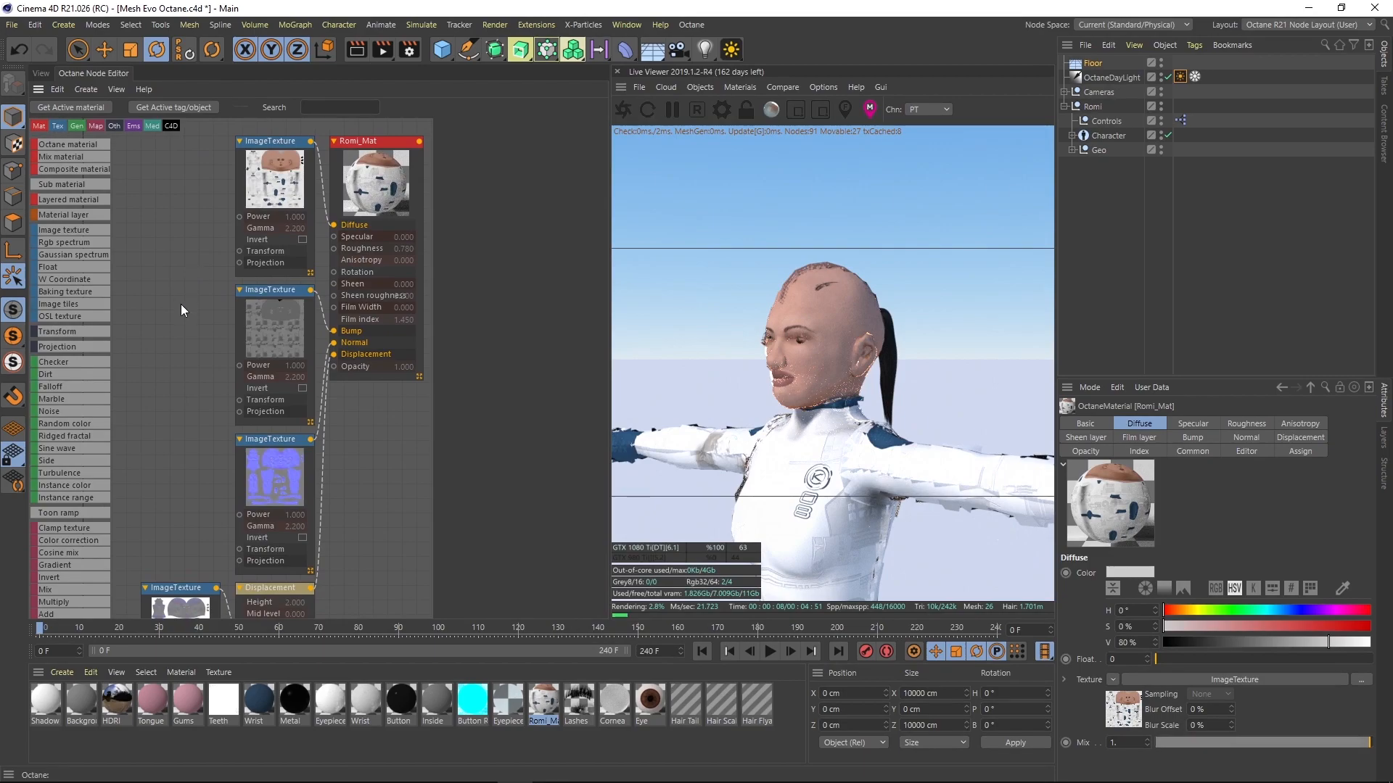
{"action": "middle_click_drag", "start_coordinate": [176, 375], "coordinate": [259, 289]}
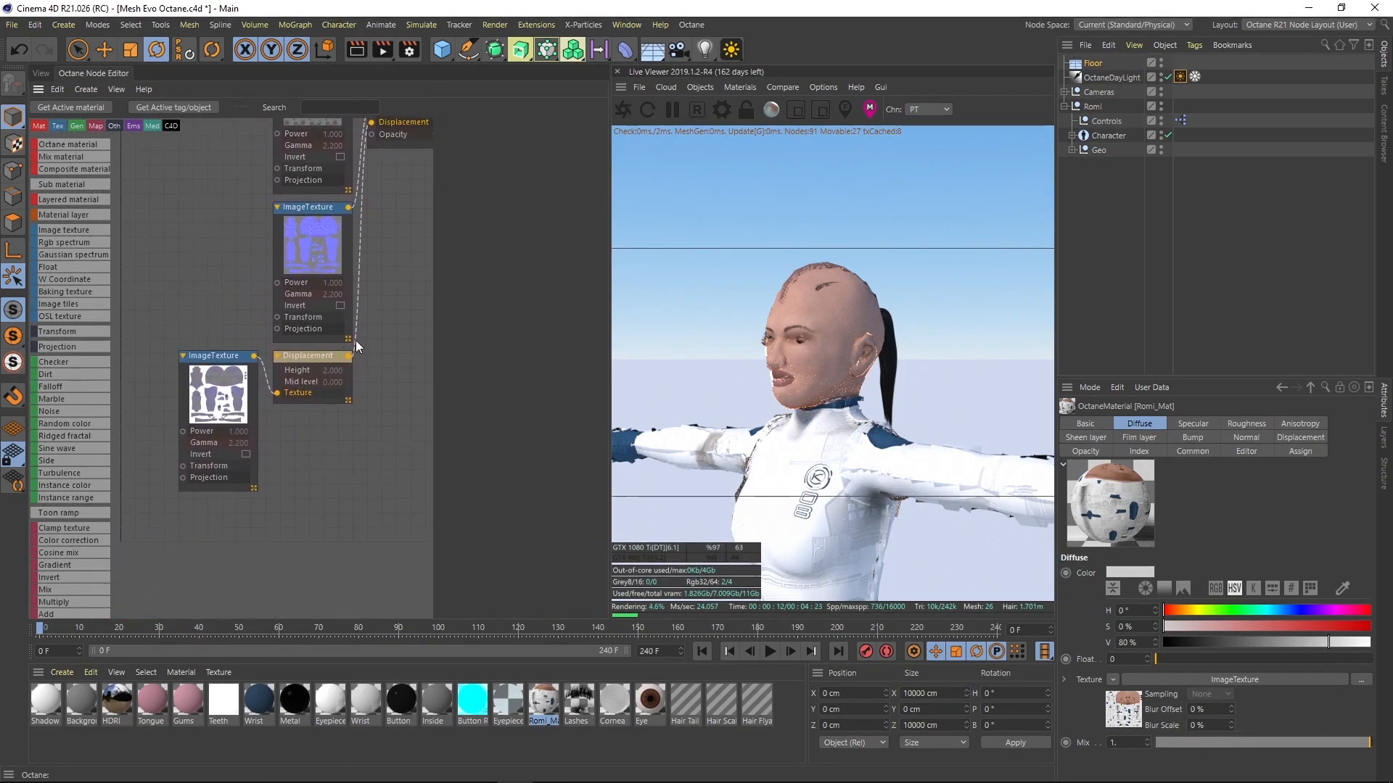
{"action": "middle_click_drag", "start_coordinate": [343, 346], "coordinate": [312, 476]}
{"action": "scroll", "coordinate": [390, 236], "scroll_direction": "up", "scroll_amount": 4}
{"action": "left_click_drag", "start_coordinate": [312, 277], "coordinate": [298, 280]}
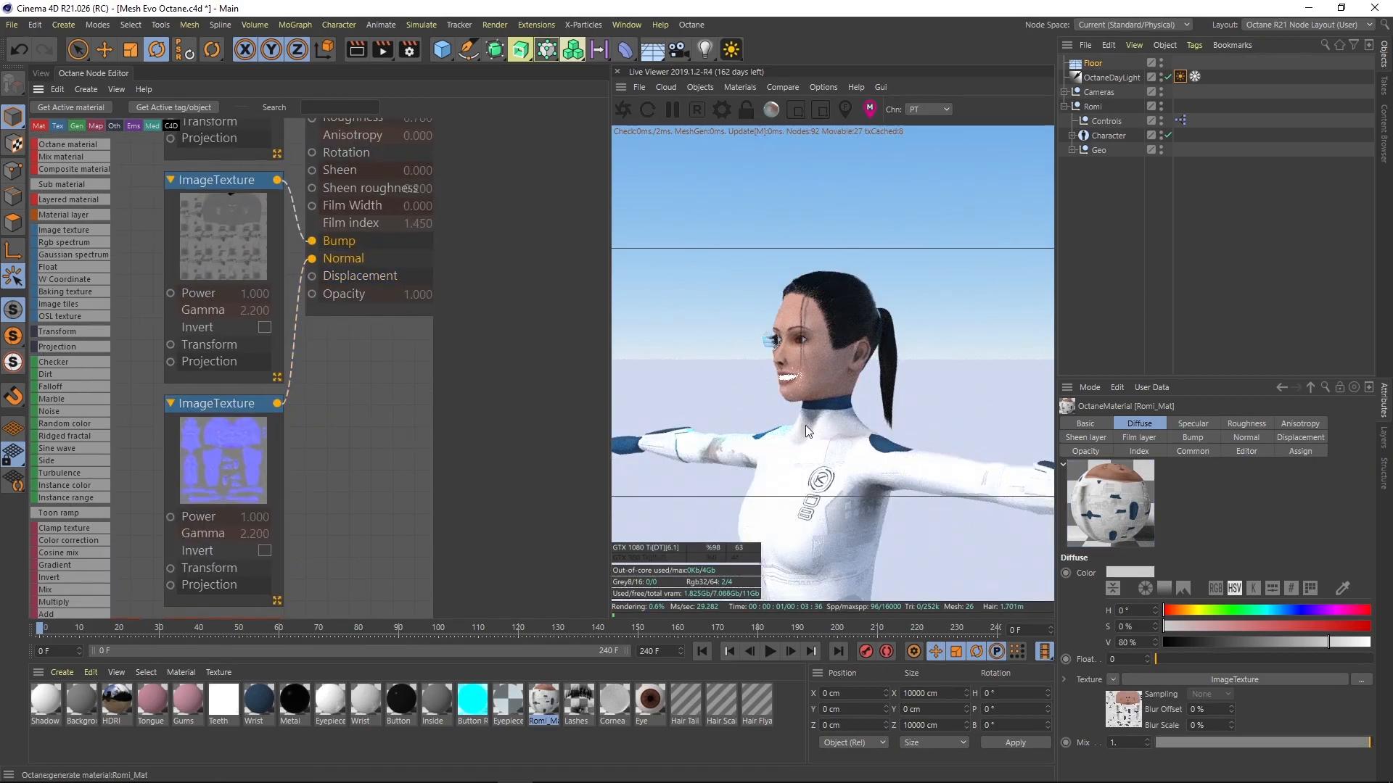
- Examine the character's head in the live render and the texture nodes of Romi_Mat
{"action": "left_click_drag", "start_coordinate": [795, 354], "coordinate": [806, 351]}
{"action": "right_click_drag", "start_coordinate": [809, 354], "coordinate": [897, 297]}
{"action": "middle_click_drag", "start_coordinate": [818, 315], "coordinate": [837, 376]}
{"action": "left_click_drag", "start_coordinate": [837, 376], "coordinate": [823, 384]}
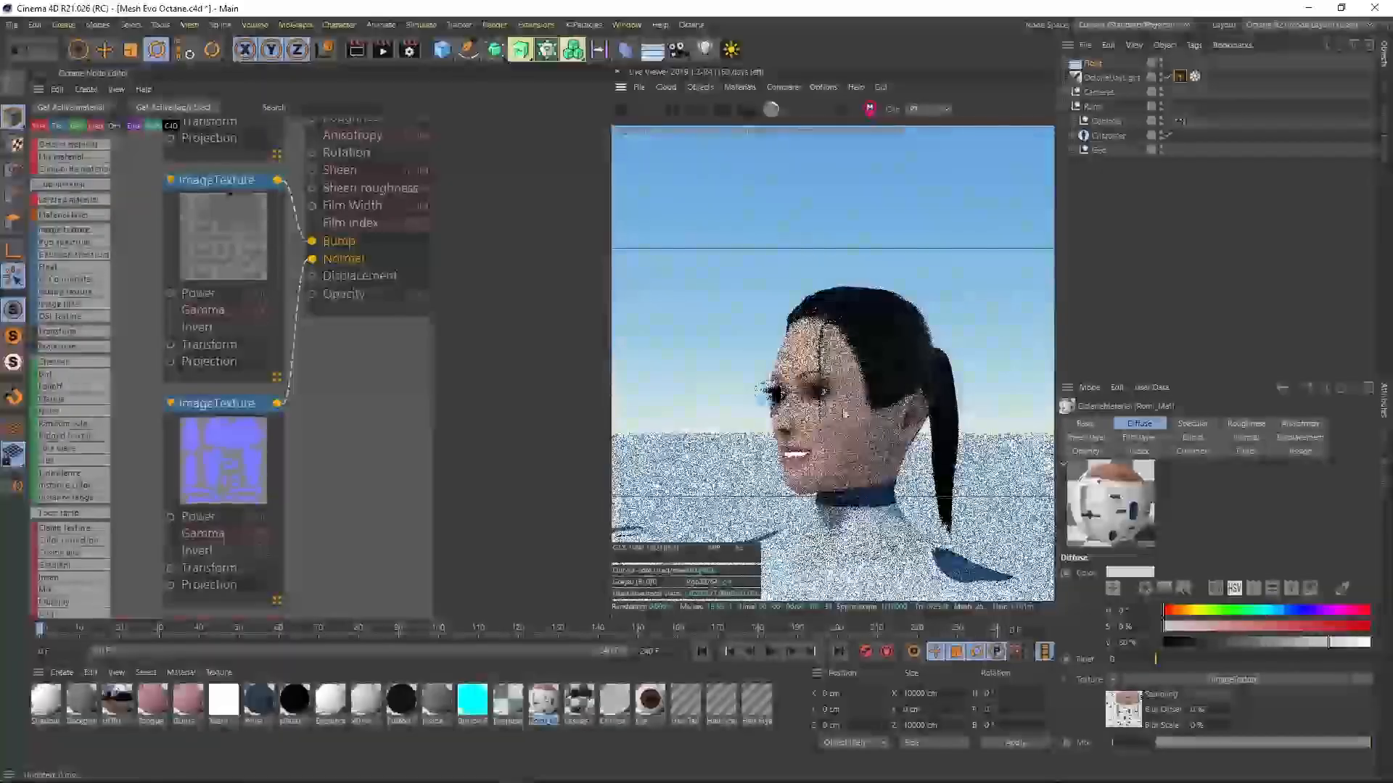
{"action": "middle_click_drag", "start_coordinate": [834, 406], "coordinate": [826, 373]}
{"action": "middle_click_drag", "start_coordinate": [345, 492], "coordinate": [286, 296]}
{"action": "scroll", "coordinate": [285, 294], "scroll_direction": "down", "scroll_amount": 2}
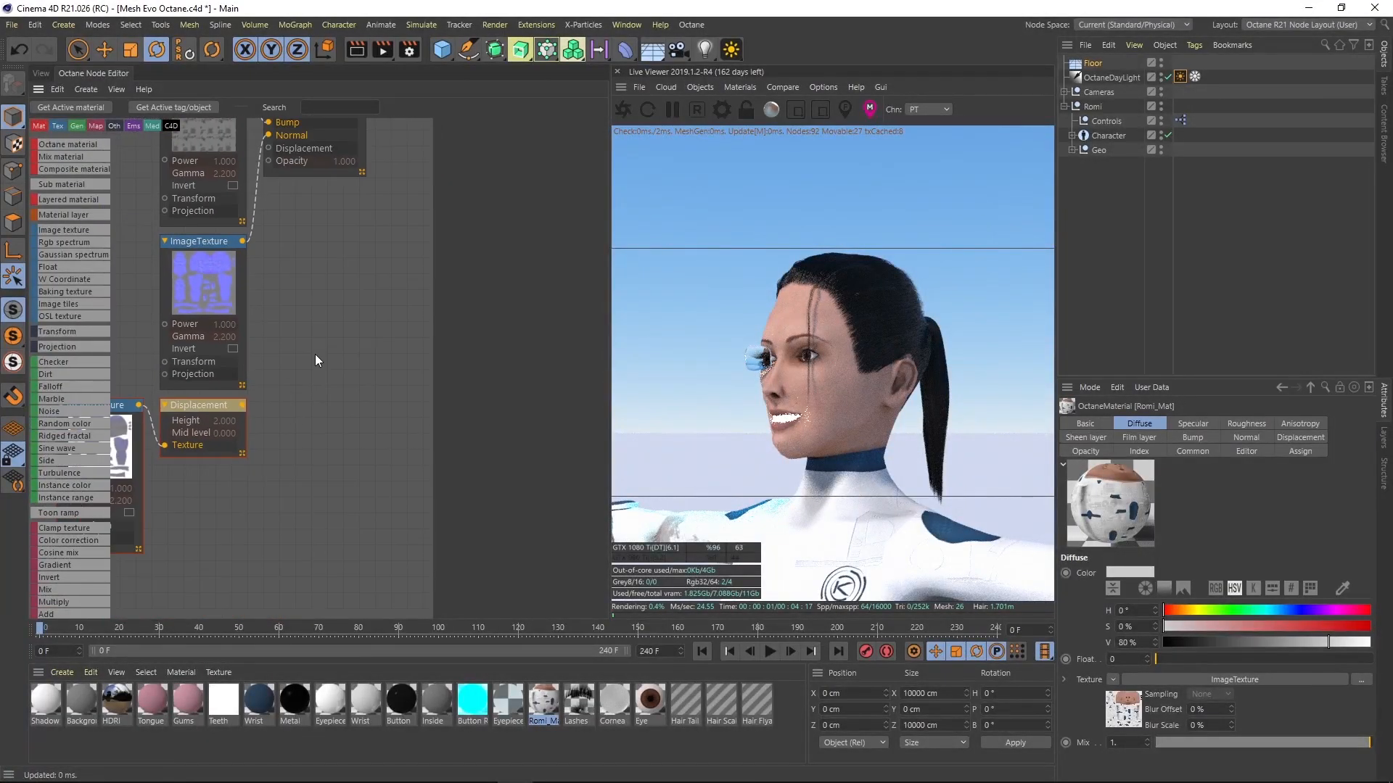
{"action": "middle_click_drag", "start_coordinate": [315, 354], "coordinate": [364, 385]}
{"action": "middle_click_drag", "start_coordinate": [389, 284], "coordinate": [370, 368]}
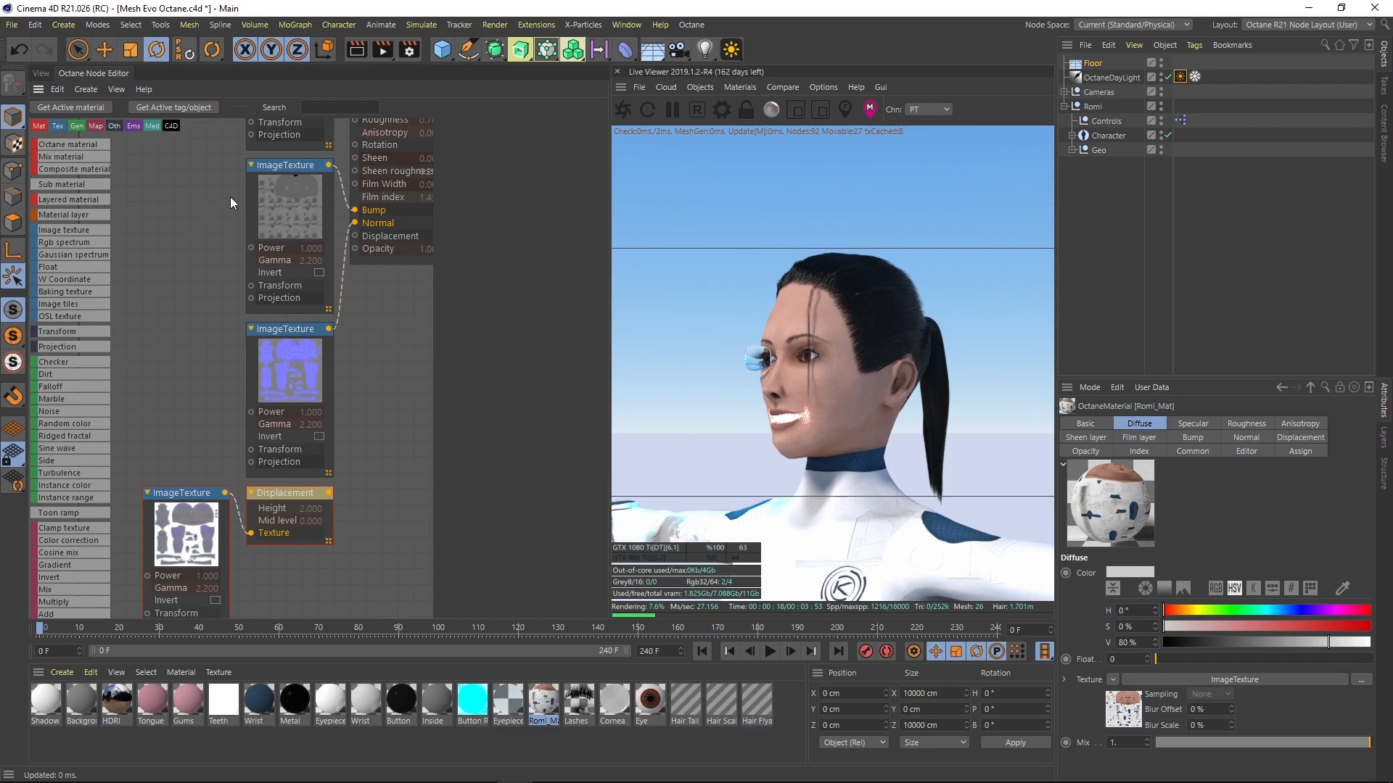
- Display the character in the viewport as Gouraud shading with lines and frame the face's mesh
{"action": "left_click", "coordinate": [40, 73]}
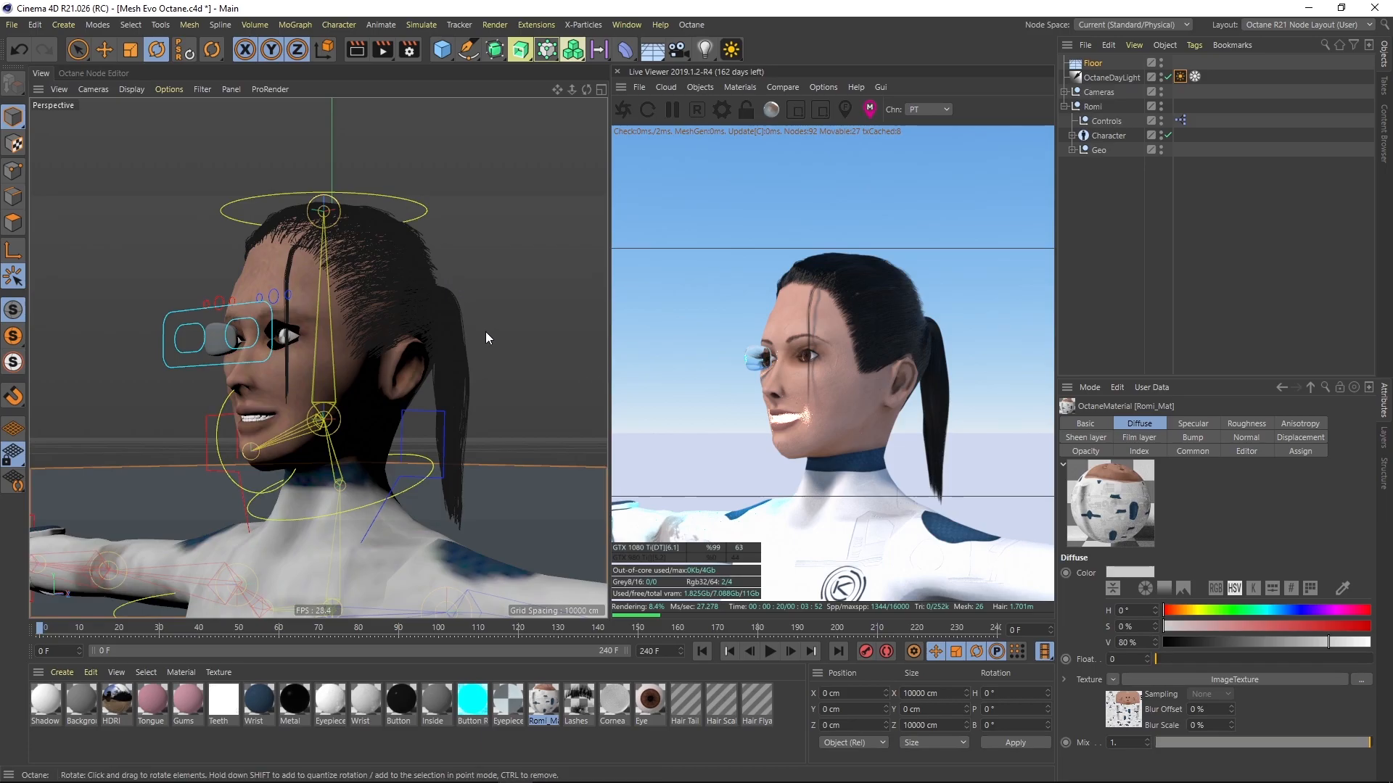
{"action": "key", "text": "n"}
{"action": "key", "text": "b"}
{"action": "mouse_move", "coordinate": [338, 367]}
{"action": "left_mouse_down", "text": "alt"}
{"action": "mouse_move", "coordinate": [396, 367]}
{"action": "mouse_move", "coordinate": [293, 346]}
{"action": "left_mouse_up", "text": "alt"}
{"action": "right_click_drag", "start_coordinate": [293, 346], "coordinate": [381, 303], "text": "alt"}
{"action": "middle_click_drag", "start_coordinate": [382, 303], "coordinate": [363, 353], "text": "alt"}
{"action": "right_click_drag", "start_coordinate": [364, 353], "coordinate": [370, 364], "text": "alt"}
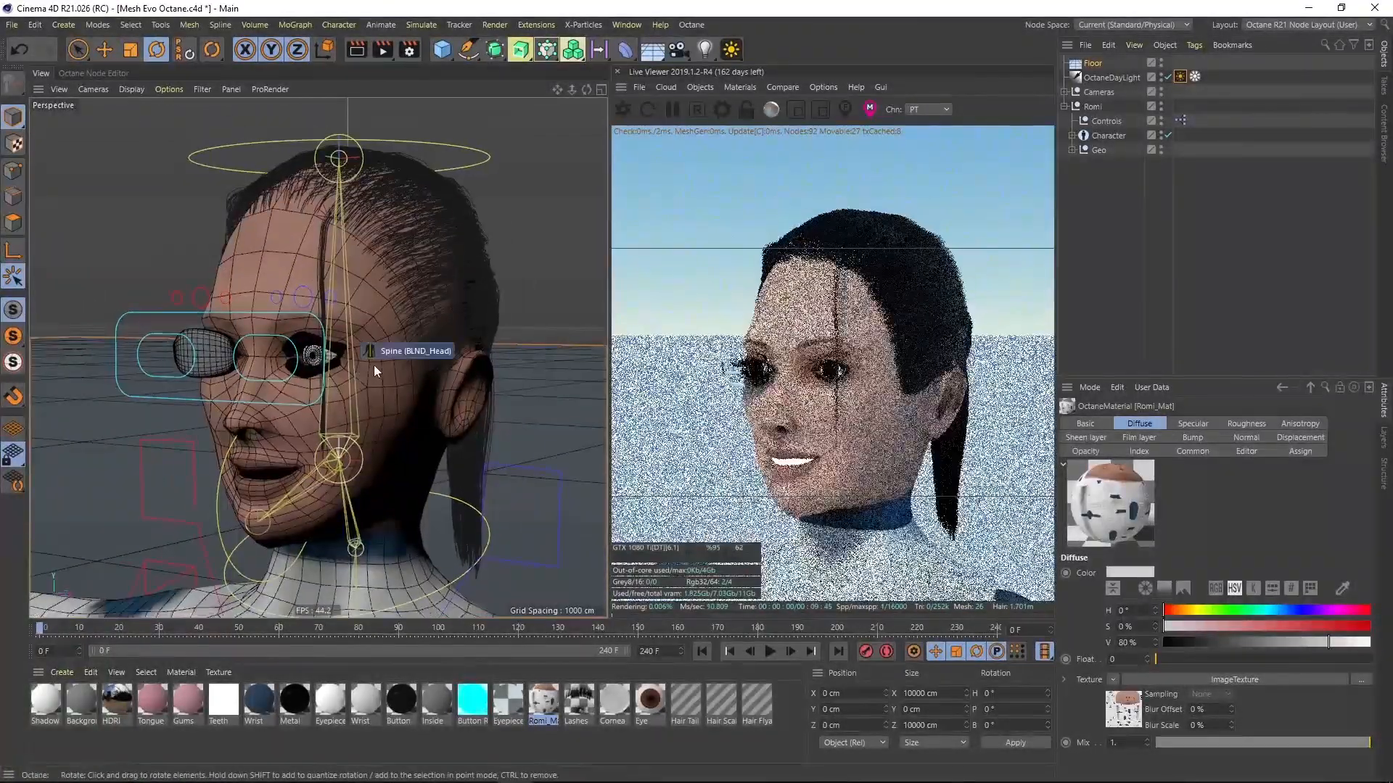
- Examine the mesh density of the character's face in the viewport against the live render from several angles and distances
{"action": "left_click_drag", "start_coordinate": [370, 364], "coordinate": [361, 359], "text": "alt"}
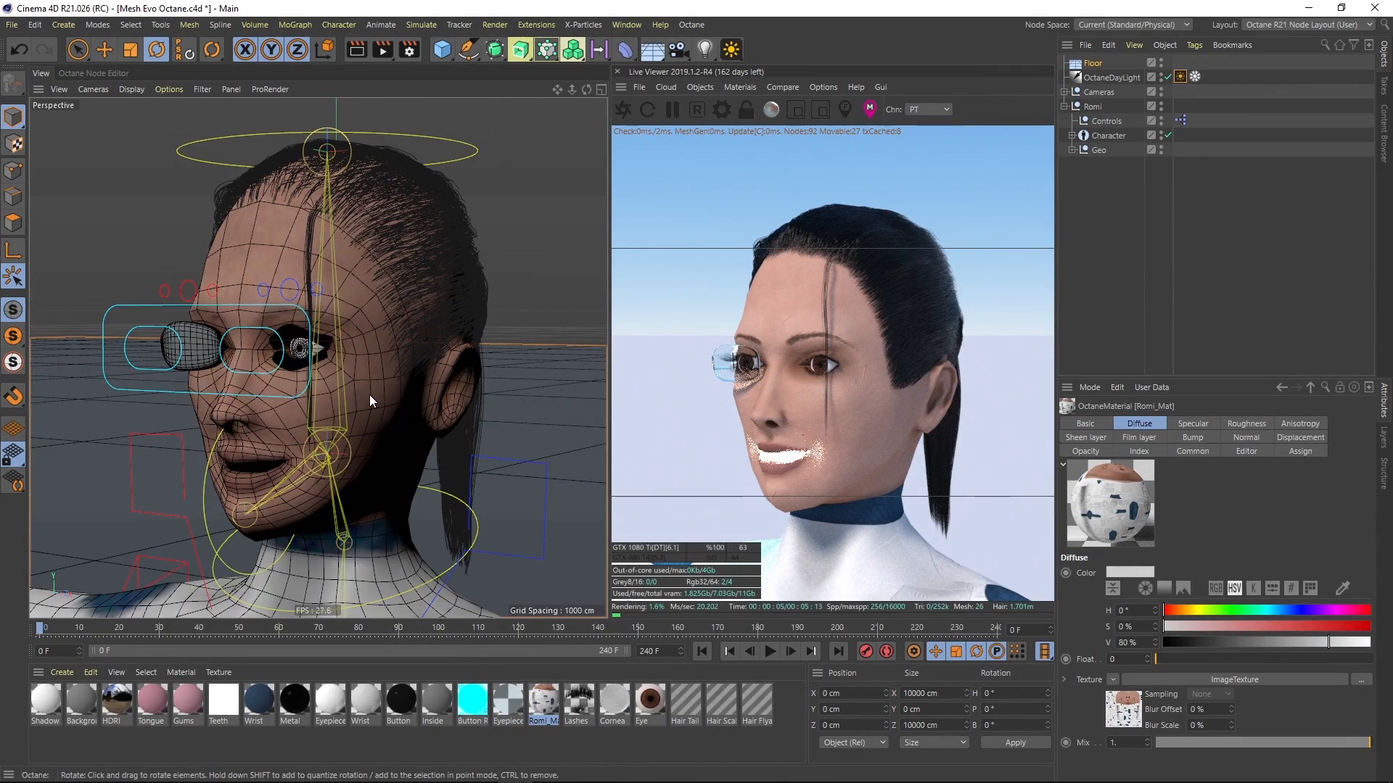
{"action": "right_click_drag", "start_coordinate": [241, 402], "coordinate": [361, 386], "text": "alt"}
{"action": "mouse_move", "coordinate": [315, 476]}
{"action": "middle_mouse_down", "text": "alt"}
{"action": "mouse_move", "coordinate": [321, 390]}
{"action": "mouse_move", "coordinate": [290, 464]}
{"action": "middle_mouse_up", "text": "alt"}
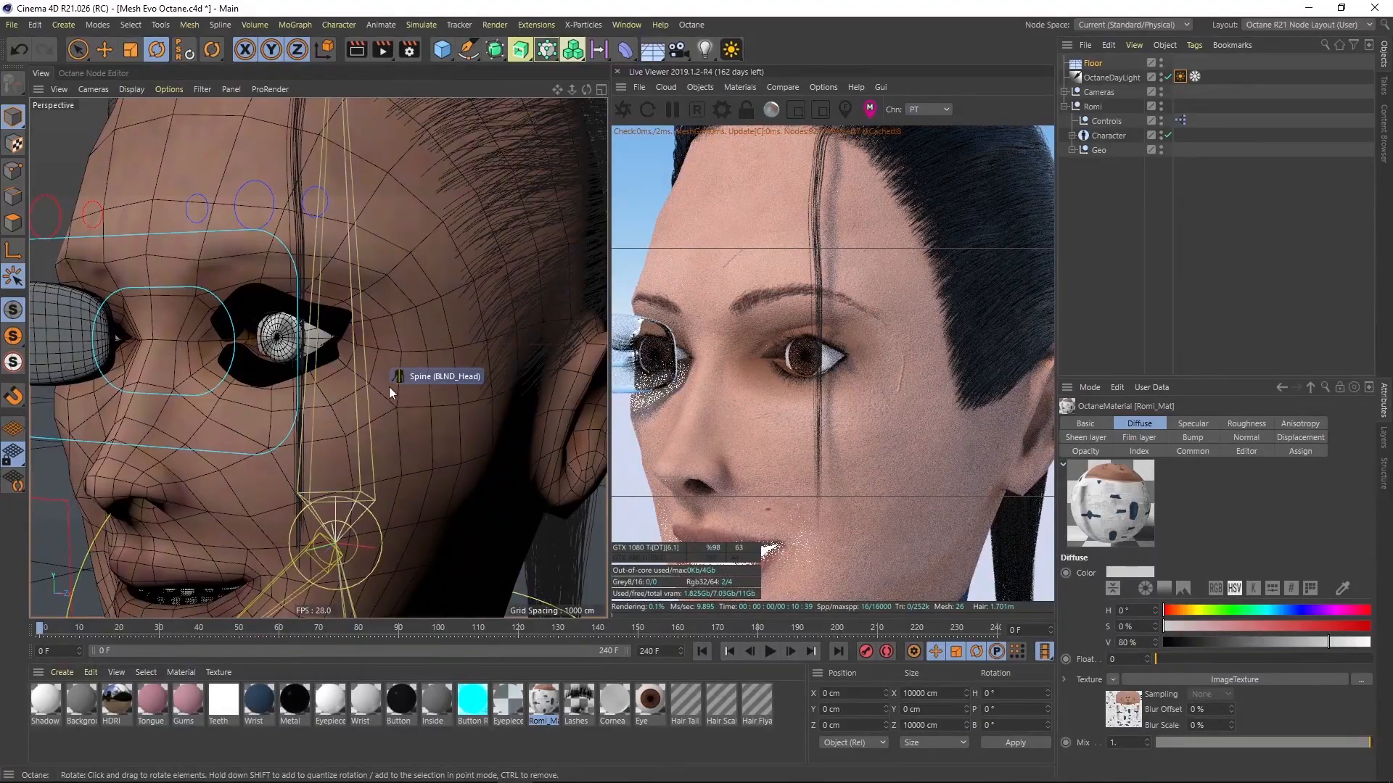
{"action": "left_click_drag", "start_coordinate": [312, 404], "coordinate": [463, 359], "text": "alt"}
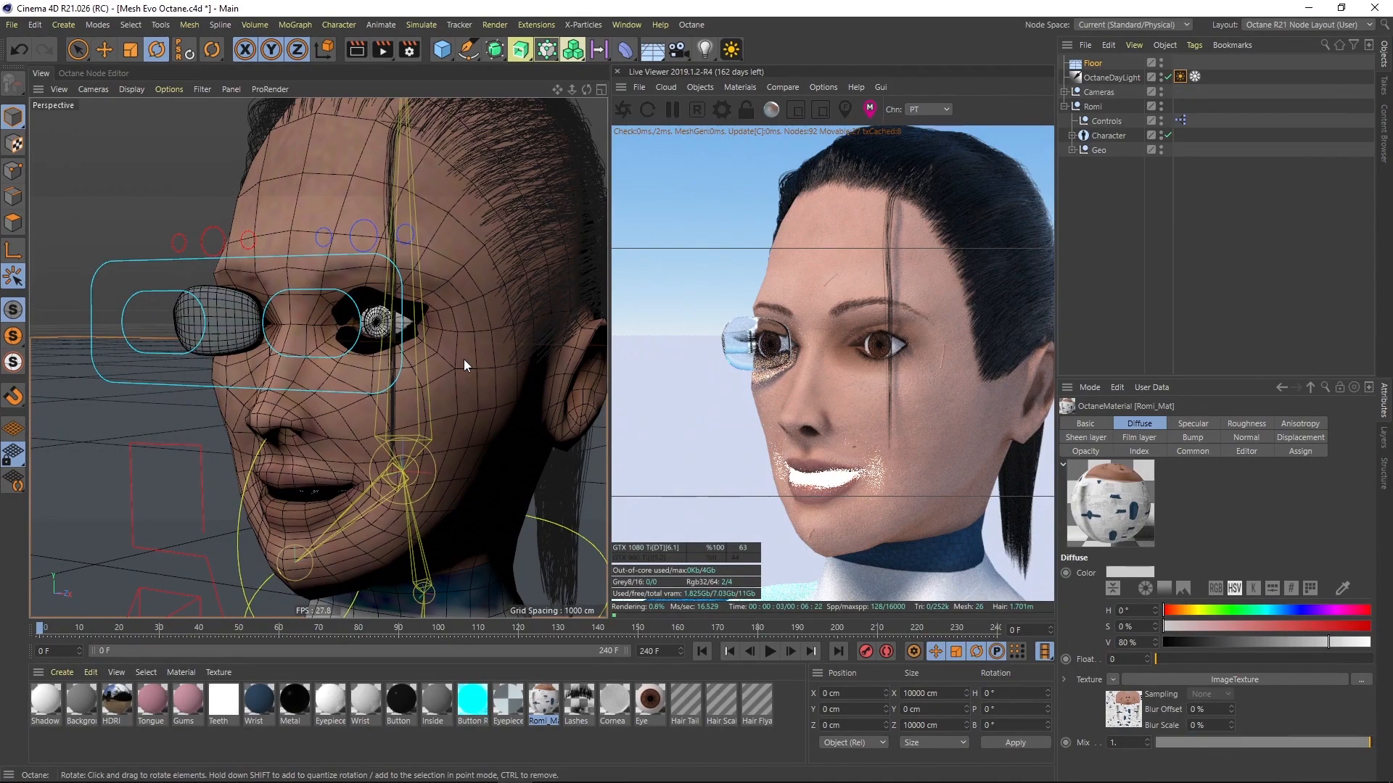
{"action": "left_click_drag", "start_coordinate": [463, 359], "coordinate": [454, 350], "text": "alt"}
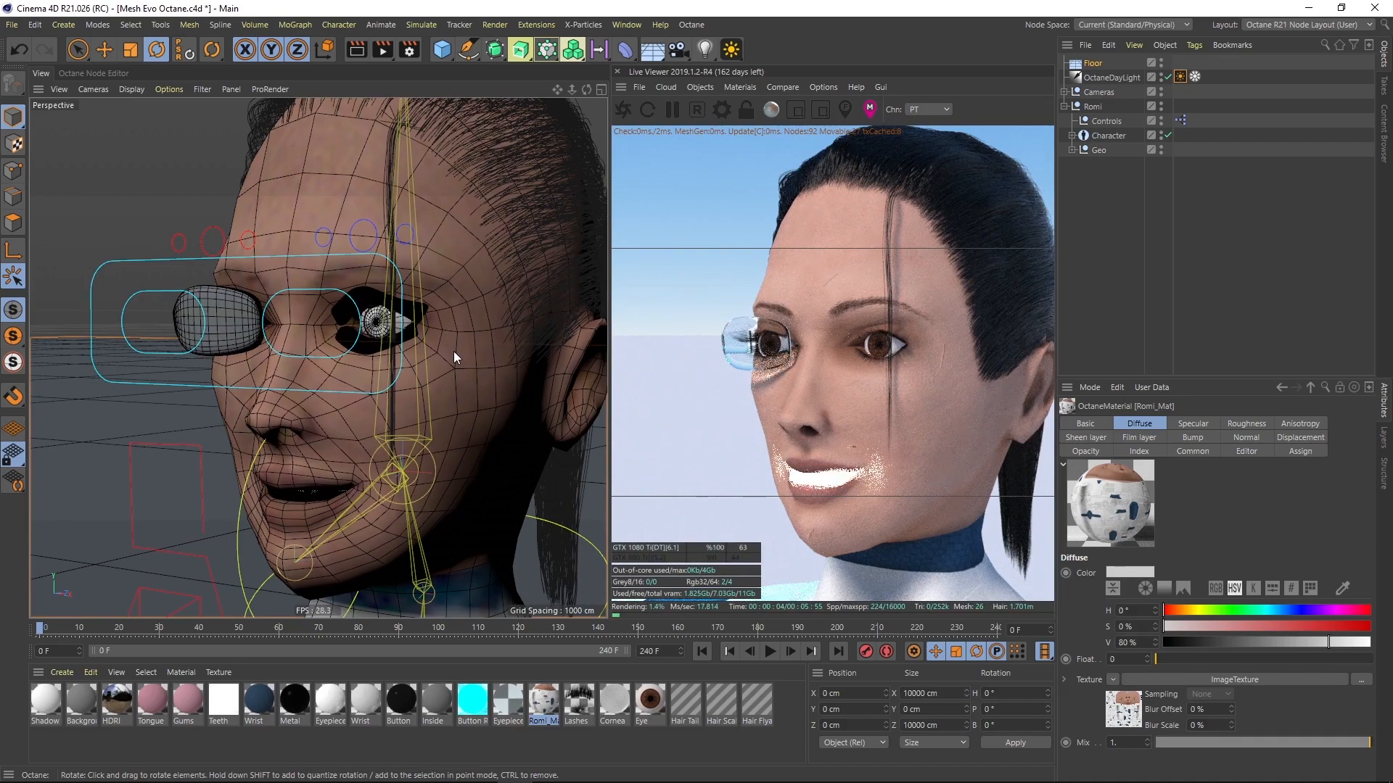
{"action": "mouse_move", "coordinate": [454, 351]}
{"action": "left_mouse_down", "text": "alt"}
{"action": "mouse_move", "coordinate": [446, 328]}
{"action": "mouse_move", "coordinate": [534, 367]}
{"action": "mouse_move", "coordinate": [415, 328]}
{"action": "mouse_move", "coordinate": [483, 351]}
{"action": "mouse_move", "coordinate": [354, 373]}
{"action": "mouse_move", "coordinate": [460, 347]}
{"action": "mouse_move", "coordinate": [496, 359]}
{"action": "mouse_move", "coordinate": [535, 324]}
{"action": "mouse_move", "coordinate": [460, 334]}
{"action": "mouse_move", "coordinate": [511, 324]}
{"action": "mouse_move", "coordinate": [451, 402]}
{"action": "mouse_move", "coordinate": [447, 364]}
{"action": "left_mouse_up", "text": "alt"}
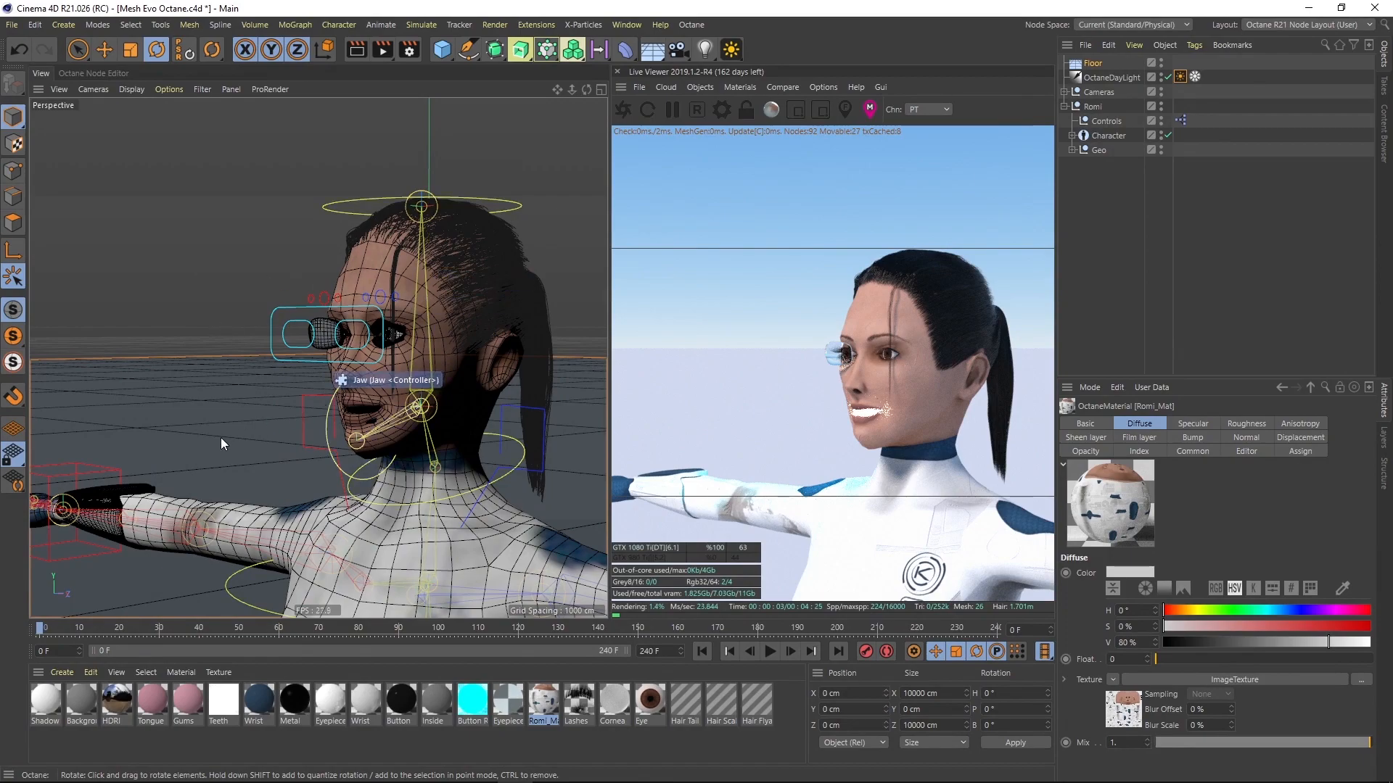
- Try turning the character's head sideways with the Head controller of the rig and undo the last rotation
{"action": "left_click", "coordinate": [498, 207]}
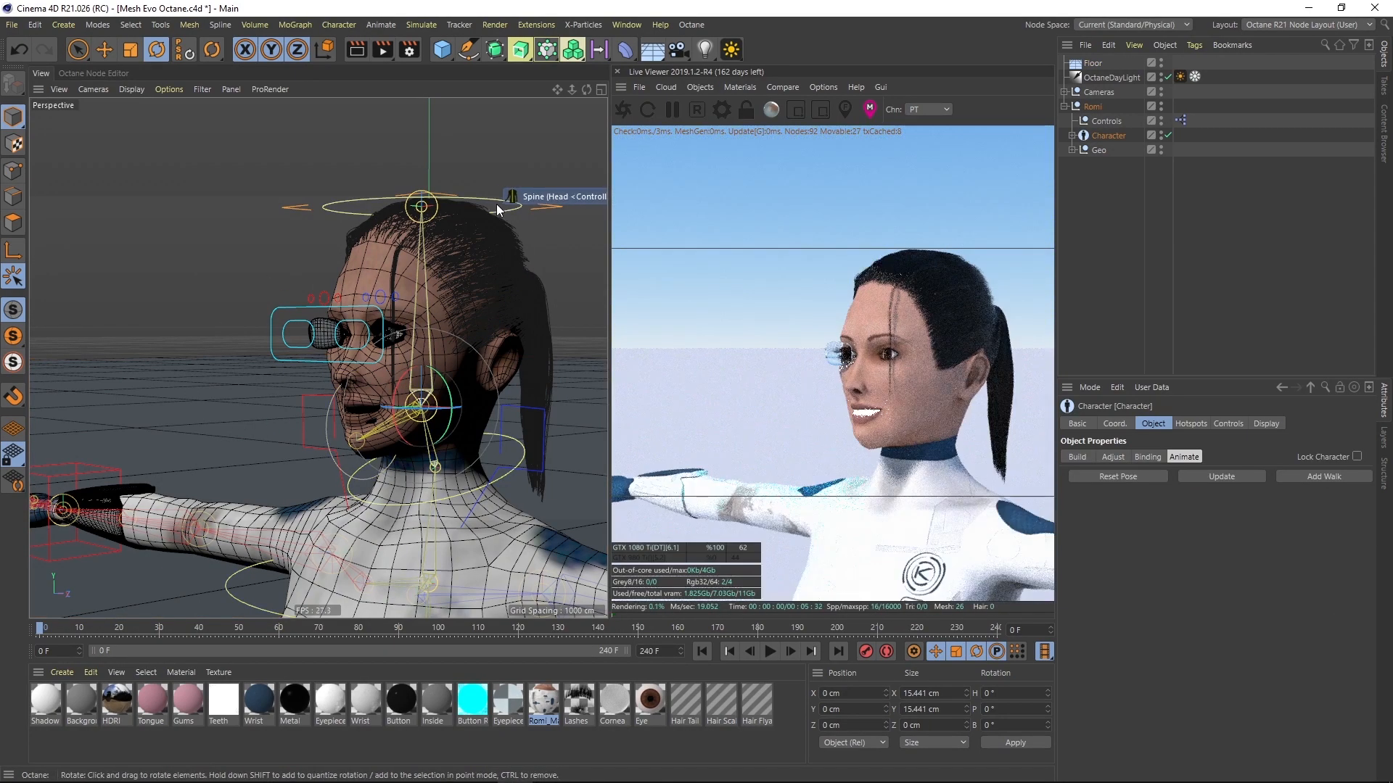
{"action": "left_click", "coordinate": [421, 408]}
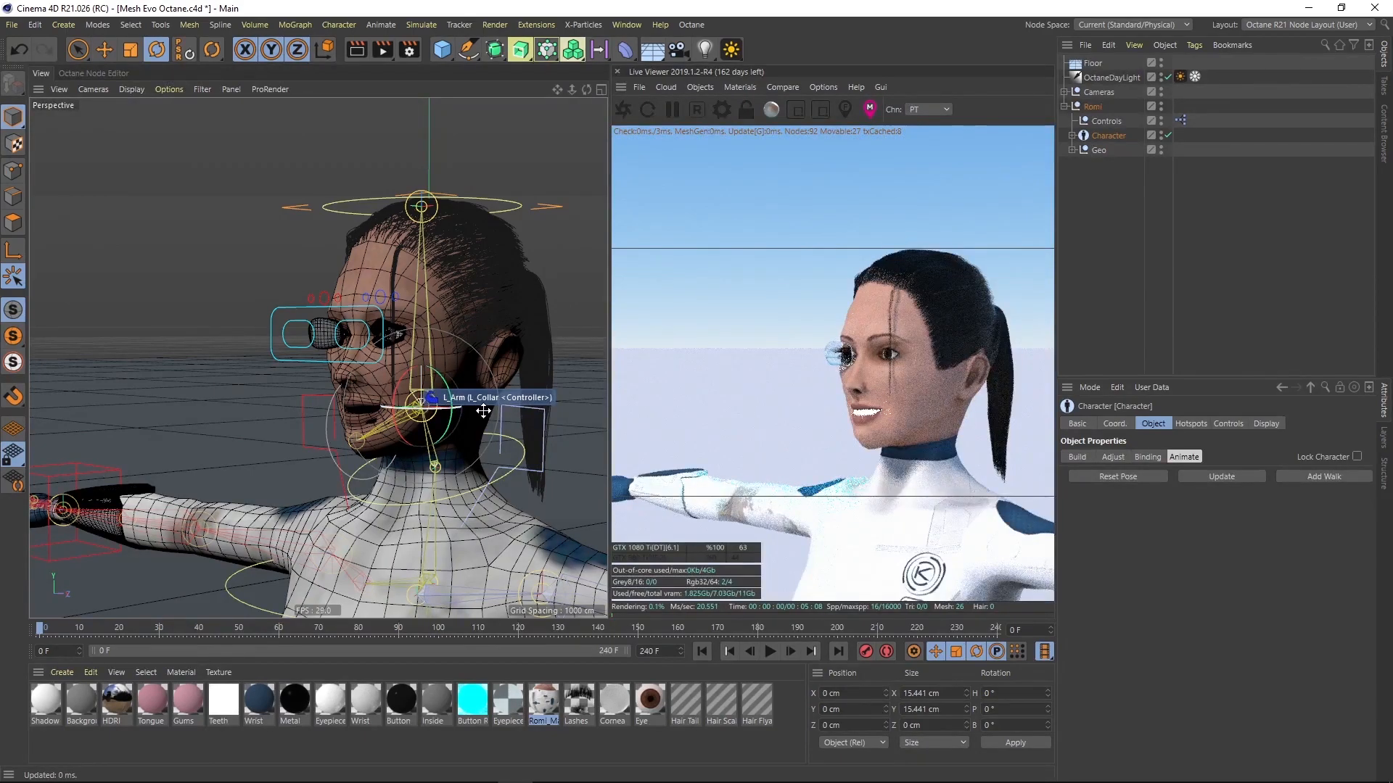
{"action": "left_click_drag", "start_coordinate": [421, 408], "coordinate": [366, 403]}
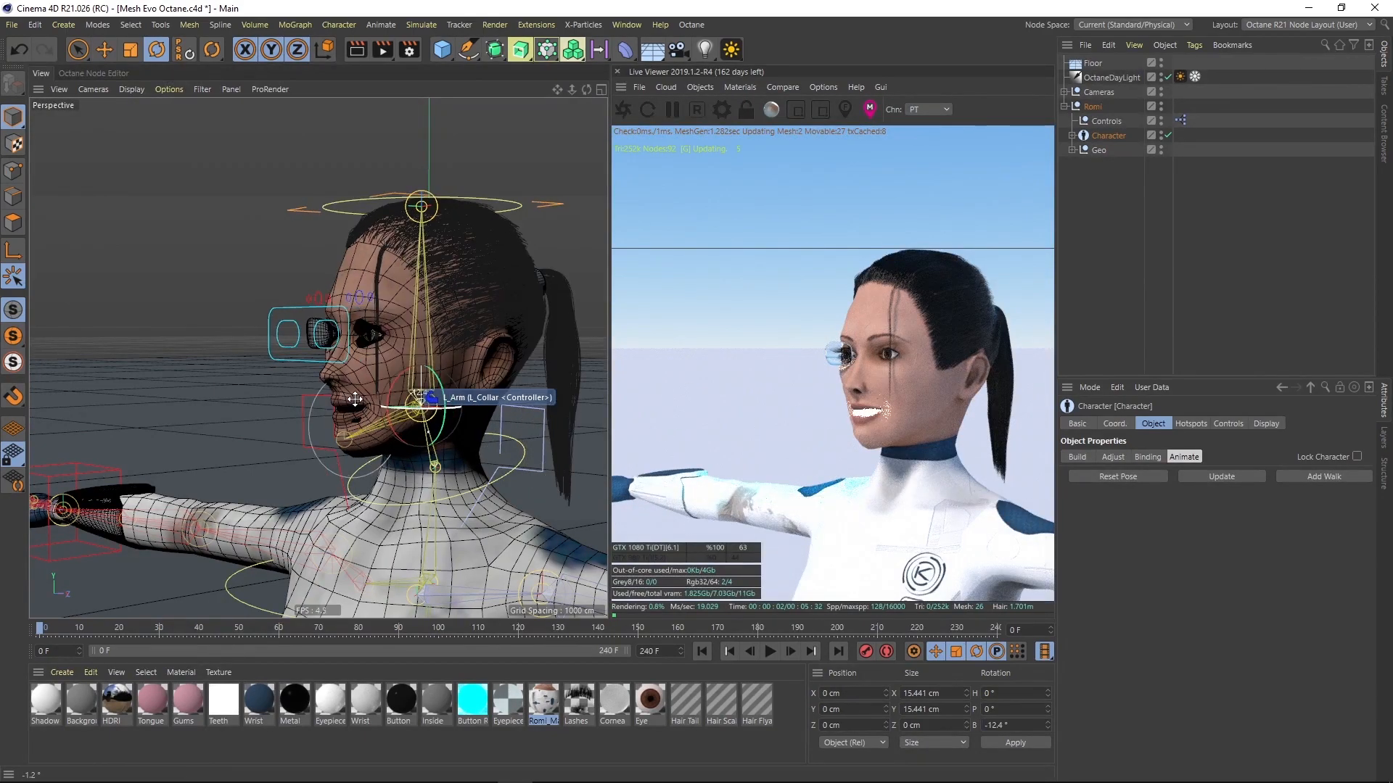
{"action": "left_click_drag", "start_coordinate": [513, 404], "coordinate": [457, 397]}
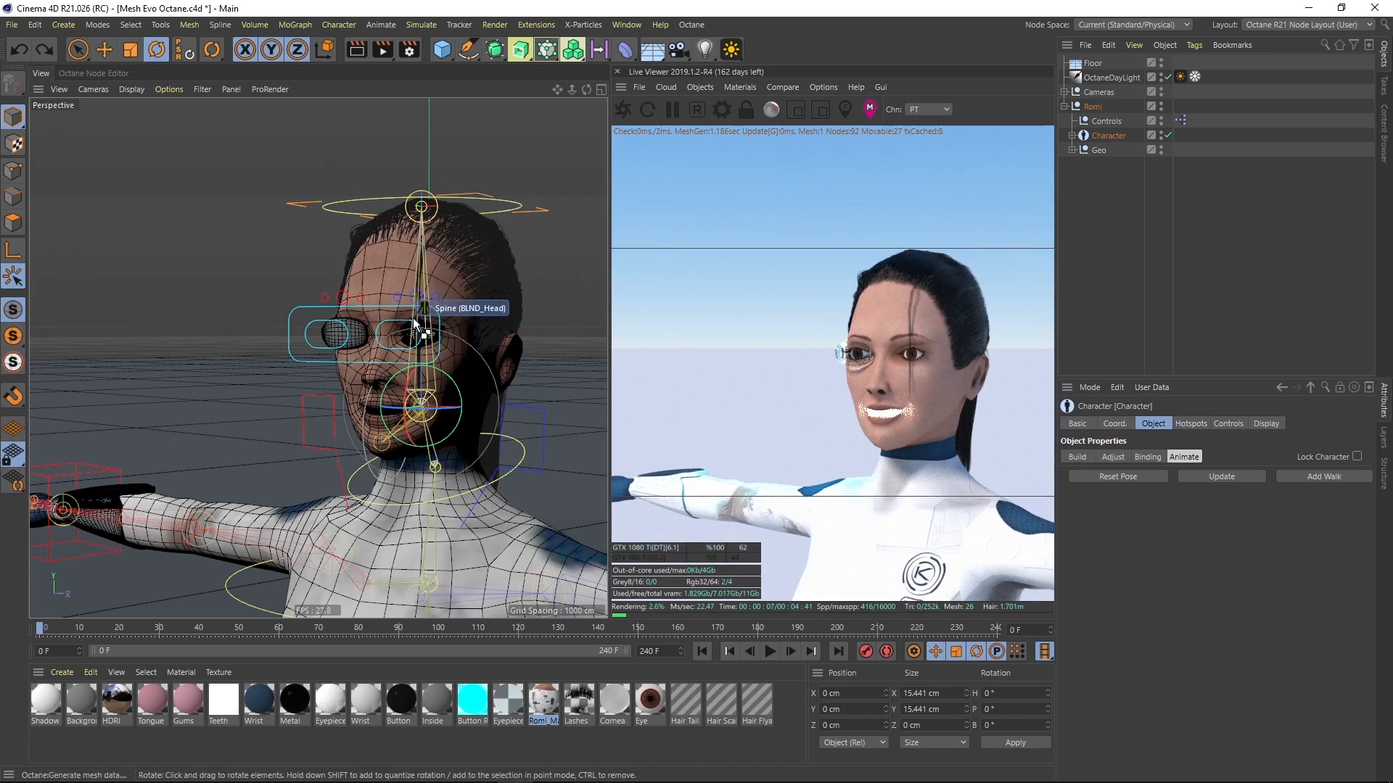
{"action": "key", "text": "ctrl+z"}
- Examine the nose, mouth and cheek geometry up close in the viewport and the live render
{"action": "left_click_drag", "start_coordinate": [424, 282], "coordinate": [333, 384], "text": "alt"}
{"action": "scroll", "coordinate": [454, 320], "scroll_direction": "up", "scroll_amount": 6}
{"action": "scroll", "coordinate": [268, 380], "scroll_direction": "up", "scroll_amount": 8}
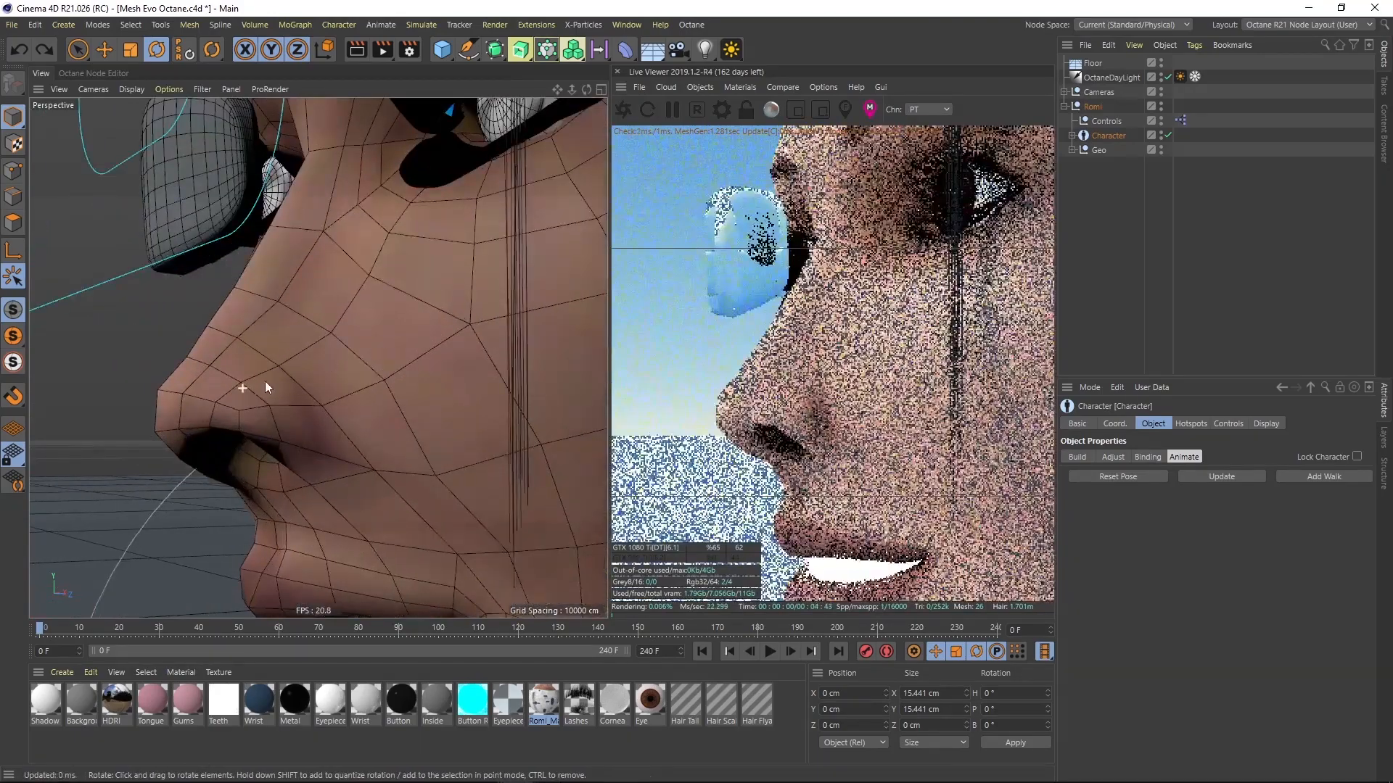
{"action": "left_click_drag", "start_coordinate": [503, 396], "coordinate": [381, 396], "text": "alt"}
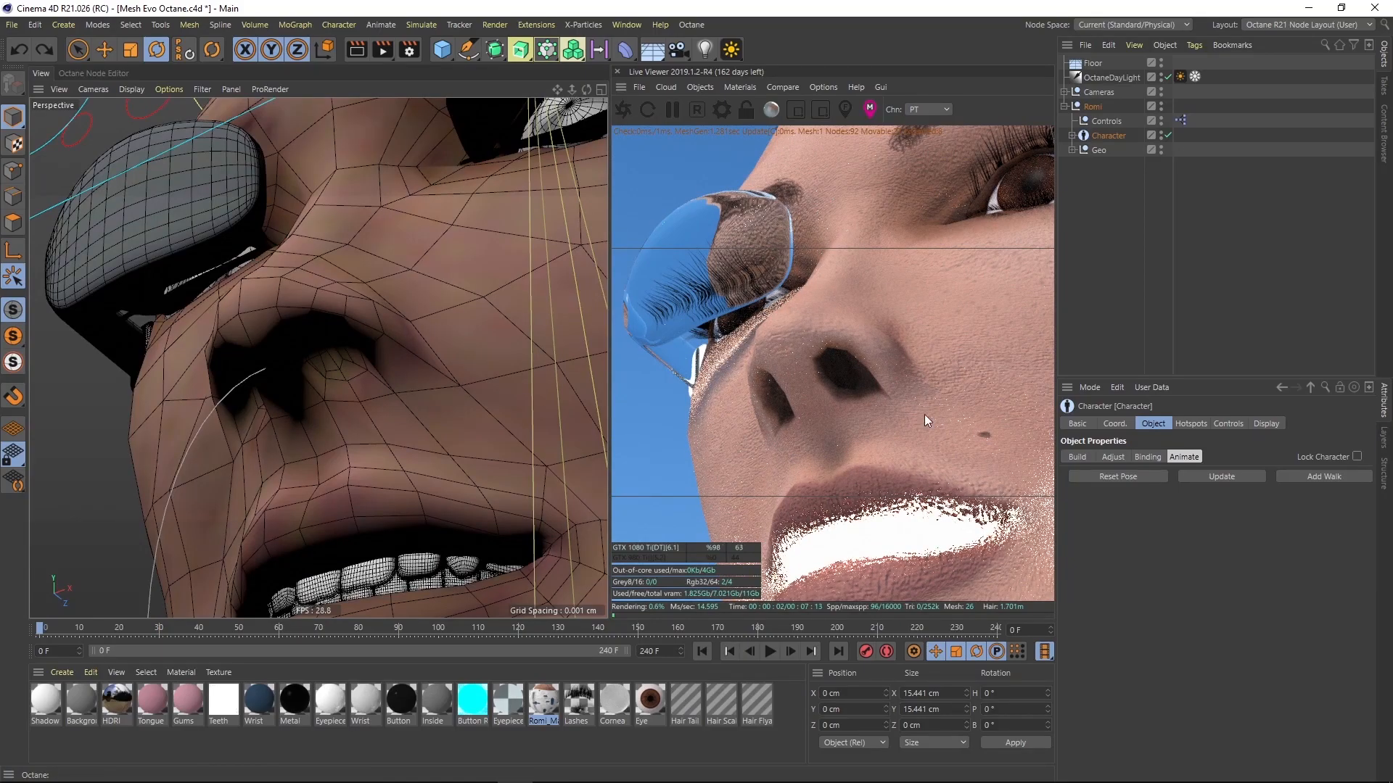
{"action": "left_click_drag", "start_coordinate": [342, 297], "coordinate": [268, 320], "text": "alt"}
{"action": "left_click_drag", "start_coordinate": [435, 252], "coordinate": [311, 402], "text": "alt"}
{"action": "left_click_drag", "start_coordinate": [363, 290], "coordinate": [439, 254], "text": "alt"}
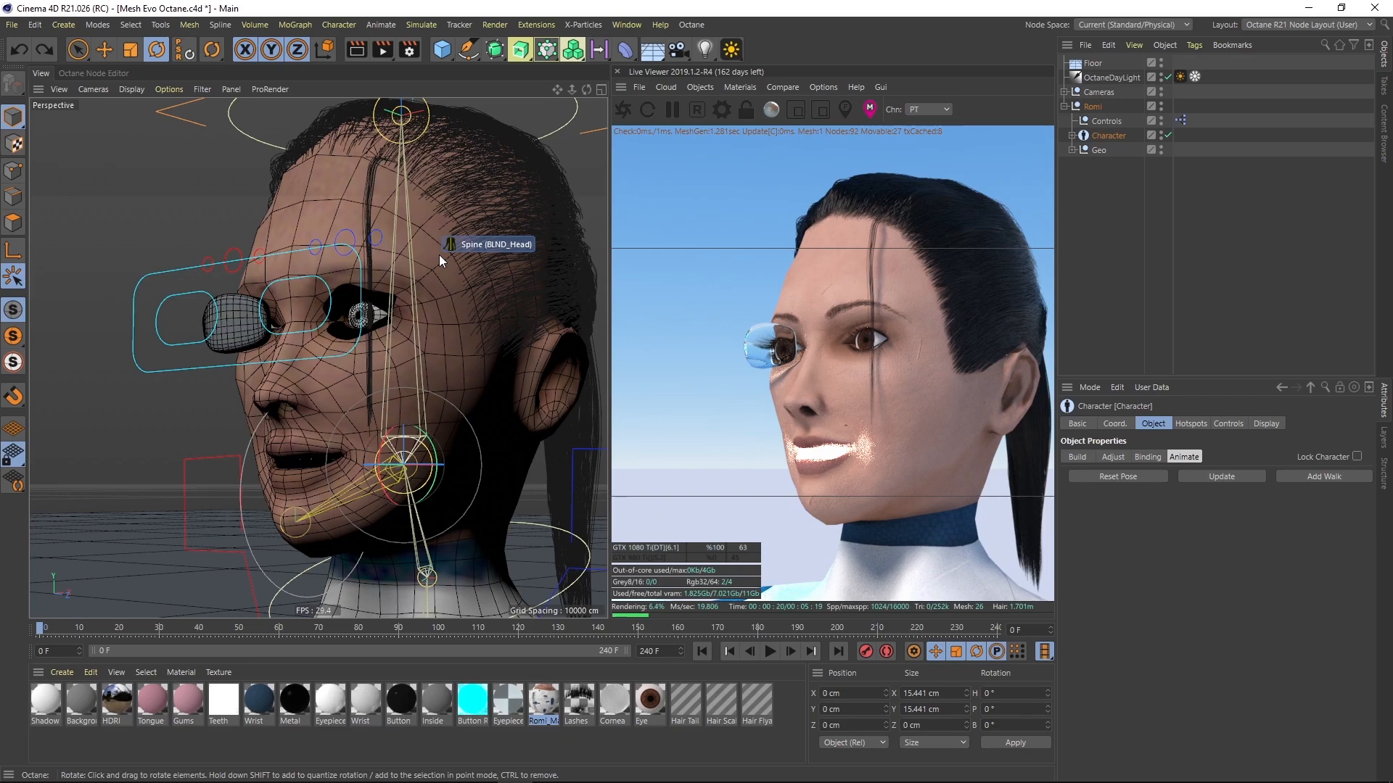
- Connect the Displacement node to the Displacement input of Romi_Mat in the Octane Node Editor
{"action": "left_click", "coordinate": [93, 72]}
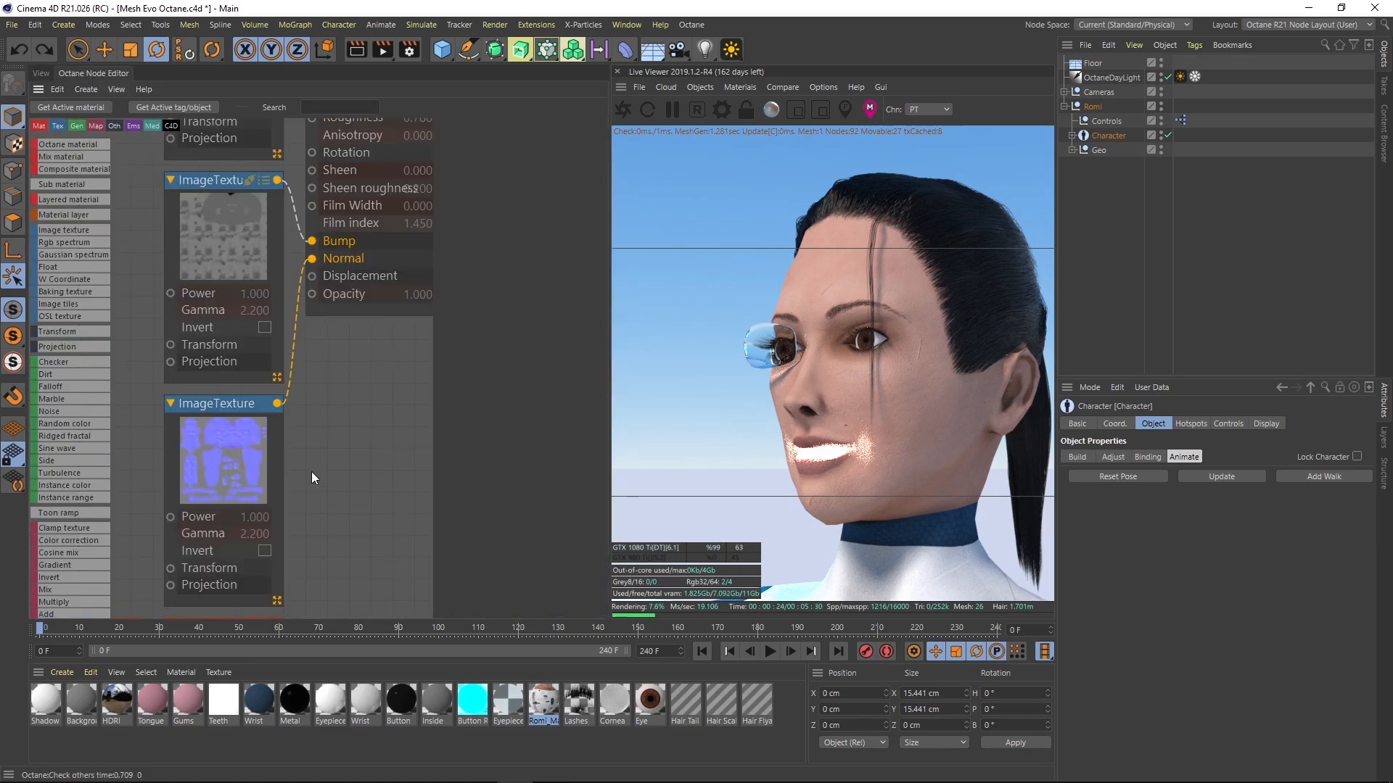
{"action": "middle_click_drag", "start_coordinate": [341, 477], "coordinate": [331, 158]}
{"action": "scroll", "coordinate": [327, 279], "scroll_direction": "down", "scroll_amount": 3}
{"action": "middle_click_drag", "start_coordinate": [339, 292], "coordinate": [374, 333]}
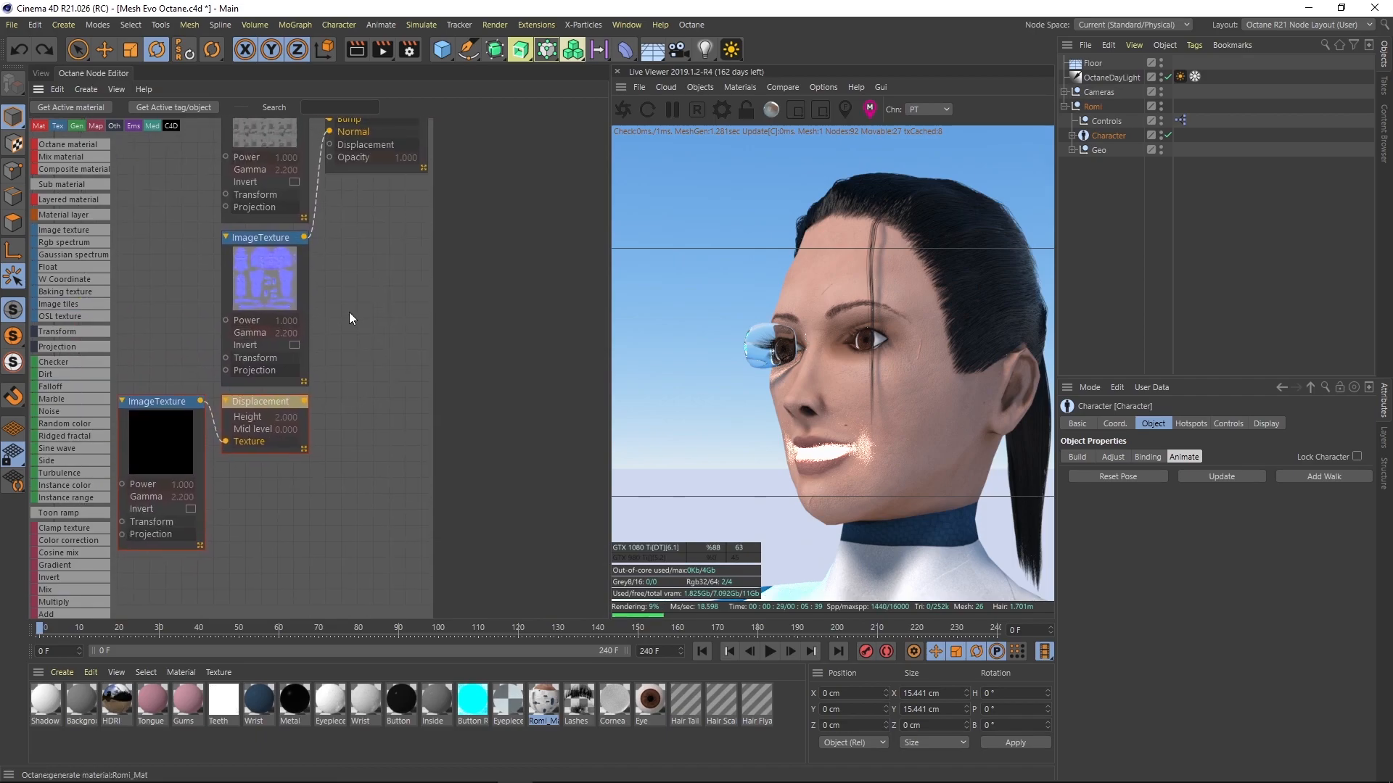
{"action": "left_click_drag", "start_coordinate": [304, 401], "coordinate": [332, 146]}
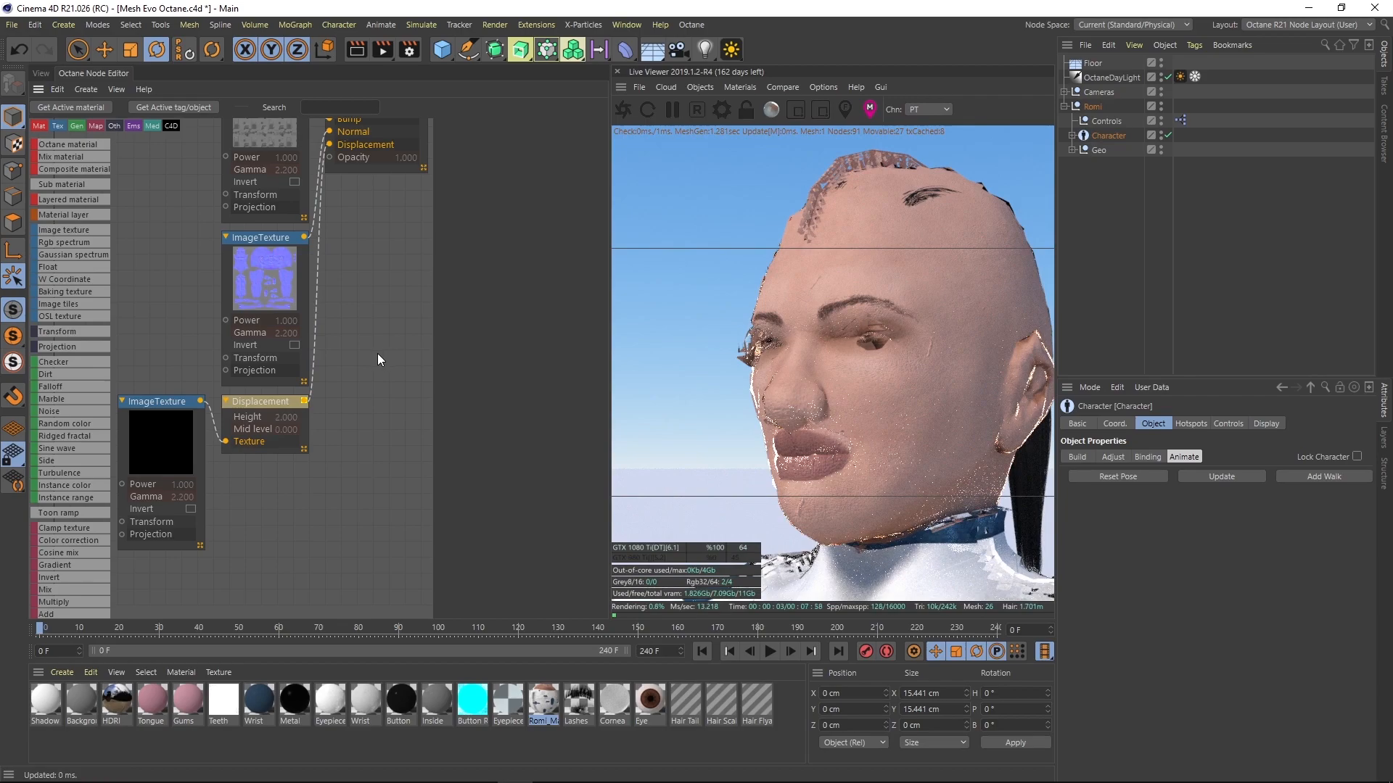
- Inspect the displacement node's ImageTexture settings and find its Romi-Displacement-Tangent_Displacement_Source_3_Target_0 file in the tex folder
{"action": "left_click", "coordinate": [186, 433]}
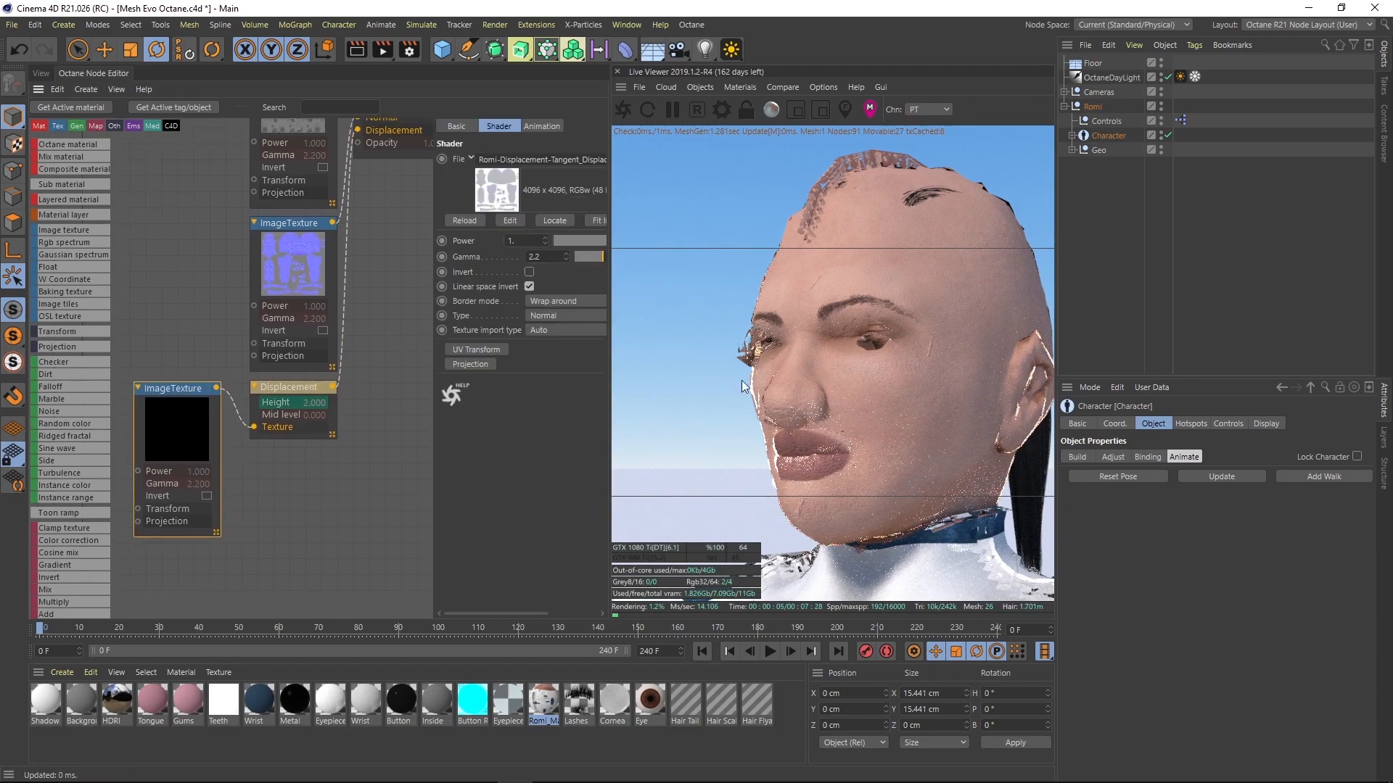
{"action": "left_click_drag", "start_coordinate": [1392, 181], "coordinate": [654, 116]}
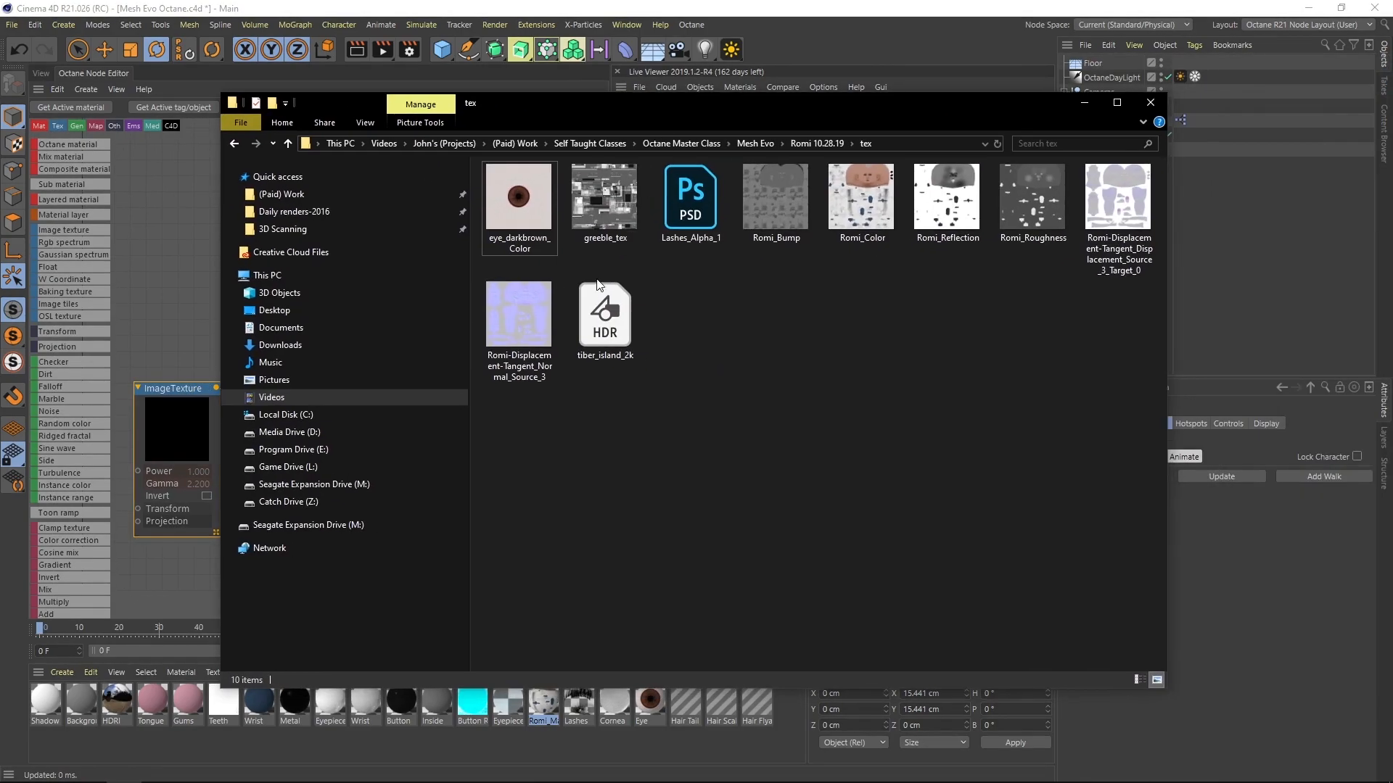
{"action": "left_click", "coordinate": [1101, 248]}
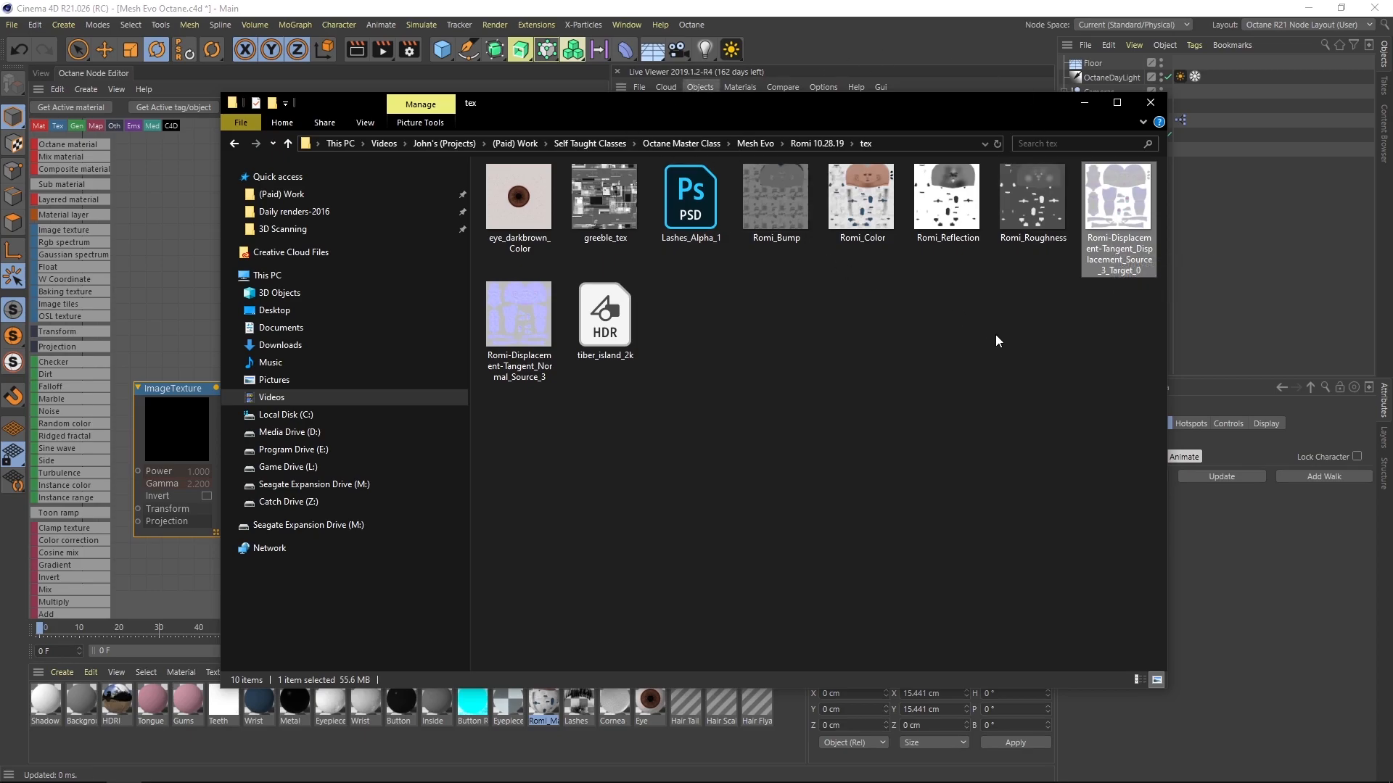
{"action": "left_click_drag", "start_coordinate": [701, 98], "coordinate": [1392, 124]}
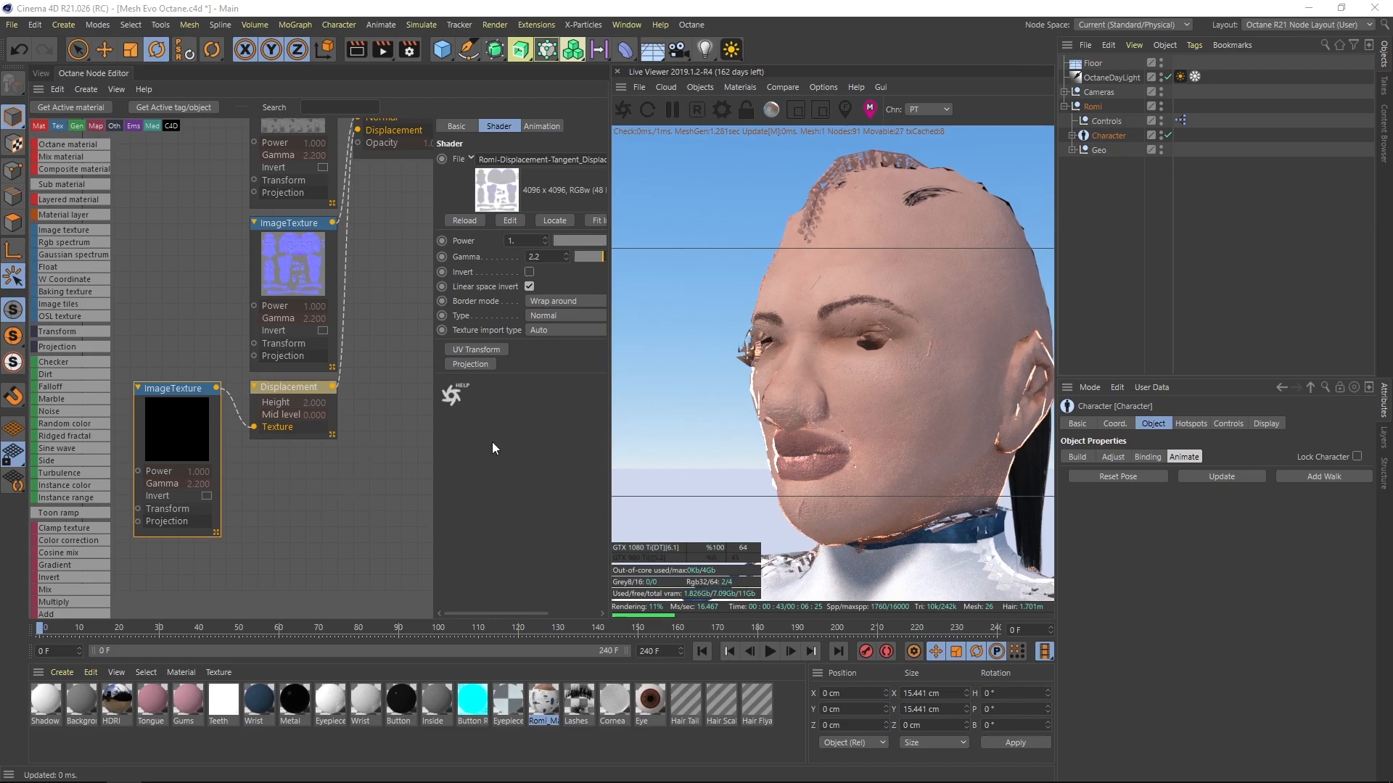
{"action": "left_click_drag", "start_coordinate": [1391, 95], "coordinate": [743, 78]}
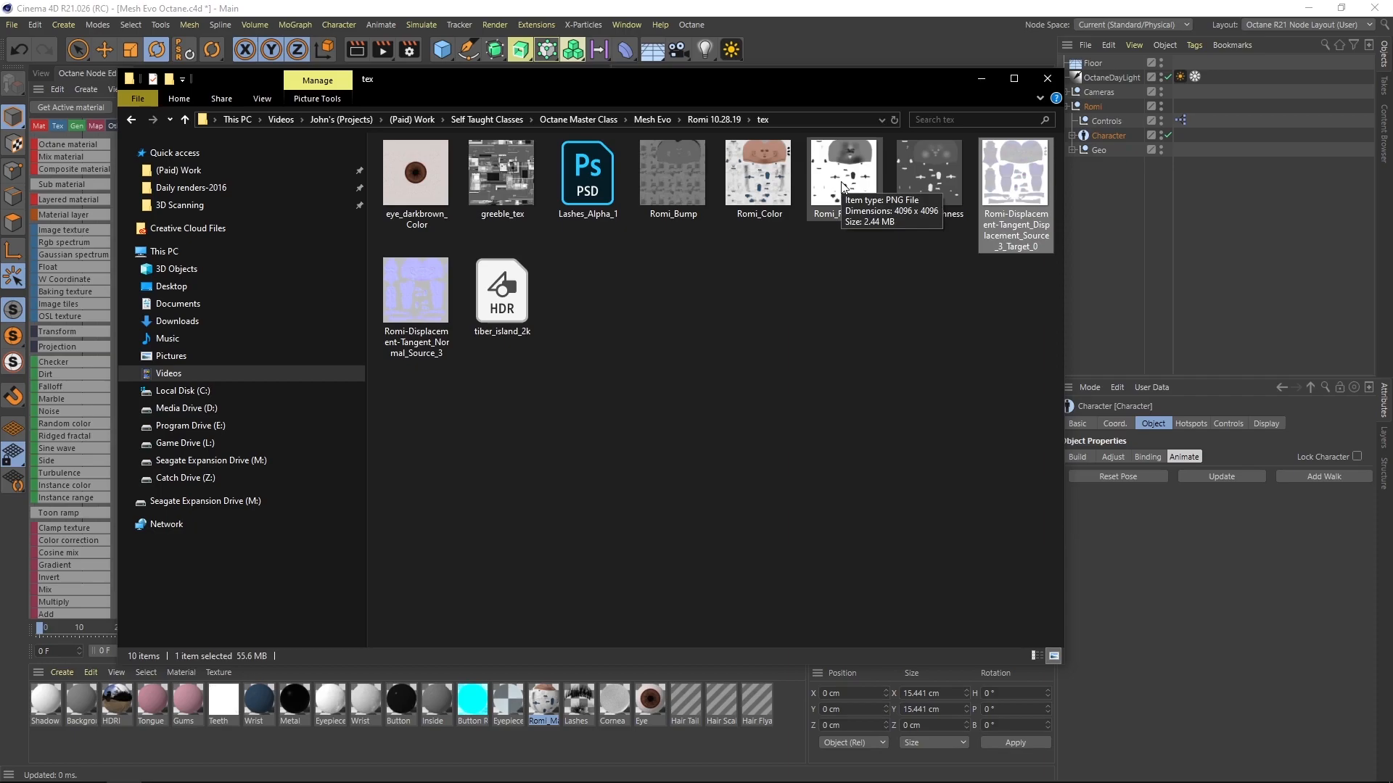
{"action": "left_click_drag", "start_coordinate": [508, 84], "coordinate": [1391, 138]}
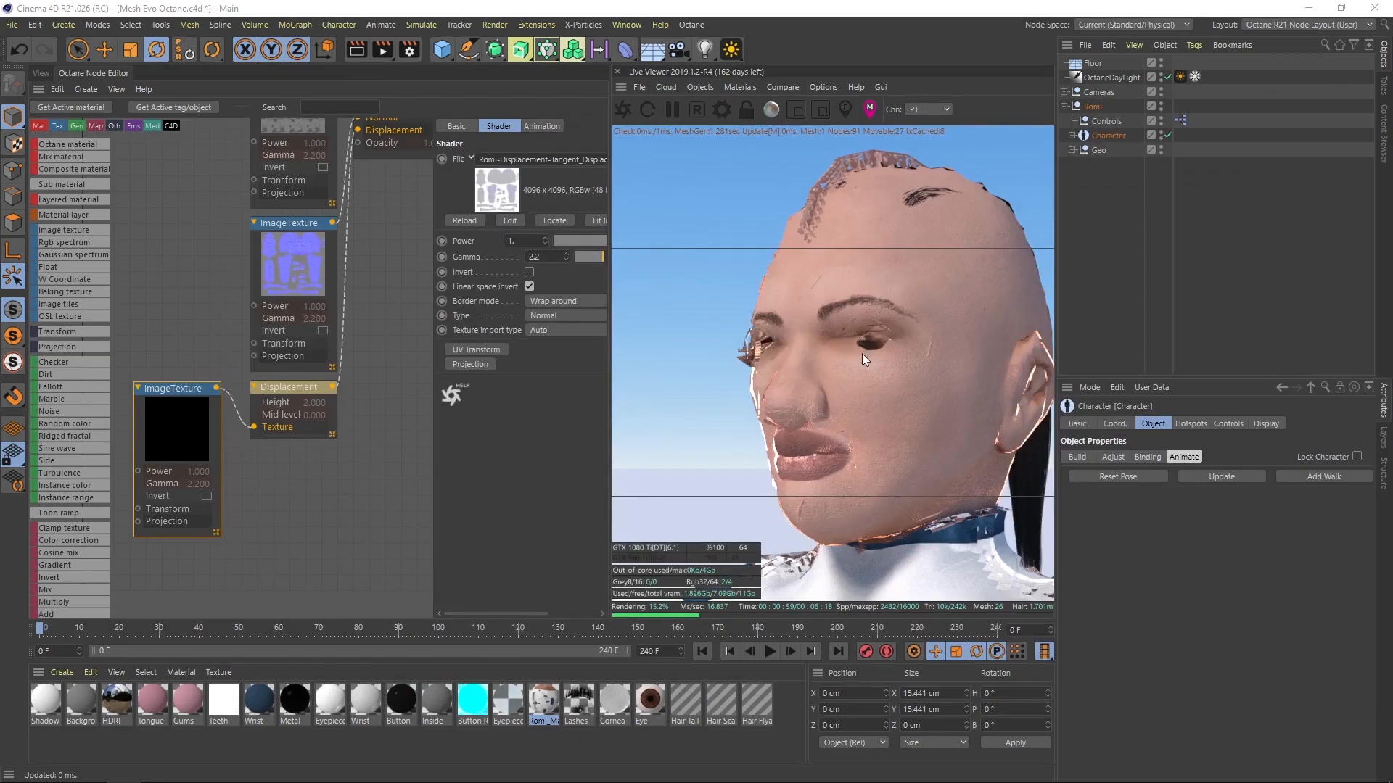
- Disconnect the Displacement node from Romi_Mat and view the face up close in the live render
{"action": "middle_click_drag", "start_coordinate": [391, 242], "coordinate": [359, 308]}
{"action": "left_click_drag", "start_coordinate": [325, 196], "coordinate": [319, 282]}
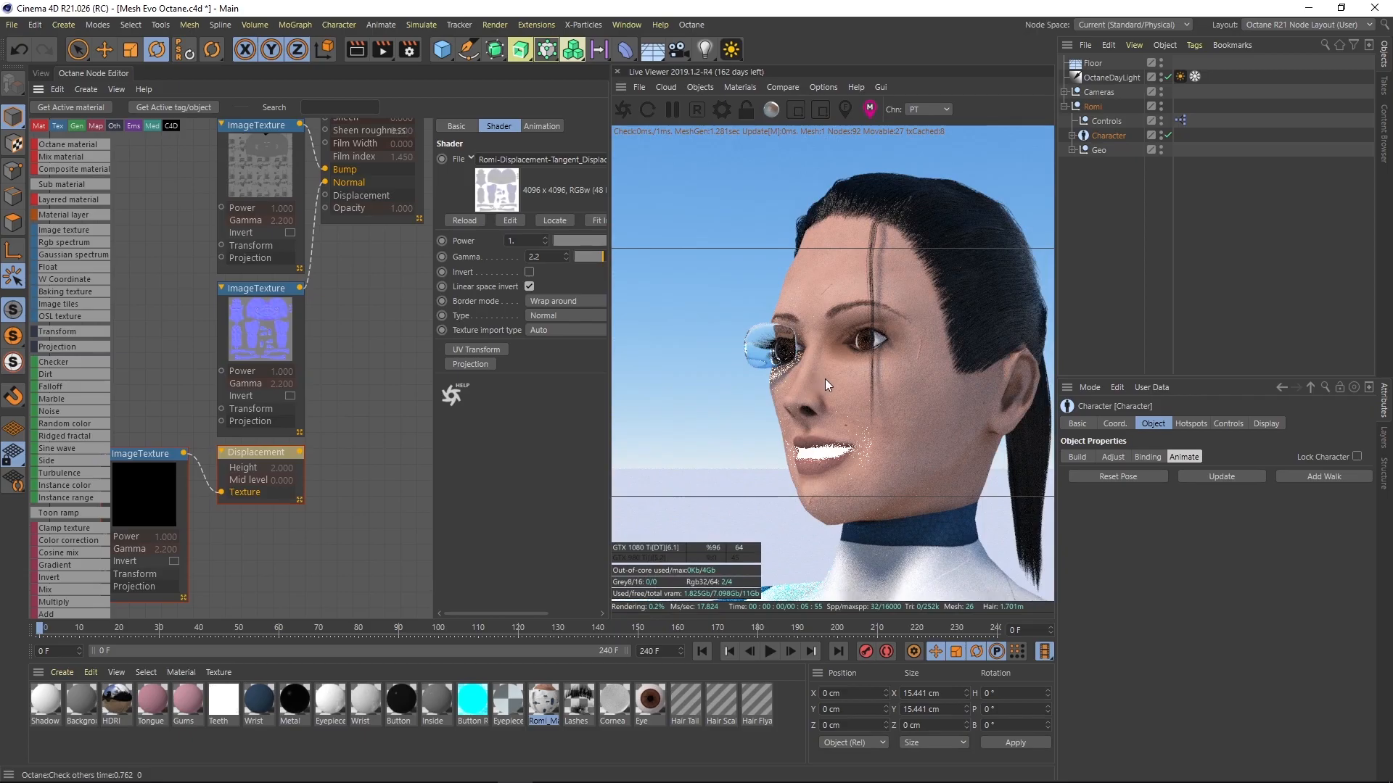
{"action": "scroll", "coordinate": [833, 390], "scroll_direction": "up", "scroll_amount": 6}
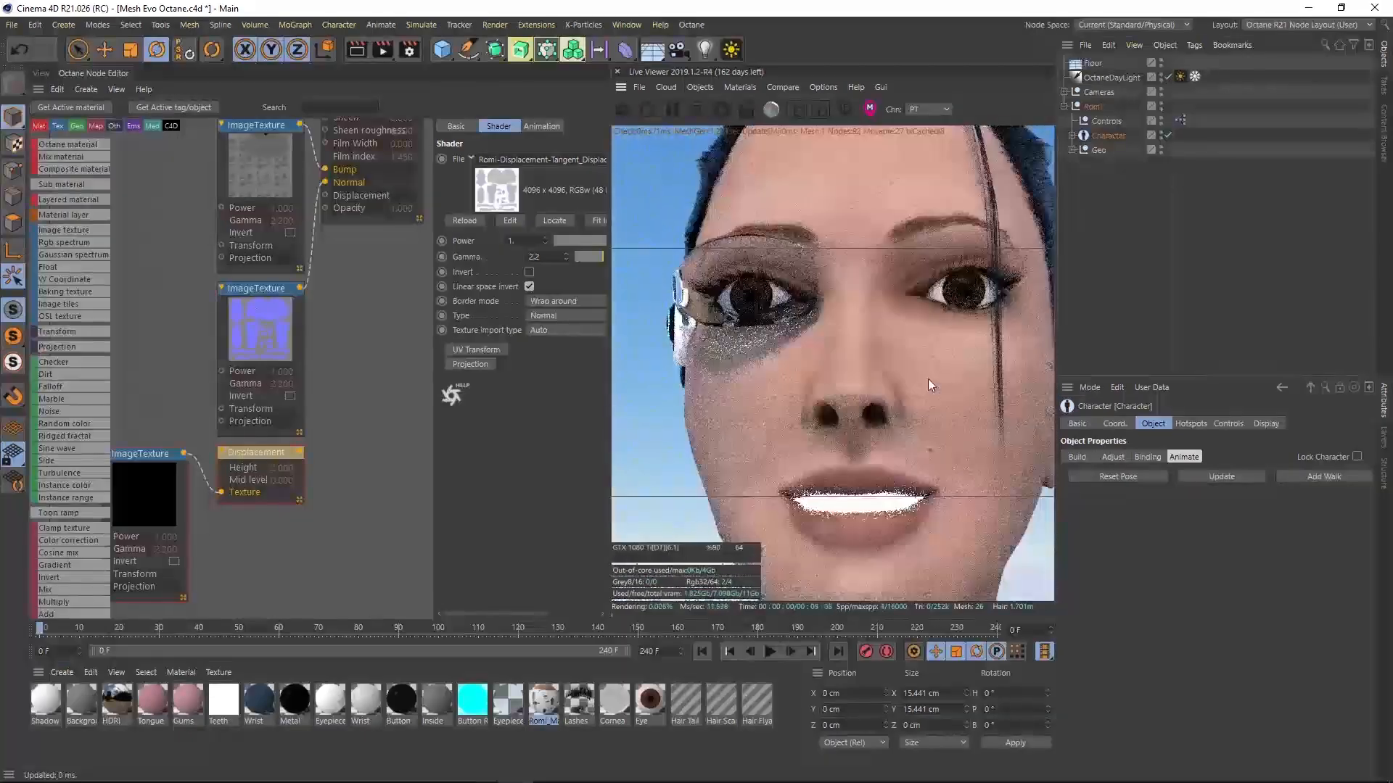
{"action": "left_click_drag", "start_coordinate": [928, 379], "coordinate": [816, 414]}
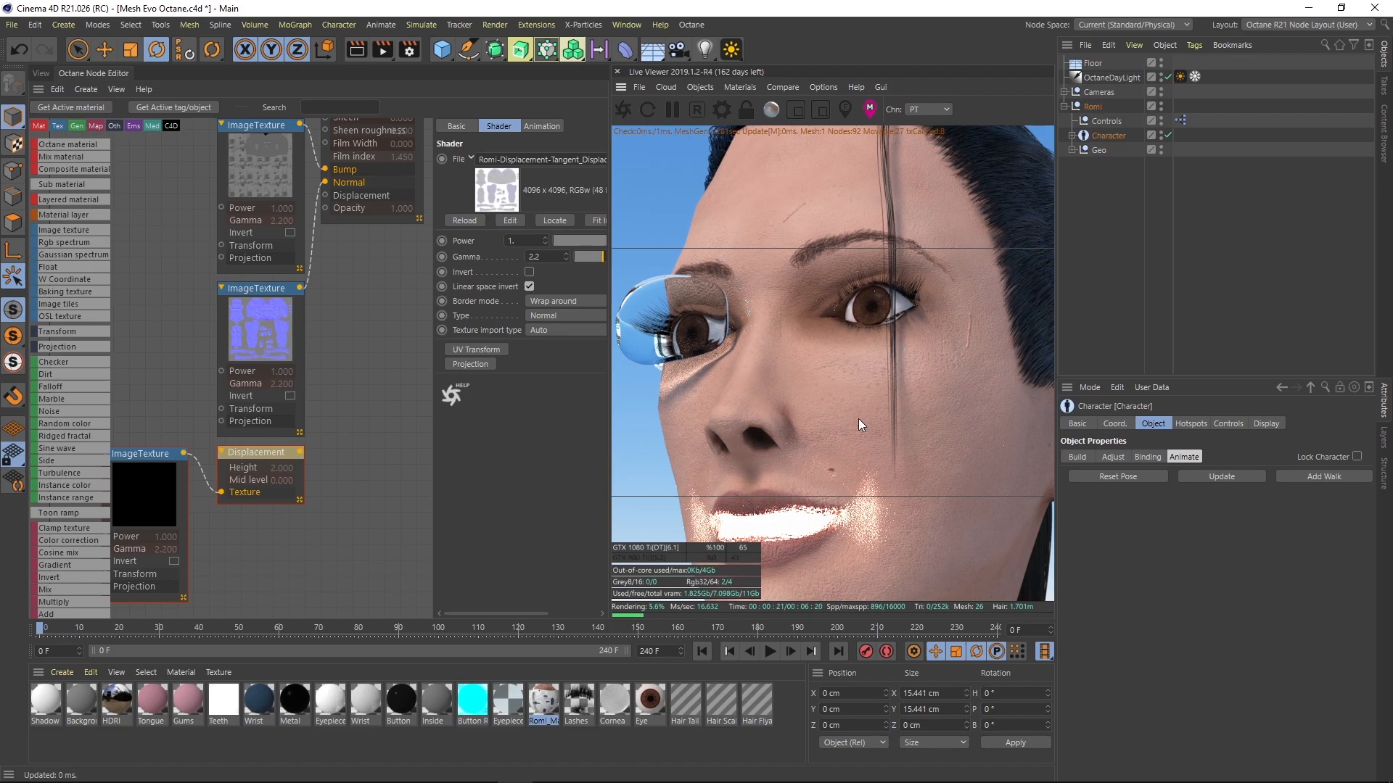
- Open the displacement texture from the tex folder in Photos and examine the colours on its body and shoe areas
{"action": "left_click", "coordinate": [554, 220]}
{"action": "double_click", "coordinate": [908, 254]}
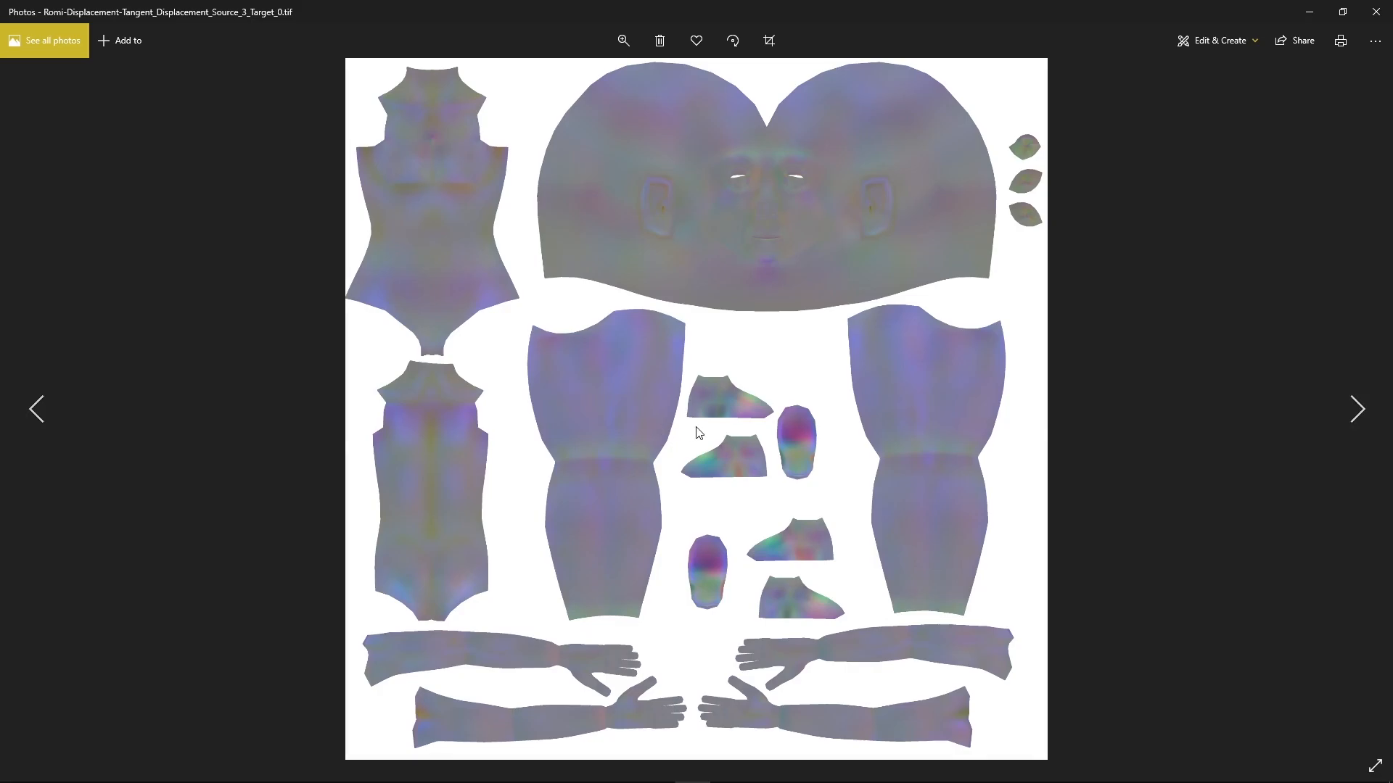
{"action": "scroll", "coordinate": [691, 429], "scroll_direction": "up", "scroll_amount": 2}
{"action": "left_click_drag", "start_coordinate": [899, 470], "coordinate": [802, 407]}
{"action": "left_click_drag", "start_coordinate": [749, 479], "coordinate": [765, 390]}
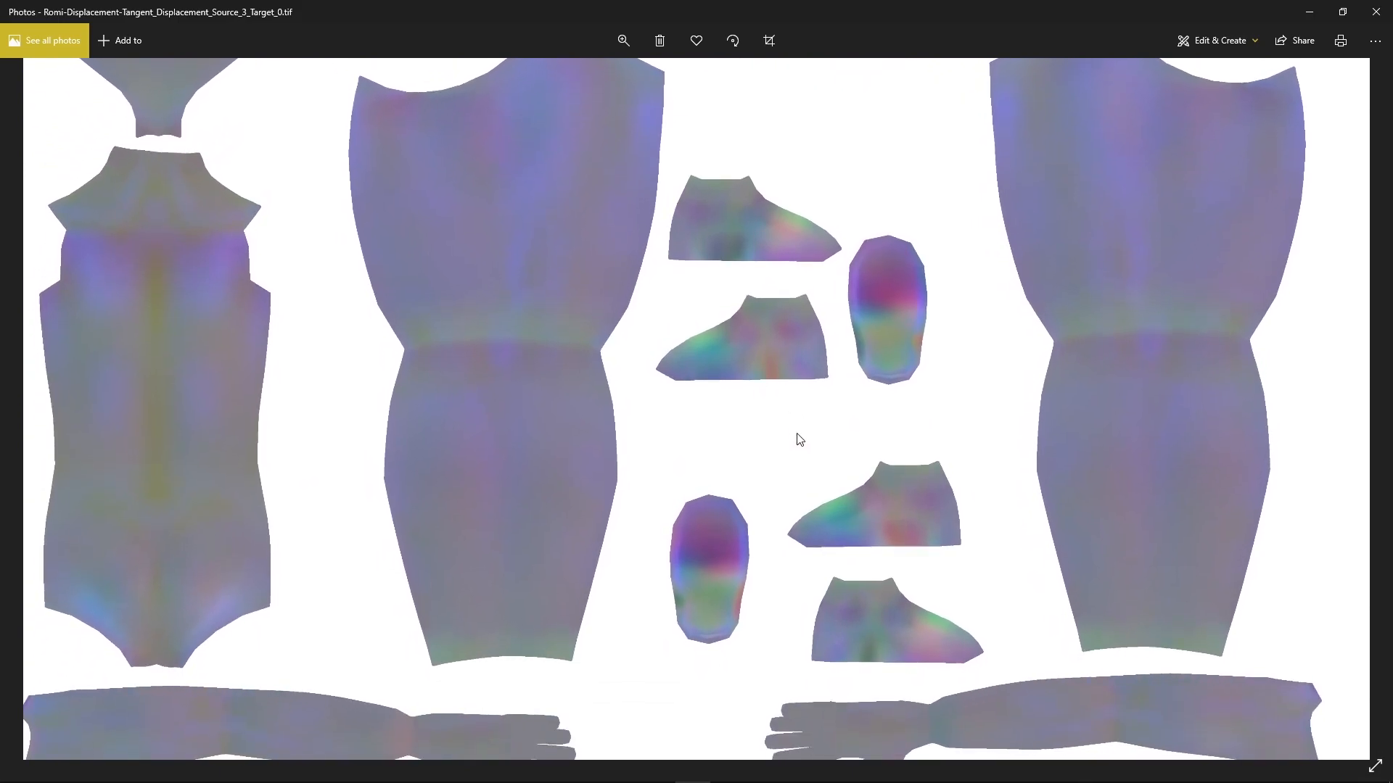
{"action": "left_click_drag", "start_coordinate": [798, 444], "coordinate": [753, 407]}
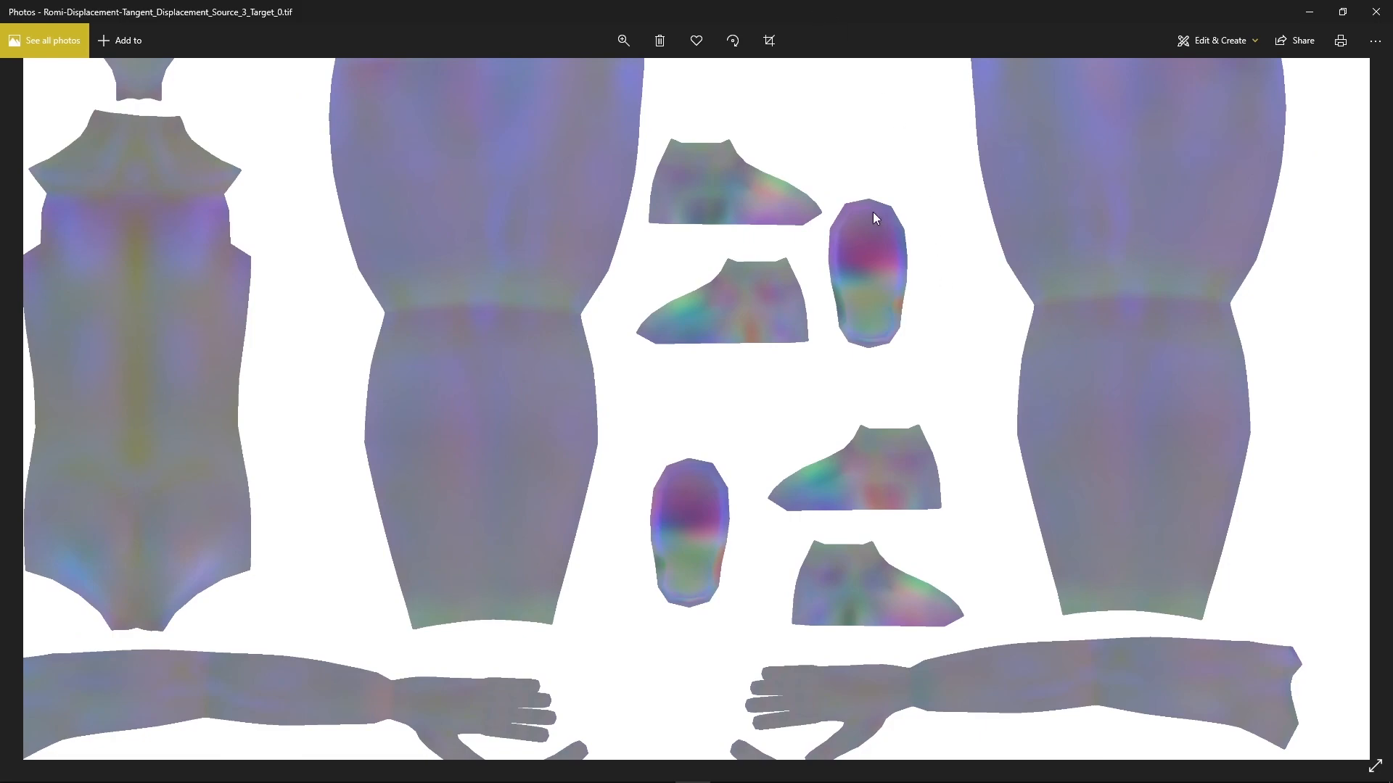
{"action": "left_click_drag", "start_coordinate": [751, 13], "coordinate": [1392, 333]}
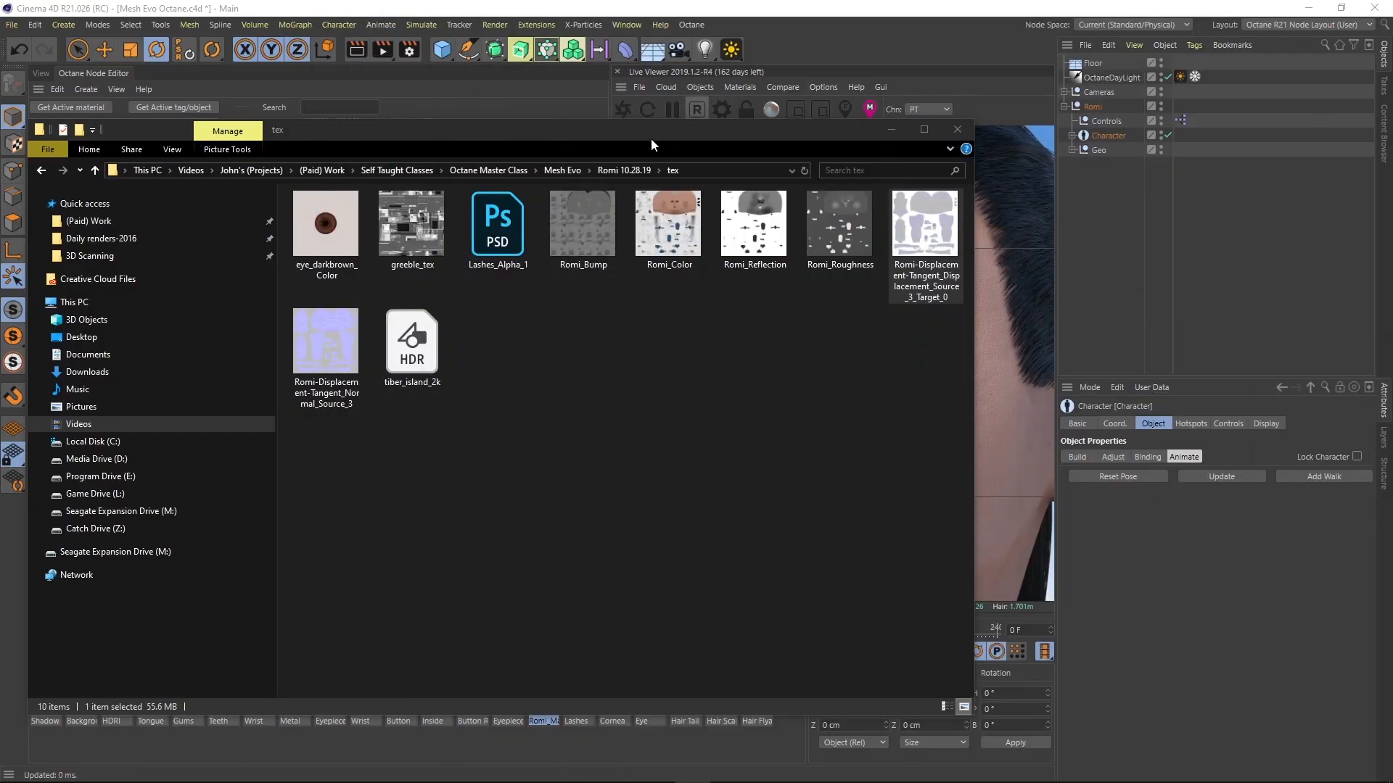
{"action": "left_click_drag", "start_coordinate": [650, 138], "coordinate": [1392, 218]}
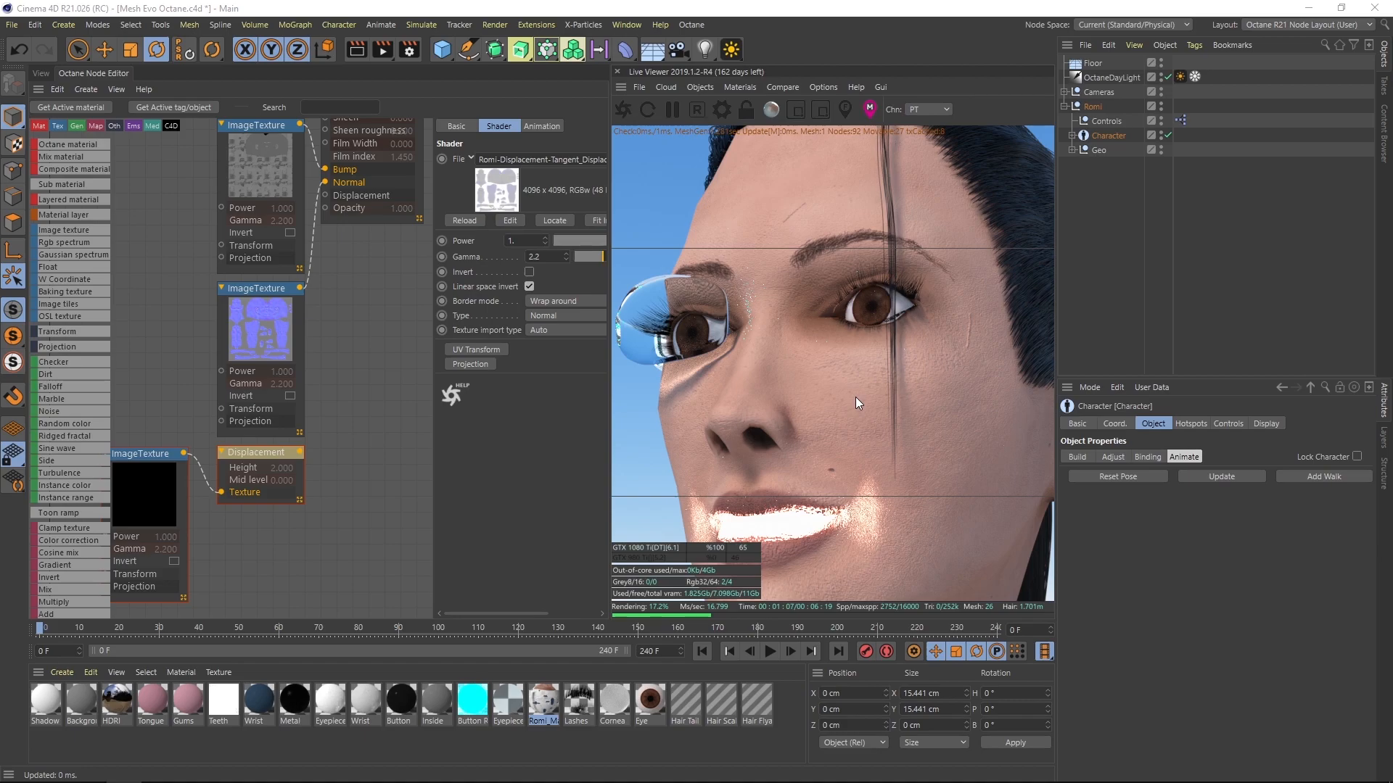
{"action": "left_click_drag", "start_coordinate": [1391, 149], "coordinate": [737, 139]}
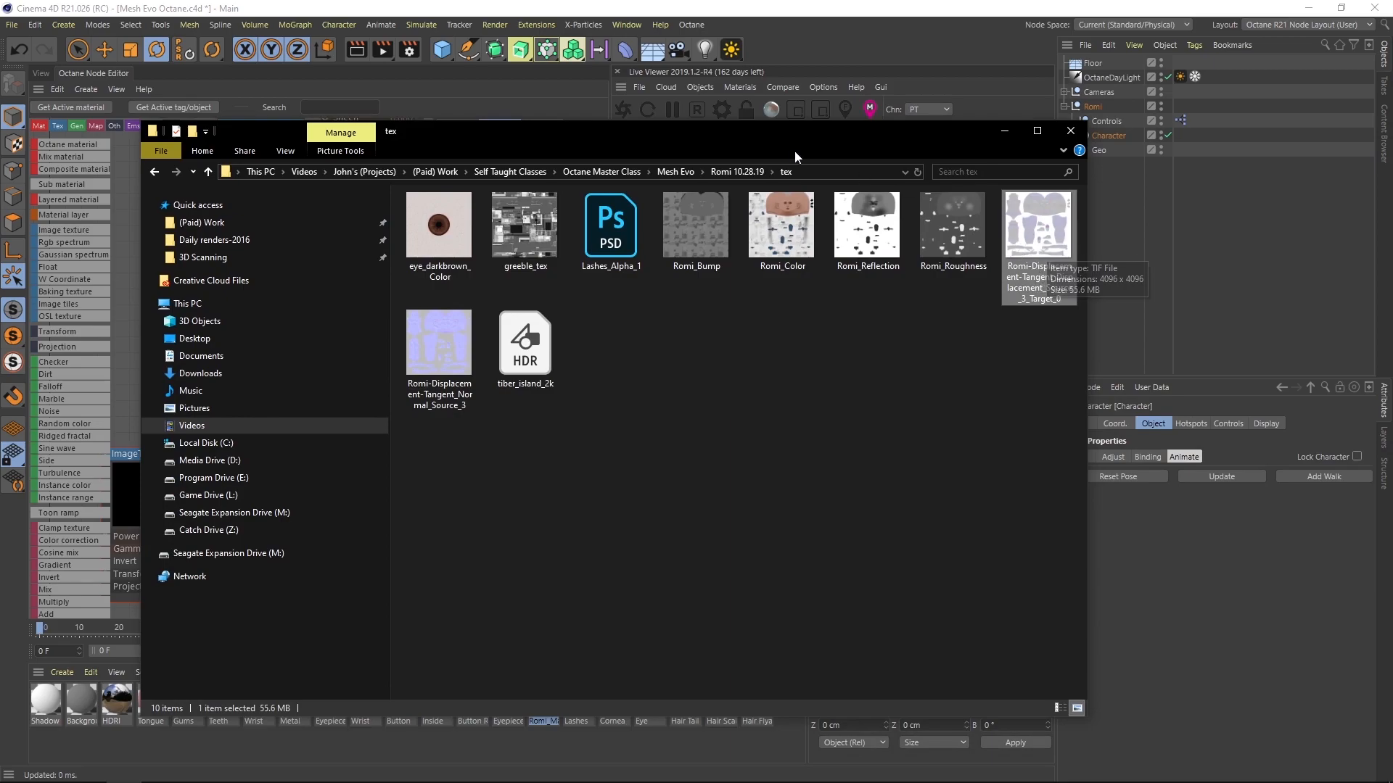
{"action": "left_click_drag", "start_coordinate": [732, 129], "coordinate": [1392, 138]}
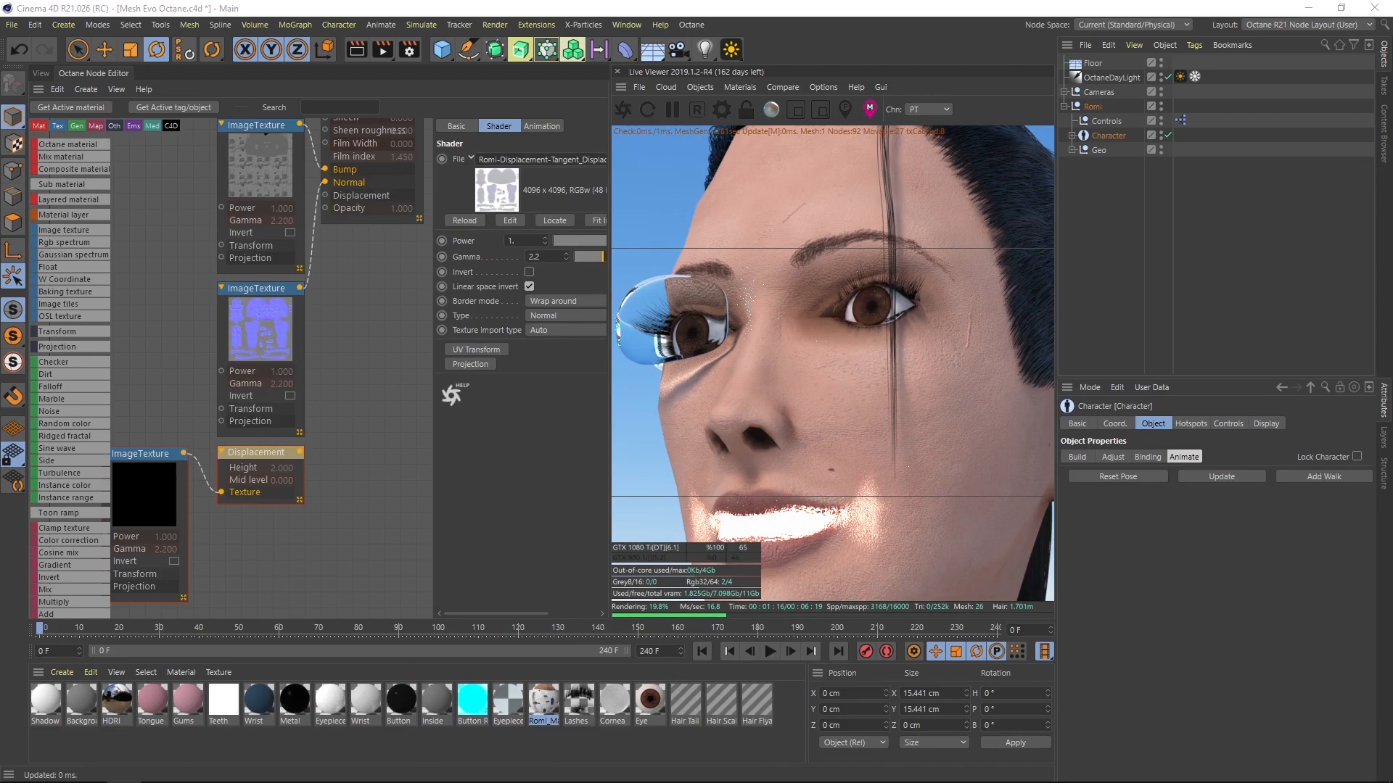
- Reconnect the Displacement node to the Displacement input of Romi_Mat
{"action": "middle_click_drag", "start_coordinate": [363, 435], "coordinate": [284, 514]}
{"action": "left_click", "coordinate": [319, 457]}
{"action": "left_click_drag", "start_coordinate": [279, 508], "coordinate": [305, 251]}
- Widen the Displacement node's settings and set its type to Vertex displacement
{"action": "left_click", "coordinate": [225, 512]}
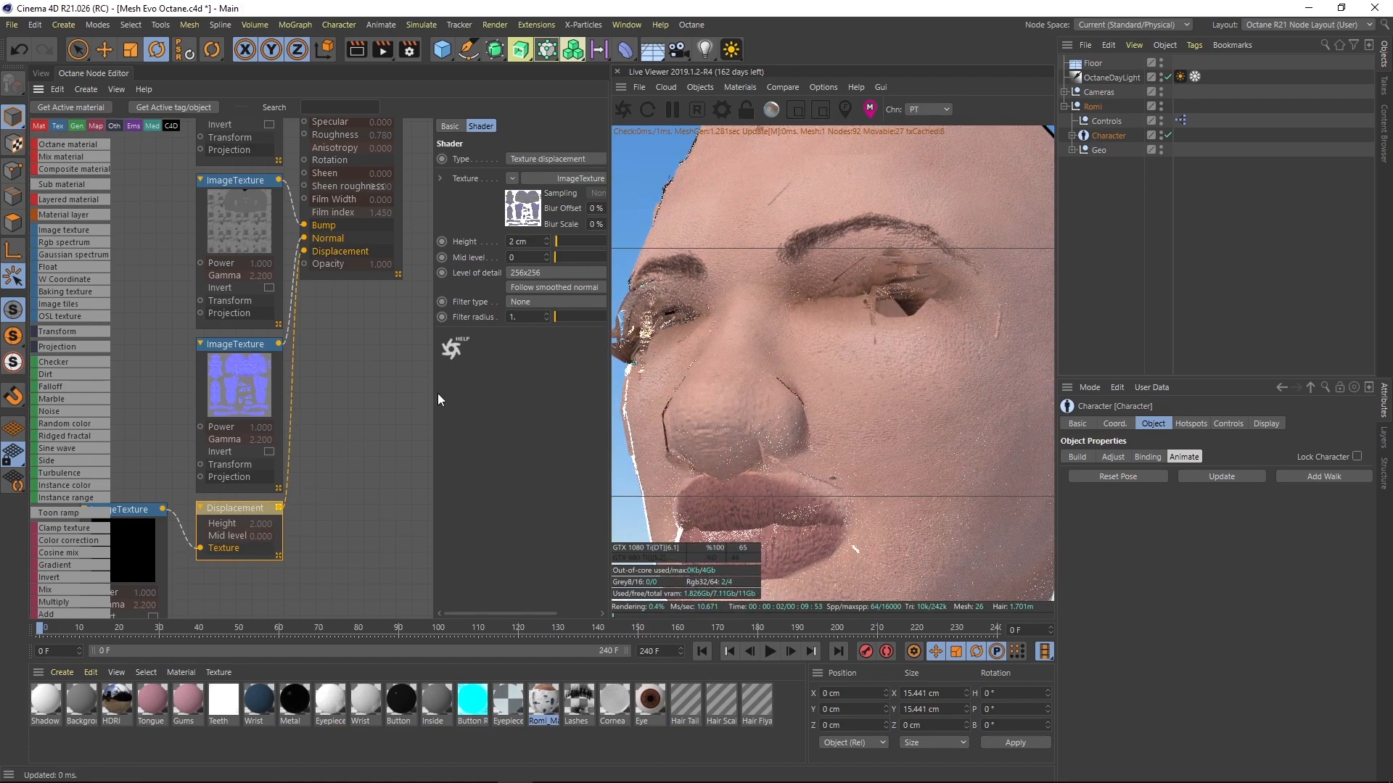
{"action": "left_click_drag", "start_coordinate": [435, 391], "coordinate": [340, 379]}
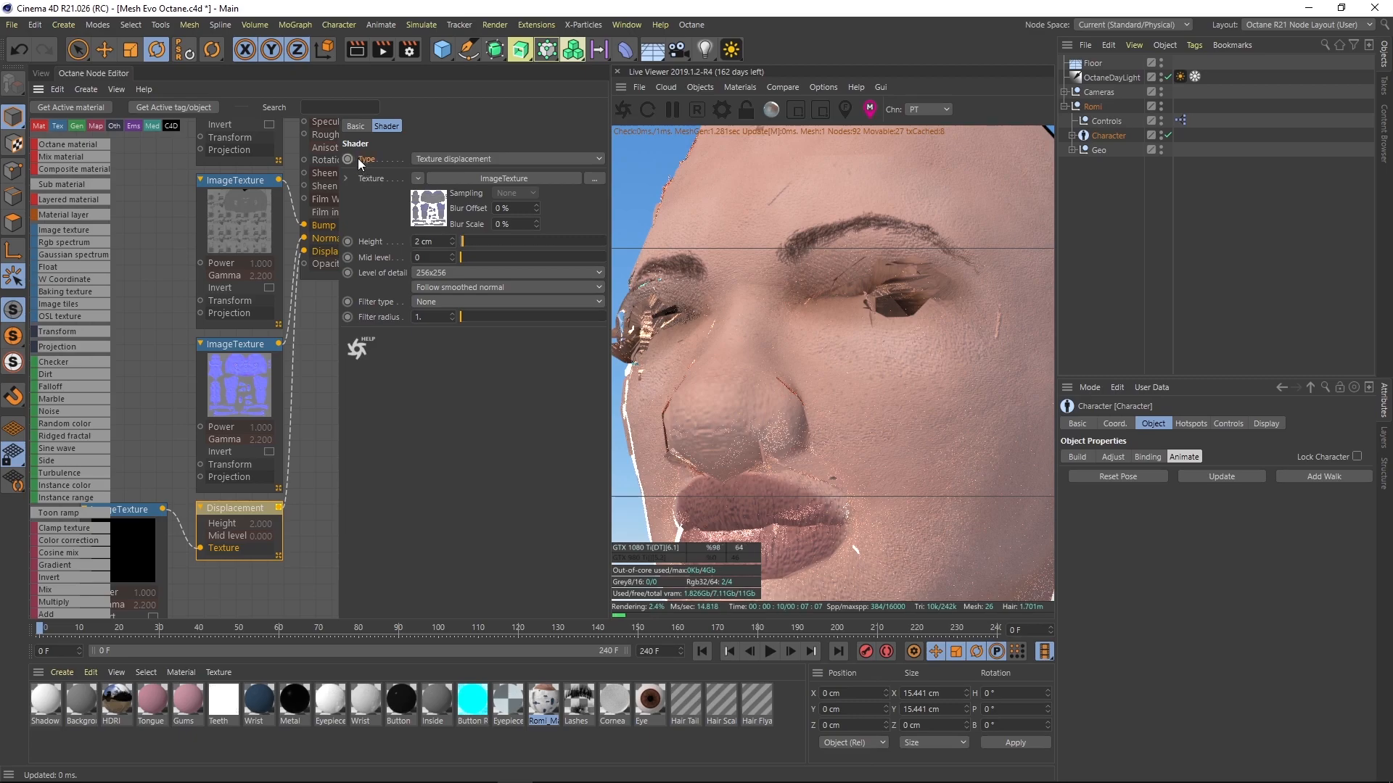
{"action": "left_click", "coordinate": [496, 158]}
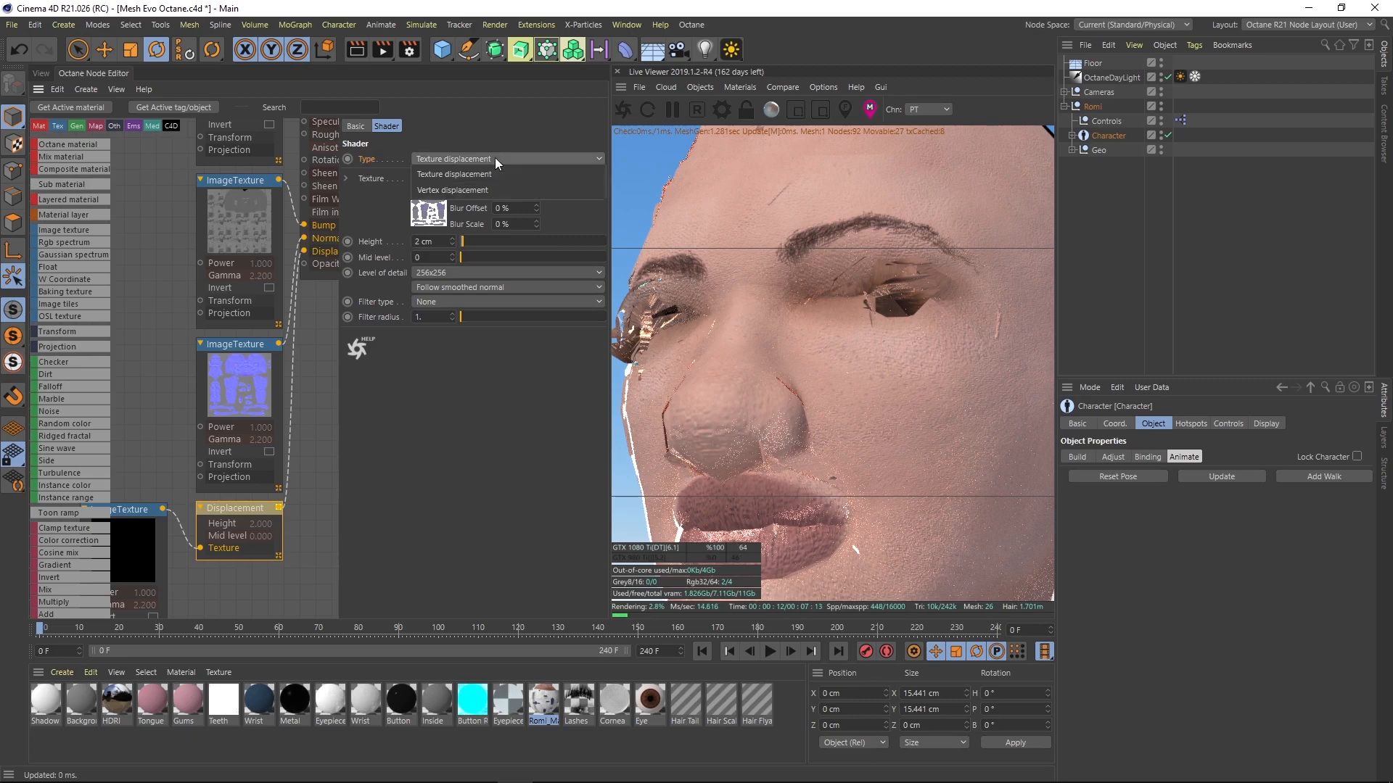
{"action": "left_click", "coordinate": [443, 190]}
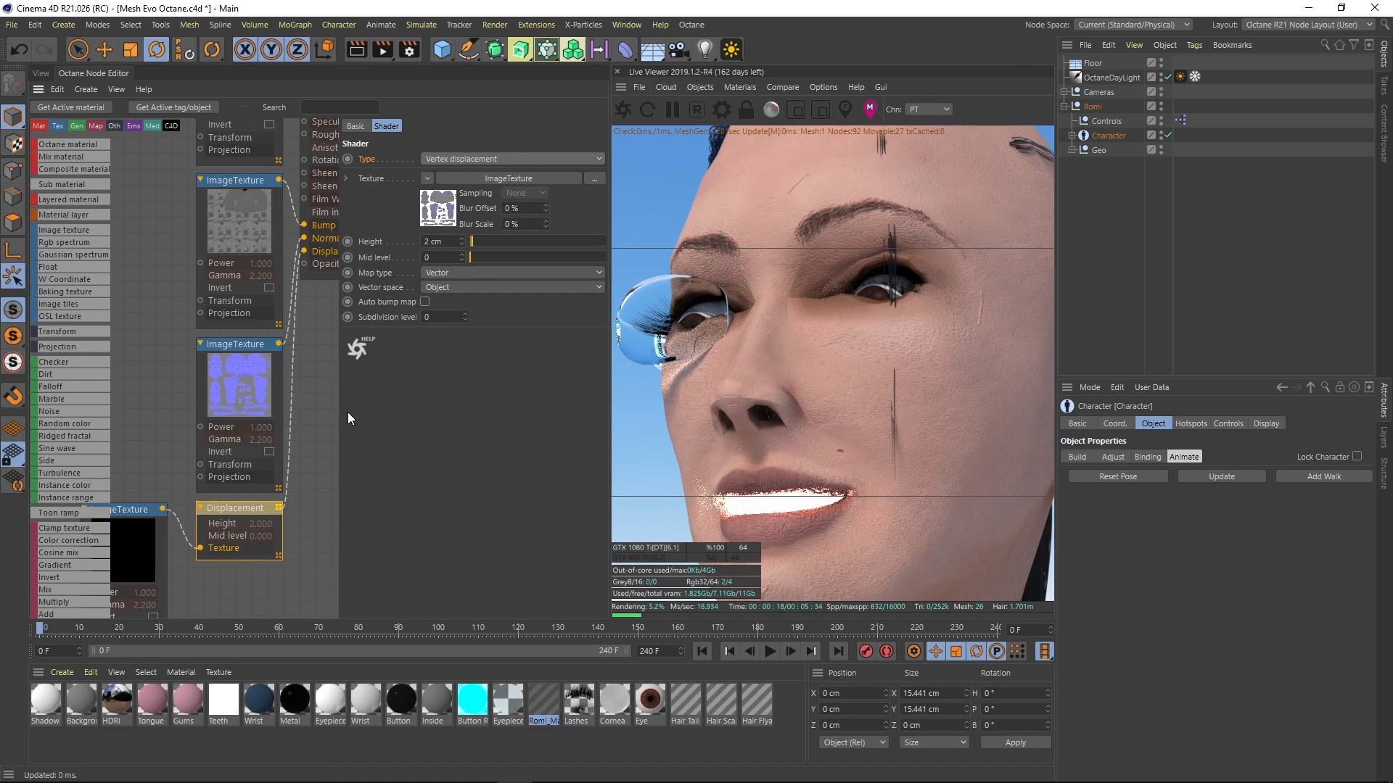
- Set the vector space of the Displacement node to Tangent, keeping the type as Vertex displacement
{"action": "middle_click_drag", "start_coordinate": [315, 444], "coordinate": [260, 398]}
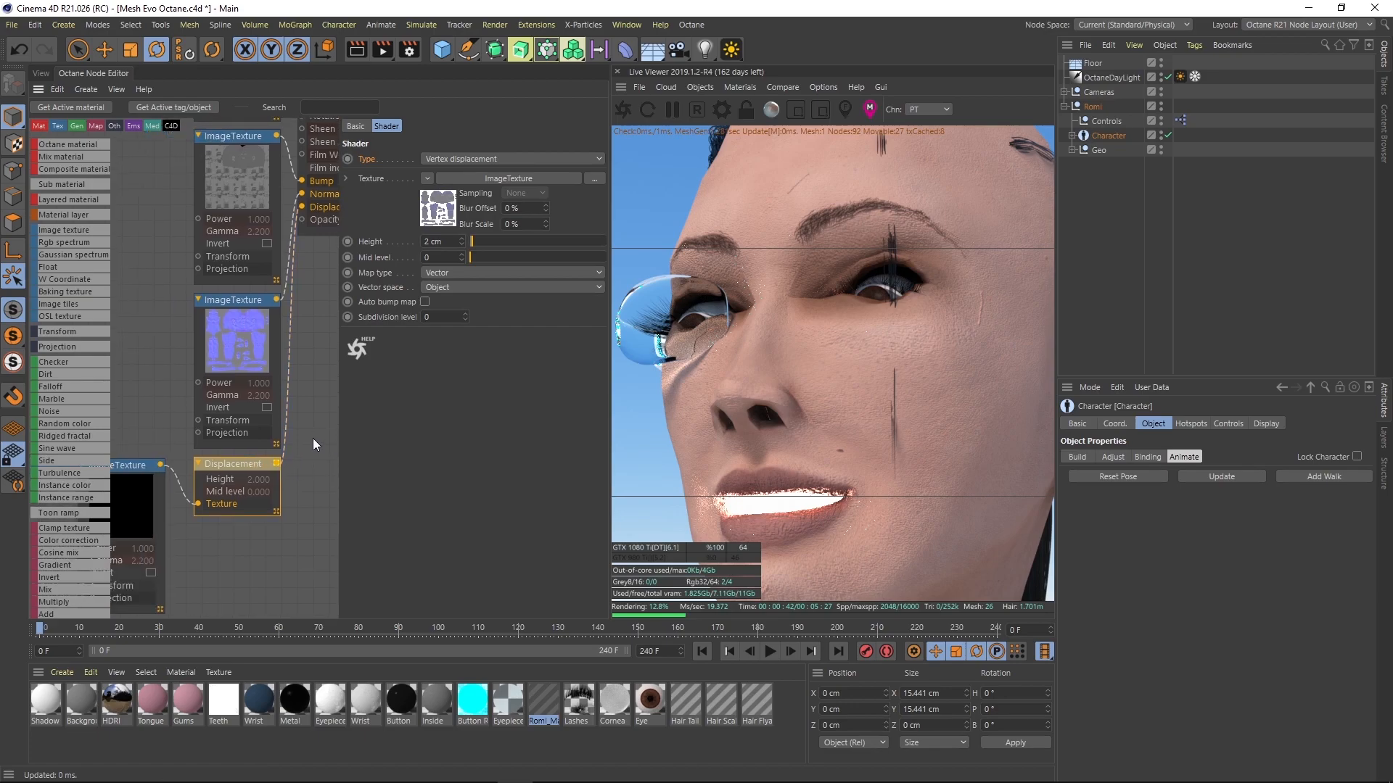
{"action": "scroll", "coordinate": [307, 486], "scroll_direction": "up", "scroll_amount": 2}
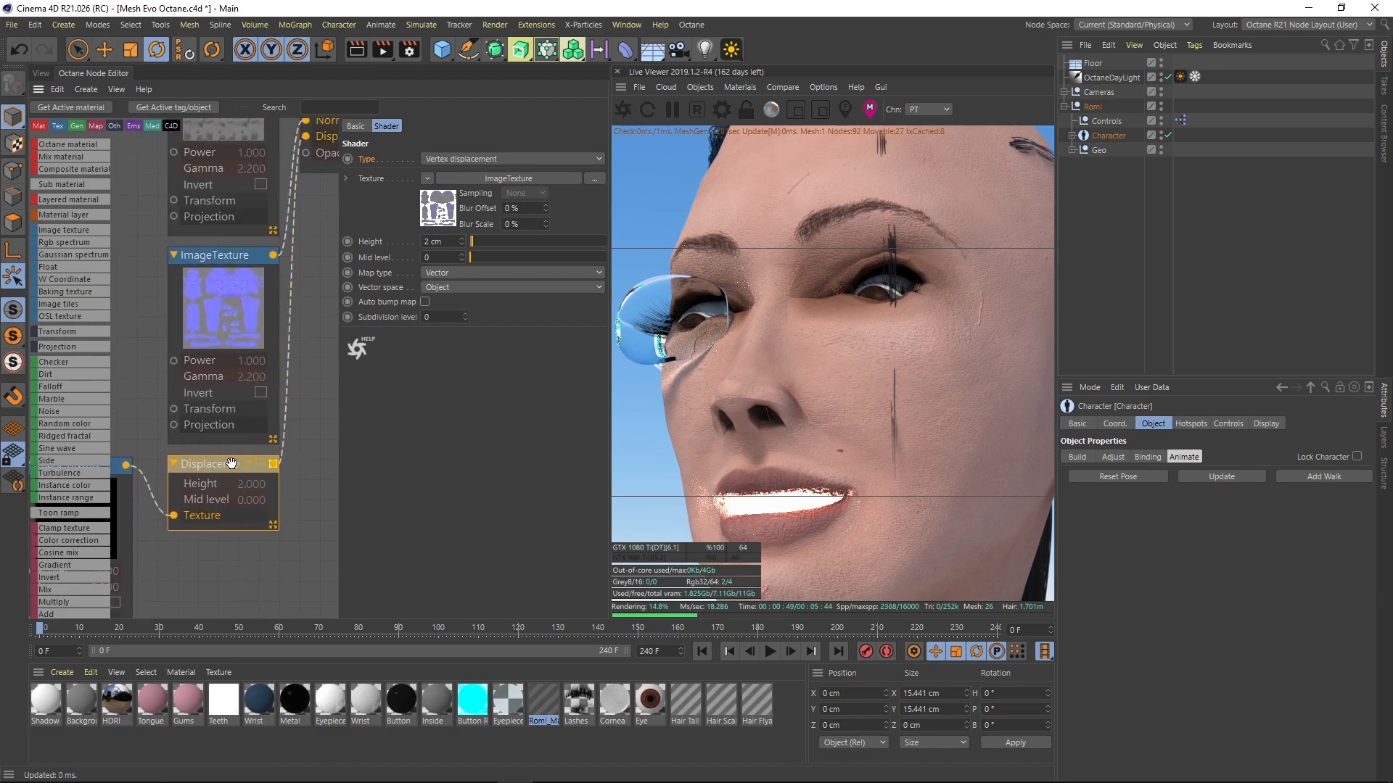
{"action": "left_click", "coordinate": [447, 158]}
{"action": "left_click", "coordinate": [433, 189]}
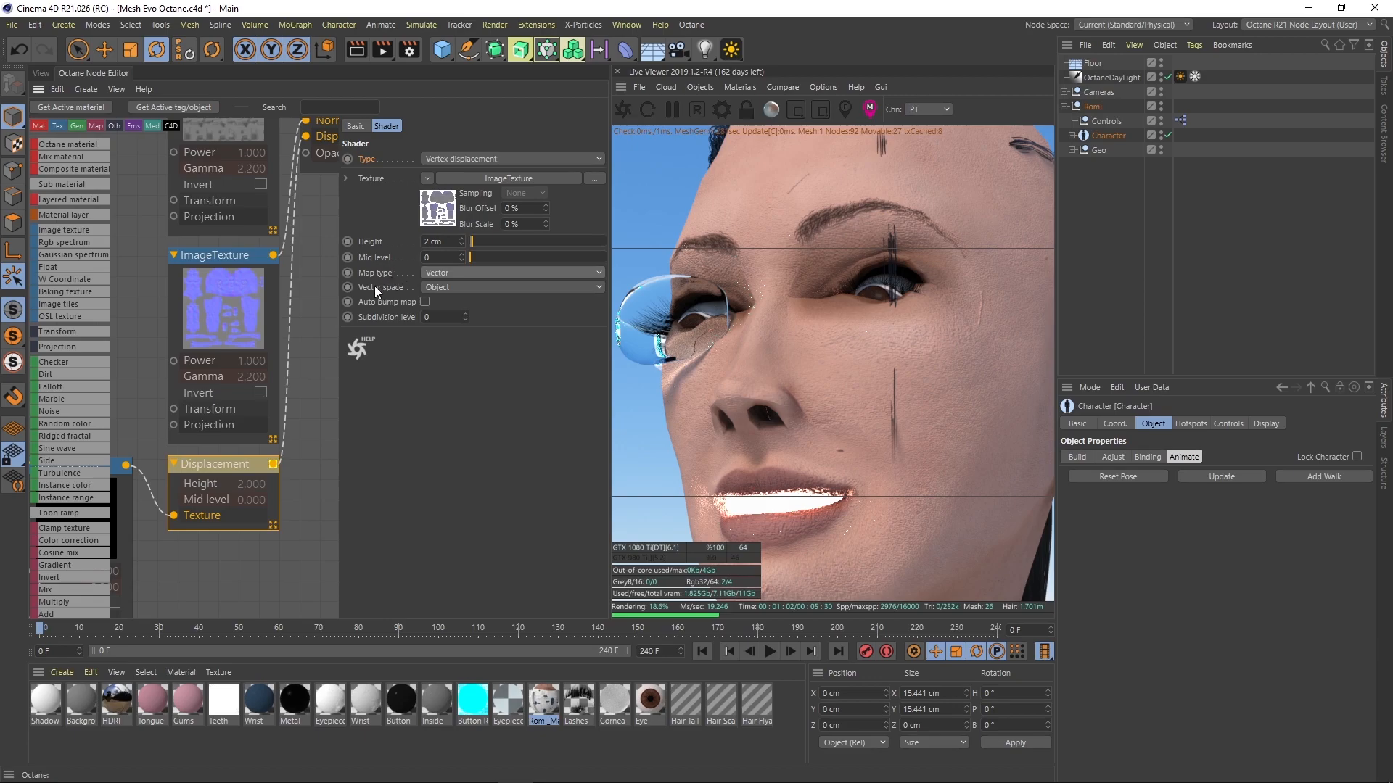
{"action": "left_click", "coordinate": [448, 286]}
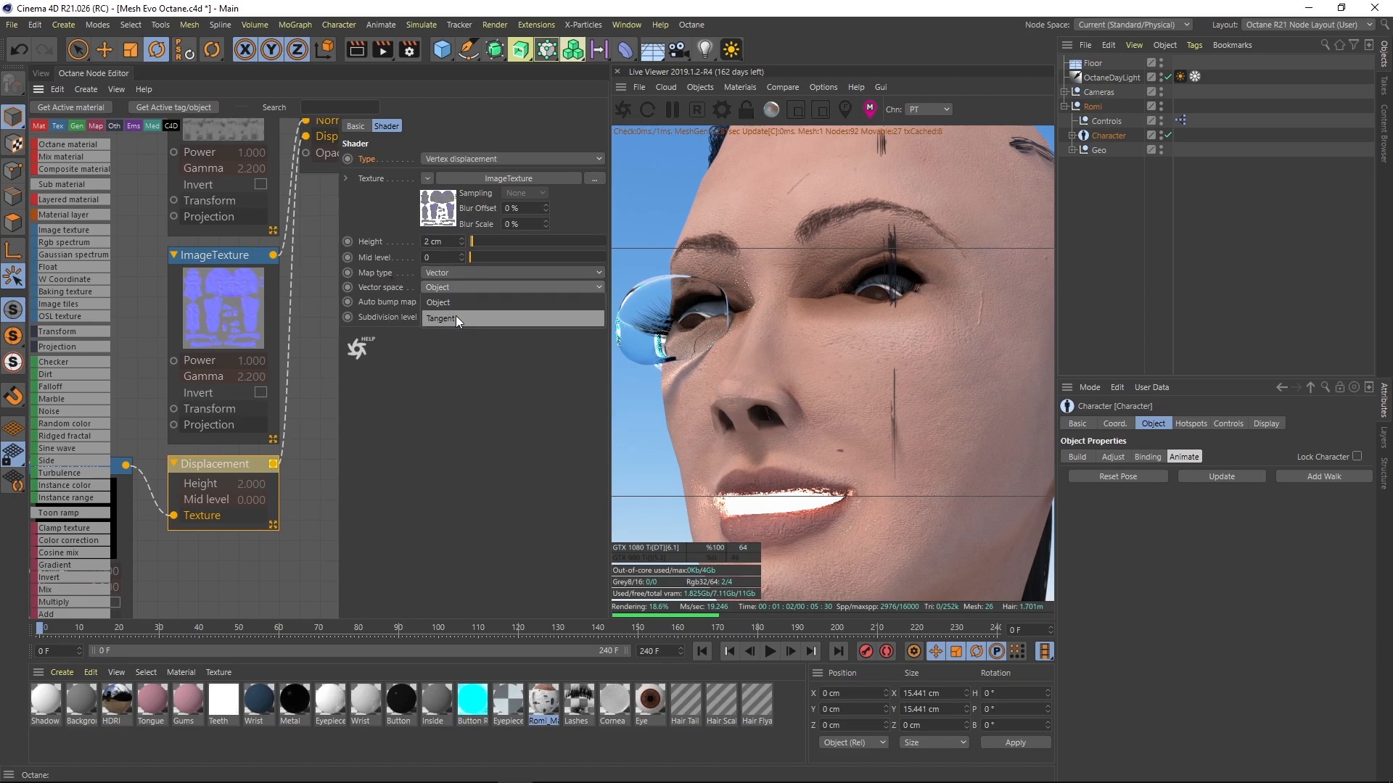
{"action": "left_click", "coordinate": [456, 320]}
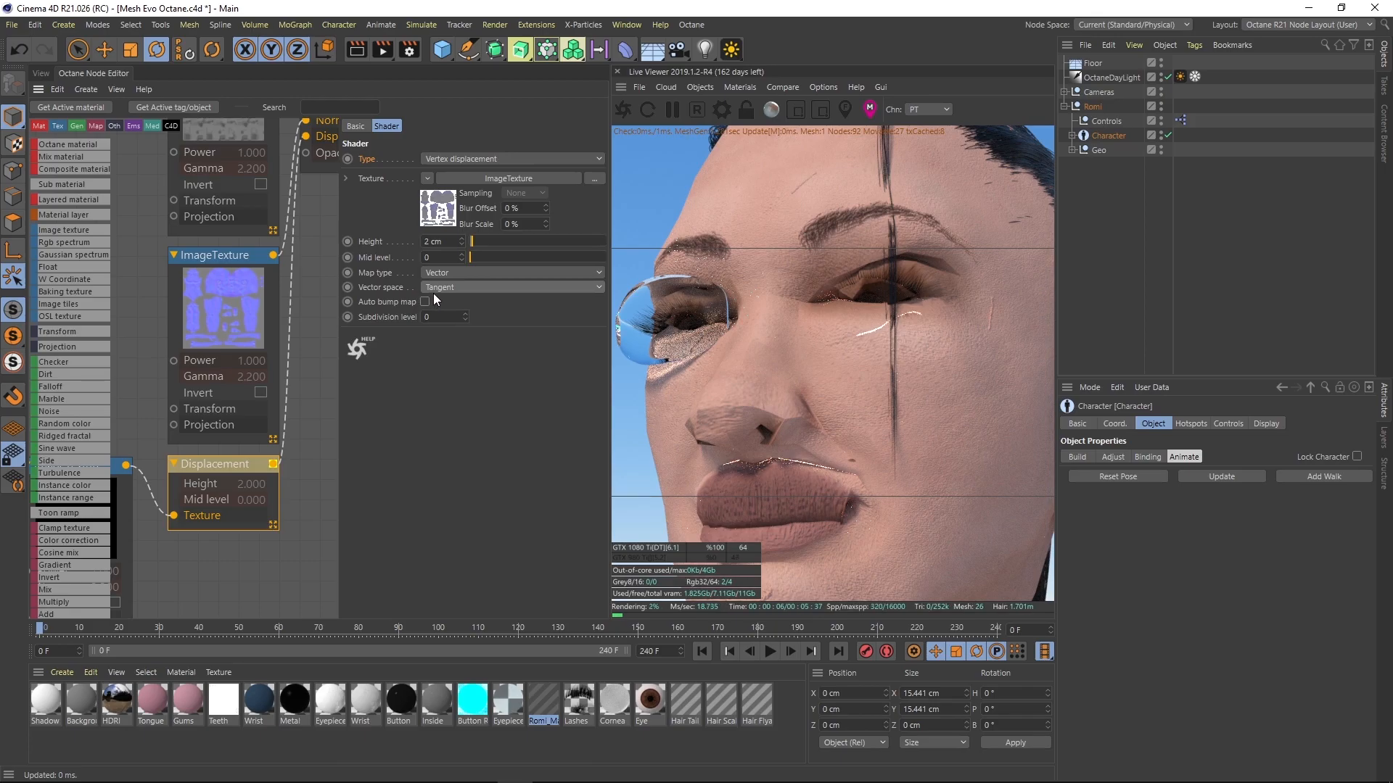
- Examine the displaced face from further back in the live render and review the vector space options
{"action": "left_click_drag", "start_coordinate": [805, 330], "coordinate": [885, 338]}
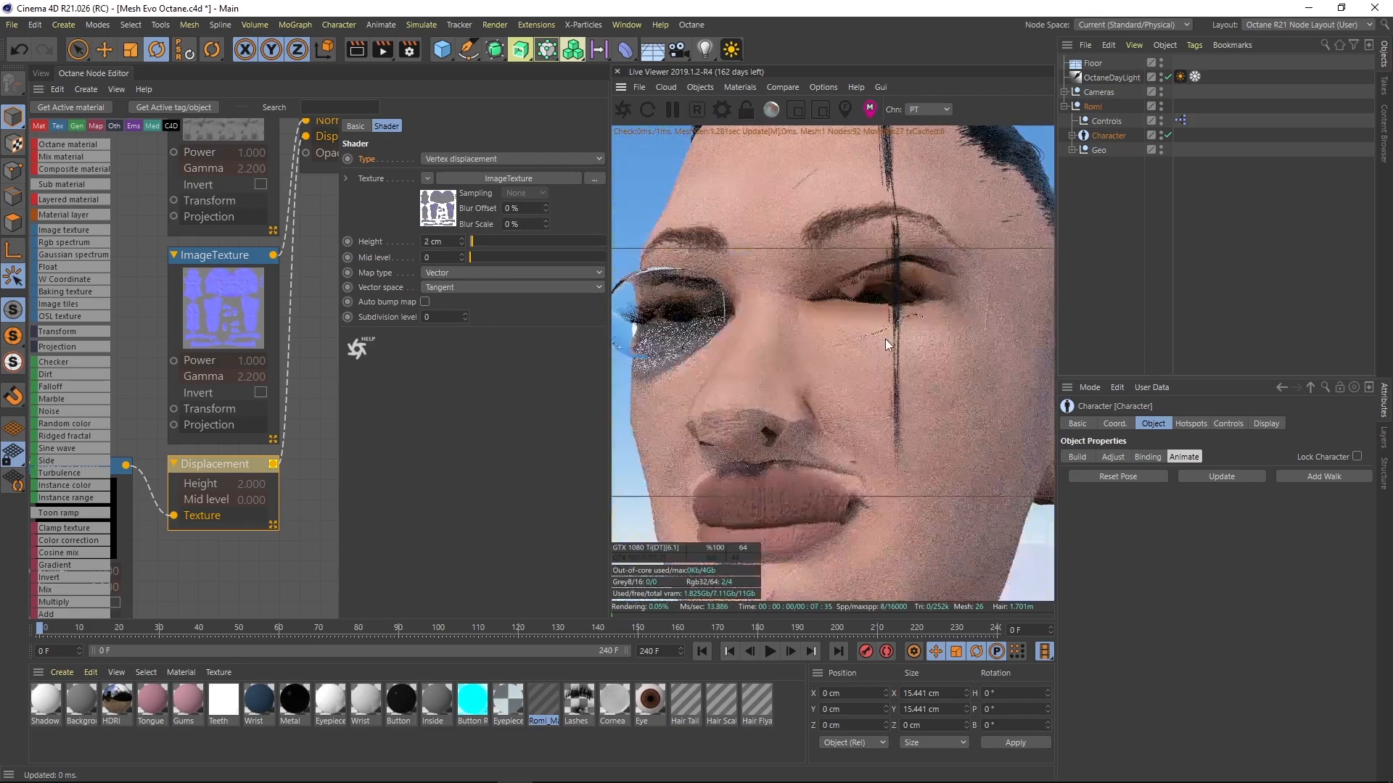
{"action": "right_click_drag", "start_coordinate": [885, 338], "coordinate": [721, 349]}
{"action": "left_click_drag", "start_coordinate": [721, 349], "coordinate": [808, 301]}
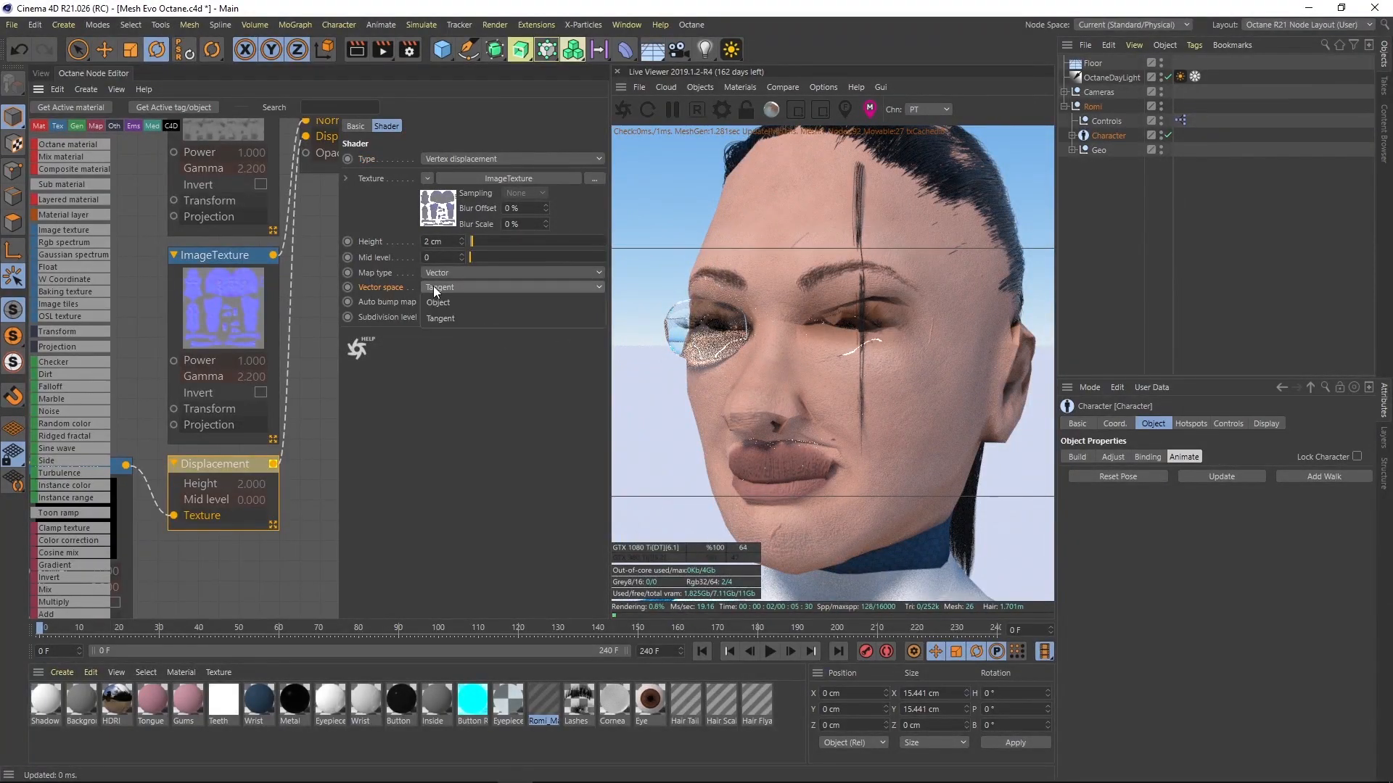
{"action": "left_click", "coordinate": [433, 286]}
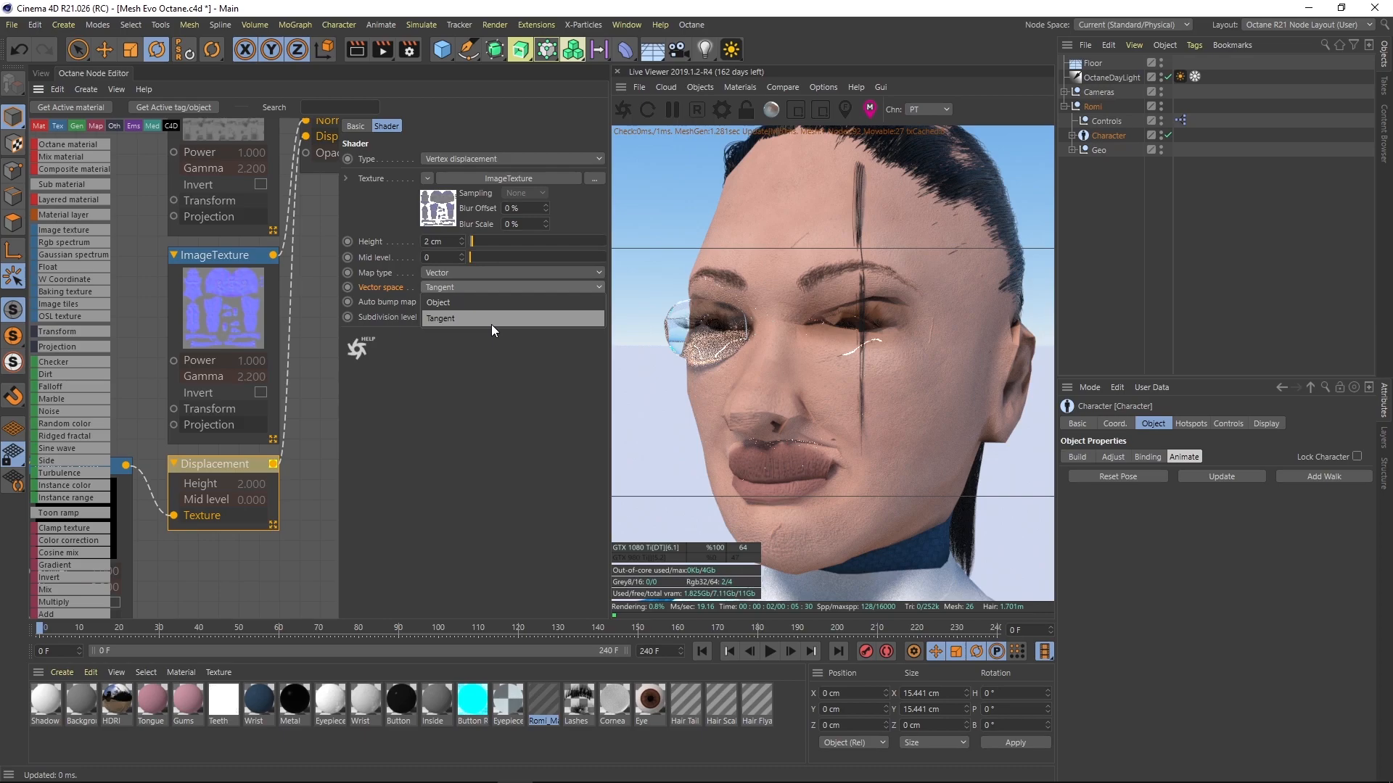
{"action": "left_click", "coordinate": [491, 324]}
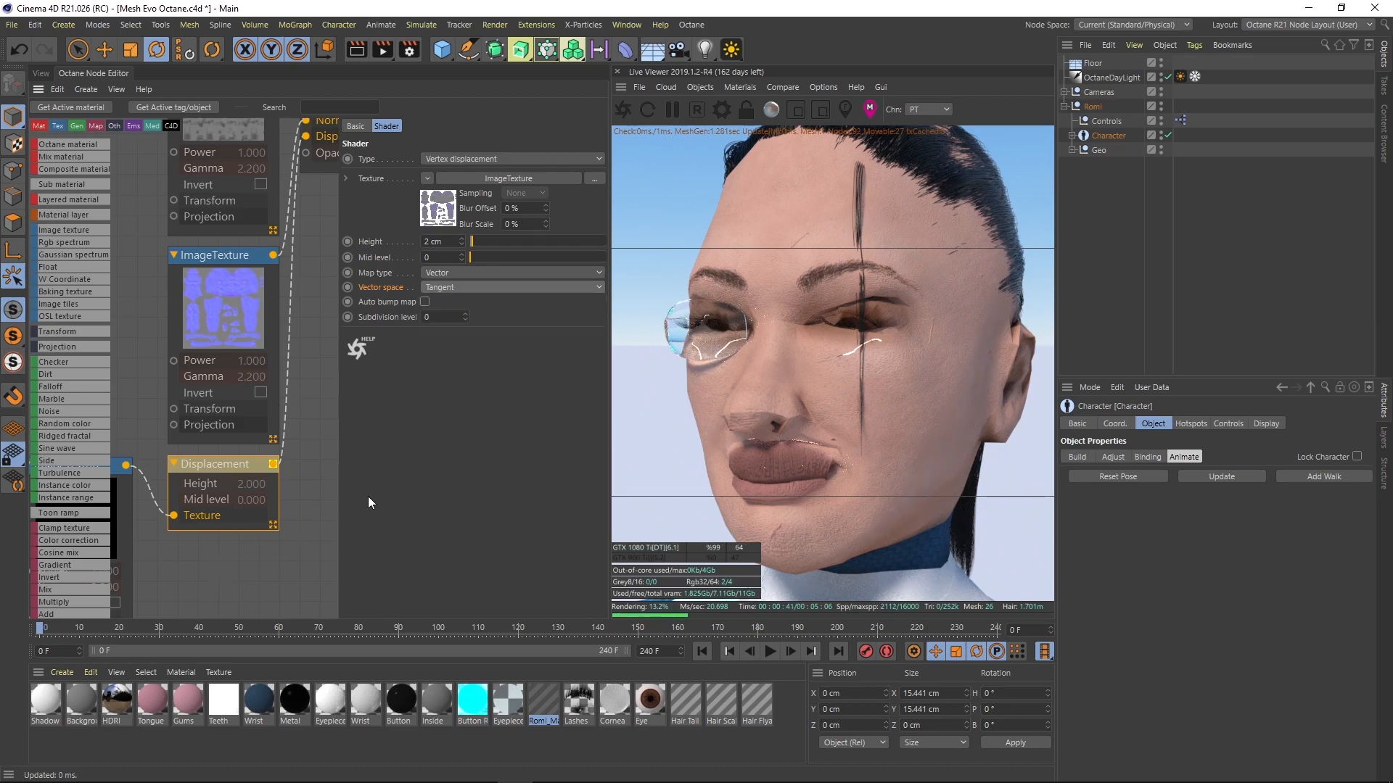
- Review the settings of the displacement ImageTexture and check that the Displacement node's vector space matches its tangent map
{"action": "middle_click_drag", "start_coordinate": [133, 559], "coordinate": [285, 446]}
{"action": "left_click_drag", "start_coordinate": [230, 420], "coordinate": [210, 419]}
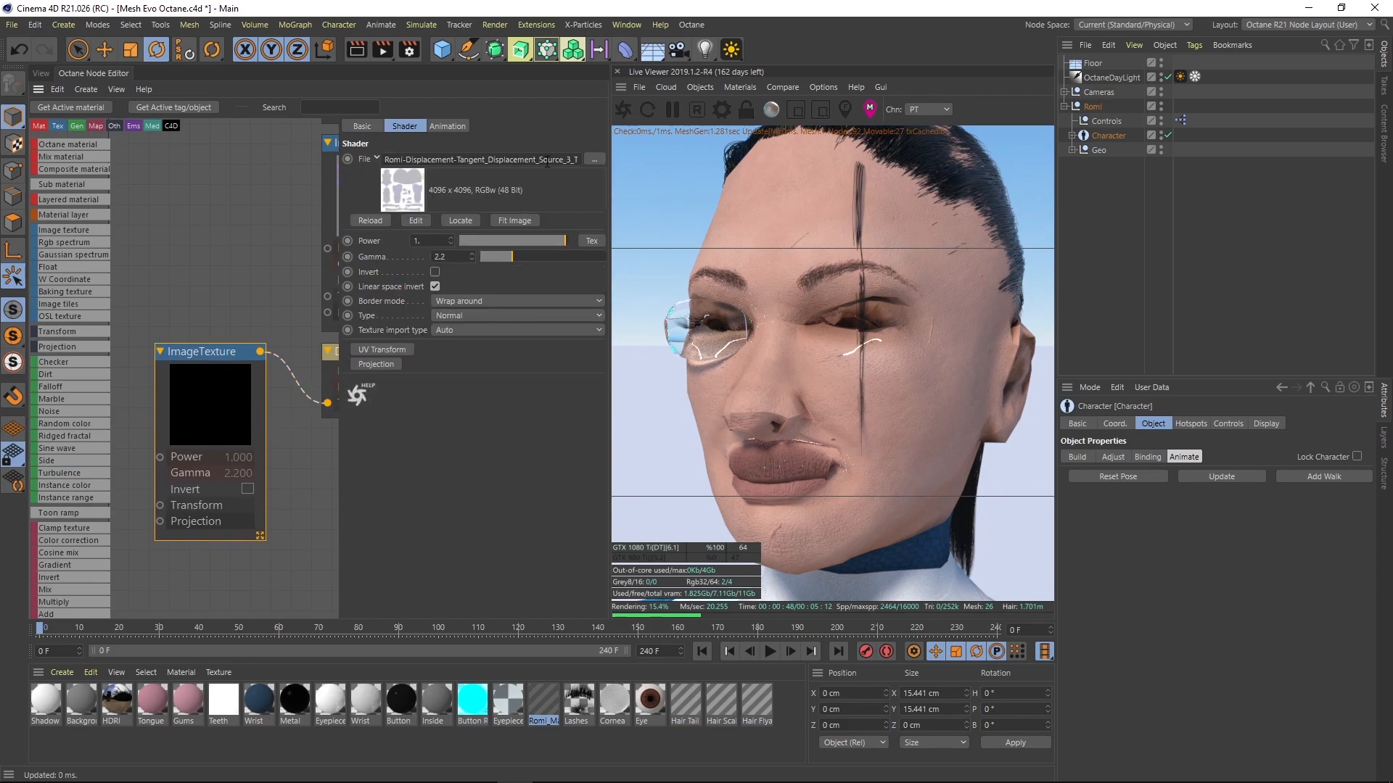
{"action": "left_click_drag", "start_coordinate": [1392, 48], "coordinate": [1392, 86]}
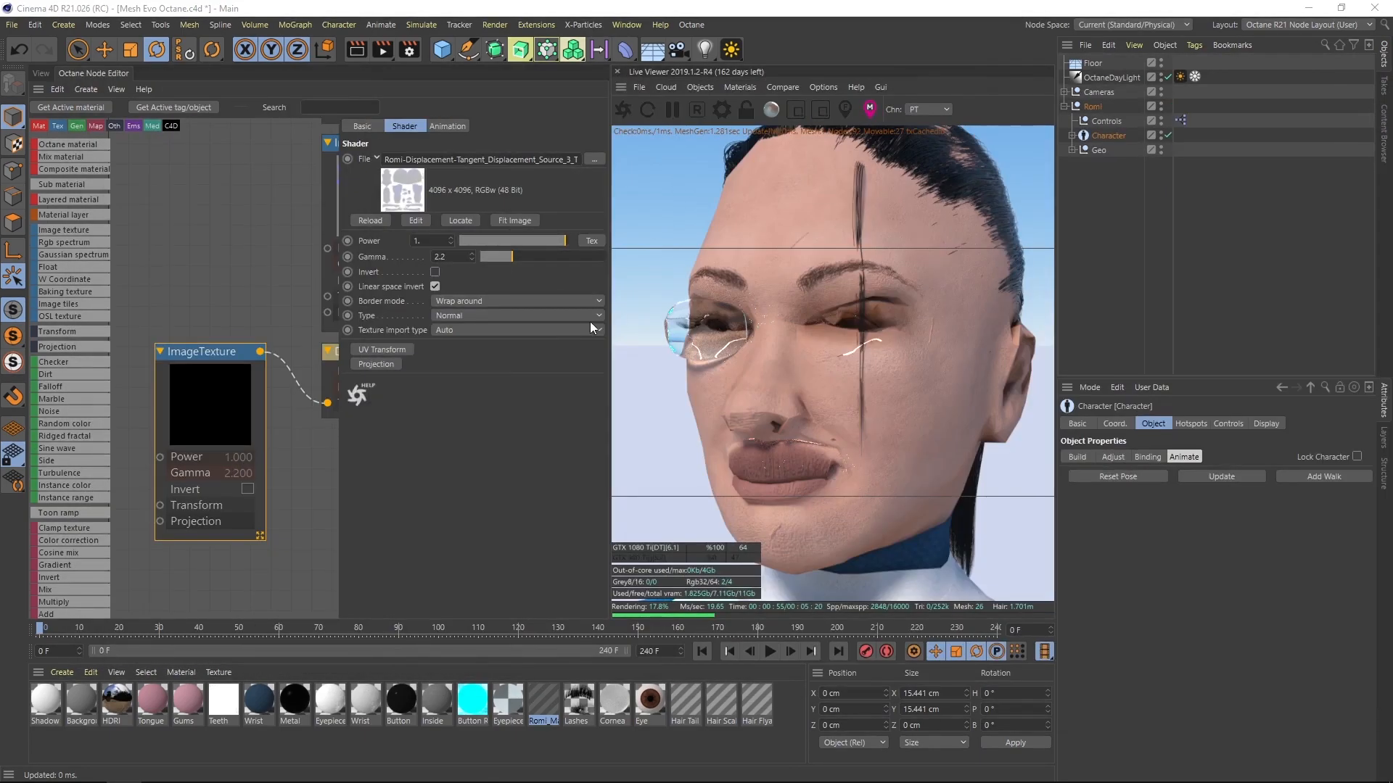
{"action": "left_click_drag", "start_coordinate": [226, 397], "coordinate": [198, 396]}
{"action": "middle_click_drag", "start_coordinate": [300, 419], "coordinate": [205, 420]}
{"action": "left_click", "coordinate": [285, 360]}
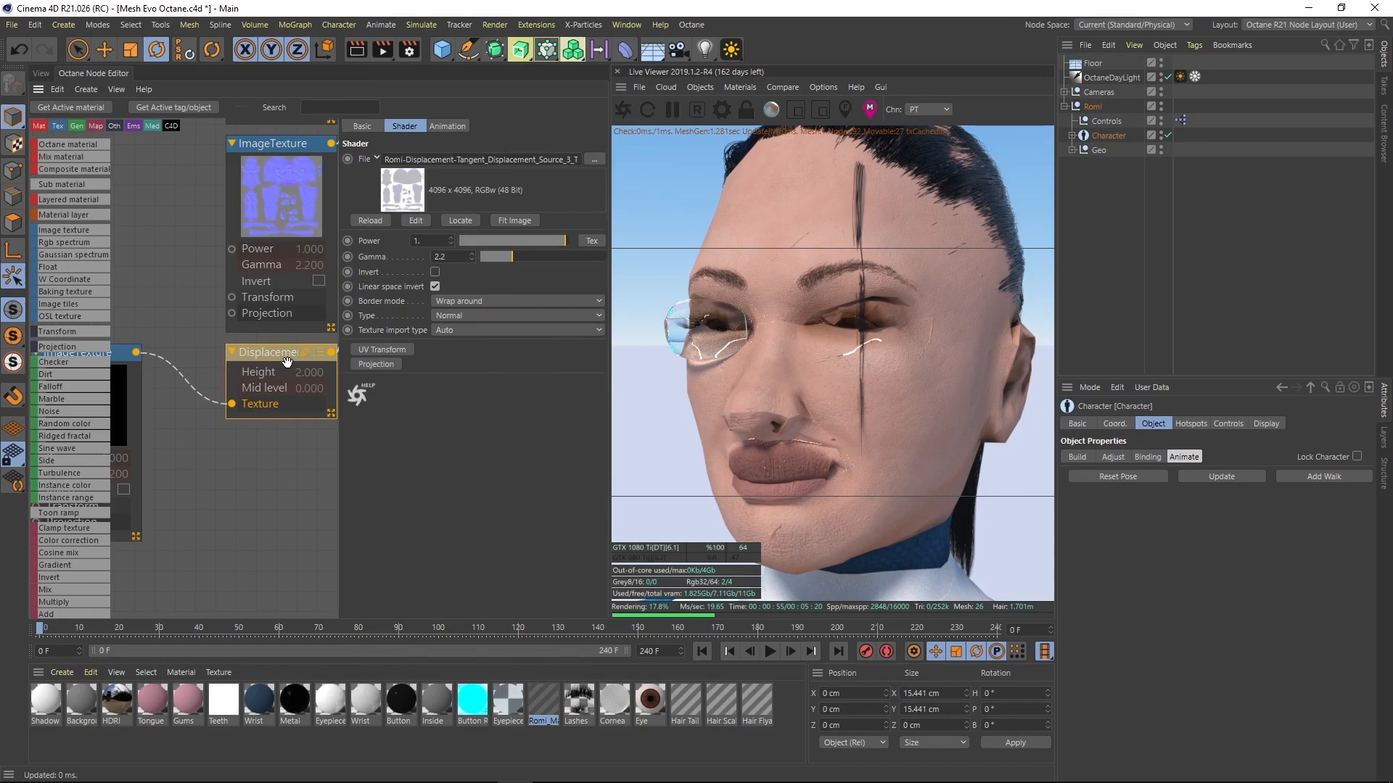
{"action": "left_click", "coordinate": [435, 289]}
{"action": "left_click", "coordinate": [450, 322]}
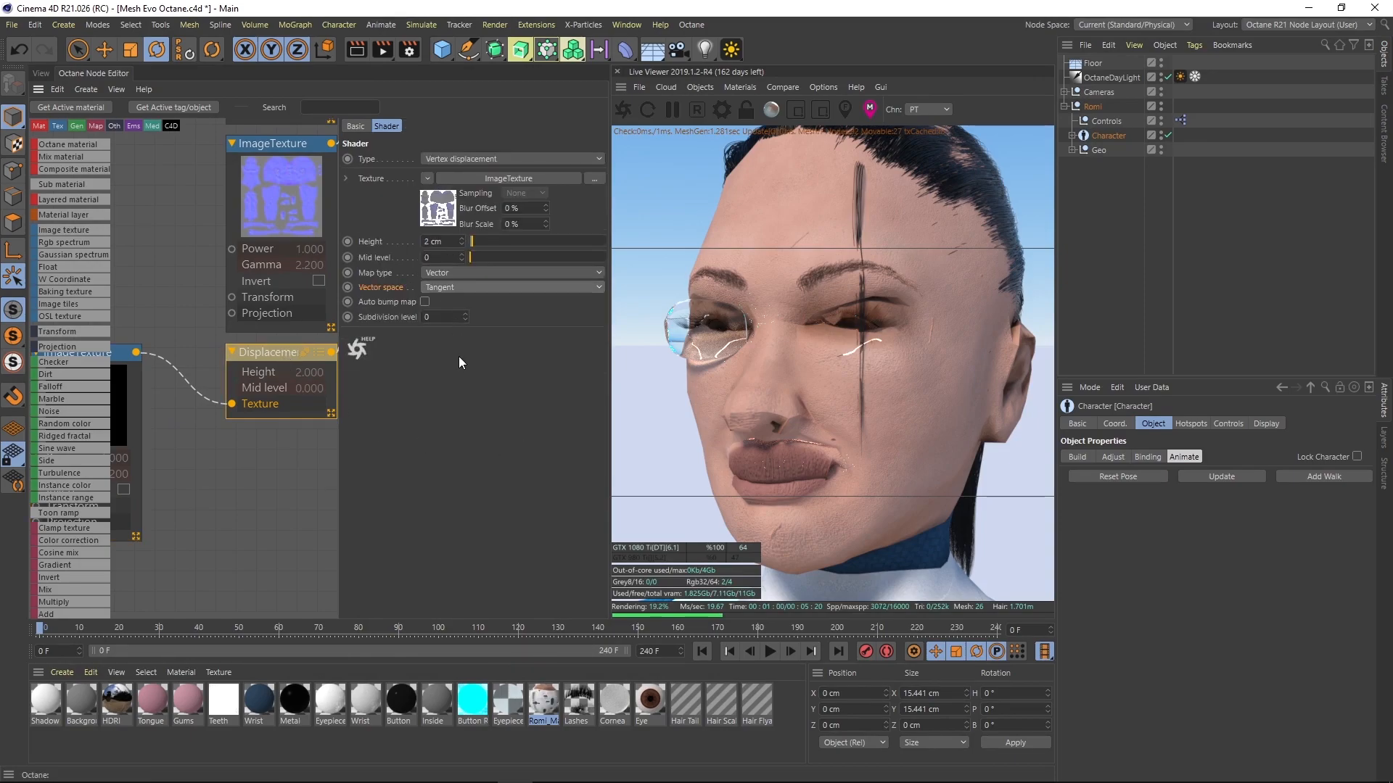
- Set the height of the Displacement node to 0.2 cm
{"action": "left_click_drag", "start_coordinate": [905, 302], "coordinate": [894, 338]}
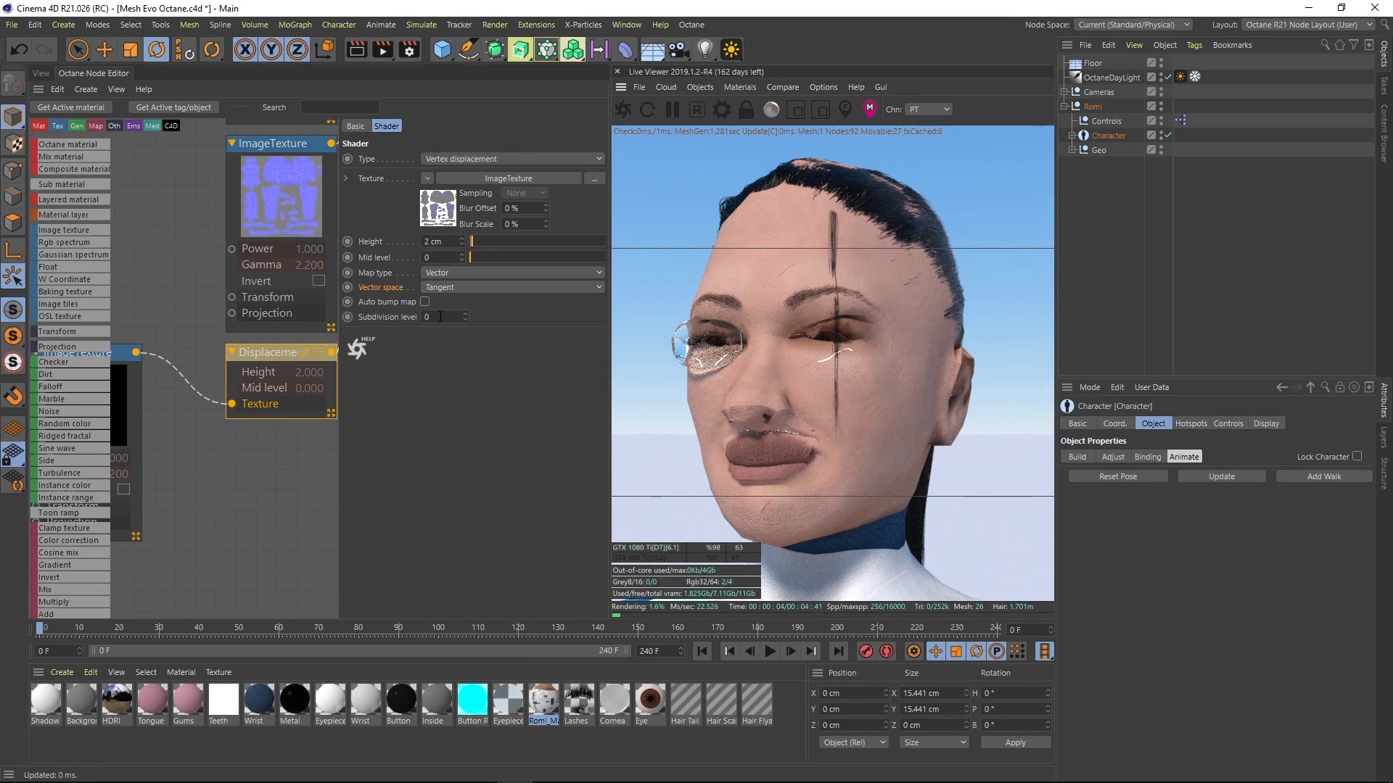
{"action": "left_click_drag", "start_coordinate": [425, 239], "coordinate": [449, 240]}
{"action": "left_click", "coordinate": [458, 387]}
{"action": "middle_click_drag", "start_coordinate": [313, 391], "coordinate": [226, 413]}
{"action": "left_click_drag", "start_coordinate": [445, 243], "coordinate": [370, 302]}
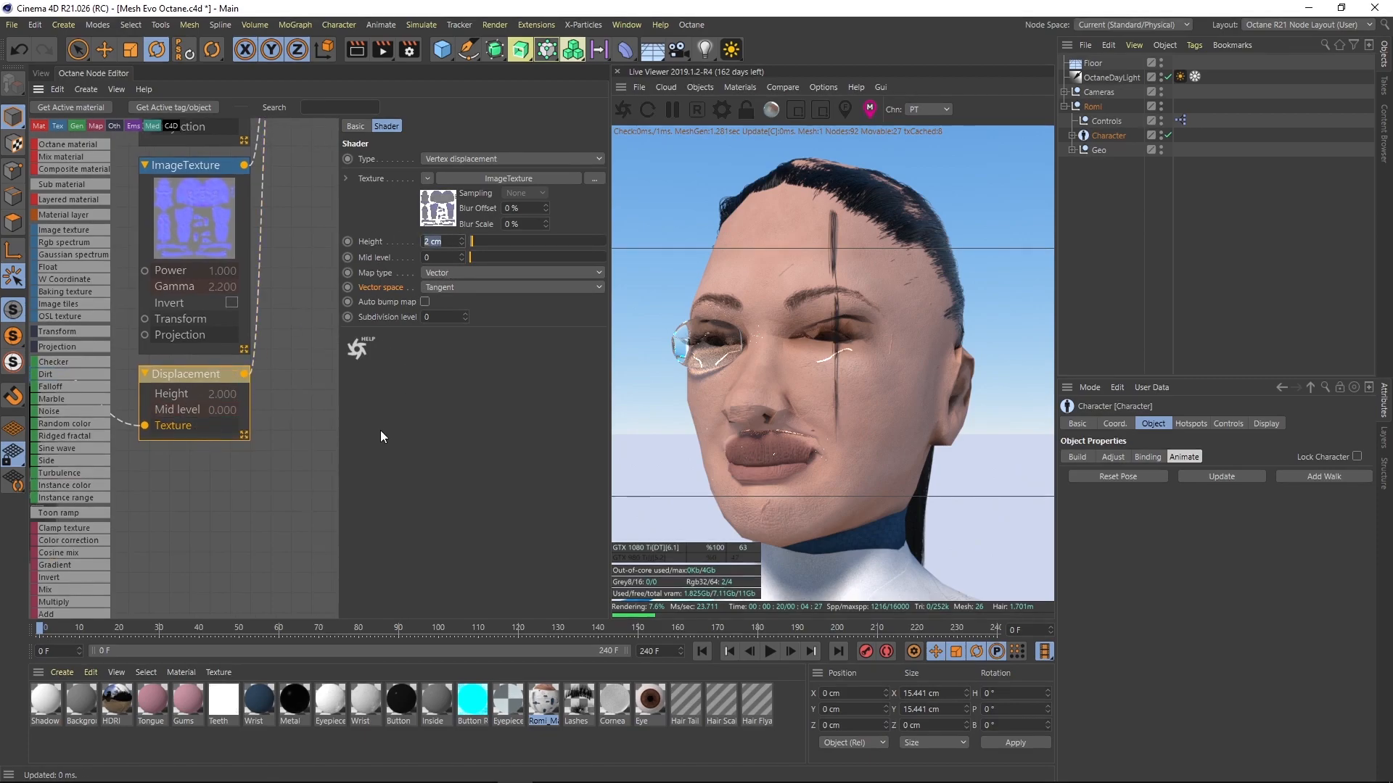
{"action": "type", "text": "0.2"}
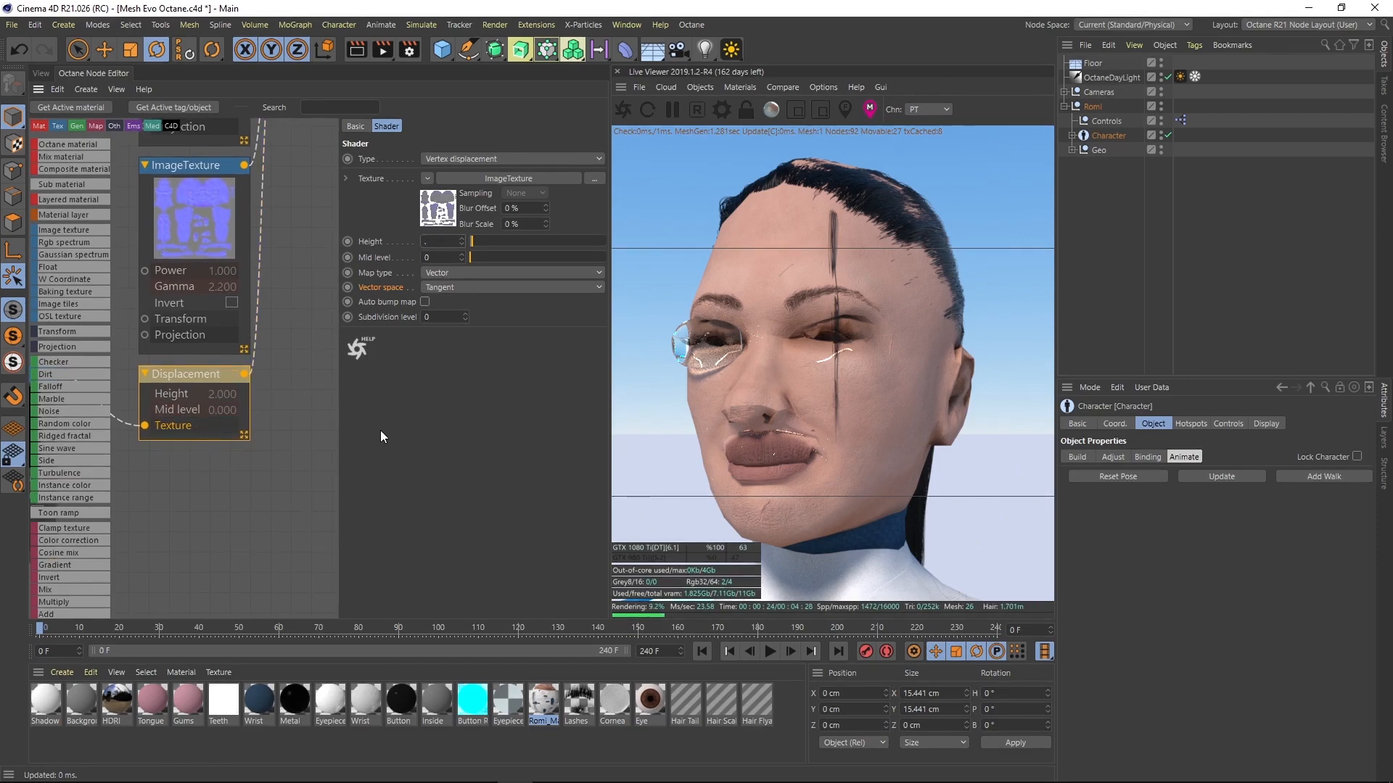
{"action": "key", "text": "Return"}
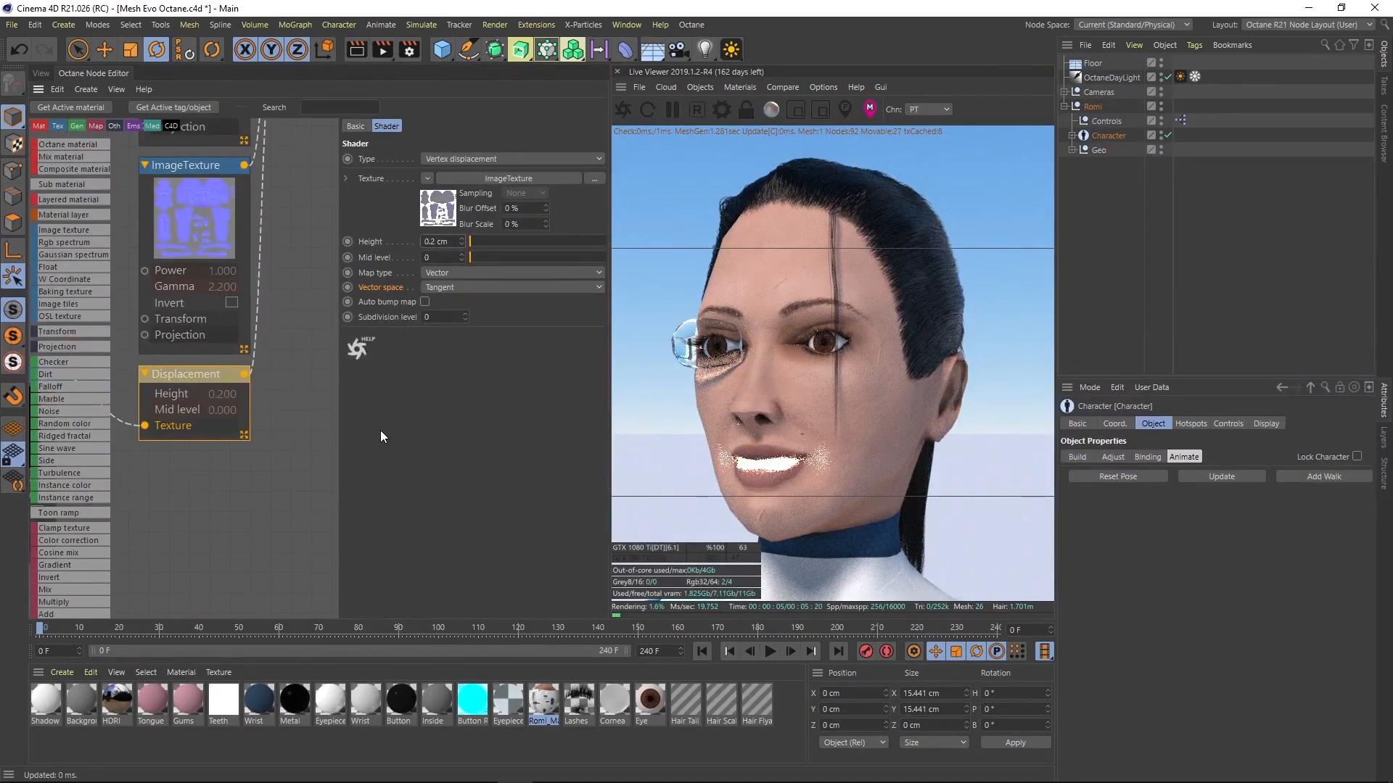
- Try displacement heights of 2, 10 and 1 cm for comparison, returning the height to 0.2 cm
{"action": "double_click", "coordinate": [439, 241]}
{"action": "type", "text": "2"}
{"action": "key", "text": "Return"}
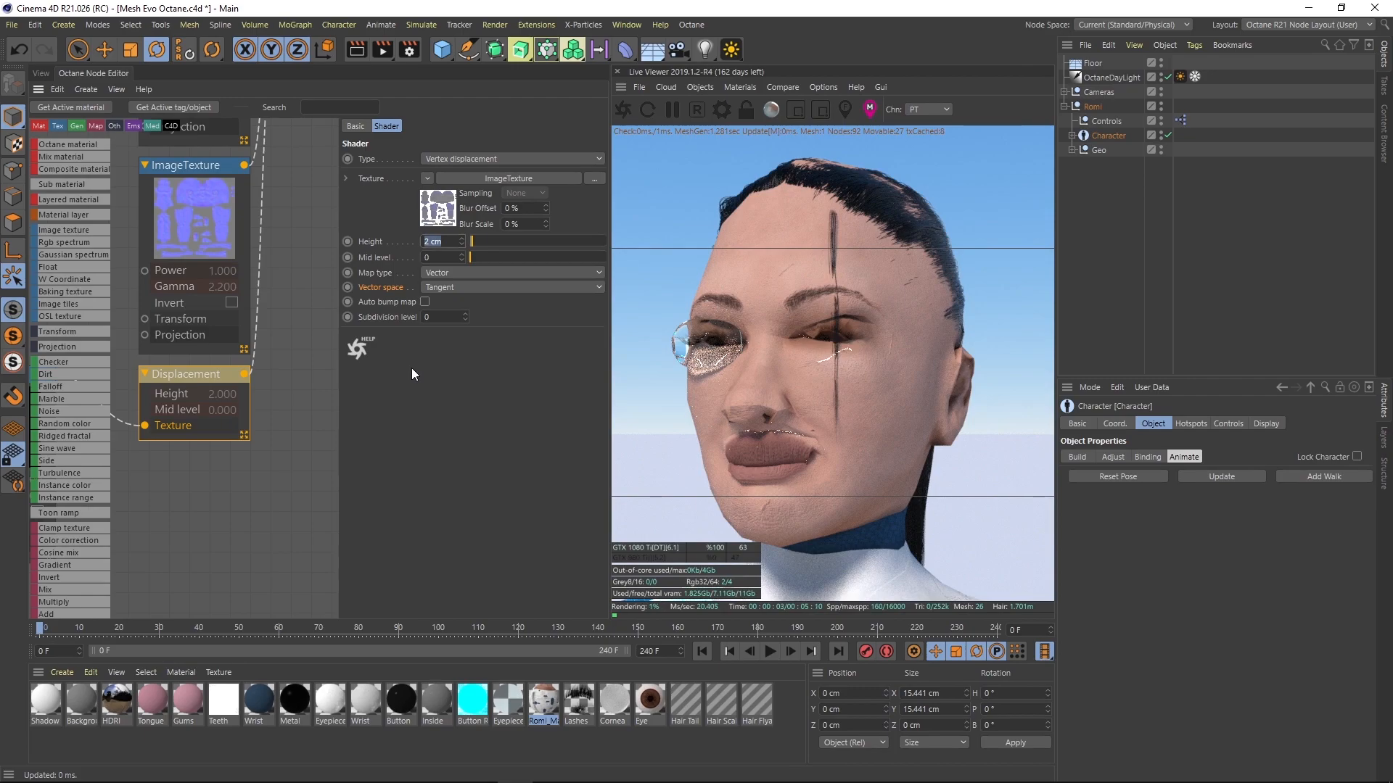
{"action": "type", "text": "0.2"}
{"action": "key", "text": "Return"}
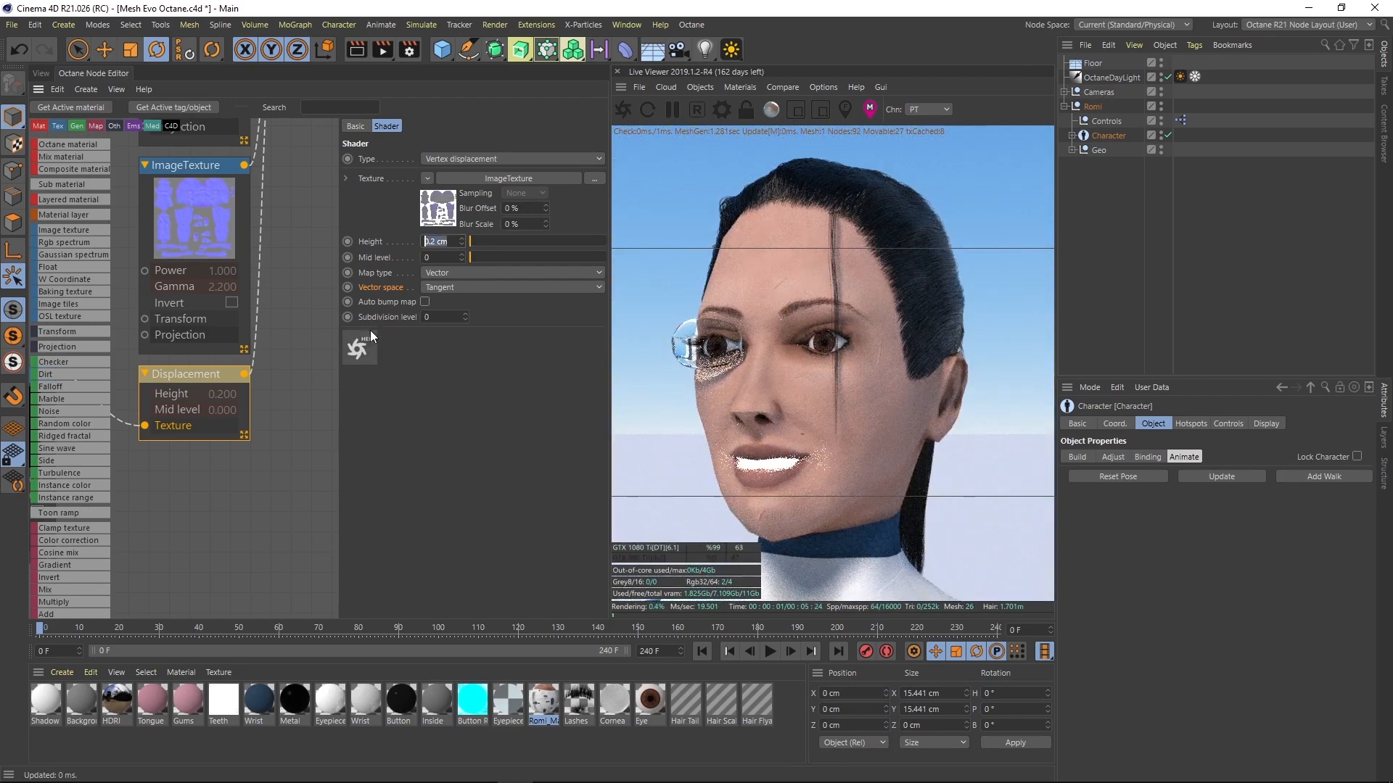
{"action": "type", "text": "10"}
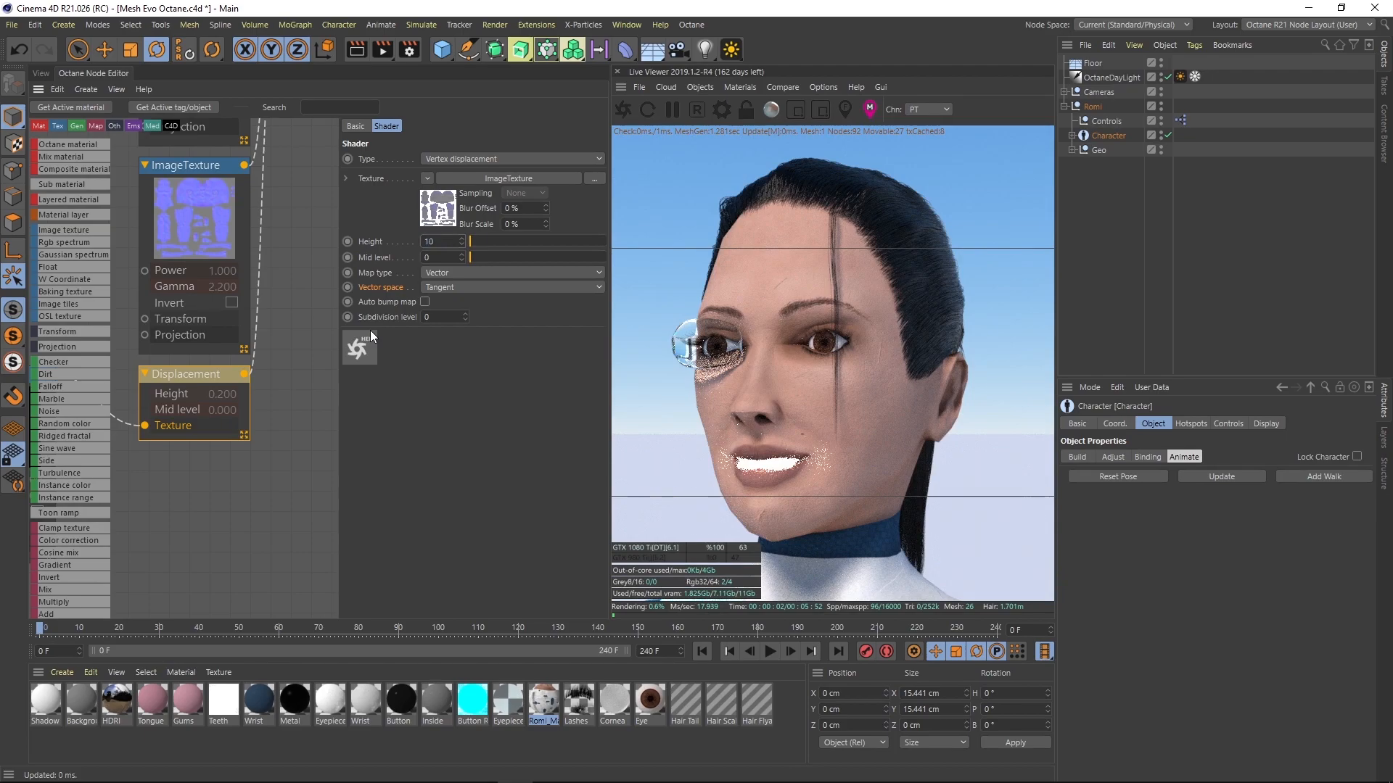
{"action": "double_click", "coordinate": [440, 243]}
{"action": "type", "text": "1"}
{"action": "key", "text": "Return"}
{"action": "double_click", "coordinate": [439, 242]}
{"action": "type", "text": ".2"}
{"action": "key", "text": "Return"}
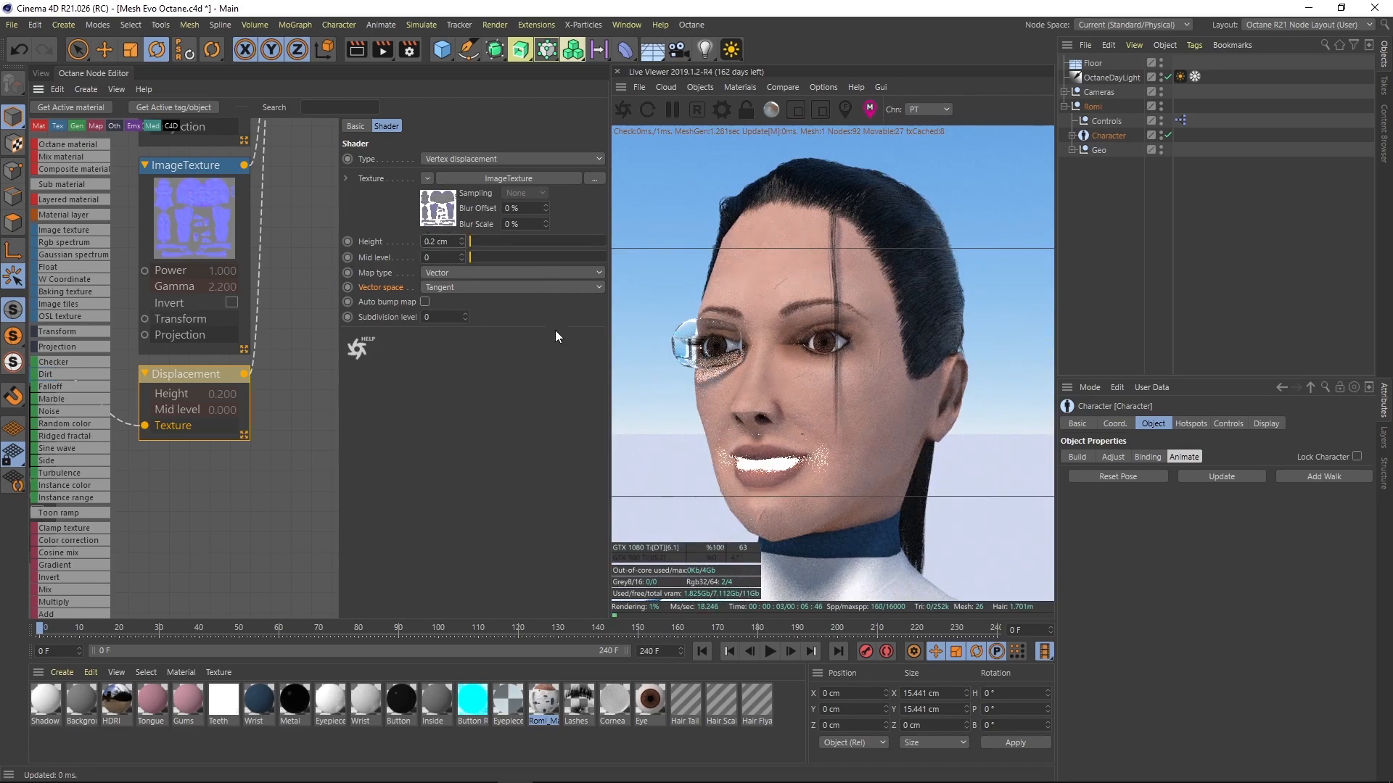
- Examine the displaced face up close in the live render and compare it with the character's polygon mesh in the viewport
{"action": "middle_click_drag", "start_coordinate": [291, 374], "coordinate": [323, 385]}
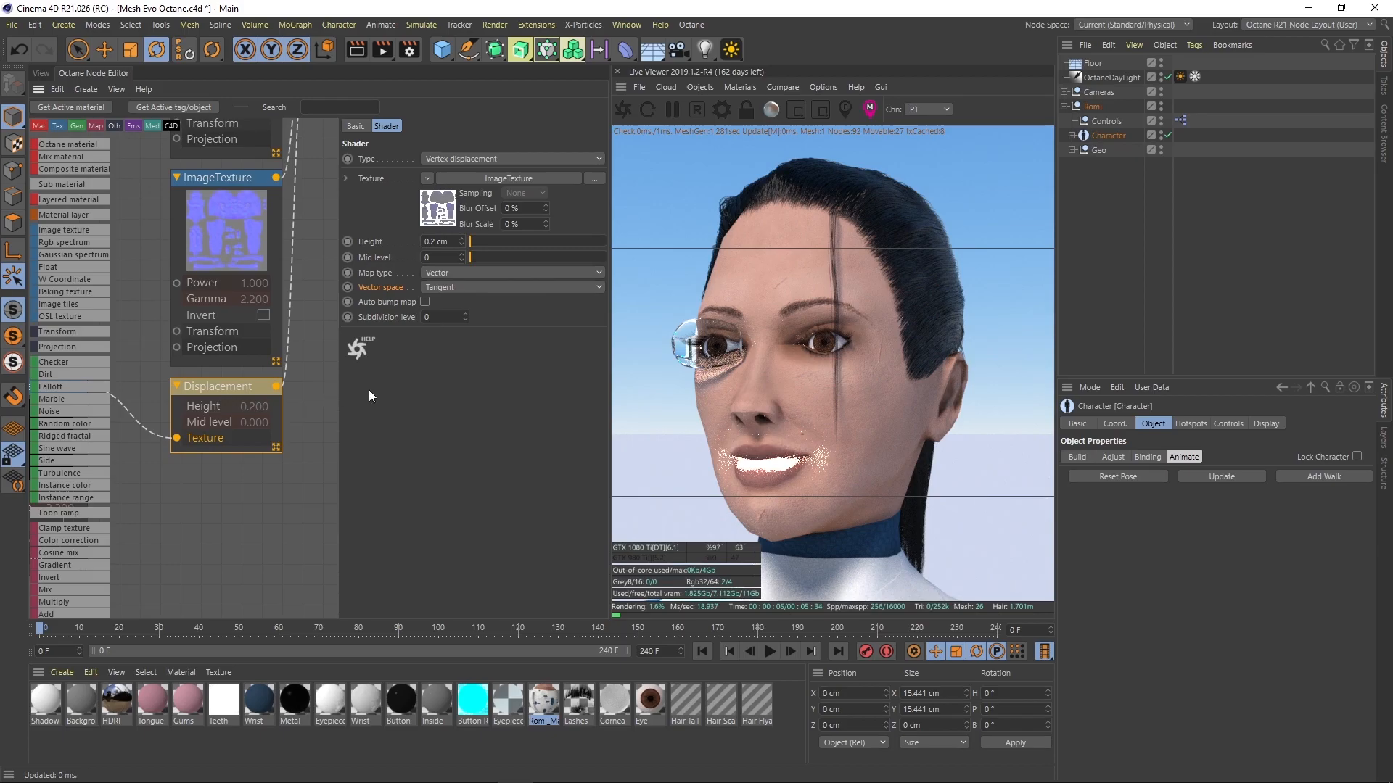
{"action": "left_click_drag", "start_coordinate": [826, 436], "coordinate": [638, 418]}
{"action": "right_click_drag", "start_coordinate": [847, 418], "coordinate": [959, 370]}
{"action": "middle_click_drag", "start_coordinate": [767, 421], "coordinate": [838, 354]}
{"action": "left_click_drag", "start_coordinate": [838, 354], "coordinate": [804, 377]}
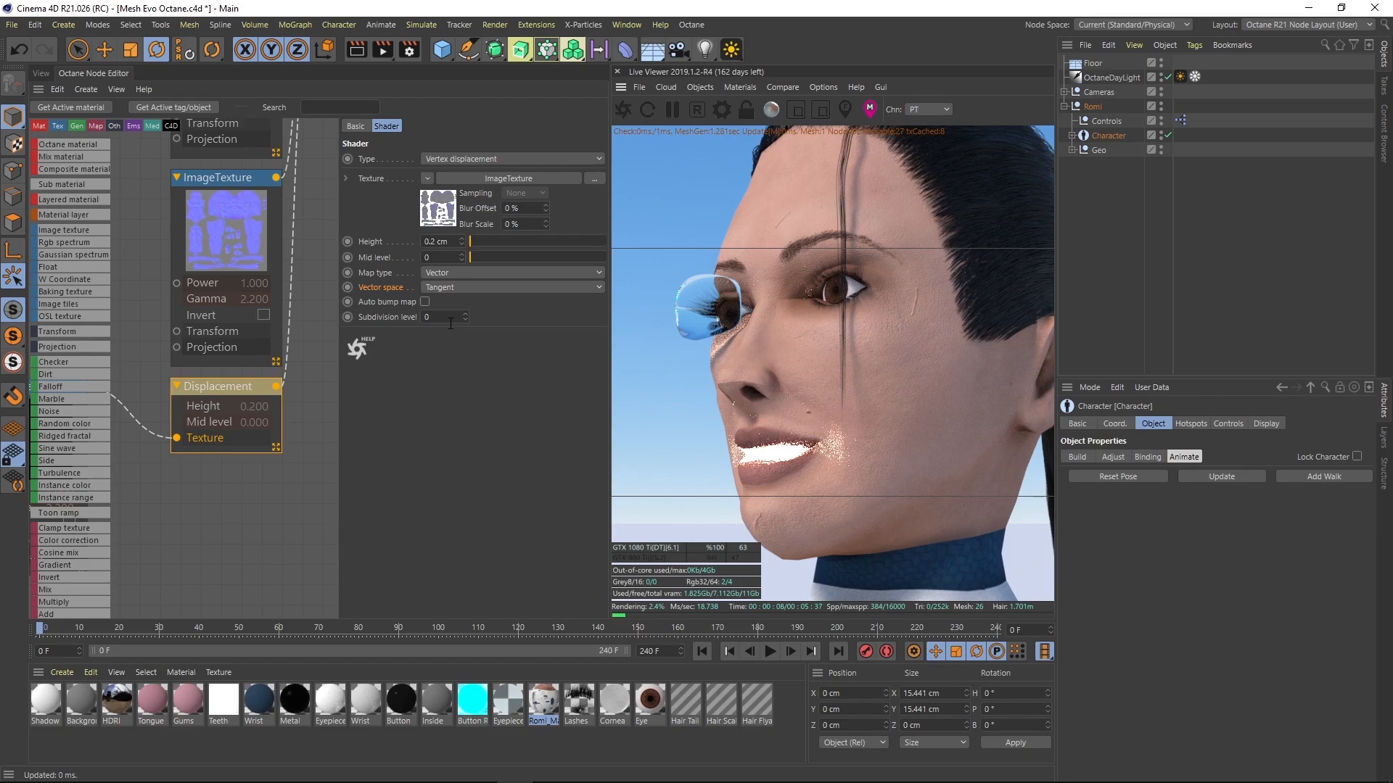
{"action": "middle_click_drag", "start_coordinate": [186, 333], "coordinate": [342, 320]}
{"action": "left_click", "coordinate": [192, 428]}
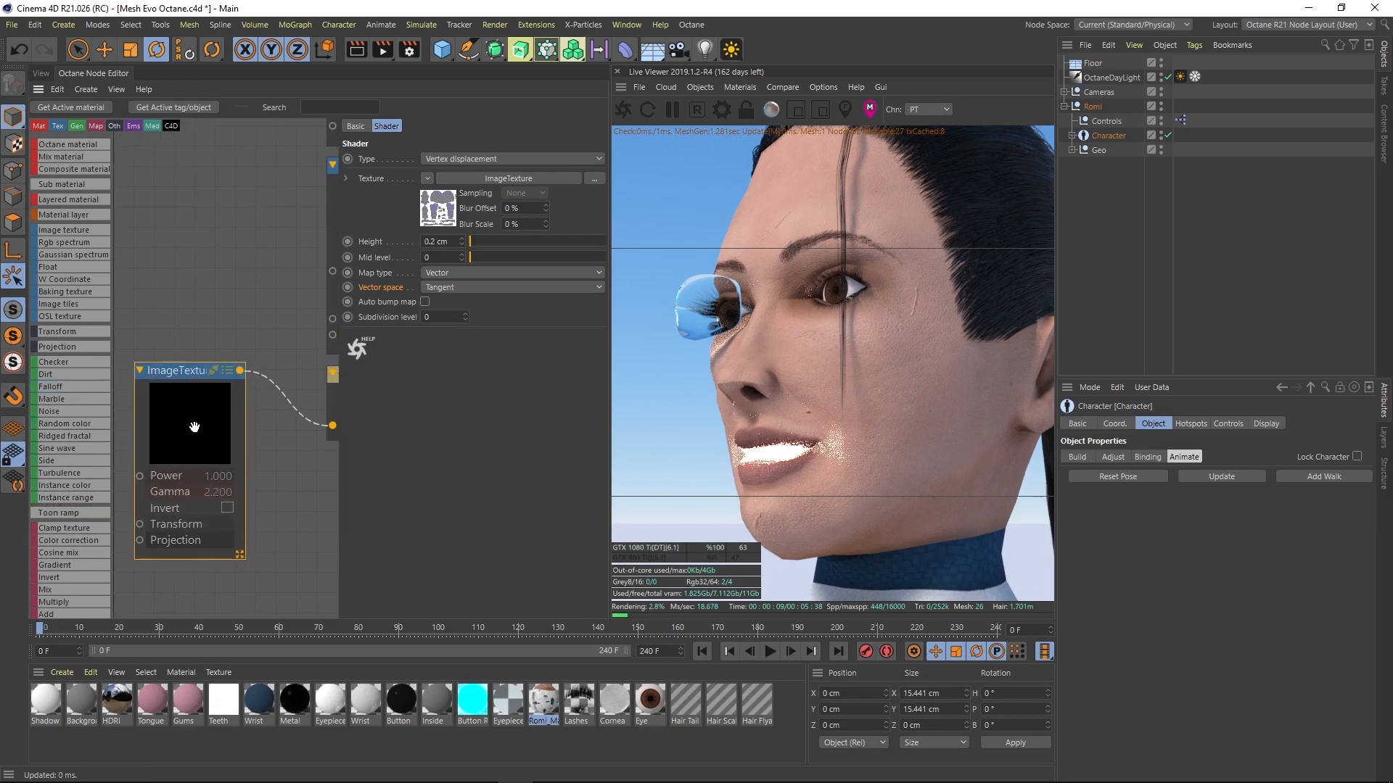
{"action": "left_click", "coordinate": [41, 73]}
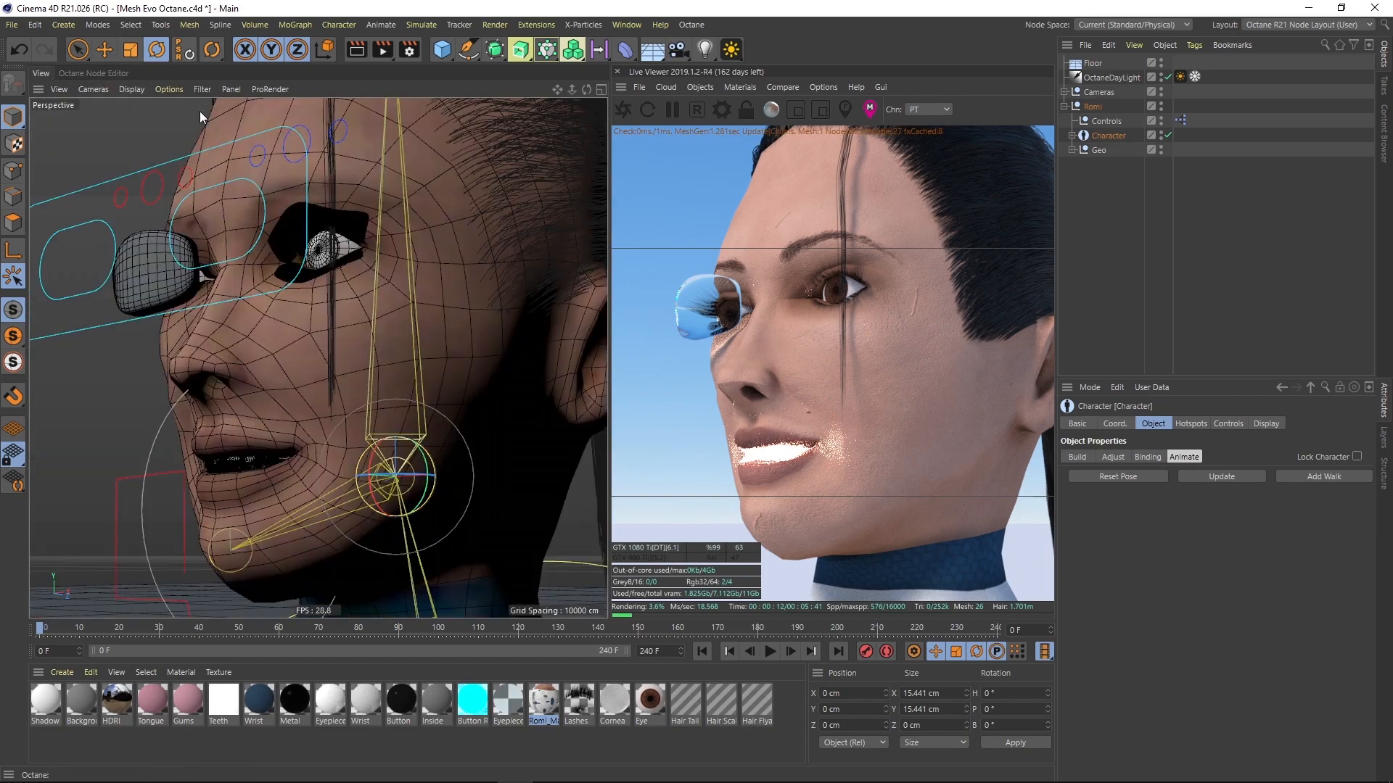
{"action": "middle_click_drag", "start_coordinate": [400, 184], "coordinate": [401, 231], "text": "alt"}
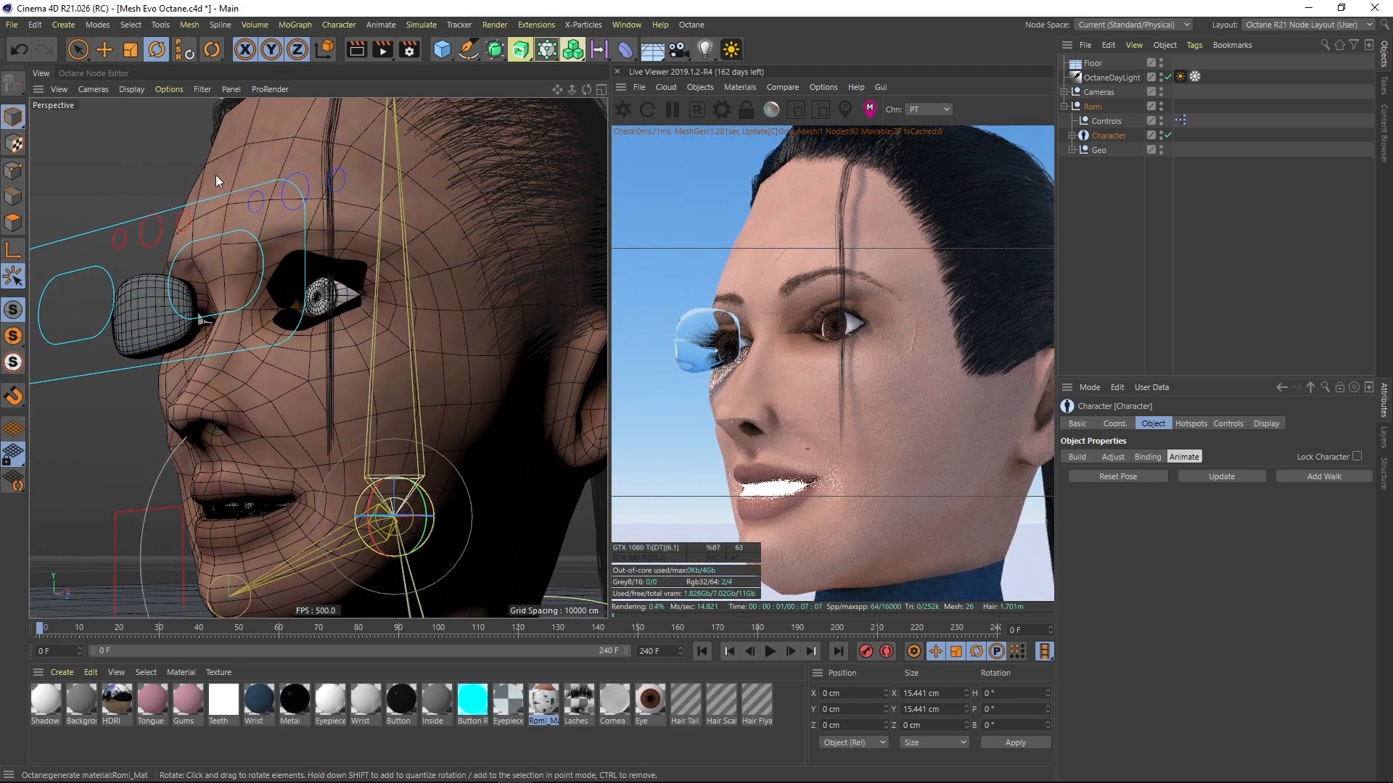
{"action": "middle_click_drag", "start_coordinate": [379, 198], "coordinate": [401, 275], "text": "alt"}
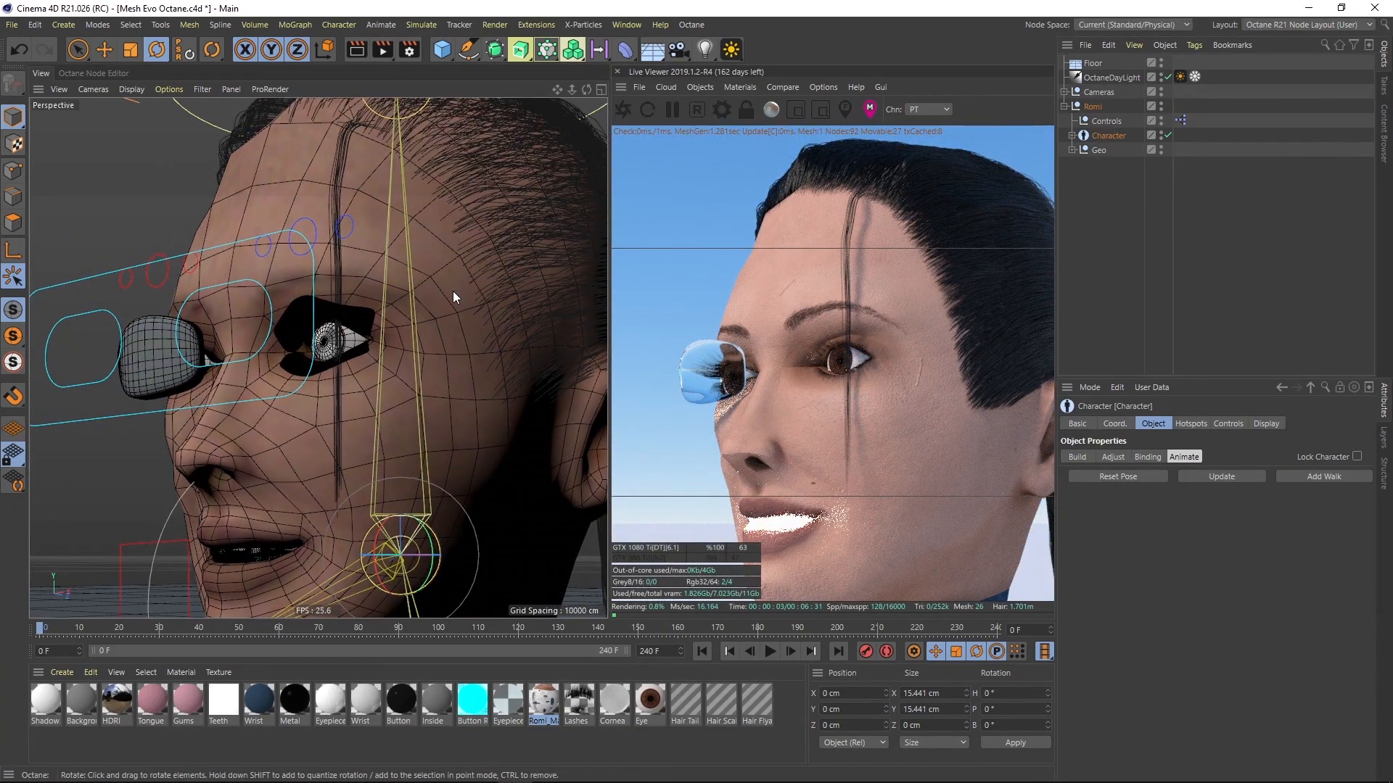
{"action": "left_click_drag", "start_coordinate": [351, 429], "coordinate": [338, 354], "text": "alt"}
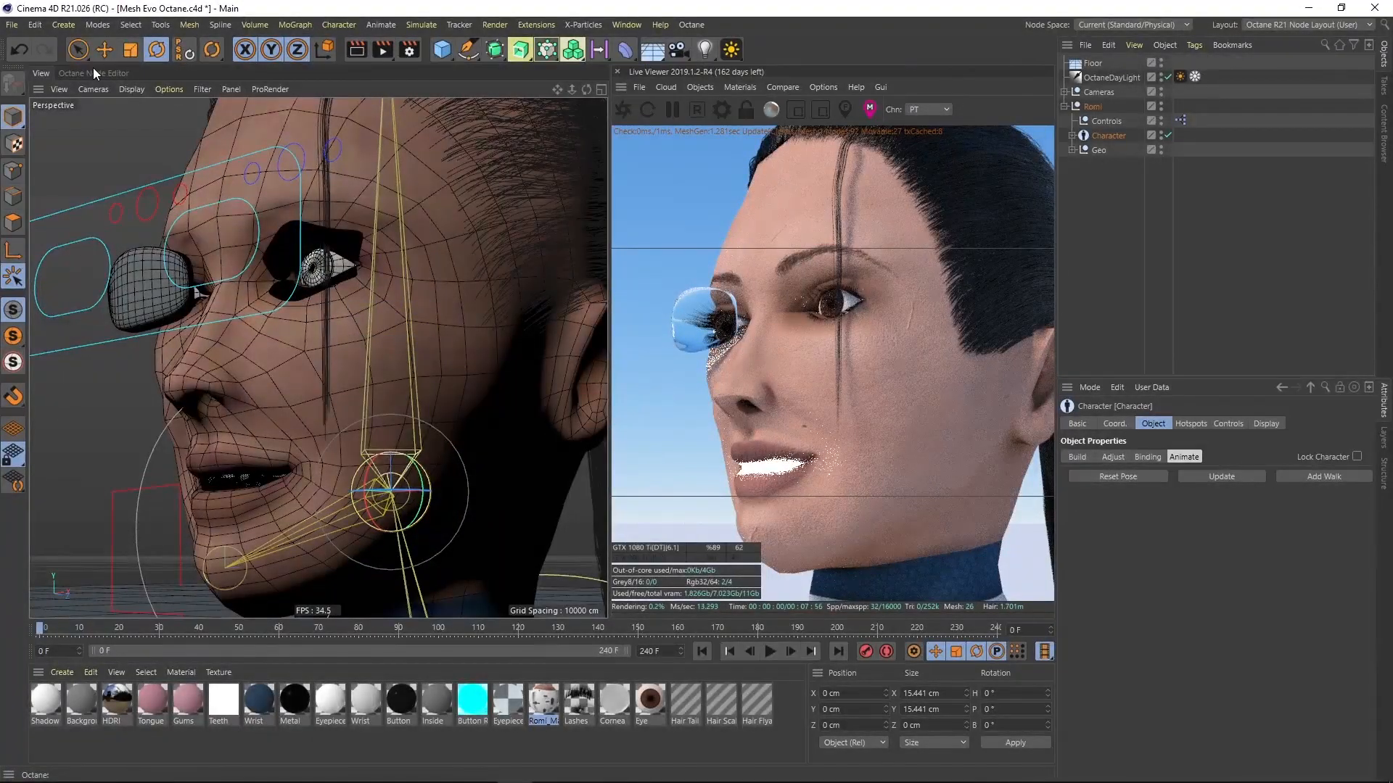
- Set the Displacement node's subdivision level to 3 and view the nose and mouth up close in the live render
{"action": "left_click", "coordinate": [93, 72]}
{"action": "middle_click_drag", "start_coordinate": [276, 467], "coordinate": [162, 451]}
{"action": "left_click_drag", "start_coordinate": [264, 376], "coordinate": [236, 357]}
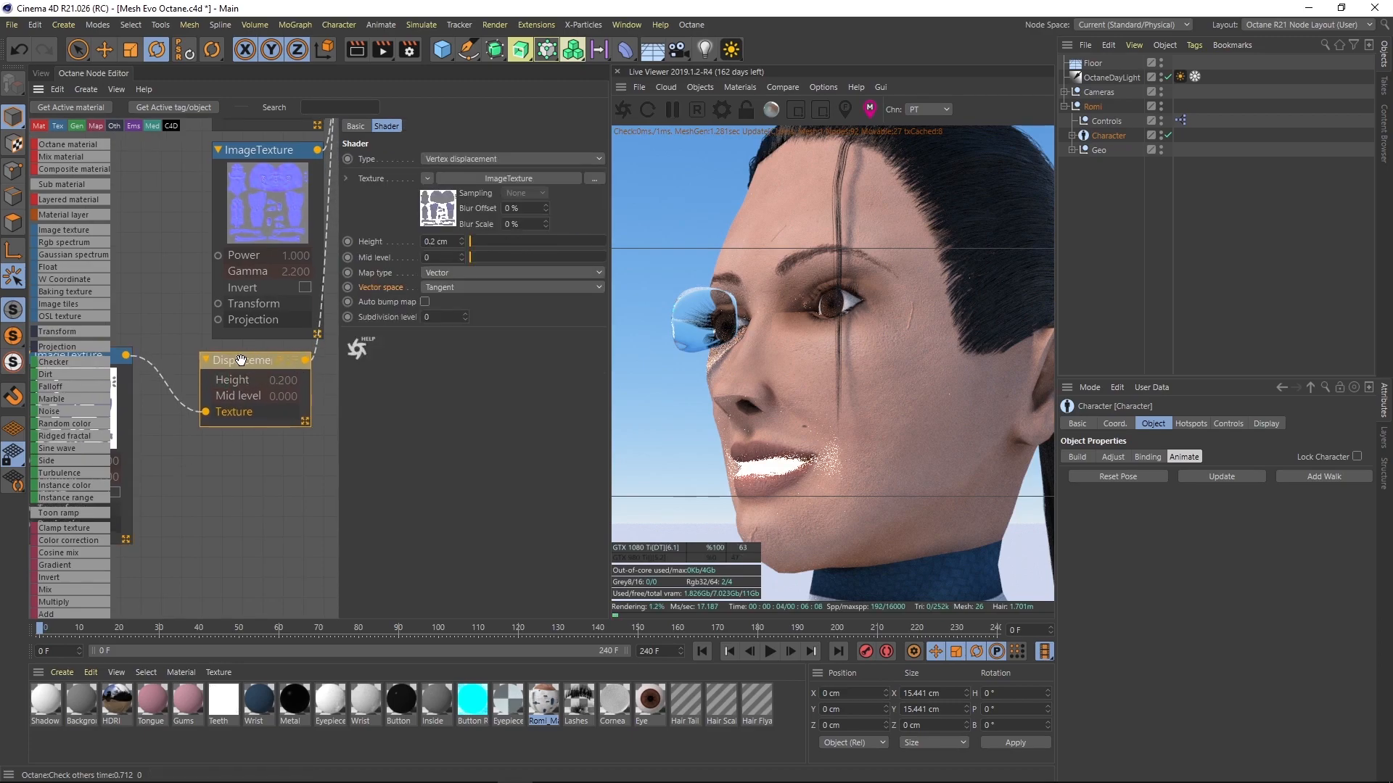
{"action": "left_click", "coordinate": [378, 317]}
{"action": "double_click", "coordinate": [438, 318]}
{"action": "type", "text": "2"}
{"action": "key", "text": "Return"}
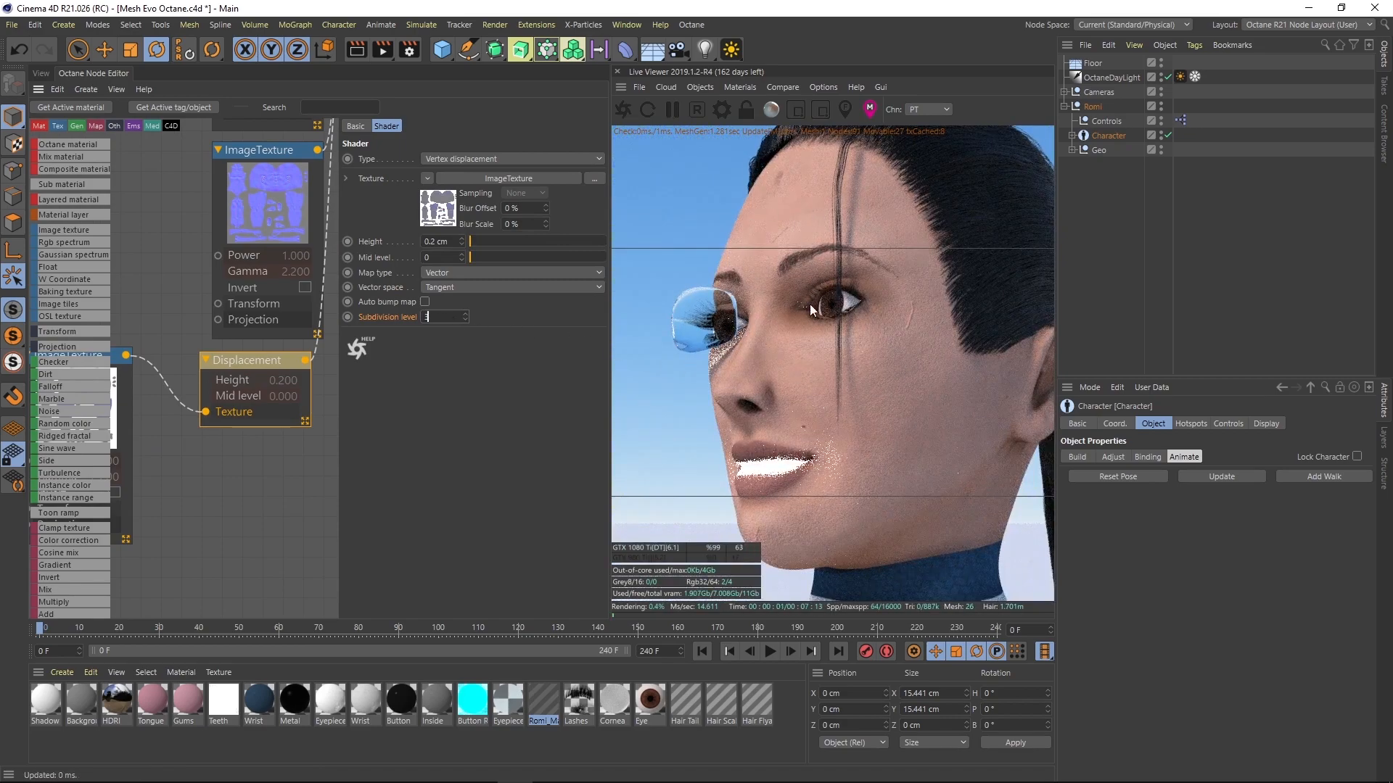
{"action": "mouse_move", "coordinate": [784, 390]}
{"action": "left_mouse_down"}
{"action": "mouse_move", "coordinate": [904, 381]}
{"action": "mouse_move", "coordinate": [791, 377]}
{"action": "left_mouse_up"}
{"action": "right_click_drag", "start_coordinate": [790, 377], "coordinate": [934, 331]}
{"action": "middle_click_drag", "start_coordinate": [688, 439], "coordinate": [847, 368]}
{"action": "left_click_drag", "start_coordinate": [847, 368], "coordinate": [808, 333]}
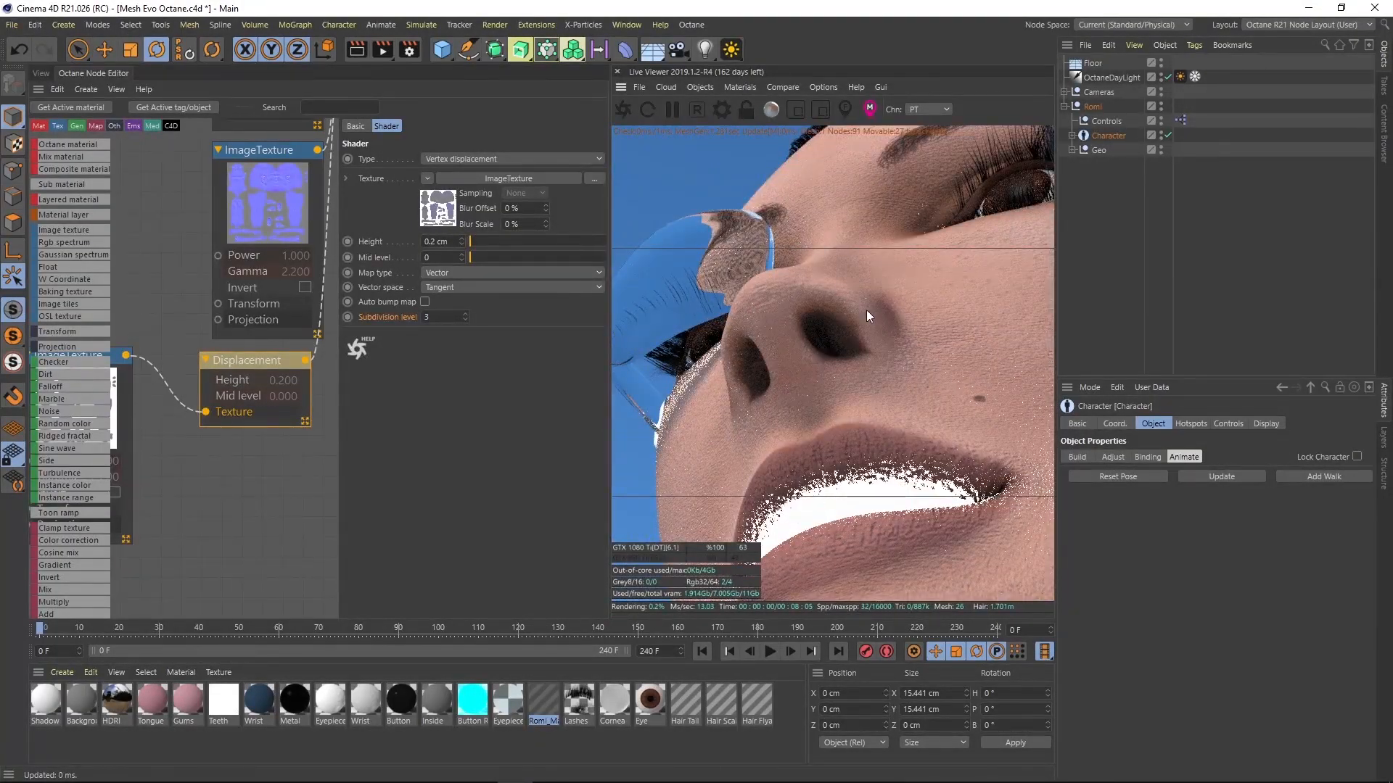
- Set the Displacement node's subdivision level to 0 and compare the nose in the live render with its mesh in the viewport
{"action": "double_click", "coordinate": [440, 318]}
{"action": "type", "text": "0"}
{"action": "key", "text": "Return"}
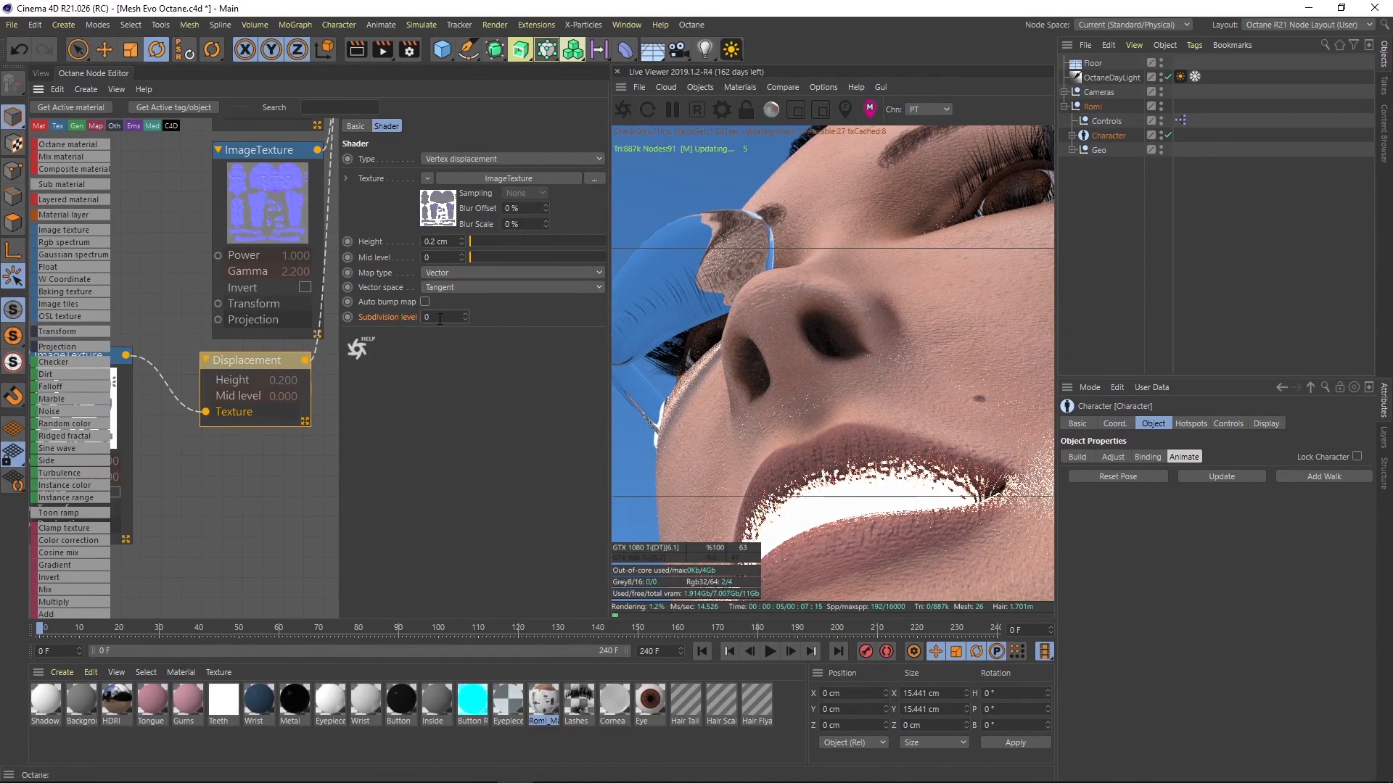
{"action": "scroll", "coordinate": [863, 316], "scroll_direction": "up", "scroll_amount": 10}
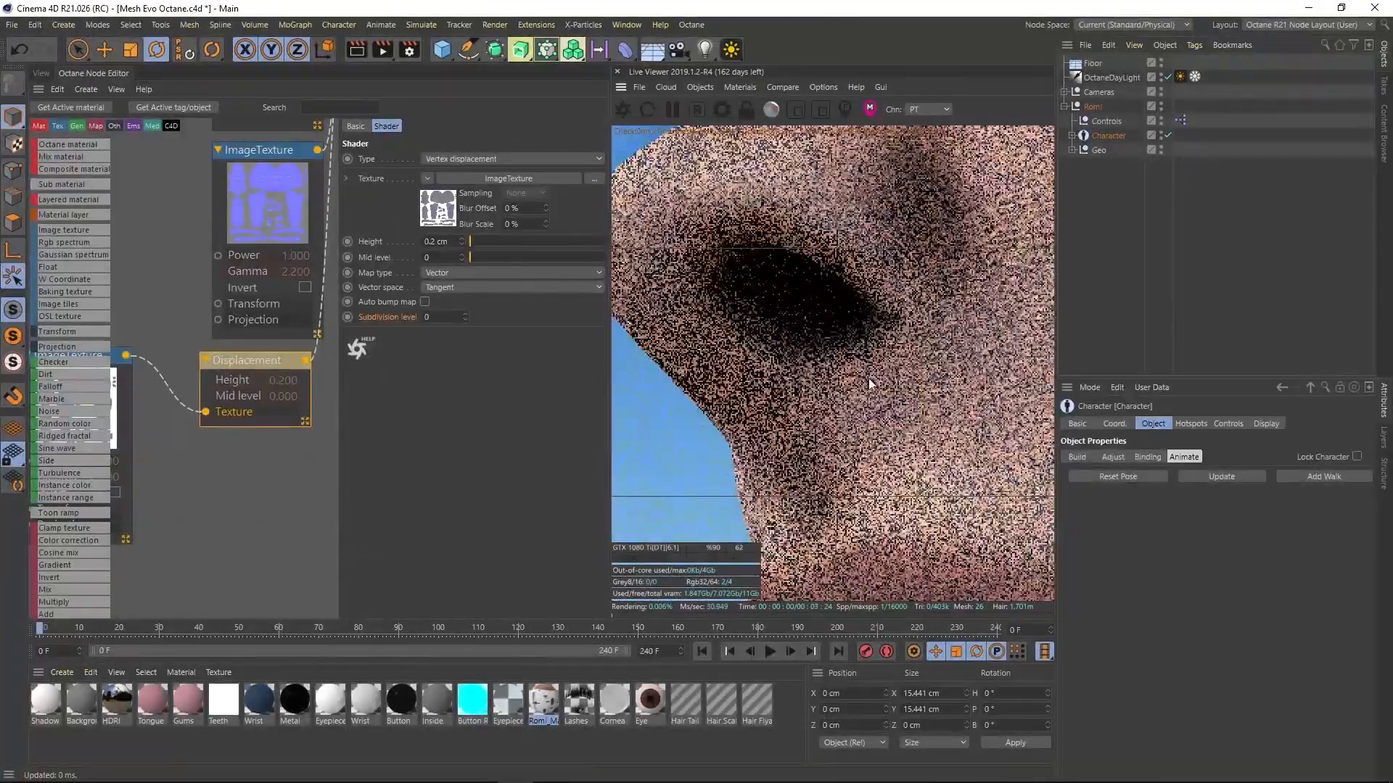
{"action": "scroll", "coordinate": [863, 406], "scroll_direction": "down", "scroll_amount": 4}
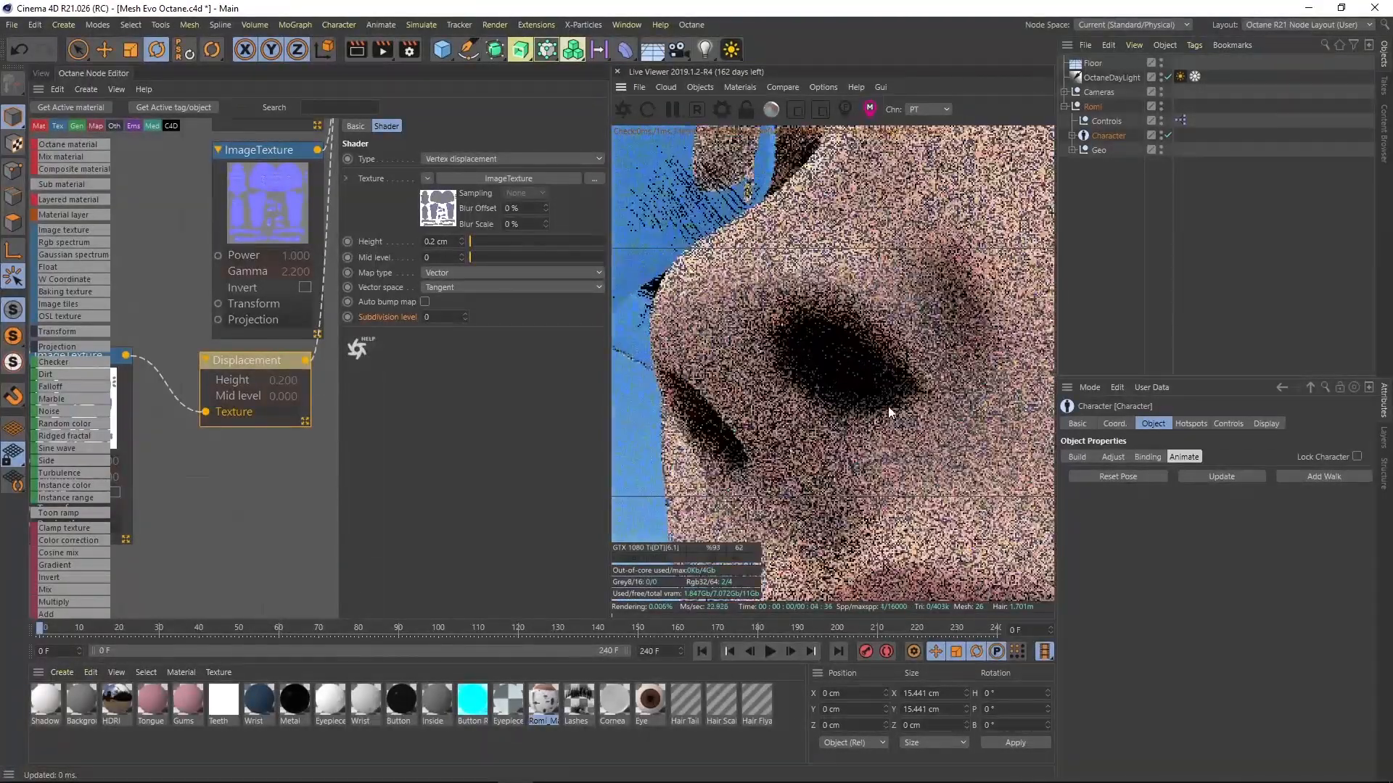
{"action": "left_click", "coordinate": [46, 77]}
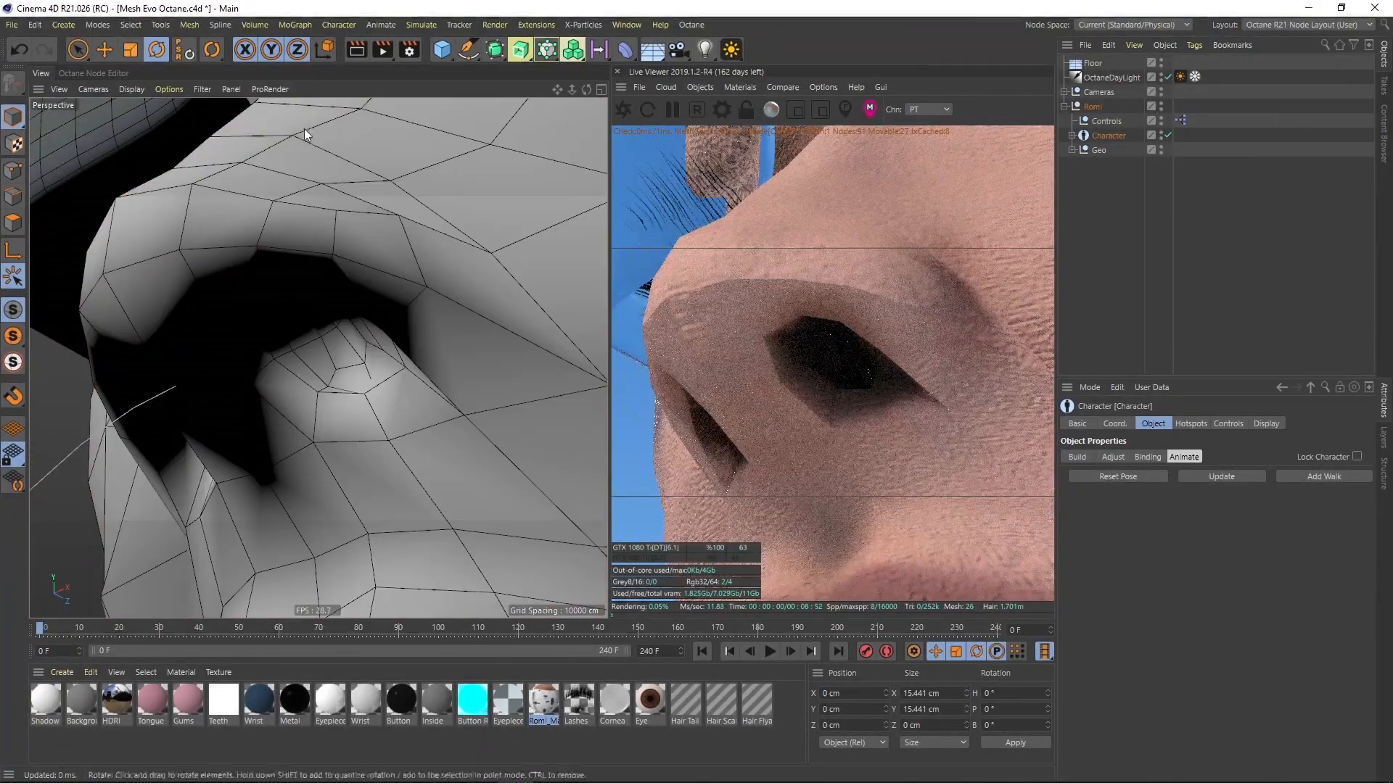
- Set the Displacement node's subdivision level to 3
{"action": "mouse_move", "coordinate": [370, 366]}
{"action": "left_mouse_down", "text": "alt"}
{"action": "mouse_move", "coordinate": [342, 351]}
{"action": "mouse_move", "coordinate": [351, 342]}
{"action": "left_mouse_up", "text": "alt"}
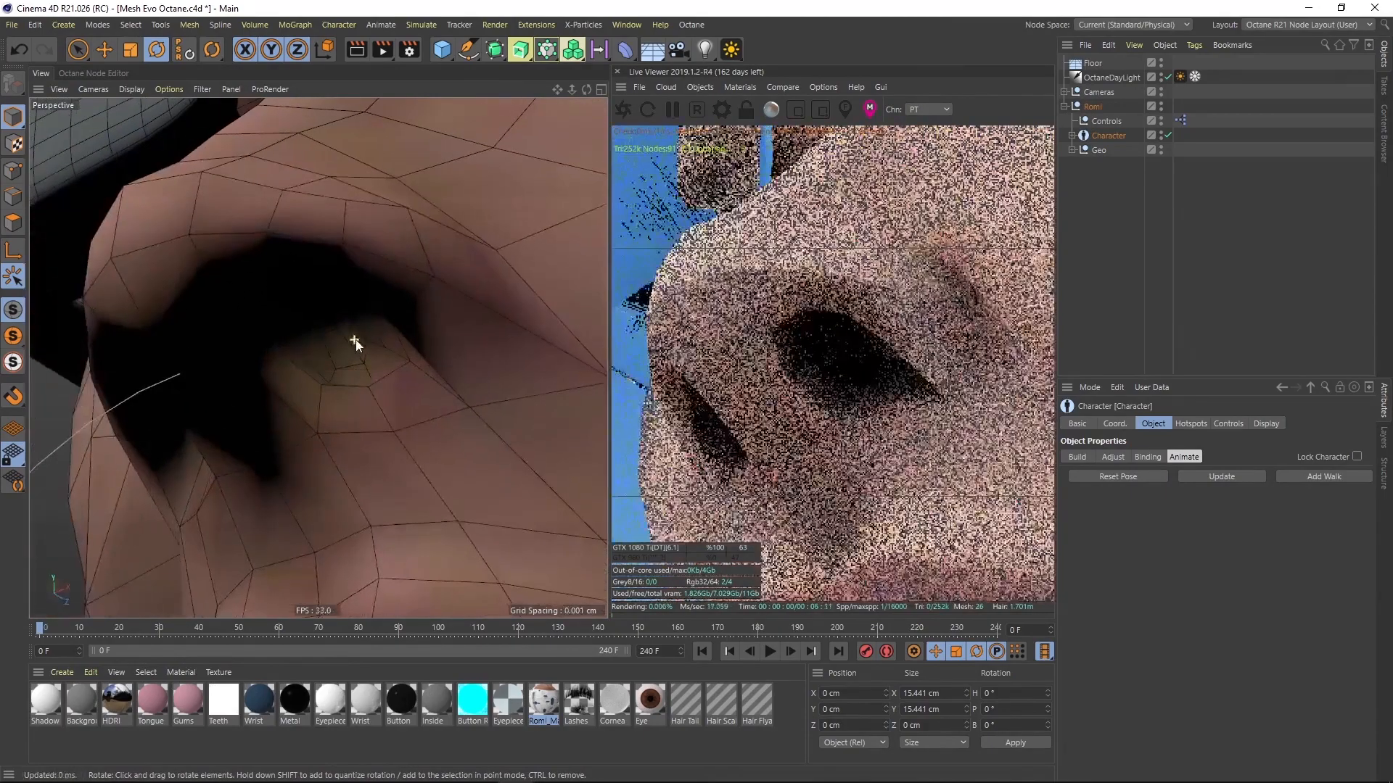
{"action": "middle_click_drag", "start_coordinate": [402, 306], "coordinate": [402, 348], "text": "alt"}
{"action": "mouse_move", "coordinate": [355, 305]}
{"action": "left_mouse_down", "text": "alt"}
{"action": "mouse_move", "coordinate": [399, 327]}
{"action": "mouse_move", "coordinate": [377, 312]}
{"action": "left_mouse_up", "text": "alt"}
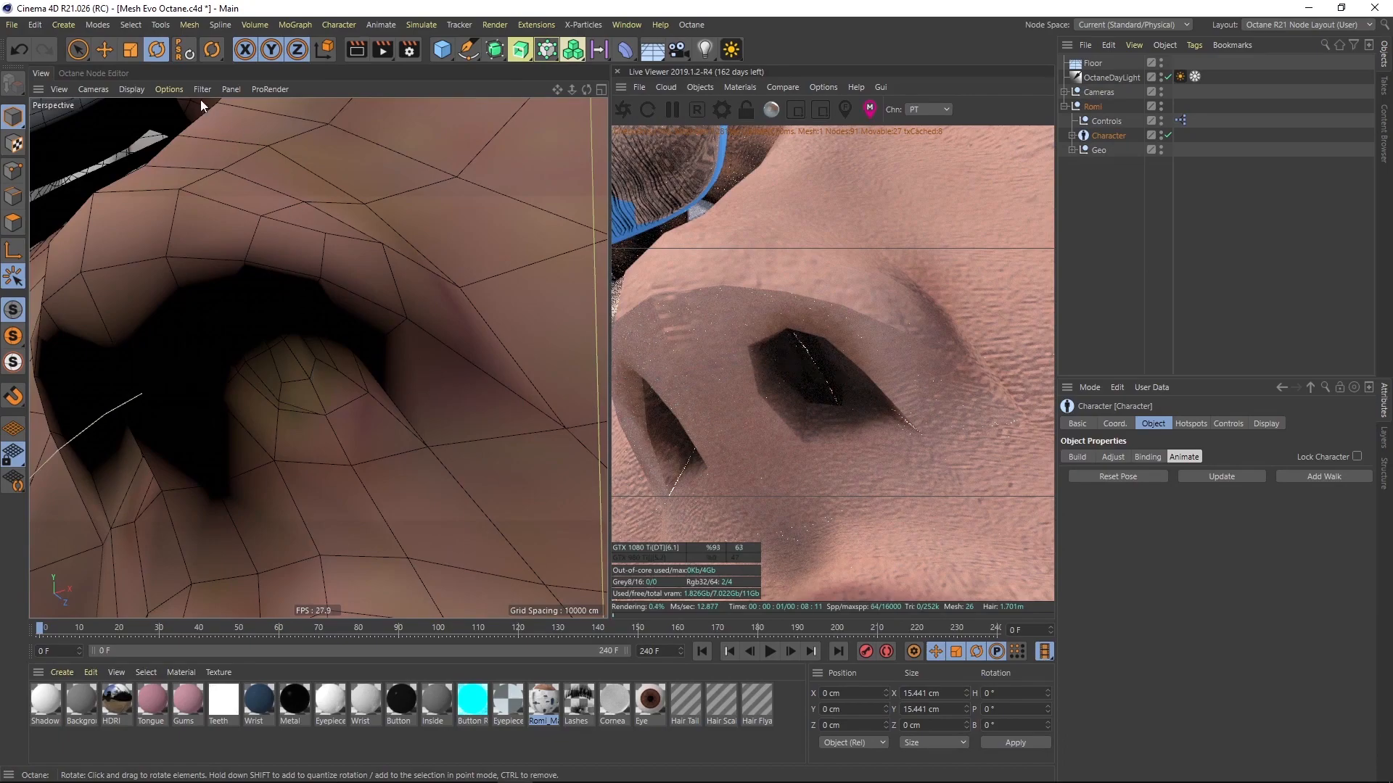
{"action": "left_click", "coordinate": [93, 73]}
{"action": "left_click", "coordinate": [449, 317]}
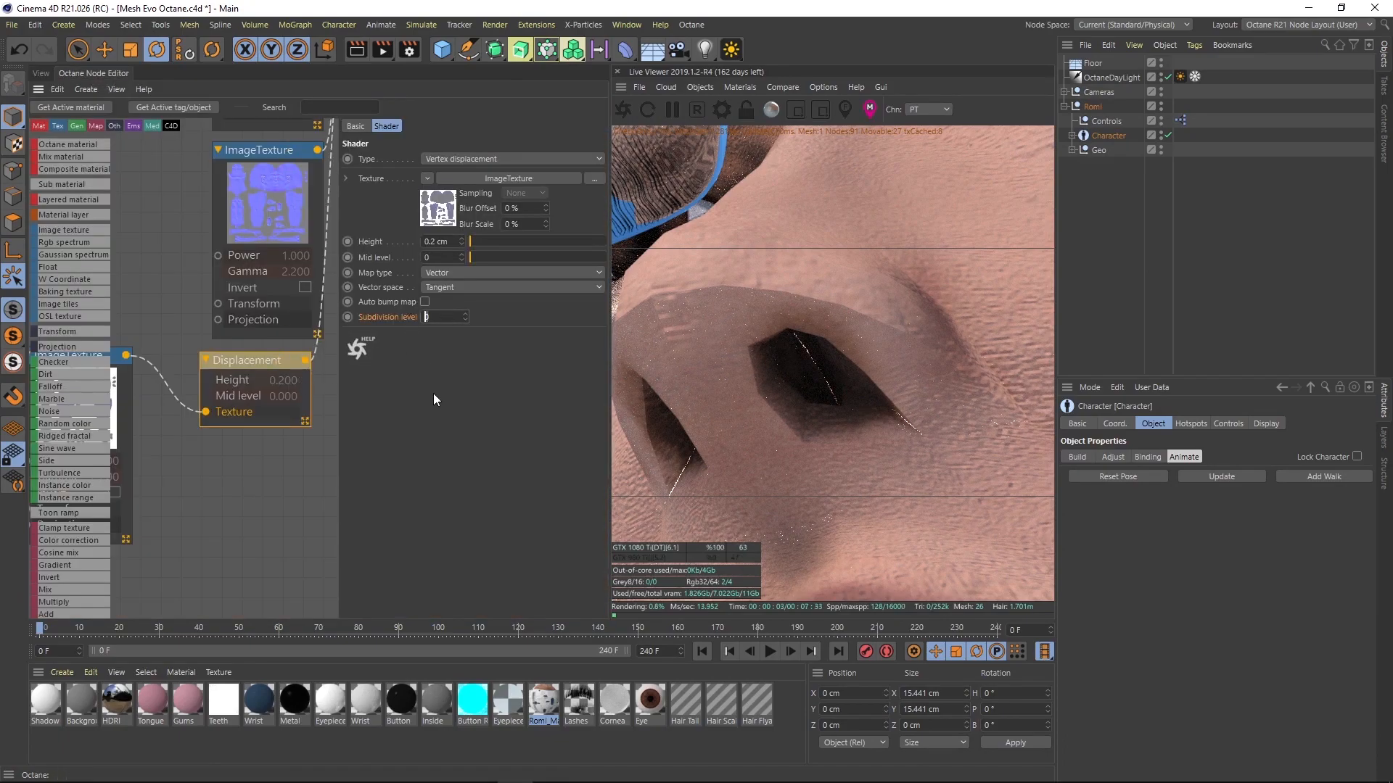
{"action": "key", "text": "Return"}
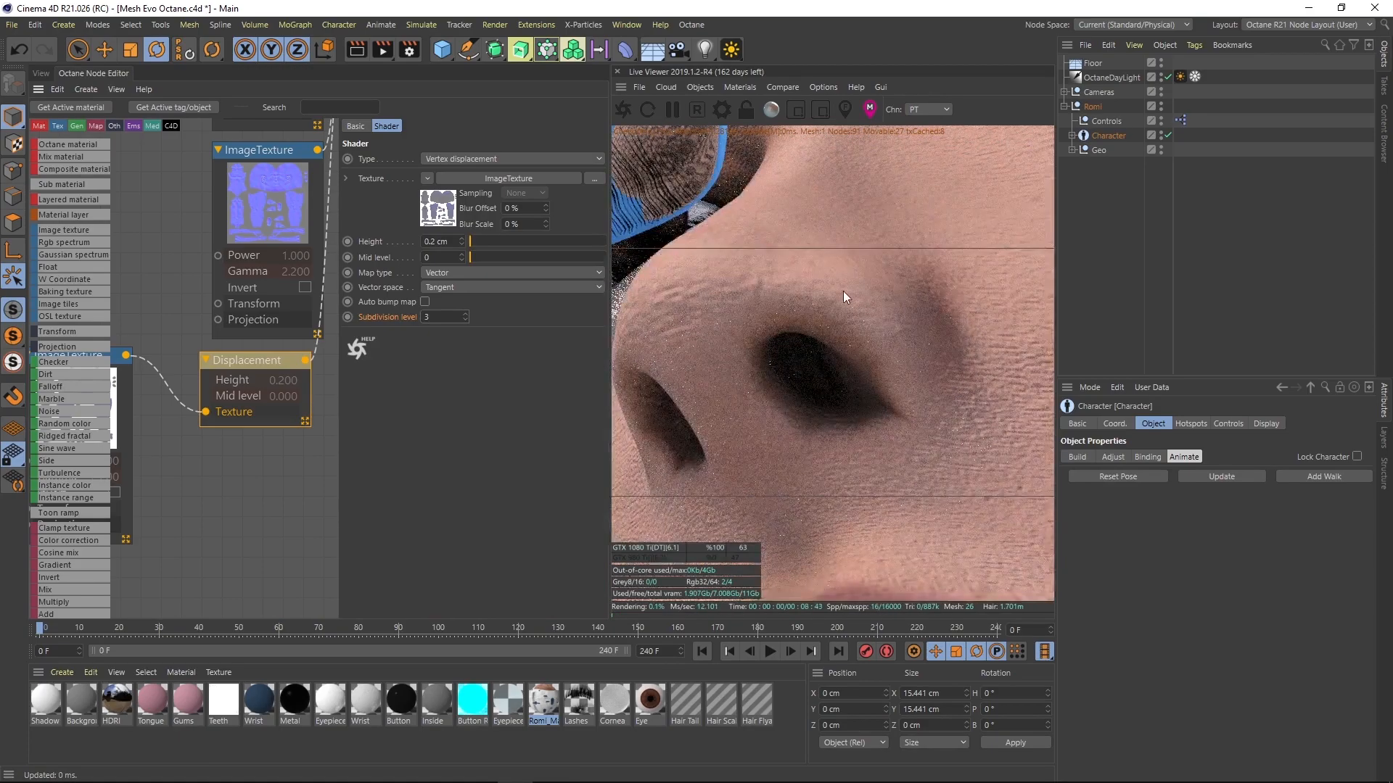
- Examine the nose and lips in the live render from several angles and compare them with the mesh in the viewport
{"action": "left_click_drag", "start_coordinate": [889, 332], "coordinate": [952, 429]}
{"action": "right_click_drag", "start_coordinate": [952, 429], "coordinate": [892, 537]}
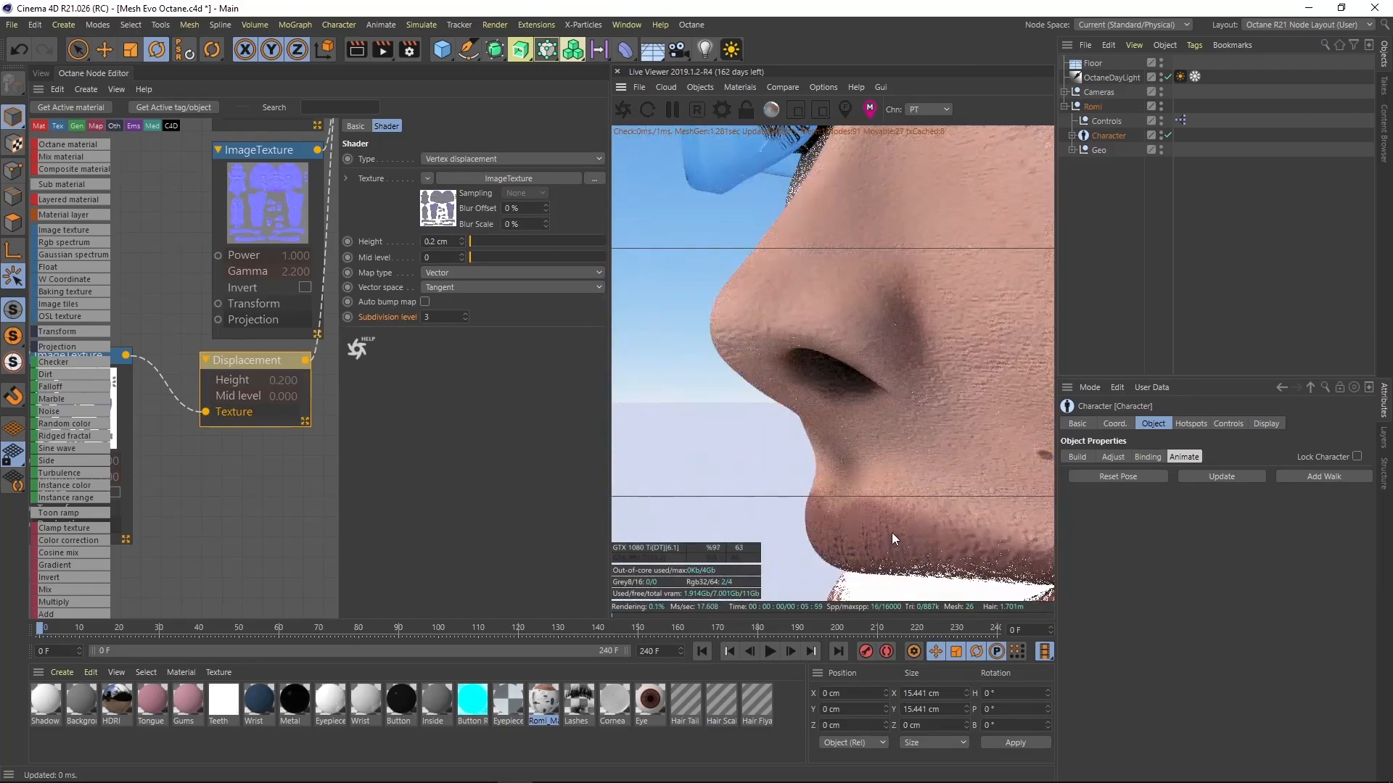
{"action": "middle_click_drag", "start_coordinate": [892, 537], "coordinate": [864, 415]}
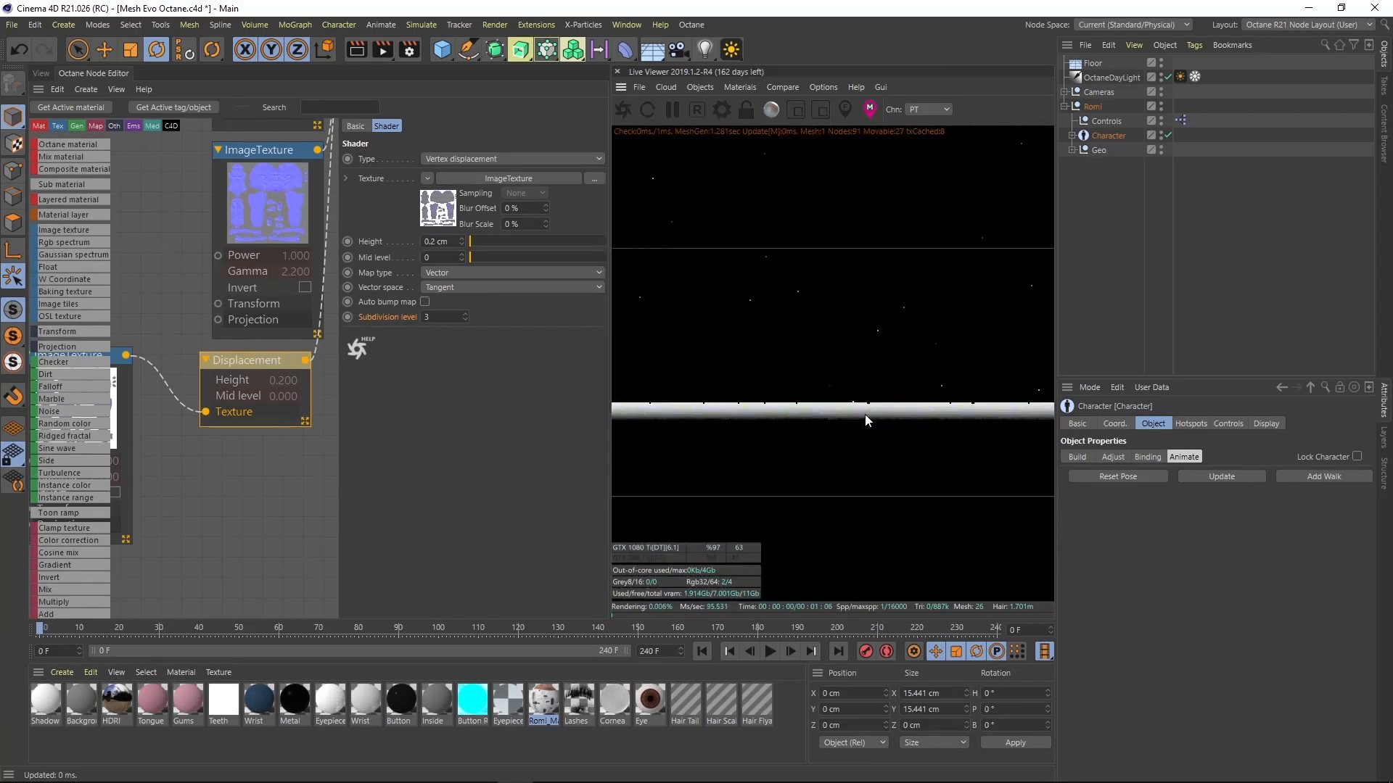
{"action": "left_click", "coordinate": [42, 69]}
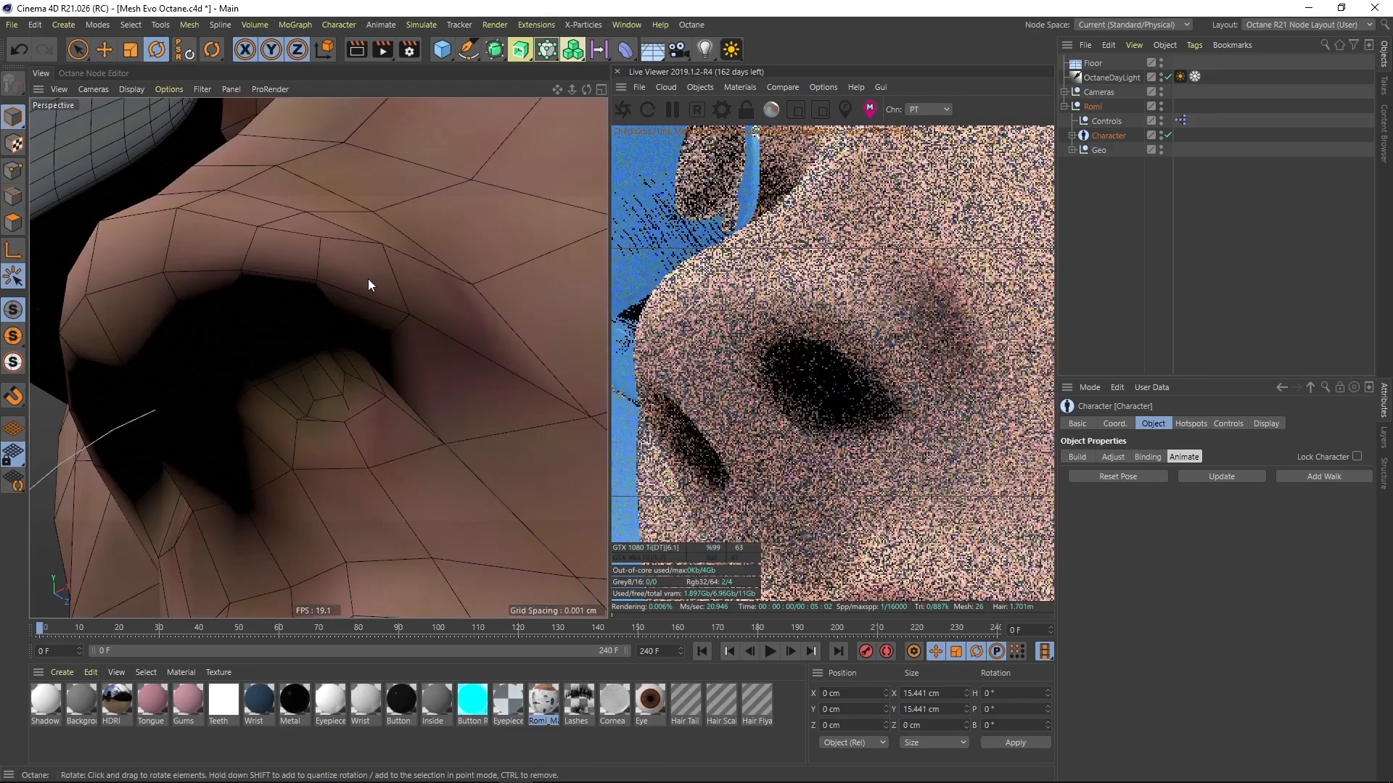
{"action": "mouse_move", "coordinate": [368, 278]}
{"action": "left_mouse_down", "text": "alt"}
{"action": "mouse_move", "coordinate": [317, 346]}
{"action": "mouse_move", "coordinate": [386, 293]}
{"action": "mouse_move", "coordinate": [336, 360]}
{"action": "mouse_move", "coordinate": [389, 277]}
{"action": "left_mouse_up", "text": "alt"}
{"action": "left_click_drag", "start_coordinate": [386, 372], "coordinate": [478, 414], "text": "alt"}
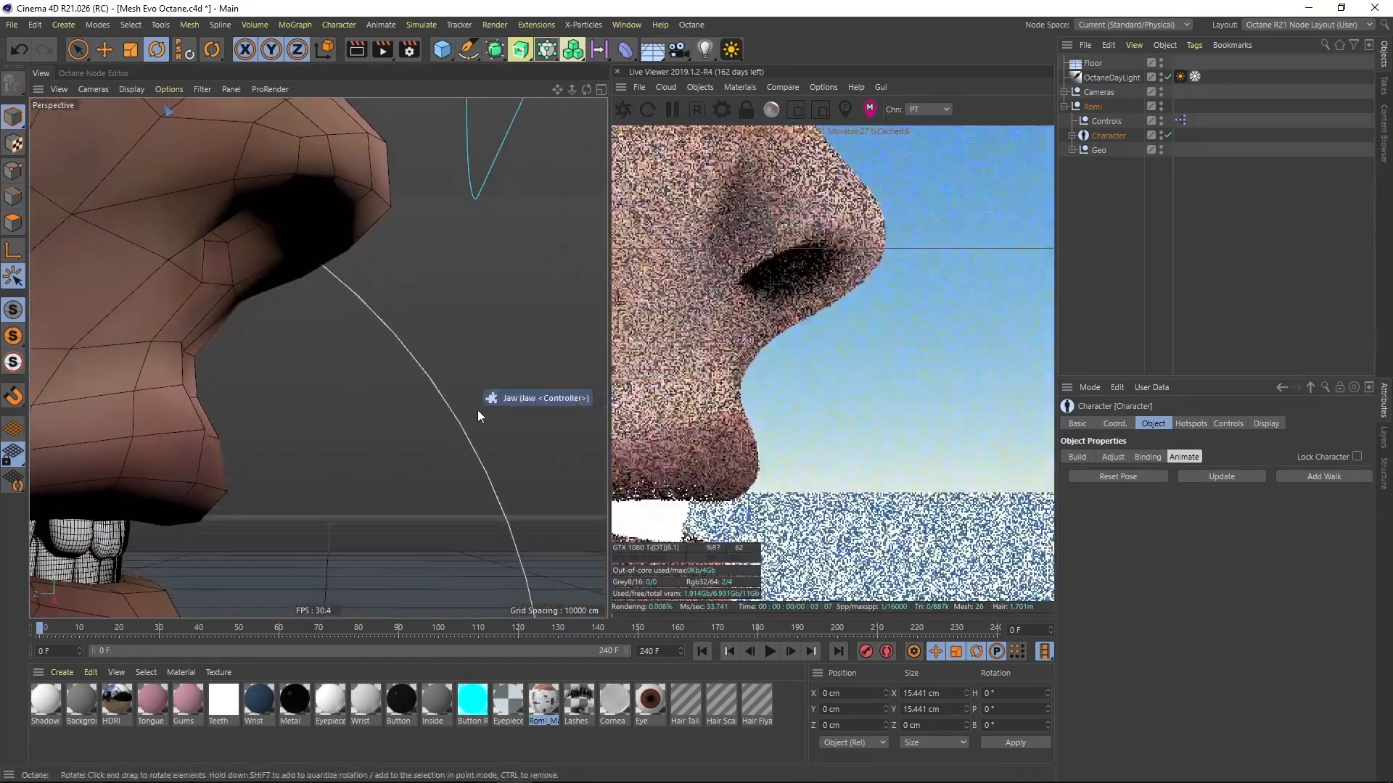
{"action": "left_click_drag", "start_coordinate": [165, 404], "coordinate": [55, 381], "text": "alt"}
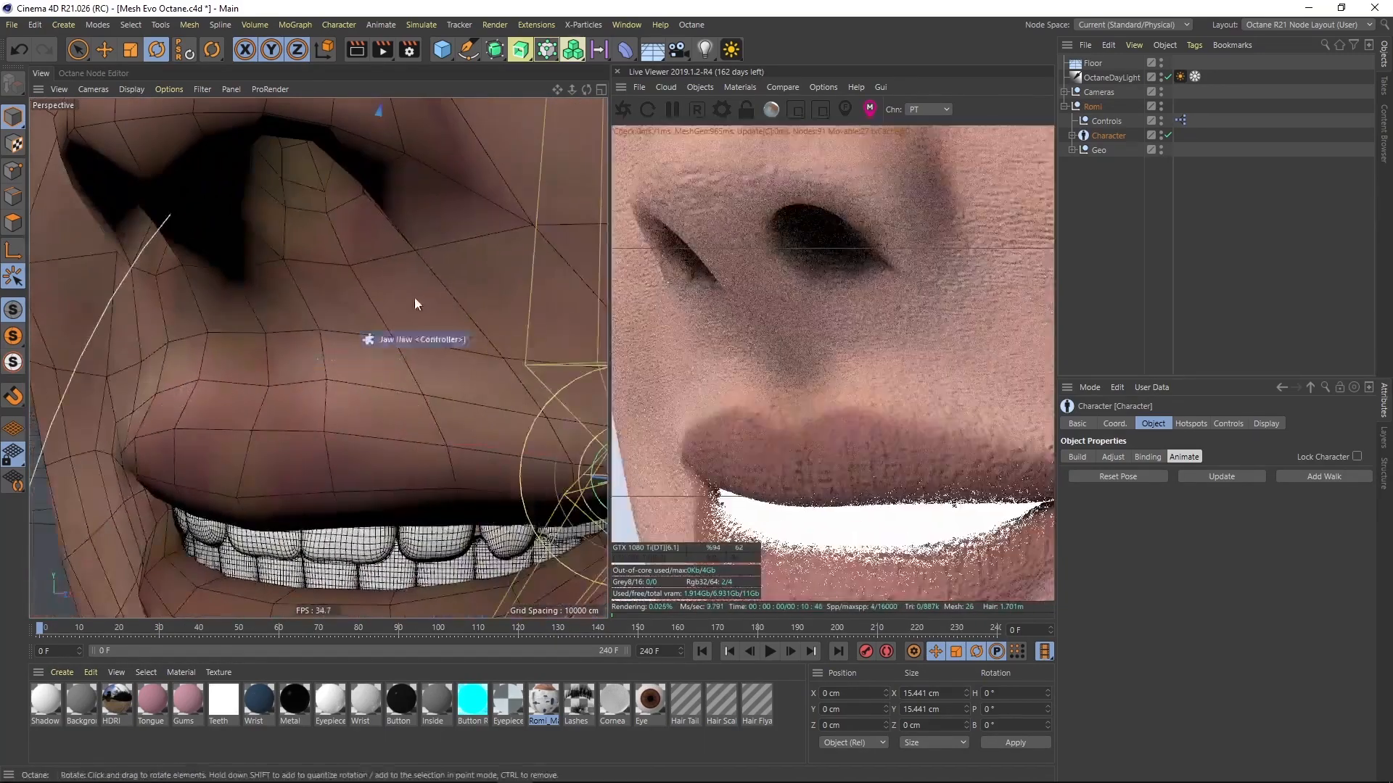
{"action": "left_click_drag", "start_coordinate": [373, 189], "coordinate": [219, 267], "text": "alt"}
- Set the Displacement node's height to 0.5 cm
{"action": "left_click", "coordinate": [93, 72]}
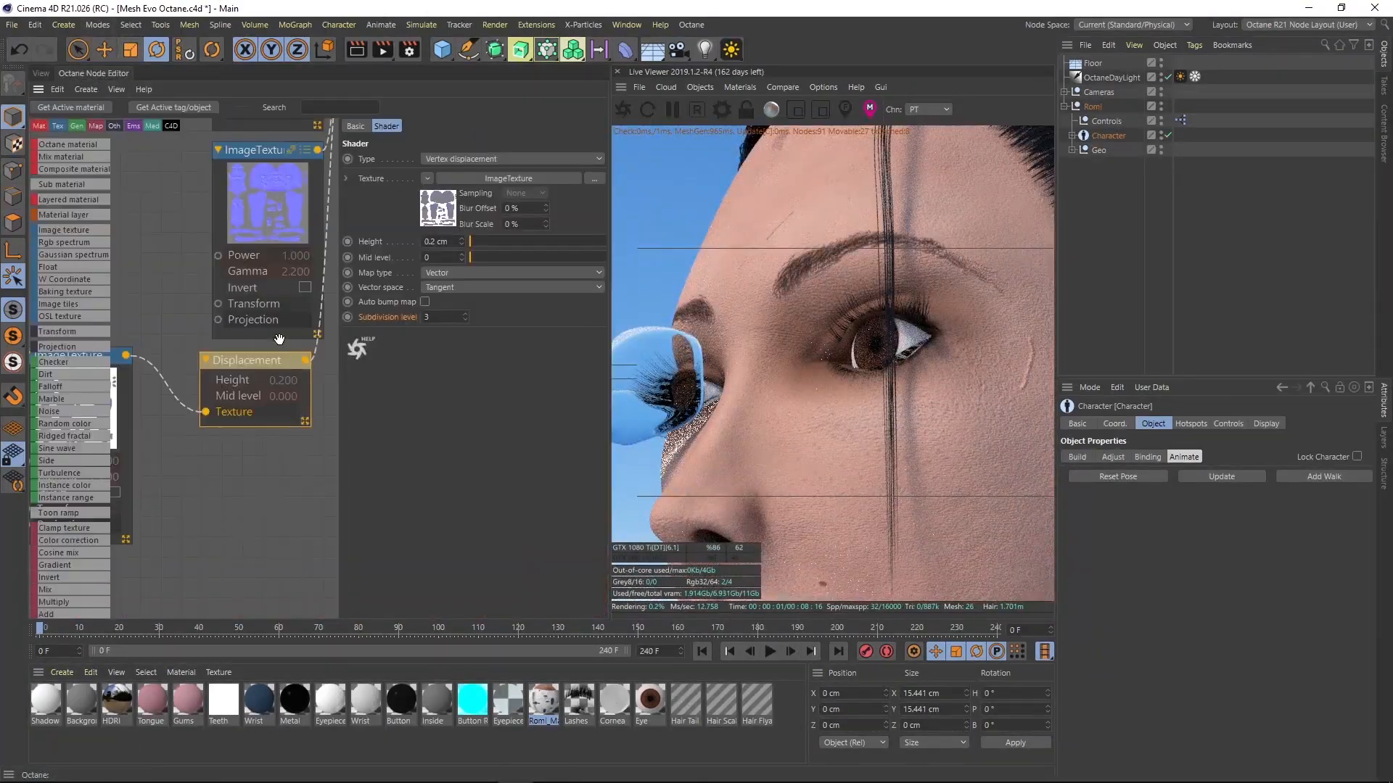
{"action": "mouse_move", "coordinate": [235, 364]}
{"action": "left_mouse_down"}
{"action": "mouse_move", "coordinate": [248, 370]}
{"action": "mouse_move", "coordinate": [232, 370]}
{"action": "left_mouse_up"}
{"action": "left_click_drag", "start_coordinate": [451, 241], "coordinate": [415, 285]}
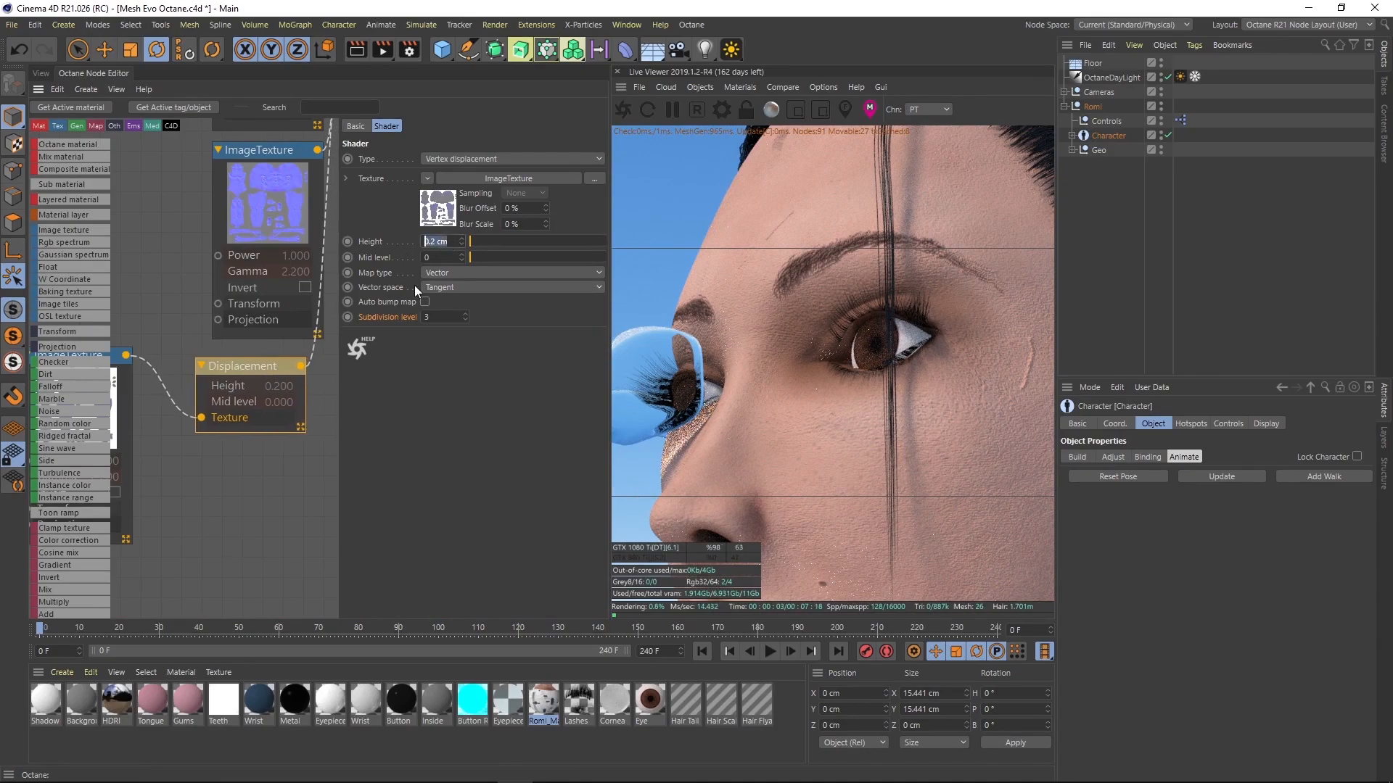
{"action": "type", "text": "0.5"}
{"action": "key", "text": "Return"}
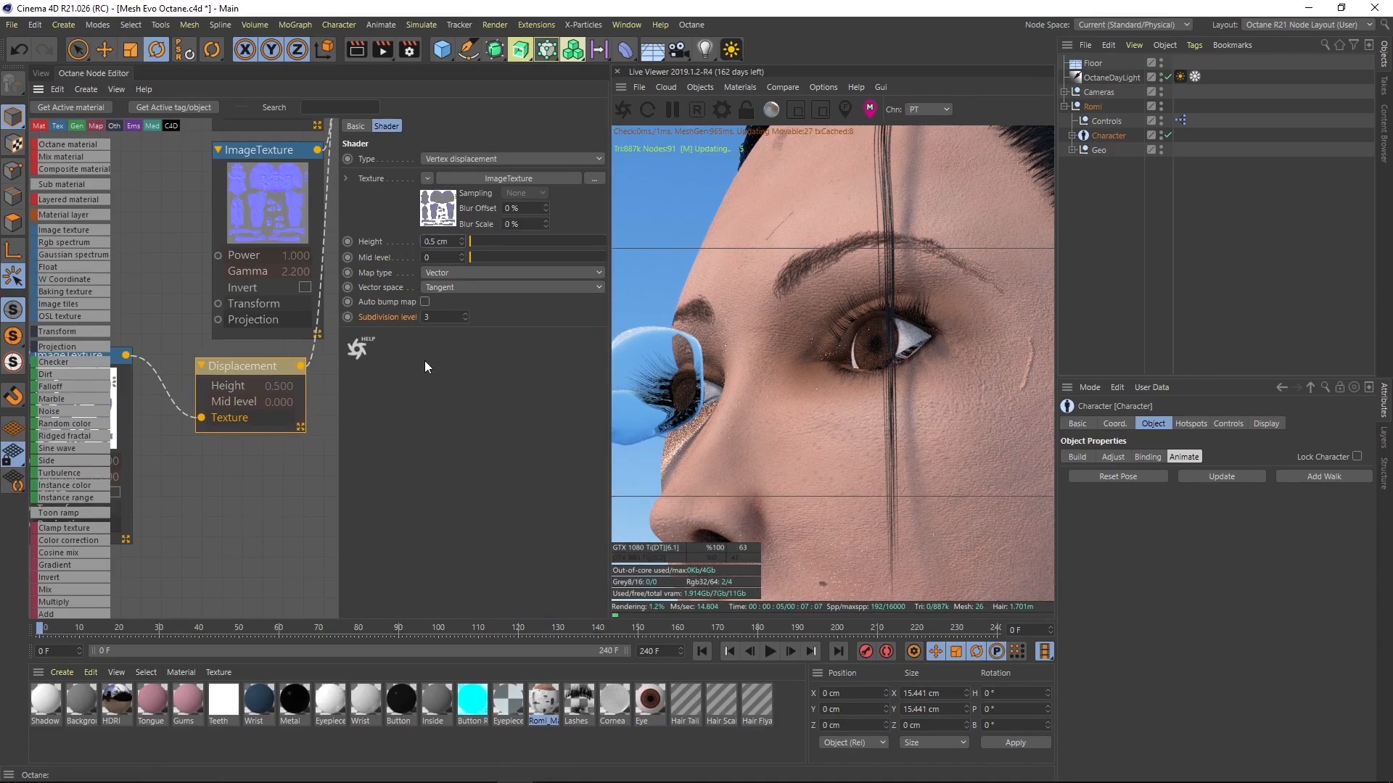
- Examine the displaced skin in the live render from the mouth up past the cheek and eye to the forehead
{"action": "middle_click_drag", "start_coordinate": [753, 467], "coordinate": [779, 355]}
{"action": "right_click_drag", "start_coordinate": [779, 355], "coordinate": [881, 316]}
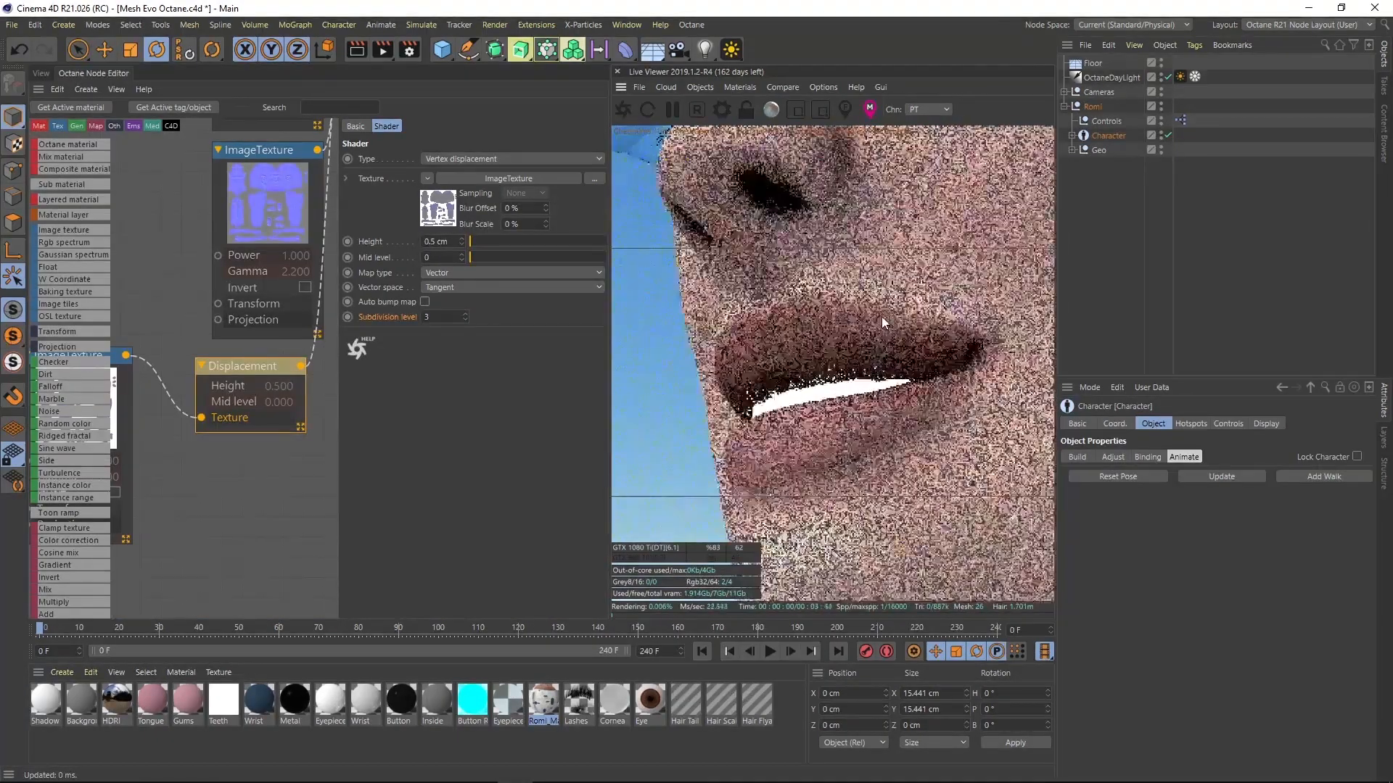
{"action": "left_click_drag", "start_coordinate": [882, 316], "coordinate": [805, 339]}
{"action": "left_click_drag", "start_coordinate": [848, 290], "coordinate": [887, 253]}
{"action": "middle_click_drag", "start_coordinate": [891, 211], "coordinate": [790, 470]}
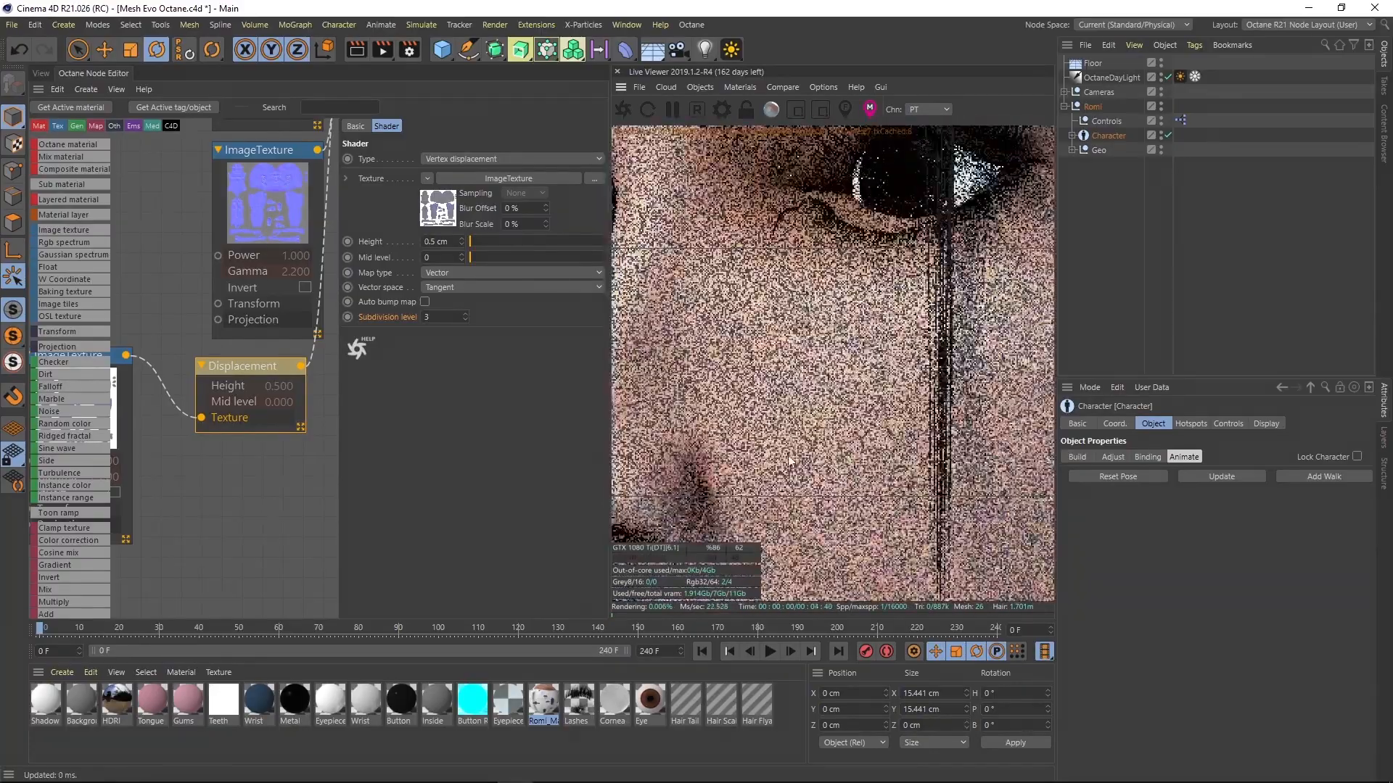
{"action": "right_click_drag", "start_coordinate": [879, 252], "coordinate": [787, 272]}
{"action": "middle_click_drag", "start_coordinate": [781, 166], "coordinate": [791, 354]}
{"action": "right_click_drag", "start_coordinate": [791, 354], "coordinate": [754, 348]}
{"action": "middle_click_drag", "start_coordinate": [815, 229], "coordinate": [799, 338]}
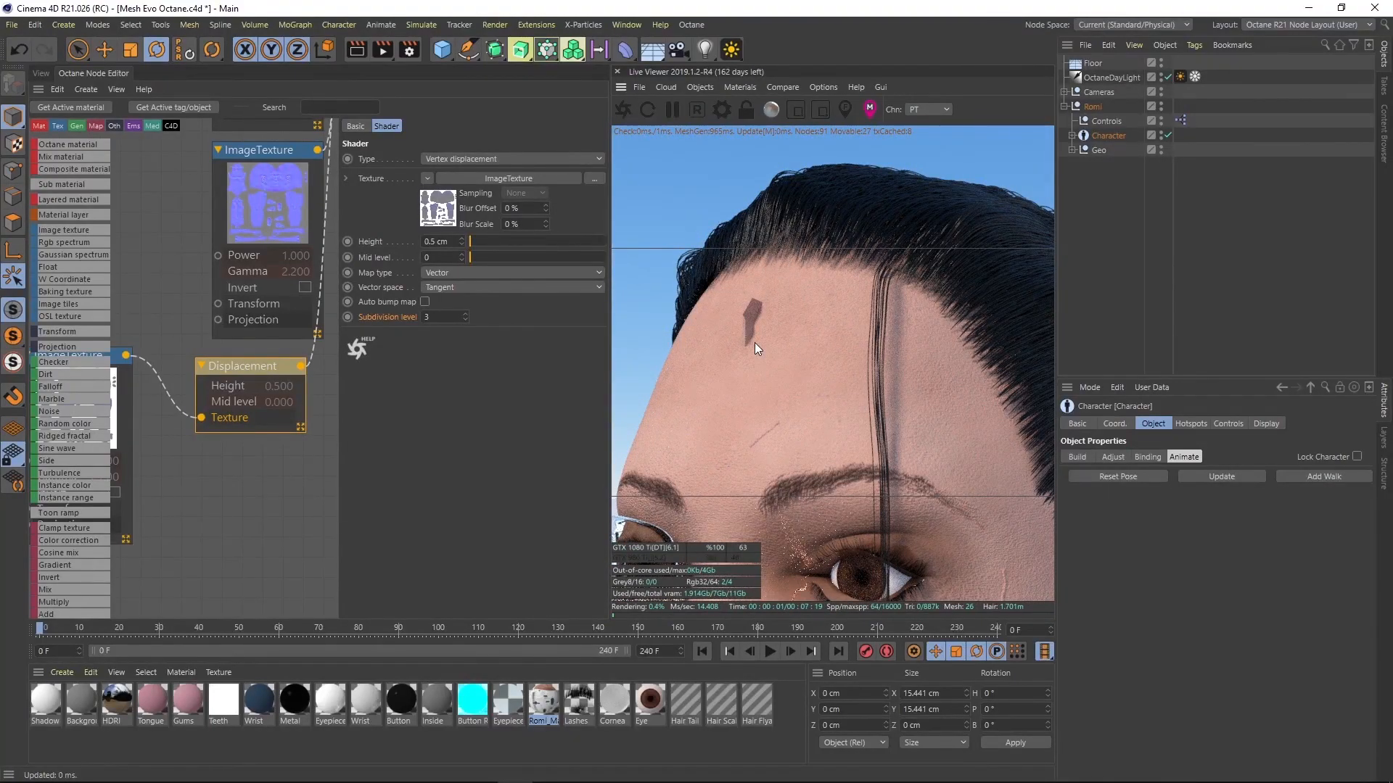
- Review the settings of the tangent displacement ImageTexture and the Displacement node it feeds
{"action": "middle_click_drag", "start_coordinate": [246, 470], "coordinate": [319, 468]}
{"action": "left_click_drag", "start_coordinate": [167, 392], "coordinate": [198, 391]}
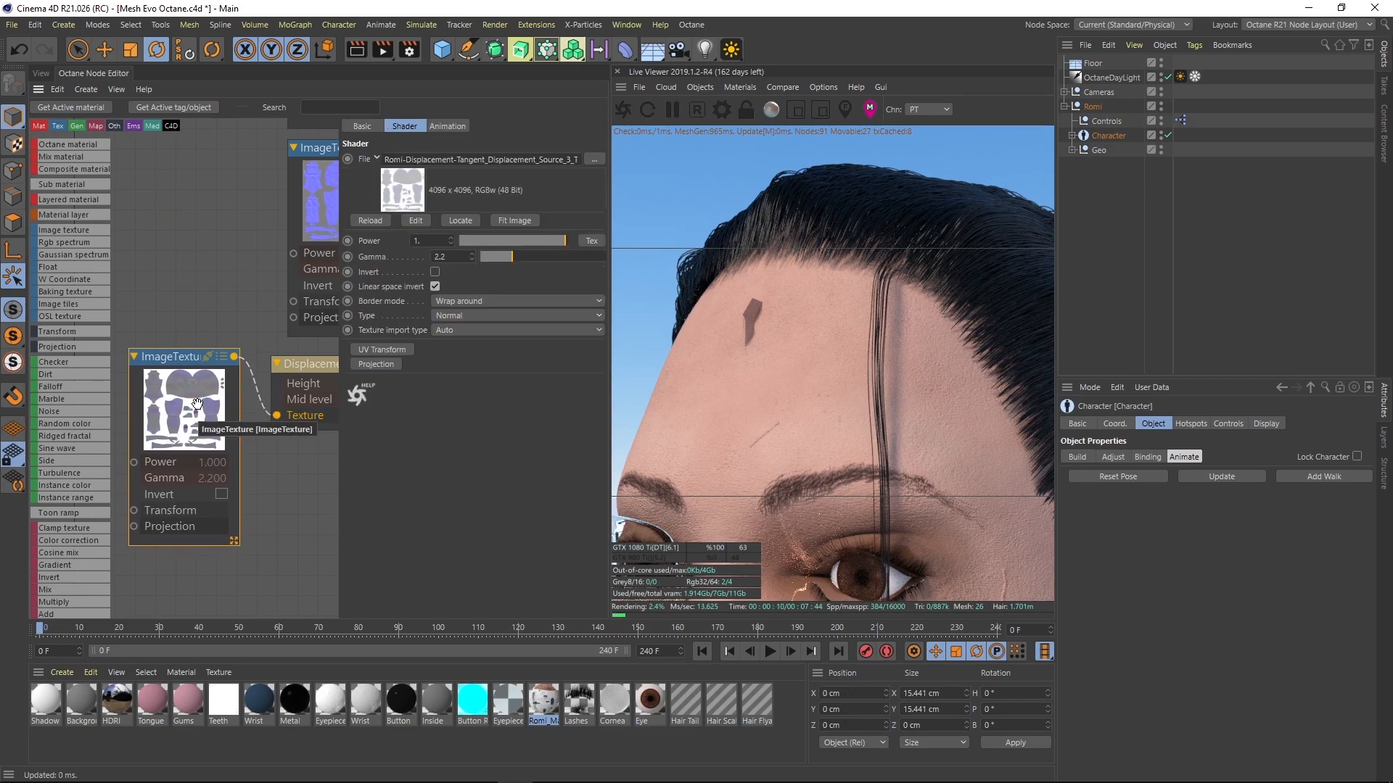
{"action": "middle_click_drag", "start_coordinate": [293, 407], "coordinate": [243, 419]}
{"action": "mouse_move", "coordinate": [260, 379]}
{"action": "left_mouse_down"}
{"action": "mouse_move", "coordinate": [286, 374]}
{"action": "mouse_move", "coordinate": [274, 368]}
{"action": "left_mouse_up"}
{"action": "middle_click_drag", "start_coordinate": [295, 403], "coordinate": [248, 422]}
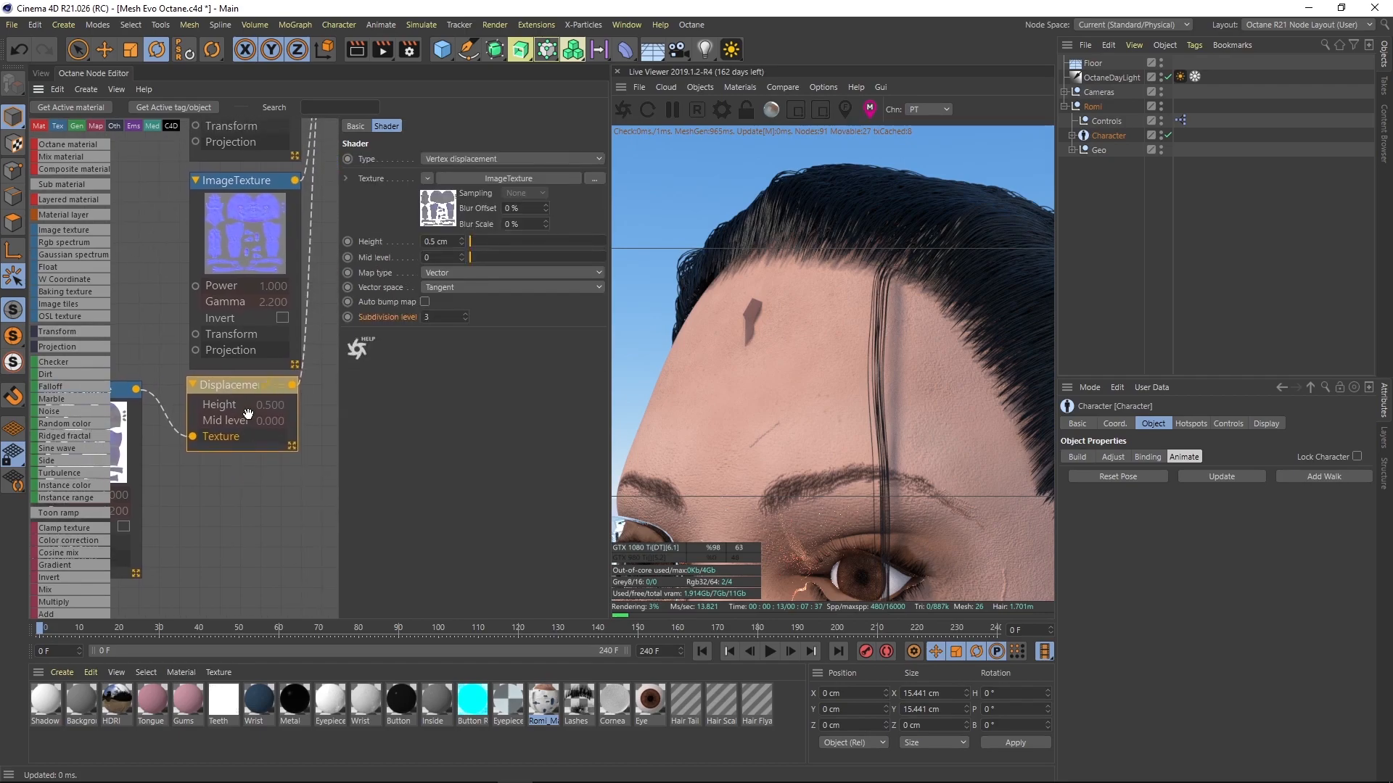
{"action": "left_click_drag", "start_coordinate": [228, 386], "coordinate": [239, 398]}
{"action": "middle_click_drag", "start_coordinate": [194, 508], "coordinate": [266, 474]}
{"action": "mouse_move", "coordinate": [169, 411]}
{"action": "left_mouse_down"}
{"action": "mouse_move", "coordinate": [187, 460]}
{"action": "mouse_move", "coordinate": [169, 407]}
{"action": "mouse_move", "coordinate": [182, 403]}
{"action": "left_mouse_up"}
{"action": "middle_click_drag", "start_coordinate": [290, 470], "coordinate": [221, 486]}
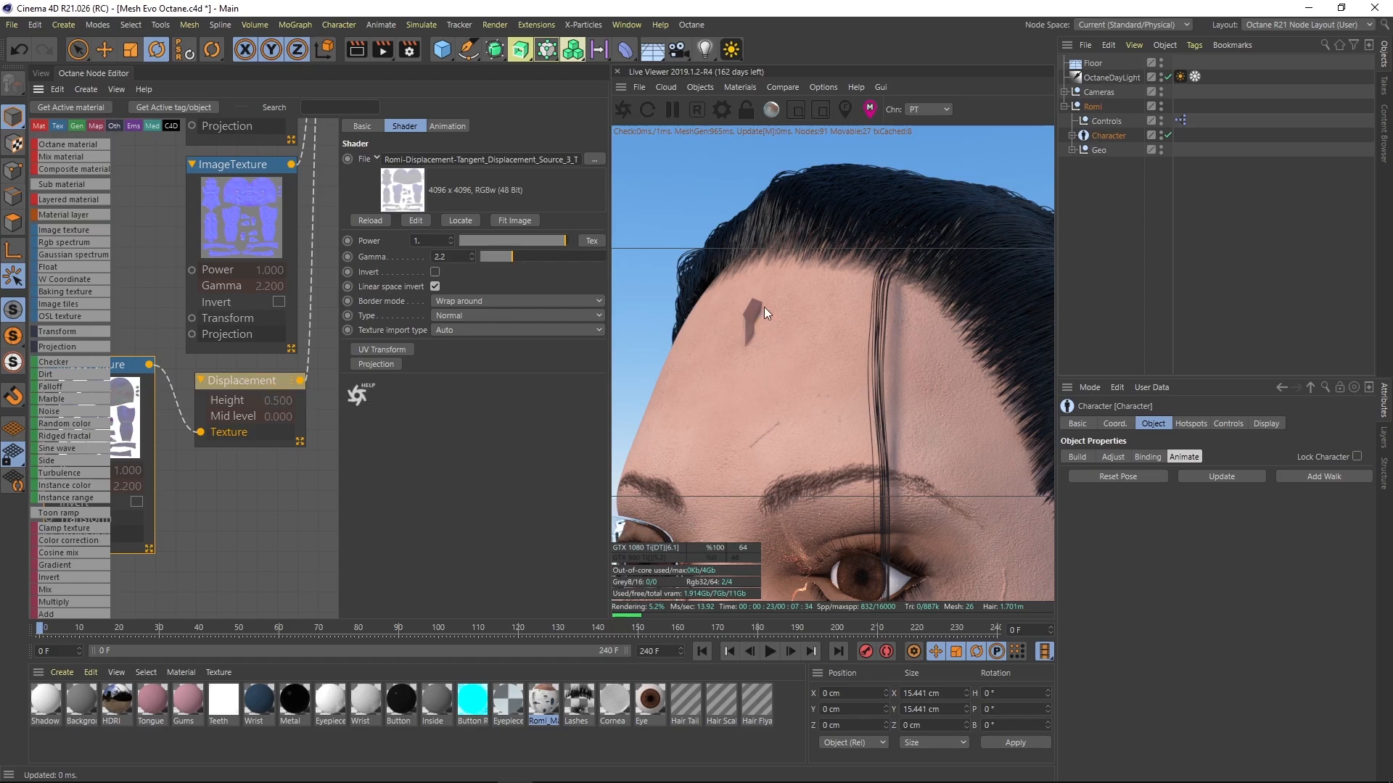
- Examine the scar-like mark on the forehead up close and from the front in the live render
{"action": "scroll", "coordinate": [763, 307], "scroll_direction": "up", "scroll_amount": 5}
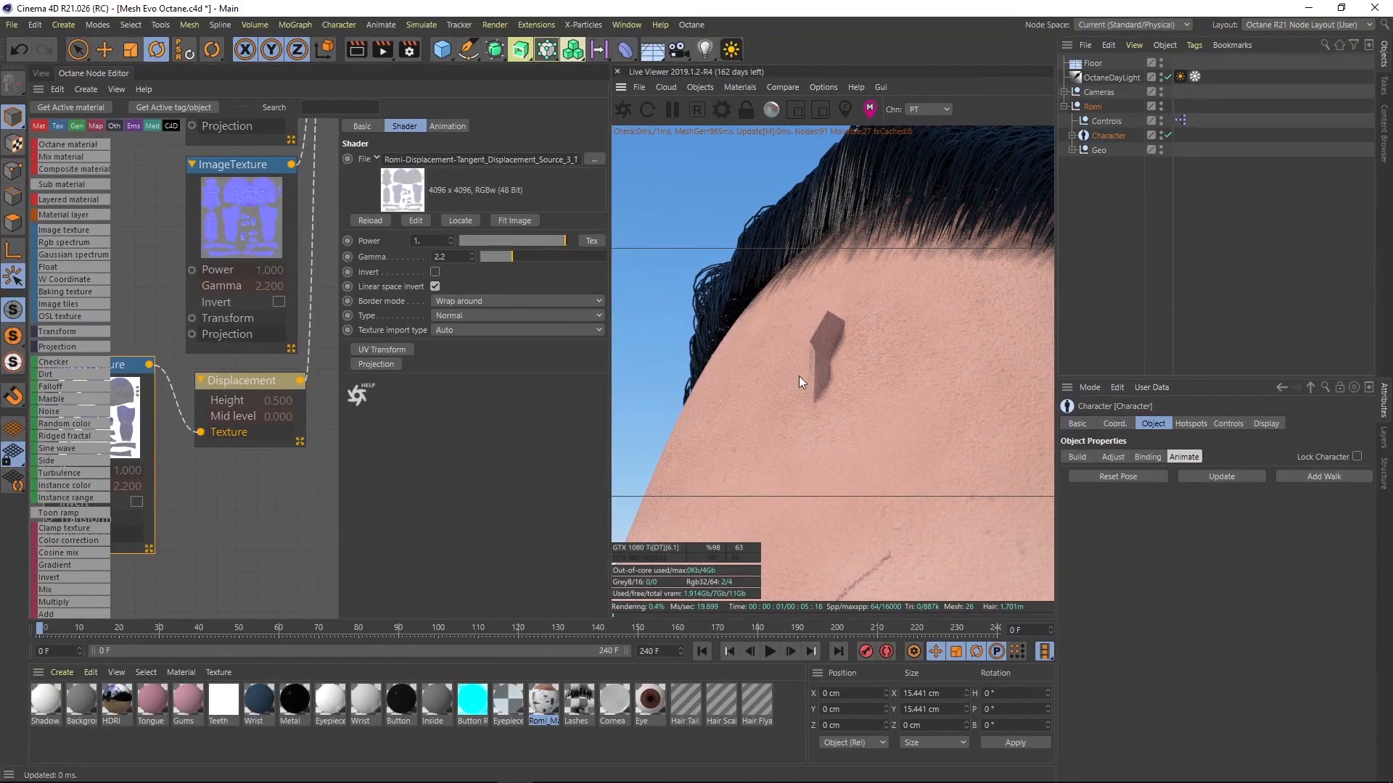
{"action": "left_click_drag", "start_coordinate": [829, 378], "coordinate": [881, 374]}
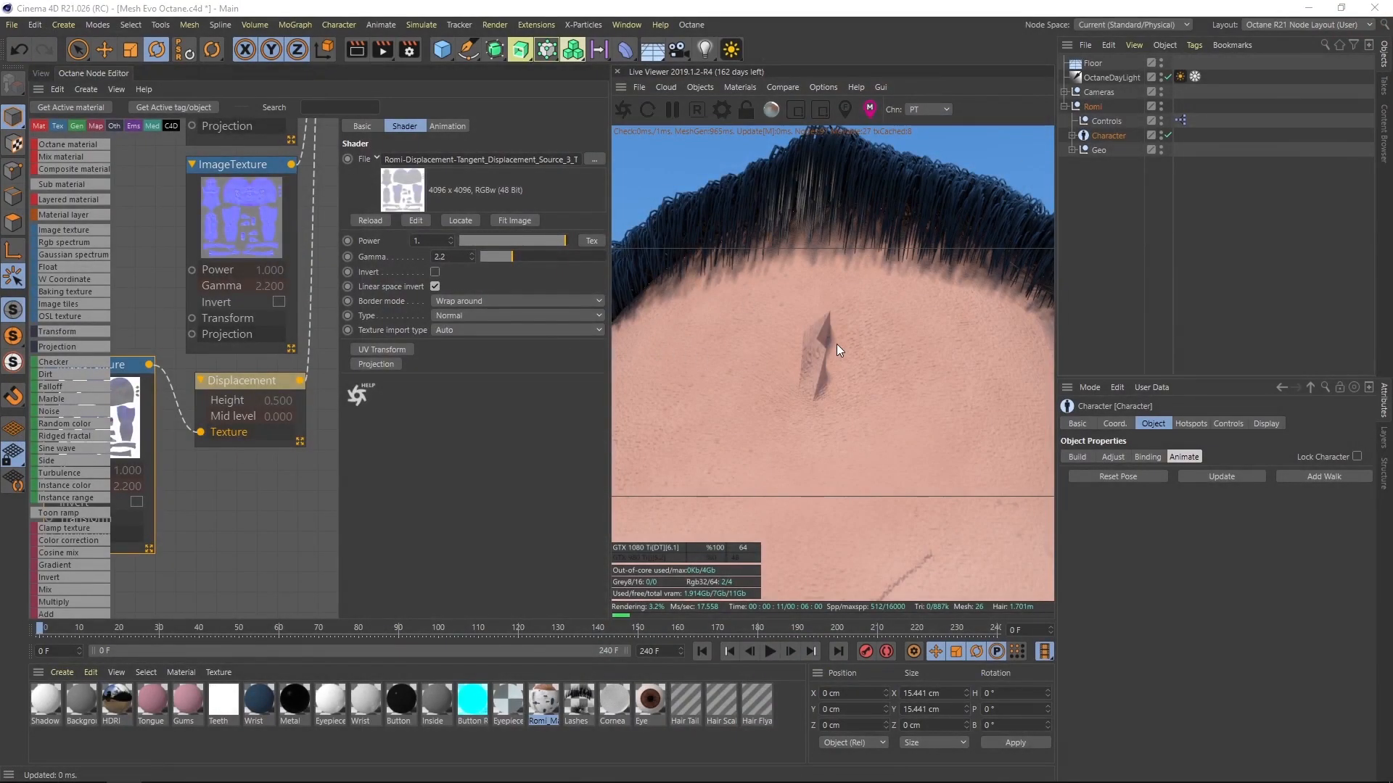
{"action": "mouse_move", "coordinate": [837, 344]}
{"action": "left_mouse_down"}
{"action": "mouse_move", "coordinate": [761, 352]}
{"action": "mouse_move", "coordinate": [825, 363]}
{"action": "left_mouse_up"}
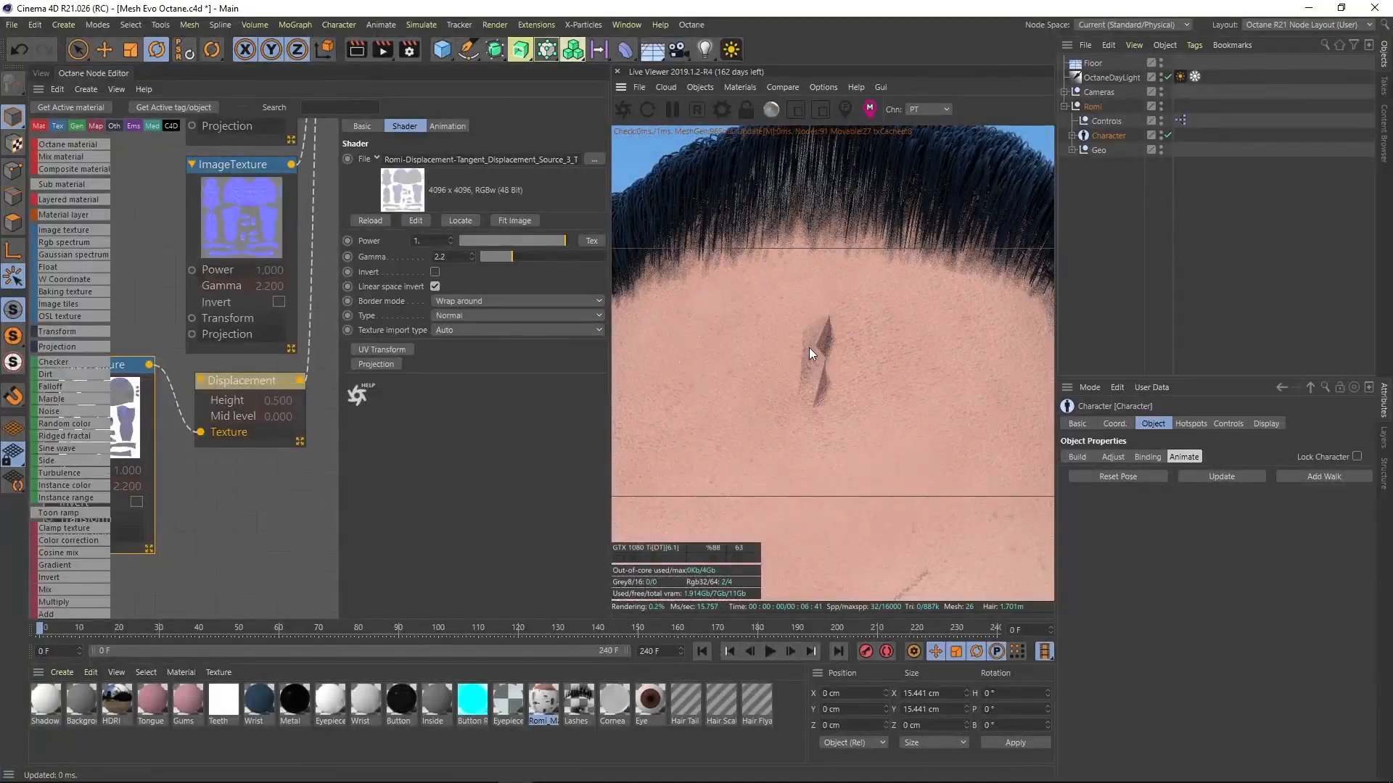
{"action": "scroll", "coordinate": [808, 347], "scroll_direction": "up", "scroll_amount": 2}
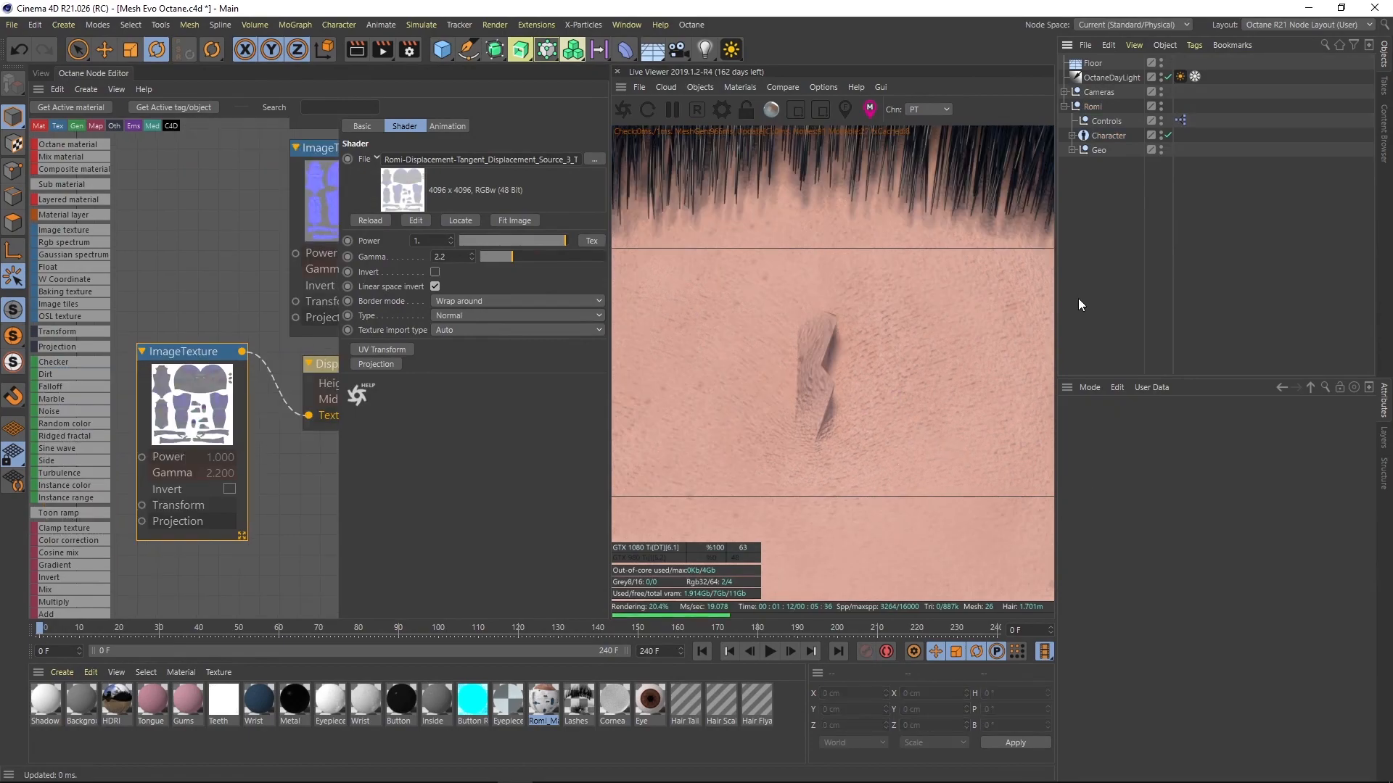
- Recheck the tangent displacement map's image settings against the Displacement node's vector and tangent options
{"action": "left_click_drag", "start_coordinate": [192, 426], "coordinate": [174, 401]}
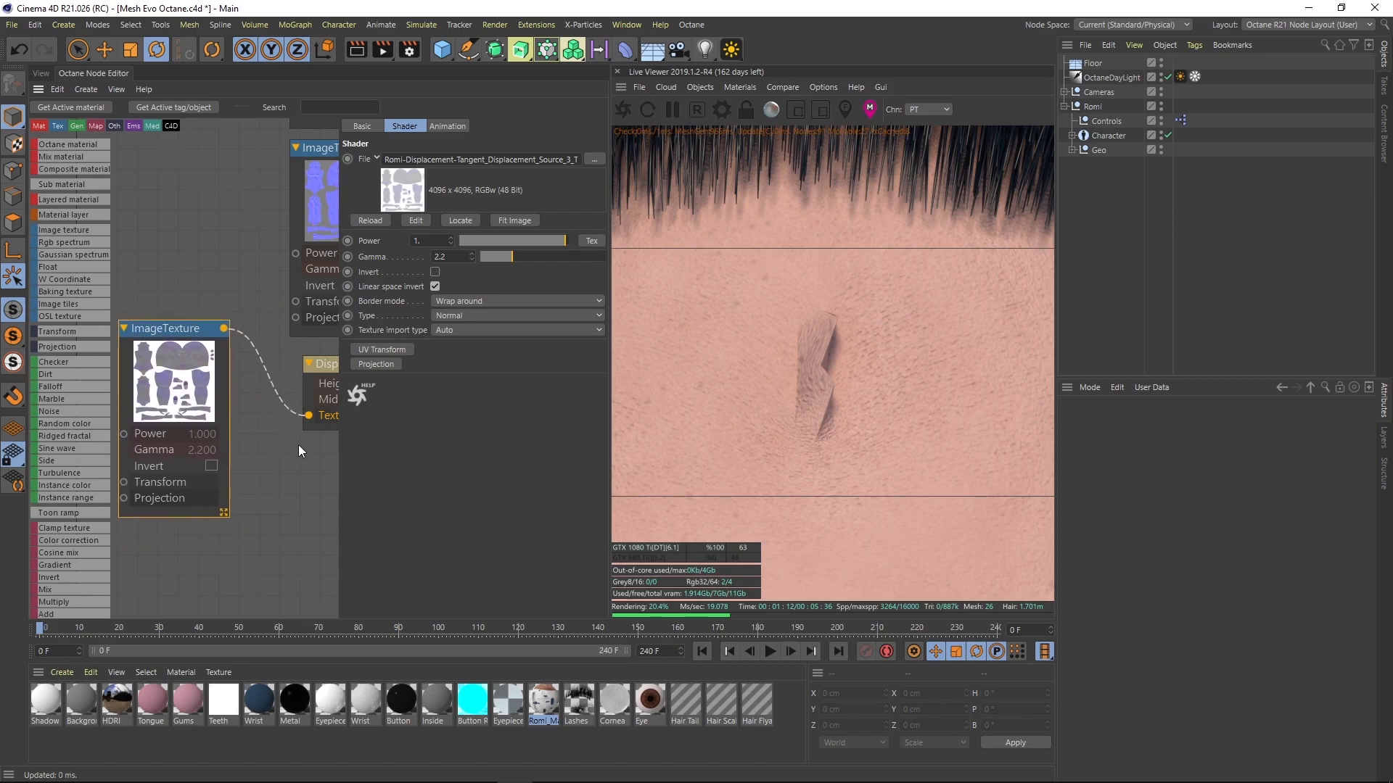
{"action": "middle_click_drag", "start_coordinate": [196, 327], "coordinate": [130, 342]}
{"action": "left_click", "coordinate": [279, 376]}
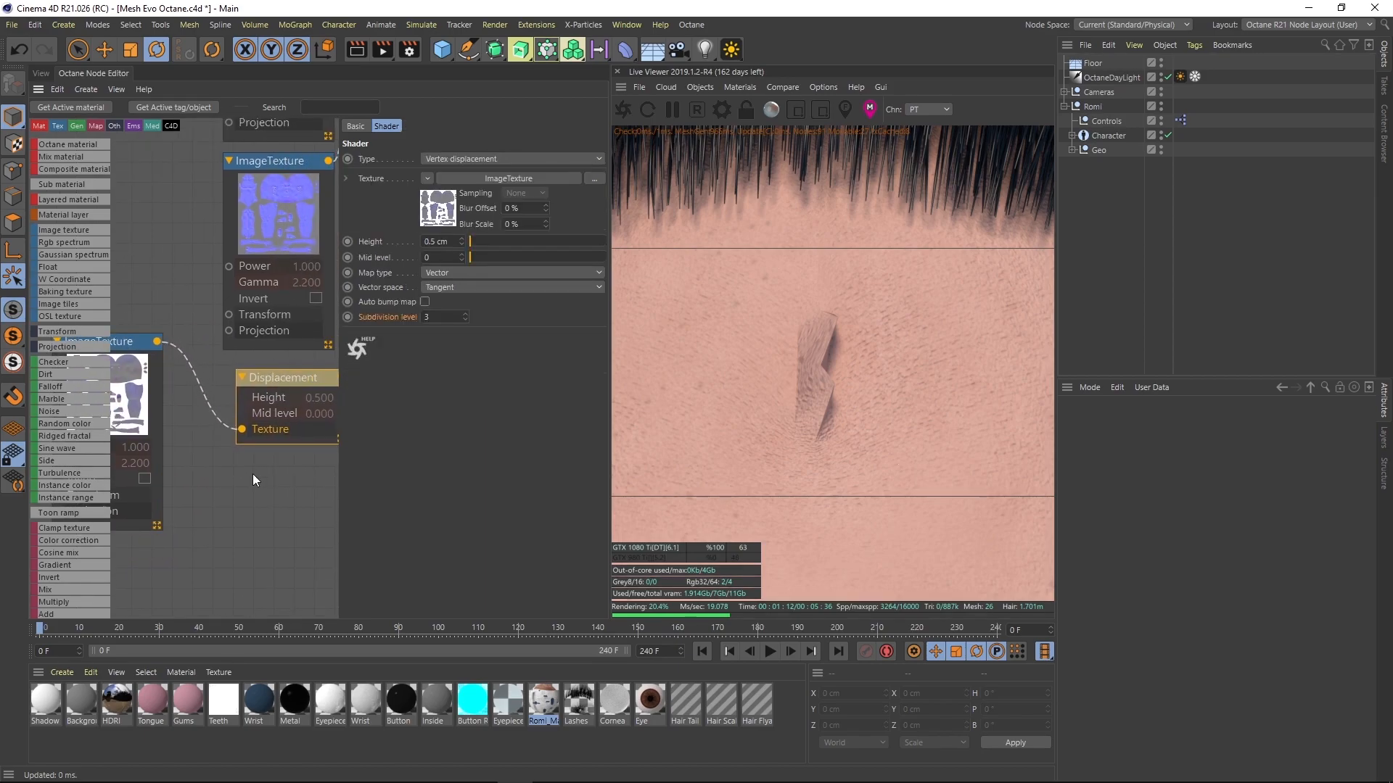
{"action": "middle_click_drag", "start_coordinate": [233, 474], "coordinate": [267, 481]}
{"action": "left_click_drag", "start_coordinate": [123, 389], "coordinate": [185, 412]}
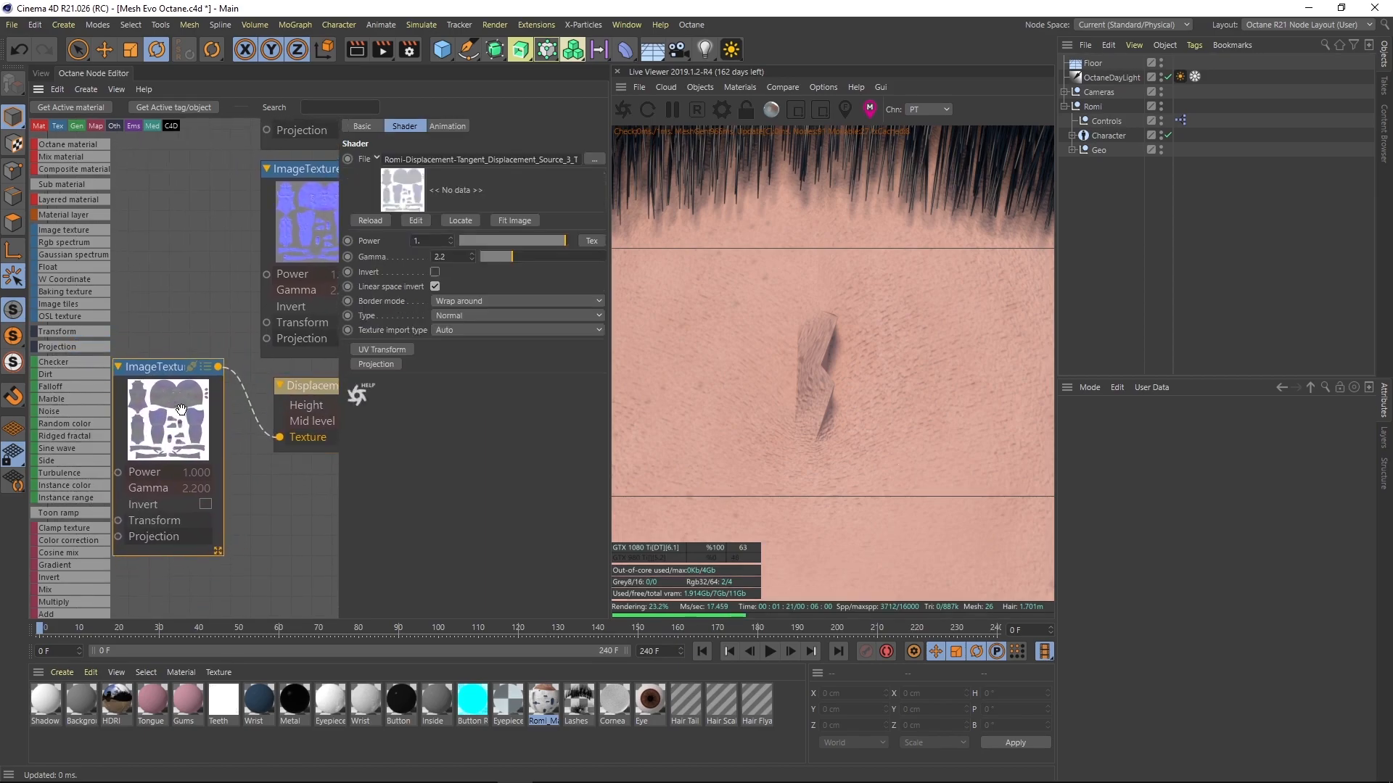
{"action": "middle_click_drag", "start_coordinate": [278, 472], "coordinate": [247, 476]}
{"action": "mouse_move", "coordinate": [287, 379]}
{"action": "left_mouse_down"}
{"action": "mouse_move", "coordinate": [267, 377]}
{"action": "mouse_move", "coordinate": [277, 382]}
{"action": "left_mouse_up"}
{"action": "middle_click_drag", "start_coordinate": [306, 486], "coordinate": [241, 483]}
{"action": "scroll", "coordinate": [241, 484], "scroll_direction": "up", "scroll_amount": 2}
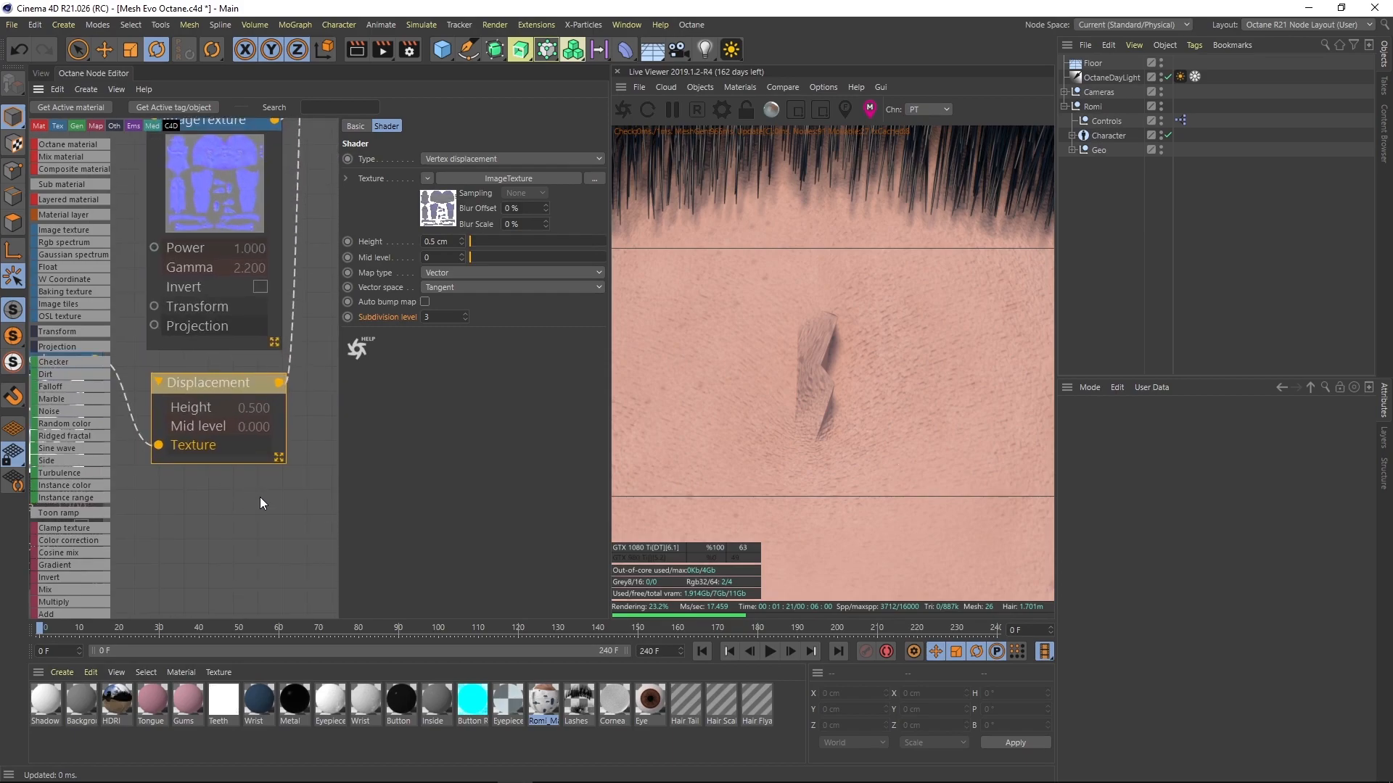
{"action": "left_click_drag", "start_coordinate": [198, 392], "coordinate": [206, 385]}
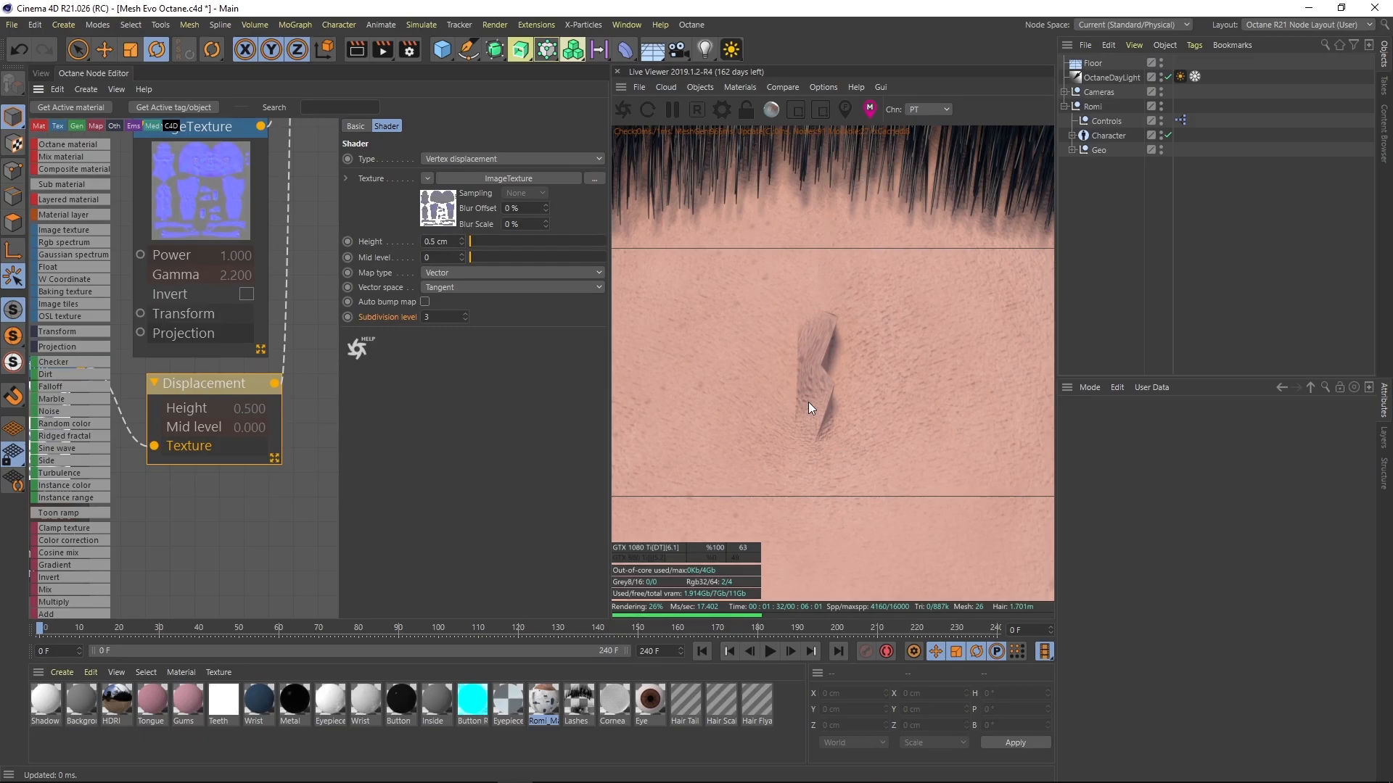
- View the forehead mark from several angles in the live render and relate it to the displacement map and Displacement node
{"action": "left_click_drag", "start_coordinate": [821, 402], "coordinate": [890, 375]}
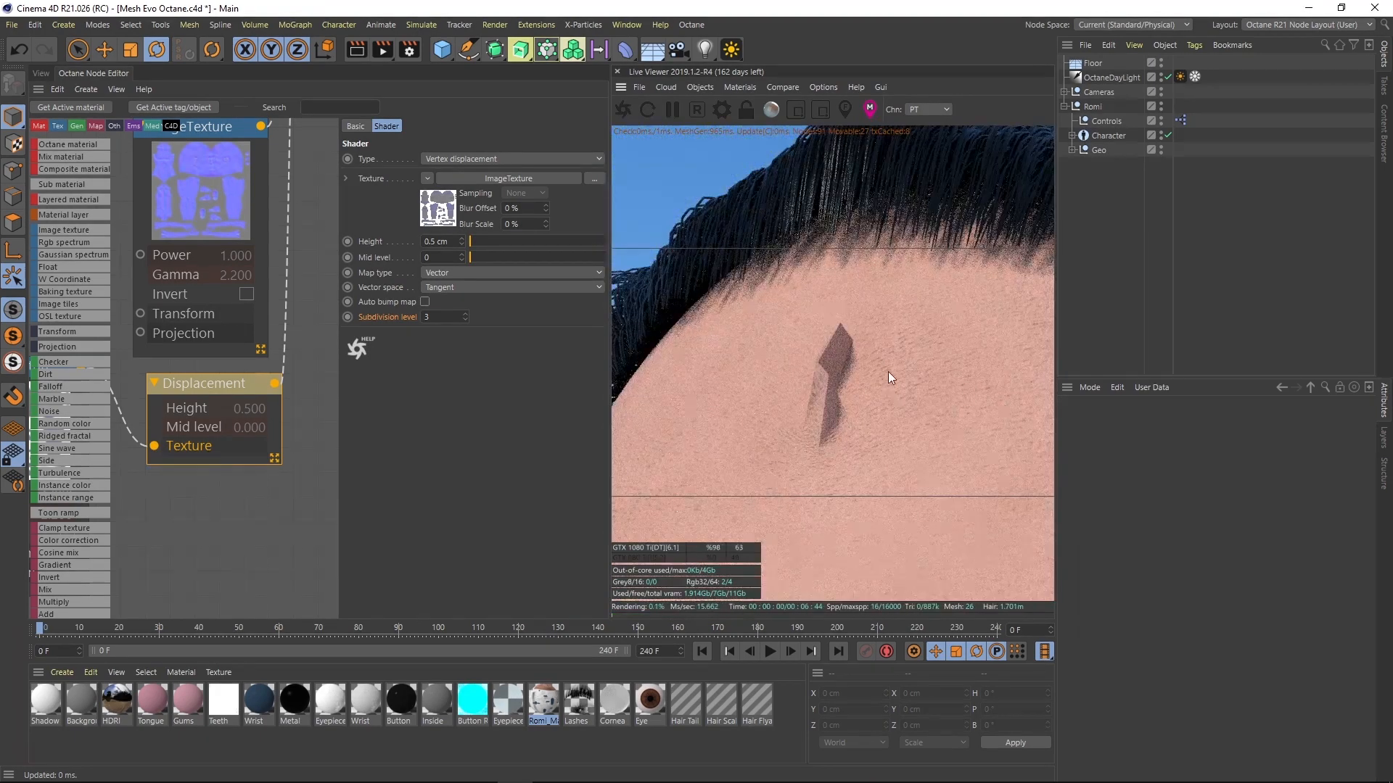
{"action": "right_click_drag", "start_coordinate": [889, 374], "coordinate": [831, 411]}
{"action": "mouse_move", "coordinate": [830, 410]}
{"action": "left_mouse_down"}
{"action": "mouse_move", "coordinate": [789, 421]}
{"action": "mouse_move", "coordinate": [817, 418]}
{"action": "left_mouse_up"}
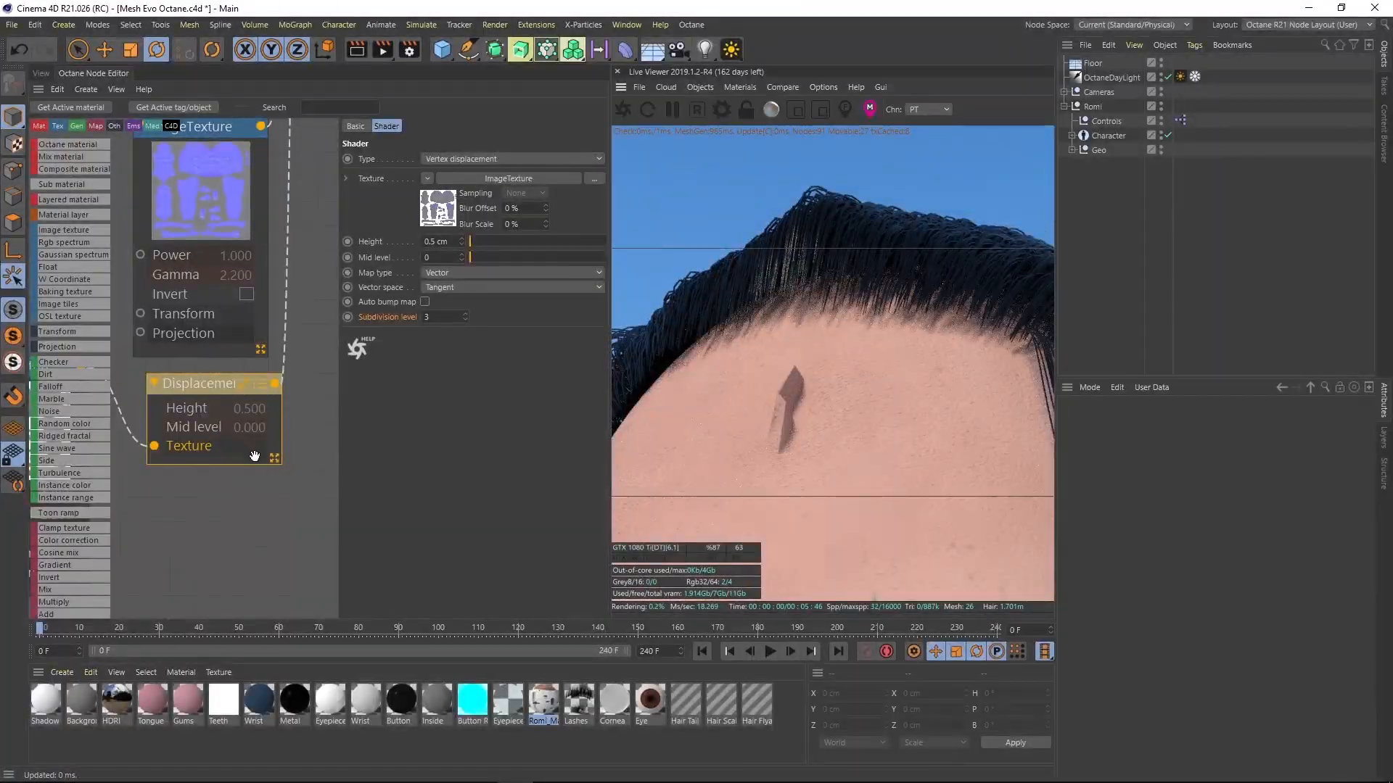
{"action": "scroll", "coordinate": [284, 451], "scroll_direction": "down", "scroll_amount": 3}
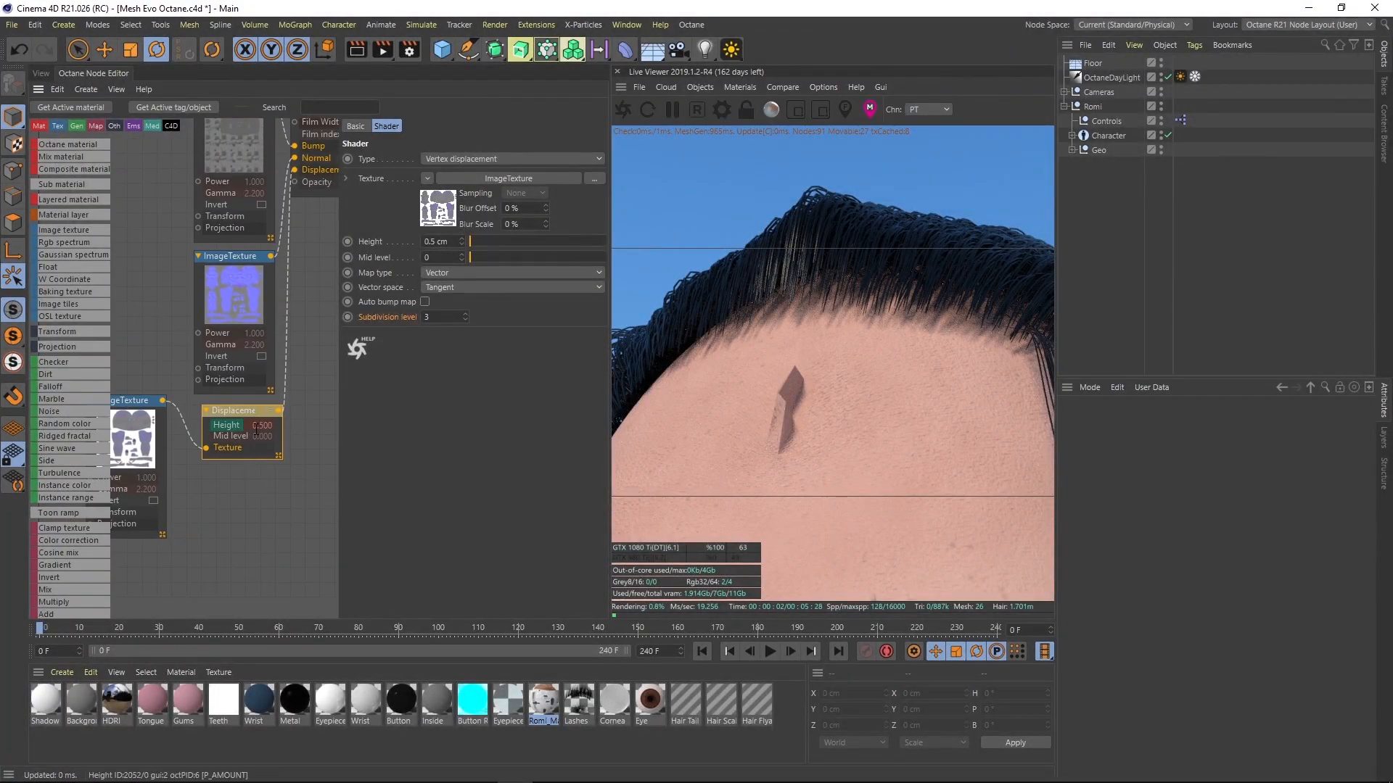
{"action": "left_click_drag", "start_coordinate": [851, 415], "coordinate": [738, 407]}
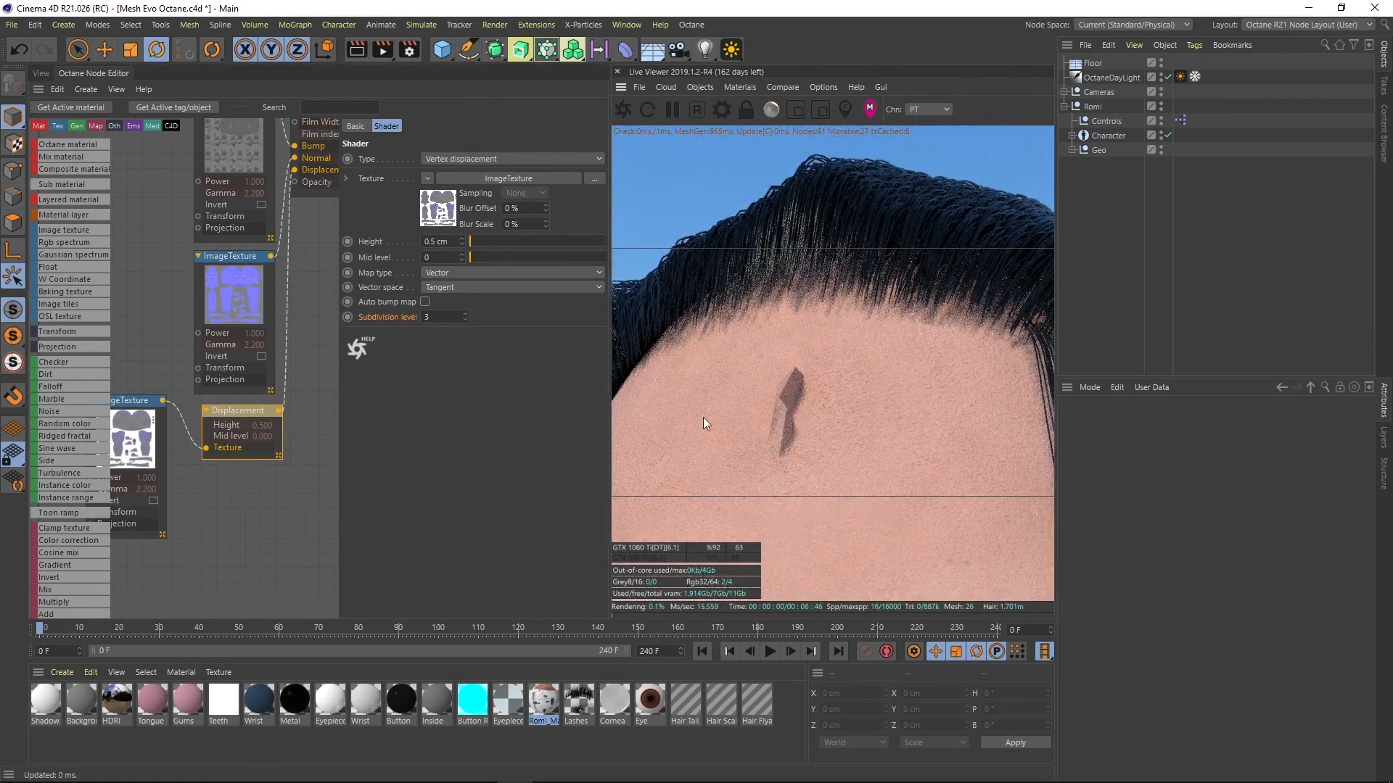
{"action": "scroll", "coordinate": [181, 500], "scroll_direction": "up", "scroll_amount": 4}
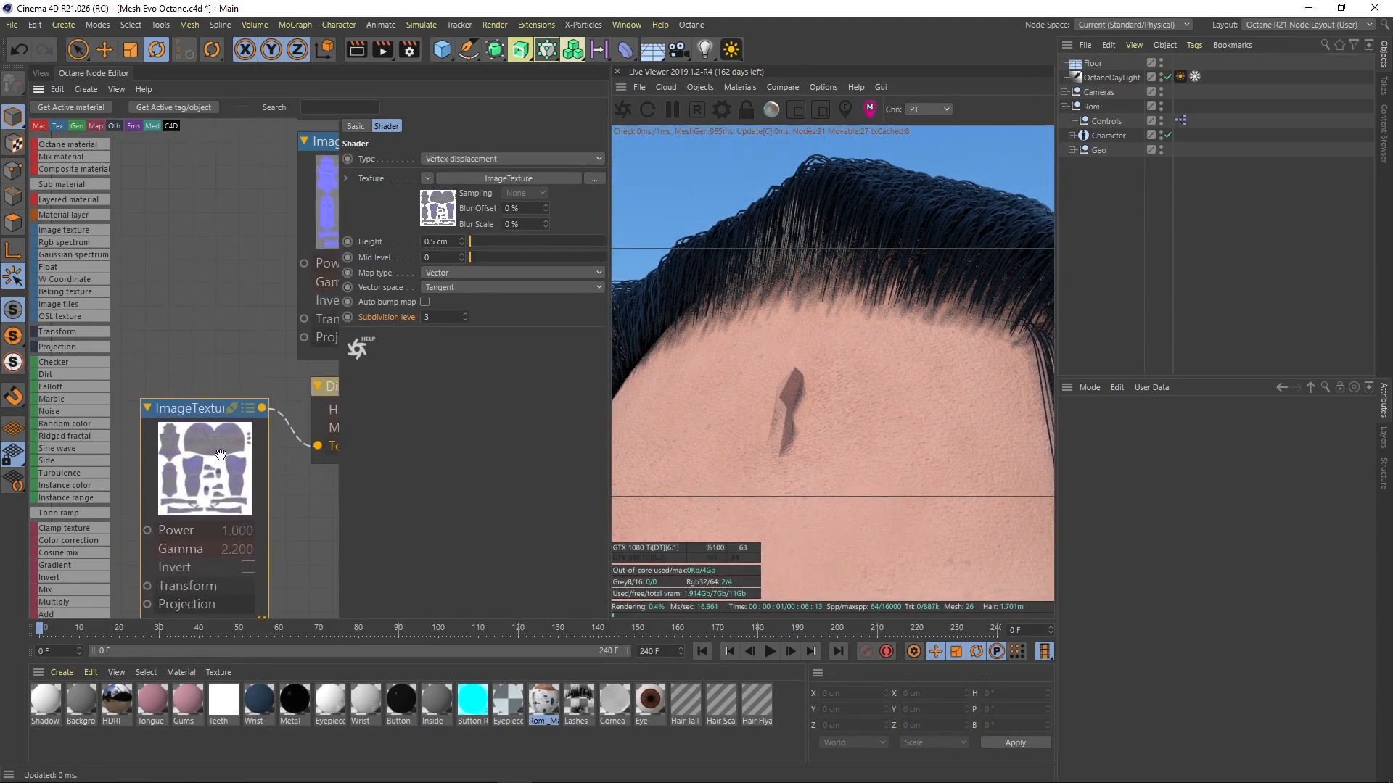
{"action": "left_click", "coordinate": [241, 459]}
{"action": "middle_click_drag", "start_coordinate": [303, 492], "coordinate": [224, 469]}
{"action": "left_click_drag", "start_coordinate": [773, 395], "coordinate": [814, 408]}
{"action": "left_click_drag", "start_coordinate": [292, 366], "coordinate": [286, 367]}
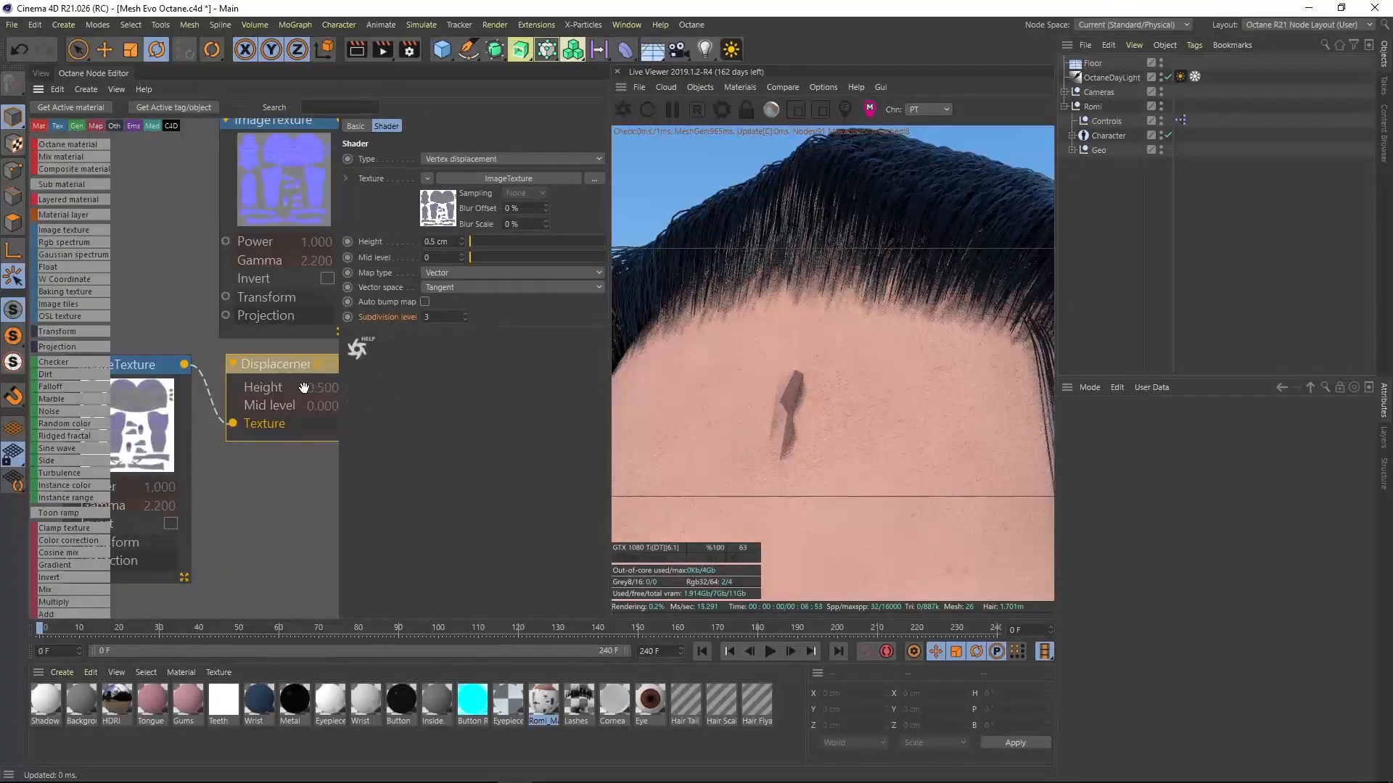
{"action": "middle_click_drag", "start_coordinate": [303, 387], "coordinate": [263, 406]}
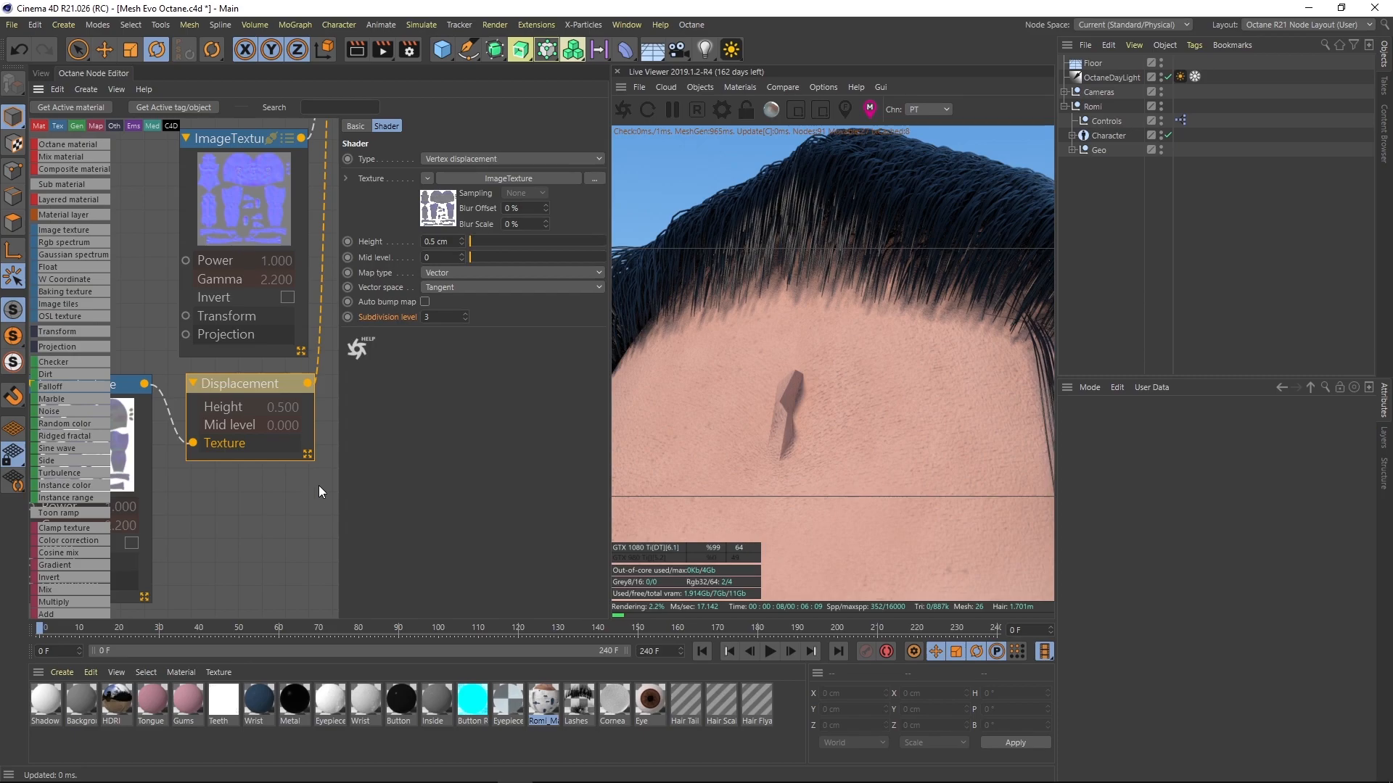
{"action": "middle_click_drag", "start_coordinate": [251, 489], "coordinate": [272, 487]}
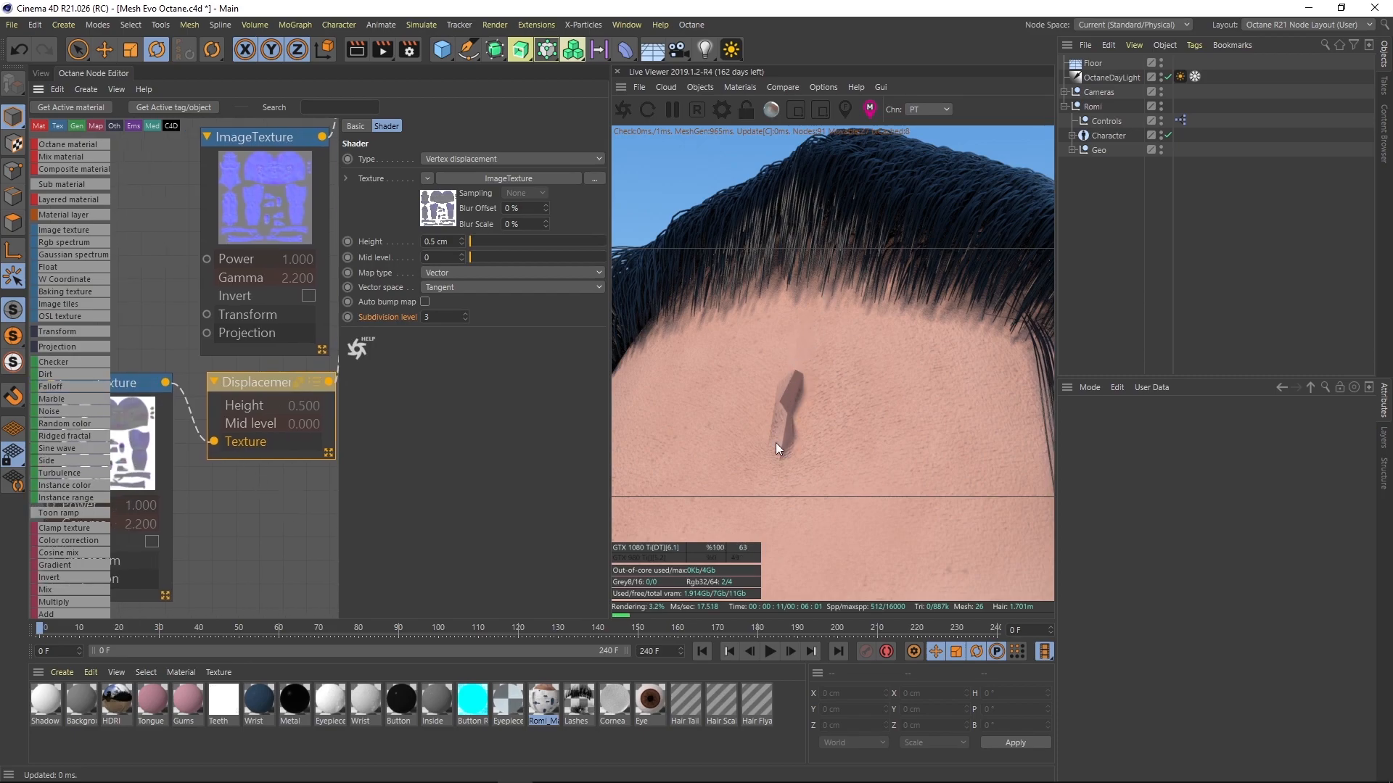
- Delete the Displacement node and its tangent displacement ImageTexture from the Romi_Mat node graph
{"action": "left_click_drag", "start_coordinate": [781, 442], "coordinate": [820, 385], "text": "alt"}
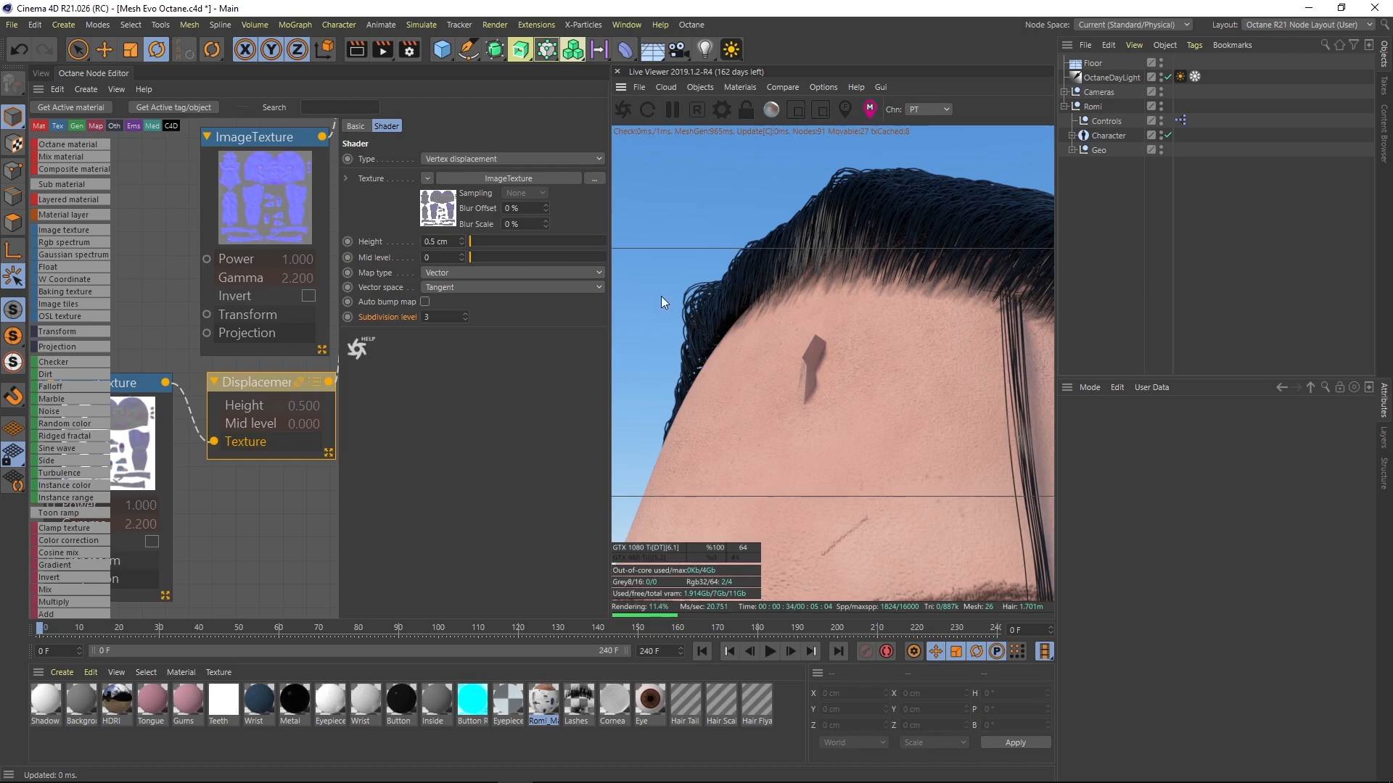
{"action": "left_click", "coordinate": [141, 427], "text": "shift"}
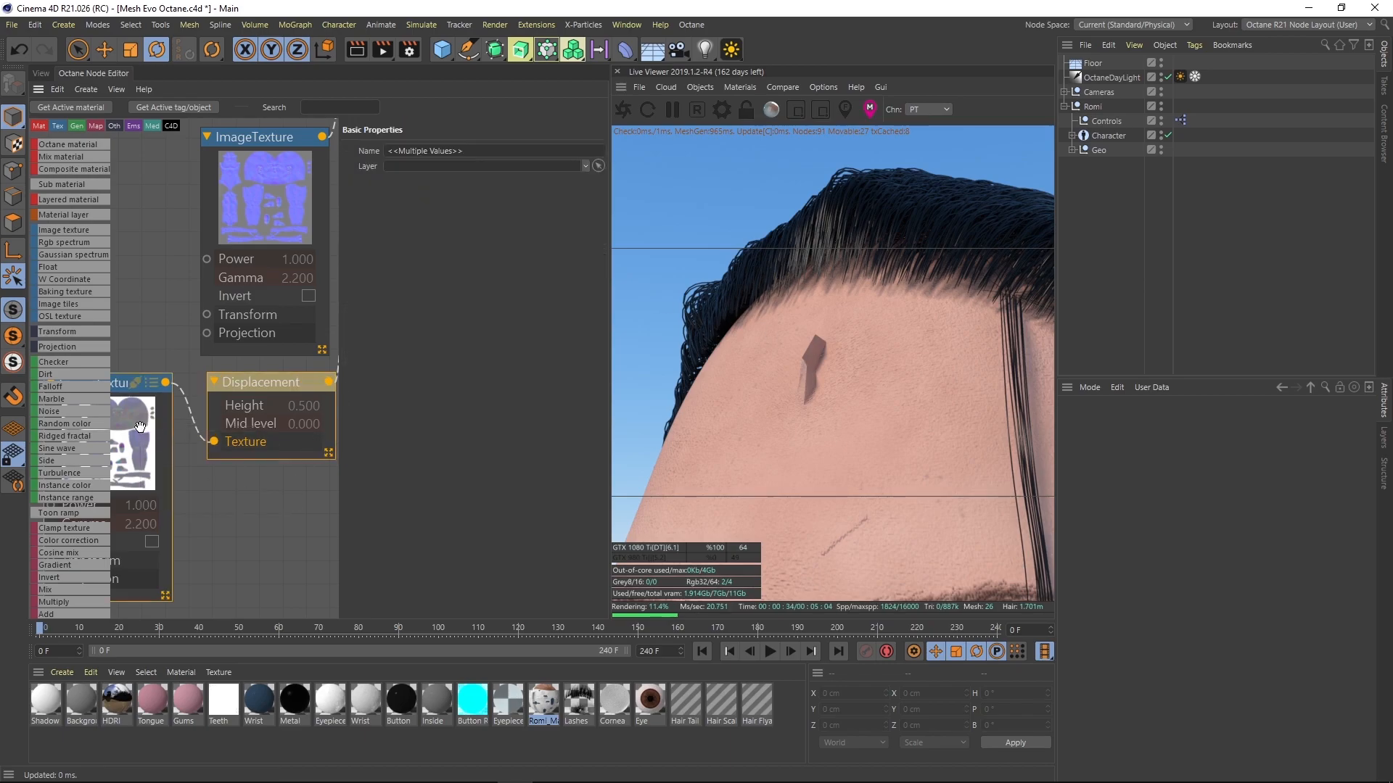
{"action": "key", "text": "Delete"}
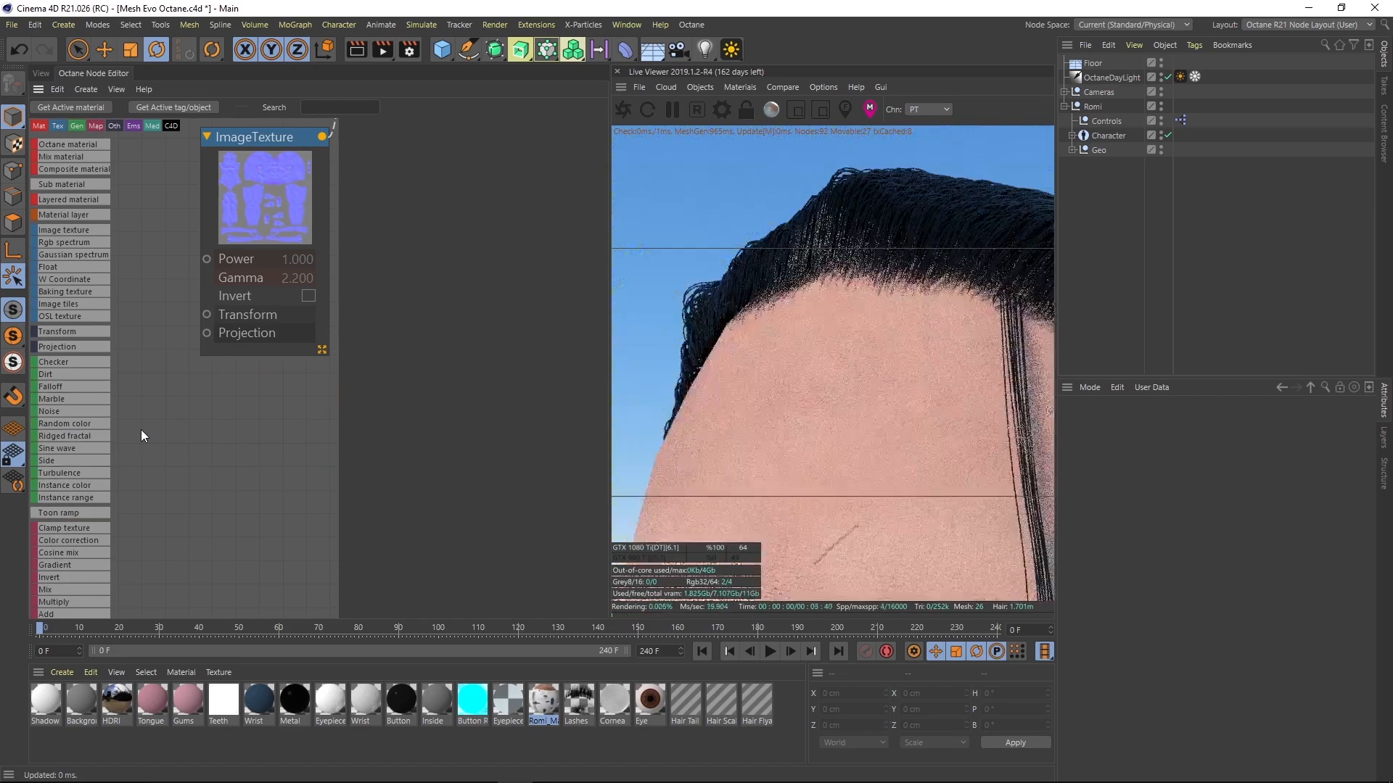
{"action": "scroll", "coordinate": [145, 437], "scroll_direction": "down", "scroll_amount": 10}
{"action": "middle_click_drag", "start_coordinate": [209, 284], "coordinate": [249, 397]}
{"action": "scroll", "coordinate": [260, 360], "scroll_direction": "up", "scroll_amount": 6}
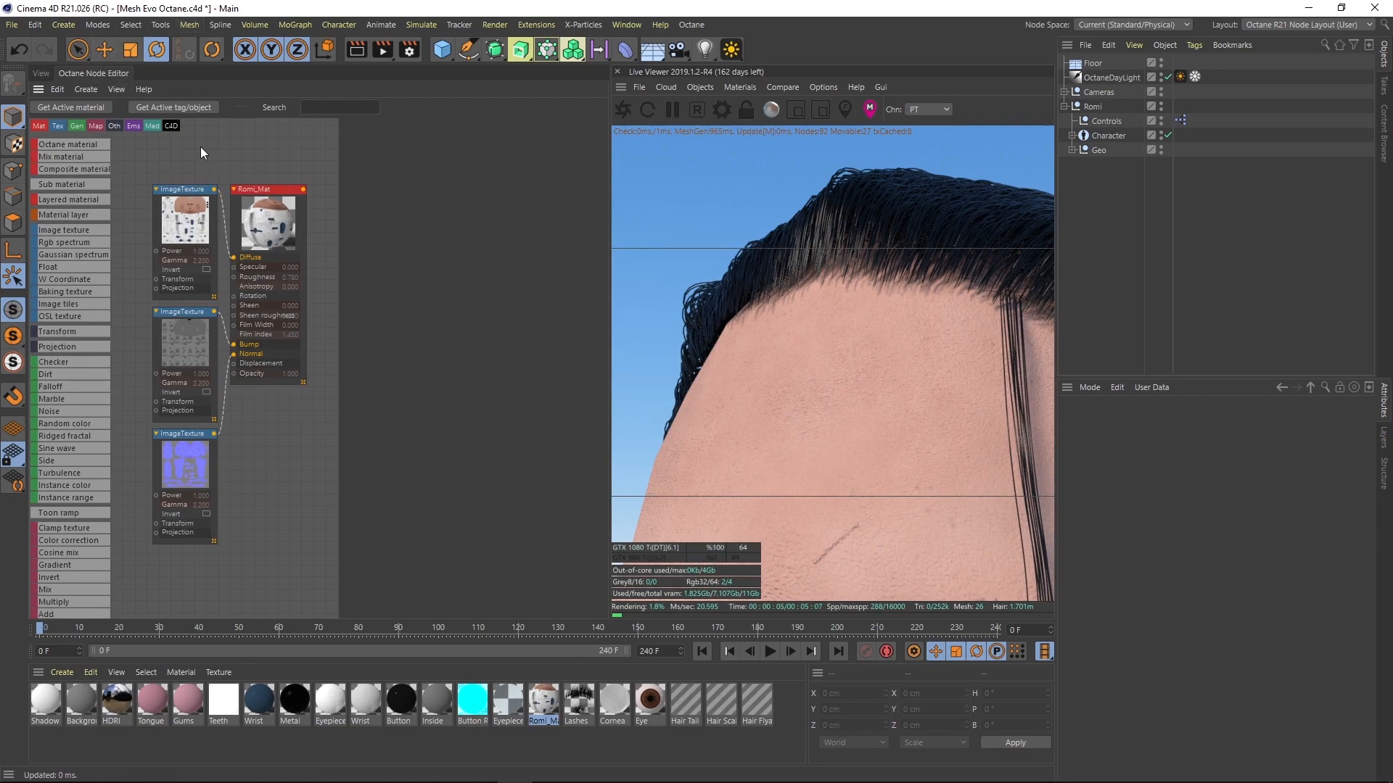
- Add a Displacer deformer and place it inside the Geo group directly above the Mesh object
{"action": "left_click", "coordinate": [44, 73]}
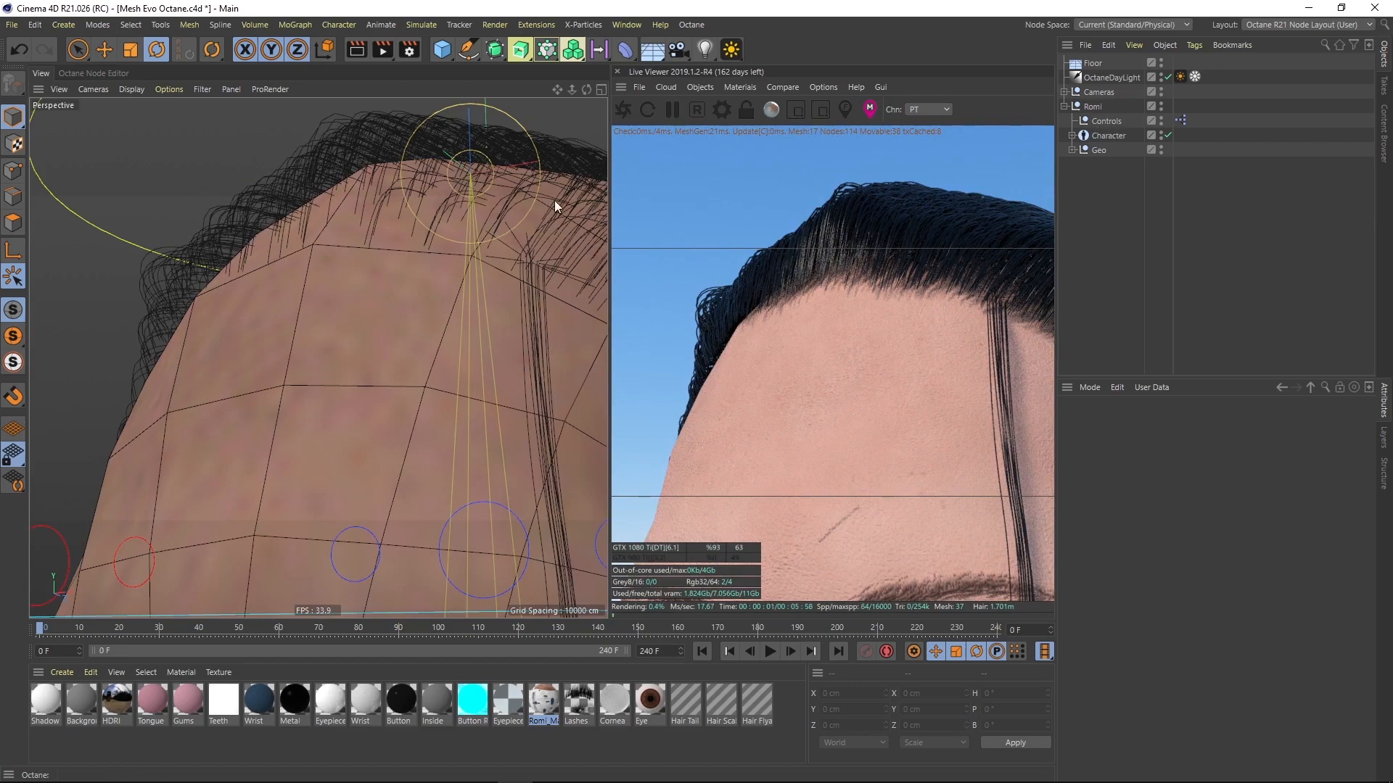
{"action": "left_click", "coordinate": [1073, 149]}
{"action": "left_click", "coordinate": [1107, 165]}
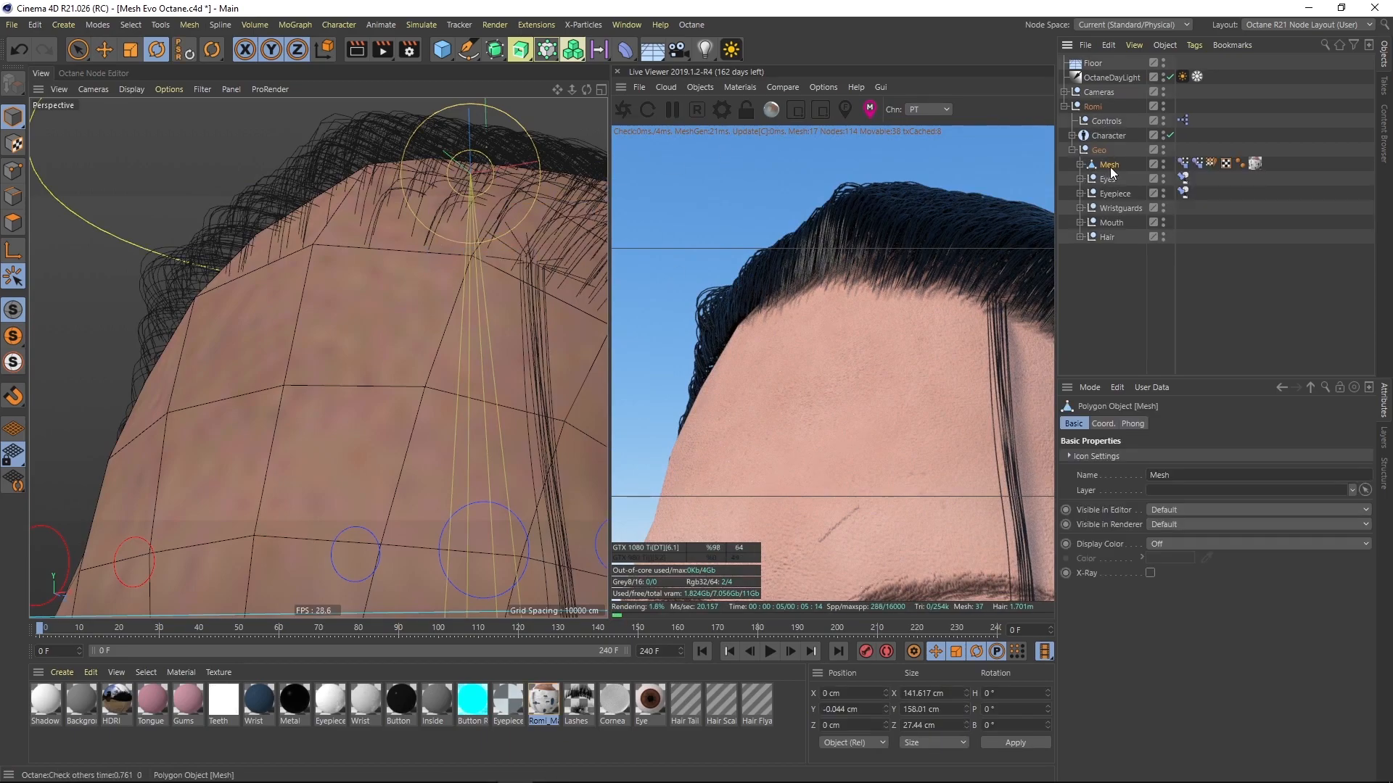
{"action": "left_click", "coordinate": [1079, 164]}
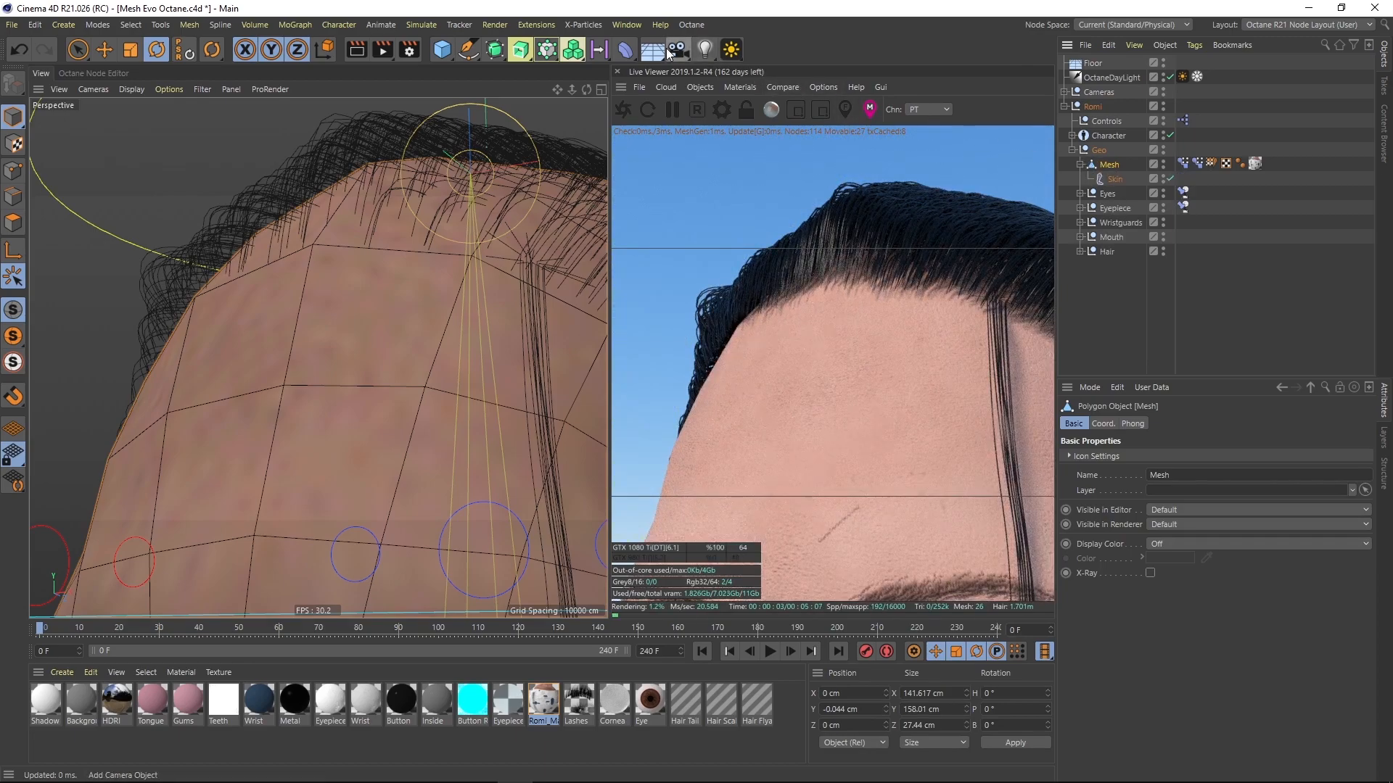
{"action": "left_click", "coordinate": [626, 50]}
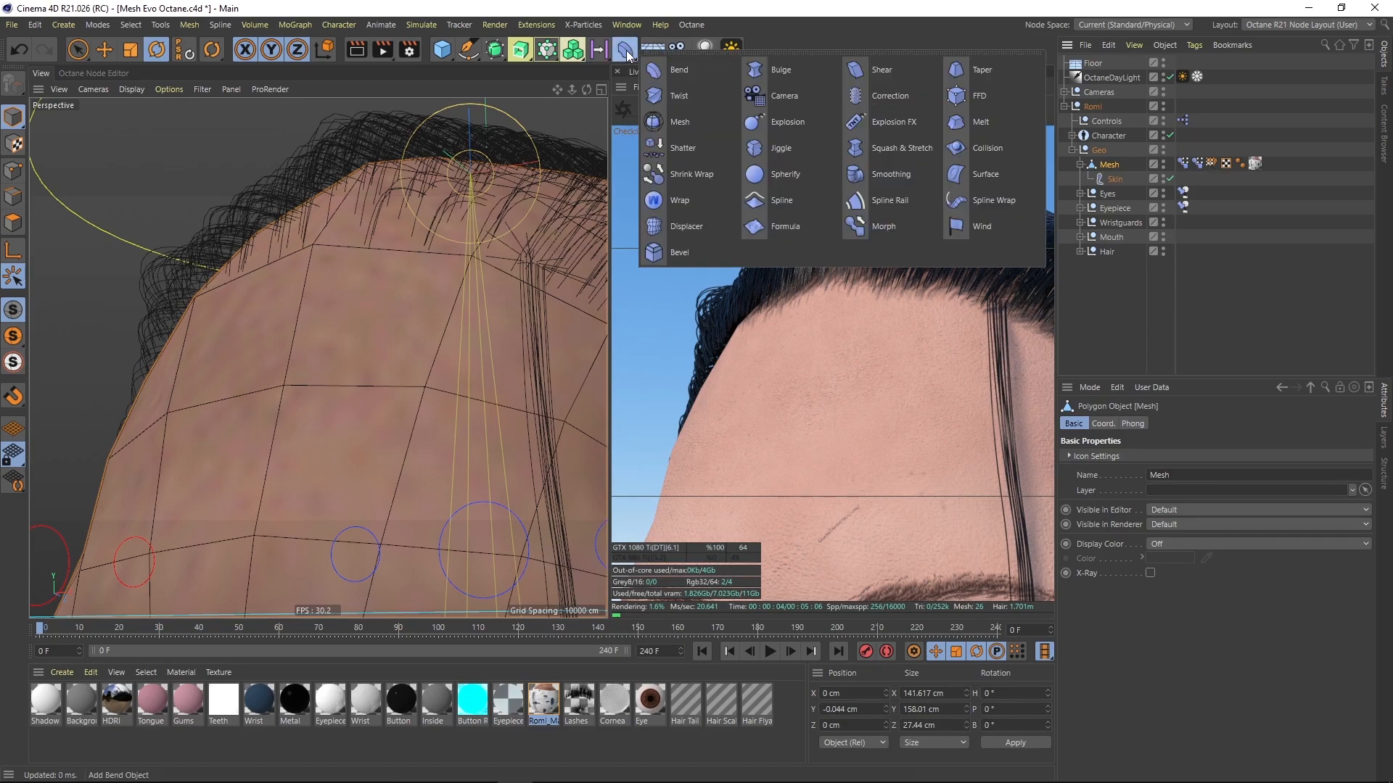
{"action": "left_click", "coordinate": [687, 226]}
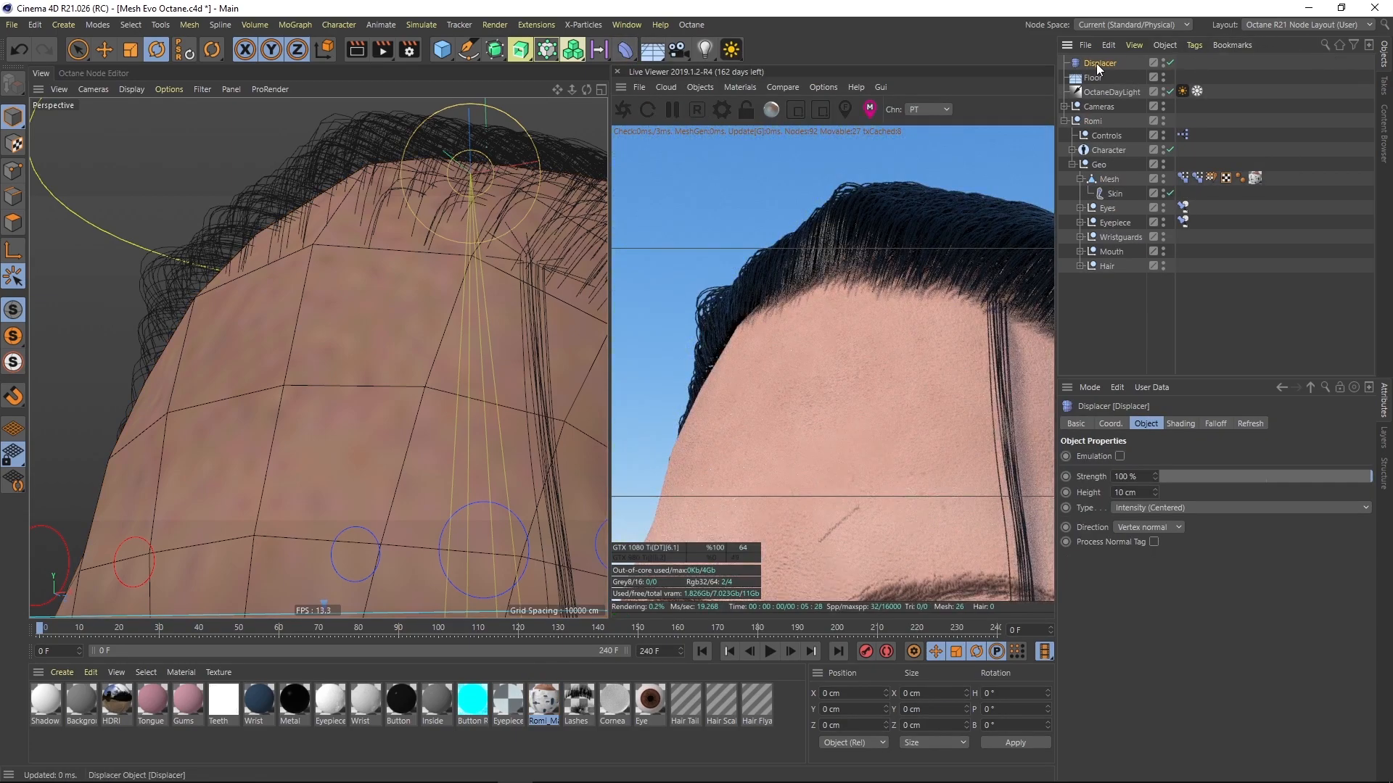
{"action": "left_click_drag", "start_coordinate": [1098, 65], "coordinate": [1109, 172]}
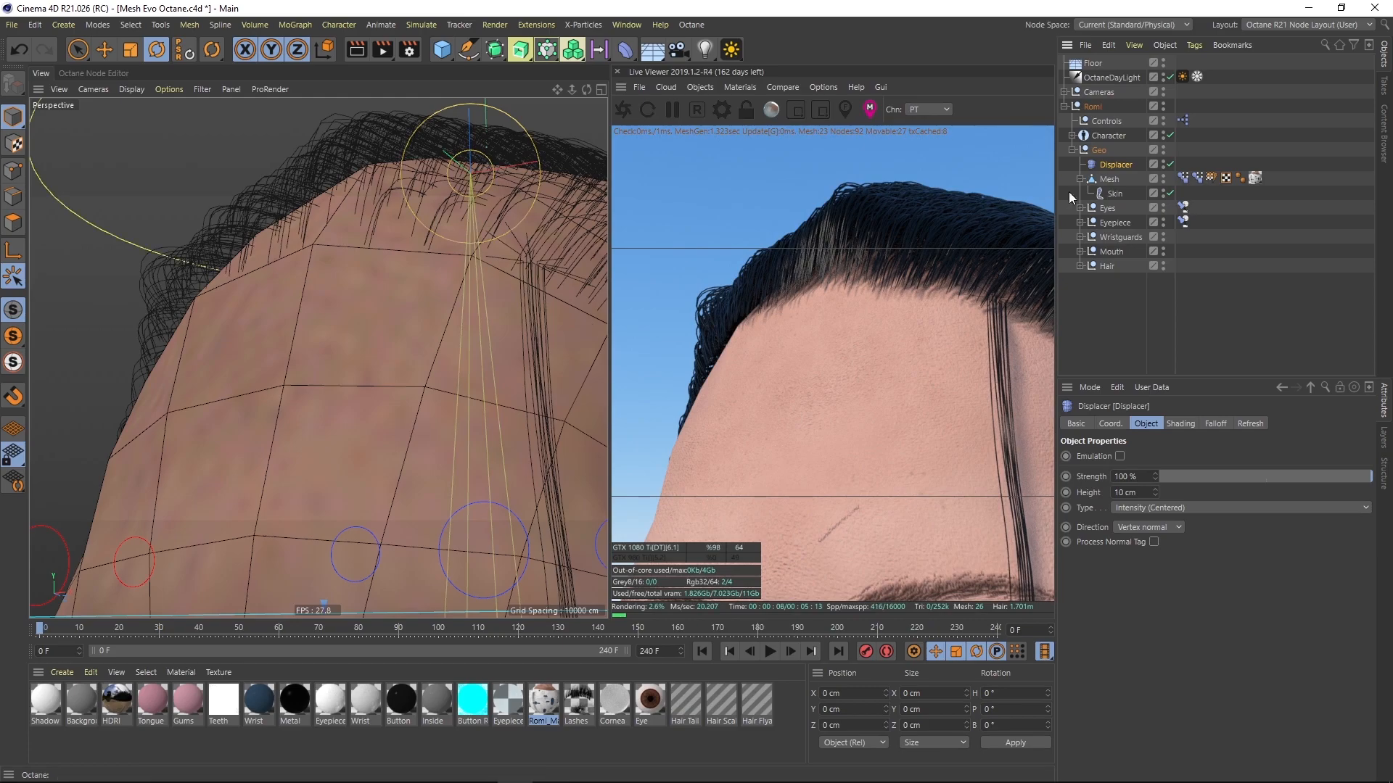
- Group the Displacer and the Mesh object under a new null inside Geo and expand it
{"action": "left_click", "coordinate": [1106, 181]}
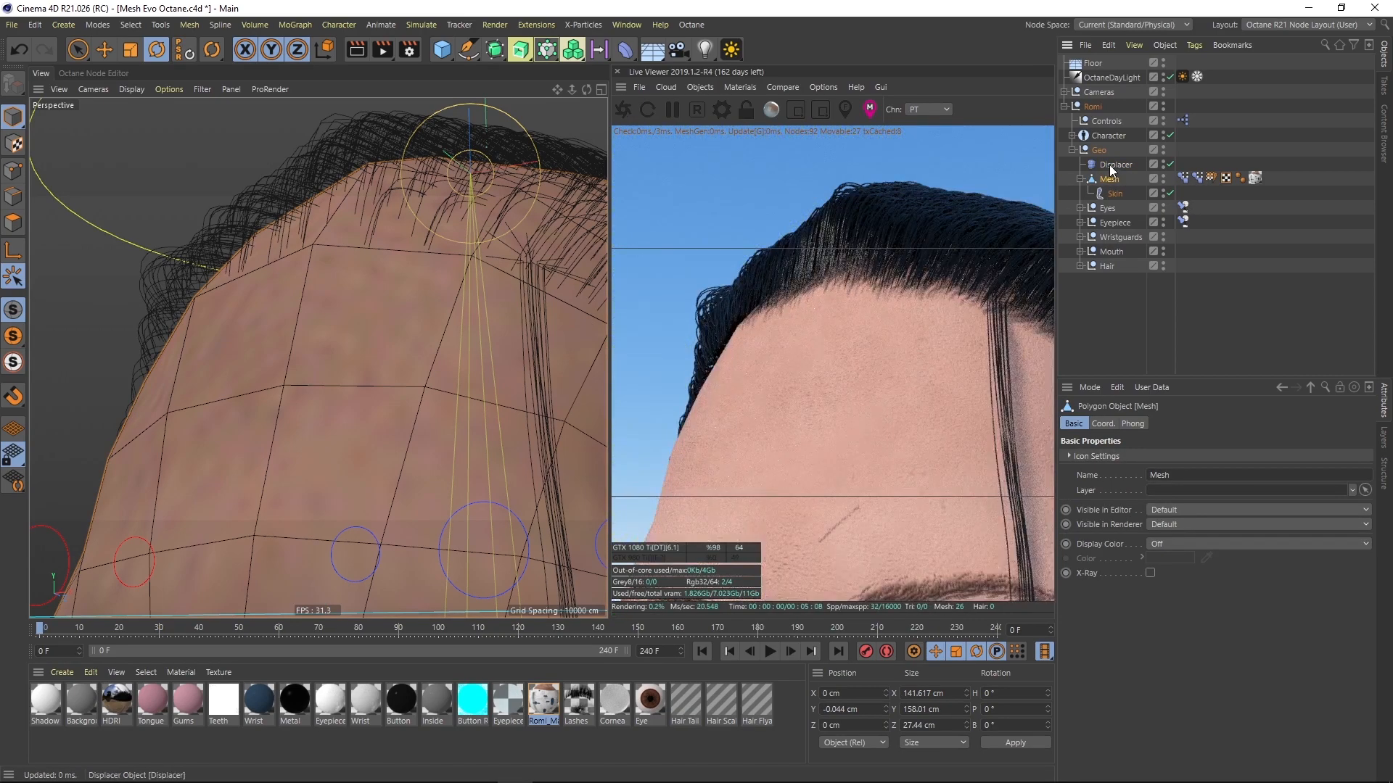
{"action": "left_click", "coordinate": [1112, 166], "text": "ctrl"}
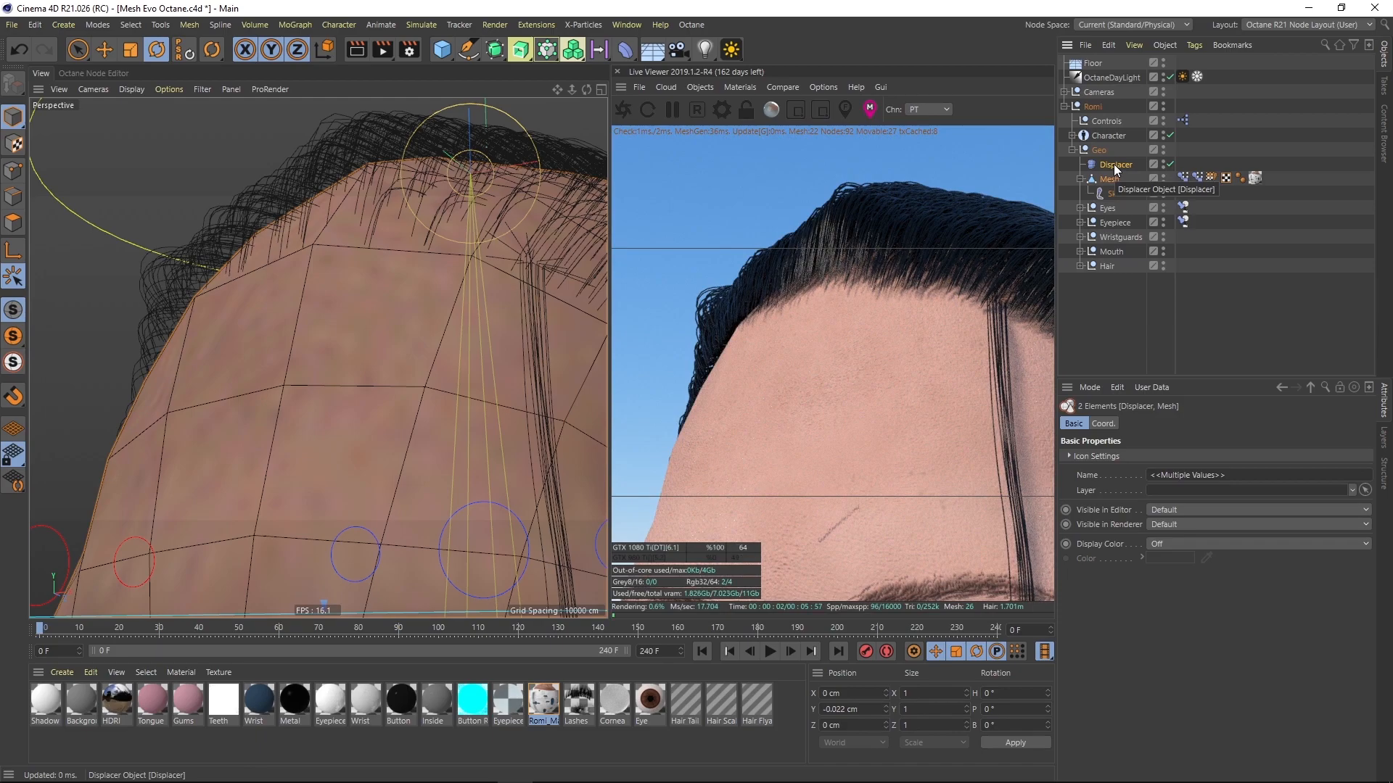
{"action": "key", "text": "alt+g"}
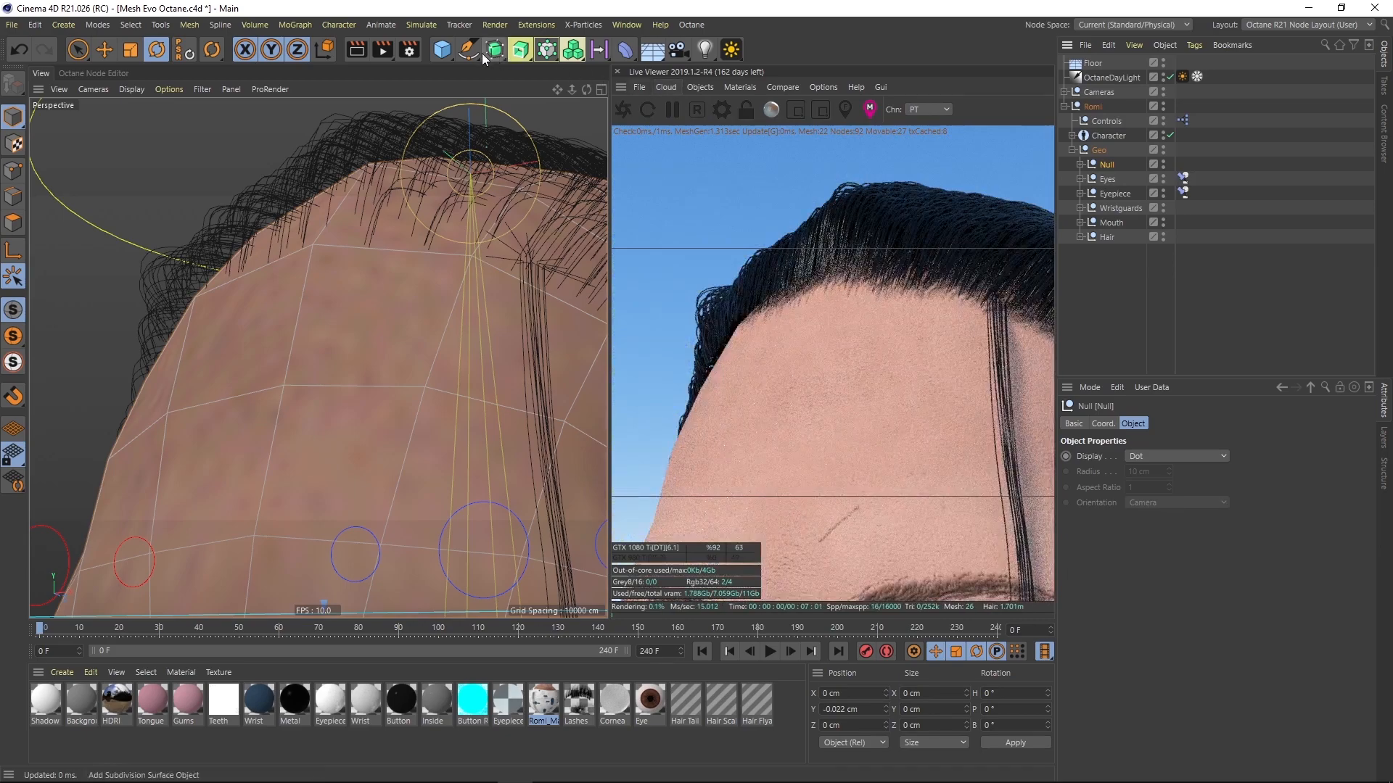
{"action": "left_click", "coordinate": [442, 51]}
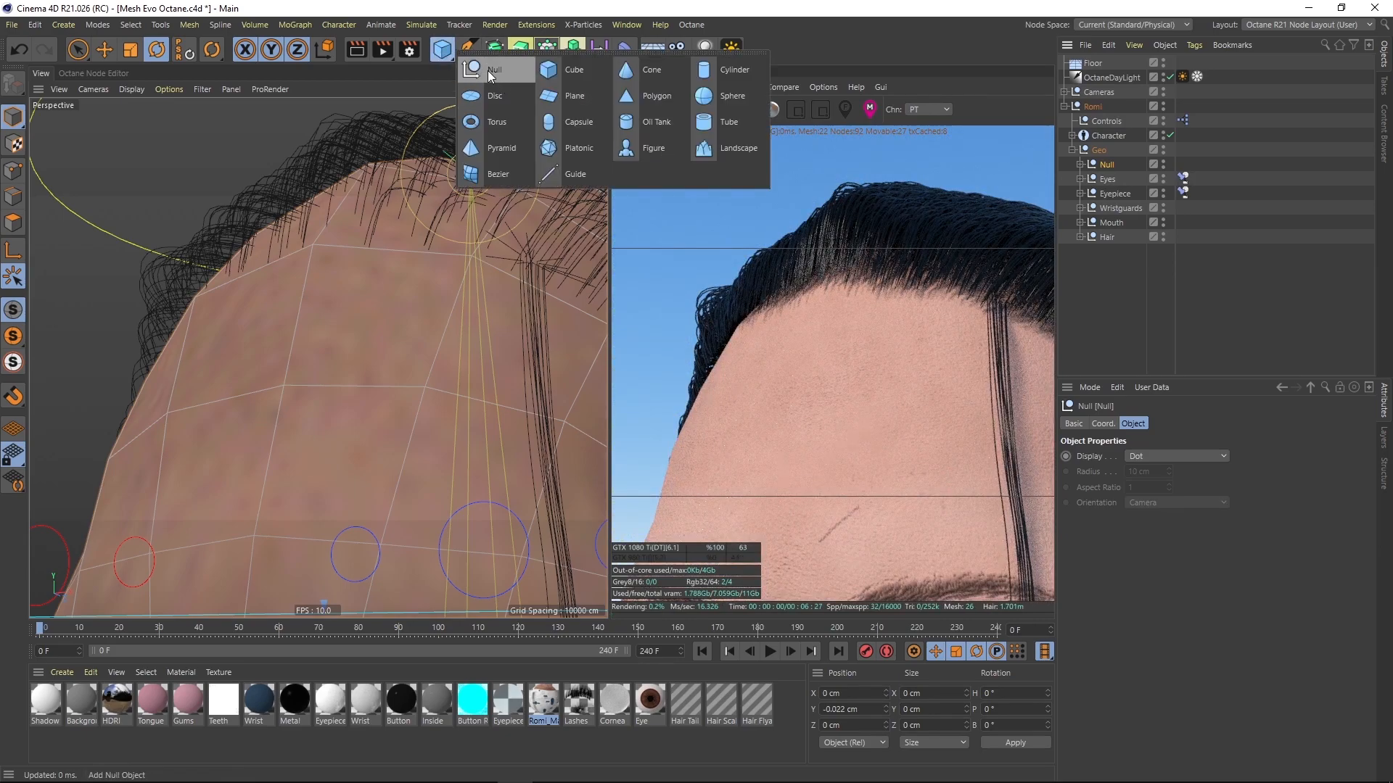
{"action": "left_click", "coordinate": [1078, 163]}
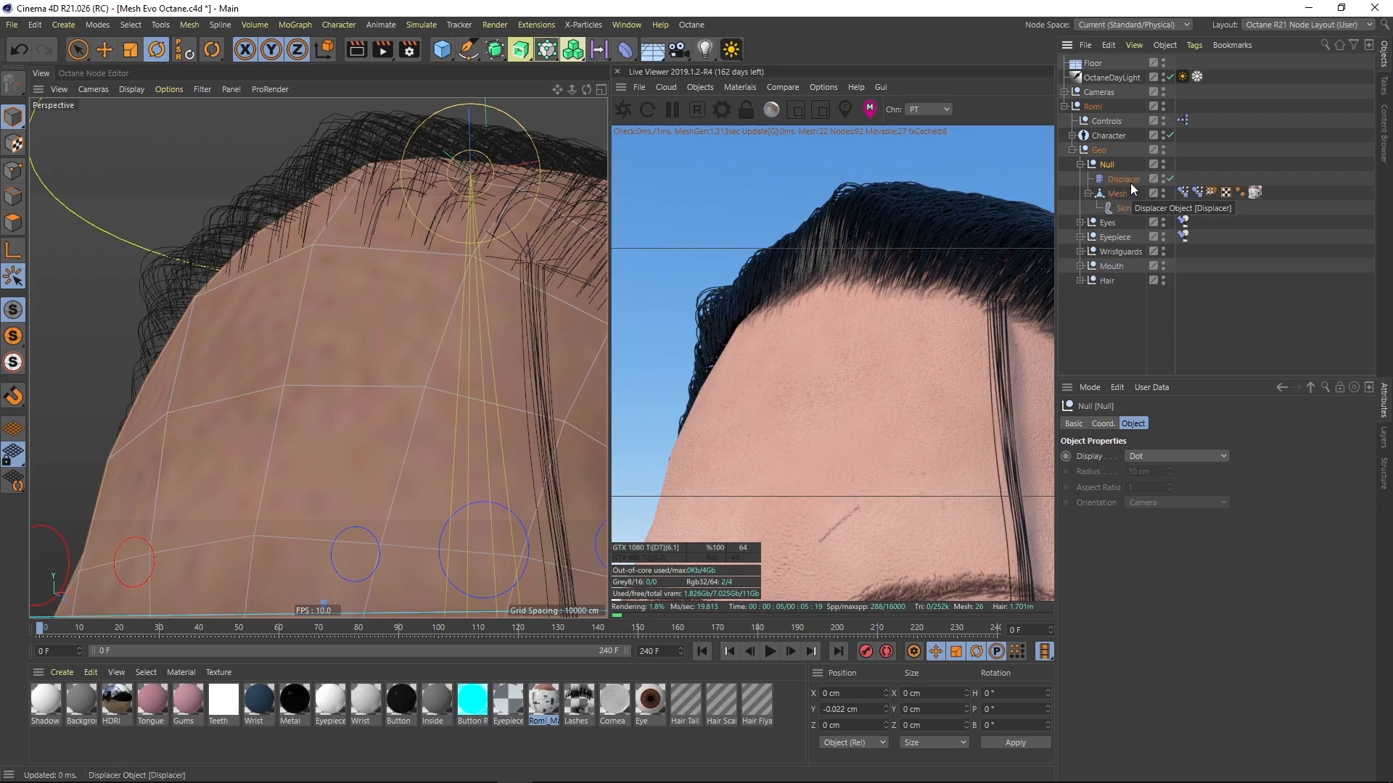
- Add a Subdivision Surface inside the null, make Mesh its child, and move the Displacer above it
{"action": "left_click", "coordinate": [493, 50]}
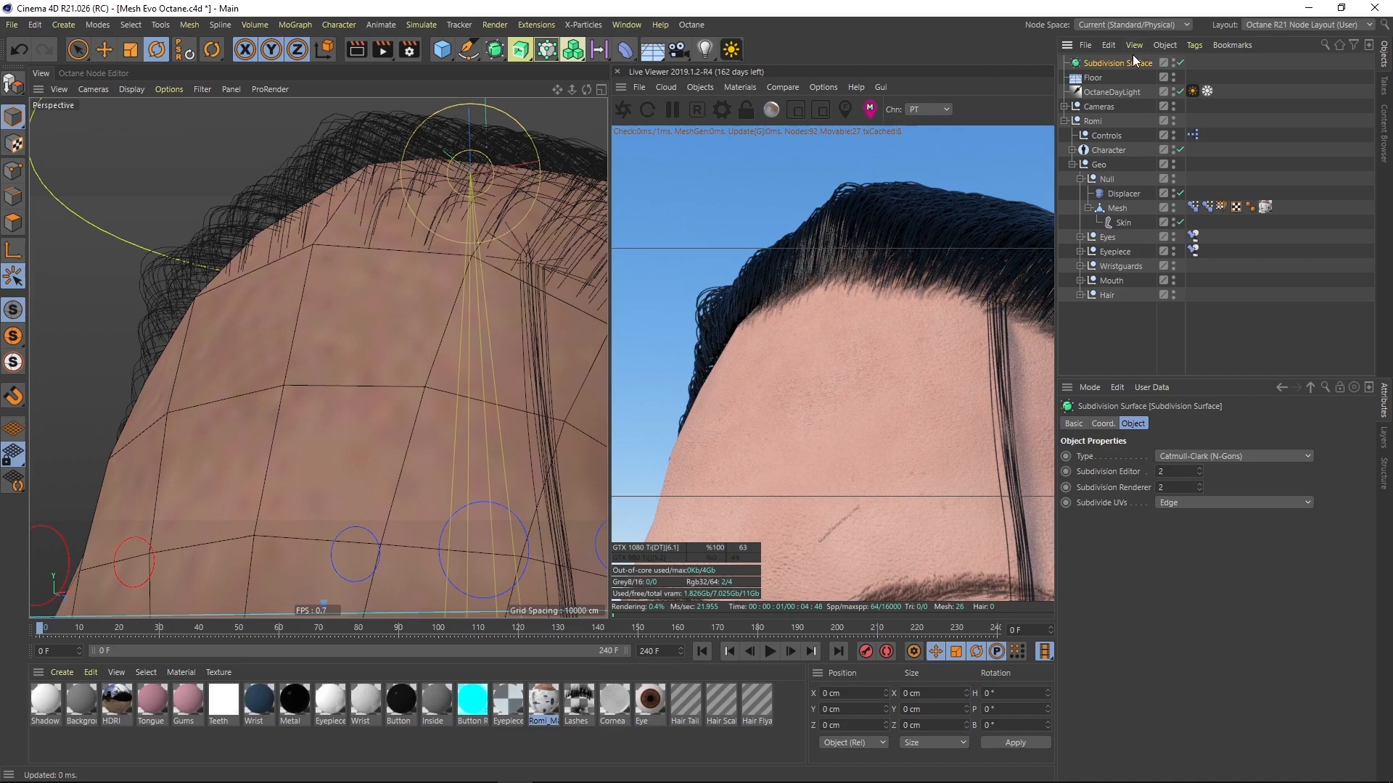
{"action": "left_click_drag", "start_coordinate": [1155, 92], "coordinate": [1108, 190]}
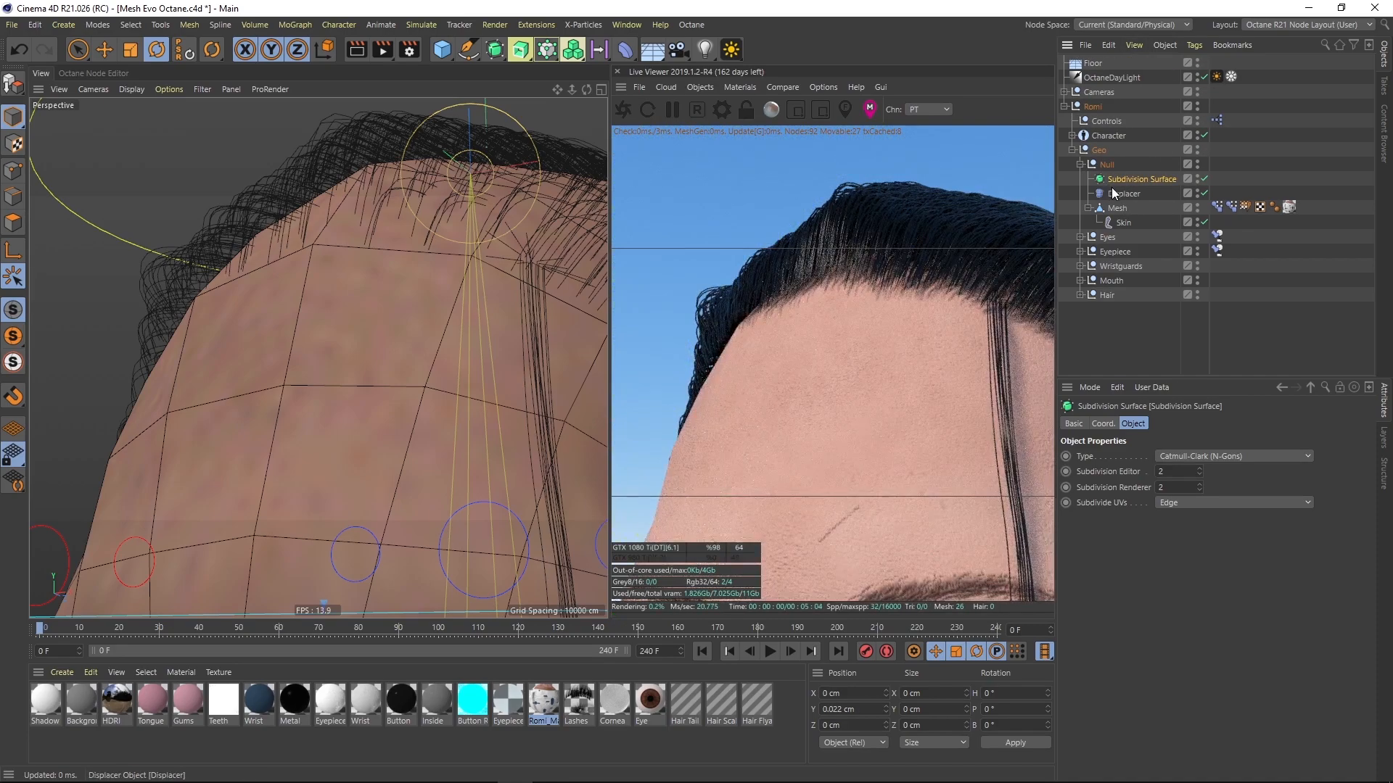
{"action": "left_click_drag", "start_coordinate": [1115, 212], "coordinate": [1122, 179]}
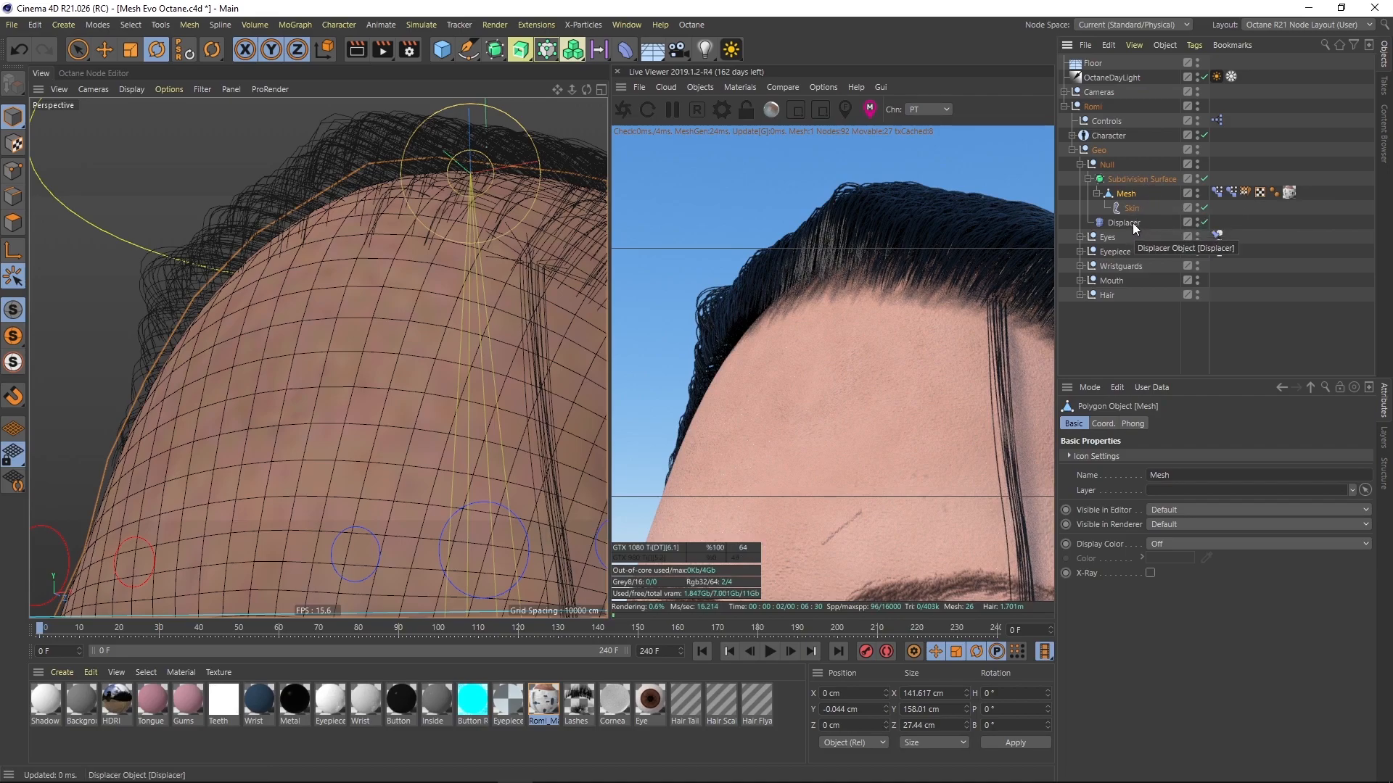
{"action": "left_click_drag", "start_coordinate": [1120, 224], "coordinate": [1121, 175]}
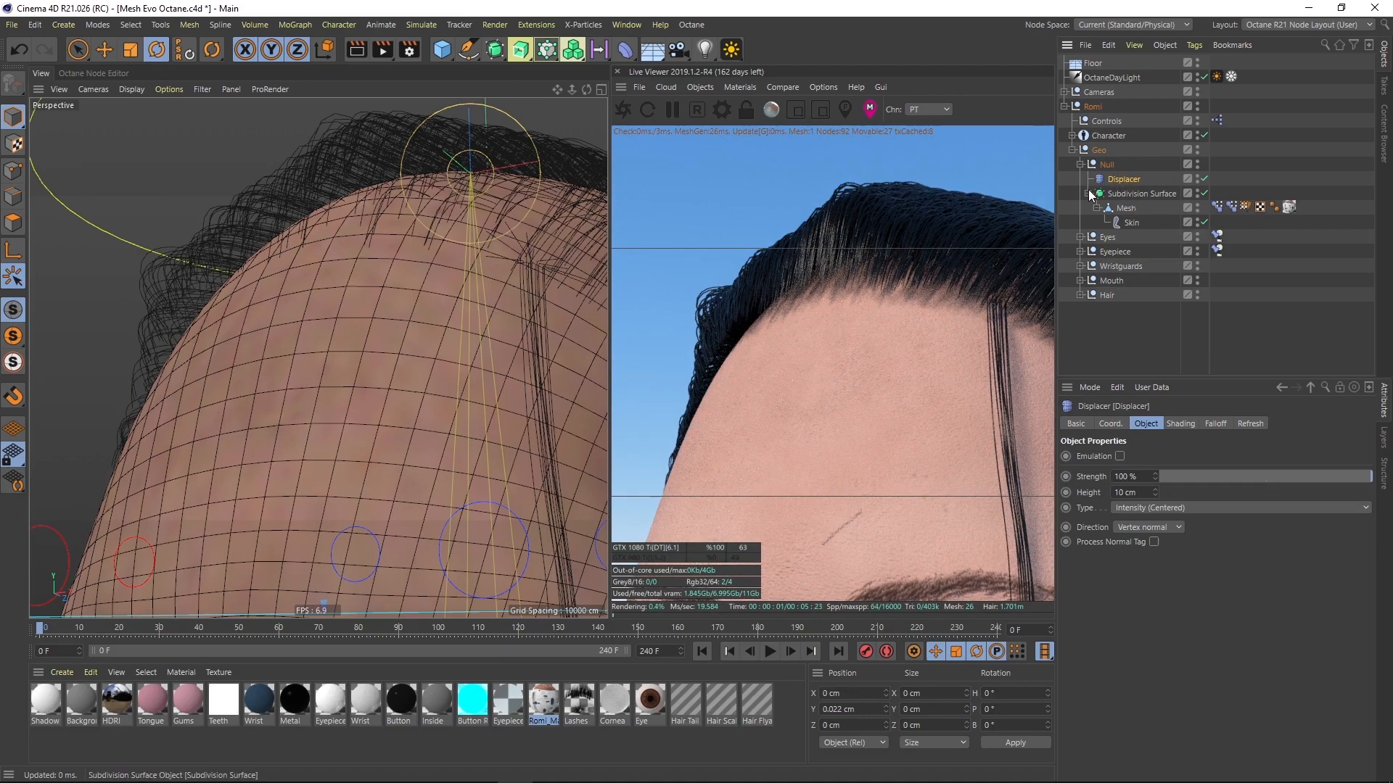
{"action": "left_click", "coordinate": [1128, 208]}
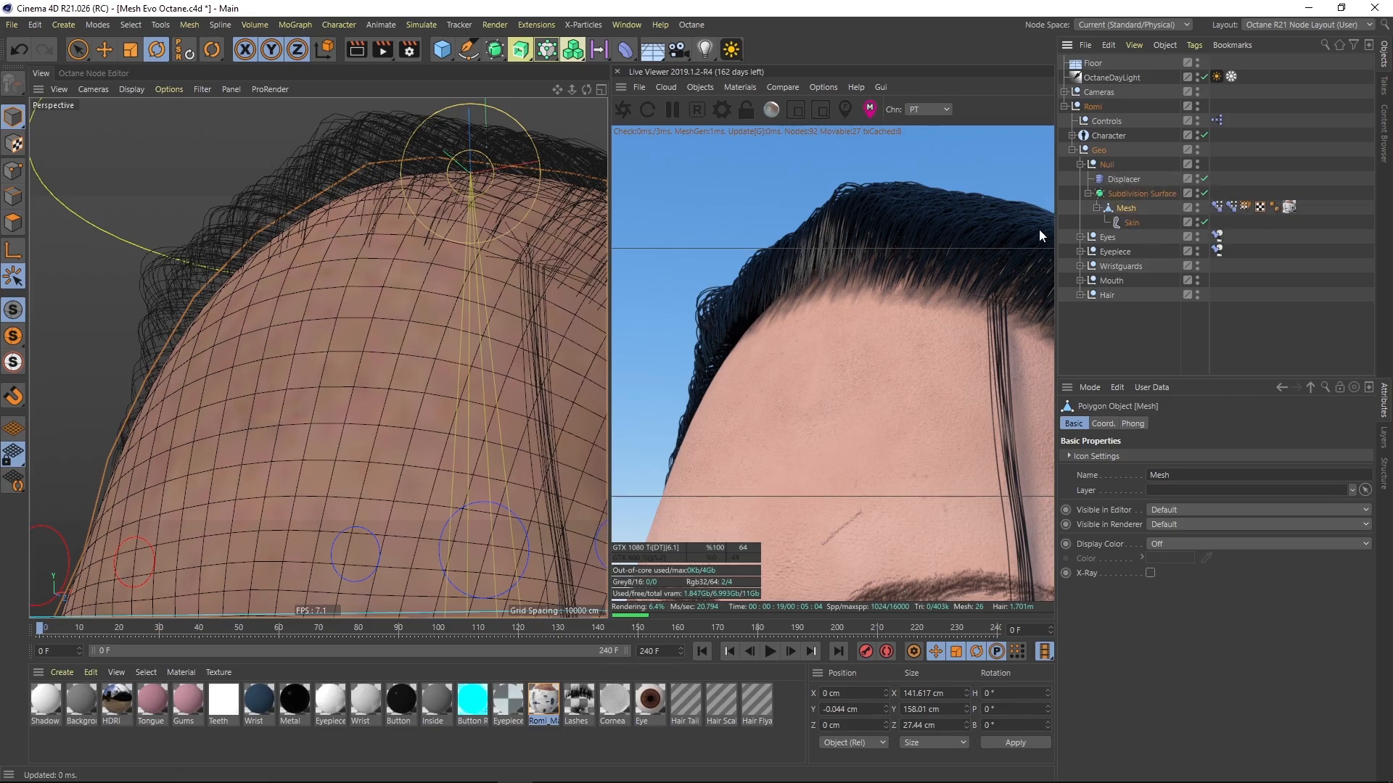
- Load the Romi-Displacement-Tangent_Displacement_Source_3_Target_0 texture from the tex folder as the Displacer's custom shader
{"action": "left_click_drag", "start_coordinate": [459, 391], "coordinate": [378, 360], "text": "alt"}
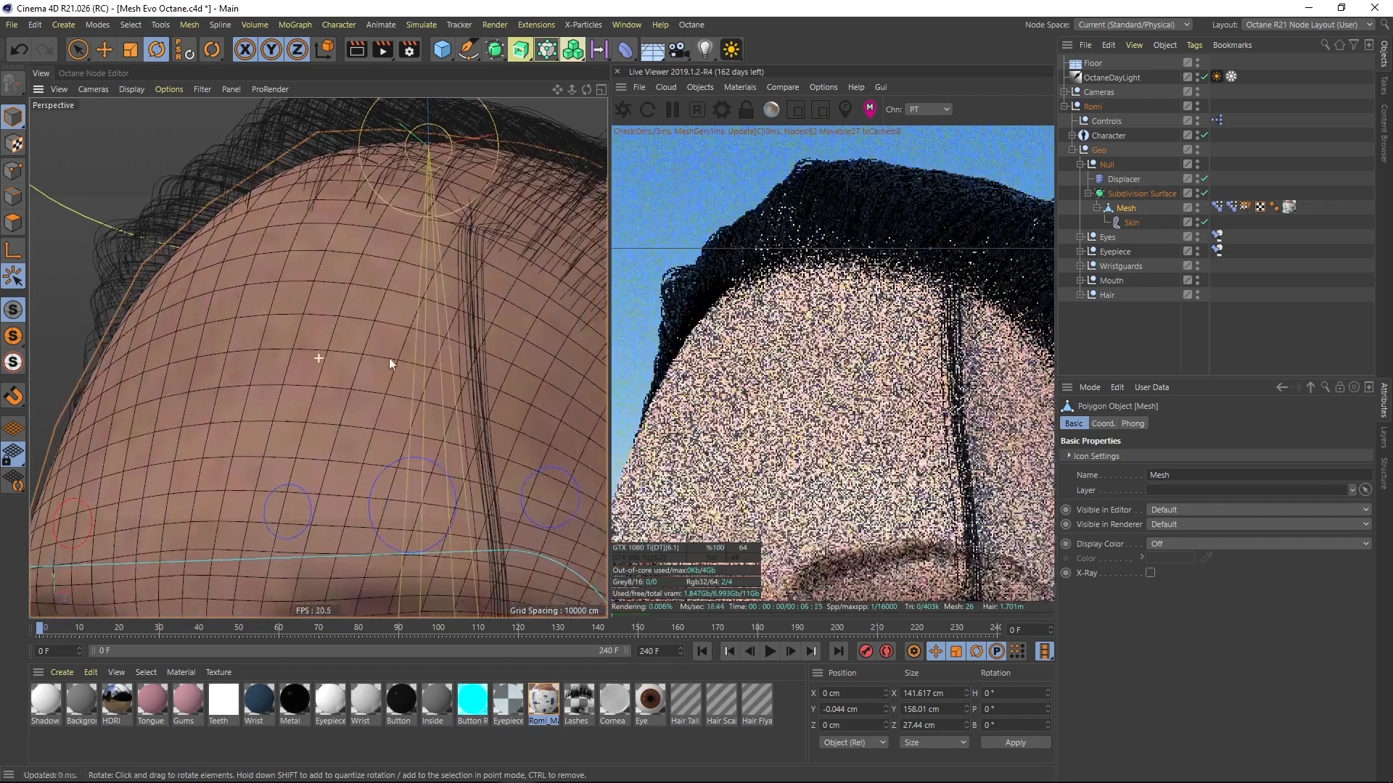
{"action": "right_click_drag", "start_coordinate": [413, 354], "coordinate": [334, 413], "text": "alt"}
{"action": "middle_click_drag", "start_coordinate": [334, 413], "coordinate": [310, 380], "text": "alt"}
{"action": "right_click_drag", "start_coordinate": [310, 380], "coordinate": [287, 304], "text": "alt"}
{"action": "left_click", "coordinate": [1121, 181]}
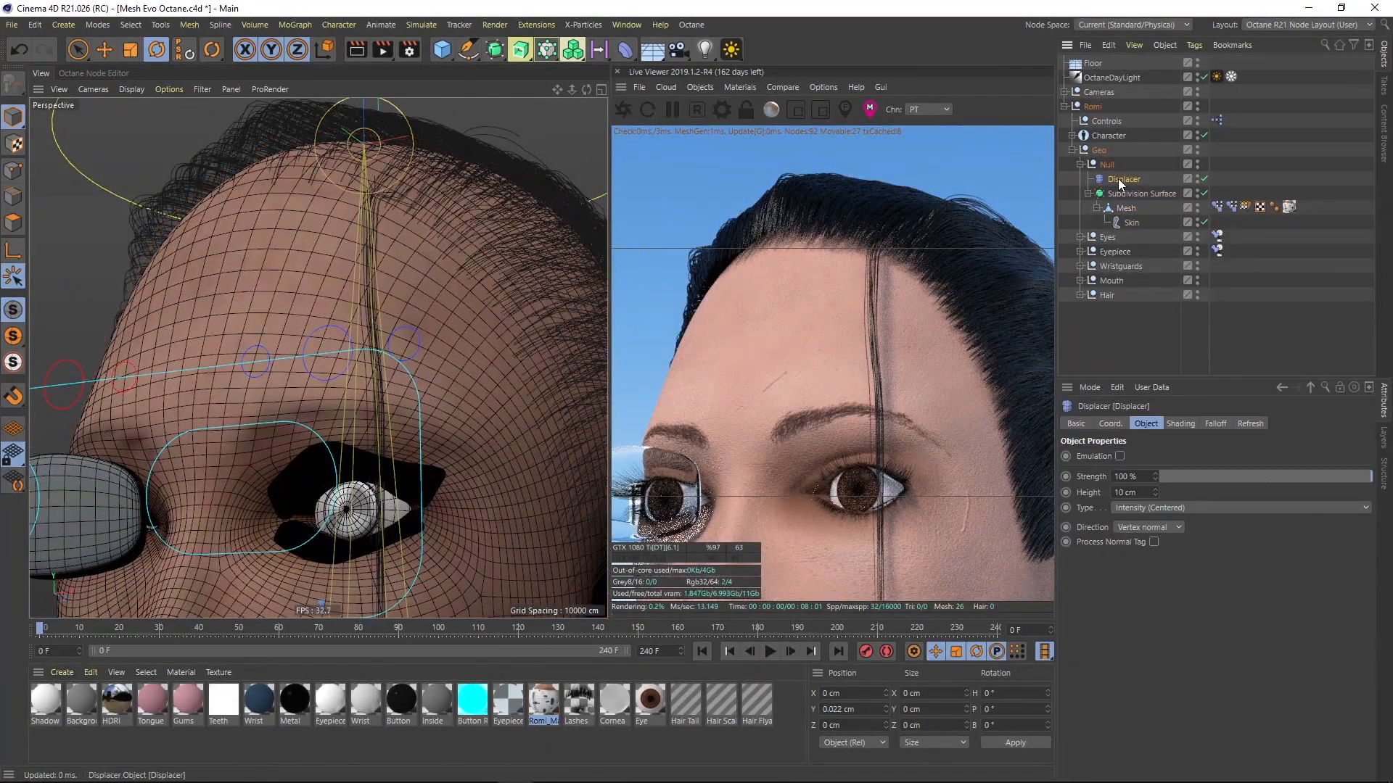
{"action": "left_click", "coordinate": [1177, 425]}
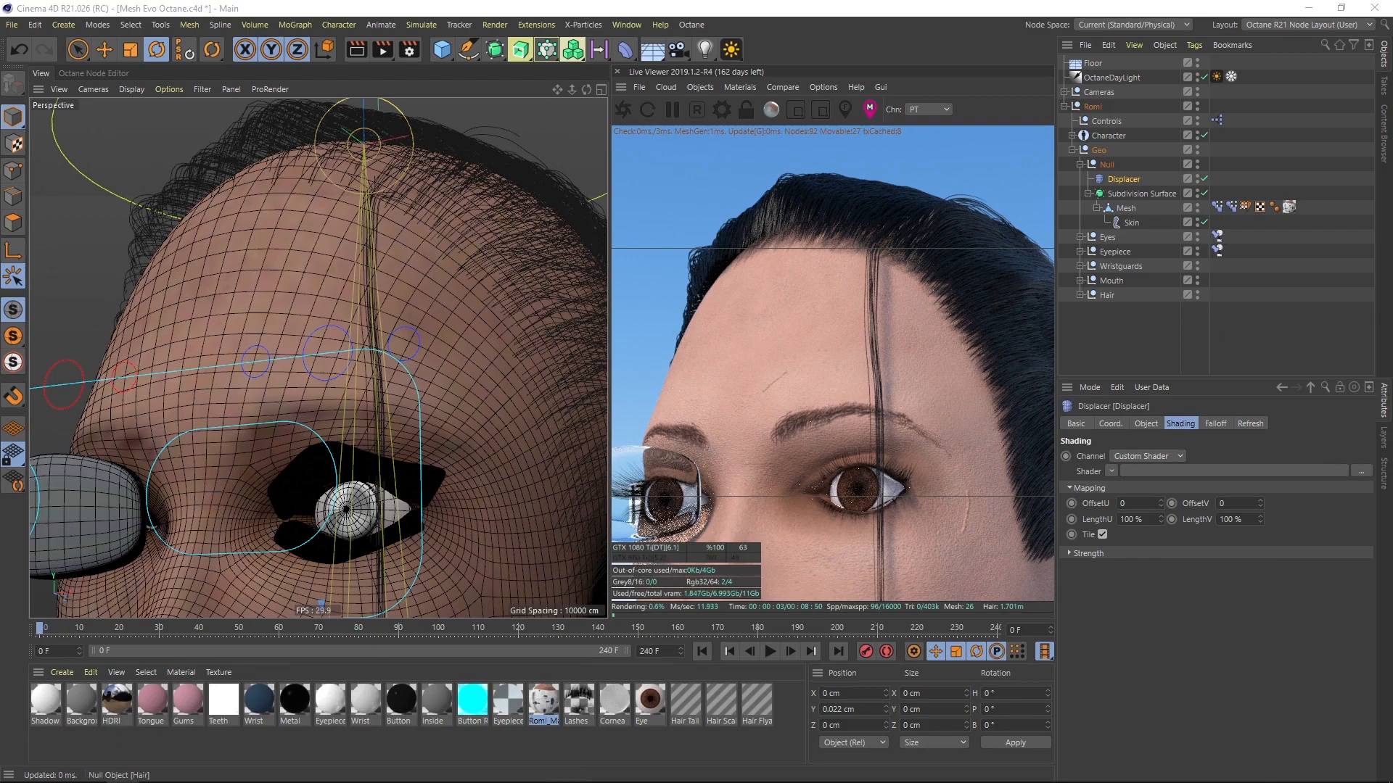
{"action": "left_click_drag", "start_coordinate": [1389, 108], "coordinate": [607, 101]}
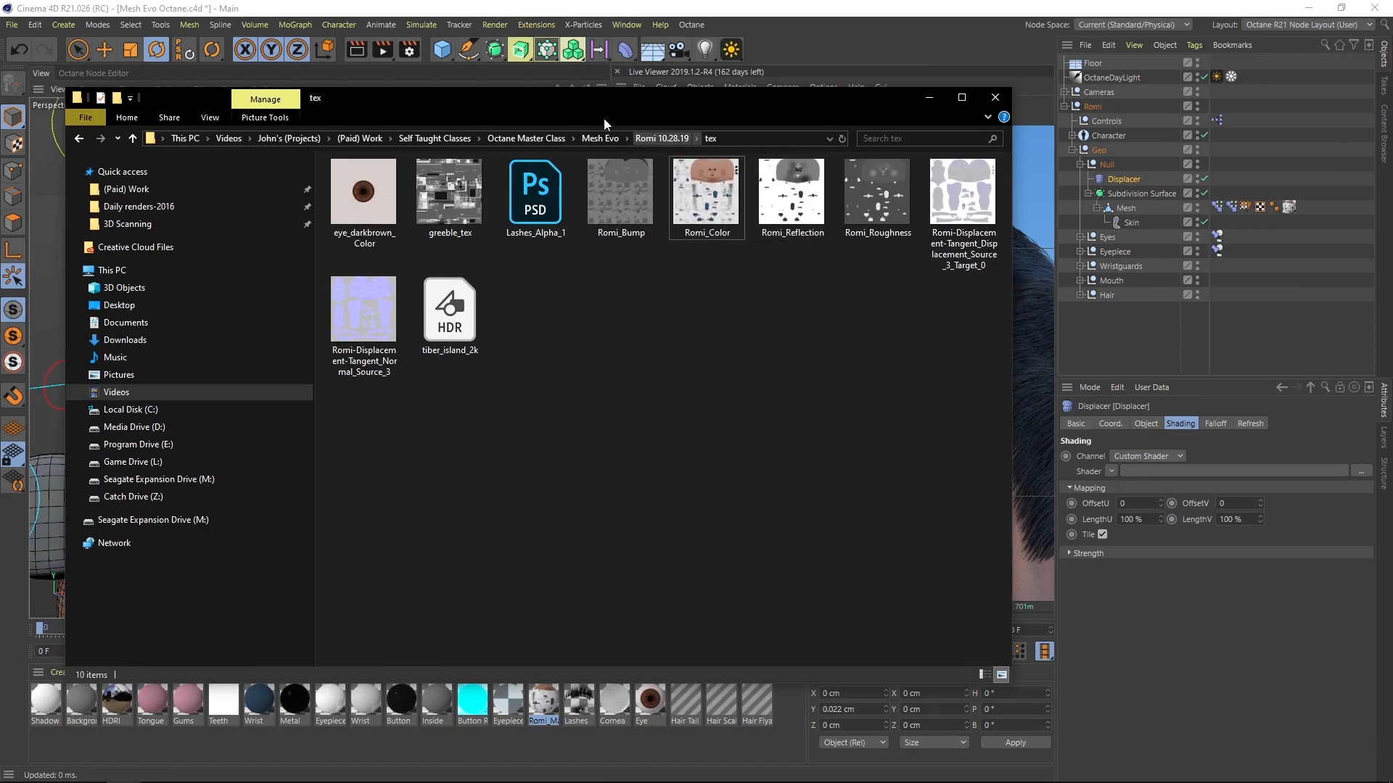
{"action": "left_click_drag", "start_coordinate": [573, 102], "coordinate": [623, 116]}
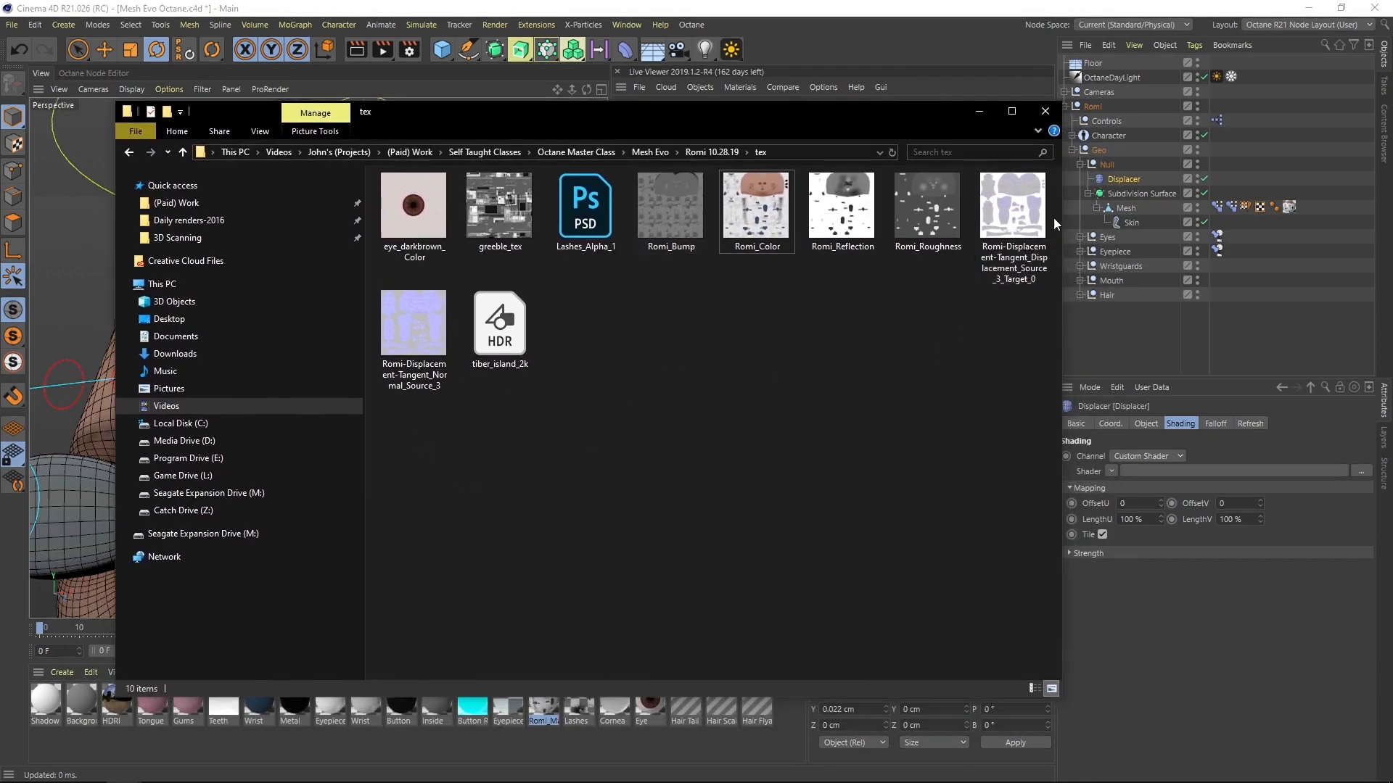
{"action": "left_click", "coordinate": [1003, 212]}
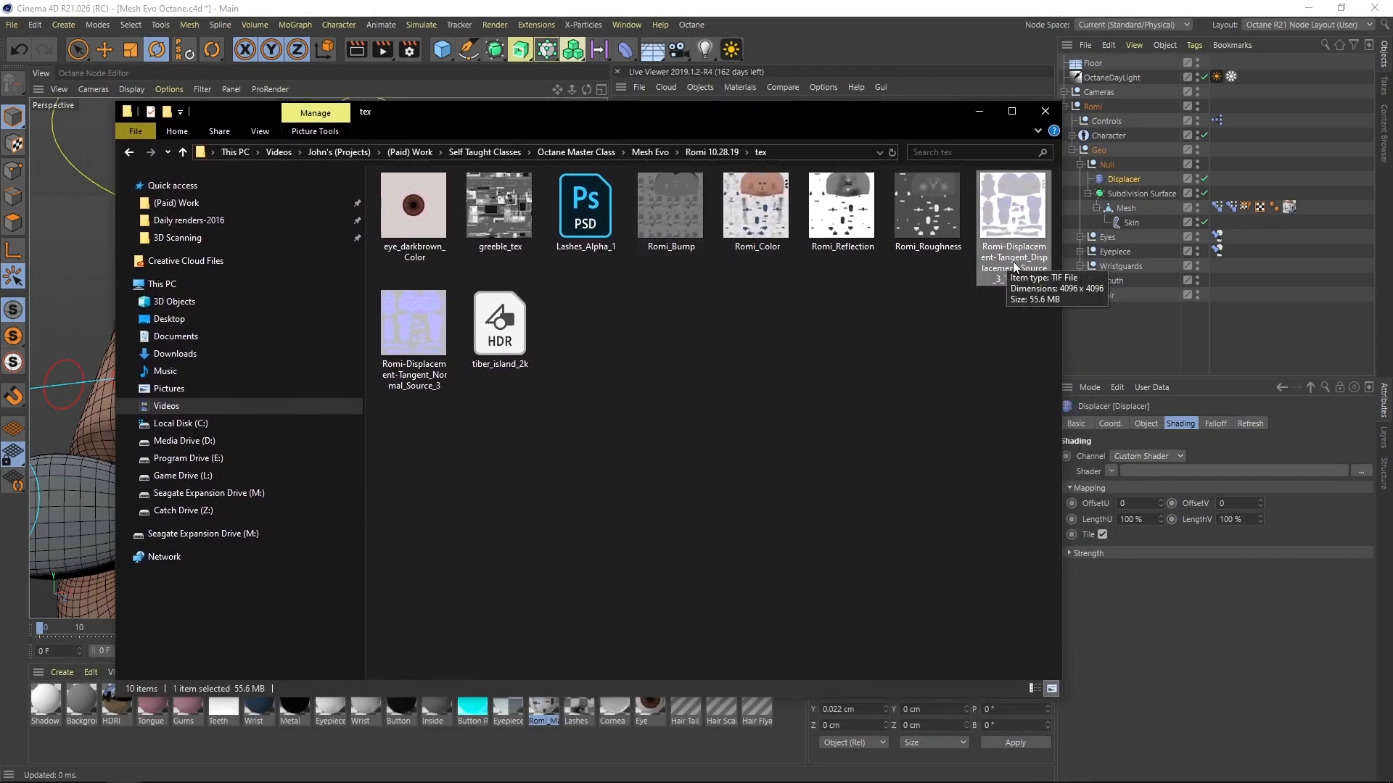
{"action": "left_click_drag", "start_coordinate": [1007, 218], "coordinate": [1146, 470]}
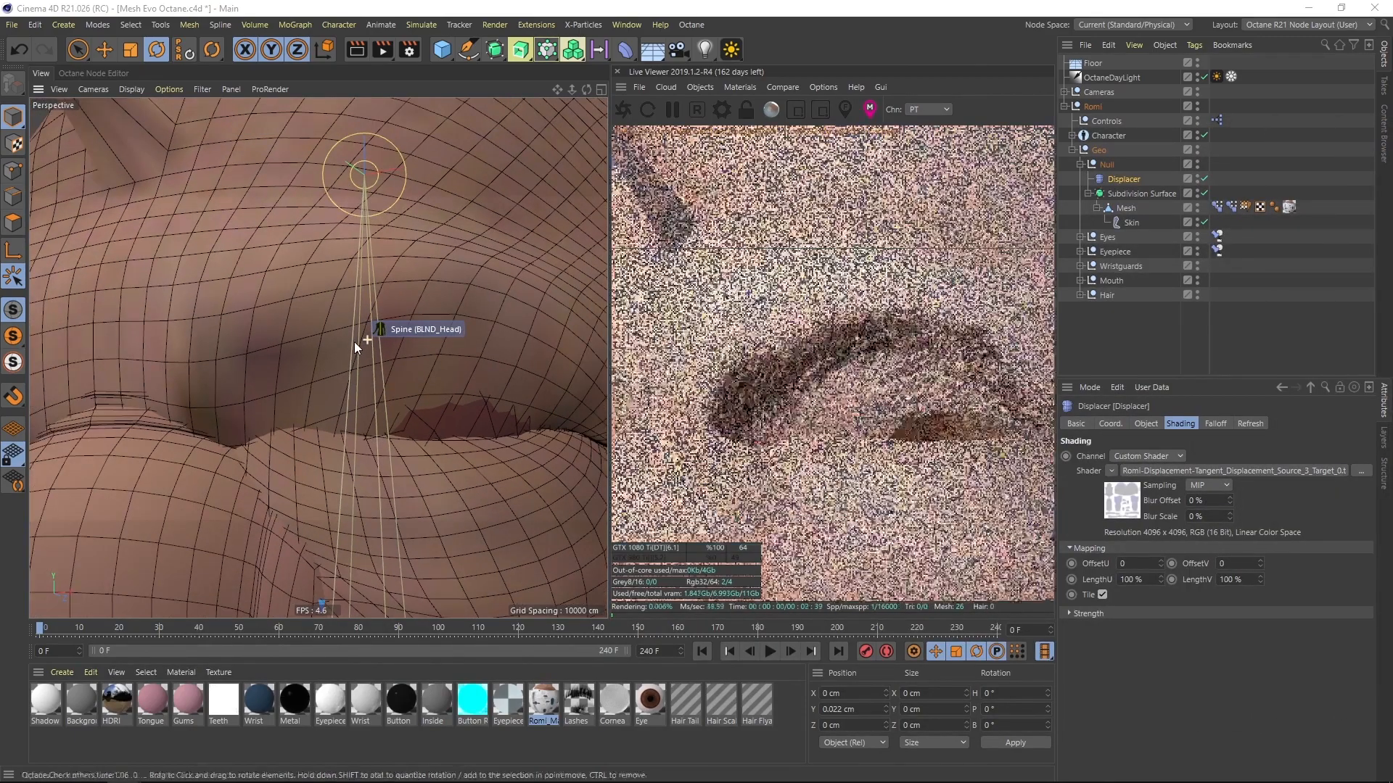
- Set the Displacer's displacement type to RGB (XYZ Tangent)
{"action": "scroll", "coordinate": [325, 344], "scroll_direction": "down", "scroll_amount": 5}
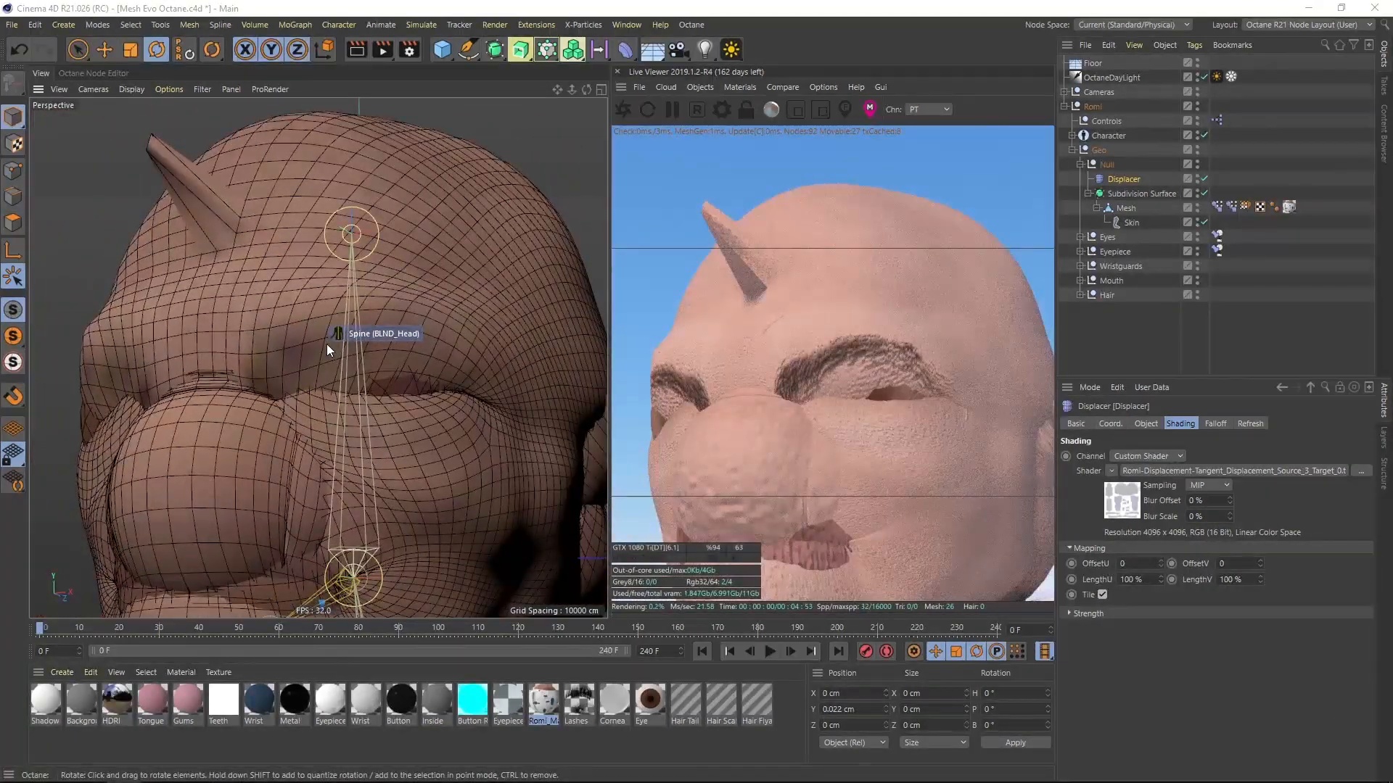
{"action": "left_click_drag", "start_coordinate": [326, 344], "coordinate": [315, 348], "text": "alt"}
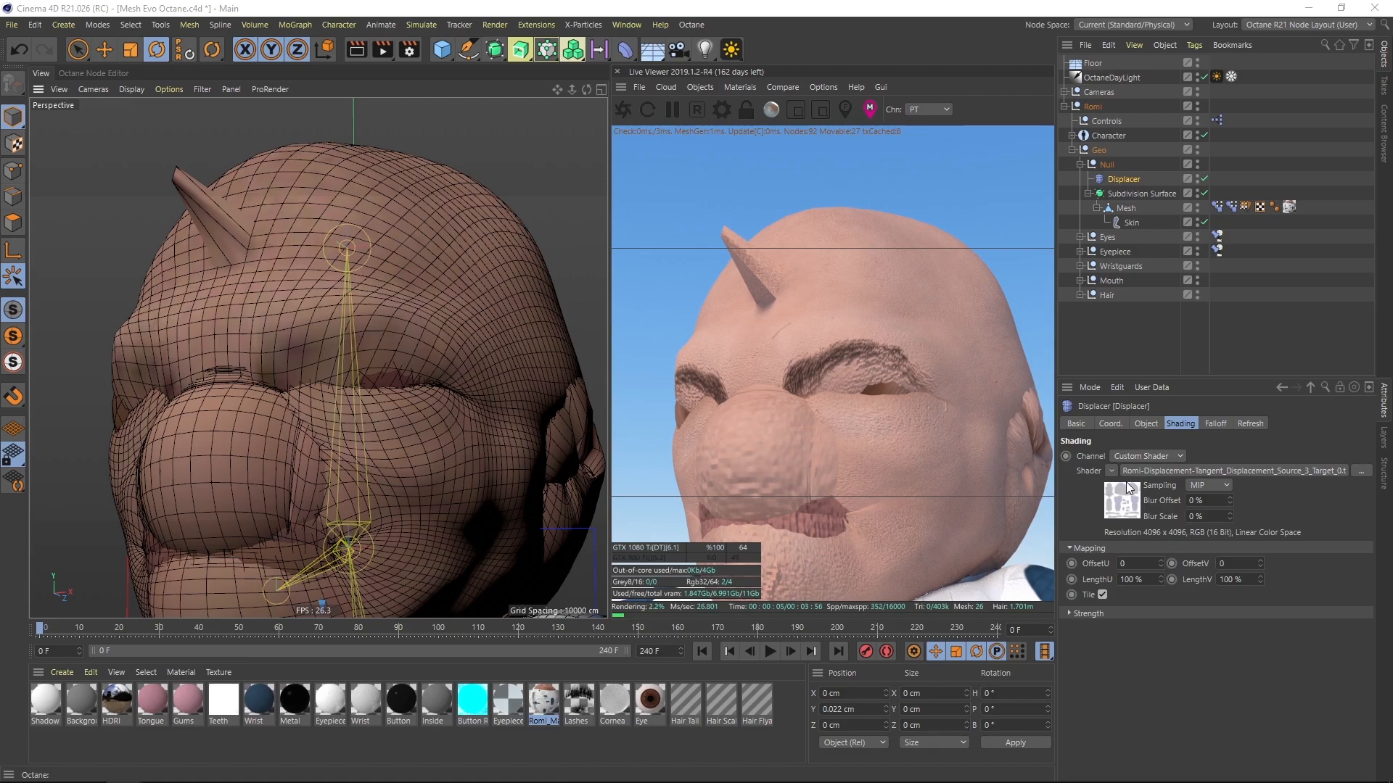
{"action": "left_click", "coordinate": [1141, 424]}
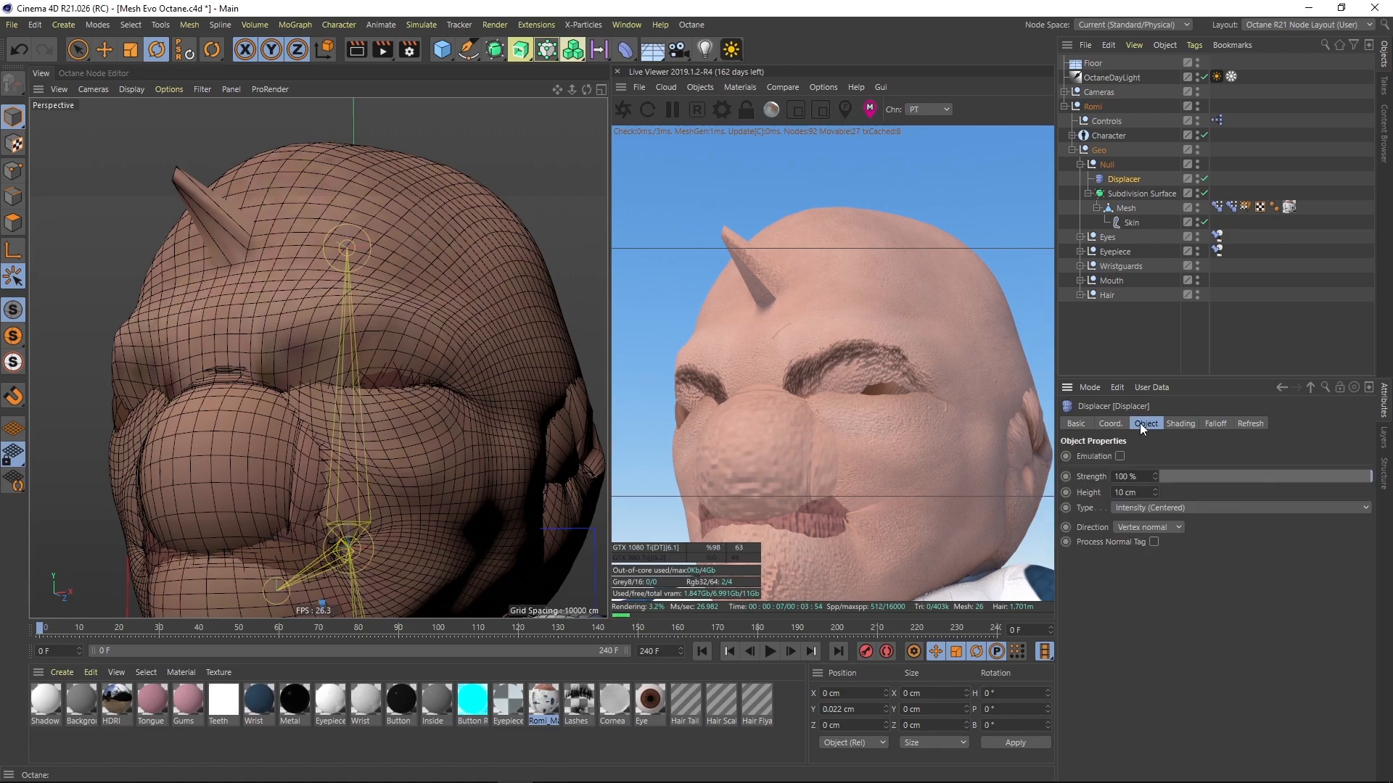
{"action": "left_click", "coordinate": [1147, 511]}
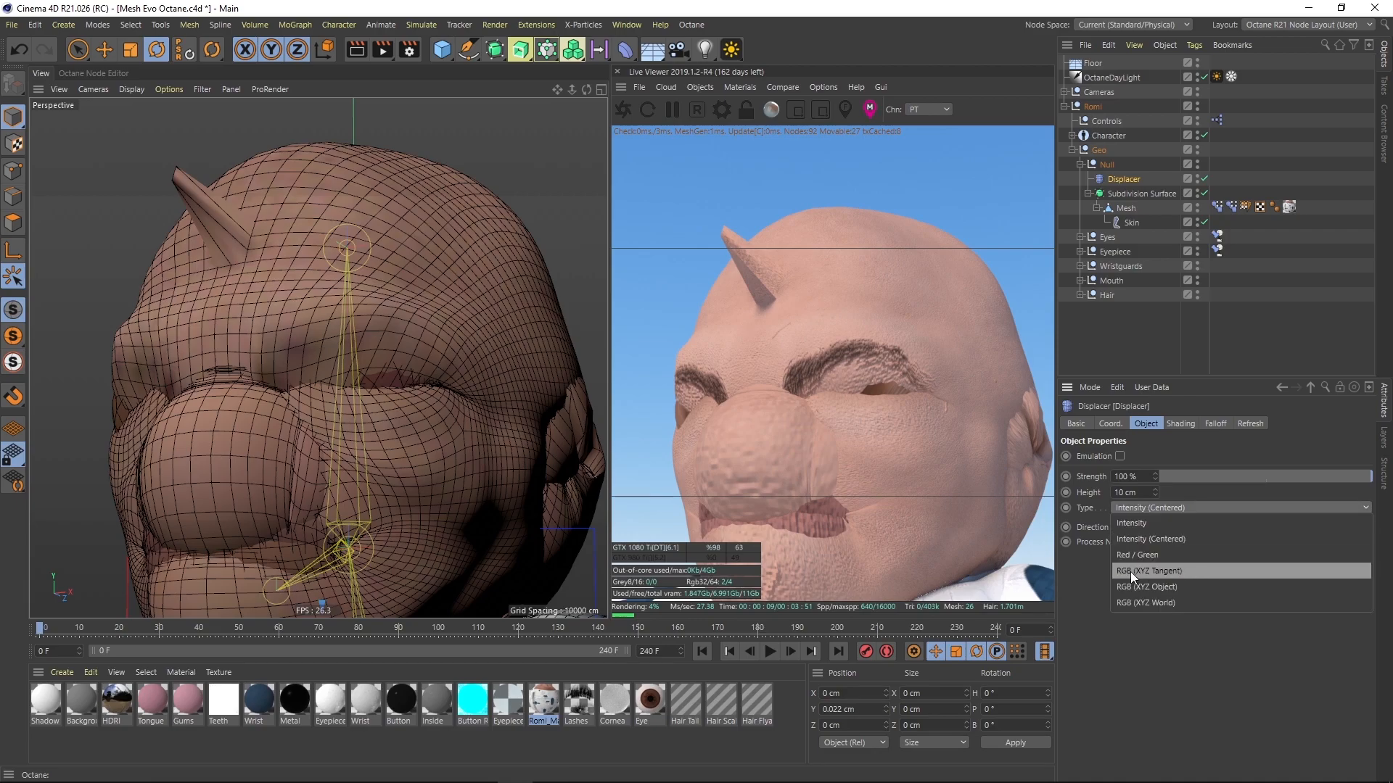
{"action": "left_click", "coordinate": [1167, 571]}
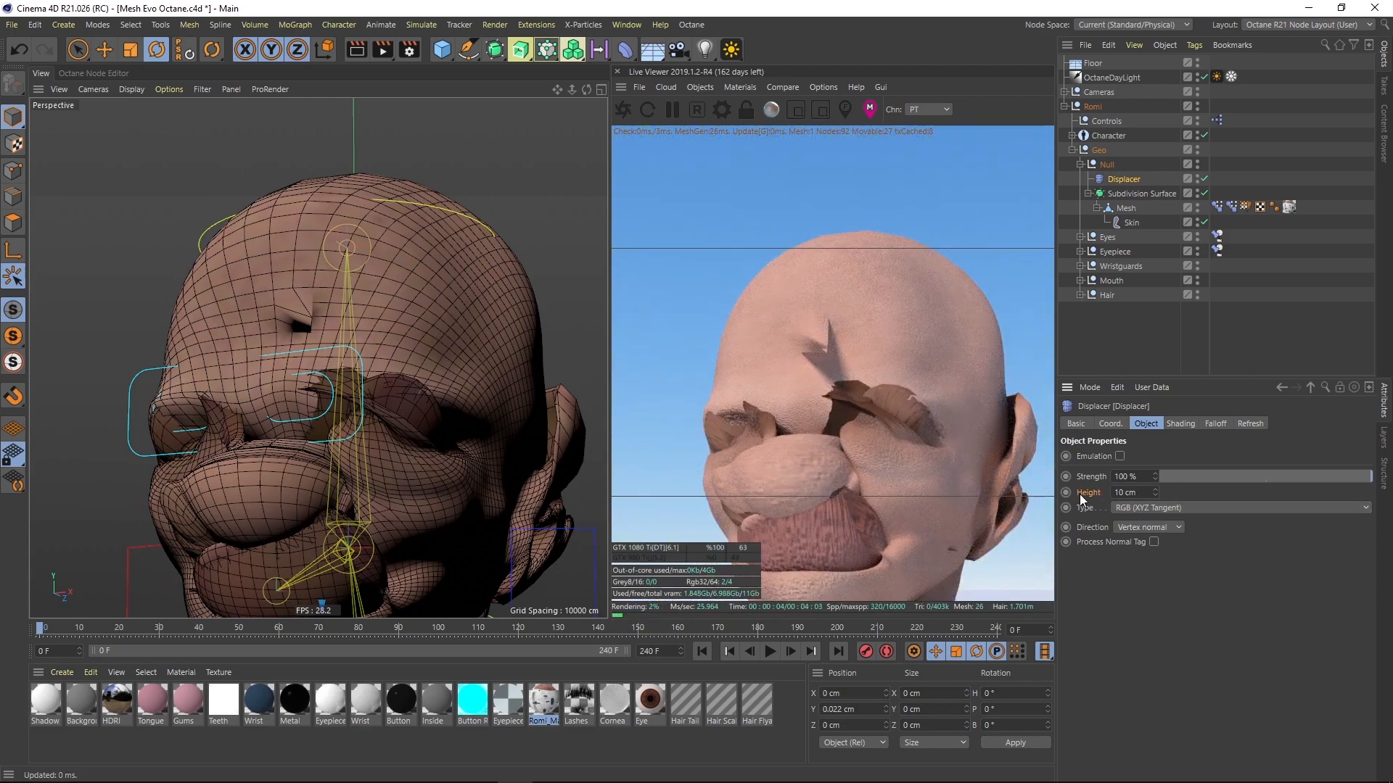
- Set the Displacer's height to 2 cm and view the displaced head from the side
{"action": "left_click", "coordinate": [1126, 493]}
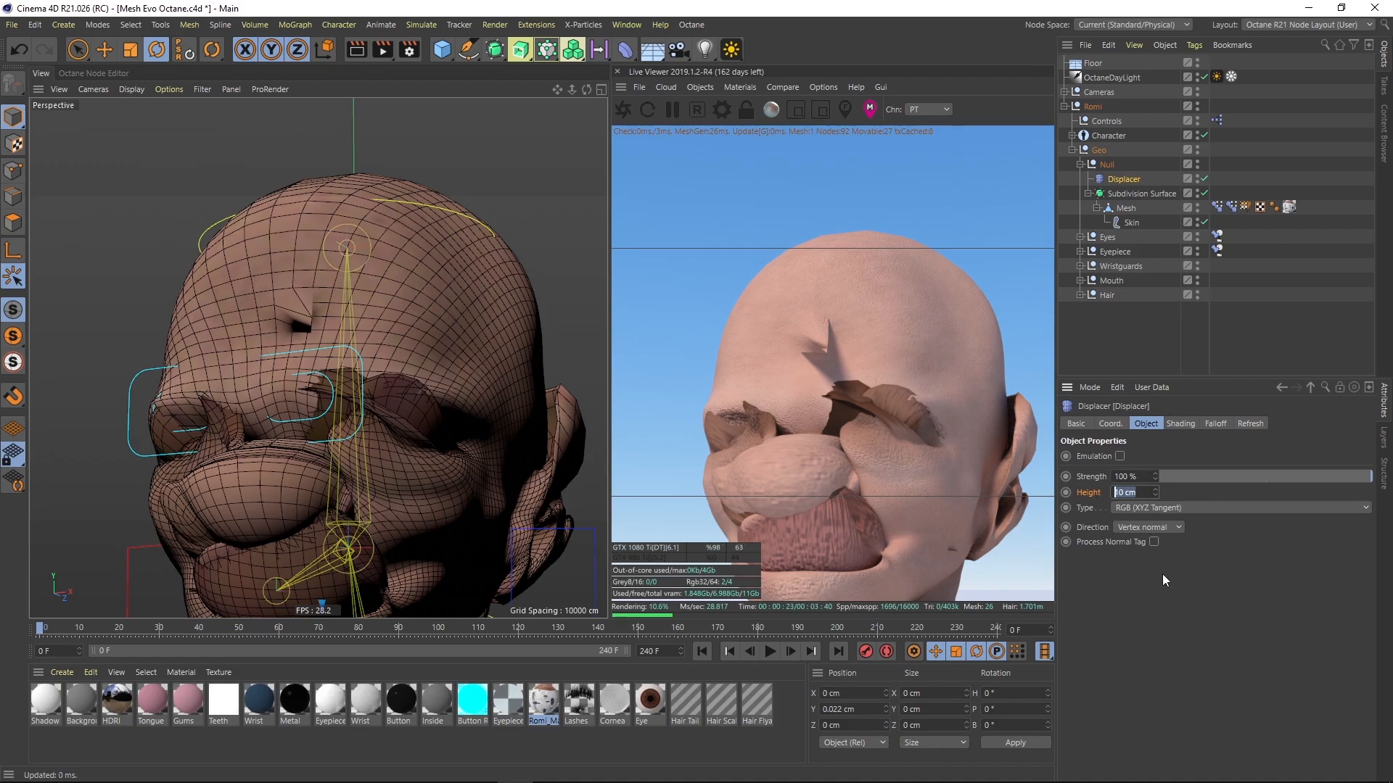
{"action": "type", "text": "2"}
{"action": "key", "text": "Return"}
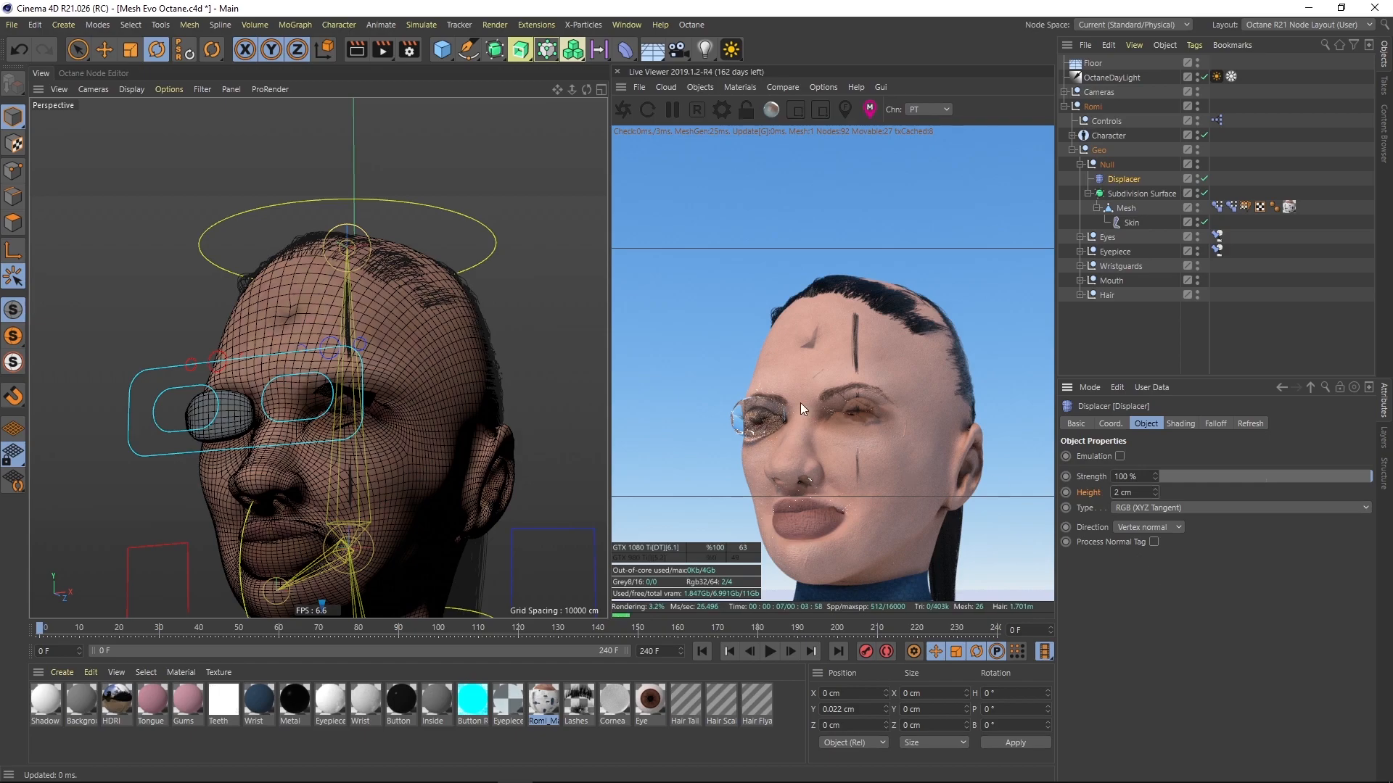
{"action": "left_click_drag", "start_coordinate": [363, 388], "coordinate": [386, 345]}
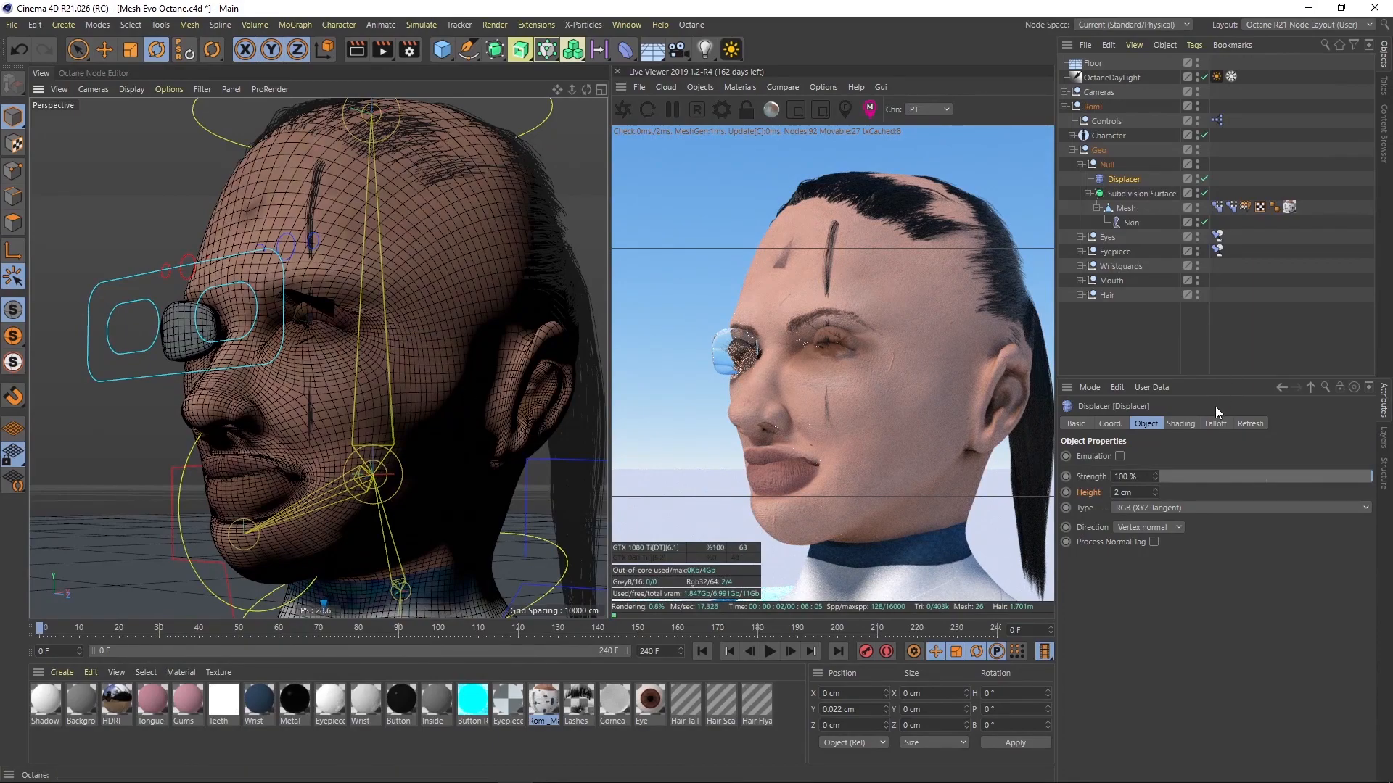
- Set the color profile of the Displacer's tangent displacement bitmap to sRGB
{"action": "left_click", "coordinate": [1173, 423]}
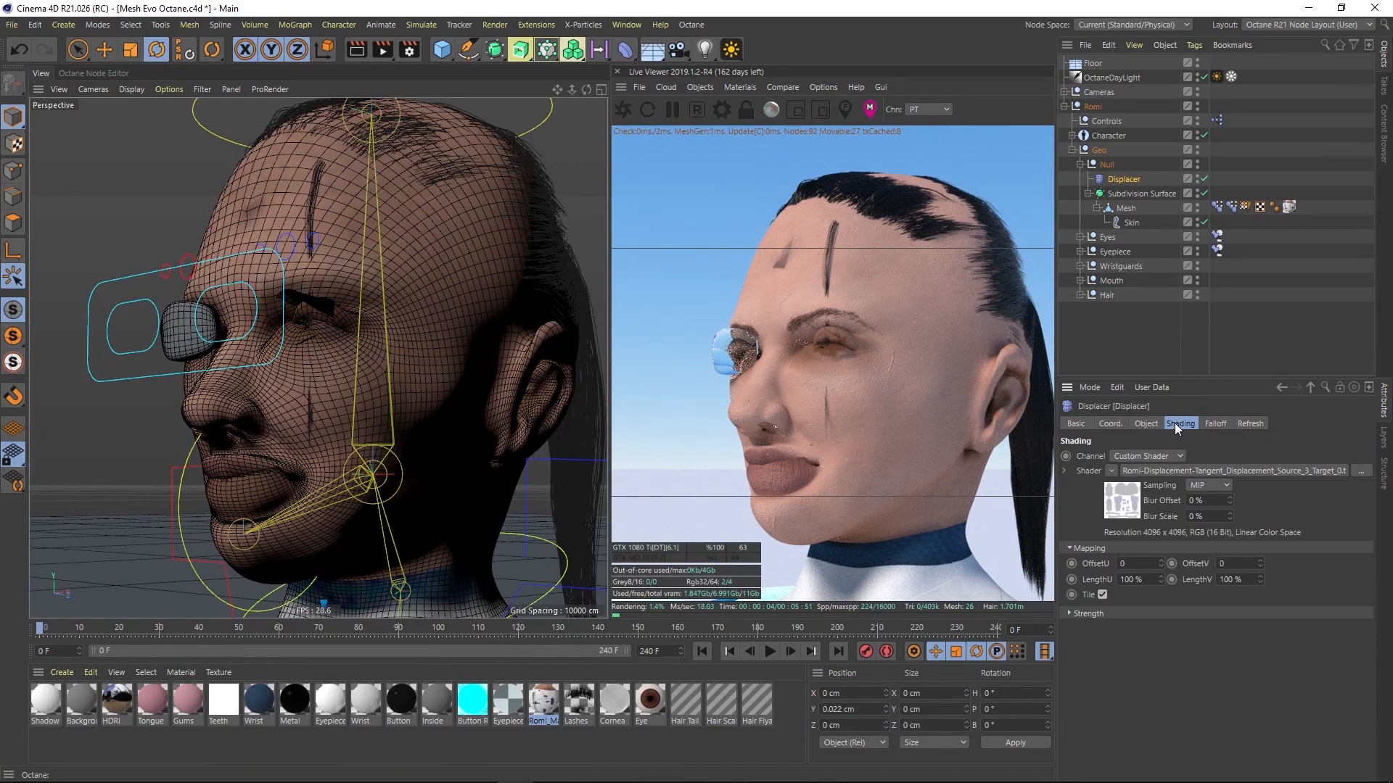
{"action": "left_click", "coordinate": [1122, 501]}
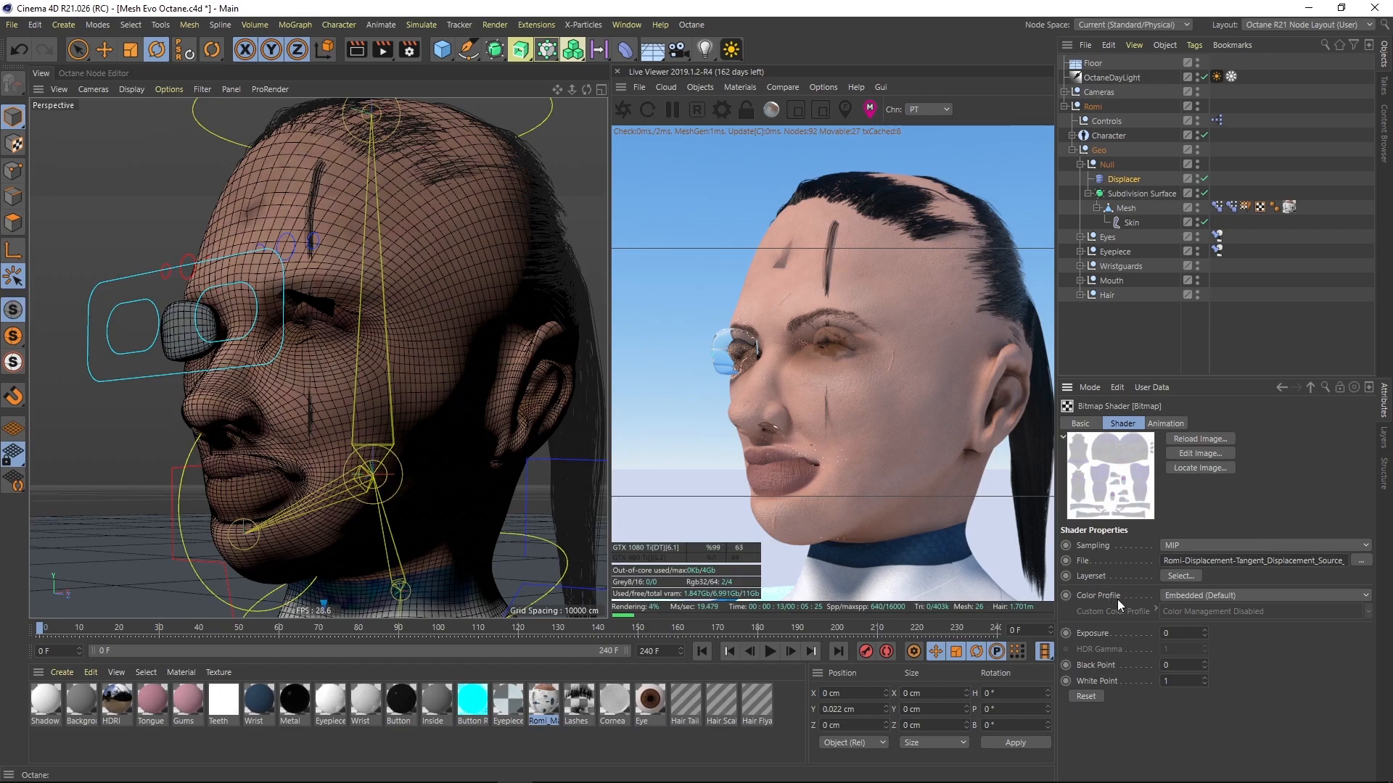
{"action": "left_click", "coordinate": [1244, 594]}
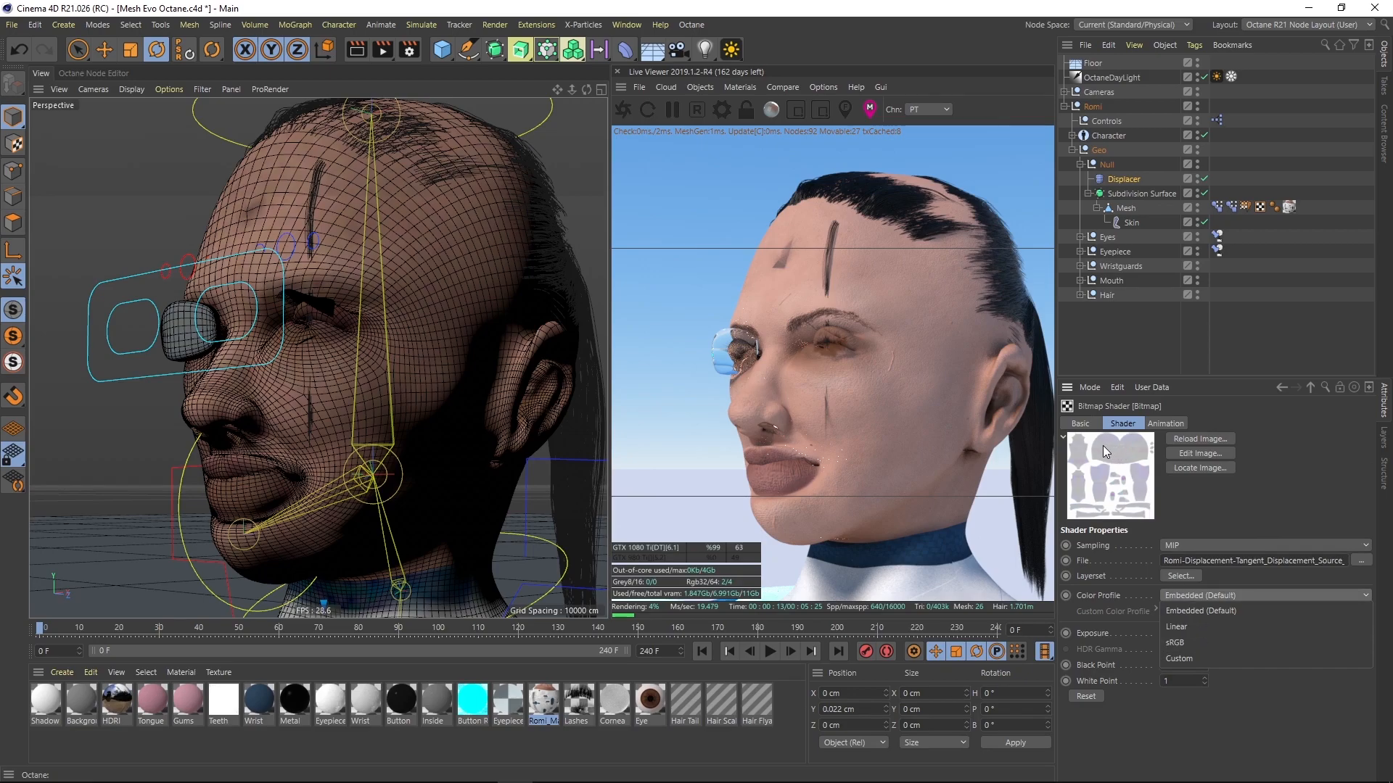
{"action": "left_click", "coordinate": [1174, 641]}
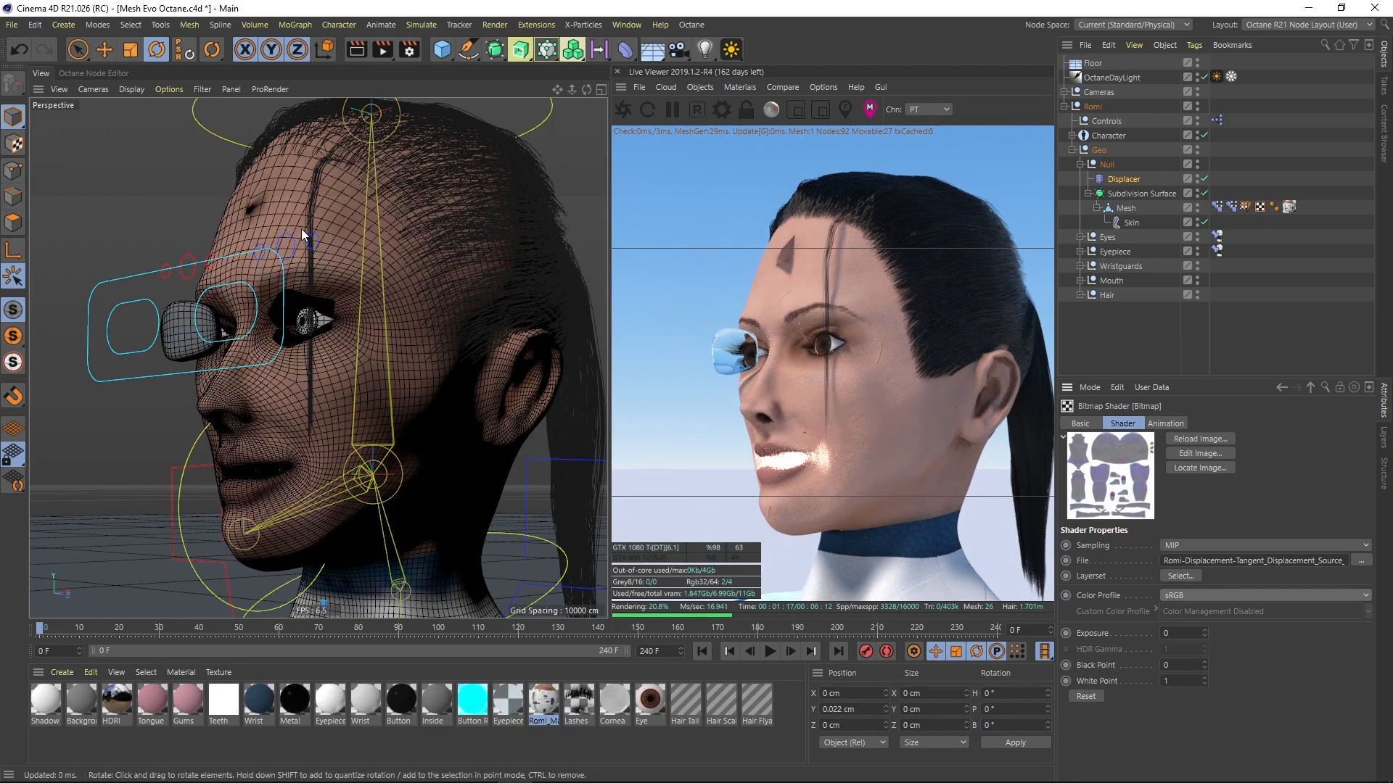
- Set the Subdivision Surface's Subdivide UVs option to Standard to fix the spike on the forehead
{"action": "scroll", "coordinate": [267, 197], "scroll_direction": "up", "scroll_amount": 10}
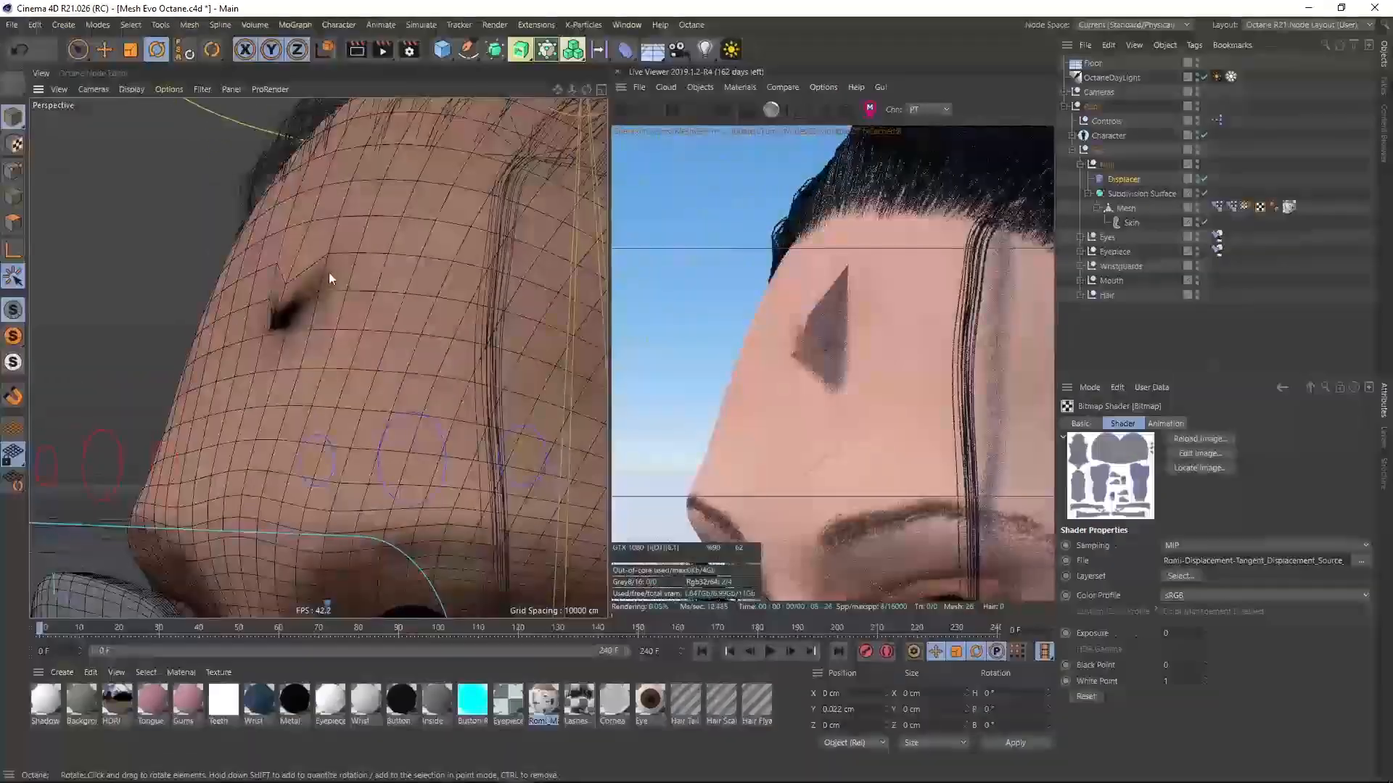
{"action": "left_click_drag", "start_coordinate": [368, 270], "coordinate": [338, 307], "text": "alt"}
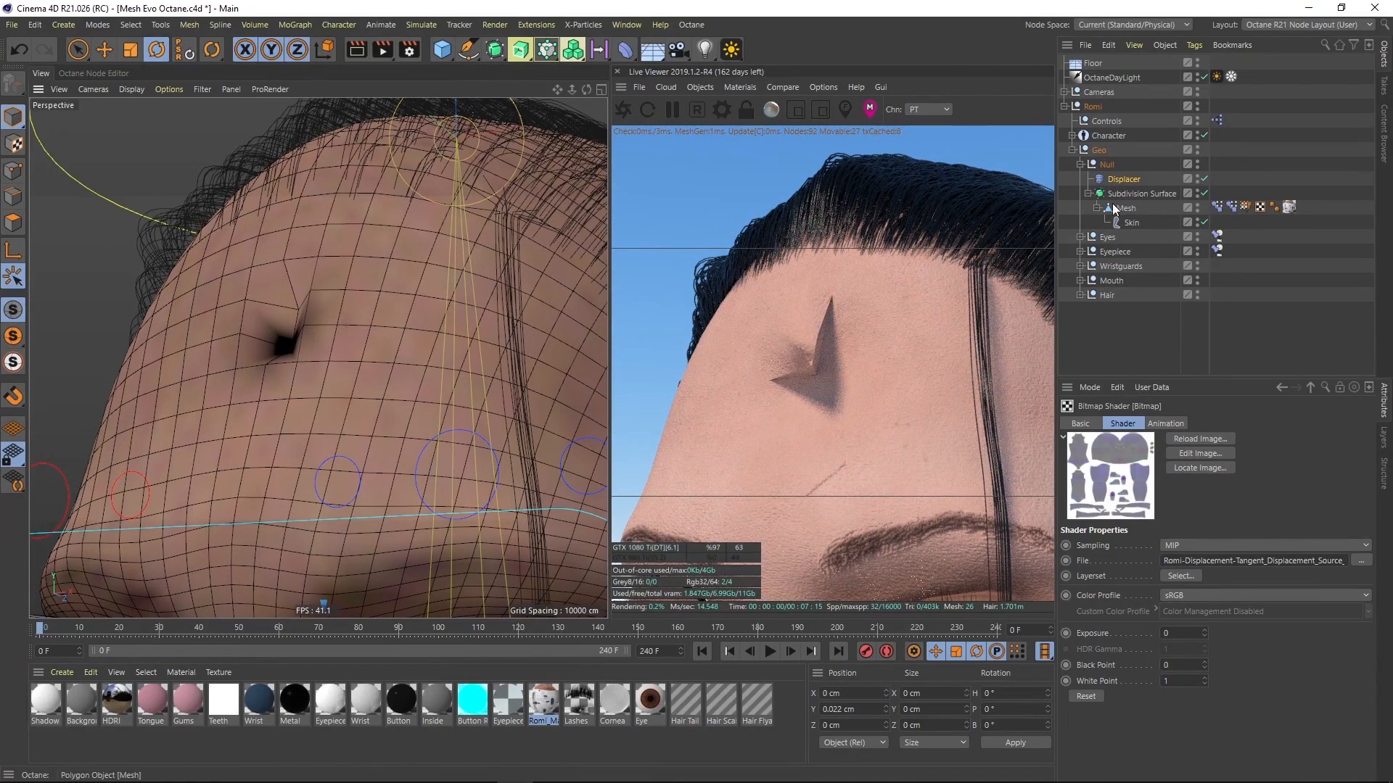
{"action": "left_click", "coordinate": [1134, 192]}
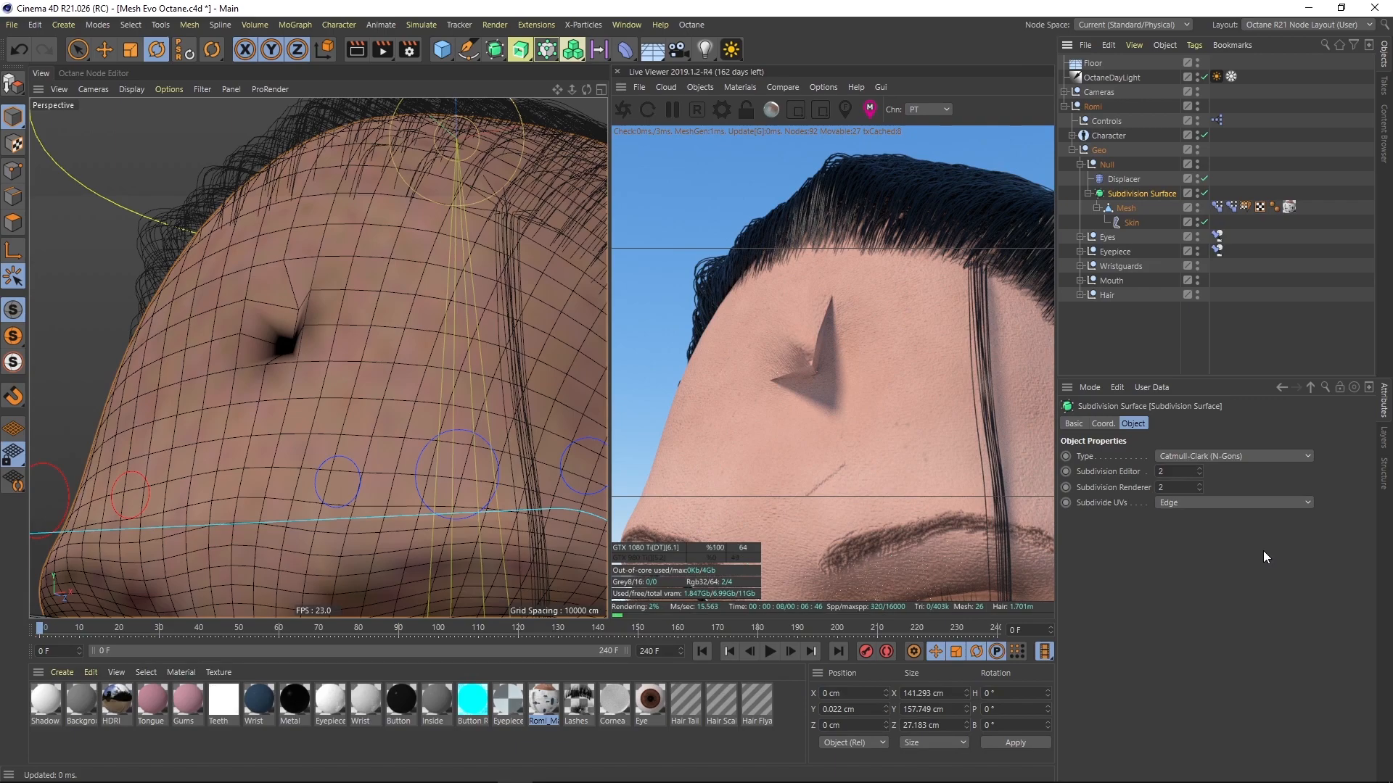
{"action": "left_click", "coordinate": [1098, 505]}
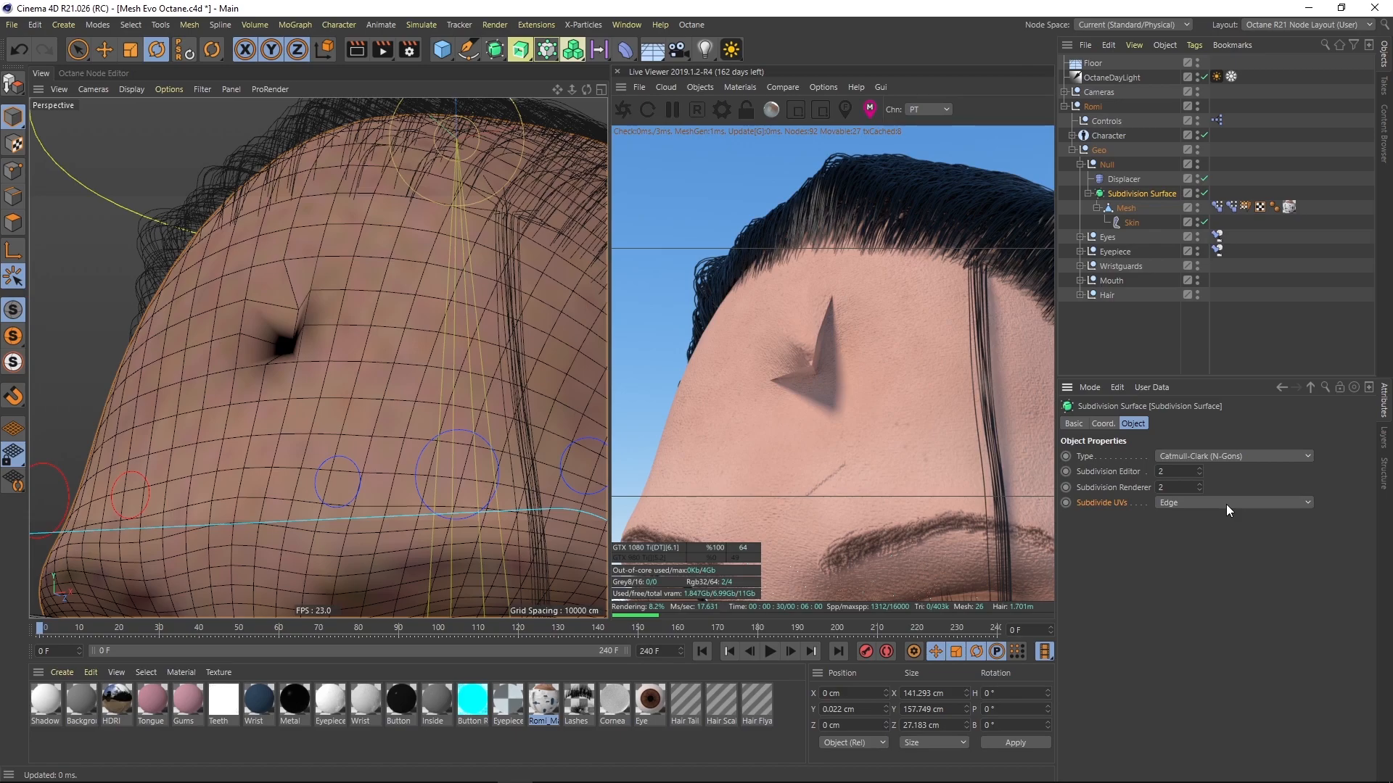
{"action": "left_click", "coordinate": [1224, 502]}
{"action": "left_click", "coordinate": [1198, 521]}
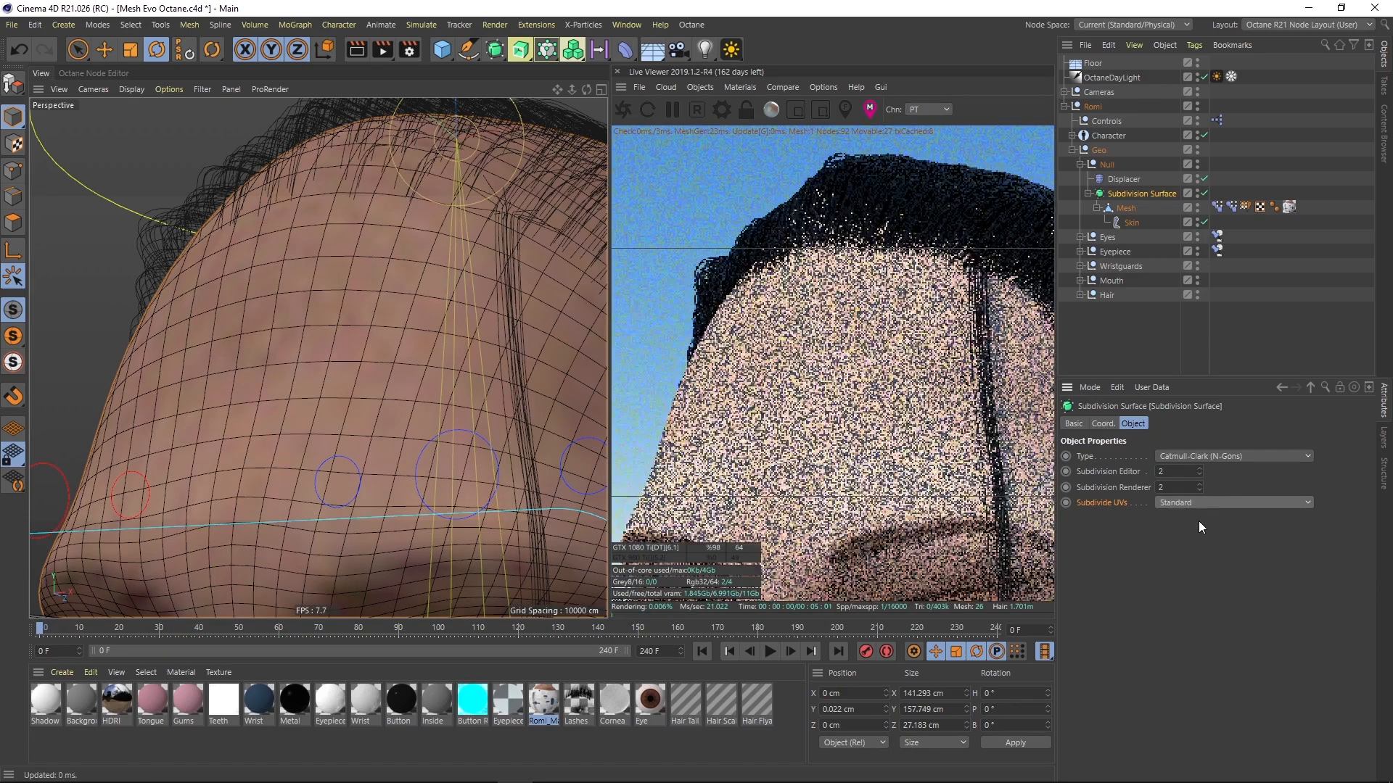
- Compare the ear's displacement by switching Subdivide UVs to Edge and back to Standard
{"action": "left_click_drag", "start_coordinate": [346, 389], "coordinate": [428, 263], "text": "alt"}
{"action": "right_click_drag", "start_coordinate": [428, 257], "coordinate": [485, 270], "text": "alt"}
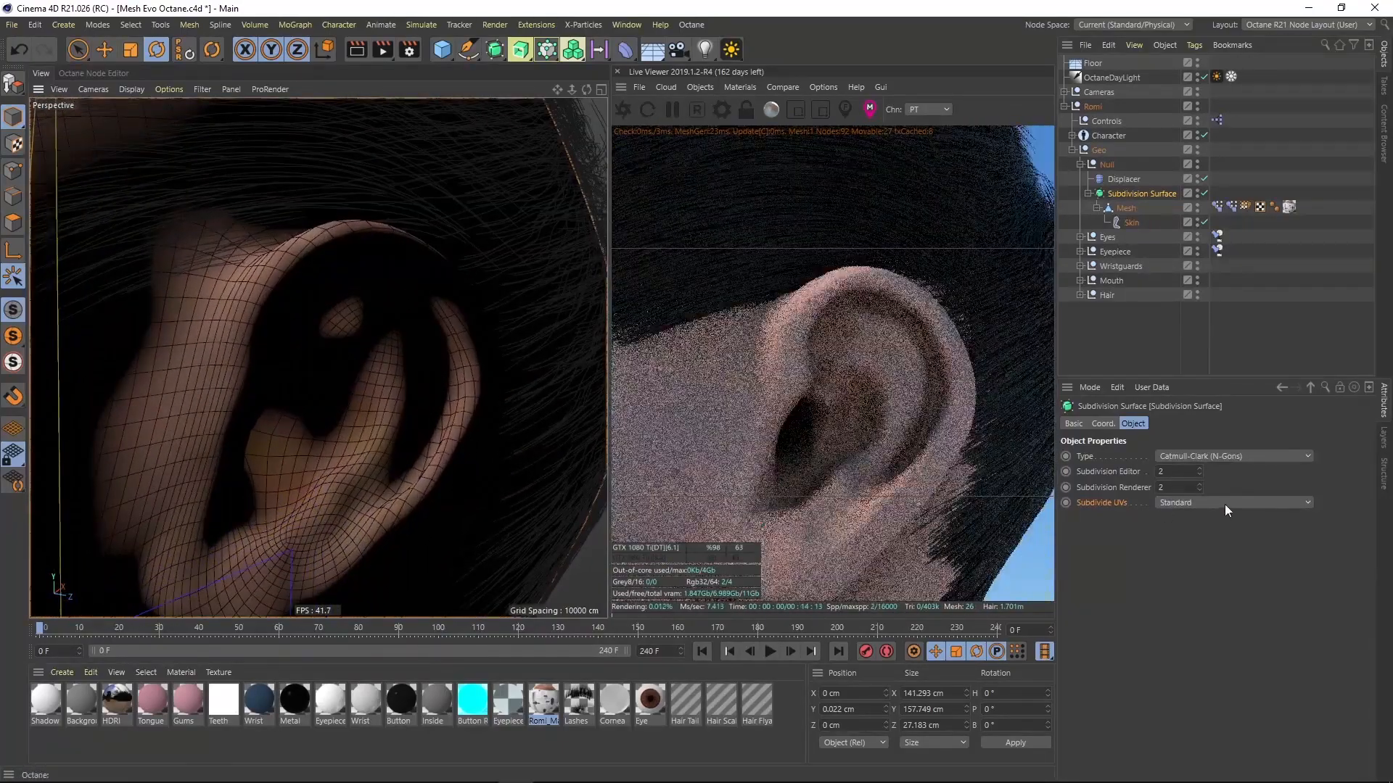
{"action": "left_click", "coordinate": [1178, 508]}
{"action": "left_click", "coordinate": [1192, 550]}
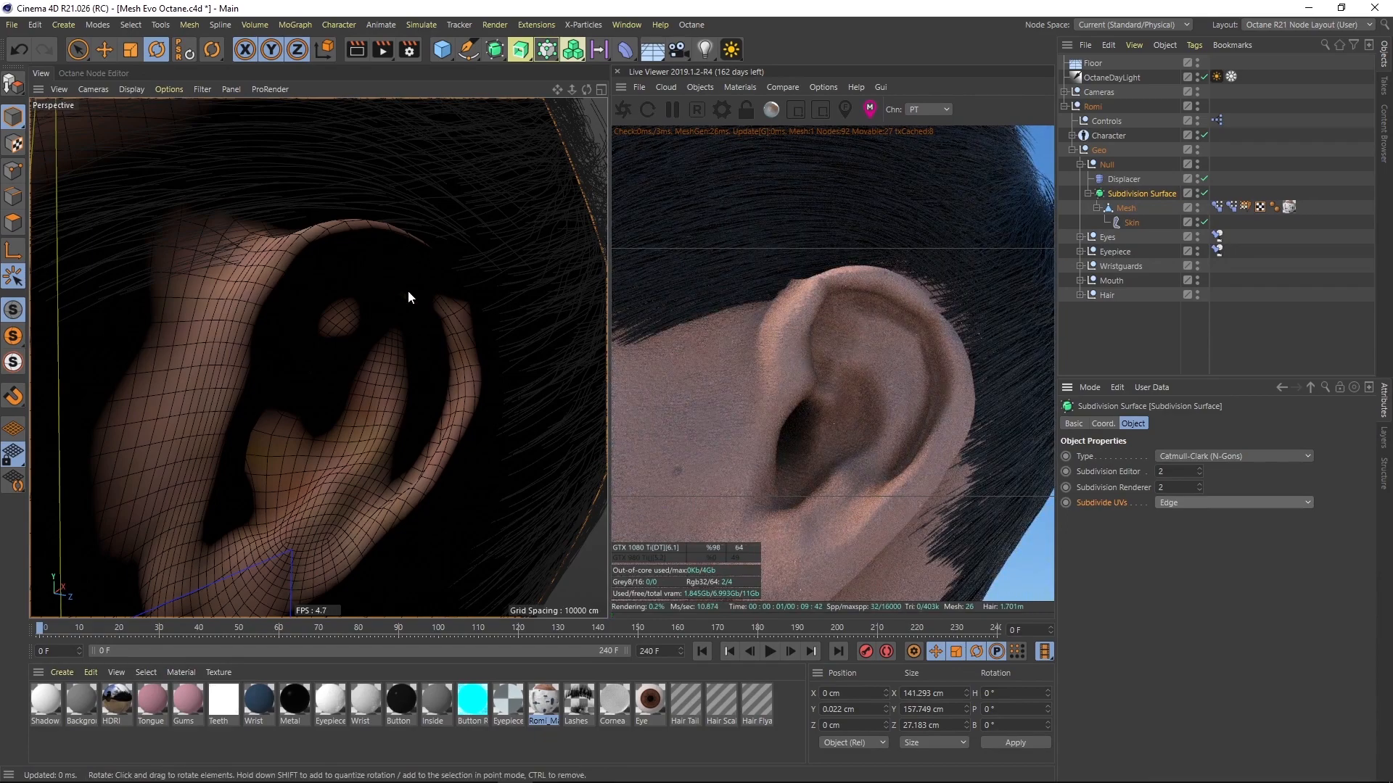
{"action": "left_click_drag", "start_coordinate": [408, 290], "coordinate": [433, 295], "text": "alt"}
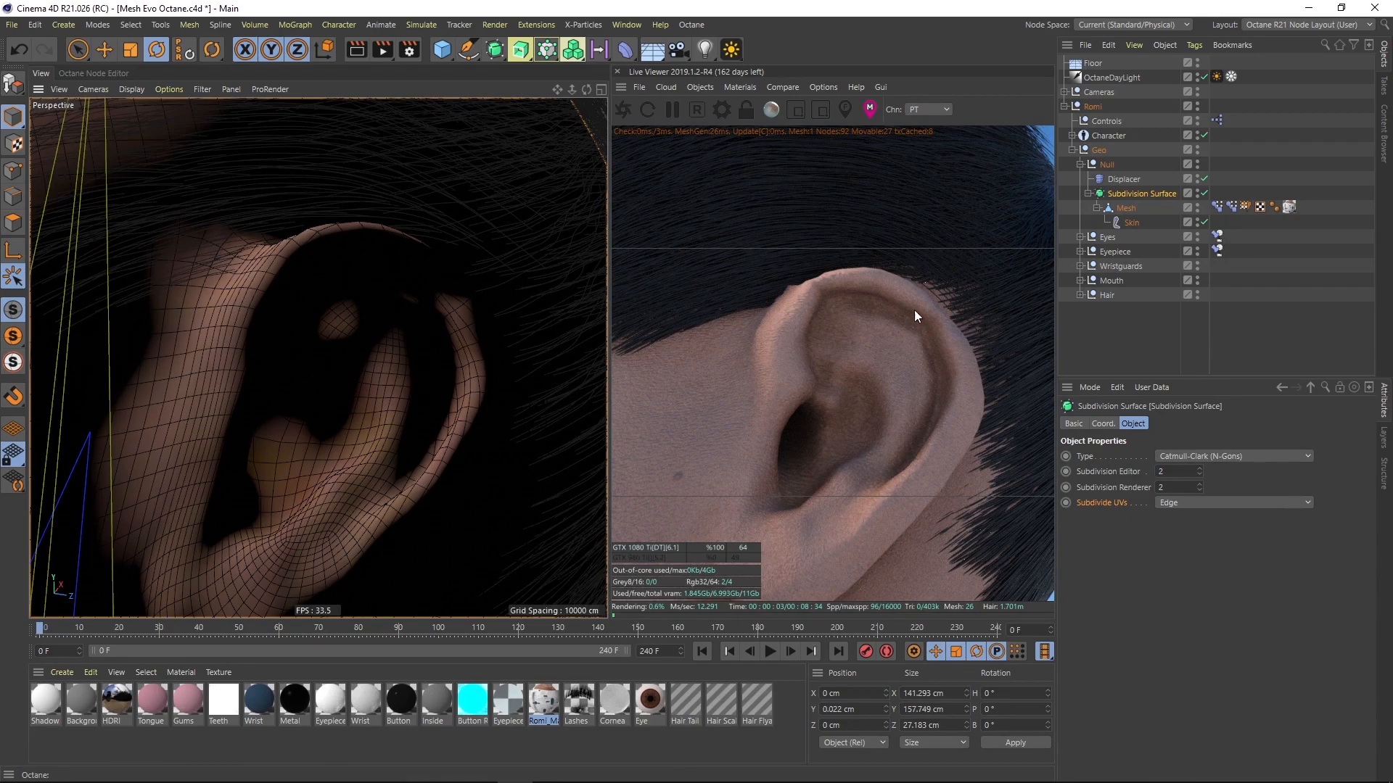
{"action": "left_click", "coordinate": [1181, 505]}
{"action": "left_click", "coordinate": [1187, 518]}
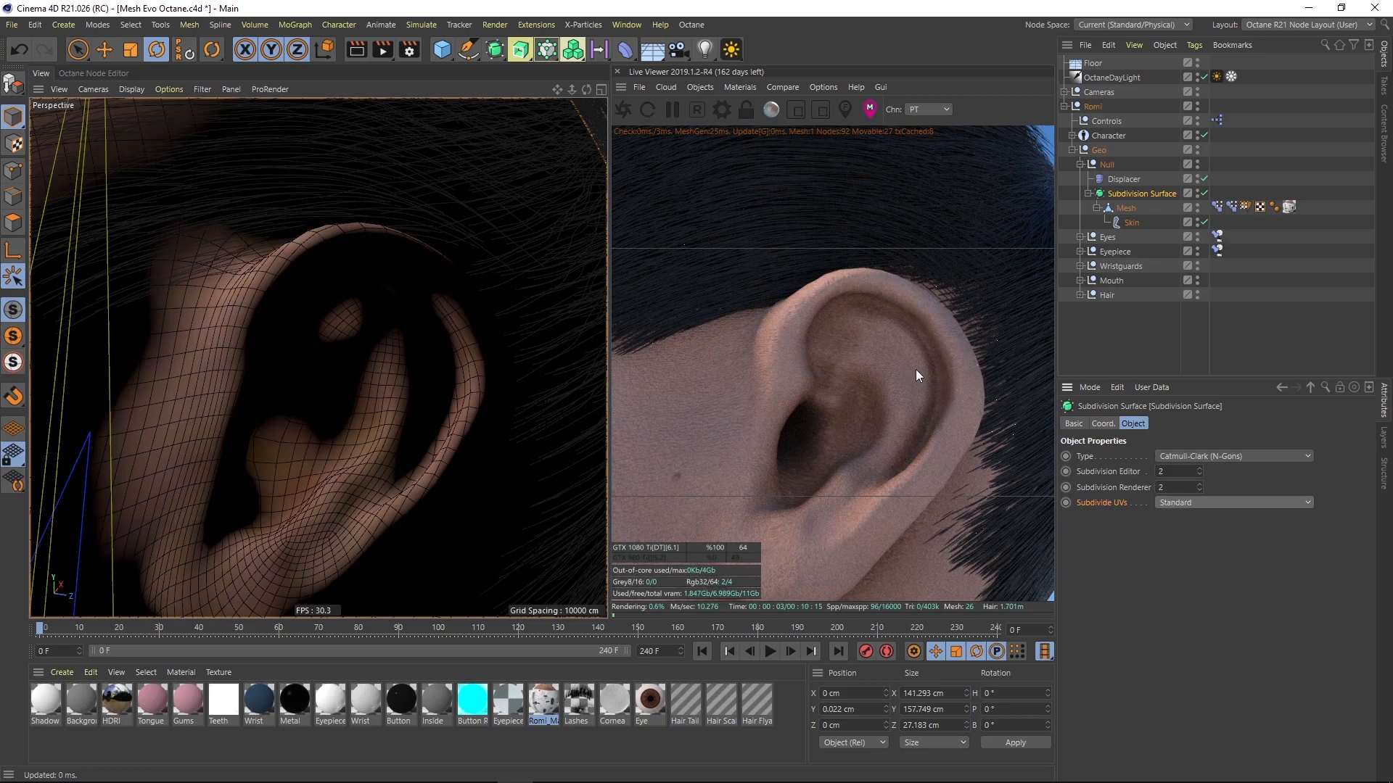
- Compare the nose and mouth area with the Displacer disabled and re-enabled
{"action": "right_click_drag", "start_coordinate": [368, 361], "coordinate": [211, 351], "text": "alt"}
{"action": "middle_click_drag", "start_coordinate": [211, 351], "coordinate": [426, 350], "text": "alt"}
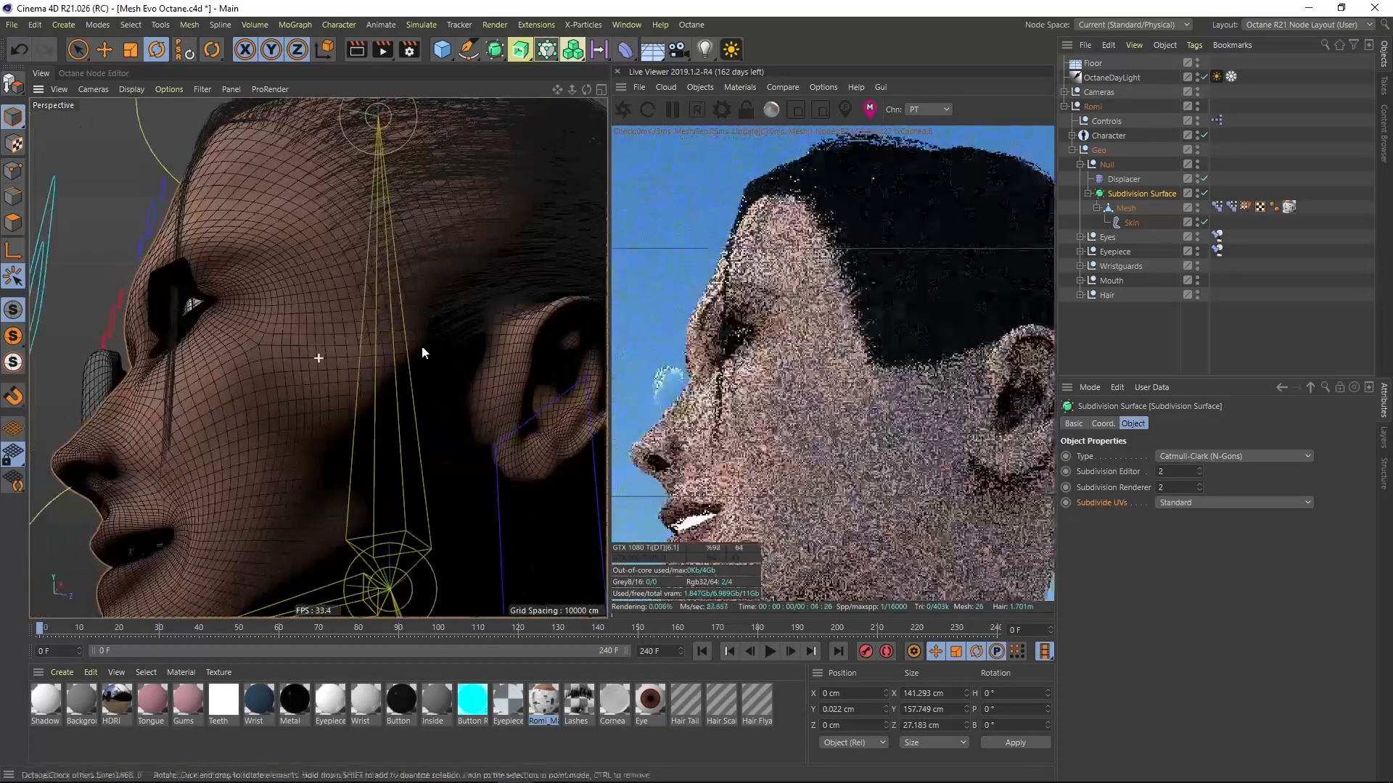
{"action": "left_click_drag", "start_coordinate": [251, 350], "coordinate": [221, 369], "text": "alt"}
{"action": "right_click_drag", "start_coordinate": [206, 386], "coordinate": [342, 387], "text": "alt"}
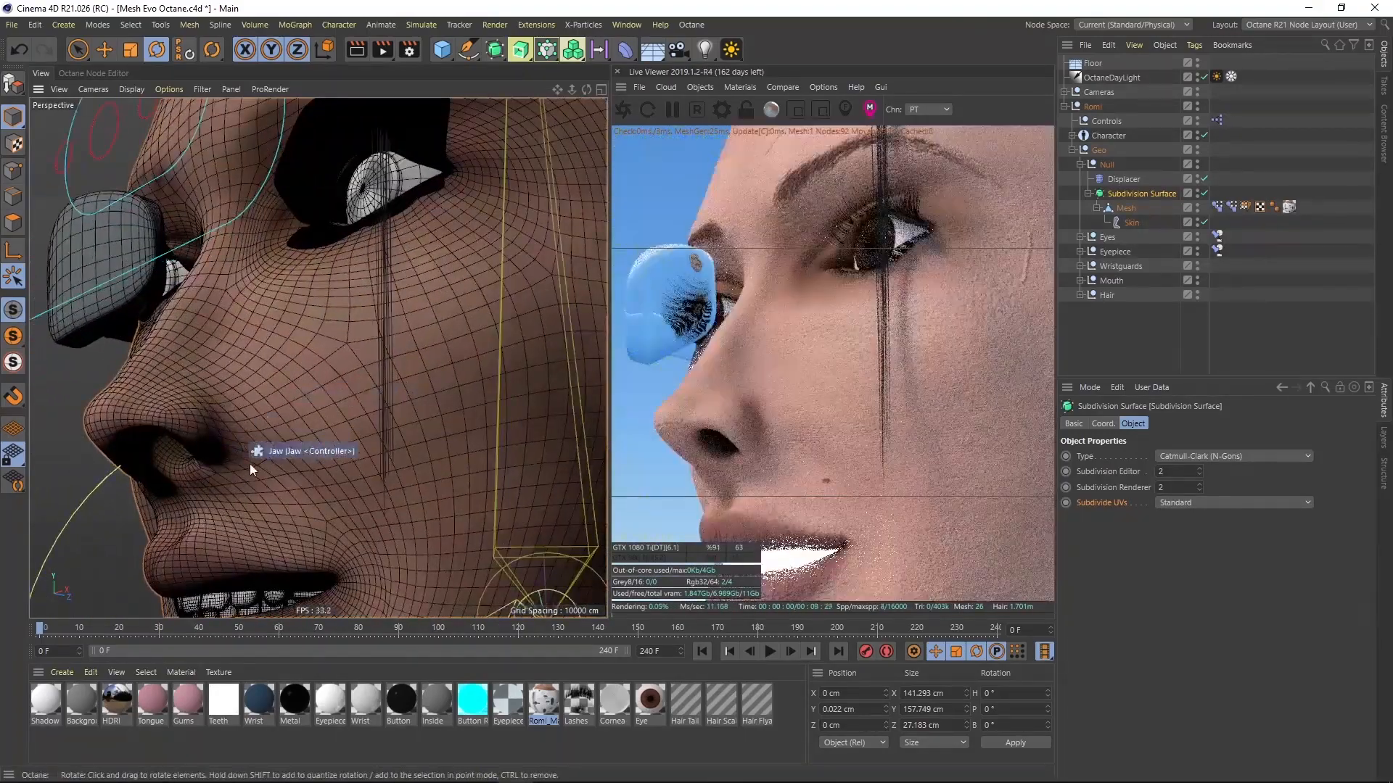
{"action": "middle_click_drag", "start_coordinate": [303, 458], "coordinate": [309, 414], "text": "alt"}
{"action": "left_click_drag", "start_coordinate": [296, 380], "coordinate": [293, 338], "text": "alt"}
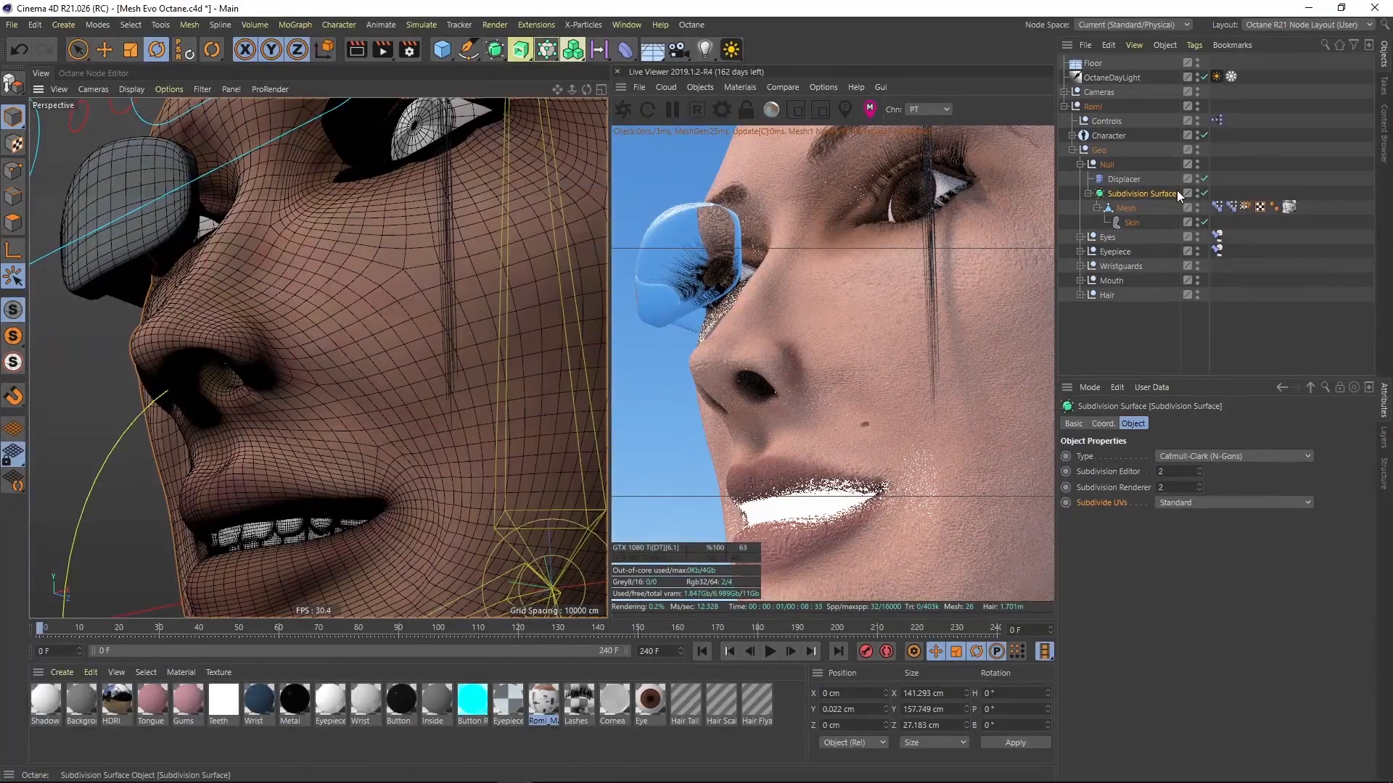
{"action": "left_click", "coordinate": [1203, 178]}
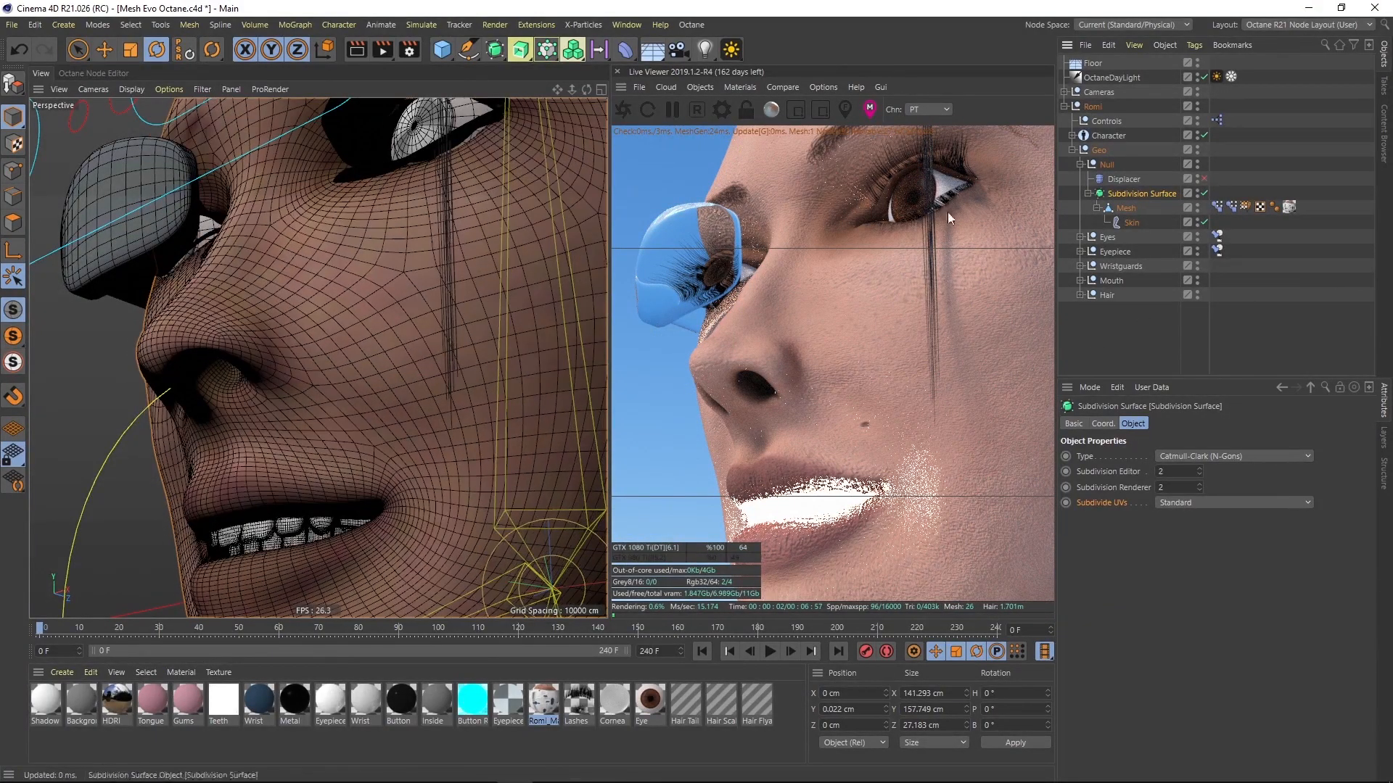
{"action": "left_click", "coordinate": [1203, 178]}
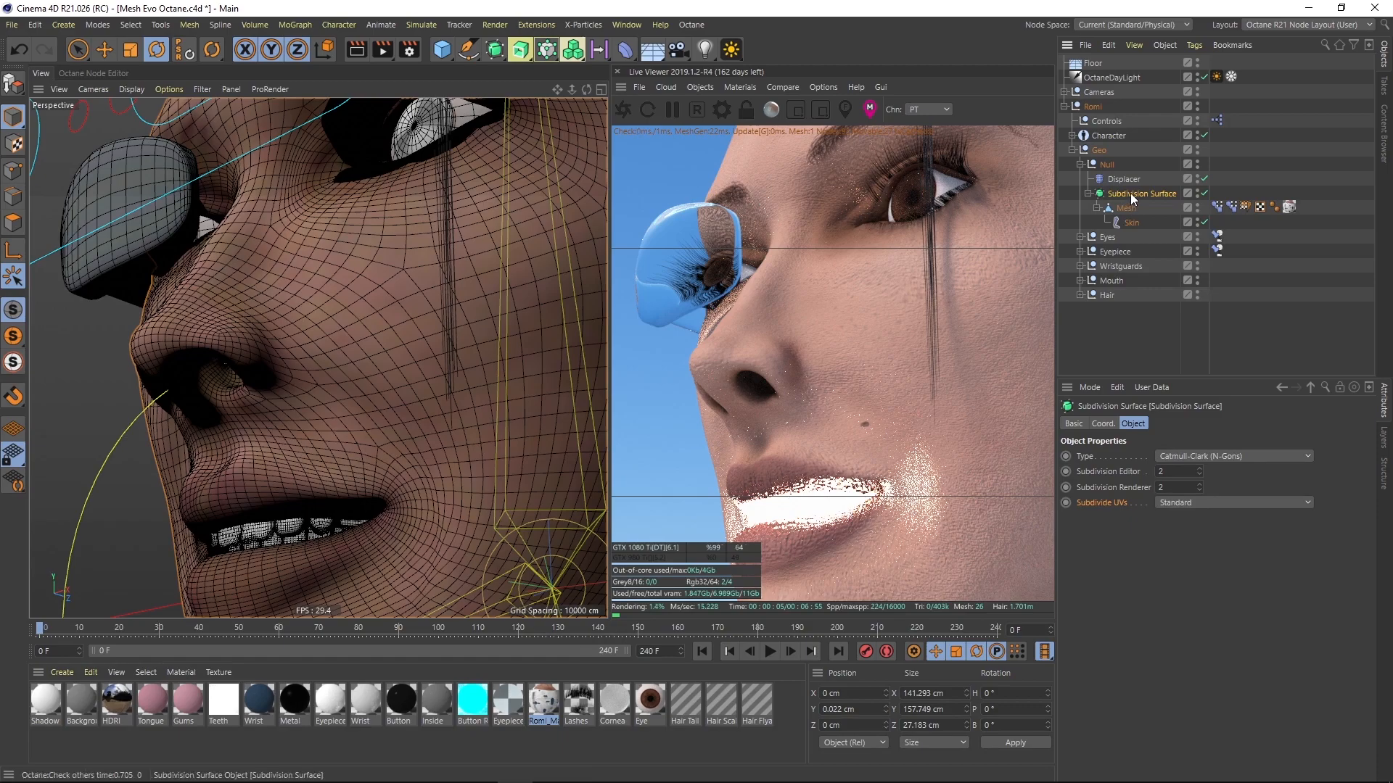
- Set both the editor and renderer subdivision levels of the Subdivision Surface to 3
{"action": "left_click", "coordinate": [1127, 488]}
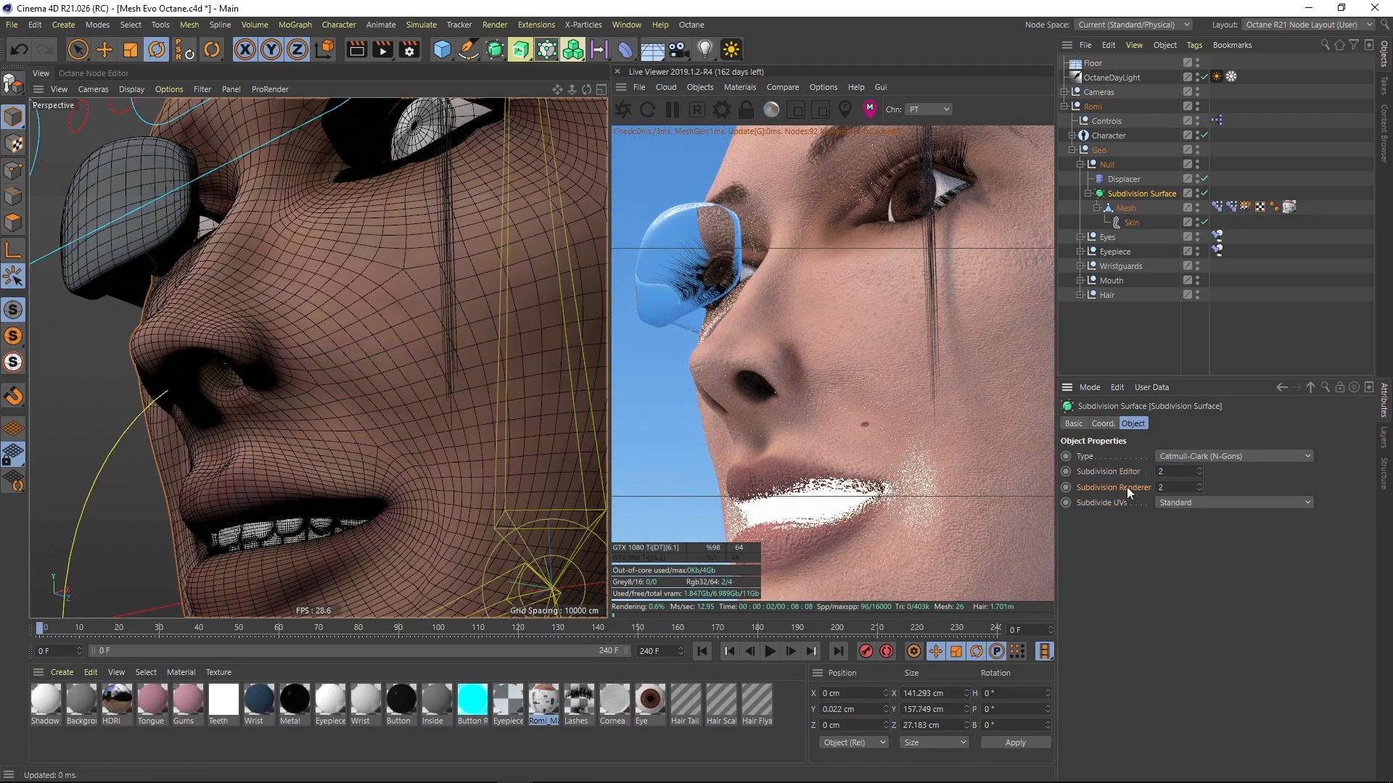
{"action": "double_click", "coordinate": [1166, 473]}
{"action": "type", "text": "3"}
{"action": "key", "text": "Tab"}
{"action": "type", "text": "3"}
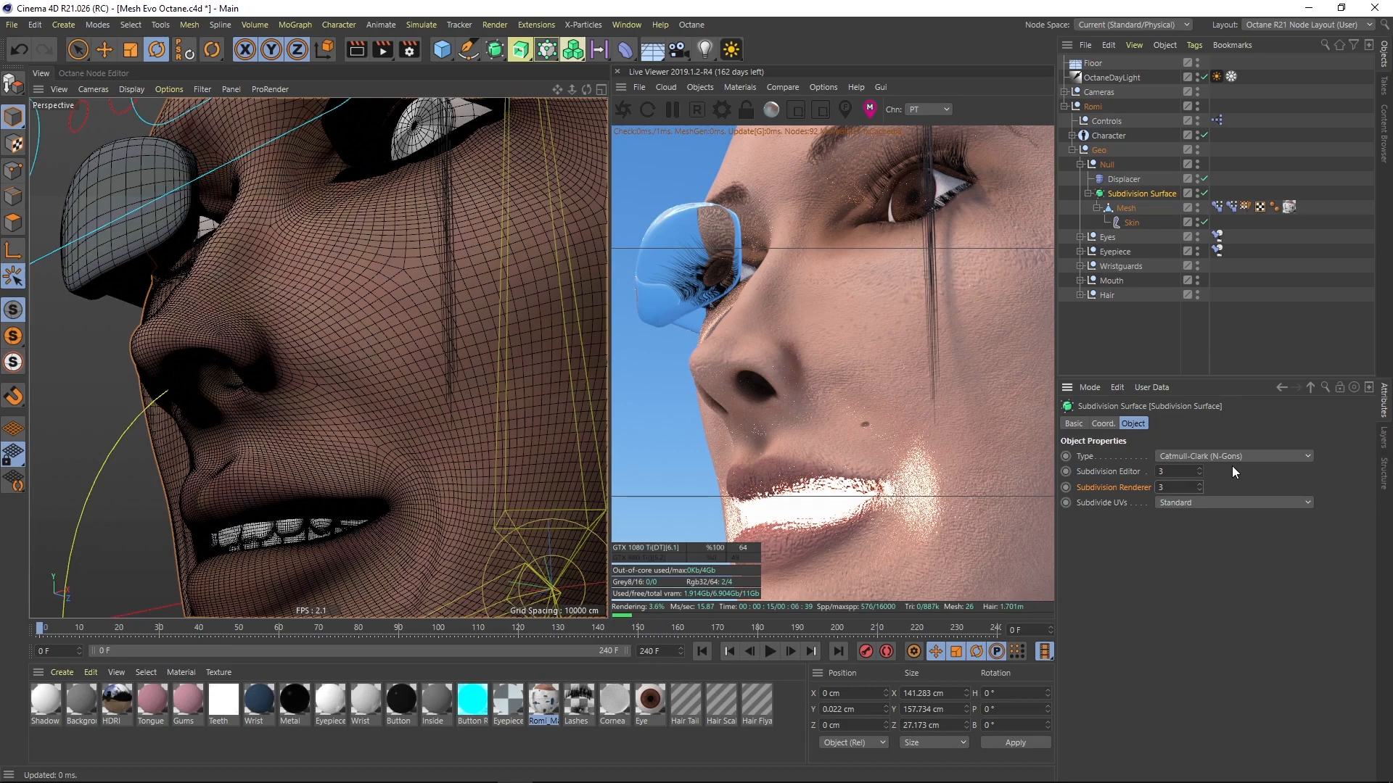
- Try an editor subdivision level of 4 and examine the face from the front
{"action": "double_click", "coordinate": [1165, 471]}
{"action": "type", "text": "4"}
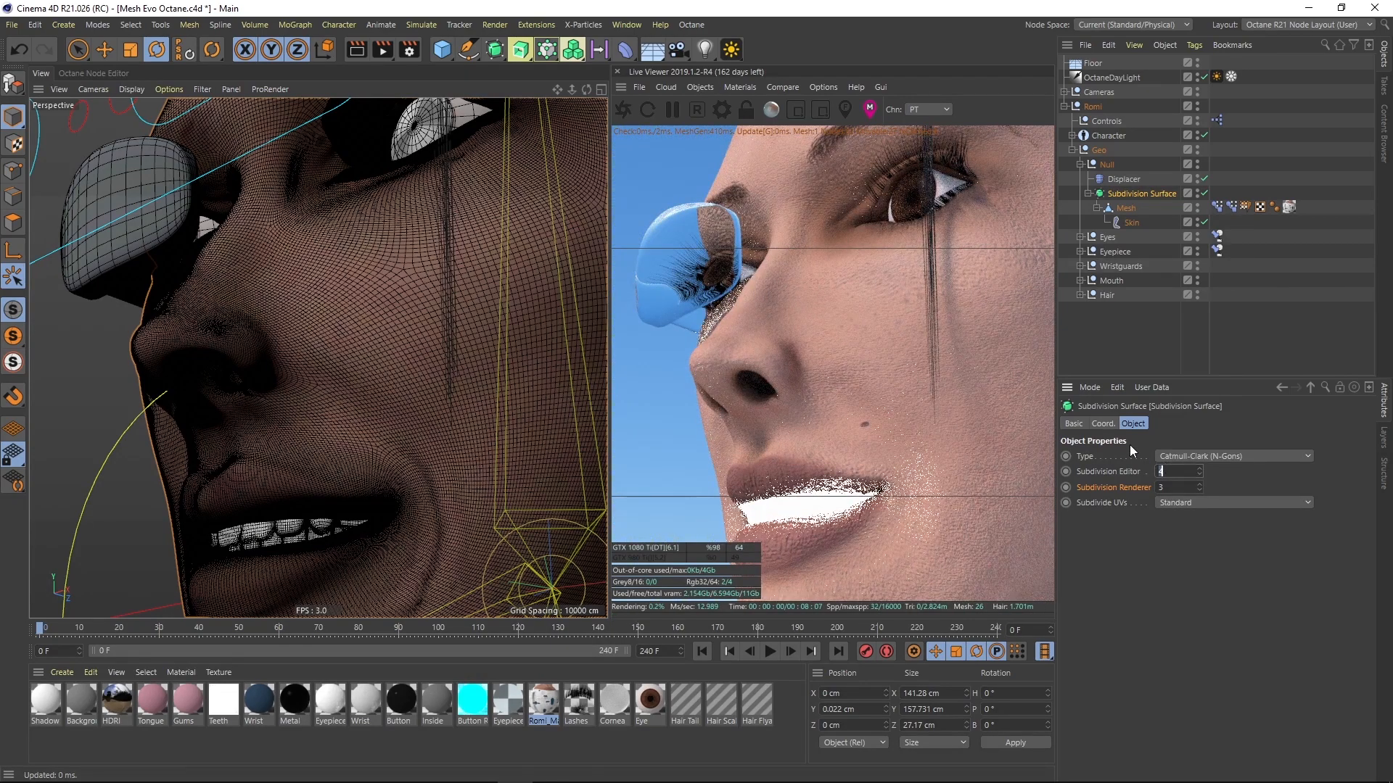
{"action": "left_click_drag", "start_coordinate": [337, 279], "coordinate": [301, 377], "text": "alt"}
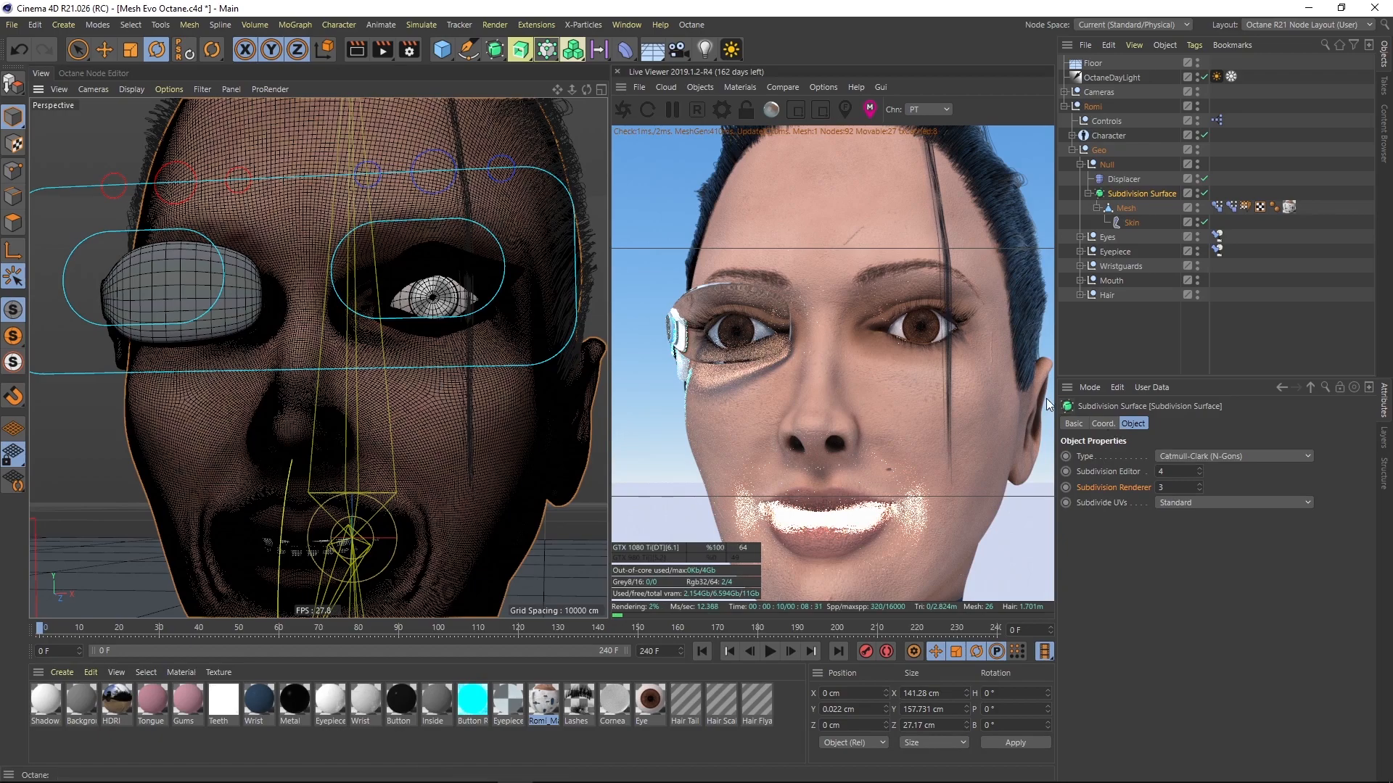
{"action": "scroll", "coordinate": [334, 401], "scroll_direction": "up", "scroll_amount": 5}
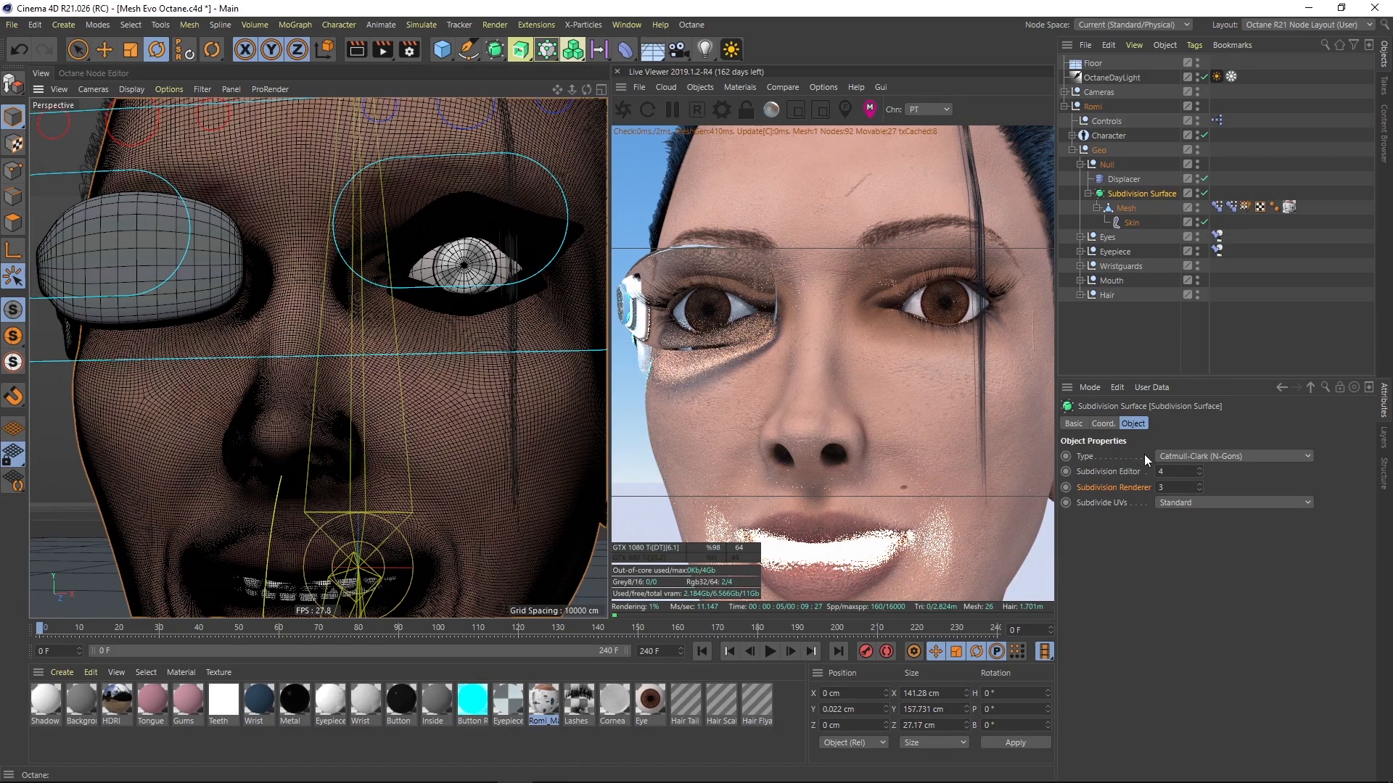
- Set the editor subdivision level back to 3 and save the scene
{"action": "double_click", "coordinate": [1176, 470]}
{"action": "type", "text": "3"}
{"action": "key", "text": "Return"}
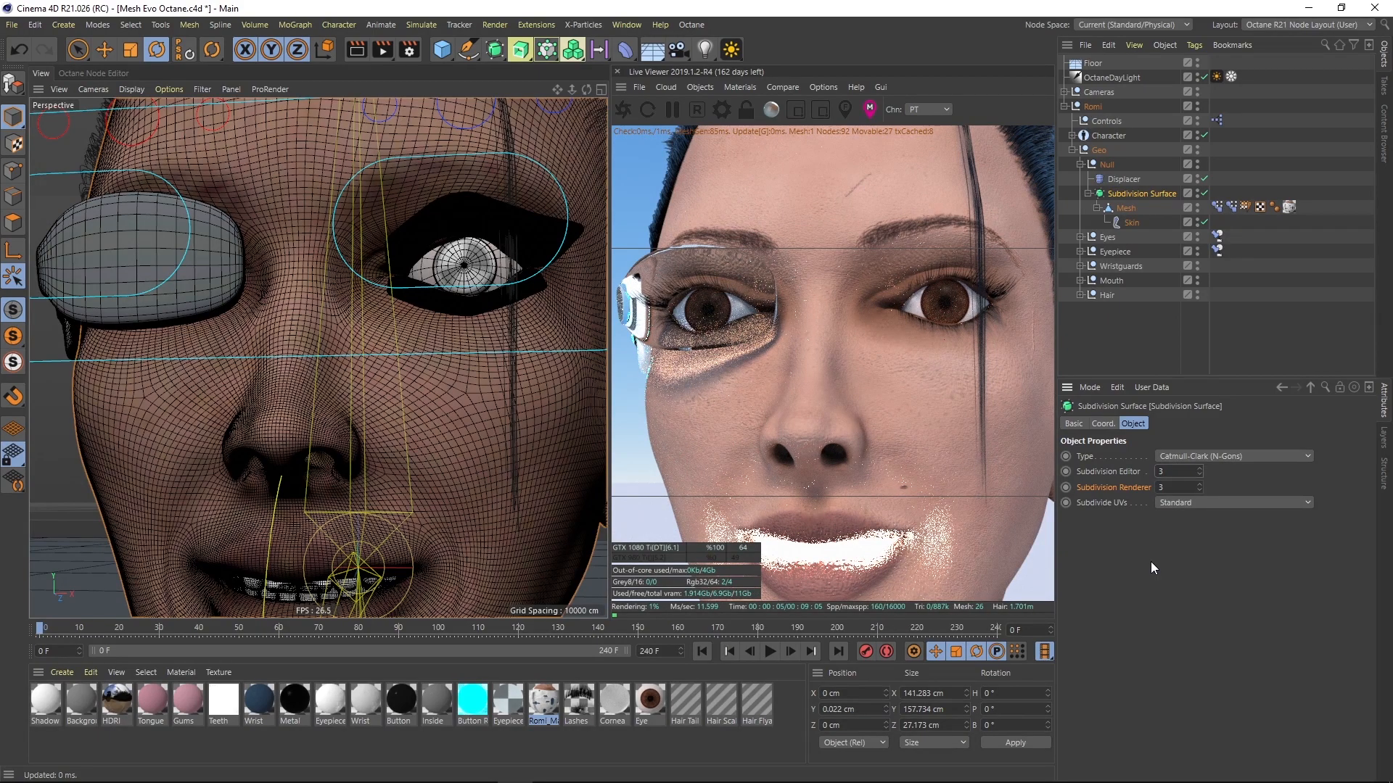
{"action": "key", "text": "ctrl+s"}
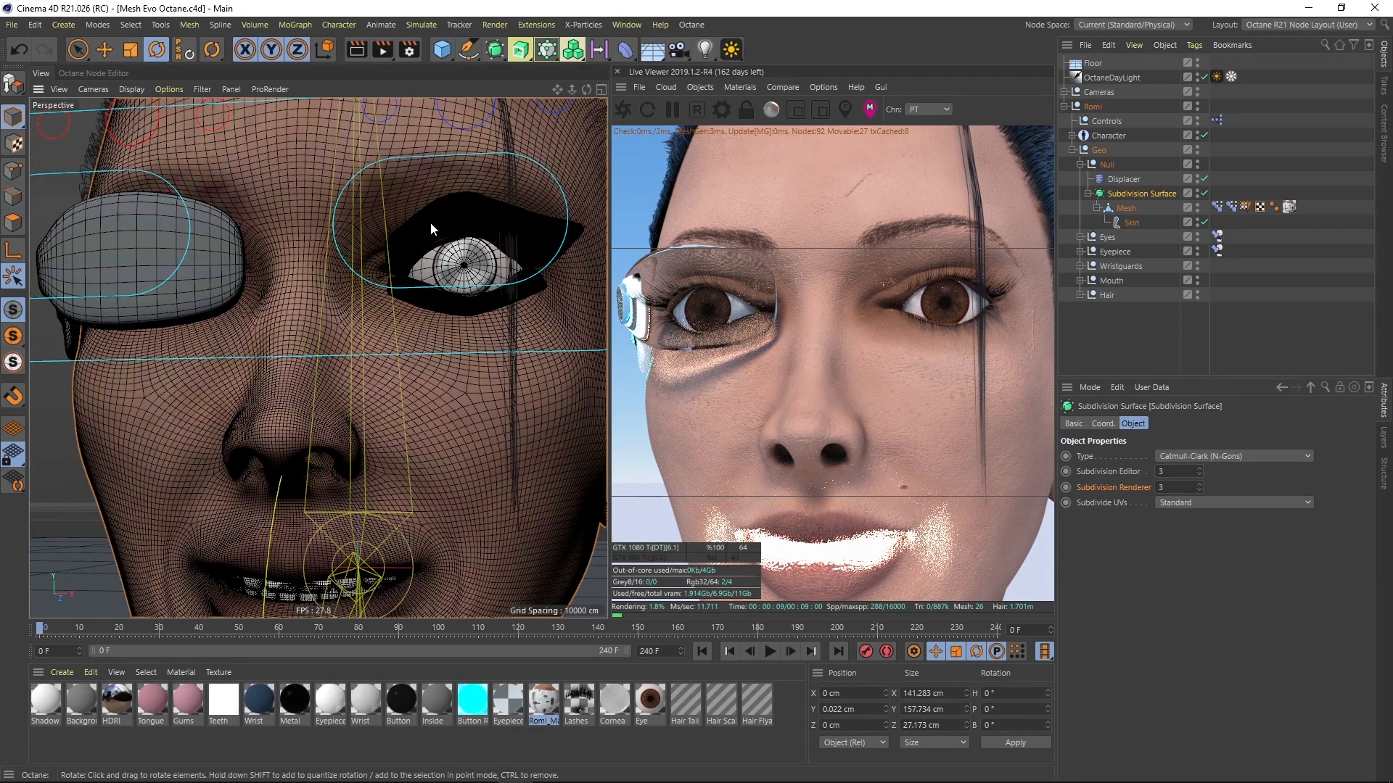
- Compare the nose and mouth from the side with the Subdivision Surface and the Displacer each turned off and back on
{"action": "left_click_drag", "start_coordinate": [473, 449], "coordinate": [323, 454], "text": "alt"}
{"action": "middle_click_drag", "start_coordinate": [428, 516], "coordinate": [382, 351], "text": "alt"}
{"action": "left_click_drag", "start_coordinate": [382, 351], "coordinate": [417, 366], "text": "alt"}
{"action": "scroll", "coordinate": [397, 280], "scroll_direction": "up", "scroll_amount": 3}
{"action": "left_click_drag", "start_coordinate": [397, 280], "coordinate": [390, 308], "text": "alt"}
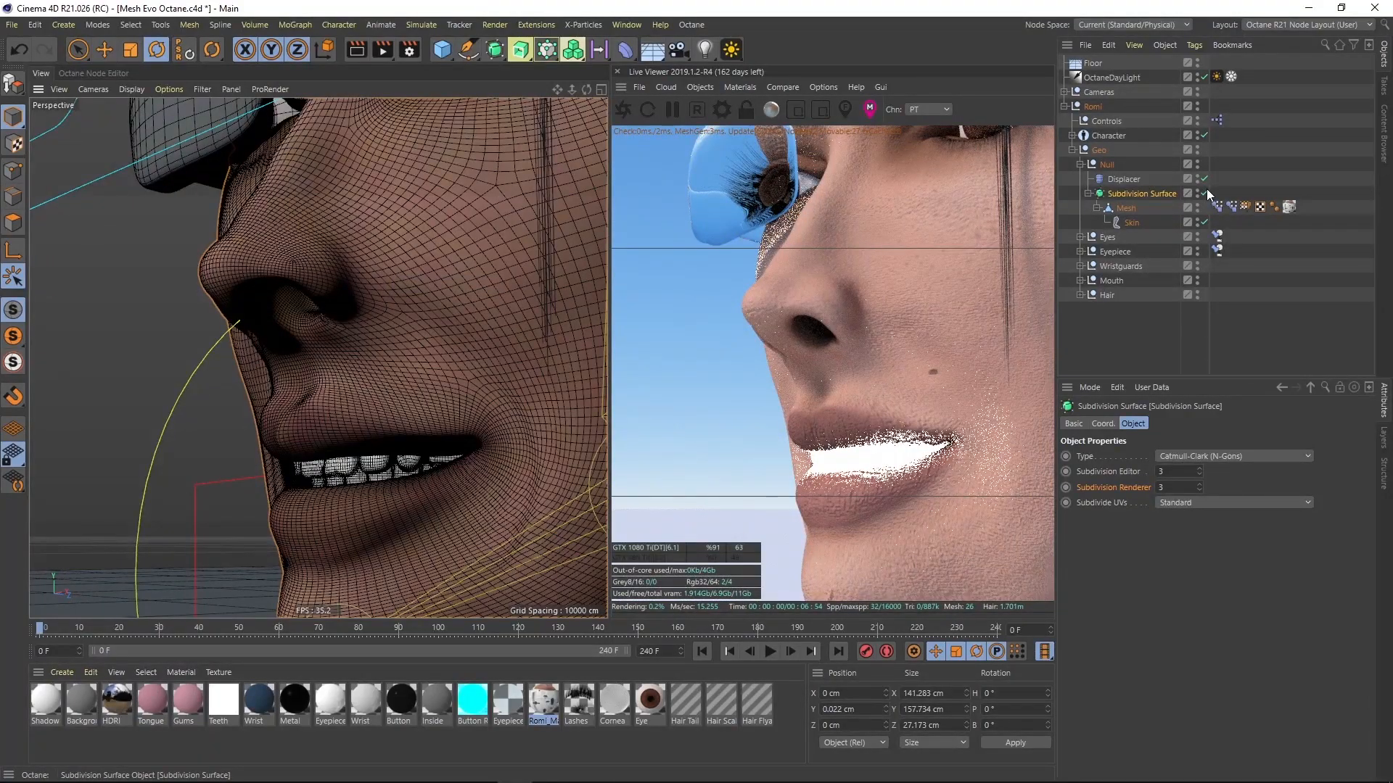
{"action": "left_click", "coordinate": [1207, 190]}
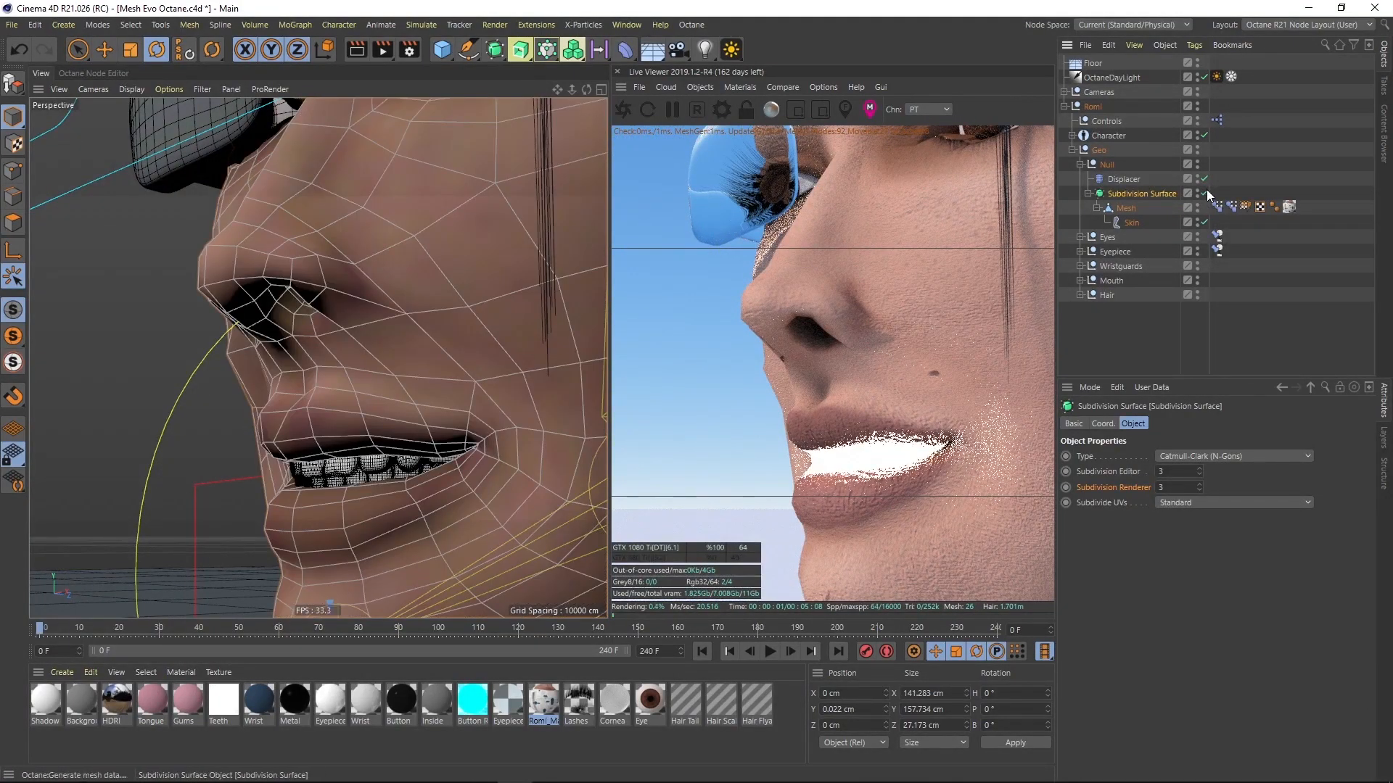
{"action": "left_click", "coordinate": [1207, 190]}
{"action": "left_click", "coordinate": [1204, 180]}
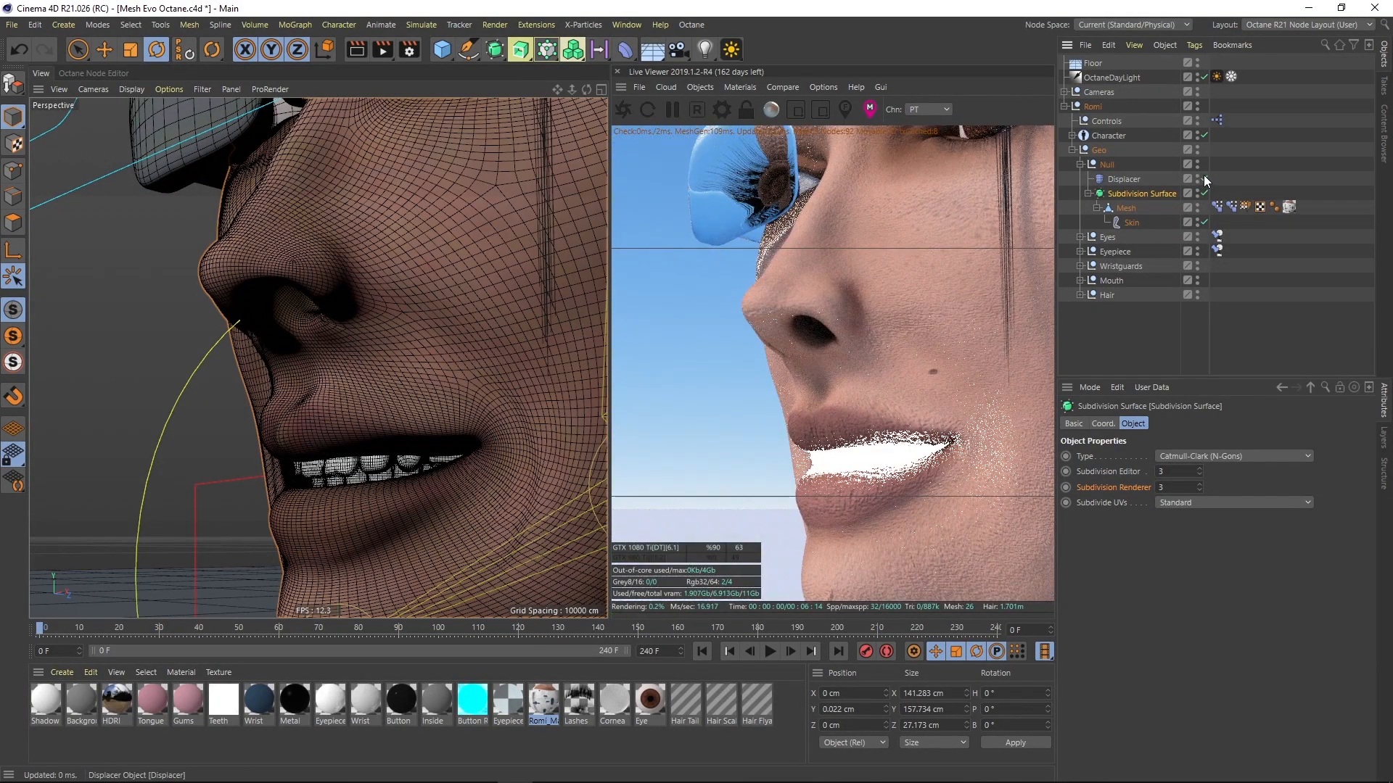
{"action": "left_click", "coordinate": [1204, 179]}
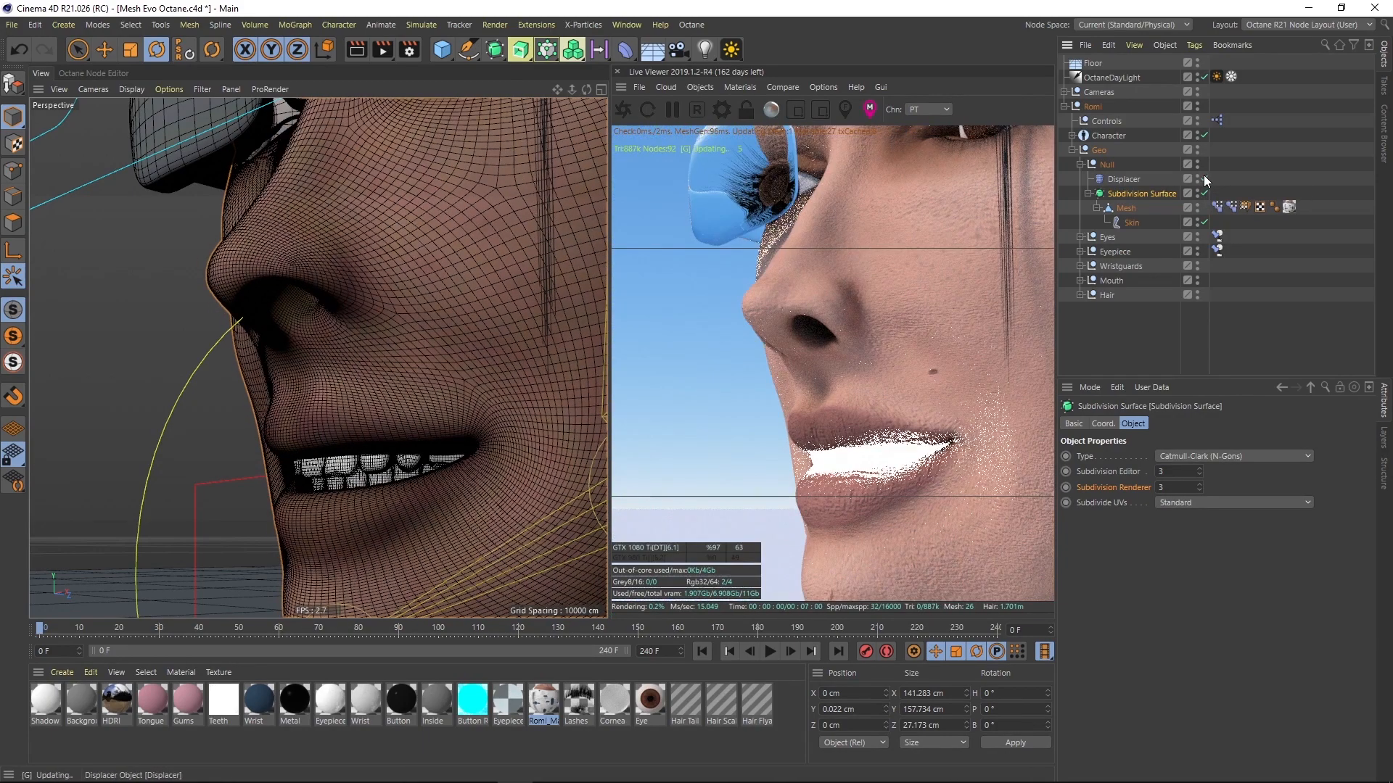
- Compare the whole head with the Displacer and Subdivision Surface both disabled and both re-enabled, examining it from several angles
{"action": "right_click_drag", "start_coordinate": [440, 278], "coordinate": [370, 272], "text": "alt"}
{"action": "middle_click_drag", "start_coordinate": [370, 271], "coordinate": [287, 330], "text": "alt"}
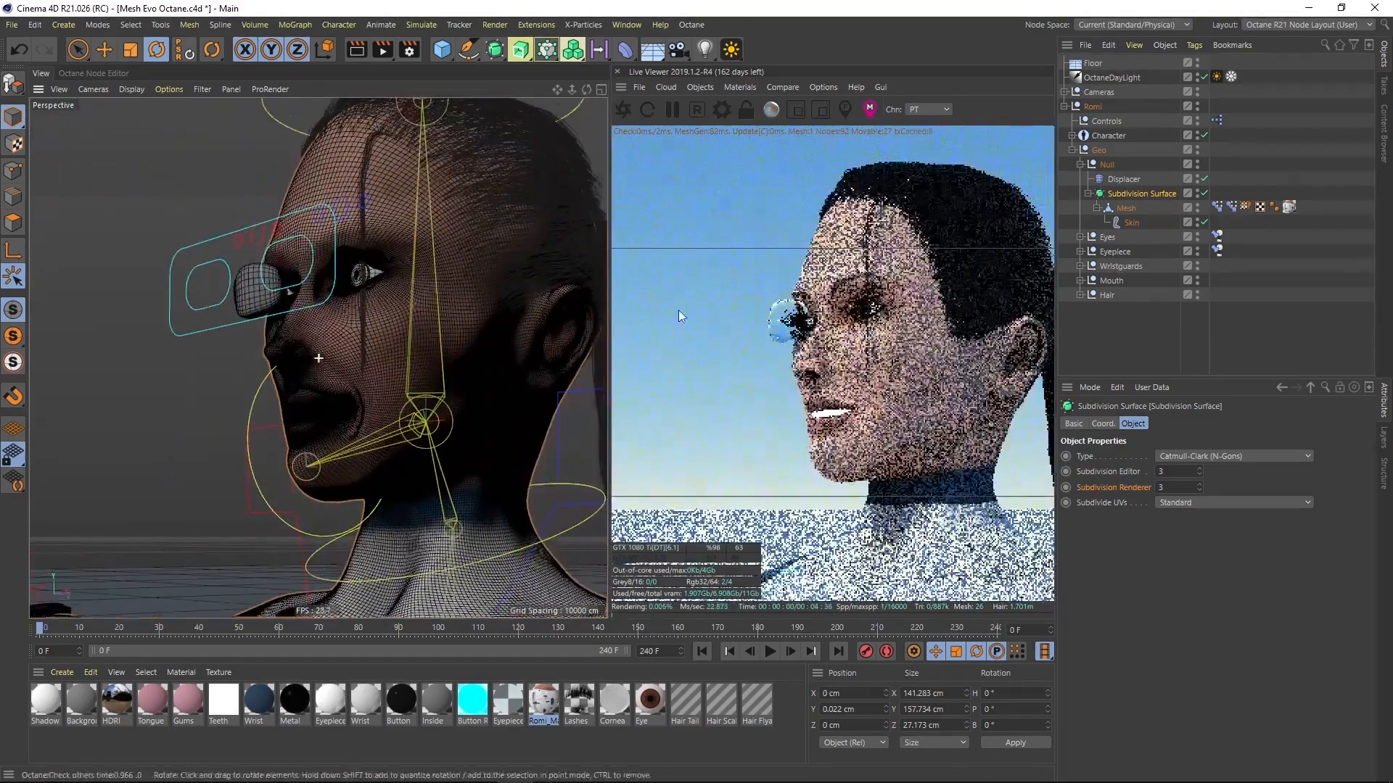
{"action": "left_click_drag", "start_coordinate": [1204, 180], "coordinate": [1207, 190]}
{"action": "left_click_drag", "start_coordinate": [382, 335], "coordinate": [397, 310], "text": "alt"}
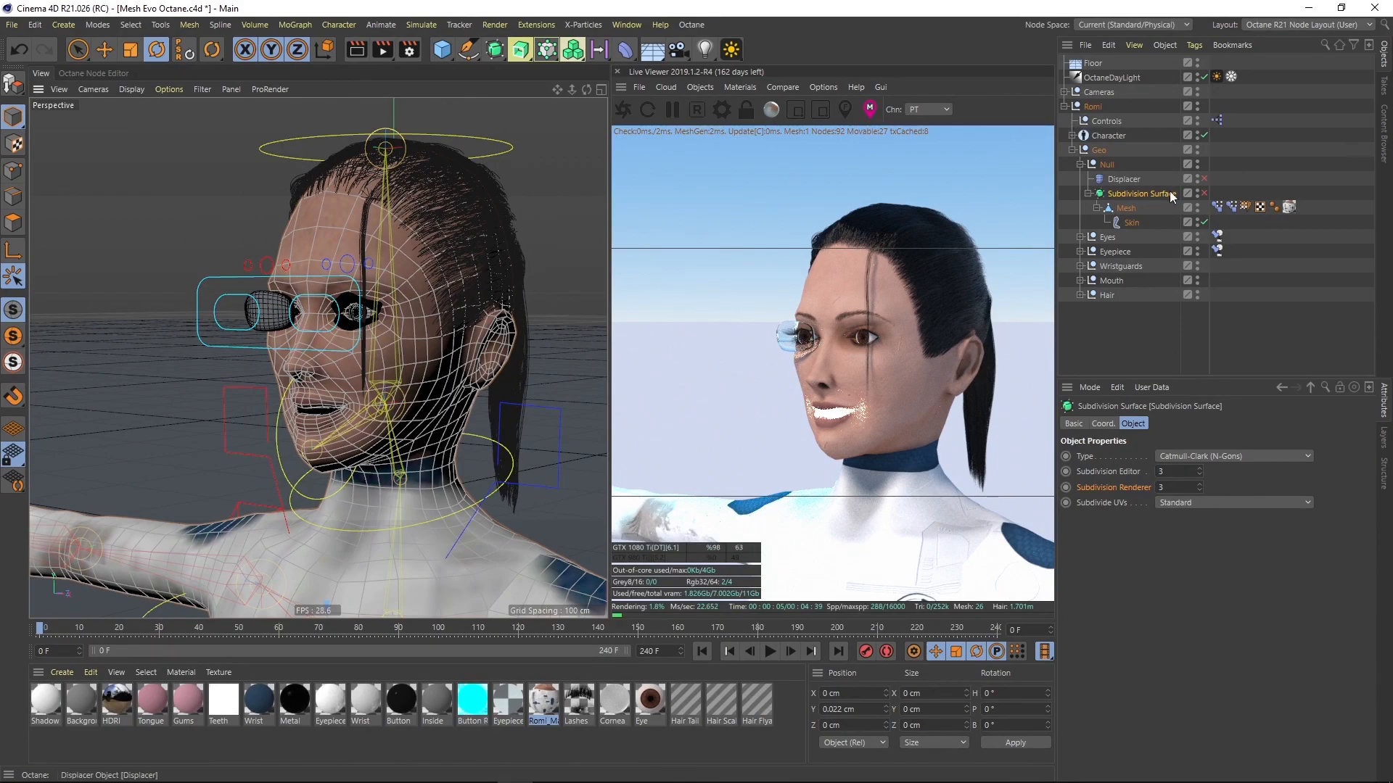
{"action": "left_click", "coordinate": [1204, 193]}
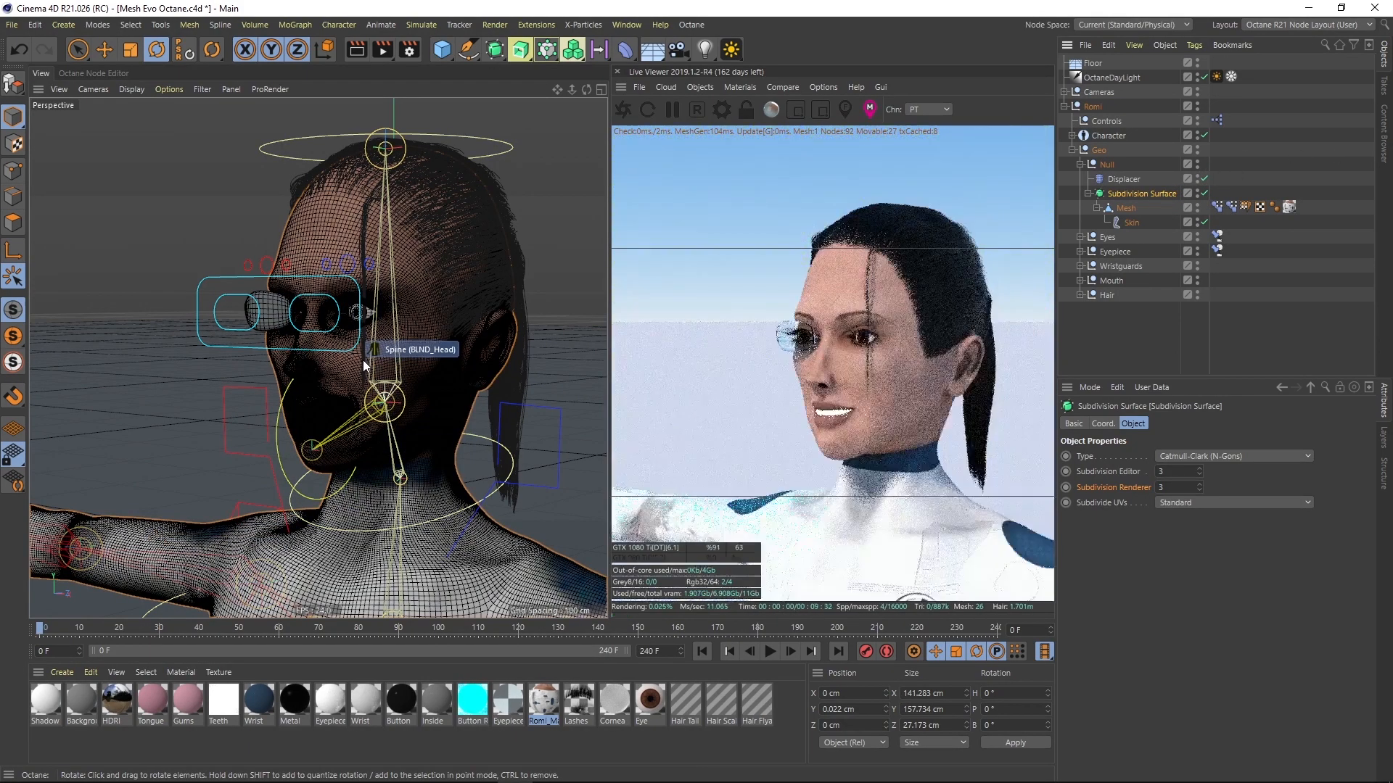
{"action": "scroll", "coordinate": [410, 359], "scroll_direction": "up", "scroll_amount": 5}
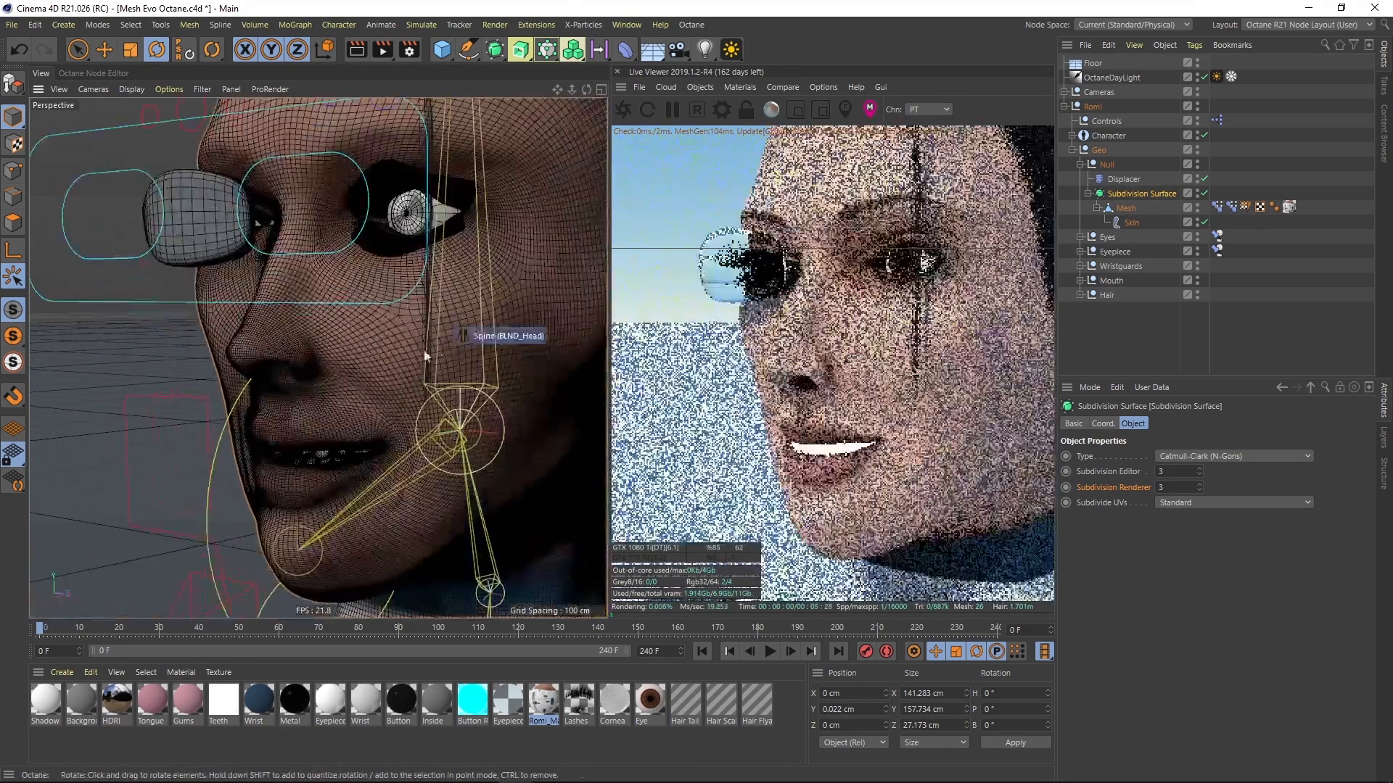
{"action": "left_click_drag", "start_coordinate": [425, 355], "coordinate": [356, 349], "text": "alt"}
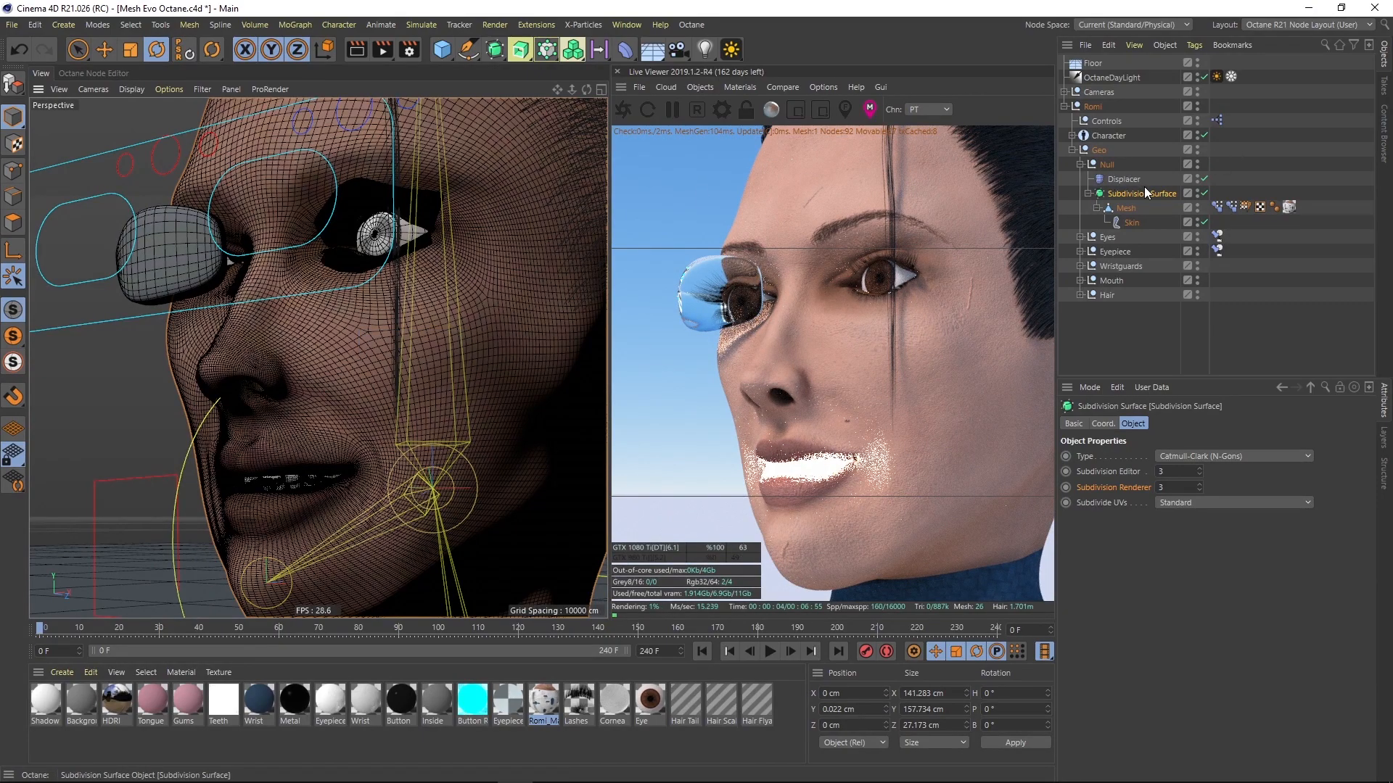
{"action": "left_click_drag", "start_coordinate": [521, 225], "coordinate": [422, 233], "text": "alt"}
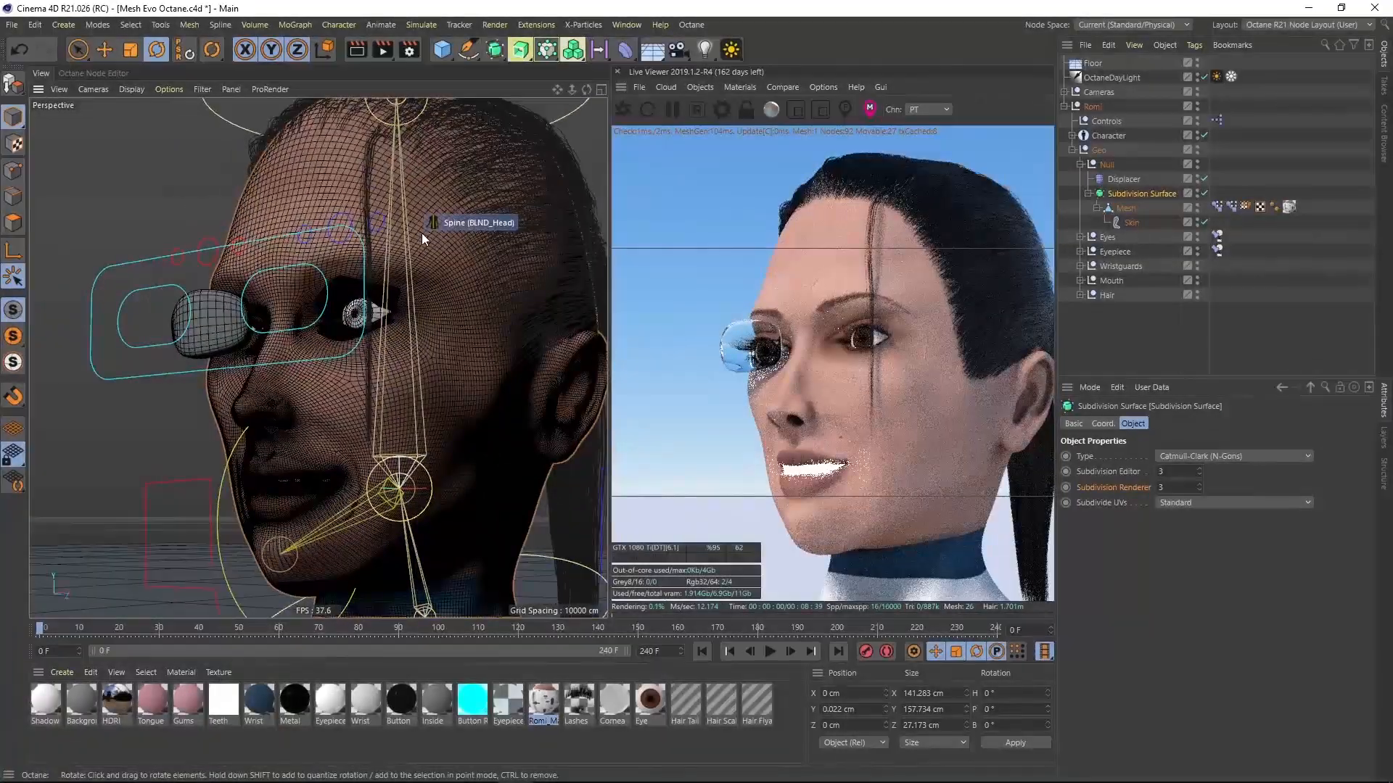
- Pick the Teeth material on the rendered mouth and delete its RGB Spectrum and Texture Emission nodes
{"action": "left_click_drag", "start_coordinate": [349, 433], "coordinate": [377, 360], "text": "alt"}
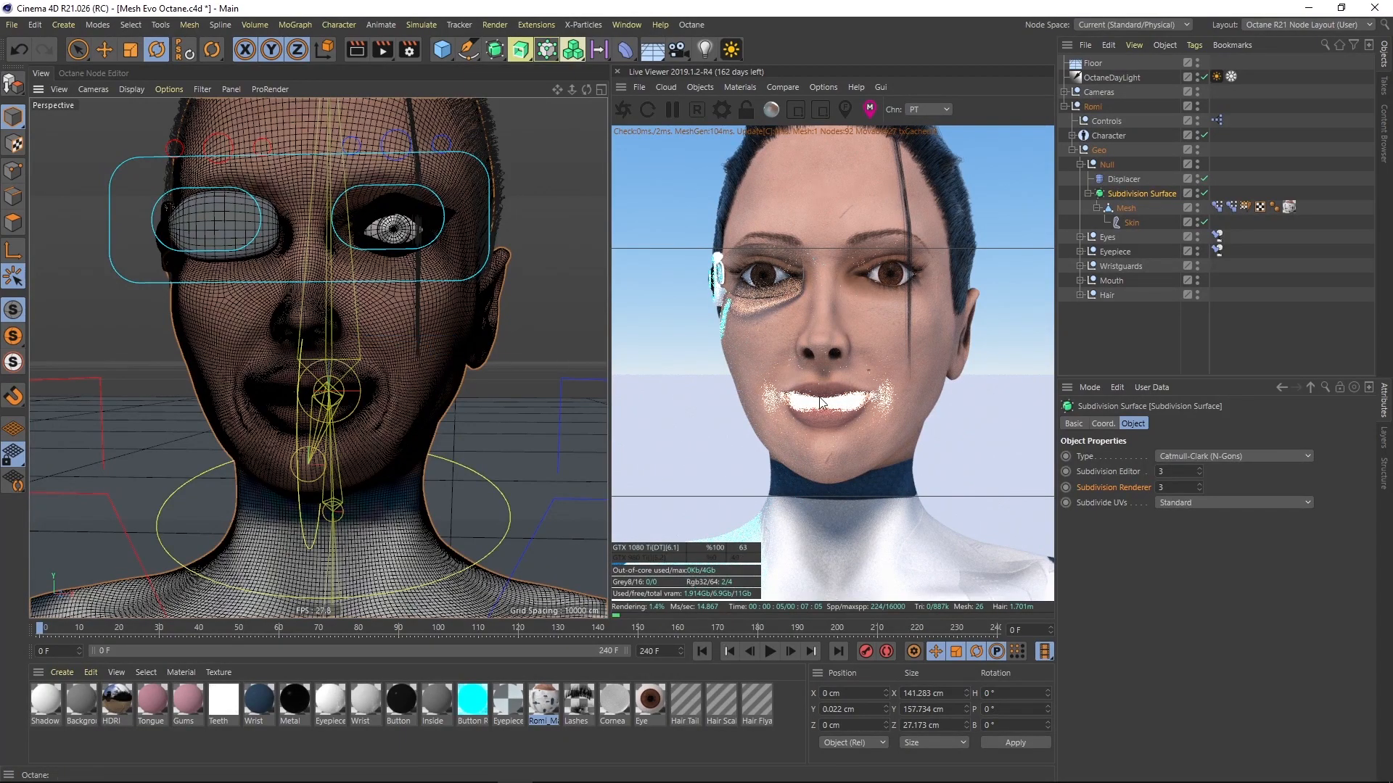
{"action": "scroll", "coordinate": [320, 378], "scroll_direction": "up", "scroll_amount": 6}
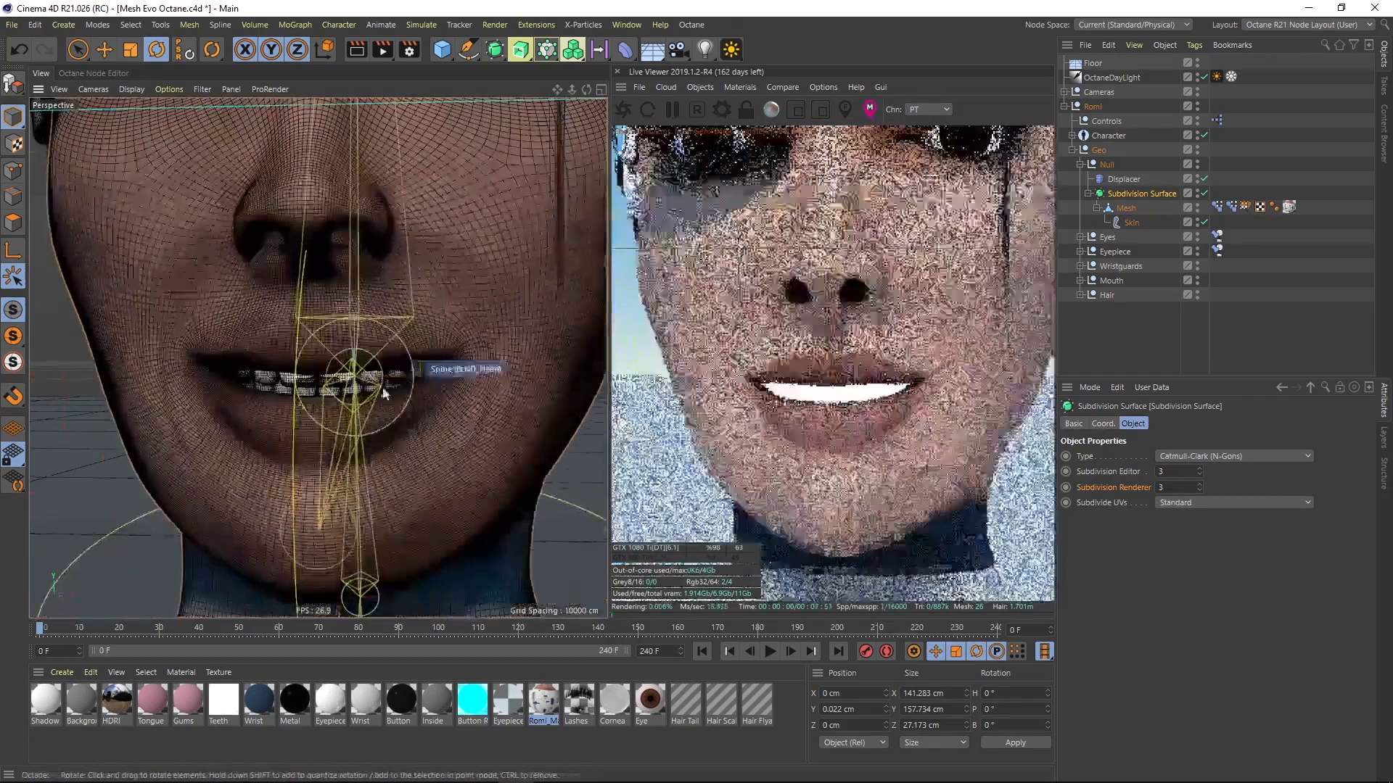
{"action": "left_click_drag", "start_coordinate": [369, 385], "coordinate": [284, 385], "text": "alt"}
{"action": "right_click_drag", "start_coordinate": [365, 380], "coordinate": [401, 372], "text": "alt"}
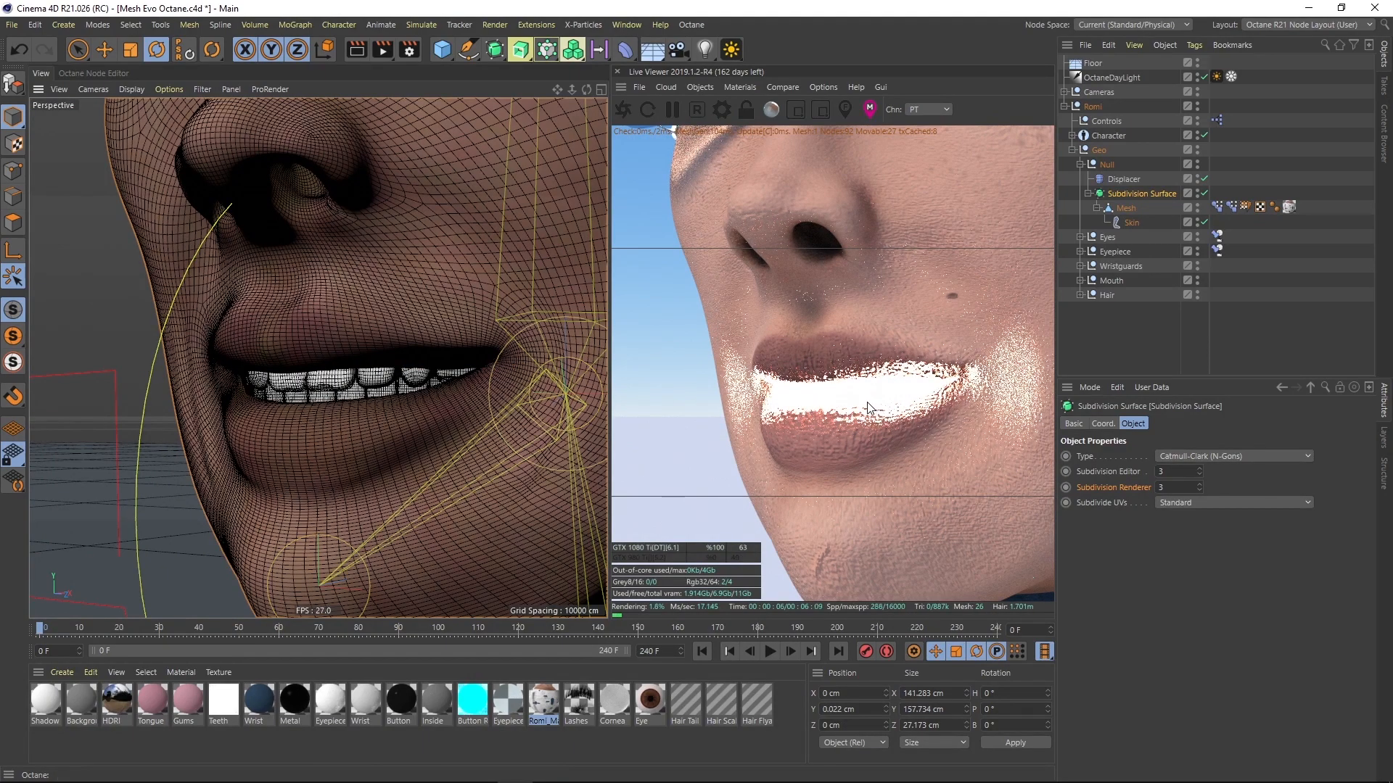
{"action": "right_click_drag", "start_coordinate": [363, 383], "coordinate": [993, 356], "text": "alt"}
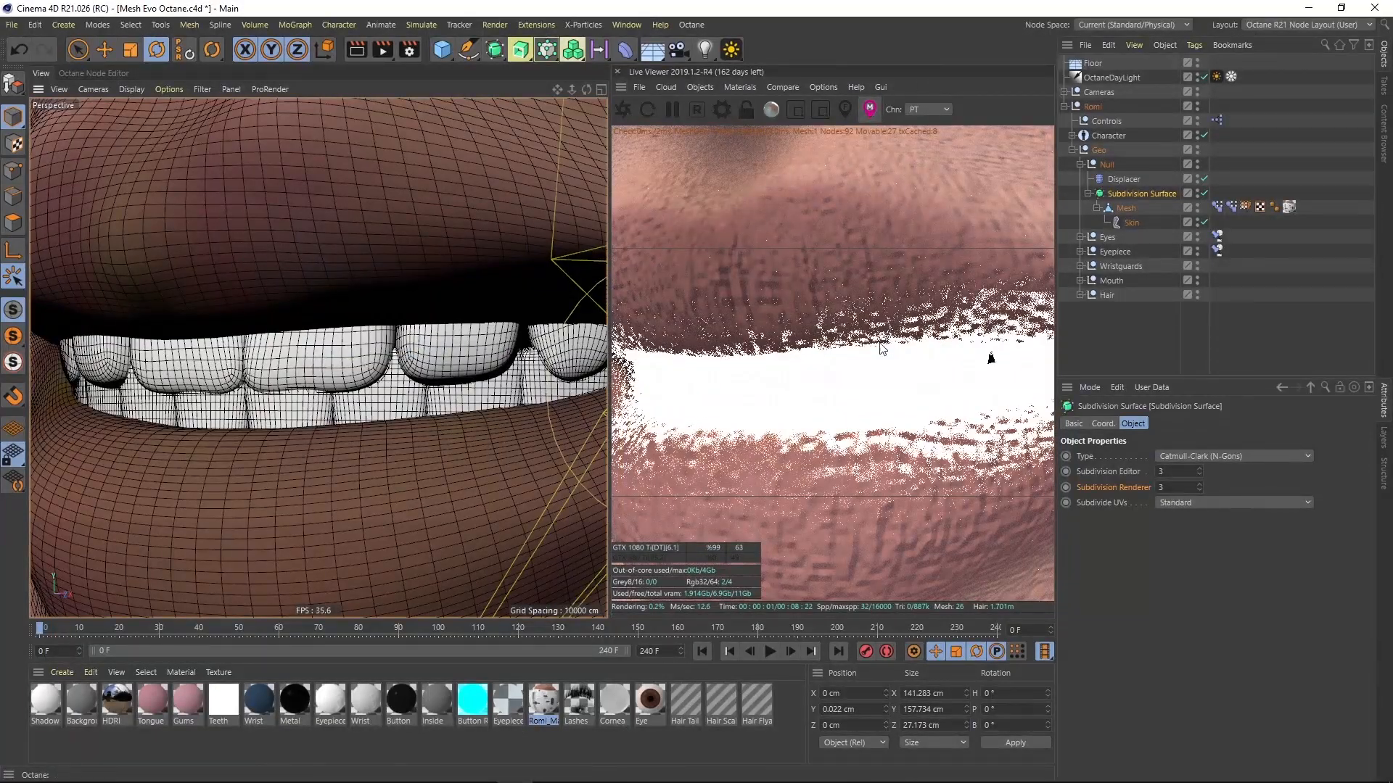
{"action": "left_click", "coordinate": [770, 390]}
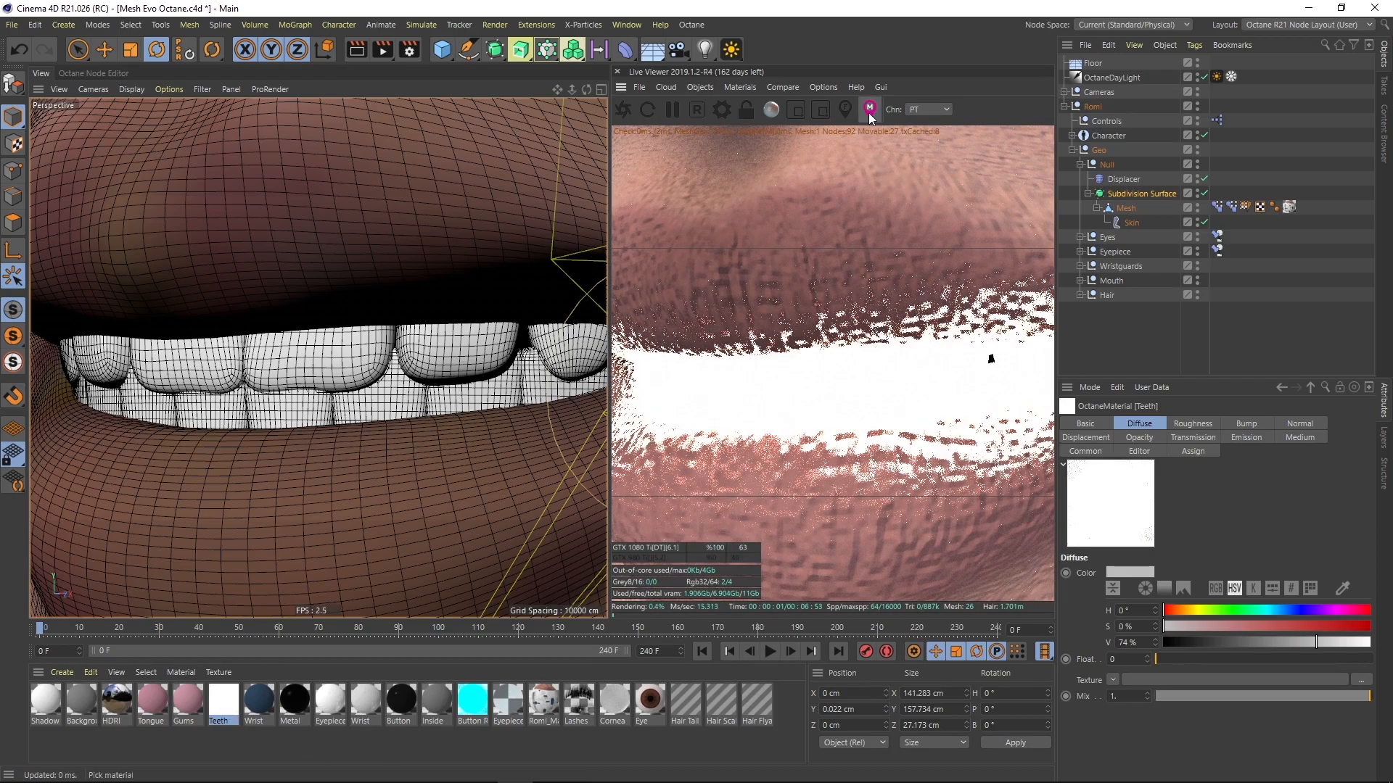
{"action": "left_click", "coordinate": [109, 72]}
{"action": "left_click_drag", "start_coordinate": [215, 316], "coordinate": [181, 291]}
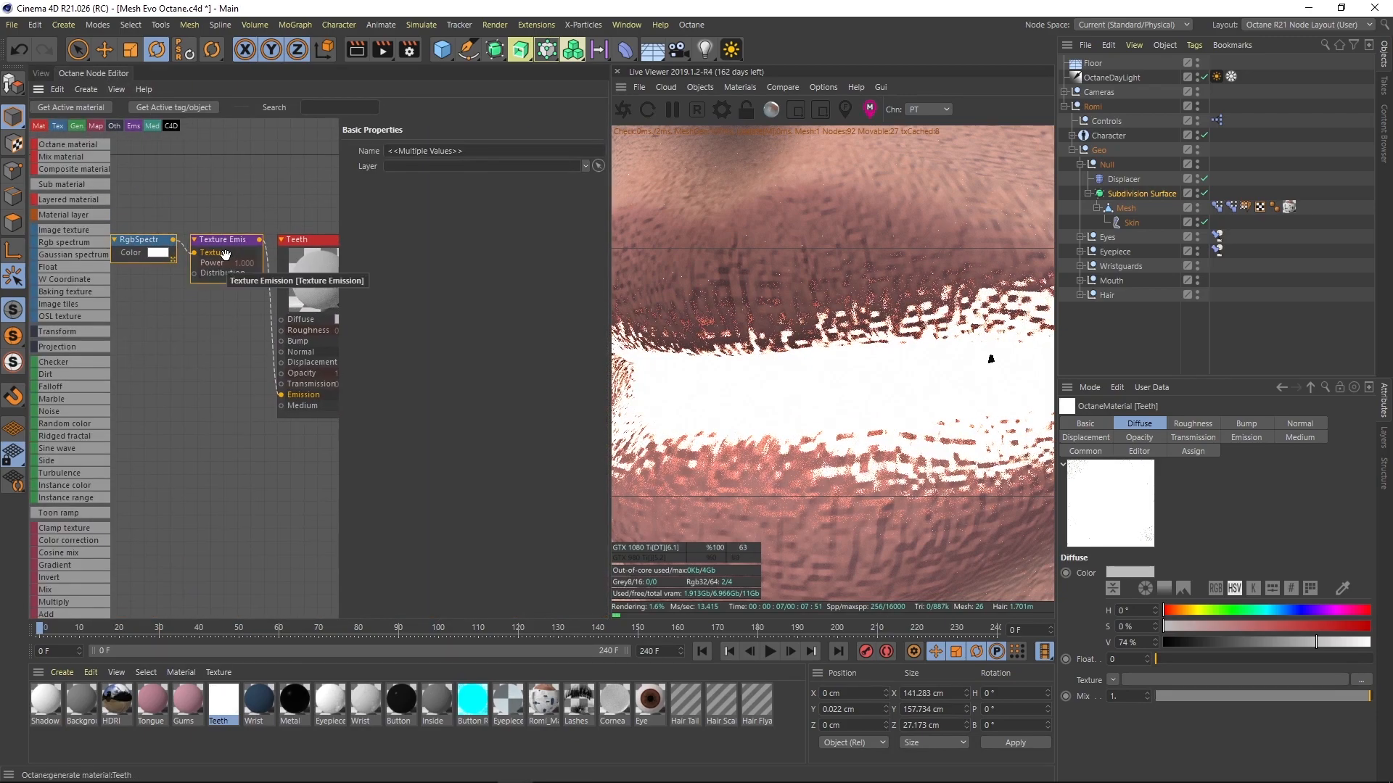
{"action": "key", "text": "Delete"}
{"action": "middle_click_drag", "start_coordinate": [251, 306], "coordinate": [159, 315]}
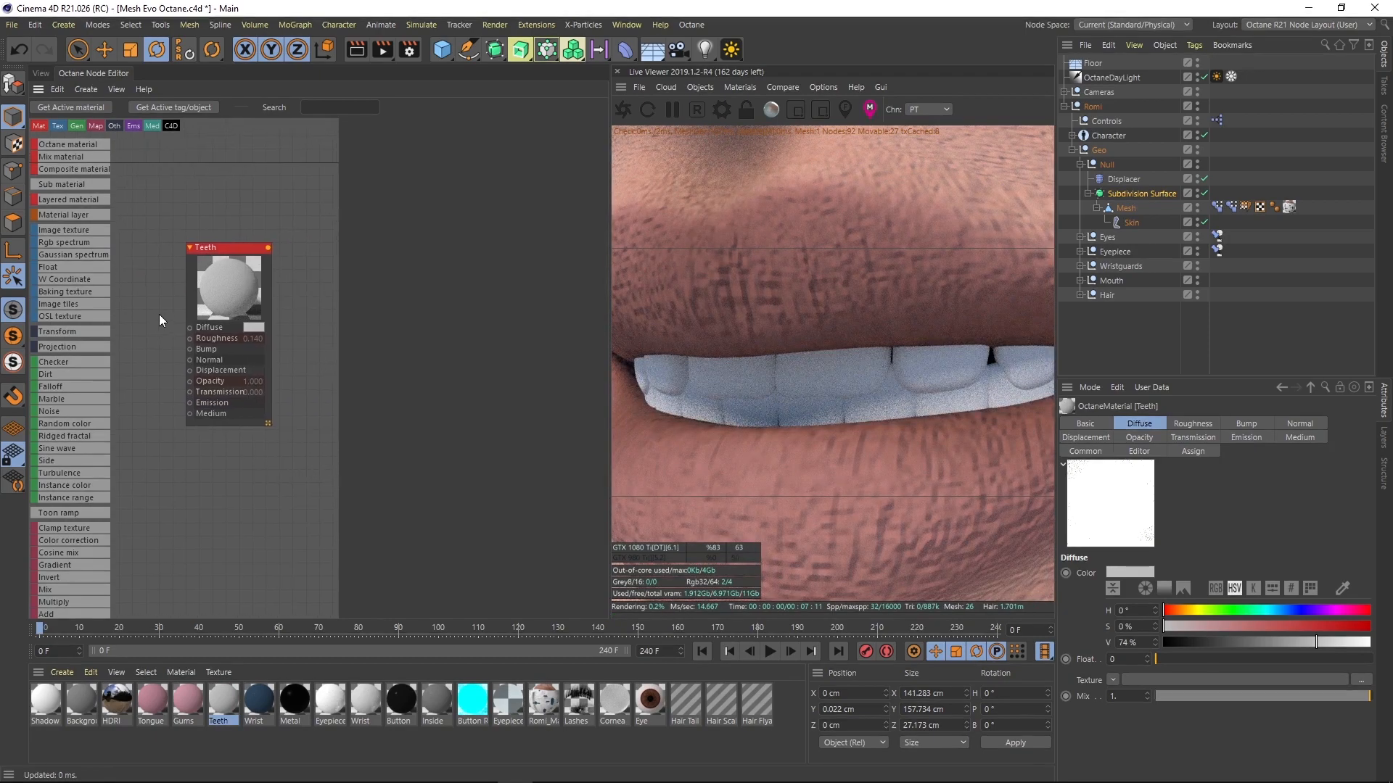
- Change the Teeth material's type to Glossy
{"action": "scroll", "coordinate": [159, 284], "scroll_direction": "up", "scroll_amount": 4}
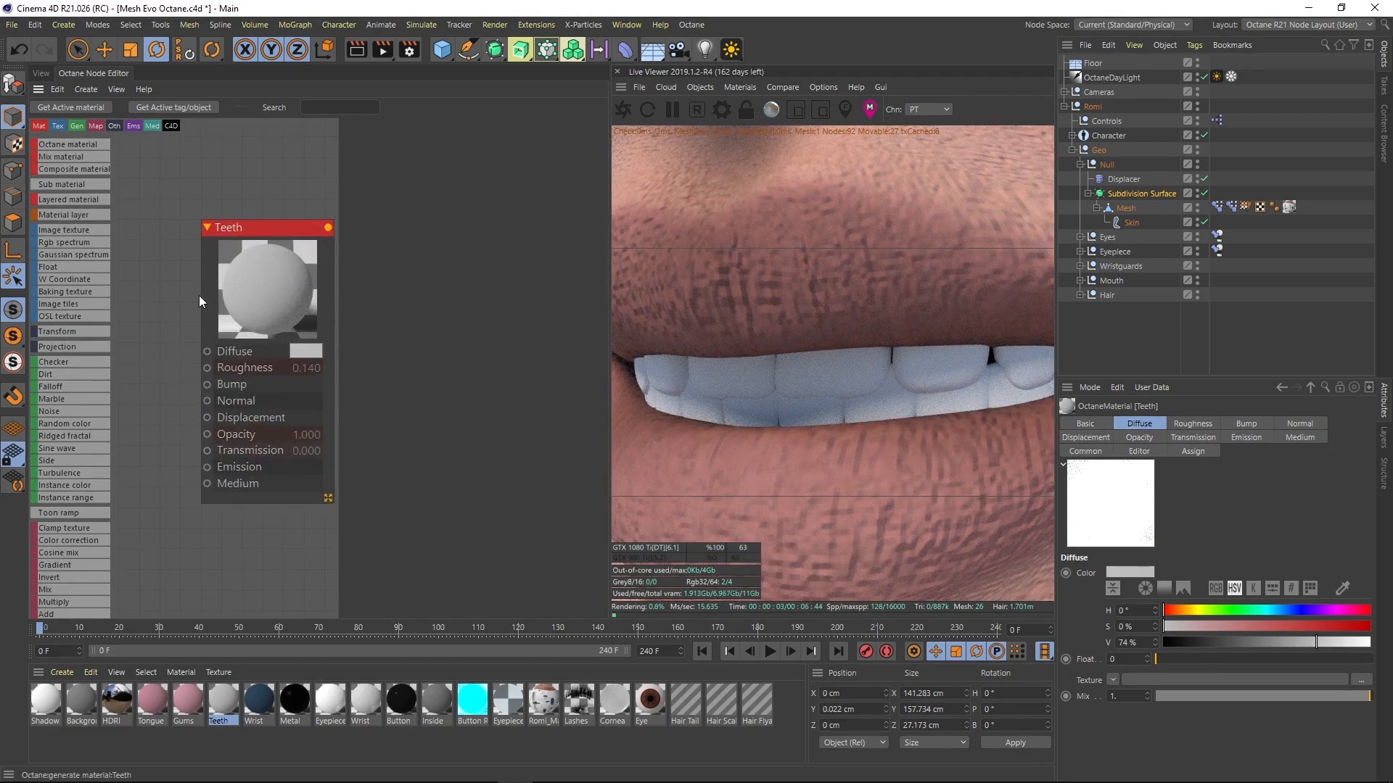
{"action": "middle_click_drag", "start_coordinate": [200, 296], "coordinate": [164, 308]}
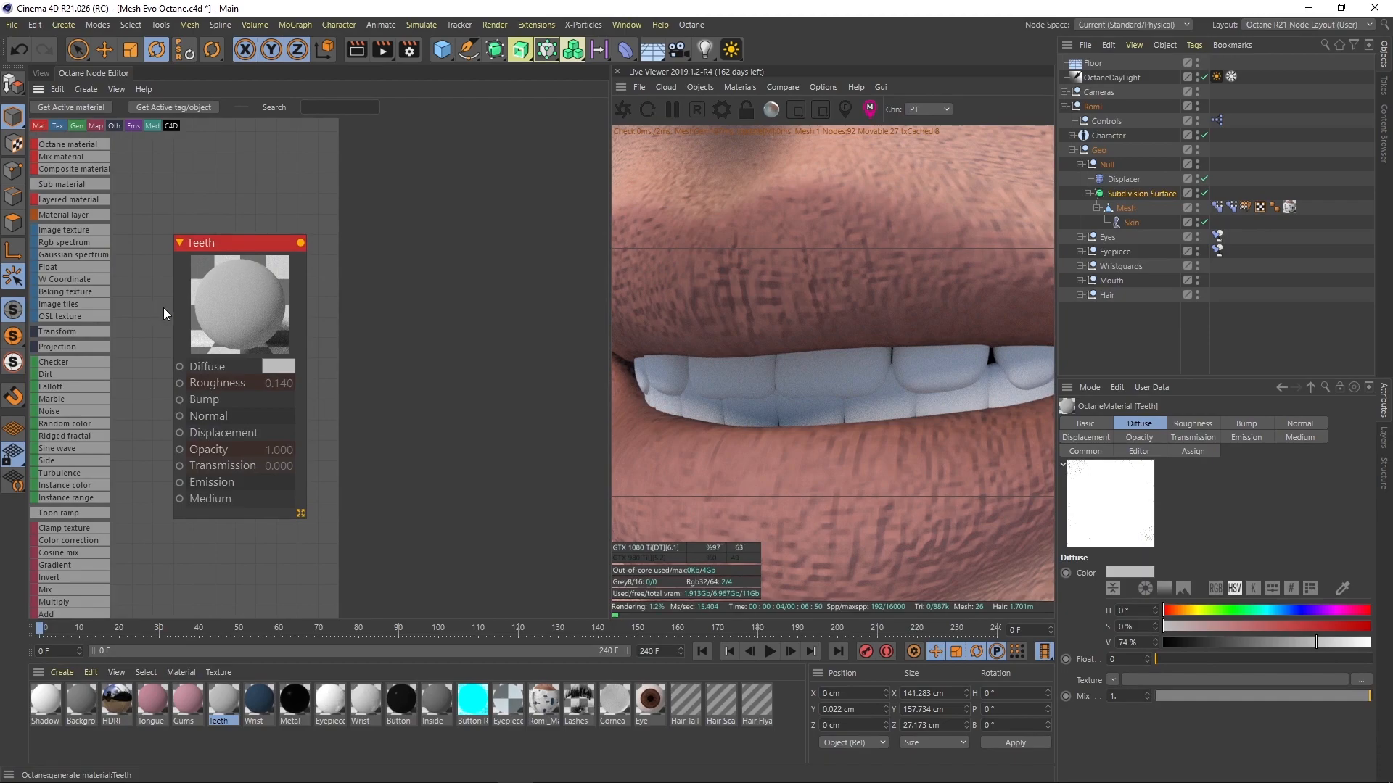
{"action": "left_click", "coordinate": [226, 295]}
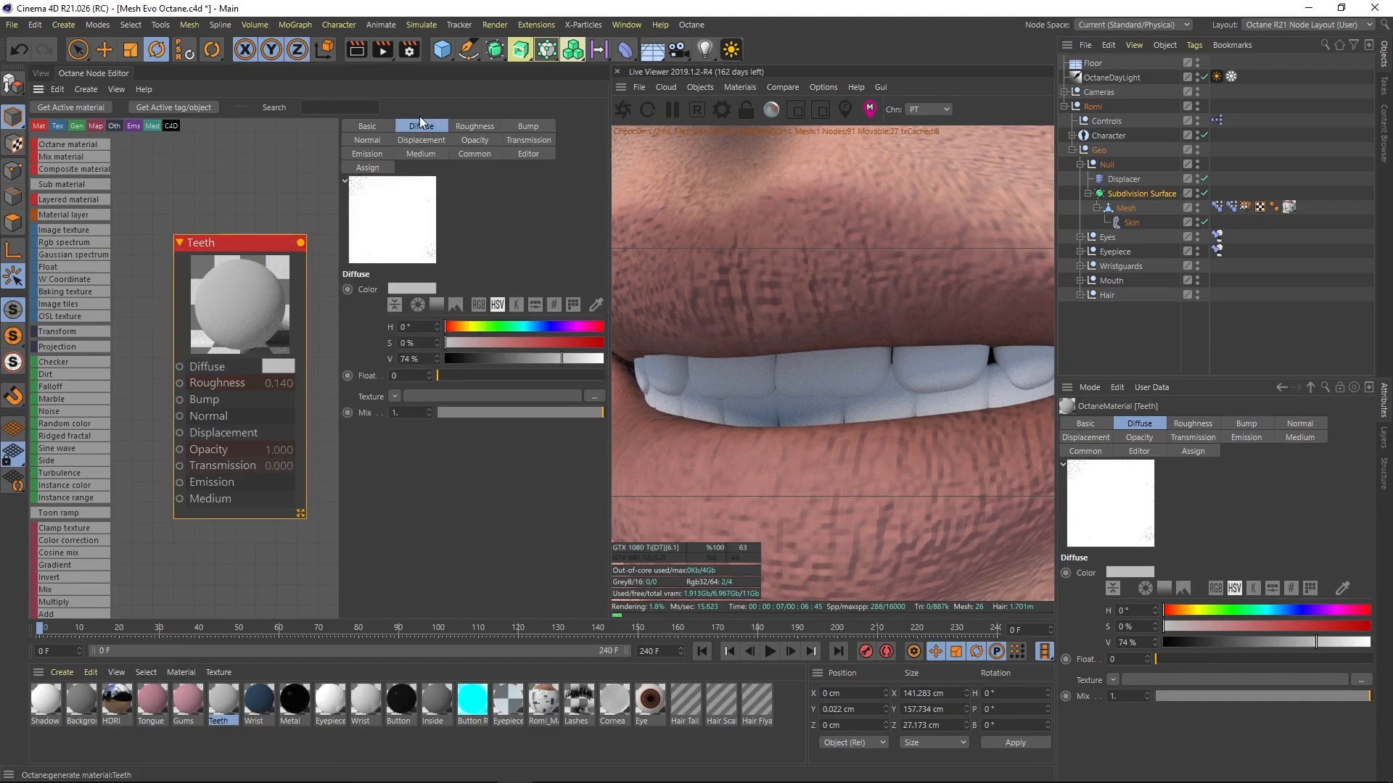
{"action": "left_click", "coordinate": [381, 127]}
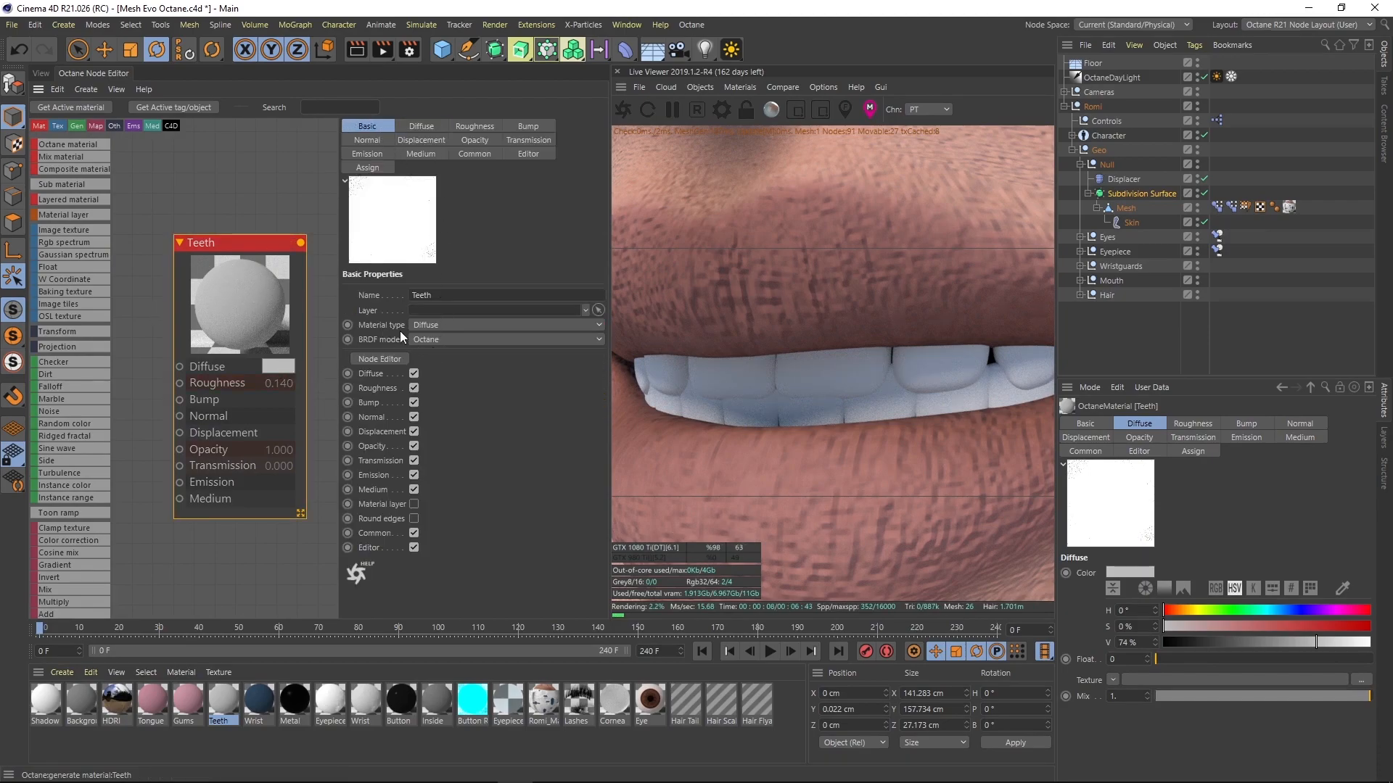
{"action": "left_click", "coordinate": [446, 326]}
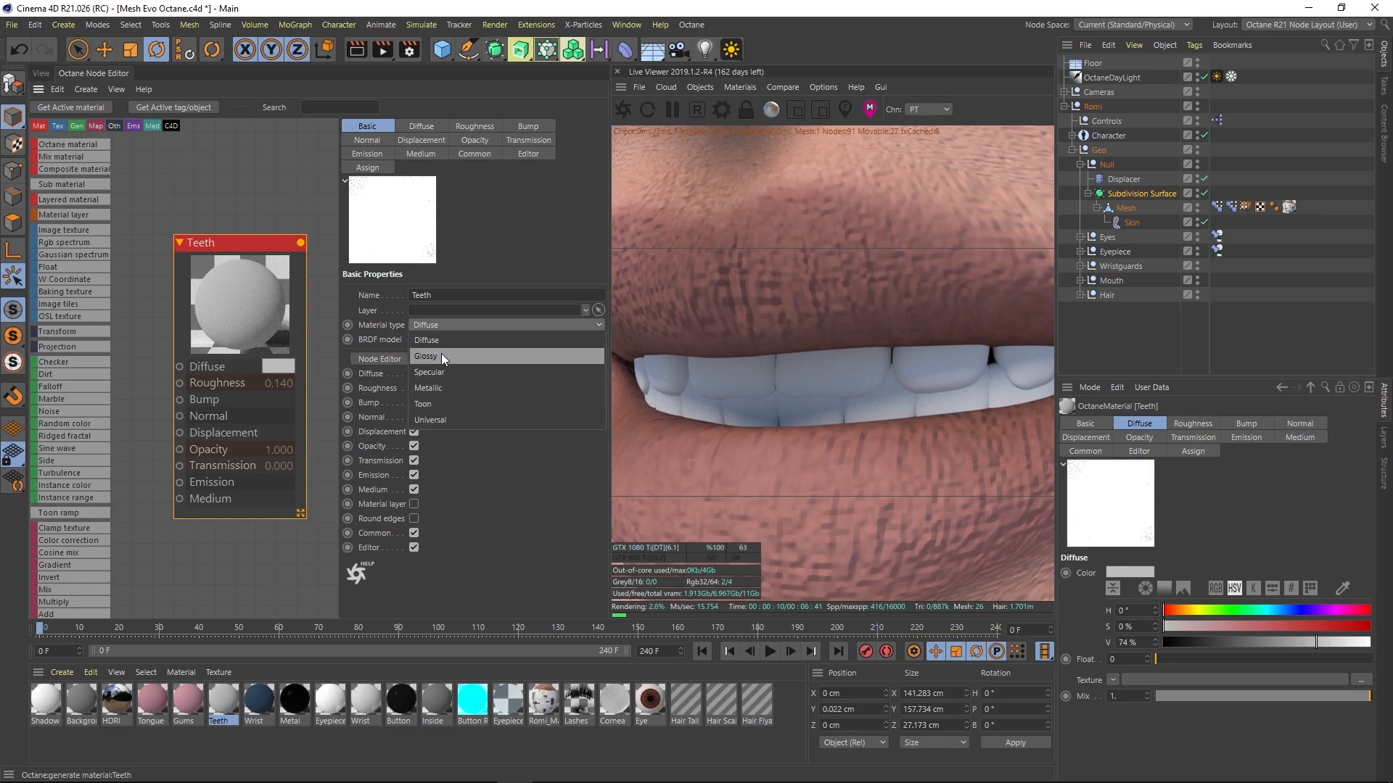
{"action": "left_click", "coordinate": [441, 355]}
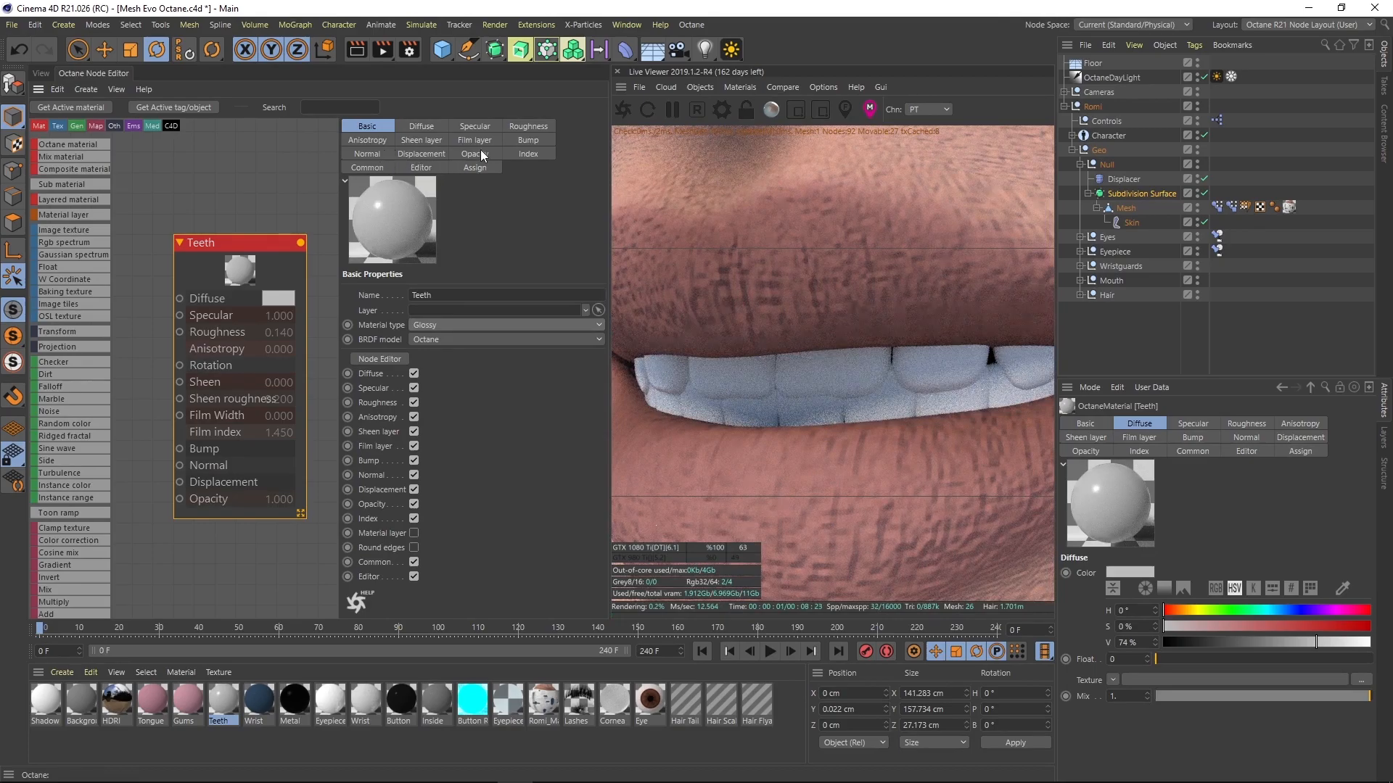
- Set the Teeth material's index to 1.45
{"action": "left_click", "coordinate": [529, 153]}
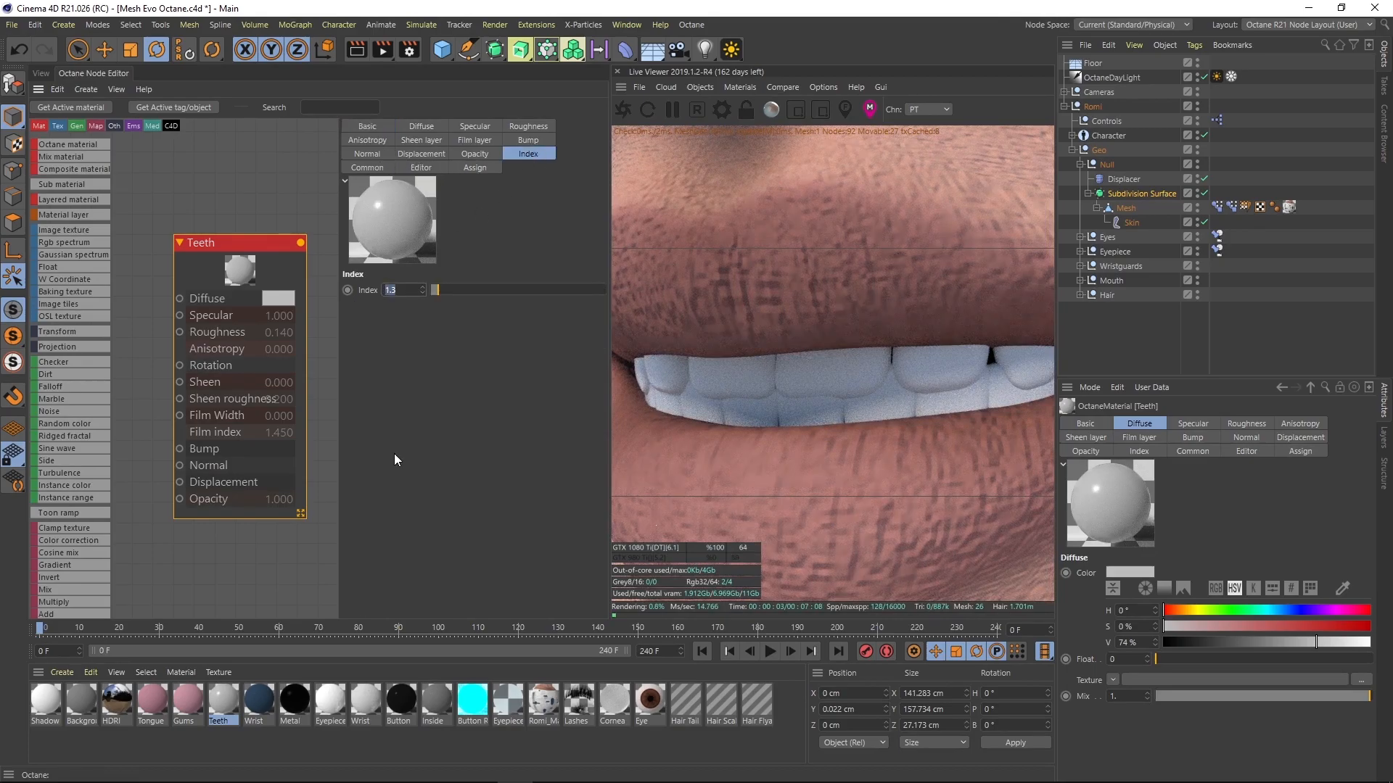
{"action": "type", "text": ".45"}
{"action": "key", "text": "Return"}
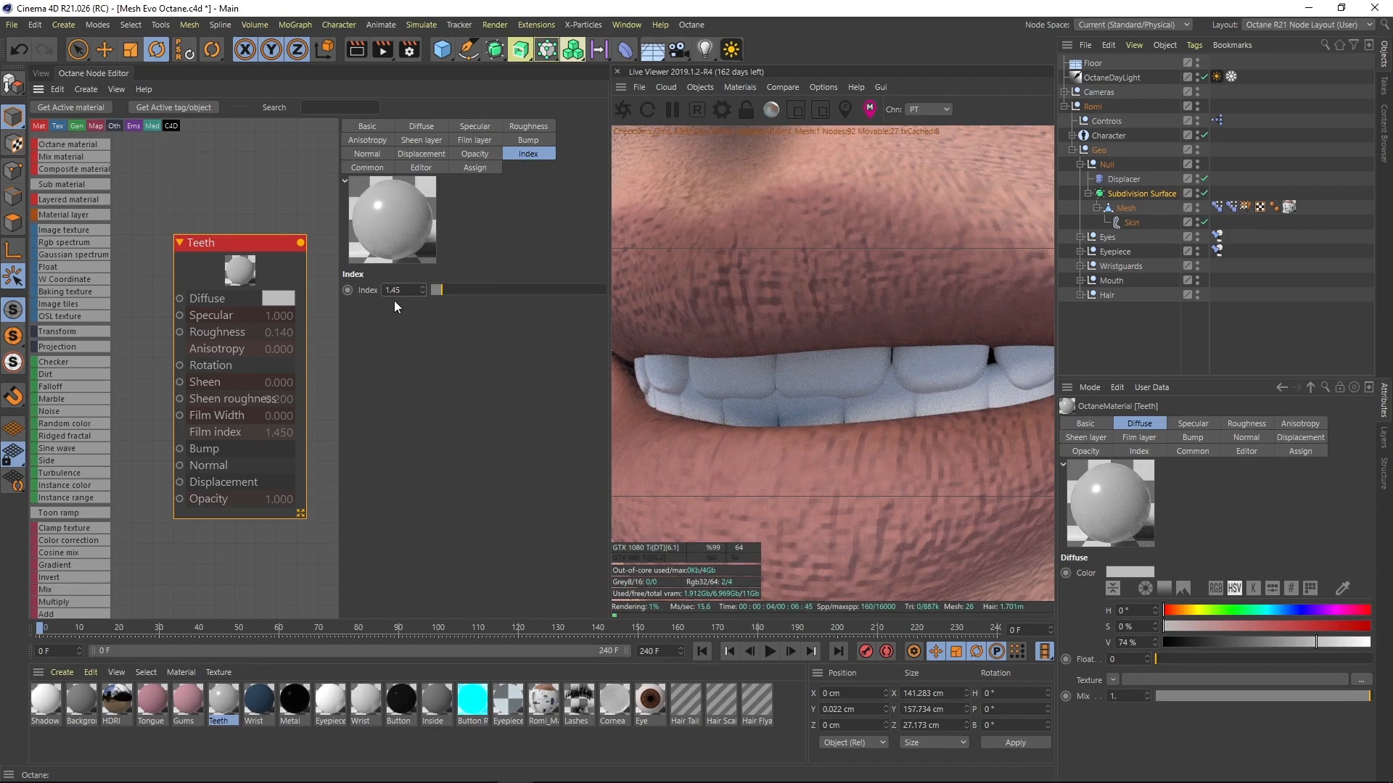
- Check the Teeth material's specular colour and set its diffuse colour's brightness value (V) to 90%
{"action": "left_click", "coordinate": [471, 124]}
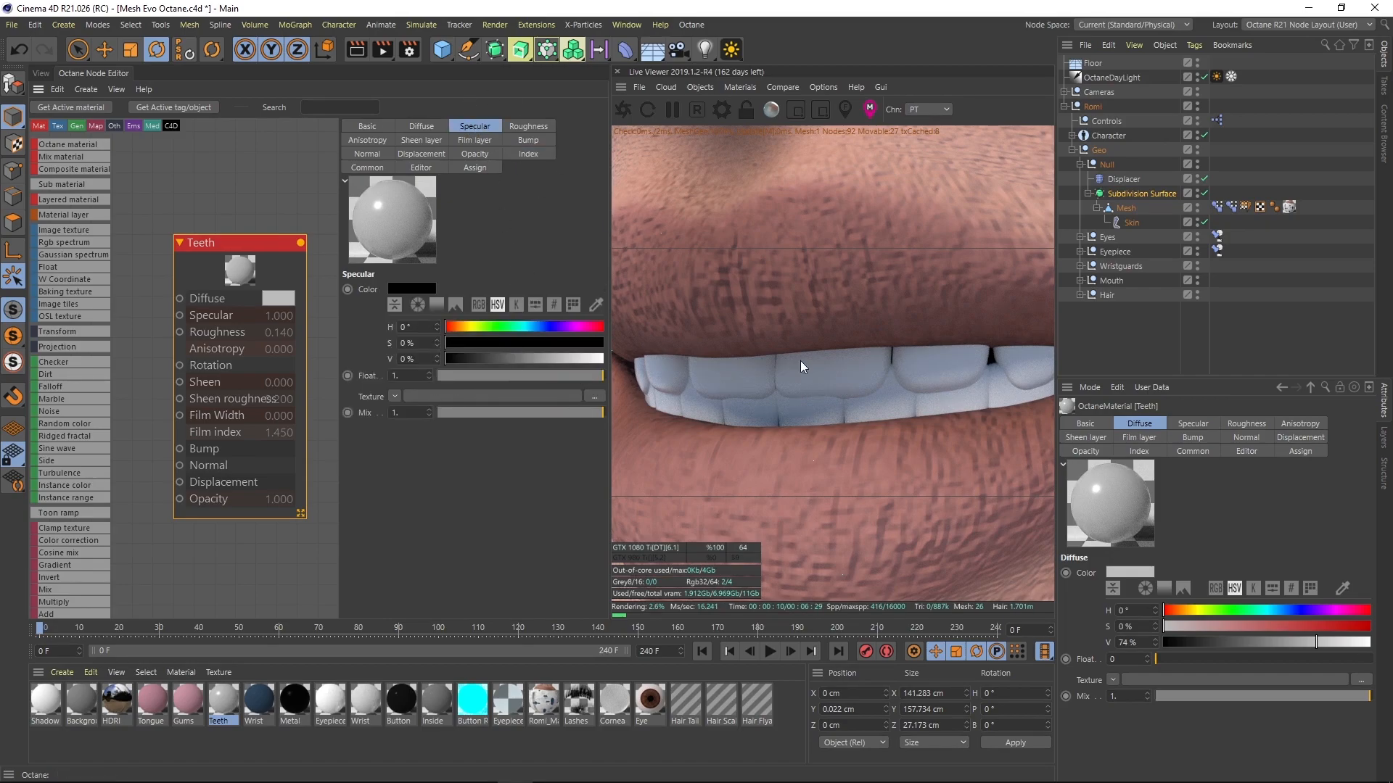
{"action": "left_click", "coordinate": [442, 126]}
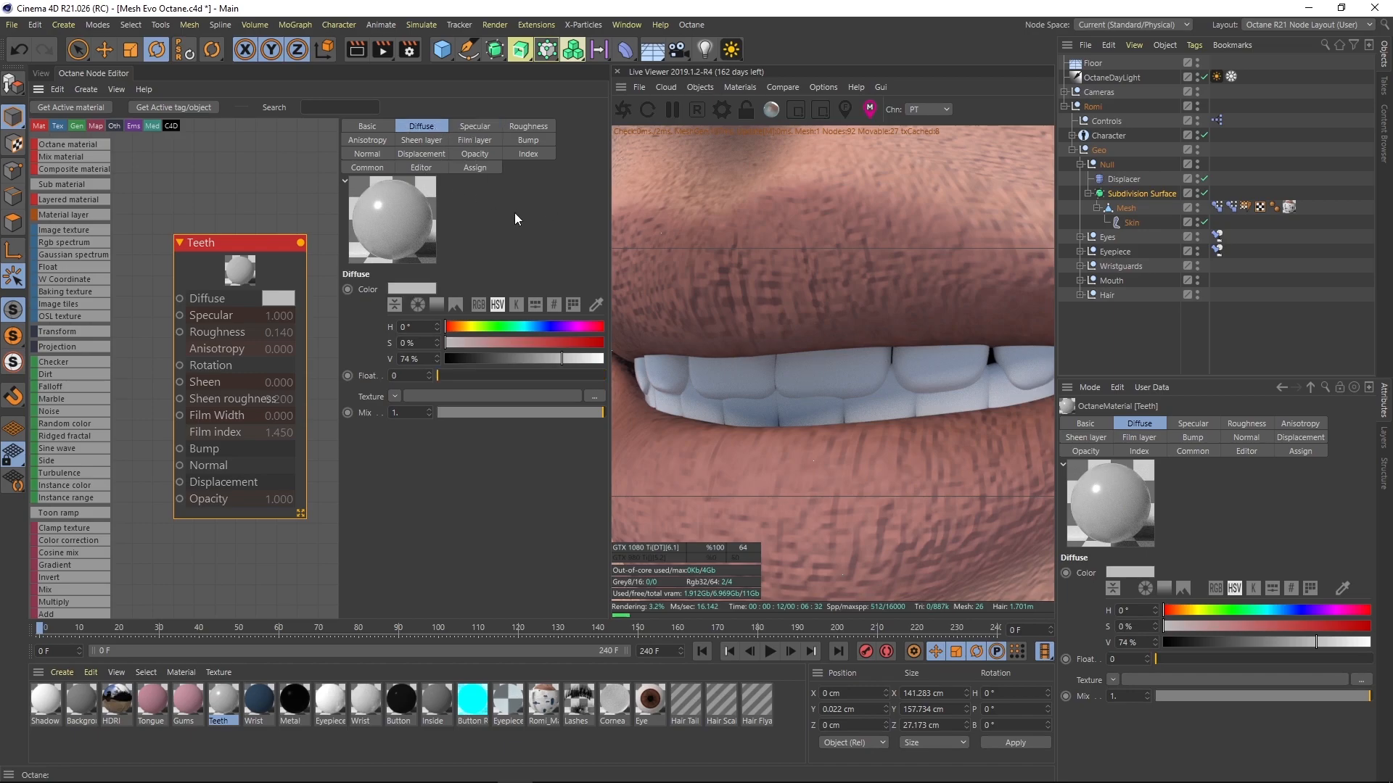
{"action": "left_click", "coordinate": [429, 358]}
{"action": "type", "text": "90"}
{"action": "key", "text": "Return"}
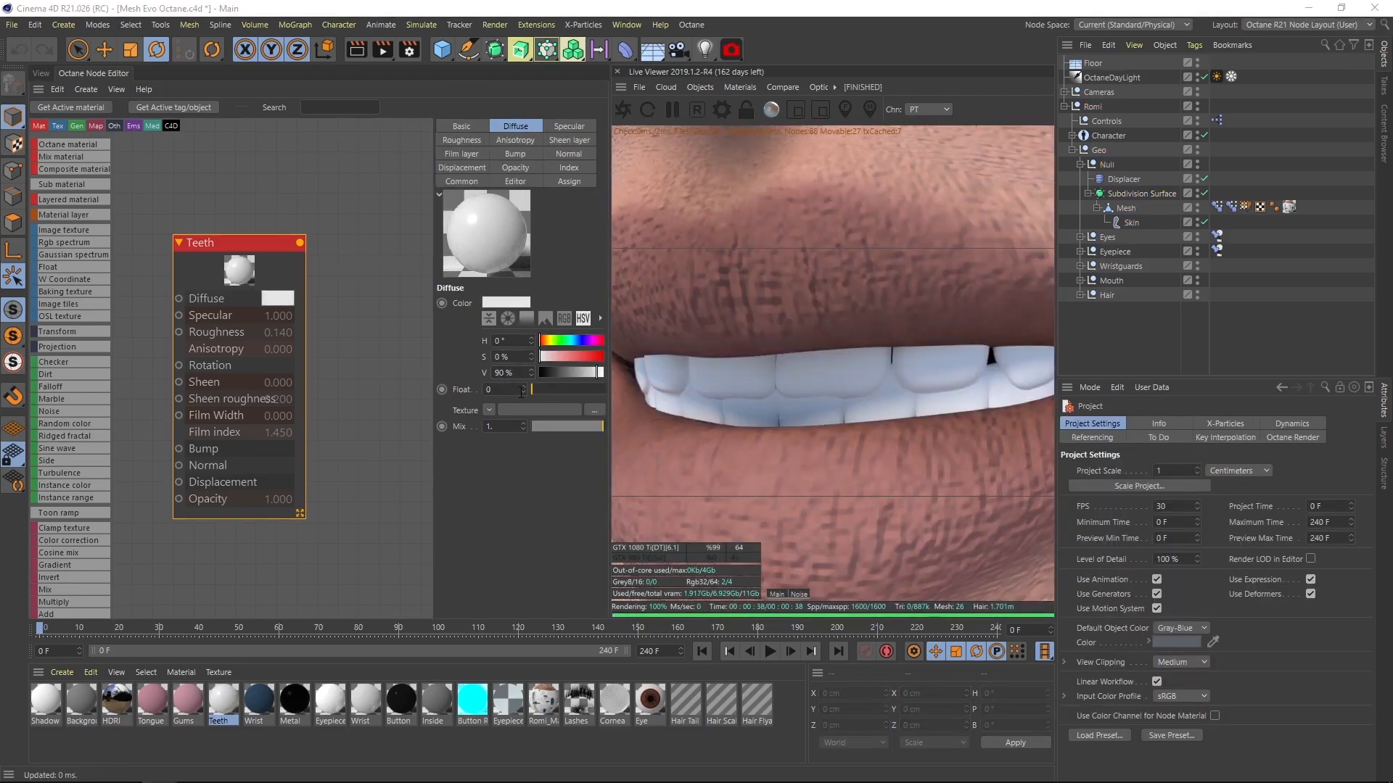
- Examine the whole head with the new teeth in the live render, ending close on the eye behind the eyepiece
{"action": "scroll", "coordinate": [873, 267], "scroll_direction": "down", "scroll_amount": 5}
{"action": "middle_click_drag", "start_coordinate": [873, 267], "coordinate": [608, 445]}
{"action": "scroll", "coordinate": [841, 327], "scroll_direction": "down", "scroll_amount": 8}
{"action": "left_click_drag", "start_coordinate": [841, 328], "coordinate": [895, 273]}
{"action": "scroll", "coordinate": [729, 337], "scroll_direction": "down", "scroll_amount": 4}
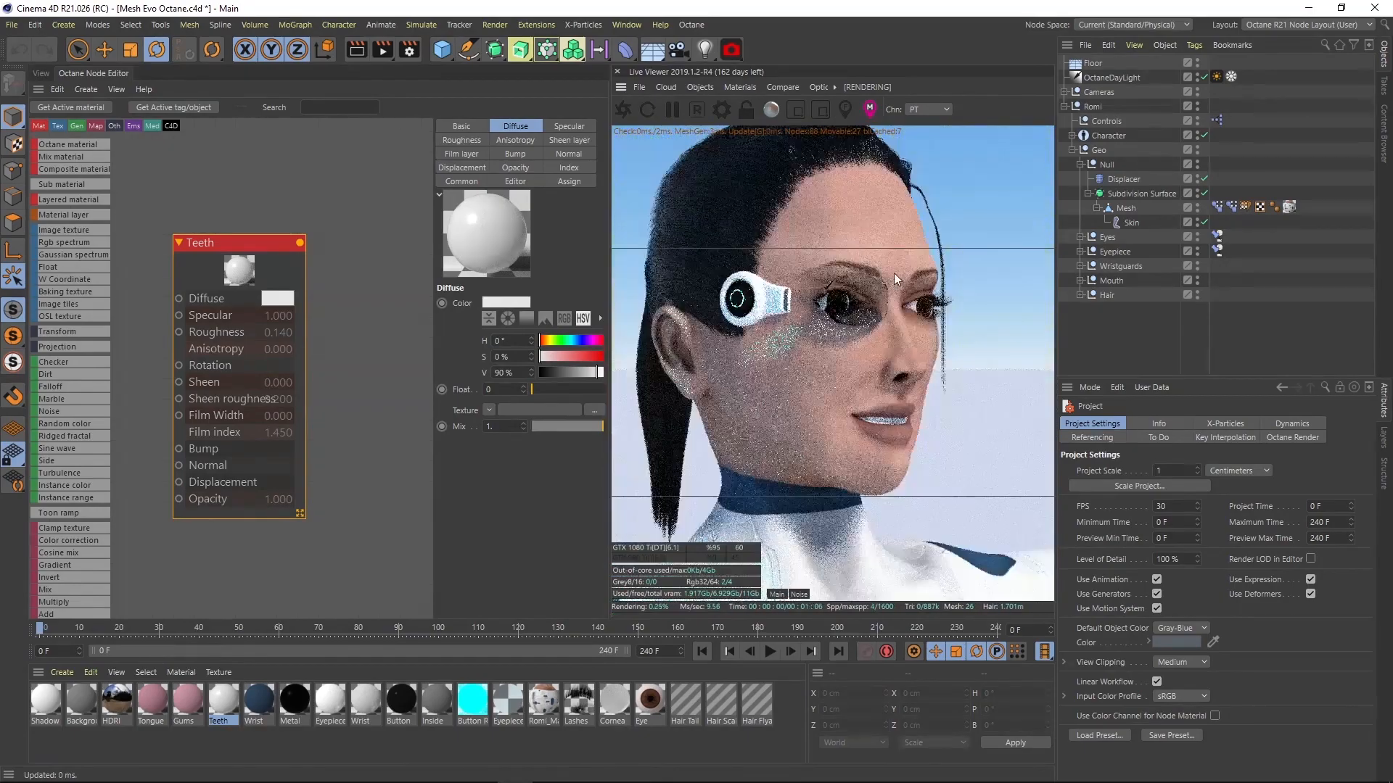
{"action": "scroll", "coordinate": [844, 331], "scroll_direction": "up", "scroll_amount": 4}
{"action": "scroll", "coordinate": [844, 330], "scroll_direction": "up", "scroll_amount": 12}
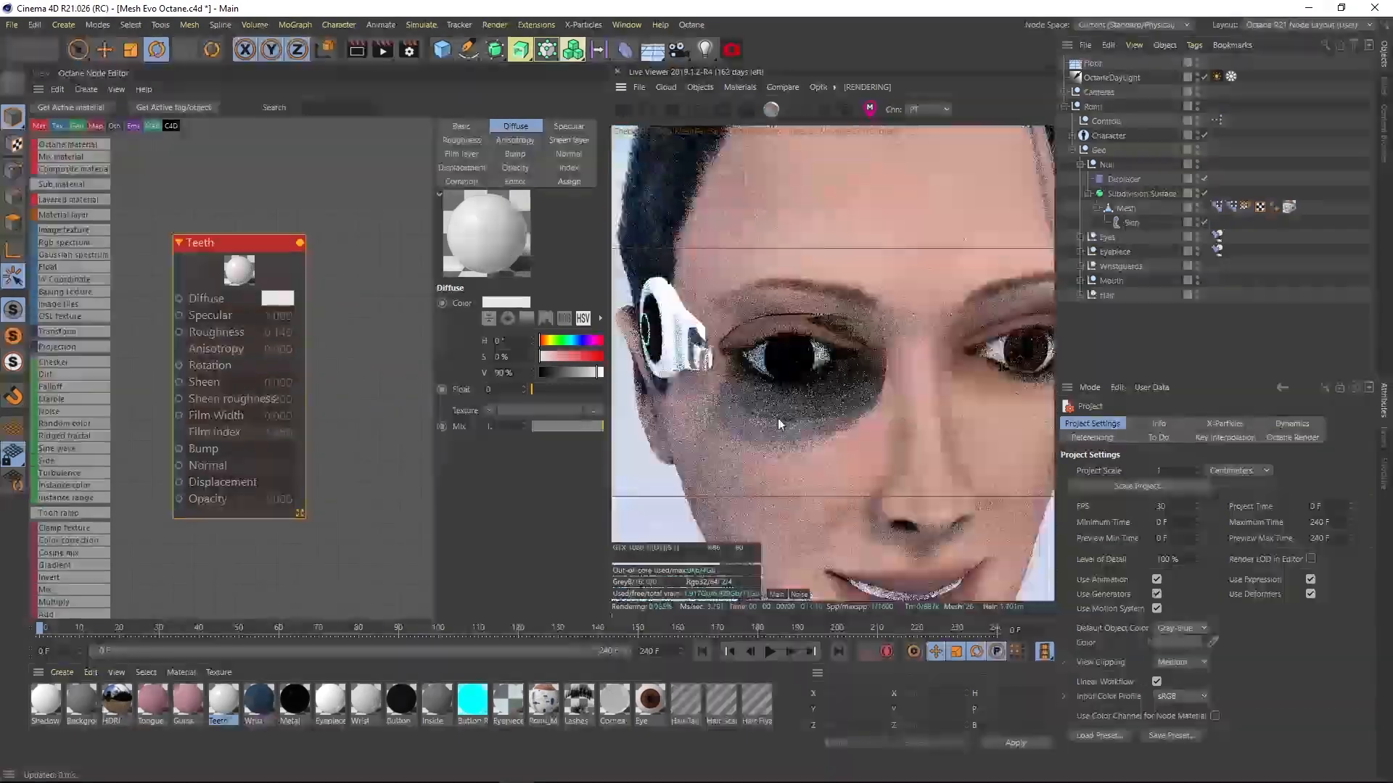
{"action": "left_click_drag", "start_coordinate": [859, 375], "coordinate": [796, 346]}
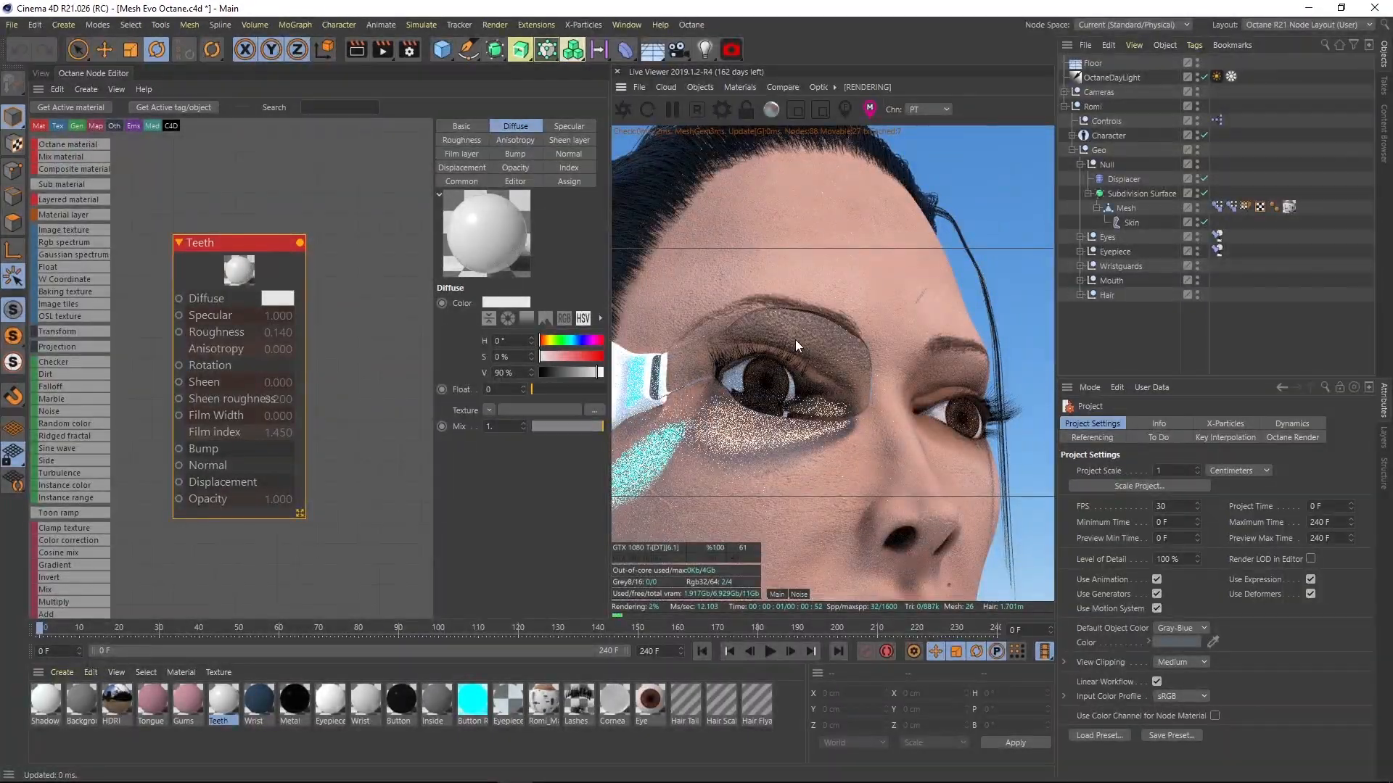
- Pick the Eyepiece Glass material from the live render and select its node in the node editor
{"action": "left_click", "coordinate": [795, 330]}
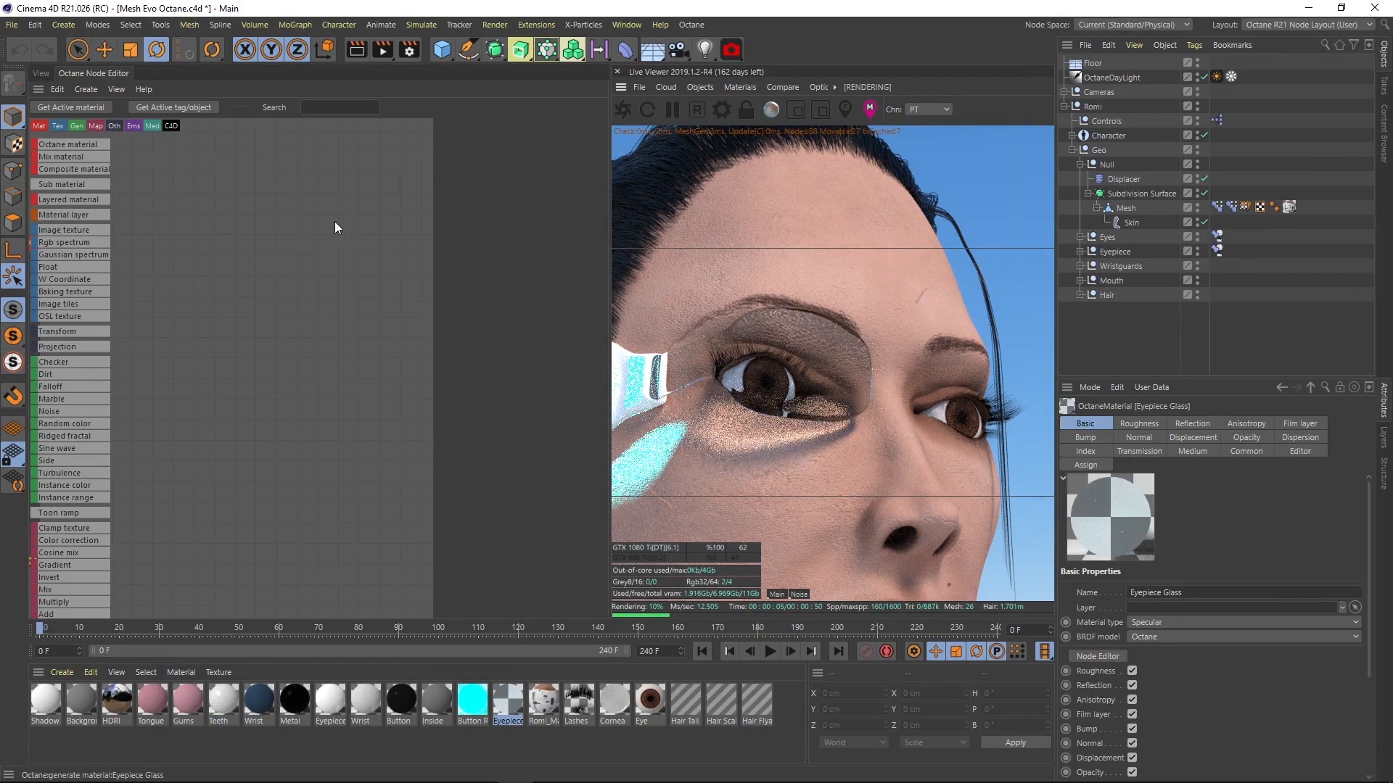
{"action": "middle_click_drag", "start_coordinate": [333, 429], "coordinate": [360, 392]}
{"action": "scroll", "coordinate": [285, 359], "scroll_direction": "down", "scroll_amount": 6}
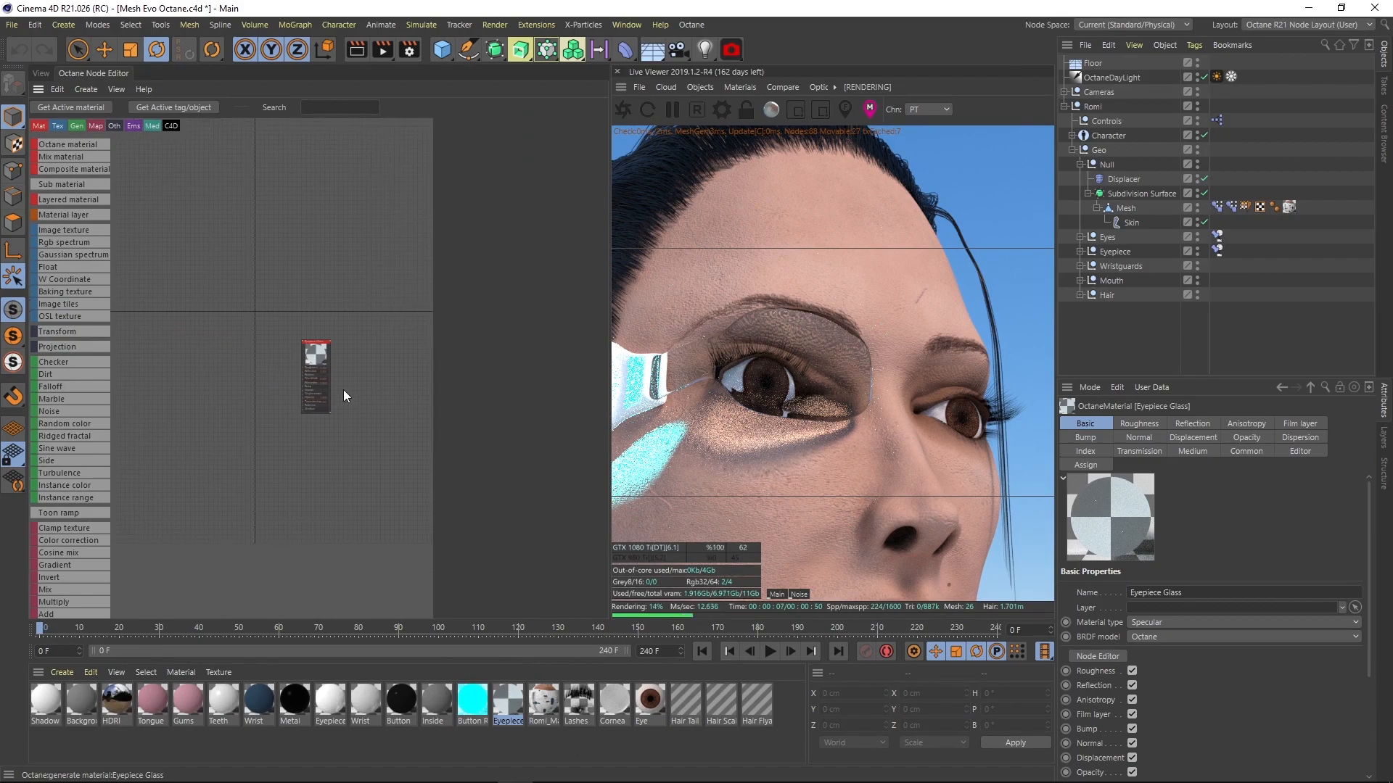
{"action": "scroll", "coordinate": [308, 361], "scroll_direction": "up", "scroll_amount": 5}
{"action": "scroll", "coordinate": [310, 361], "scroll_direction": "up", "scroll_amount": 3}
{"action": "middle_click_drag", "start_coordinate": [242, 353], "coordinate": [230, 320]}
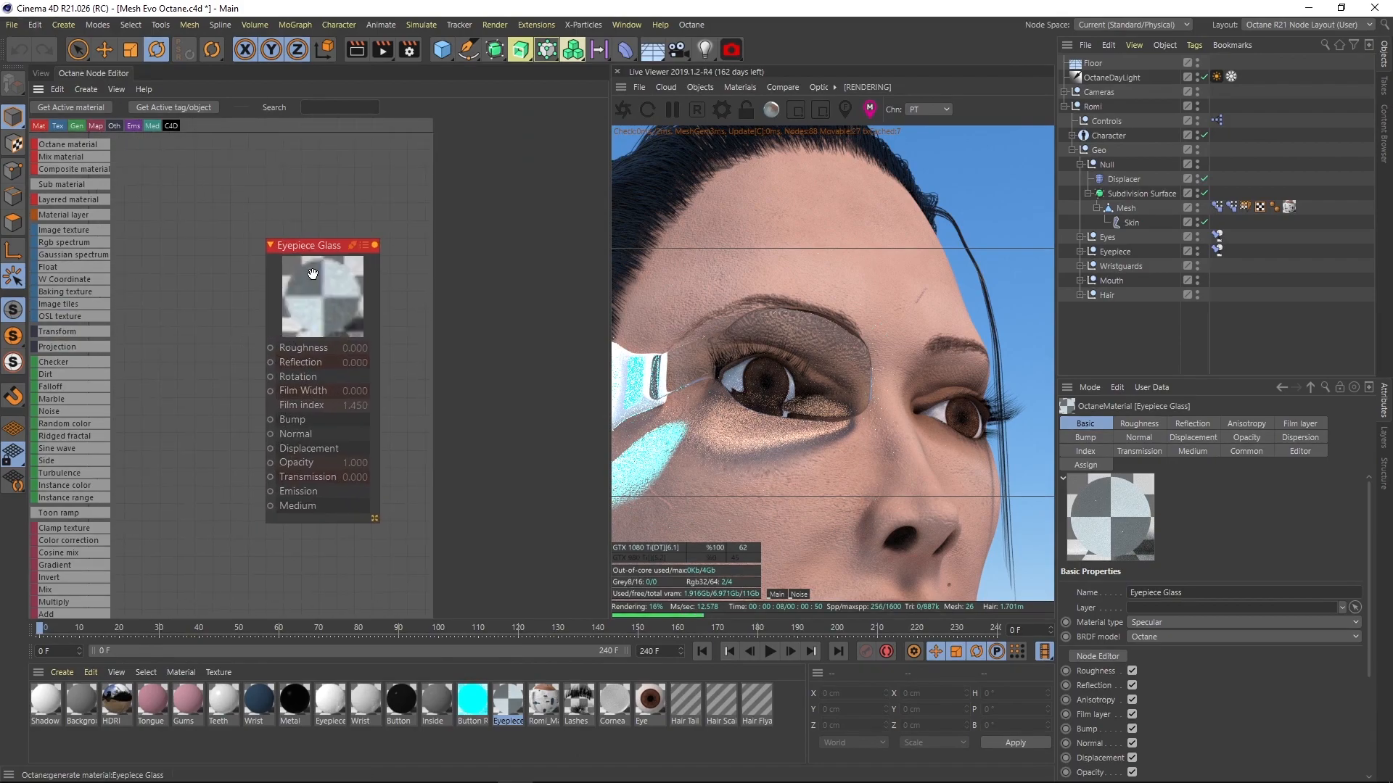
{"action": "left_click_drag", "start_coordinate": [330, 304], "coordinate": [297, 280]}
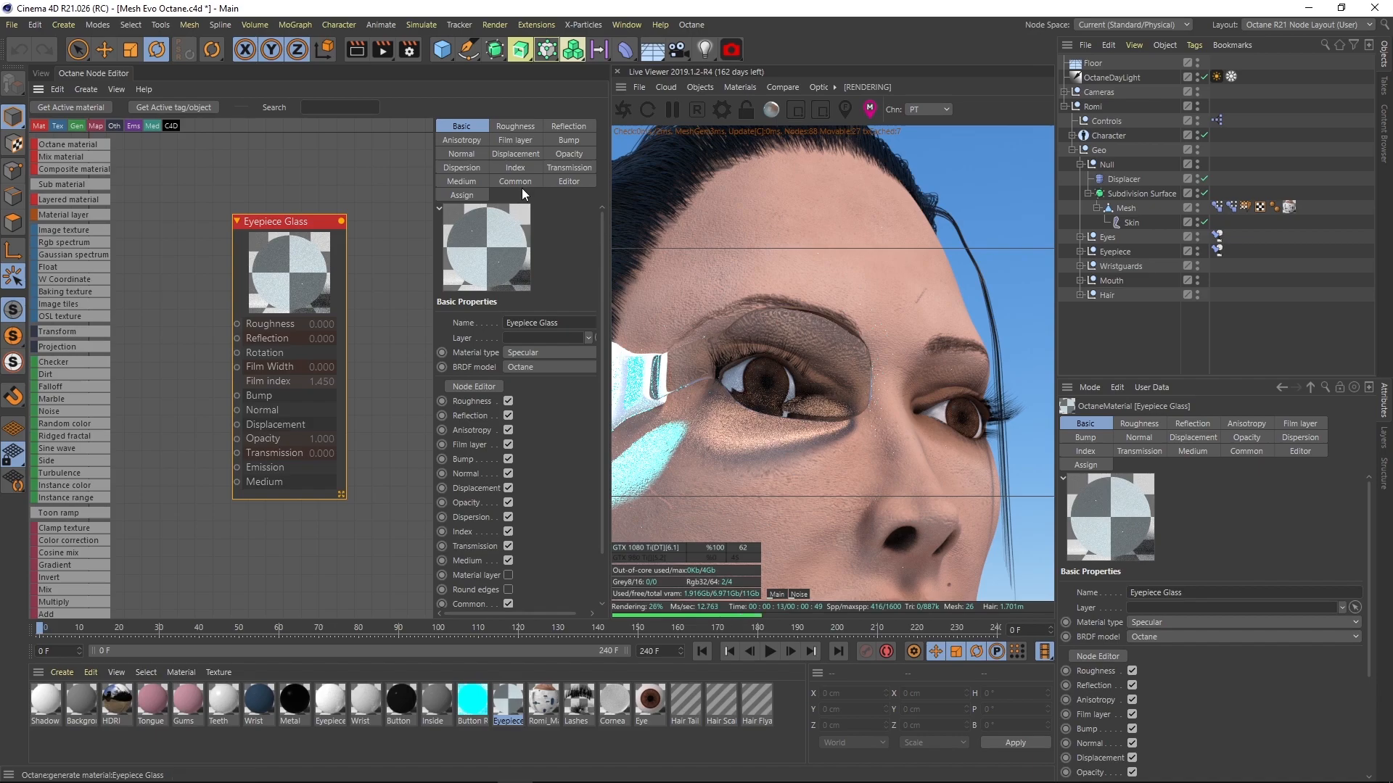
- Set the saturation of the Eyepiece Glass transmission colour to 20%
{"action": "left_click", "coordinate": [563, 168]}
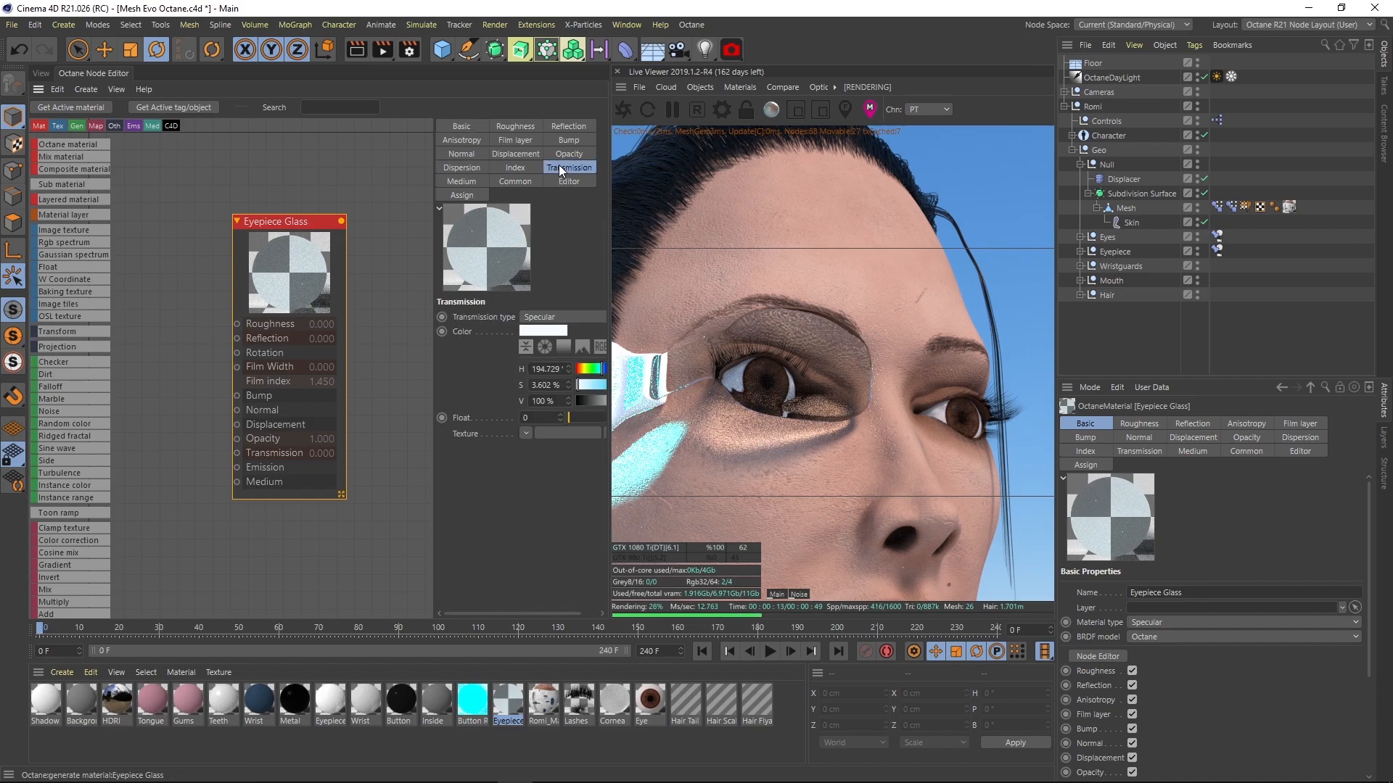
{"action": "left_click_drag", "start_coordinate": [435, 369], "coordinate": [323, 340]}
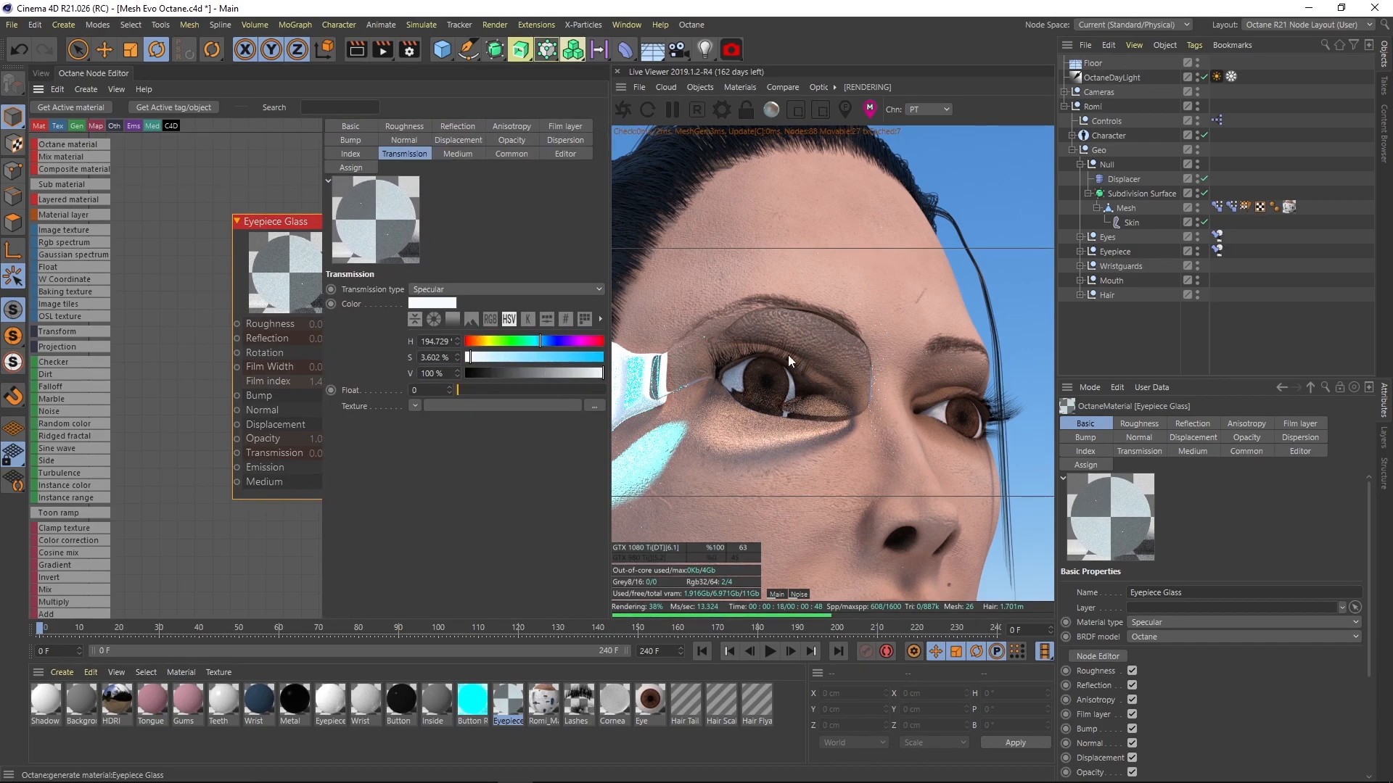
{"action": "left_click_drag", "start_coordinate": [483, 360], "coordinate": [495, 360]}
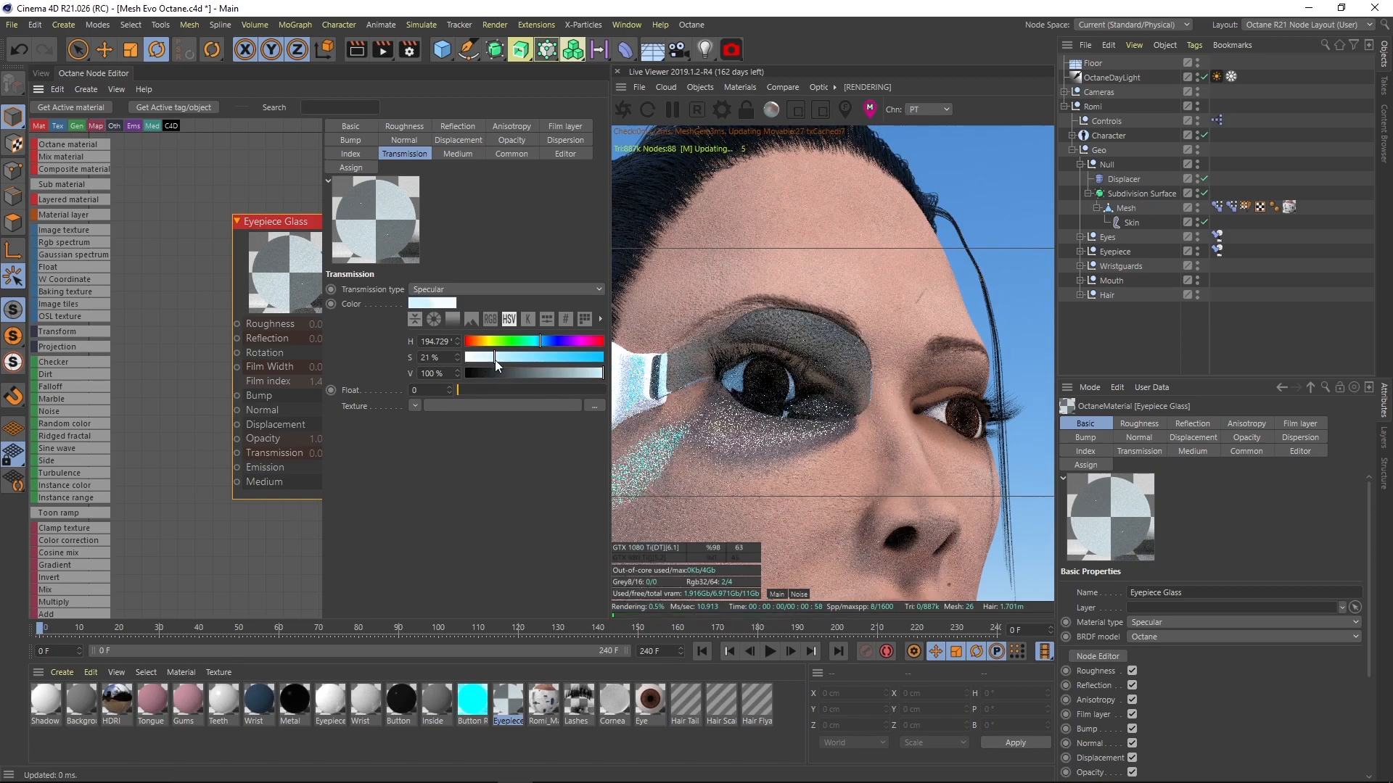
{"action": "double_click", "coordinate": [443, 358]}
{"action": "type", "text": "20"}
{"action": "key", "text": "Return"}
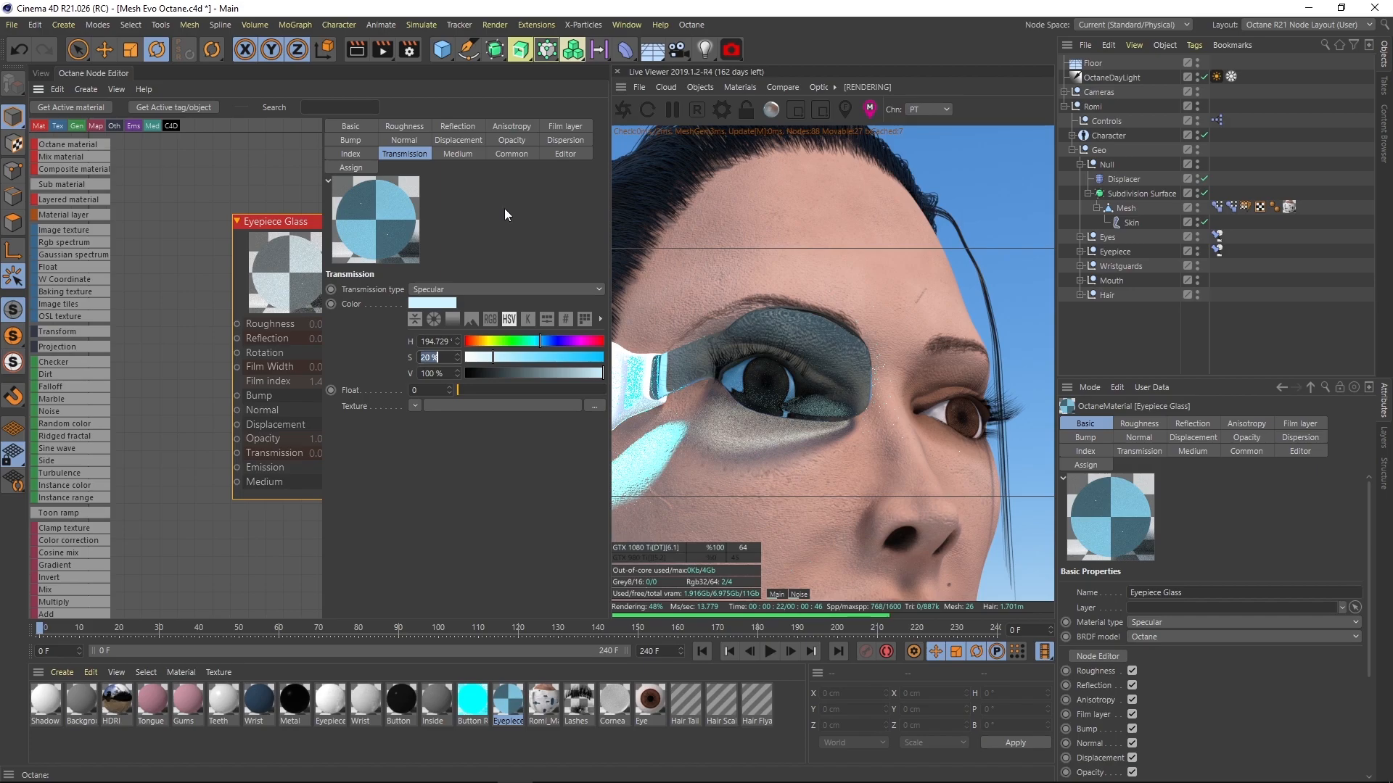
- Enable fake shadows on the Eyepiece Glass material and examine the eye behind it from the front
{"action": "left_click", "coordinate": [517, 155]}
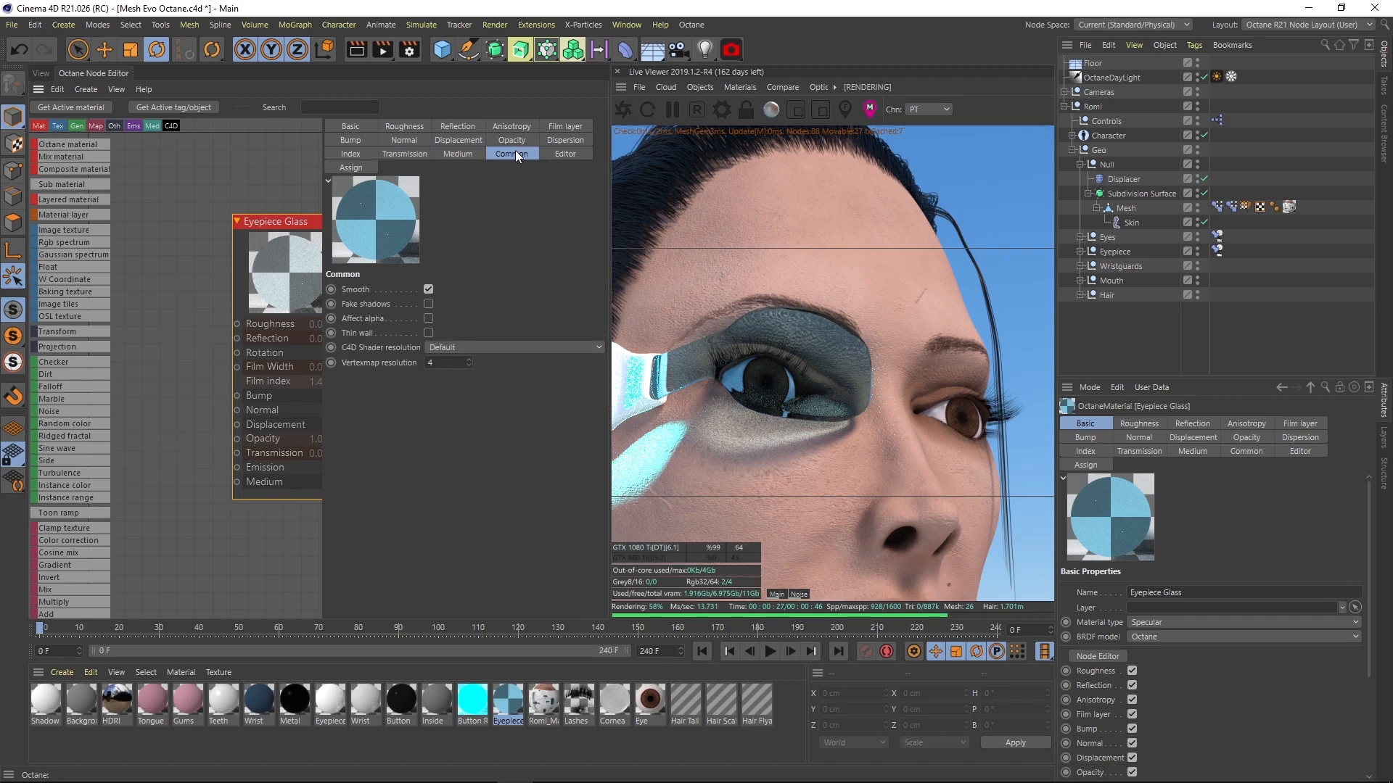
{"action": "left_click", "coordinate": [428, 304]}
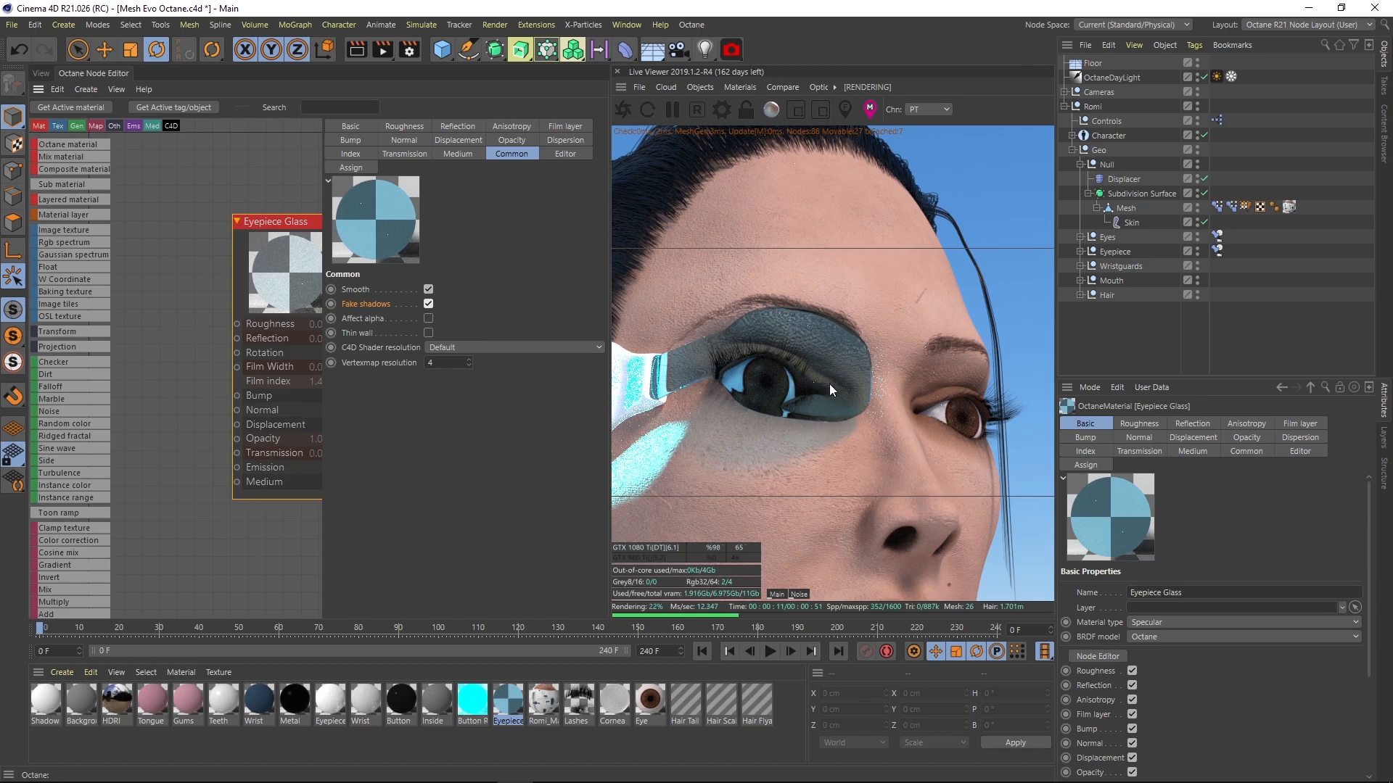
{"action": "mouse_move", "coordinate": [852, 428]}
{"action": "left_mouse_down"}
{"action": "mouse_move", "coordinate": [932, 394]}
{"action": "mouse_move", "coordinate": [850, 402]}
{"action": "left_mouse_up"}
{"action": "right_click_drag", "start_coordinate": [760, 393], "coordinate": [850, 386]}
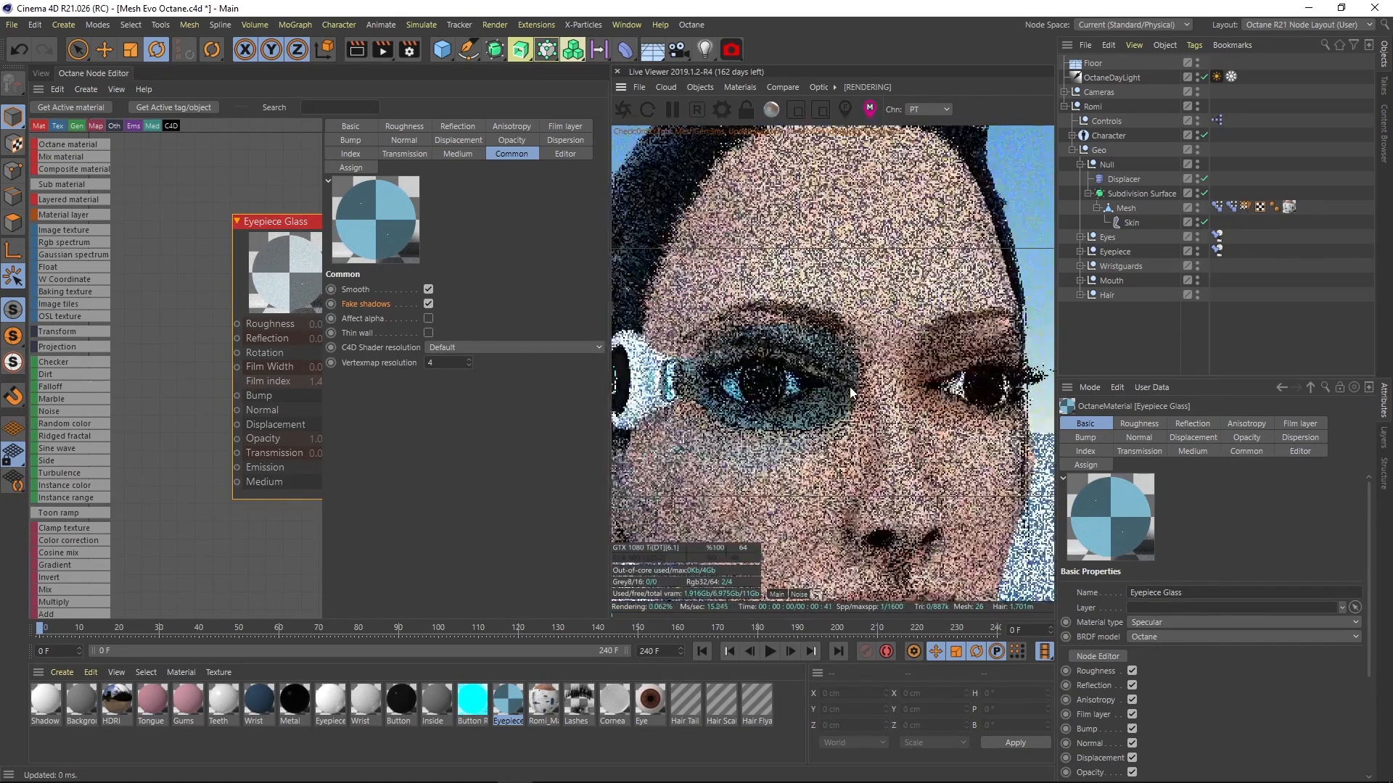
{"action": "left_click_drag", "start_coordinate": [817, 394], "coordinate": [750, 438]}
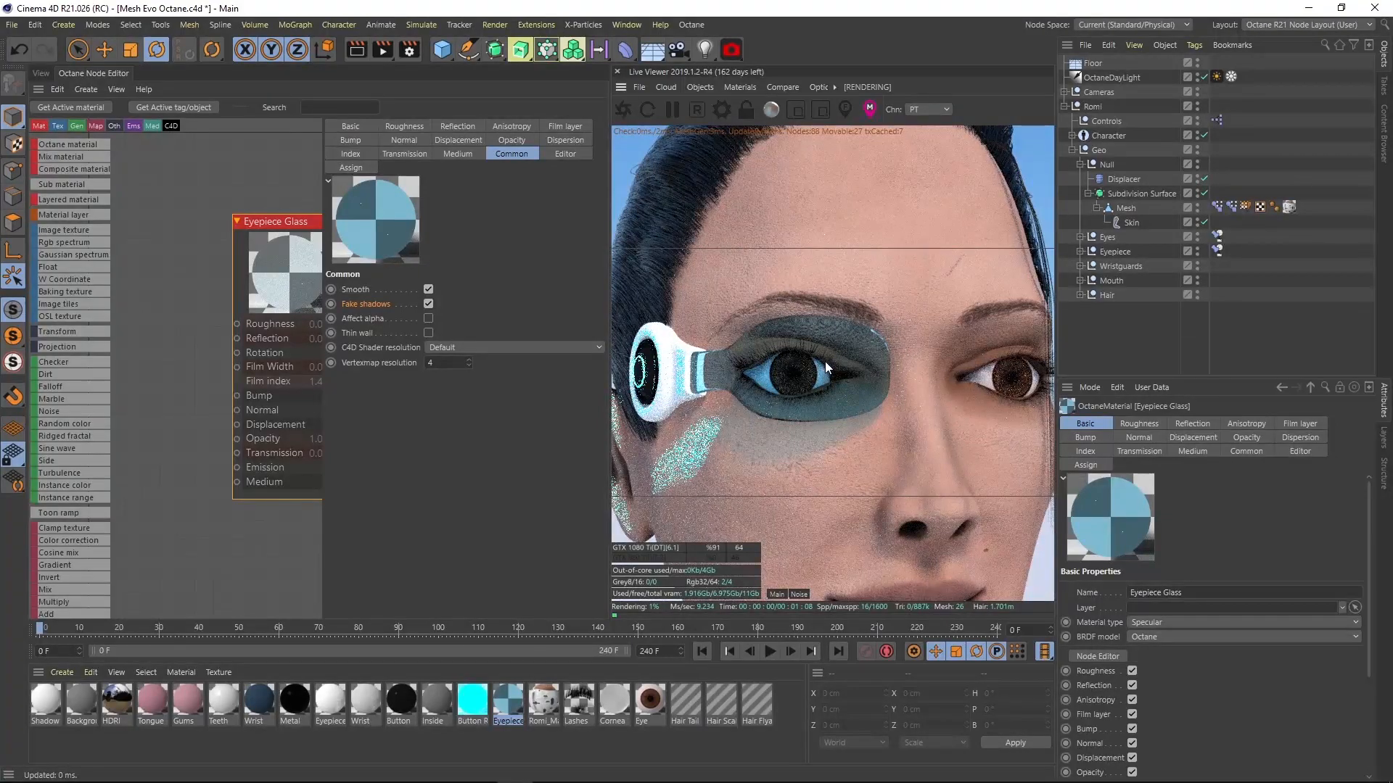
- Set the Eyepiece Glass material's roughness float to 0.01
{"action": "left_click", "coordinate": [415, 125]}
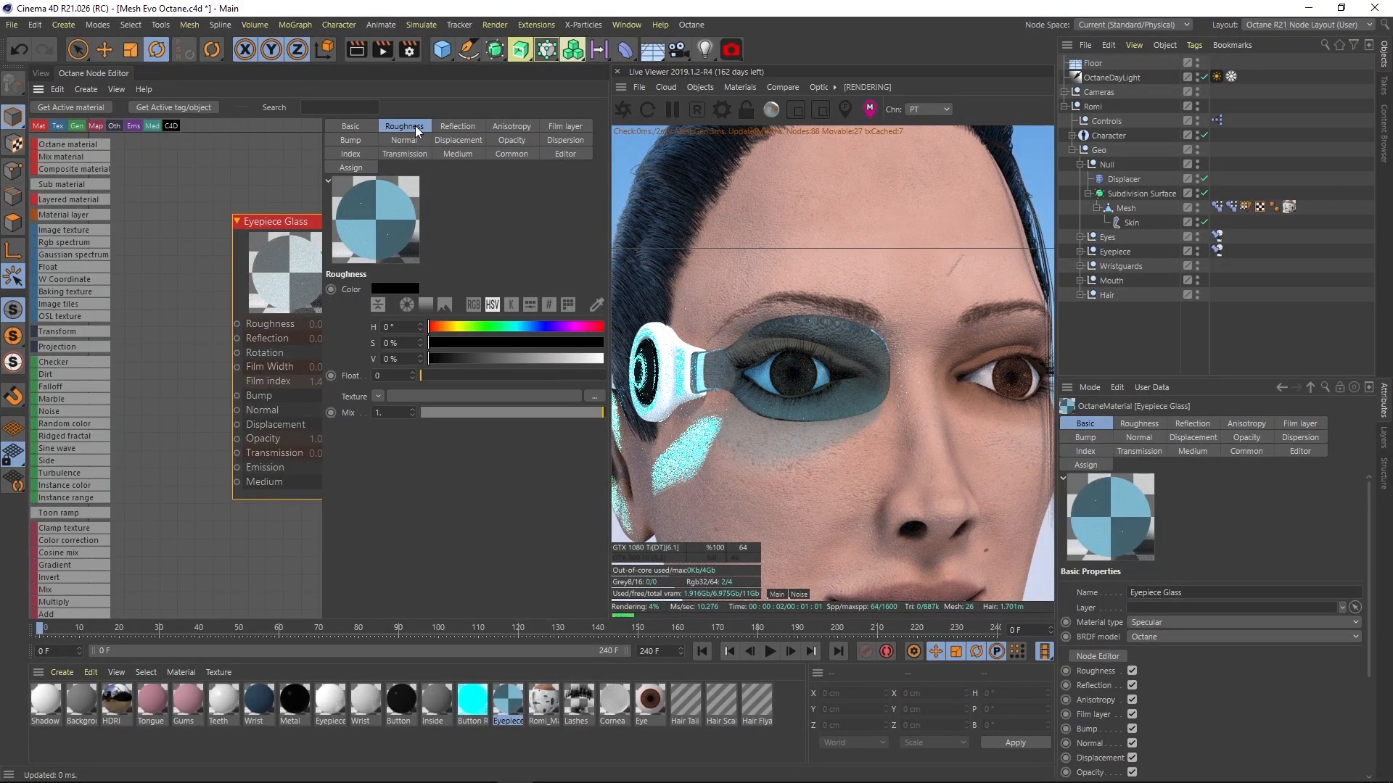
{"action": "left_click", "coordinate": [394, 375]}
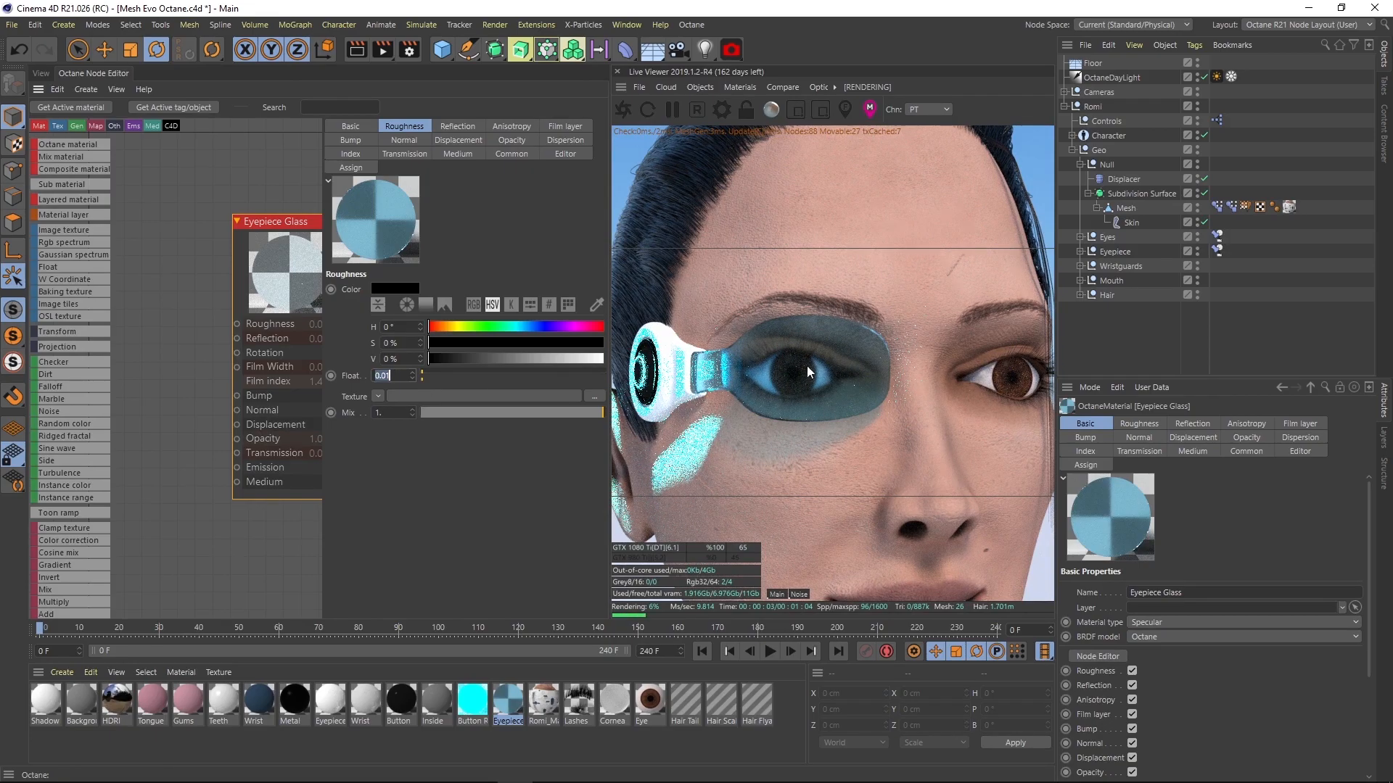
- Try an index of 1.56 on the Eyepiece Glass material and examine the lens in the live render
{"action": "left_click_drag", "start_coordinate": [811, 435], "coordinate": [977, 347]}
{"action": "scroll", "coordinate": [774, 413], "scroll_direction": "down", "scroll_amount": 3}
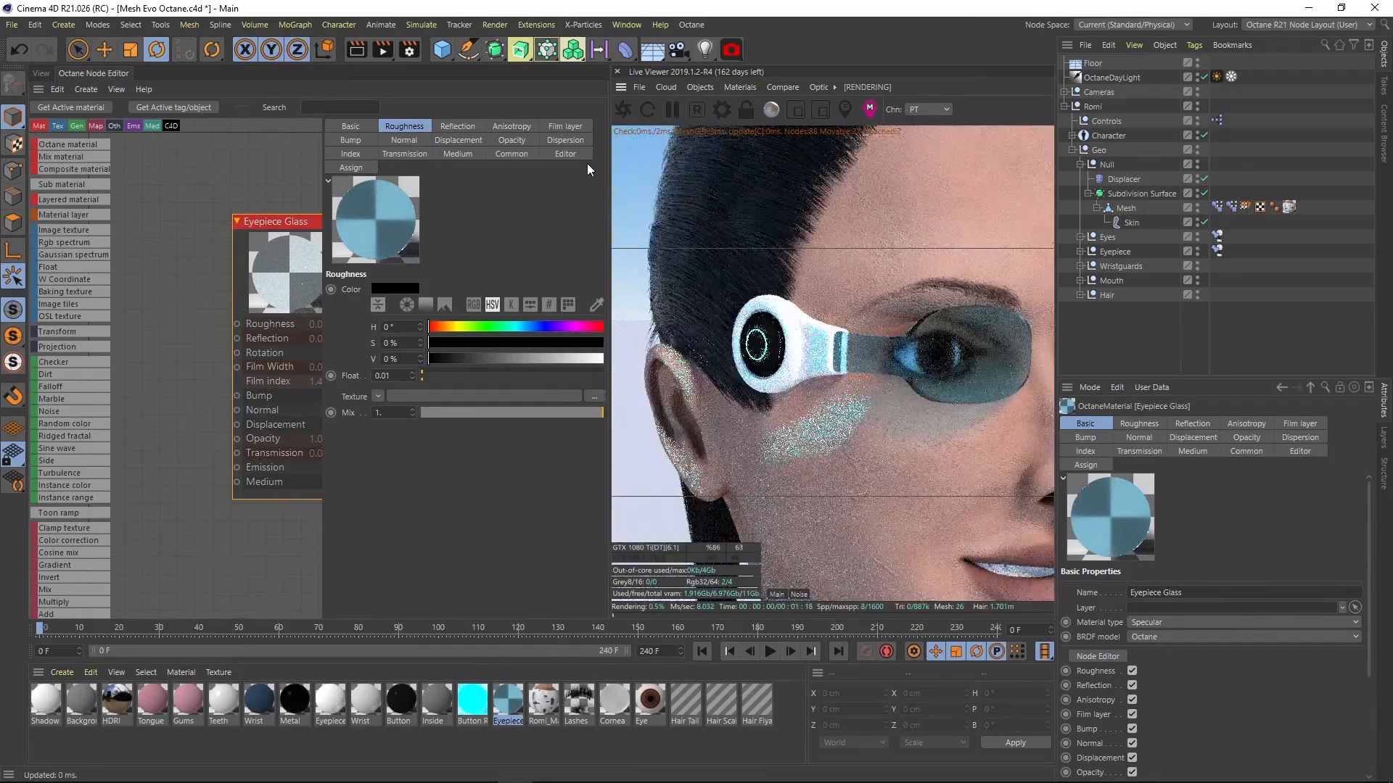
{"action": "left_click", "coordinate": [359, 154]}
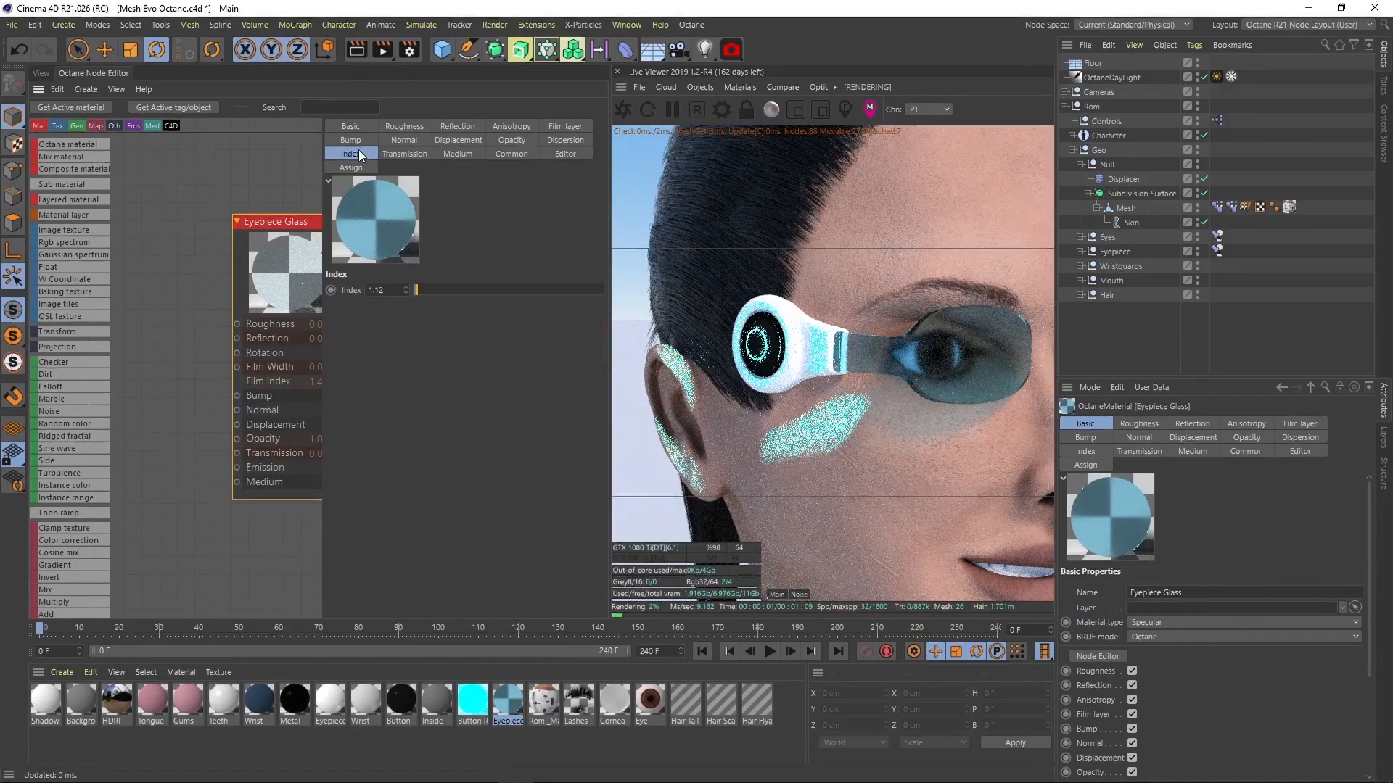
{"action": "left_click", "coordinate": [388, 290]}
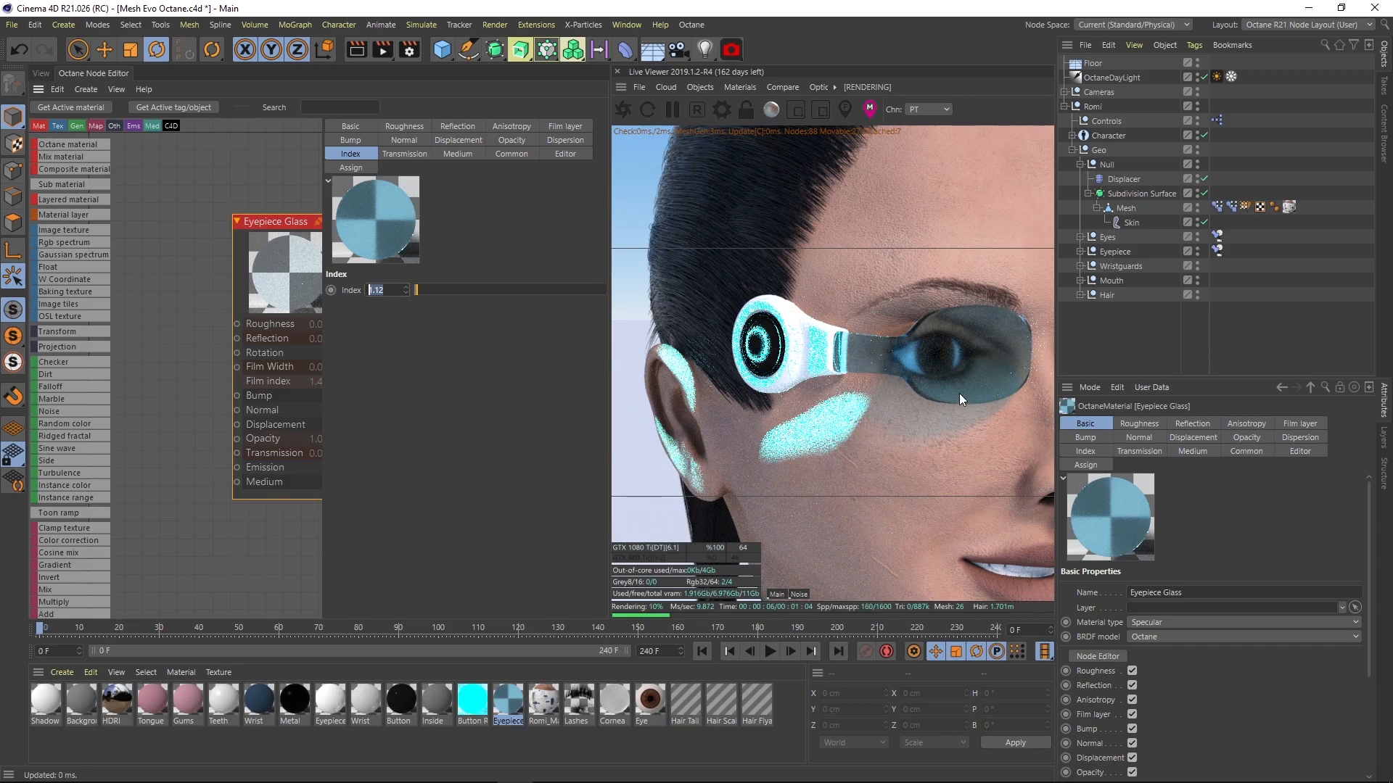
{"action": "middle_click_drag", "start_coordinate": [962, 393], "coordinate": [920, 396]}
{"action": "left_click_drag", "start_coordinate": [930, 374], "coordinate": [927, 351]}
{"action": "left_click_drag", "start_coordinate": [389, 290], "coordinate": [368, 290]}
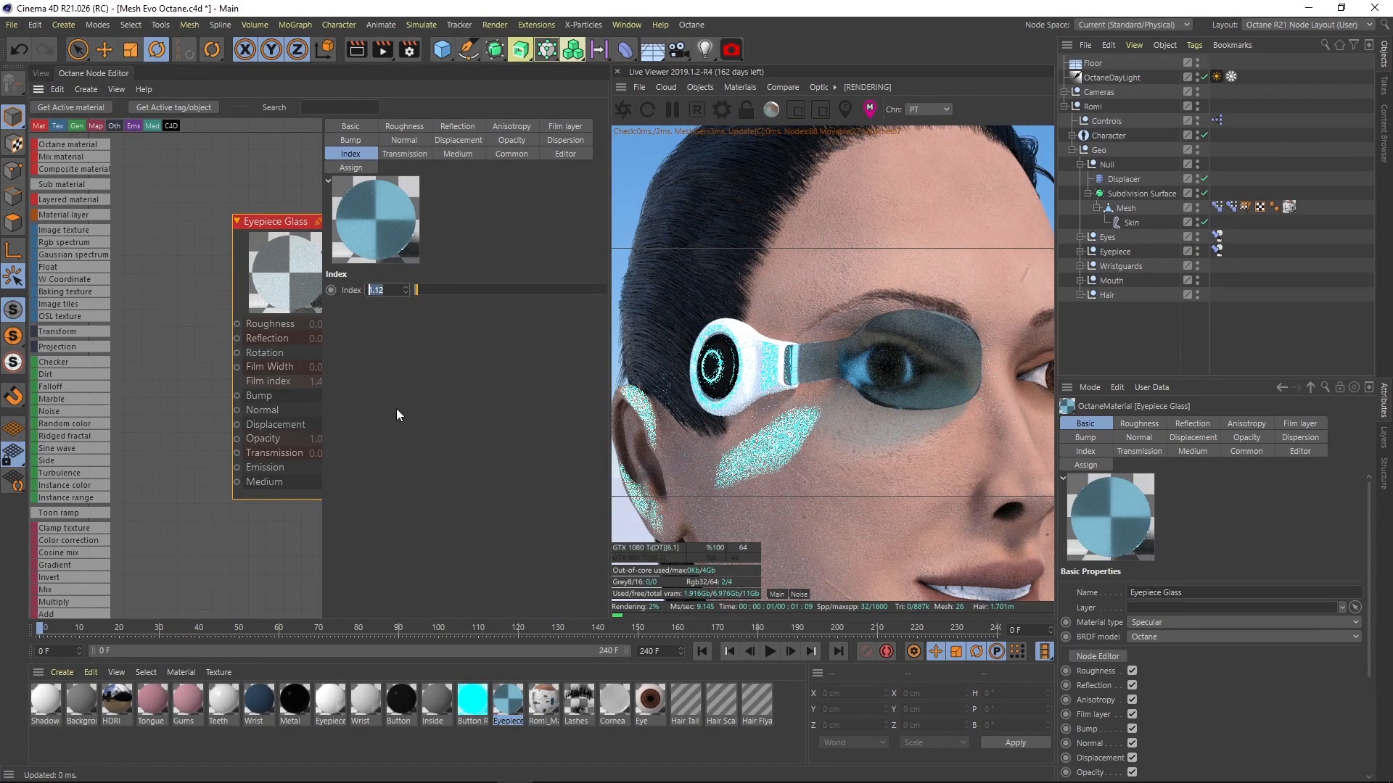
{"action": "type", "text": "1.56"}
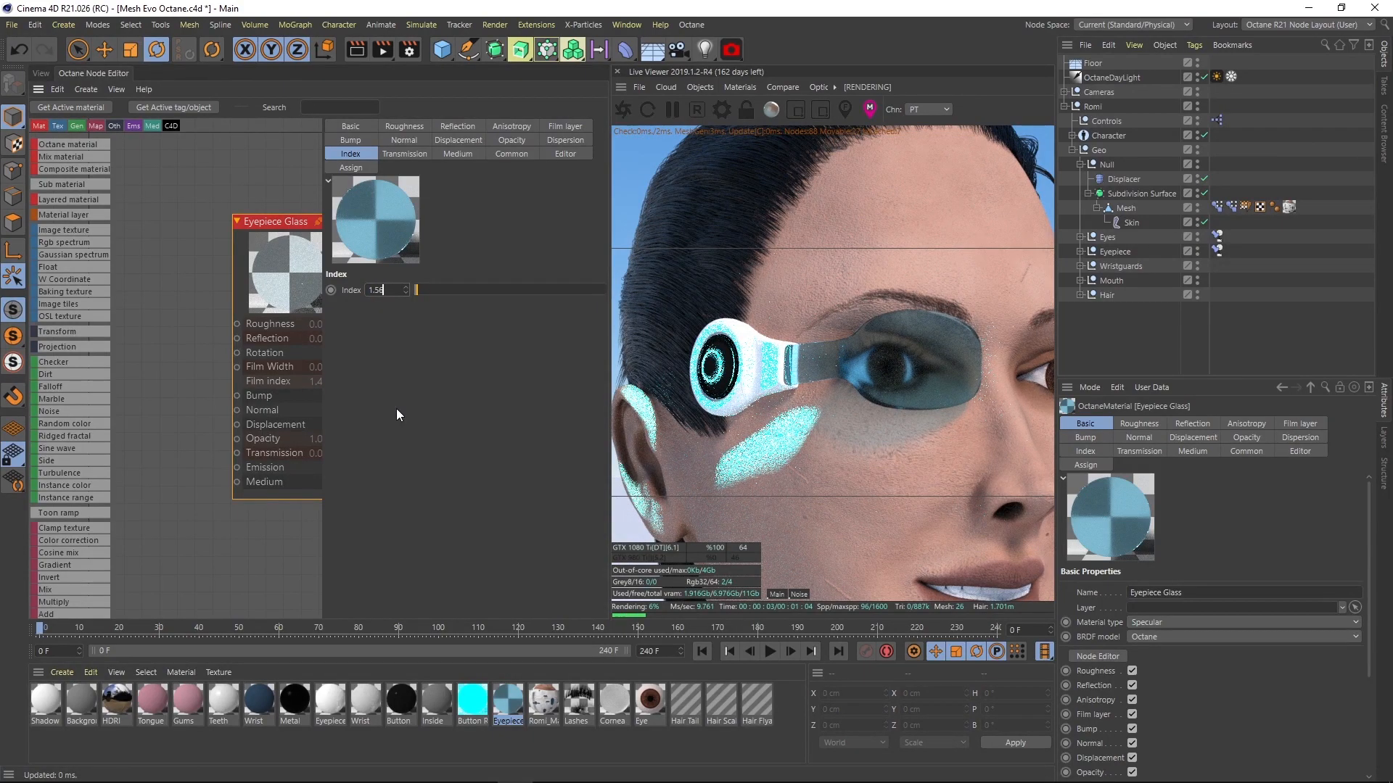
{"action": "key", "text": "Return"}
{"action": "left_click_drag", "start_coordinate": [880, 407], "coordinate": [812, 357]}
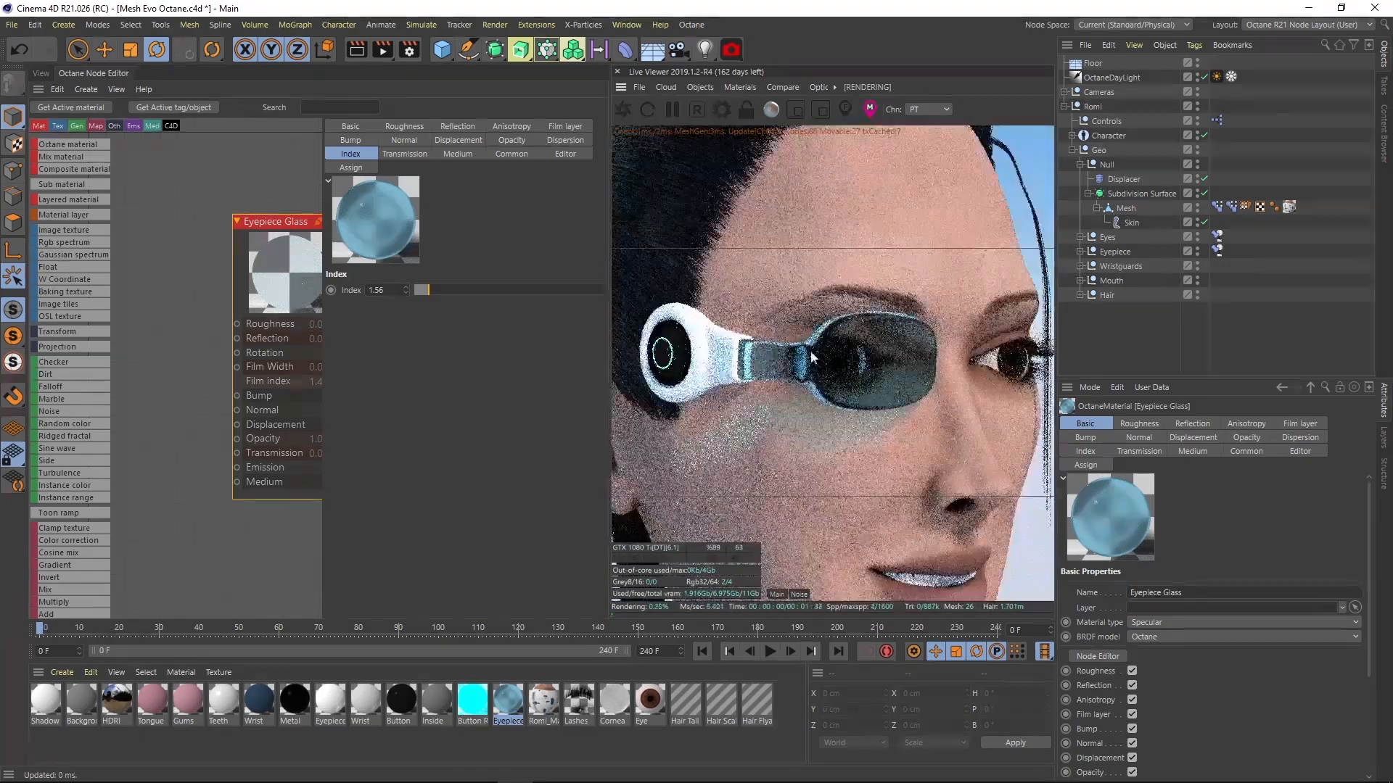
- Return the Eyepiece Glass material's index to 1.12 and check the eye through the lens
{"action": "double_click", "coordinate": [377, 290]}
{"action": "type", "text": "1.1"}
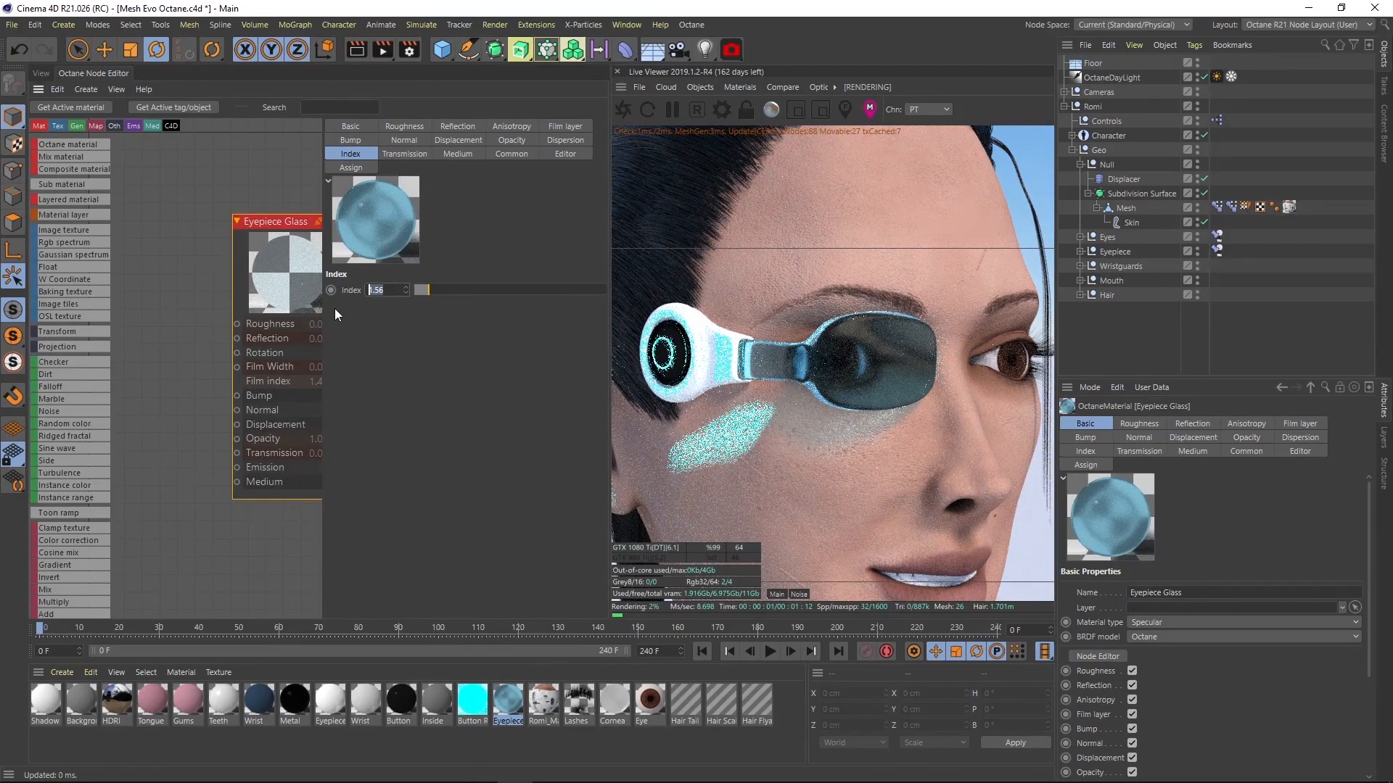
{"action": "type", "text": "2"}
{"action": "key", "text": "Return"}
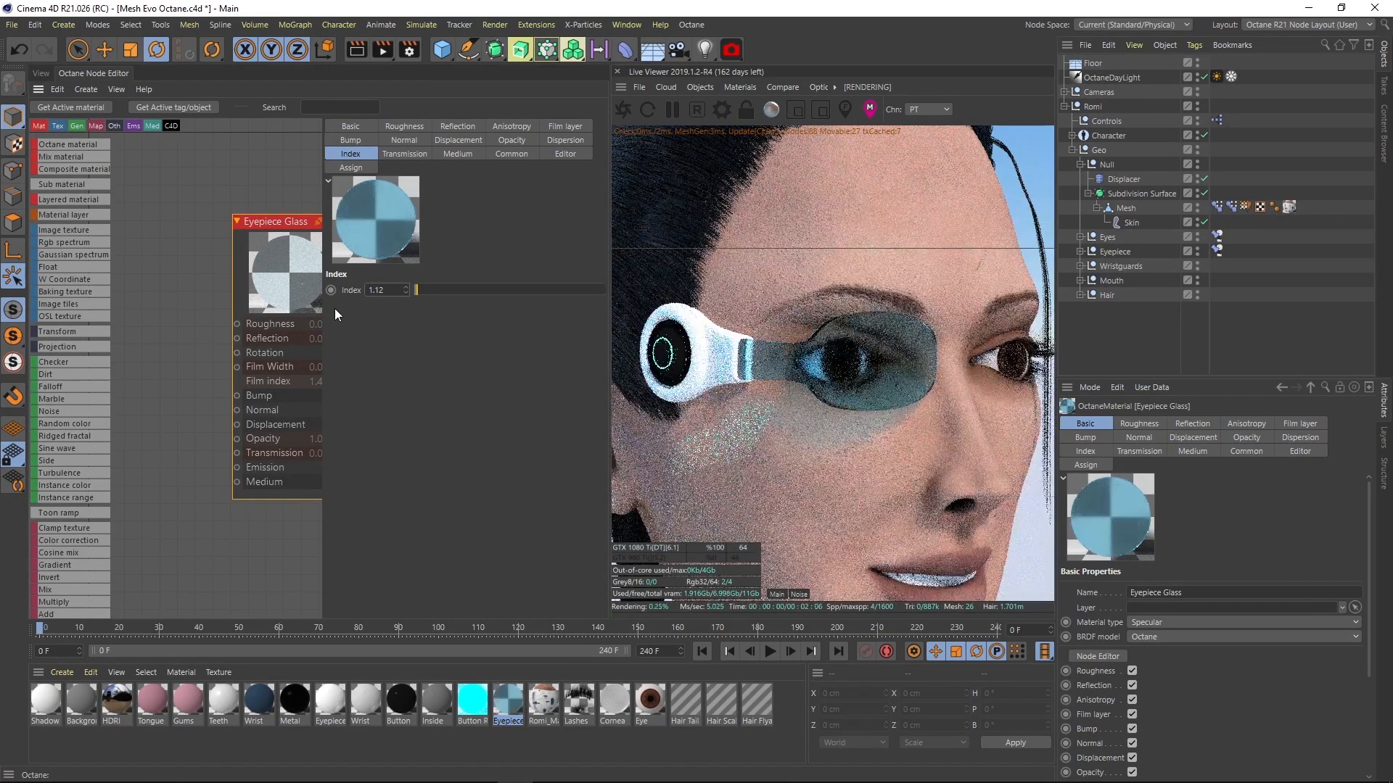
{"action": "left_click_drag", "start_coordinate": [854, 386], "coordinate": [843, 378]}
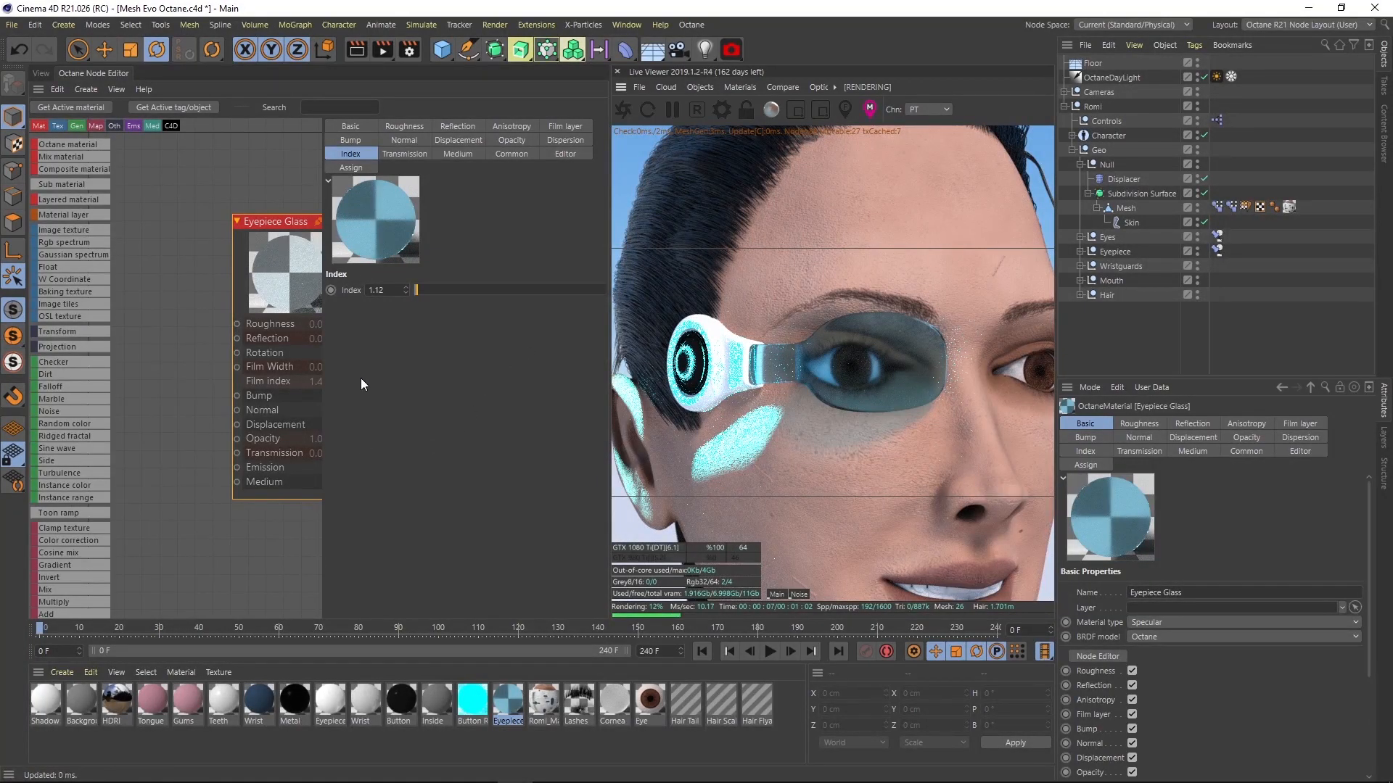
- Pick the Button Ring material from the glowing ring on the eyepiece's round side button in the live render
{"action": "left_click_drag", "start_coordinate": [694, 356], "coordinate": [922, 231]}
{"action": "middle_click_drag", "start_coordinate": [921, 226], "coordinate": [863, 303]}
{"action": "scroll", "coordinate": [944, 242], "scroll_direction": "up", "scroll_amount": 5}
{"action": "middle_click_drag", "start_coordinate": [948, 245], "coordinate": [827, 369]}
{"action": "scroll", "coordinate": [932, 314], "scroll_direction": "up", "scroll_amount": 4}
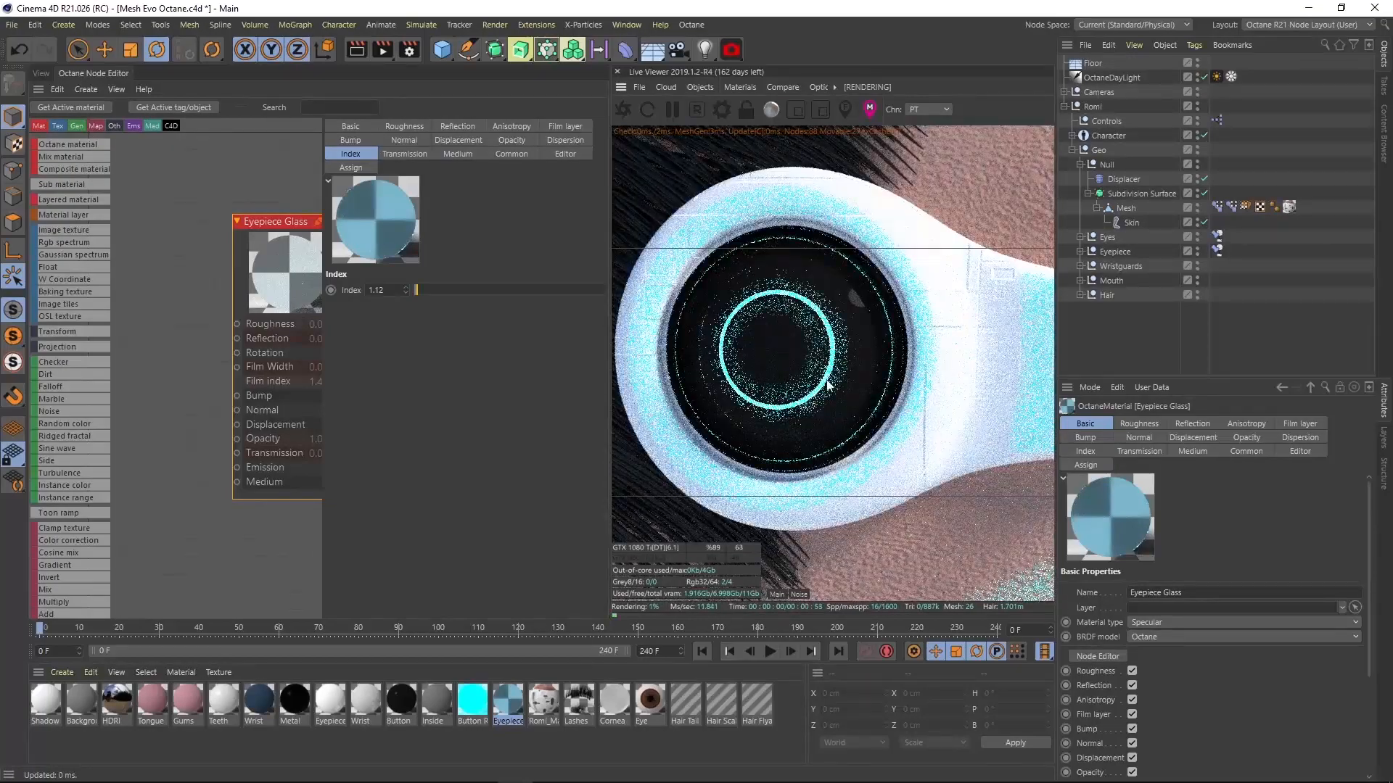
{"action": "left_click", "coordinate": [831, 333]}
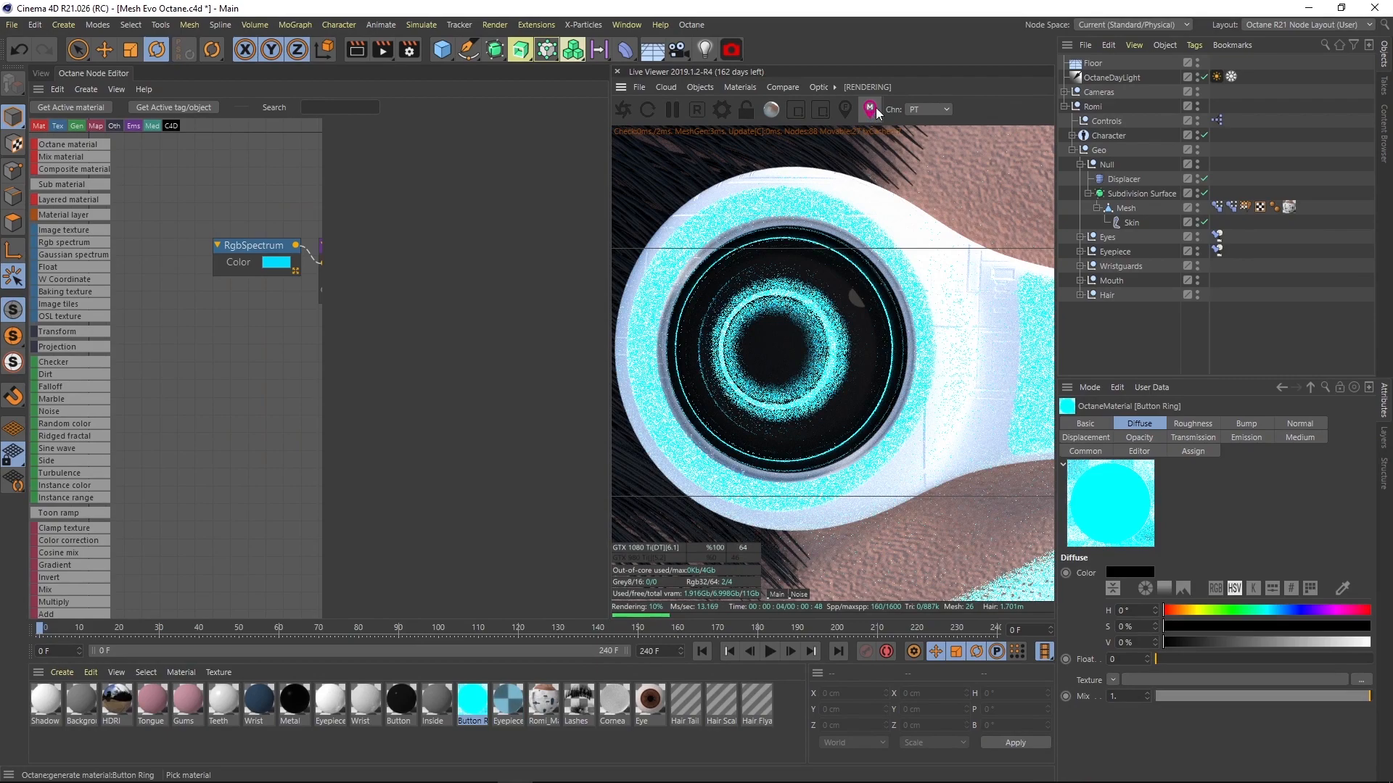
- Examine the Button Ring material's RGB spectrum and texture emission nodes and the ring's glow on the eyepiece
{"action": "middle_click_drag", "start_coordinate": [264, 325], "coordinate": [171, 381]}
{"action": "scroll", "coordinate": [224, 417], "scroll_direction": "down", "scroll_amount": 2}
{"action": "middle_click_drag", "start_coordinate": [257, 432], "coordinate": [230, 426]}
{"action": "scroll", "coordinate": [274, 471], "scroll_direction": "down", "scroll_amount": 1}
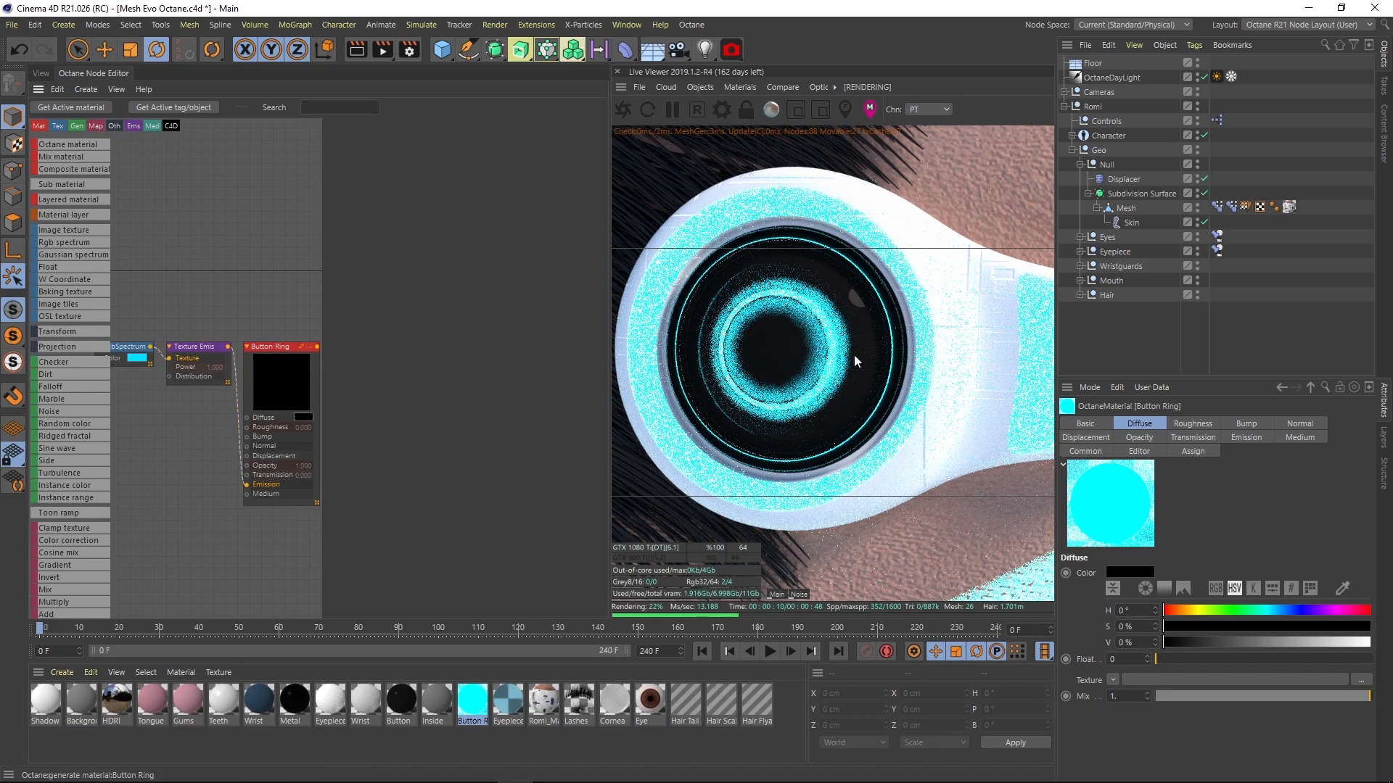
{"action": "scroll", "coordinate": [856, 361], "scroll_direction": "down", "scroll_amount": 3}
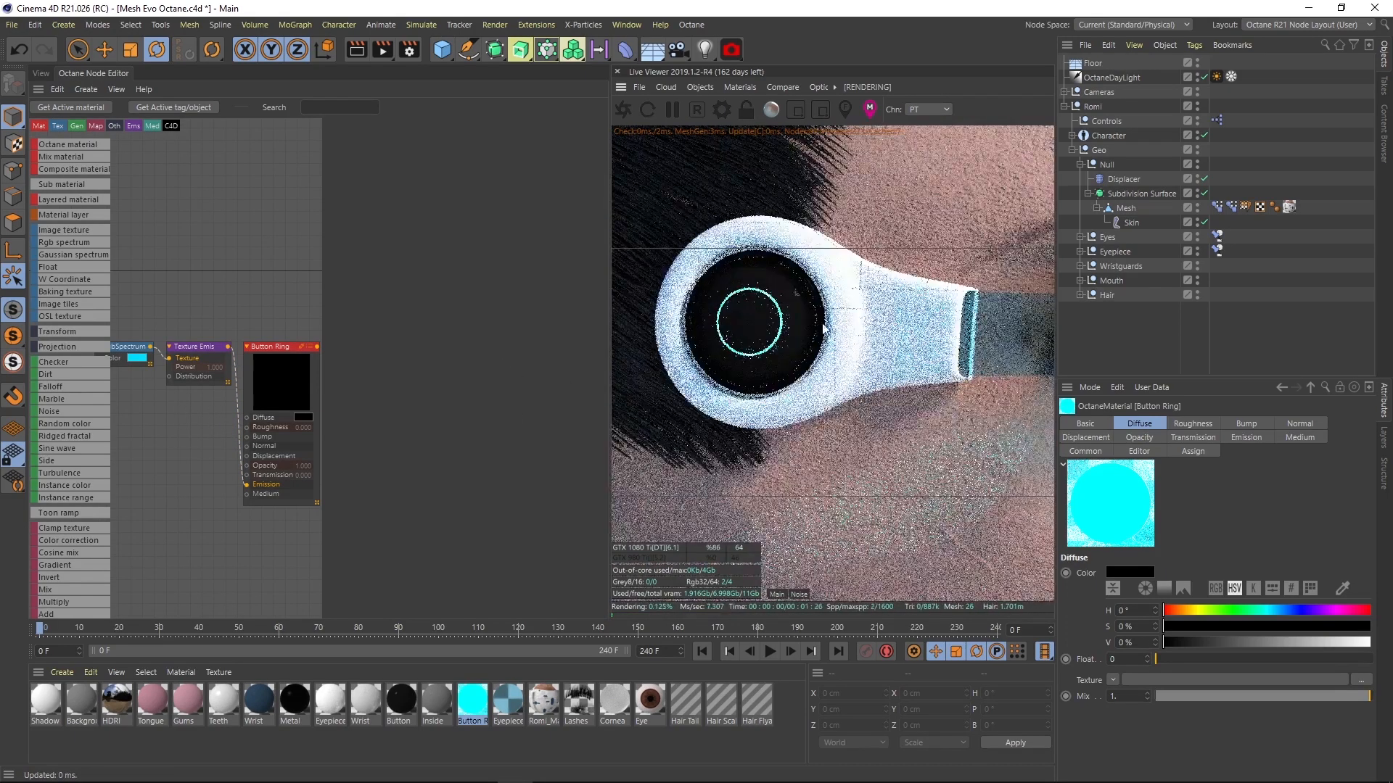
{"action": "scroll", "coordinate": [823, 328], "scroll_direction": "down", "scroll_amount": 2}
{"action": "middle_click_drag", "start_coordinate": [782, 337], "coordinate": [799, 339]}
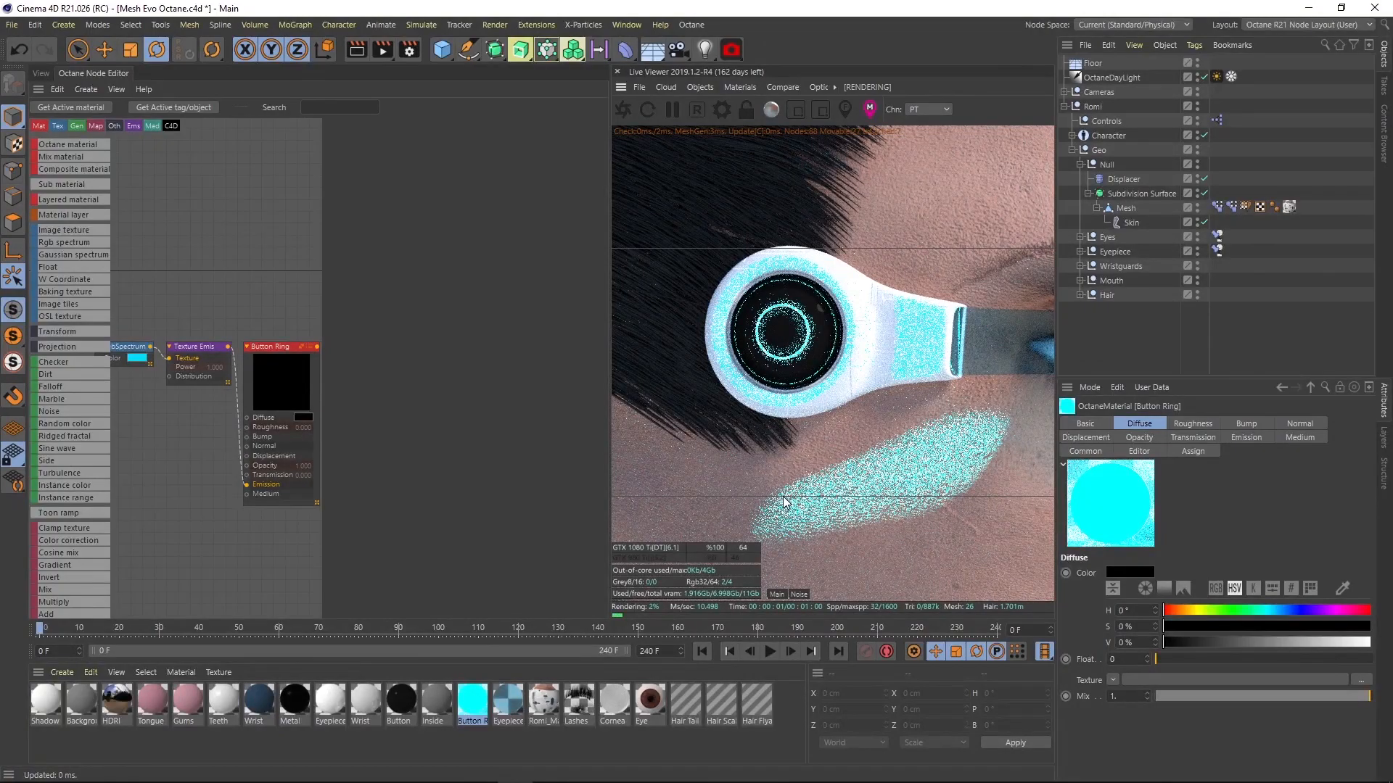
{"action": "left_click_drag", "start_coordinate": [809, 288], "coordinate": [863, 450]}
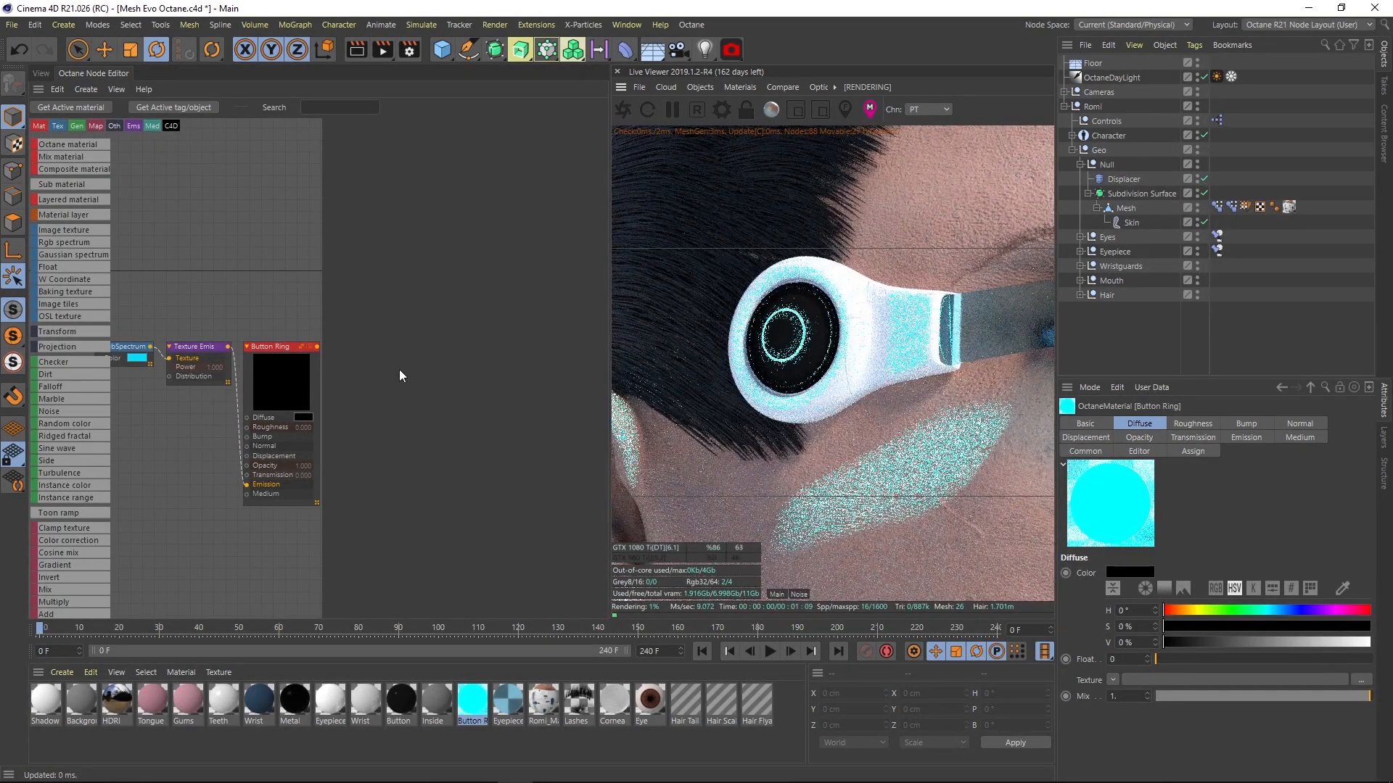
{"action": "middle_click_drag", "start_coordinate": [319, 364], "coordinate": [322, 363]}
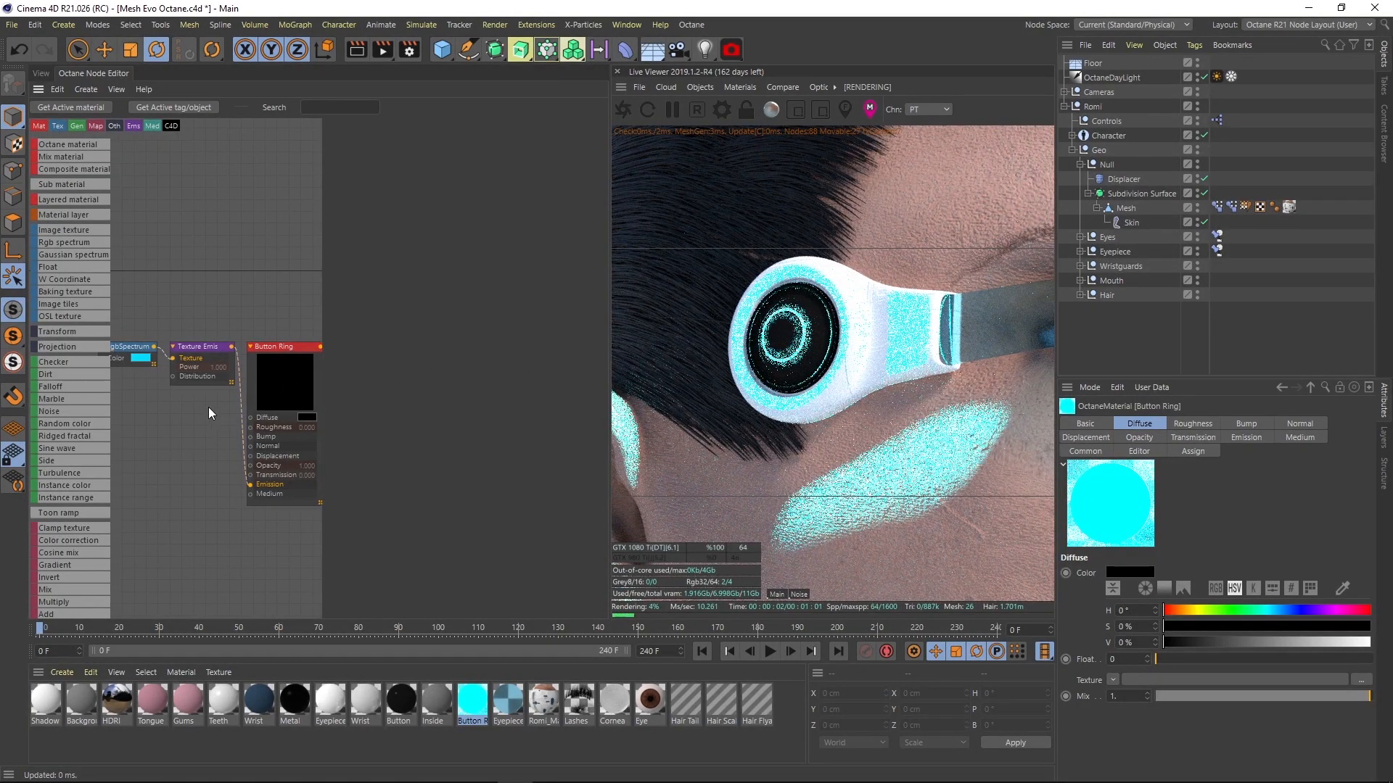
- Turn off Visible on diffuse, Visible on specular, Transparent emission and Cast shadows on the Button Ring's Texture Emission node
{"action": "scroll", "coordinate": [200, 398], "scroll_direction": "up", "scroll_amount": 1}
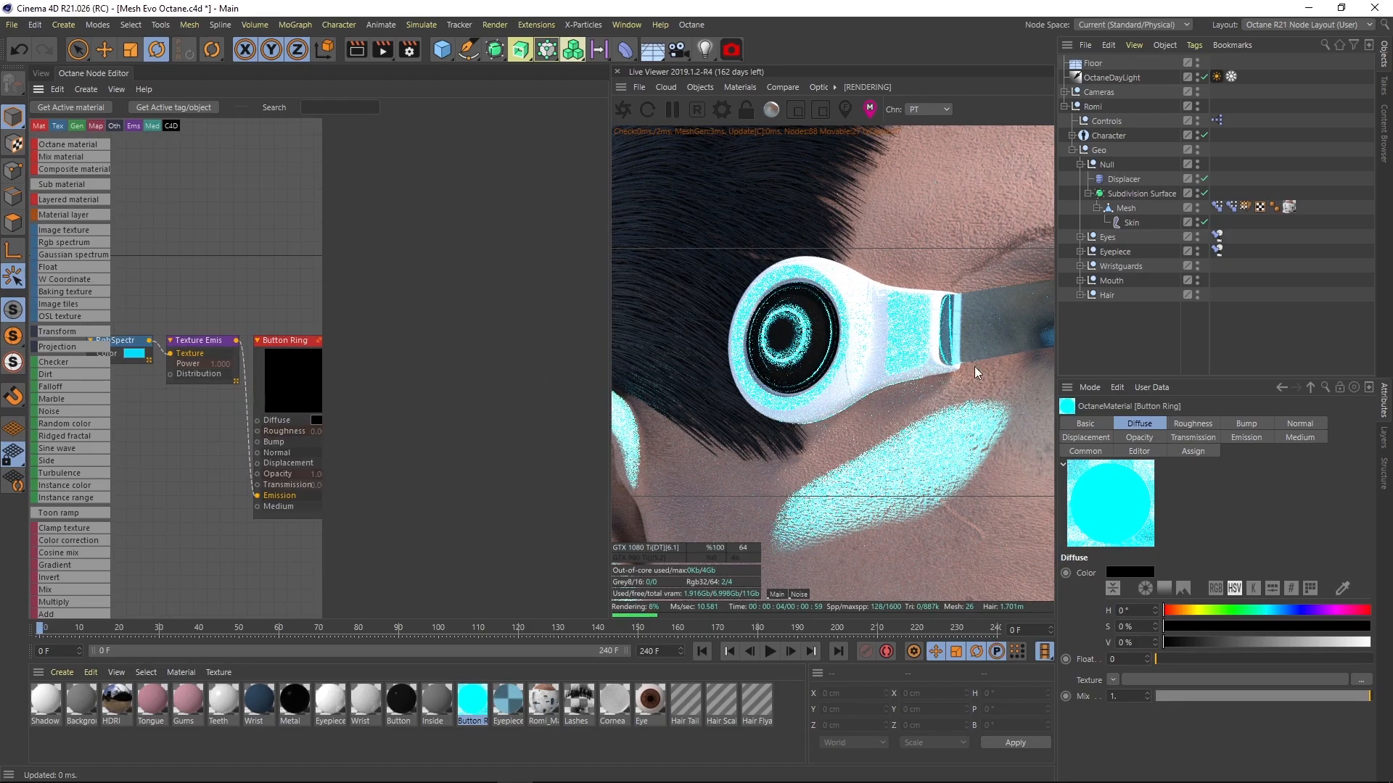
{"action": "right_click_drag", "start_coordinate": [831, 328], "coordinate": [697, 391], "text": "alt"}
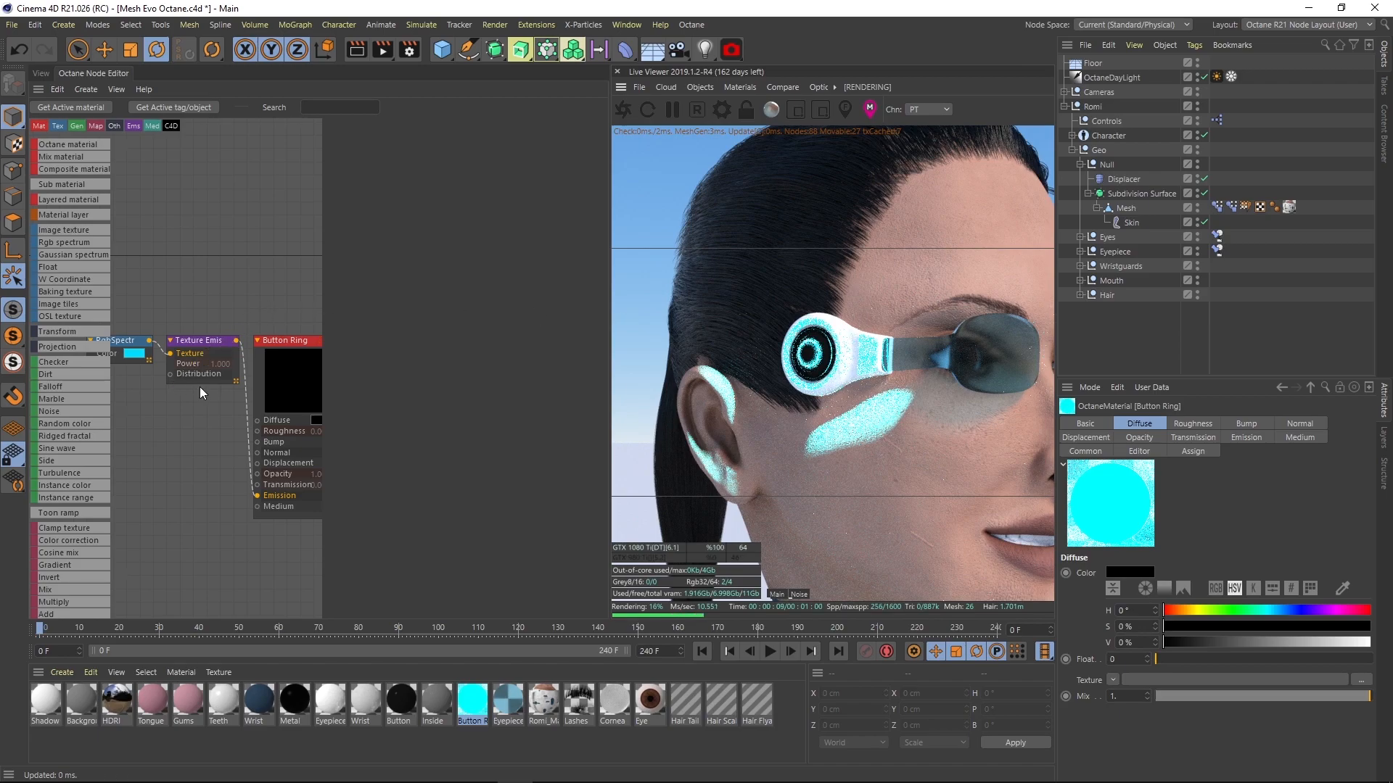
{"action": "scroll", "coordinate": [200, 385], "scroll_direction": "up", "scroll_amount": 3}
{"action": "left_click_drag", "start_coordinate": [205, 313], "coordinate": [198, 310]}
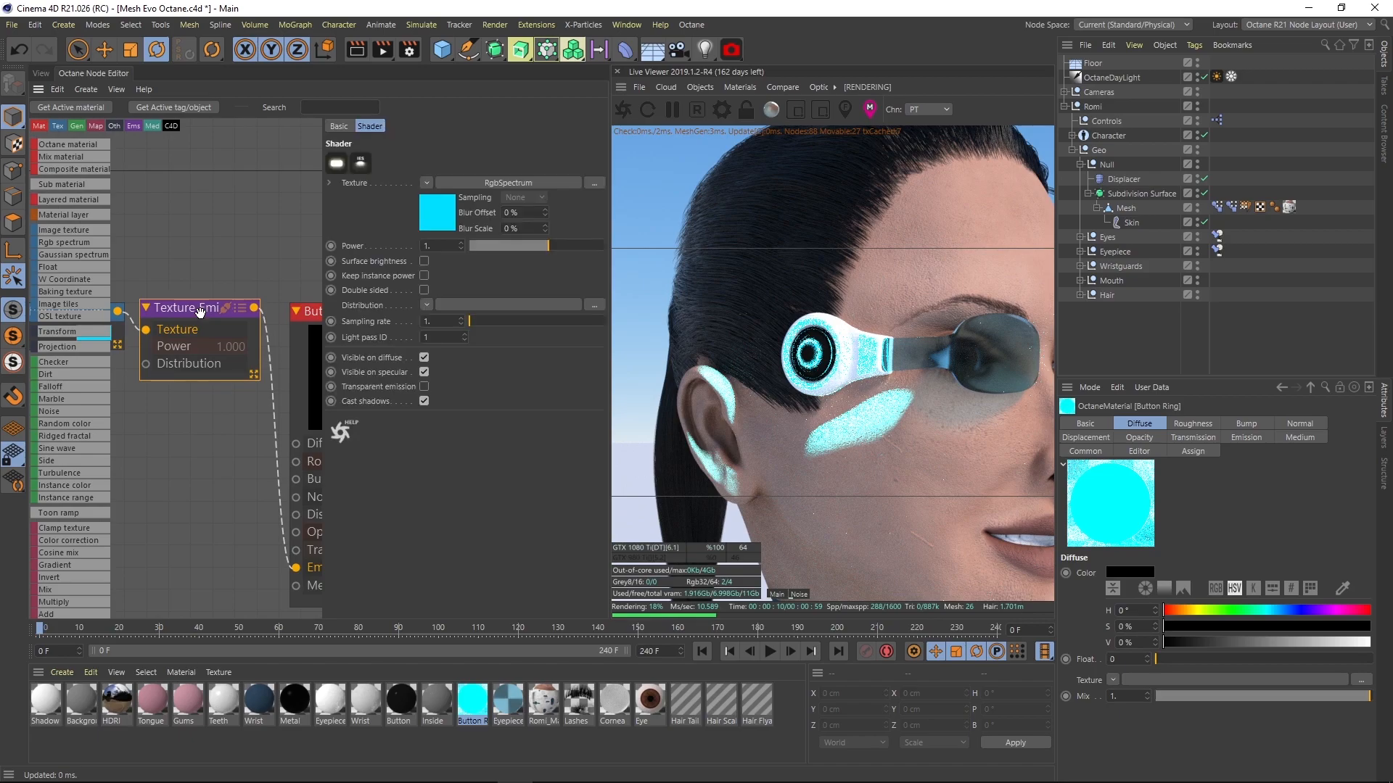
{"action": "left_click", "coordinate": [424, 358]}
{"action": "left_click", "coordinate": [424, 372]}
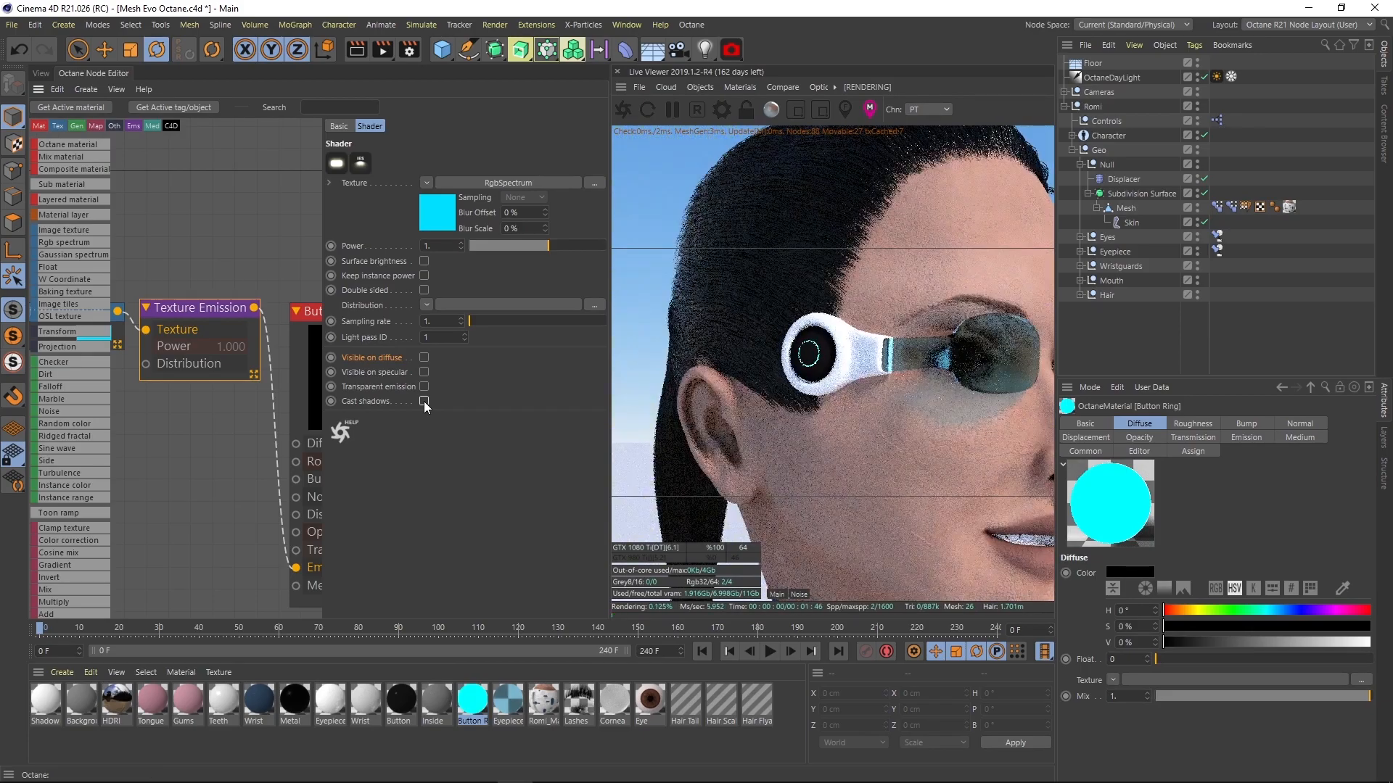
- Try different emission power values on the Button Ring with Surface brightness switched on and off
{"action": "mouse_move", "coordinate": [815, 366]}
{"action": "left_mouse_down"}
{"action": "mouse_move", "coordinate": [849, 371]}
{"action": "mouse_move", "coordinate": [801, 377]}
{"action": "mouse_move", "coordinate": [816, 382]}
{"action": "left_mouse_up"}
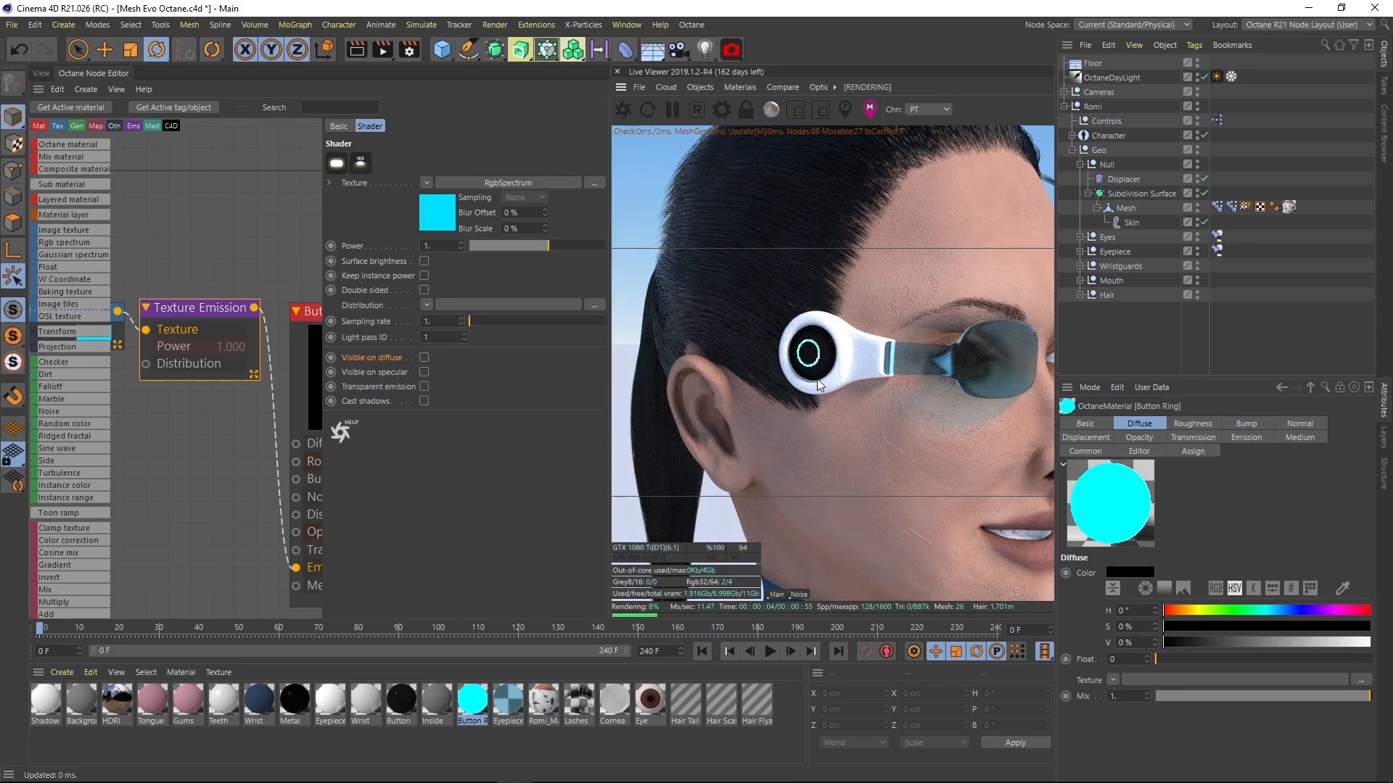
{"action": "mouse_move", "coordinate": [816, 380]}
{"action": "left_mouse_down"}
{"action": "mouse_move", "coordinate": [911, 320]}
{"action": "mouse_move", "coordinate": [816, 360]}
{"action": "left_mouse_up"}
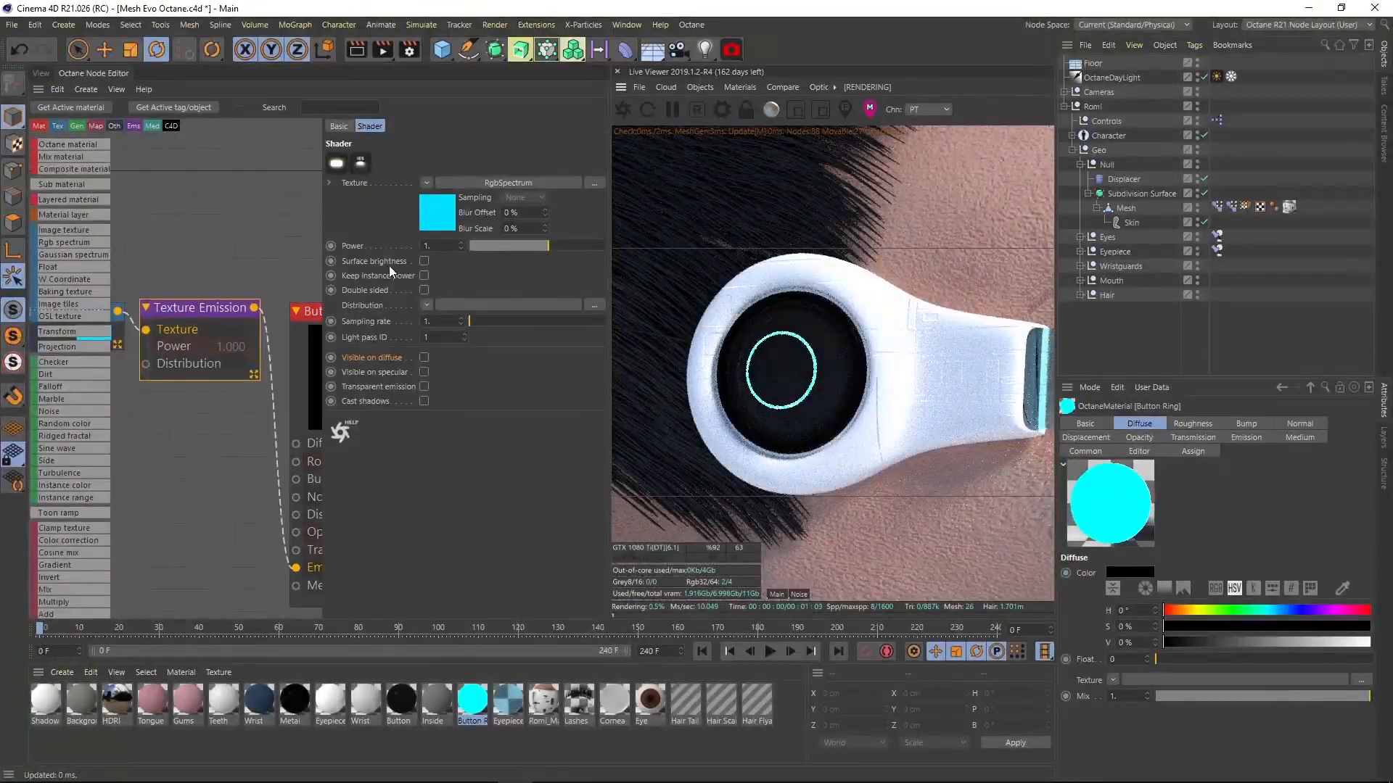
{"action": "left_click", "coordinate": [424, 261]}
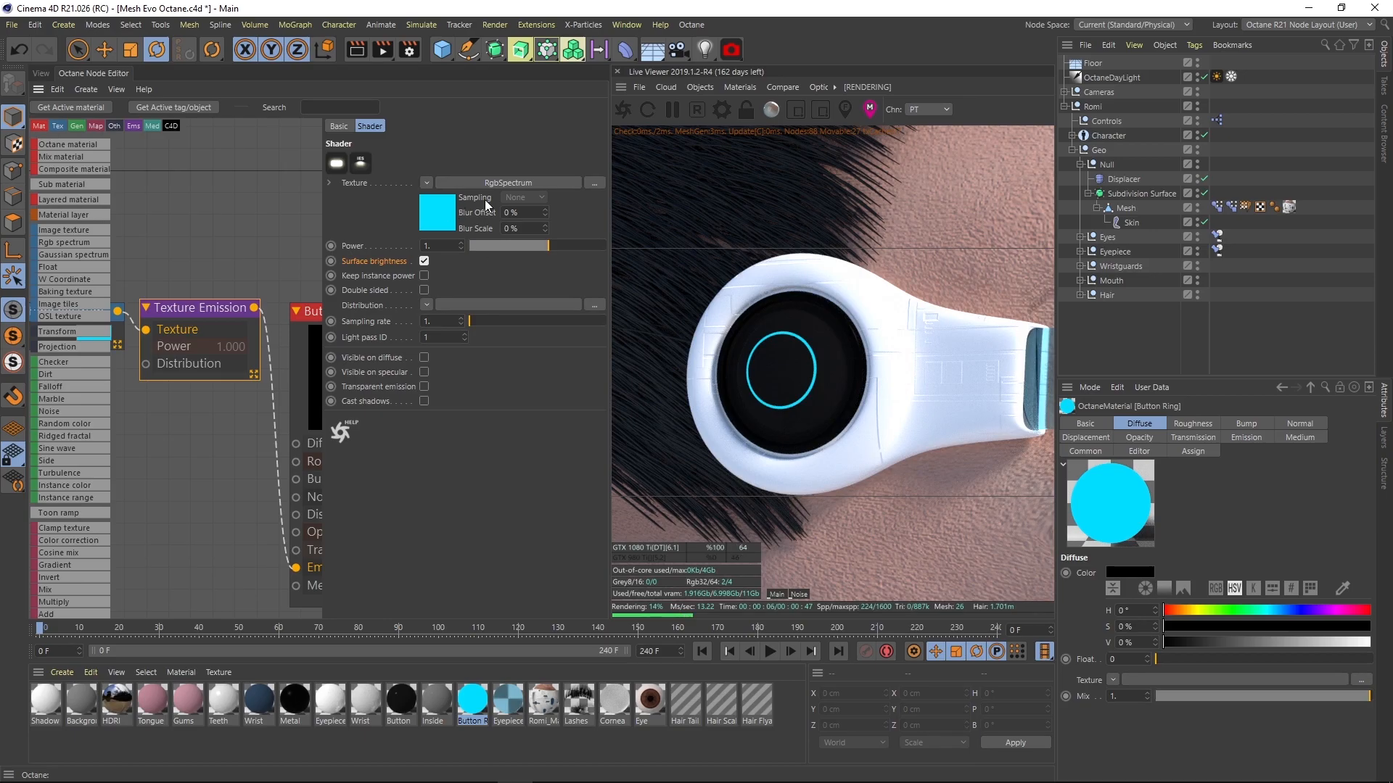
{"action": "left_click_drag", "start_coordinate": [548, 247], "coordinate": [563, 248]}
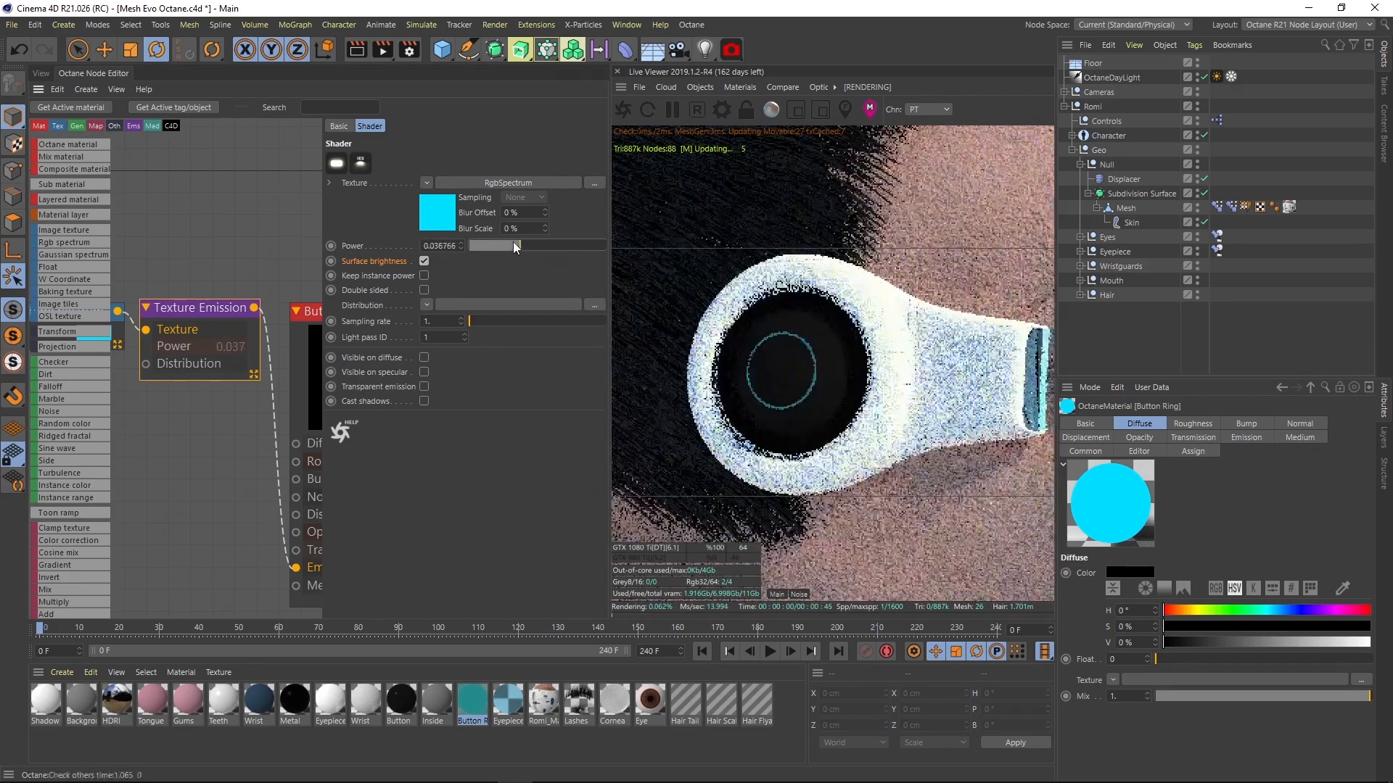
{"action": "left_click", "coordinate": [425, 261]}
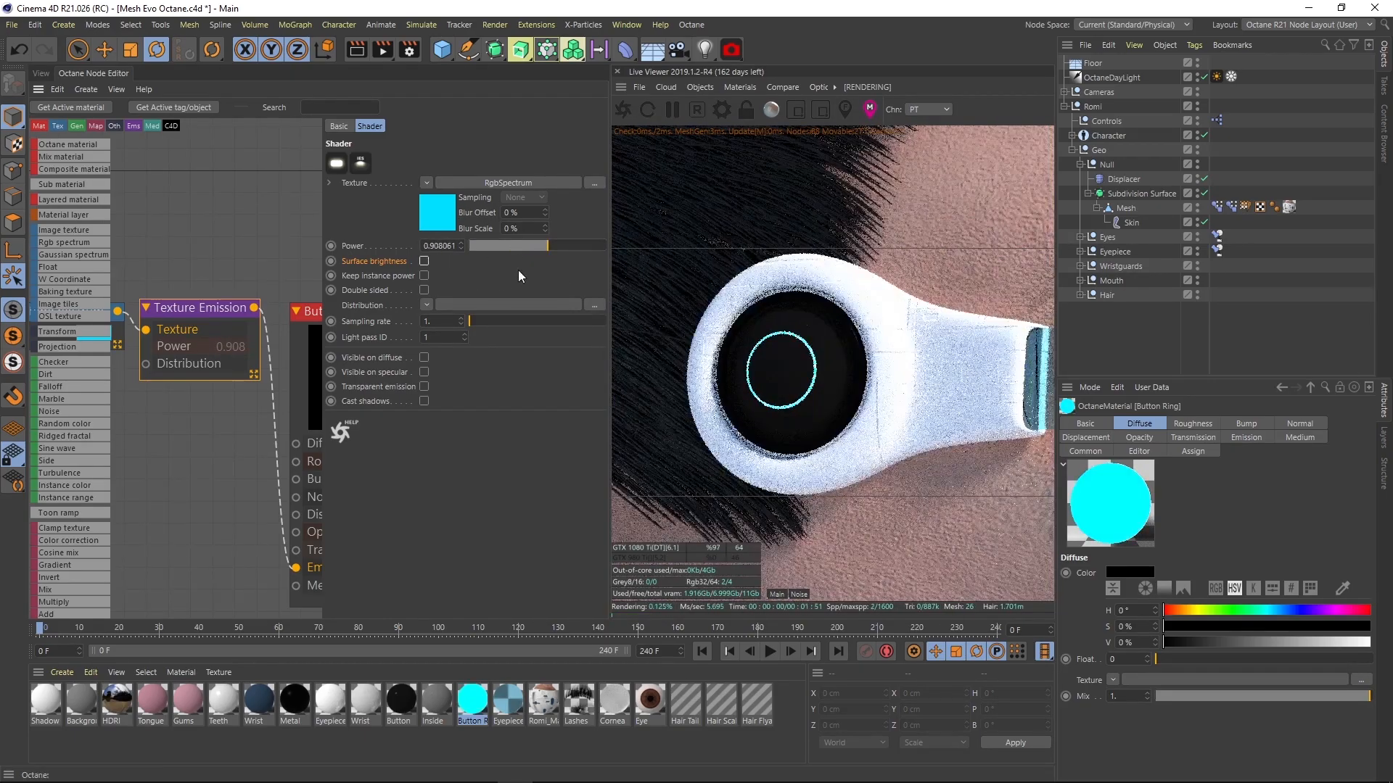
{"action": "left_click_drag", "start_coordinate": [545, 246], "coordinate": [473, 246]}
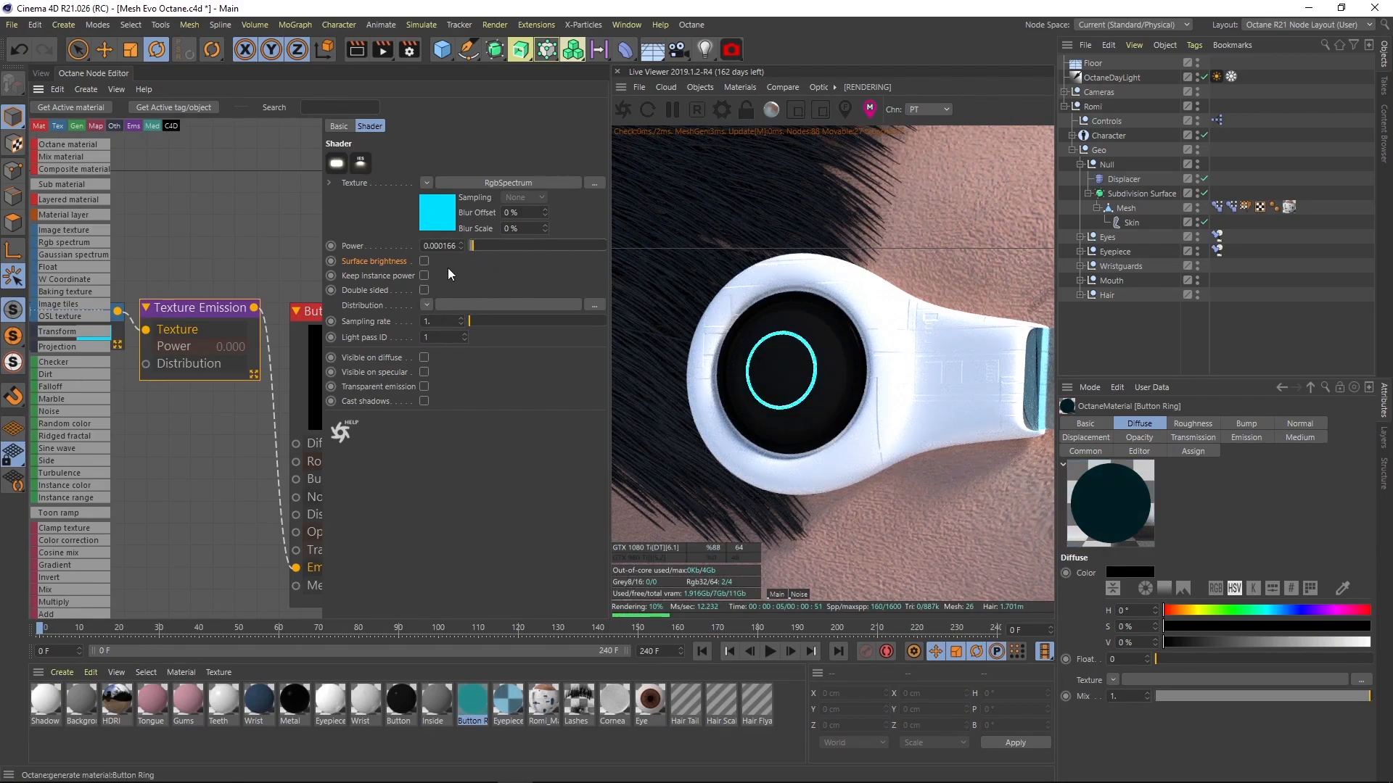
- Enable Surface brightness on the Button Ring's texture emission and set its power to 1
{"action": "left_click", "coordinate": [424, 260]}
{"action": "left_click_drag", "start_coordinate": [477, 247], "coordinate": [549, 246]}
{"action": "double_click", "coordinate": [428, 244]}
{"action": "type", "text": "1"}
{"action": "key", "text": "Return"}
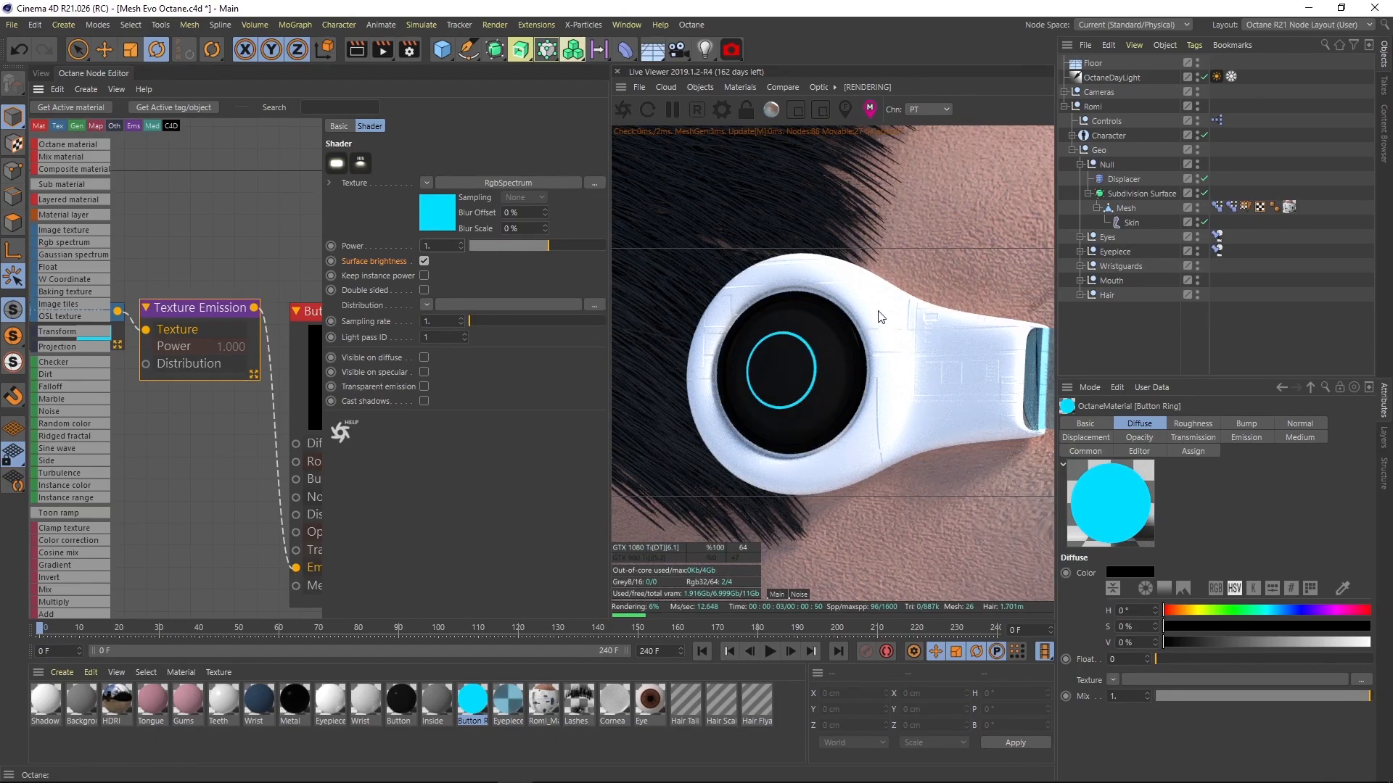
- Pick the white eyepiece in the render to load its material nodes, and show the bump image texture's shader settings
{"action": "scroll", "coordinate": [876, 313], "scroll_direction": "down", "scroll_amount": 5}
{"action": "middle_click_drag", "start_coordinate": [883, 349], "coordinate": [806, 356]}
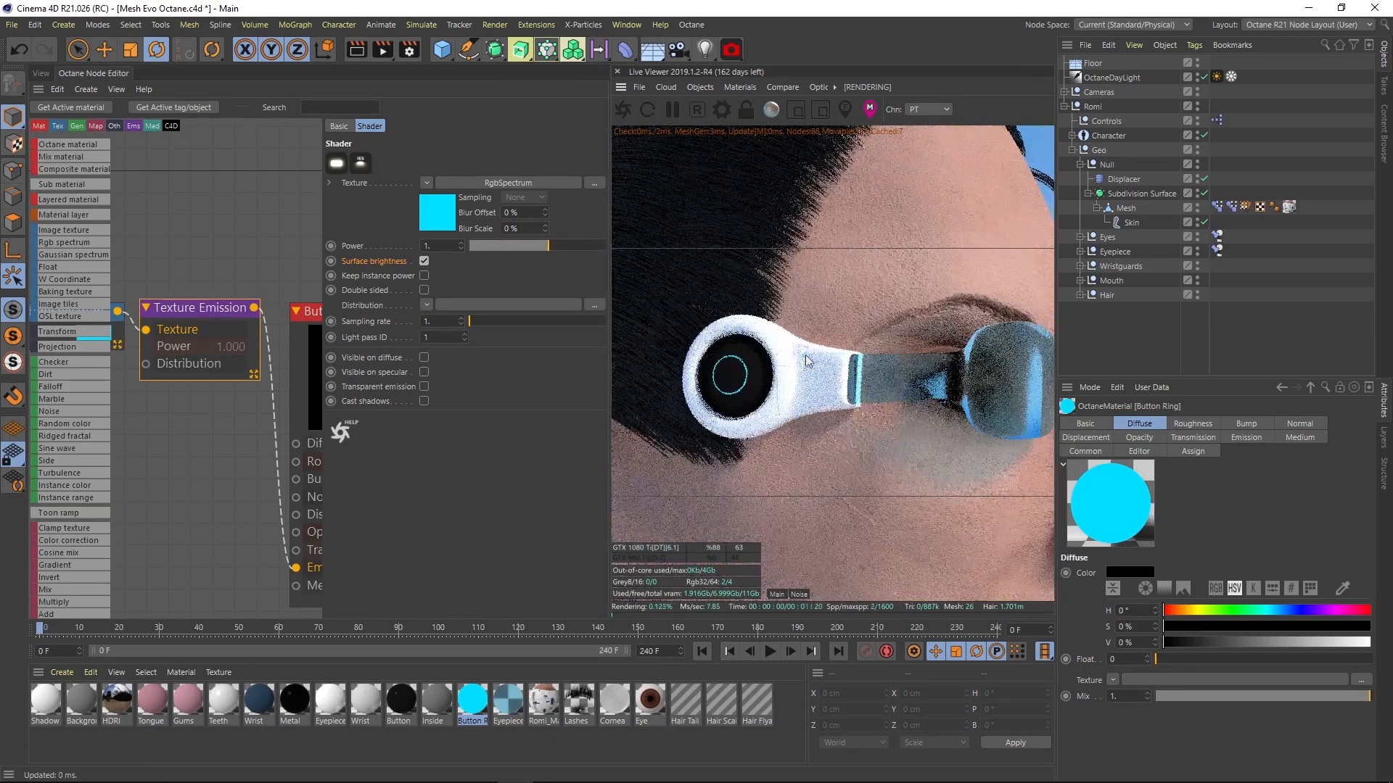
{"action": "scroll", "coordinate": [807, 361], "scroll_direction": "up", "scroll_amount": 5}
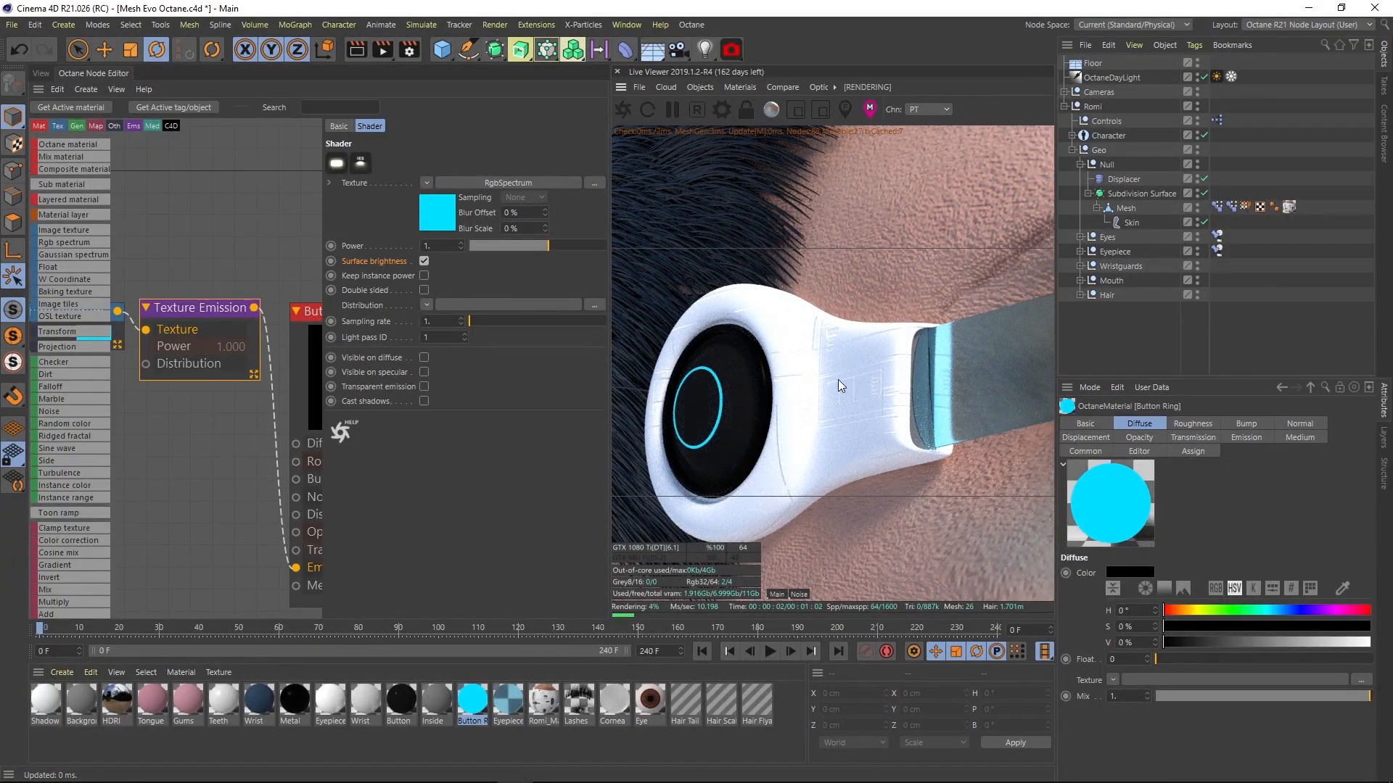
{"action": "left_click", "coordinate": [837, 380]}
{"action": "middle_click_drag", "start_coordinate": [187, 260], "coordinate": [280, 181]}
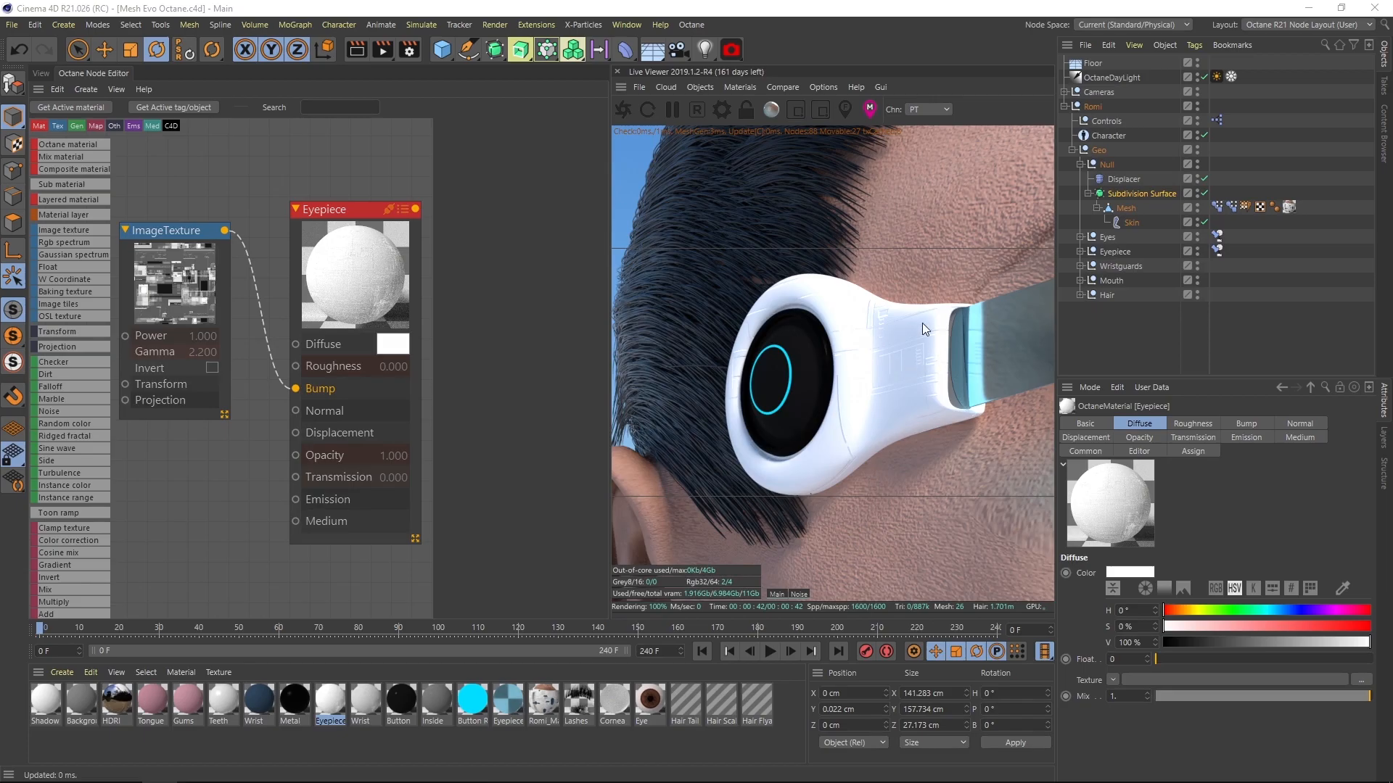
{"action": "left_click_drag", "start_coordinate": [872, 349], "coordinate": [839, 346]}
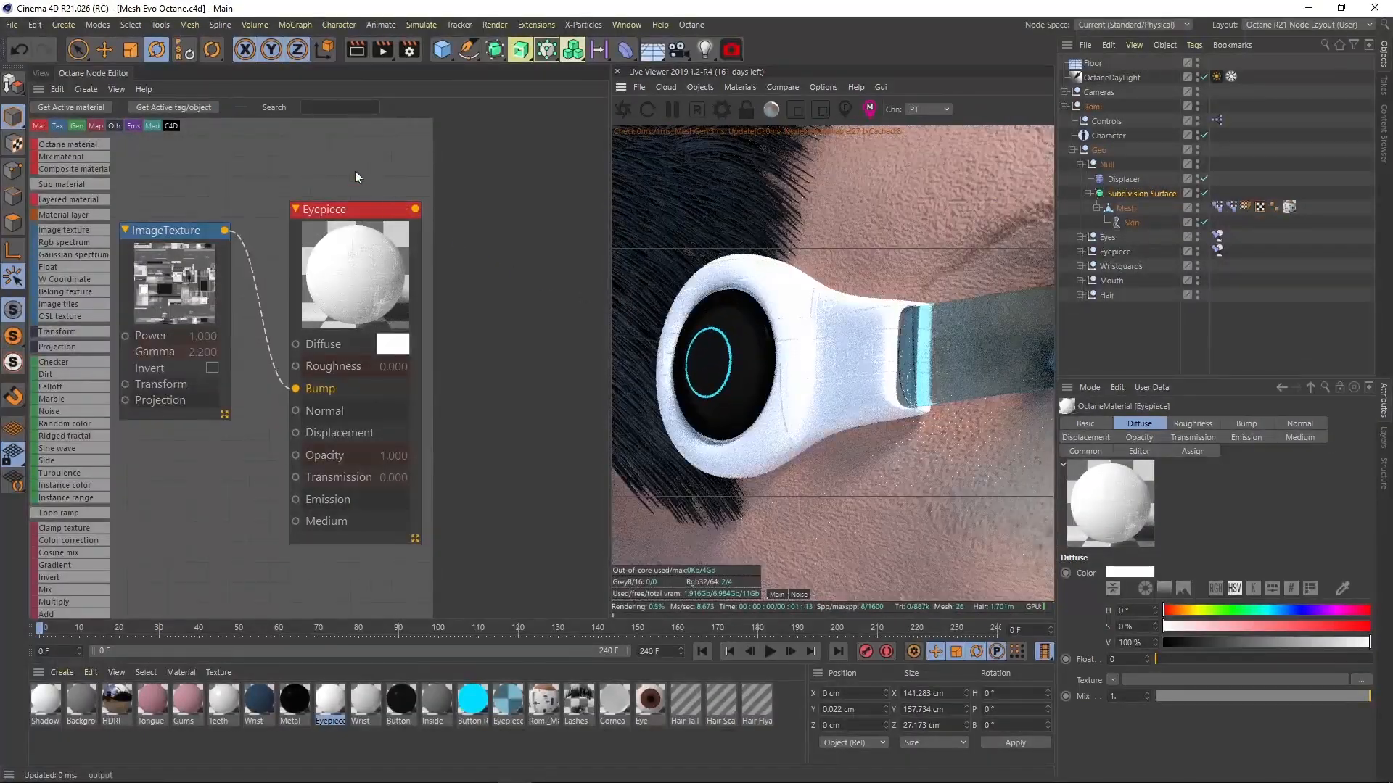
{"action": "left_click", "coordinate": [316, 285]}
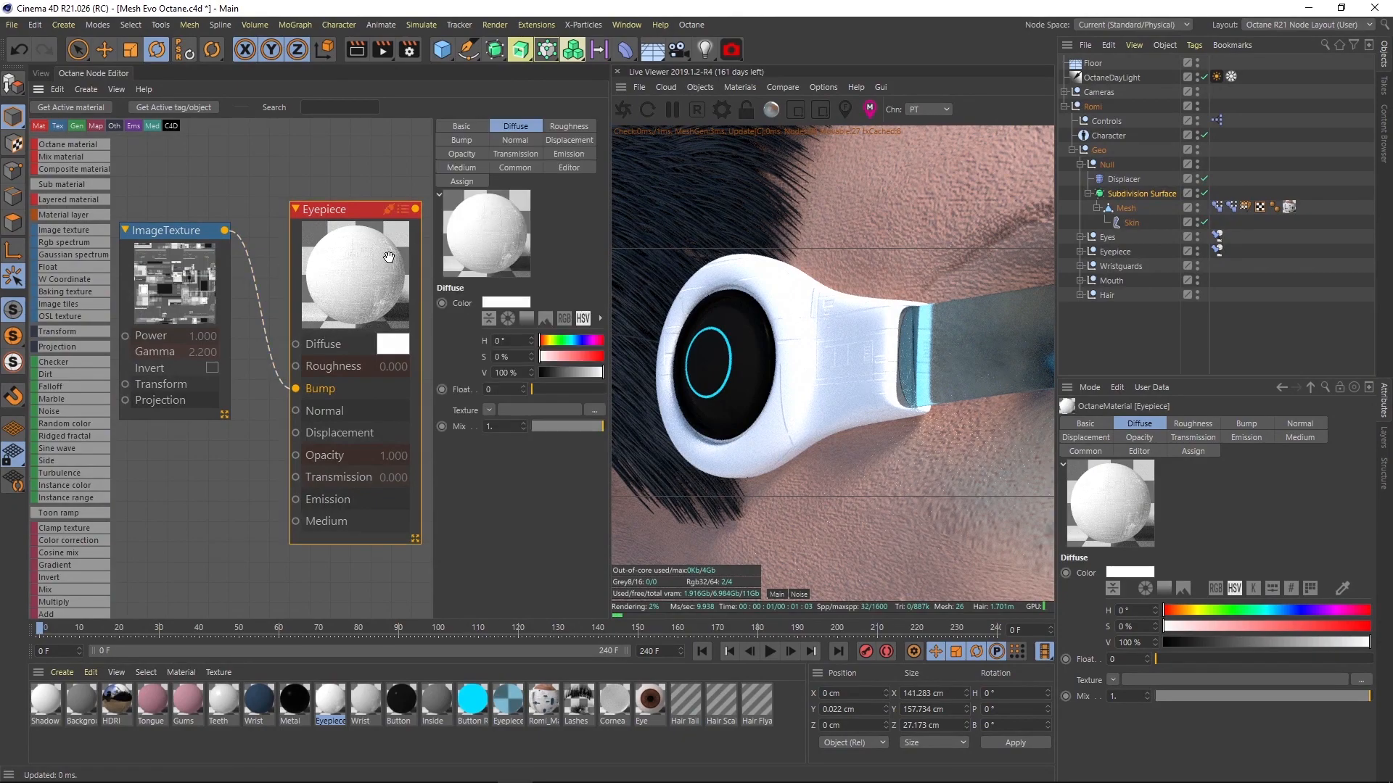
{"action": "left_click_drag", "start_coordinate": [190, 309], "coordinate": [204, 300]}
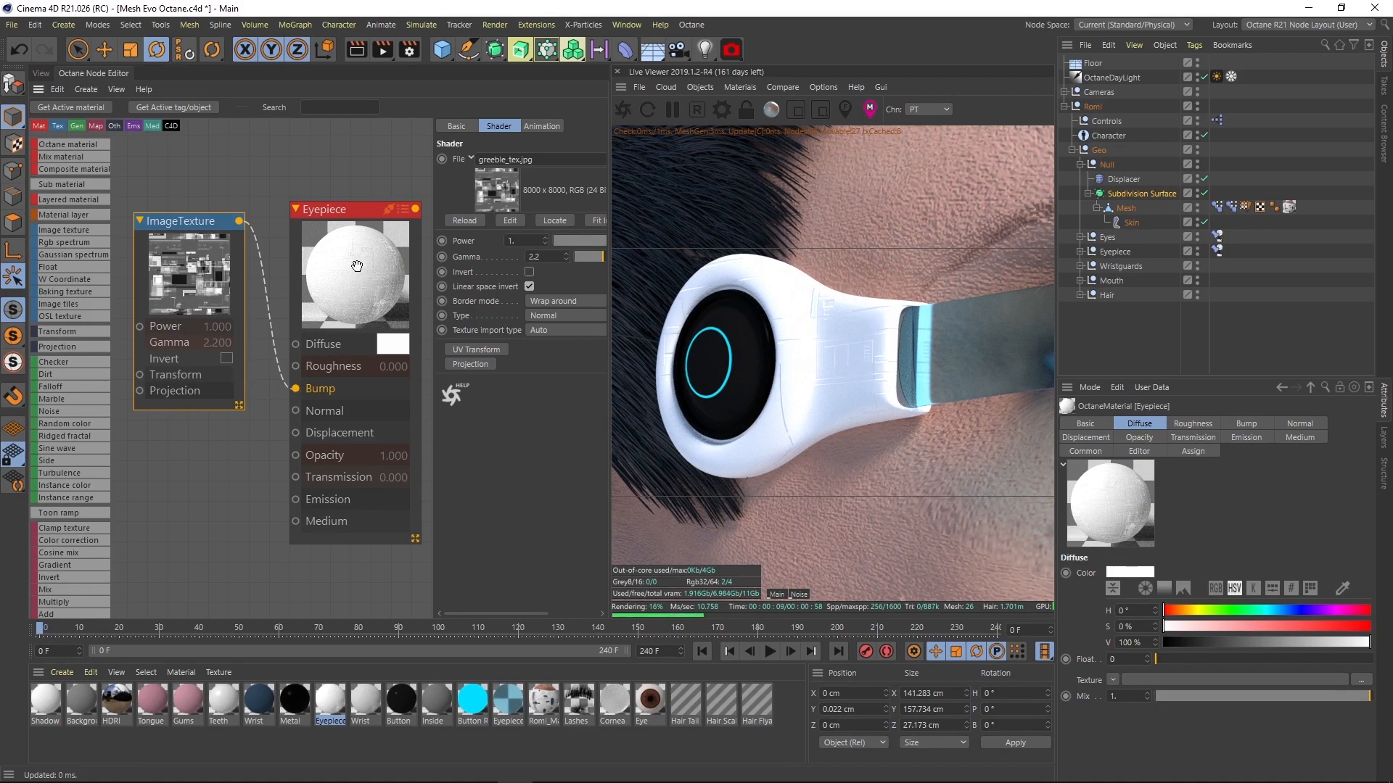
- Change the Eyepiece material's type to Universal
{"action": "left_click_drag", "start_coordinate": [363, 272], "coordinate": [353, 265]}
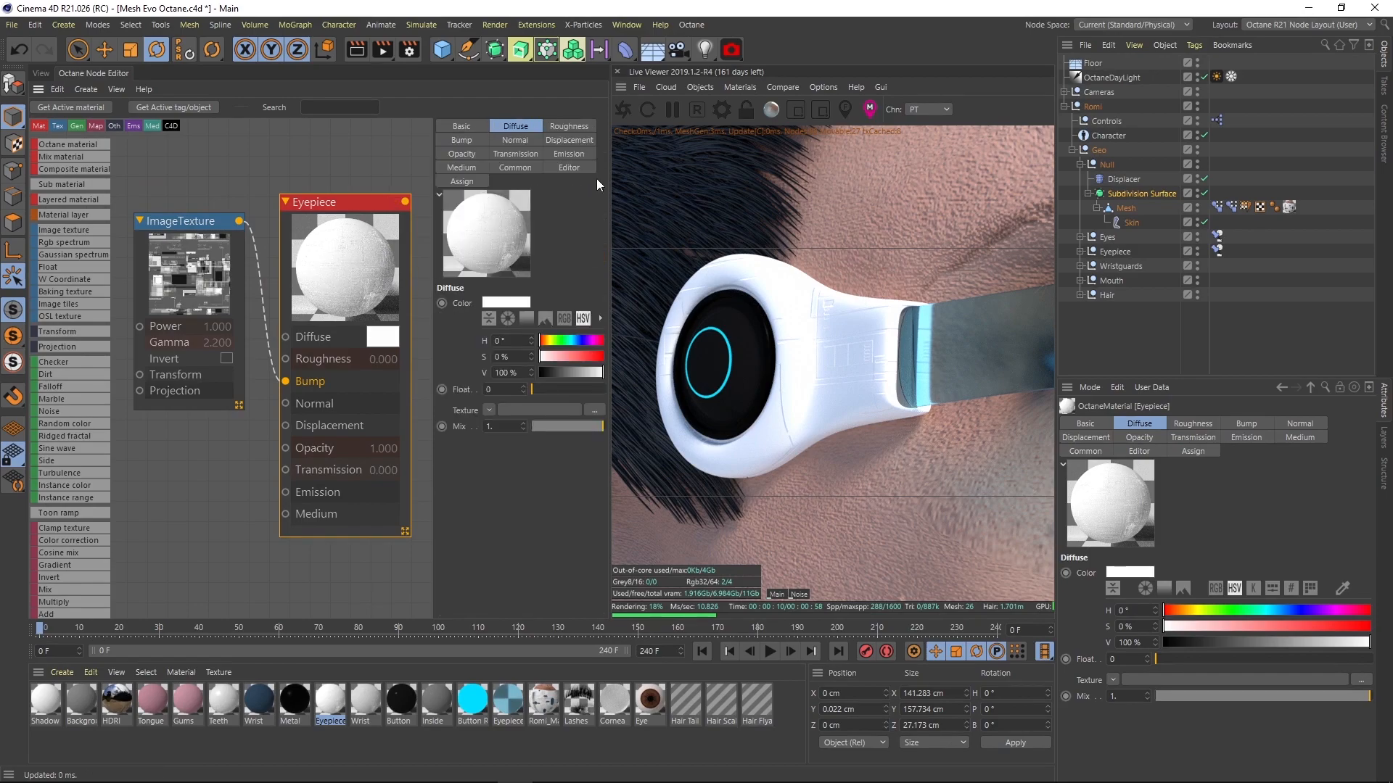
{"action": "left_click", "coordinate": [468, 125]}
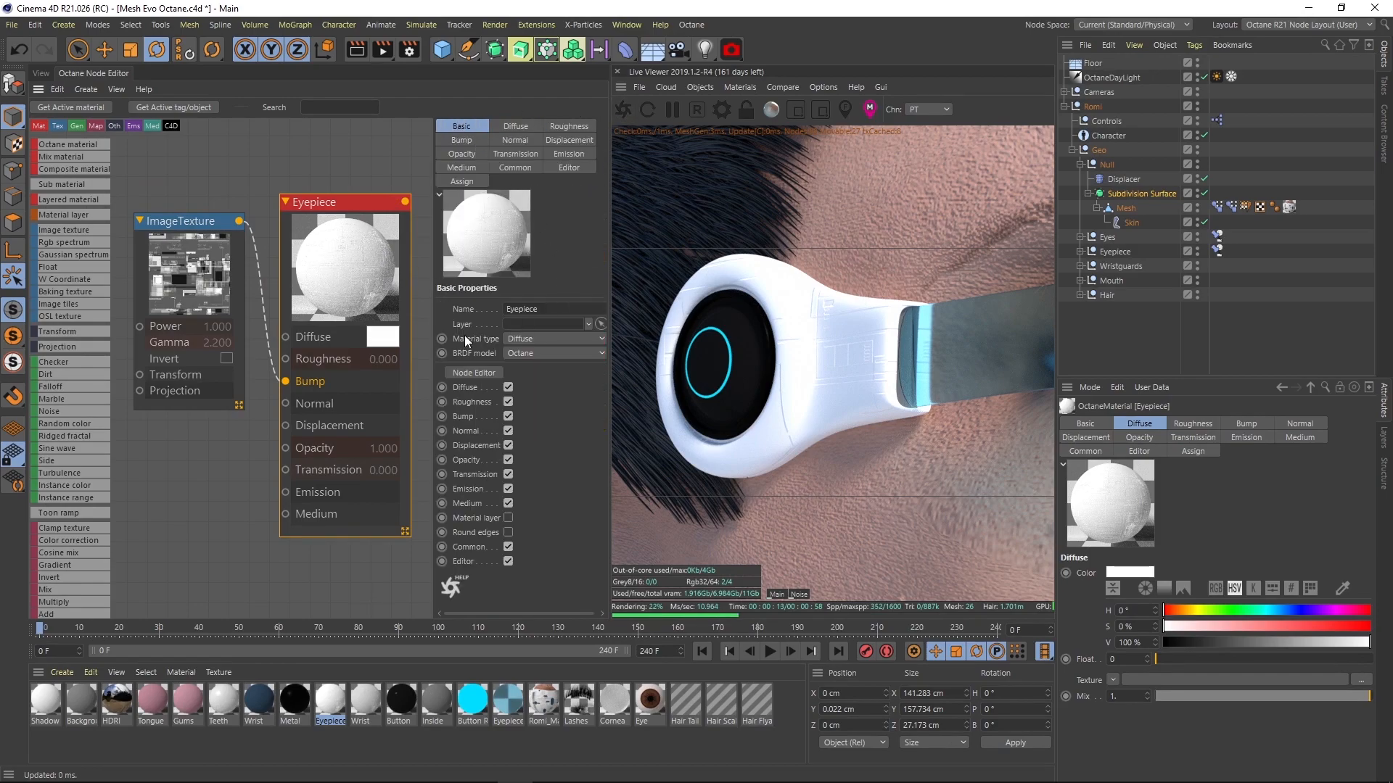
{"action": "left_click", "coordinate": [534, 337]}
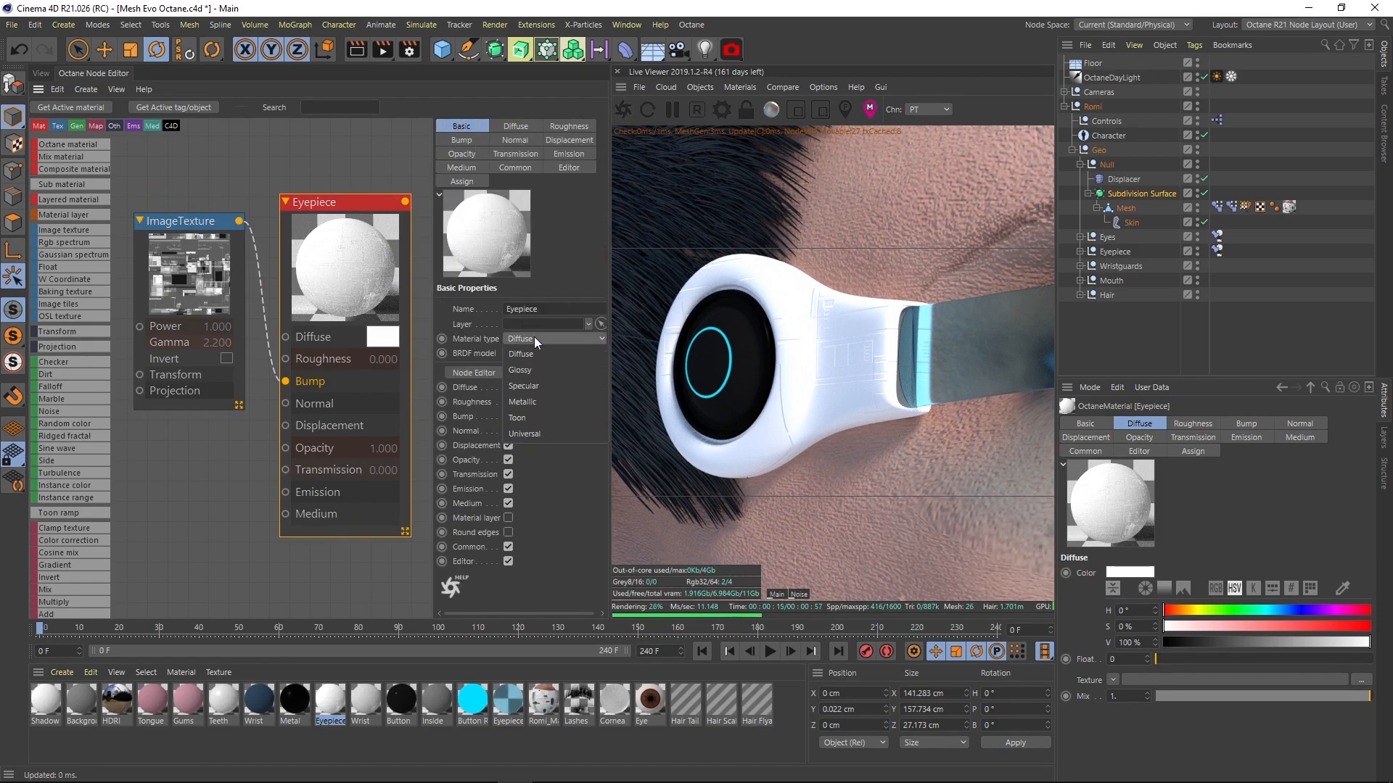
{"action": "left_click", "coordinate": [564, 434]}
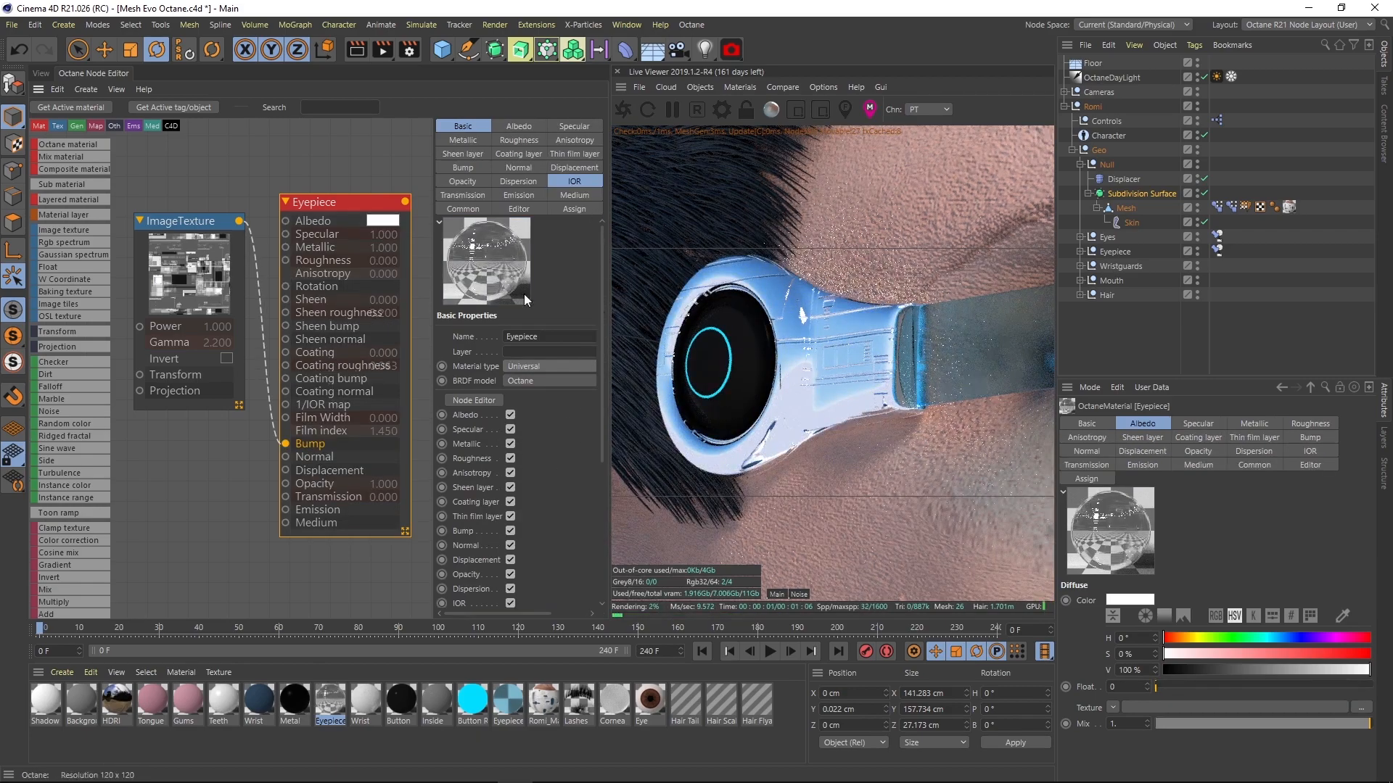
- Set the Eyepiece material's roughness to 0.3 and widen the node settings area
{"action": "left_click", "coordinate": [468, 140]}
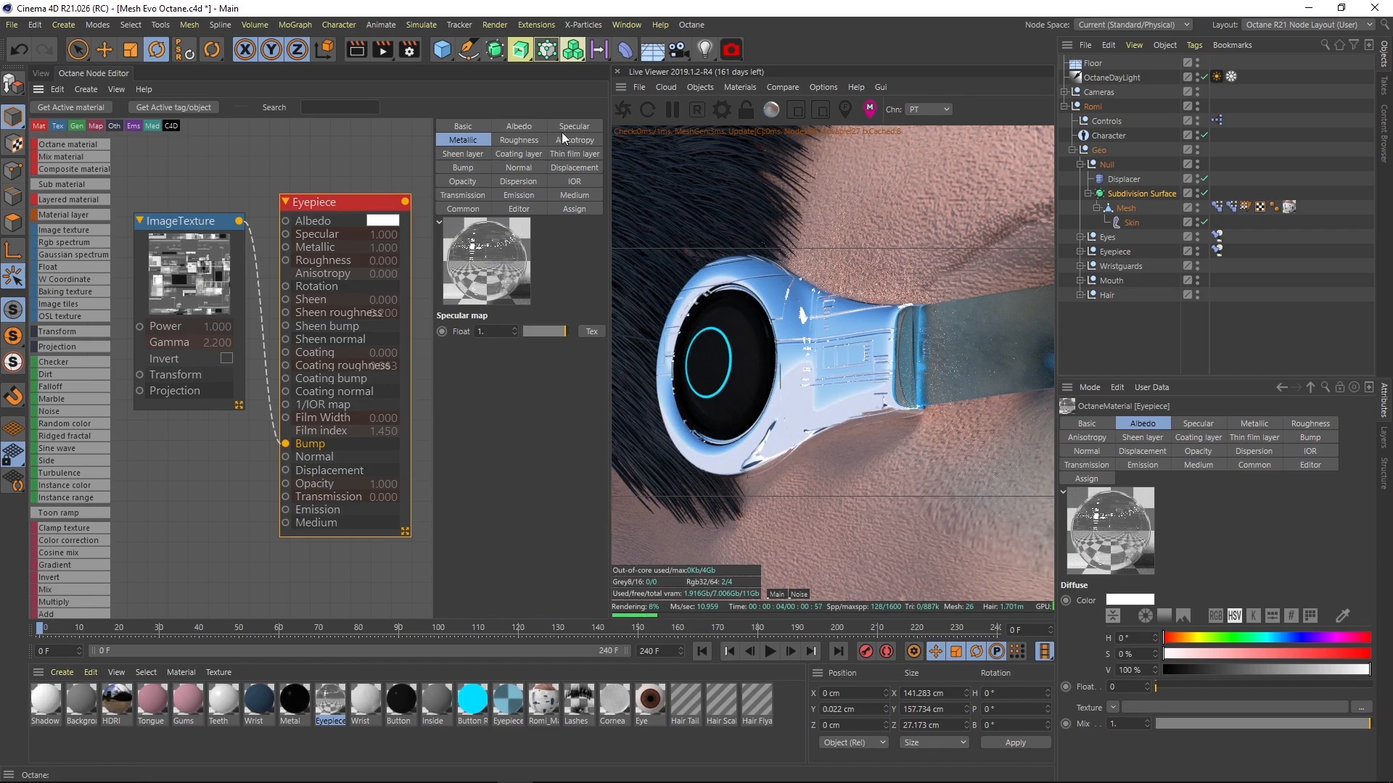
{"action": "left_click", "coordinate": [519, 140]}
{"action": "left_click", "coordinate": [514, 418]}
{"action": "type", "text": "0.2"}
{"action": "key", "text": "Return"}
{"action": "left_click_drag", "start_coordinate": [434, 365], "coordinate": [341, 365]}
{"action": "left_click_drag", "start_coordinate": [407, 408], "coordinate": [360, 411]}
{"action": "type", "text": "0.3"}
{"action": "key", "text": "Return"}
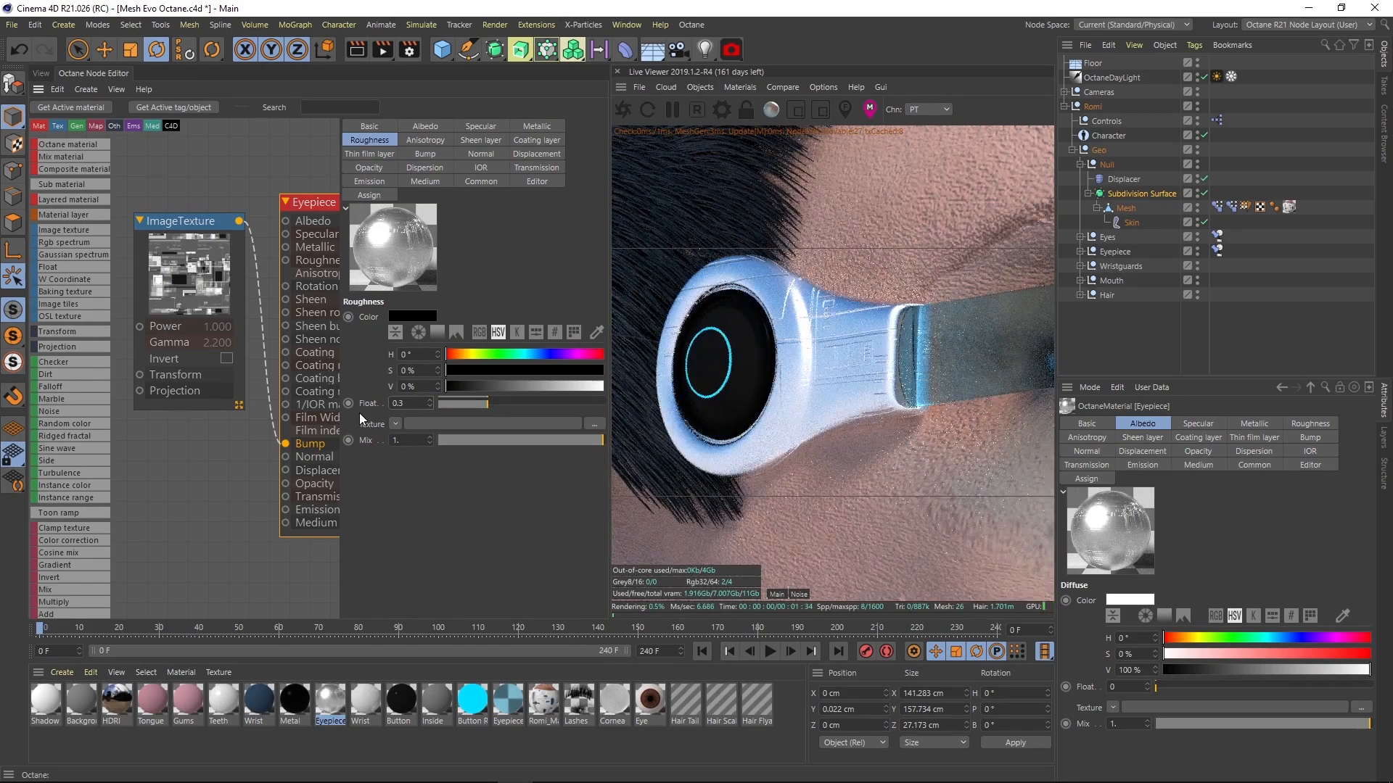
- Try the GGX BRDF model on the Eyepiece material and compare it with the Octane model
{"action": "left_click", "coordinate": [470, 126]}
{"action": "left_click", "coordinate": [540, 126]}
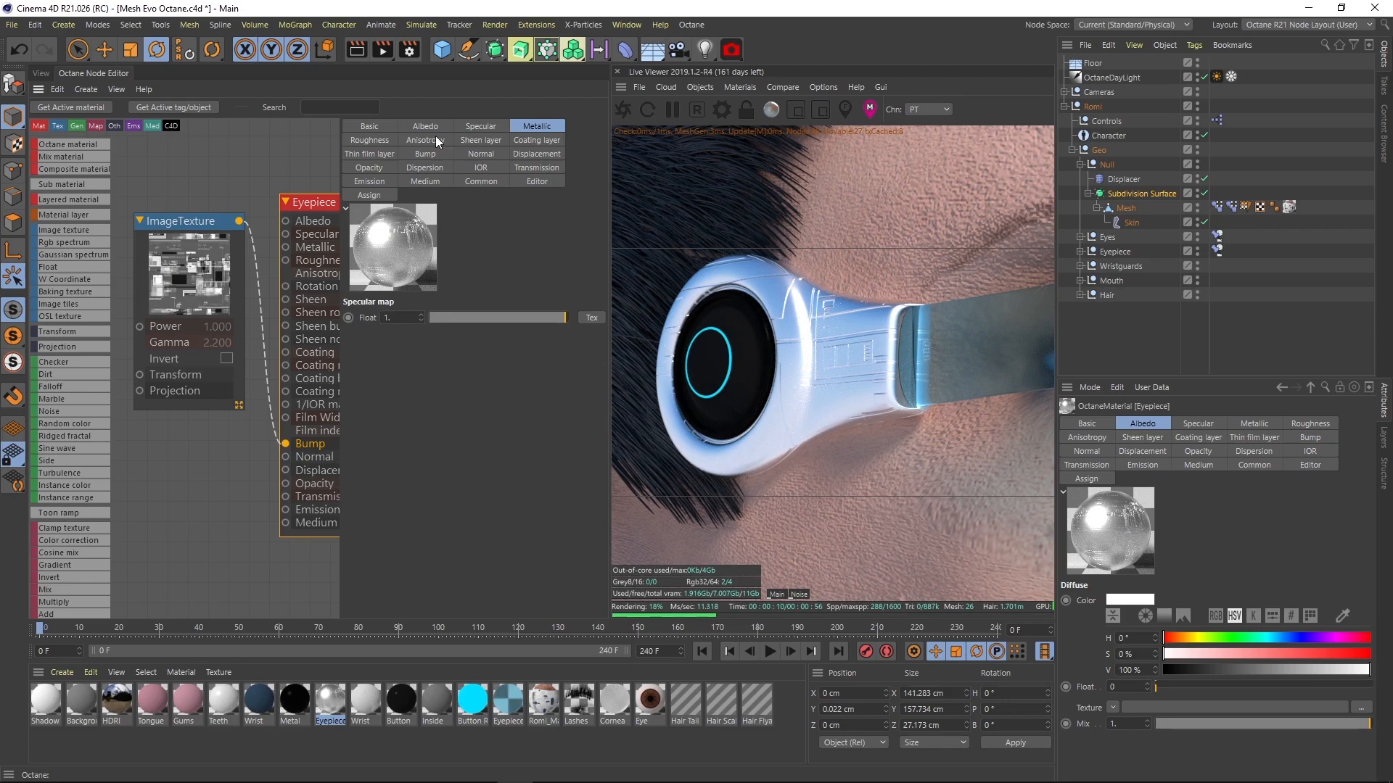
{"action": "left_click", "coordinate": [376, 127]}
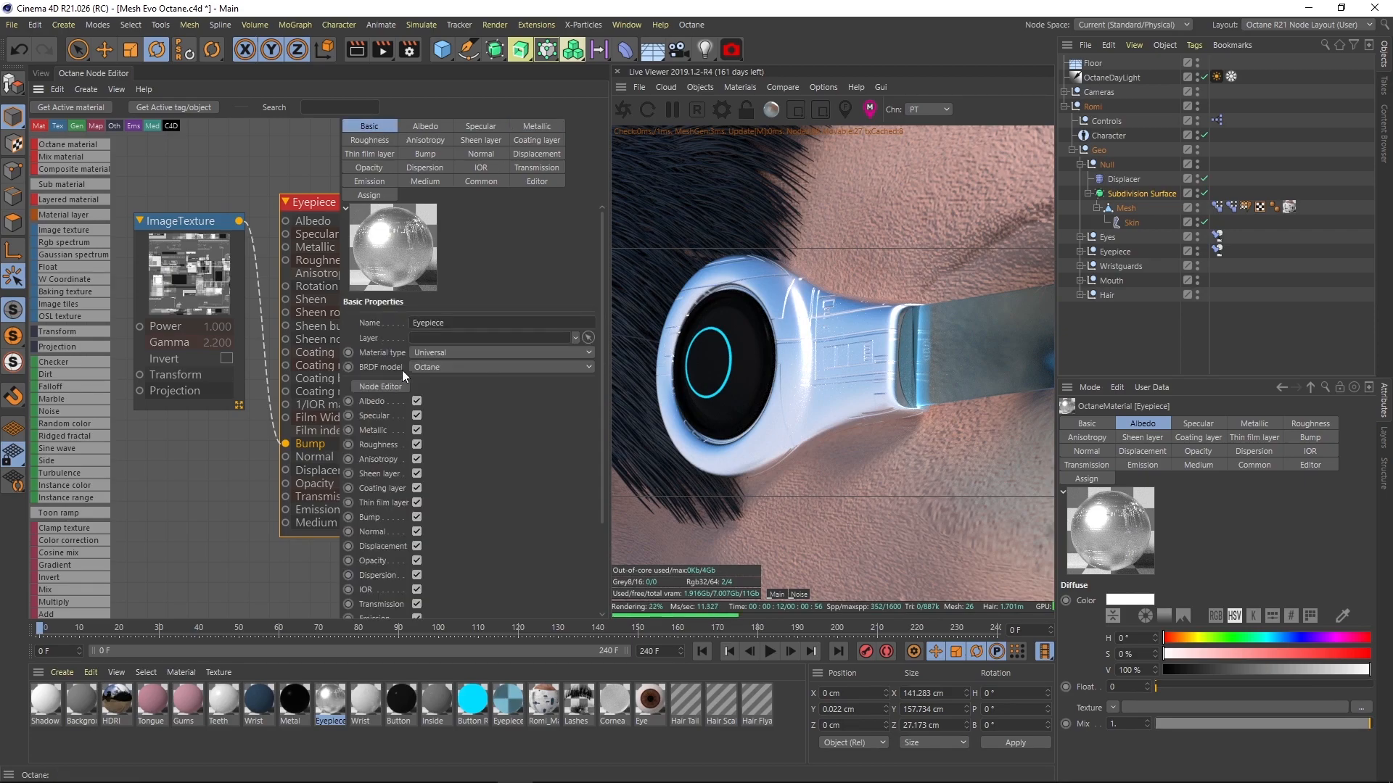
{"action": "left_click", "coordinate": [448, 367]}
{"action": "left_click", "coordinate": [438, 412]}
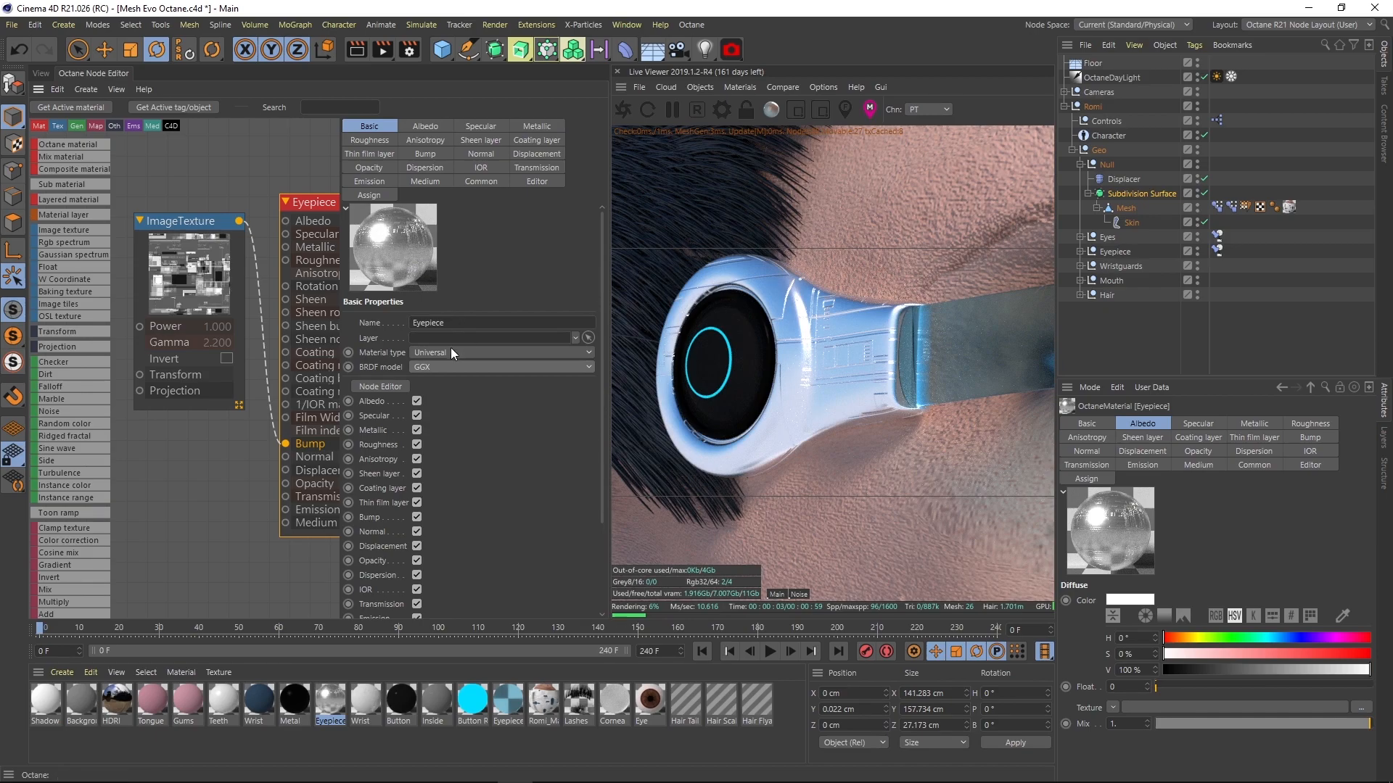
{"action": "left_click", "coordinate": [434, 367]}
{"action": "left_click", "coordinate": [449, 382]}
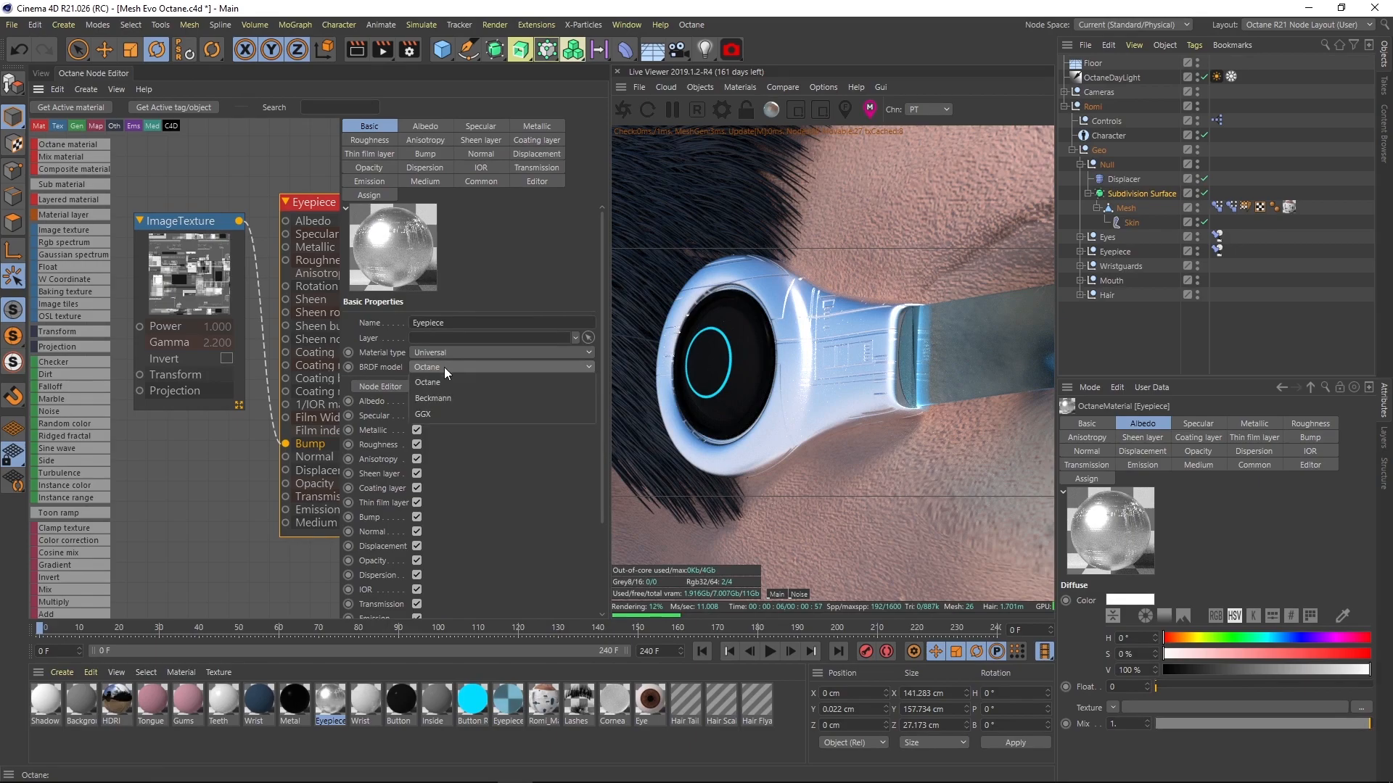
{"action": "left_click", "coordinate": [444, 367]}
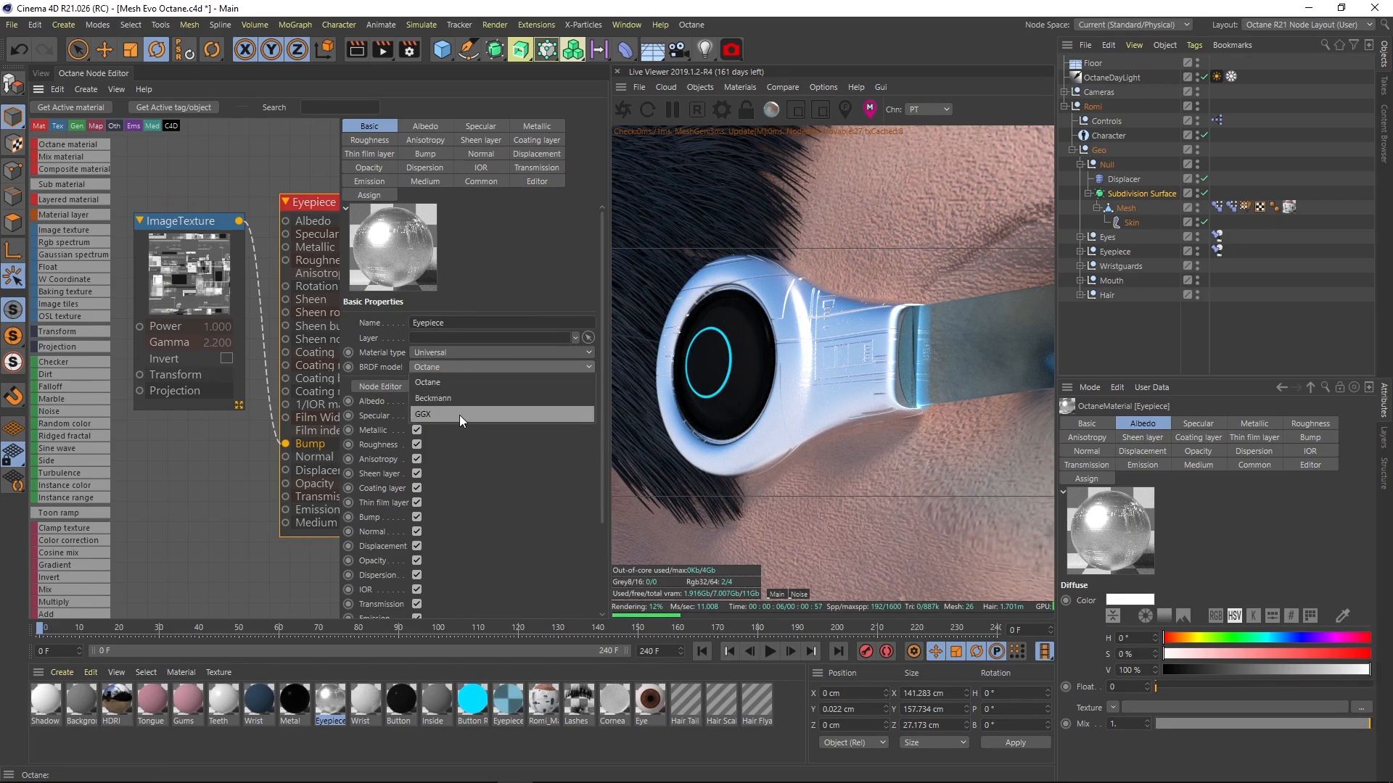
{"action": "left_click", "coordinate": [459, 415]}
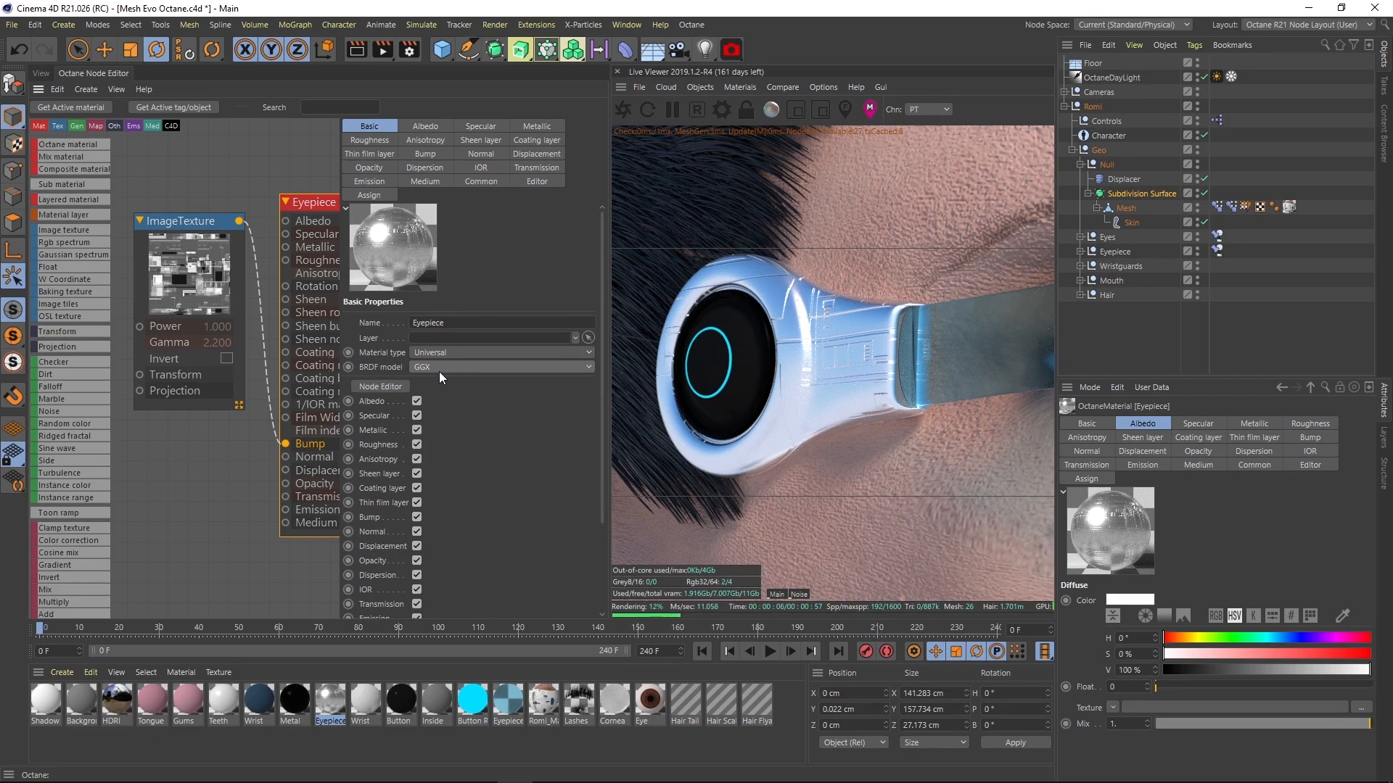
- Set the Eyepiece material's BRDF model to Beckmann, compare it with GGX, and inspect the eyepiece surface up close
{"action": "left_click", "coordinate": [439, 368]}
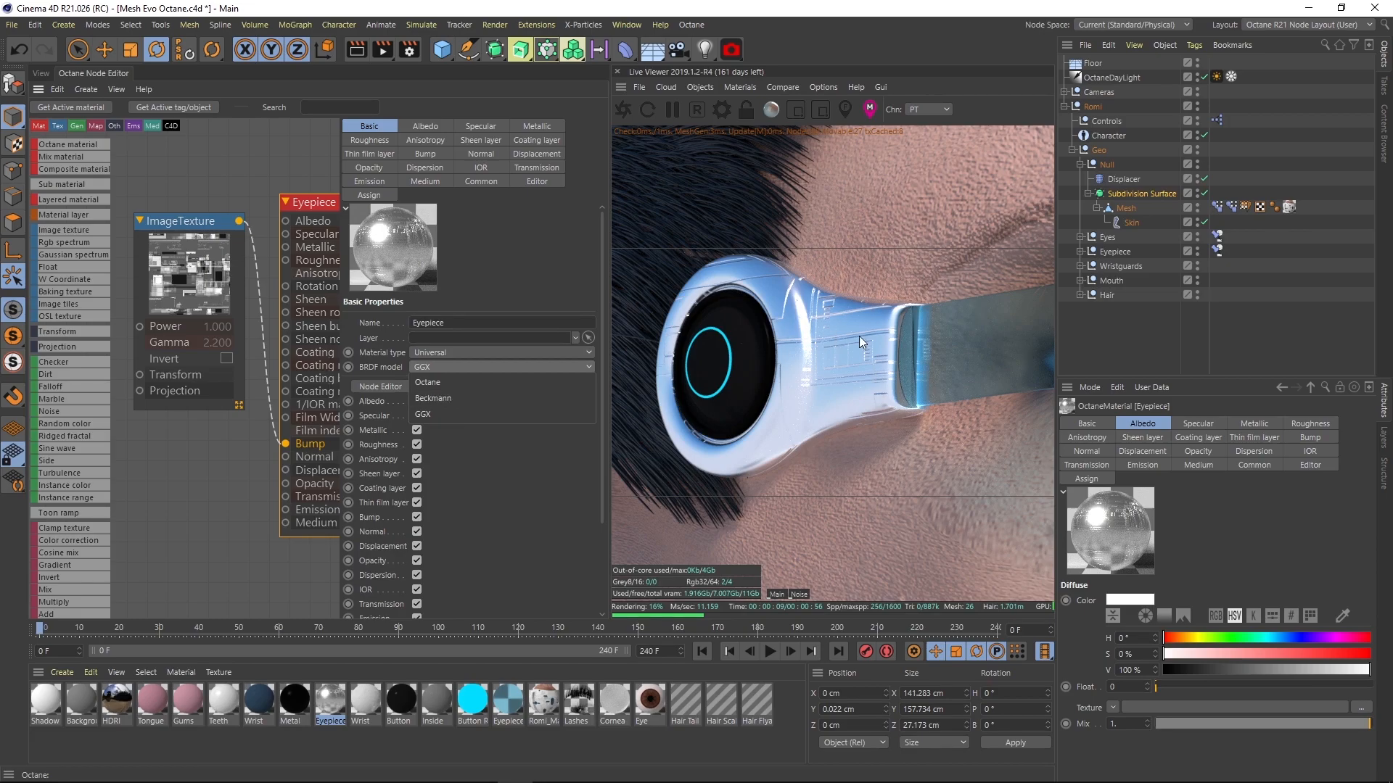
{"action": "left_click", "coordinate": [447, 397]}
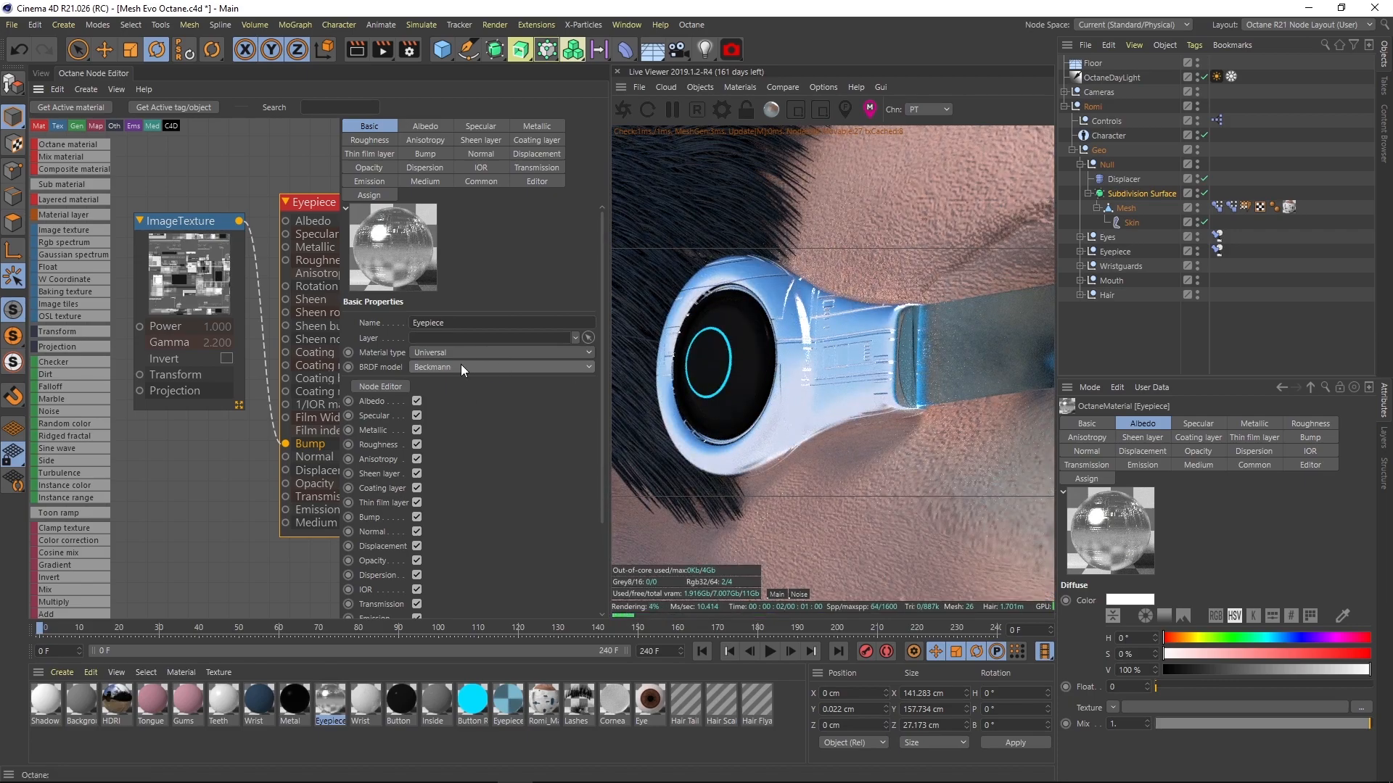
{"action": "scroll", "coordinate": [459, 365], "scroll_direction": "down", "scroll_amount": 1}
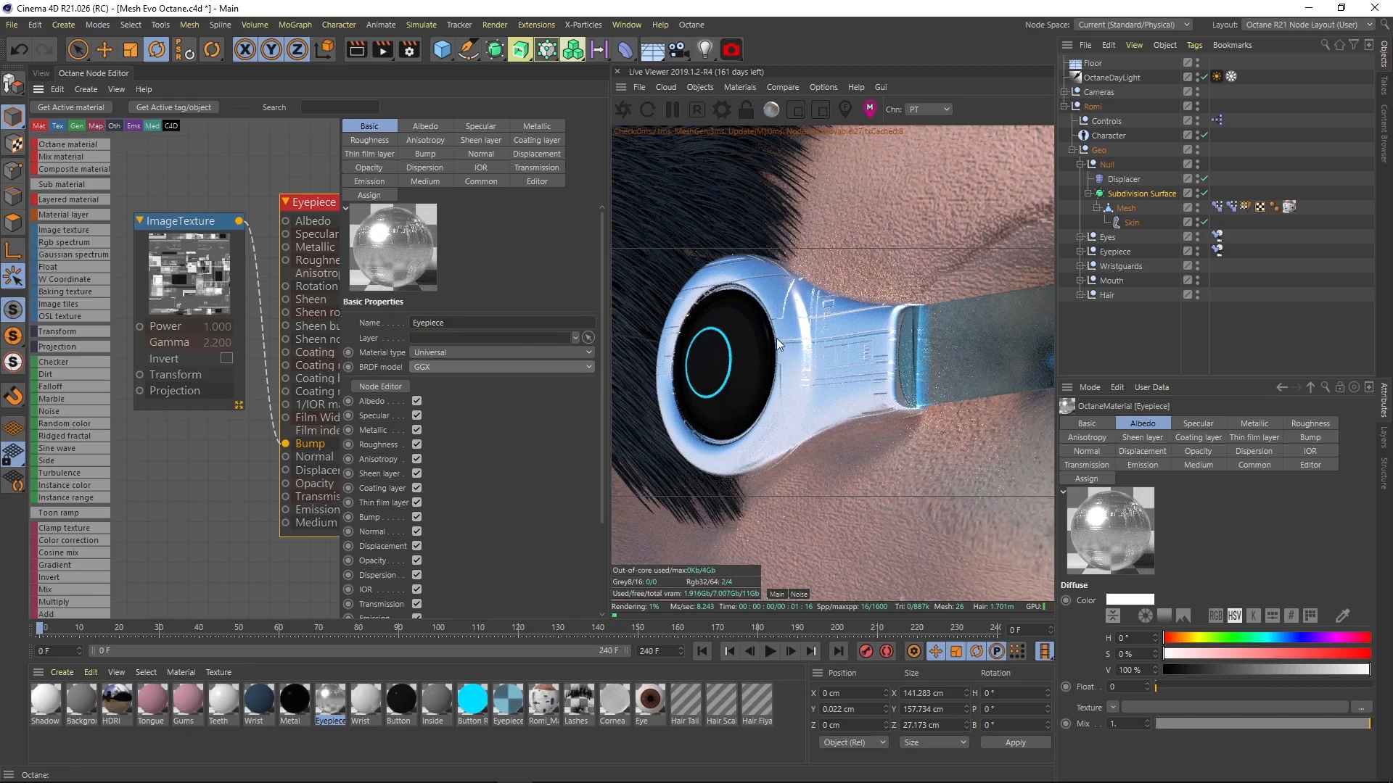
{"action": "scroll", "coordinate": [472, 369], "scroll_direction": "up", "scroll_amount": 1}
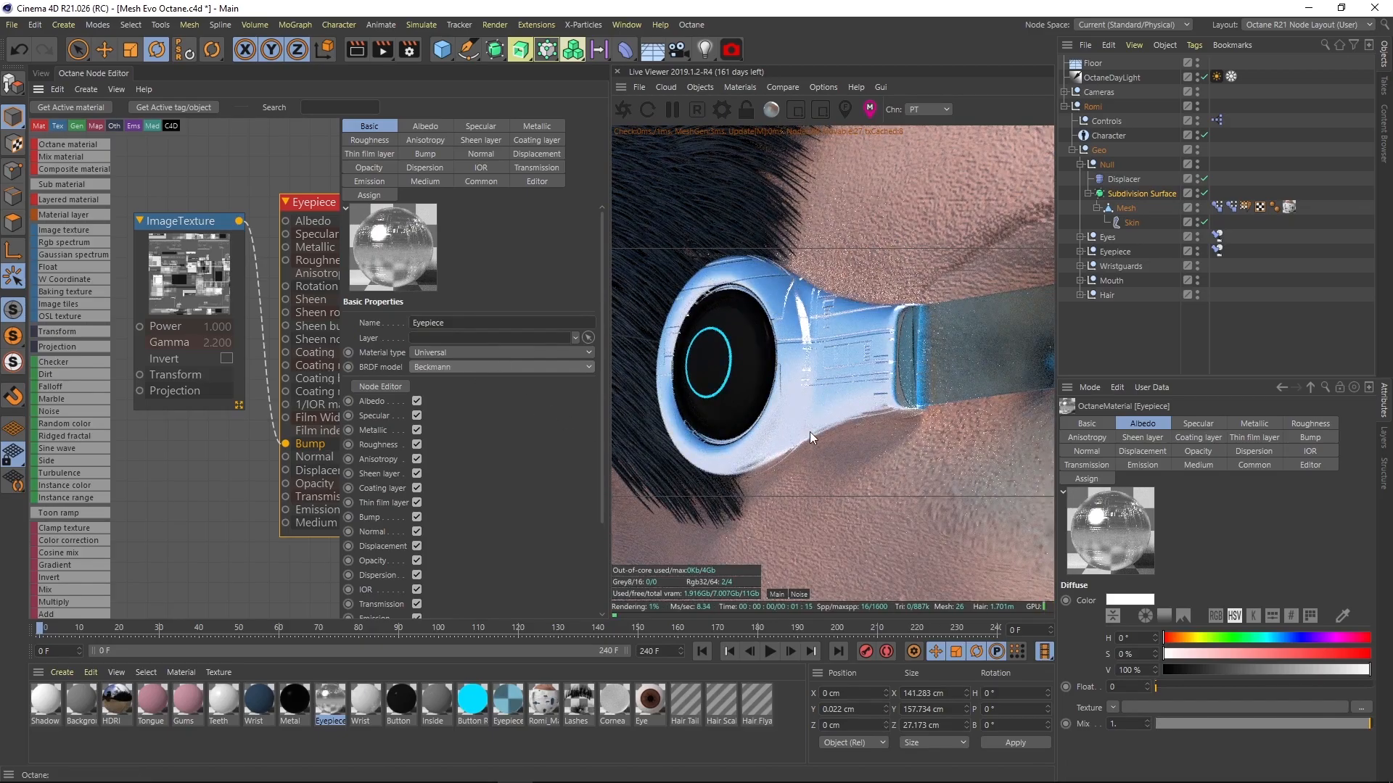
{"action": "mouse_move", "coordinate": [781, 348]}
{"action": "left_mouse_down"}
{"action": "mouse_move", "coordinate": [717, 368]}
{"action": "mouse_move", "coordinate": [792, 348]}
{"action": "left_mouse_up"}
{"action": "scroll", "coordinate": [827, 334], "scroll_direction": "up", "scroll_amount": 4}
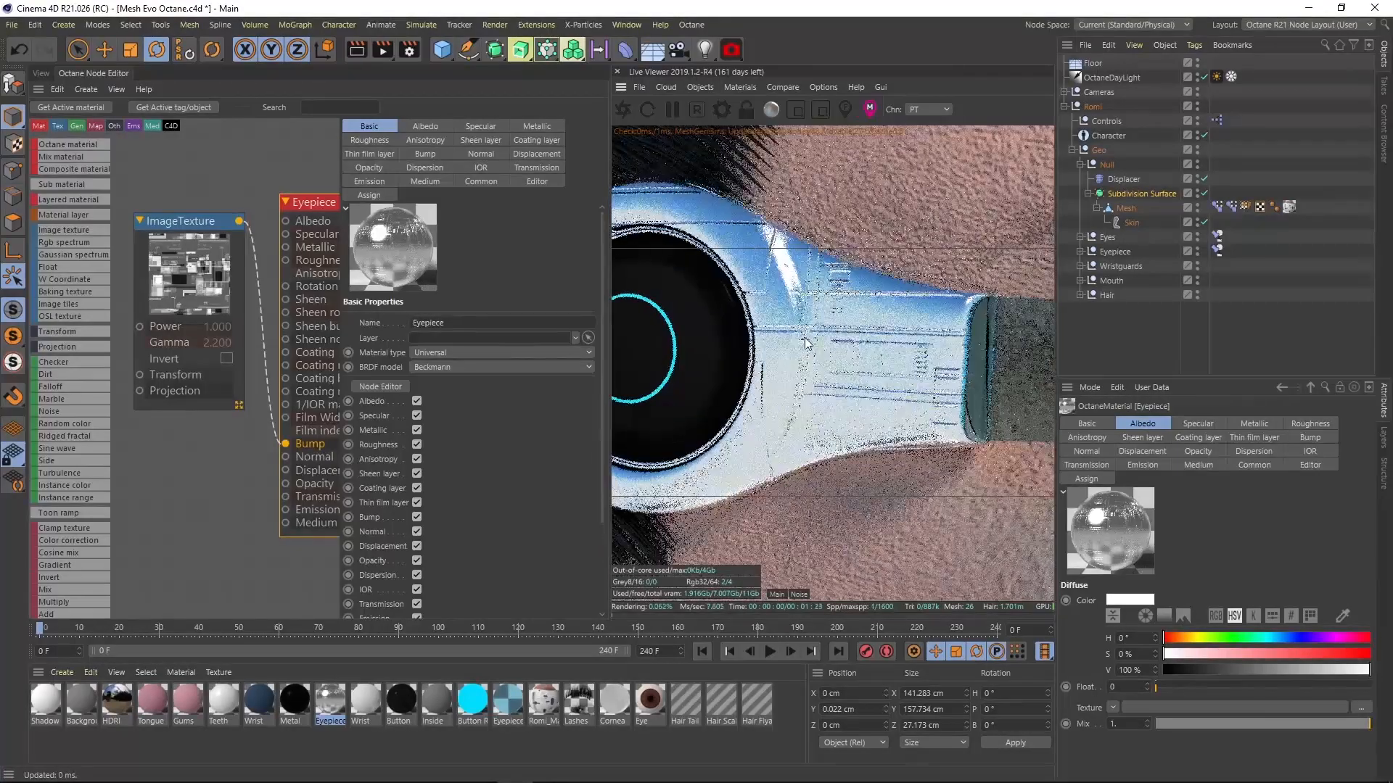
{"action": "left_click_drag", "start_coordinate": [865, 320], "coordinate": [837, 315]}
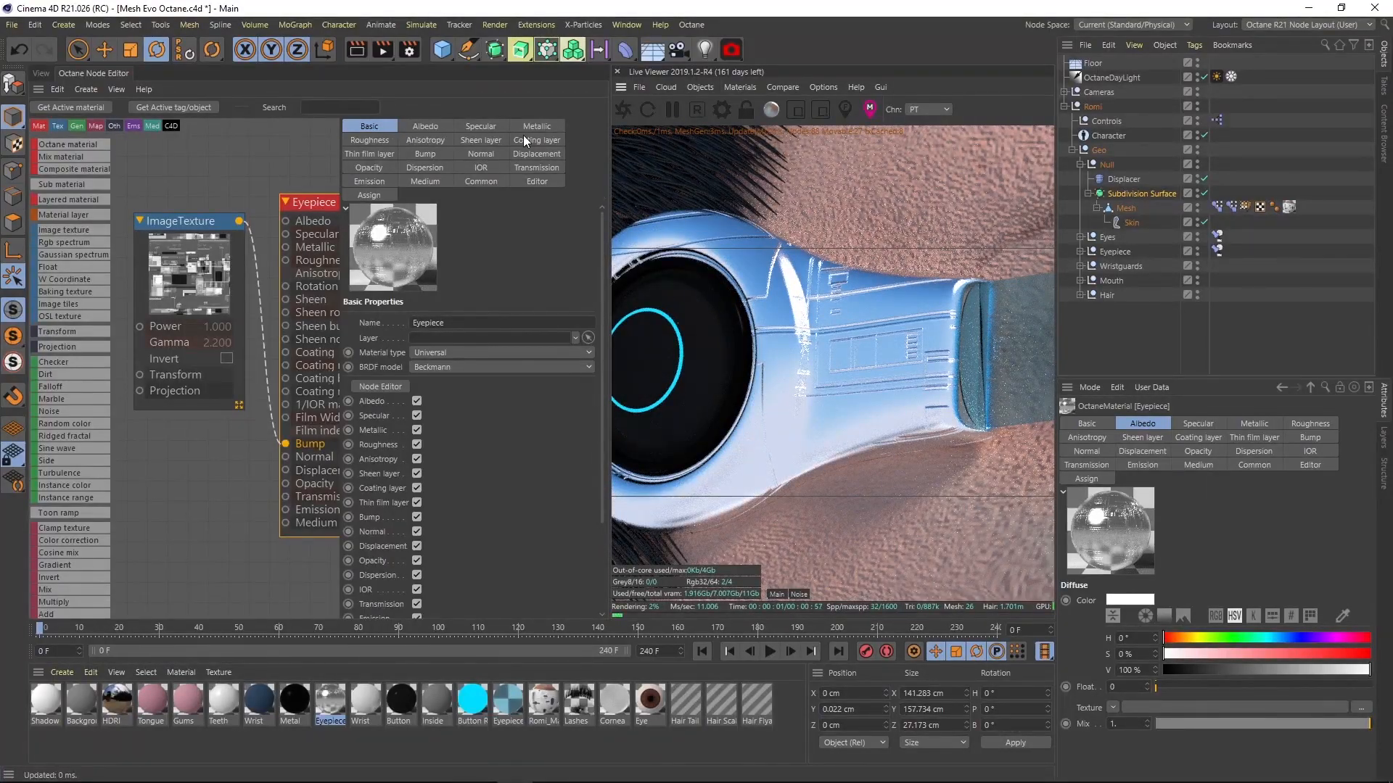
- Try a roughness of 0.5 on the Eyepiece material and settle on 0.4
{"action": "left_click", "coordinate": [369, 141]}
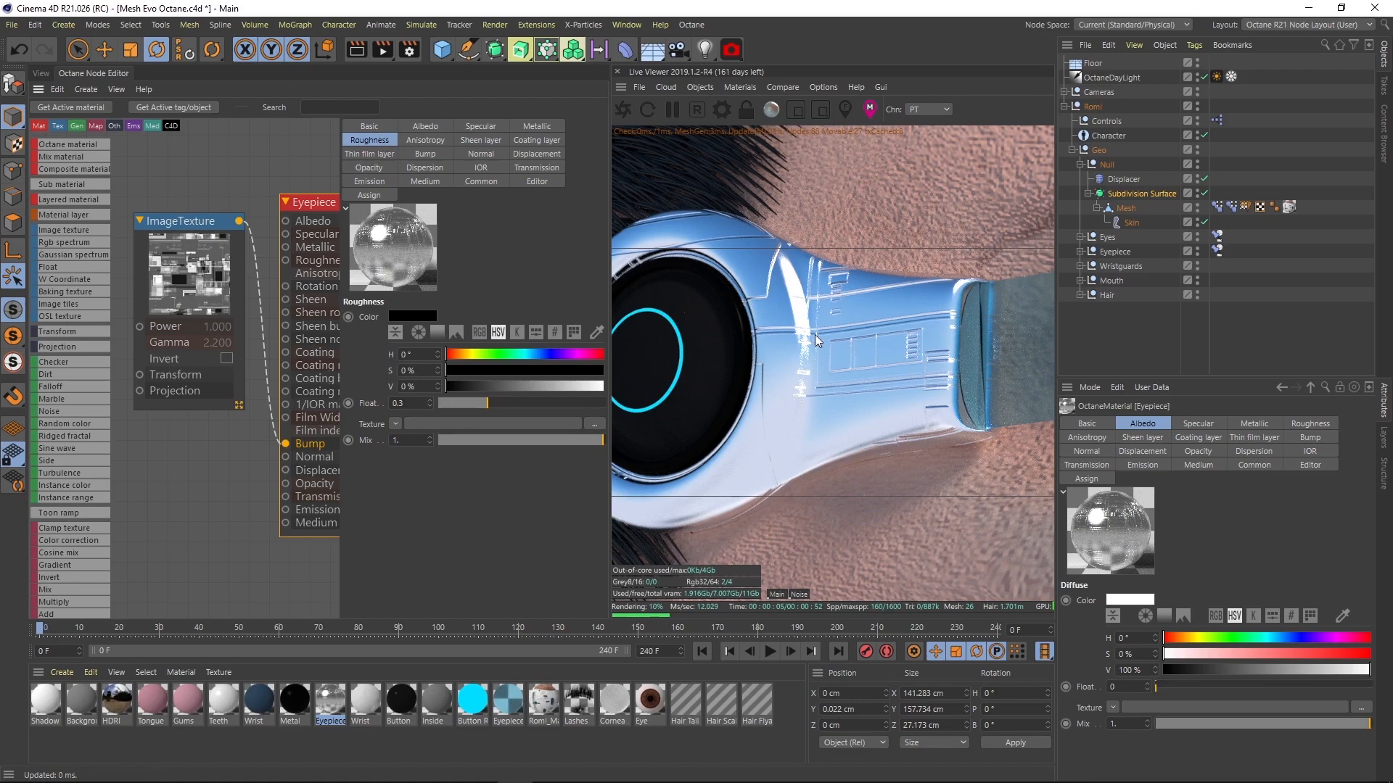
{"action": "double_click", "coordinate": [406, 403]}
{"action": "type", "text": ".5"}
{"action": "key", "text": "Return"}
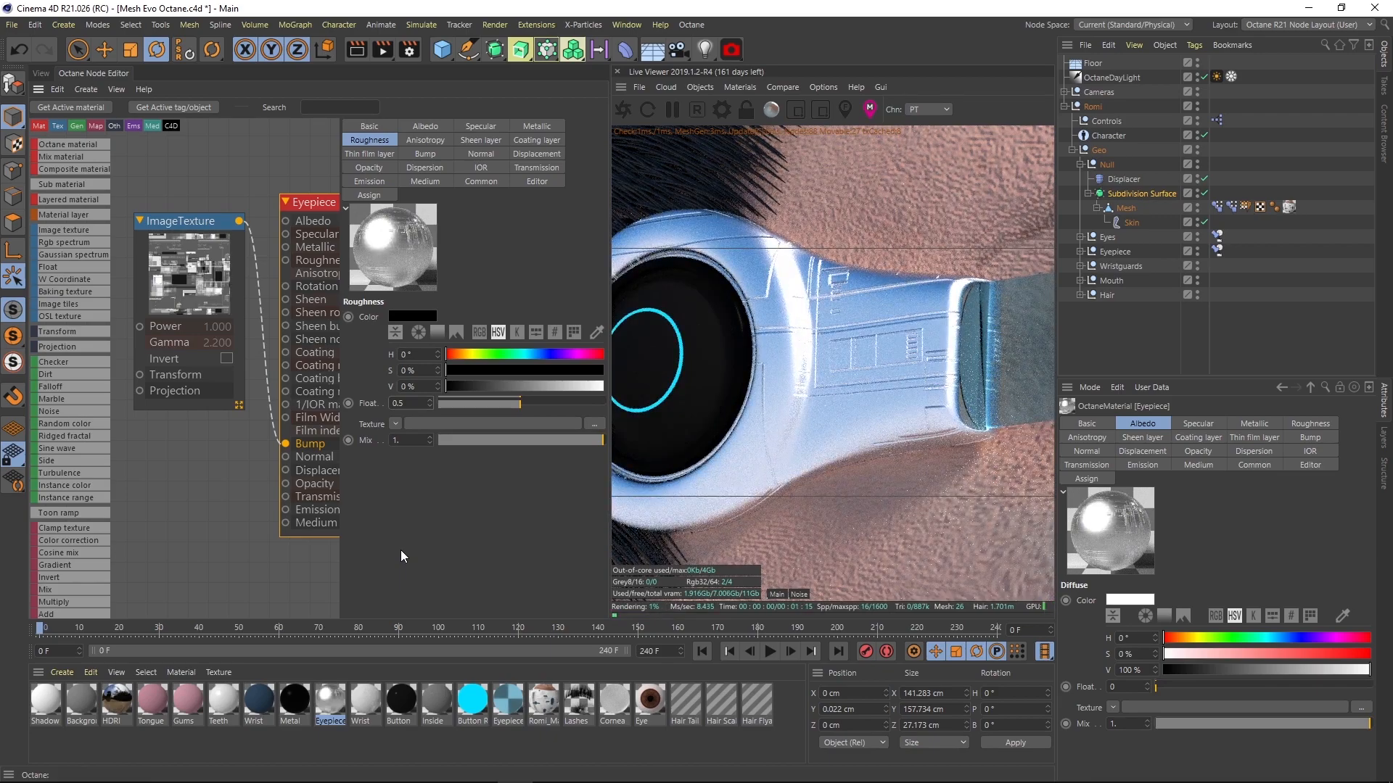
{"action": "double_click", "coordinate": [418, 400]}
{"action": "type", "text": ".4"}
{"action": "key", "text": "Return"}
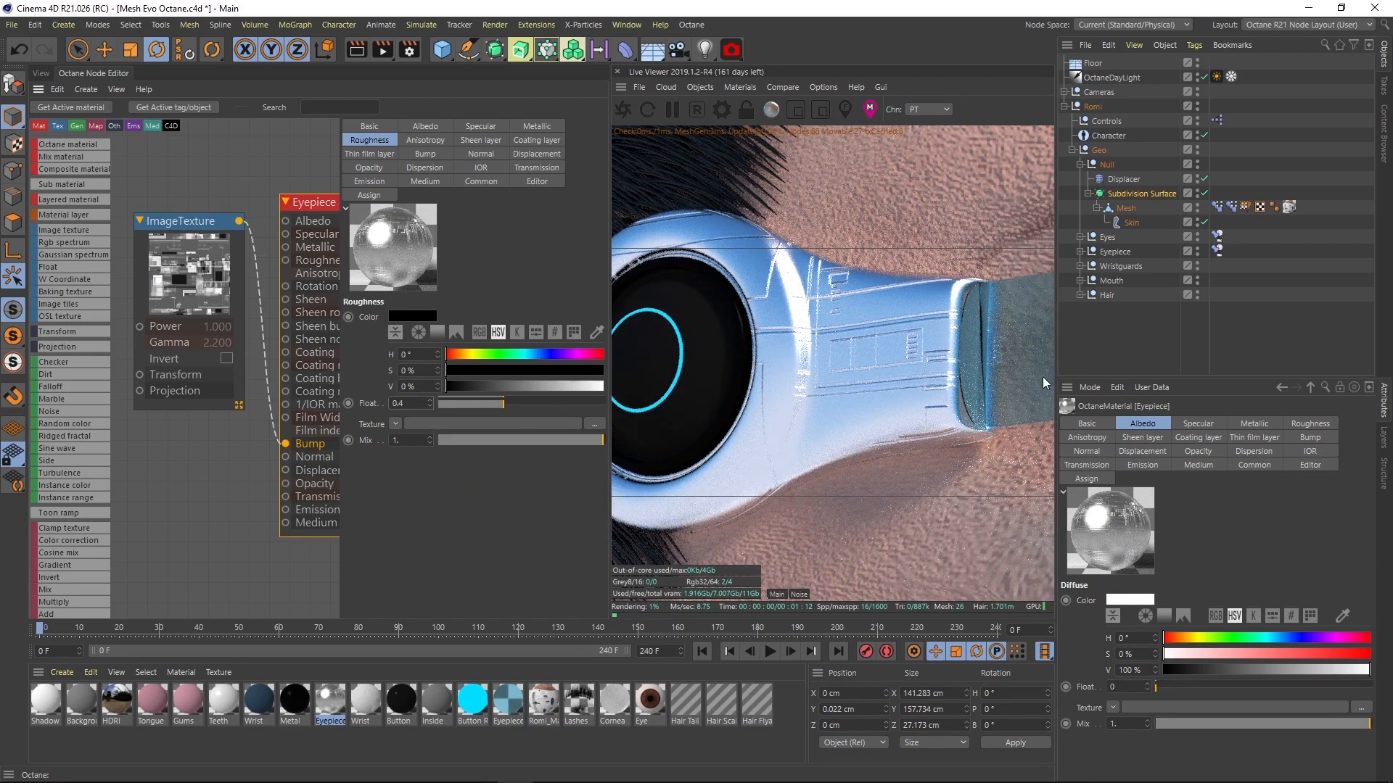
- Examine the eyepiece and the character's head, skin and suit from several angles and distances in the live render
{"action": "left_click_drag", "start_coordinate": [733, 376], "coordinate": [894, 315]}
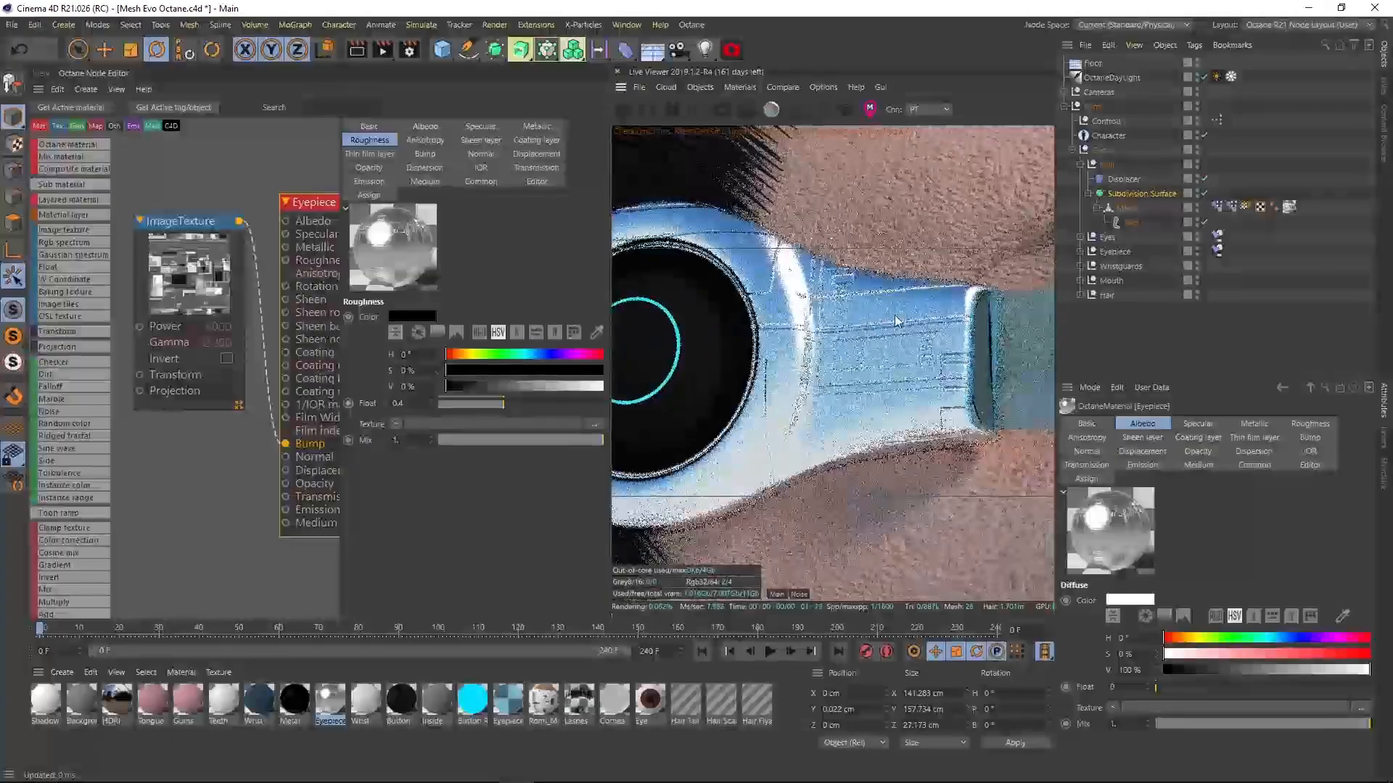
{"action": "right_click_drag", "start_coordinate": [894, 315], "coordinate": [584, 502]}
{"action": "left_click_drag", "start_coordinate": [880, 342], "coordinate": [855, 325]}
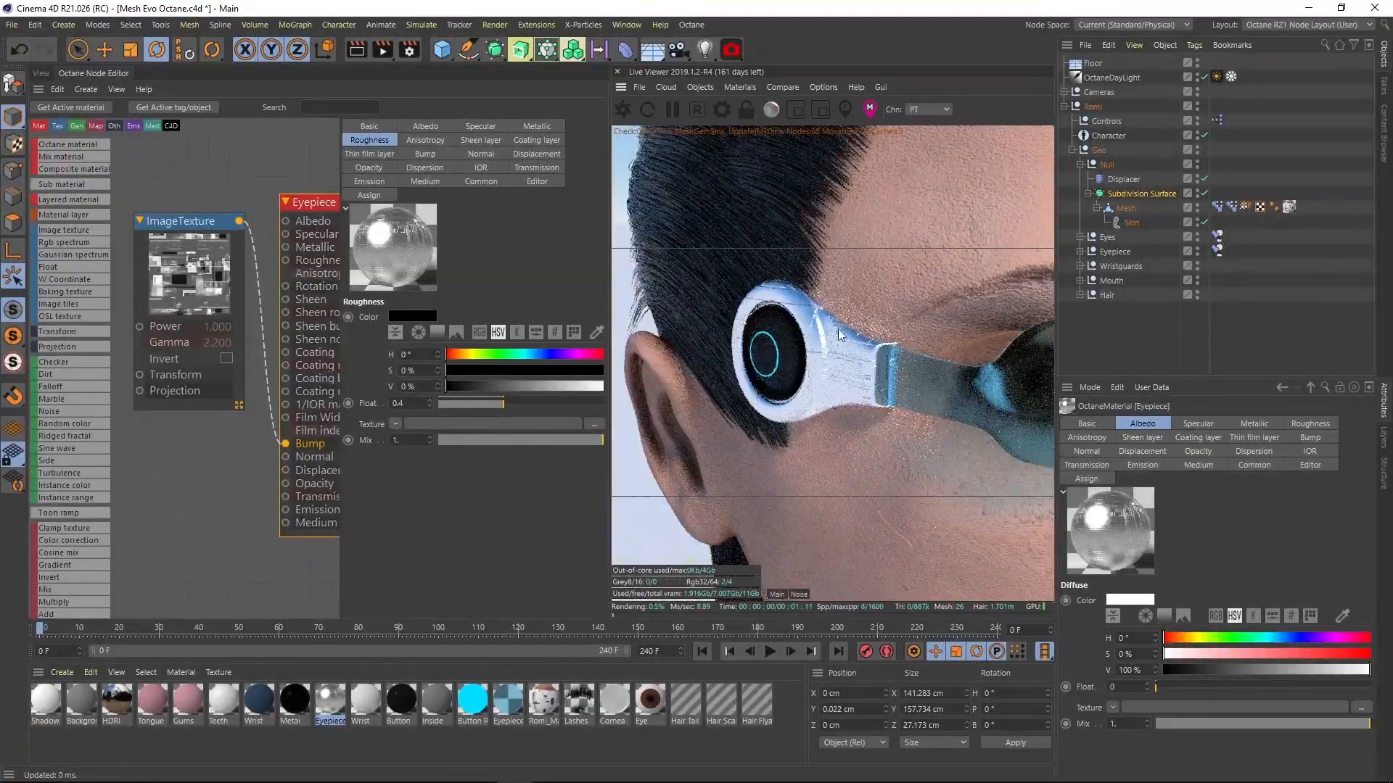
{"action": "right_click_drag", "start_coordinate": [854, 325], "coordinate": [762, 395]}
{"action": "left_click_drag", "start_coordinate": [979, 423], "coordinate": [824, 316]}
{"action": "middle_click_drag", "start_coordinate": [824, 316], "coordinate": [912, 391]}
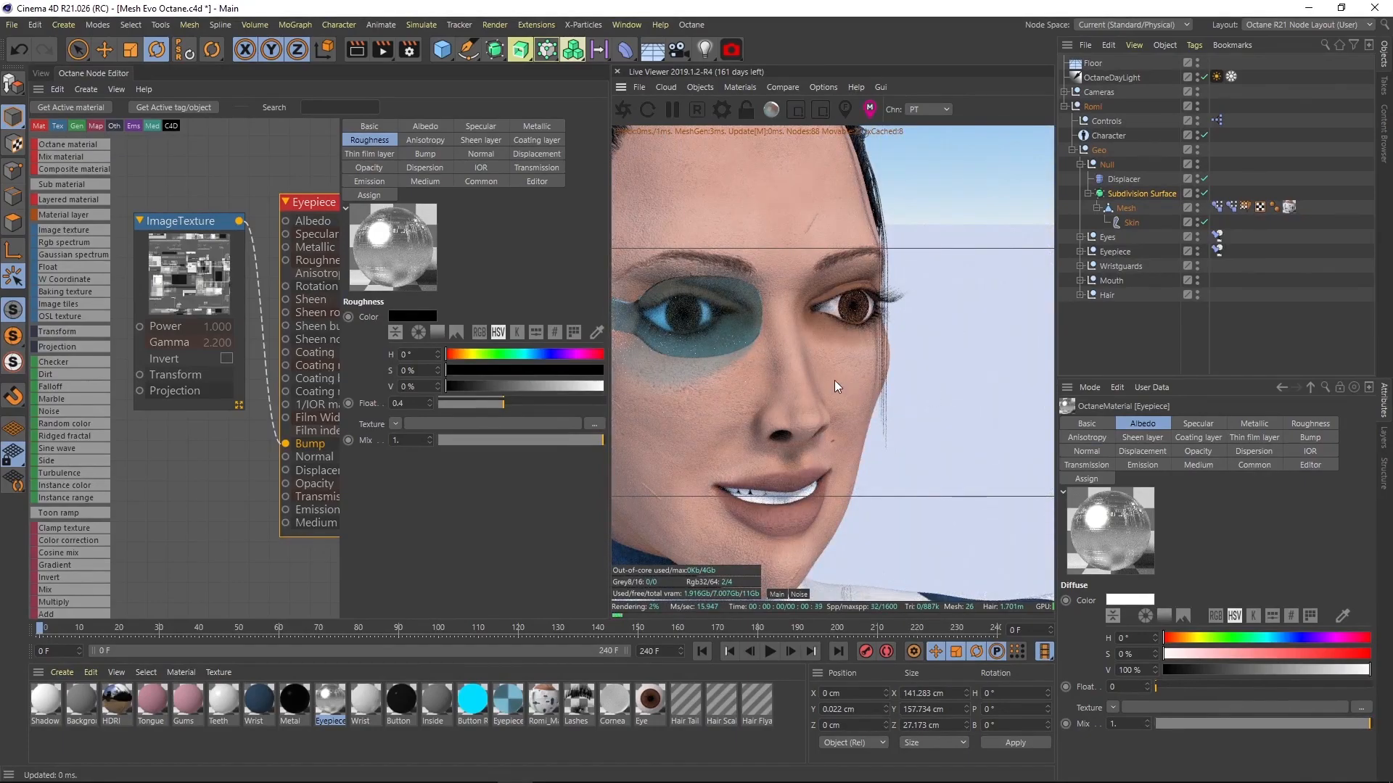
{"action": "left_click_drag", "start_coordinate": [834, 380], "coordinate": [981, 435]}
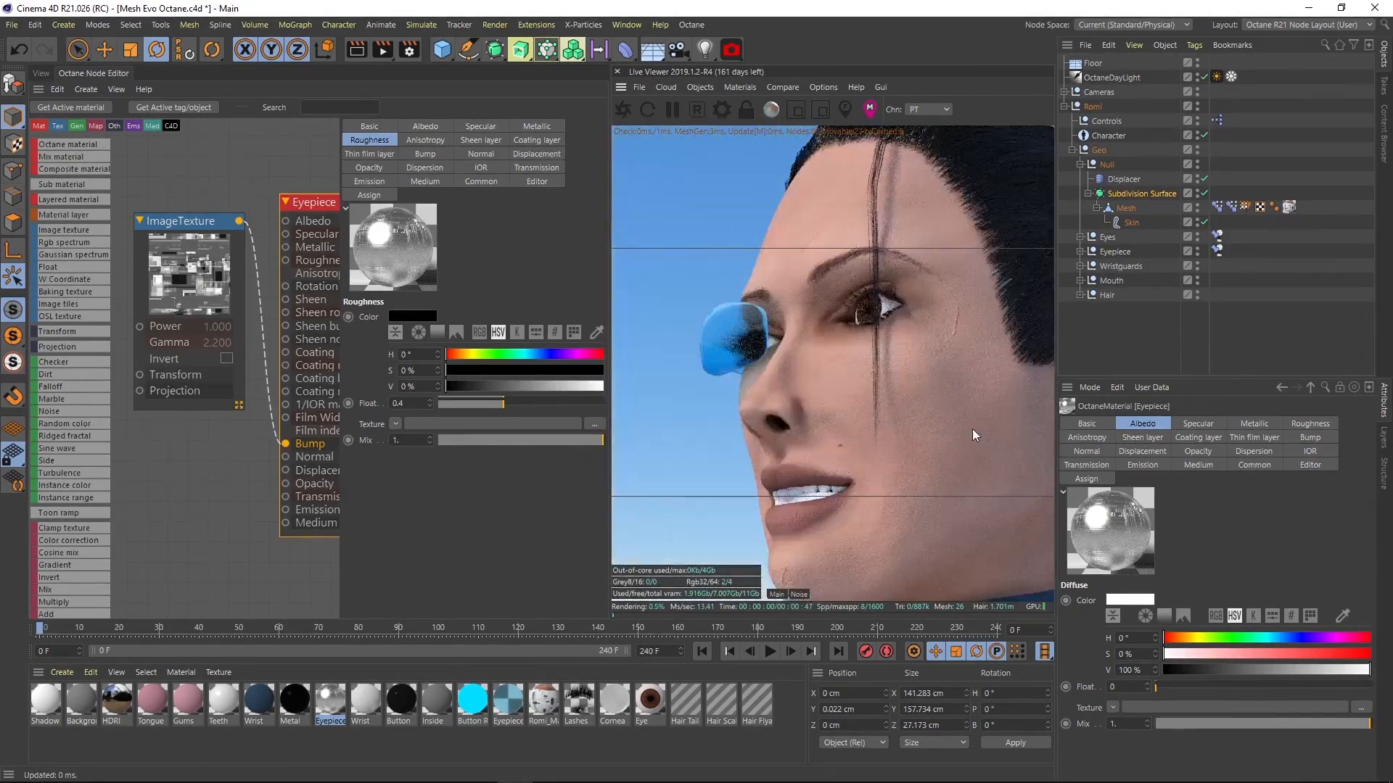
{"action": "middle_click_drag", "start_coordinate": [982, 435], "coordinate": [908, 338]}
{"action": "right_click_drag", "start_coordinate": [909, 338], "coordinate": [833, 420]}
{"action": "left_click_drag", "start_coordinate": [832, 421], "coordinate": [798, 306]}
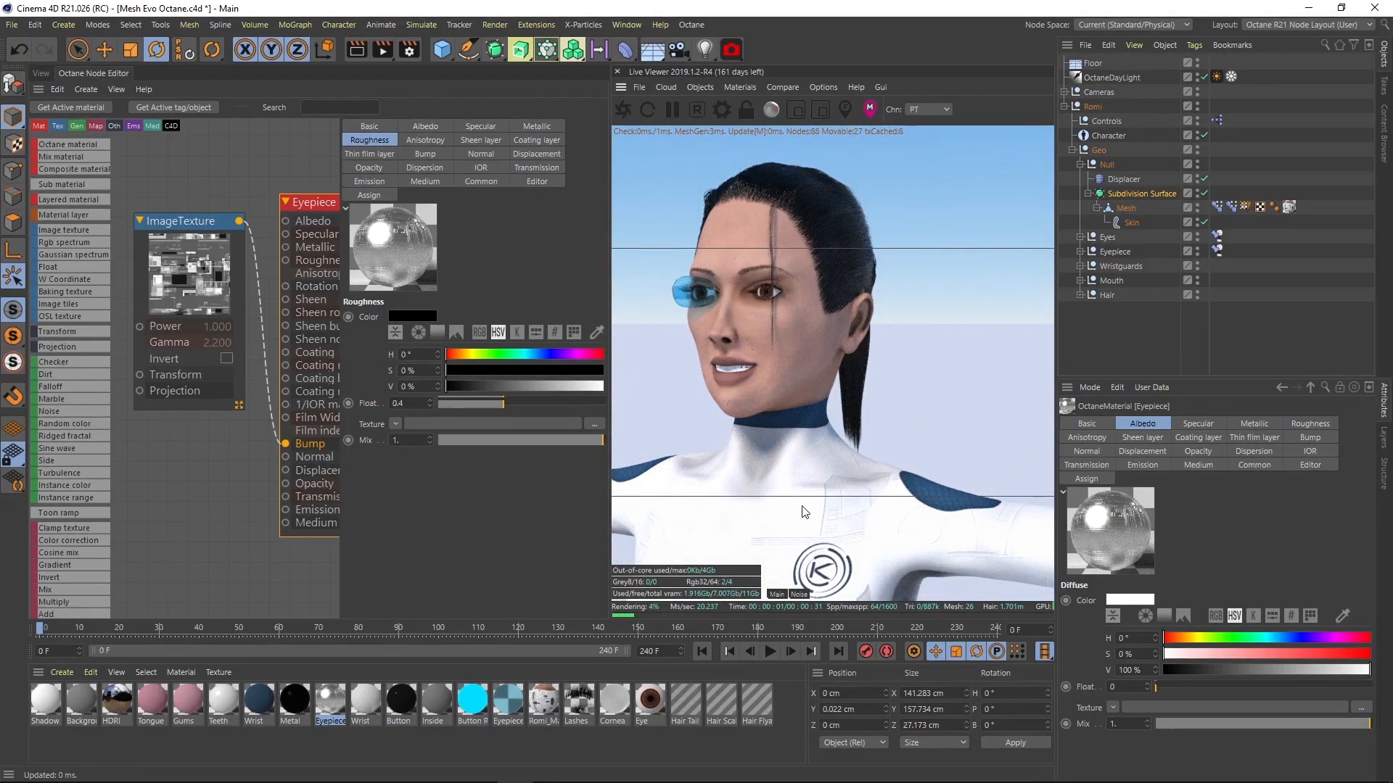
{"action": "left_click_drag", "start_coordinate": [793, 368], "coordinate": [942, 288]}
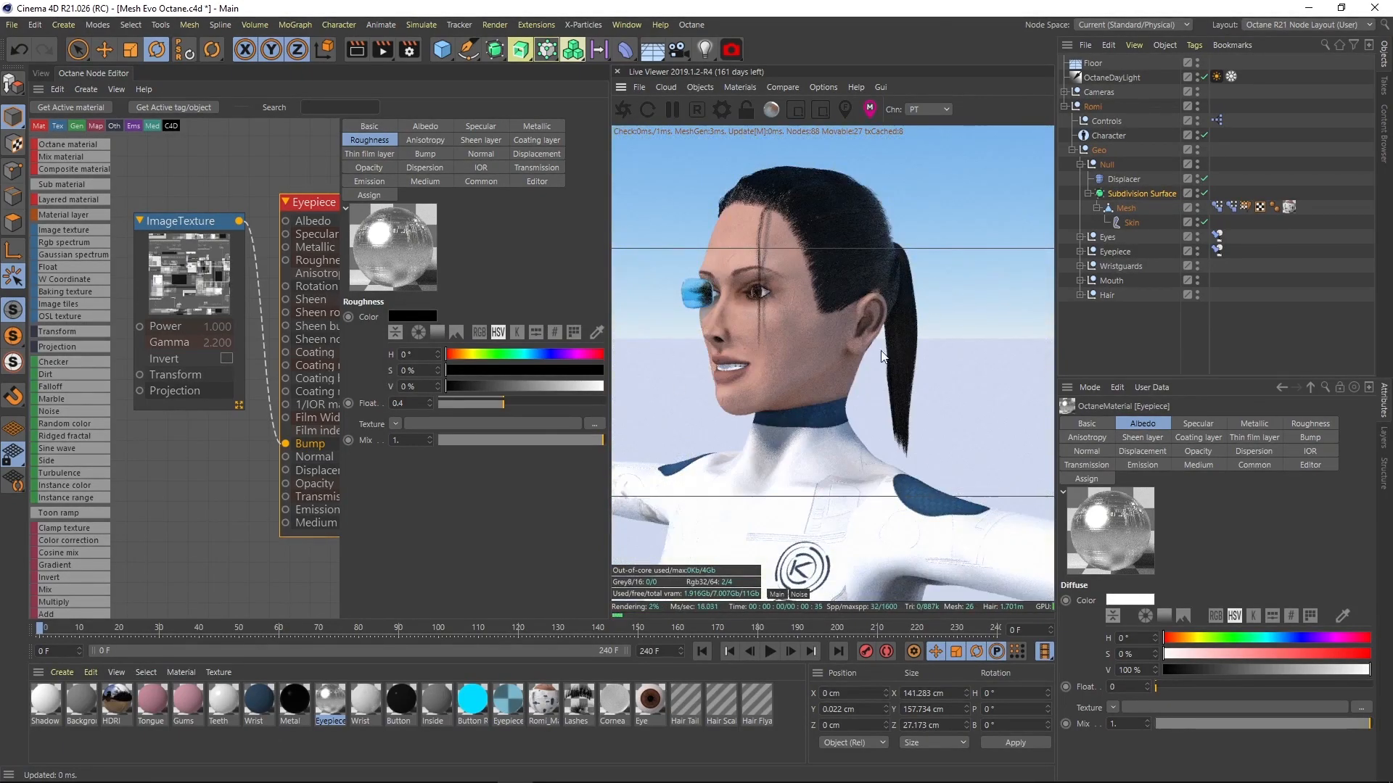
{"action": "middle_click_drag", "start_coordinate": [777, 348], "coordinate": [798, 356]}
{"action": "right_click_drag", "start_coordinate": [798, 382], "coordinate": [934, 301]}
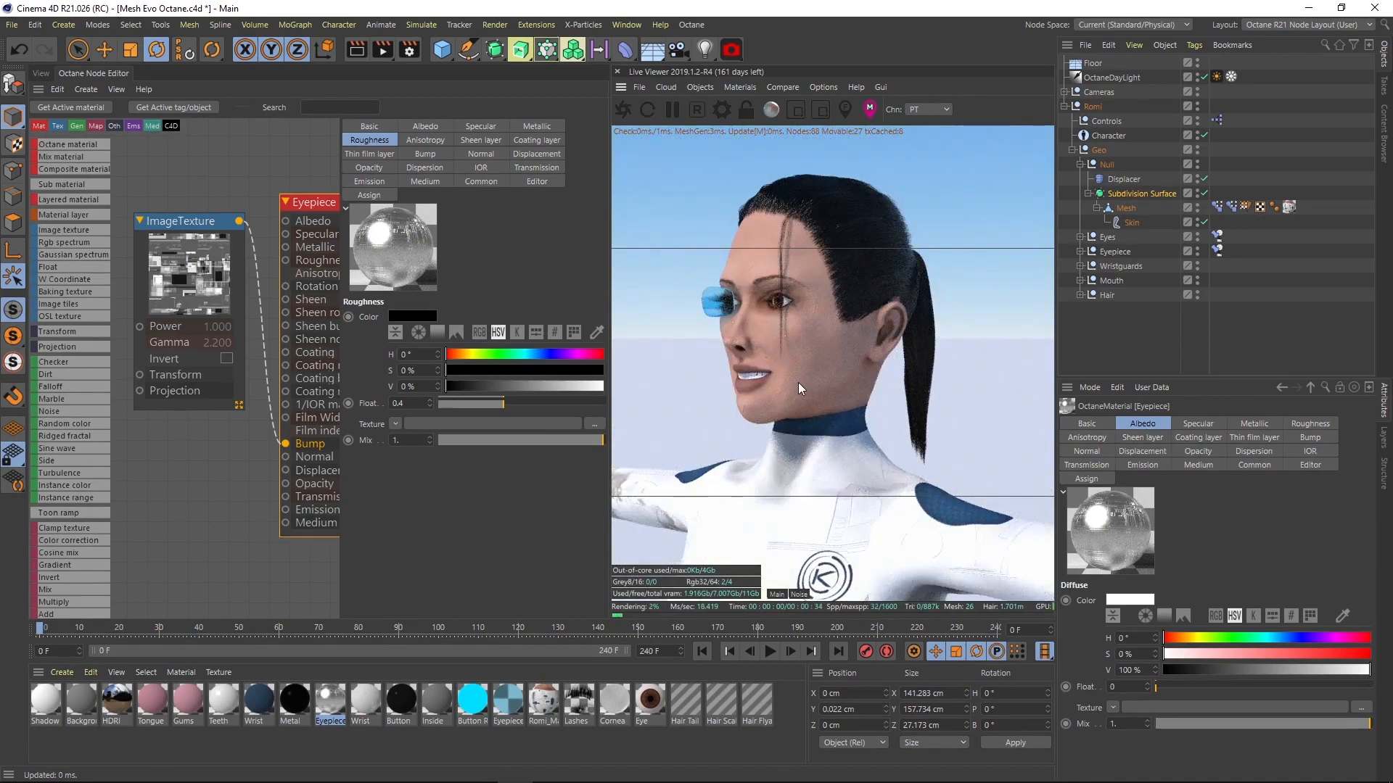
{"action": "left_click_drag", "start_coordinate": [836, 328], "coordinate": [868, 376]}
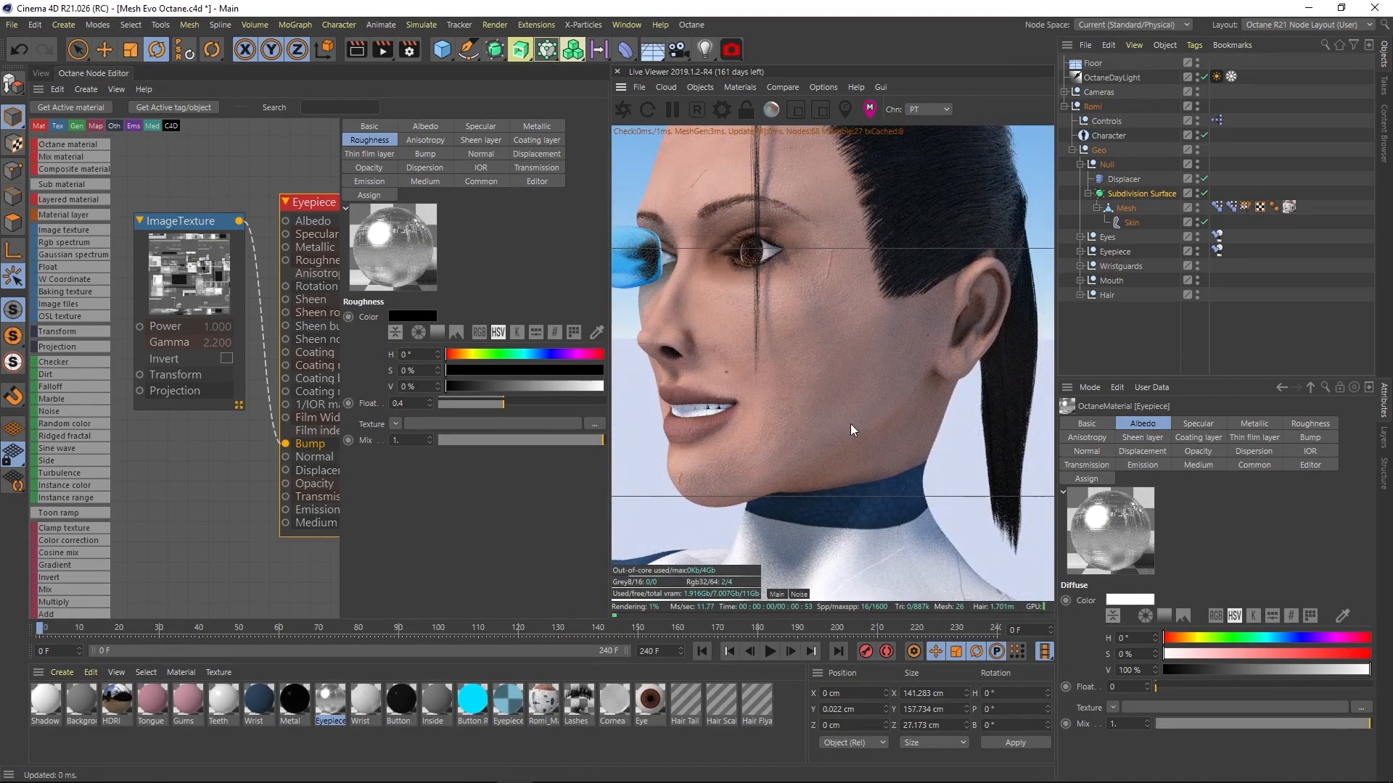
- Pick the character's skin material, Romi_Mat, from the live render and review its connected texture nodes
{"action": "left_click", "coordinate": [870, 108]}
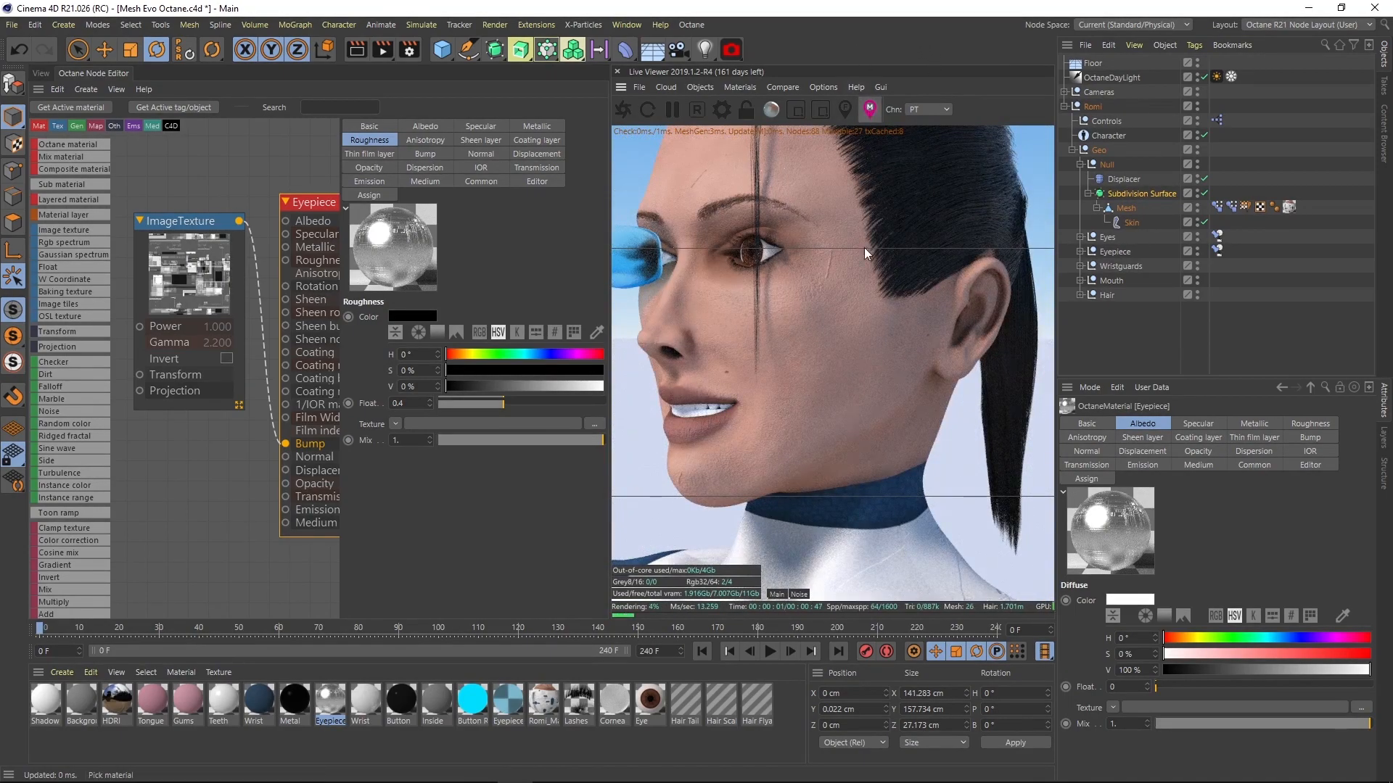
{"action": "left_click", "coordinate": [831, 332]}
{"action": "middle_click_drag", "start_coordinate": [283, 204], "coordinate": [217, 349]}
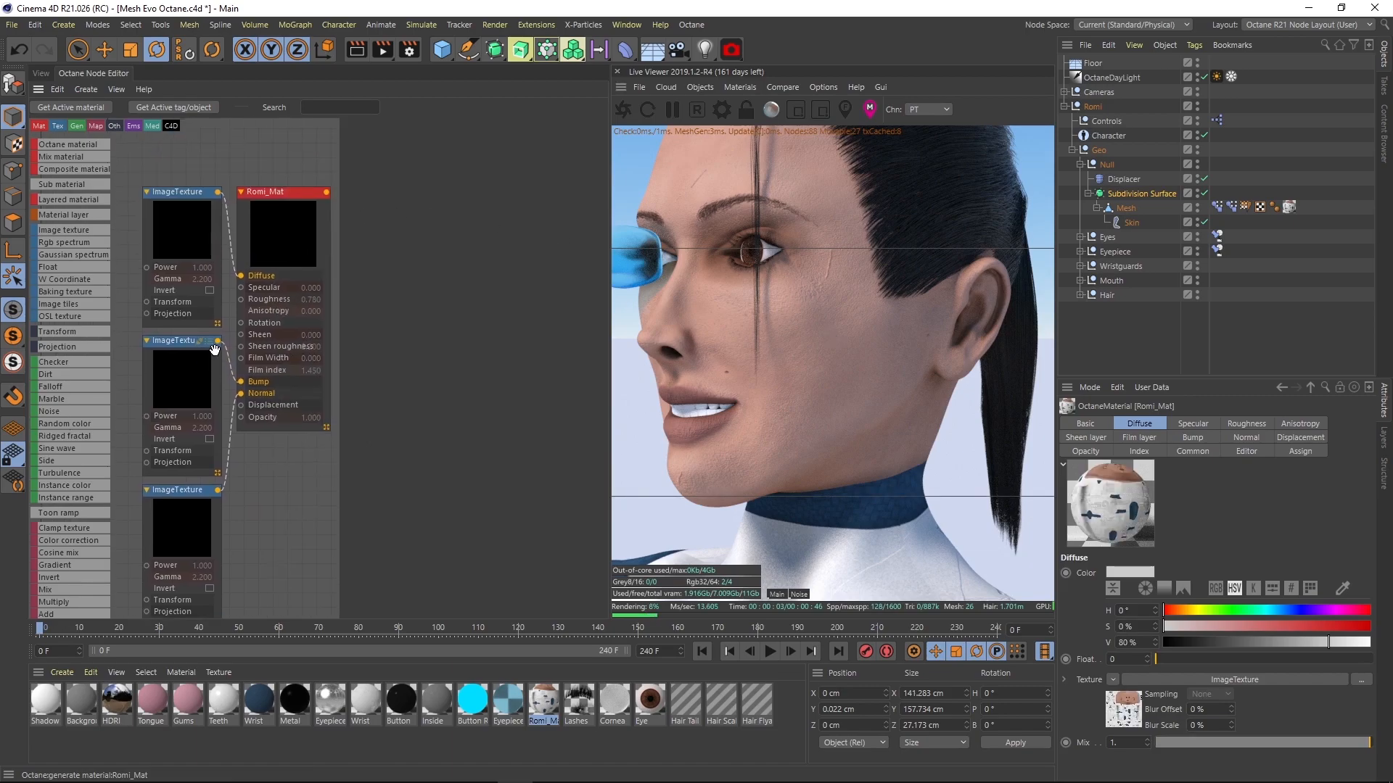
{"action": "middle_click_drag", "start_coordinate": [297, 492], "coordinate": [321, 392]}
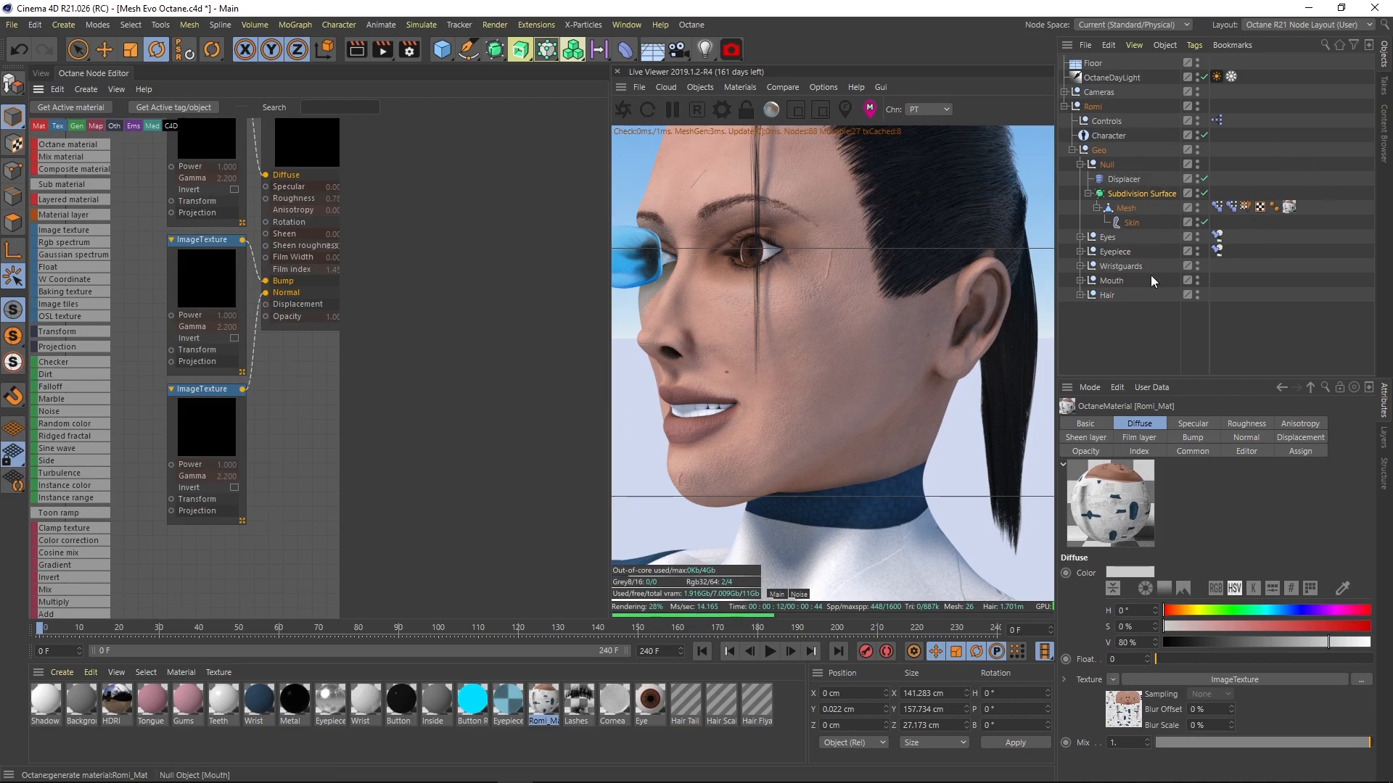
{"action": "middle_click_drag", "start_coordinate": [293, 370], "coordinate": [254, 416]}
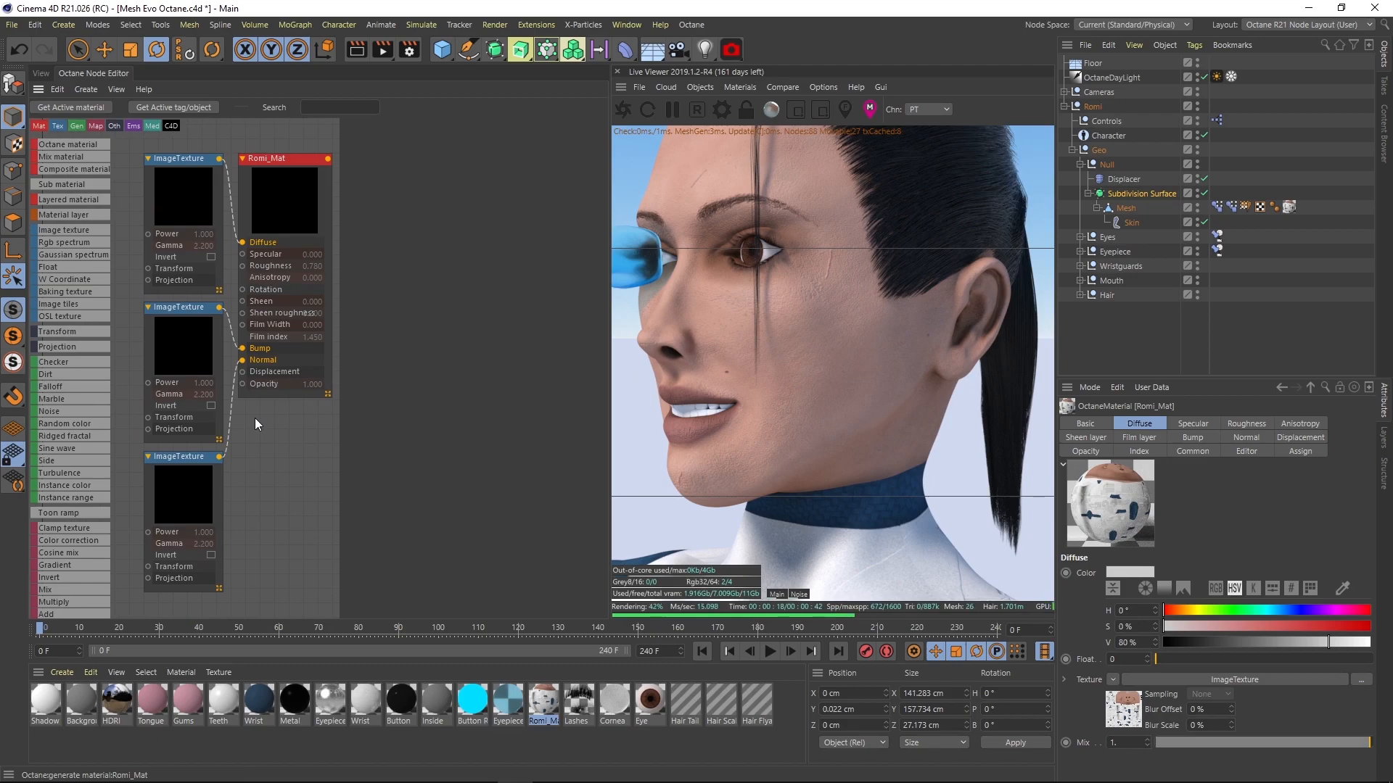
{"action": "left_click", "coordinate": [747, 85]}
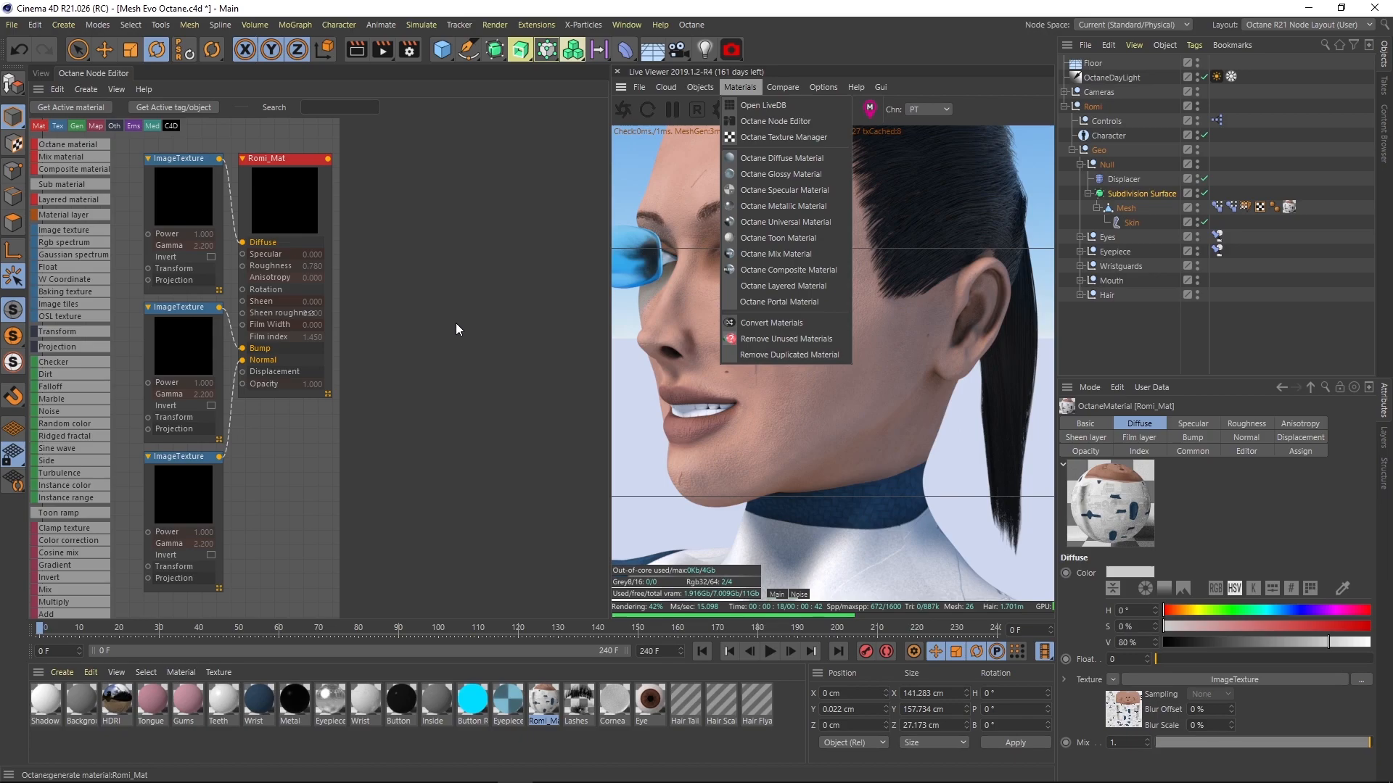
{"action": "left_click", "coordinate": [456, 323]}
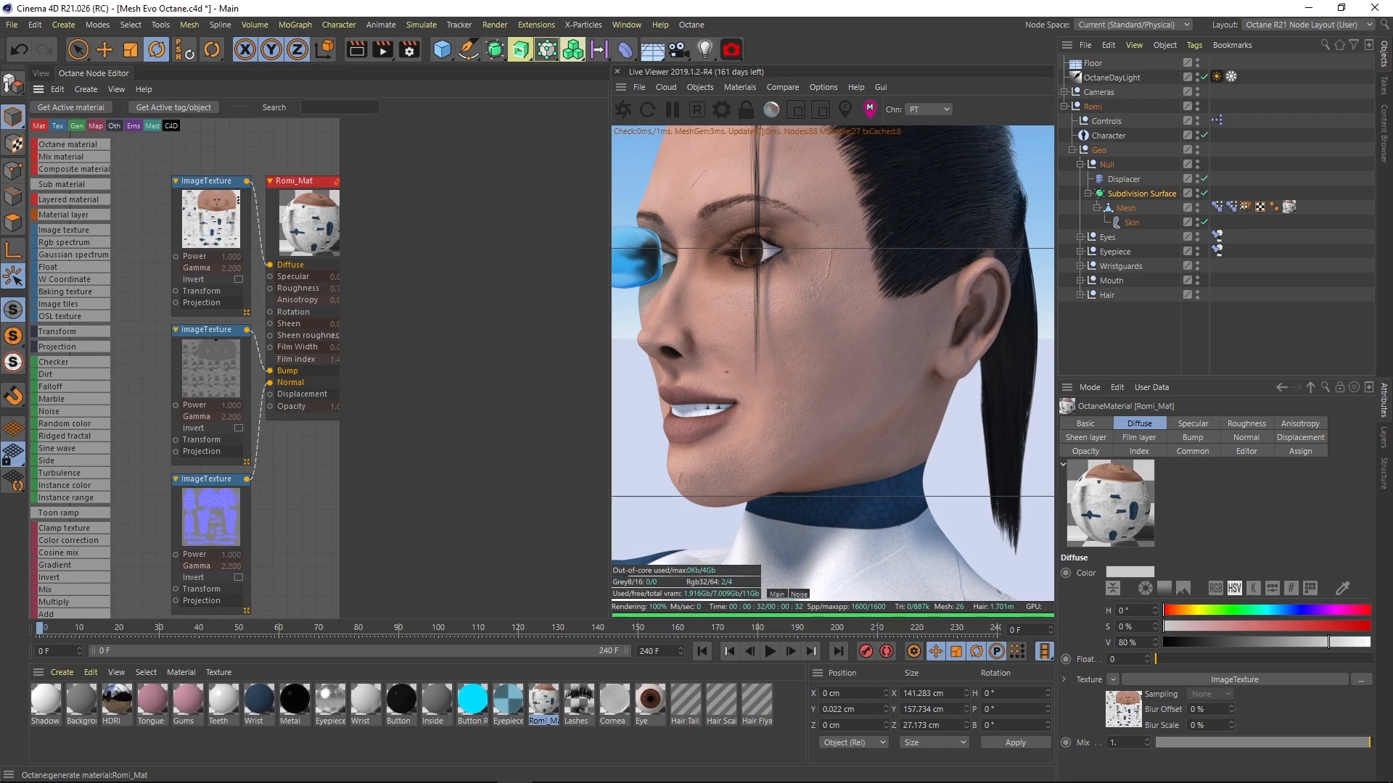
- Add the Romi_Reflection and Romi_Roughness images from the tex folder to the Romi_Mat node graph as image textures
{"action": "left_click_drag", "start_coordinate": [1392, 145], "coordinate": [611, 102]}
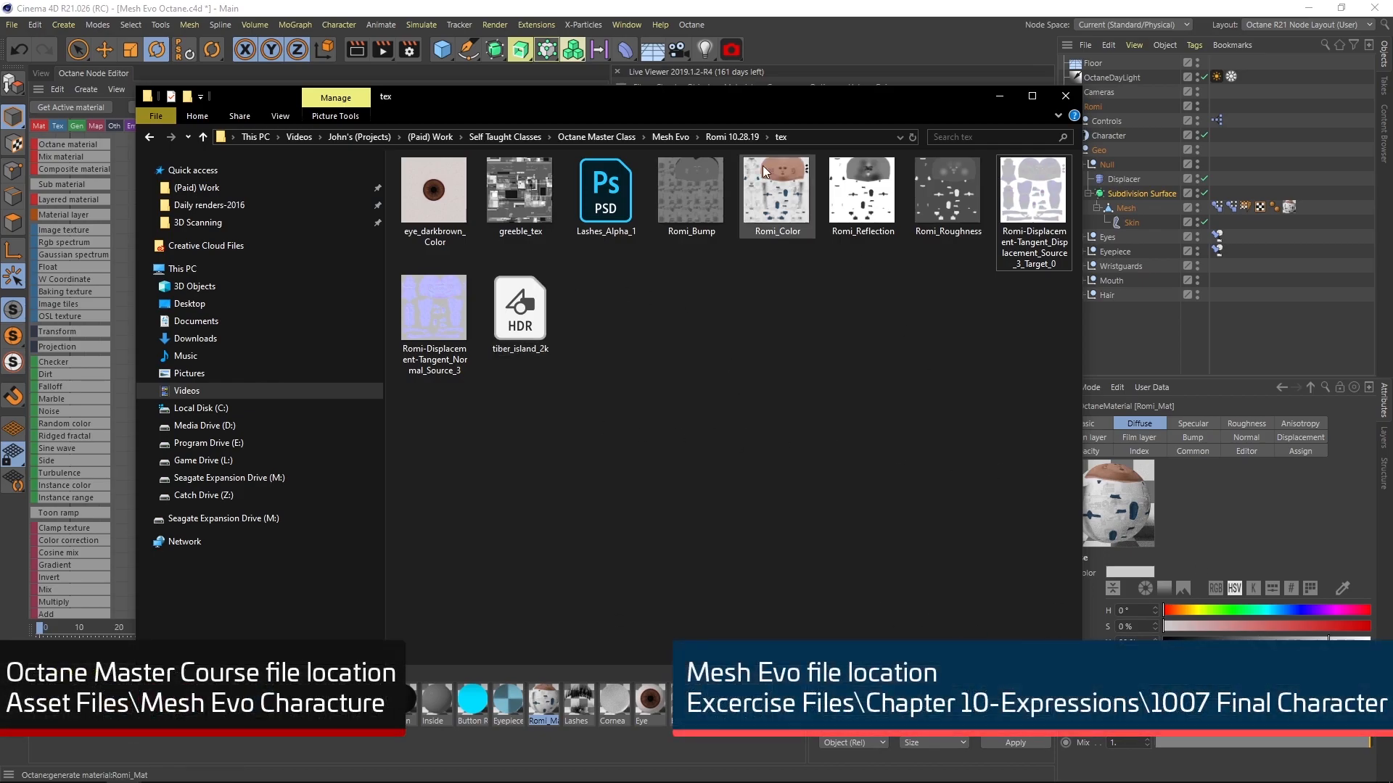
{"action": "left_click_drag", "start_coordinate": [631, 100], "coordinate": [846, 89]}
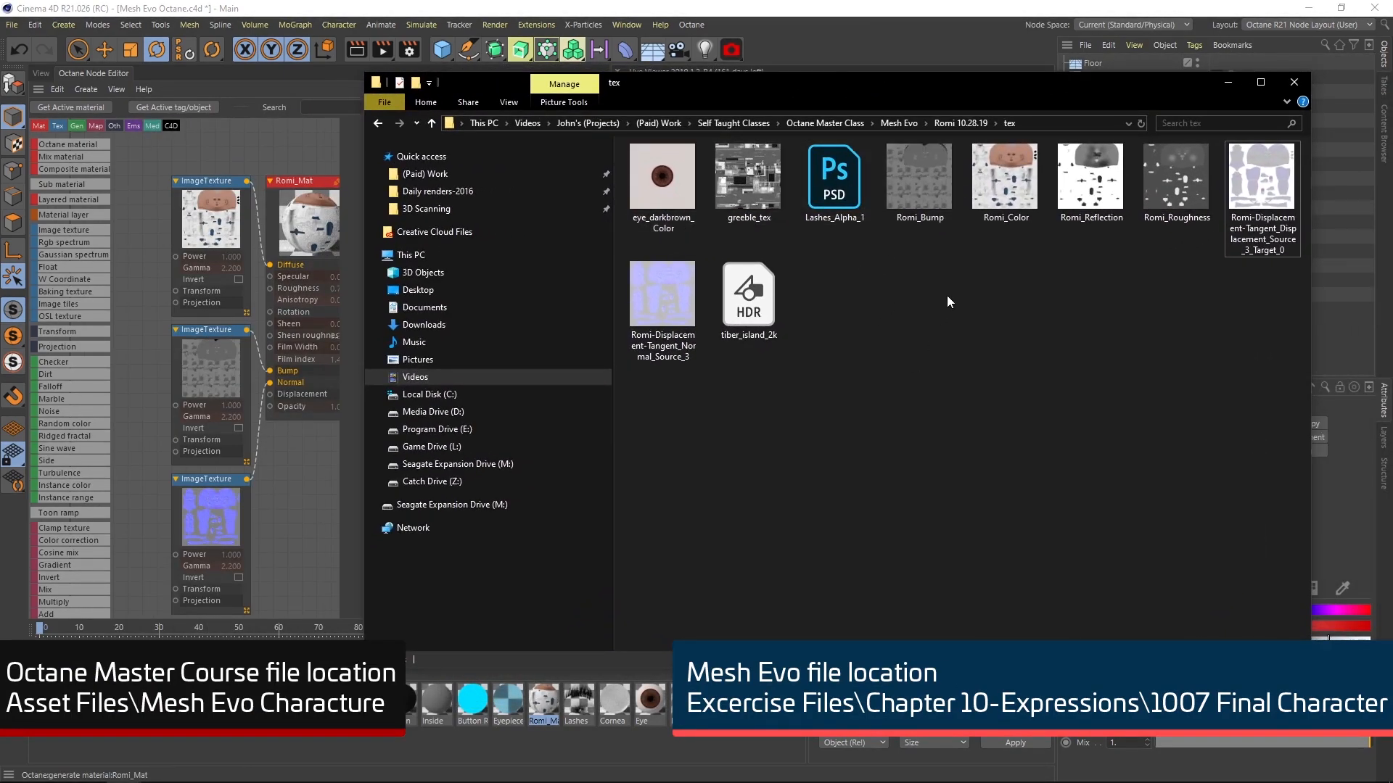
{"action": "left_click_drag", "start_coordinate": [1094, 174], "coordinate": [140, 170]}
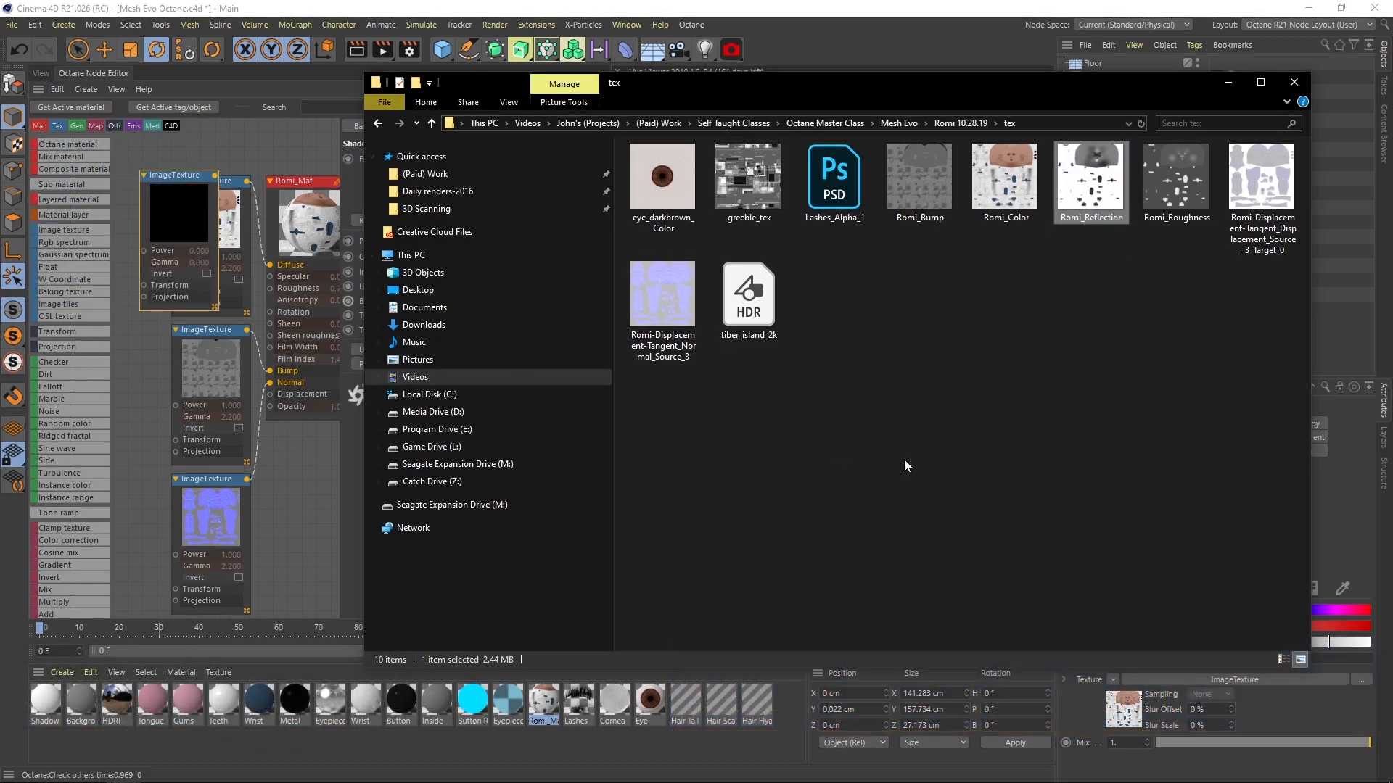
{"action": "left_click_drag", "start_coordinate": [1180, 192], "coordinate": [186, 155]}
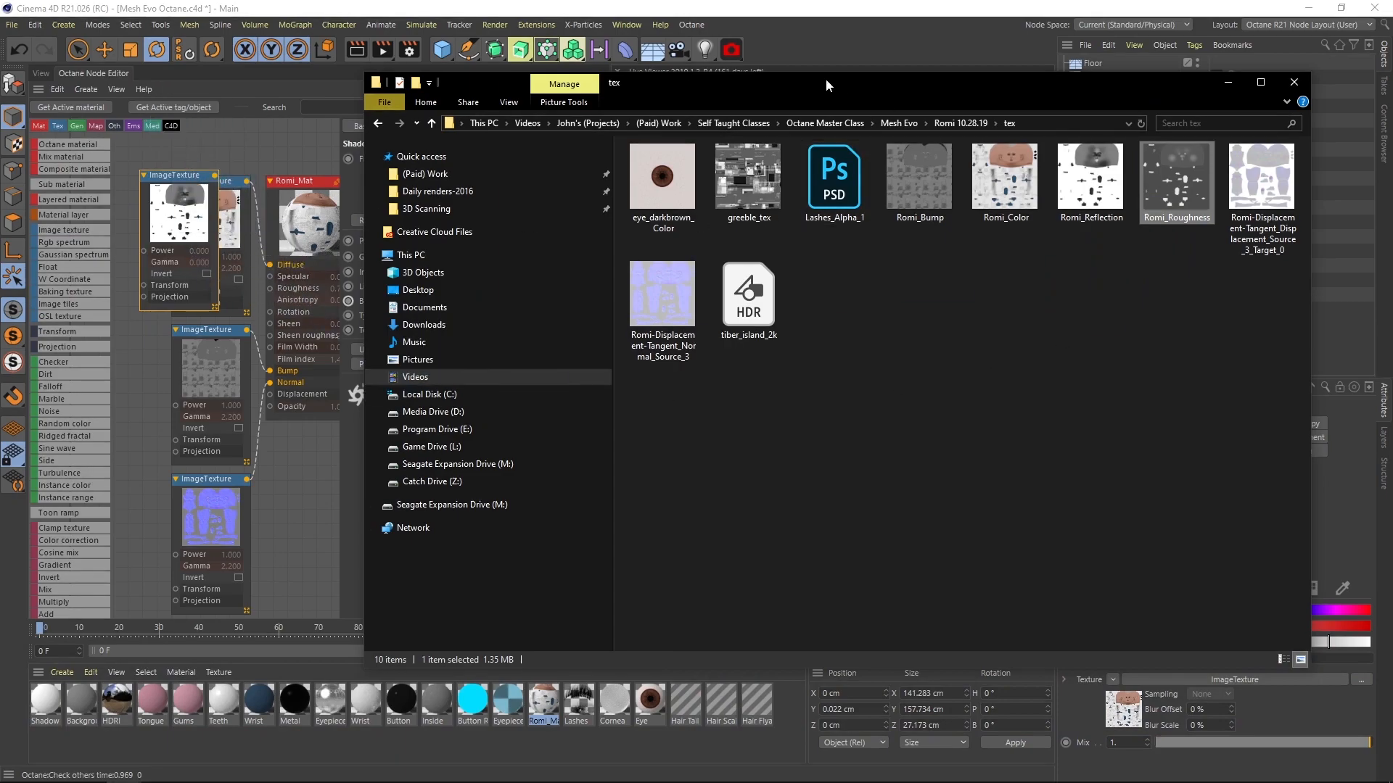
{"action": "left_click_drag", "start_coordinate": [814, 80], "coordinate": [718, 122]}
{"action": "left_click", "coordinate": [250, 163]}
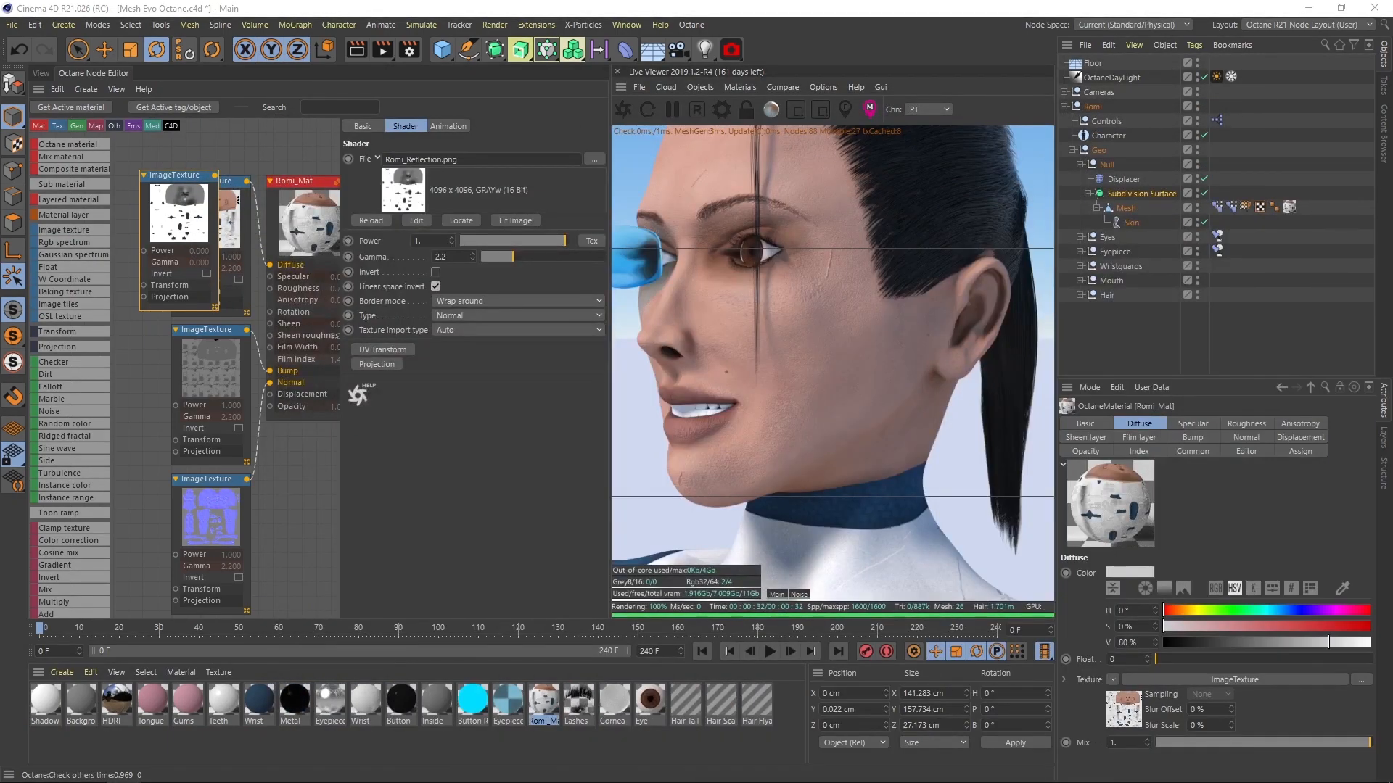
- Maximize the node editor and reposition the entire Romi_Mat node network within the graph
{"action": "middle_click_drag", "start_coordinate": [219, 173], "coordinate": [257, 196]}
{"action": "middle_click_drag", "start_coordinate": [186, 360], "coordinate": [164, 376]}
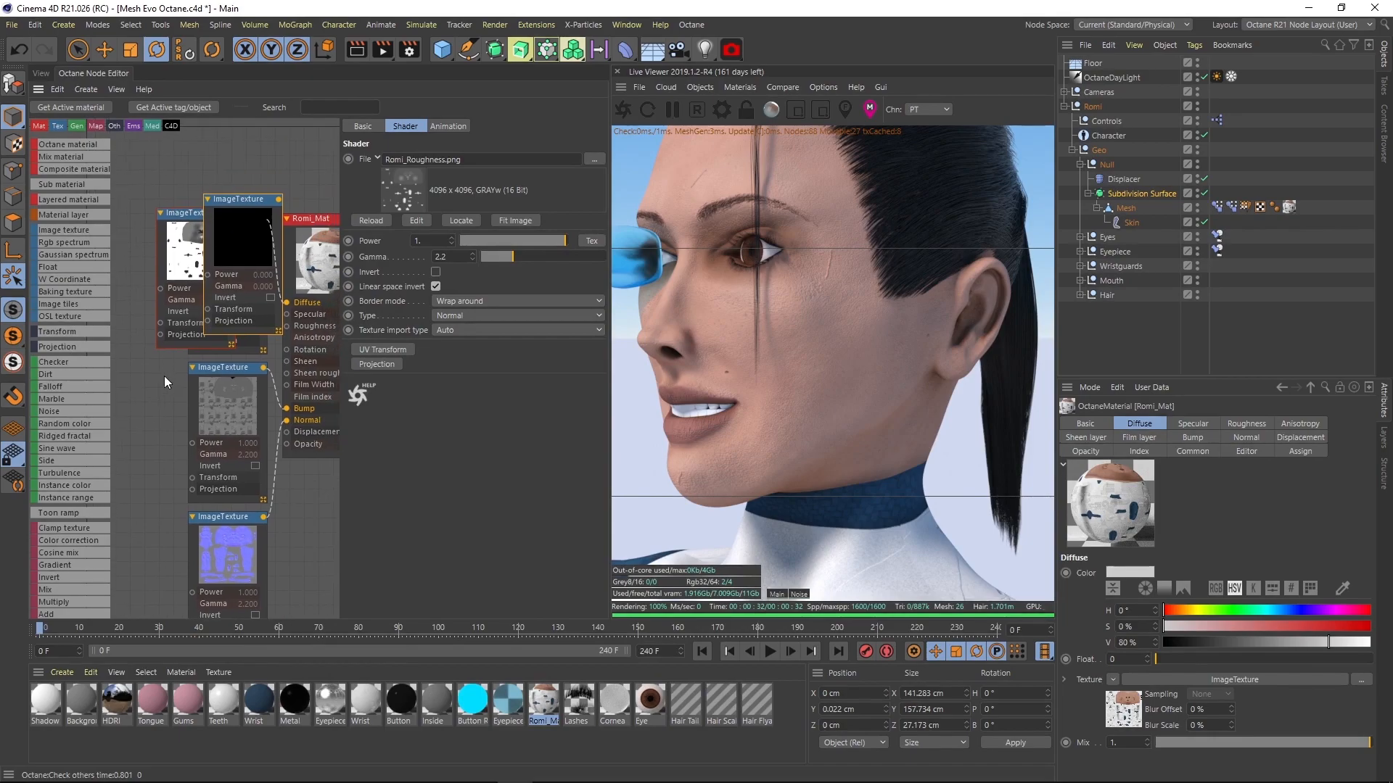
{"action": "scroll", "coordinate": [201, 370], "scroll_direction": "down", "scroll_amount": 3}
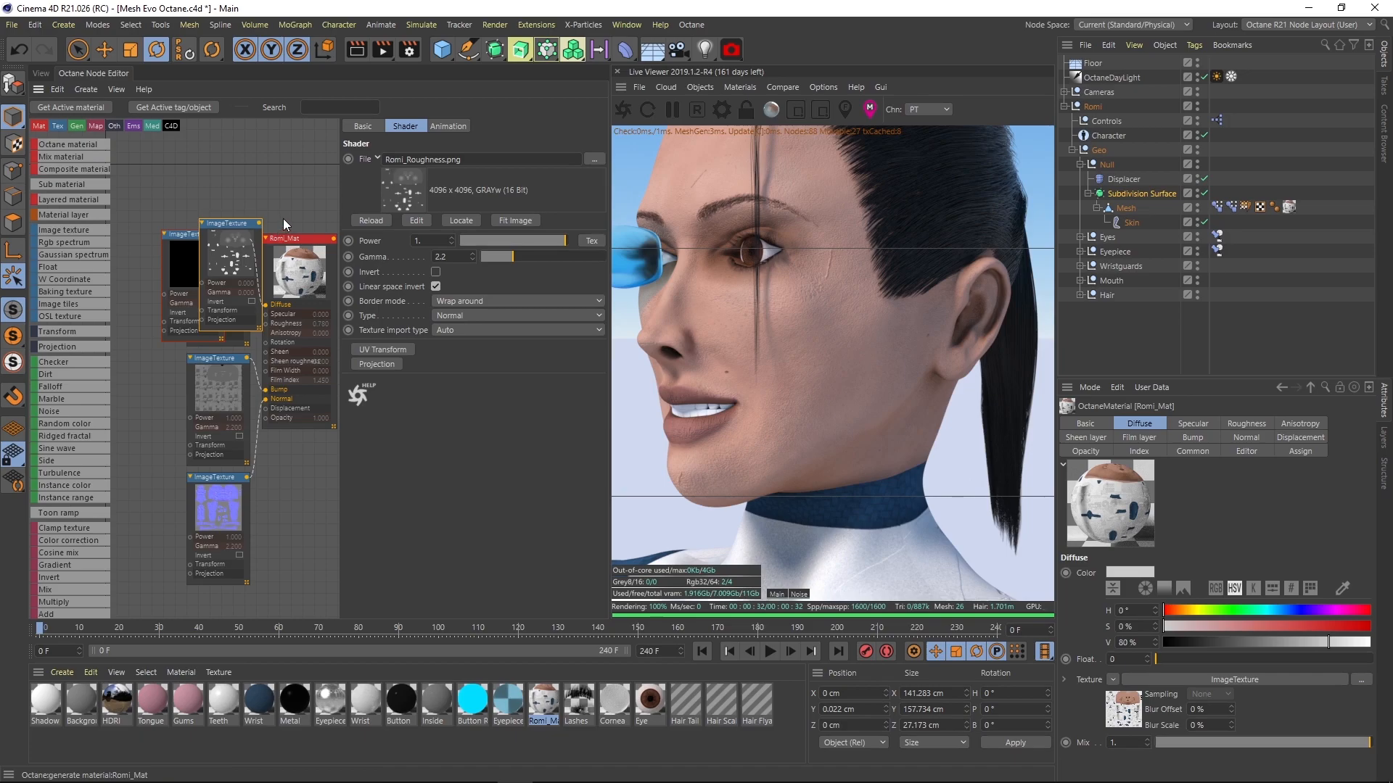
{"action": "key", "text": "ctrl+Tab"}
{"action": "middle_click_drag", "start_coordinate": [363, 373], "coordinate": [604, 351]}
{"action": "middle_click_drag", "start_coordinate": [527, 228], "coordinate": [637, 323]}
{"action": "left_click_drag", "start_coordinate": [658, 187], "coordinate": [394, 585]}
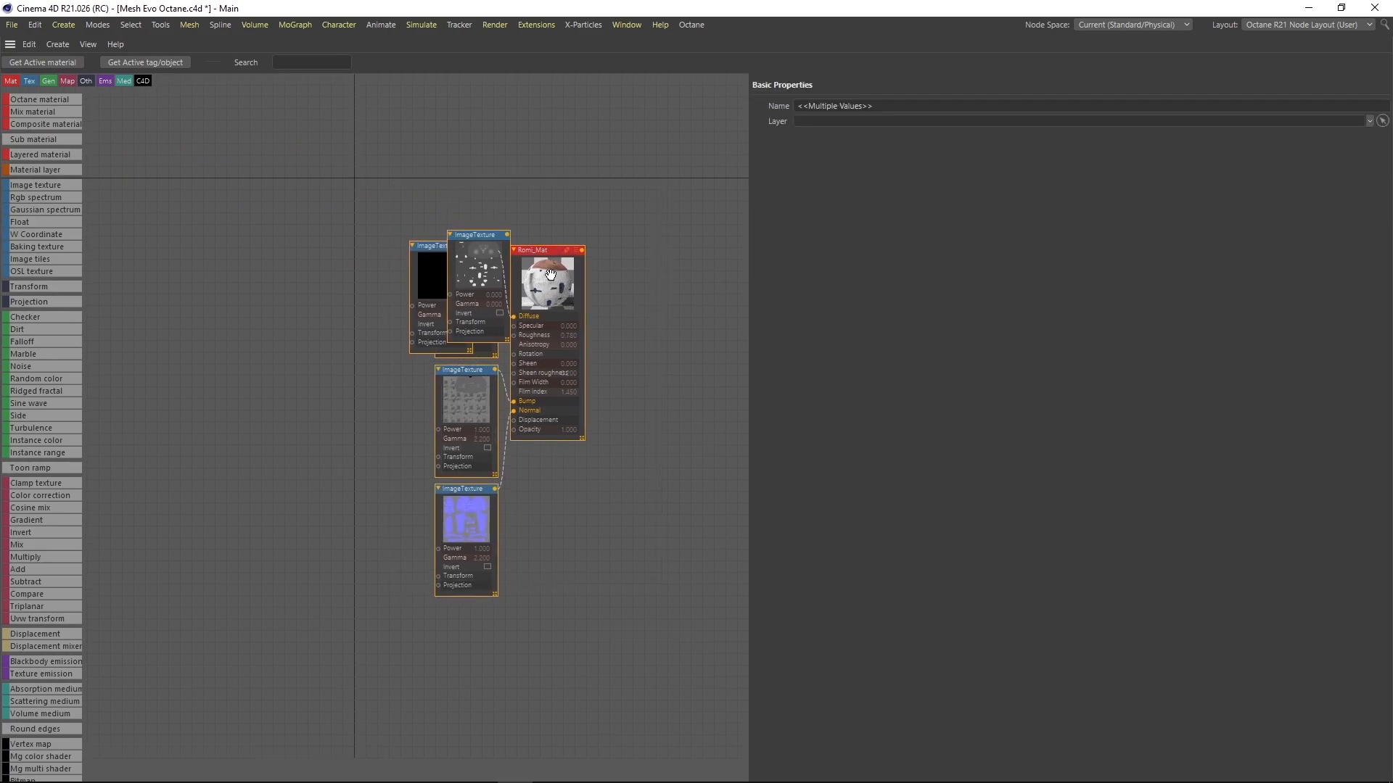
{"action": "left_click_drag", "start_coordinate": [555, 283], "coordinate": [496, 185]}
{"action": "left_click", "coordinate": [582, 267]}
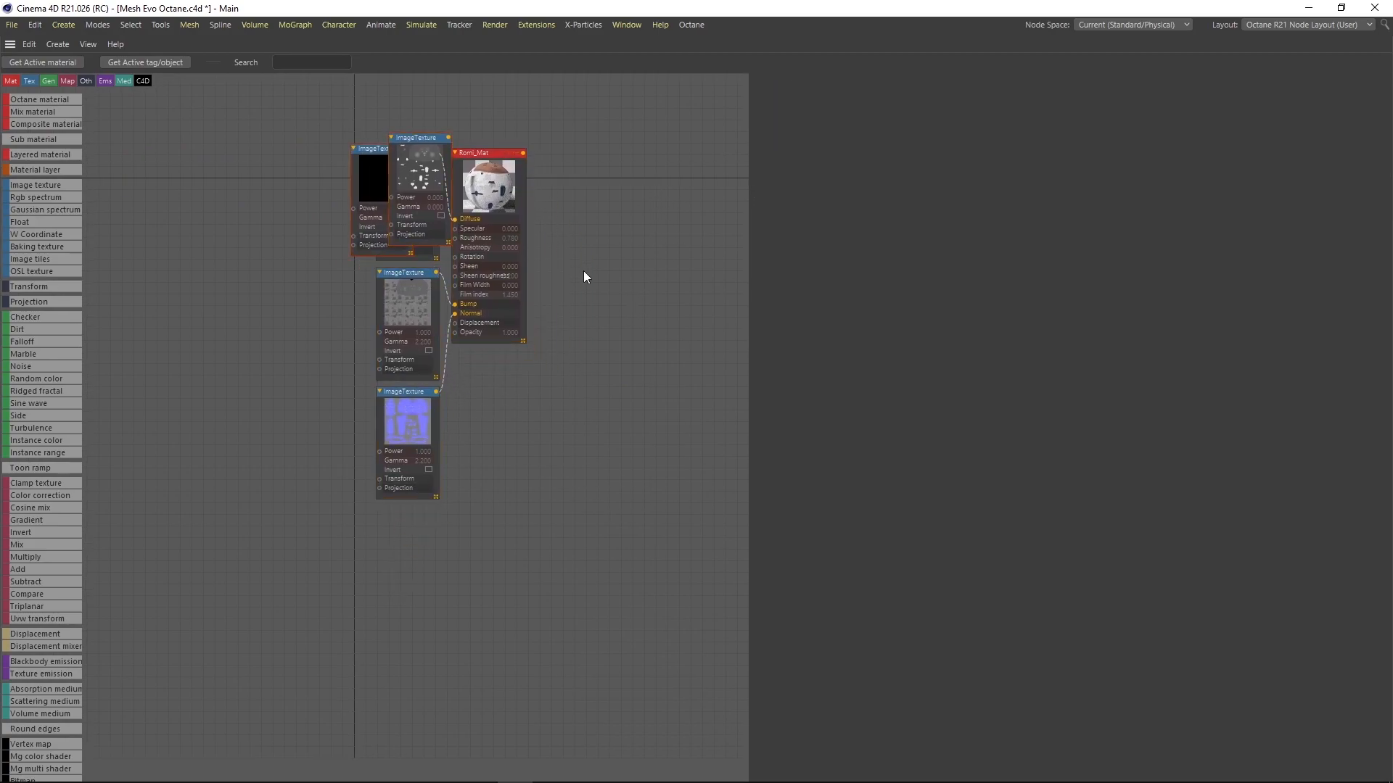
{"action": "key", "text": "ctrl+Tab"}
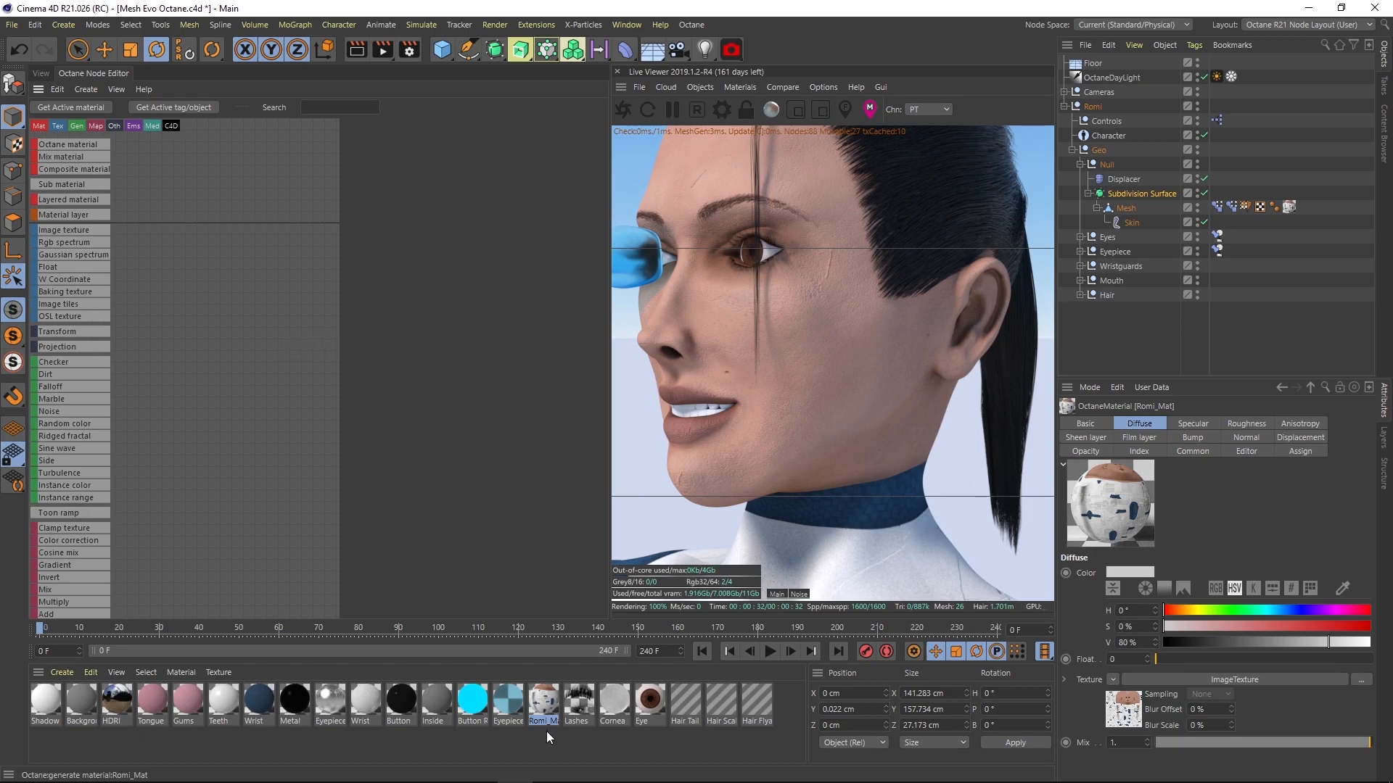
{"action": "key", "text": "ctrl+Tab"}
{"action": "key", "text": "ctrl+Tab"}
{"action": "key", "text": "ctrl+Tab"}
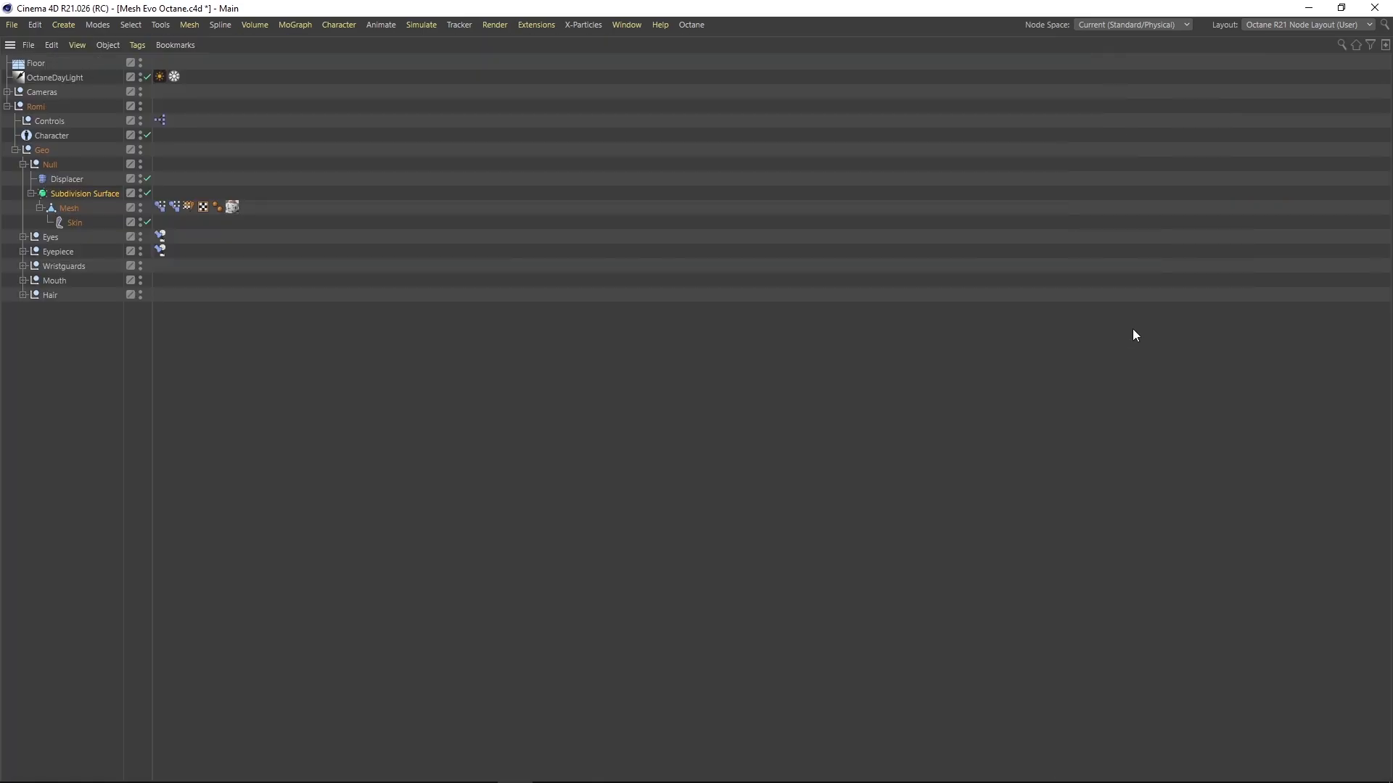
{"action": "key", "text": "ctrl+Tab"}
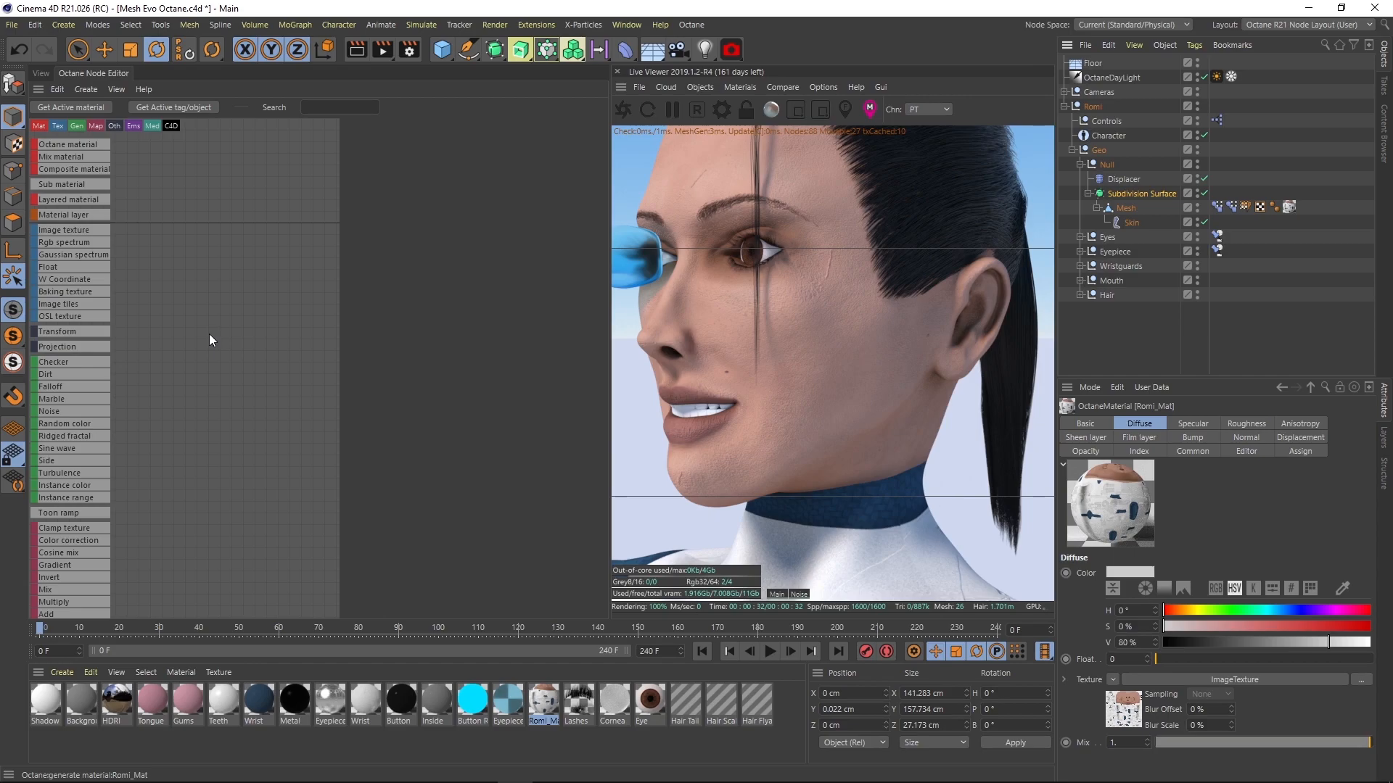
- Maximize the node editor again and spread out the overlapping color, reflection, roughness and bump texture nodes beside Romi_Mat
{"action": "key", "text": "ctrl+Tab"}
{"action": "middle_click_drag", "start_coordinate": [541, 388], "coordinate": [684, 451]}
{"action": "left_click_drag", "start_coordinate": [570, 222], "coordinate": [410, 222]}
{"action": "left_click_drag", "start_coordinate": [518, 249], "coordinate": [425, 403]}
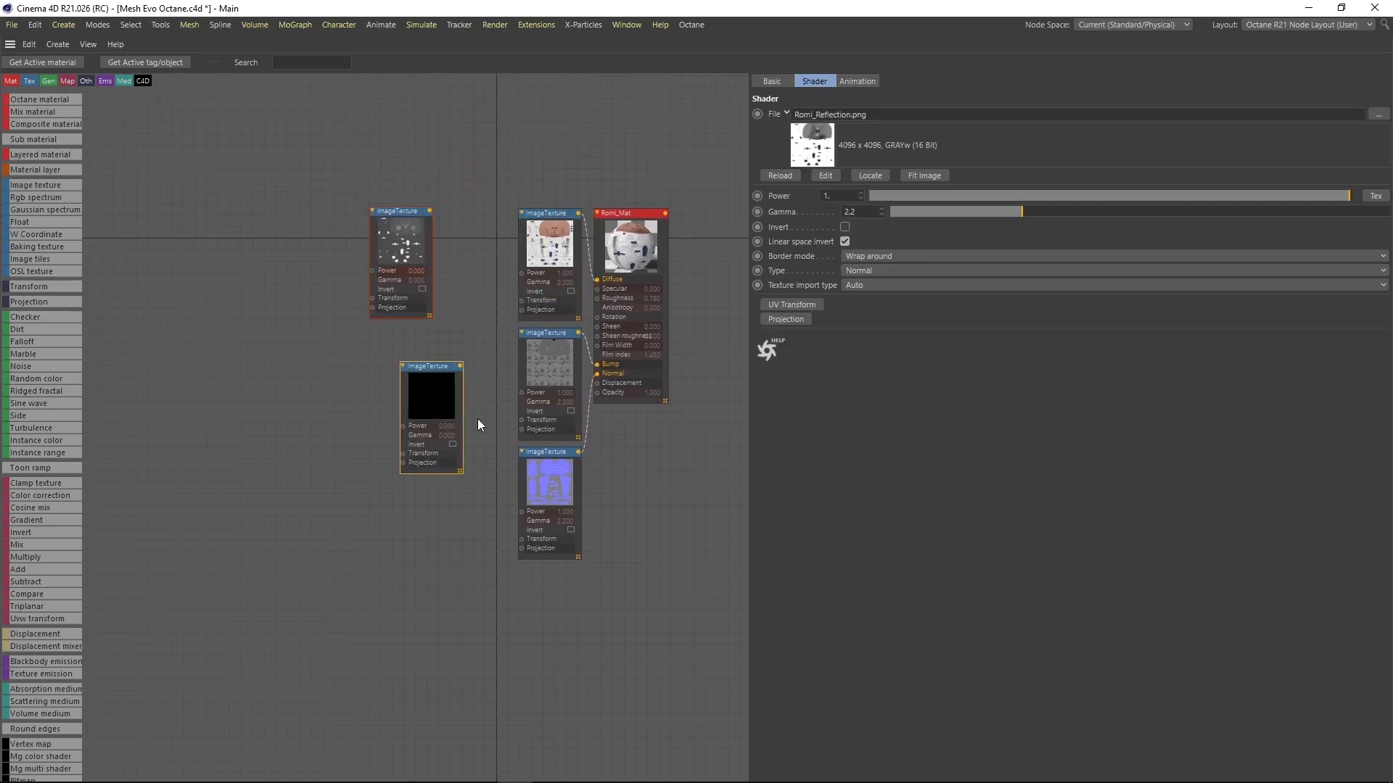
{"action": "left_click_drag", "start_coordinate": [388, 271], "coordinate": [349, 239]}
{"action": "left_click_drag", "start_coordinate": [549, 240], "coordinate": [453, 153]}
{"action": "left_click_drag", "start_coordinate": [569, 348], "coordinate": [479, 457]}
{"action": "left_click_drag", "start_coordinate": [373, 219], "coordinate": [436, 233]}
{"action": "left_click", "coordinate": [433, 395]}
{"action": "scroll", "coordinate": [493, 281], "scroll_direction": "up", "scroll_amount": 3}
{"action": "middle_click_drag", "start_coordinate": [580, 331], "coordinate": [541, 326]}
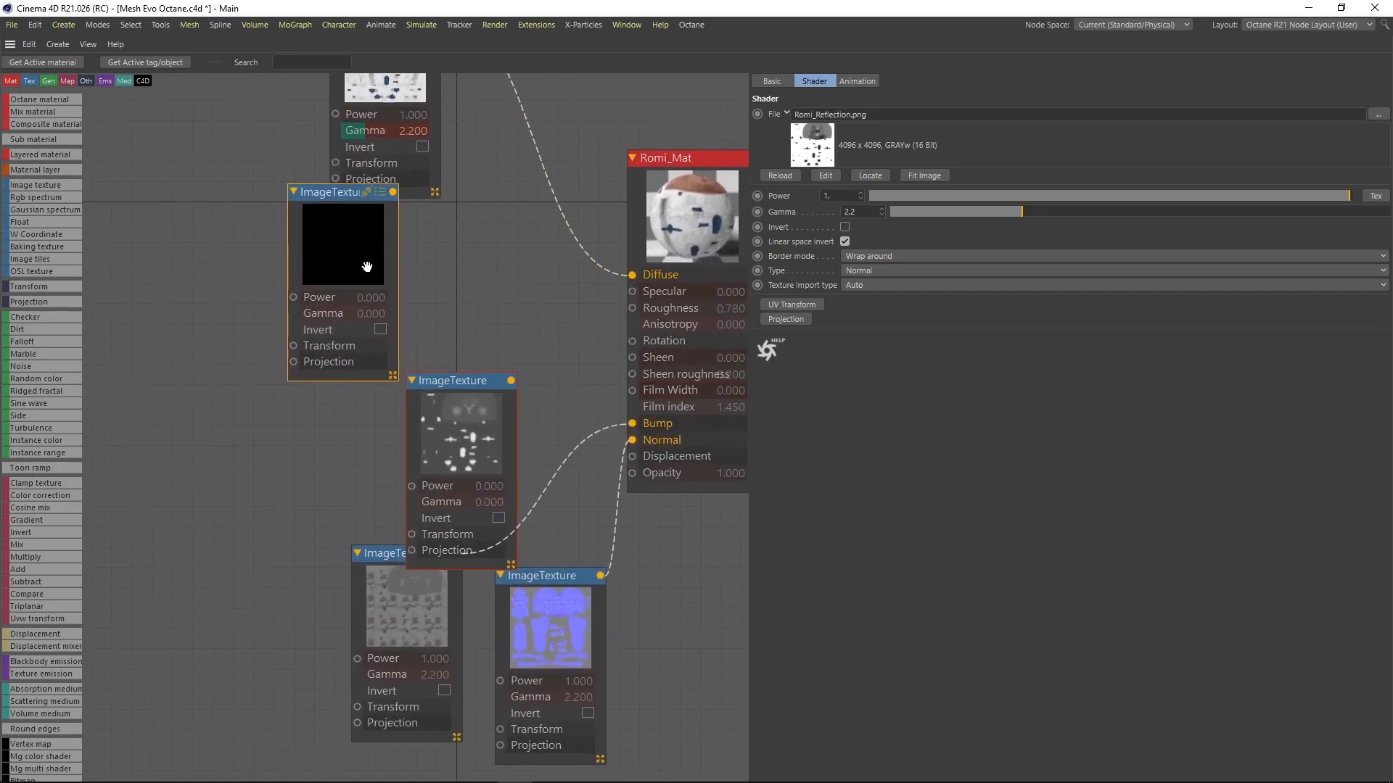
- Place the Romi_Reflection texture node below the color texture and connect it to Romi_Mat's Specular input
{"action": "middle_click_drag", "start_coordinate": [425, 233], "coordinate": [411, 331]}
{"action": "left_click_drag", "start_coordinate": [372, 206], "coordinate": [358, 138]}
{"action": "left_click_drag", "start_coordinate": [346, 317], "coordinate": [619, 390]}
{"action": "mouse_move", "coordinate": [338, 311]}
{"action": "left_mouse_down"}
{"action": "mouse_move", "coordinate": [363, 309]}
{"action": "mouse_move", "coordinate": [347, 305]}
{"action": "left_mouse_up"}
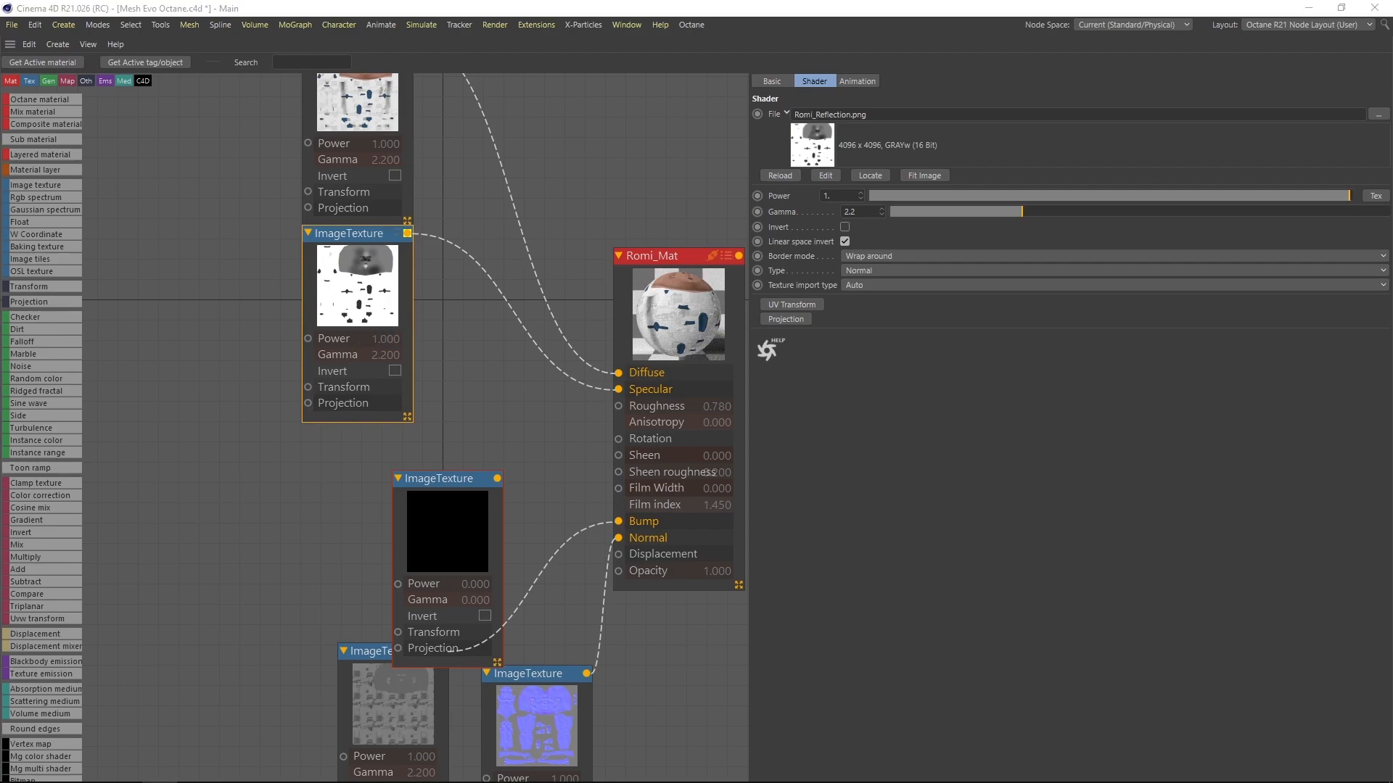
- Set the Romi_Reflection image texture's gamma to 0.25
{"action": "middle_click_drag", "start_coordinate": [443, 325], "coordinate": [471, 349]}
{"action": "left_click_drag", "start_coordinate": [421, 317], "coordinate": [421, 315]}
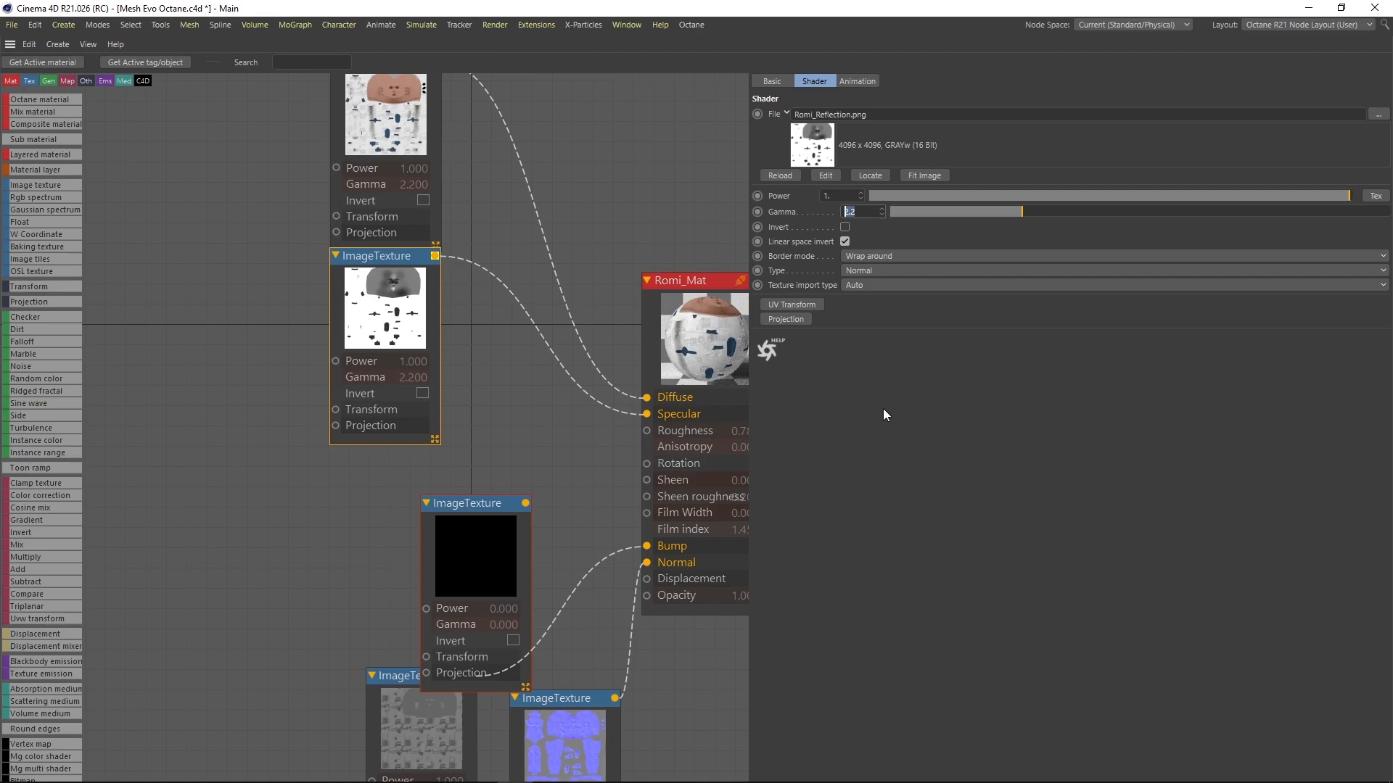
{"action": "type", "text": "1.25"}
{"action": "key", "text": "Return"}
{"action": "type", "text": "0.25"}
{"action": "key", "text": "Return"}
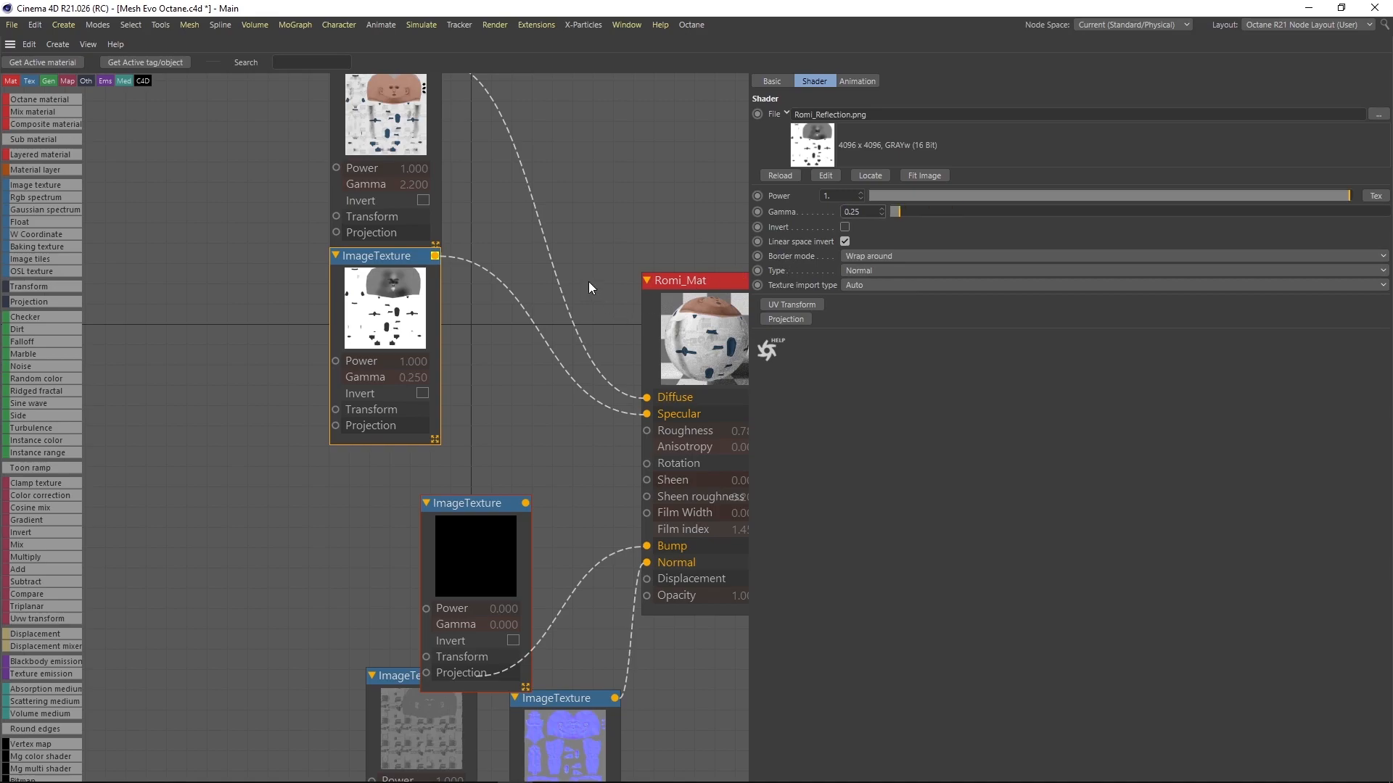
{"action": "middle_click_drag", "start_coordinate": [589, 260], "coordinate": [498, 283]}
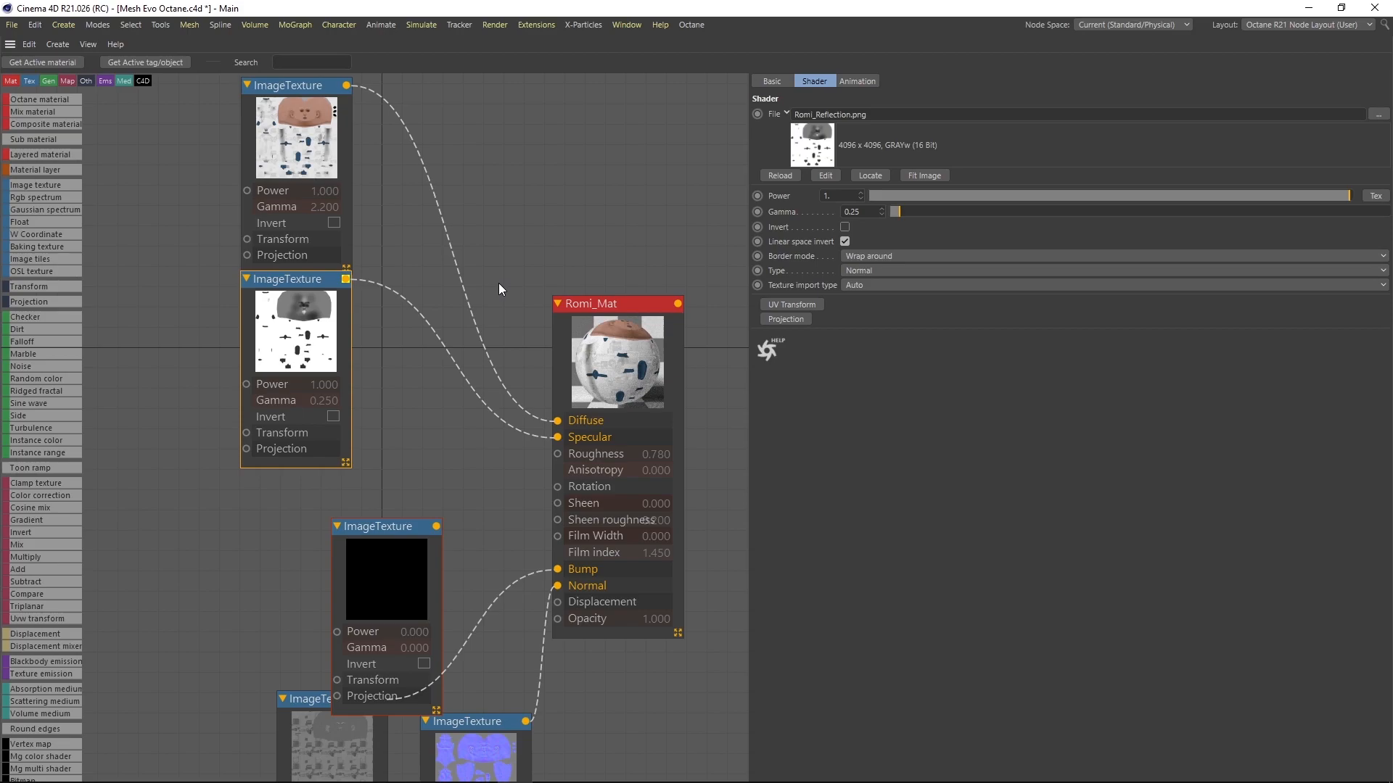
- Place the Romi_Roughness texture below the reflection texture, connect it to Romi_Mat's Roughness input, and set its gamma to 8
{"action": "left_click_drag", "start_coordinate": [377, 528], "coordinate": [558, 454]}
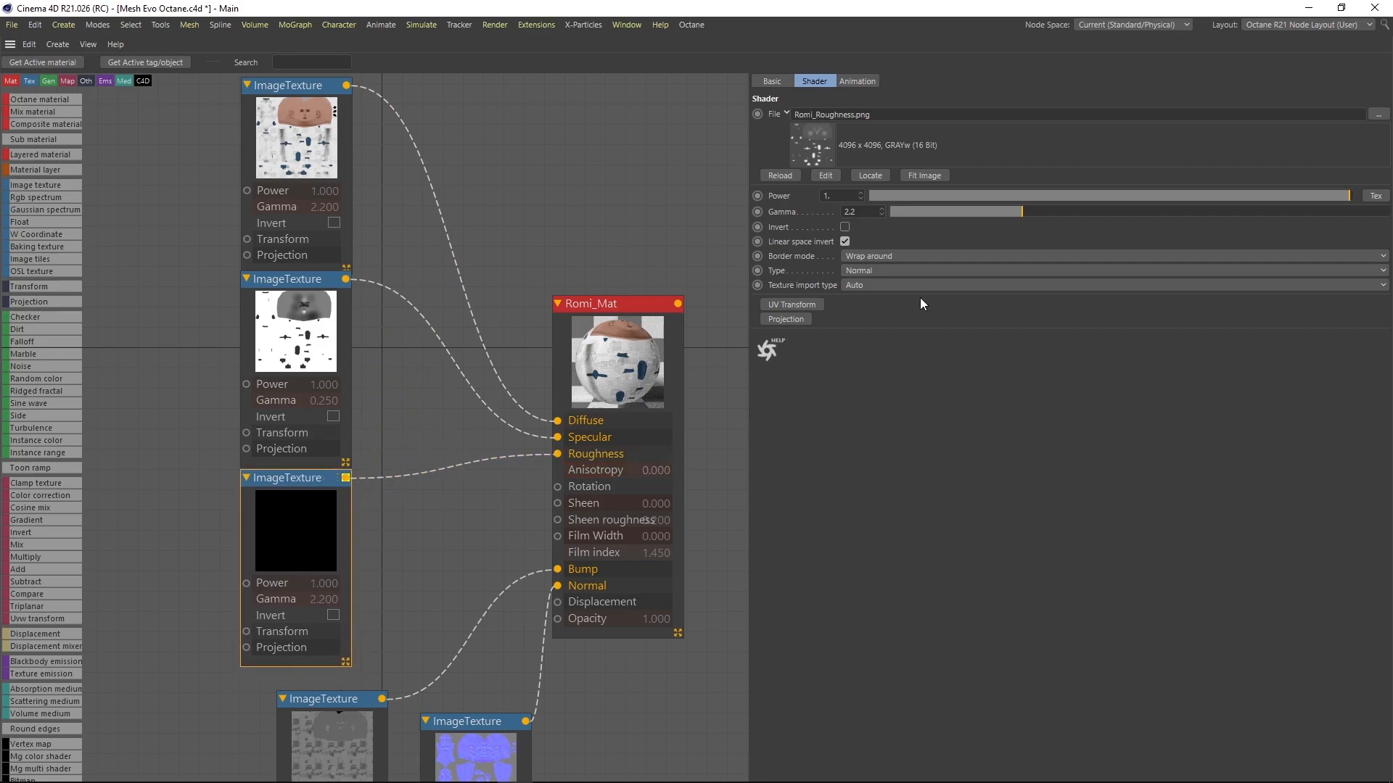
{"action": "left_click", "coordinate": [871, 212]}
{"action": "type", "text": "8"}
{"action": "key", "text": "Return"}
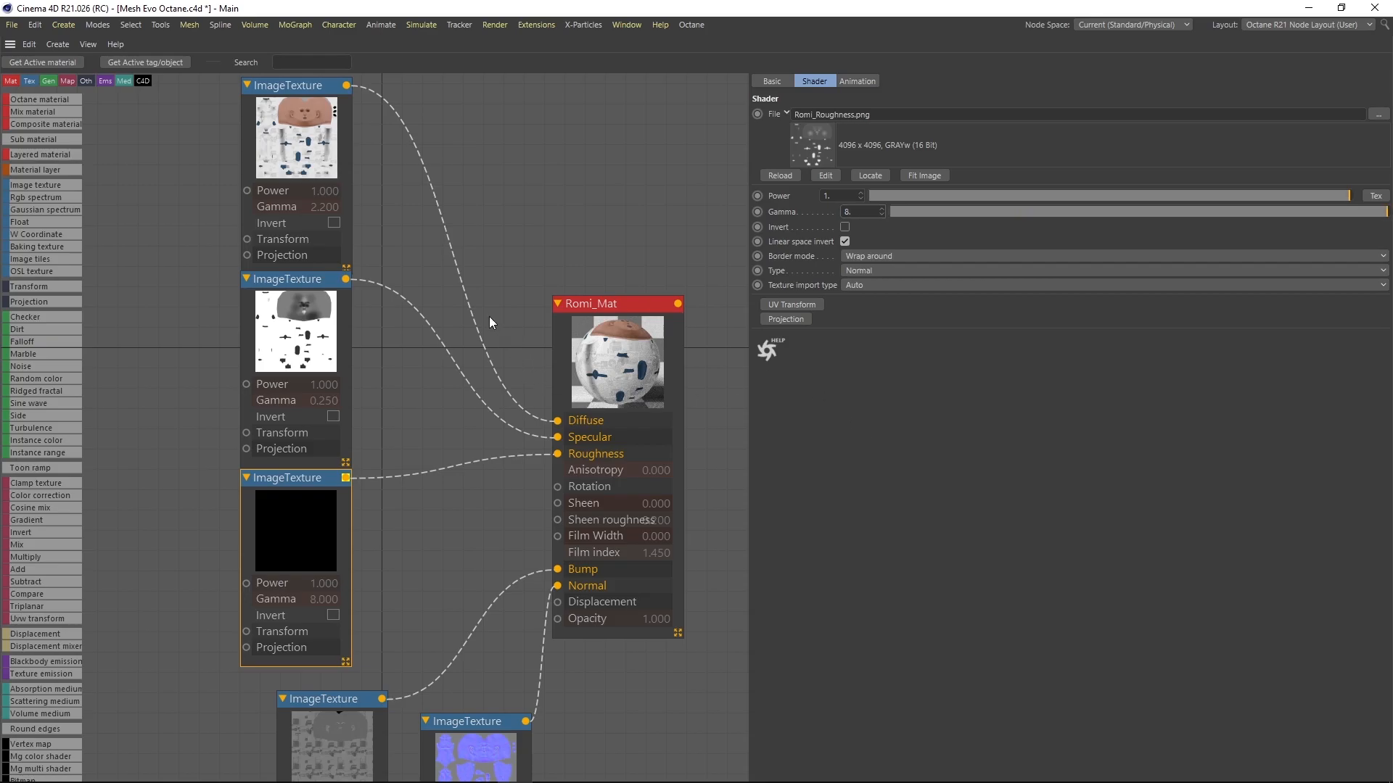
{"action": "key", "text": "ctrl+Tab"}
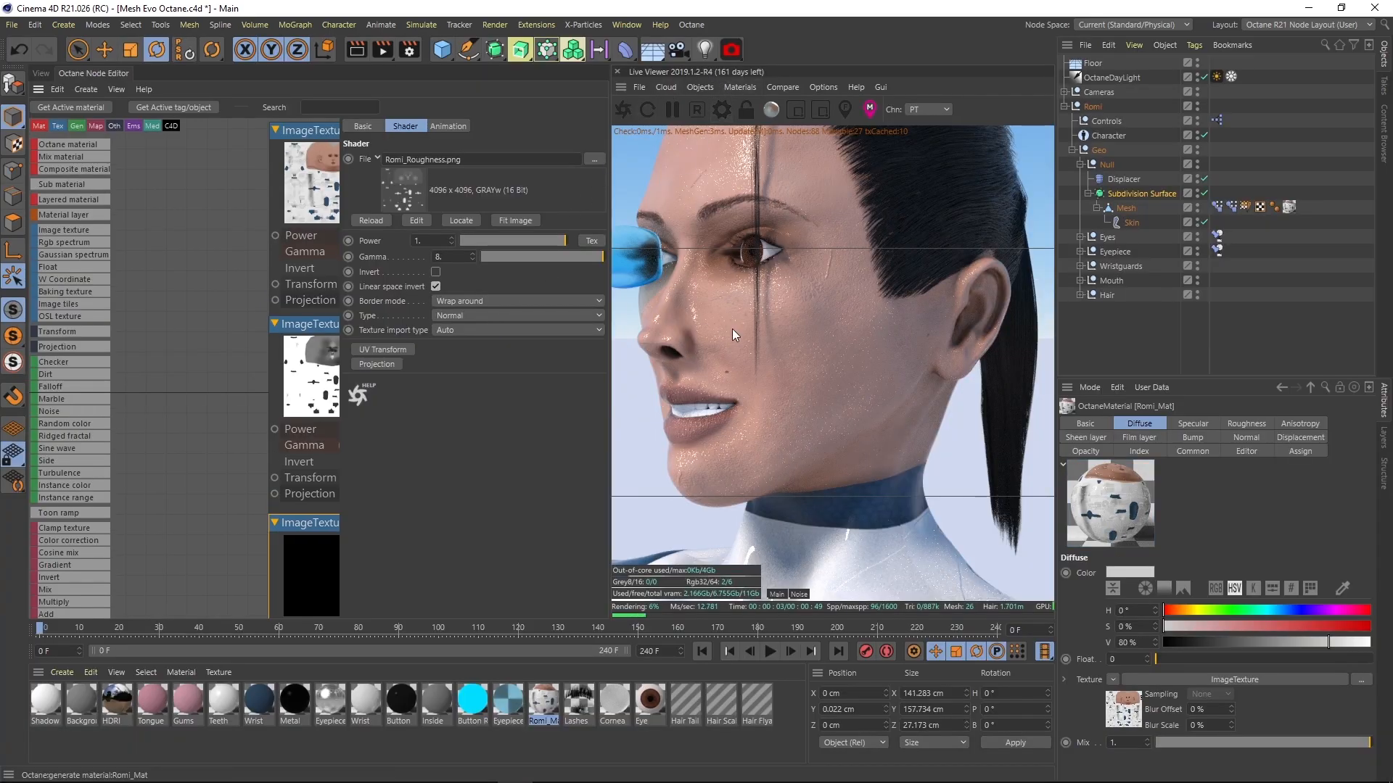
- Try gamma values of 1.25 and 0.25 on the Romi_Roughness texture while checking the skin's shine
{"action": "mouse_move", "coordinate": [821, 341]}
{"action": "left_mouse_down"}
{"action": "mouse_move", "coordinate": [799, 319]}
{"action": "mouse_move", "coordinate": [801, 353]}
{"action": "left_mouse_up"}
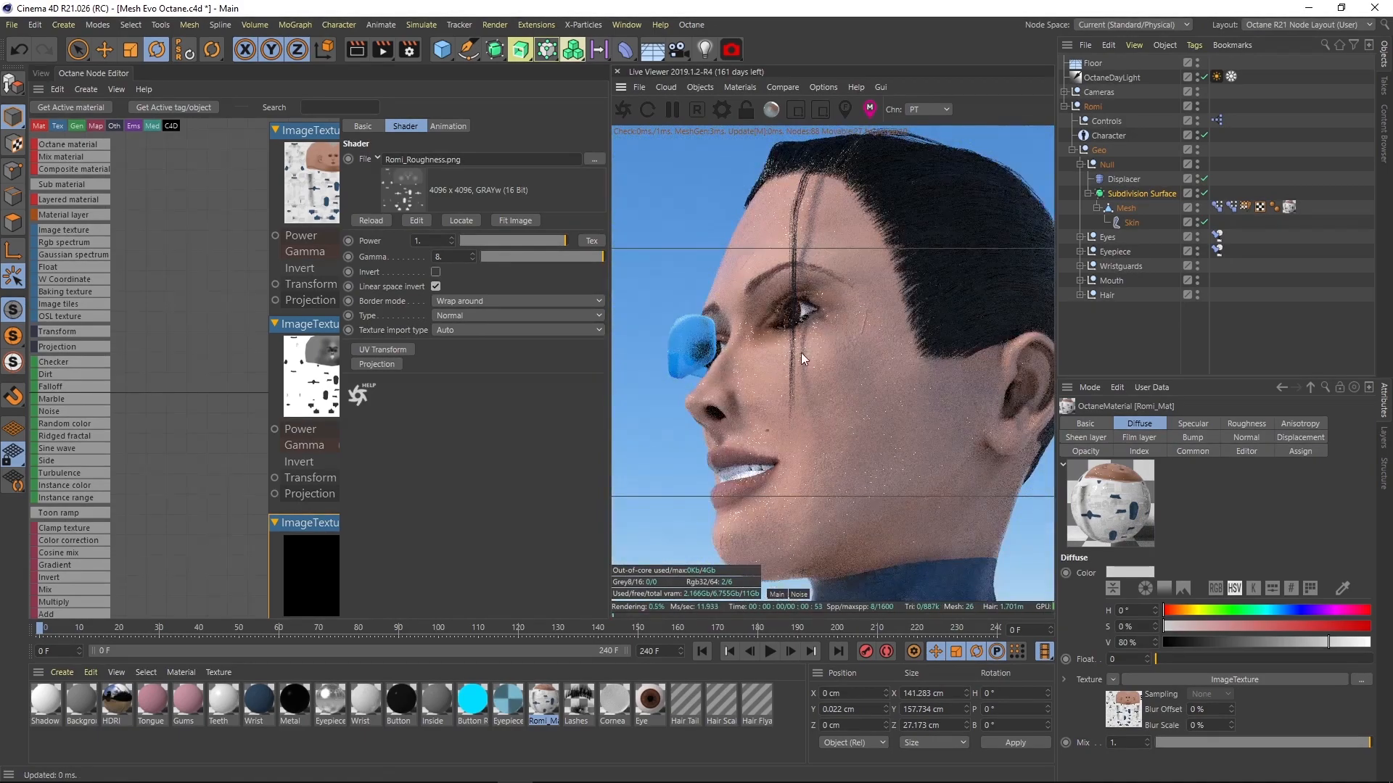
{"action": "right_click_drag", "start_coordinate": [800, 353], "coordinate": [852, 346]}
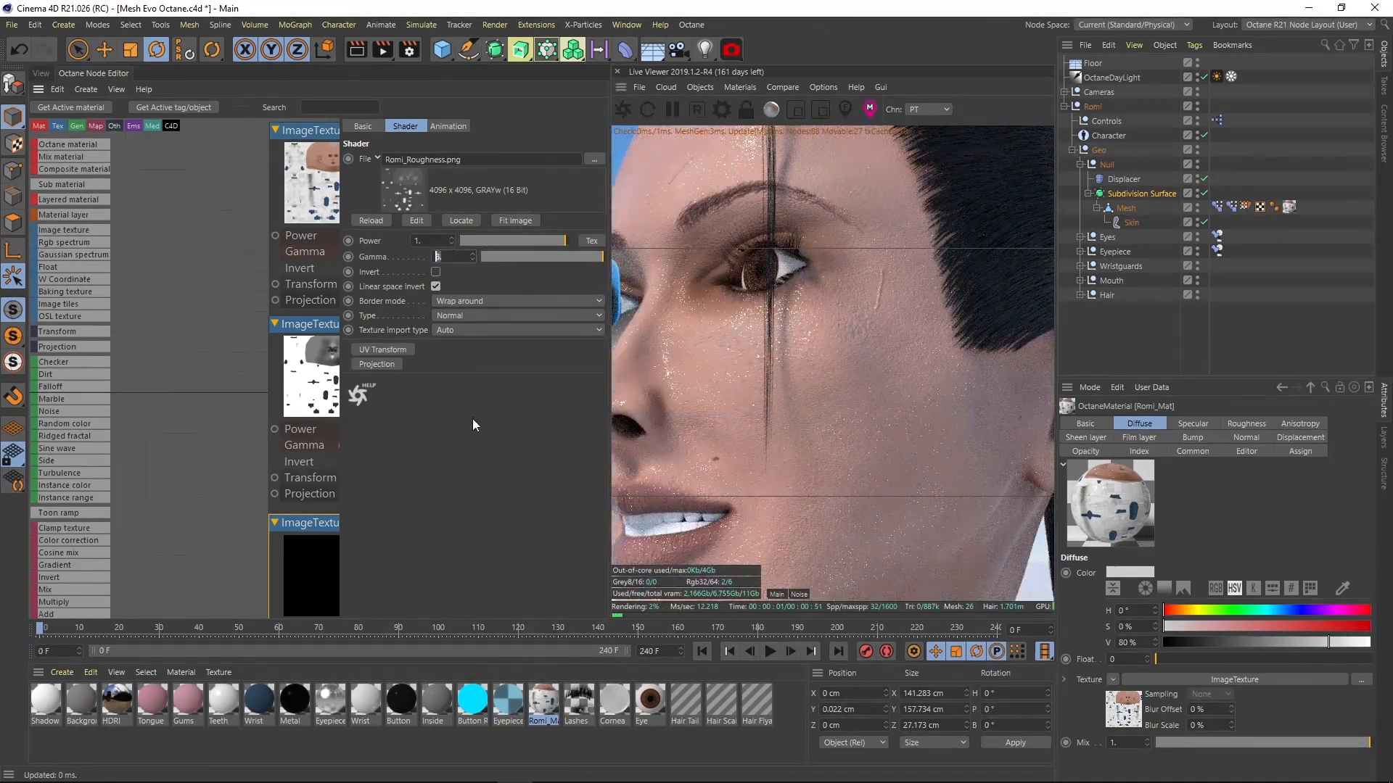
{"action": "type", "text": "1.25"}
{"action": "key", "text": "Return"}
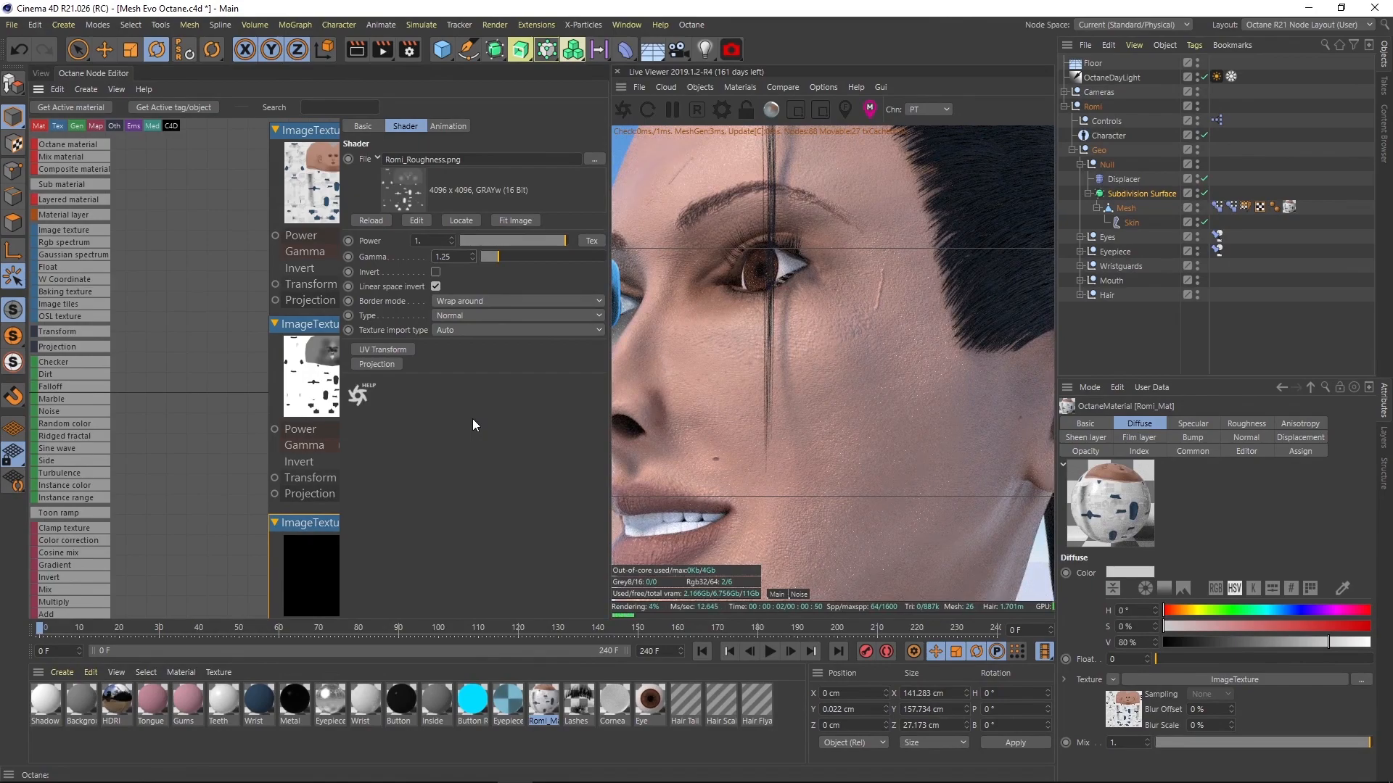
{"action": "left_click_drag", "start_coordinate": [451, 259], "coordinate": [377, 296]}
{"action": "type", "text": ".25"}
{"action": "key", "text": "Return"}
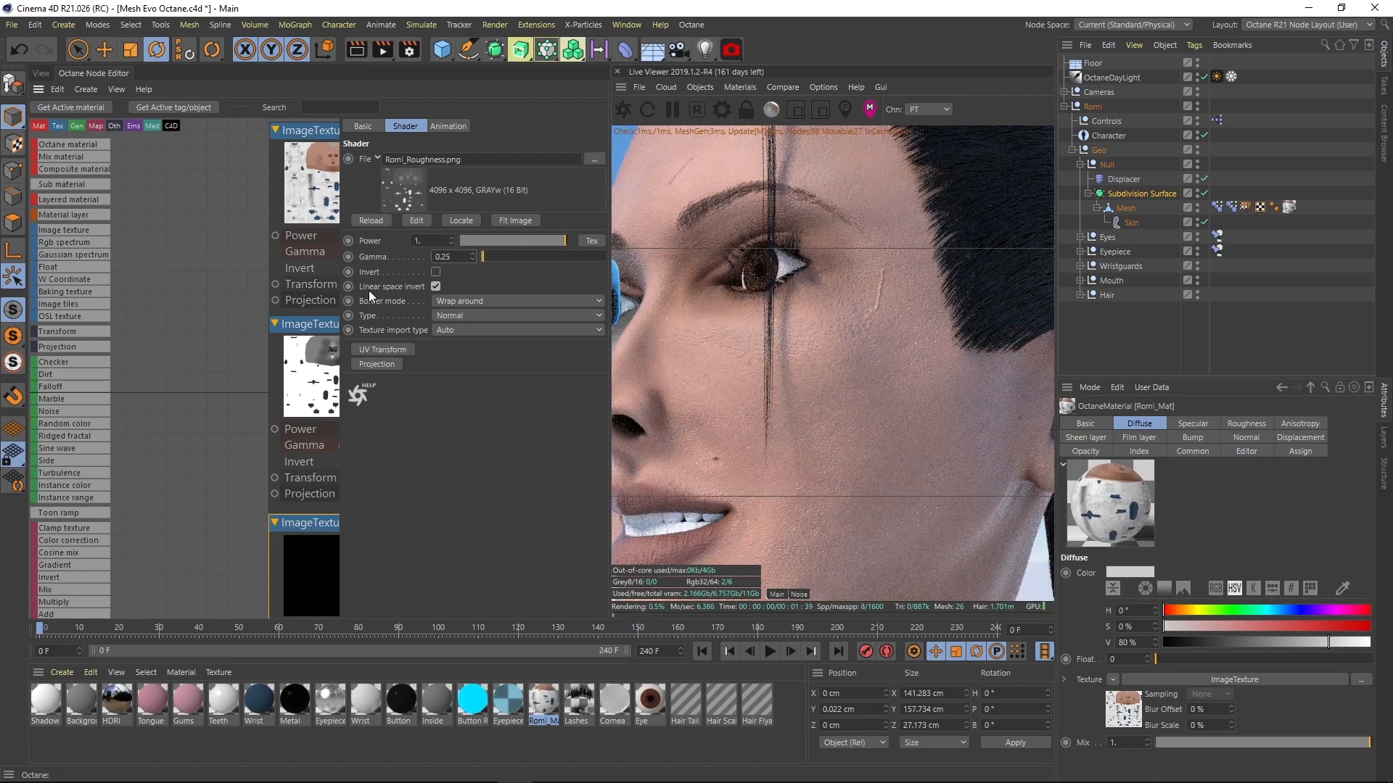
- Set the Romi_Roughness texture's gamma to 0.8 after checking the forehead skin up close
{"action": "middle_click_drag", "start_coordinate": [246, 376], "coordinate": [115, 347]}
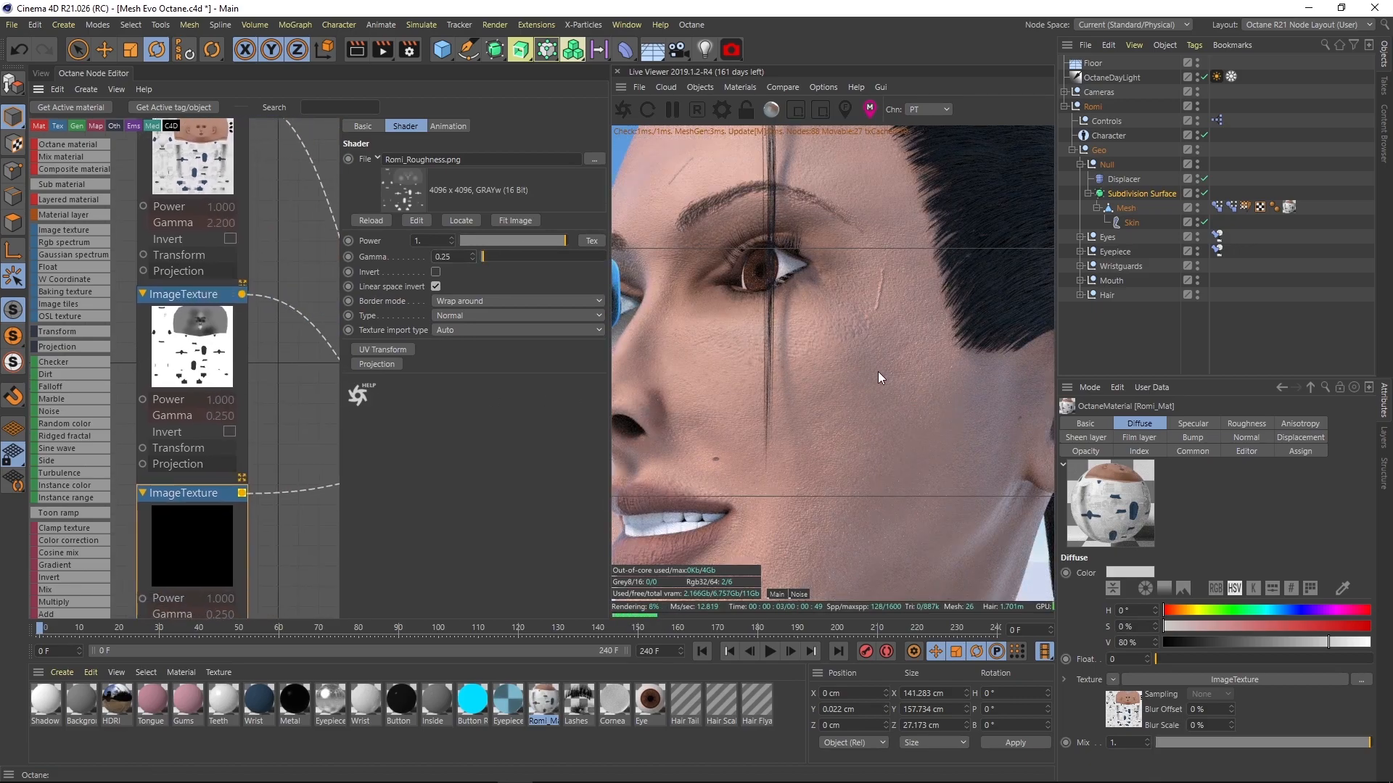
{"action": "middle_click_drag", "start_coordinate": [835, 254], "coordinate": [864, 439]}
{"action": "right_click_drag", "start_coordinate": [901, 374], "coordinate": [1049, 354]}
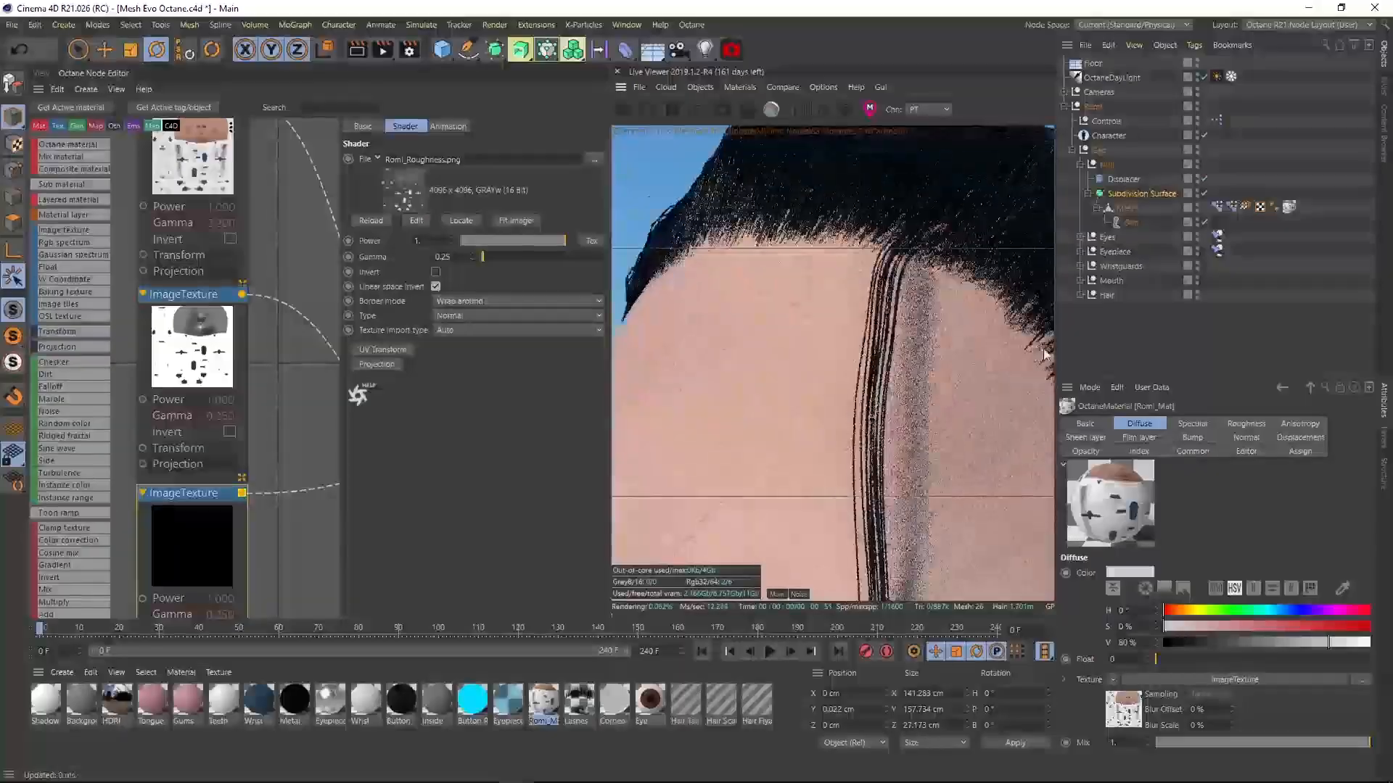
{"action": "left_click_drag", "start_coordinate": [782, 455], "coordinate": [732, 474]}
{"action": "left_click_drag", "start_coordinate": [903, 436], "coordinate": [918, 357]}
{"action": "right_click_drag", "start_coordinate": [920, 357], "coordinate": [722, 476]}
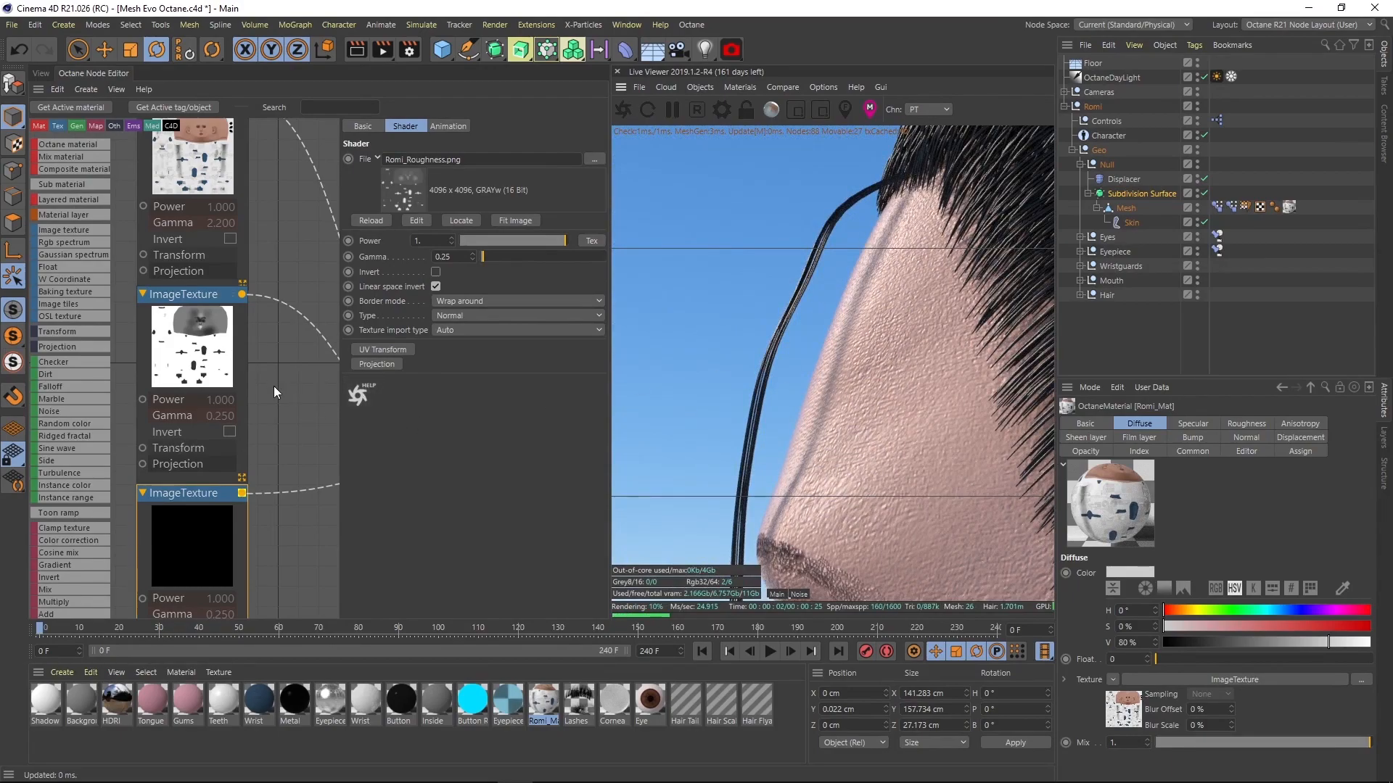
{"action": "scroll", "coordinate": [272, 385], "scroll_direction": "down", "scroll_amount": 5}
{"action": "middle_click_drag", "start_coordinate": [245, 366], "coordinate": [202, 322]}
{"action": "type", "text": "0.8"}
{"action": "key", "text": "Return"}
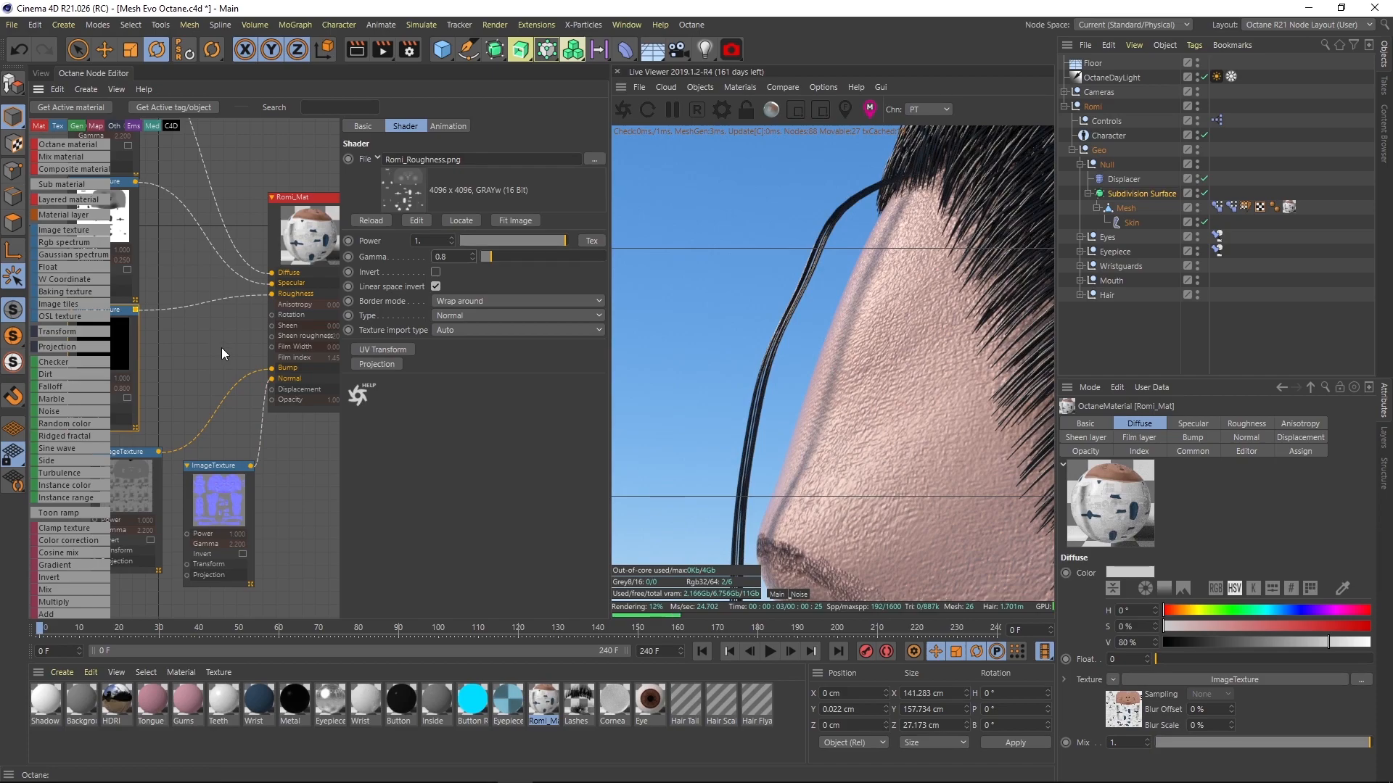
- Select the Romi_Mat node and change its BRDF model to GGX
{"action": "scroll", "coordinate": [215, 298], "scroll_direction": "down", "scroll_amount": 1}
{"action": "middle_click_drag", "start_coordinate": [212, 309], "coordinate": [250, 344]}
{"action": "left_click", "coordinate": [262, 348]}
{"action": "left_click", "coordinate": [381, 123]}
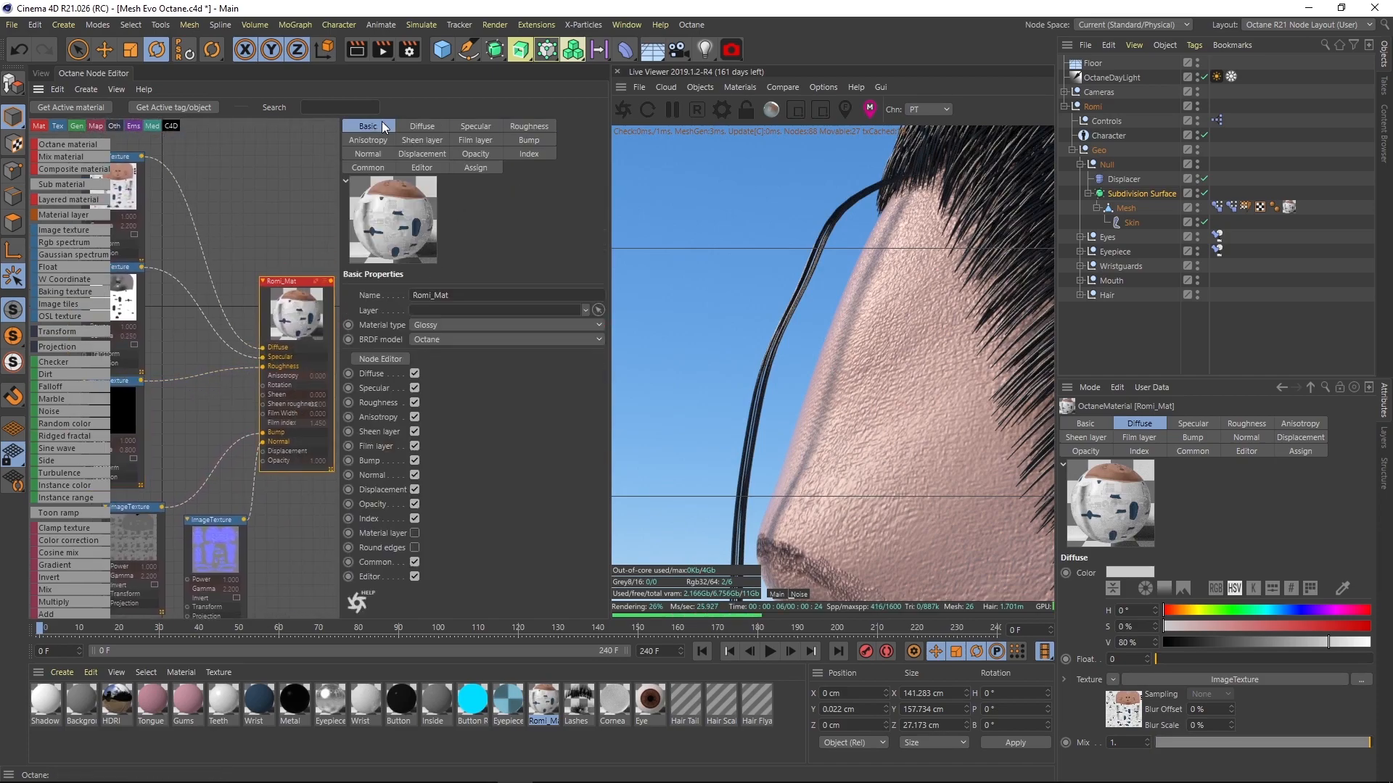
{"action": "left_click", "coordinate": [447, 338]}
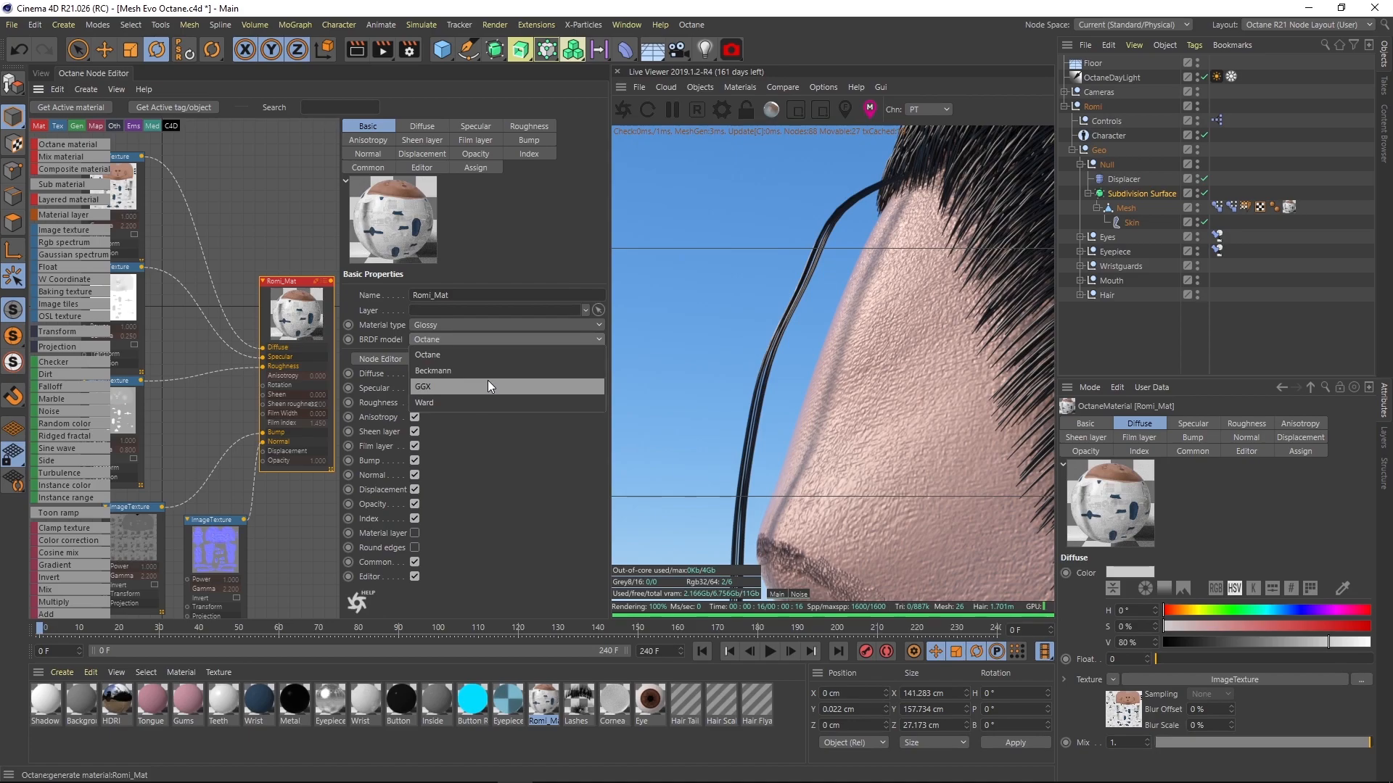
{"action": "left_click", "coordinate": [422, 388]}
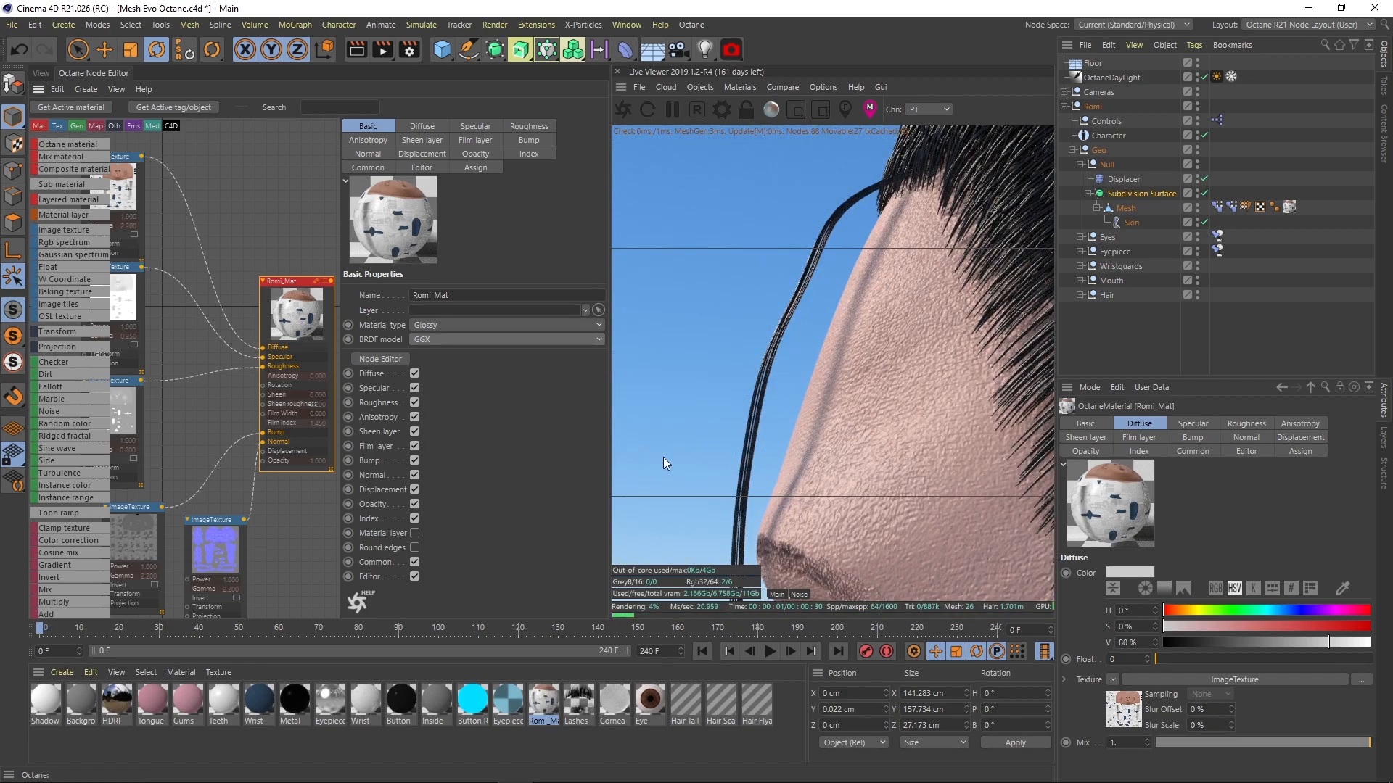
- Store the current forehead render as the comparison buffer and switch Romi_Mat's BRDF model back to Octane
{"action": "left_click_drag", "start_coordinate": [846, 406], "coordinate": [801, 386]}
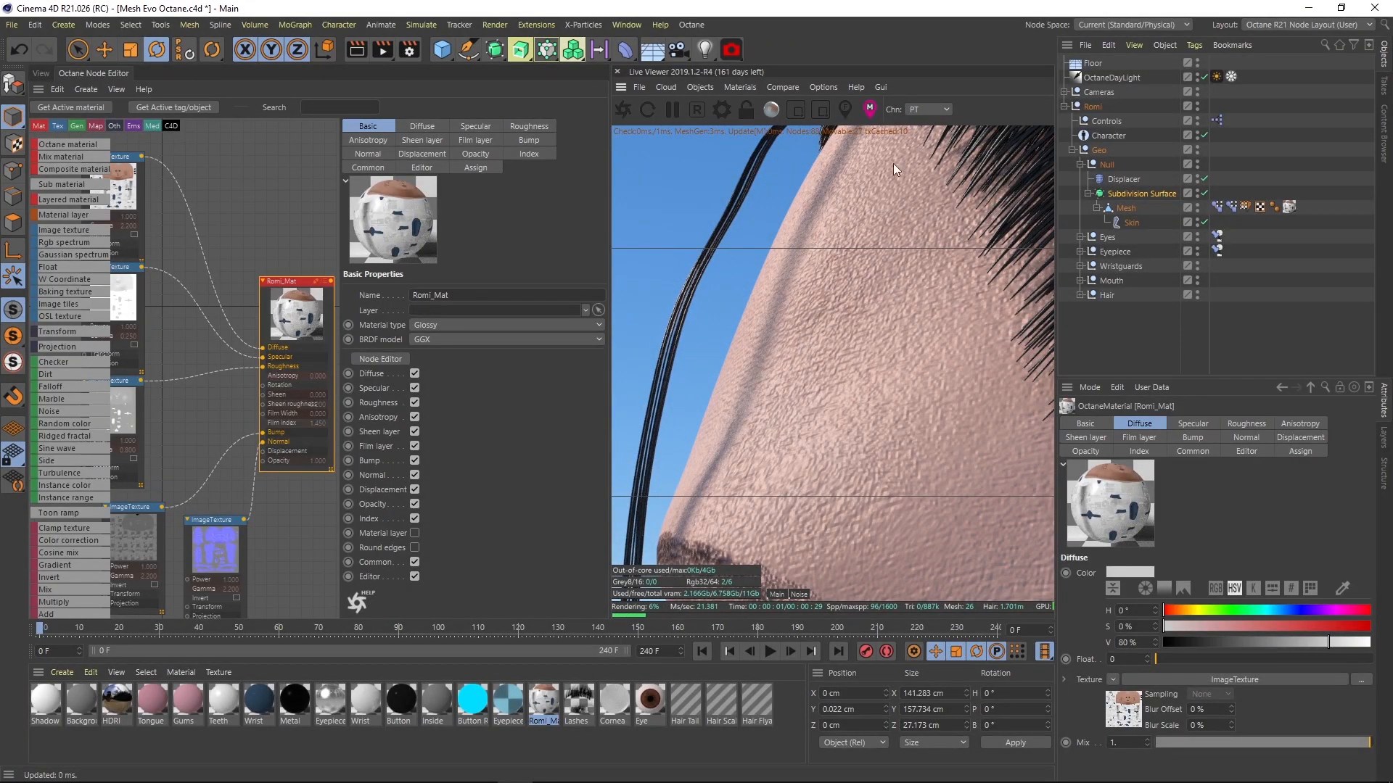
{"action": "left_click", "coordinate": [790, 84]}
{"action": "left_click", "coordinate": [807, 103]}
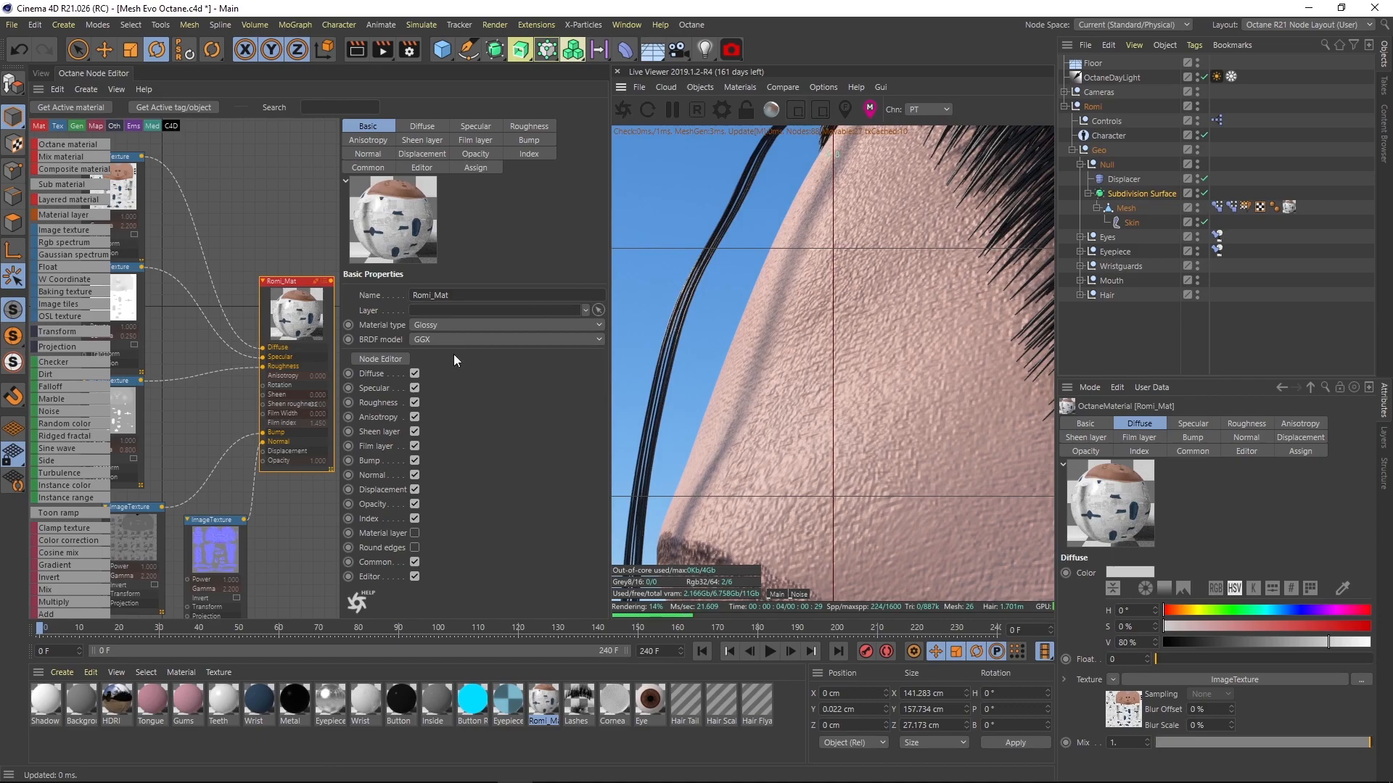
{"action": "left_click", "coordinate": [428, 336]}
{"action": "left_click", "coordinate": [443, 350]}
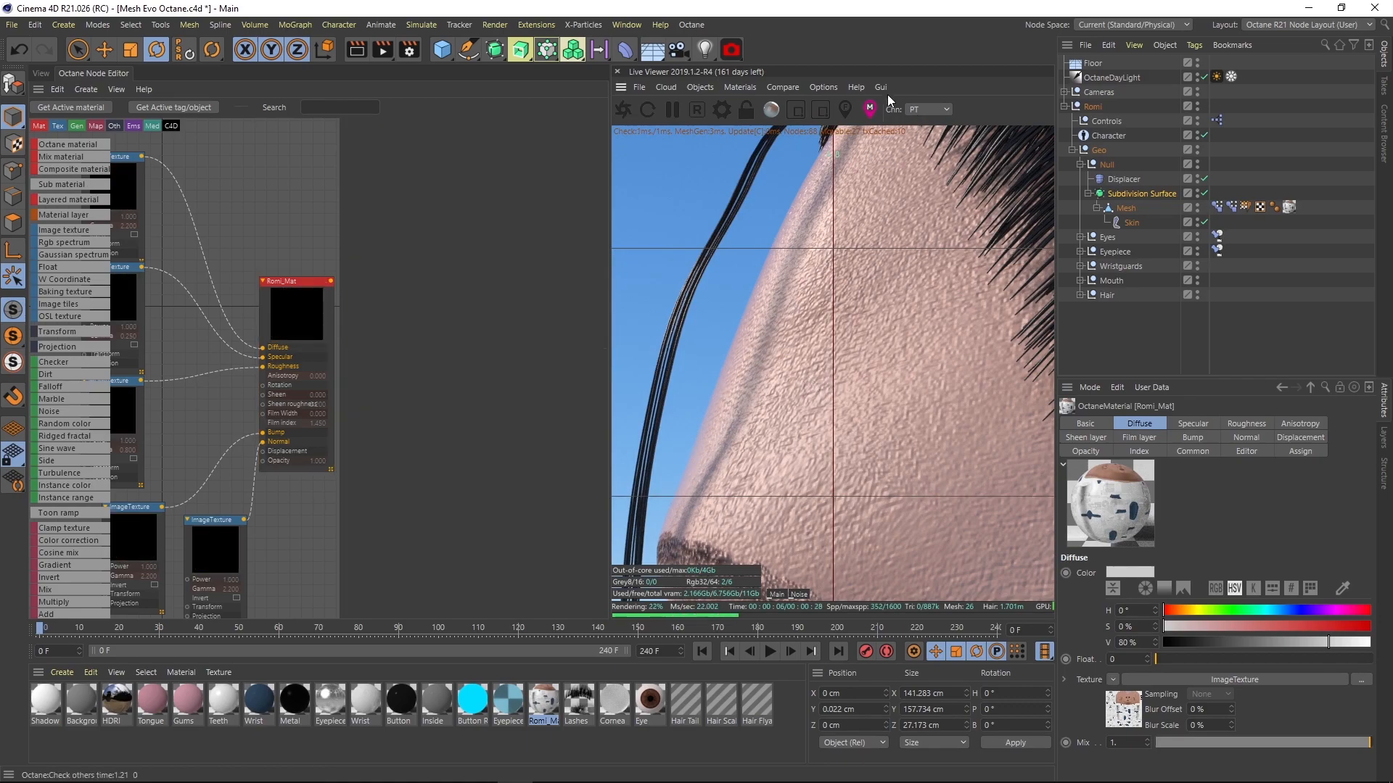
- Compare the stored GGX render with the Octane BRDF render across the forehead and turn off A/B comparison
{"action": "left_click", "coordinate": [870, 108]}
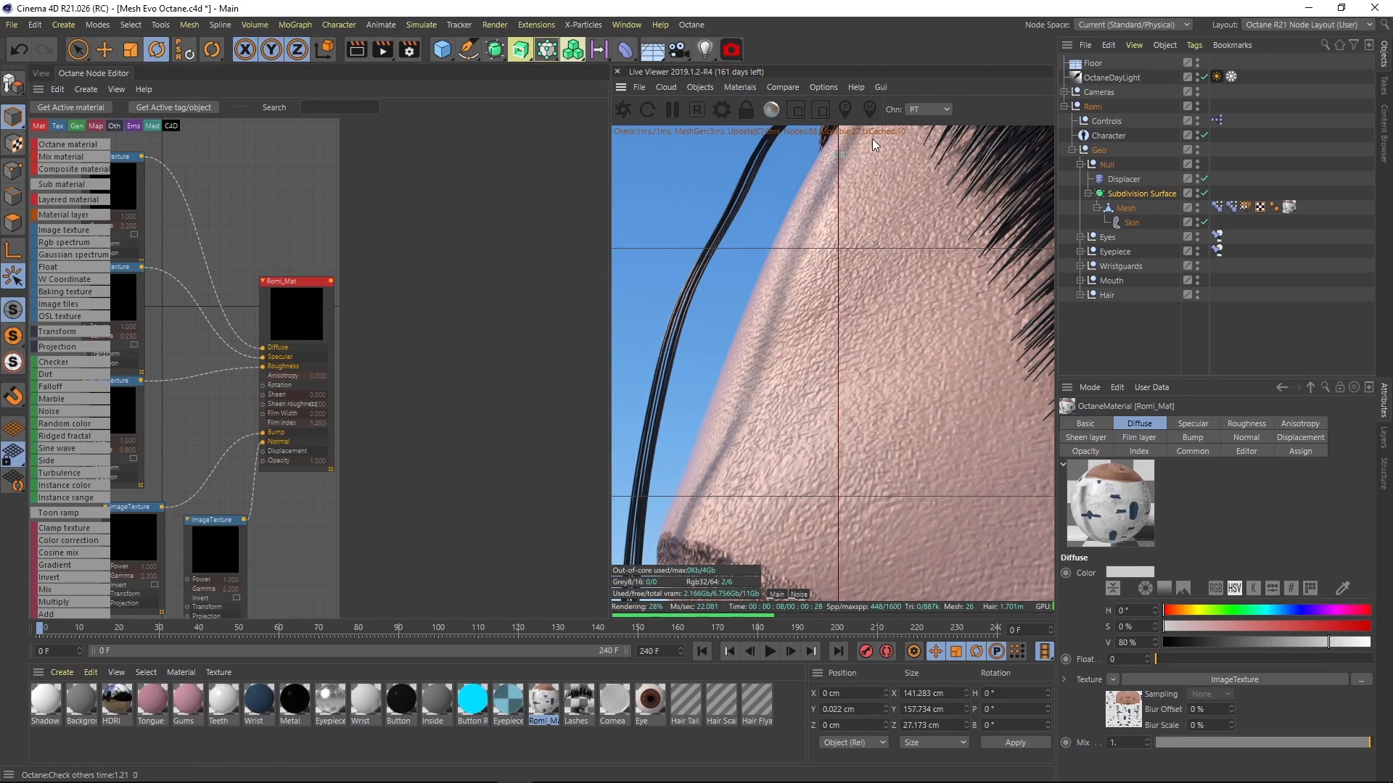
{"action": "mouse_move", "coordinate": [837, 404]}
{"action": "left_mouse_down"}
{"action": "mouse_move", "coordinate": [1022, 389]}
{"action": "mouse_move", "coordinate": [646, 428]}
{"action": "mouse_move", "coordinate": [845, 432]}
{"action": "mouse_move", "coordinate": [781, 433]}
{"action": "mouse_move", "coordinate": [816, 436]}
{"action": "left_mouse_up"}
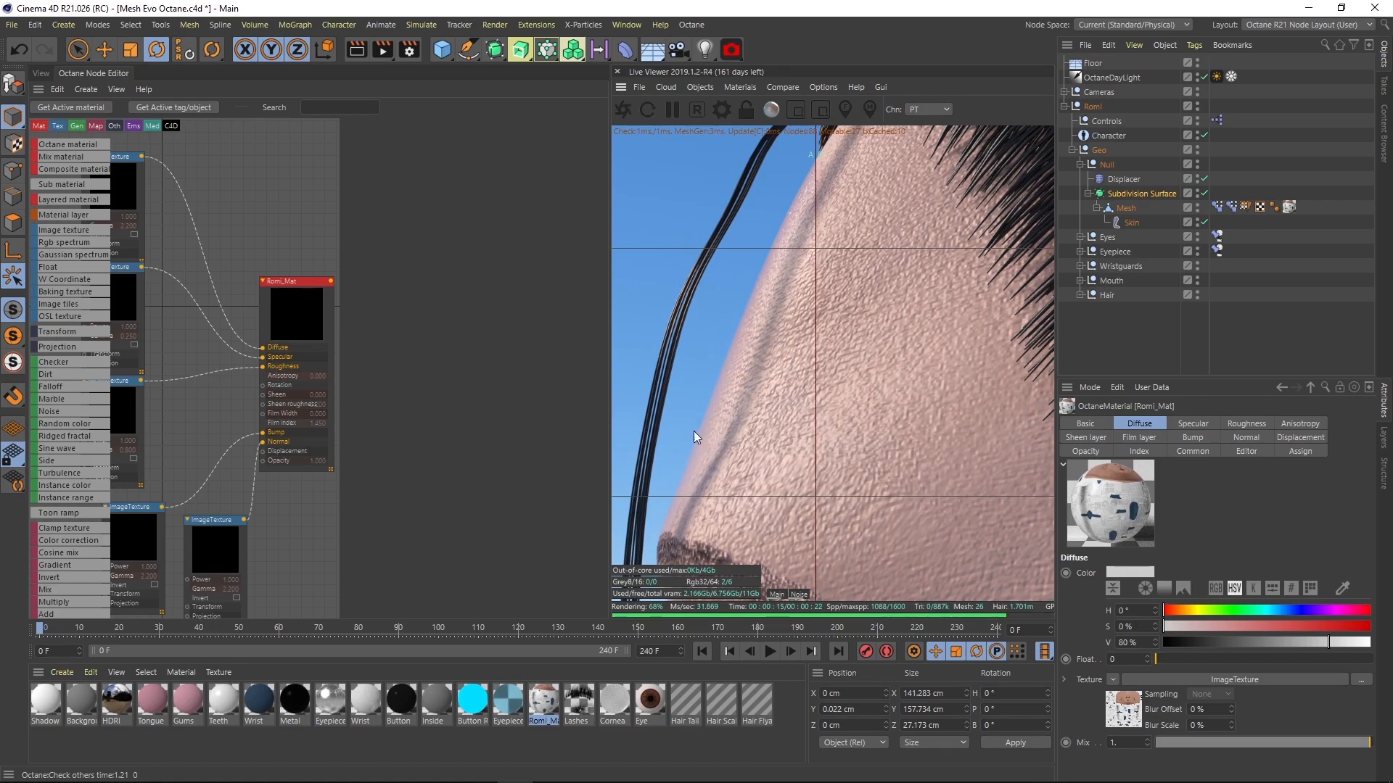
{"action": "left_click_drag", "start_coordinate": [816, 432], "coordinate": [920, 401]}
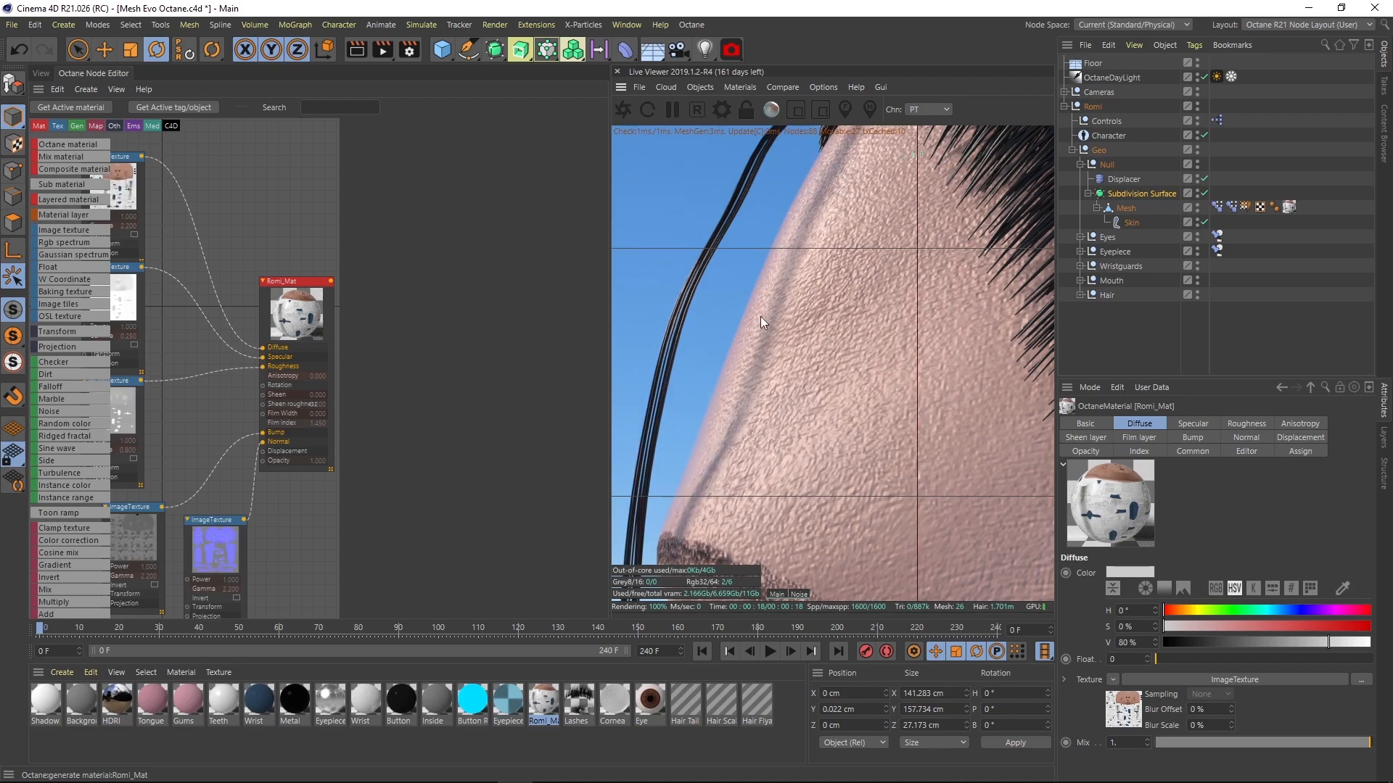
{"action": "left_click_drag", "start_coordinate": [916, 376], "coordinate": [830, 369]}
{"action": "left_click", "coordinate": [789, 85]}
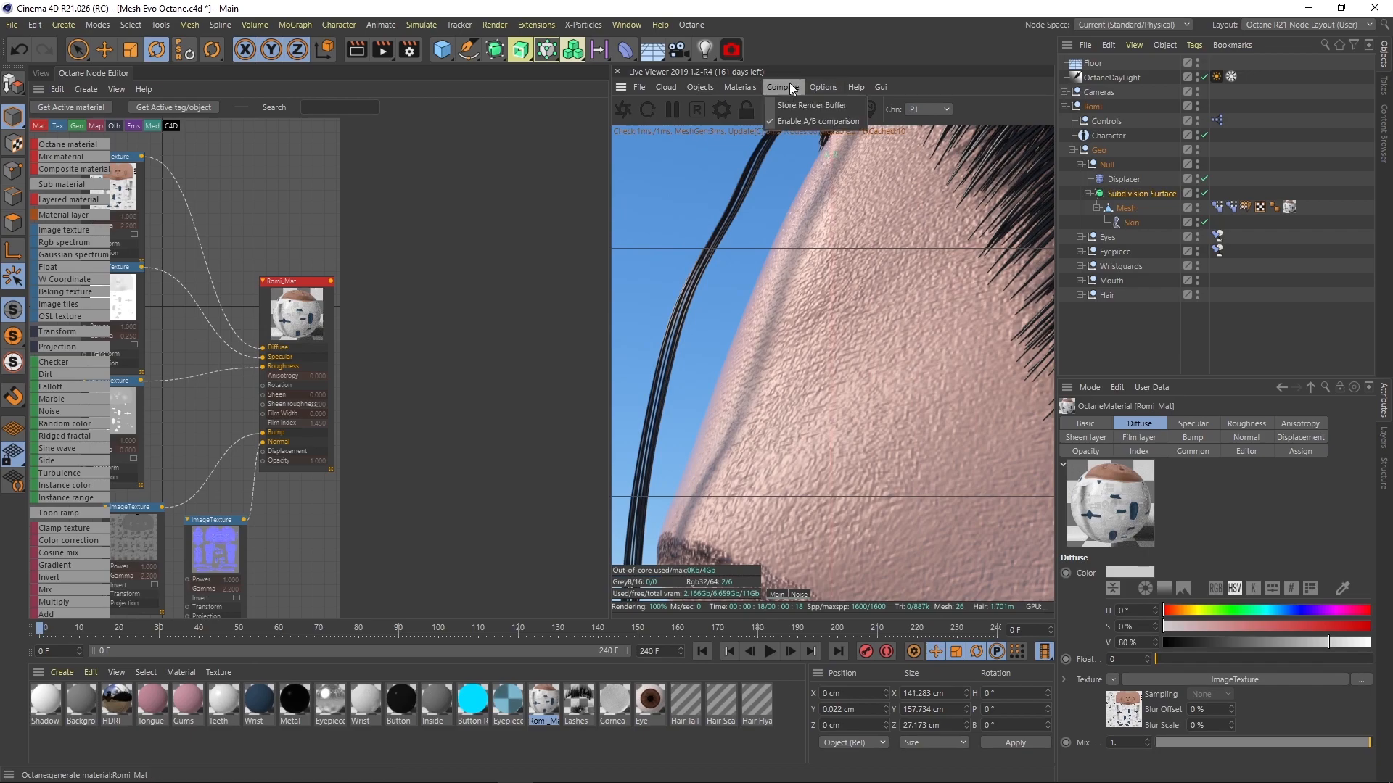
{"action": "left_click", "coordinate": [799, 127]}
- Try the GGX and Beckmann BRDF models on Romi_Mat to compare the forehead highlights
{"action": "scroll", "coordinate": [815, 371], "scroll_direction": "down", "scroll_amount": 5}
{"action": "left_click_drag", "start_coordinate": [324, 323], "coordinate": [300, 310]}
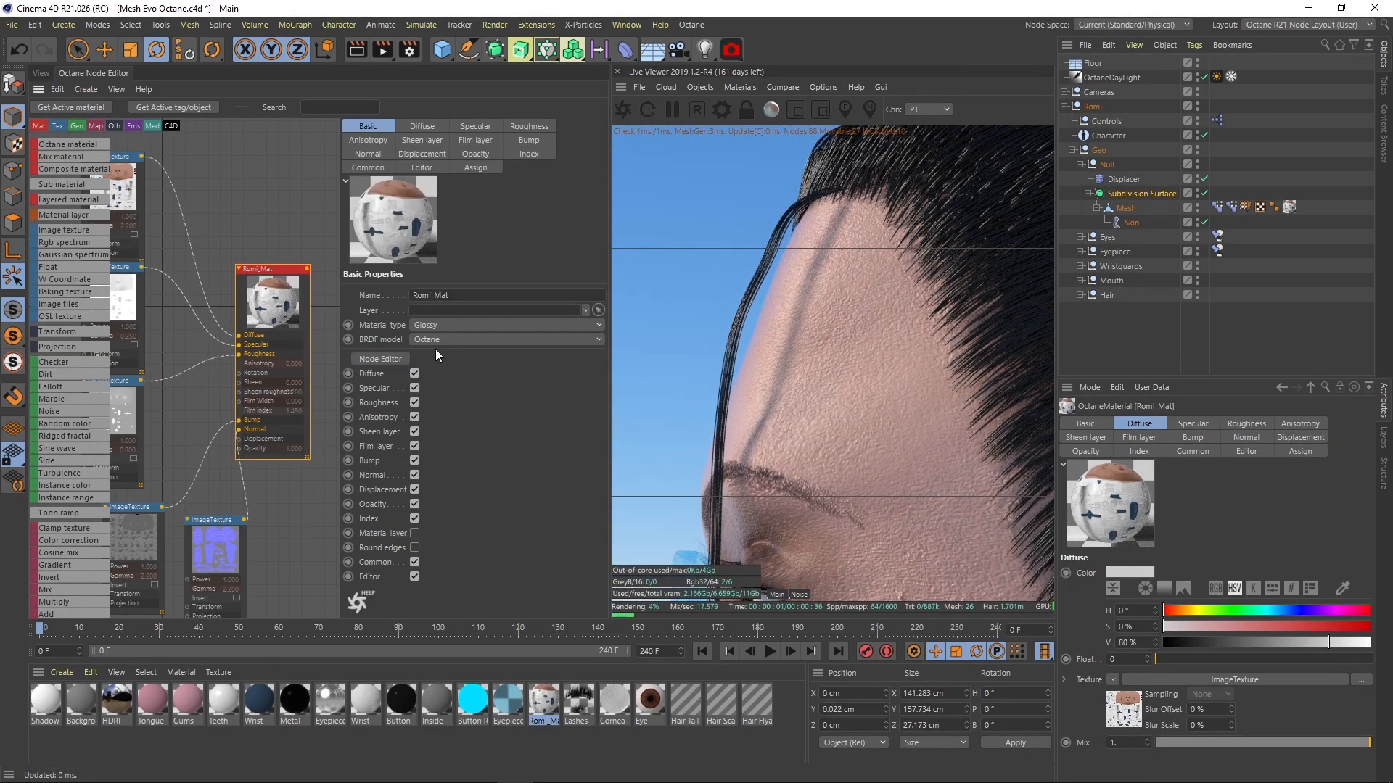
{"action": "scroll", "coordinate": [938, 276], "scroll_direction": "up", "scroll_amount": 5}
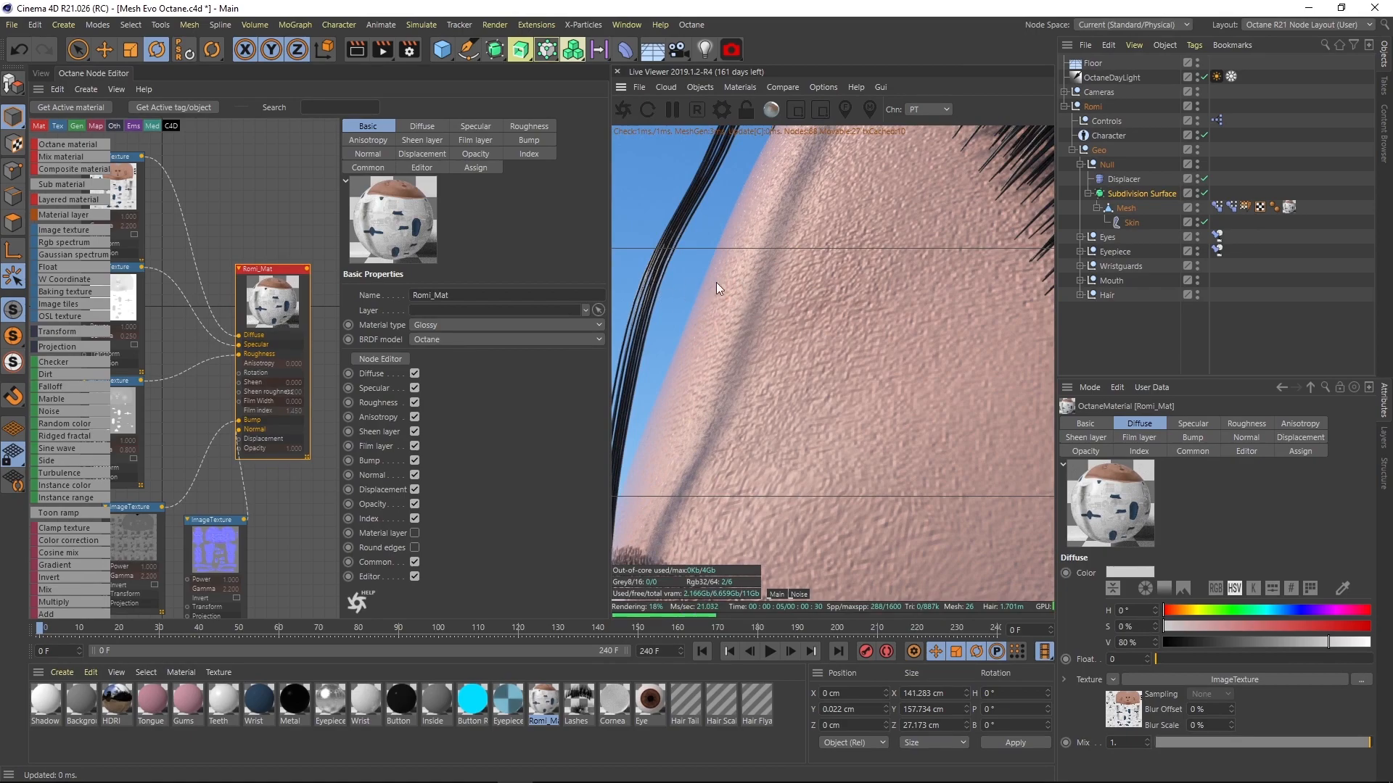
{"action": "left_click", "coordinate": [443, 340]}
{"action": "left_click", "coordinate": [446, 381]}
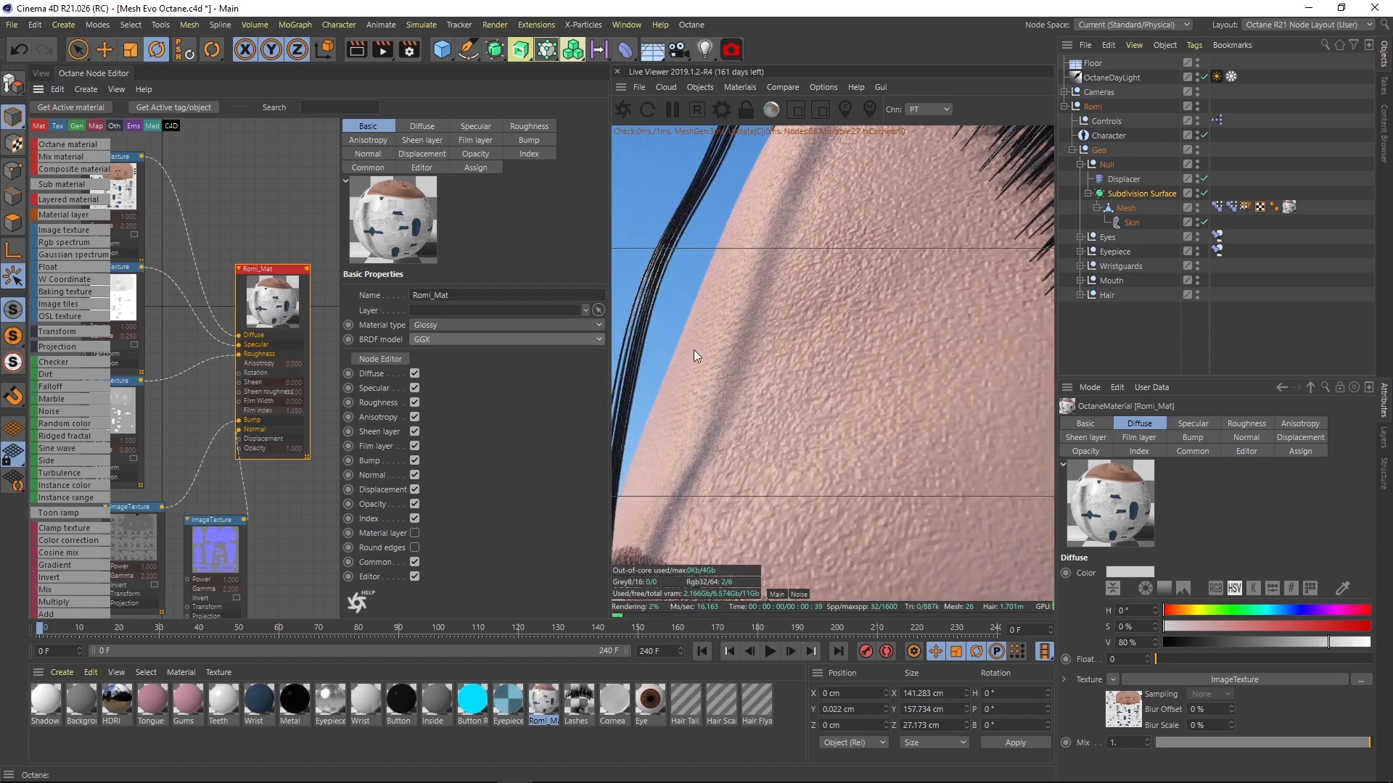
{"action": "left_click", "coordinate": [419, 340]}
{"action": "left_click", "coordinate": [454, 370]}
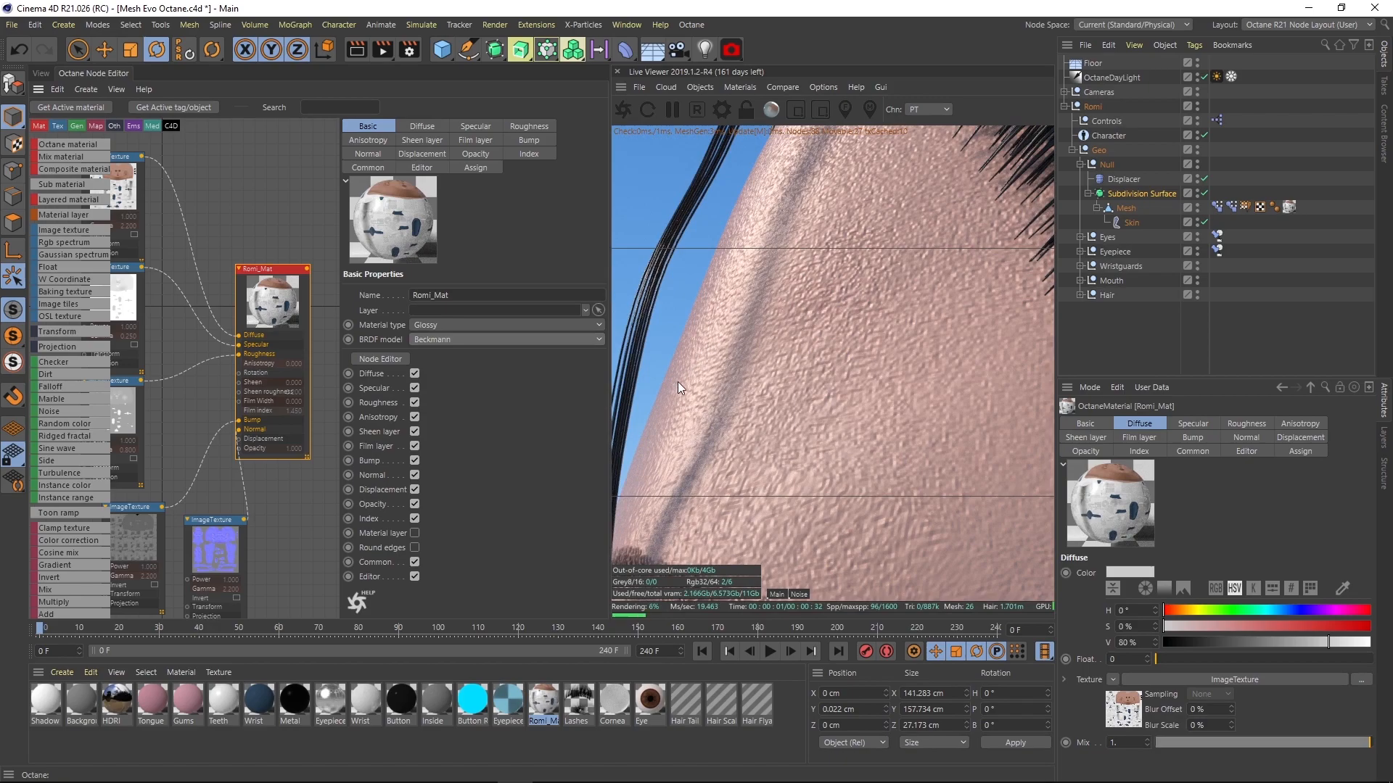
- Set Romi_Mat's BRDF model to GGX and check the whole face in the render
{"action": "left_click", "coordinate": [419, 341]}
{"action": "left_click", "coordinate": [454, 385]}
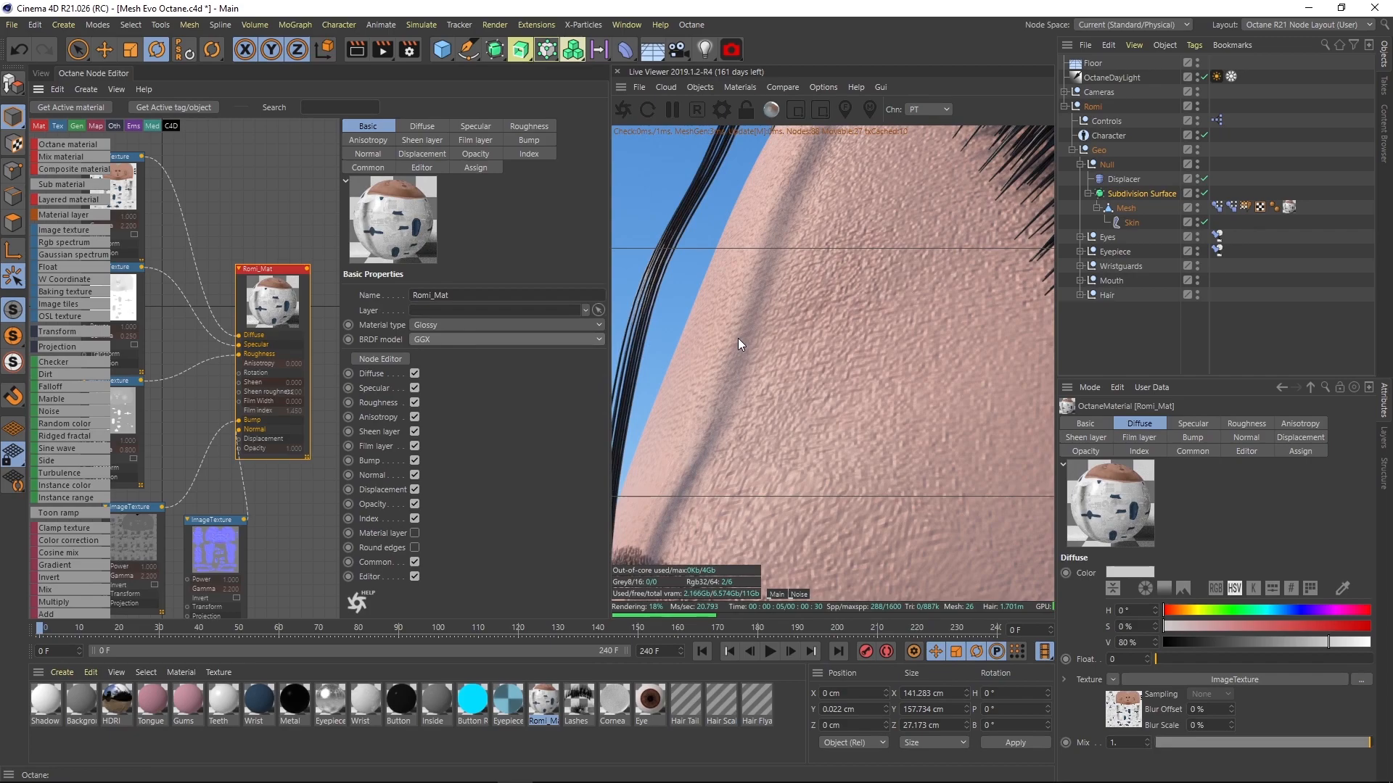
{"action": "left_click_drag", "start_coordinate": [752, 319], "coordinate": [919, 290]}
{"action": "right_click_drag", "start_coordinate": [919, 290], "coordinate": [755, 486]}
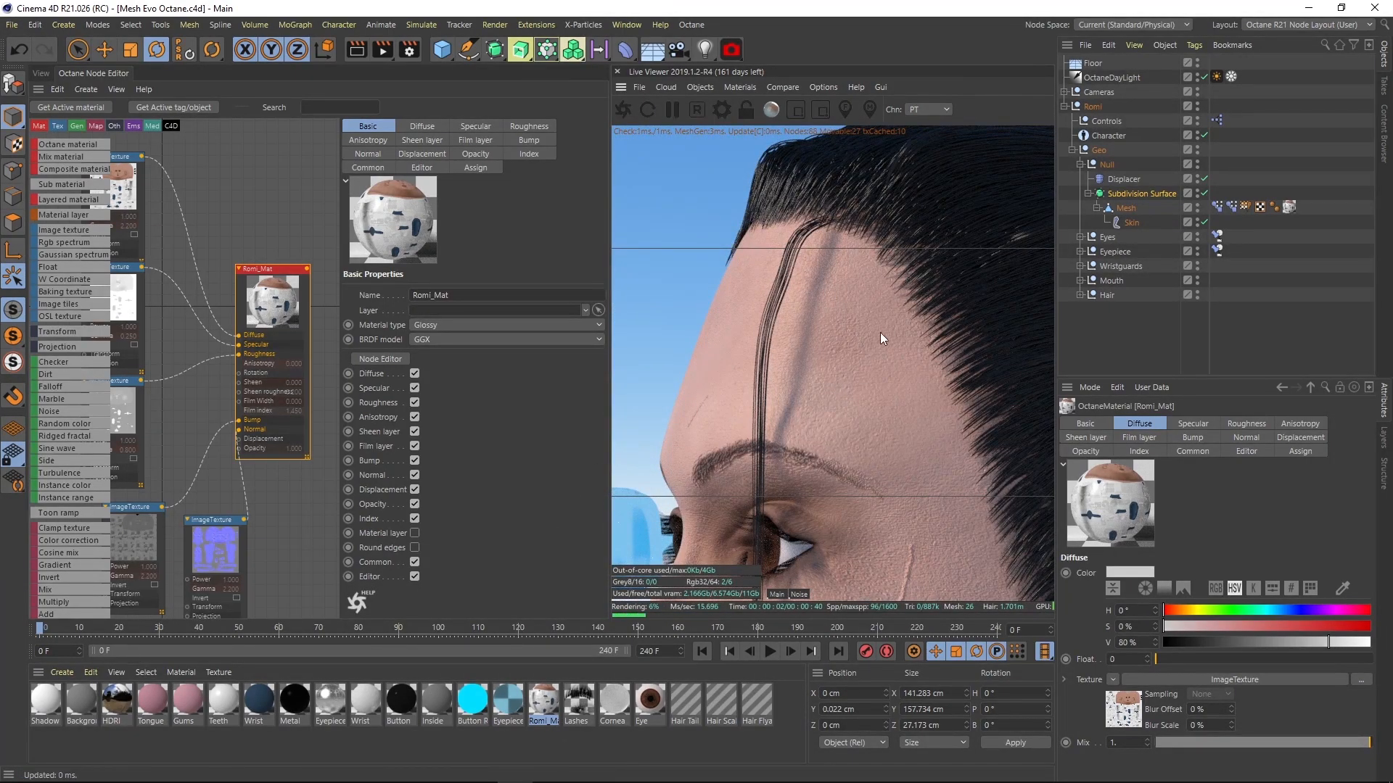
{"action": "right_click_drag", "start_coordinate": [875, 340], "coordinate": [681, 445]}
{"action": "middle_click_drag", "start_coordinate": [870, 386], "coordinate": [779, 321]}
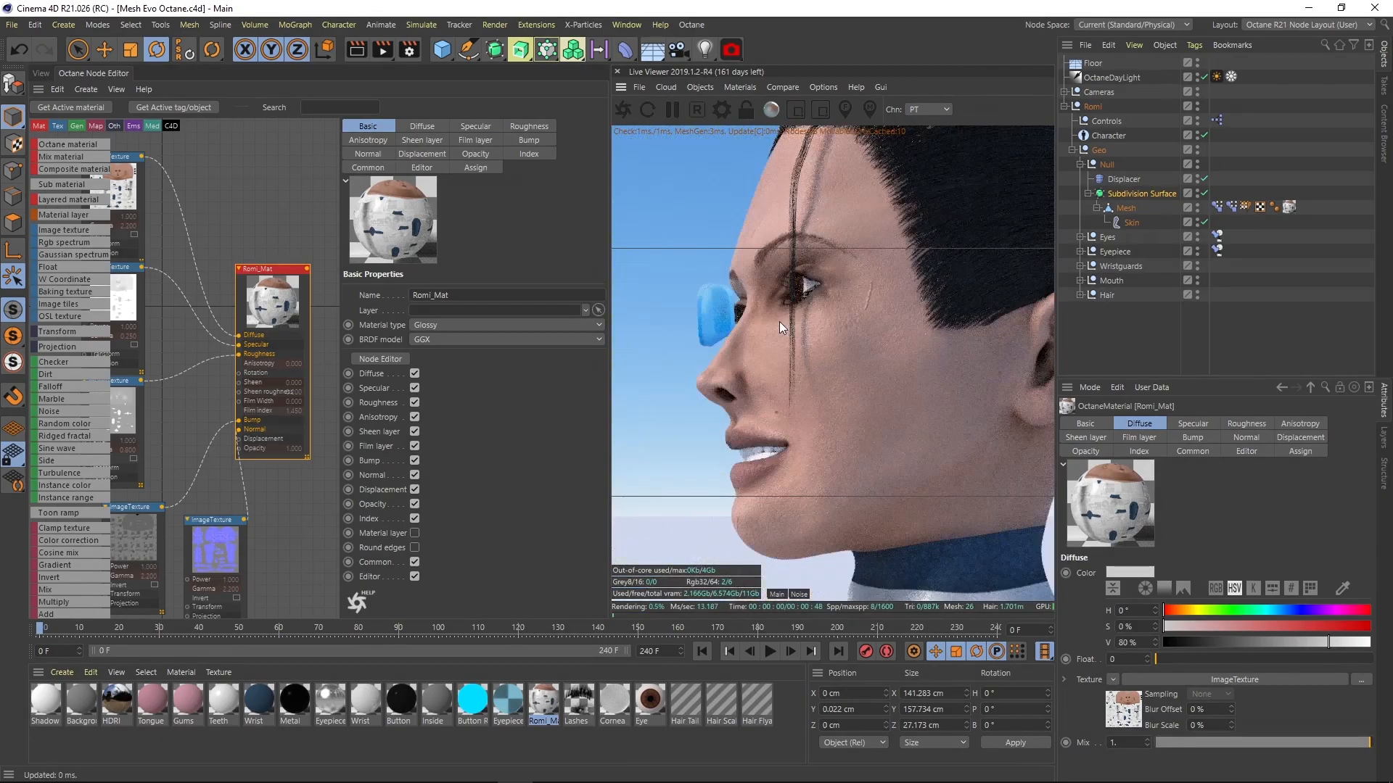
{"action": "left_click_drag", "start_coordinate": [779, 321], "coordinate": [834, 357]}
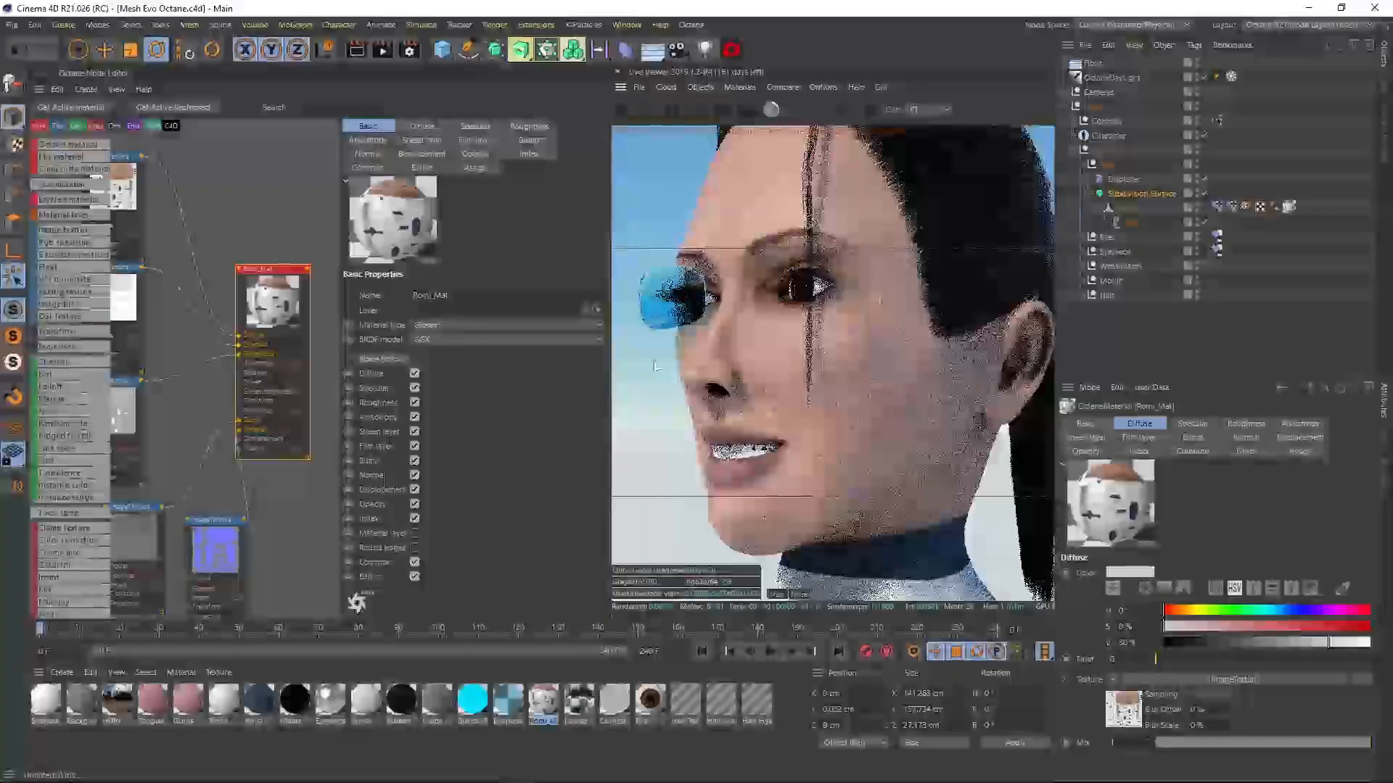
- Select the color, reflection and roughness texture nodes and raise the reflection texture's power to about 2.235
{"action": "middle_click_drag", "start_coordinate": [271, 527], "coordinate": [311, 396]}
{"action": "middle_click_drag", "start_coordinate": [156, 226], "coordinate": [211, 327]}
{"action": "middle_click_drag", "start_coordinate": [154, 188], "coordinate": [160, 226]}
{"action": "left_click_drag", "start_coordinate": [148, 171], "coordinate": [222, 438]}
{"action": "left_click_drag", "start_coordinate": [218, 335], "coordinate": [216, 248]}
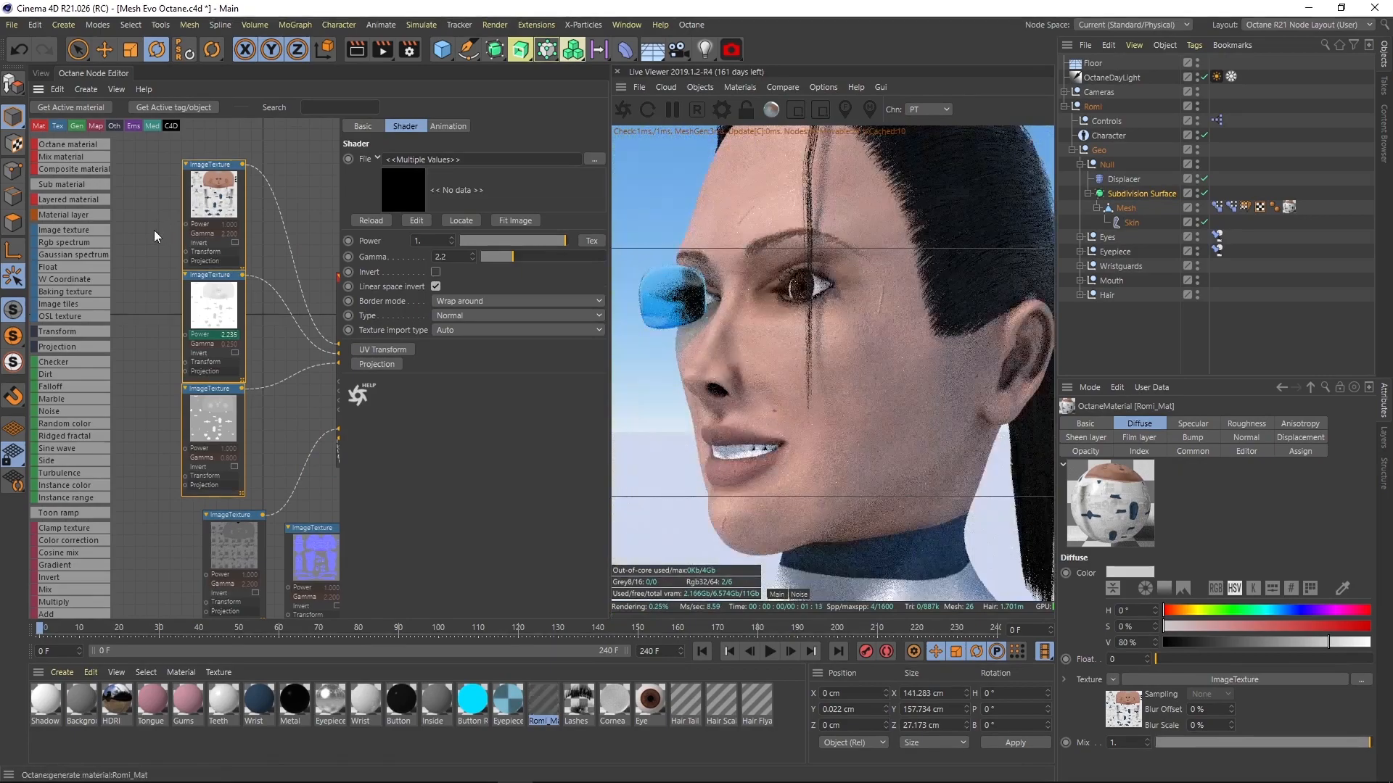
{"action": "left_click_drag", "start_coordinate": [208, 334], "coordinate": [210, 335]}
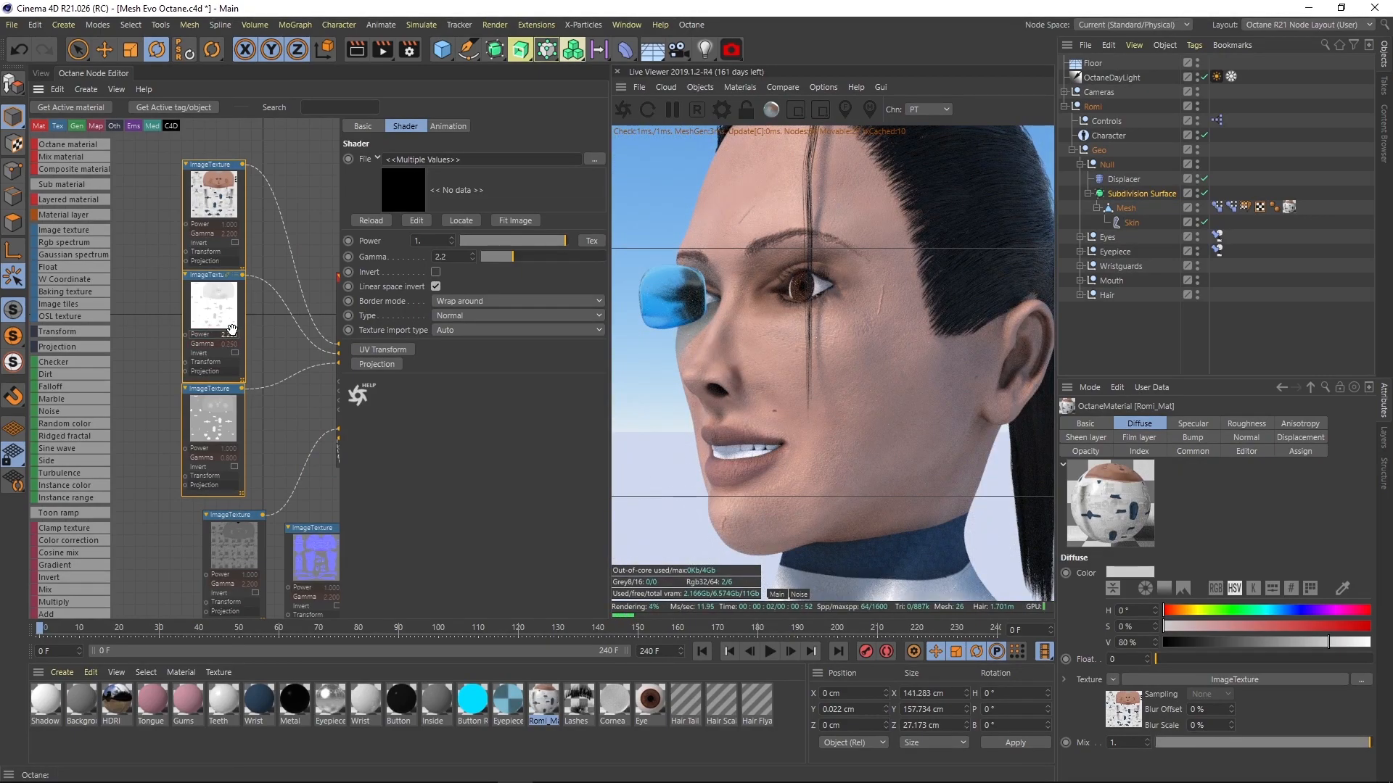
- Select only the Romi_Reflection texture node and set its power to 2.2
{"action": "scroll", "coordinate": [233, 324], "scroll_direction": "up", "scroll_amount": 3}
{"action": "left_click", "coordinate": [368, 127]}
{"action": "left_click", "coordinate": [419, 125]}
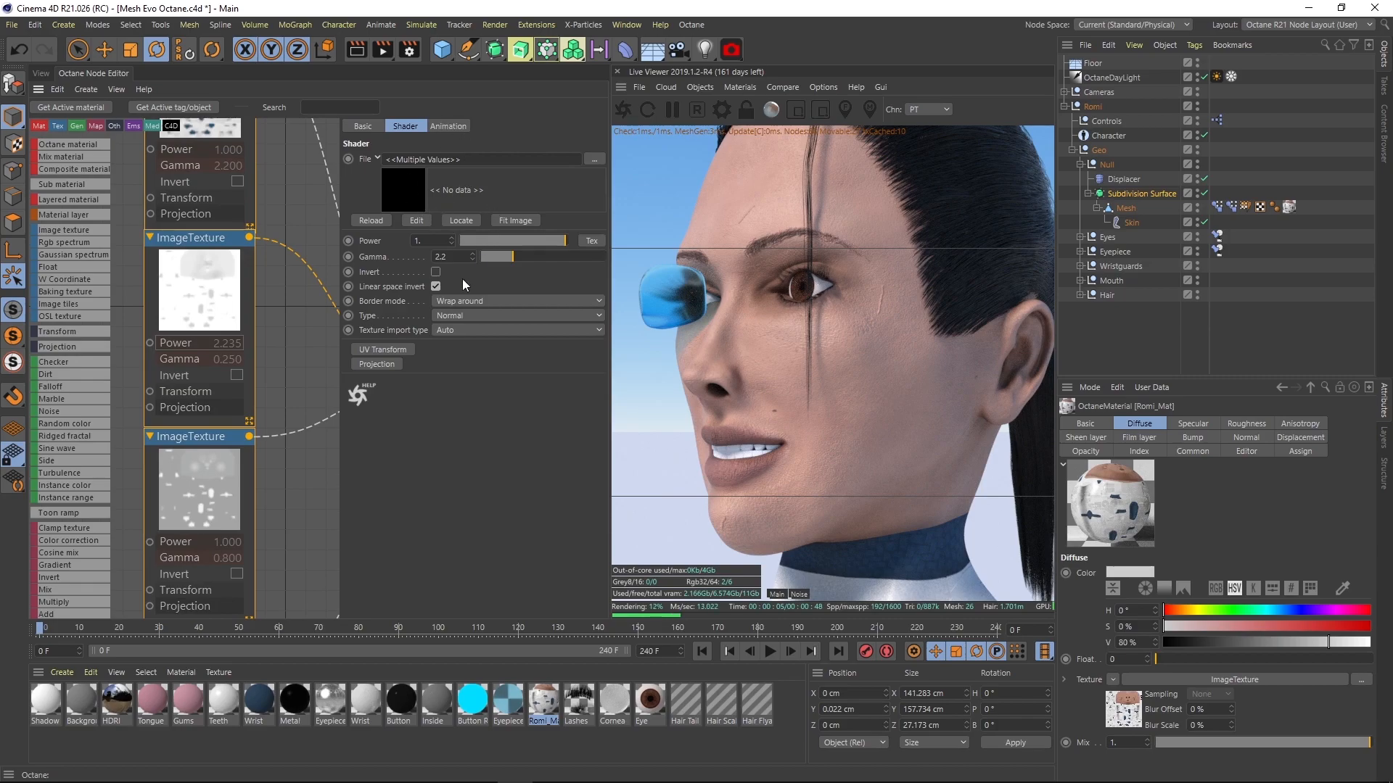
{"action": "left_click_drag", "start_coordinate": [216, 280], "coordinate": [213, 281]}
{"action": "left_click", "coordinate": [308, 304]}
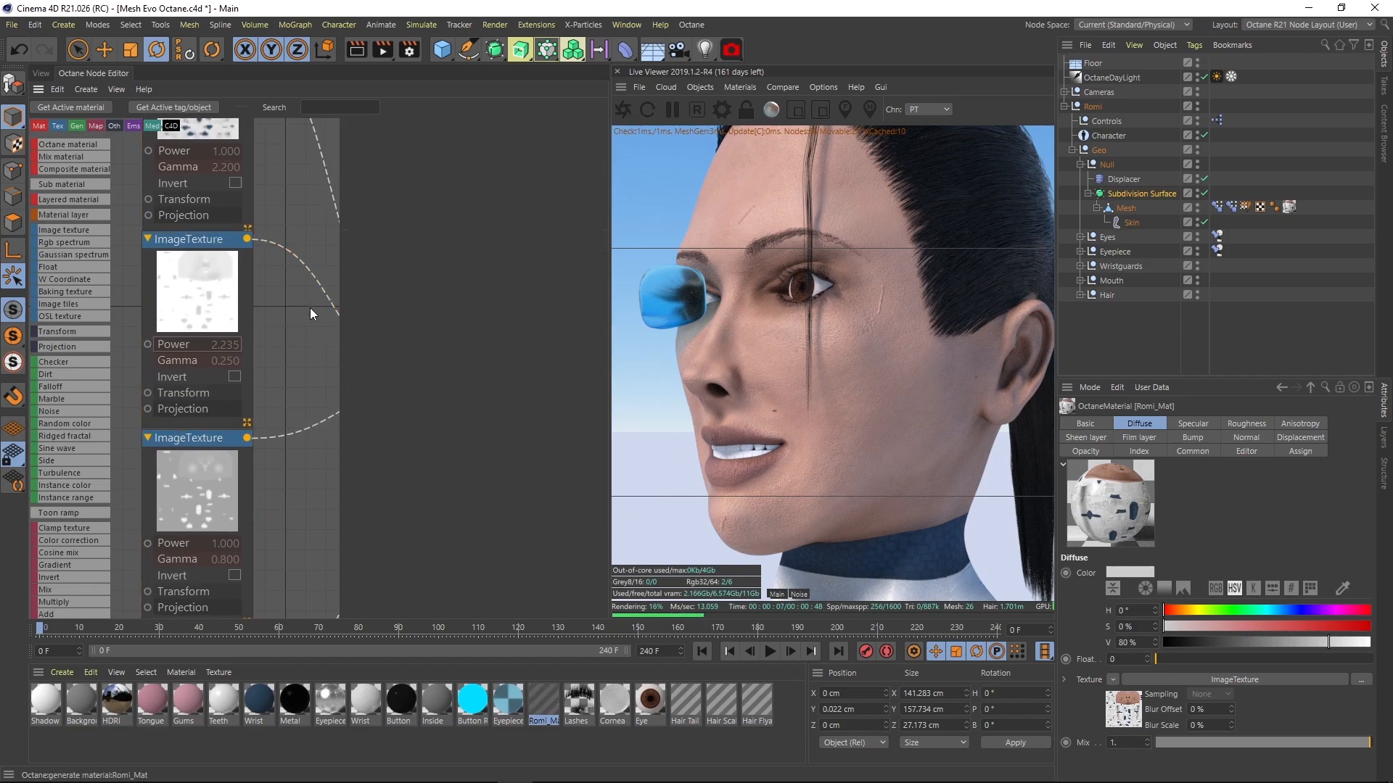
{"action": "left_click", "coordinate": [216, 237]}
{"action": "left_click_drag", "start_coordinate": [442, 239], "coordinate": [634, 325]}
{"action": "type", "text": "2.2"}
{"action": "key", "text": "Return"}
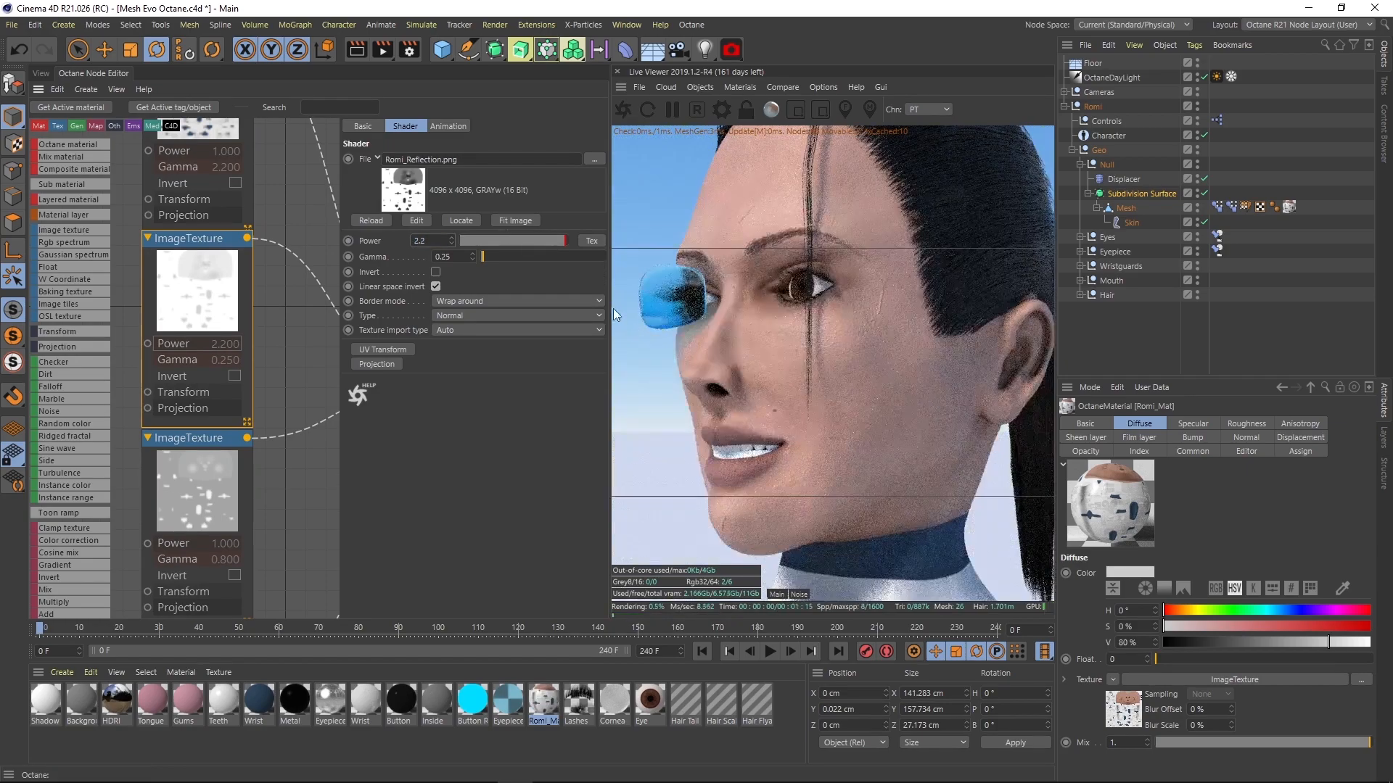
- Arrange the bump and normal texture nodes in a column beneath the roughness texture node
{"action": "scroll", "coordinate": [294, 312], "scroll_direction": "down", "scroll_amount": 3}
{"action": "left_click_drag", "start_coordinate": [155, 196], "coordinate": [236, 423]}
{"action": "scroll", "coordinate": [203, 297], "scroll_direction": "down", "scroll_amount": 3}
{"action": "middle_click_drag", "start_coordinate": [213, 310], "coordinate": [251, 362]}
{"action": "left_click_drag", "start_coordinate": [218, 391], "coordinate": [196, 296]}
{"action": "left_click_drag", "start_coordinate": [285, 409], "coordinate": [195, 374]}
{"action": "scroll", "coordinate": [239, 269], "scroll_direction": "up", "scroll_amount": 3}
{"action": "scroll", "coordinate": [236, 266], "scroll_direction": "up", "scroll_amount": 1}
{"action": "middle_click_drag", "start_coordinate": [236, 267], "coordinate": [304, 254]}
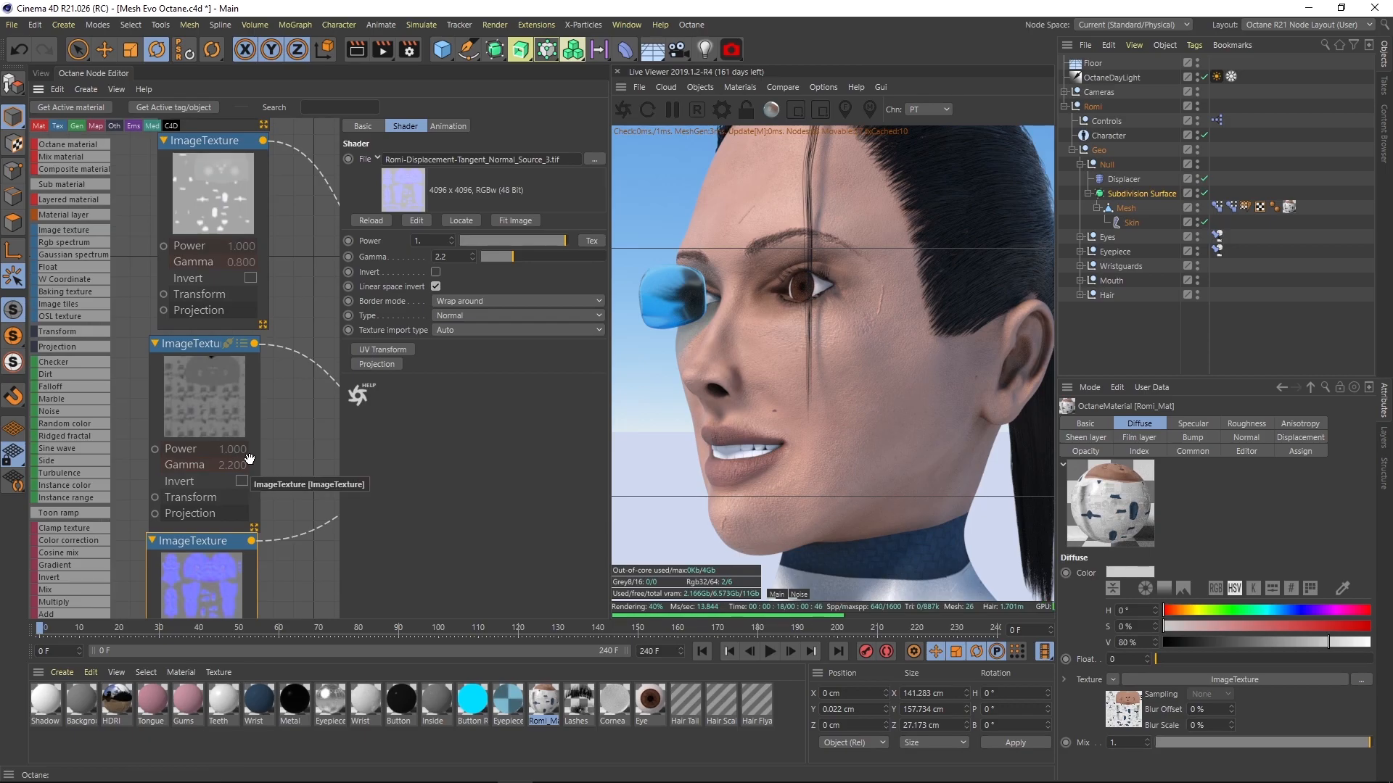
- Try a power of about 17 on the Romi_Bump texture node and reset it to 1
{"action": "left_click_drag", "start_coordinate": [232, 446], "coordinate": [651, 430]}
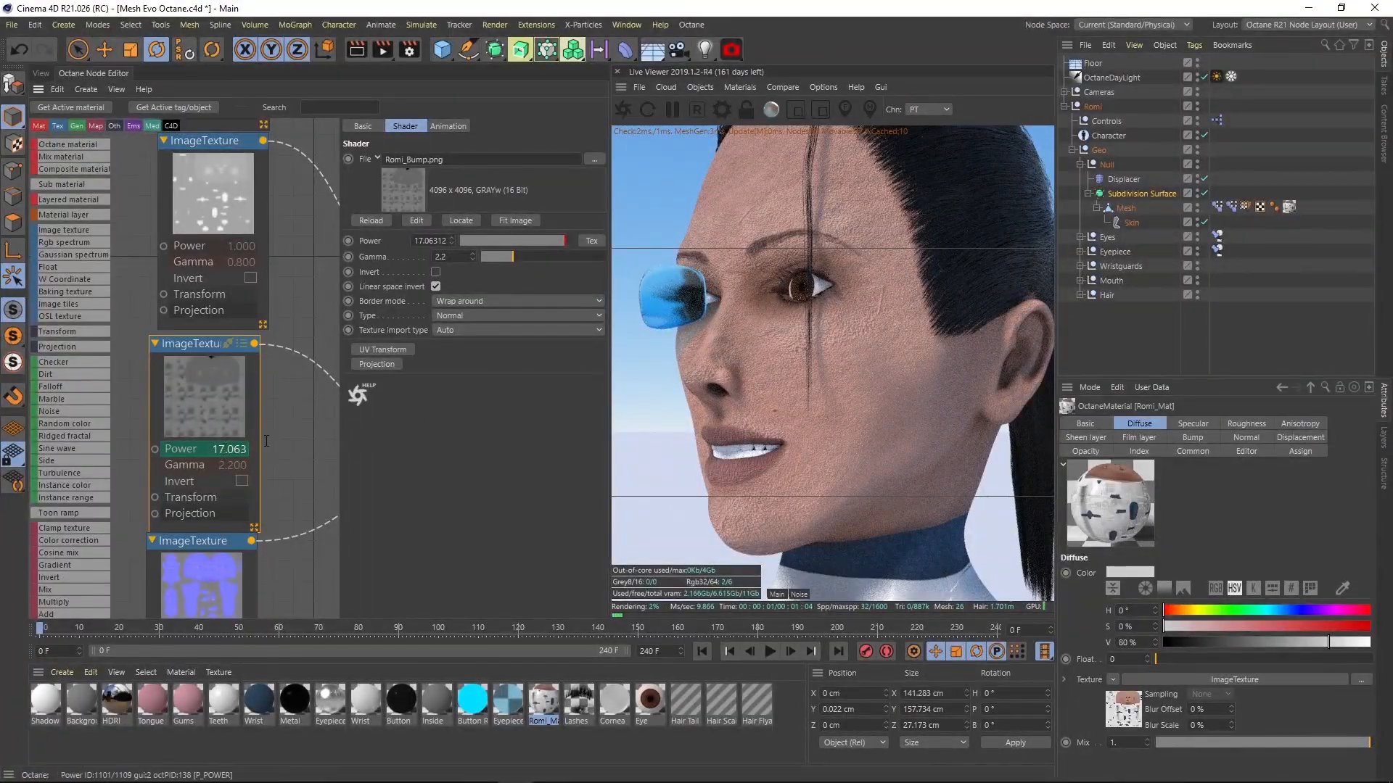
{"action": "mouse_move", "coordinate": [266, 441]}
{"action": "left_mouse_down"}
{"action": "mouse_move", "coordinate": [254, 440]}
{"action": "mouse_move", "coordinate": [266, 441]}
{"action": "left_mouse_up"}
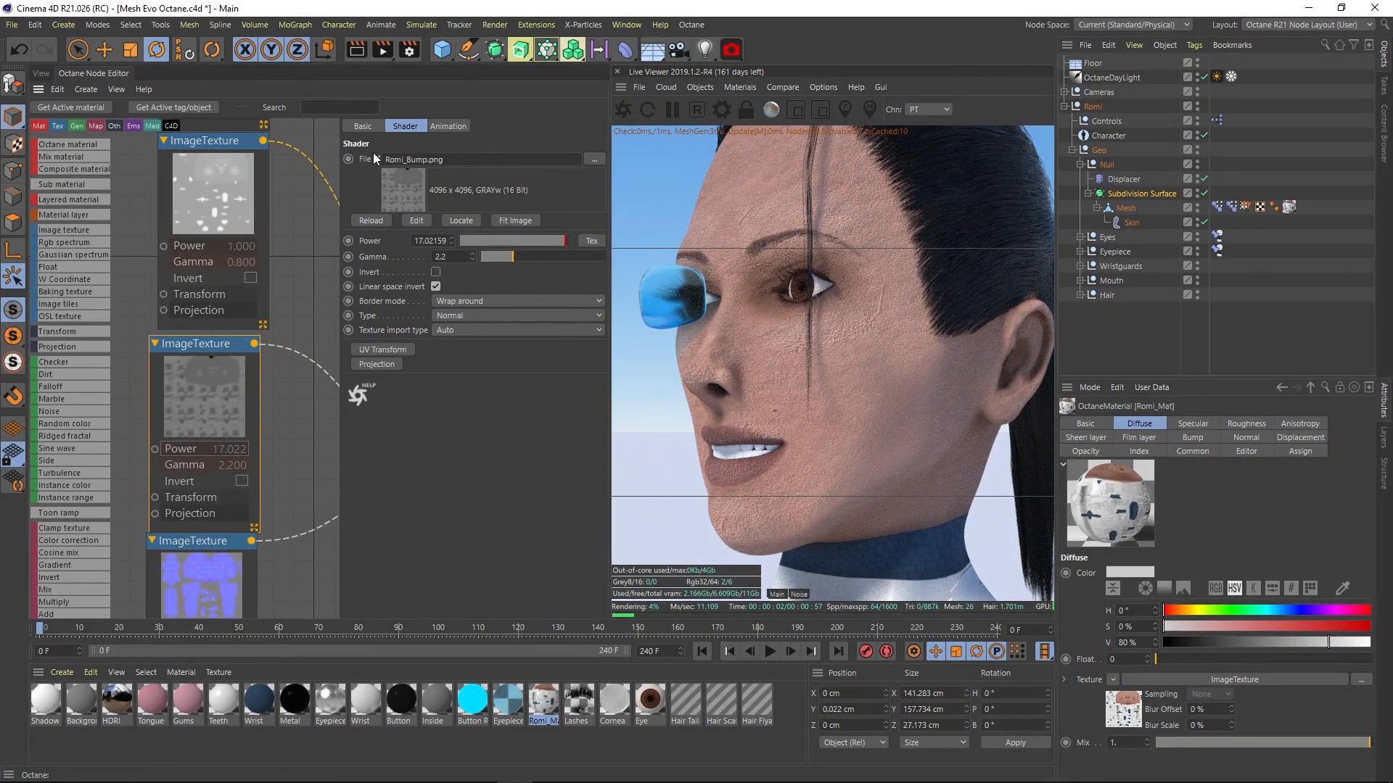
{"action": "left_click", "coordinate": [414, 240]}
{"action": "type", "text": "2.2"}
{"action": "key", "text": "Return"}
{"action": "left_click_drag", "start_coordinate": [446, 240], "coordinate": [354, 291]}
{"action": "type", "text": "1"}
{"action": "key", "text": "Return"}
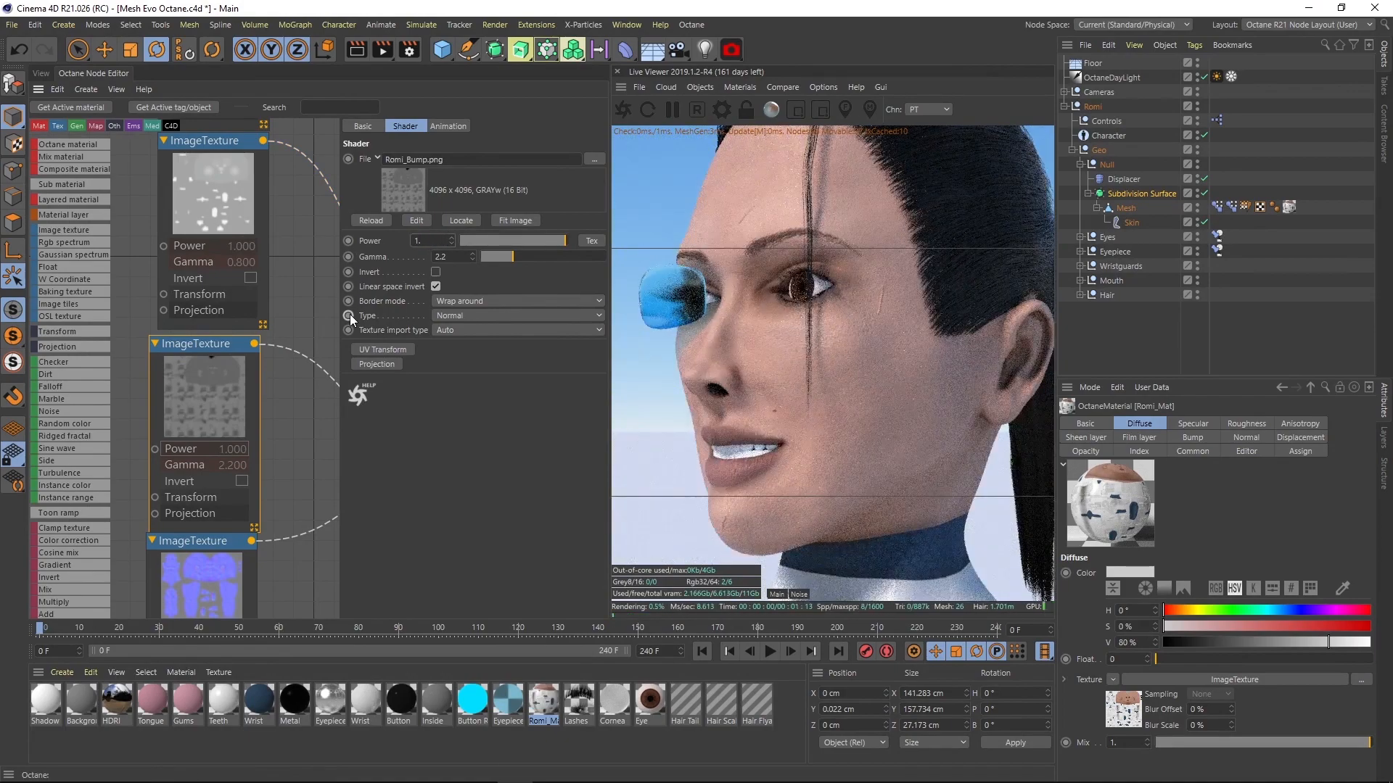
- Turn off the Embedded gui option in the Octane node settings and check the texture nodes in the node editor
{"action": "middle_click_drag", "start_coordinate": [288, 437], "coordinate": [245, 429]}
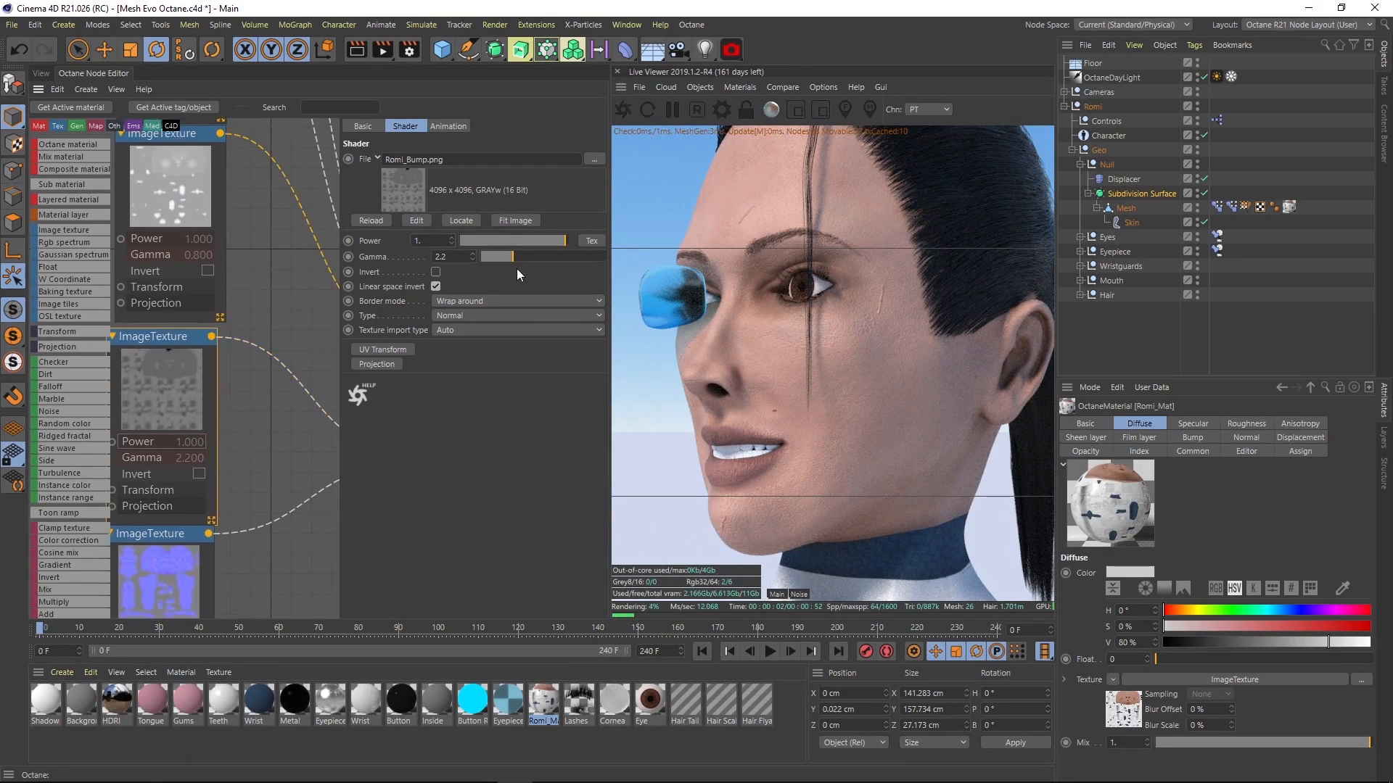
{"action": "left_click", "coordinate": [721, 108]}
{"action": "left_click_drag", "start_coordinate": [103, 19], "coordinate": [541, 149]}
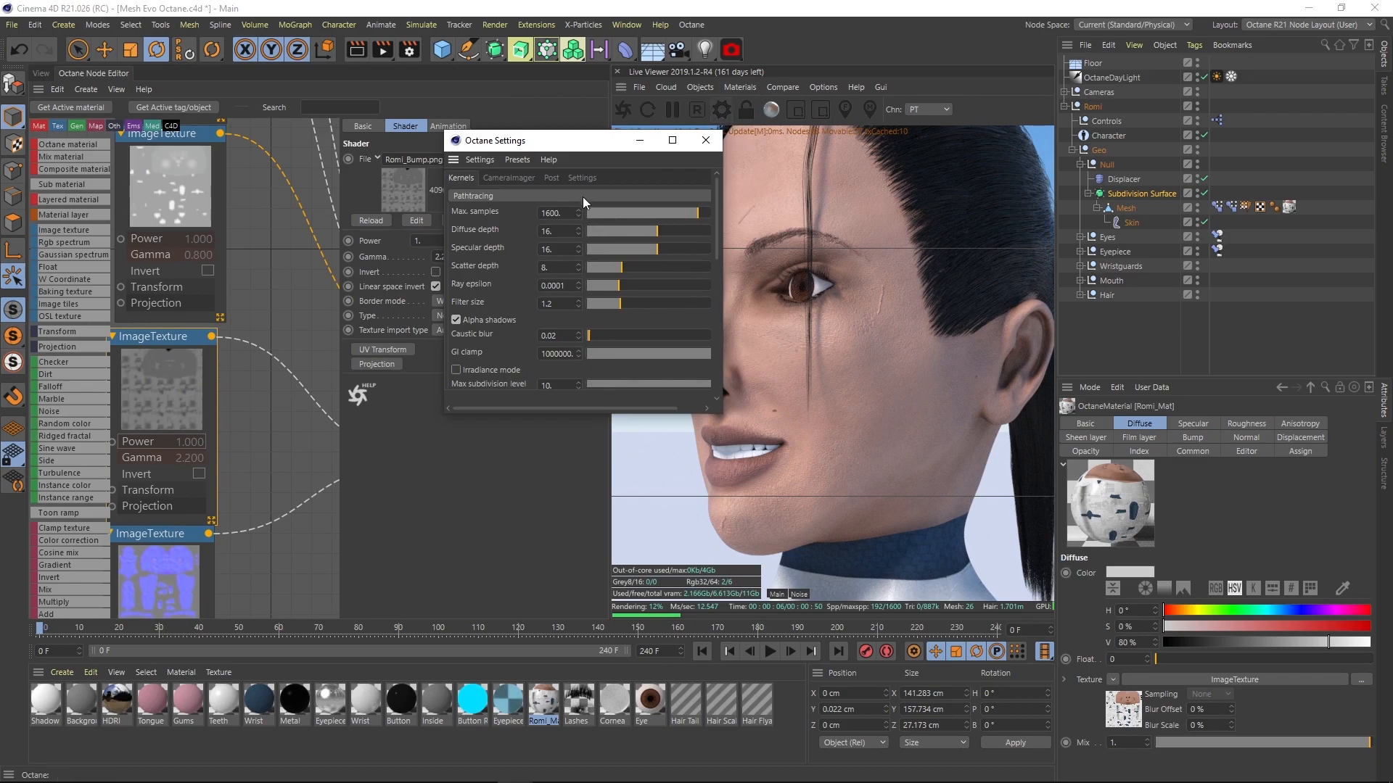
{"action": "left_click", "coordinate": [581, 178]}
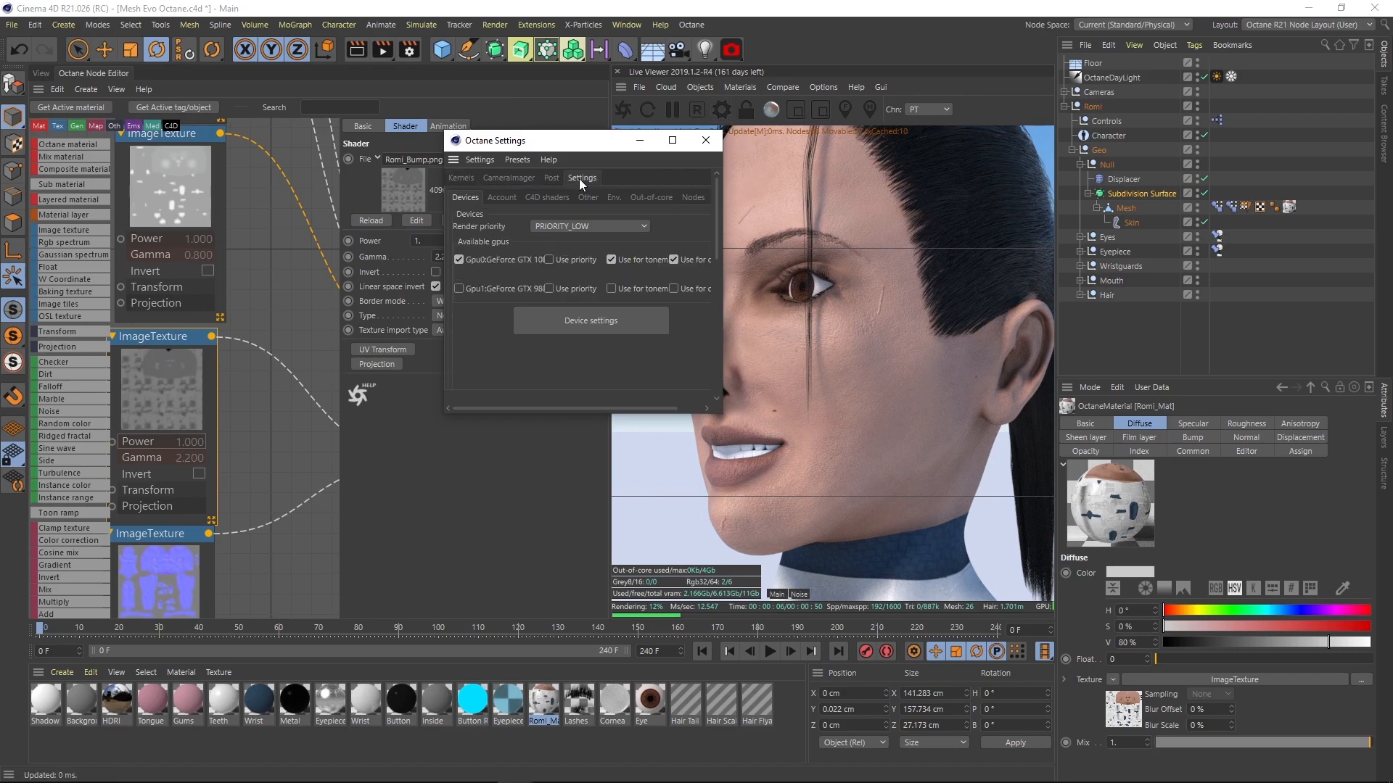
{"action": "left_click", "coordinate": [691, 198]}
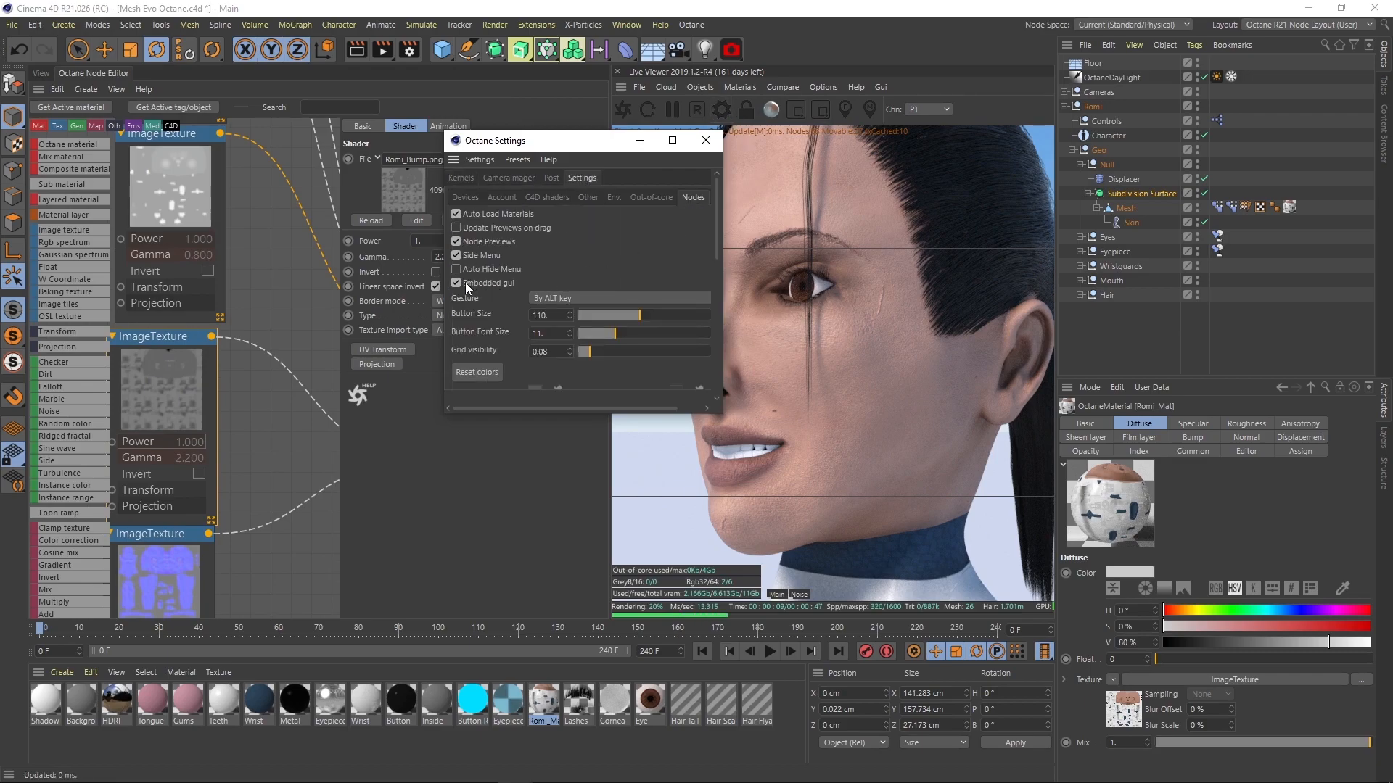
{"action": "left_click", "coordinate": [40, 73]}
{"action": "left_click", "coordinate": [75, 74]}
{"action": "middle_click_drag", "start_coordinate": [178, 222], "coordinate": [221, 230]}
{"action": "scroll", "coordinate": [254, 377], "scroll_direction": "down", "scroll_amount": 3}
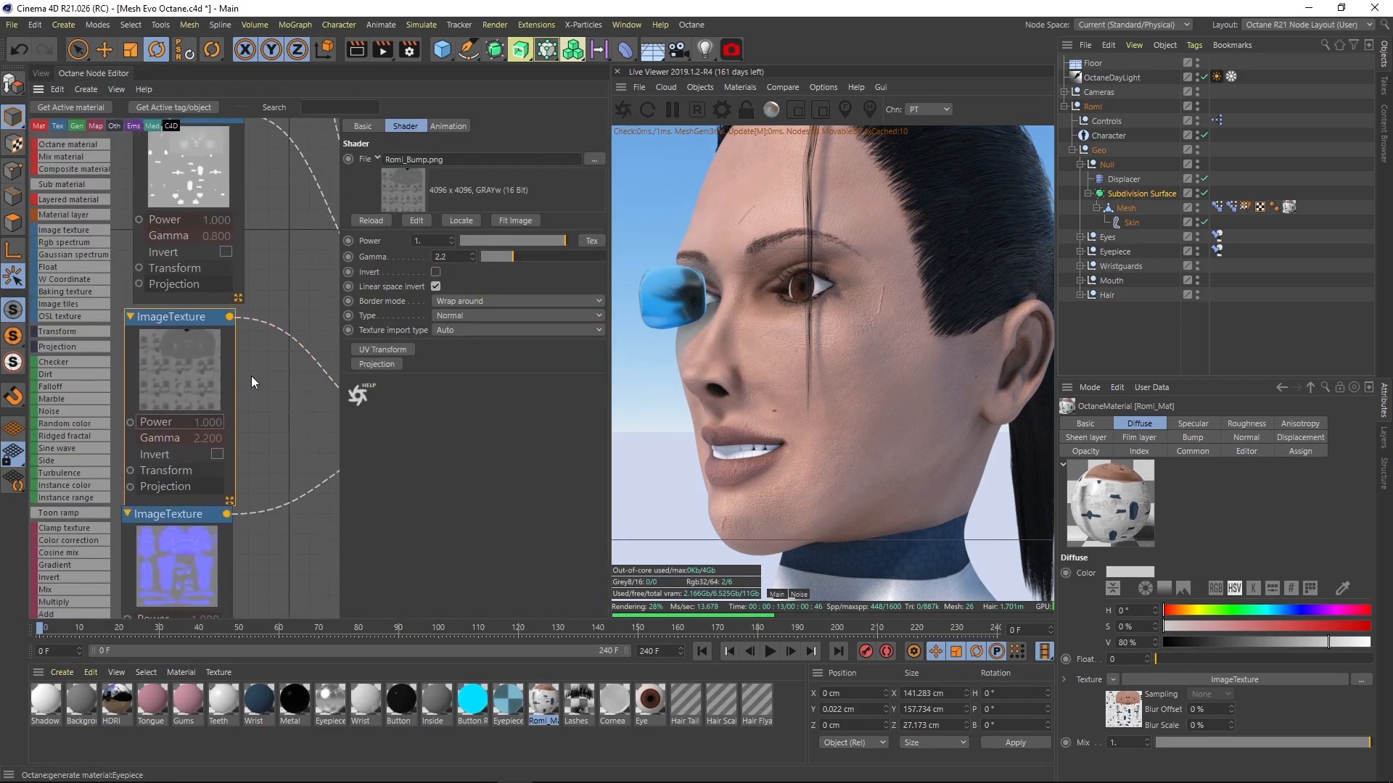
{"action": "scroll", "coordinate": [254, 378], "scroll_direction": "down", "scroll_amount": 1}
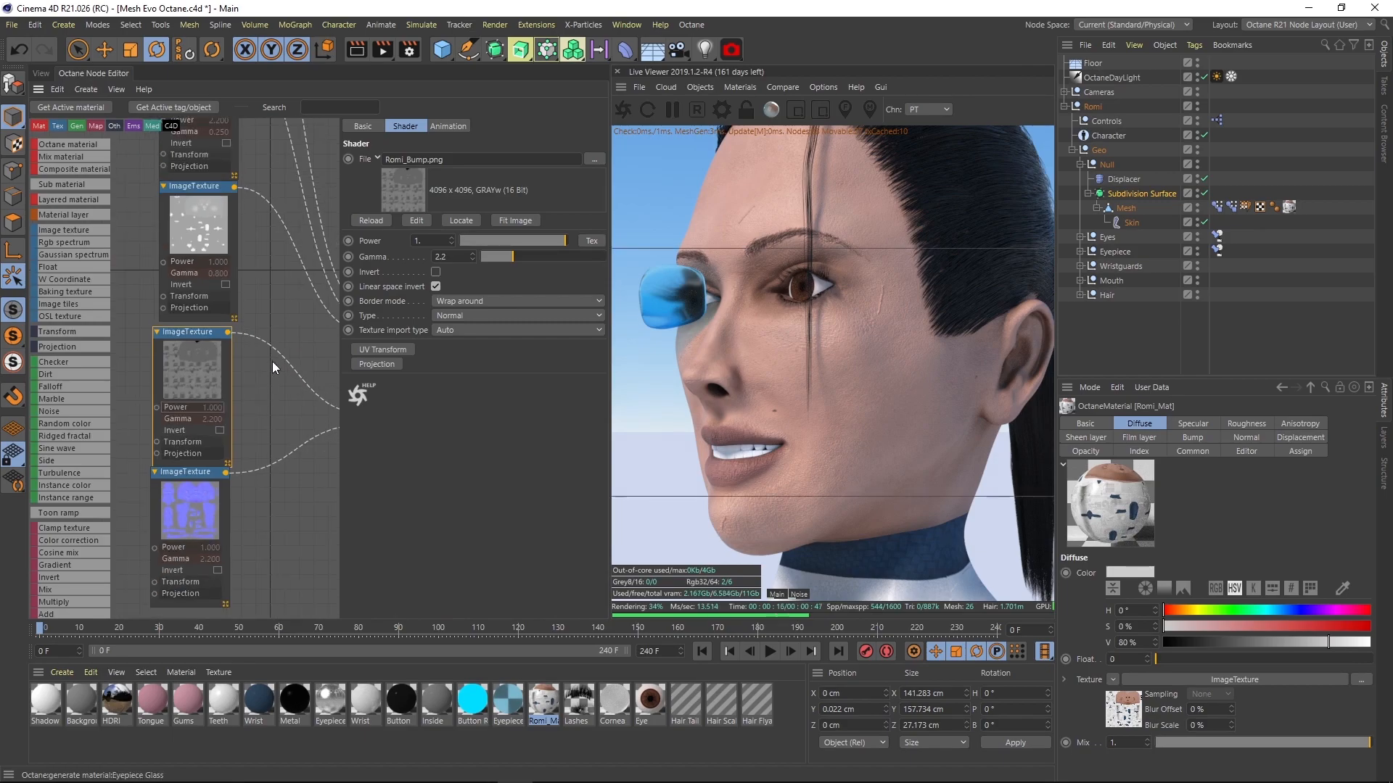
{"action": "middle_click_drag", "start_coordinate": [254, 378], "coordinate": [238, 357]}
{"action": "middle_click_drag", "start_coordinate": [193, 260], "coordinate": [190, 299]}
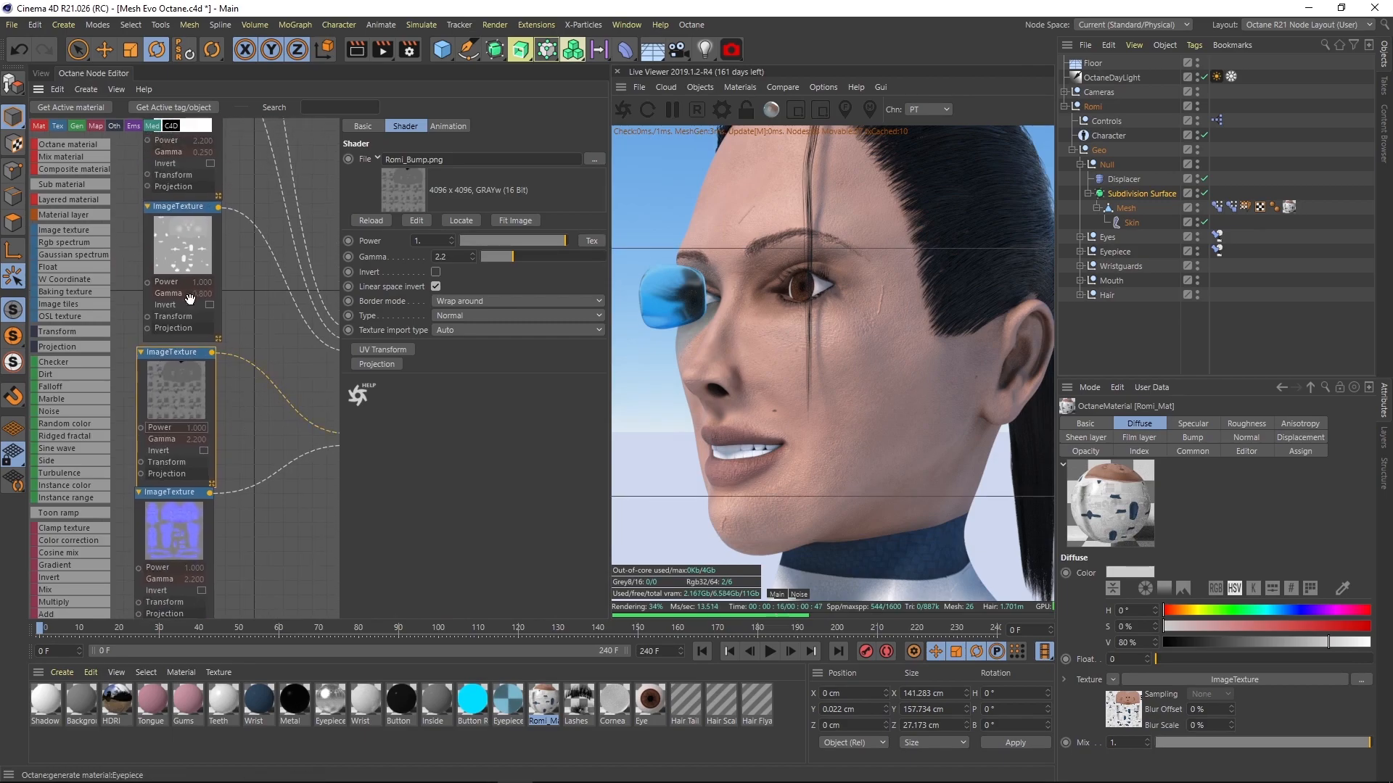
- Stop the live render and reload the interface by switching to the Standard layout and back to Octane R21 Node Layout
{"action": "left_click", "coordinate": [42, 74]}
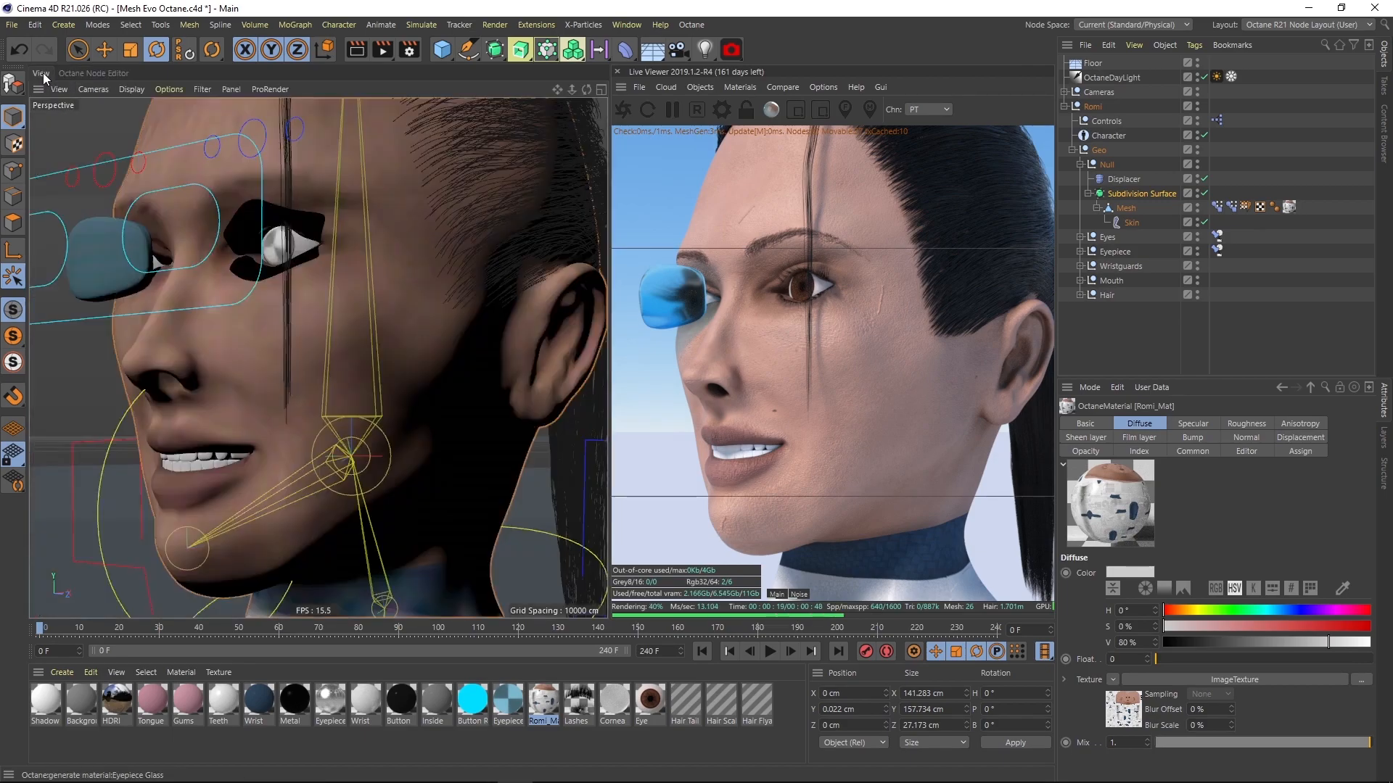
{"action": "left_click", "coordinate": [694, 111]}
{"action": "left_click", "coordinate": [1321, 25]}
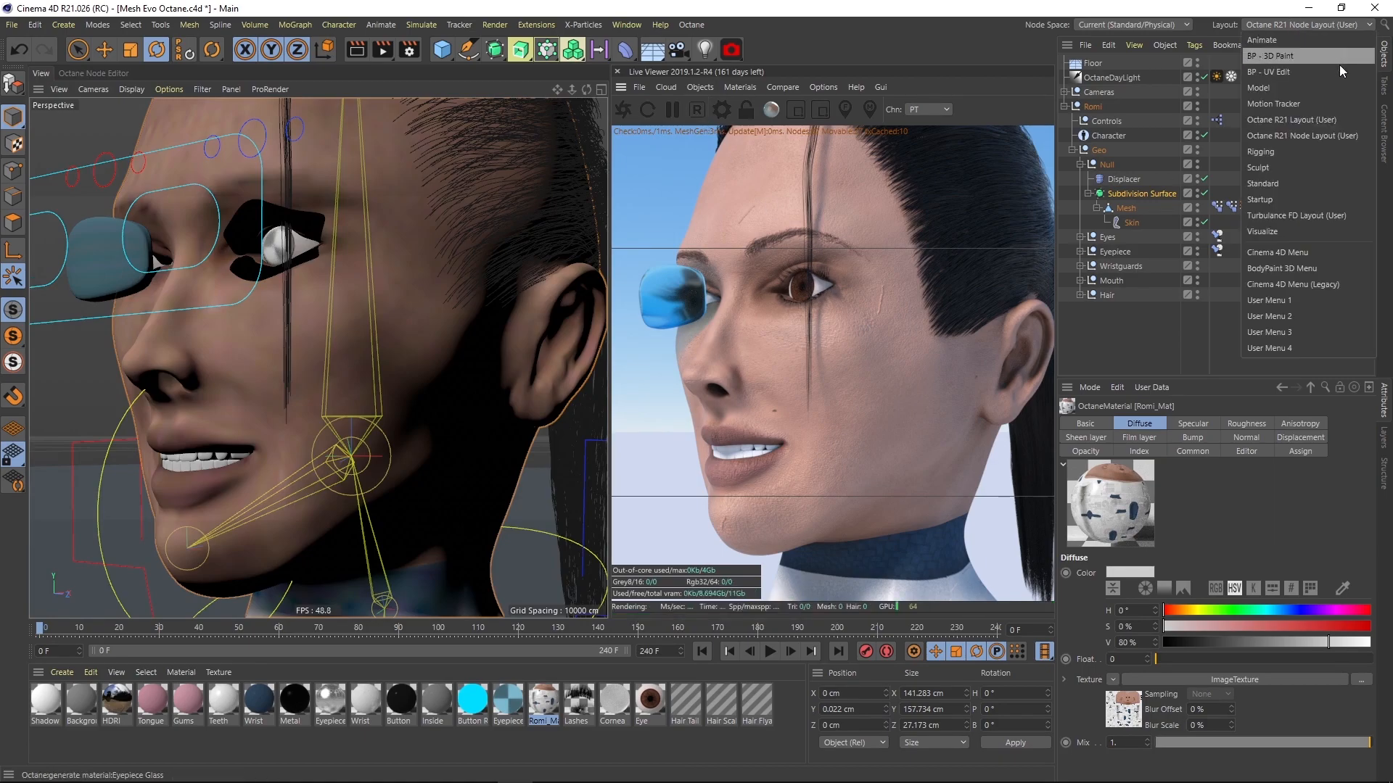
{"action": "left_click", "coordinate": [1294, 183]}
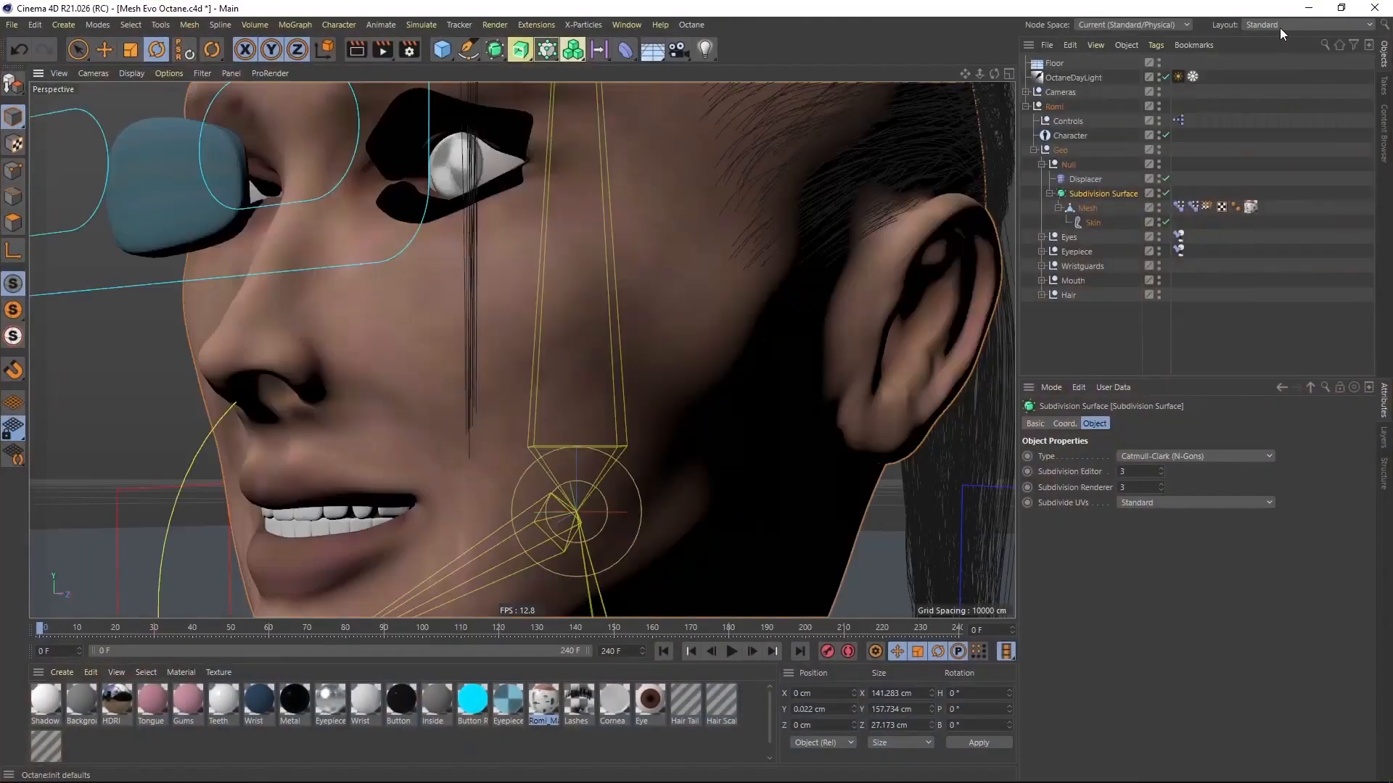
{"action": "left_click", "coordinate": [1280, 26]}
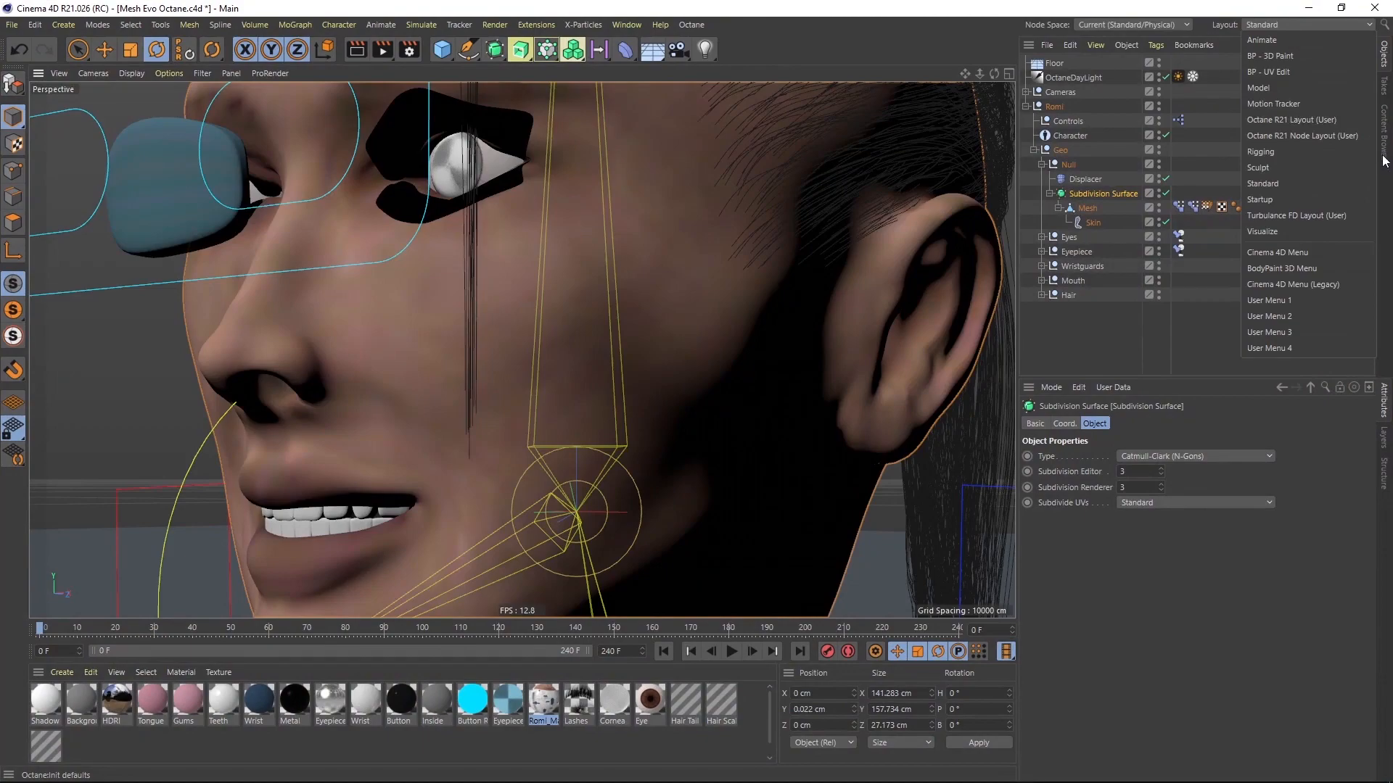
{"action": "left_click", "coordinate": [1335, 136]}
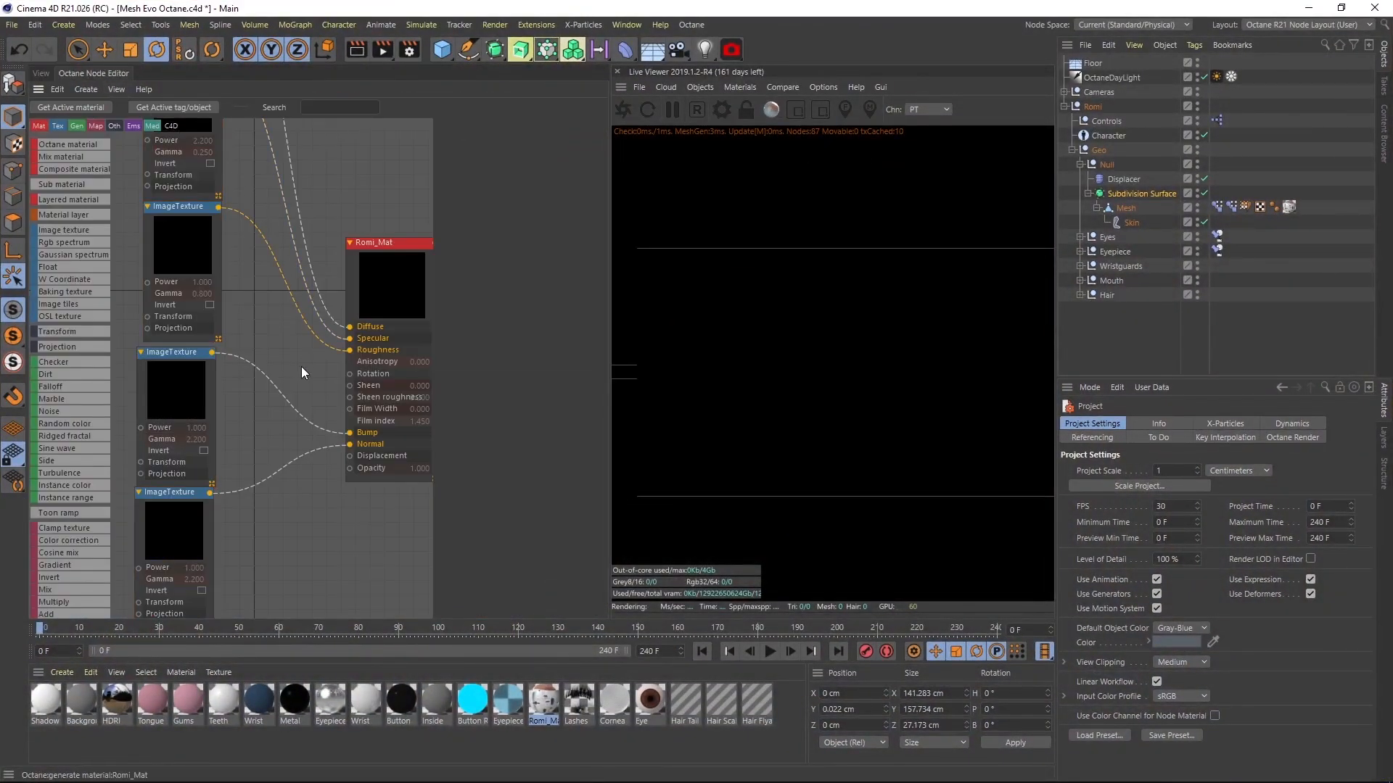
- Select the Romi_Bump texture node and review the Octane node settings, including the Embedded gui option
{"action": "scroll", "coordinate": [258, 421], "scroll_direction": "up", "scroll_amount": 3}
{"action": "left_click", "coordinate": [251, 350]}
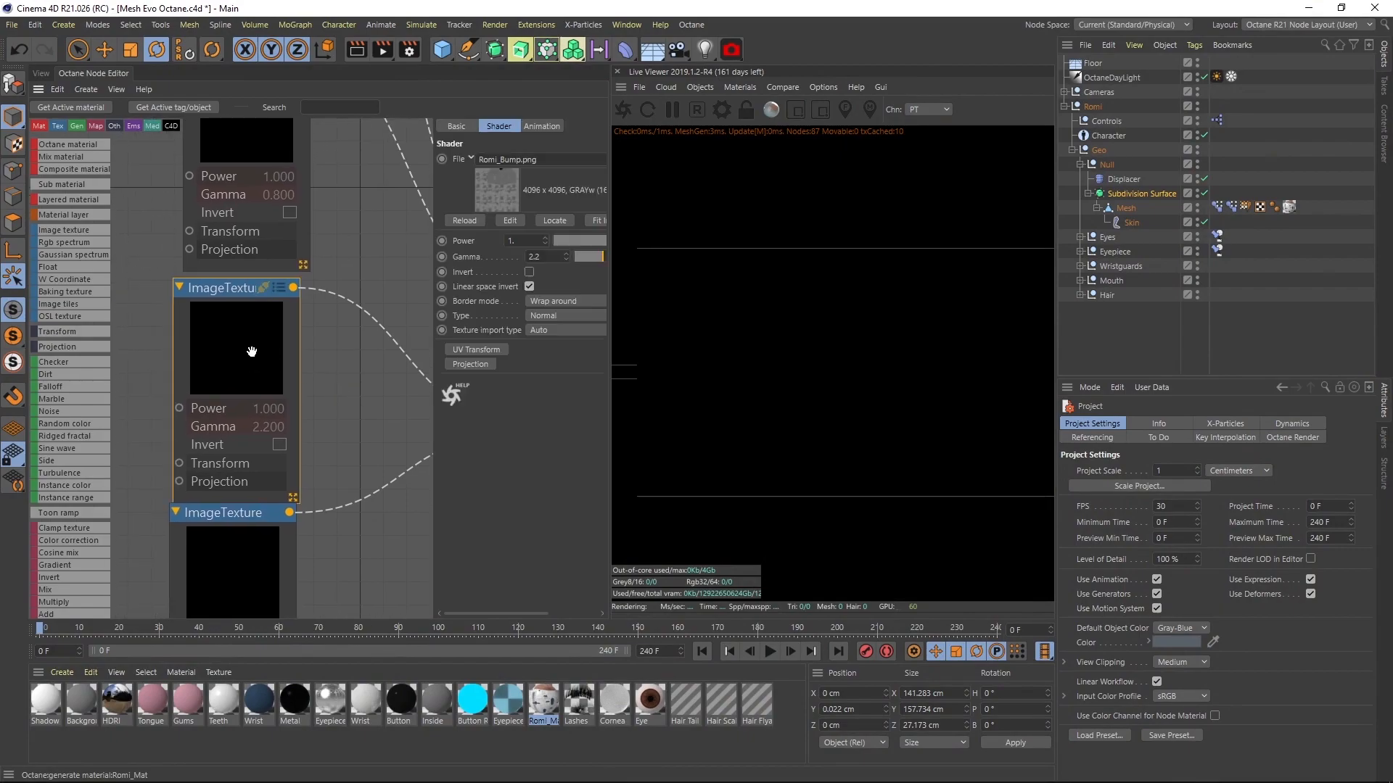
{"action": "left_click", "coordinate": [721, 107]}
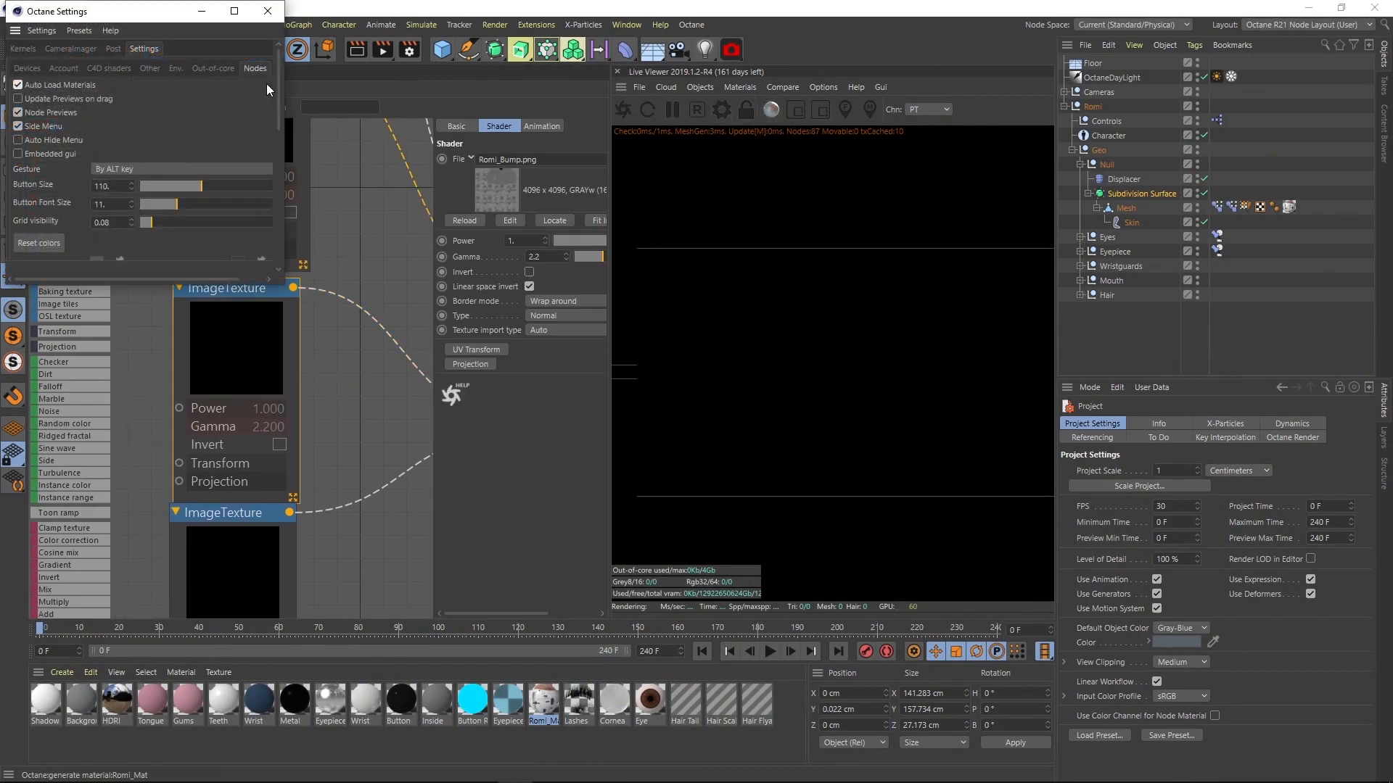
{"action": "left_click_drag", "start_coordinate": [161, 16], "coordinate": [293, 92]}
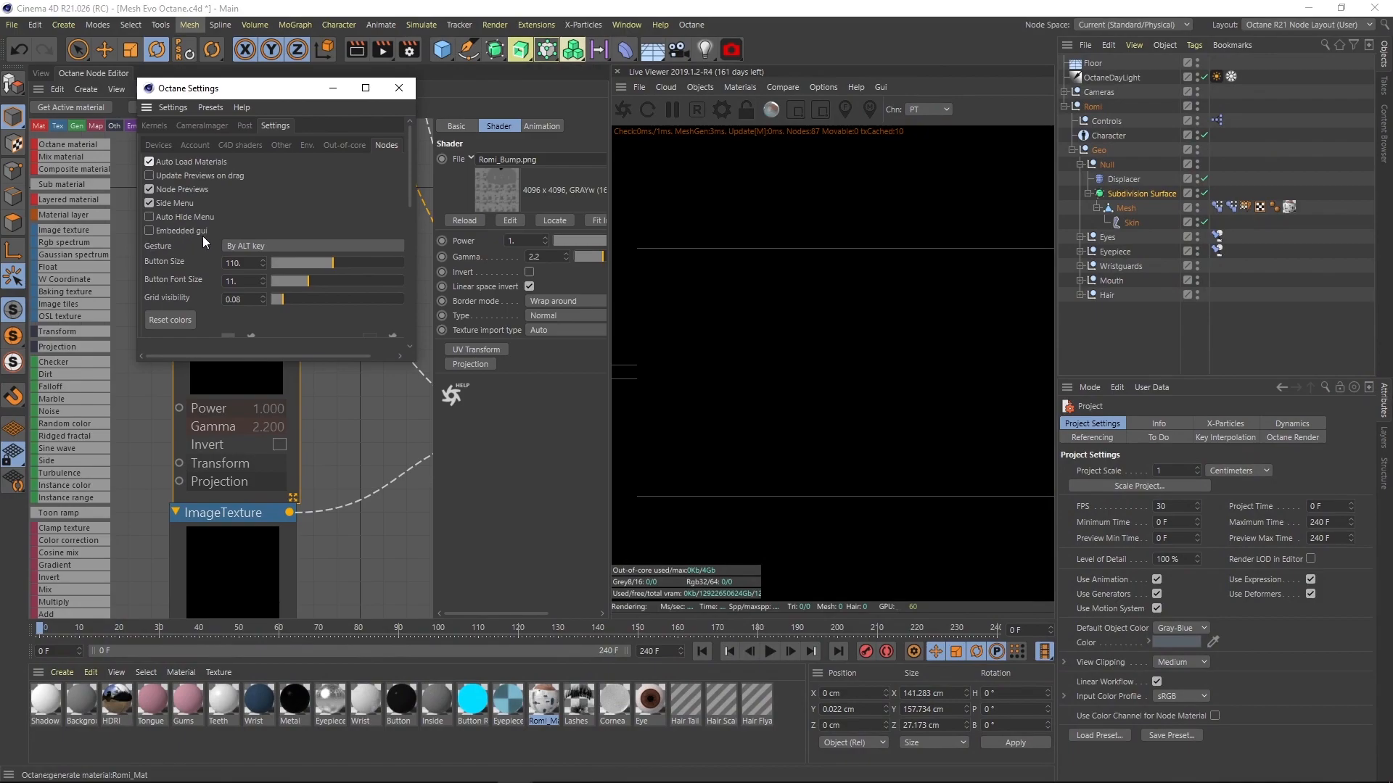
{"action": "left_click", "coordinate": [399, 87]}
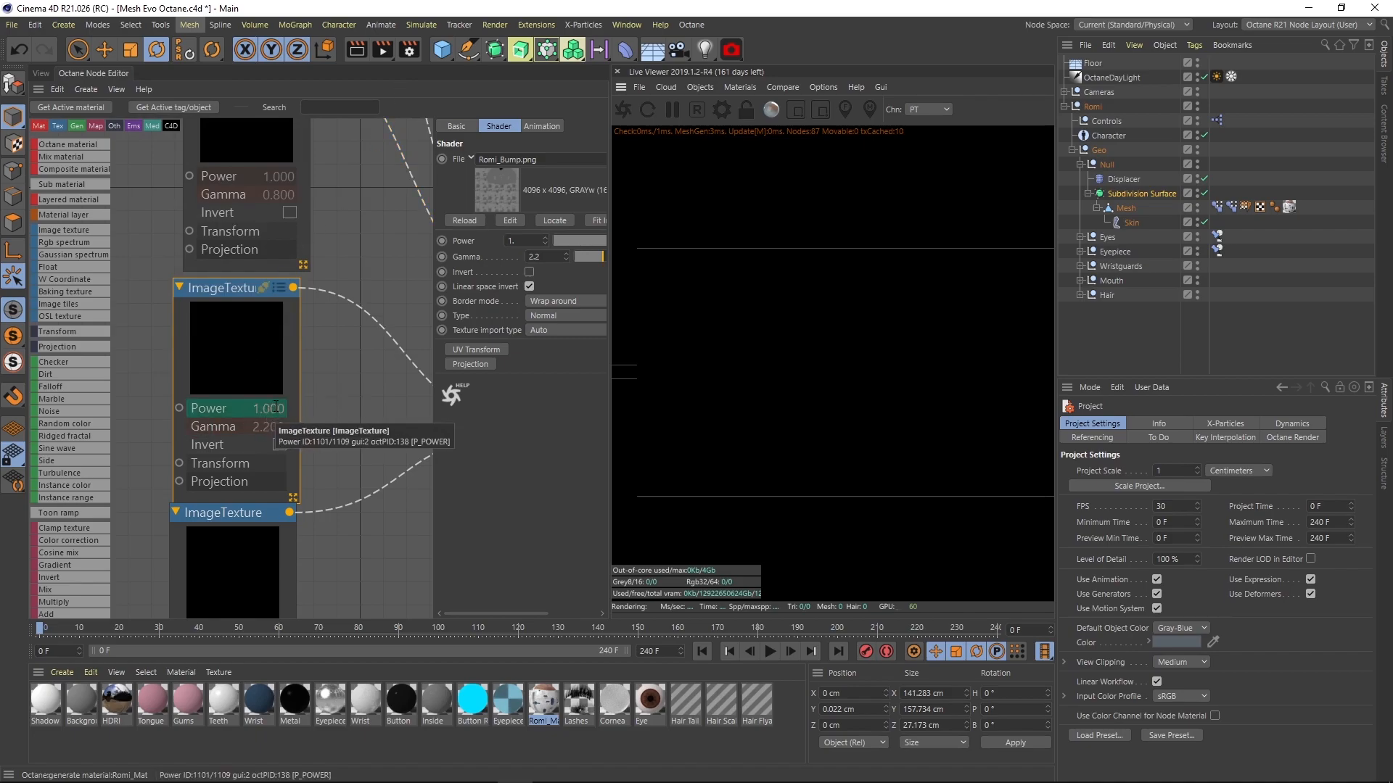
- Restart the live render and return to Romi_Mat's node graph
{"action": "left_click", "coordinate": [43, 72]}
{"action": "left_click", "coordinate": [623, 110]}
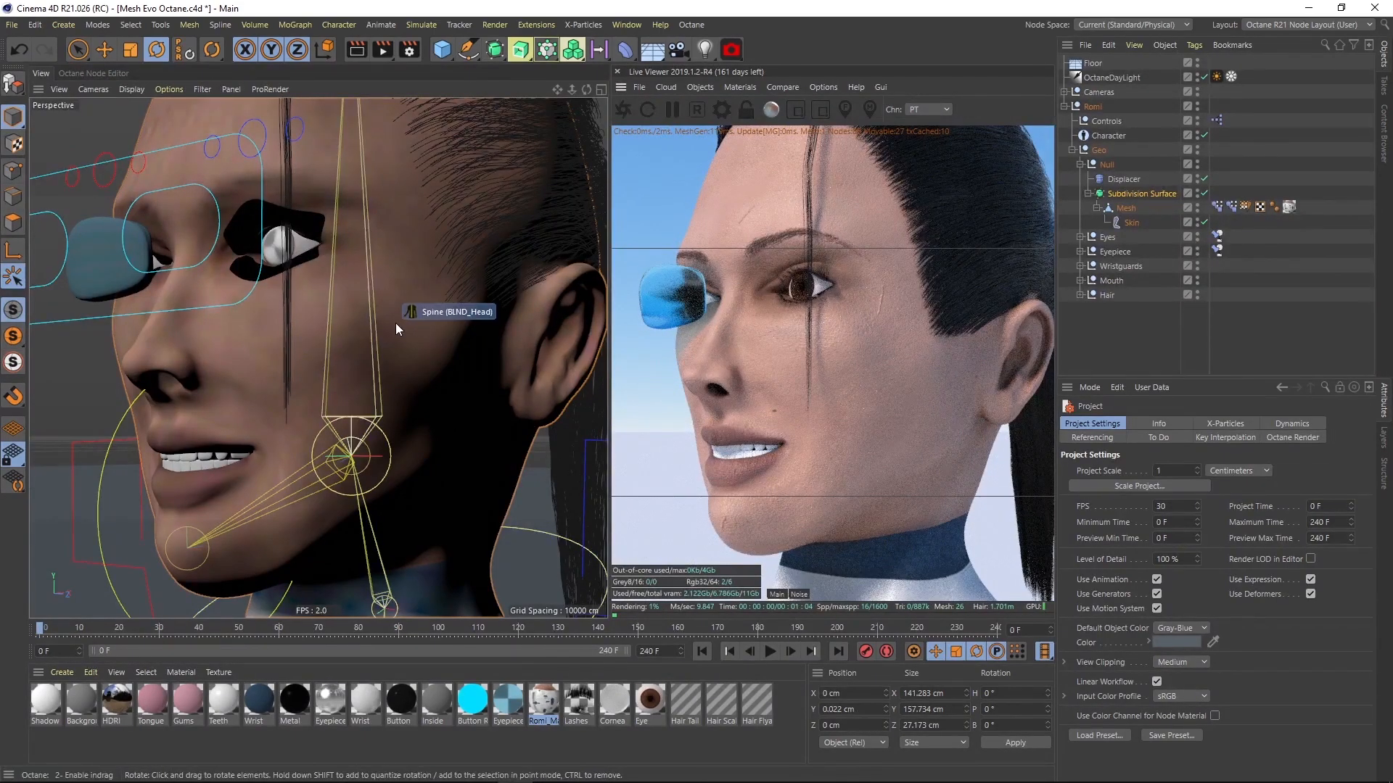
{"action": "middle_click_drag", "start_coordinate": [330, 372], "coordinate": [319, 358], "text": "alt"}
{"action": "left_click", "coordinate": [88, 73]}
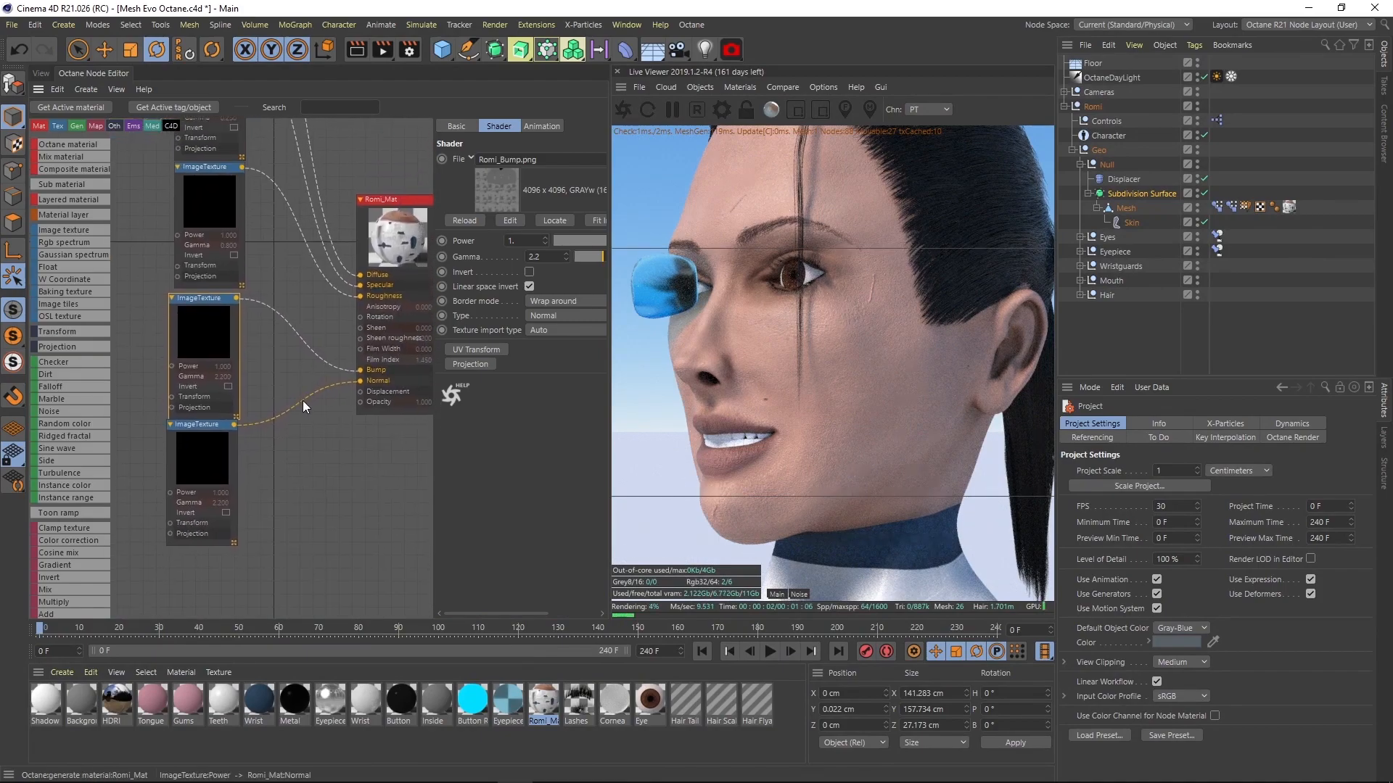
{"action": "scroll", "coordinate": [305, 383], "scroll_direction": "up", "scroll_amount": 2}
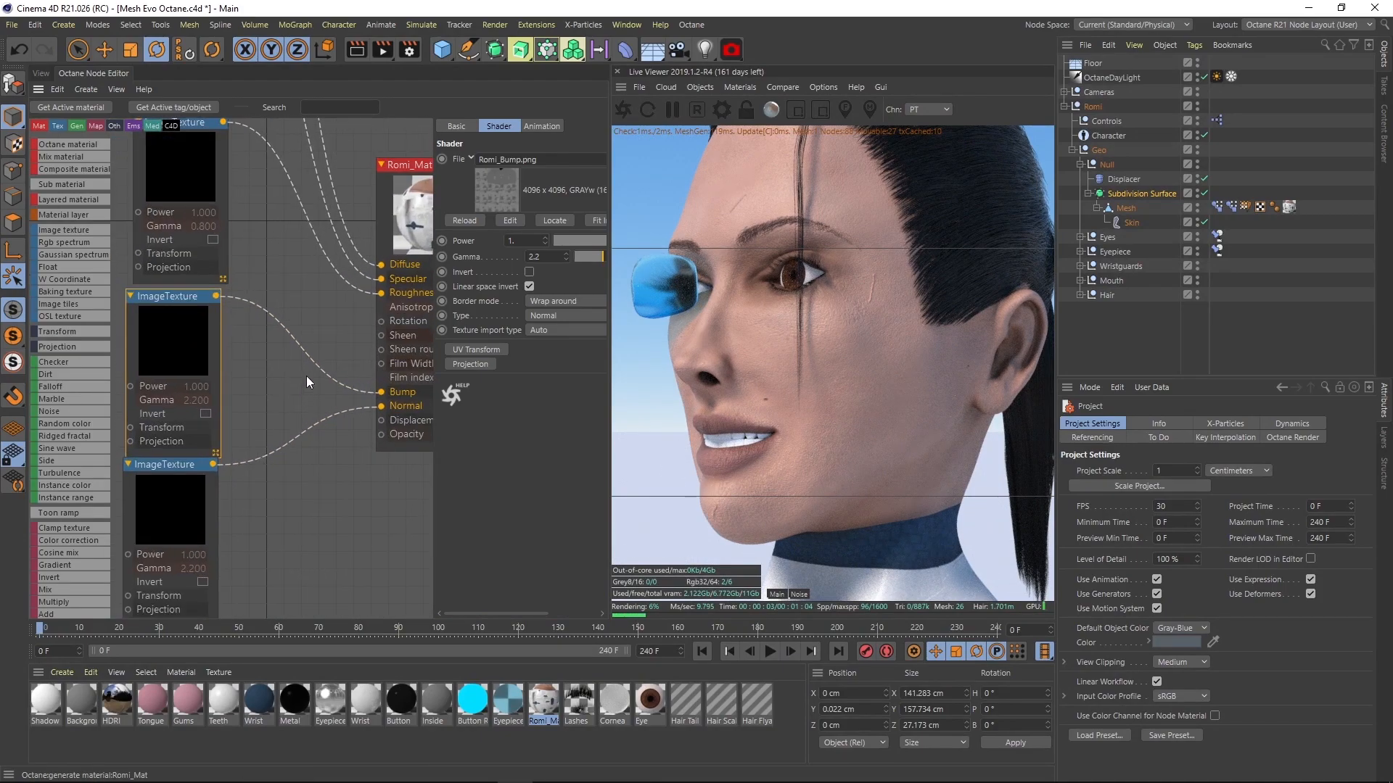
{"action": "middle_click_drag", "start_coordinate": [319, 298], "coordinate": [274, 346]}
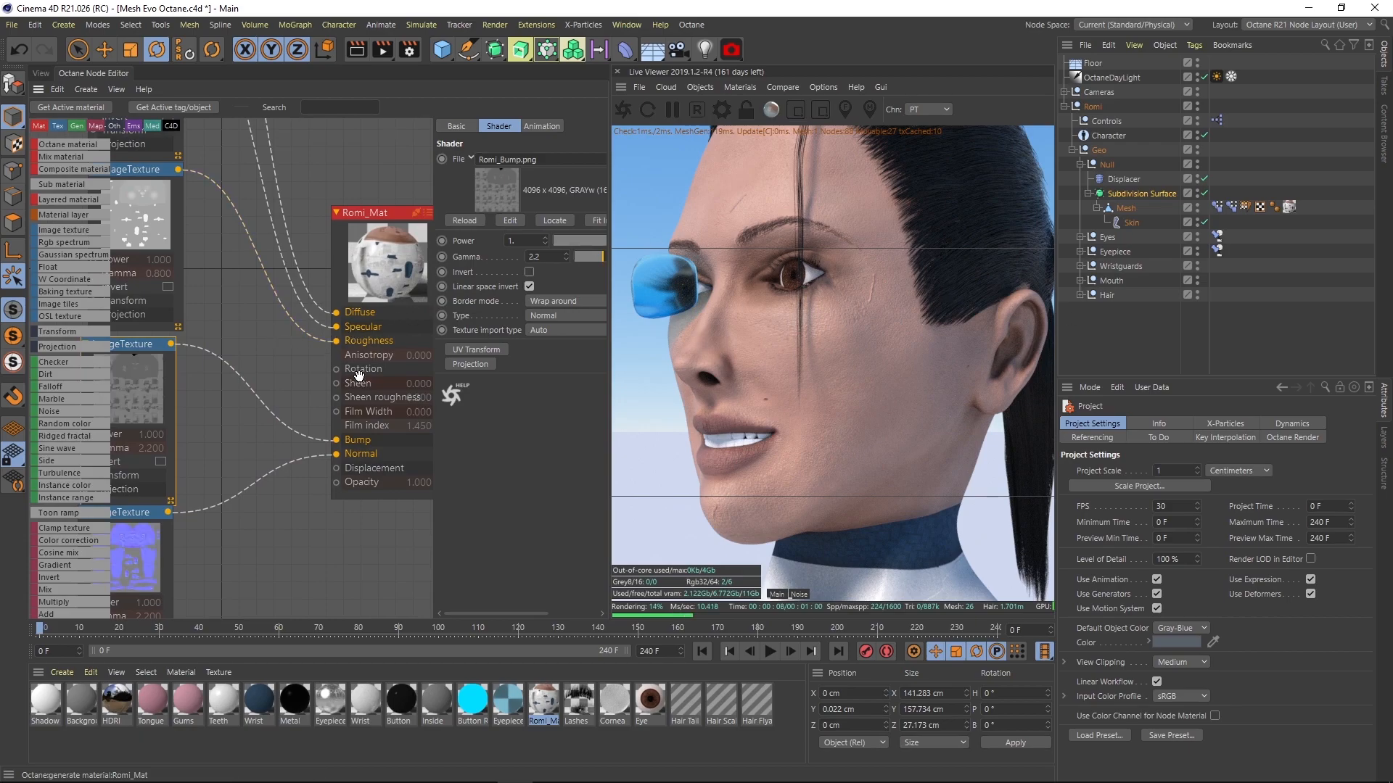
- Examine the forehead skin up close in the render and set the Romi_Bump texture's power to 0.5
{"action": "scroll", "coordinate": [854, 299], "scroll_direction": "up", "scroll_amount": 8}
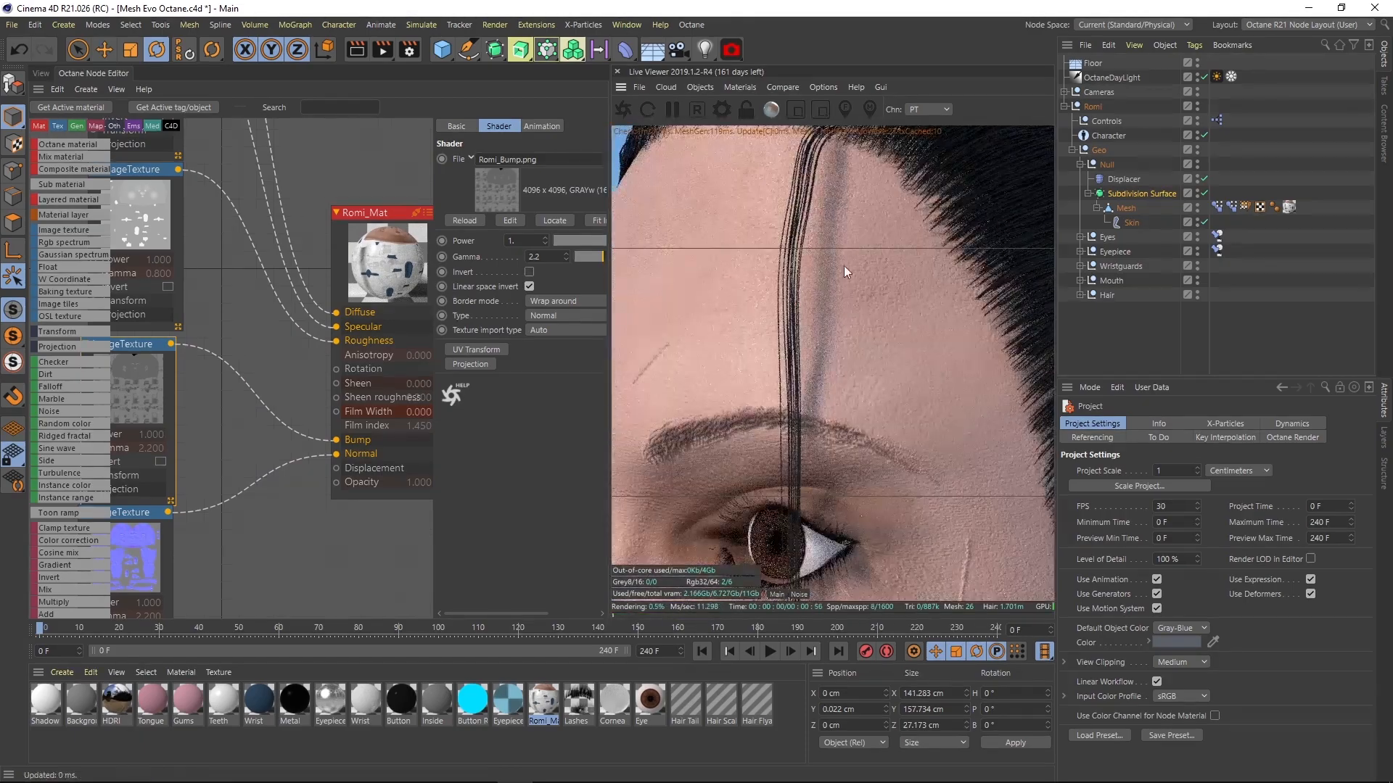
{"action": "middle_click_drag", "start_coordinate": [733, 263], "coordinate": [807, 279]}
{"action": "left_click_drag", "start_coordinate": [806, 278], "coordinate": [1043, 332]}
{"action": "scroll", "coordinate": [911, 320], "scroll_direction": "up", "scroll_amount": 5}
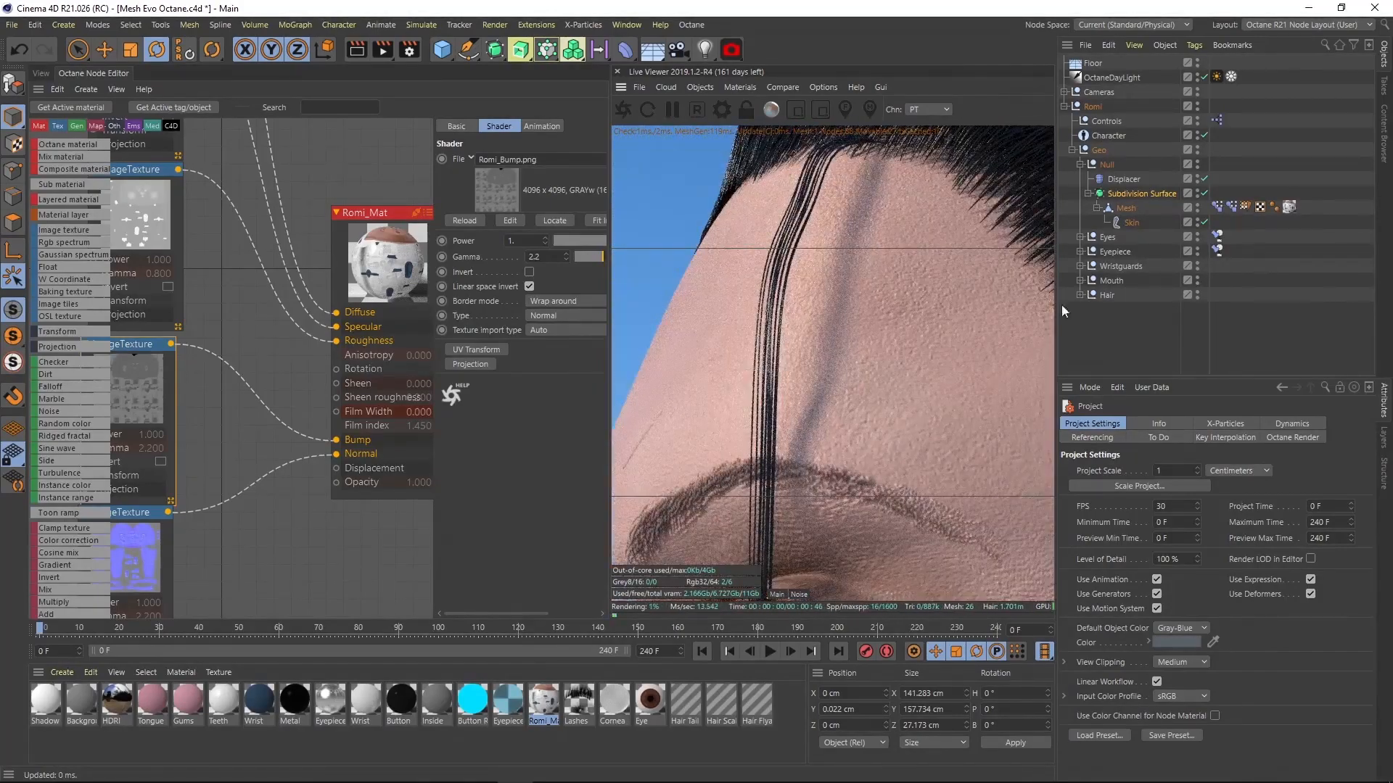
{"action": "middle_click_drag", "start_coordinate": [192, 388], "coordinate": [289, 407]}
{"action": "left_click_drag", "start_coordinate": [225, 427], "coordinate": [240, 403]}
{"action": "left_click_drag", "start_coordinate": [529, 239], "coordinate": [454, 260]}
{"action": "type", "text": "0.5"}
{"action": "key", "text": "Return"}
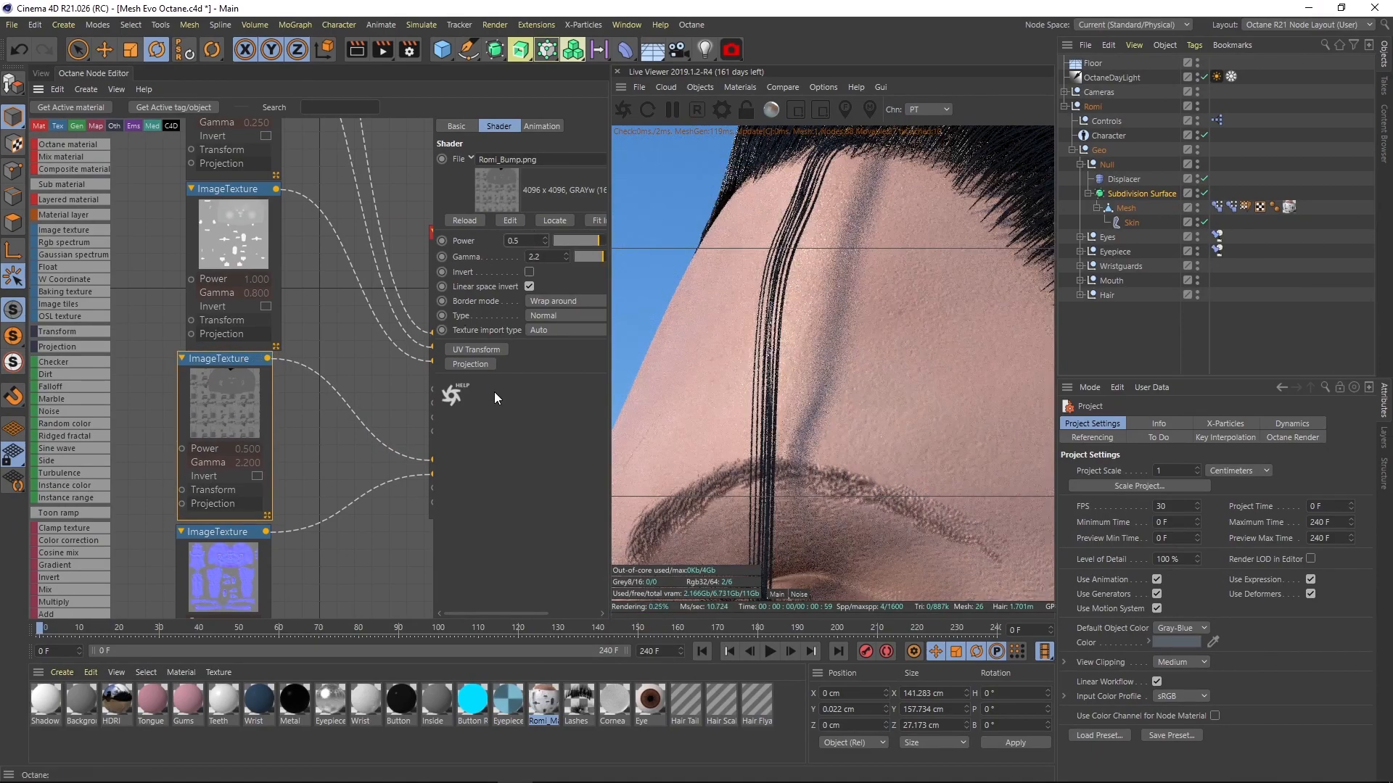
- Save the scene and check the character's whole head in the render
{"action": "left_click_drag", "start_coordinate": [828, 312], "coordinate": [829, 362]}
{"action": "key", "text": "ctrl+s"}
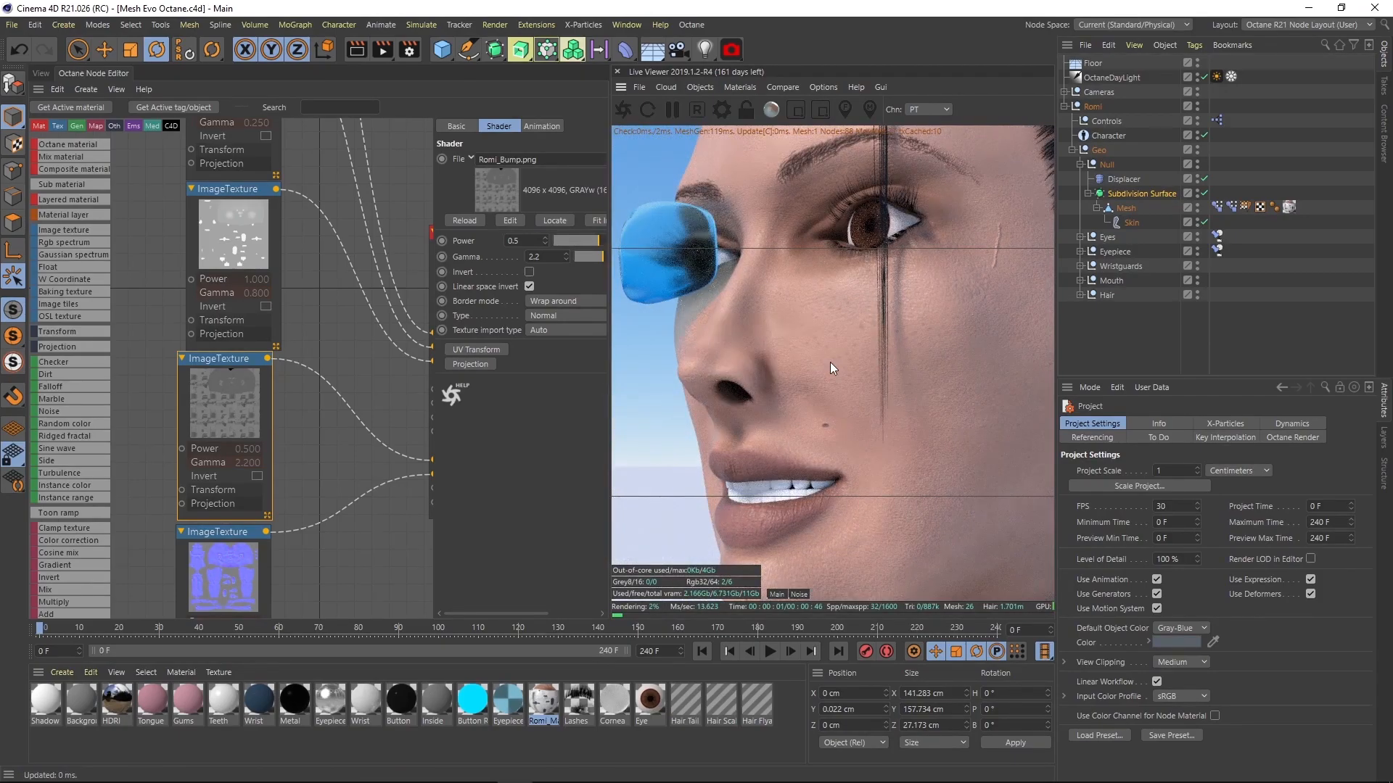
{"action": "left_click_drag", "start_coordinate": [747, 354], "coordinate": [850, 346]}
{"action": "middle_click_drag", "start_coordinate": [876, 319], "coordinate": [839, 371]}
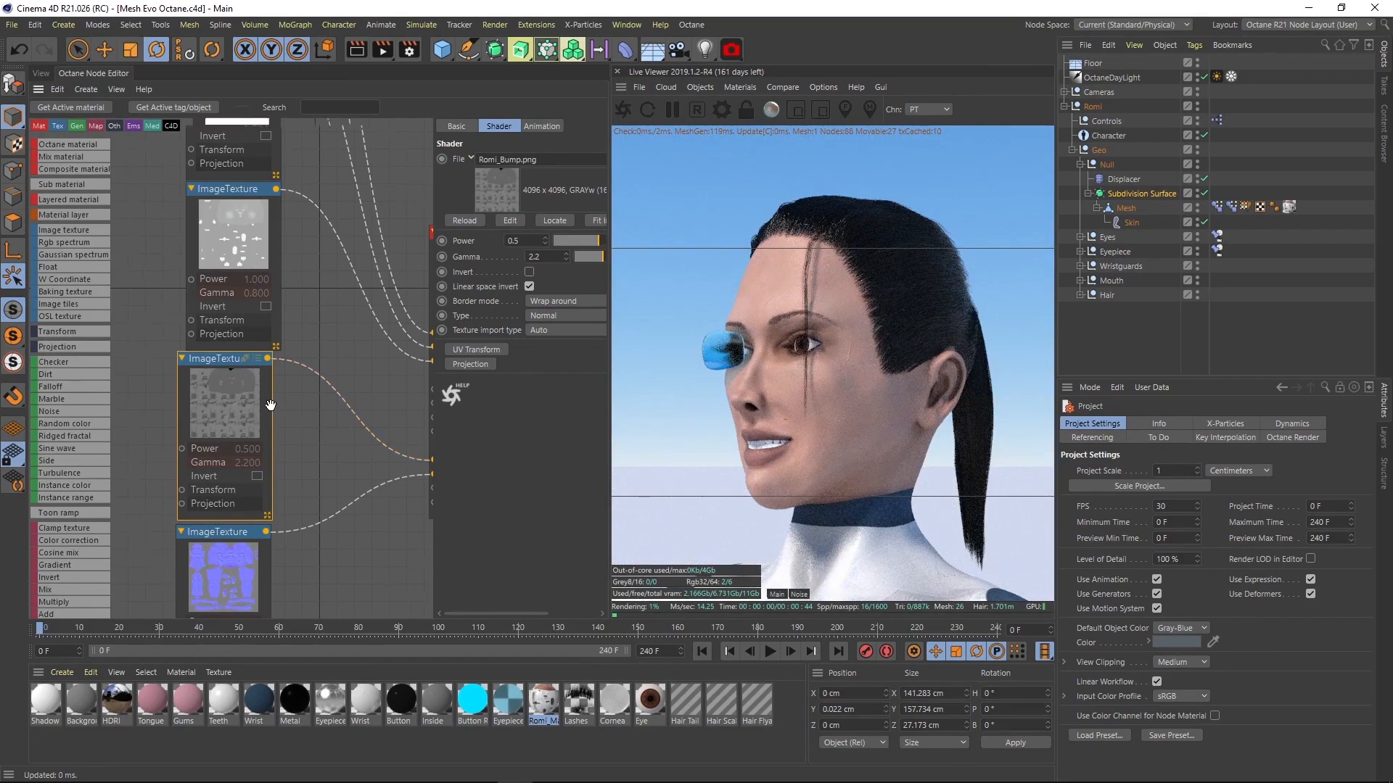
- Select the column of texture nodes and move it up and slightly away from the Romi_Mat node
{"action": "scroll", "coordinate": [269, 406], "scroll_direction": "down", "scroll_amount": 2}
{"action": "scroll", "coordinate": [208, 272], "scroll_direction": "down", "scroll_amount": 3}
{"action": "middle_click_drag", "start_coordinate": [180, 215], "coordinate": [204, 238]}
{"action": "left_click_drag", "start_coordinate": [186, 178], "coordinate": [266, 459]}
{"action": "left_click_drag", "start_coordinate": [274, 349], "coordinate": [249, 291]}
{"action": "left_click", "coordinate": [306, 445]}
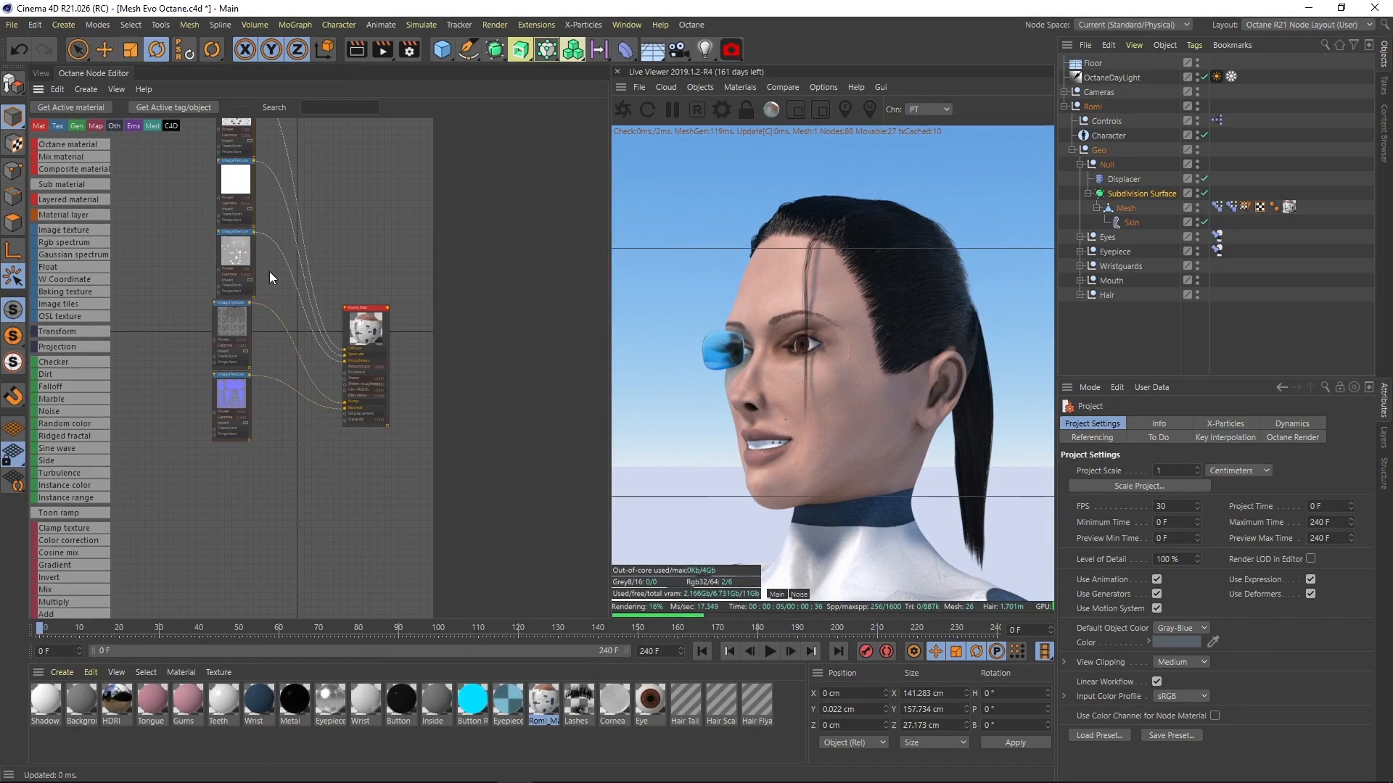
{"action": "scroll", "coordinate": [347, 448], "scroll_direction": "up", "scroll_amount": 5}
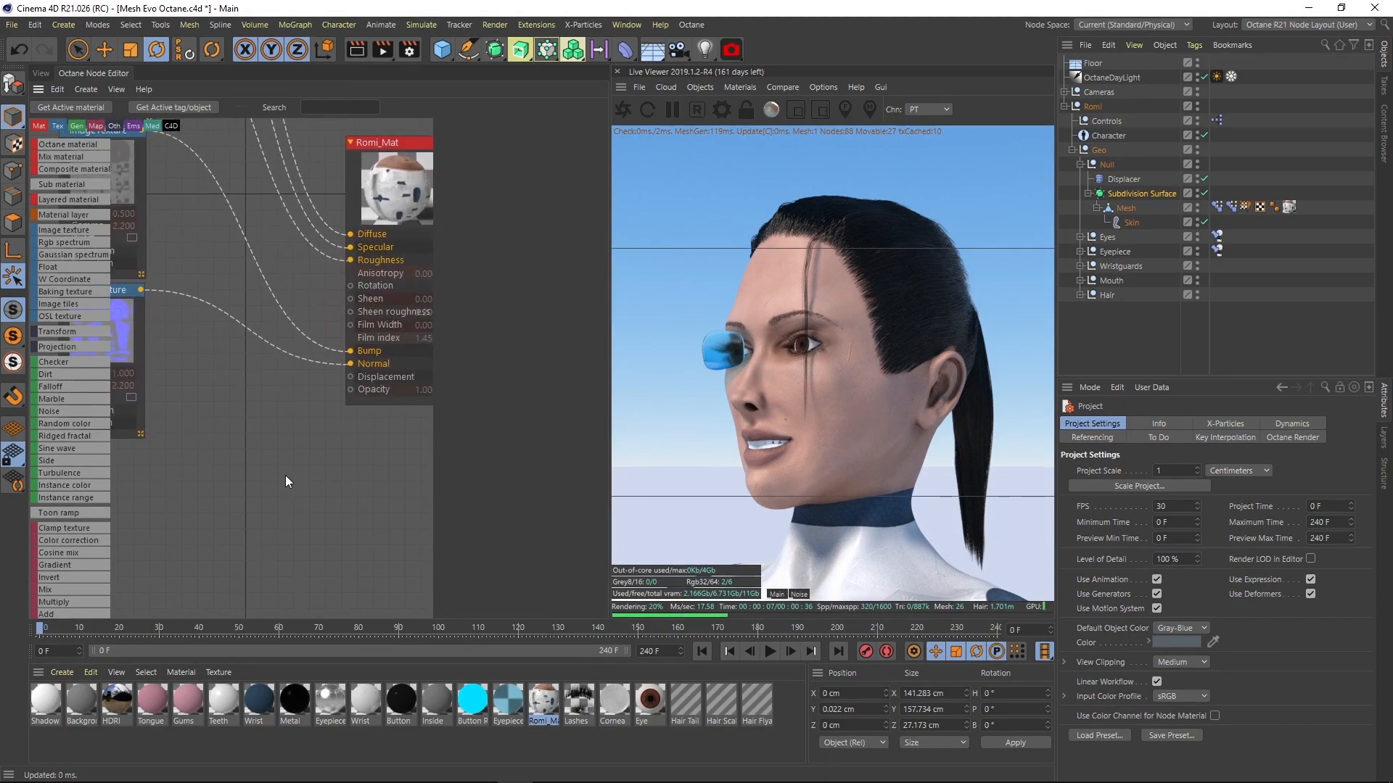
- Change Romi_Mat's material type to Specular in the enlarged node editor and return to the live render
{"action": "key", "text": "ctrl+Tab"}
{"action": "middle_click_drag", "start_coordinate": [207, 429], "coordinate": [400, 547]}
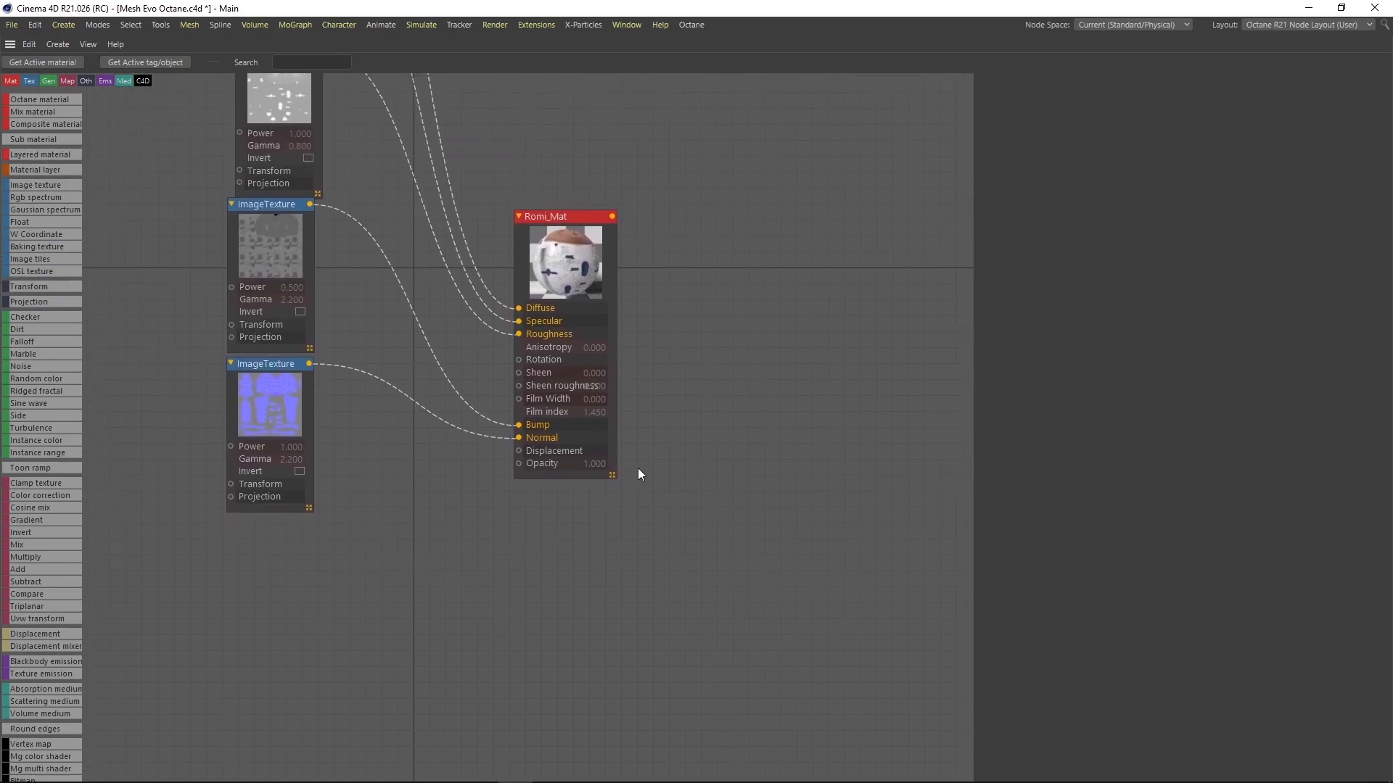
{"action": "left_click", "coordinate": [583, 252]}
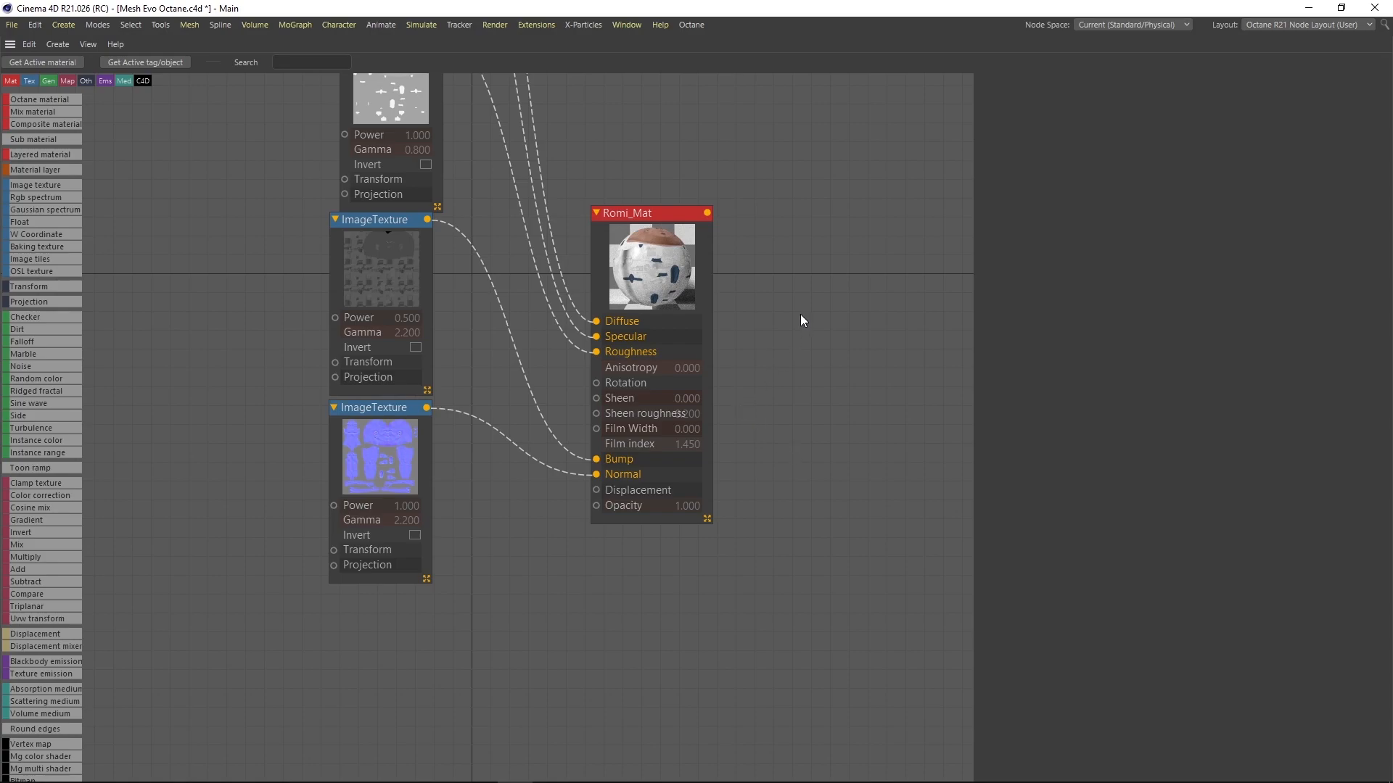
{"action": "middle_click_drag", "start_coordinate": [801, 315], "coordinate": [763, 378]}
{"action": "left_click", "coordinate": [644, 277]}
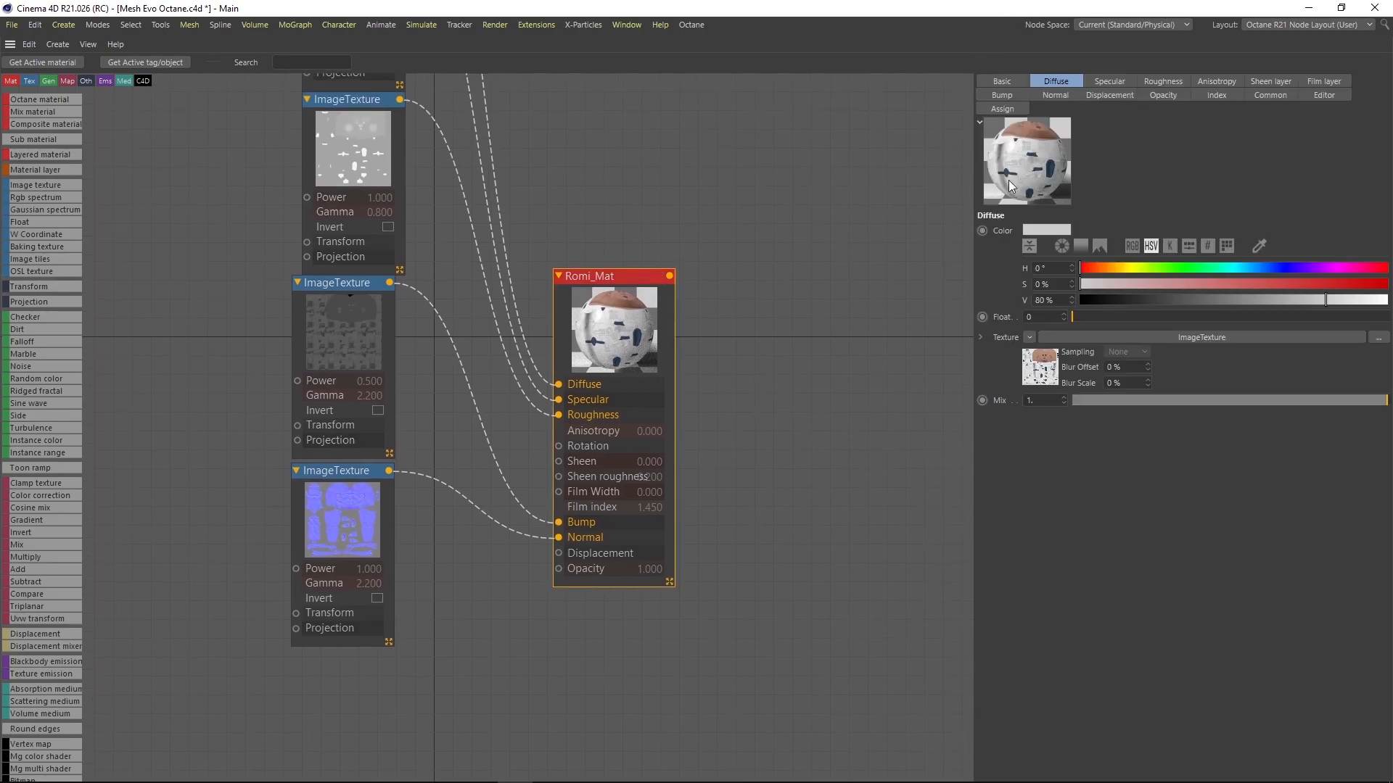
{"action": "left_click", "coordinate": [1008, 82]}
{"action": "left_click", "coordinate": [1069, 265]}
{"action": "left_click", "coordinate": [1074, 311]}
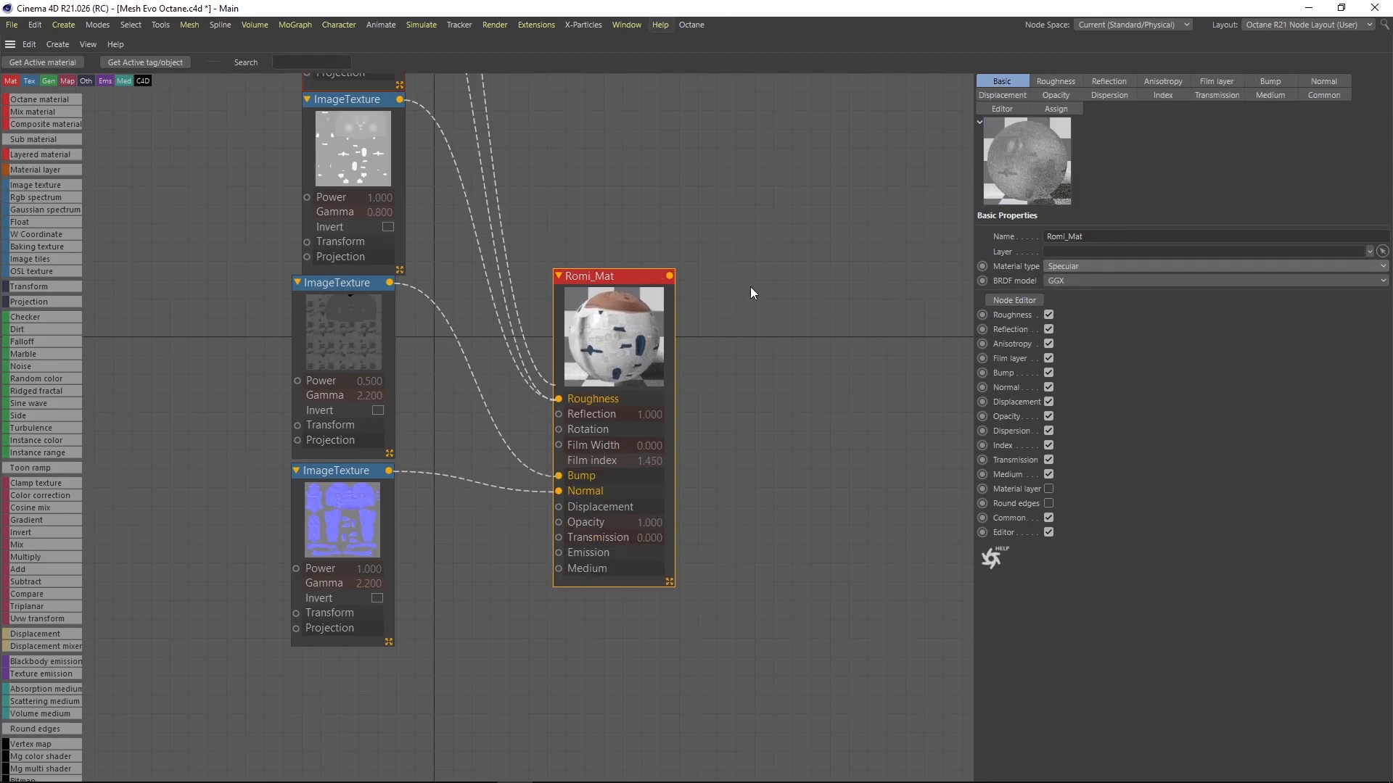
{"action": "key", "text": "ctrl+Tab"}
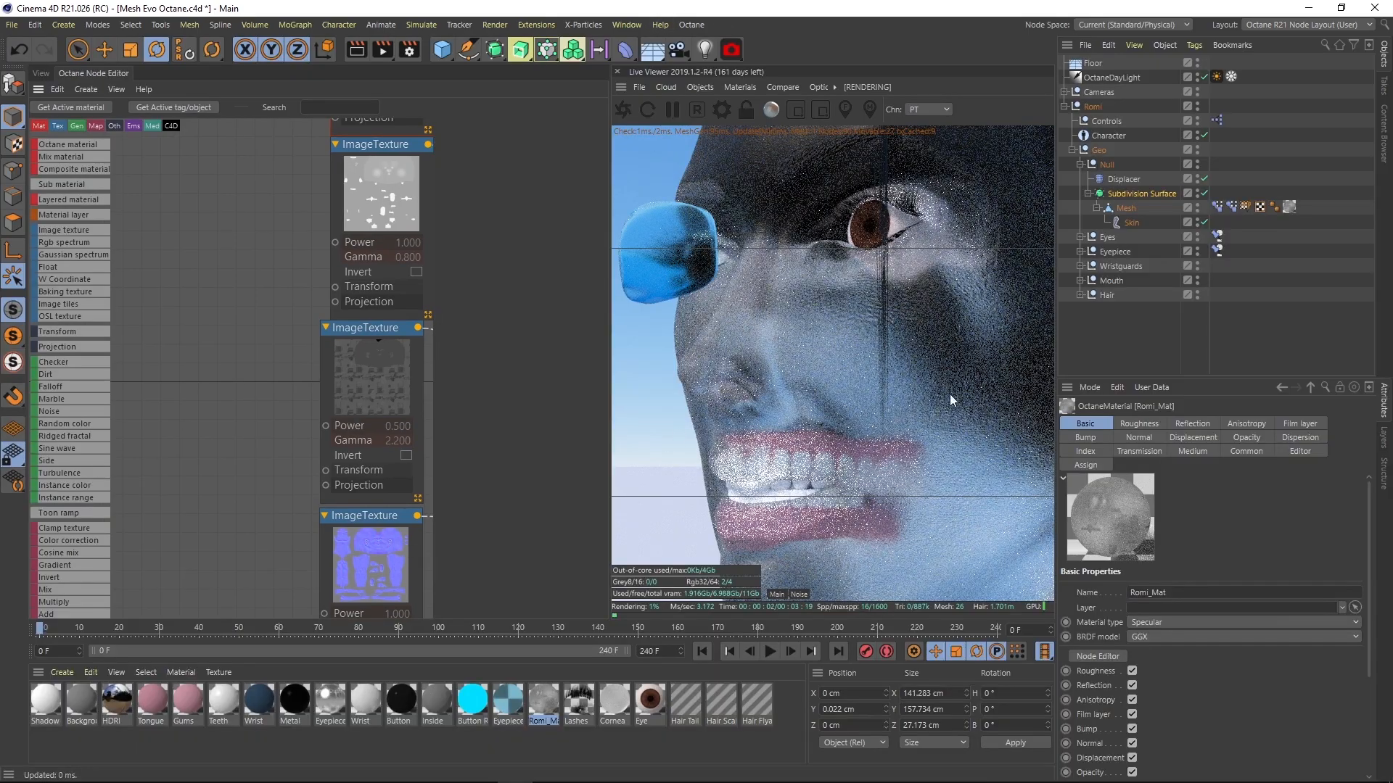
- Check the head from the side in the render and add a Scattering medium node connected to Romi_Mat's Medium input
{"action": "left_click_drag", "start_coordinate": [921, 355], "coordinate": [976, 353]}
{"action": "right_click_drag", "start_coordinate": [977, 353], "coordinate": [800, 462]}
{"action": "left_click_drag", "start_coordinate": [800, 466], "coordinate": [908, 420]}
{"action": "middle_click_drag", "start_coordinate": [908, 419], "coordinate": [773, 403]}
{"action": "right_click_drag", "start_coordinate": [773, 402], "coordinate": [805, 399]}
{"action": "middle_click_drag", "start_coordinate": [806, 399], "coordinate": [813, 377]}
{"action": "middle_click_drag", "start_coordinate": [335, 436], "coordinate": [61, 236]}
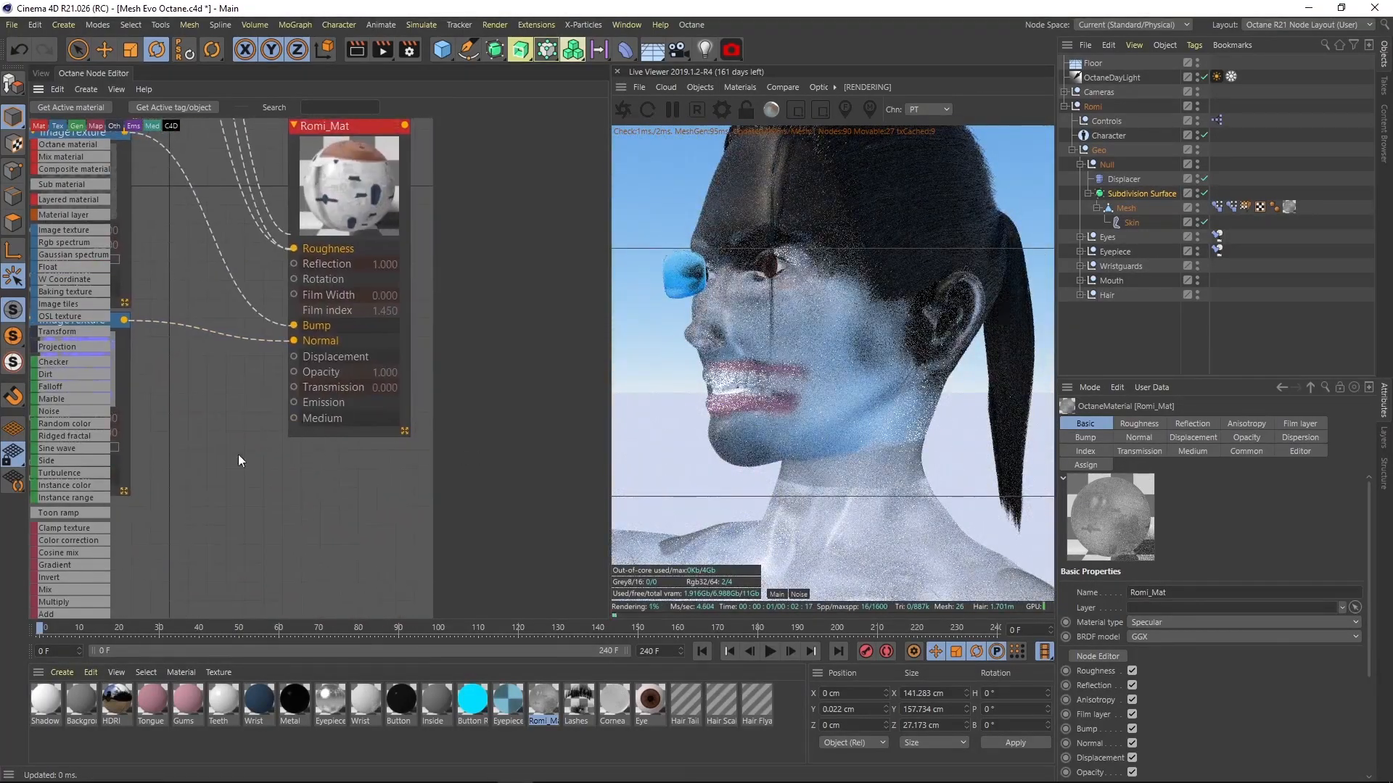
{"action": "scroll", "coordinate": [133, 540], "scroll_direction": "down", "scroll_amount": 5}
{"action": "scroll", "coordinate": [99, 524], "scroll_direction": "down", "scroll_amount": 1}
{"action": "scroll", "coordinate": [93, 540], "scroll_direction": "up", "scroll_amount": 3}
{"action": "scroll", "coordinate": [90, 550], "scroll_direction": "down", "scroll_amount": 1}
{"action": "left_click_drag", "start_coordinate": [93, 526], "coordinate": [181, 512]}
{"action": "left_click_drag", "start_coordinate": [270, 510], "coordinate": [294, 418]}
{"action": "left_click_drag", "start_coordinate": [217, 521], "coordinate": [213, 514]}
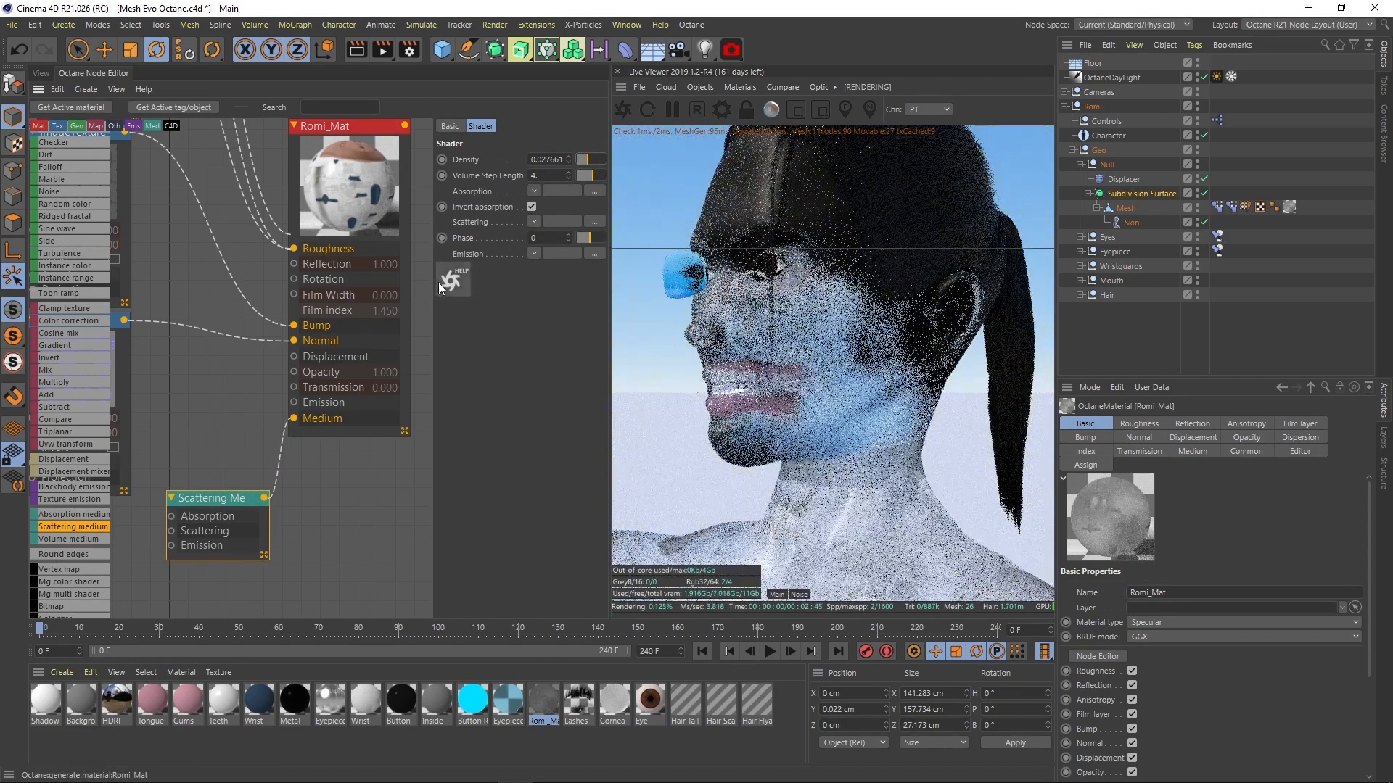
- Widen the parameter area, set the Scattering Medium's density to about 18, and check the face in the render
{"action": "left_click_drag", "start_coordinate": [434, 315], "coordinate": [247, 319]}
{"action": "left_click_drag", "start_coordinate": [444, 160], "coordinate": [551, 167]}
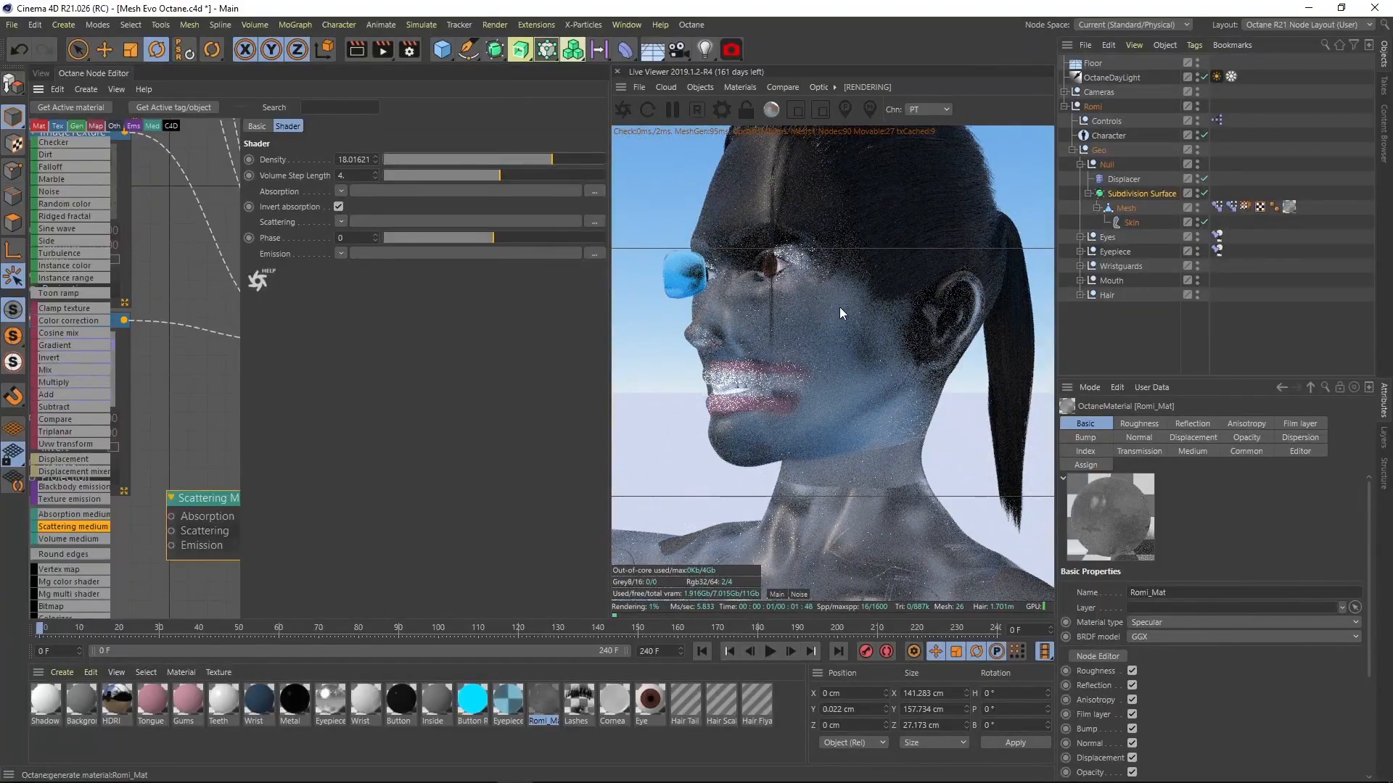
{"action": "left_click_drag", "start_coordinate": [839, 324], "coordinate": [799, 343]}
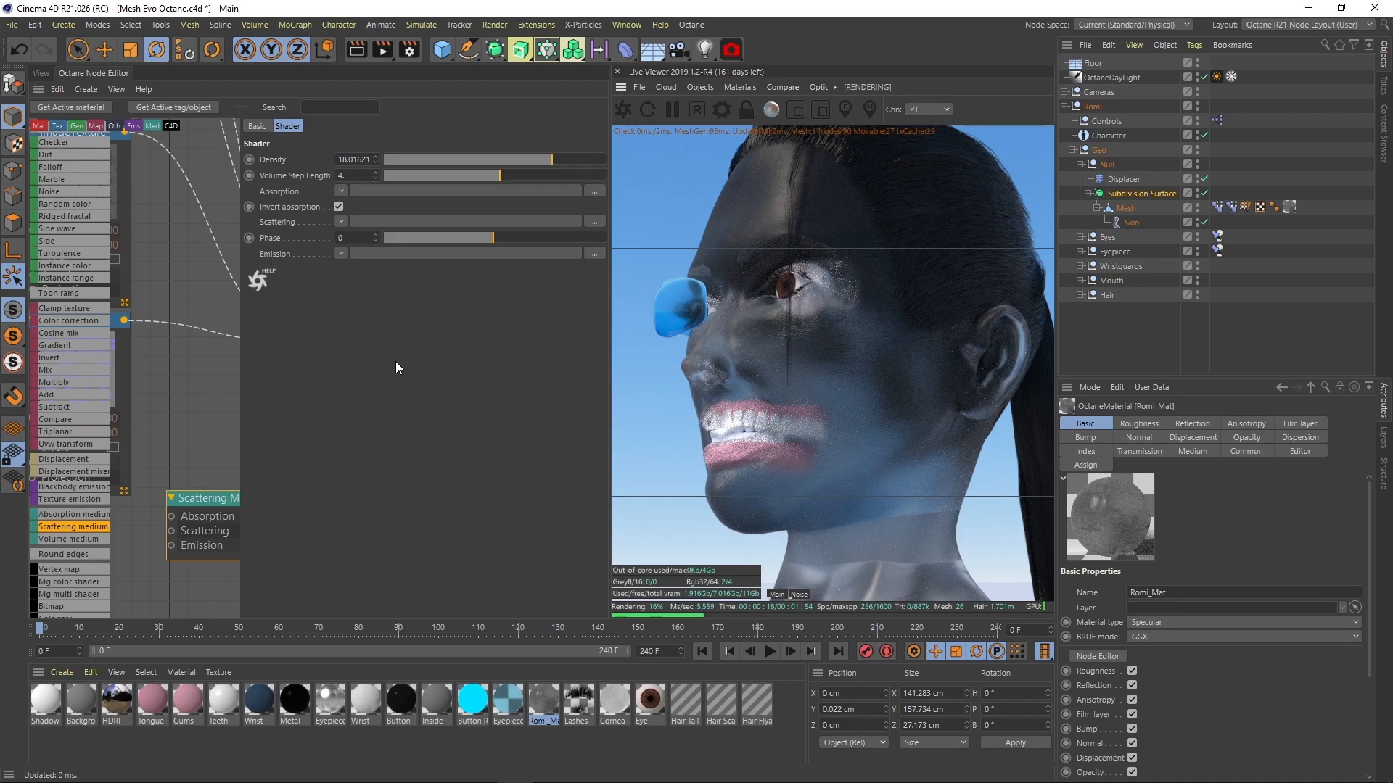
- Change Romi_Mat's material type to Diffuse and examine the face in profile in the live render
{"action": "middle_click_drag", "start_coordinate": [218, 371], "coordinate": [92, 496]}
{"action": "scroll", "coordinate": [159, 377], "scroll_direction": "down", "scroll_amount": 1}
{"action": "left_click", "coordinate": [207, 298]}
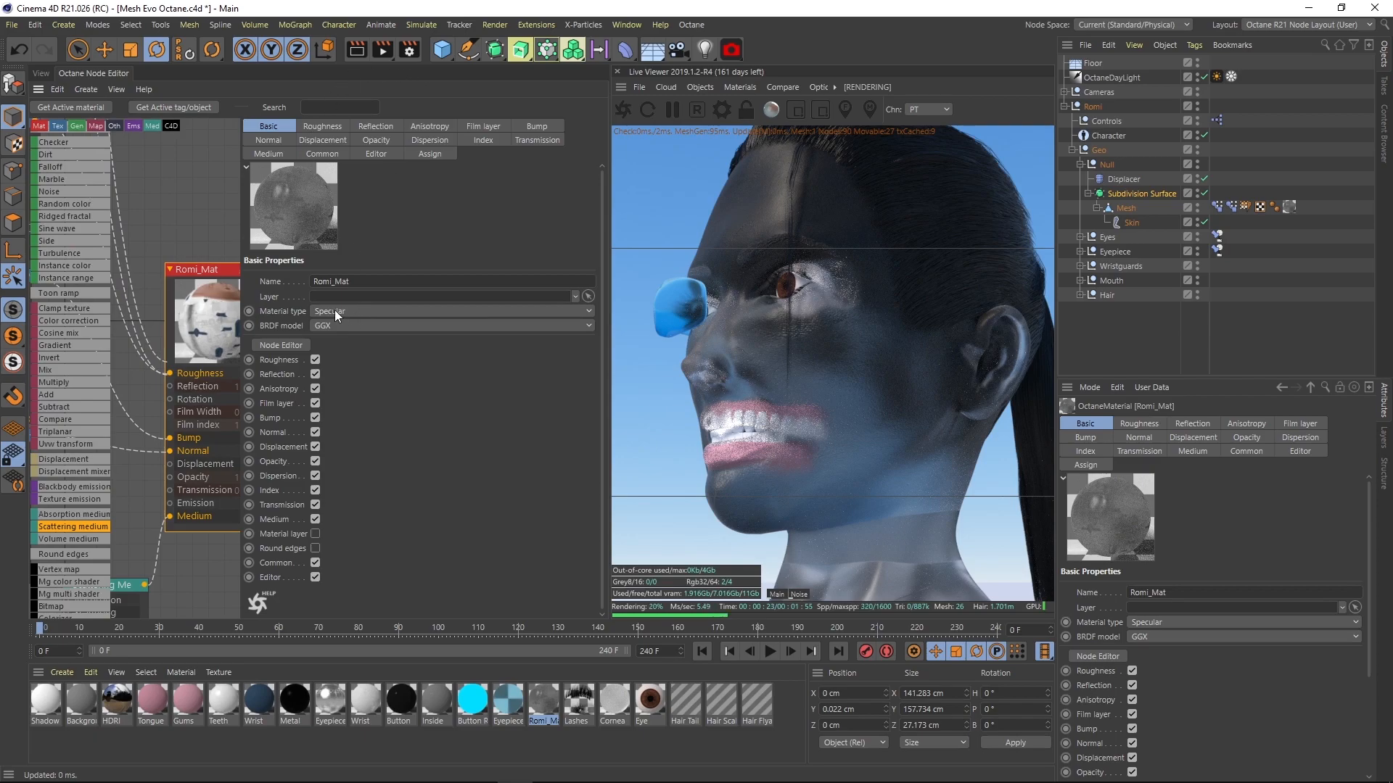
{"action": "left_click", "coordinate": [334, 310]}
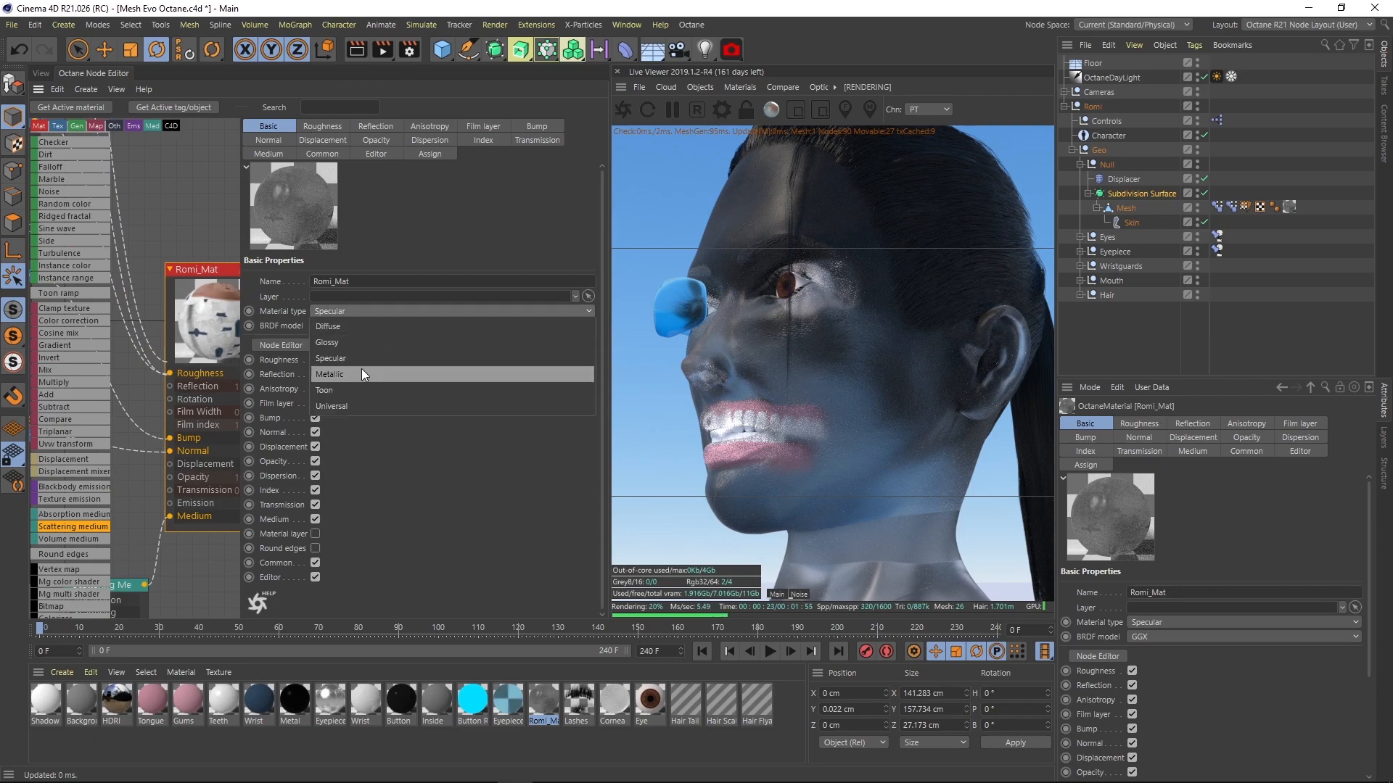
{"action": "left_click", "coordinate": [333, 327]}
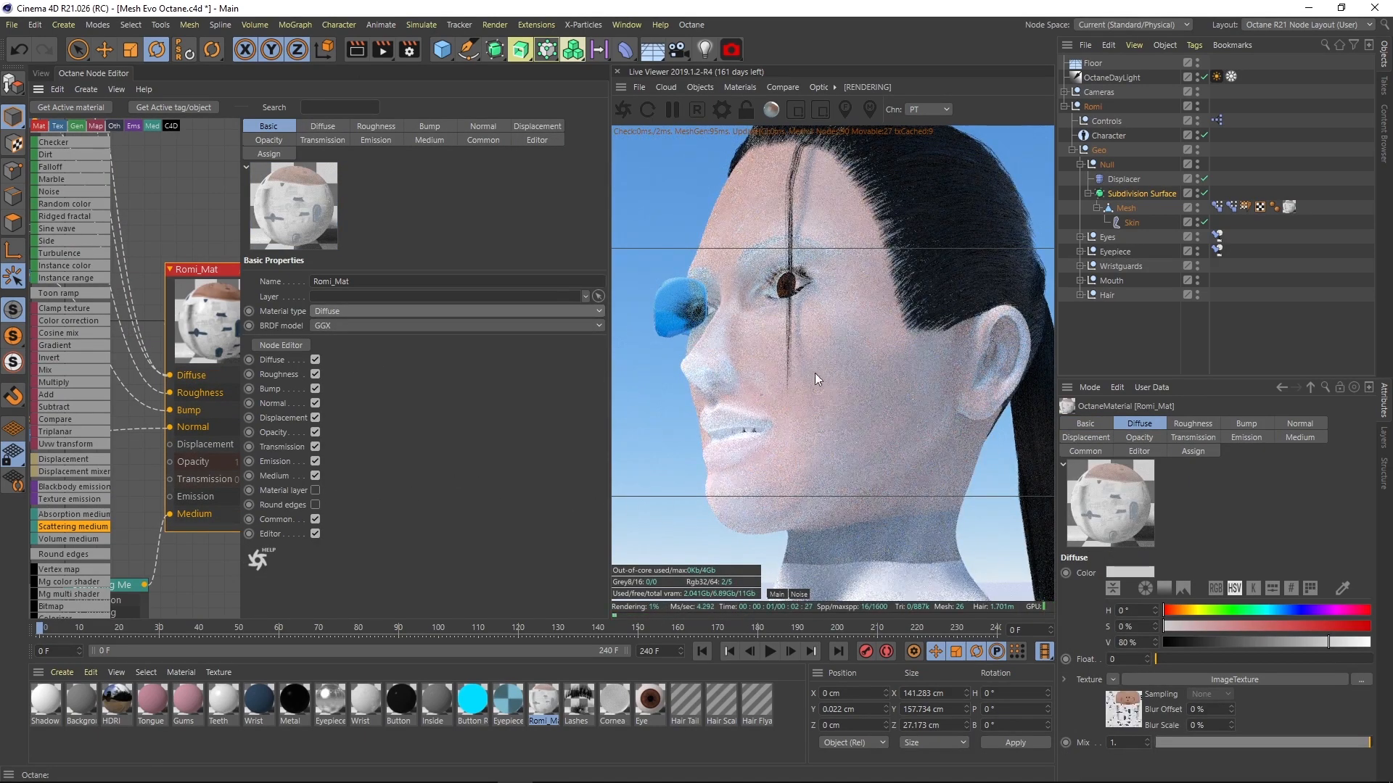
{"action": "left_click_drag", "start_coordinate": [847, 379], "coordinate": [899, 372]}
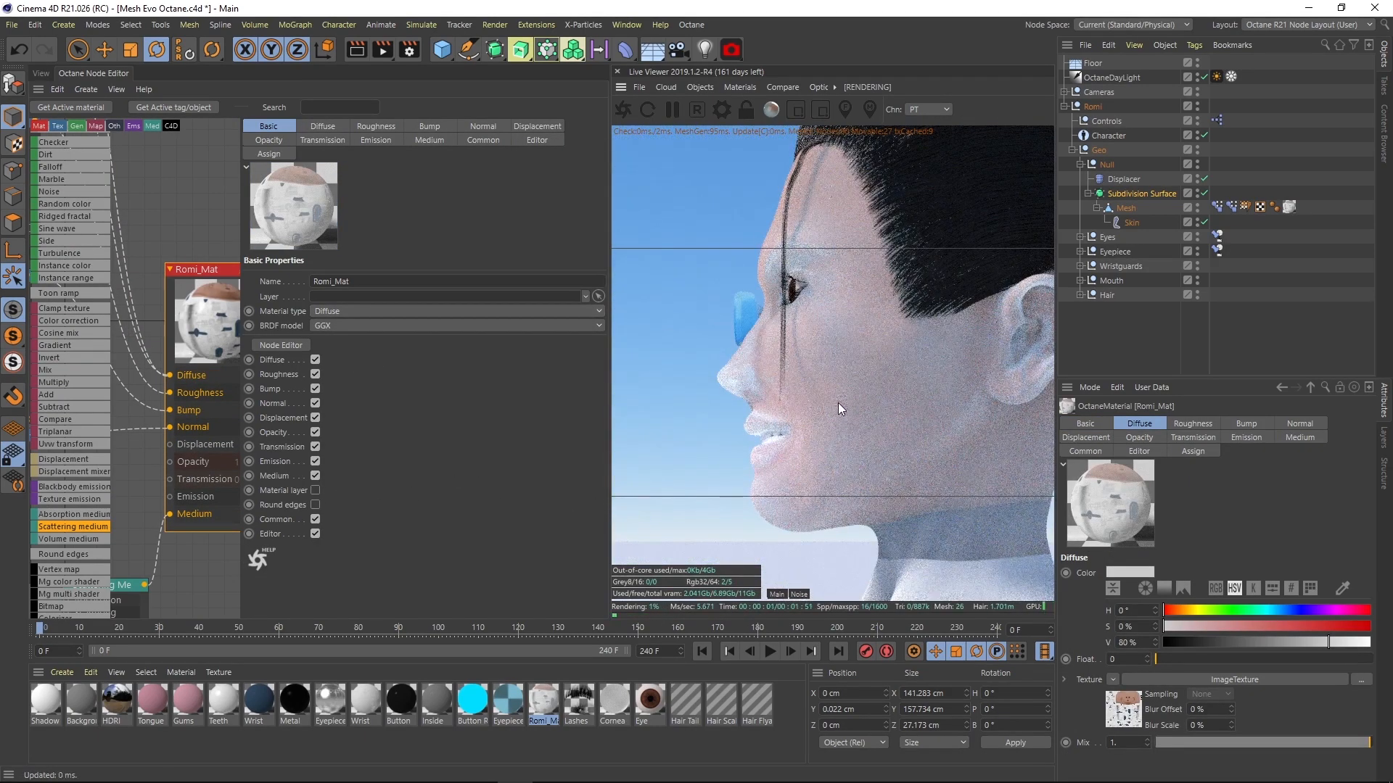
{"action": "right_click_drag", "start_coordinate": [758, 374], "coordinate": [692, 385]}
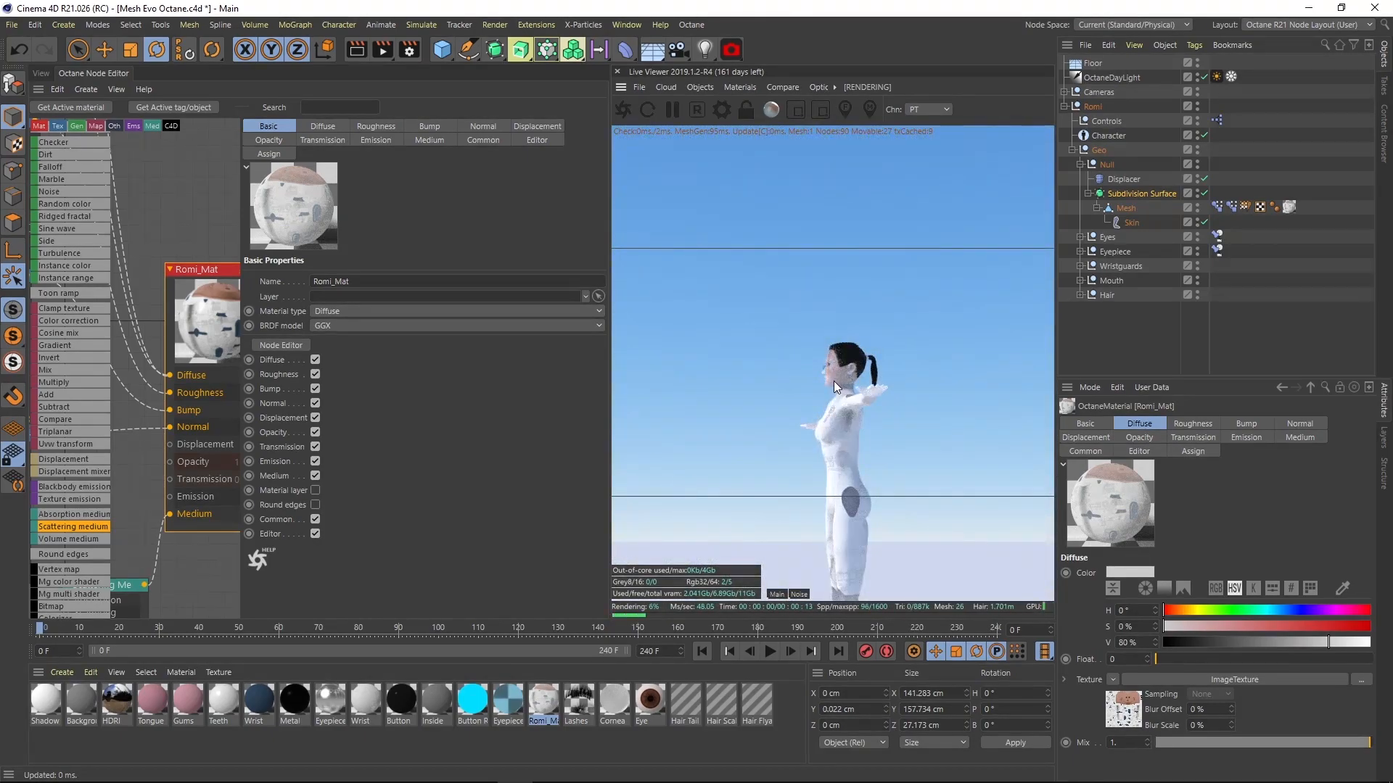
{"action": "right_click_drag", "start_coordinate": [833, 381], "coordinate": [961, 377]}
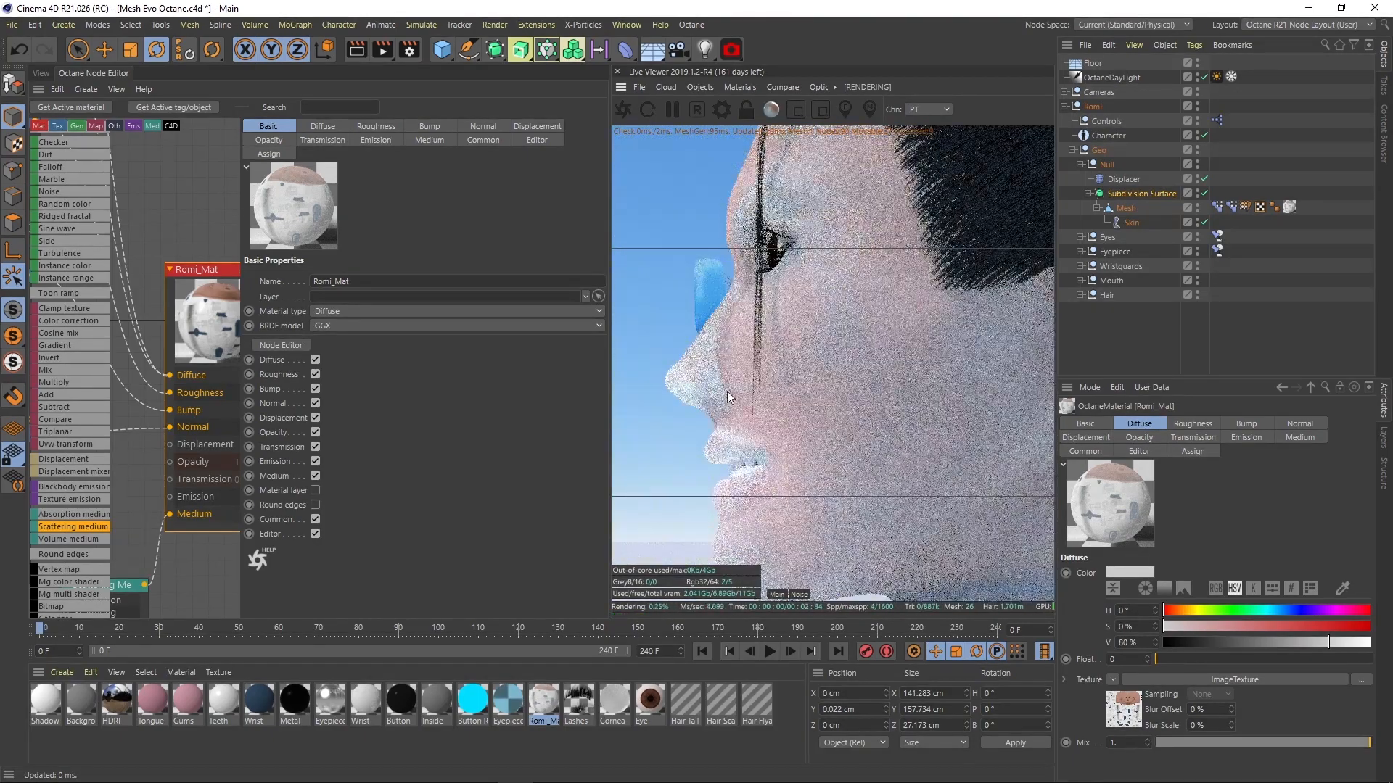
{"action": "middle_click_drag", "start_coordinate": [754, 371], "coordinate": [765, 373]}
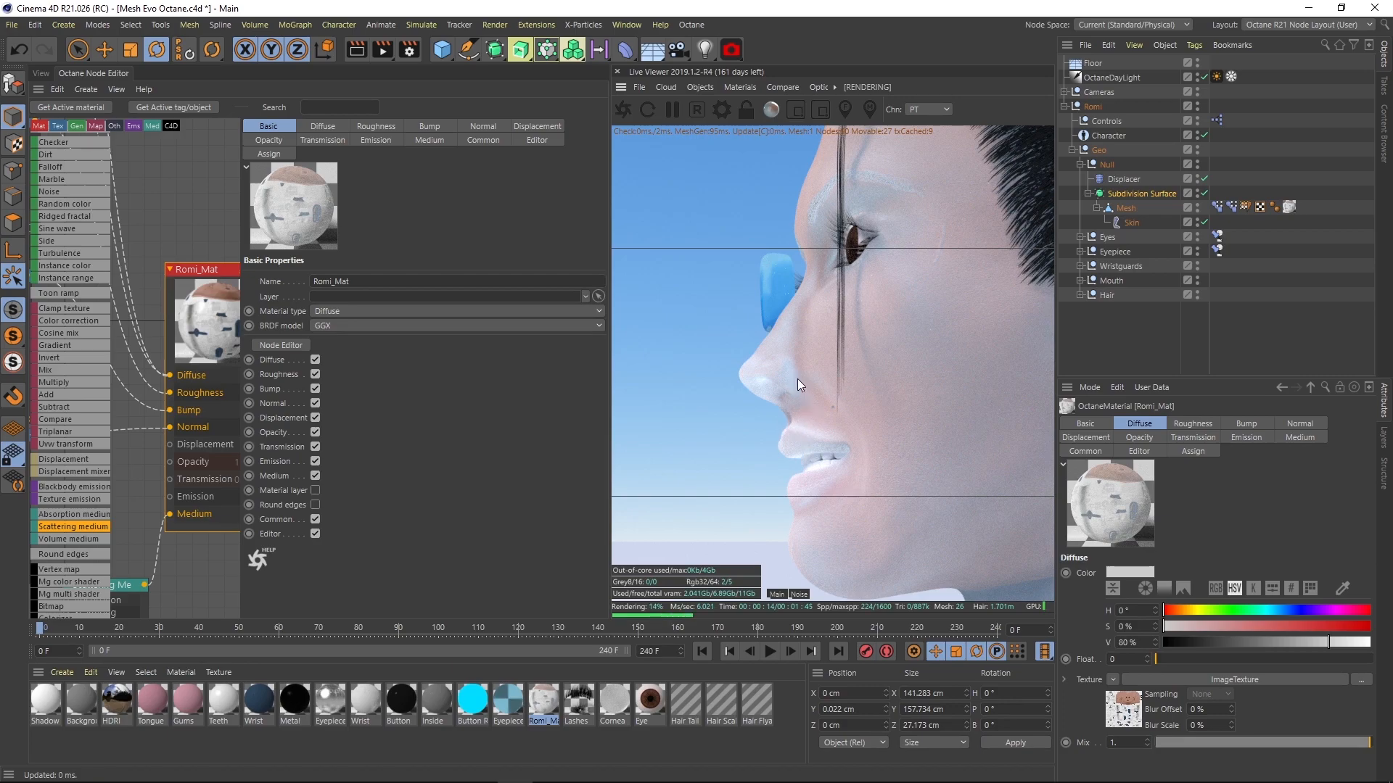
- Shift the Romi_Mat node up slightly and set its transmission color's V value to 0%
{"action": "left_click_drag", "start_coordinate": [219, 328], "coordinate": [199, 317]}
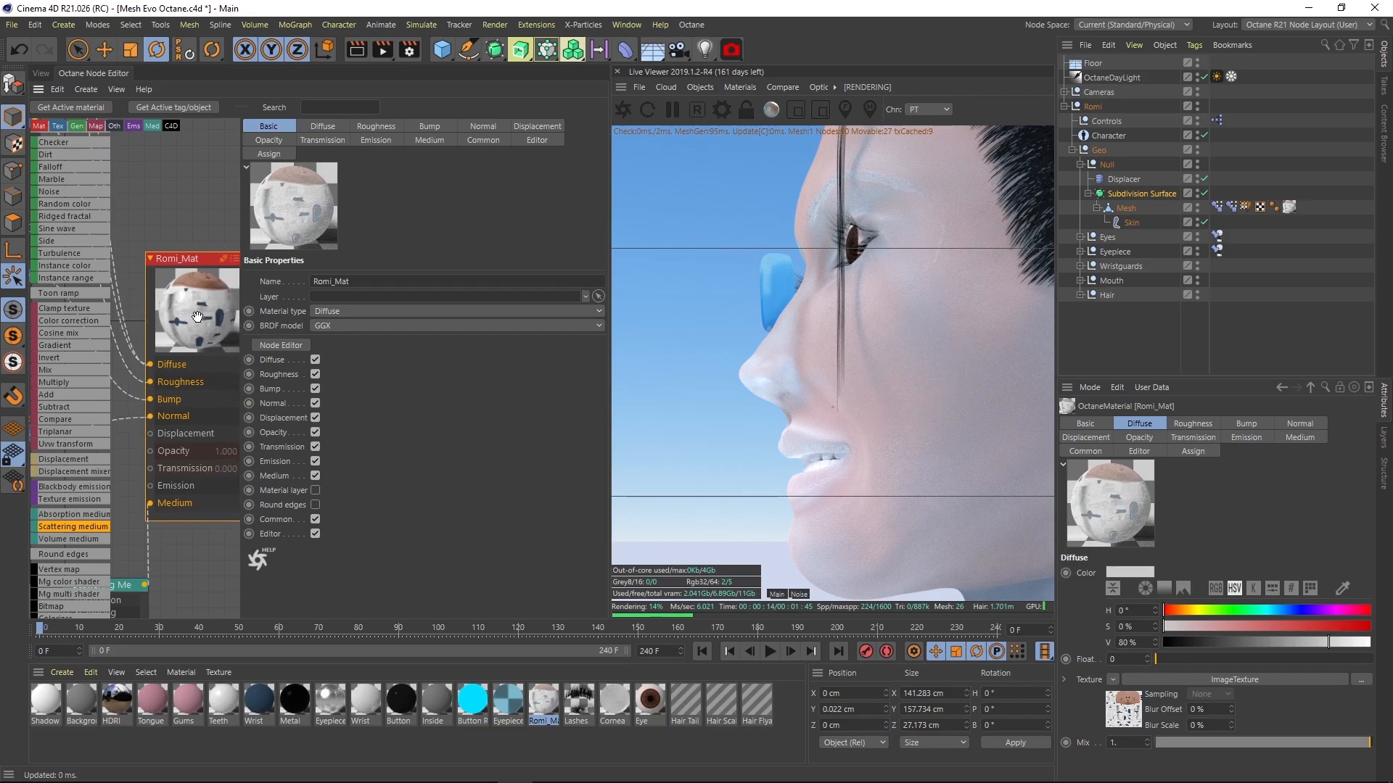
{"action": "left_click_drag", "start_coordinate": [806, 348], "coordinate": [870, 384]}
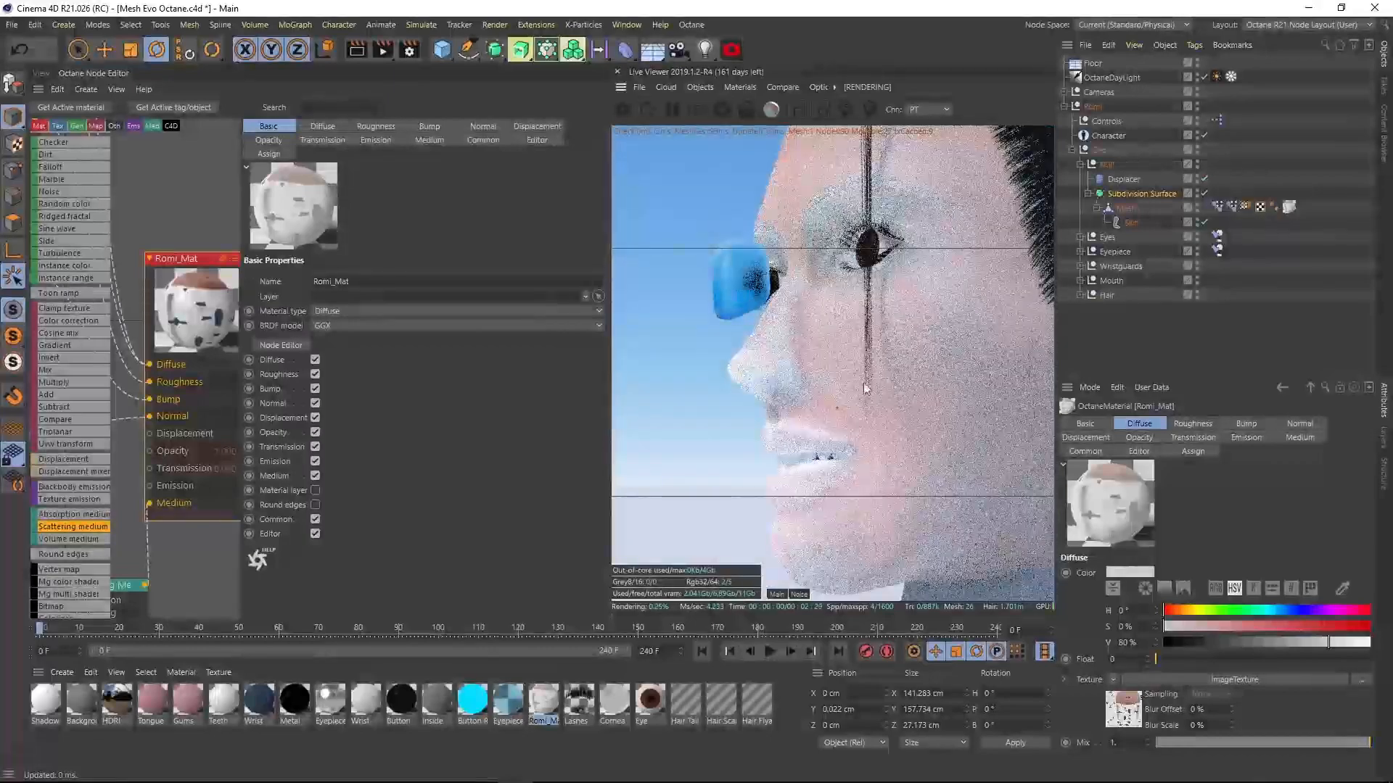
{"action": "middle_click_drag", "start_coordinate": [192, 564], "coordinate": [180, 516]}
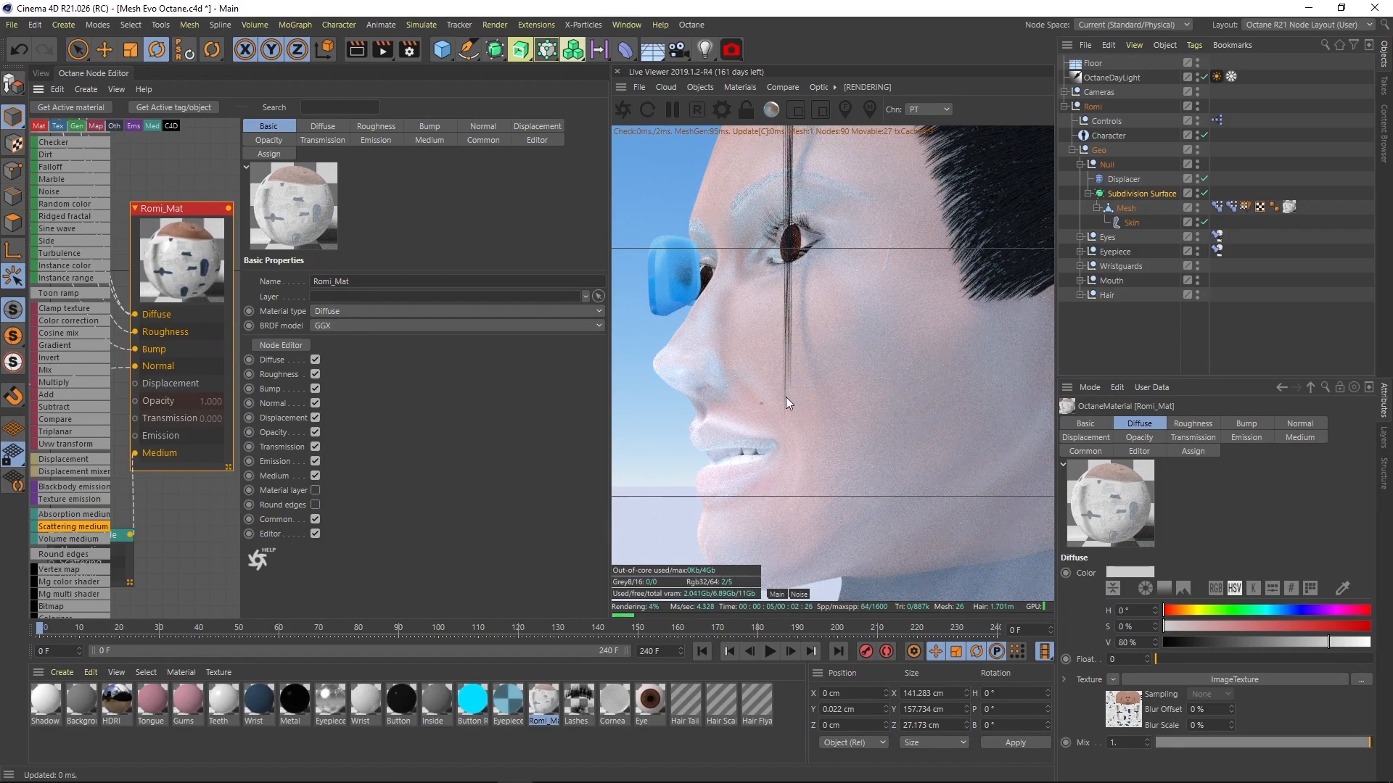
{"action": "left_click_drag", "start_coordinate": [166, 264], "coordinate": [170, 237]}
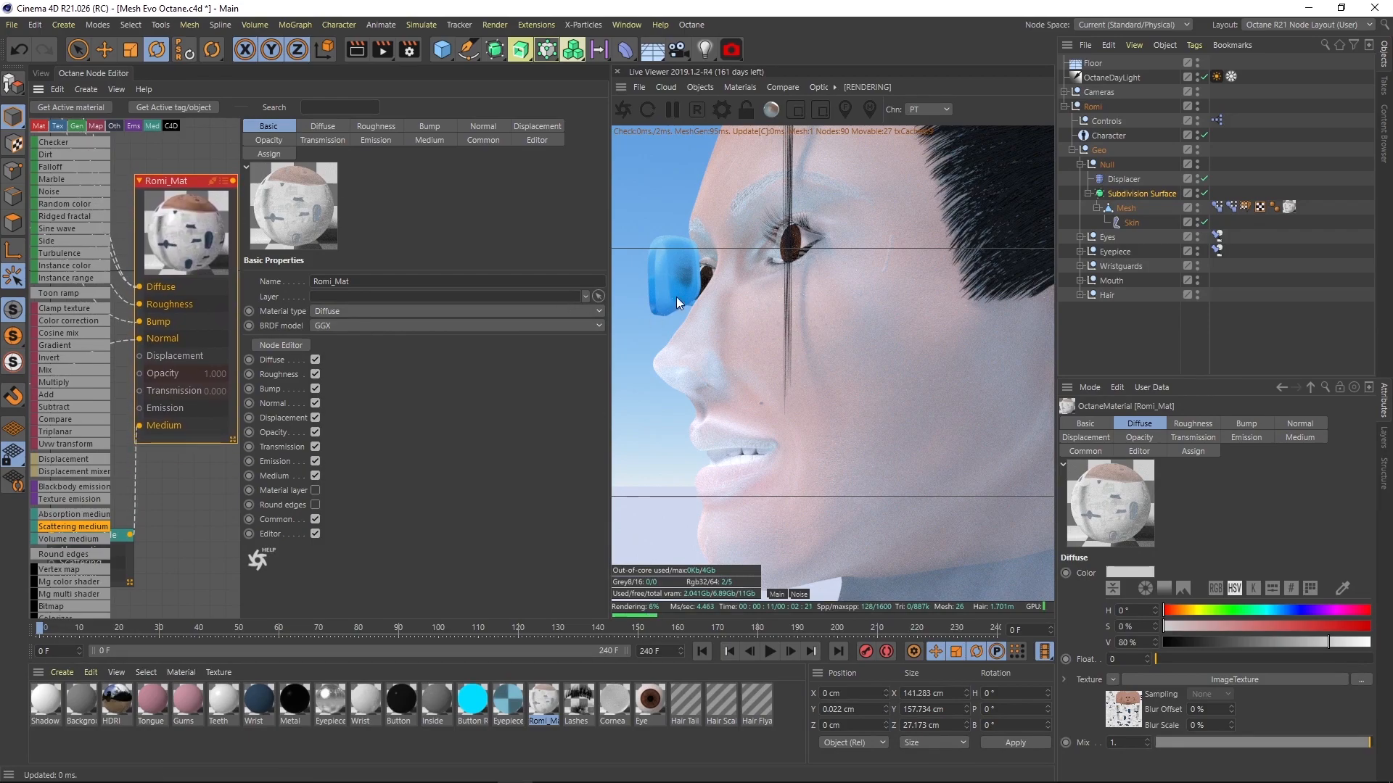
{"action": "left_click", "coordinate": [325, 139]}
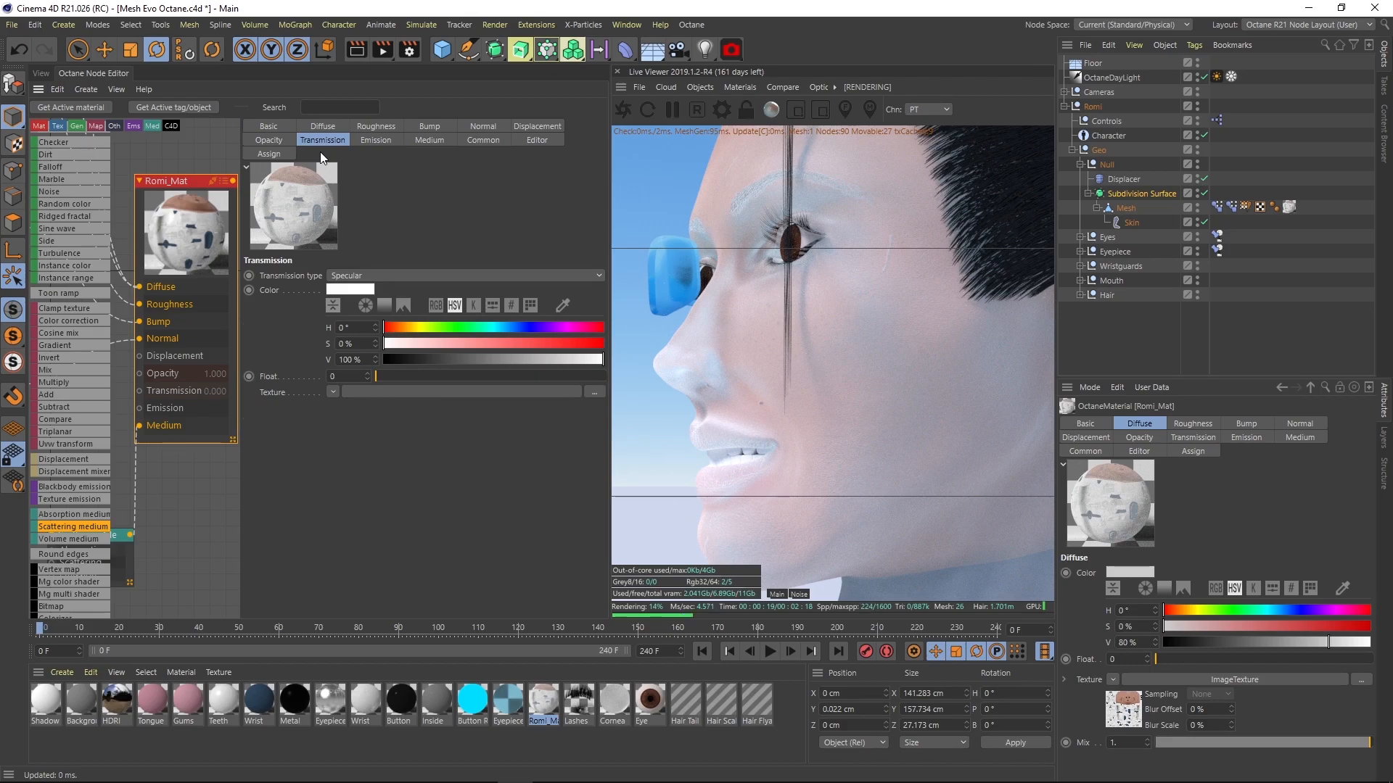
{"action": "left_click_drag", "start_coordinate": [440, 357], "coordinate": [290, 367]}
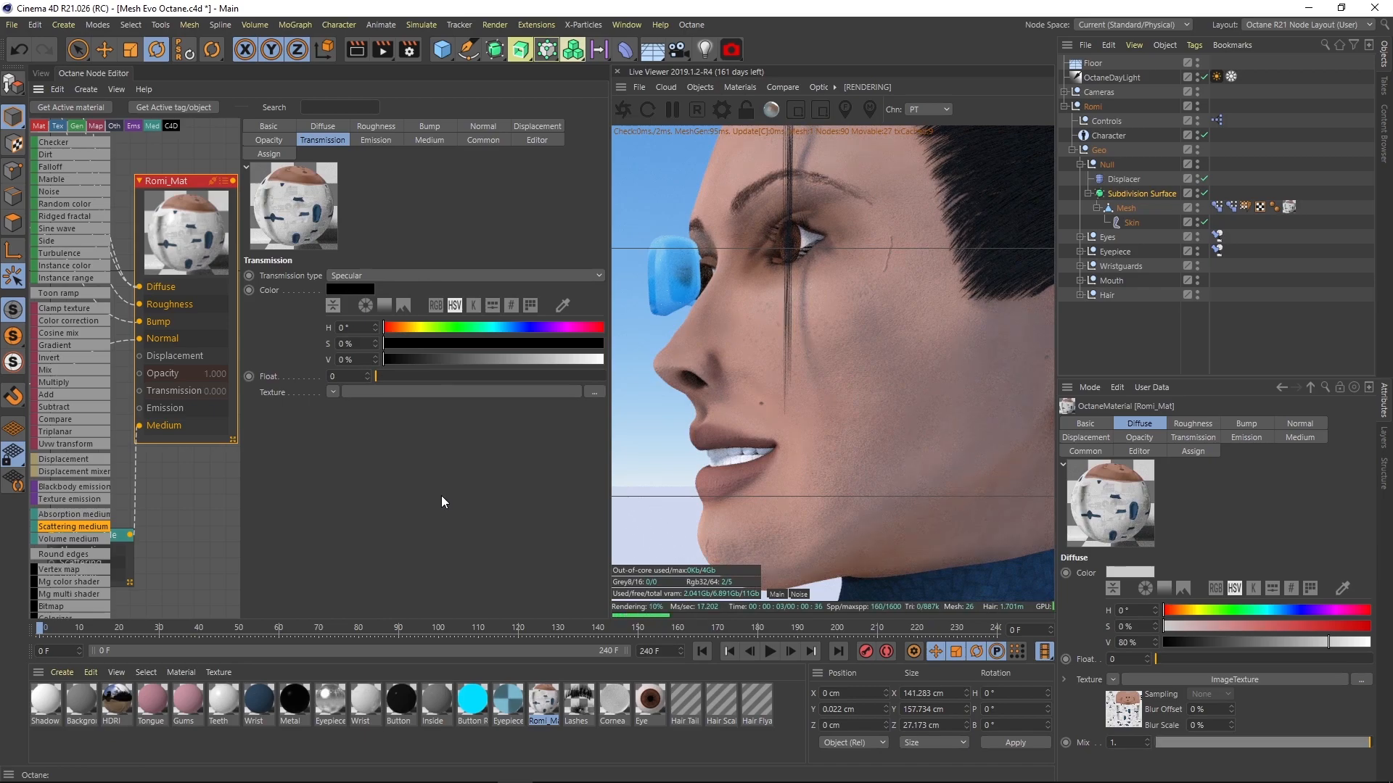
- Try a bright green transmission color with H 118°, S 100% and V 100%, and bring V back down to 0%
{"action": "left_click_drag", "start_coordinate": [397, 363], "coordinate": [653, 368]}
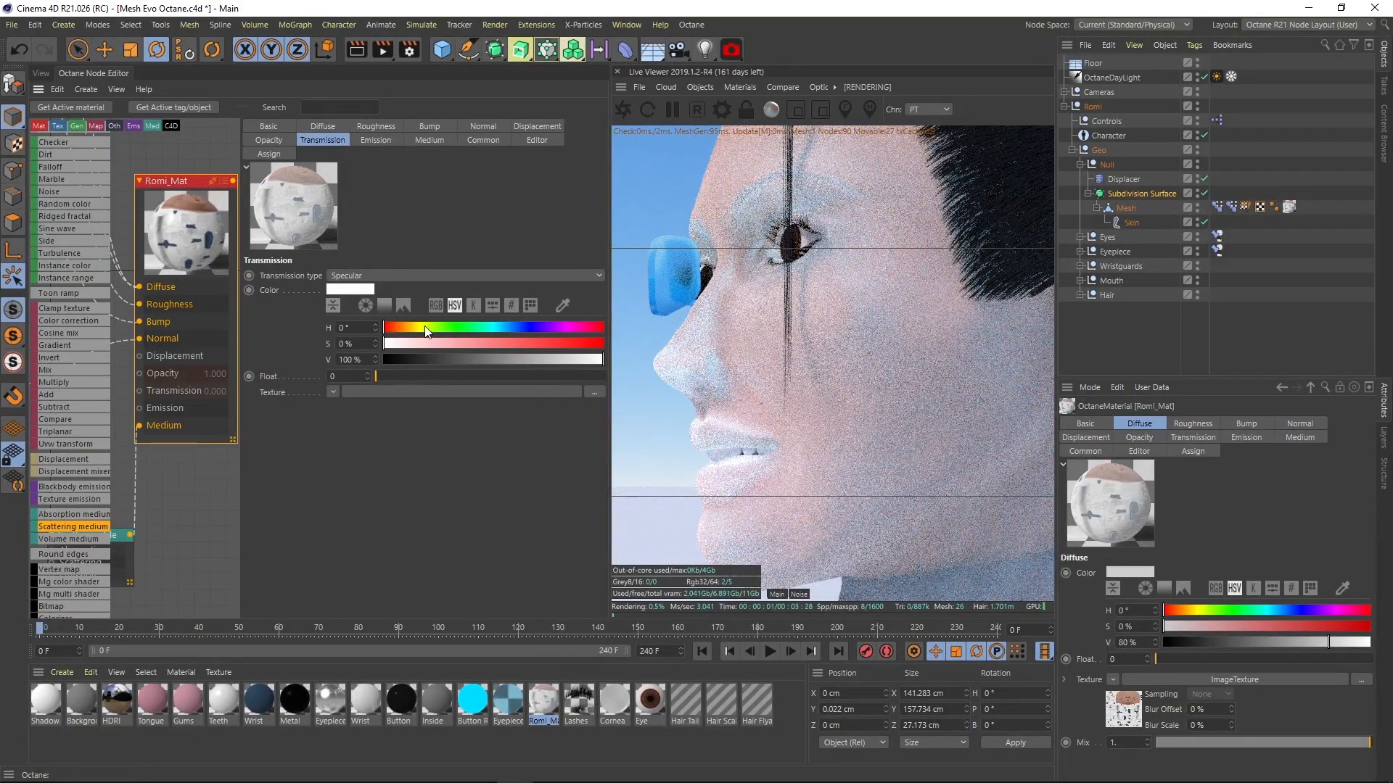
{"action": "left_click", "coordinate": [456, 328]}
{"action": "left_click_drag", "start_coordinate": [476, 340], "coordinate": [676, 350]}
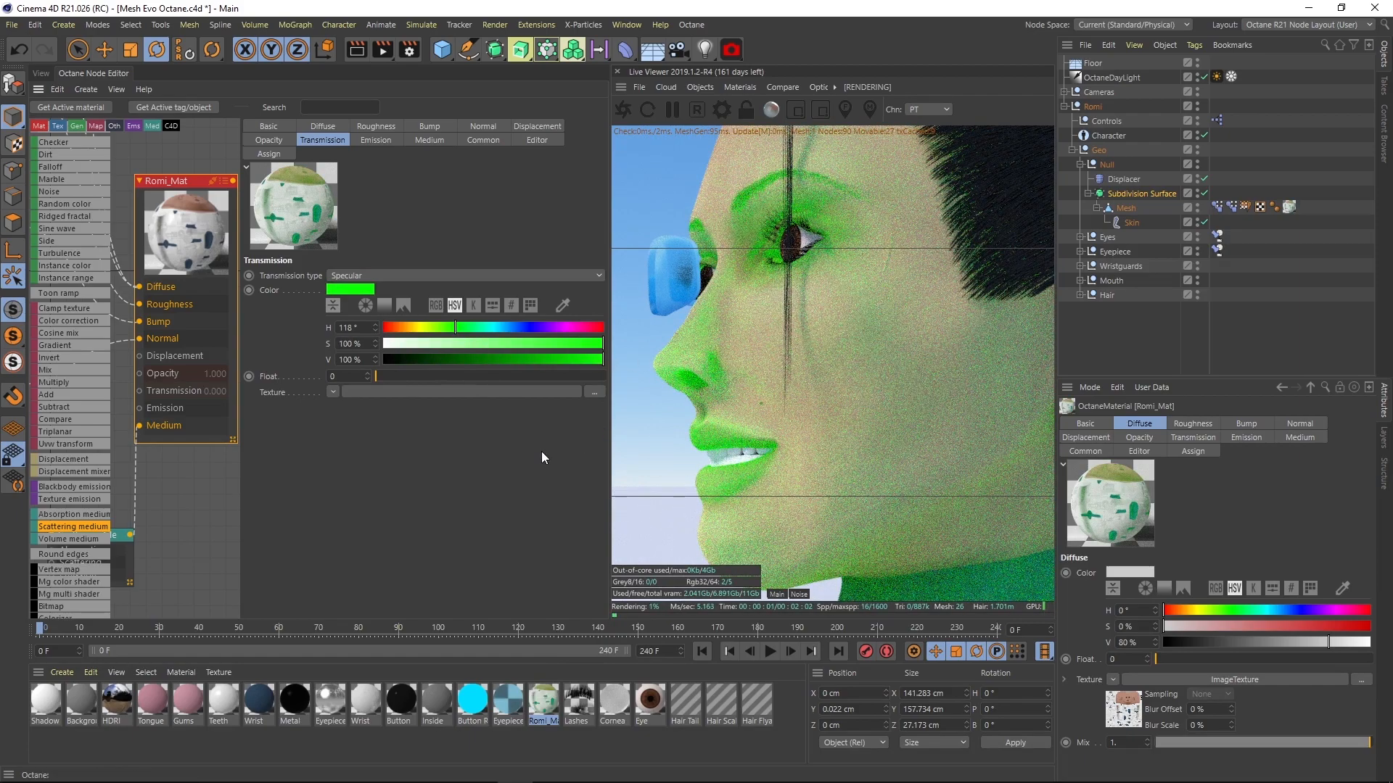
{"action": "left_click_drag", "start_coordinate": [464, 360], "coordinate": [382, 360]}
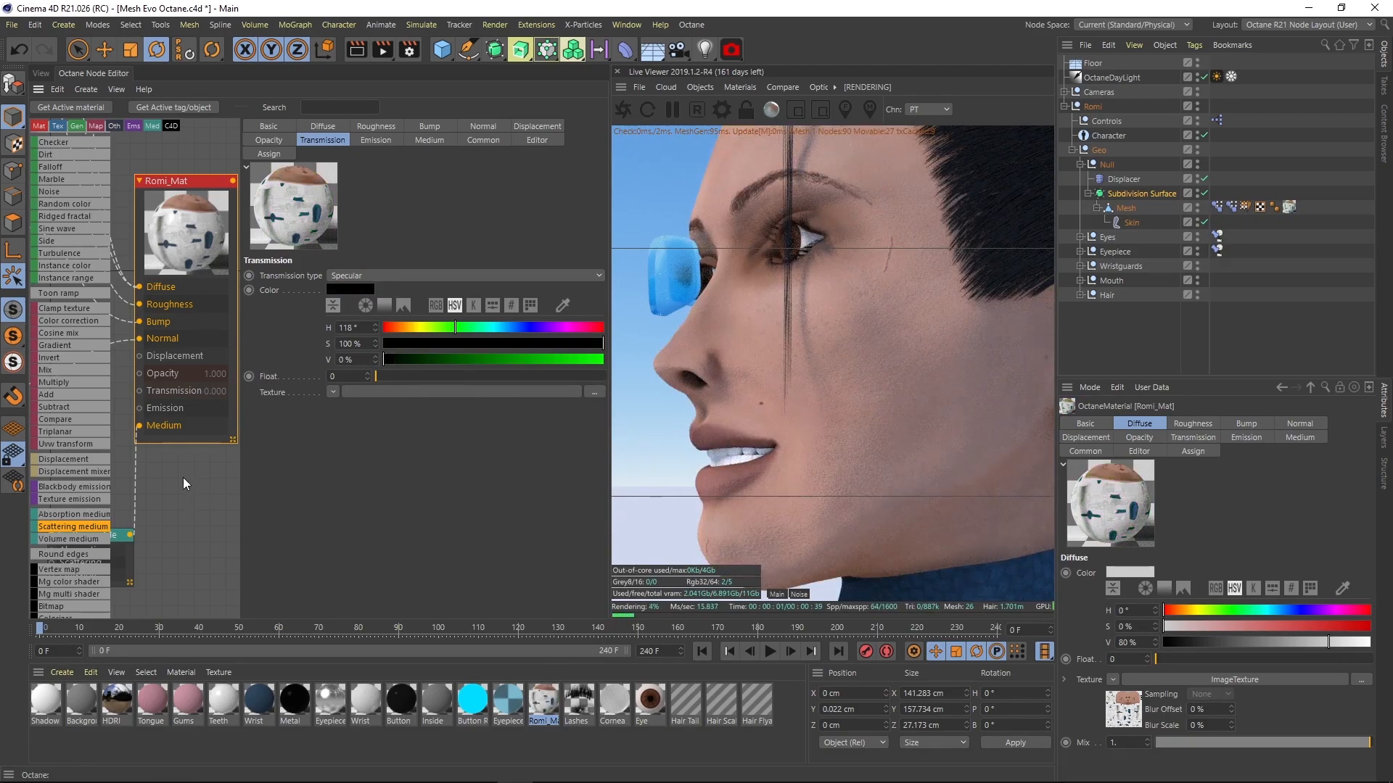
- Change Romi_Mat's material type to Universal
{"action": "scroll", "coordinate": [182, 472], "scroll_direction": "up", "scroll_amount": 1}
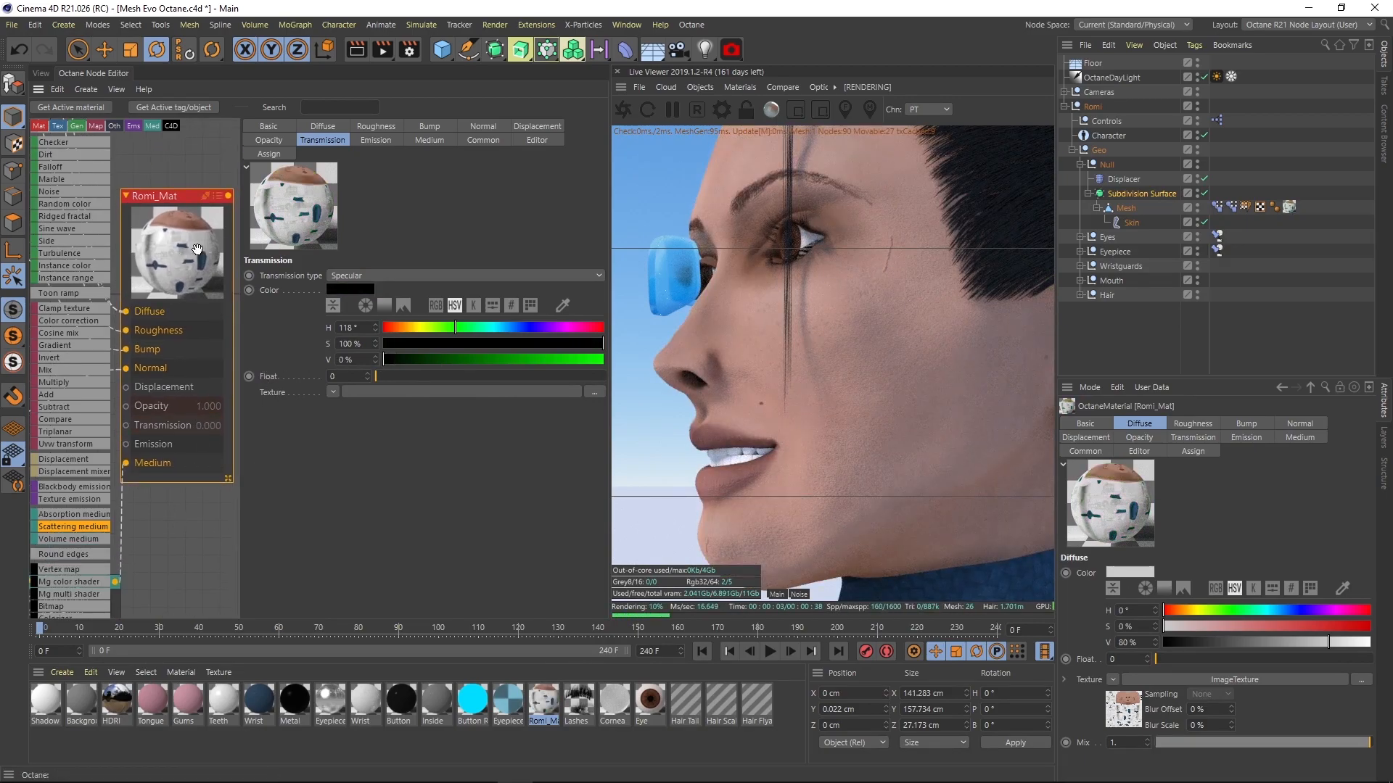
{"action": "left_click", "coordinate": [269, 126]}
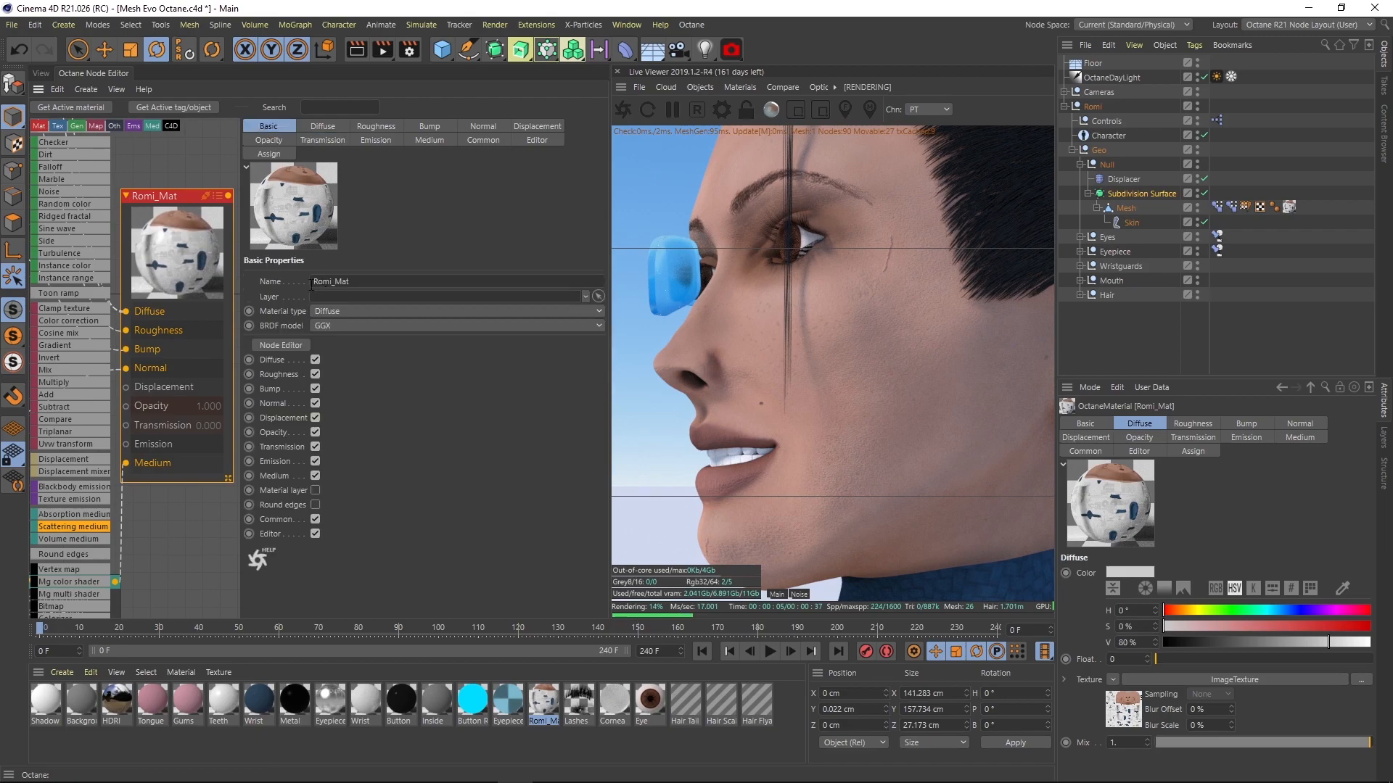
{"action": "left_click", "coordinate": [323, 313]}
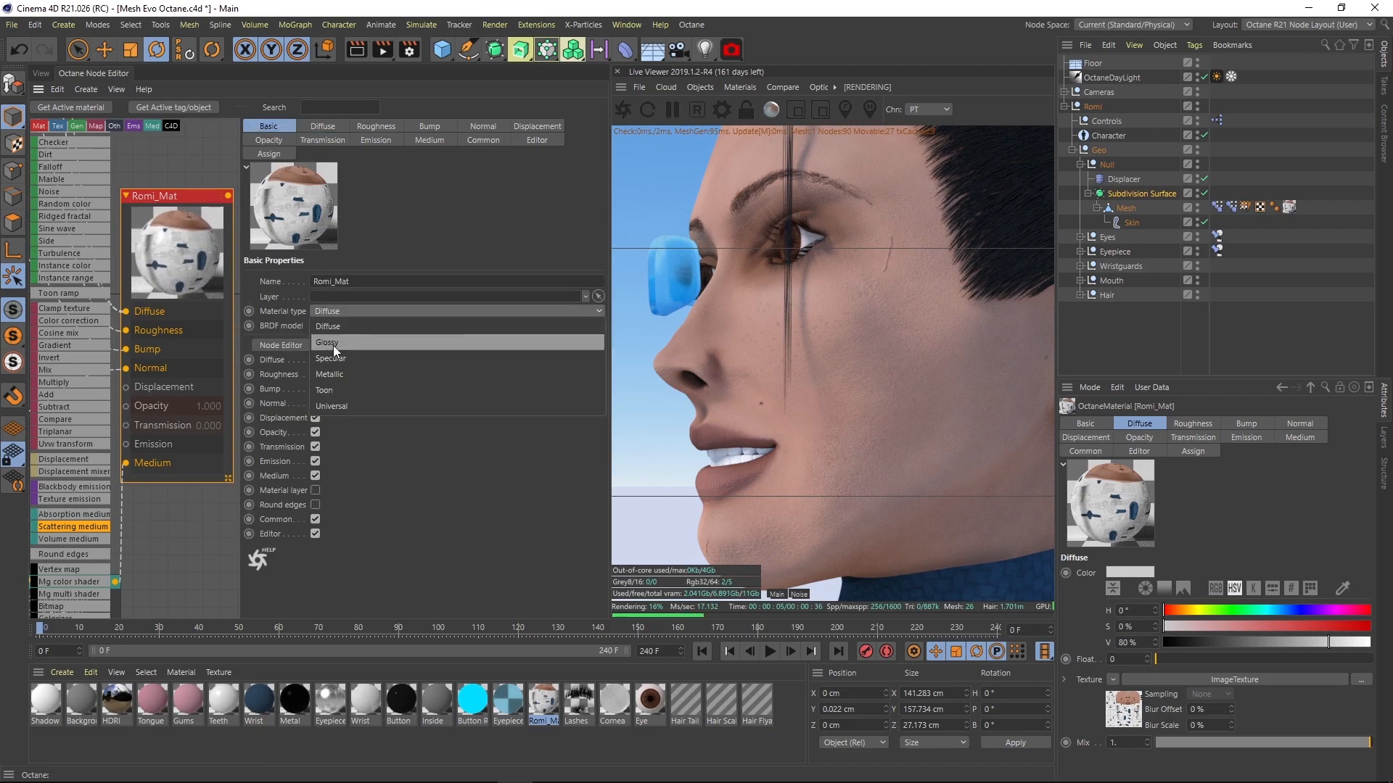
{"action": "left_click", "coordinate": [345, 407]}
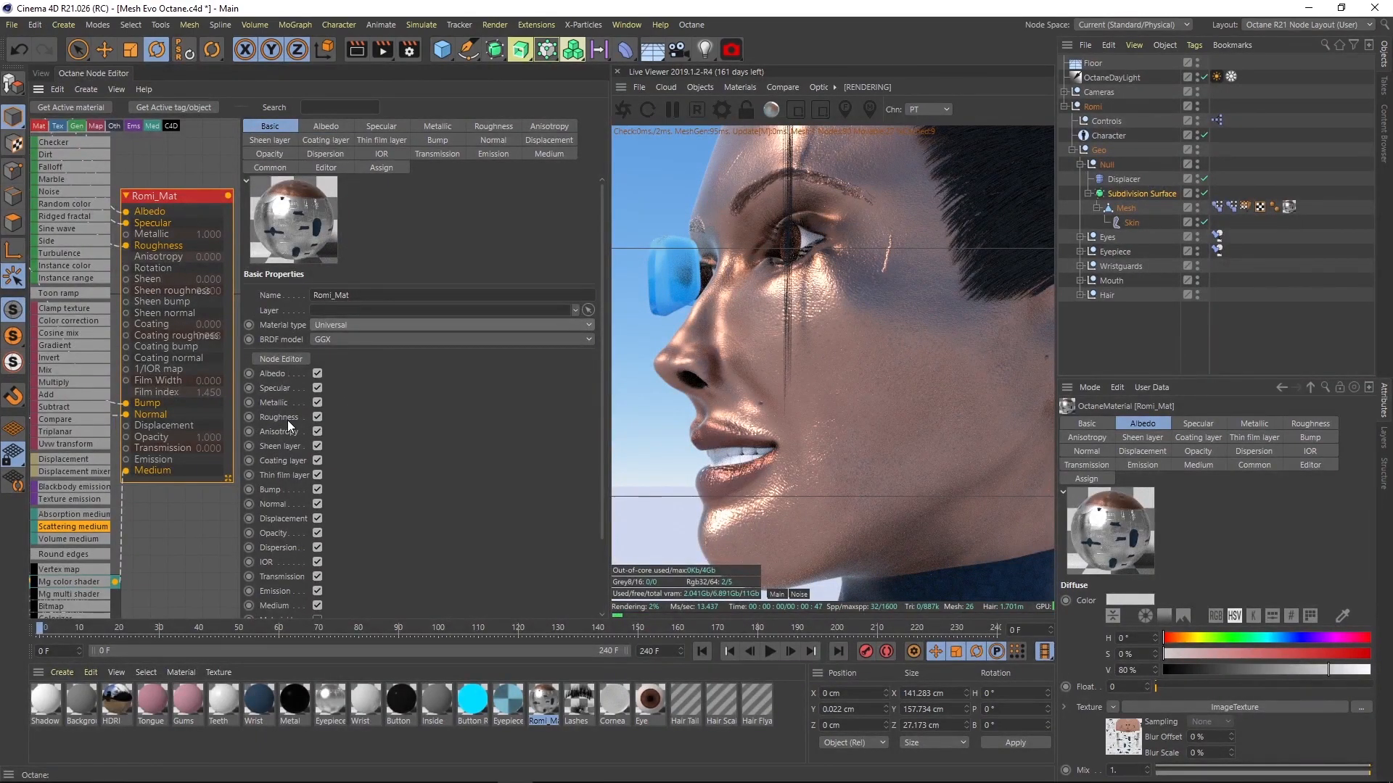
- Set Romi_Mat's Metallic float to 0 and inspect the forehead and brow skin in the render
{"action": "left_click", "coordinate": [438, 127]}
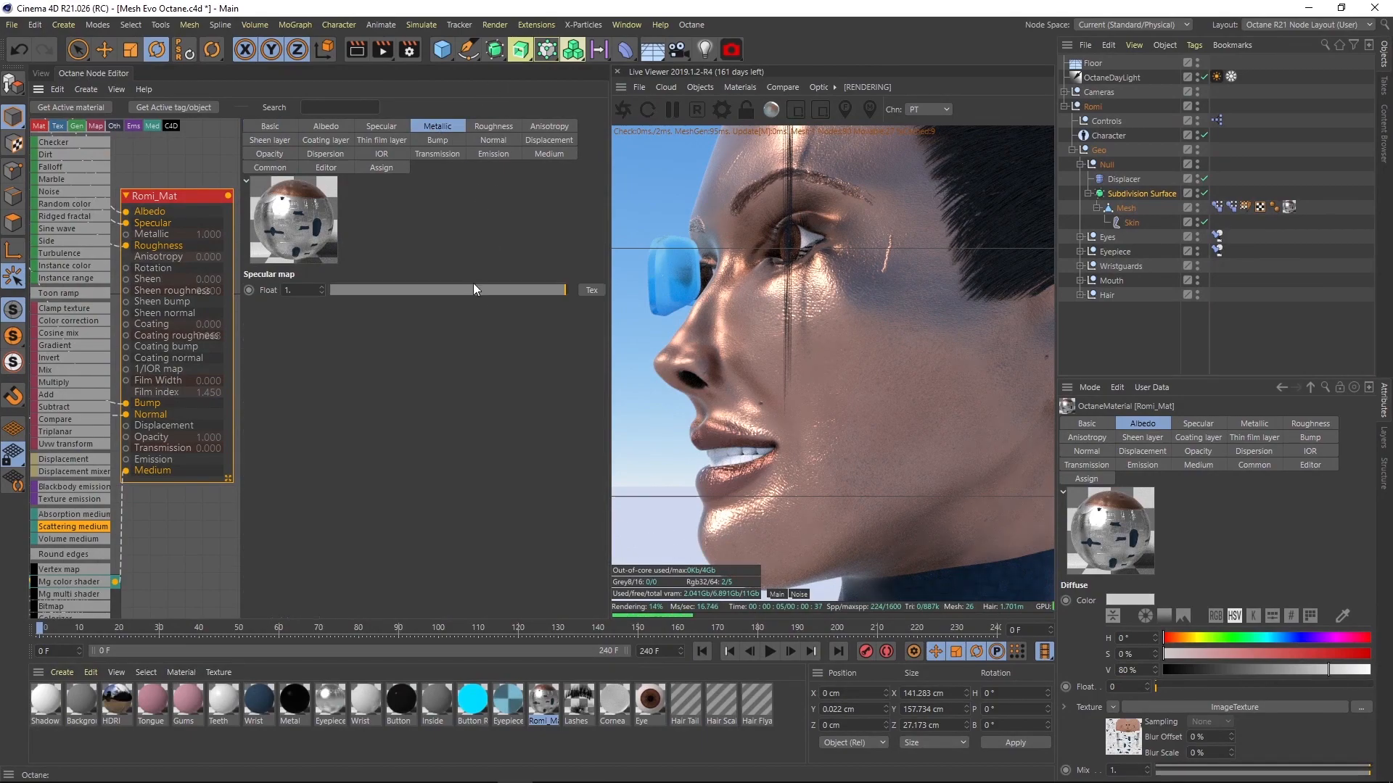
{"action": "left_click_drag", "start_coordinate": [472, 289], "coordinate": [111, 286]}
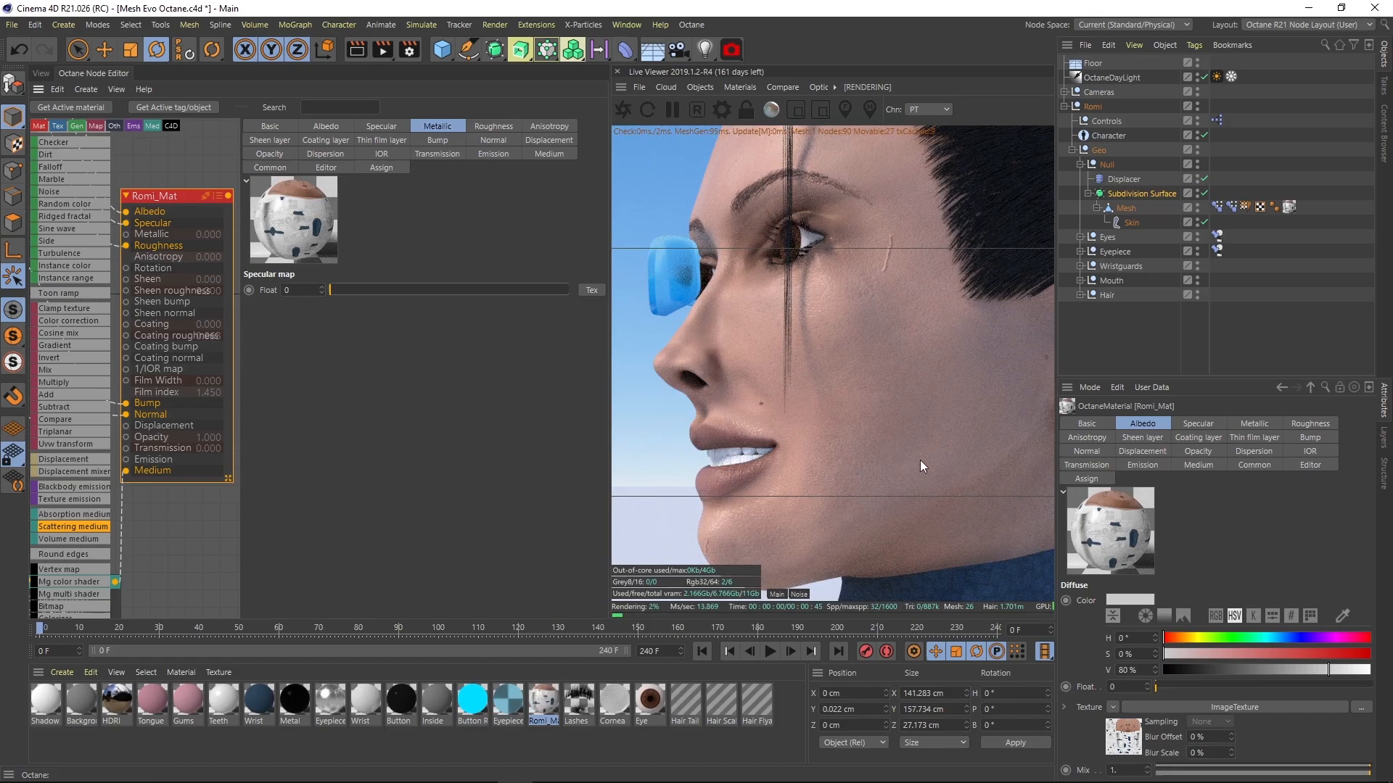
{"action": "left_click_drag", "start_coordinate": [865, 281], "coordinate": [880, 473]}
{"action": "middle_click_drag", "start_coordinate": [881, 473], "coordinate": [807, 337]}
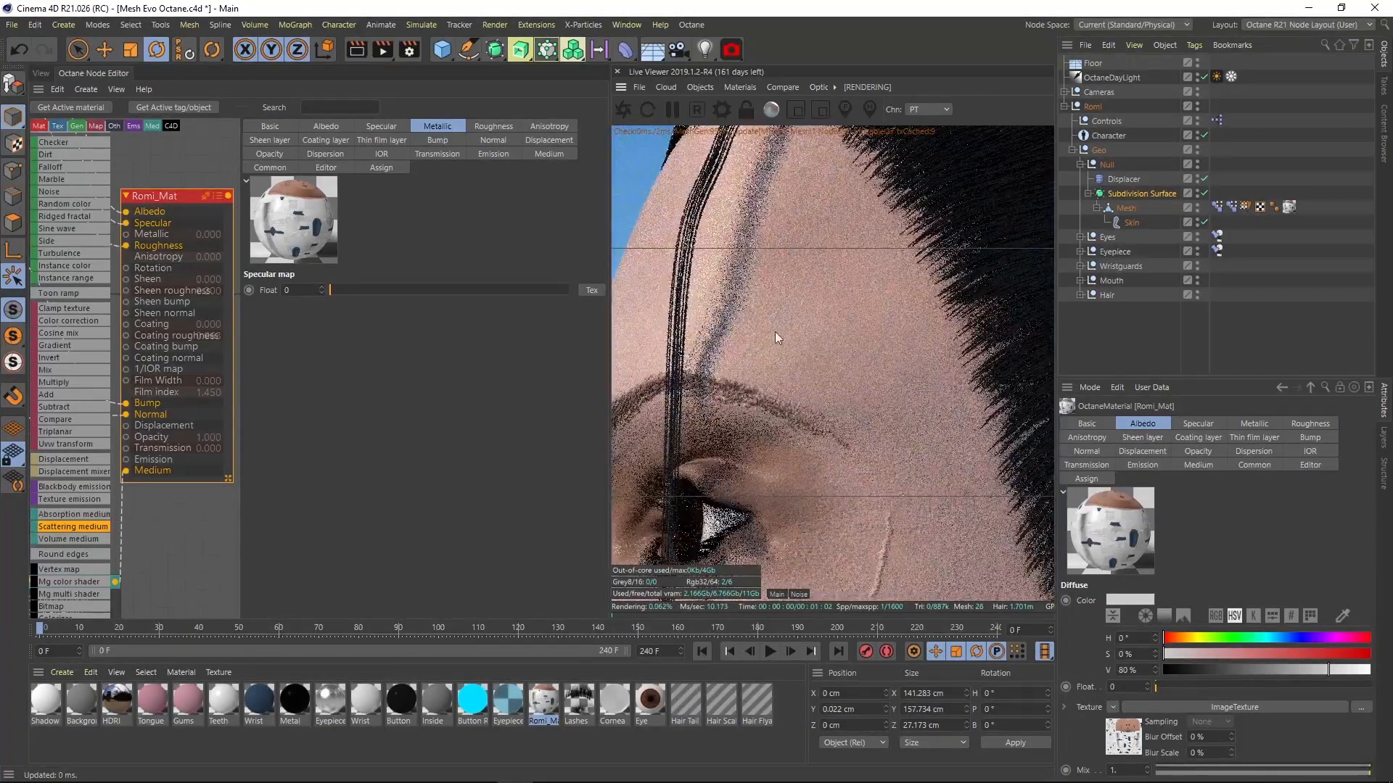
- Review Romi_Mat's Albedo settings and set its Specular color's V value to 0%
{"action": "scroll", "coordinate": [187, 177], "scroll_direction": "down", "scroll_amount": 1}
{"action": "middle_click_drag", "start_coordinate": [187, 178], "coordinate": [231, 235]}
{"action": "left_click", "coordinate": [330, 127]}
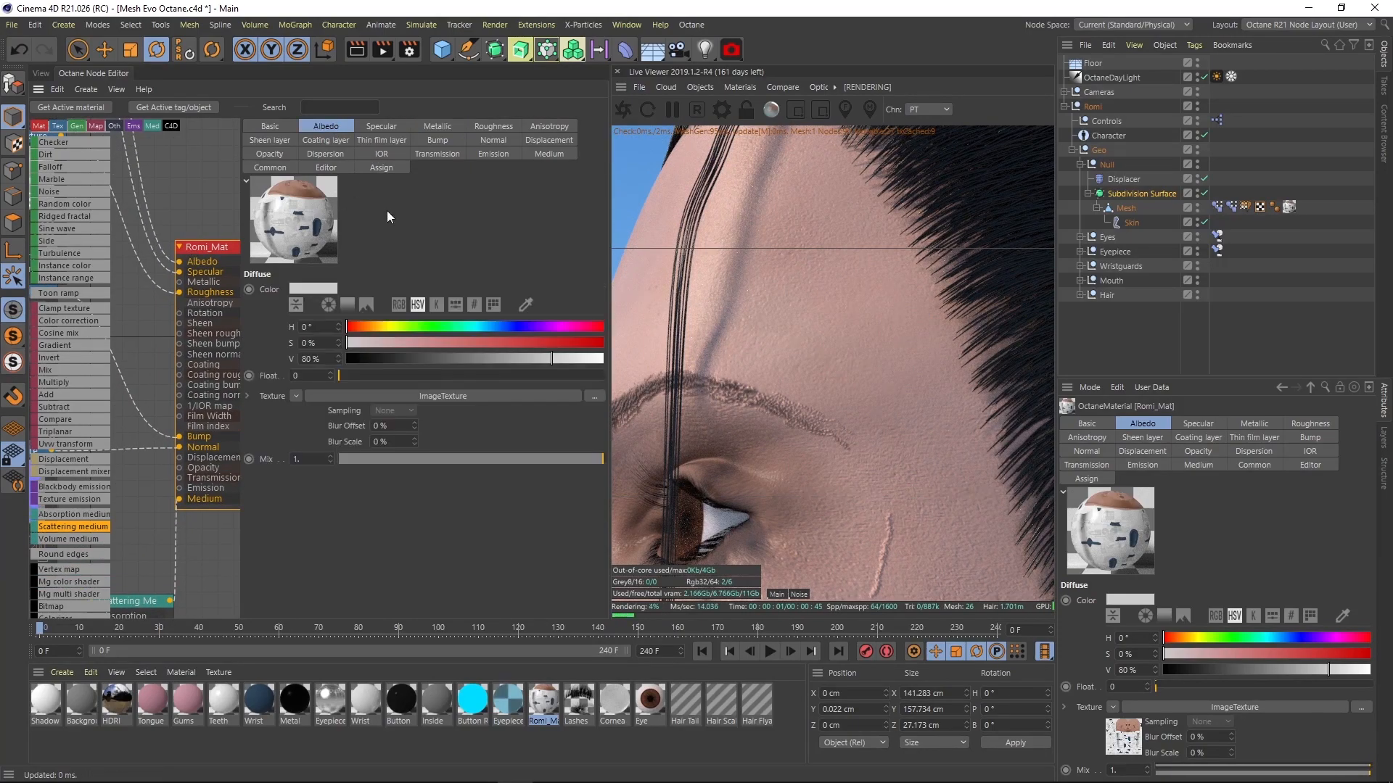
{"action": "middle_click_drag", "start_coordinate": [119, 203], "coordinate": [275, 365]}
{"action": "middle_click_drag", "start_coordinate": [208, 165], "coordinate": [143, 302]}
{"action": "middle_click_drag", "start_coordinate": [220, 461], "coordinate": [113, 223]}
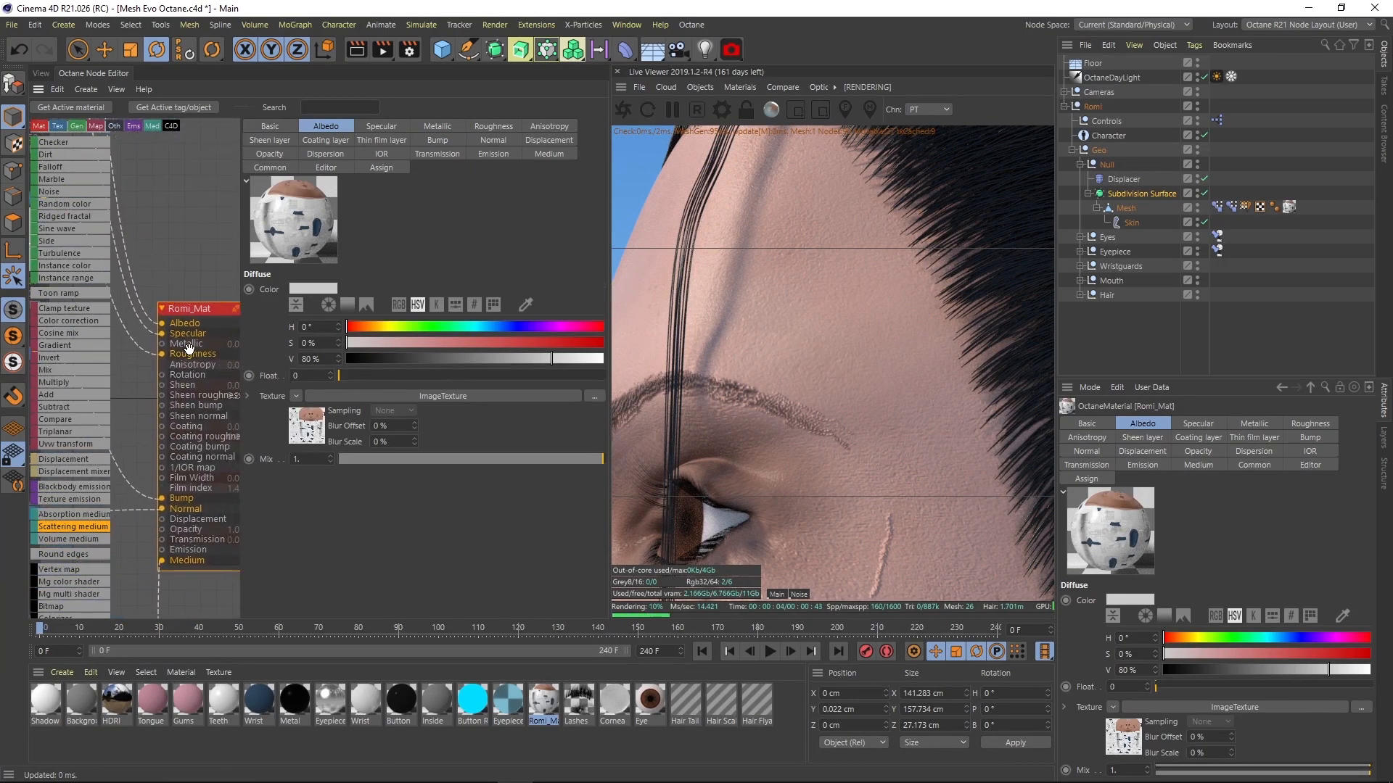
{"action": "left_click", "coordinate": [371, 127]}
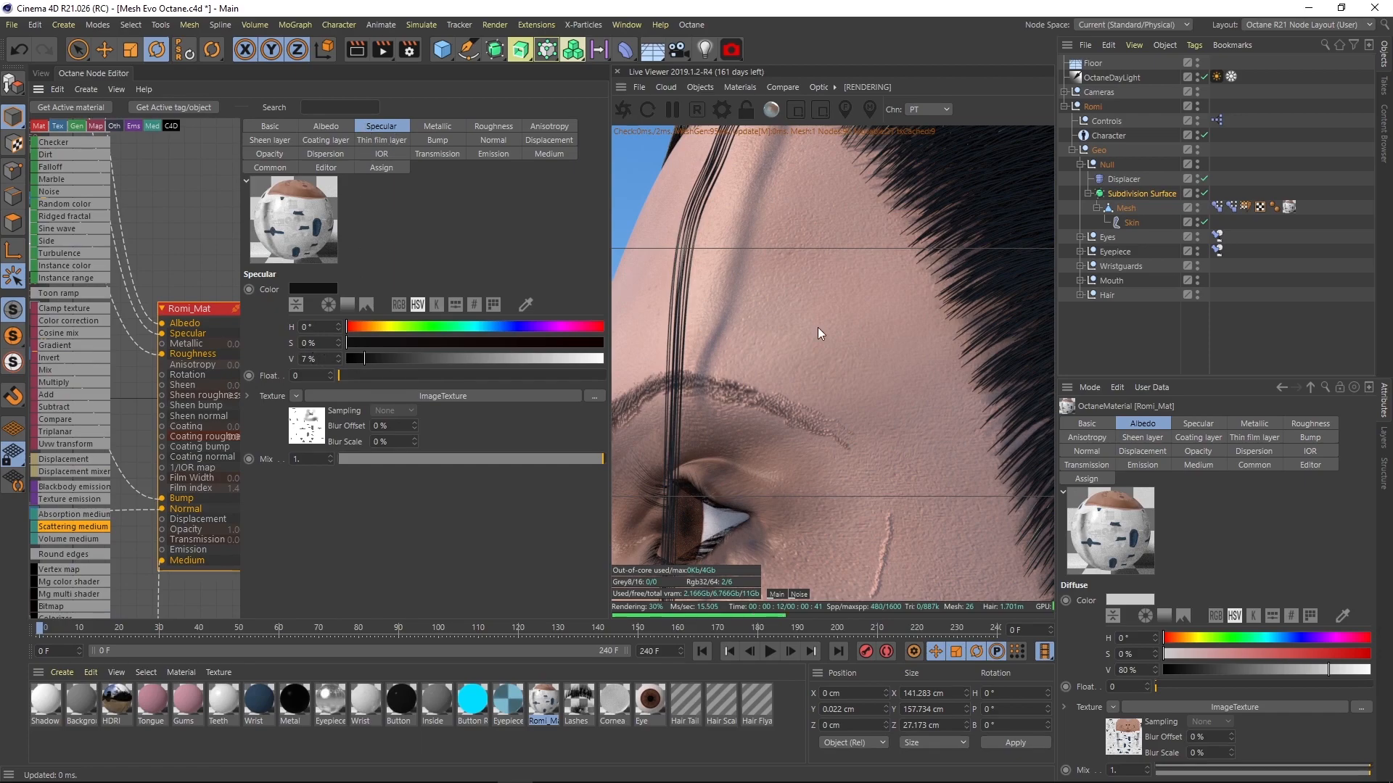
{"action": "left_click_drag", "start_coordinate": [817, 328], "coordinate": [637, 321]}
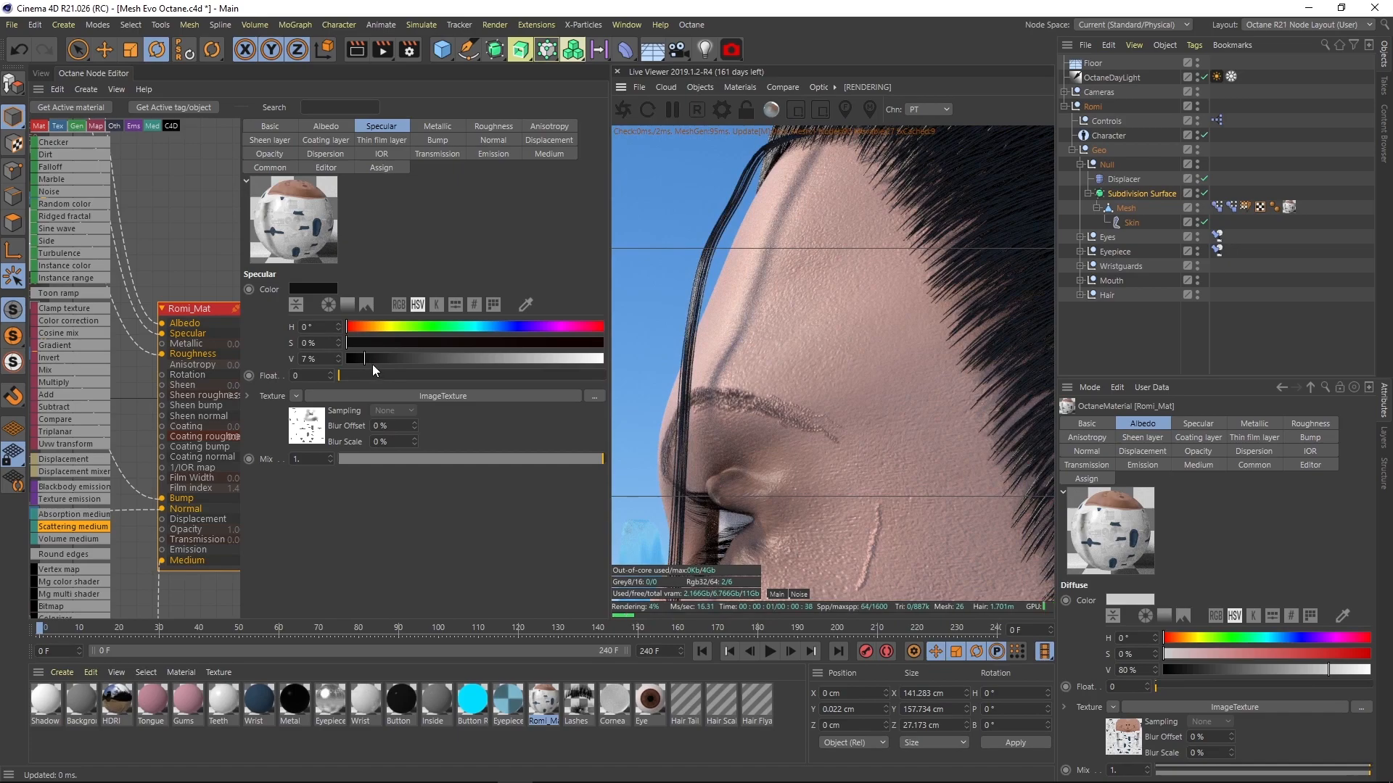
{"action": "left_click_drag", "start_coordinate": [364, 363], "coordinate": [258, 365]}
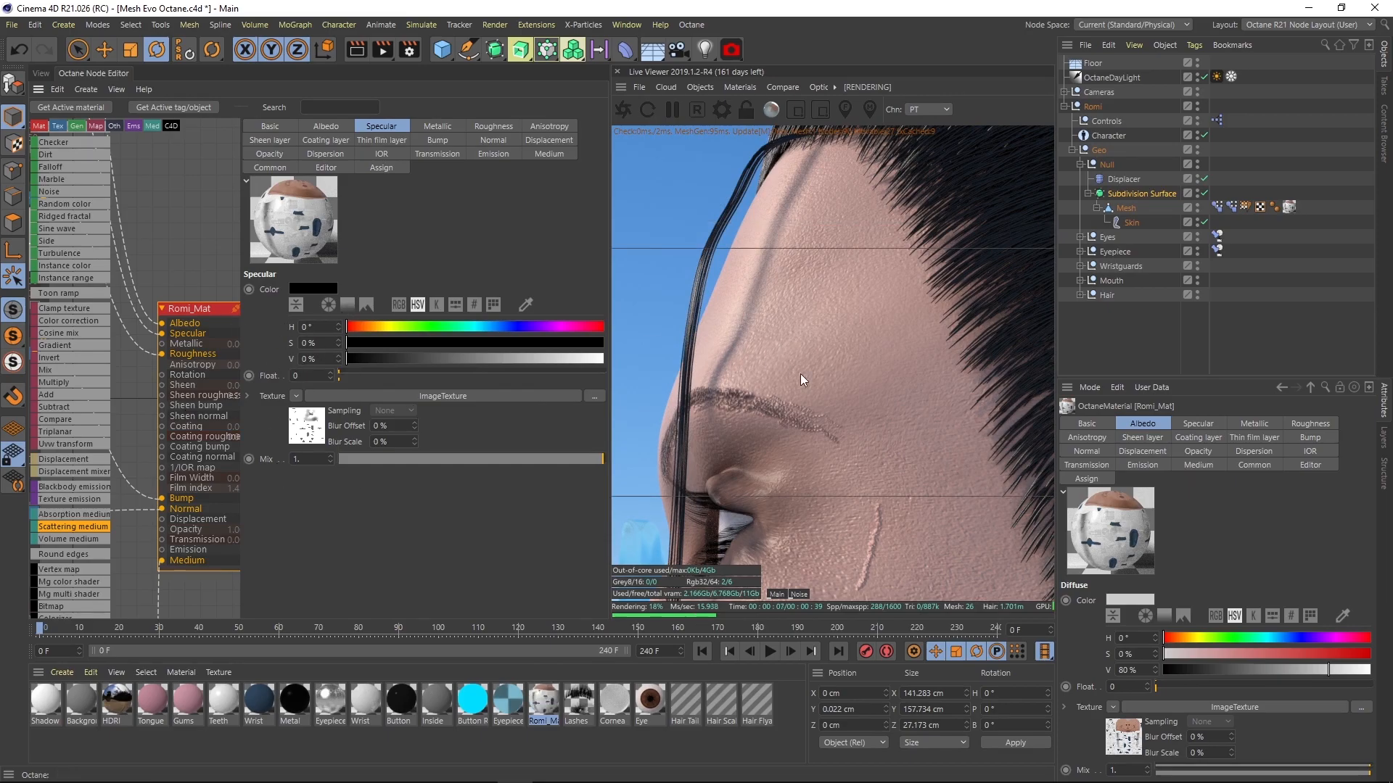
- Examine the forehead and eye area in the render and look over the texture nodes feeding Romi_Mat
{"action": "left_click_drag", "start_coordinate": [813, 342], "coordinate": [907, 307]}
{"action": "right_click_drag", "start_coordinate": [907, 307], "coordinate": [854, 470]}
{"action": "middle_click_drag", "start_coordinate": [892, 464], "coordinate": [893, 327]}
{"action": "left_click_drag", "start_coordinate": [794, 385], "coordinate": [847, 386]}
{"action": "middle_click_drag", "start_coordinate": [789, 202], "coordinate": [820, 250]}
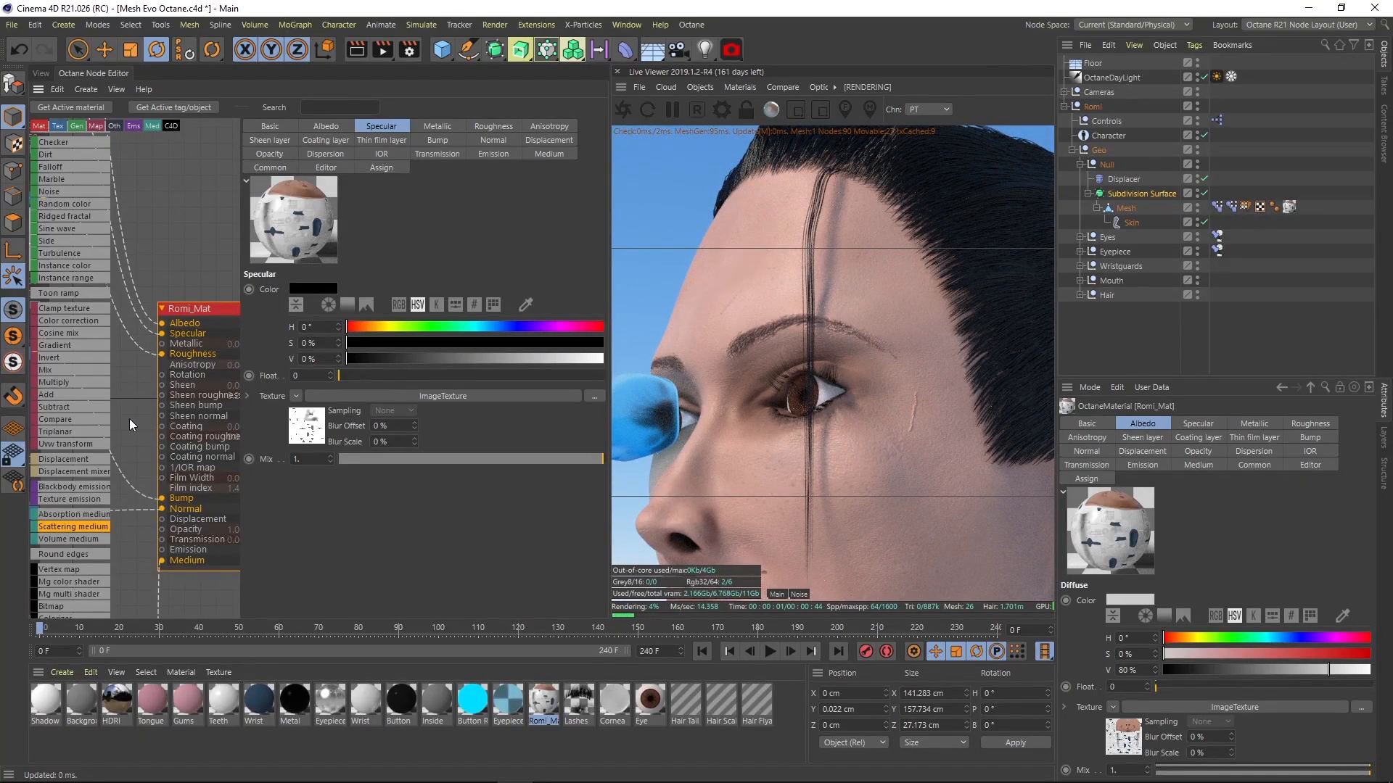
{"action": "scroll", "coordinate": [187, 361], "scroll_direction": "down", "scroll_amount": 5}
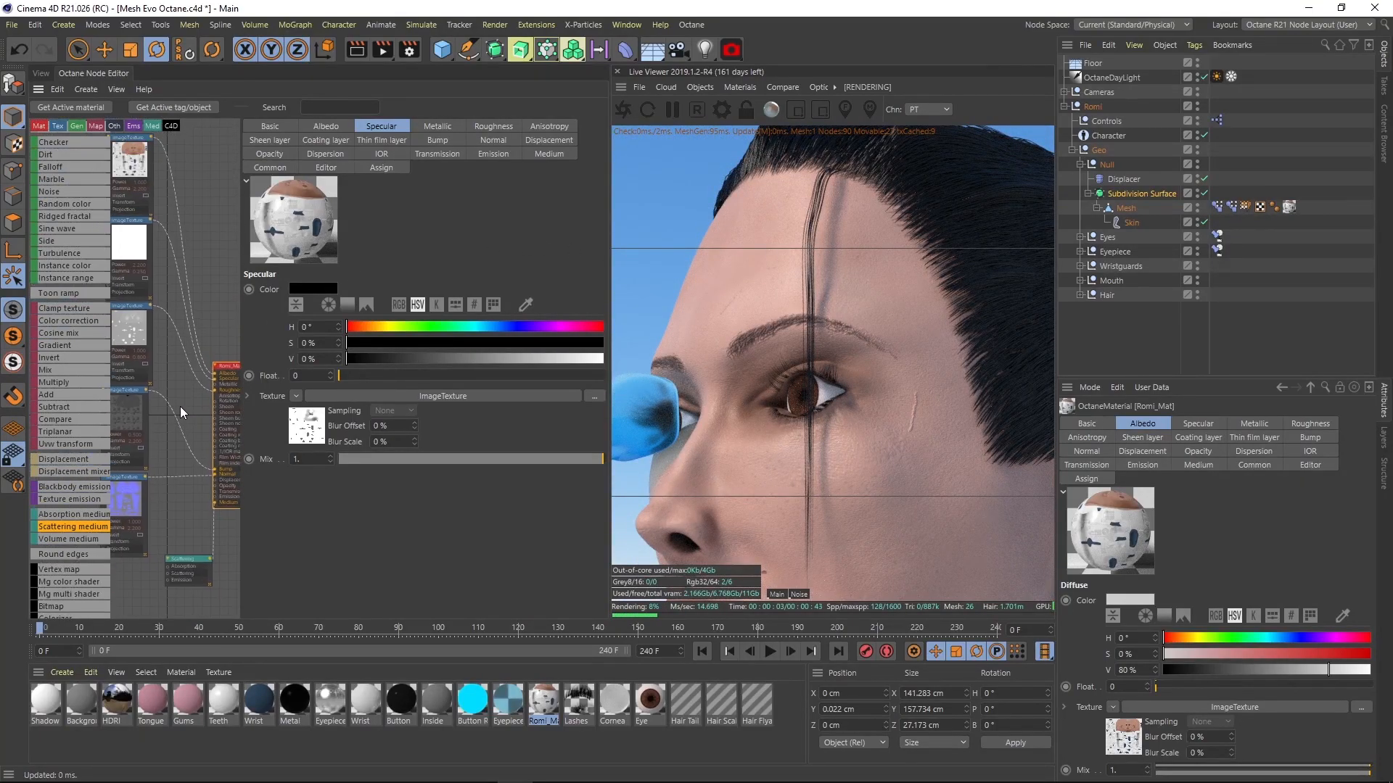
{"action": "scroll", "coordinate": [190, 410], "scroll_direction": "up", "scroll_amount": 3}
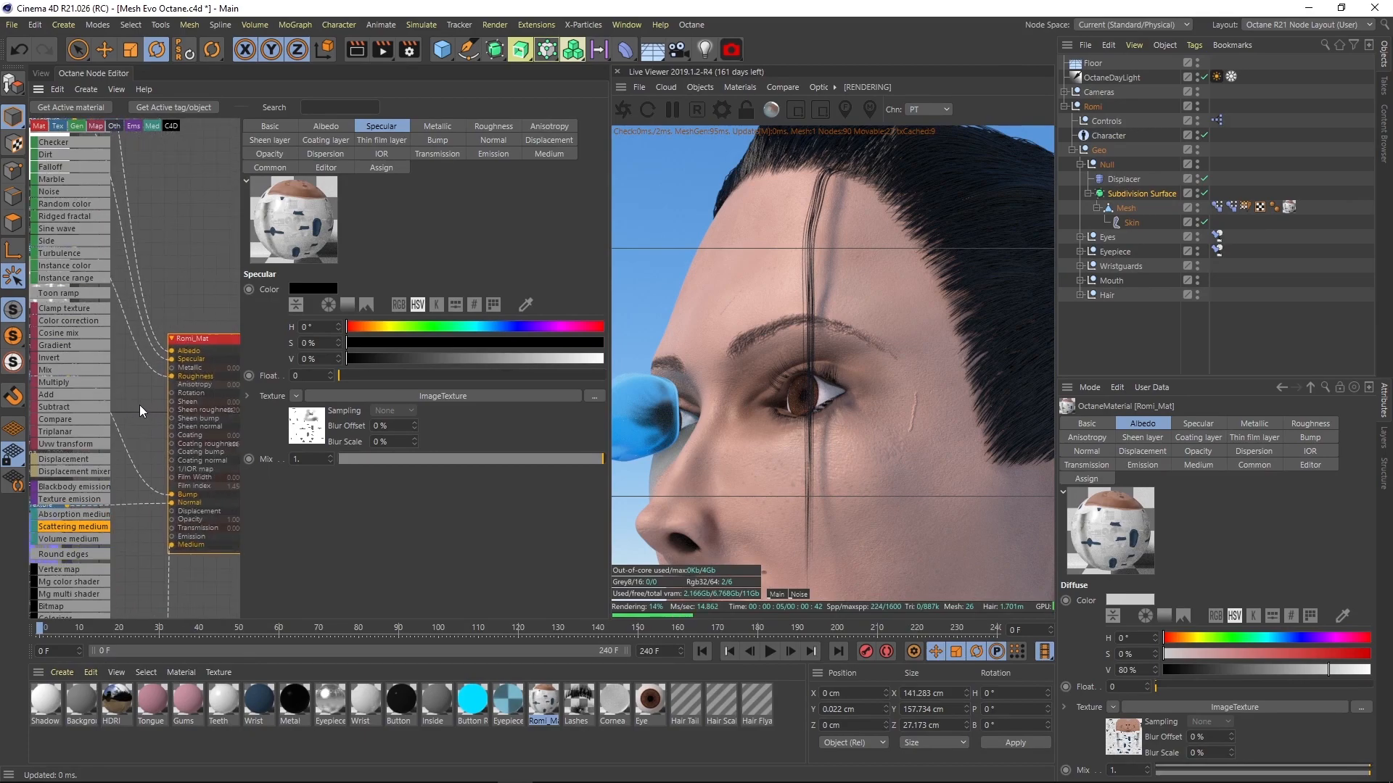
- Delete the scattering medium node feeding Romi_Mat's Medium input
{"action": "scroll", "coordinate": [150, 389], "scroll_direction": "up", "scroll_amount": 1}
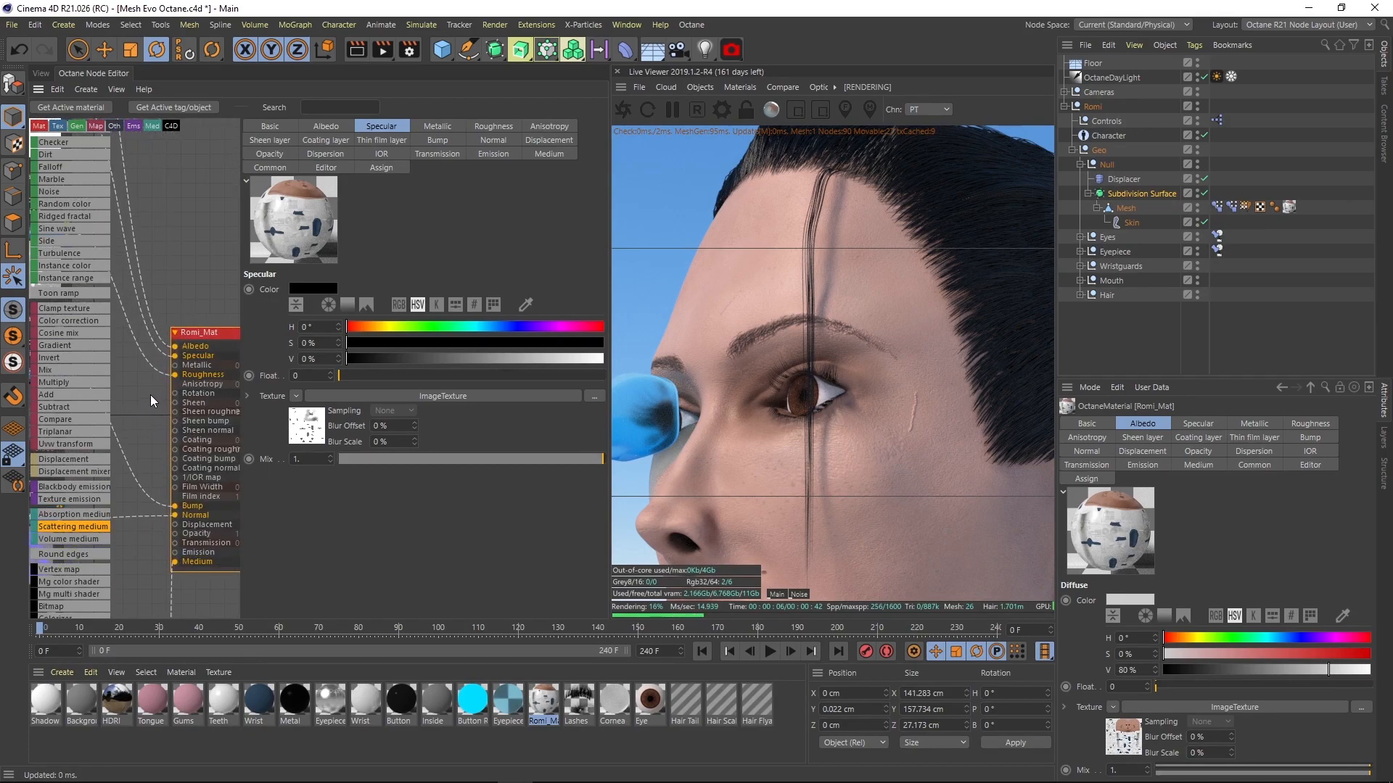
{"action": "middle_click_drag", "start_coordinate": [159, 454], "coordinate": [155, 331]}
{"action": "scroll", "coordinate": [176, 496], "scroll_direction": "down", "scroll_amount": 4}
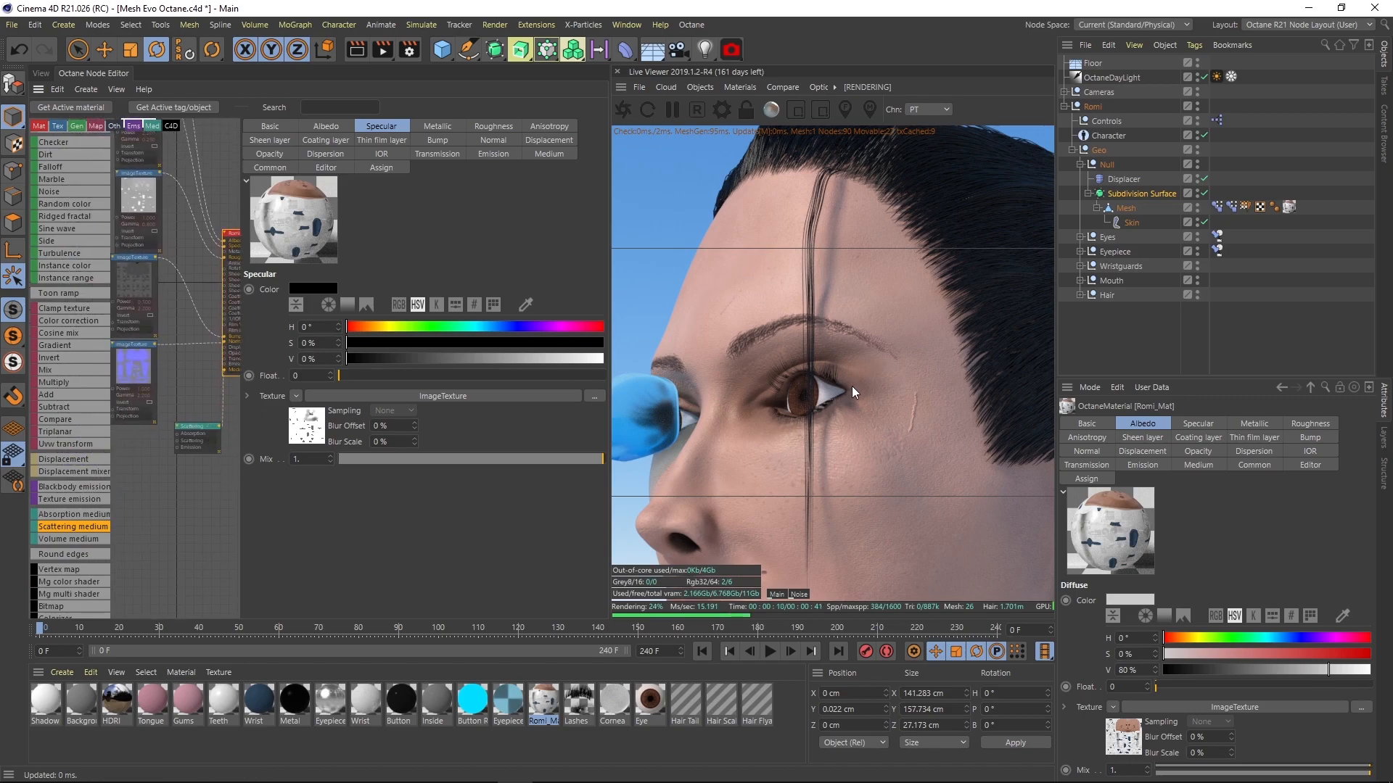
{"action": "scroll", "coordinate": [851, 387], "scroll_direction": "down", "scroll_amount": 4}
{"action": "middle_click_drag", "start_coordinate": [861, 472], "coordinate": [900, 376]}
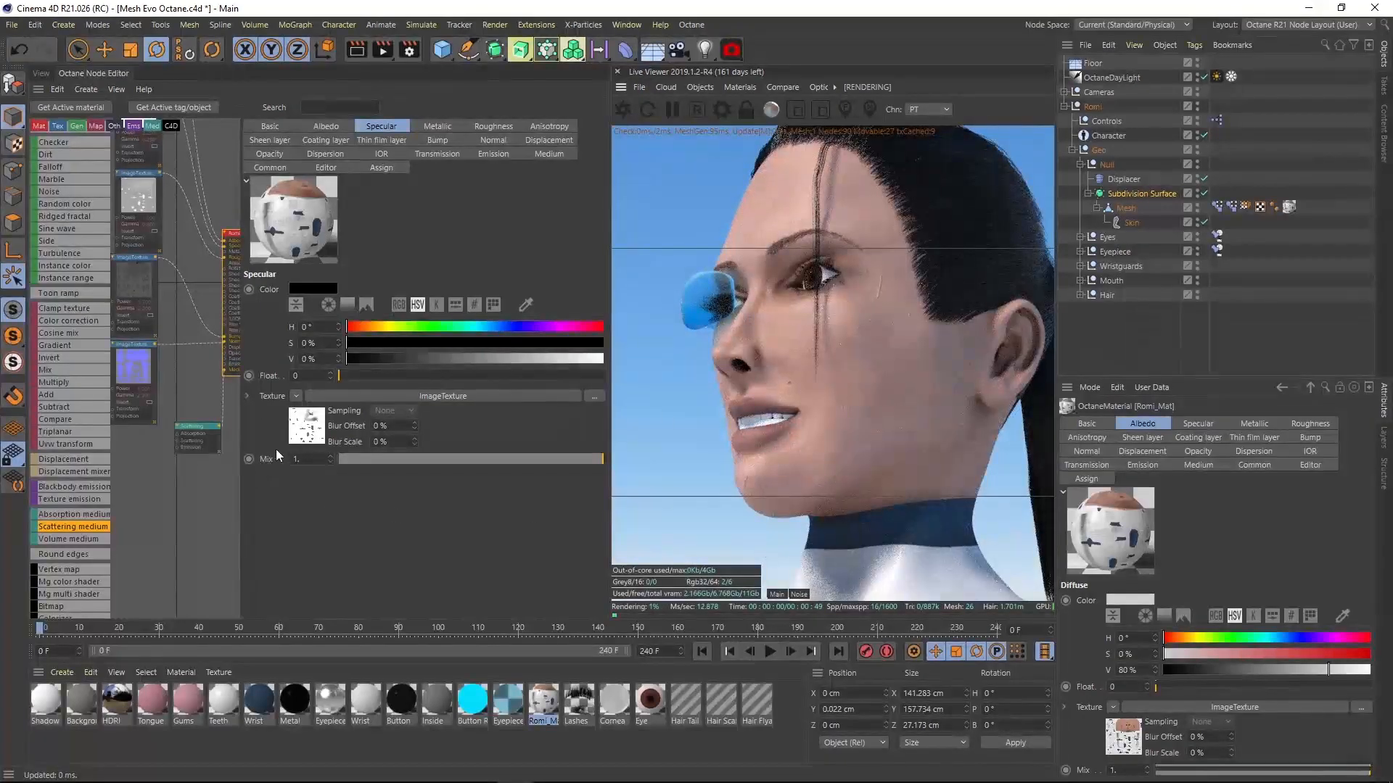
{"action": "scroll", "coordinate": [206, 440], "scroll_direction": "up", "scroll_amount": 3}
{"action": "left_click", "coordinate": [185, 415]}
{"action": "middle_click_drag", "start_coordinate": [214, 379], "coordinate": [148, 498]}
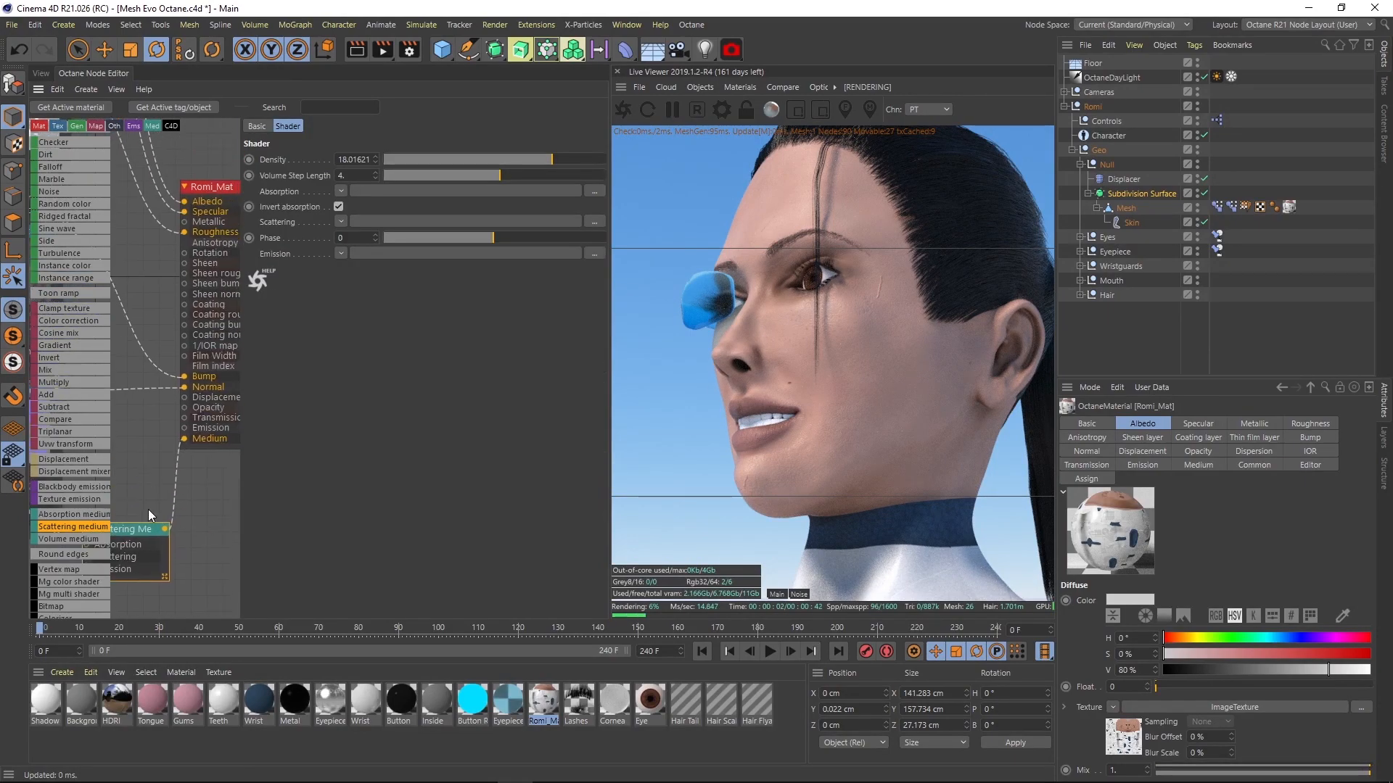
{"action": "middle_click_drag", "start_coordinate": [148, 553], "coordinate": [116, 558]}
{"action": "key", "text": "Delete"}
- Set the V value of Romi_Mat's Transmission color to 100%
{"action": "scroll", "coordinate": [178, 511], "scroll_direction": "up", "scroll_amount": 4}
{"action": "middle_click_drag", "start_coordinate": [177, 501], "coordinate": [157, 513]}
{"action": "left_click", "coordinate": [176, 442]}
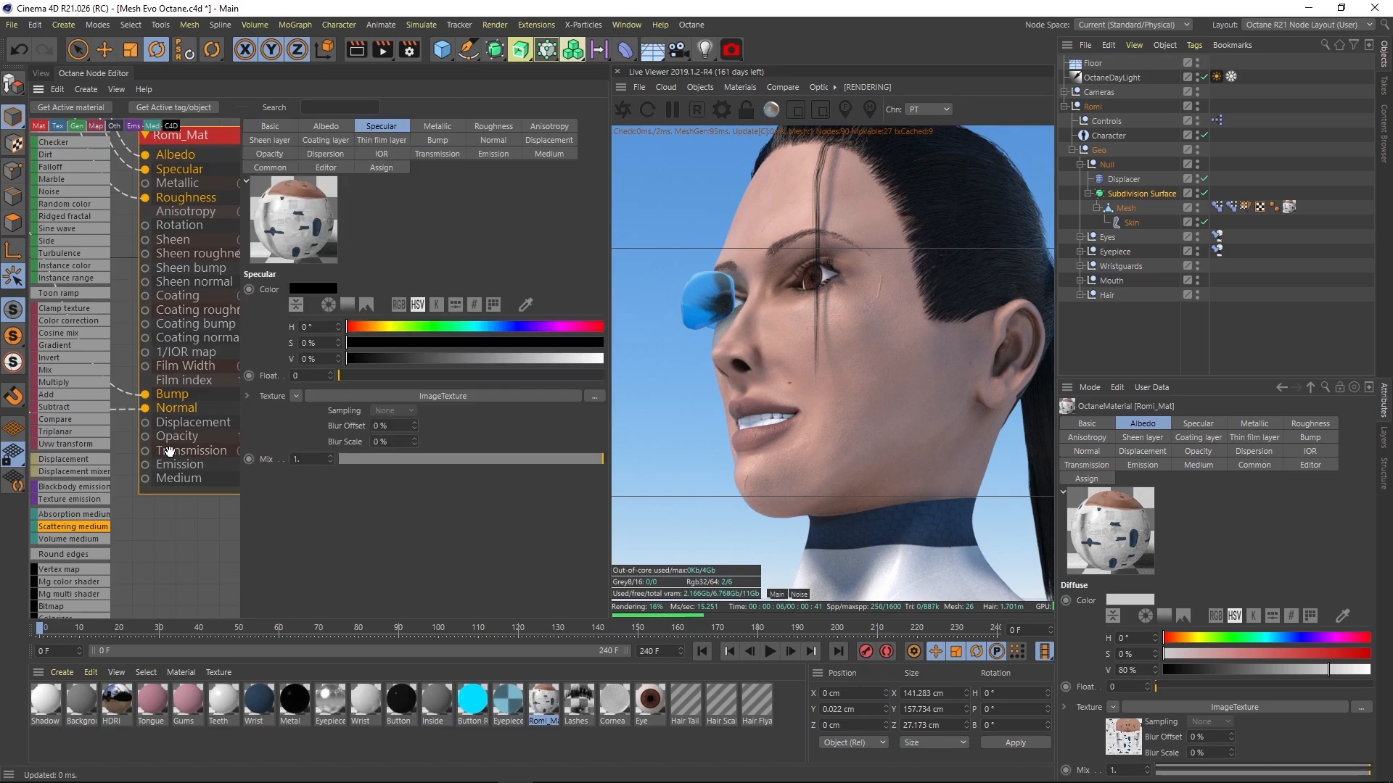
{"action": "left_click", "coordinate": [441, 155]}
{"action": "left_click_drag", "start_coordinate": [433, 371], "coordinate": [631, 372]}
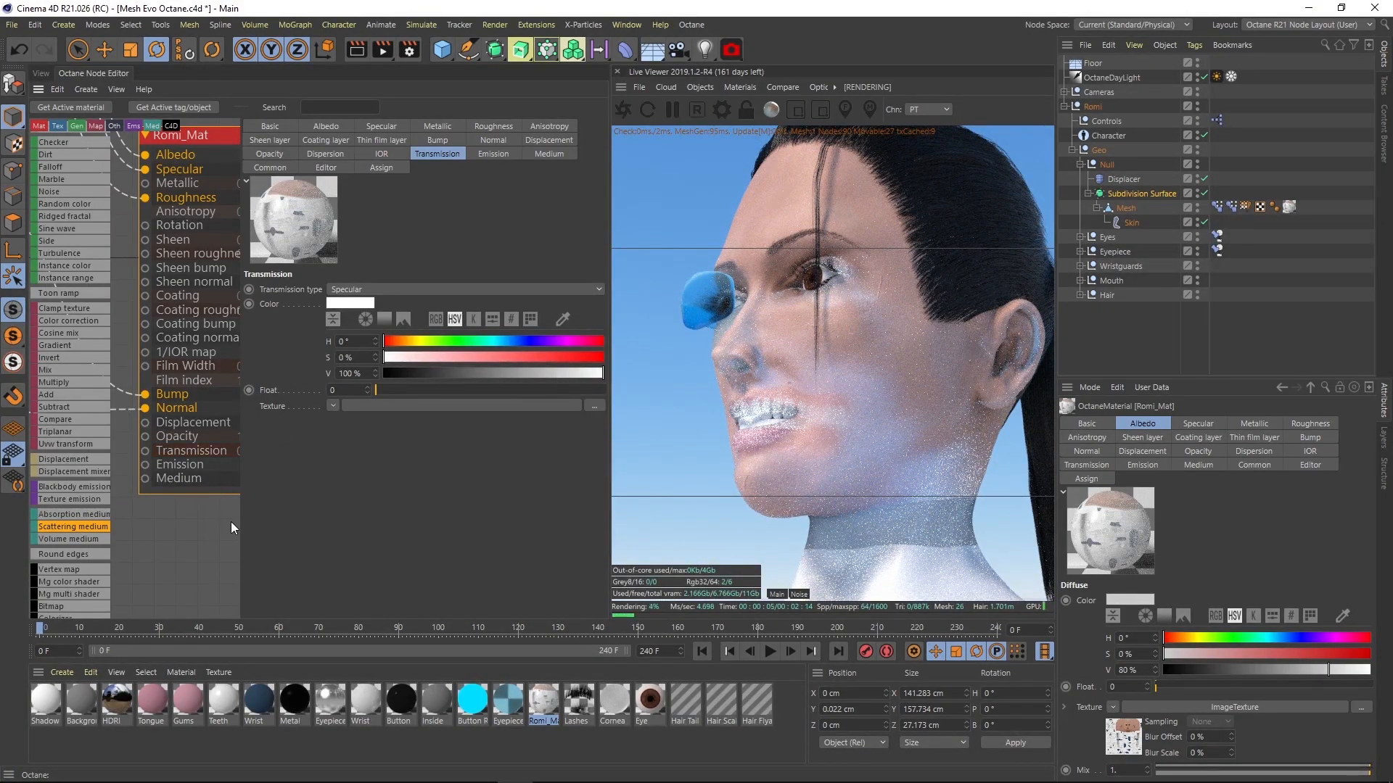
- Try a Power of 2 on the Romi_Color.png image texture feeding Albedo, and undo it
{"action": "left_click_drag", "start_coordinate": [241, 516], "coordinate": [314, 519]}
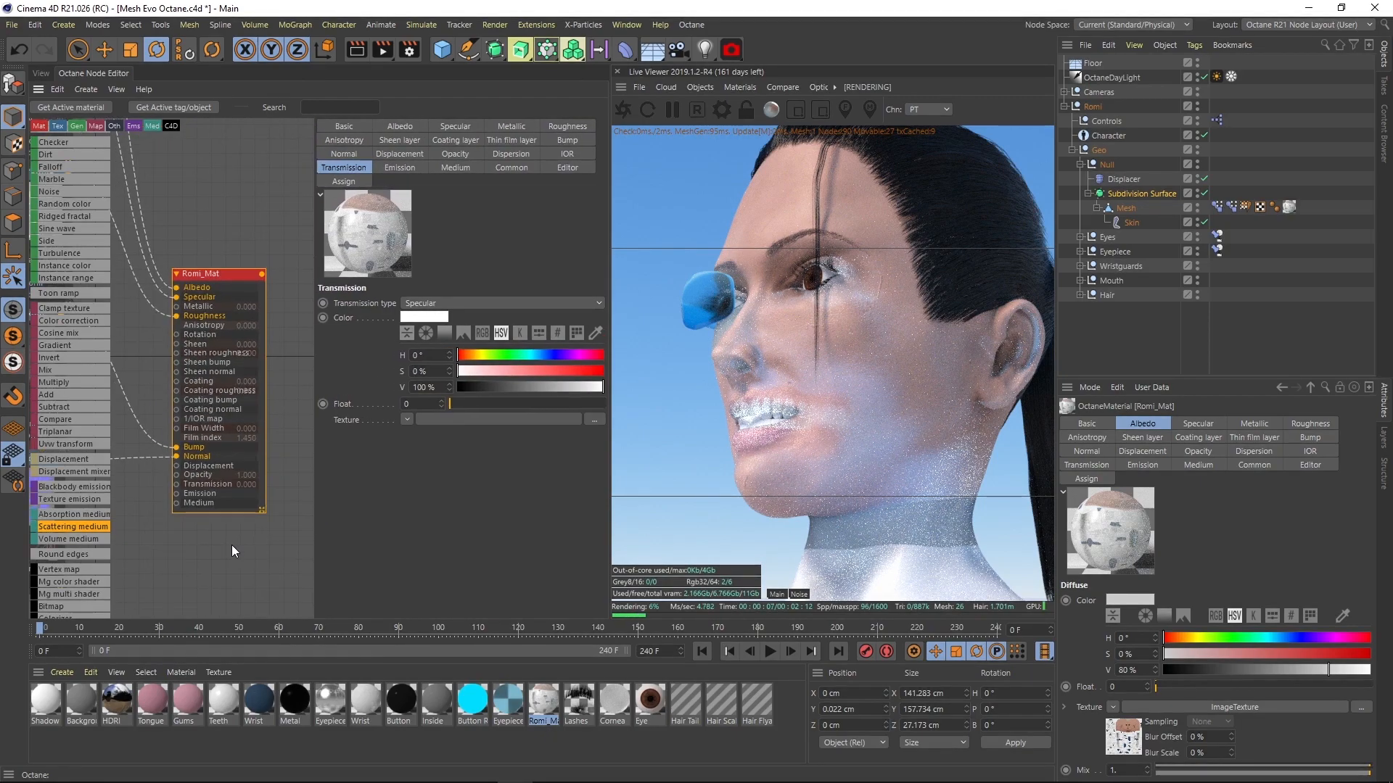
{"action": "scroll", "coordinate": [232, 545], "scroll_direction": "down", "scroll_amount": 3}
{"action": "middle_click_drag", "start_coordinate": [244, 198], "coordinate": [299, 260]}
{"action": "scroll", "coordinate": [158, 234], "scroll_direction": "up", "scroll_amount": 3}
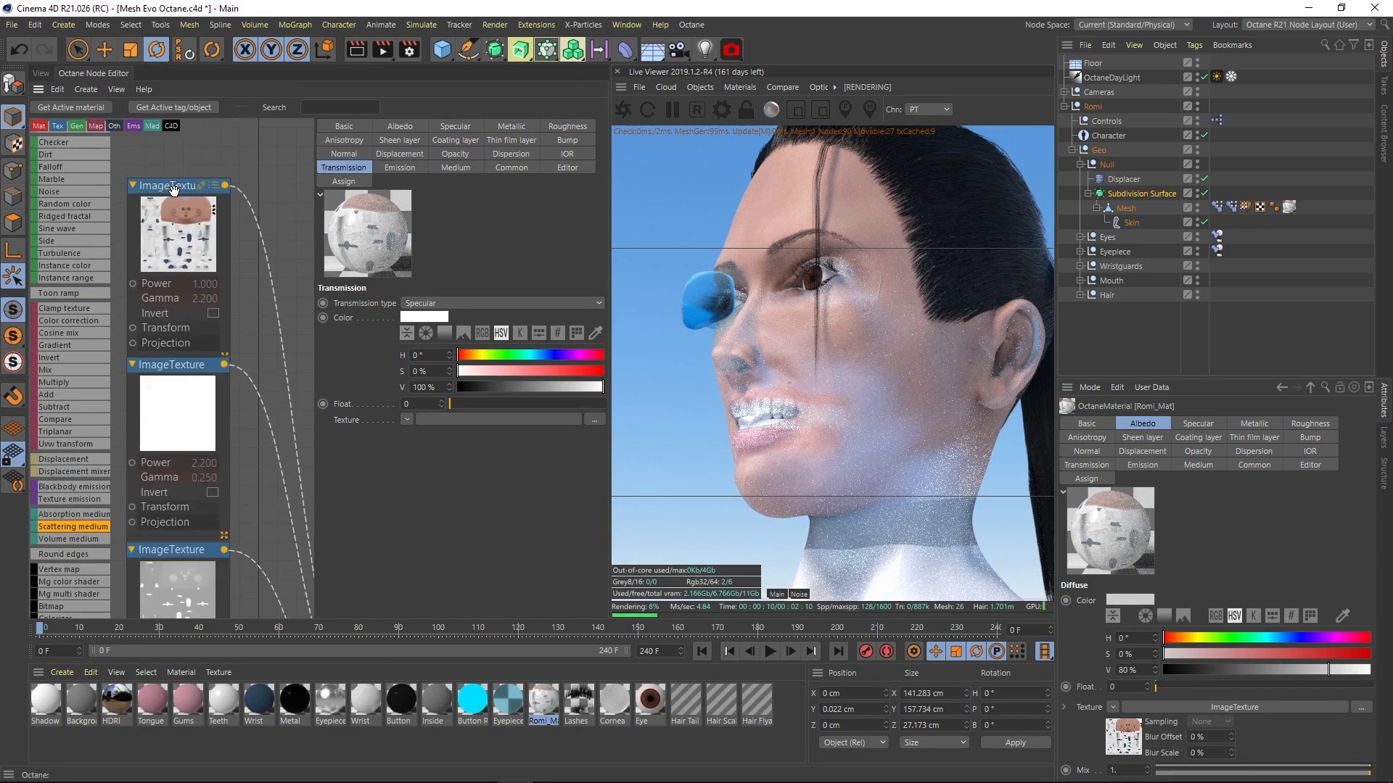
{"action": "left_click", "coordinate": [185, 216]}
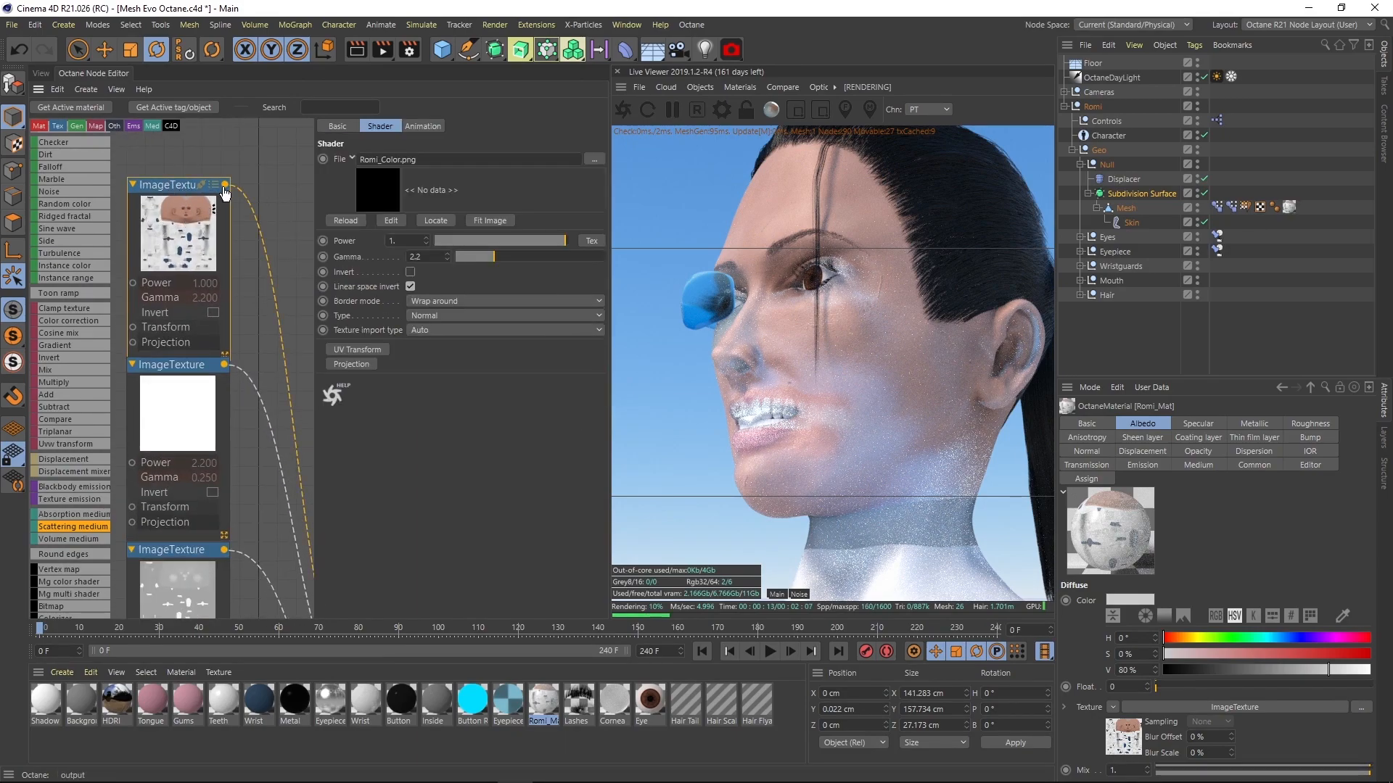
{"action": "left_click_drag", "start_coordinate": [226, 185], "coordinate": [276, 357]}
{"action": "scroll", "coordinate": [276, 359], "scroll_direction": "down", "scroll_amount": 4}
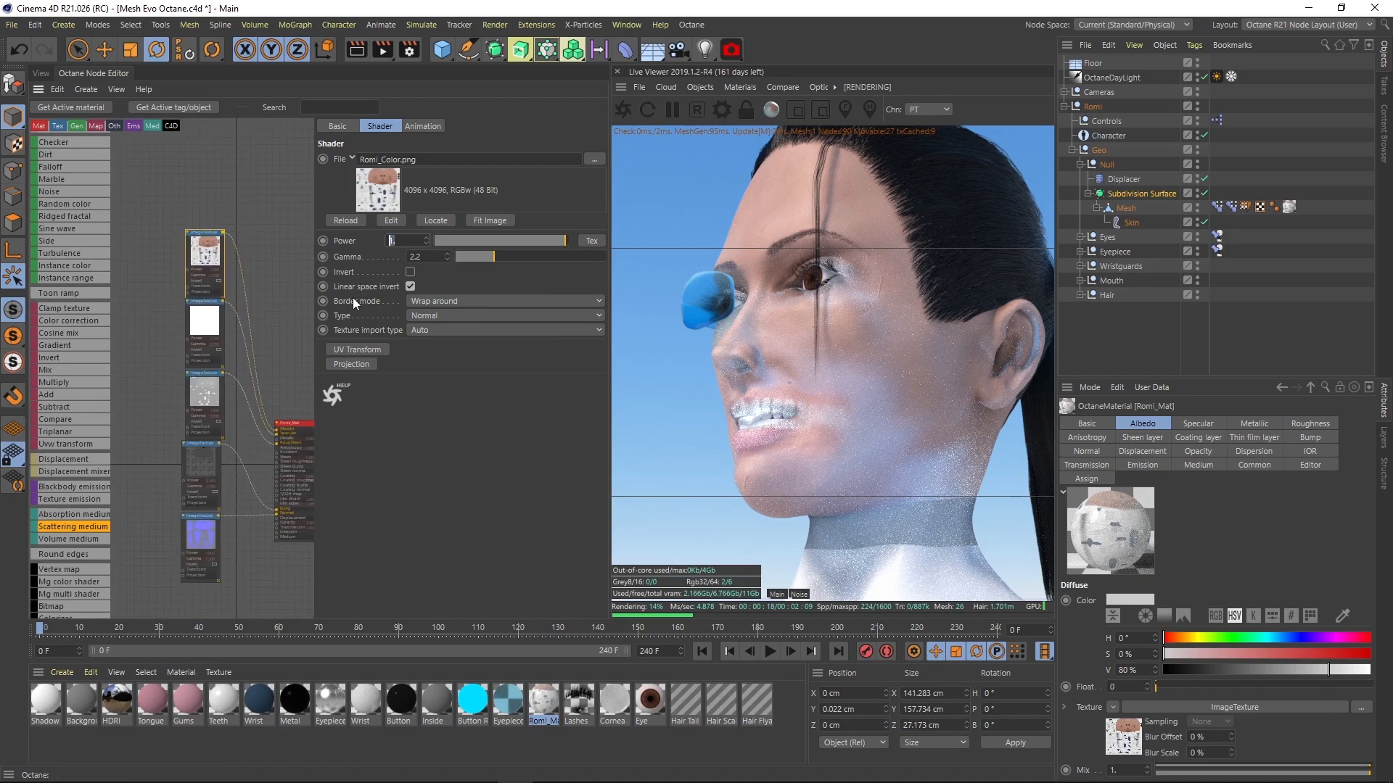
{"action": "type", "text": "2."}
{"action": "key", "text": "Return"}
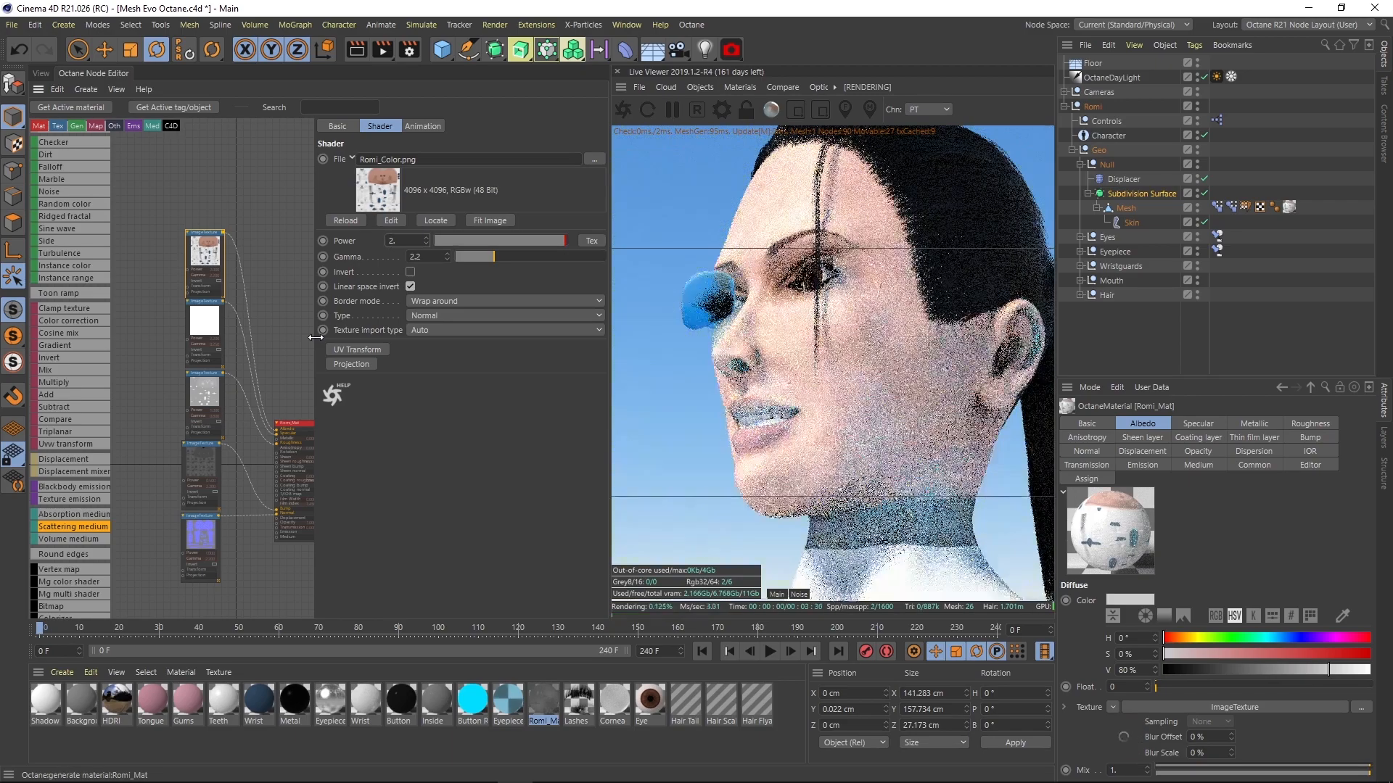
{"action": "key", "text": "ctrl+z"}
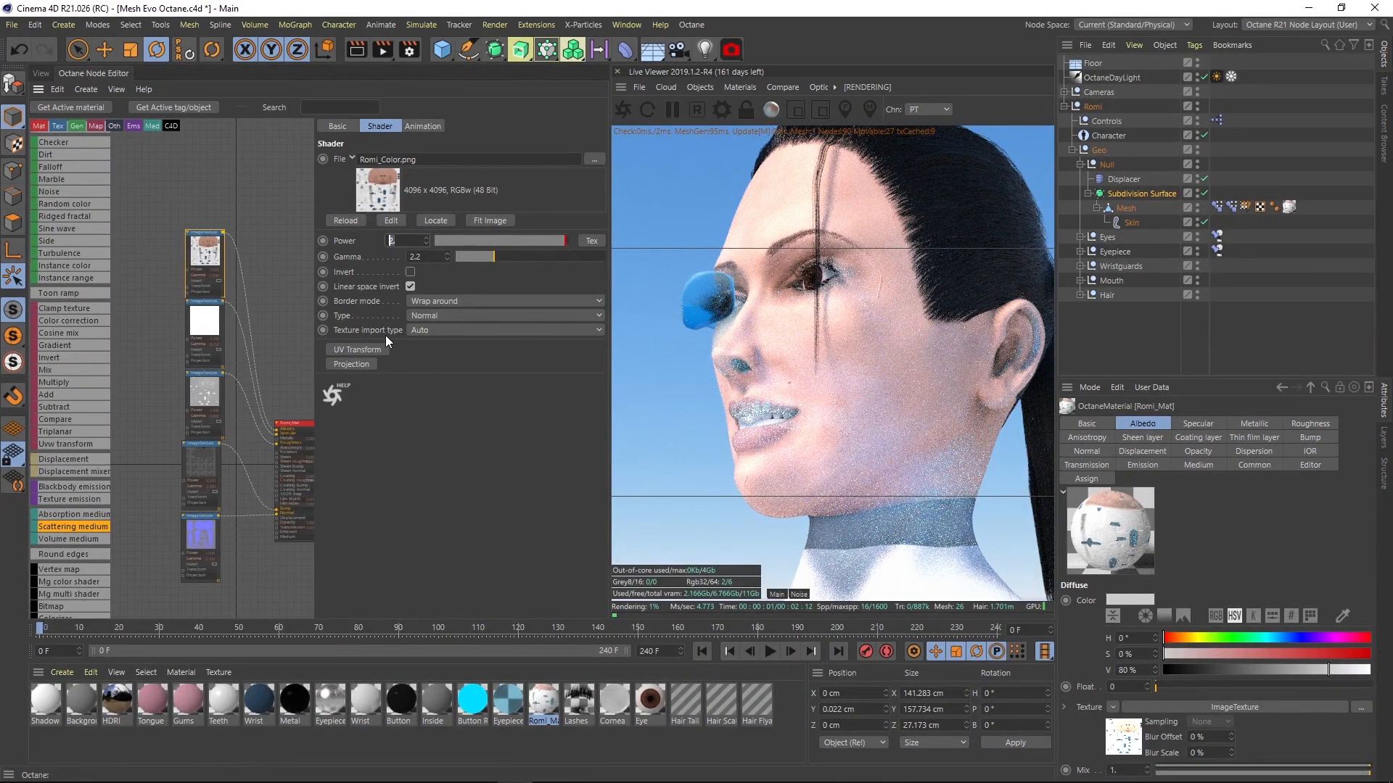
- Duplicate the Romi_Color.png texture node and connect the copy to Romi_Mat's Transmission input
{"action": "middle_click_drag", "start_coordinate": [274, 290], "coordinate": [240, 254]}
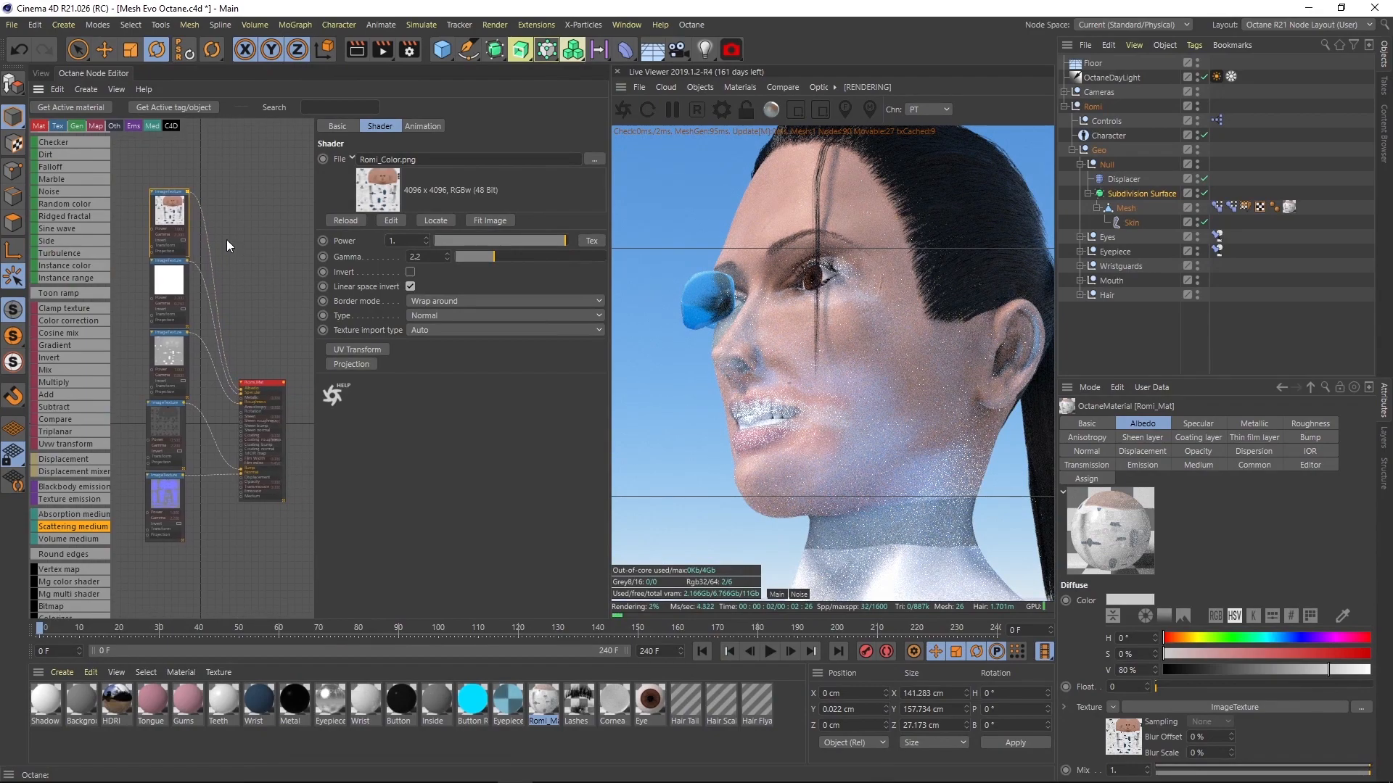
{"action": "left_click_drag", "start_coordinate": [166, 205], "coordinate": [223, 538], "text": "ctrl"}
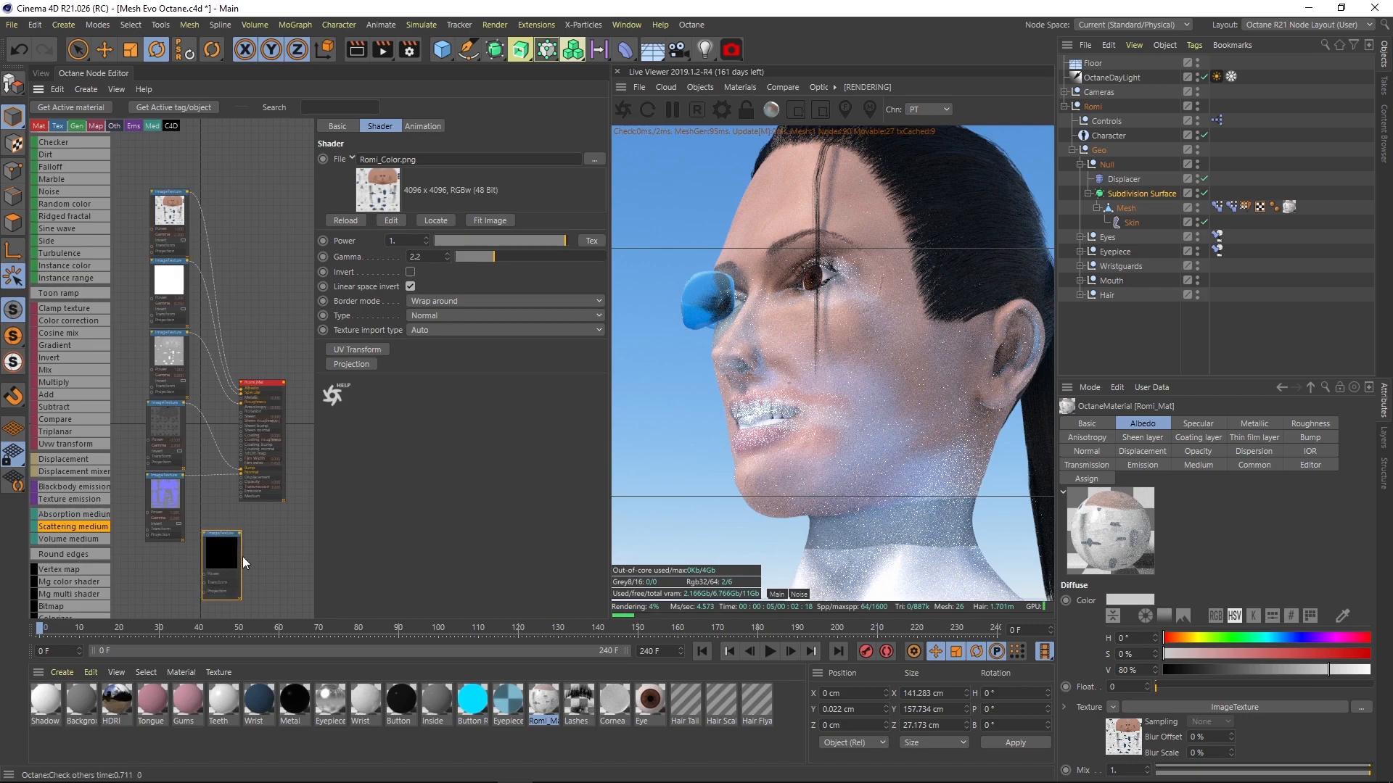
{"action": "scroll", "coordinate": [243, 555], "scroll_direction": "up", "scroll_amount": 6}
{"action": "left_click_drag", "start_coordinate": [226, 406], "coordinate": [243, 368]}
{"action": "left_click_drag", "start_coordinate": [183, 482], "coordinate": [192, 522]}
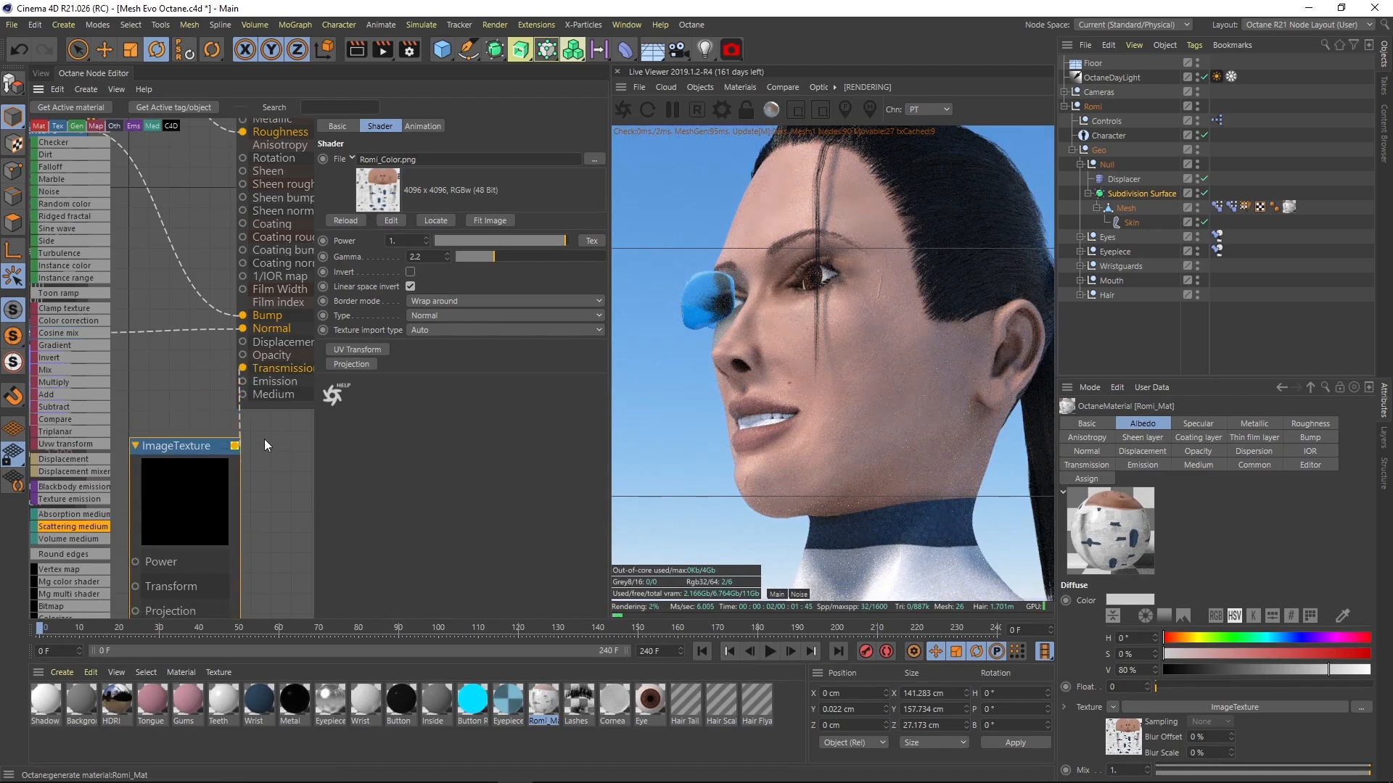
{"action": "middle_click_drag", "start_coordinate": [267, 434], "coordinate": [253, 424]}
- Set the Power of the duplicated Romi_Color.png texture to 2 and inspect the face in the render
{"action": "left_click_drag", "start_coordinate": [176, 497], "coordinate": [163, 481]}
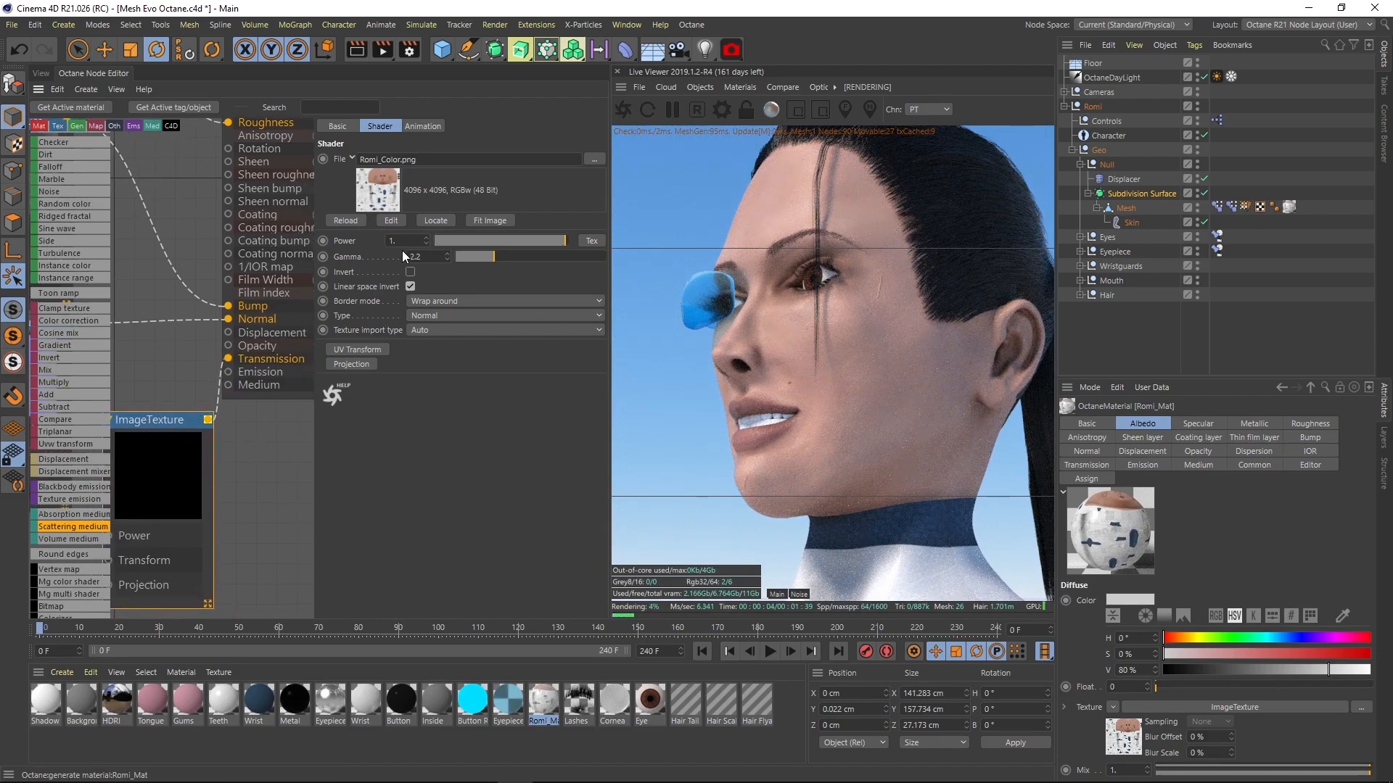
{"action": "type", "text": "2"}
{"action": "key", "text": "Return"}
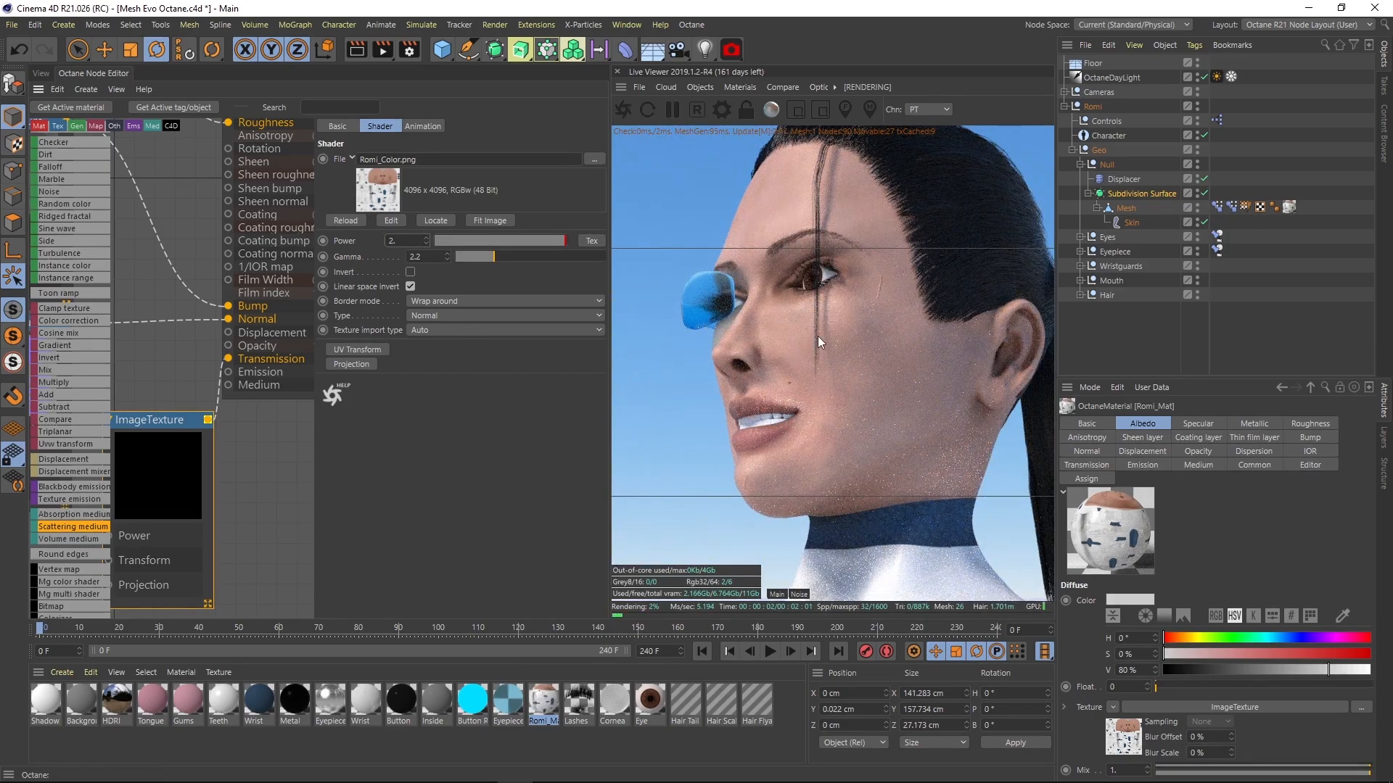
{"action": "left_click_drag", "start_coordinate": [860, 332], "coordinate": [724, 333]}
{"action": "left_click_drag", "start_coordinate": [907, 313], "coordinate": [910, 345]}
- Disconnect the Transmission texture, set the Transmission color's V value to 0%, and reconnect the duplicated texture
{"action": "left_click_drag", "start_coordinate": [229, 365], "coordinate": [201, 360]}
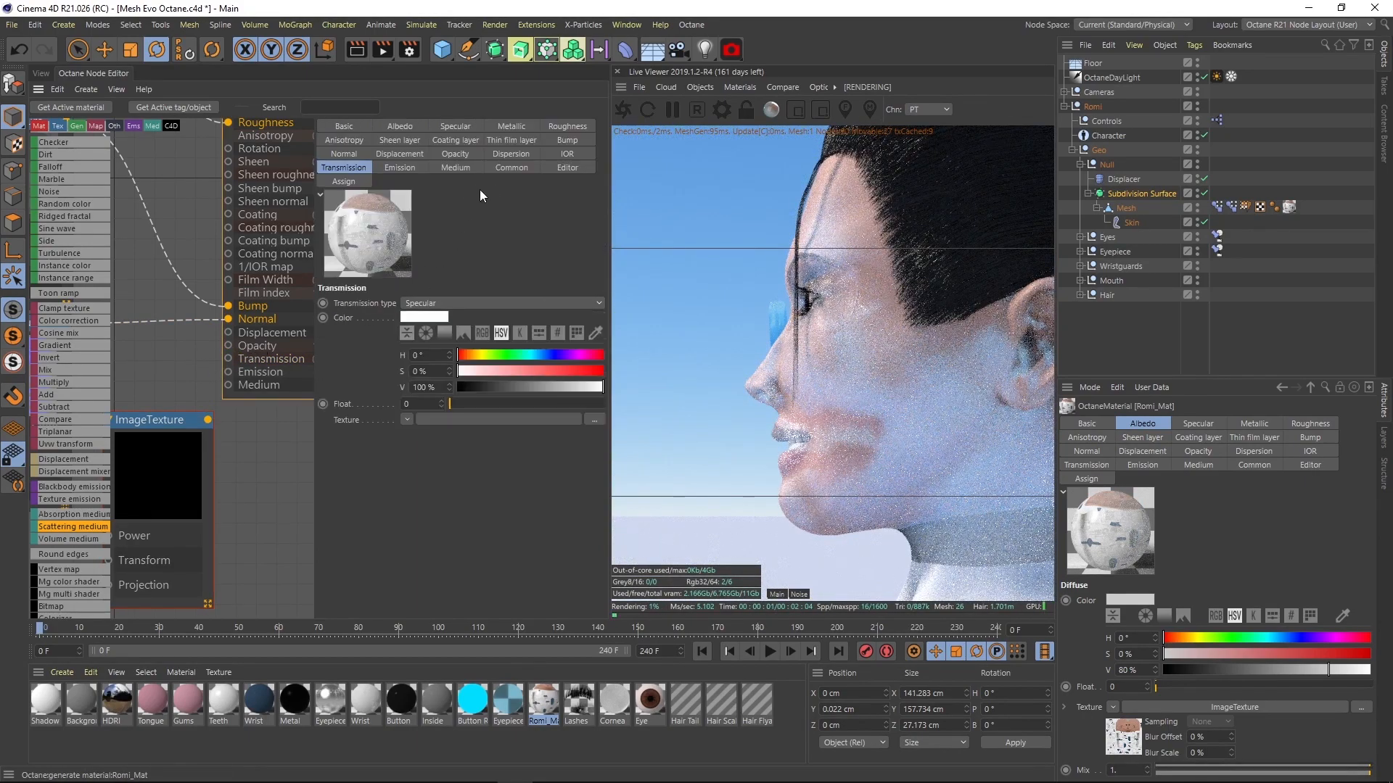
{"action": "left_click_drag", "start_coordinate": [481, 387], "coordinate": [368, 399]}
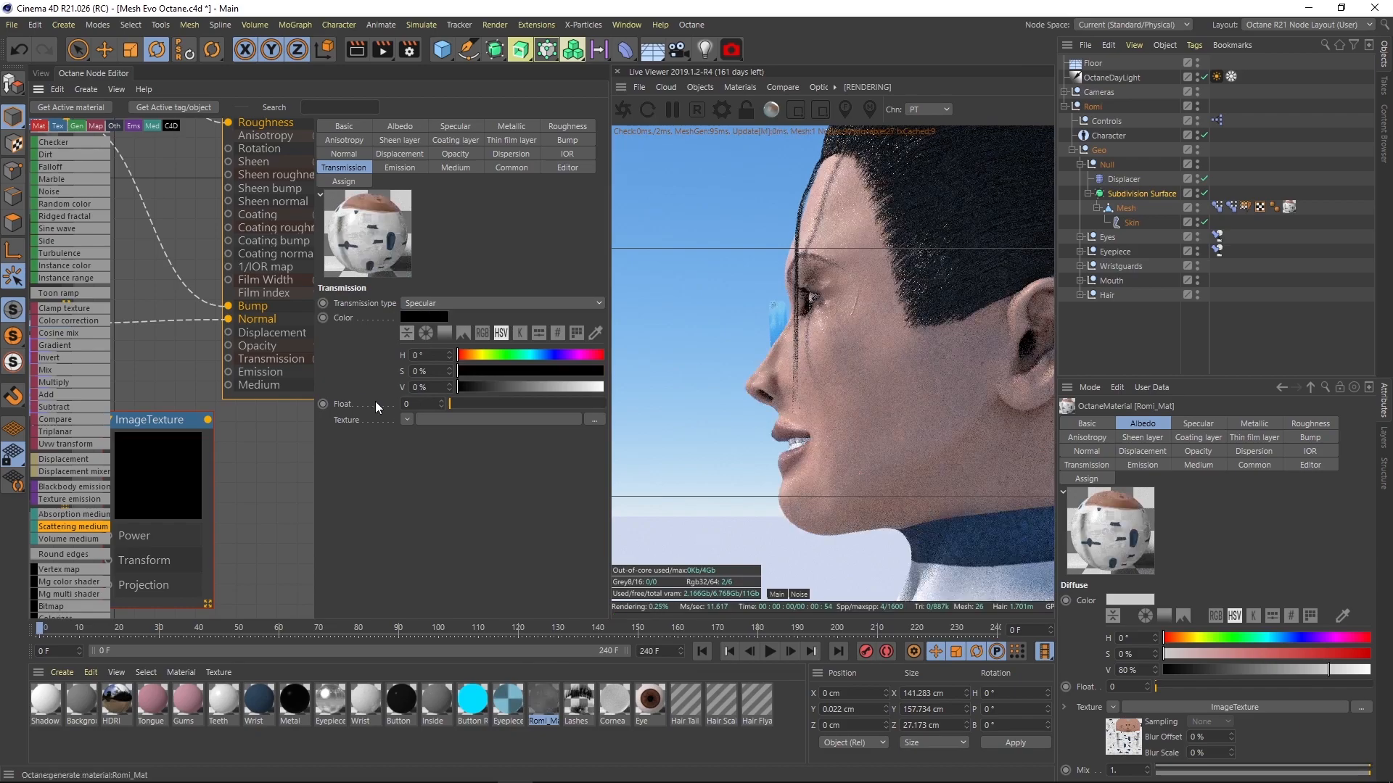
{"action": "left_click_drag", "start_coordinate": [207, 420], "coordinate": [231, 367]}
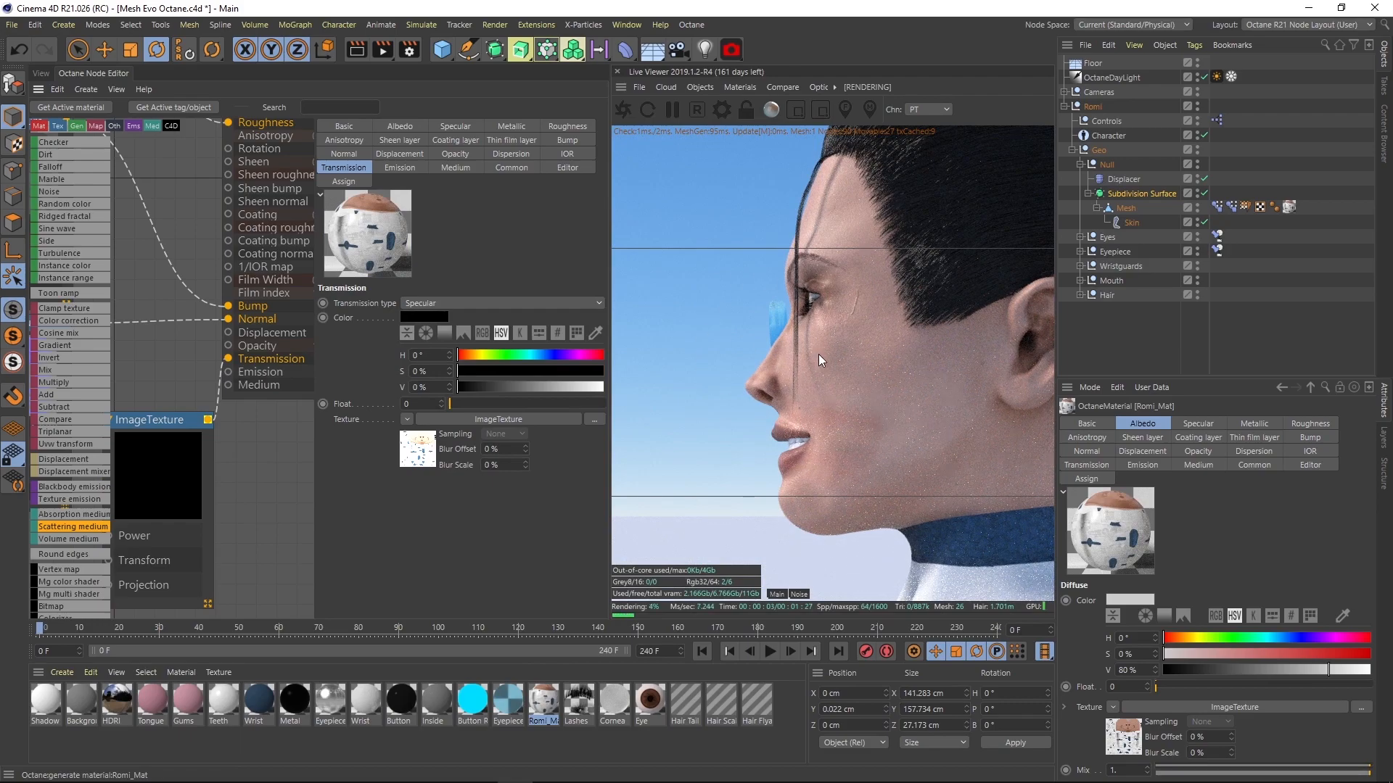
{"action": "left_click_drag", "start_coordinate": [918, 416], "coordinate": [843, 402]}
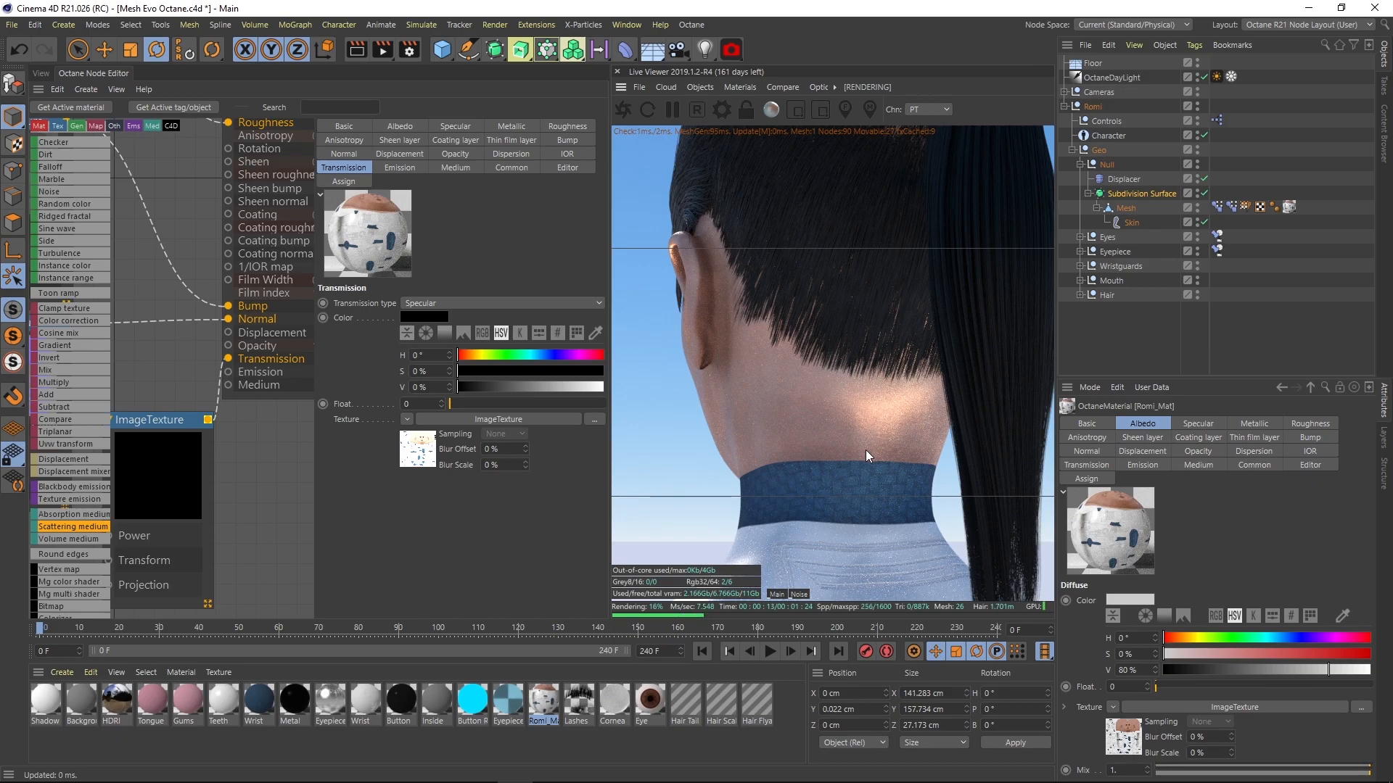
- Add a scattering medium node below Romi_Mat and connect it to the Medium input
{"action": "middle_click_drag", "start_coordinate": [195, 462], "coordinate": [271, 449]}
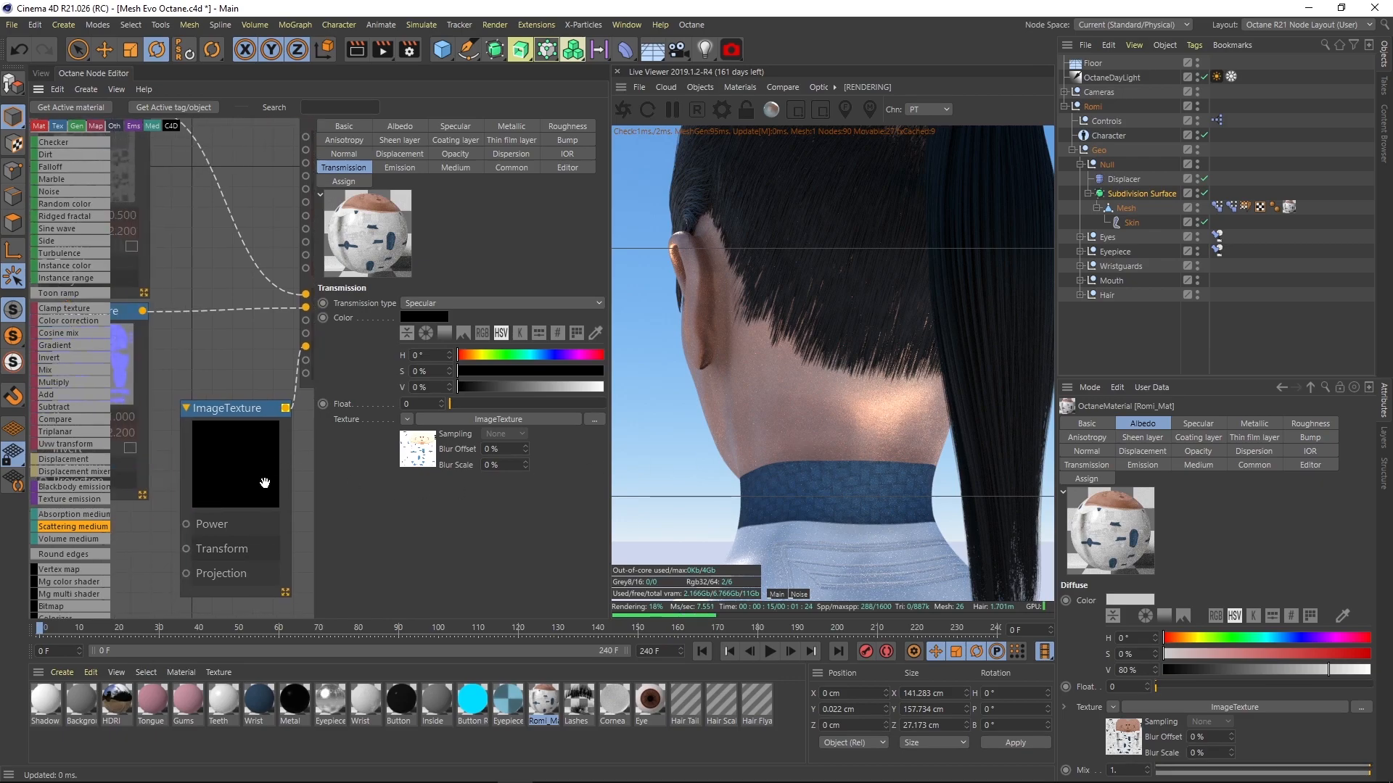
{"action": "left_click_drag", "start_coordinate": [263, 479], "coordinate": [246, 438]}
{"action": "middle_click_drag", "start_coordinate": [293, 473], "coordinate": [246, 460]}
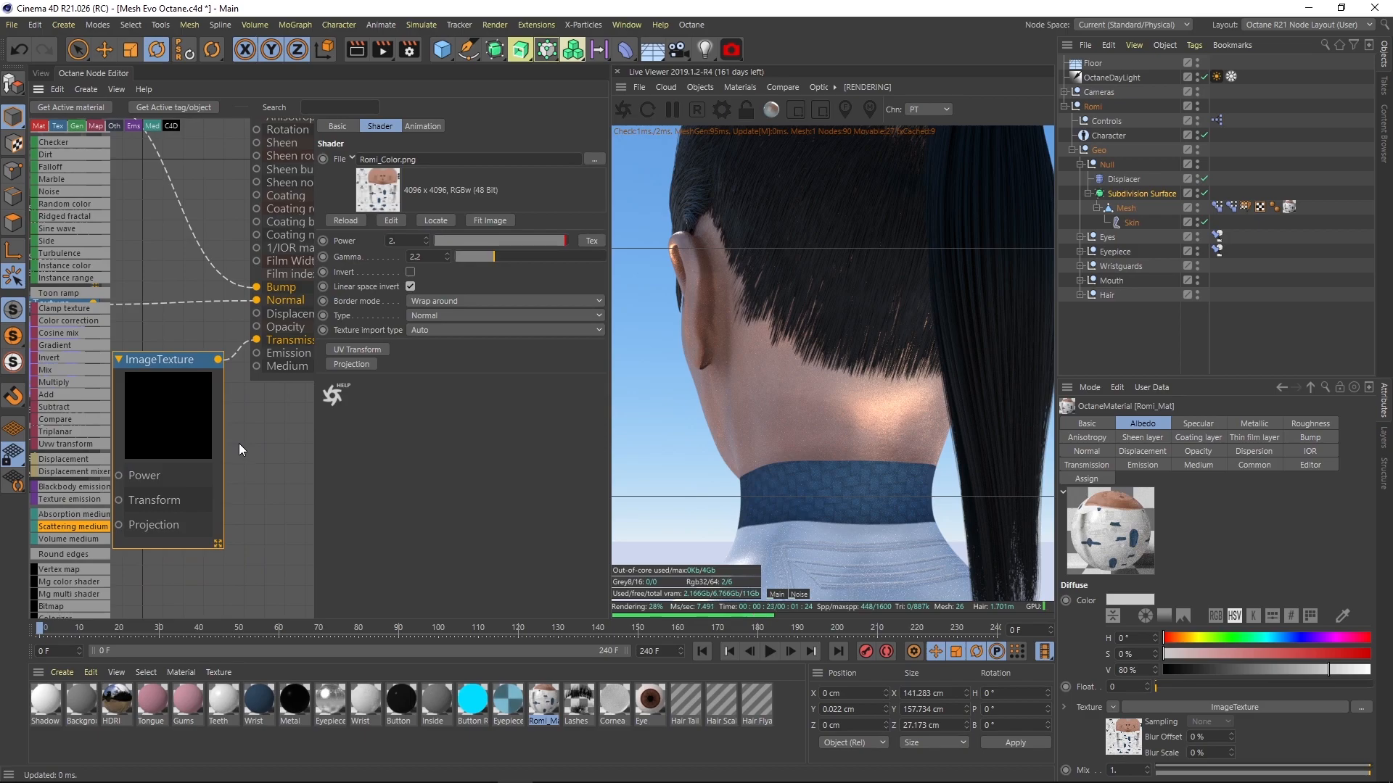
{"action": "scroll", "coordinate": [268, 453], "scroll_direction": "down", "scroll_amount": 3}
{"action": "middle_click_drag", "start_coordinate": [232, 487], "coordinate": [189, 464]}
{"action": "left_click_drag", "start_coordinate": [204, 468], "coordinate": [205, 468]}
{"action": "middle_click_drag", "start_coordinate": [277, 450], "coordinate": [272, 460]}
{"action": "left_click_drag", "start_coordinate": [281, 484], "coordinate": [191, 339]}
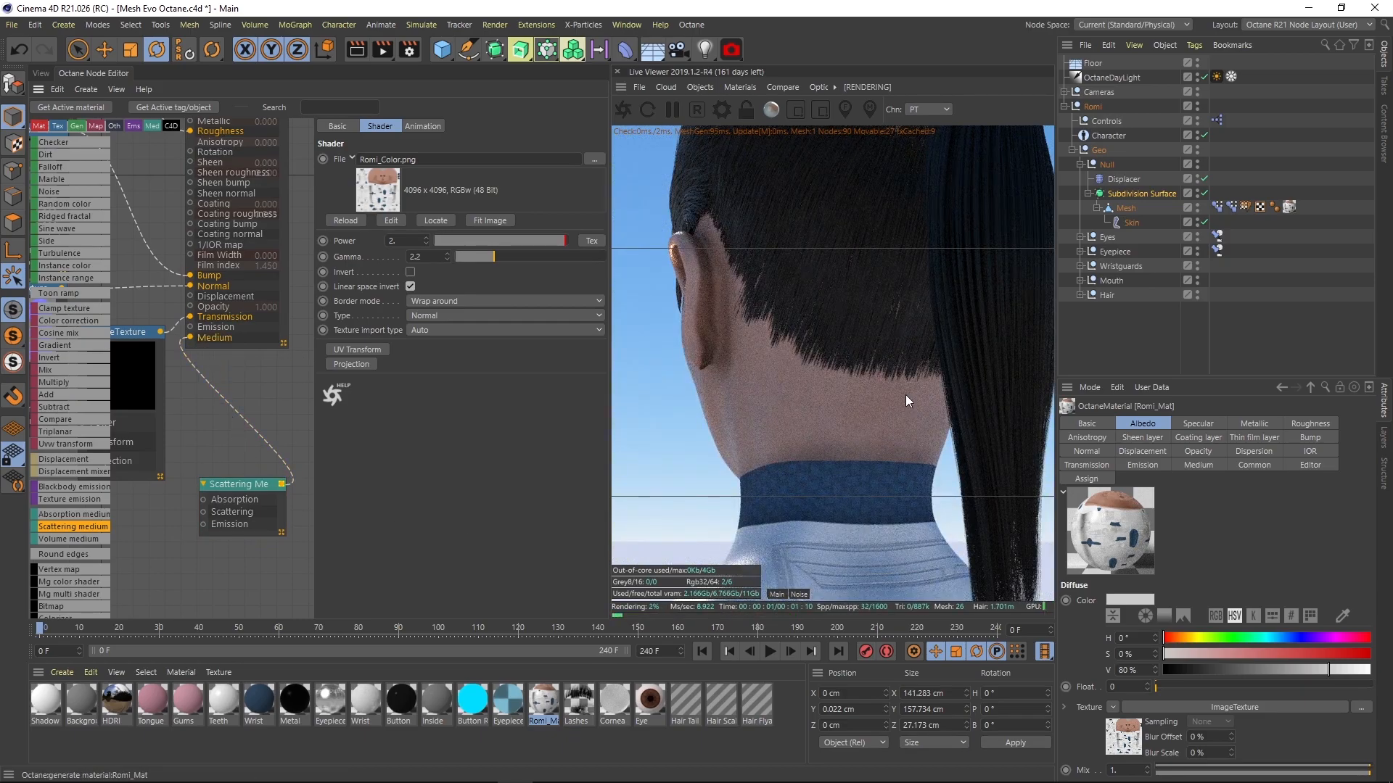
- Compare the nose and lip skin in the render with the scattering medium disconnected and reconnected
{"action": "left_click_drag", "start_coordinate": [850, 382], "coordinate": [1089, 362]}
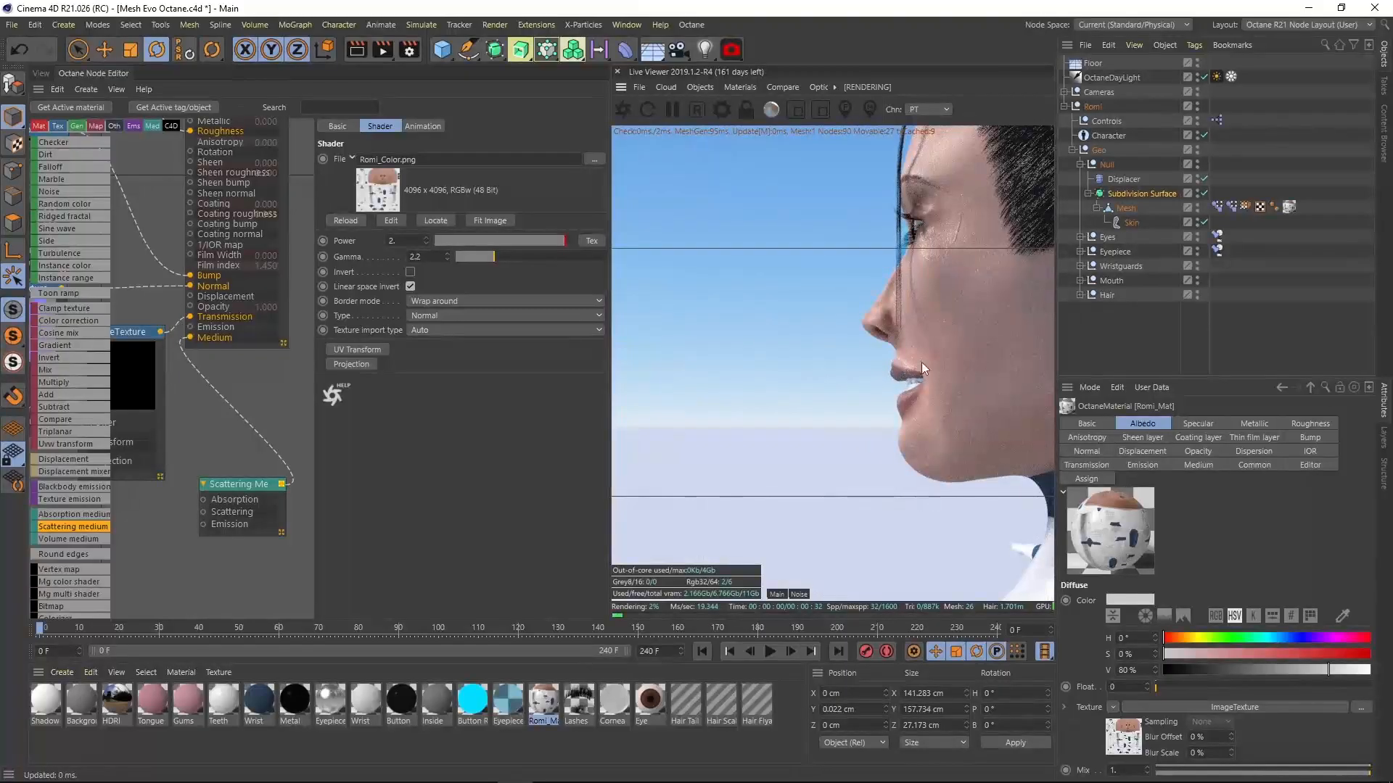
{"action": "right_click_drag", "start_coordinate": [921, 363], "coordinate": [1003, 309]}
{"action": "middle_click_drag", "start_coordinate": [1003, 309], "coordinate": [782, 304]}
{"action": "right_click_drag", "start_coordinate": [782, 303], "coordinate": [925, 262]}
{"action": "middle_click_drag", "start_coordinate": [741, 276], "coordinate": [821, 355]}
{"action": "mouse_move", "coordinate": [821, 355]}
{"action": "left_mouse_down"}
{"action": "mouse_move", "coordinate": [803, 338]}
{"action": "mouse_move", "coordinate": [827, 377]}
{"action": "left_mouse_up"}
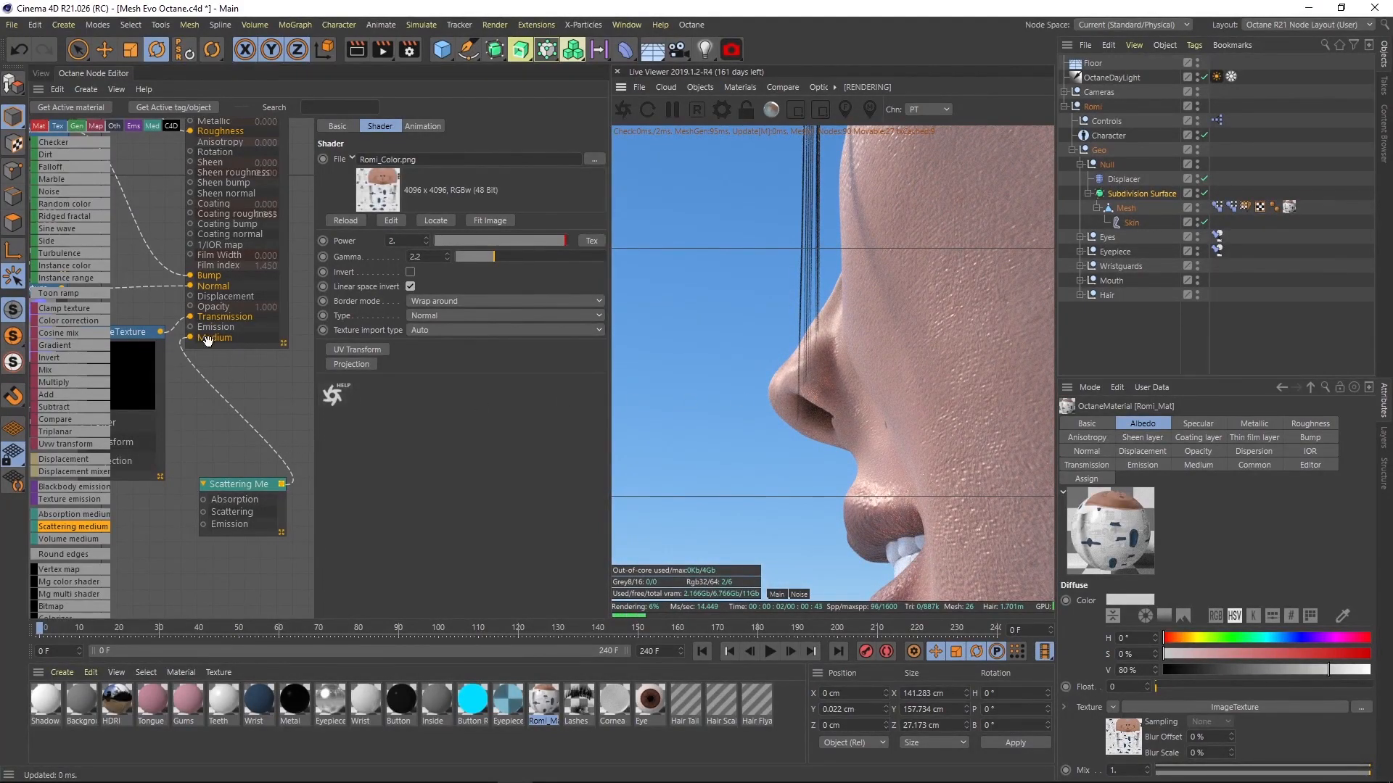
{"action": "left_click_drag", "start_coordinate": [190, 338], "coordinate": [180, 373]}
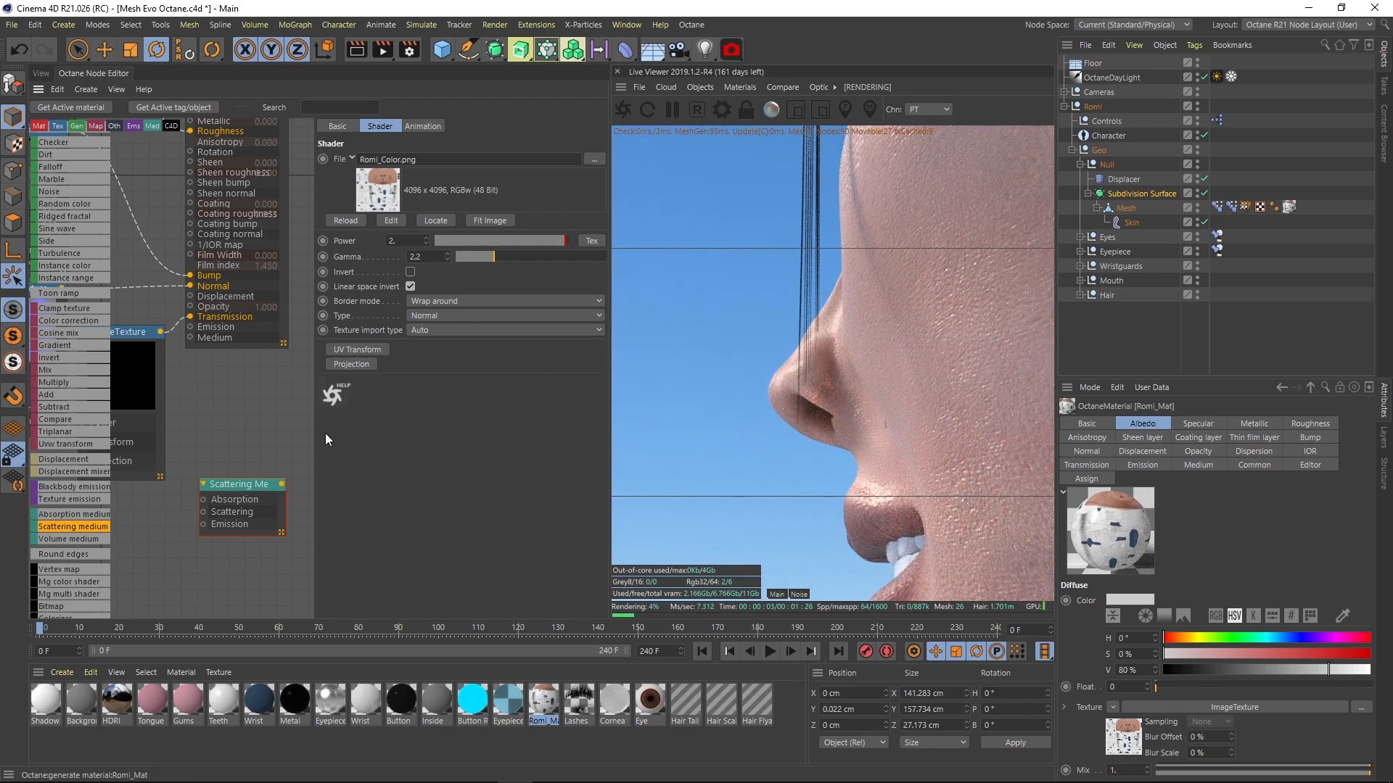
{"action": "left_click_drag", "start_coordinate": [281, 484], "coordinate": [189, 342]}
- Check the scattering medium's Density setting and examine the cheek, ear and neck skin in the render
{"action": "left_click_drag", "start_coordinate": [236, 483], "coordinate": [229, 445]}
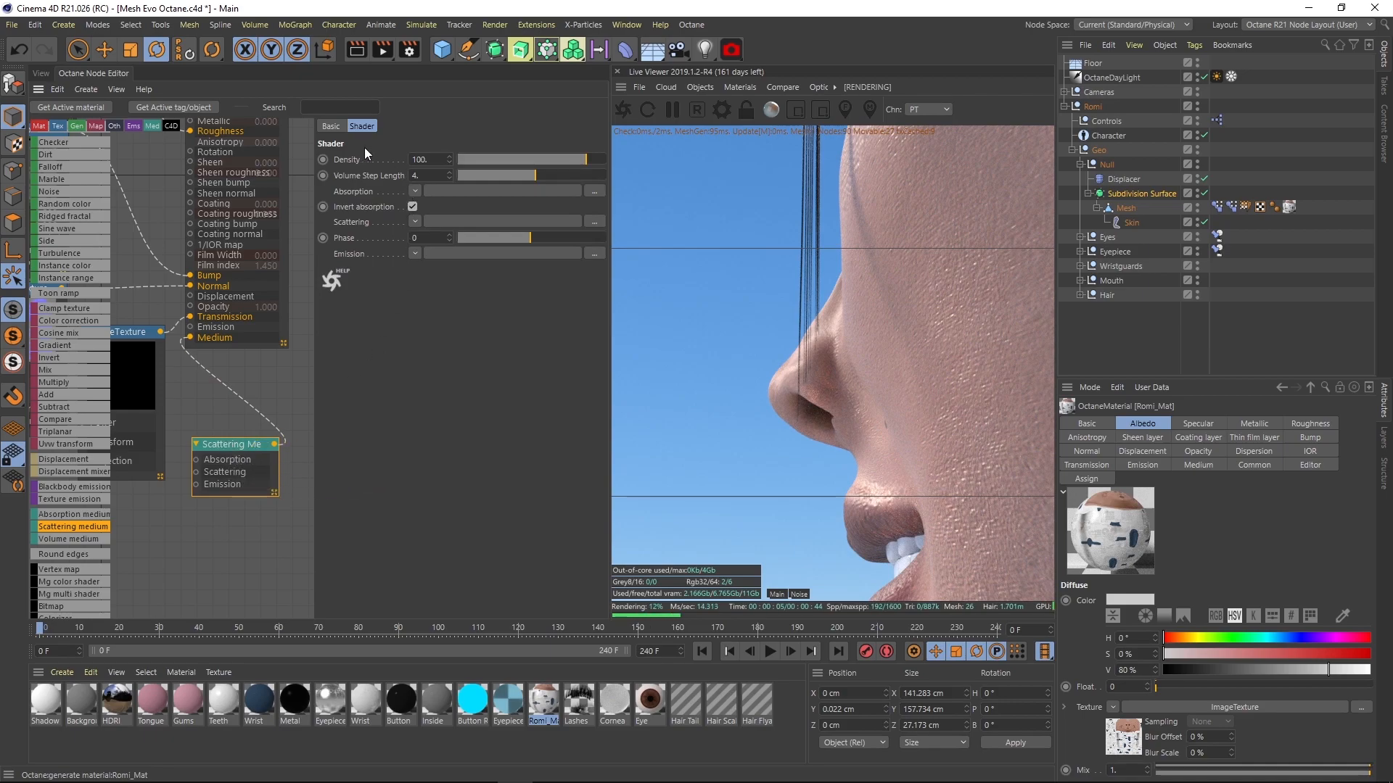
{"action": "left_click", "coordinate": [420, 159]}
{"action": "left_click_drag", "start_coordinate": [913, 324], "coordinate": [855, 442]}
{"action": "scroll", "coordinate": [936, 343], "scroll_direction": "down", "scroll_amount": 5}
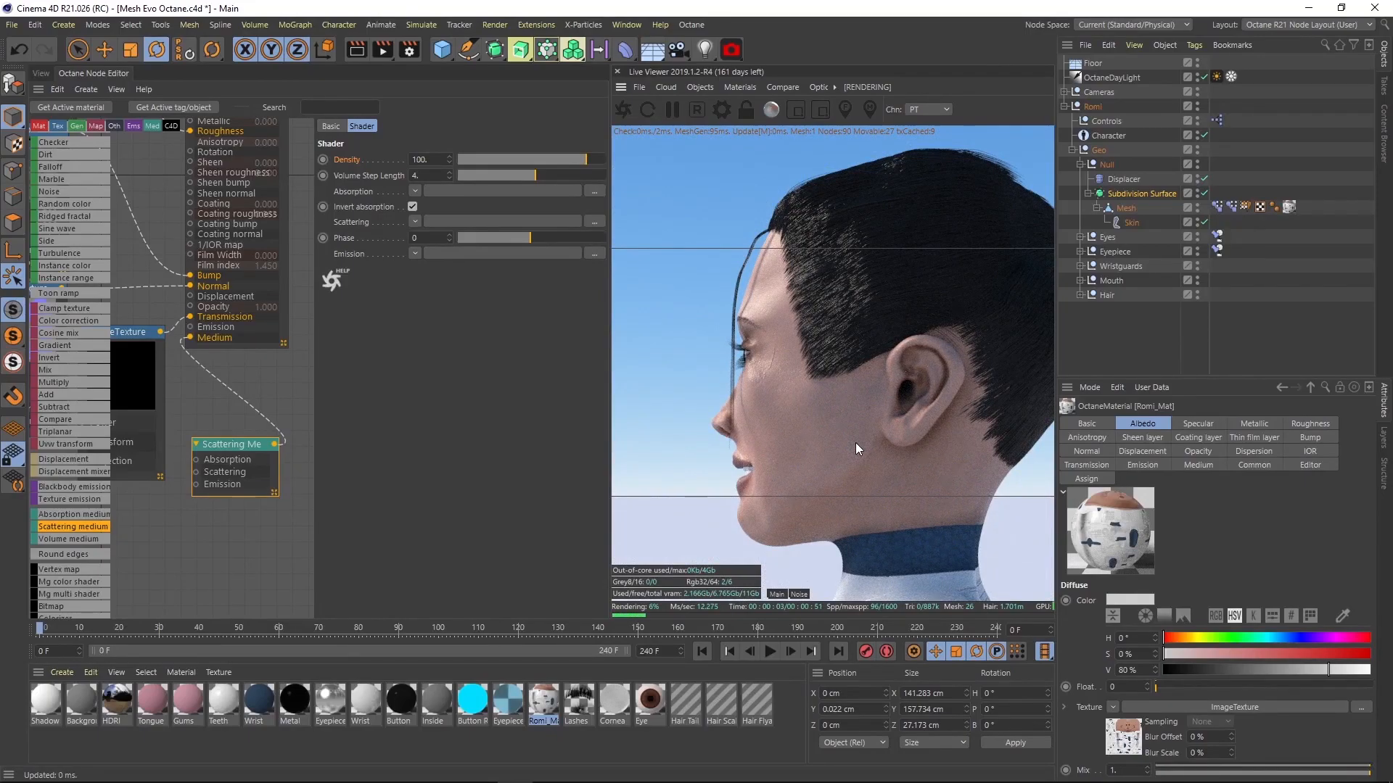
{"action": "left_click_drag", "start_coordinate": [862, 446], "coordinate": [771, 392]}
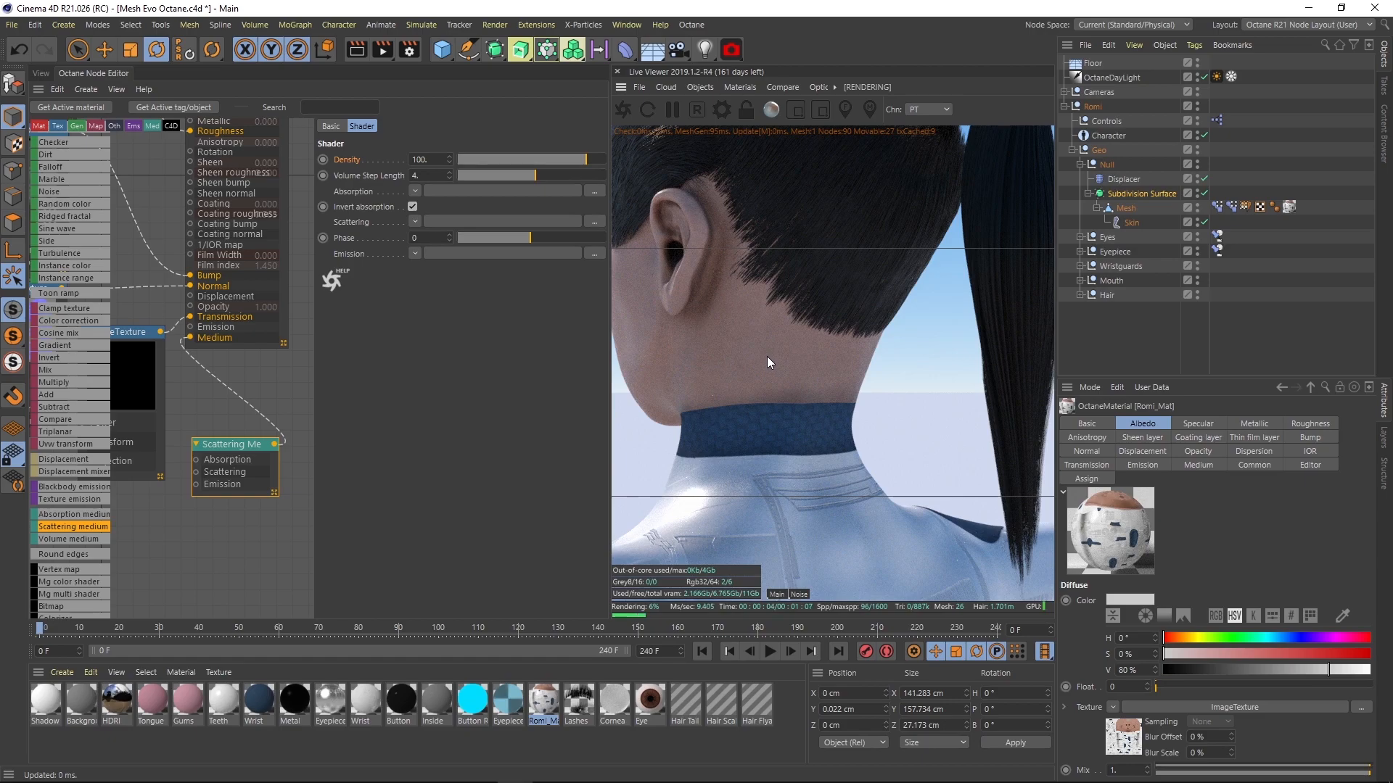
{"action": "left_click_drag", "start_coordinate": [732, 311], "coordinate": [352, 420]}
- Move the scattering medium beside the original Romi_Color.png texture, connect that texture to its Absorption input, and inspect the face
{"action": "left_click_drag", "start_coordinate": [224, 445], "coordinate": [234, 493]}
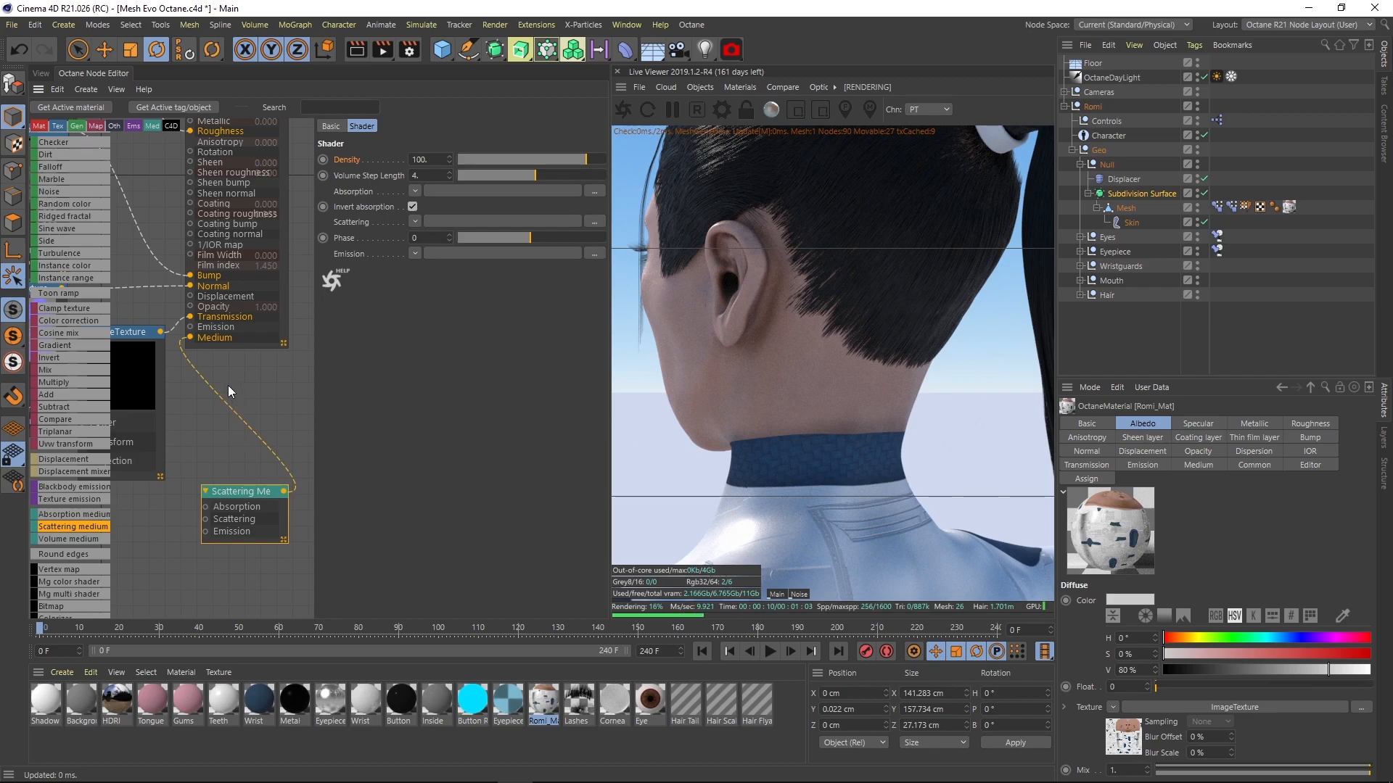
{"action": "scroll", "coordinate": [228, 385], "scroll_direction": "down", "scroll_amount": 2}
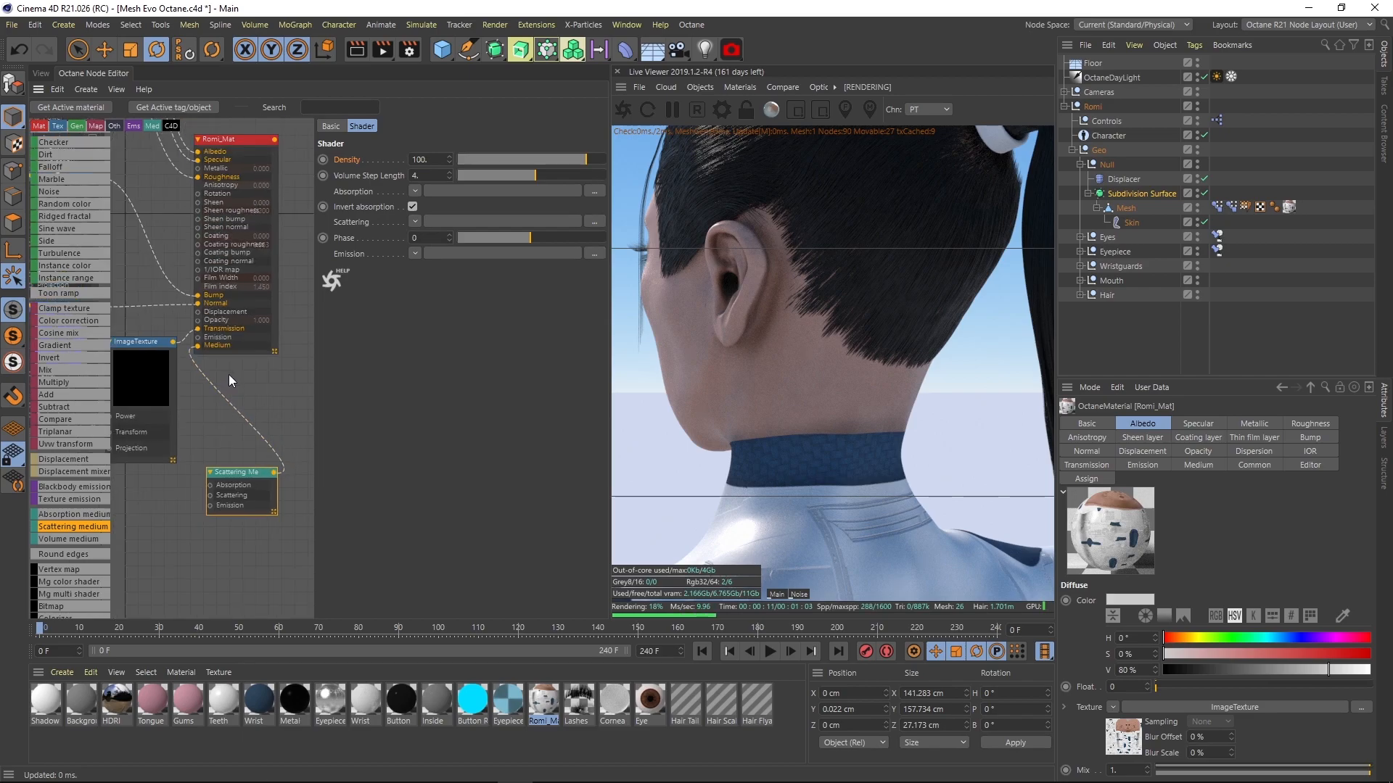
{"action": "middle_click_drag", "start_coordinate": [228, 374], "coordinate": [300, 499]}
{"action": "middle_click_drag", "start_coordinate": [203, 293], "coordinate": [242, 467]}
{"action": "mouse_move", "coordinate": [225, 270]}
{"action": "middle_mouse_down"}
{"action": "mouse_move", "coordinate": [232, 443]}
{"action": "mouse_move", "coordinate": [207, 242]}
{"action": "mouse_move", "coordinate": [277, 381]}
{"action": "mouse_move", "coordinate": [236, 290]}
{"action": "middle_mouse_up"}
{"action": "left_click", "coordinate": [187, 289]}
{"action": "scroll", "coordinate": [236, 290], "scroll_direction": "down", "scroll_amount": 4}
{"action": "middle_click_drag", "start_coordinate": [277, 341], "coordinate": [235, 268]}
{"action": "left_click_drag", "start_coordinate": [258, 596], "coordinate": [220, 170]}
{"action": "middle_click_drag", "start_coordinate": [220, 170], "coordinate": [249, 292]}
{"action": "scroll", "coordinate": [251, 294], "scroll_direction": "up", "scroll_amount": 4}
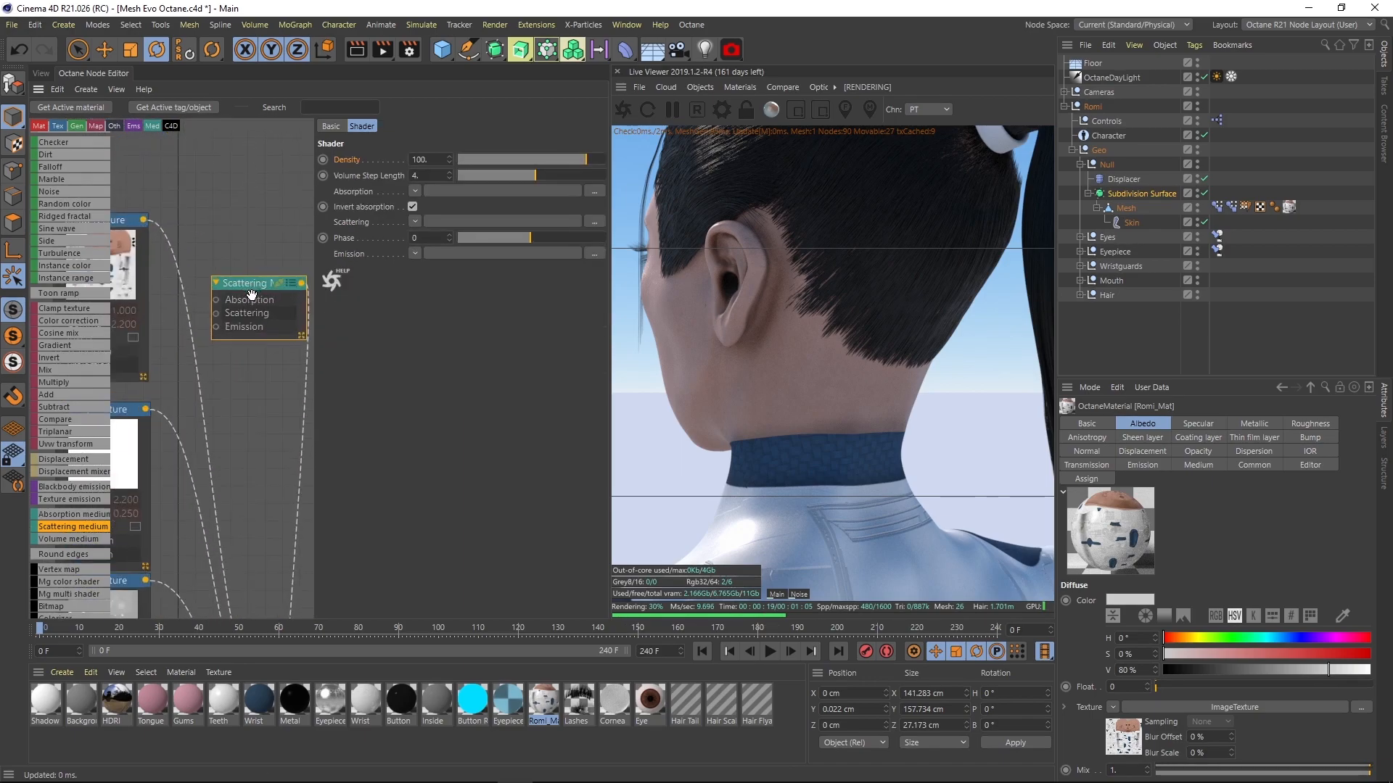
{"action": "left_click_drag", "start_coordinate": [143, 219], "coordinate": [215, 299]}
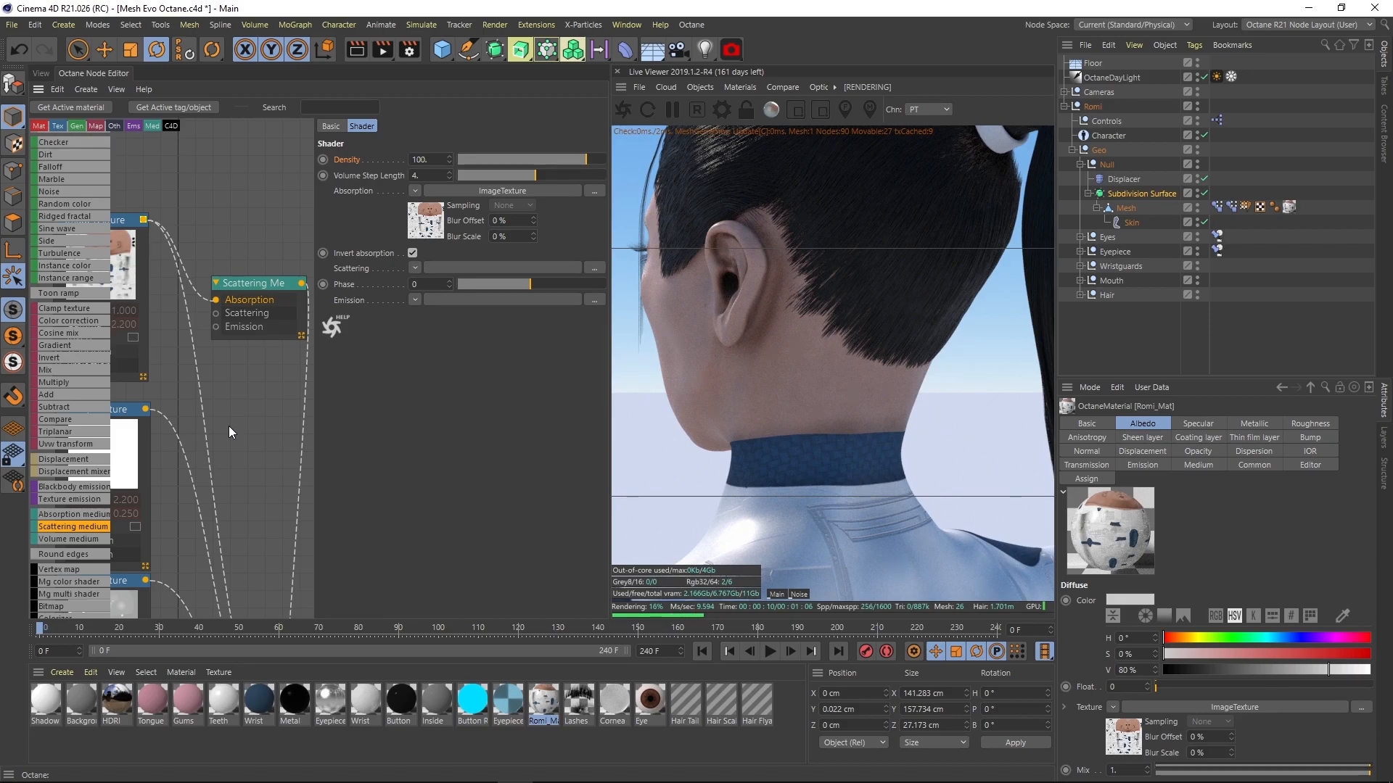
{"action": "left_click_drag", "start_coordinate": [697, 358], "coordinate": [772, 328]}
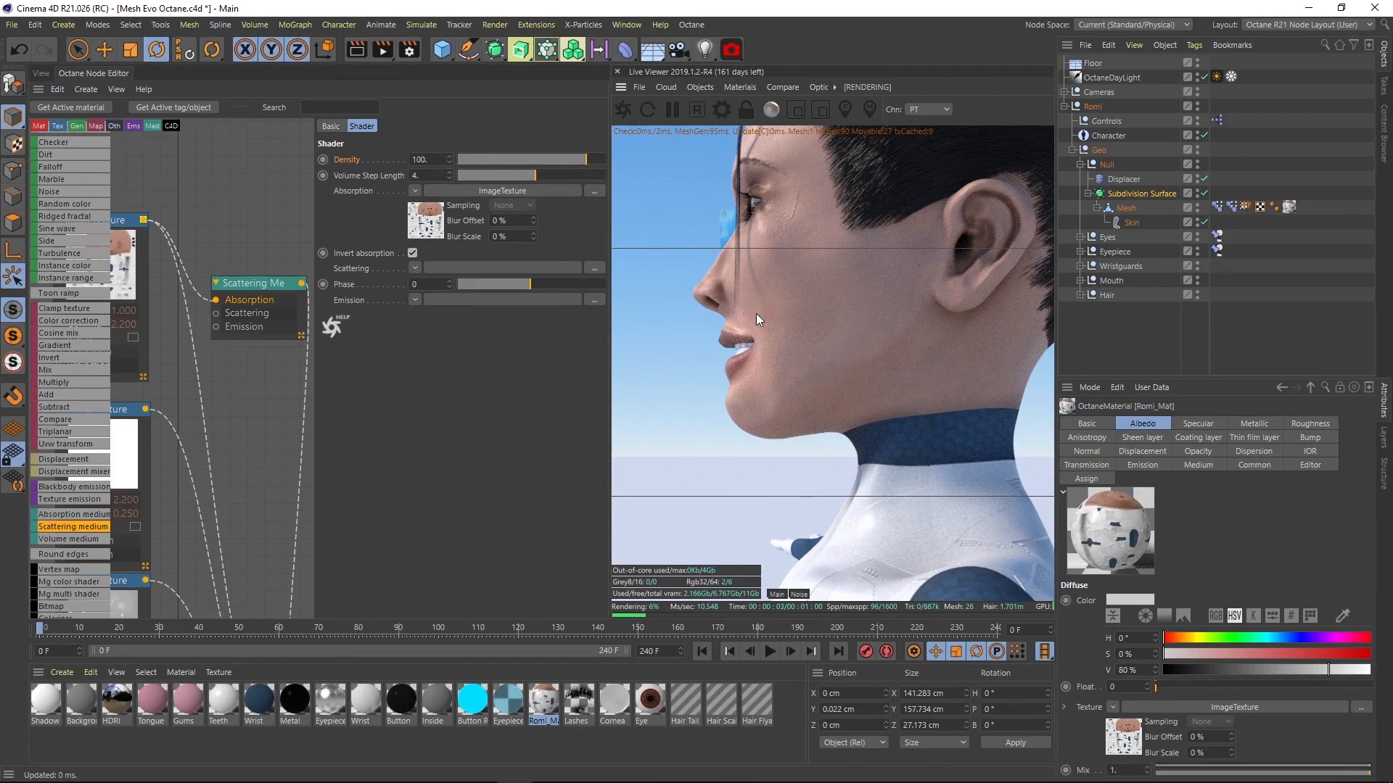
- Inspect the nose and lips in close side view and place the scattering medium node below the black image texture
{"action": "right_click_drag", "start_coordinate": [755, 314], "coordinate": [917, 299]}
{"action": "middle_click_drag", "start_coordinate": [762, 355], "coordinate": [925, 439]}
{"action": "right_click_drag", "start_coordinate": [831, 308], "coordinate": [894, 299]}
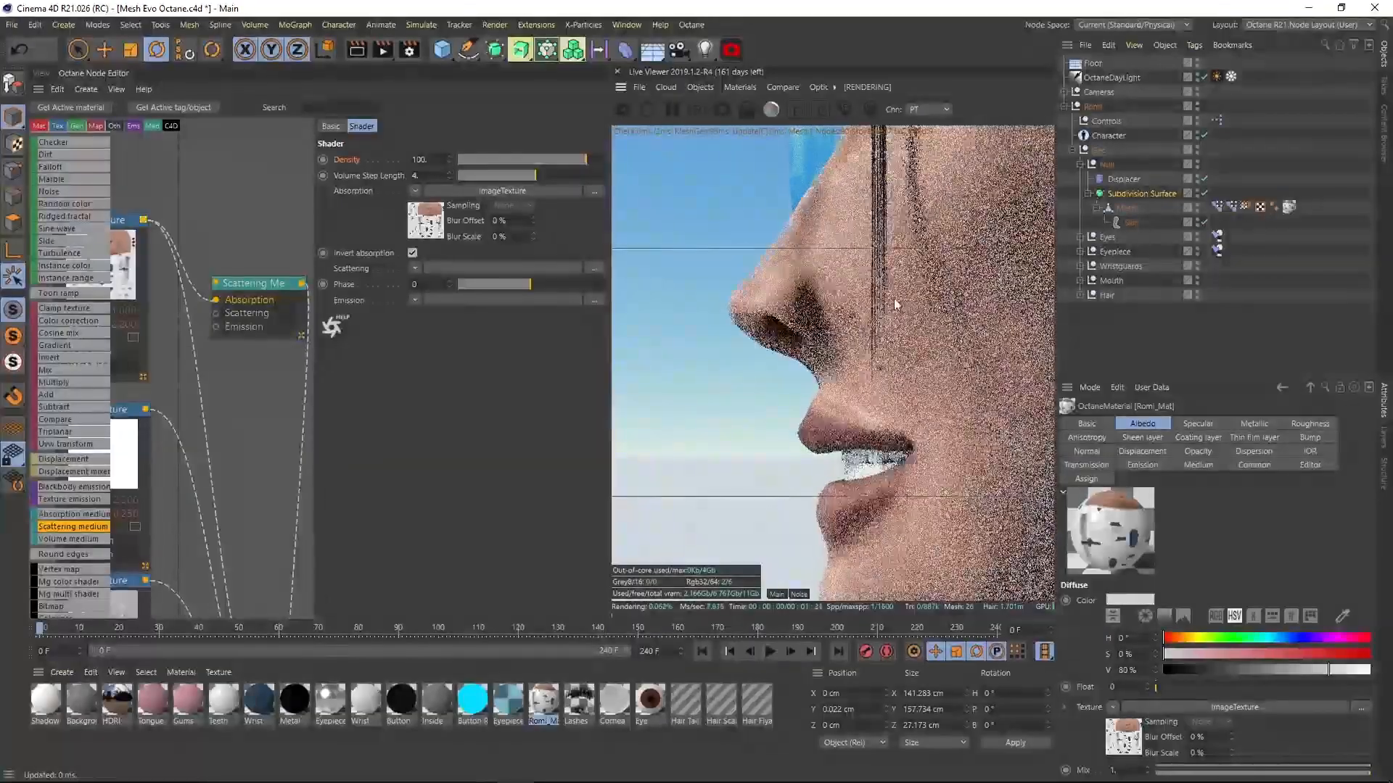
{"action": "left_click_drag", "start_coordinate": [894, 299], "coordinate": [799, 319]}
{"action": "right_click_drag", "start_coordinate": [725, 306], "coordinate": [768, 302]}
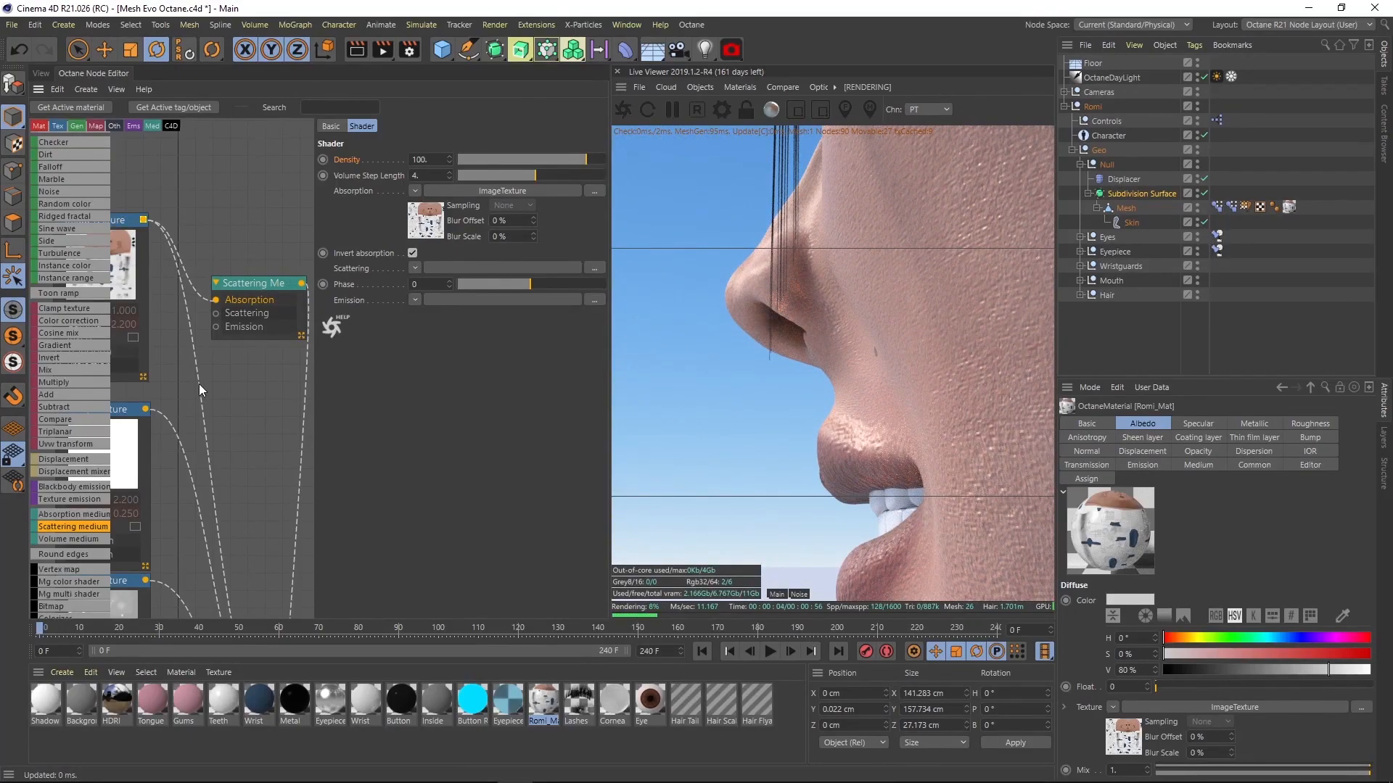
{"action": "scroll", "coordinate": [265, 423], "scroll_direction": "down", "scroll_amount": 6}
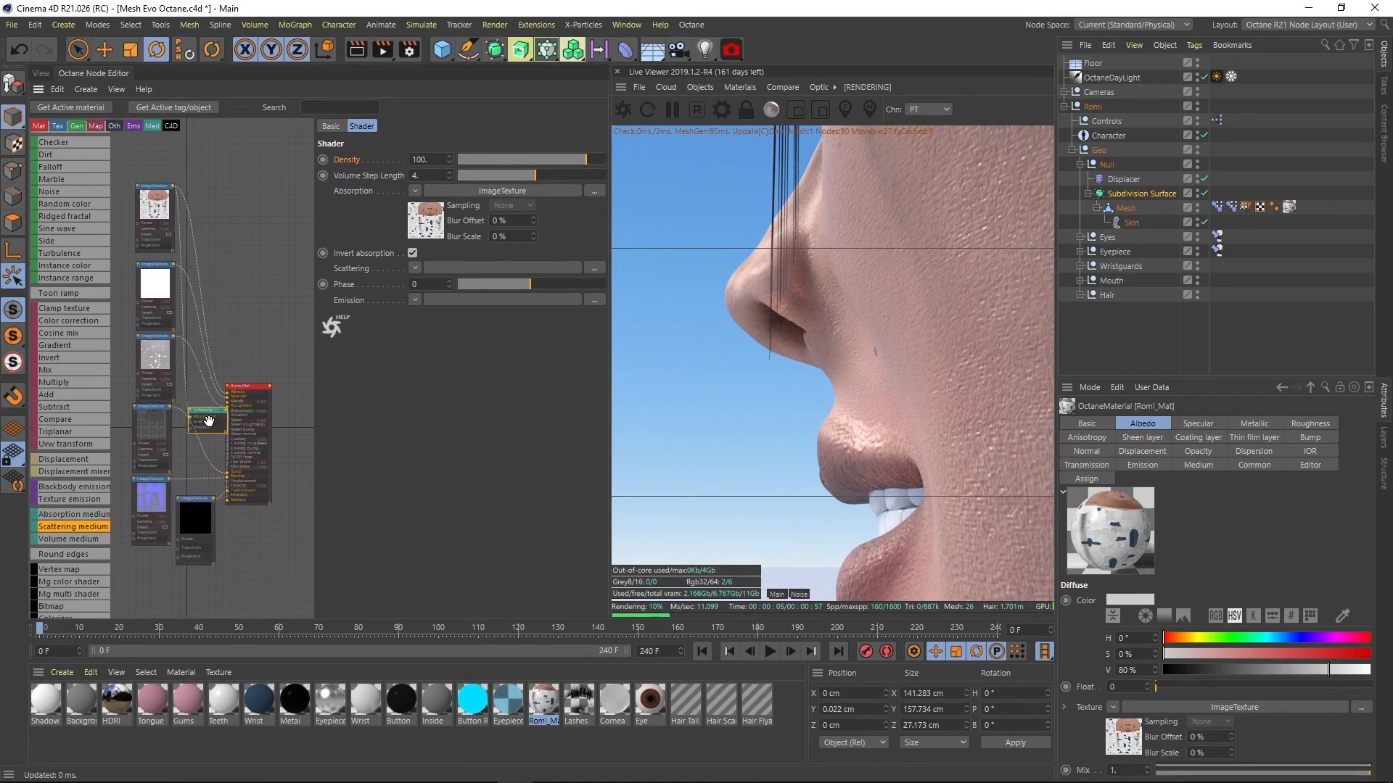
{"action": "scroll", "coordinate": [240, 551], "scroll_direction": "up", "scroll_amount": 4}
{"action": "scroll", "coordinate": [263, 373], "scroll_direction": "down", "scroll_amount": 4}
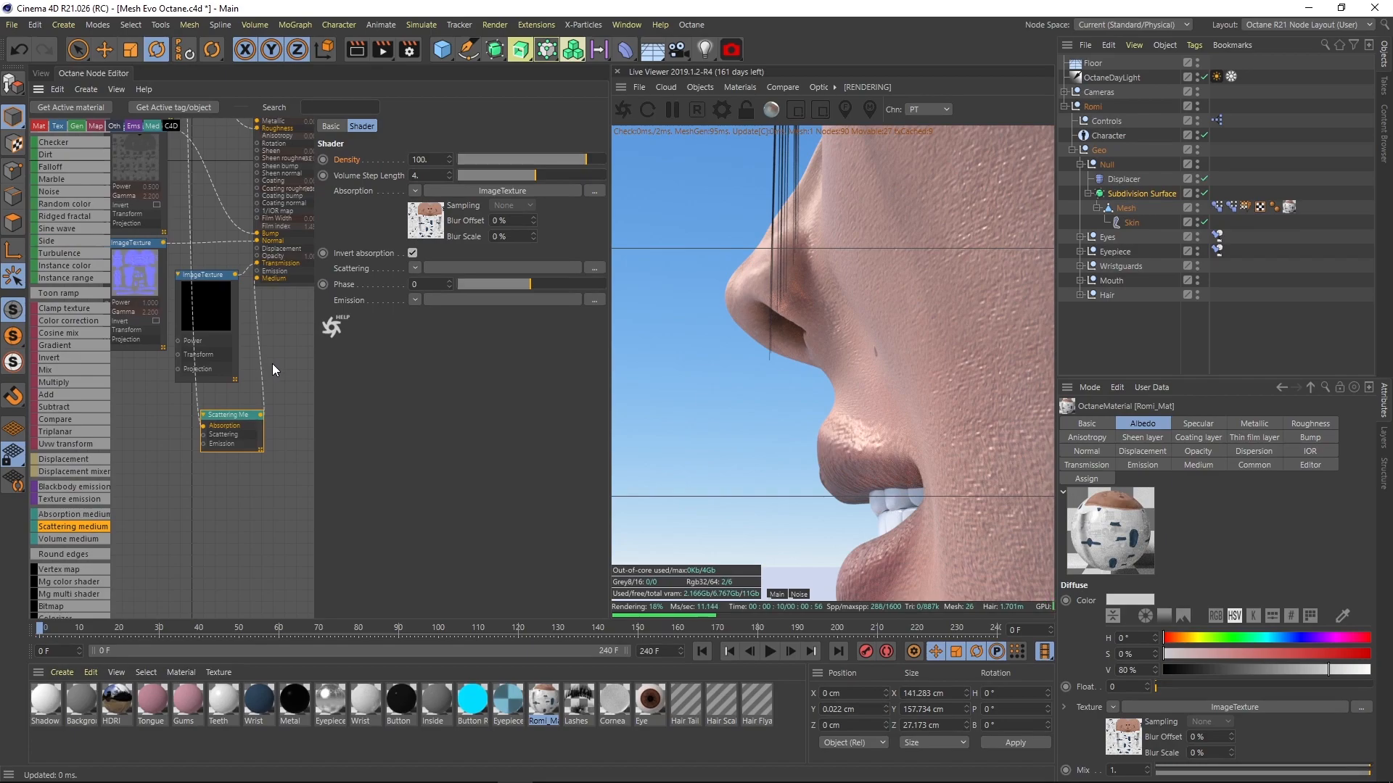
{"action": "left_click_drag", "start_coordinate": [229, 417], "coordinate": [247, 401]}
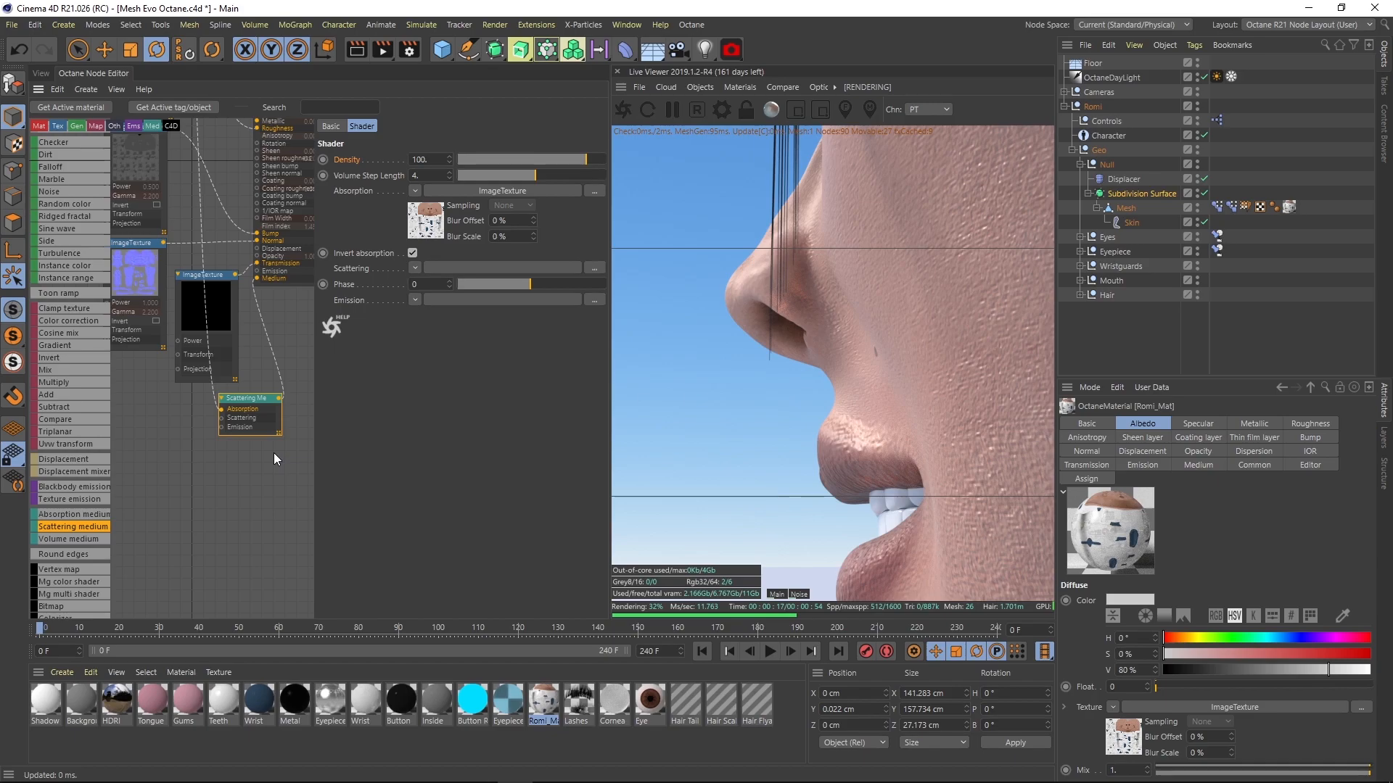
{"action": "mouse_move", "coordinate": [811, 312]}
{"action": "left_mouse_down"}
{"action": "mouse_move", "coordinate": [820, 298]}
{"action": "mouse_move", "coordinate": [802, 298]}
{"action": "left_mouse_up"}
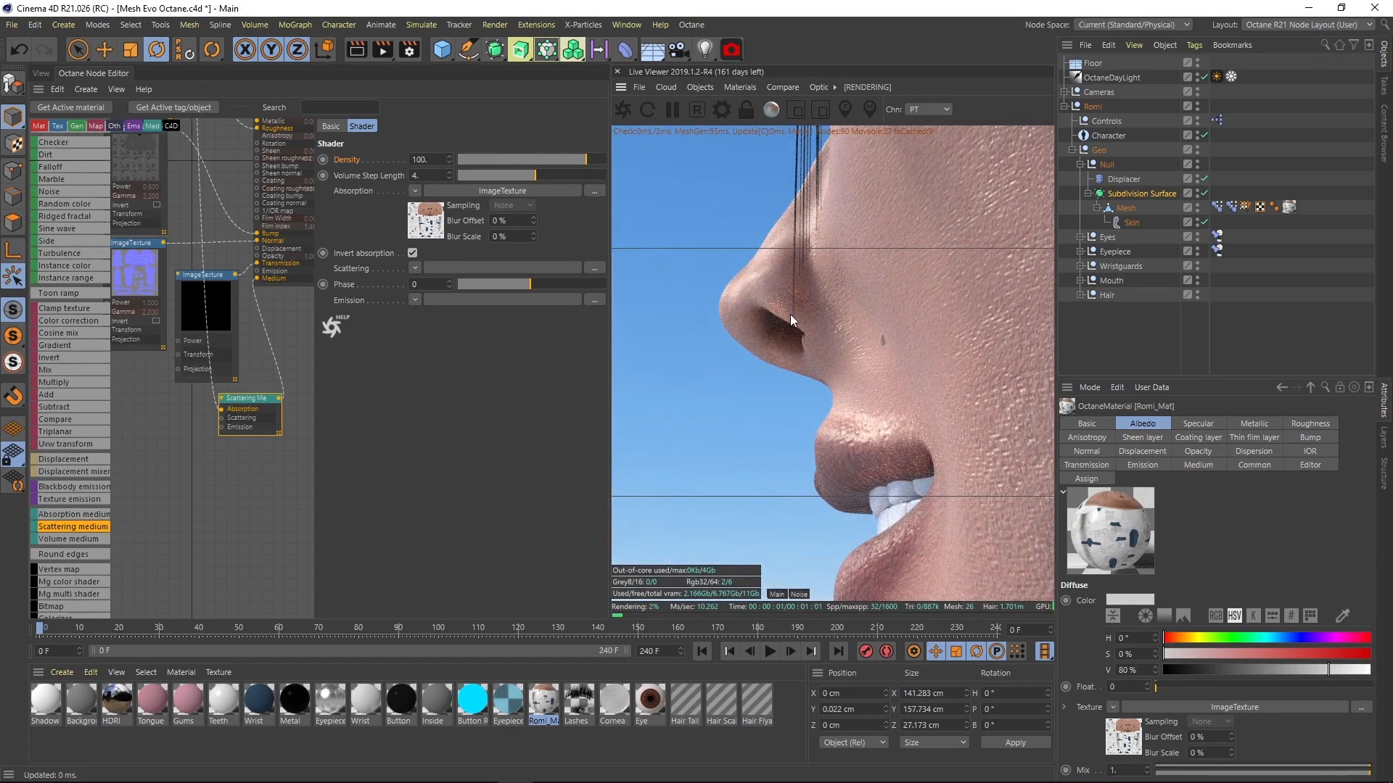
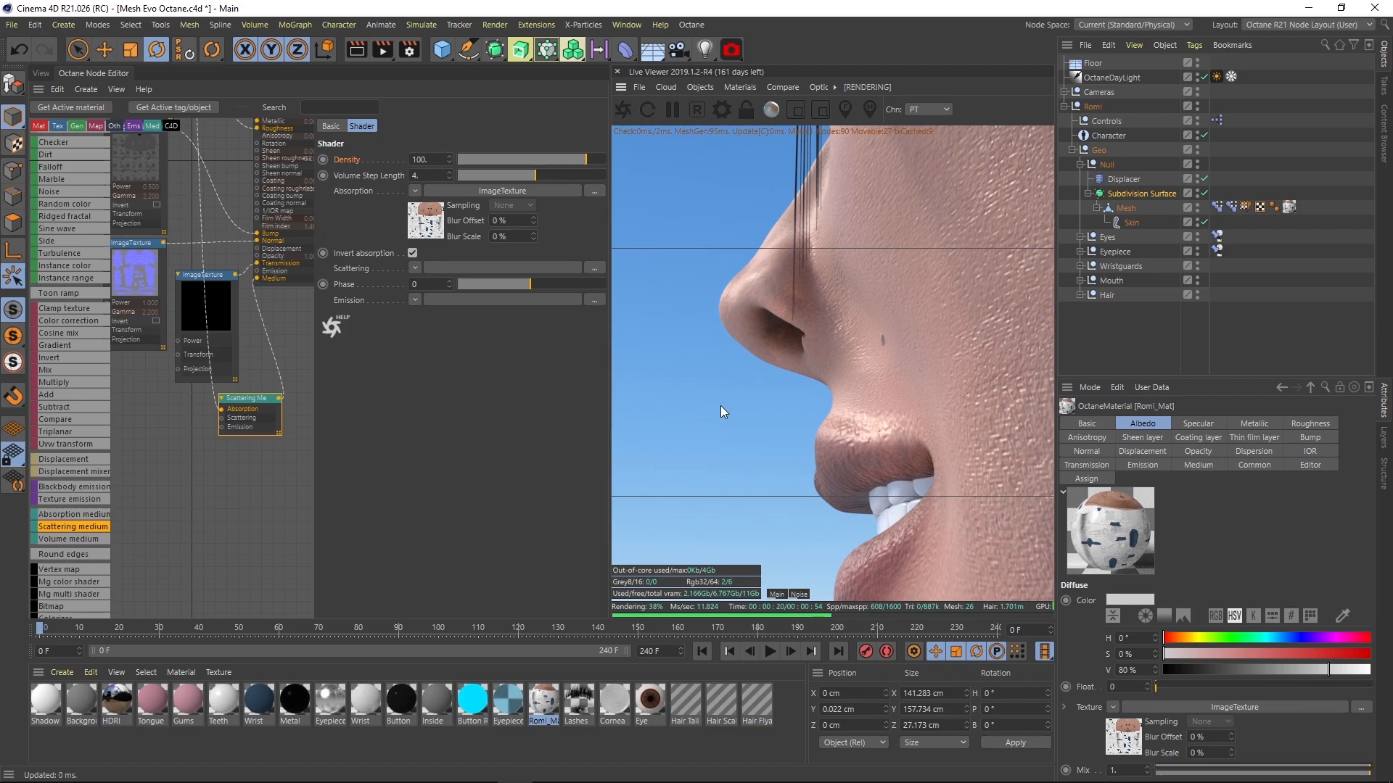
- Add a float texture node below the scattering medium and connect it to the Scattering input
{"action": "scroll", "coordinate": [248, 470], "scroll_direction": "up", "scroll_amount": 3}
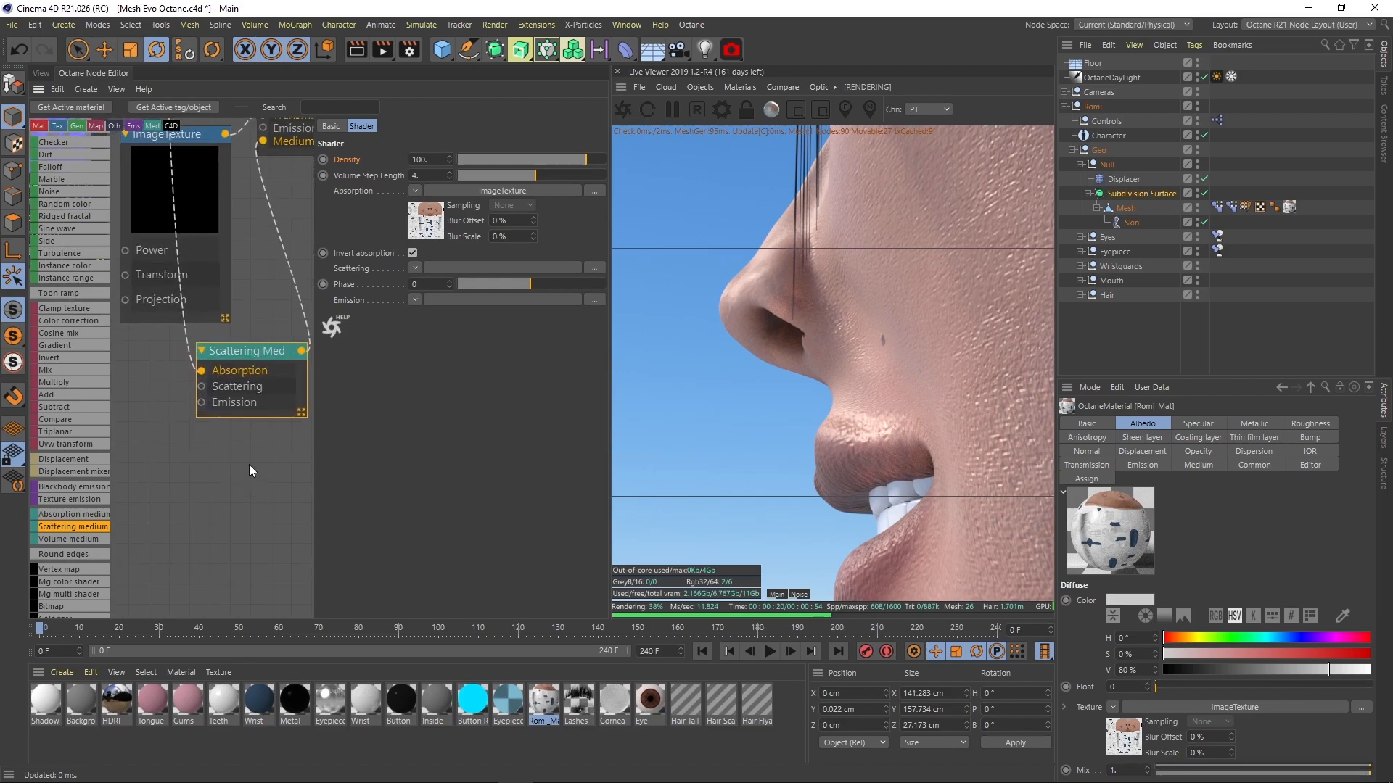
{"action": "scroll", "coordinate": [79, 377], "scroll_direction": "up", "scroll_amount": 8}
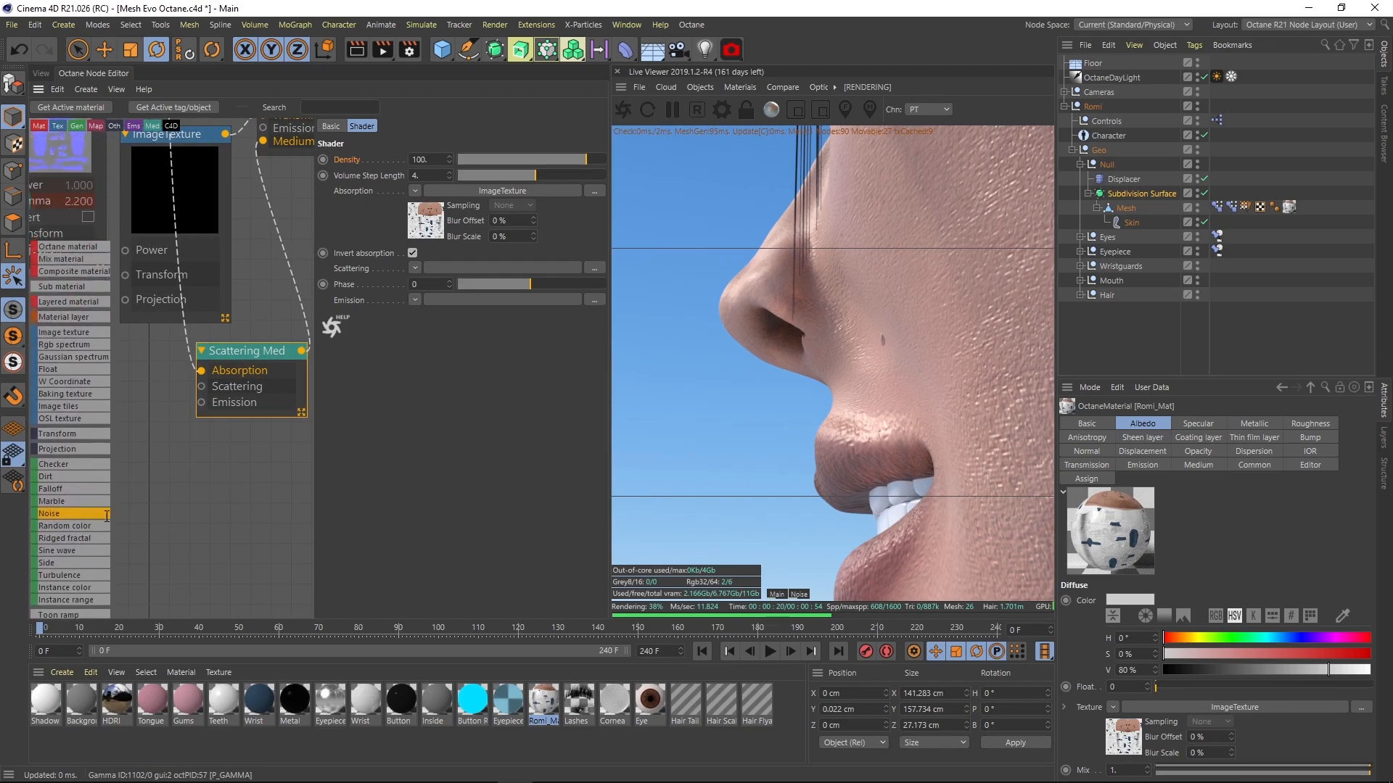
{"action": "left_click_drag", "start_coordinate": [63, 368], "coordinate": [193, 451]}
{"action": "left_click_drag", "start_coordinate": [296, 452], "coordinate": [202, 386]}
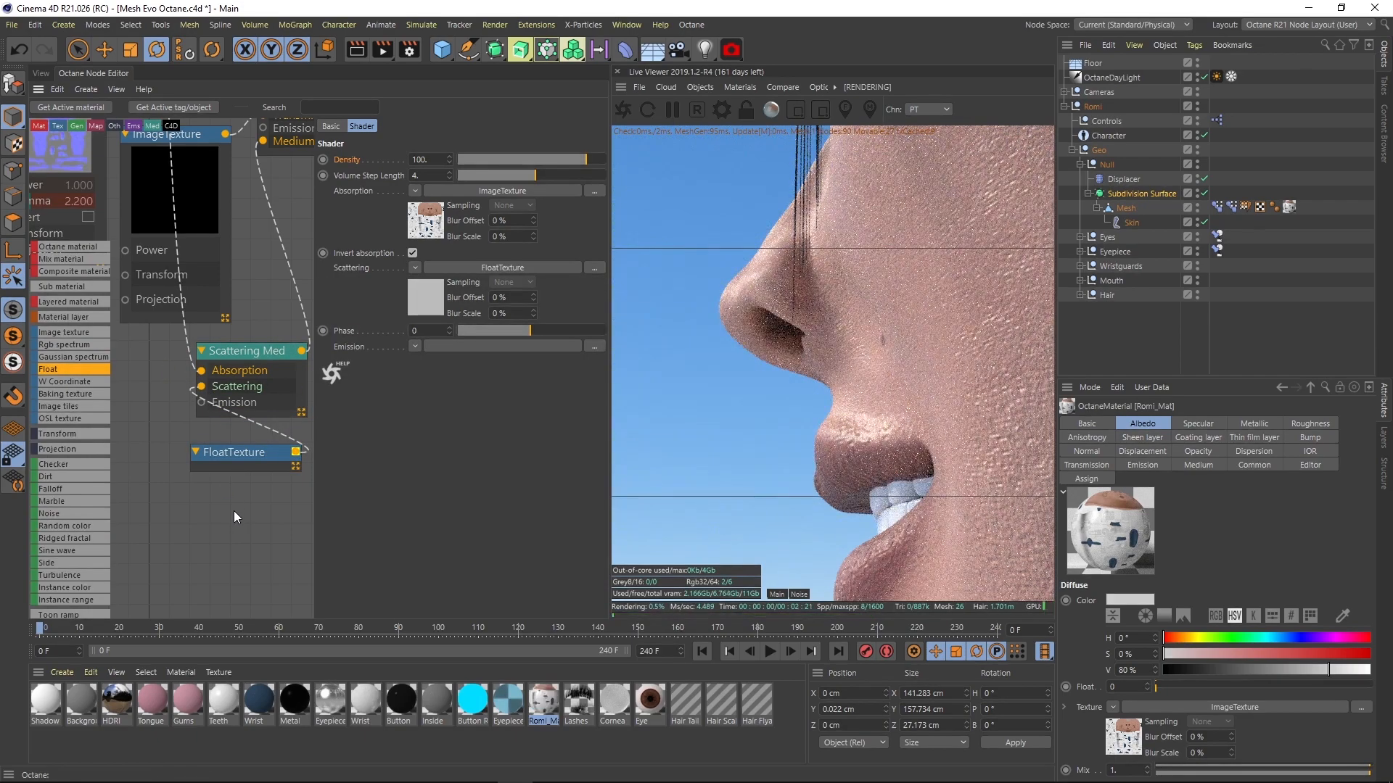
- Set the float texture's value to 1 and save the scene
{"action": "left_click", "coordinate": [253, 455]}
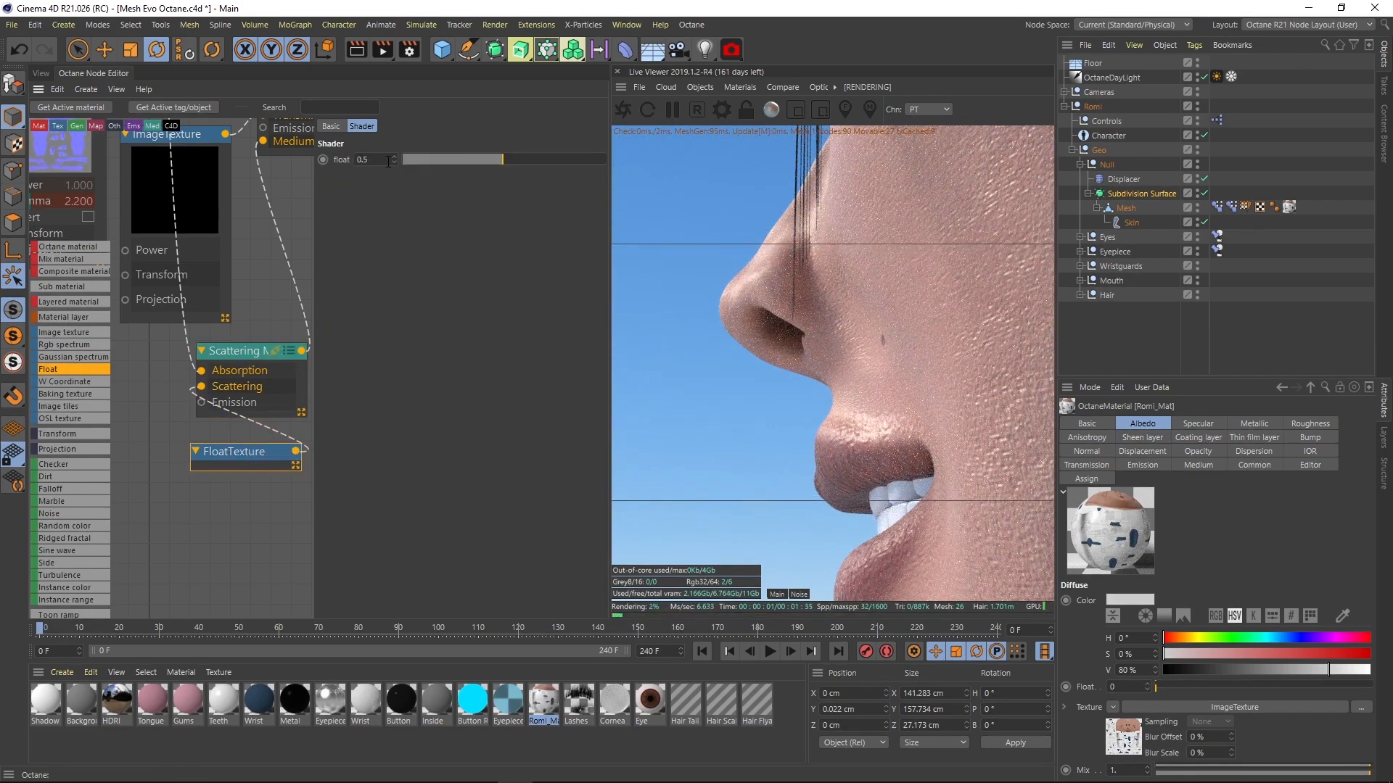
{"action": "type", "text": "1"}
{"action": "key", "text": "Return"}
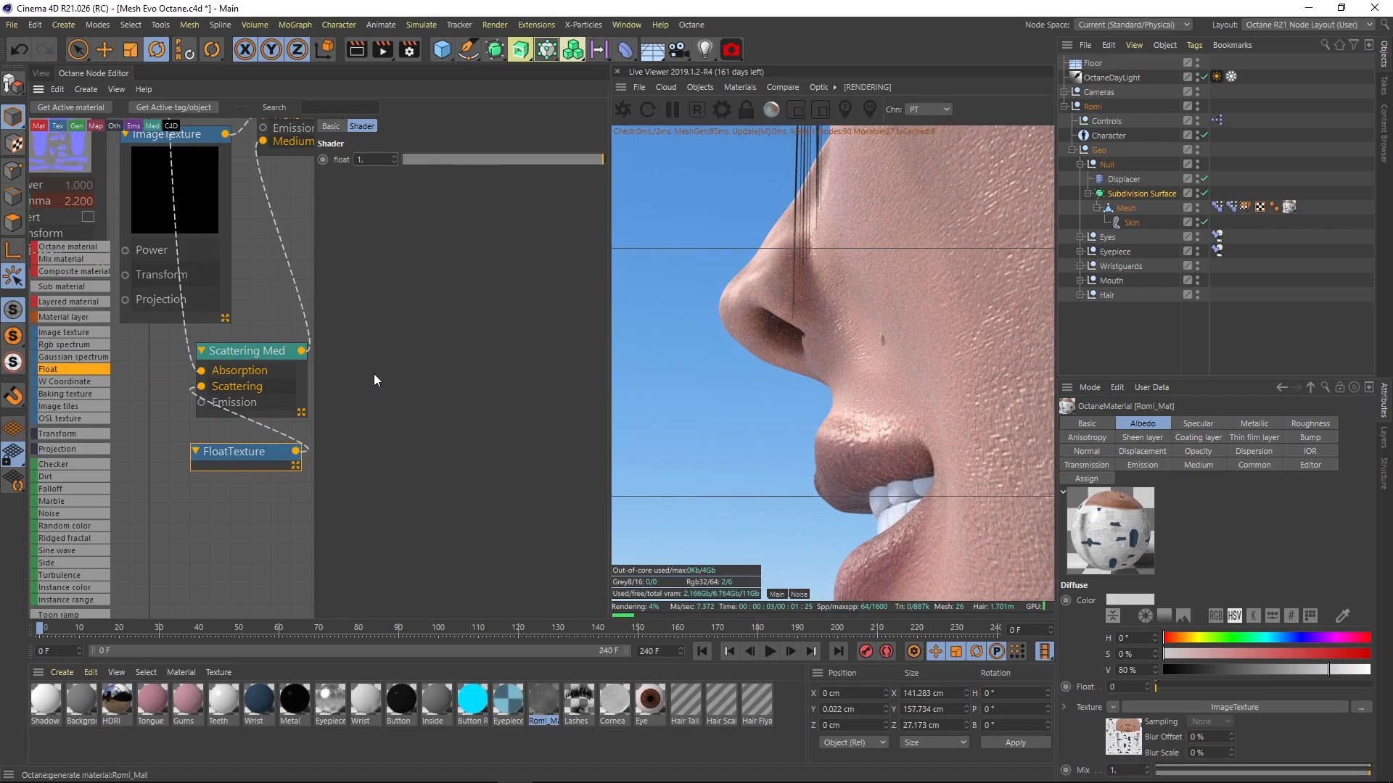
{"action": "key", "text": "ctrl+s"}
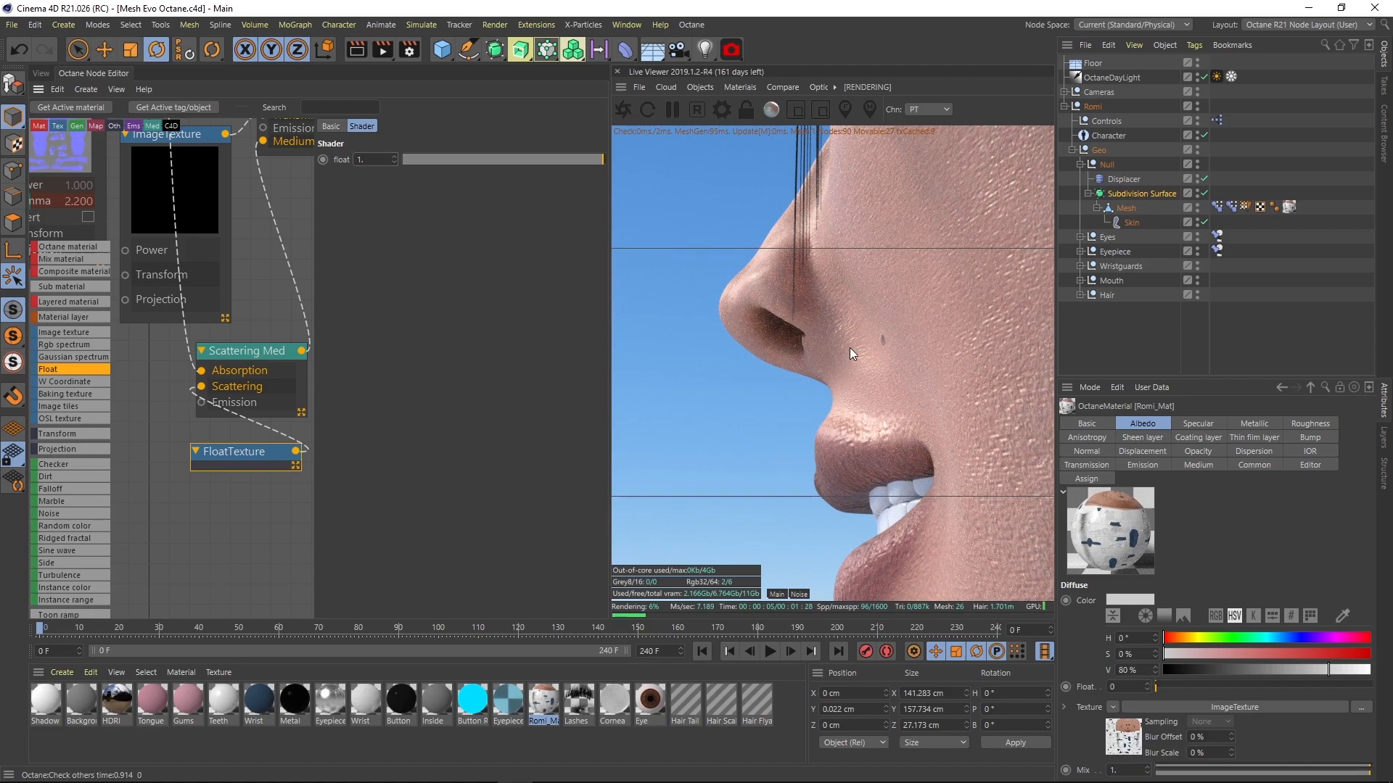
- Limit the live render to a region around the nose and shift the float texture node slightly away from the scattering medium
{"action": "left_click", "coordinate": [795, 109]}
{"action": "left_click_drag", "start_coordinate": [703, 258], "coordinate": [834, 377]}
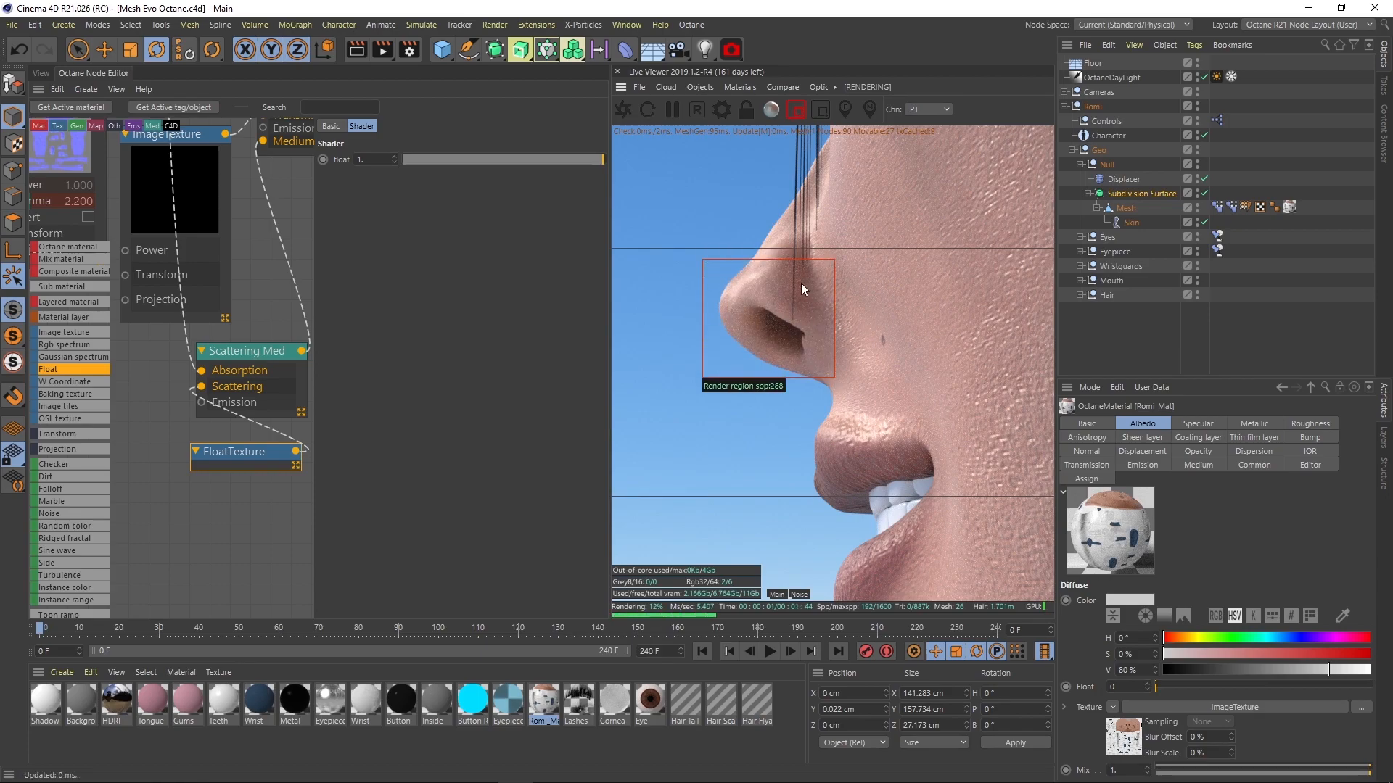
{"action": "left_click_drag", "start_coordinate": [264, 440], "coordinate": [223, 458]}
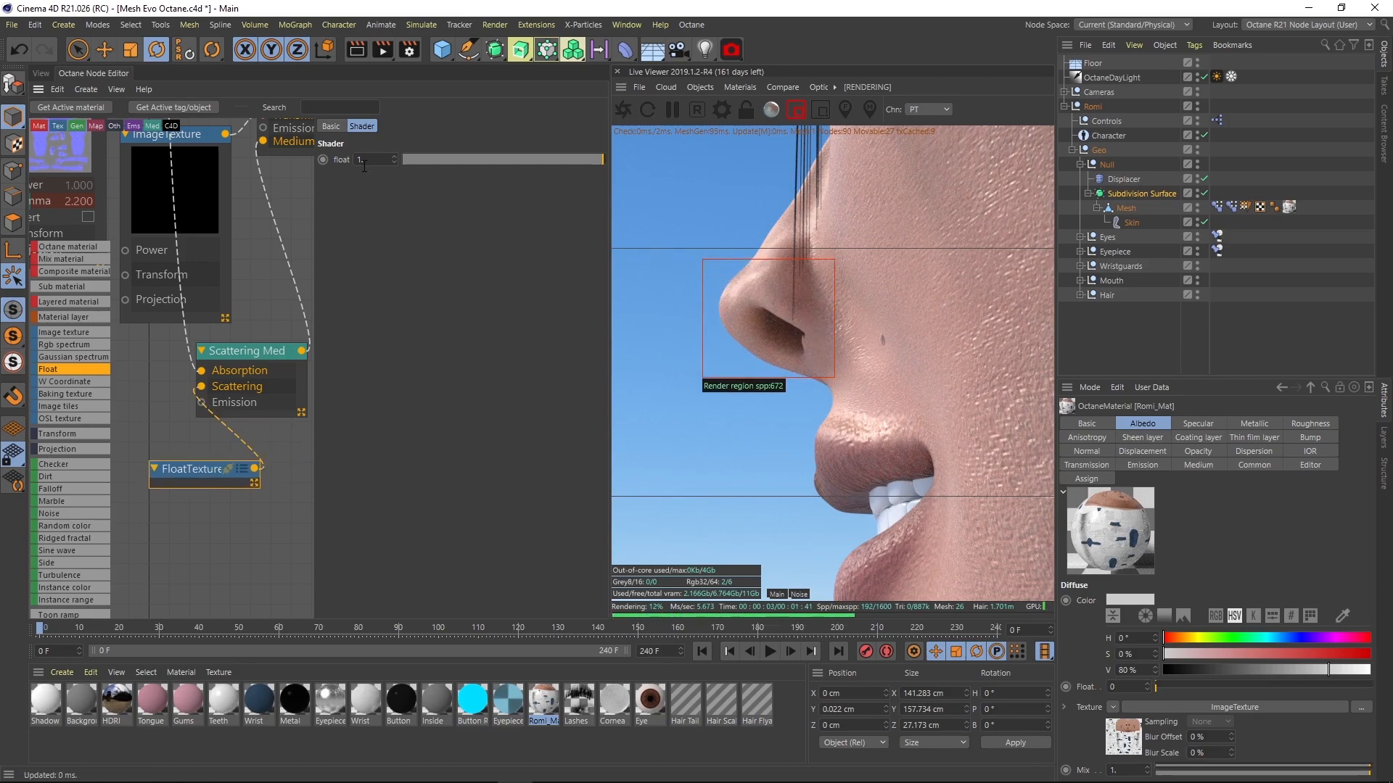
- Compare the nose in the render region with the float texture set to 102, 0 and 1
{"action": "type", "text": "102"}
{"action": "key", "text": "Return"}
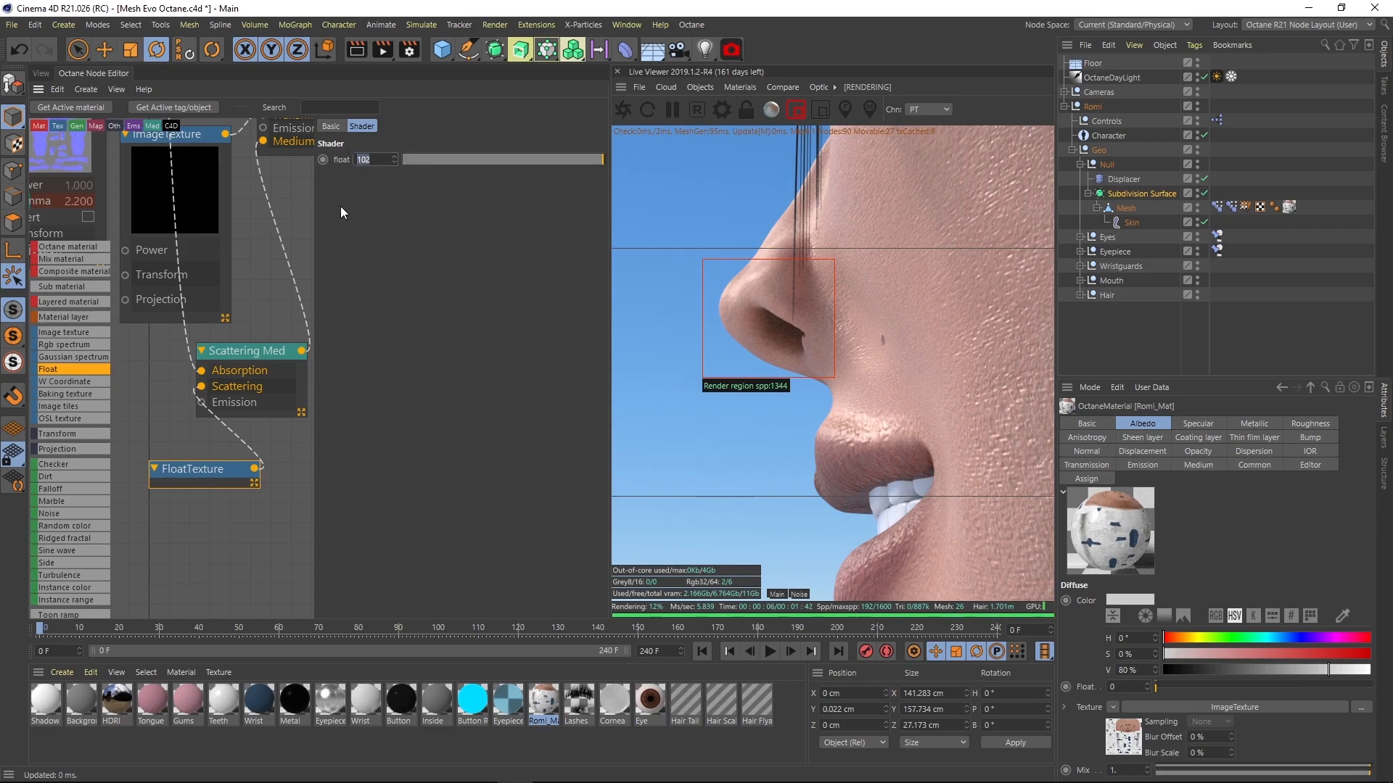
{"action": "type", "text": "0"}
{"action": "key", "text": "Return"}
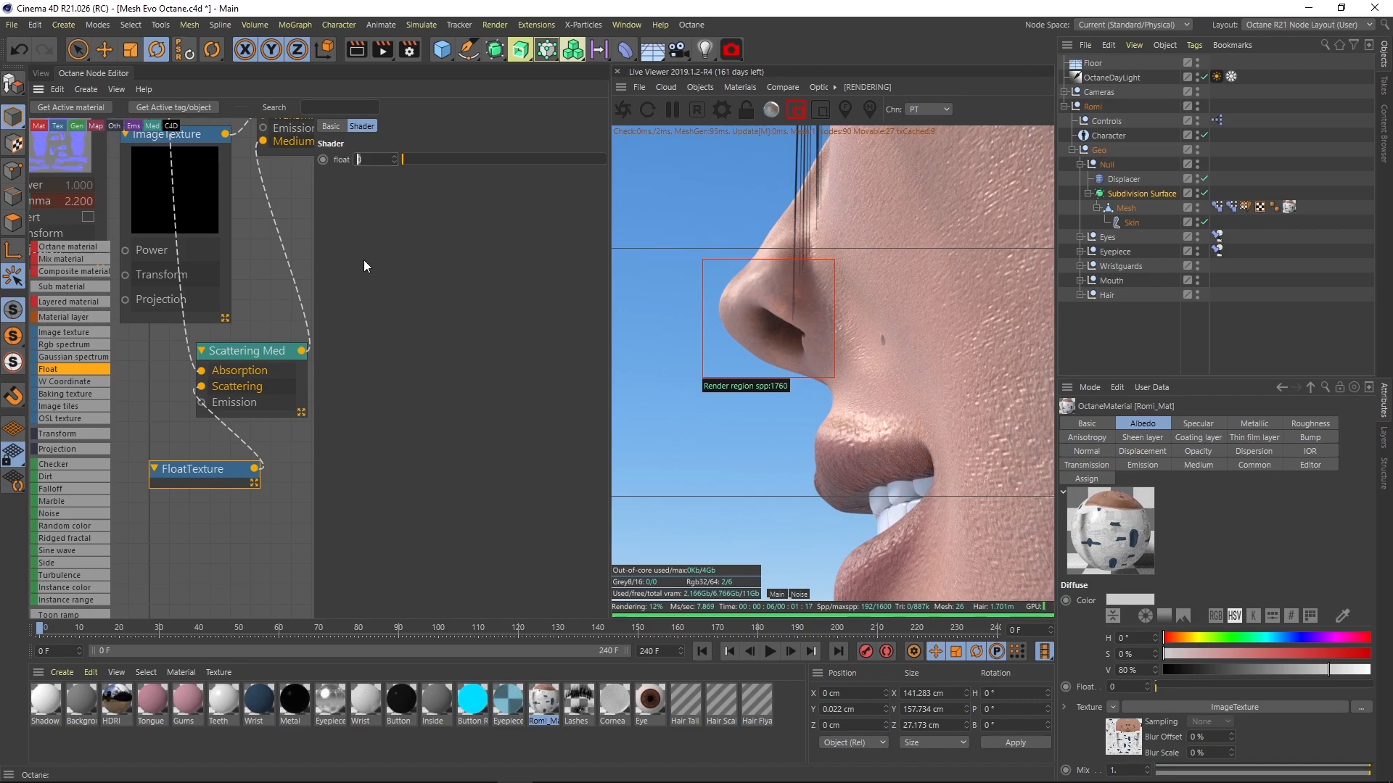
{"action": "type", "text": "1"}
{"action": "key", "text": "Return"}
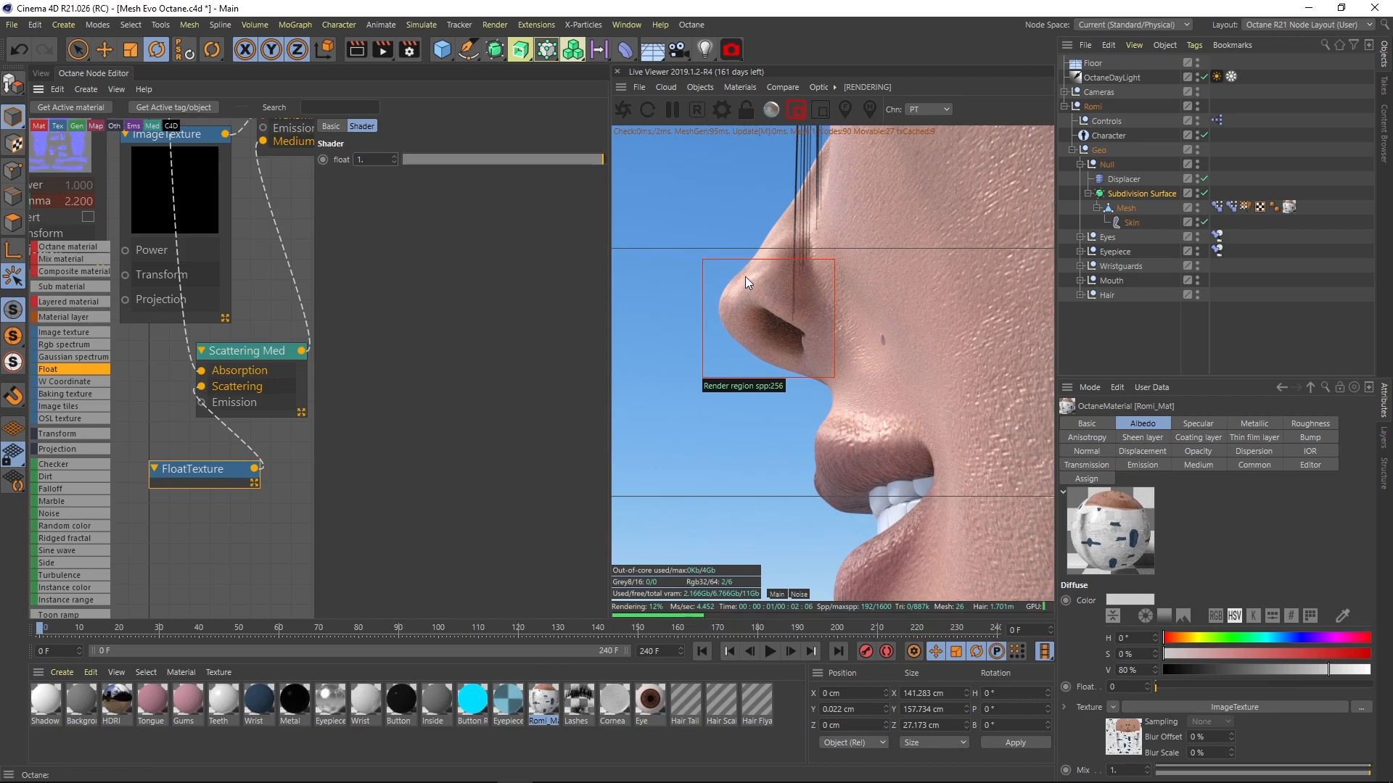
- Set the float texture to 2, show the scattering medium's settings and turn off the render region
{"action": "left_click", "coordinate": [365, 161]}
{"action": "type", "text": "2"}
{"action": "key", "text": "Return"}
{"action": "left_click", "coordinate": [294, 353]}
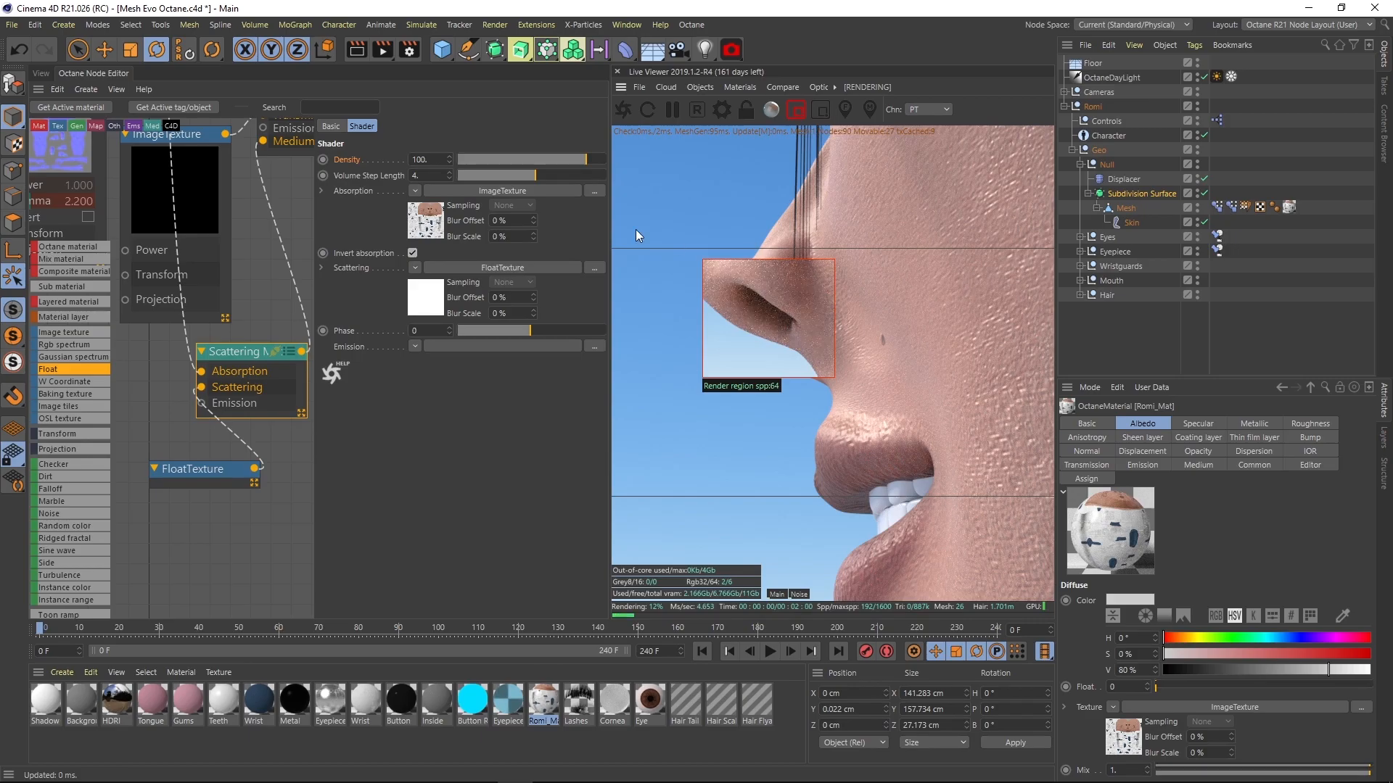
{"action": "left_click", "coordinate": [796, 109]}
- Examine the skin on the face, ear and back of the neck in the full render
{"action": "right_click_drag", "start_coordinate": [694, 422], "coordinate": [813, 174]}
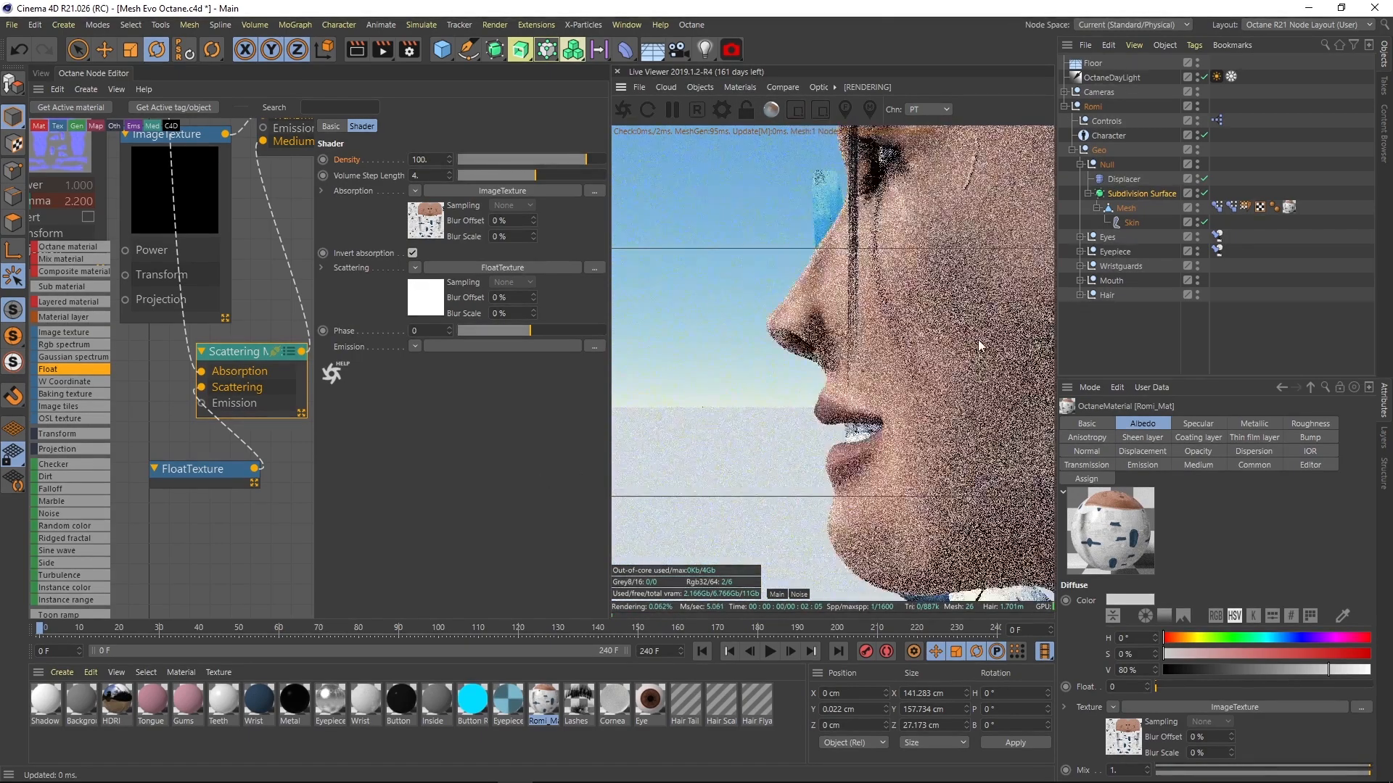
{"action": "middle_click_drag", "start_coordinate": [1001, 312], "coordinate": [711, 327]}
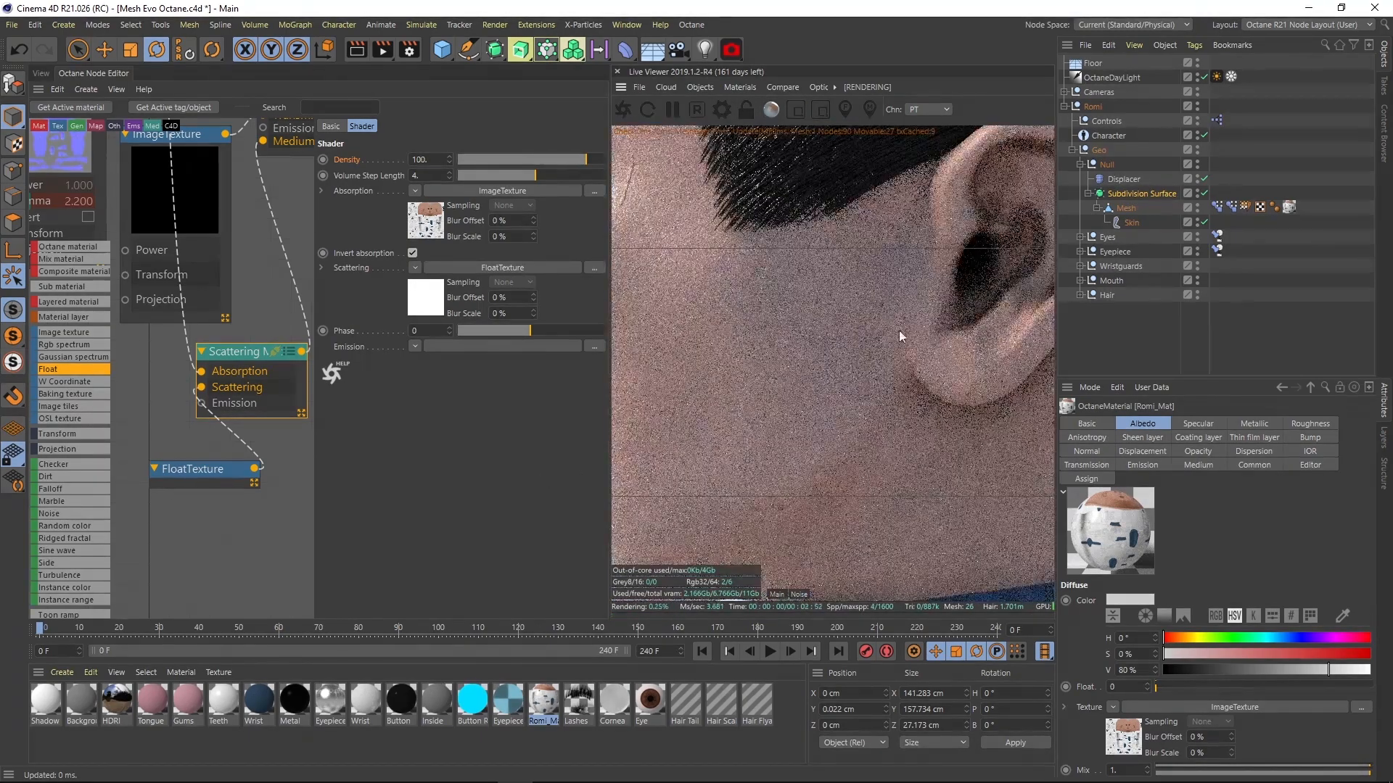
{"action": "right_click_drag", "start_coordinate": [898, 330], "coordinate": [952, 377]}
{"action": "left_click_drag", "start_coordinate": [952, 377], "coordinate": [781, 371]}
{"action": "middle_click_drag", "start_coordinate": [972, 420], "coordinate": [789, 375]}
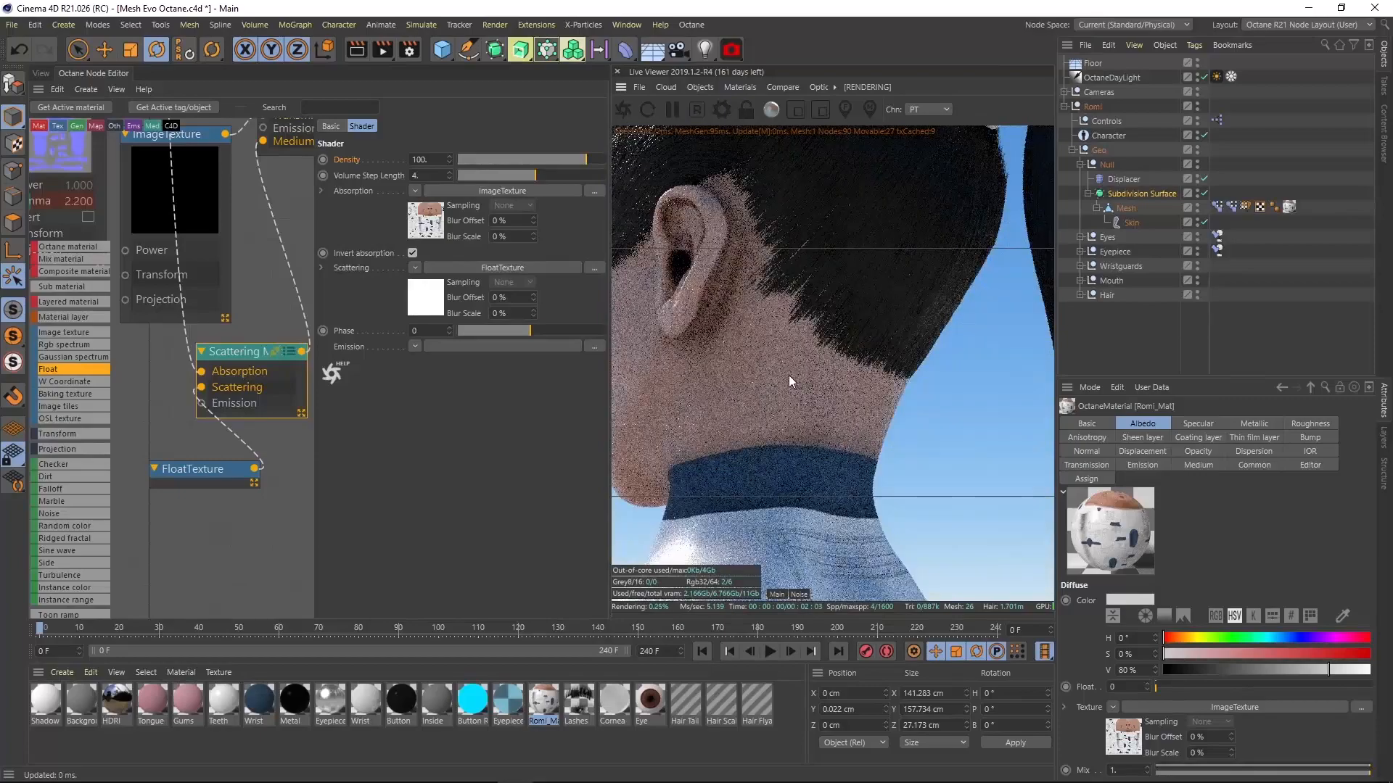
{"action": "left_click_drag", "start_coordinate": [789, 376], "coordinate": [703, 373]}
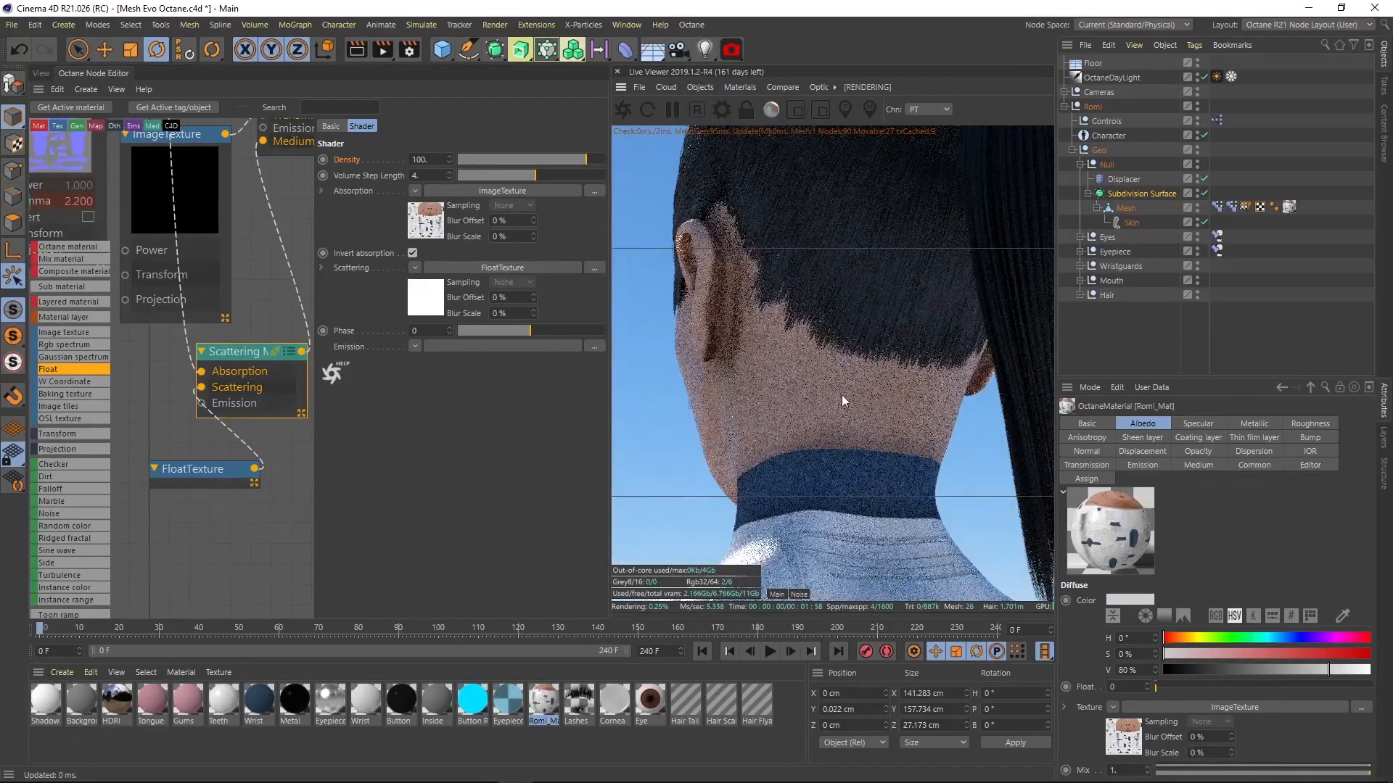
{"action": "left_click_drag", "start_coordinate": [781, 390], "coordinate": [785, 399]}
{"action": "right_click_drag", "start_coordinate": [827, 393], "coordinate": [858, 398]}
- Test the scattering medium's Density at 50 and at 0.0001 on the neck, undoing the 0.0001 setting
{"action": "left_click_drag", "start_coordinate": [434, 160], "coordinate": [407, 161]}
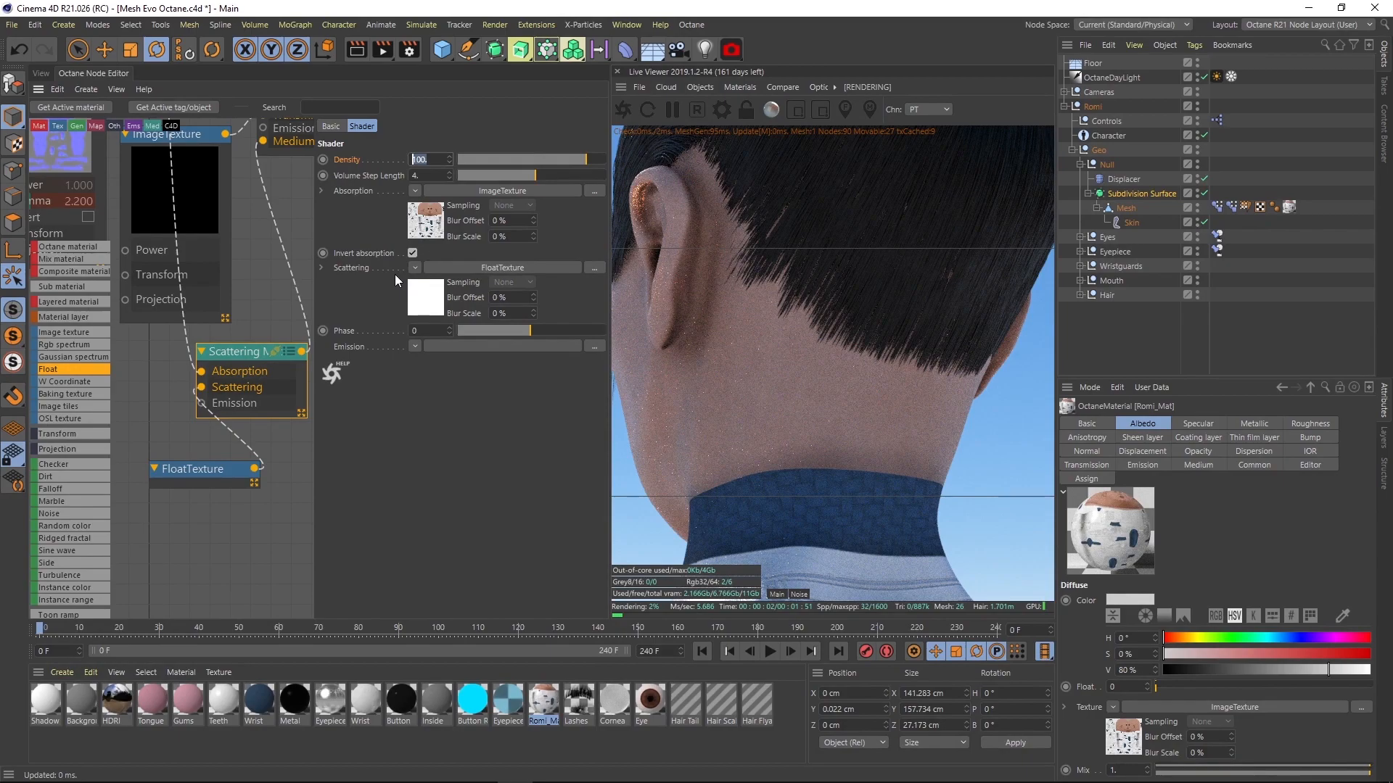
{"action": "type", "text": "50"}
{"action": "key", "text": "Return"}
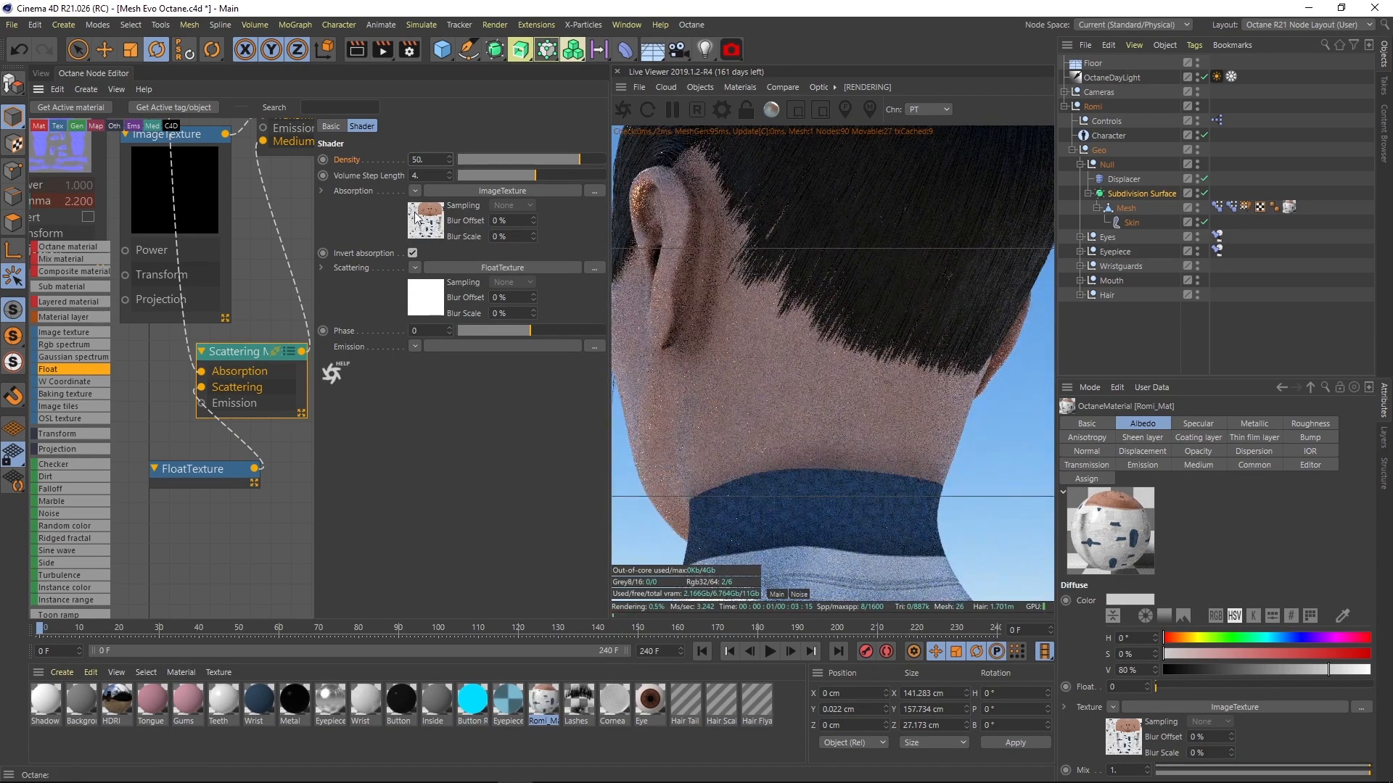
{"action": "left_click_drag", "start_coordinate": [528, 159], "coordinate": [446, 159]}
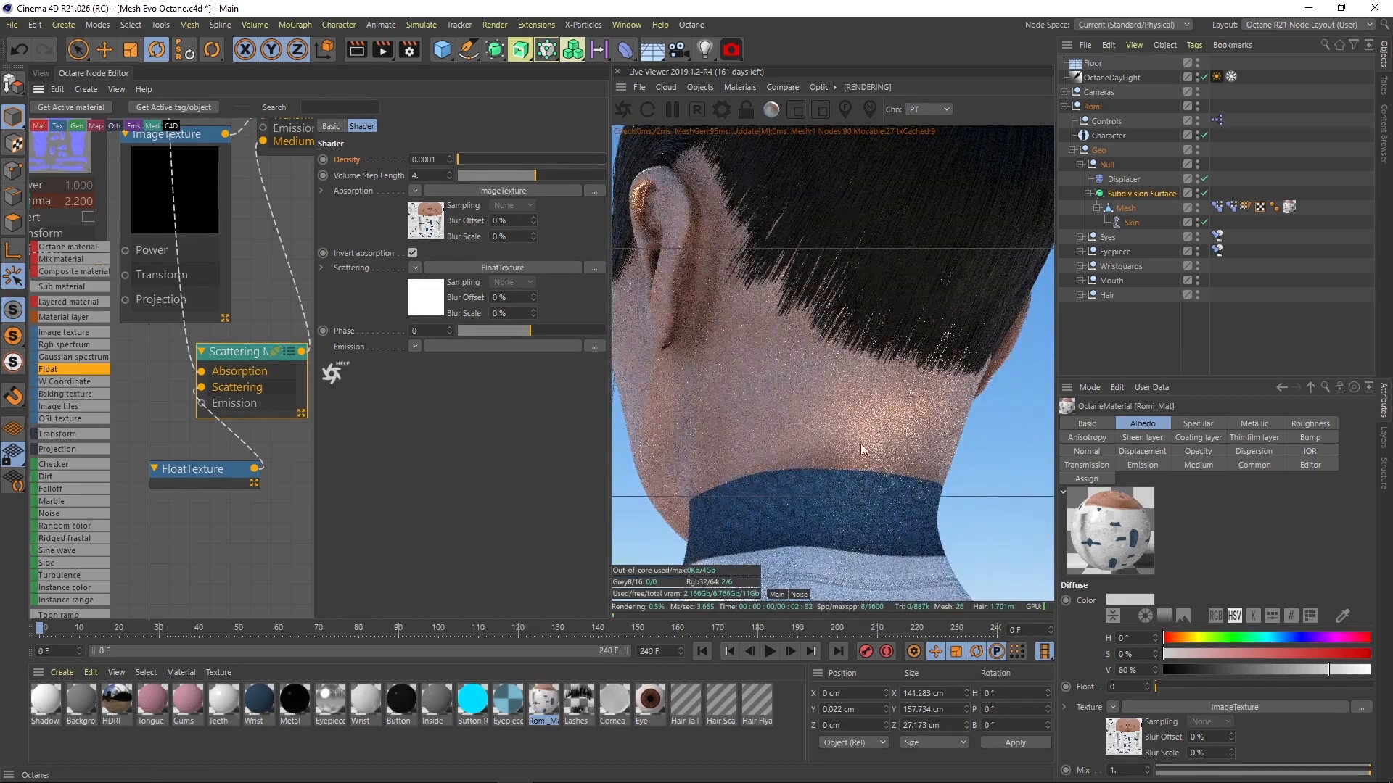
{"action": "key", "text": "ctrl+z"}
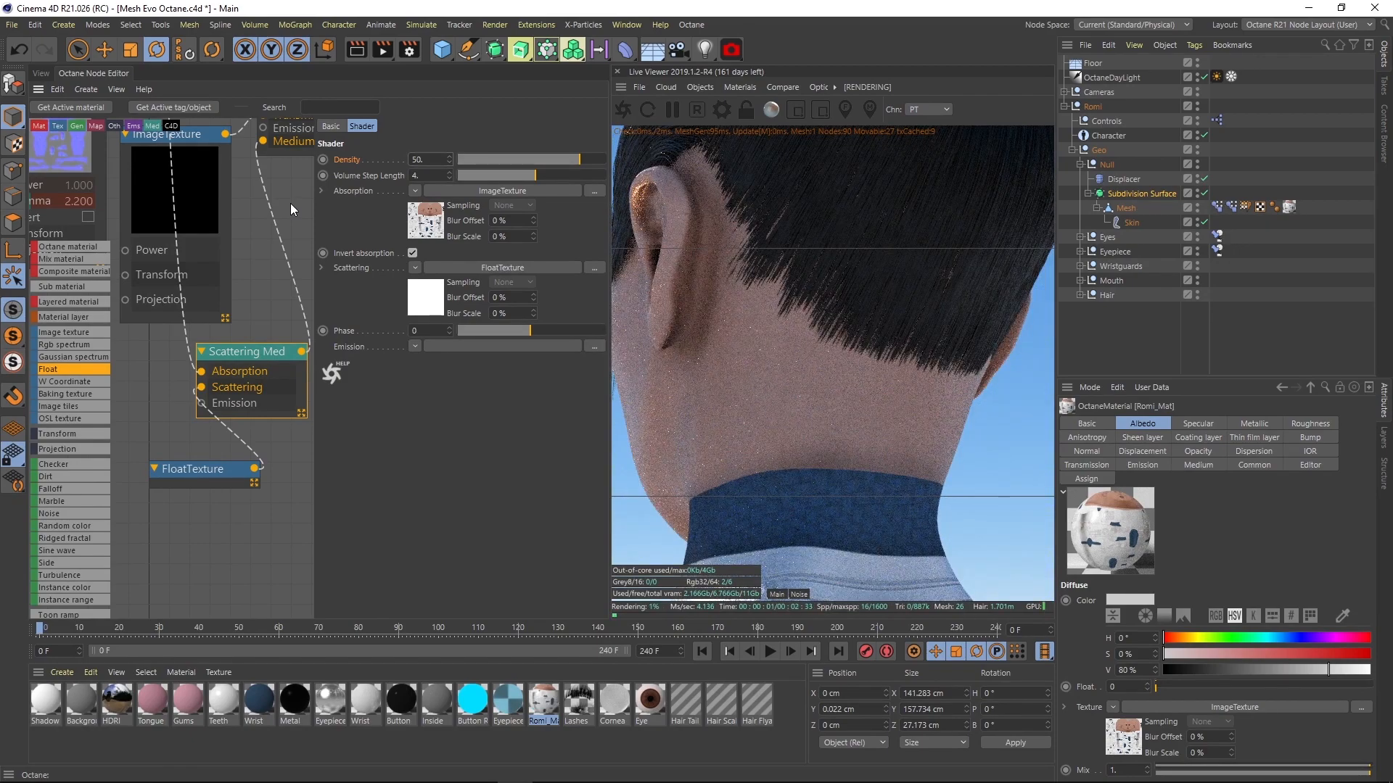
- Inspect the backlit ear up close and set the scattering medium's Density to 100
{"action": "left_click_drag", "start_coordinate": [719, 343], "coordinate": [821, 332]}
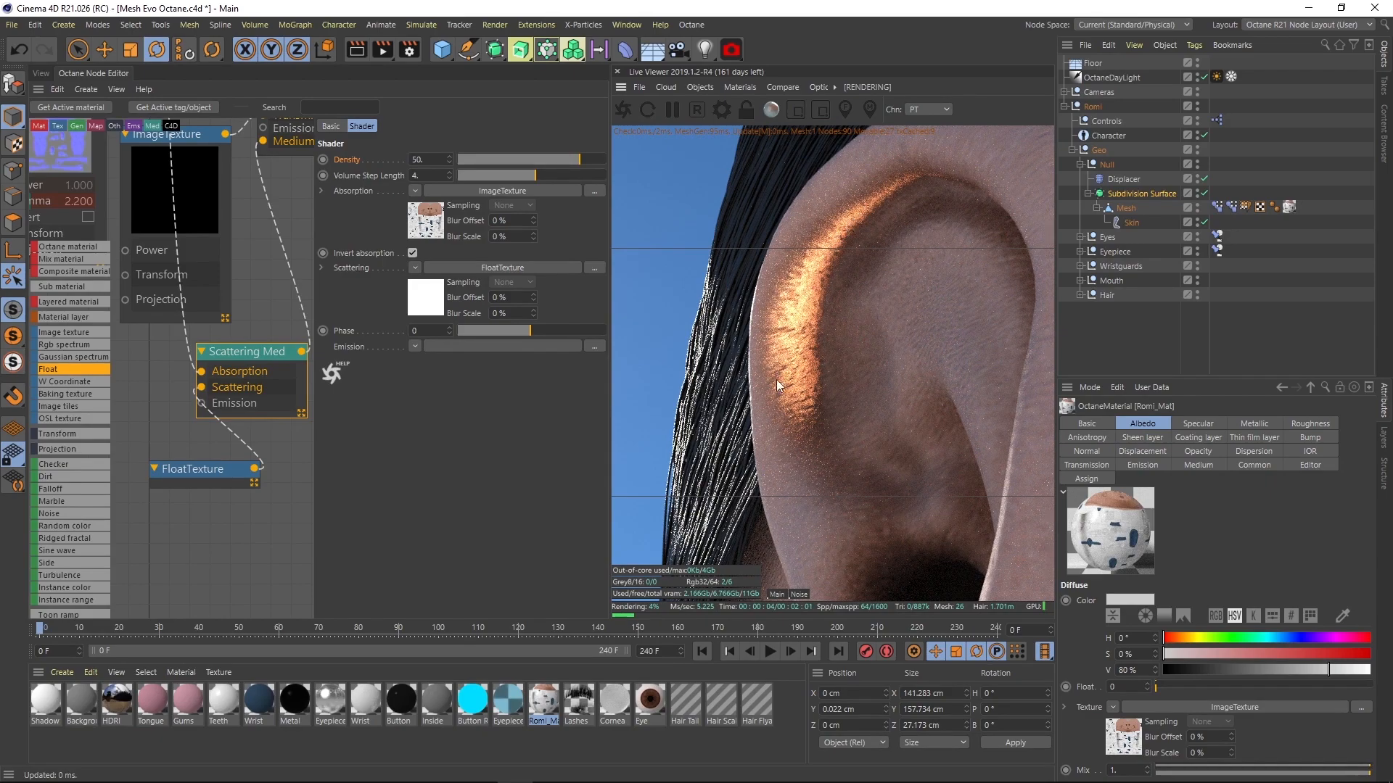
{"action": "type", "text": "100"}
{"action": "key", "text": "Return"}
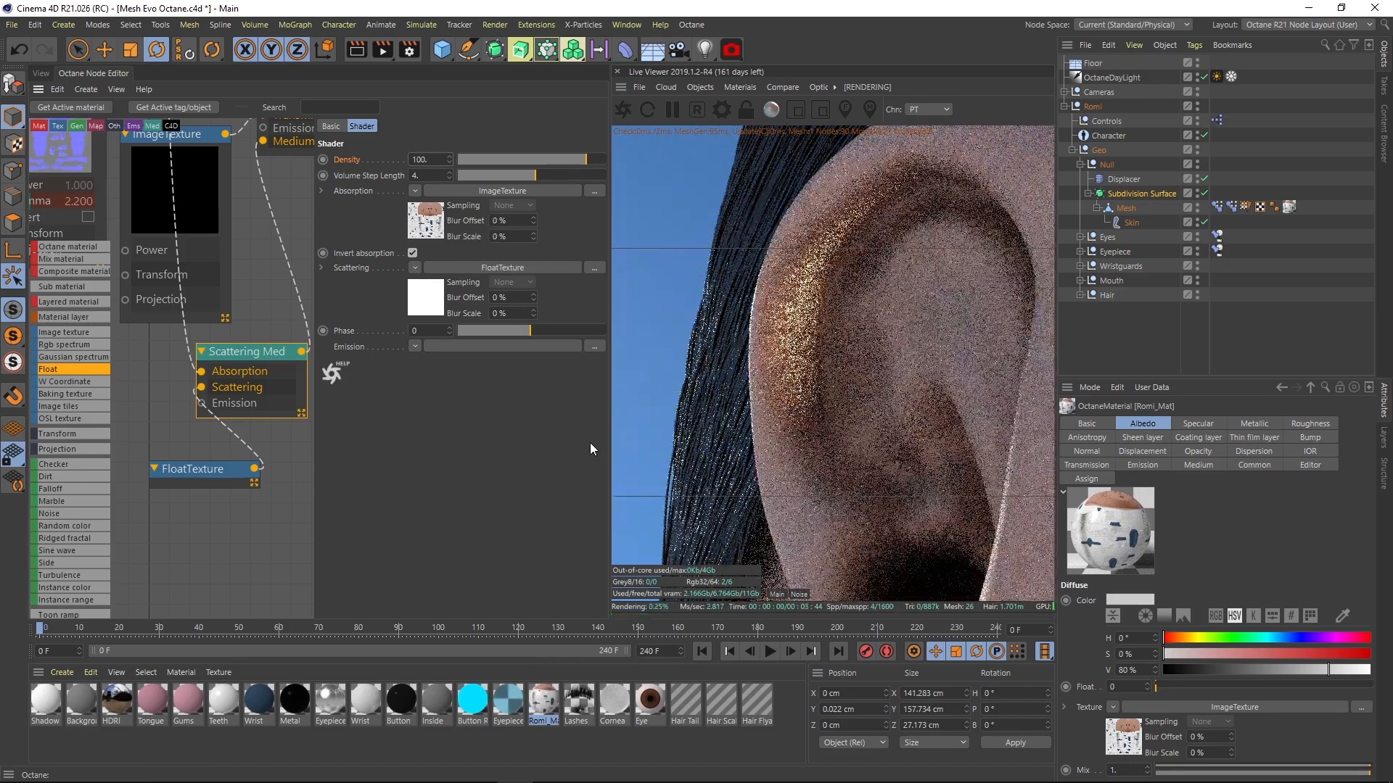
- Compare the light passing through the ear with the float texture set to 50 and 5
{"action": "left_click", "coordinate": [195, 477]}
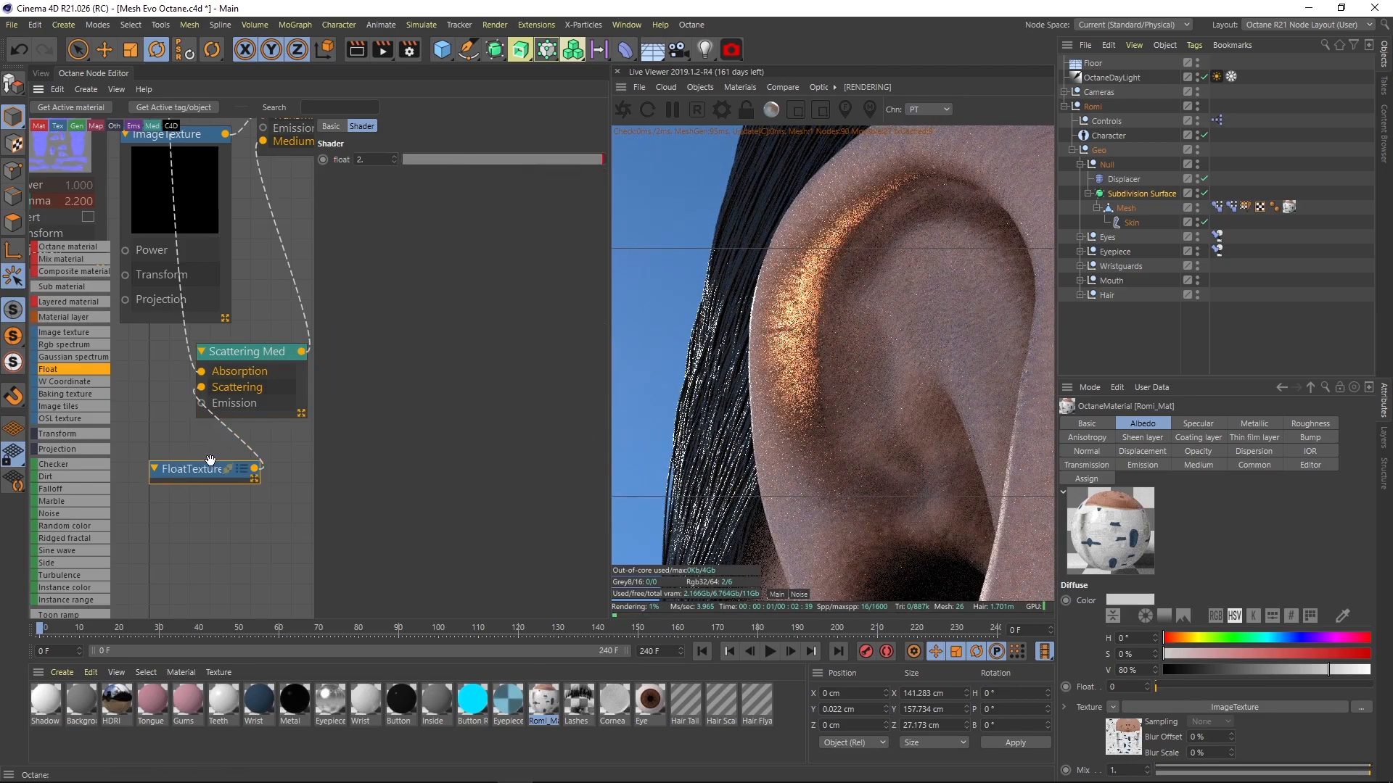
{"action": "left_click", "coordinate": [363, 160]}
{"action": "type", "text": "50"}
{"action": "key", "text": "Return"}
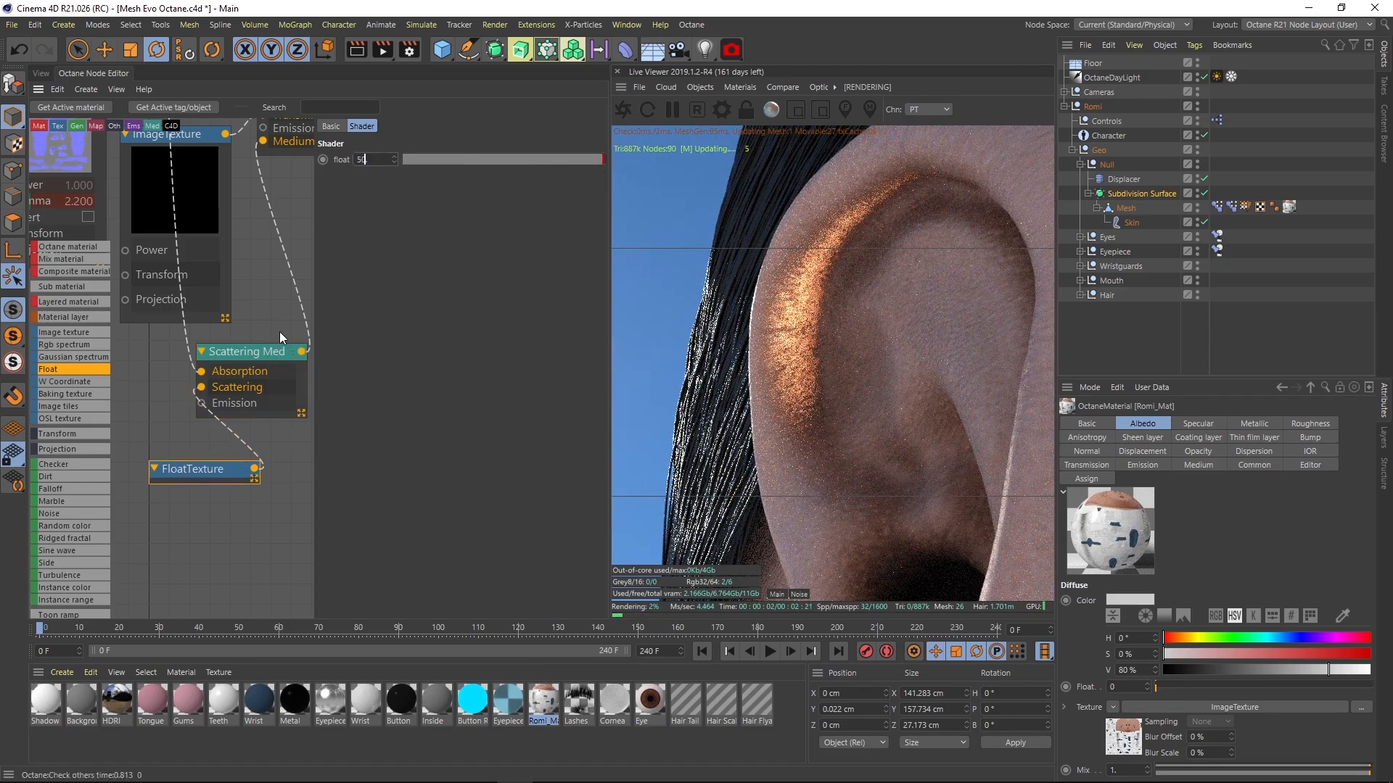
{"action": "double_click", "coordinate": [364, 159]}
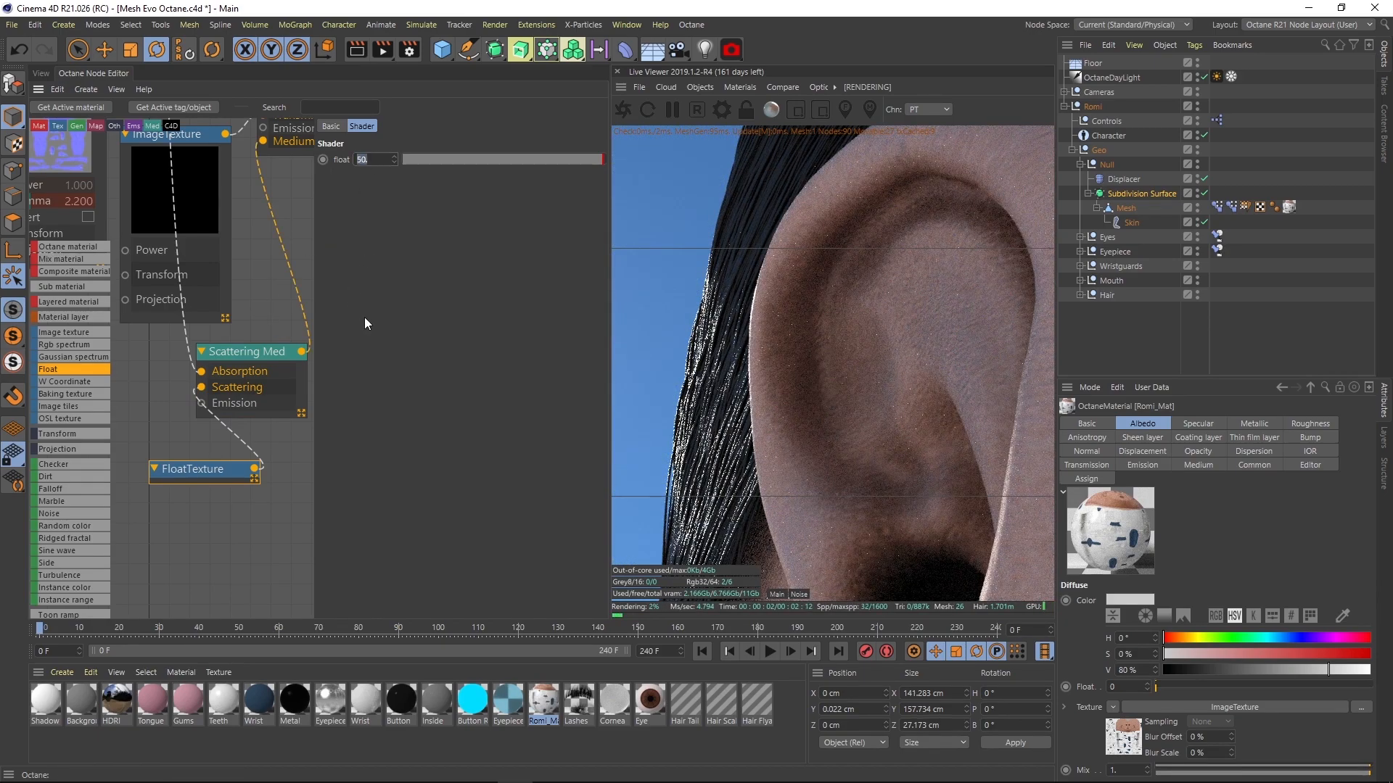
{"action": "type", "text": "5"}
{"action": "key", "text": "Return"}
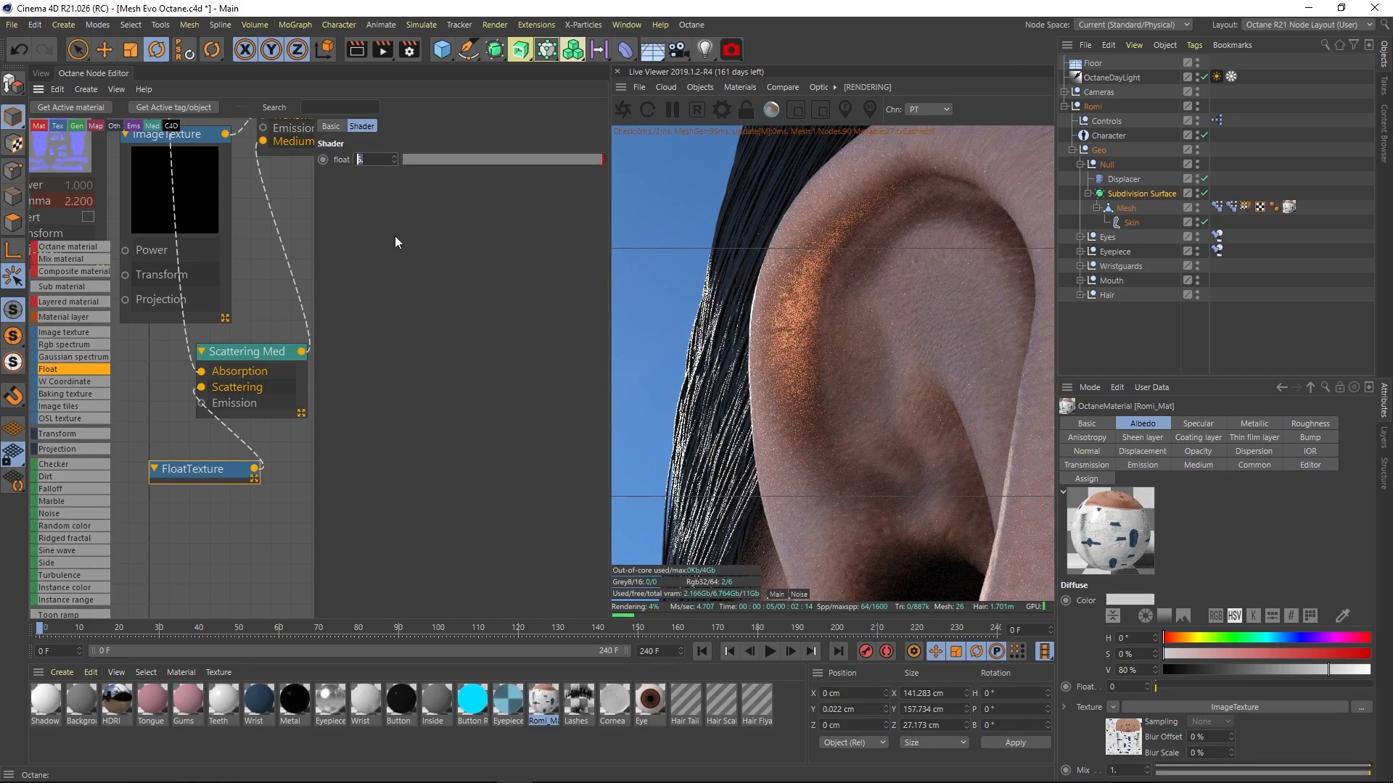
- Set the float texture driving the Scattering input to 3 and inspect the ear from the side
{"action": "type", "text": "3."}
{"action": "key", "text": "Return"}
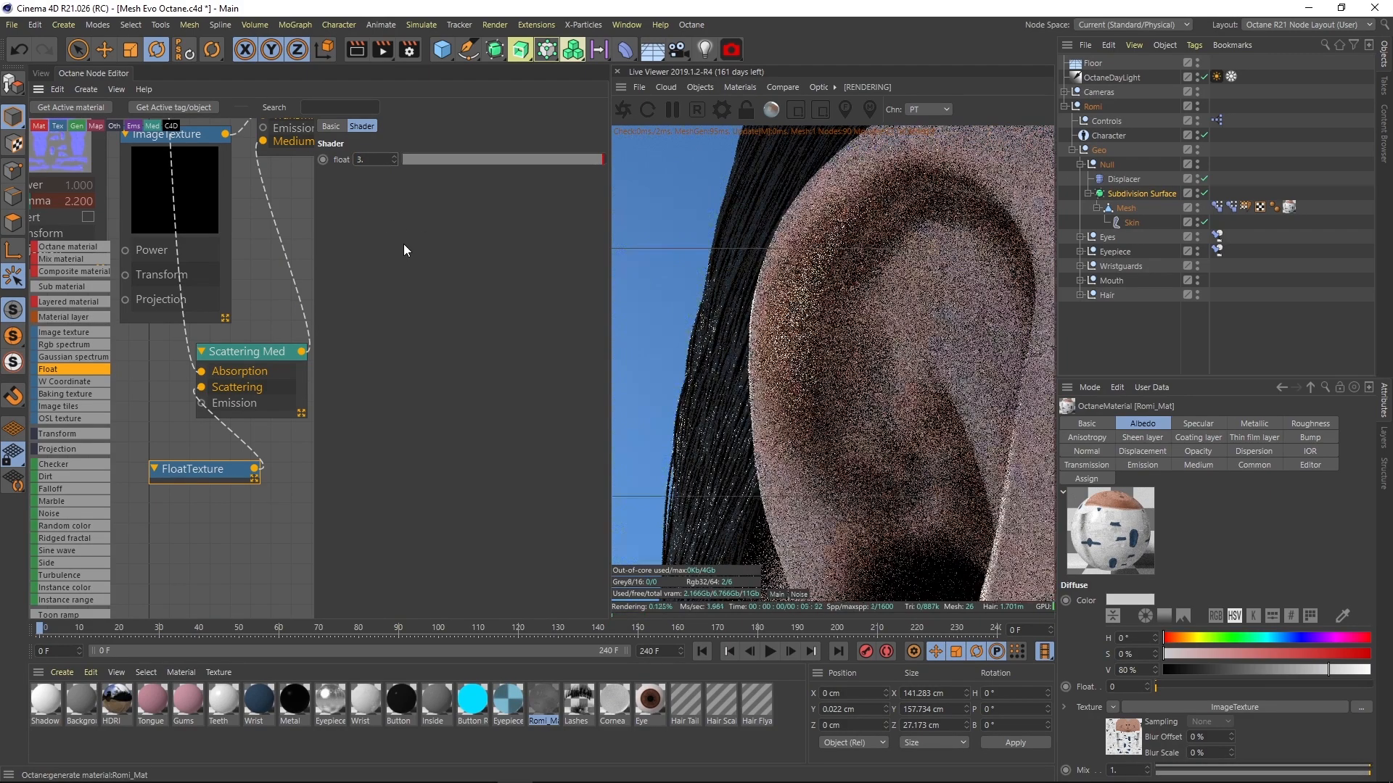
{"action": "left_click_drag", "start_coordinate": [871, 352], "coordinate": [968, 377]}
{"action": "right_click_drag", "start_coordinate": [969, 335], "coordinate": [659, 577]}
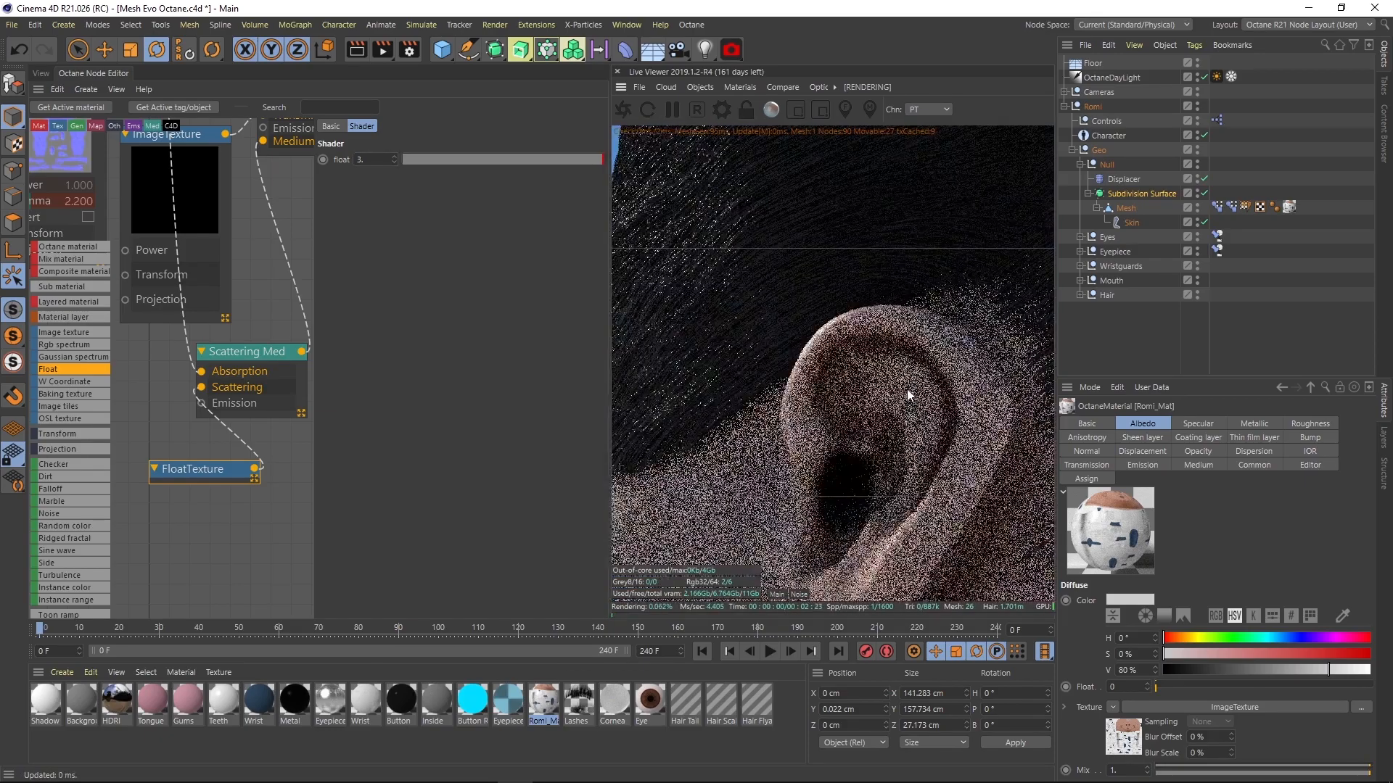
- Inspect the light passing through the backlit ear from behind, moving round to the face
{"action": "left_click_drag", "start_coordinate": [907, 393], "coordinate": [776, 349]}
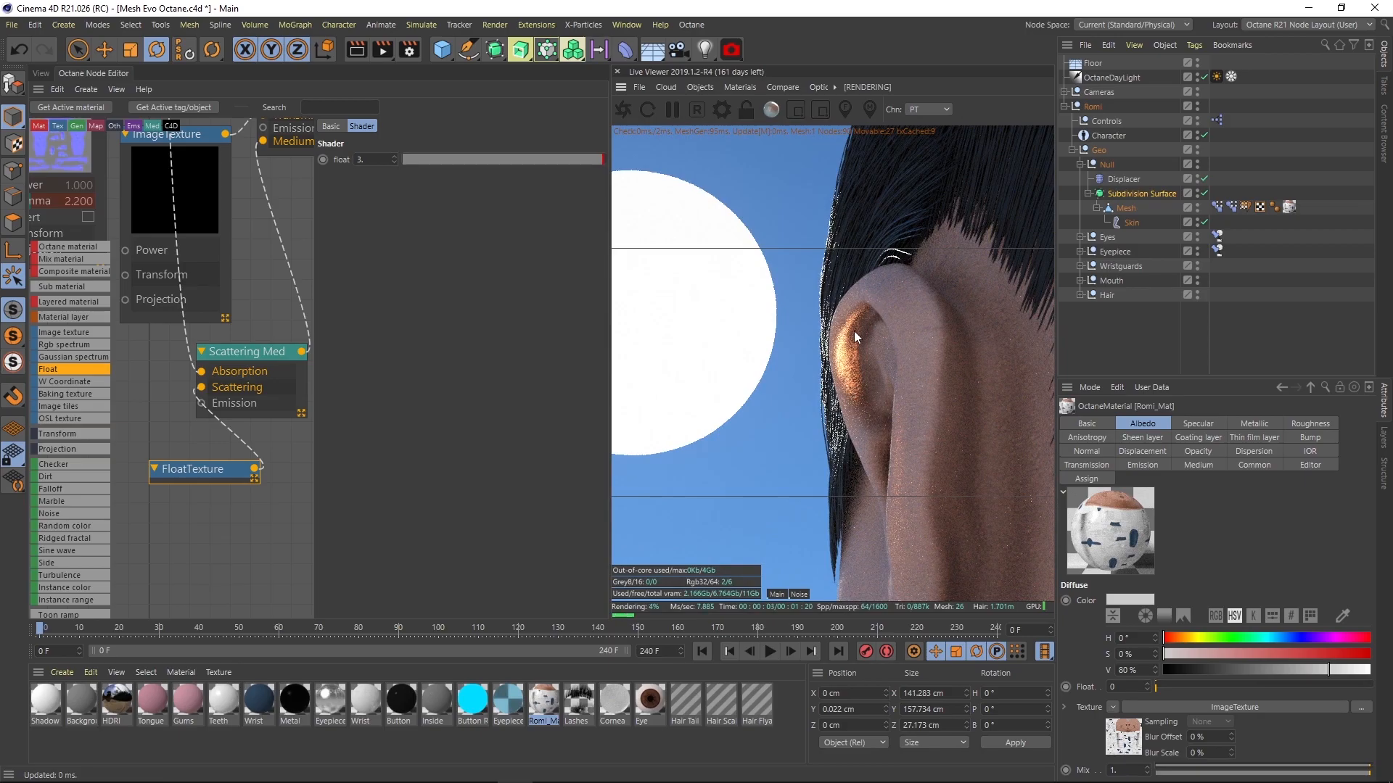
{"action": "left_click_drag", "start_coordinate": [879, 363], "coordinate": [877, 315]}
{"action": "right_click_drag", "start_coordinate": [886, 318], "coordinate": [1039, 255]}
{"action": "middle_click_drag", "start_coordinate": [898, 287], "coordinate": [794, 352]}
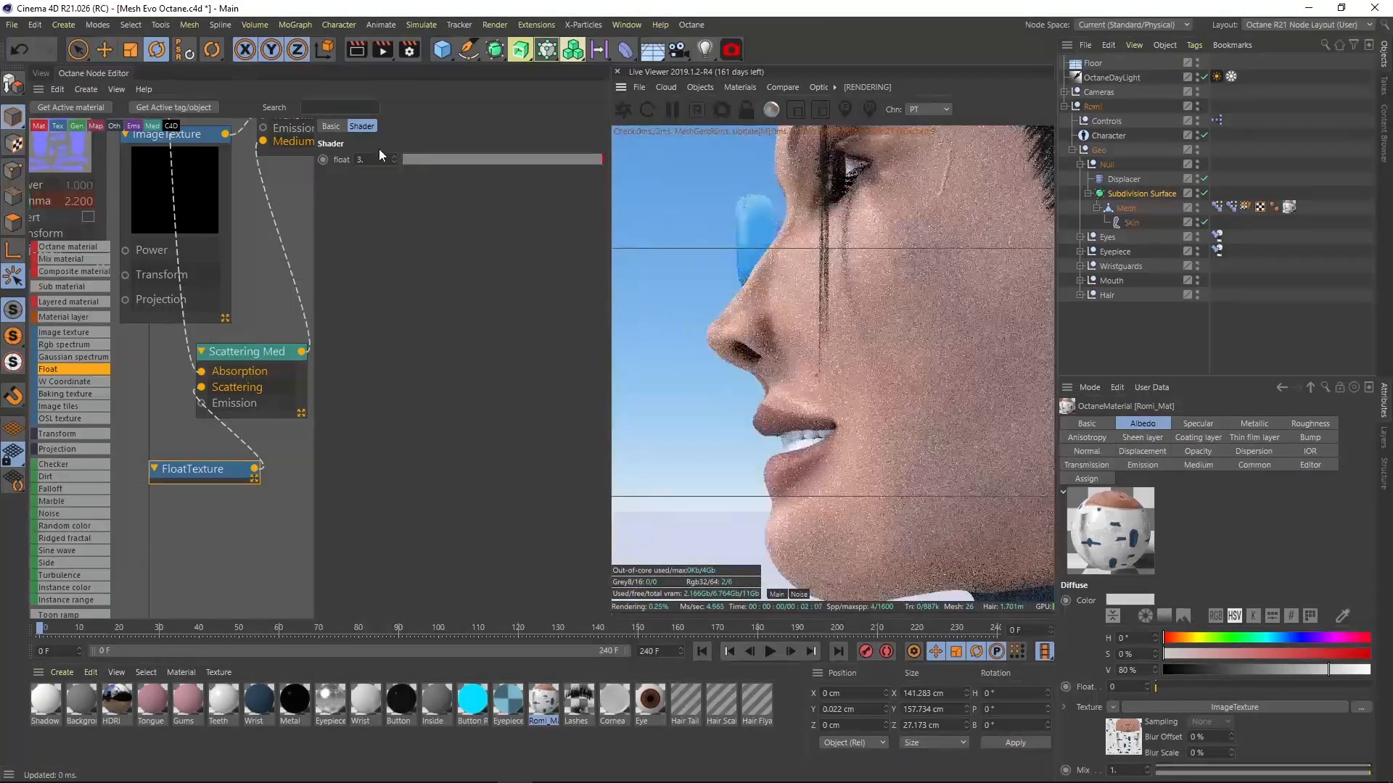
- Examine the skin shading on the nose, lips and cheek in profile and three-quarter views
{"action": "middle_click_drag", "start_coordinate": [941, 328], "coordinate": [838, 316]}
{"action": "right_click_drag", "start_coordinate": [740, 340], "coordinate": [997, 309]}
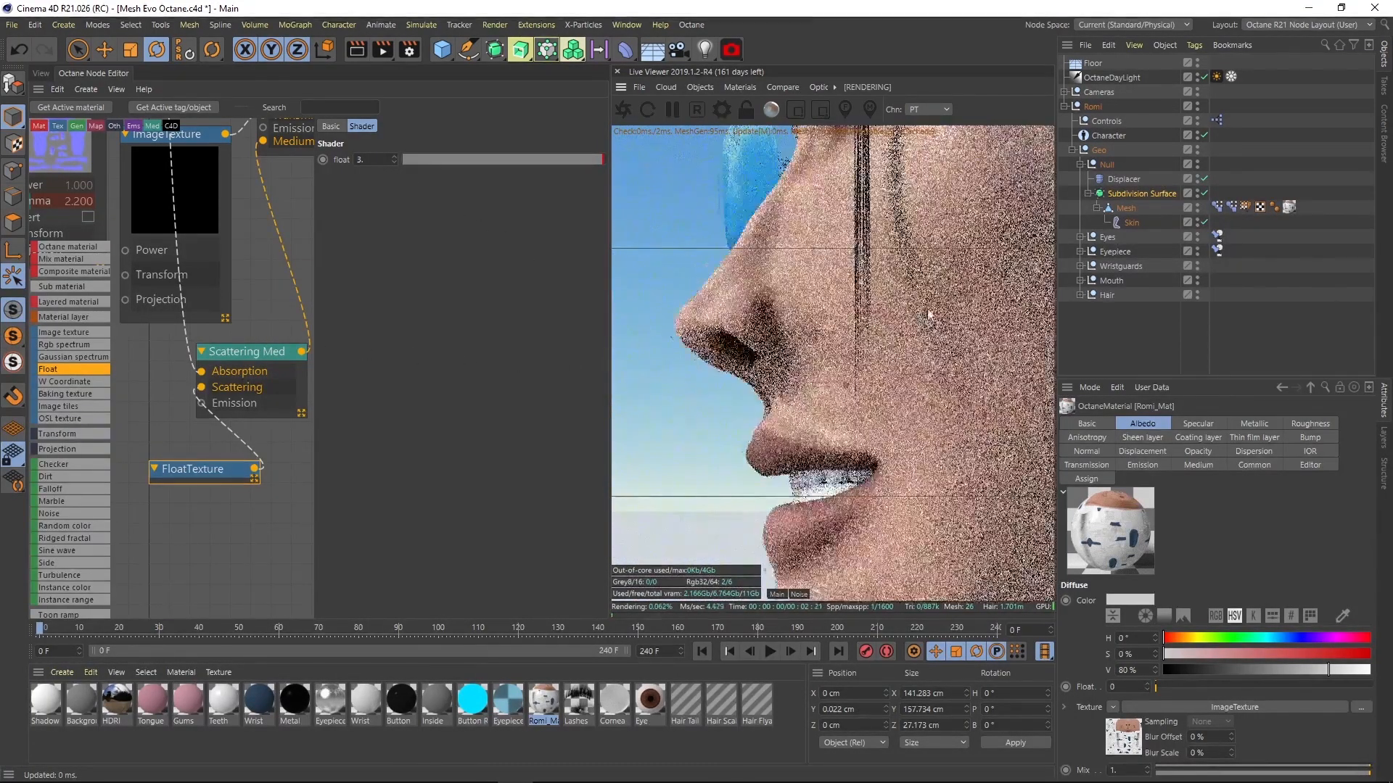
{"action": "left_click_drag", "start_coordinate": [708, 347], "coordinate": [696, 427]}
{"action": "middle_click_drag", "start_coordinate": [943, 340], "coordinate": [798, 359]}
{"action": "right_click_drag", "start_coordinate": [1045, 306], "coordinate": [984, 310]}
{"action": "middle_click_drag", "start_coordinate": [985, 311], "coordinate": [929, 342]}
{"action": "right_click_drag", "start_coordinate": [929, 342], "coordinate": [837, 383]}
{"action": "left_click_drag", "start_coordinate": [837, 383], "coordinate": [913, 391]}
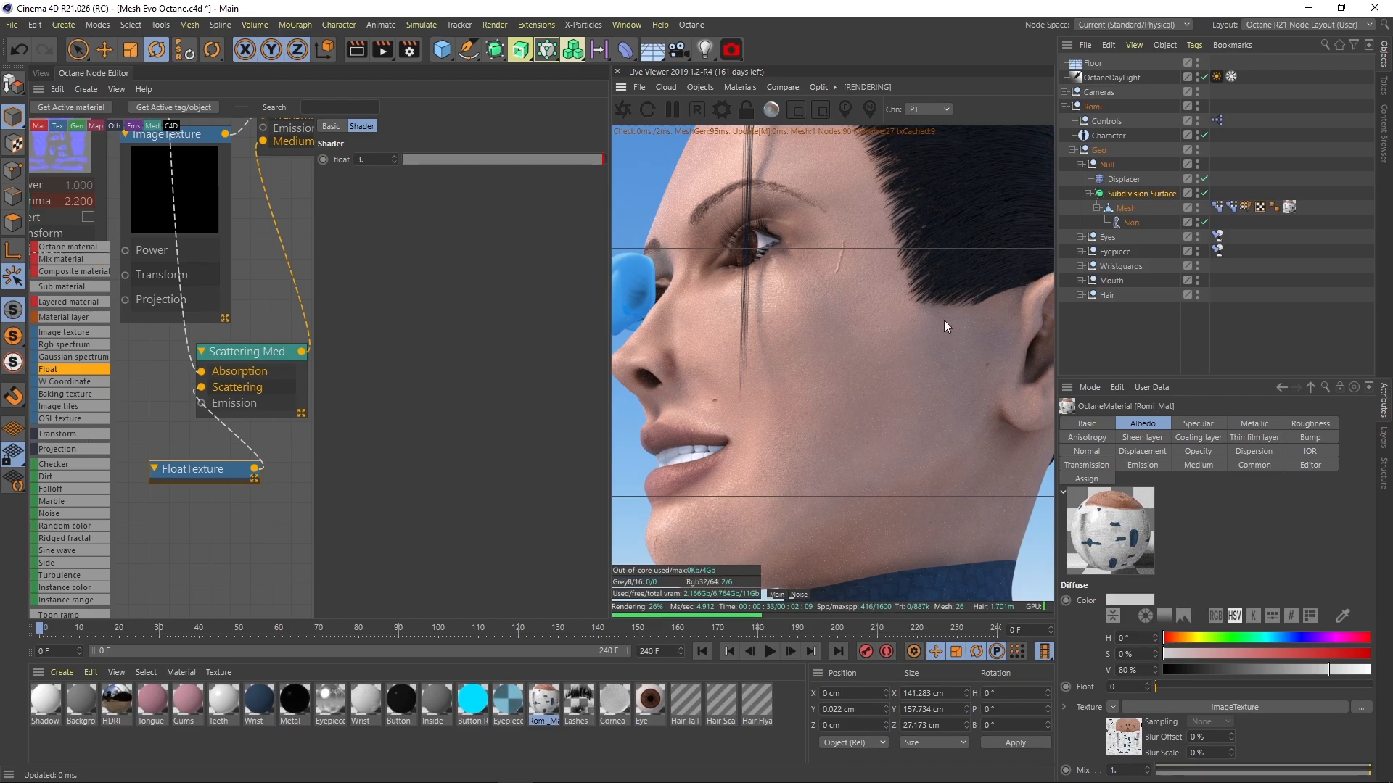
{"action": "left_click_drag", "start_coordinate": [798, 372], "coordinate": [898, 358], "text": "alt"}
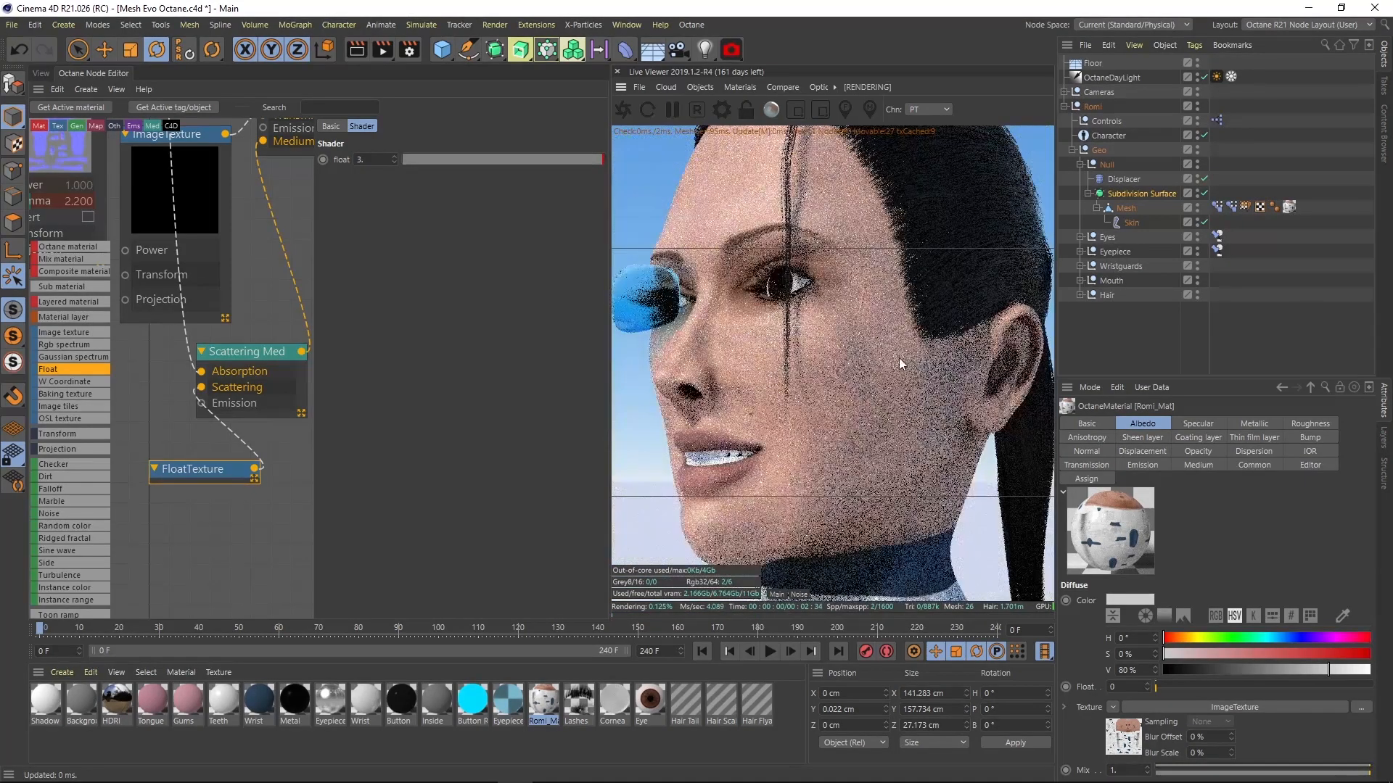
- Show the pathtracing kernel options in the Octane Settings and set GI clamp to 10
{"action": "left_click", "coordinate": [723, 109]}
{"action": "left_click_drag", "start_coordinate": [121, 12], "coordinate": [331, 140]}
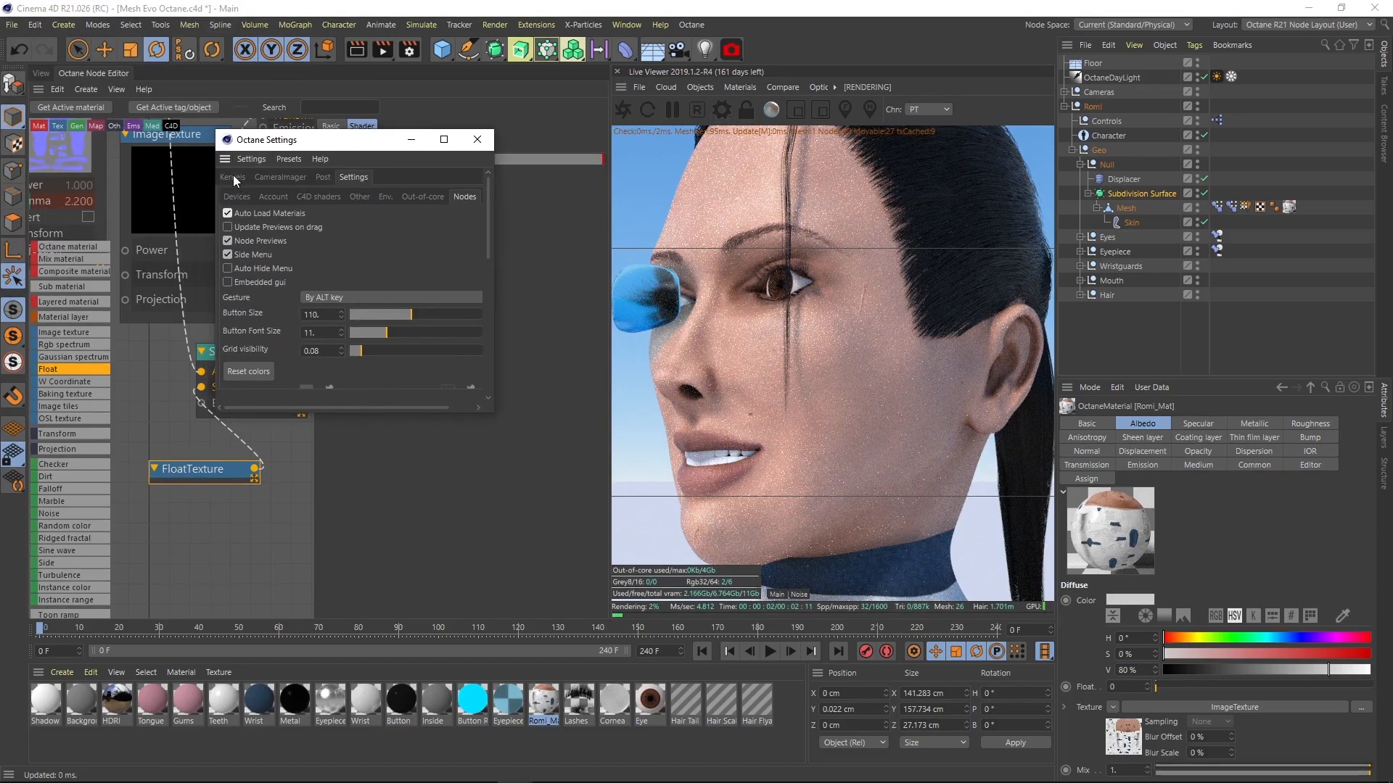
{"action": "left_click", "coordinate": [232, 178]}
{"action": "left_click_drag", "start_coordinate": [493, 418], "coordinate": [583, 552]}
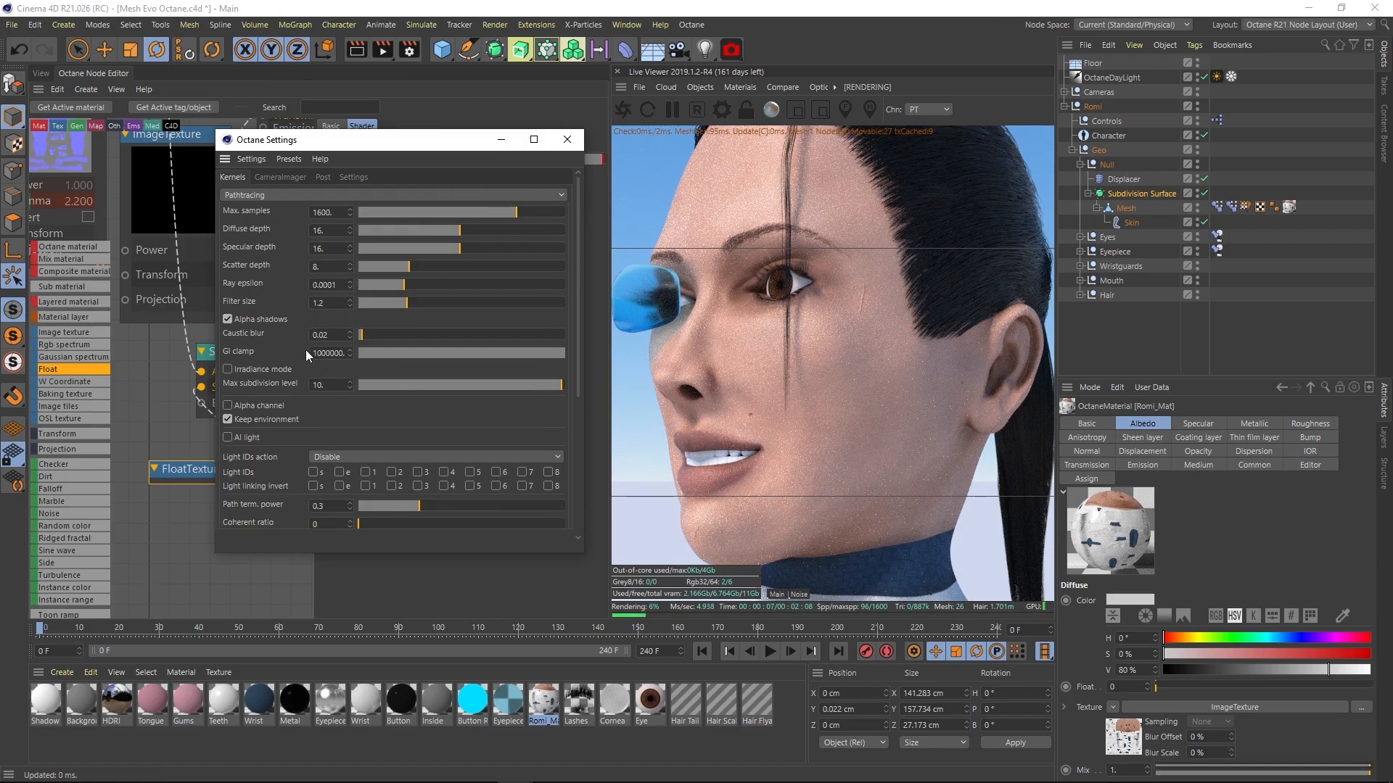
{"action": "double_click", "coordinate": [328, 353]}
{"action": "type", "text": "10"}
{"action": "key", "text": "Return"}
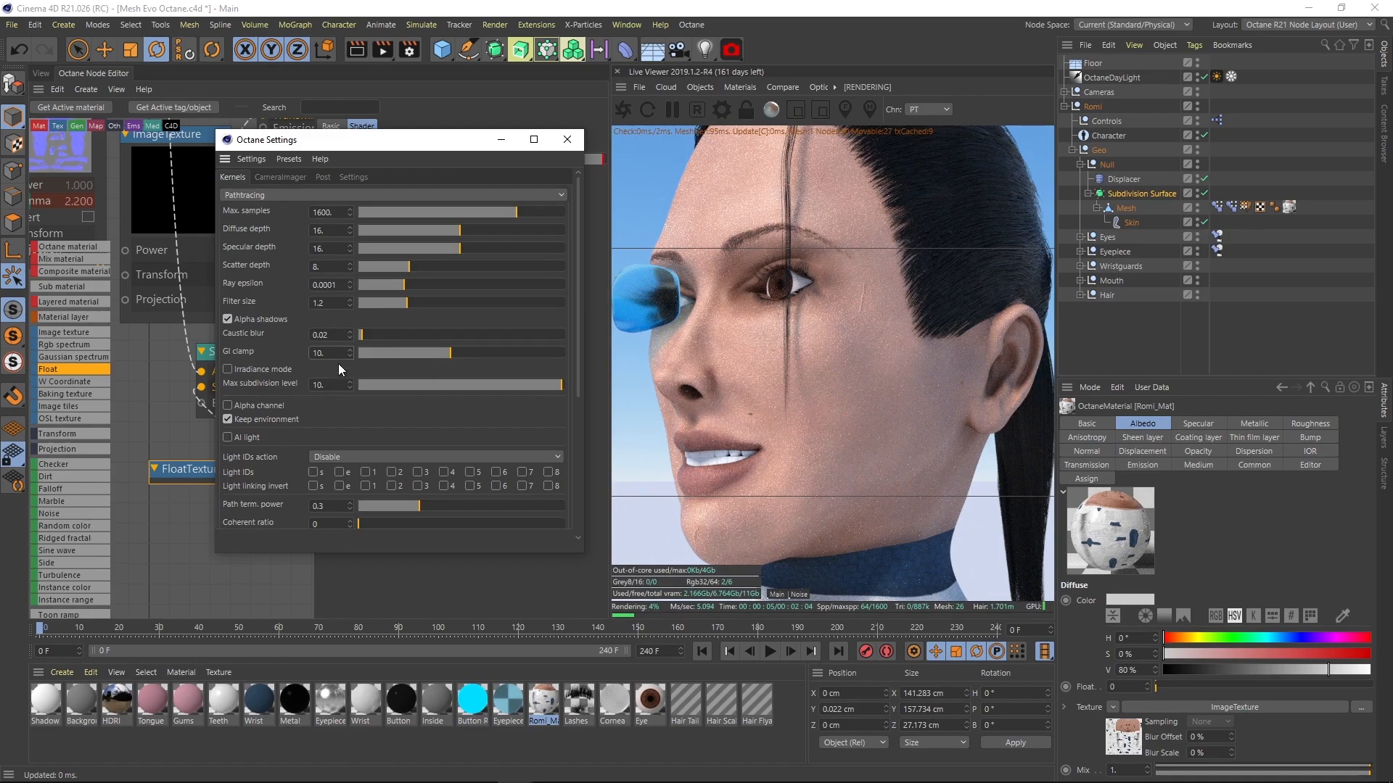
- Test a GI clamp of 1, restore it to 10 and close the Octane Settings
{"action": "left_click_drag", "start_coordinate": [338, 352], "coordinate": [304, 377]}
{"action": "type", "text": "1"}
{"action": "key", "text": "Return"}
{"action": "type", "text": "10"}
{"action": "key", "text": "Return"}
{"action": "left_click", "coordinate": [572, 144]}
- Examine the face up close from several angles in the perspective view and the live render
{"action": "left_click", "coordinate": [44, 72]}
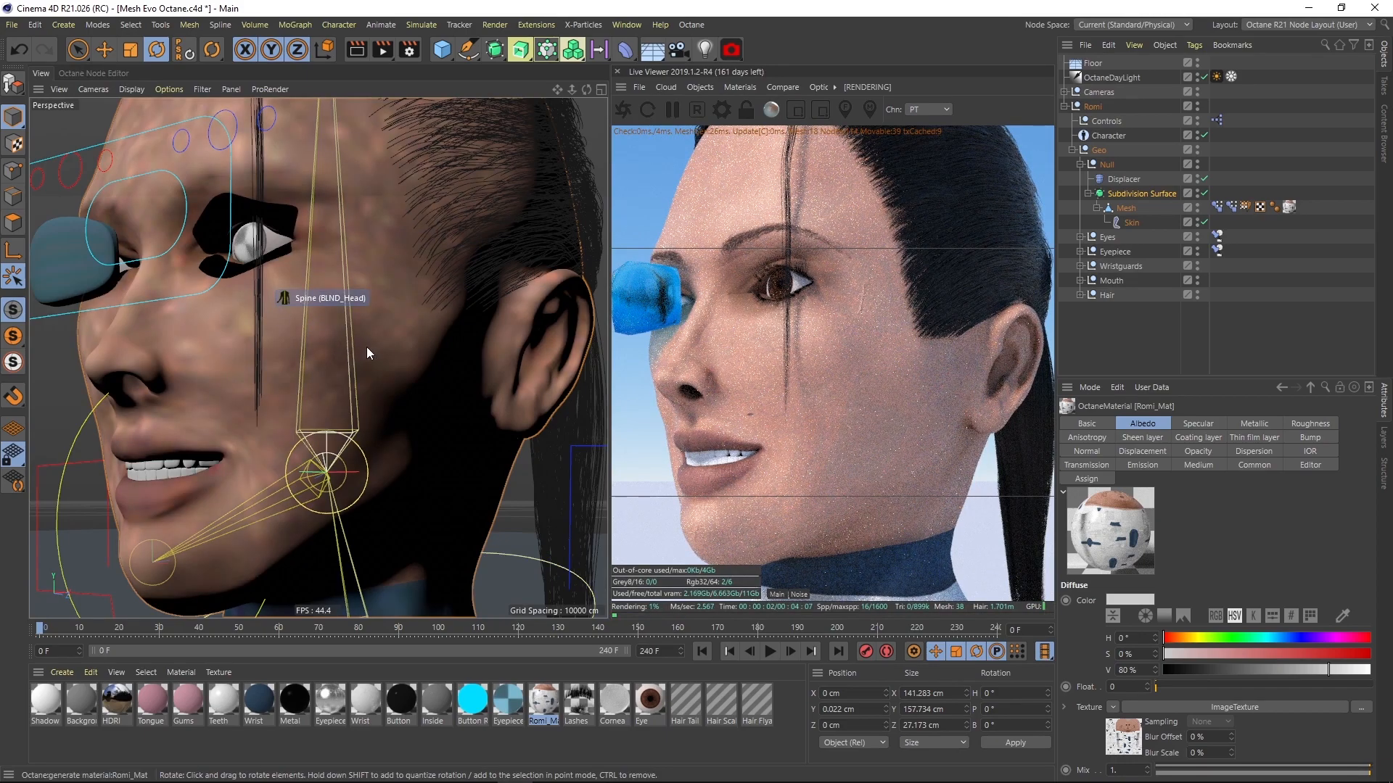
{"action": "left_click_drag", "start_coordinate": [313, 332], "coordinate": [328, 298], "text": "alt"}
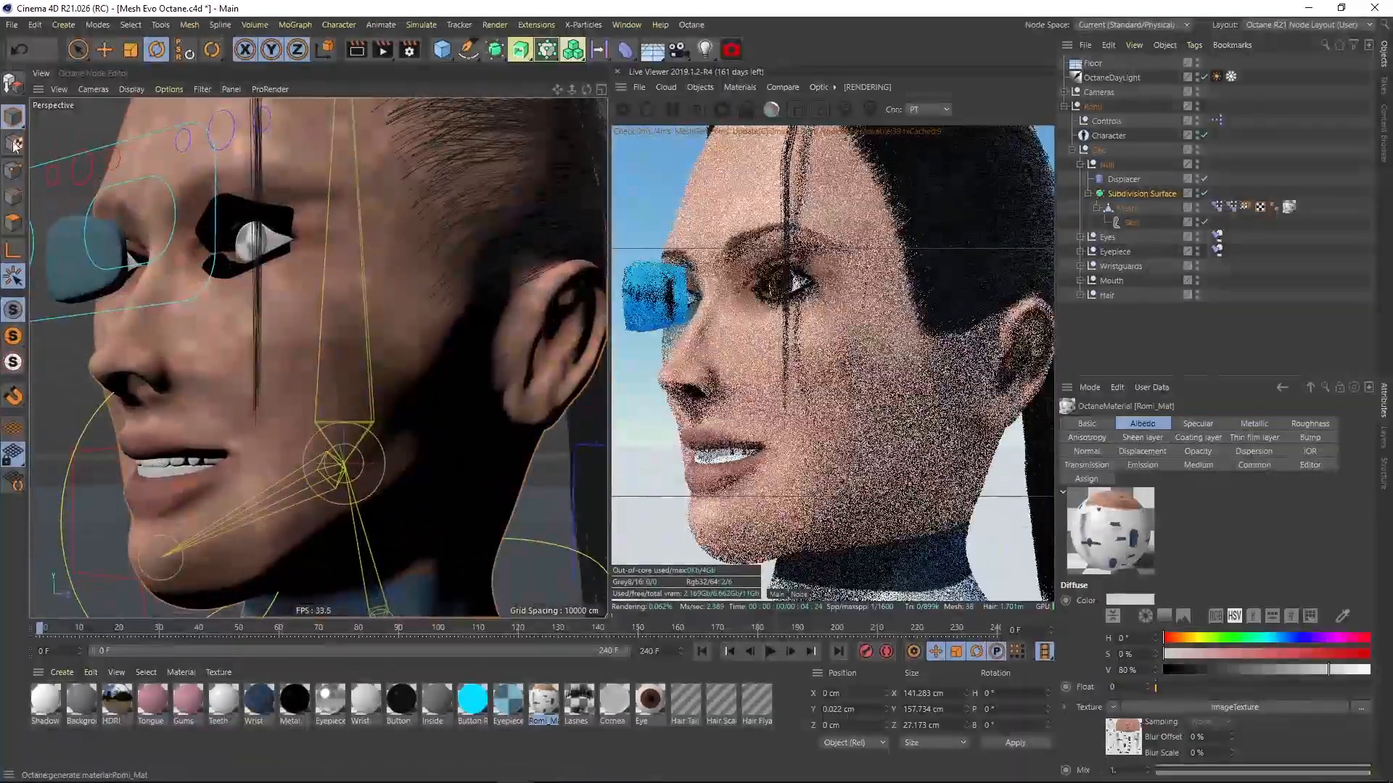
{"action": "left_click_drag", "start_coordinate": [231, 364], "coordinate": [417, 354], "text": "alt"}
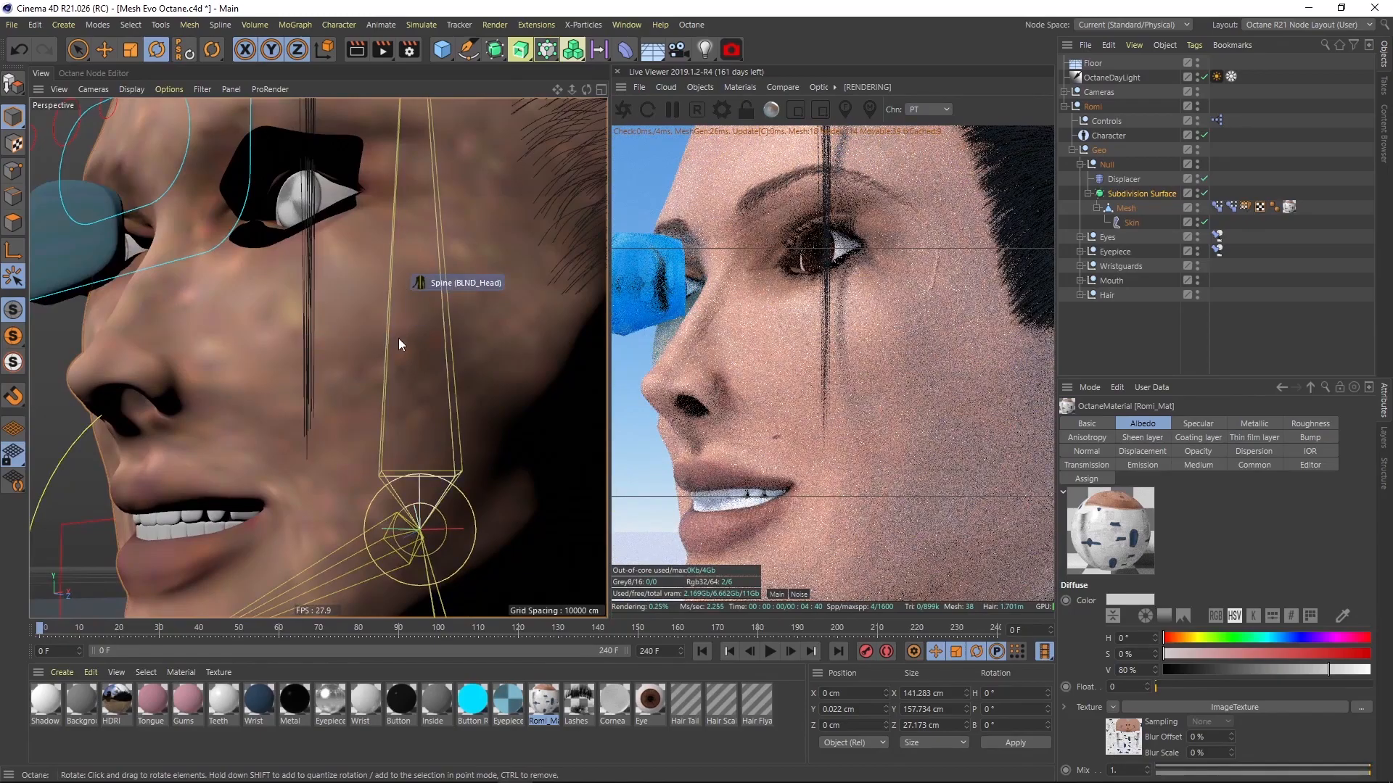
{"action": "left_click_drag", "start_coordinate": [375, 299], "coordinate": [543, 373], "text": "alt"}
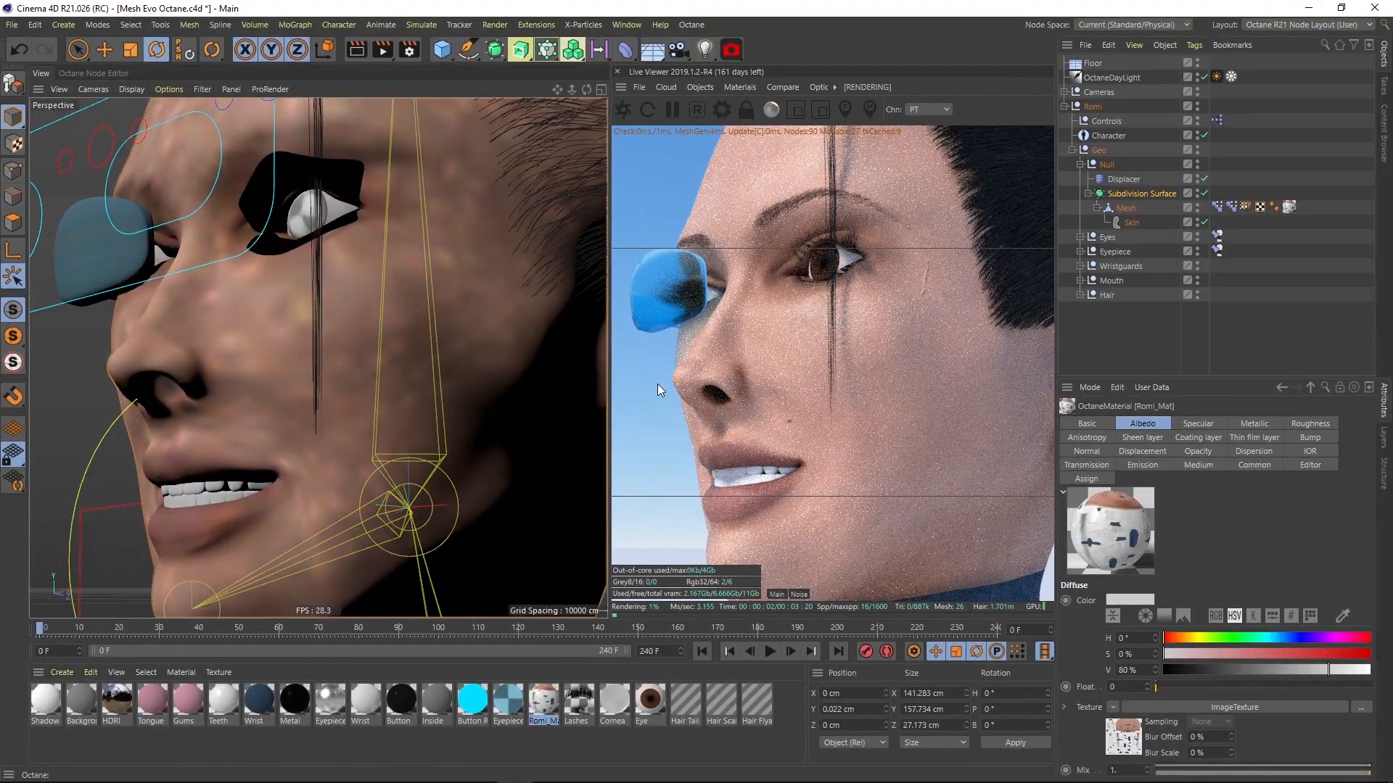
- Place the FloatTexture node beside the Scattering Medium and move the transmission ImageTexture node clear of them
{"action": "left_click", "coordinate": [85, 73]}
{"action": "middle_click_drag", "start_coordinate": [271, 311], "coordinate": [251, 299]}
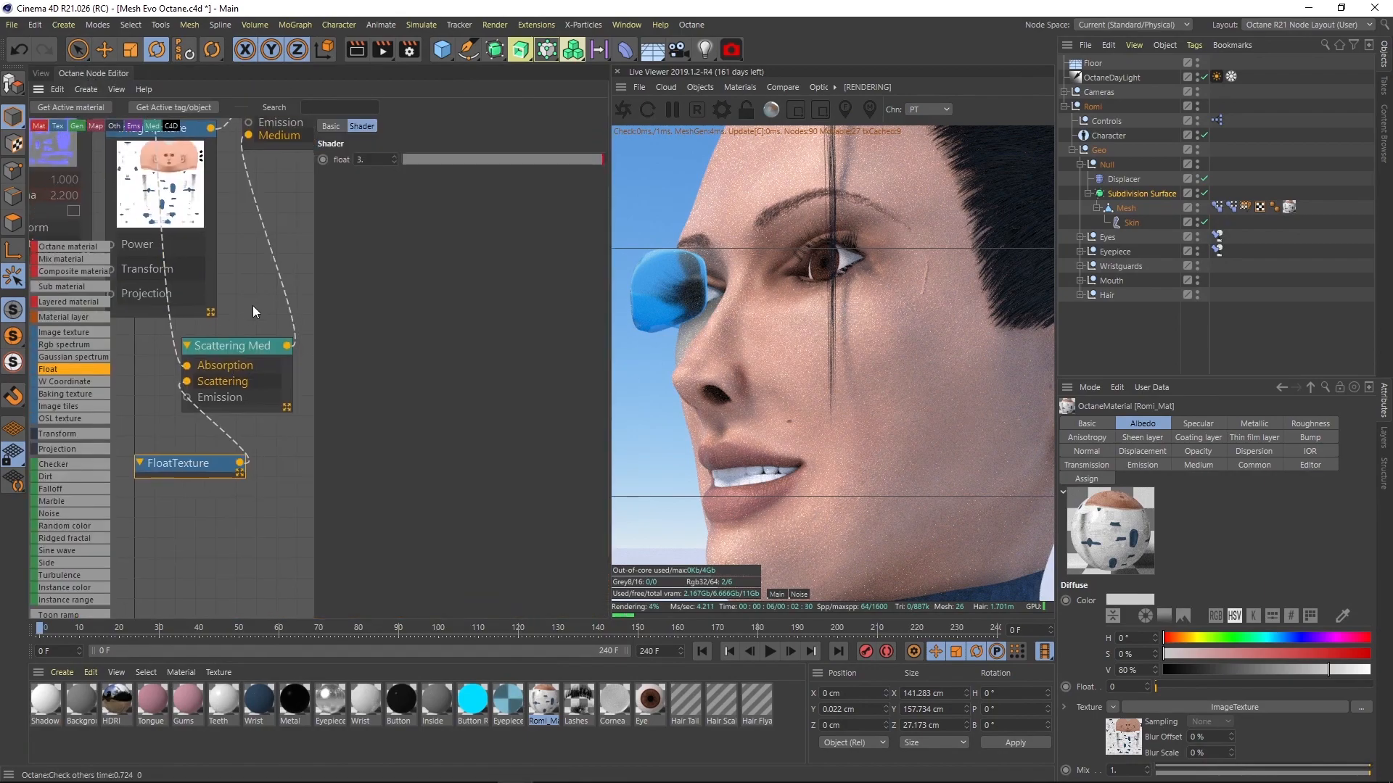
{"action": "left_click_drag", "start_coordinate": [204, 465], "coordinate": [119, 372]}
{"action": "scroll", "coordinate": [214, 321], "scroll_direction": "down", "scroll_amount": 3}
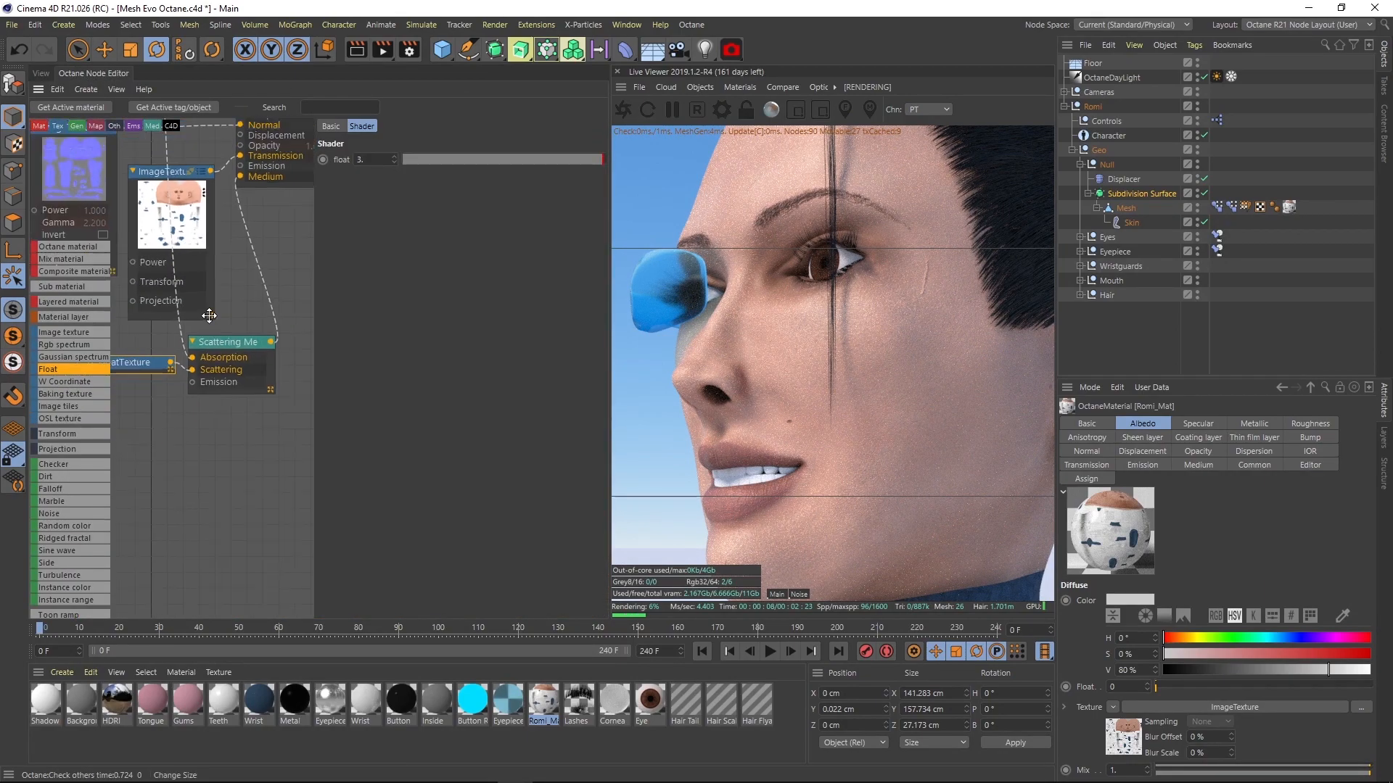
{"action": "middle_click_drag", "start_coordinate": [225, 255], "coordinate": [259, 321]}
{"action": "left_click_drag", "start_coordinate": [226, 298], "coordinate": [118, 408]}
{"action": "scroll", "coordinate": [235, 341], "scroll_direction": "down", "scroll_amount": 3}
{"action": "middle_click_drag", "start_coordinate": [177, 218], "coordinate": [202, 288]}
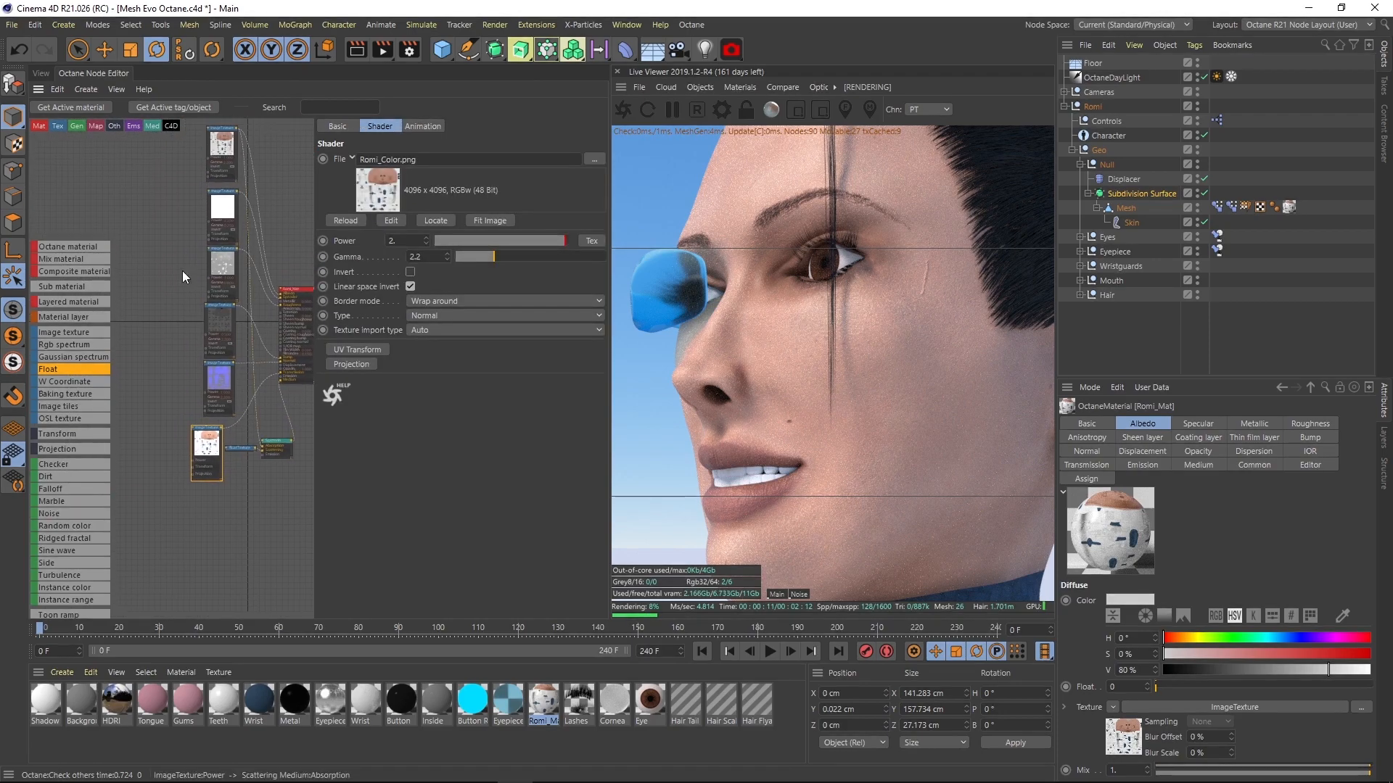
- Tidy Romi_Mat's node graph by repositioning the image textures, the Scattering Medium and its FloatTexture
{"action": "left_click_drag", "start_coordinate": [171, 149], "coordinate": [226, 431]}
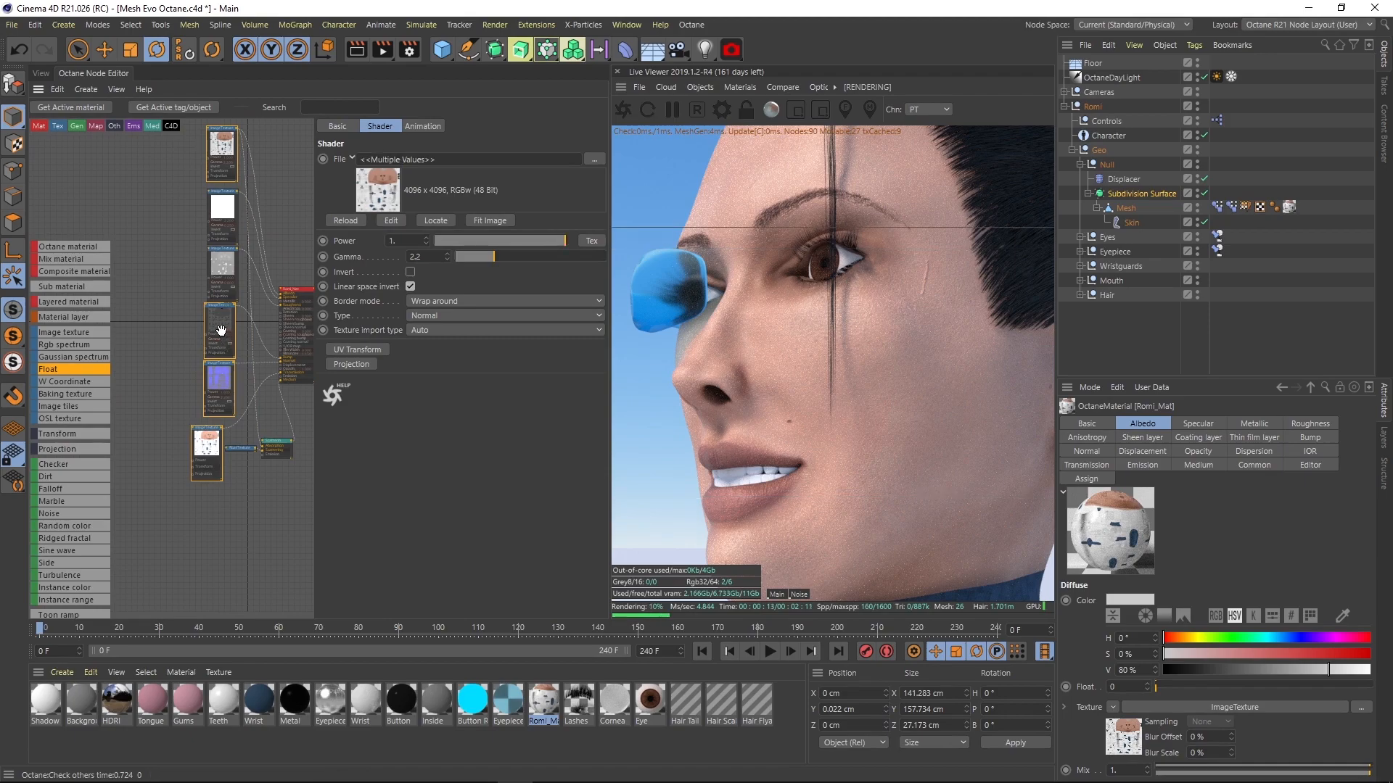
{"action": "left_click_drag", "start_coordinate": [216, 322], "coordinate": [195, 285]}
{"action": "scroll", "coordinate": [266, 412], "scroll_direction": "up", "scroll_amount": 4}
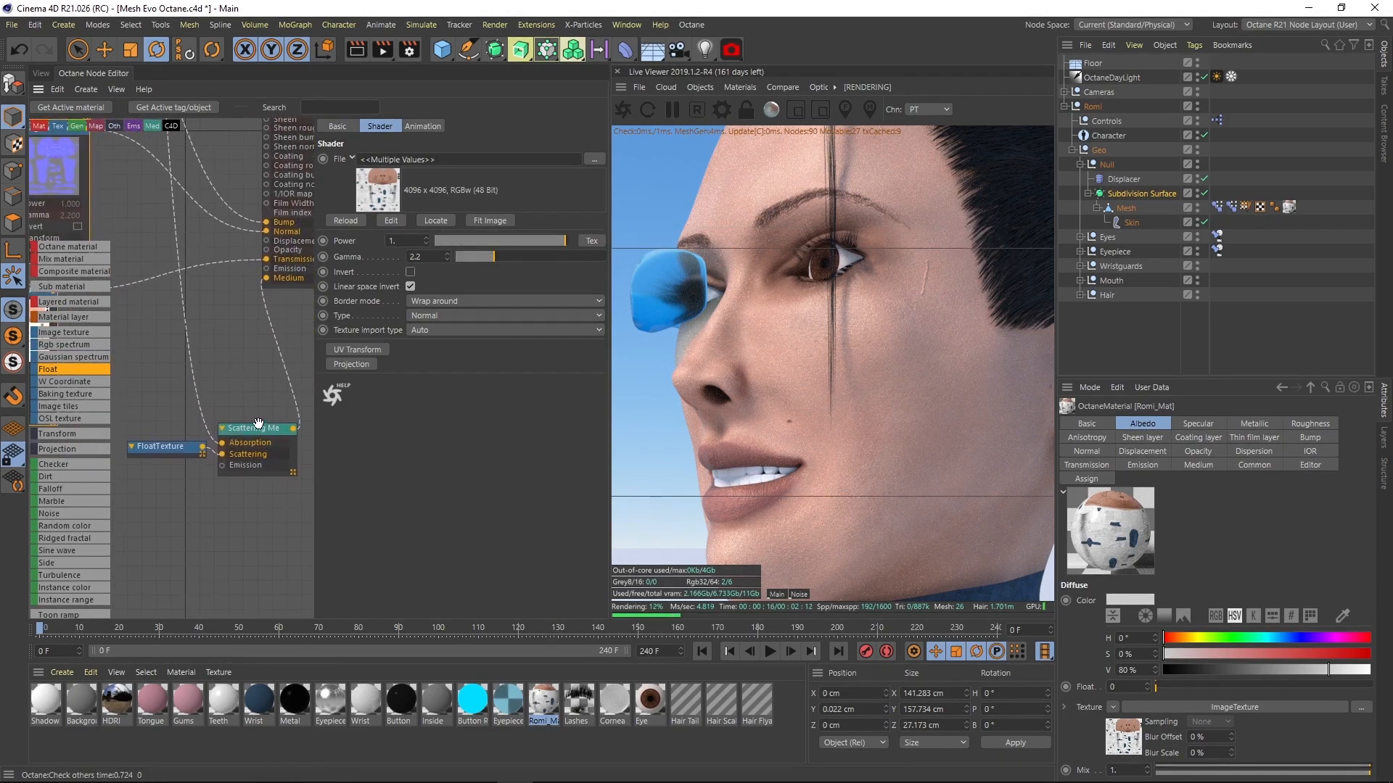
{"action": "left_click_drag", "start_coordinate": [243, 401], "coordinate": [218, 337]}
{"action": "left_click_drag", "start_coordinate": [138, 446], "coordinate": [120, 385]}
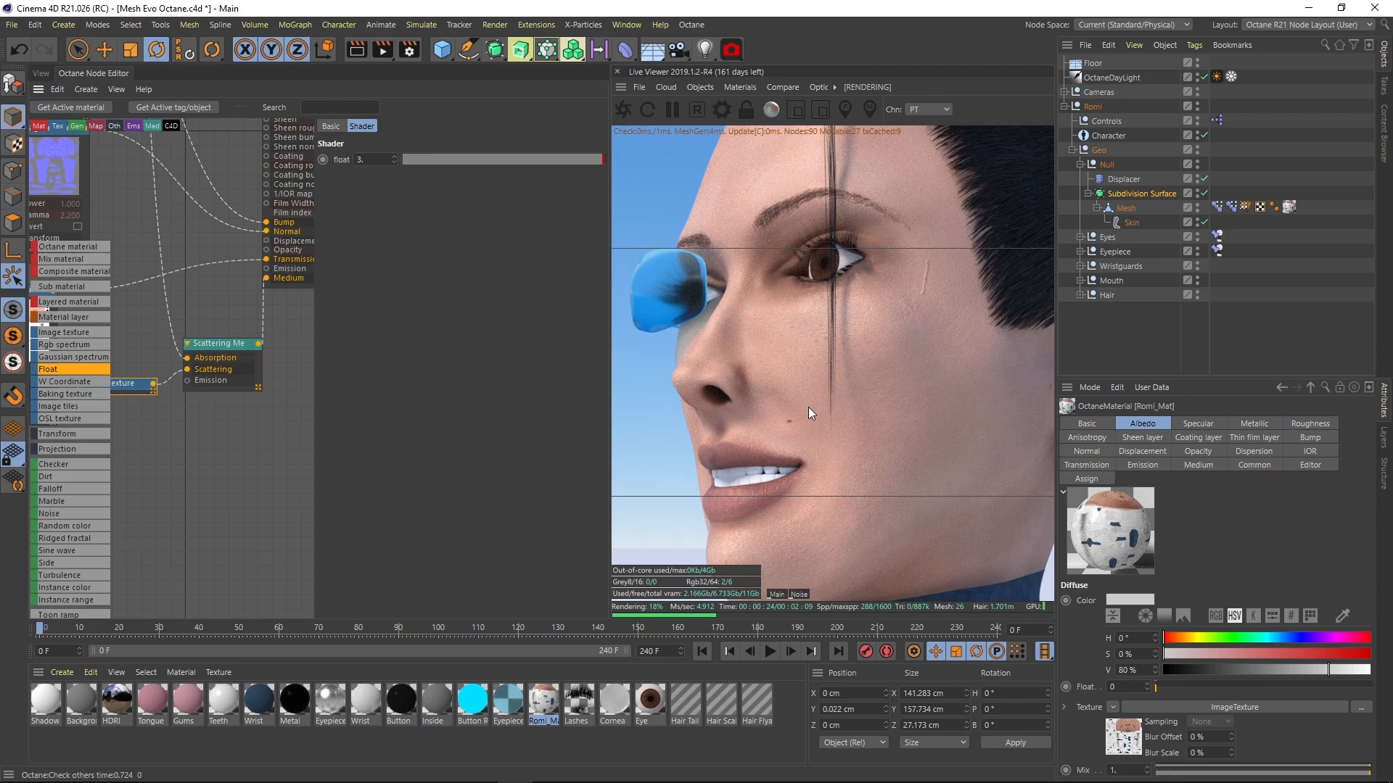
- Add a Texture Emission node below the Scattering Medium and connect it to Romi_Mat's Emission input
{"action": "right_click_drag", "start_coordinate": [849, 373], "coordinate": [874, 384]}
{"action": "left_click_drag", "start_coordinate": [875, 390], "coordinate": [843, 374]}
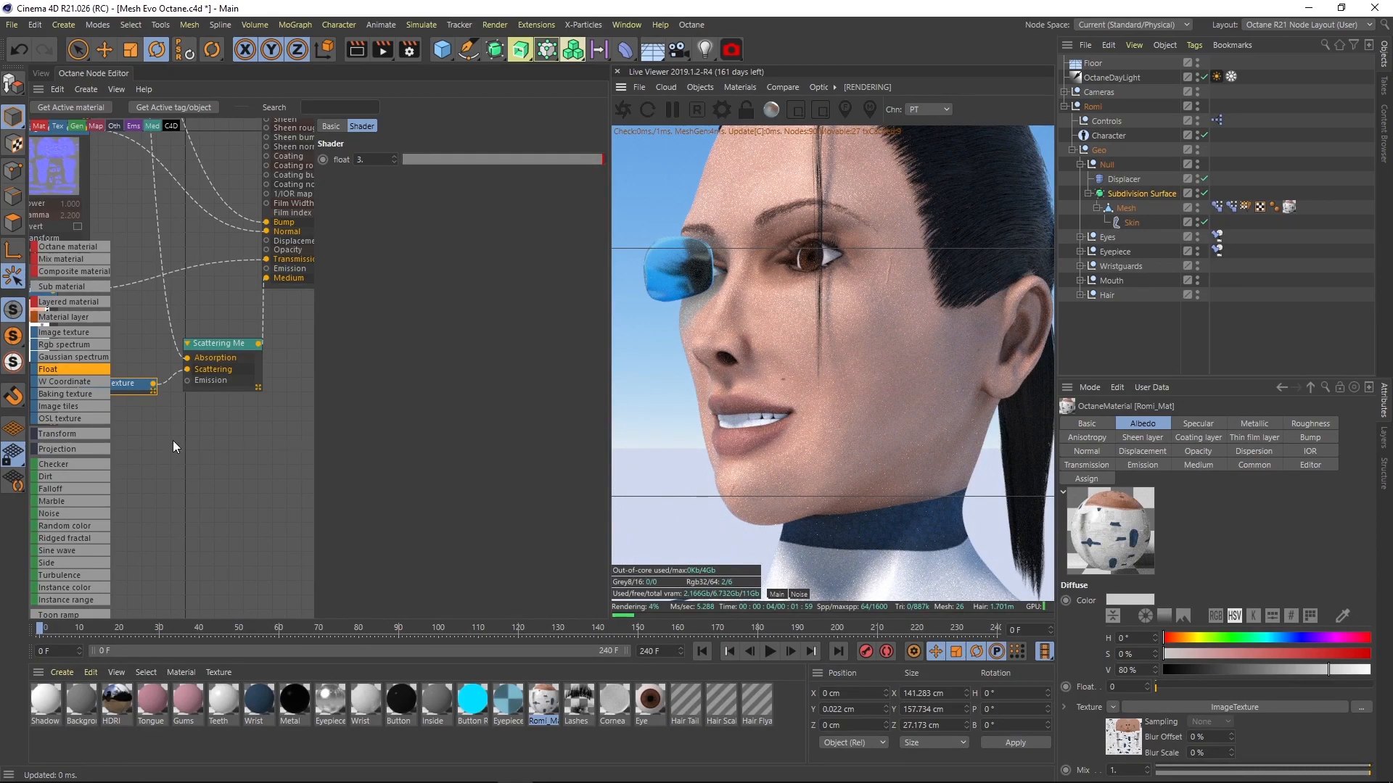
{"action": "left_click_drag", "start_coordinate": [94, 537], "coordinate": [108, 247]}
{"action": "left_click_drag", "start_coordinate": [90, 550], "coordinate": [89, 446]}
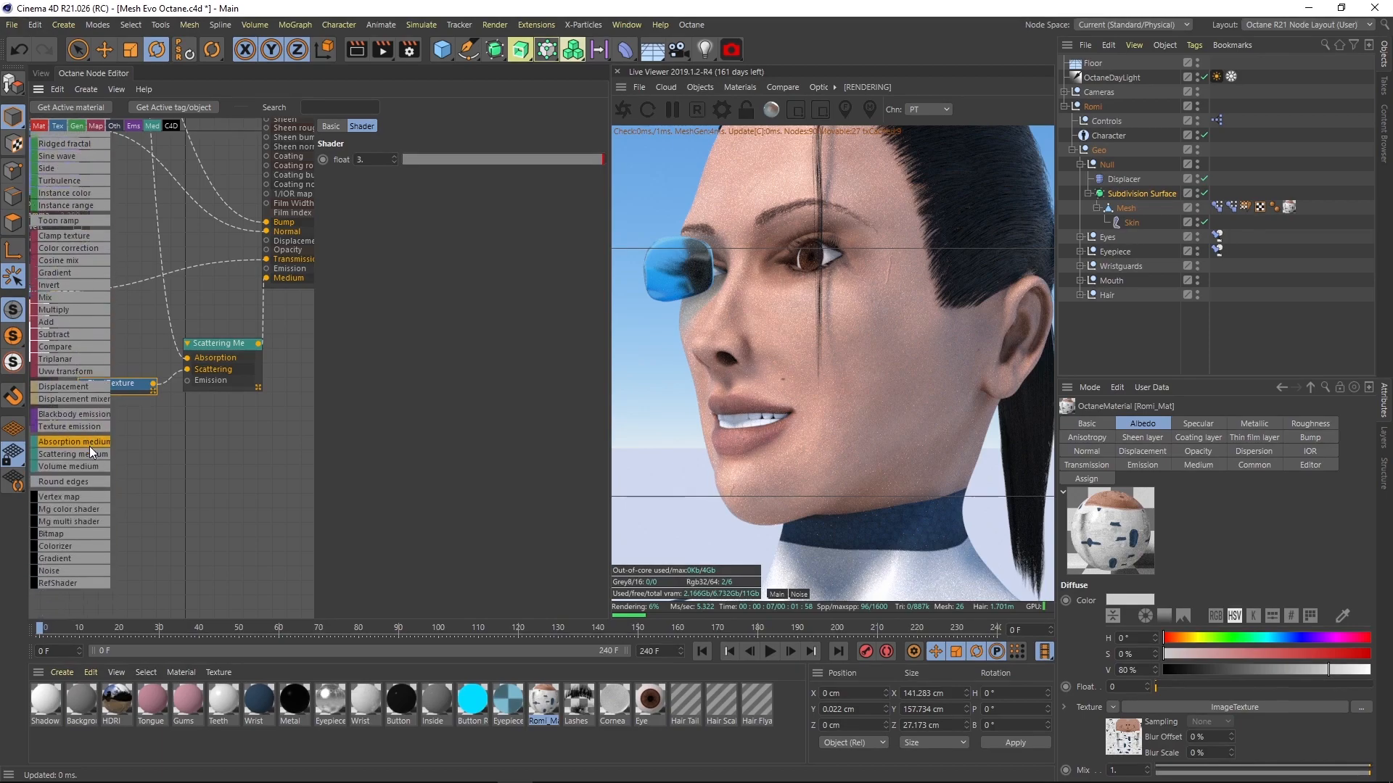
{"action": "left_click_drag", "start_coordinate": [176, 437], "coordinate": [182, 435]}
{"action": "middle_click_drag", "start_coordinate": [207, 428], "coordinate": [213, 473]}
{"action": "left_click_drag", "start_coordinate": [212, 473], "coordinate": [215, 450]}
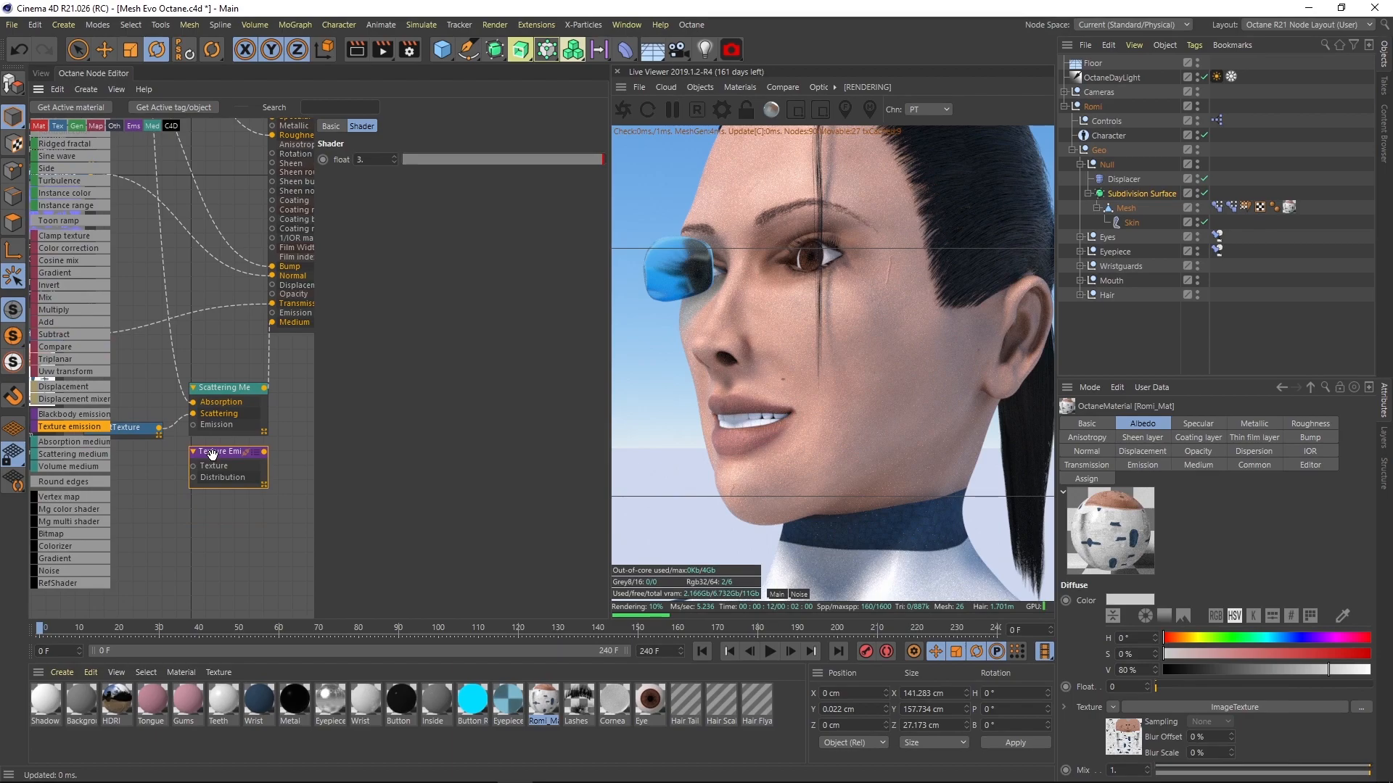
{"action": "middle_click_drag", "start_coordinate": [267, 462], "coordinate": [251, 484]}
{"action": "left_click_drag", "start_coordinate": [251, 477], "coordinate": [259, 338]}
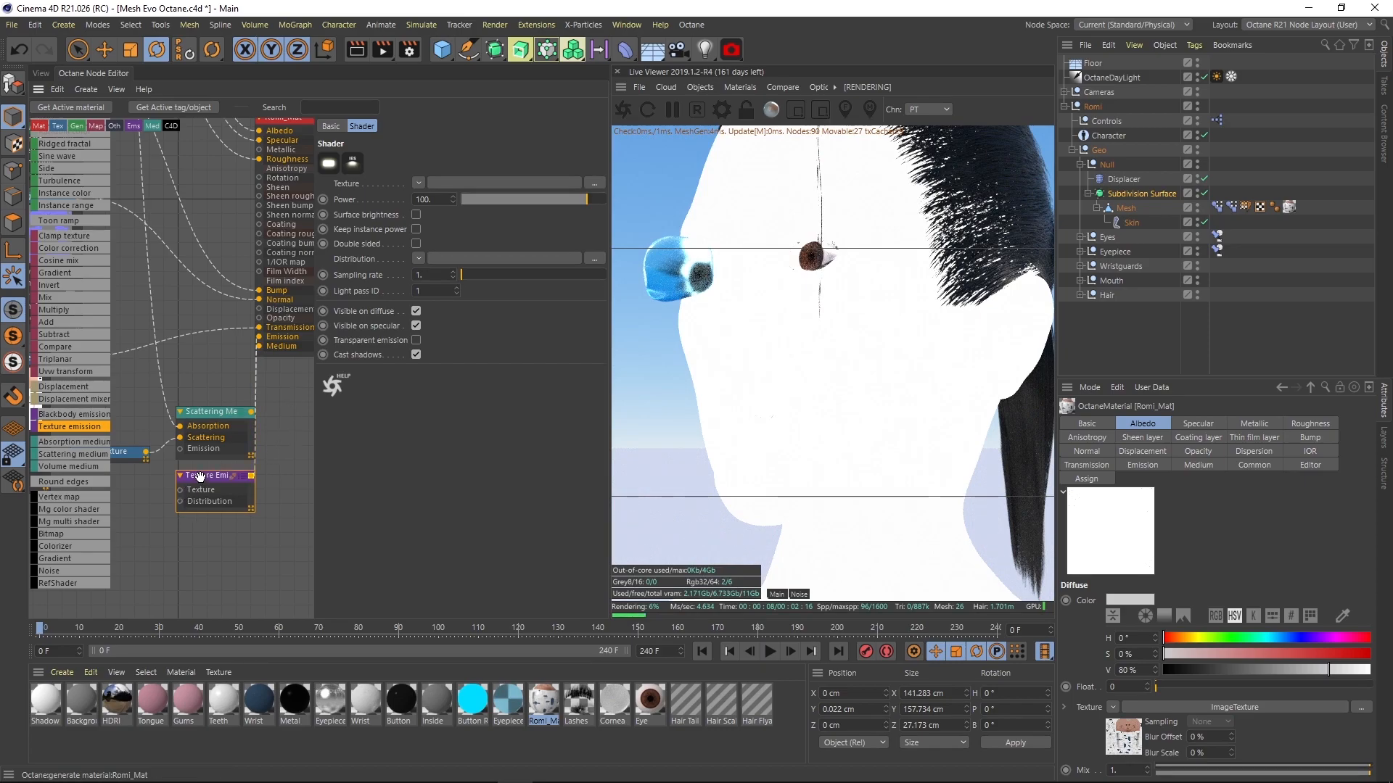
- Move the Texture Emission node beside the uppermost color ImageTexture and connect that image to its Texture input
{"action": "left_click_drag", "start_coordinate": [201, 478], "coordinate": [227, 505]}
{"action": "scroll", "coordinate": [264, 451], "scroll_direction": "down", "scroll_amount": 3}
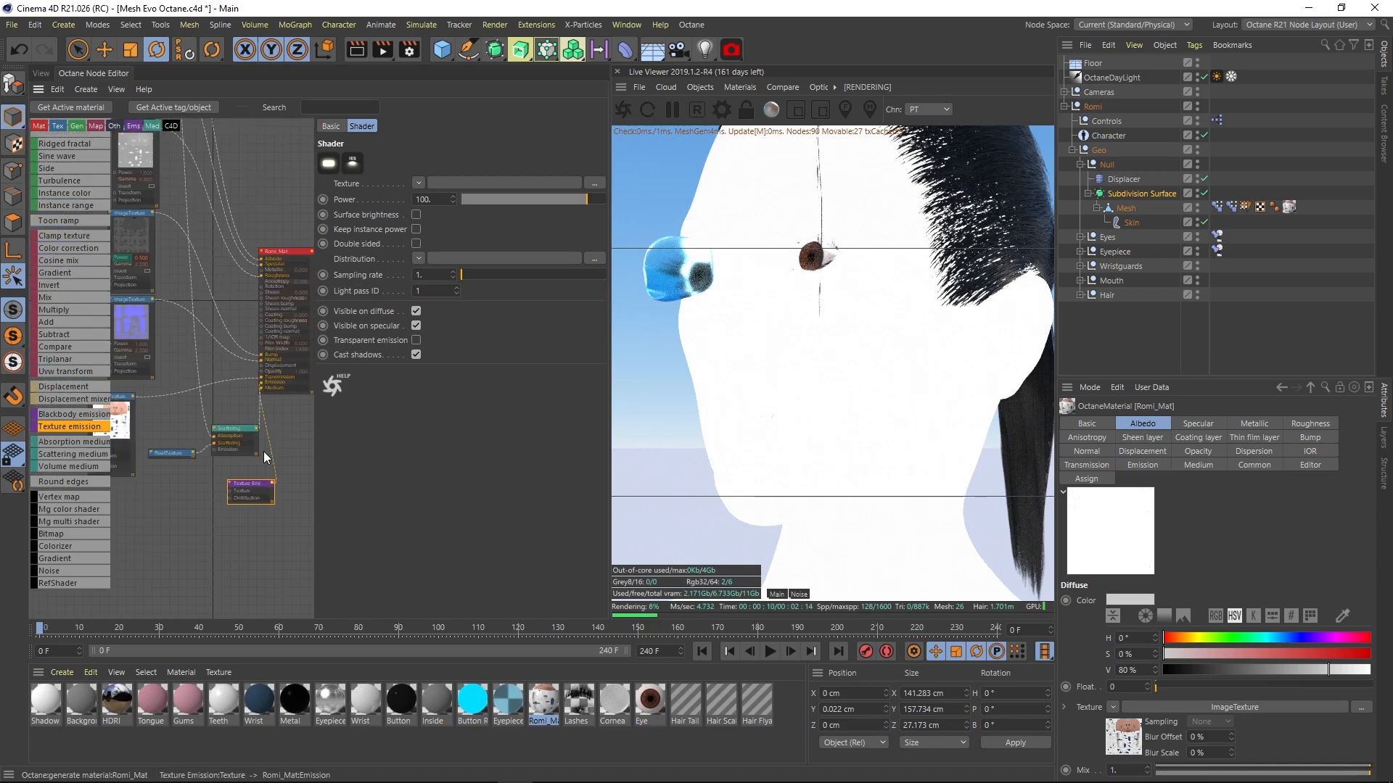
{"action": "middle_click_drag", "start_coordinate": [234, 301], "coordinate": [276, 444]}
{"action": "scroll", "coordinate": [277, 252], "scroll_direction": "down", "scroll_amount": 3}
{"action": "scroll", "coordinate": [221, 152], "scroll_direction": "up", "scroll_amount": 3}
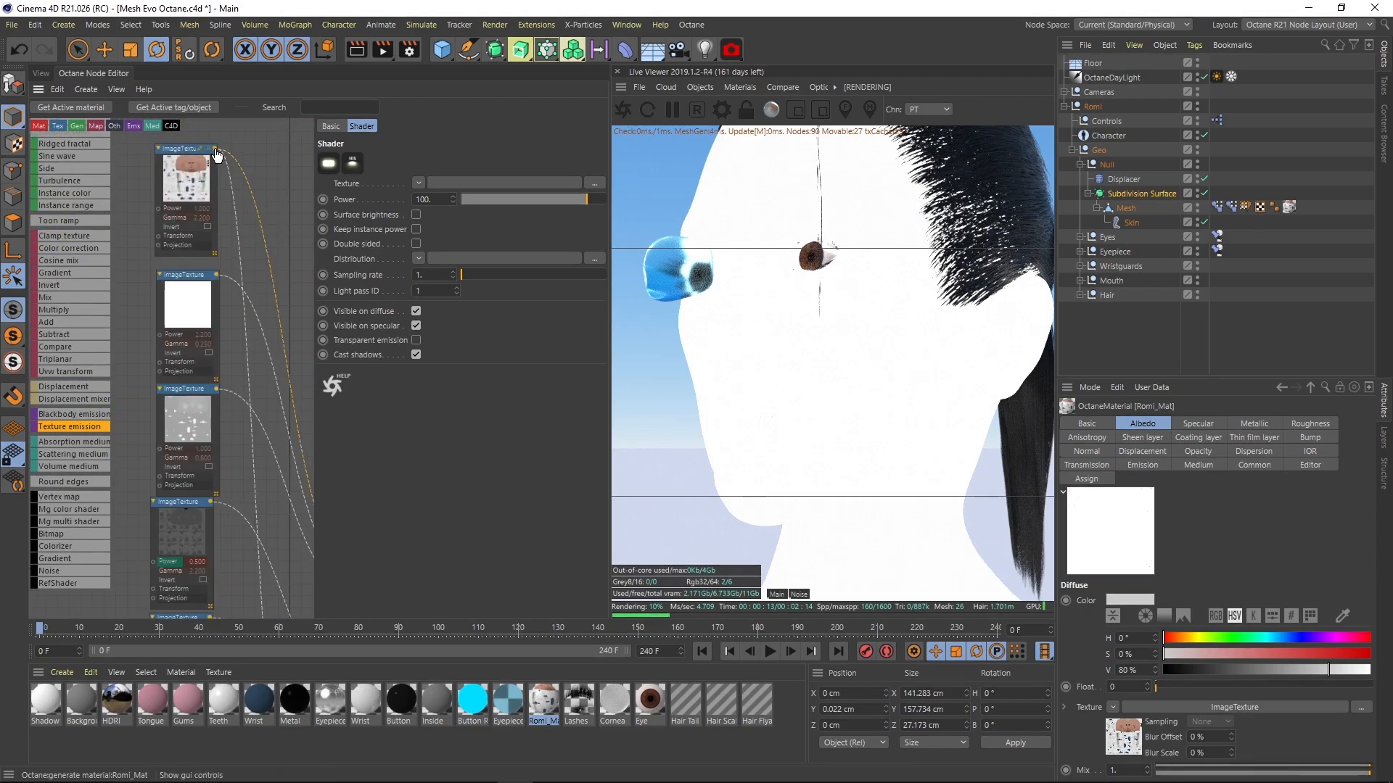
{"action": "scroll", "coordinate": [245, 311], "scroll_direction": "down", "scroll_amount": 3}
{"action": "left_click_drag", "start_coordinate": [291, 585], "coordinate": [278, 245]}
{"action": "scroll", "coordinate": [278, 244], "scroll_direction": "up", "scroll_amount": 3}
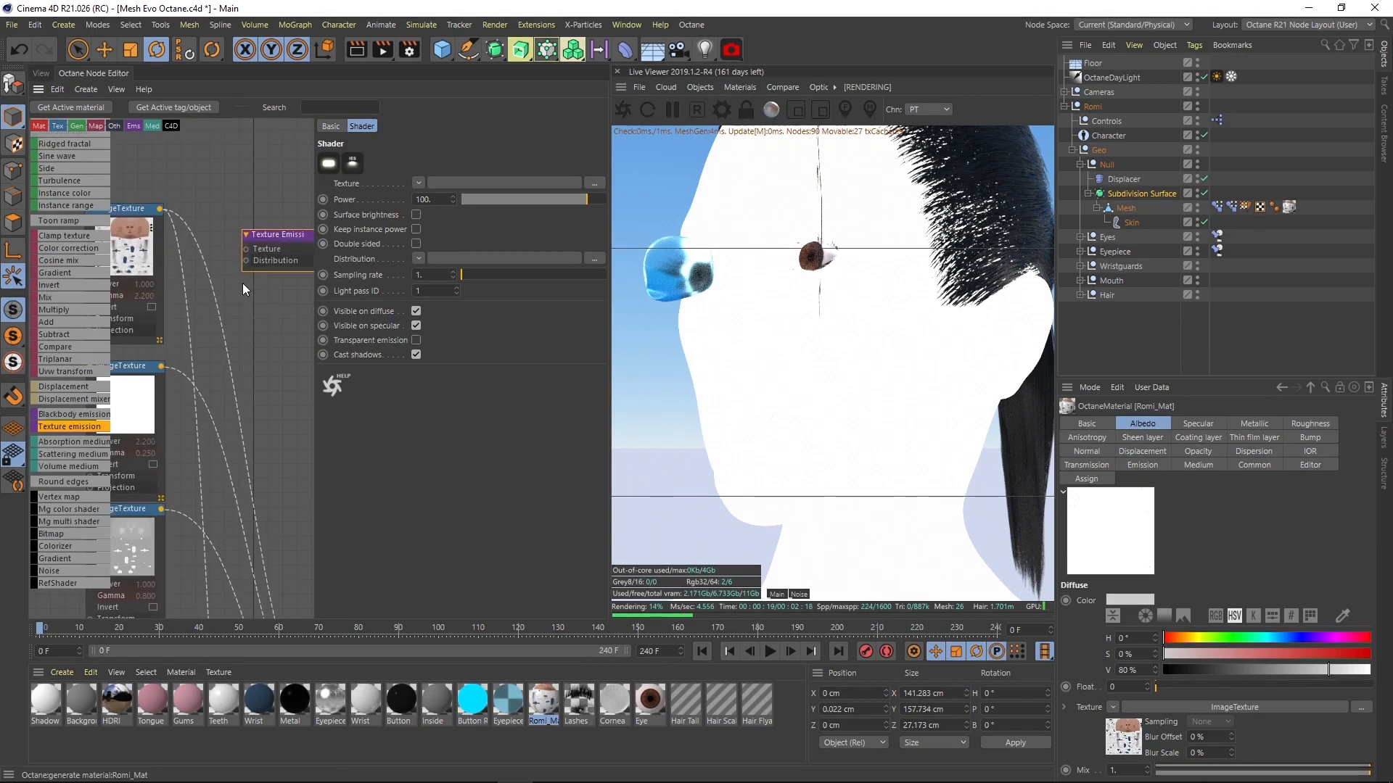
{"action": "middle_click_drag", "start_coordinate": [242, 283], "coordinate": [259, 311]}
{"action": "left_click_drag", "start_coordinate": [178, 235], "coordinate": [269, 261]}
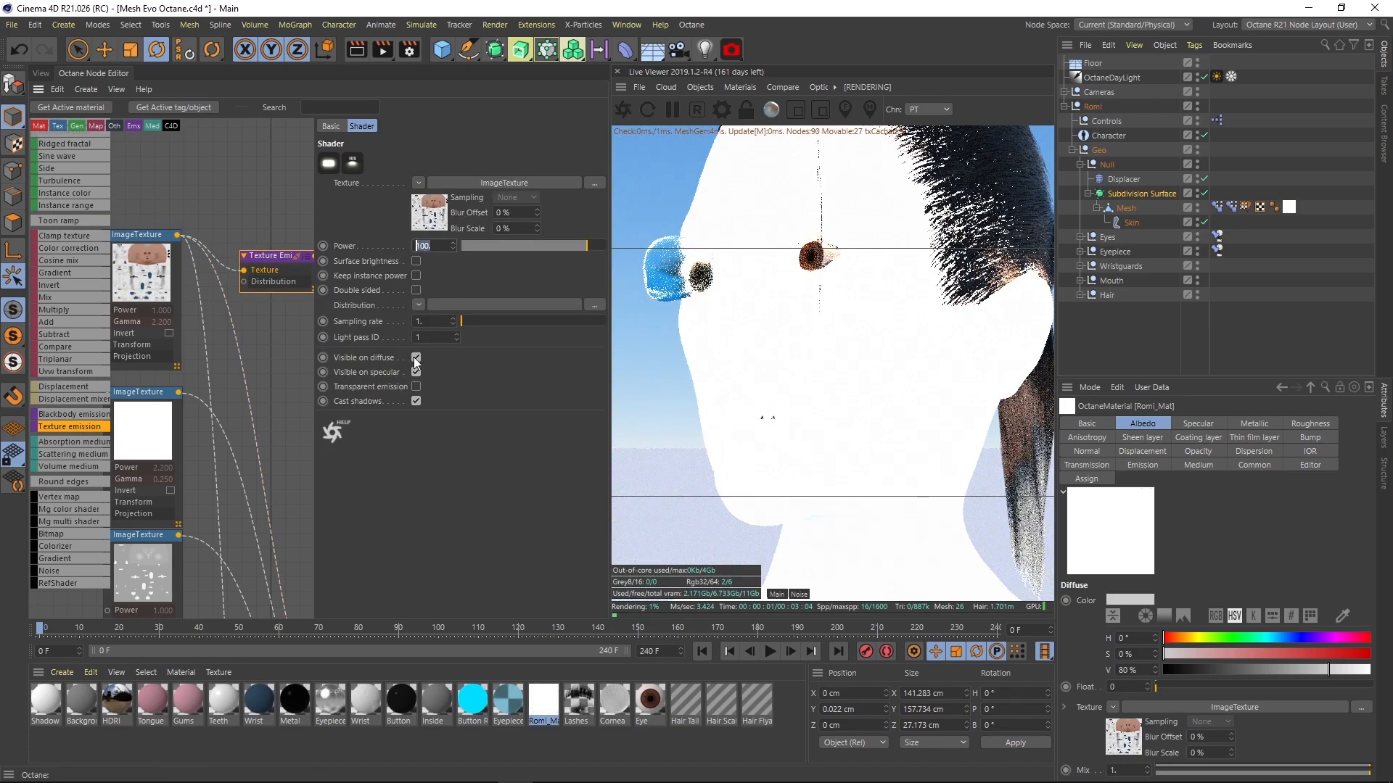
- Try a Power of 1 on the Texture Emission, then reduce it to 0.2
{"action": "type", "text": "1"}
{"action": "key", "text": "Return"}
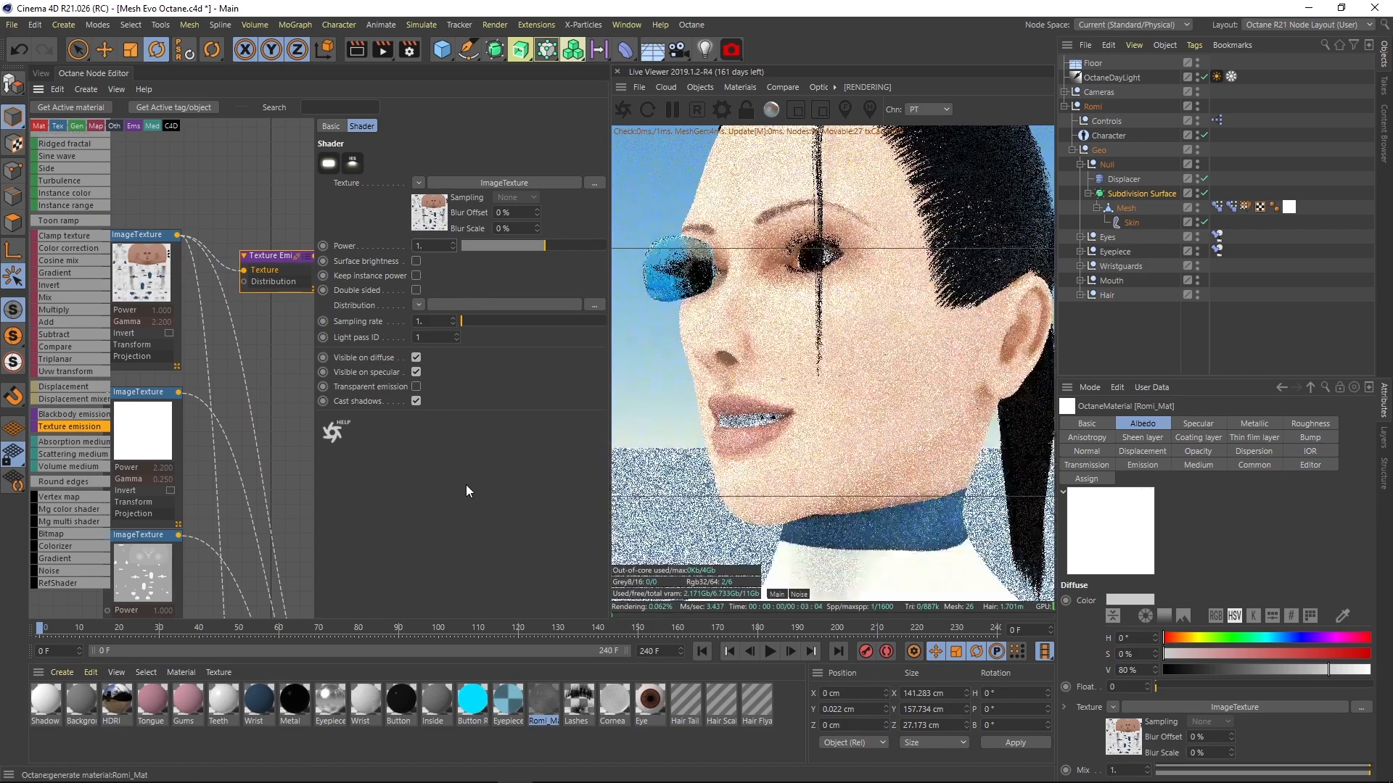
{"action": "left_click_drag", "start_coordinate": [439, 245], "coordinate": [371, 263]}
{"action": "type", "text": ".2"}
{"action": "key", "text": "Return"}
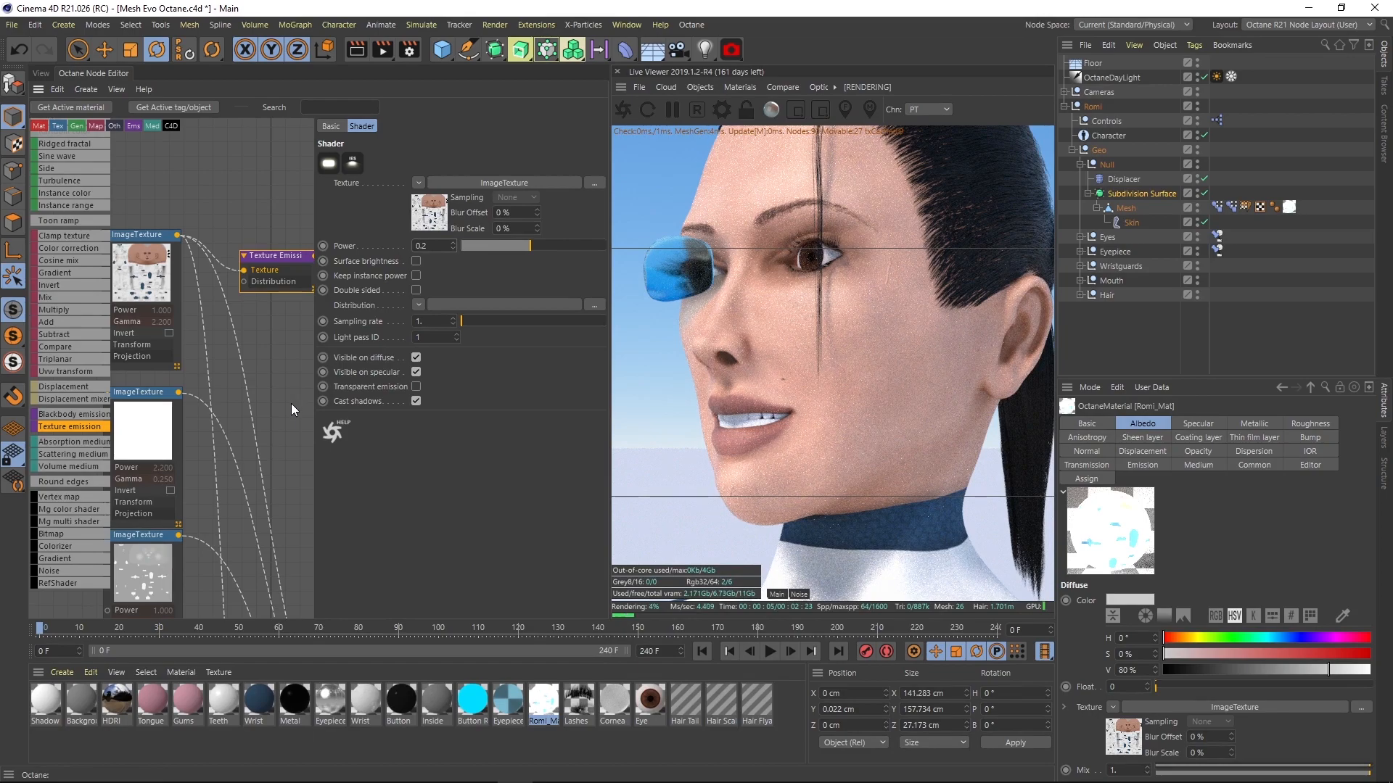
- Move the Texture Emission node back down to sit directly below the Scattering Medium
{"action": "scroll", "coordinate": [273, 360], "scroll_direction": "down", "scroll_amount": 6}
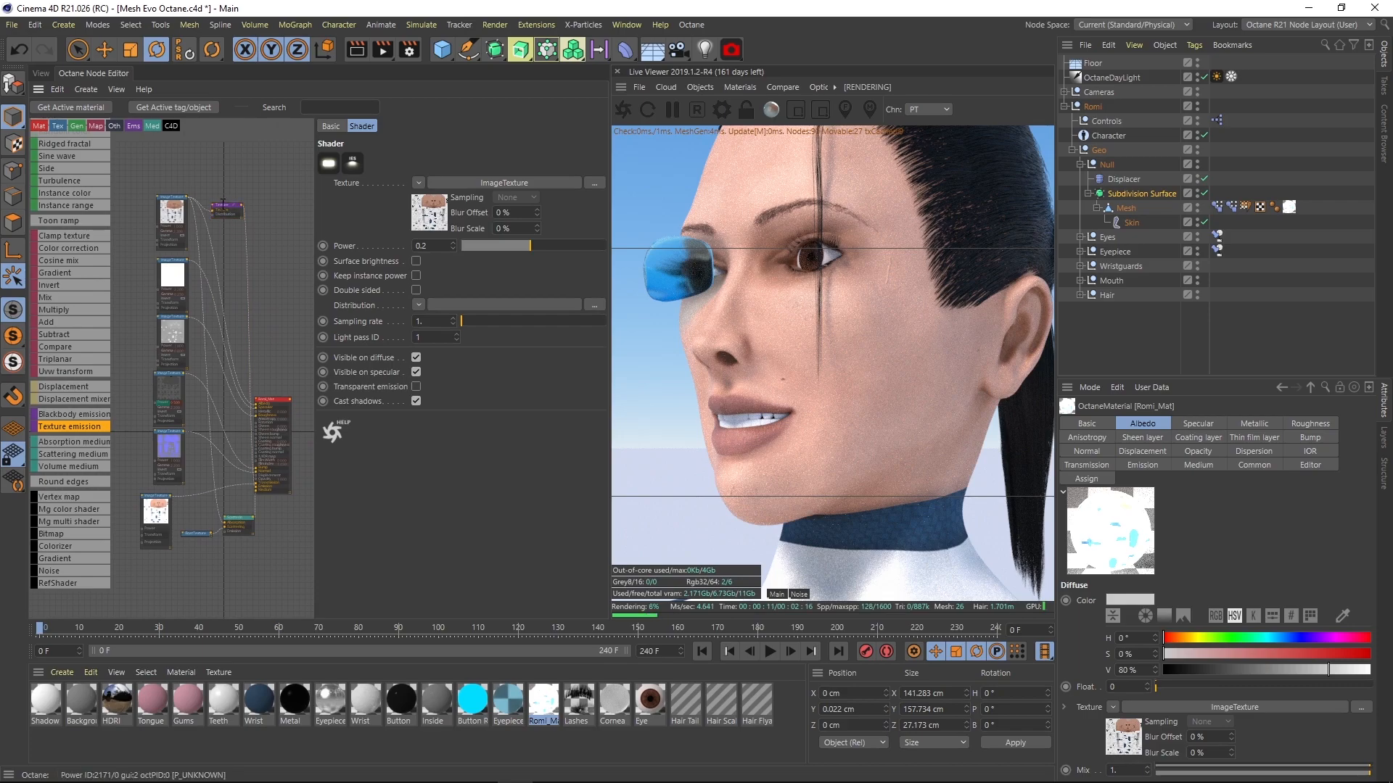
{"action": "scroll", "coordinate": [223, 206], "scroll_direction": "up", "scroll_amount": 4}
{"action": "left_click_drag", "start_coordinate": [223, 206], "coordinate": [254, 460]}
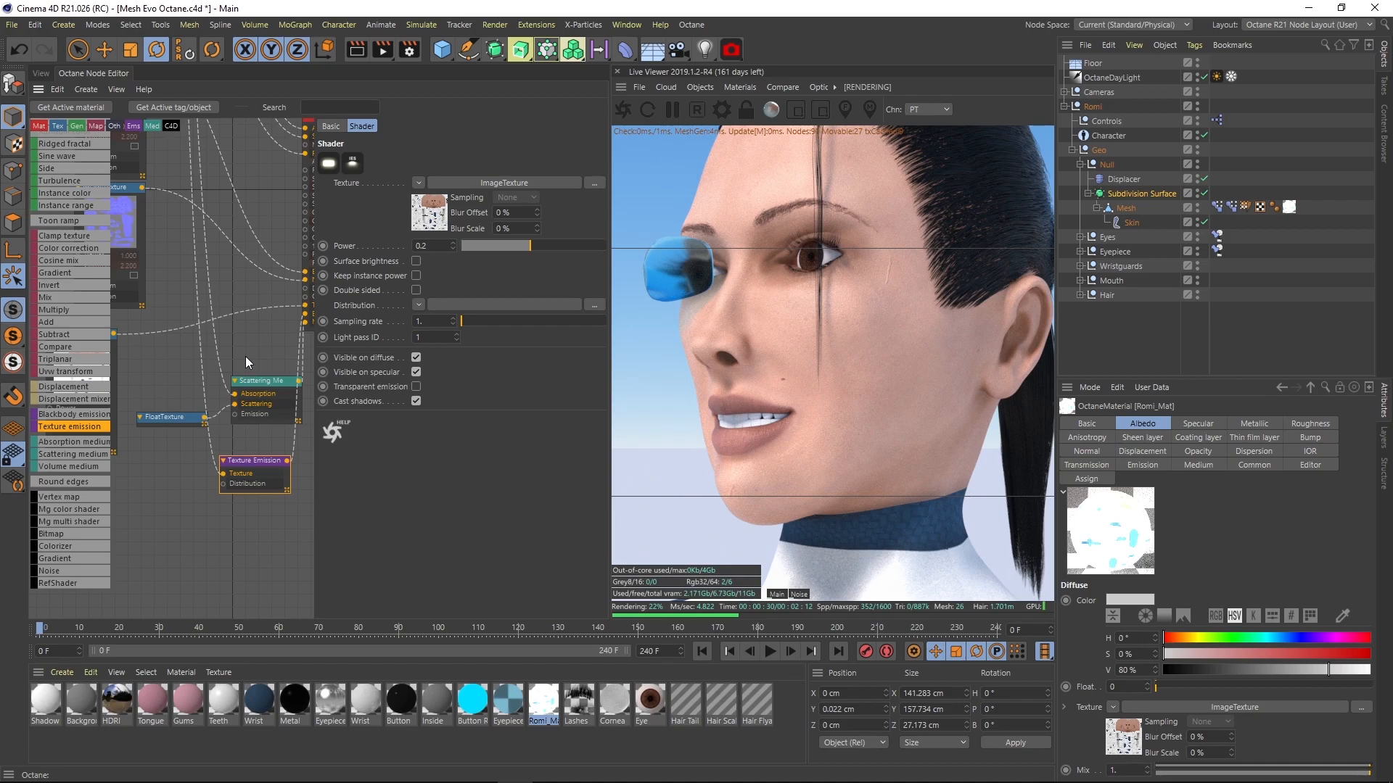
{"action": "scroll", "coordinate": [245, 355], "scroll_direction": "up", "scroll_amount": 2}
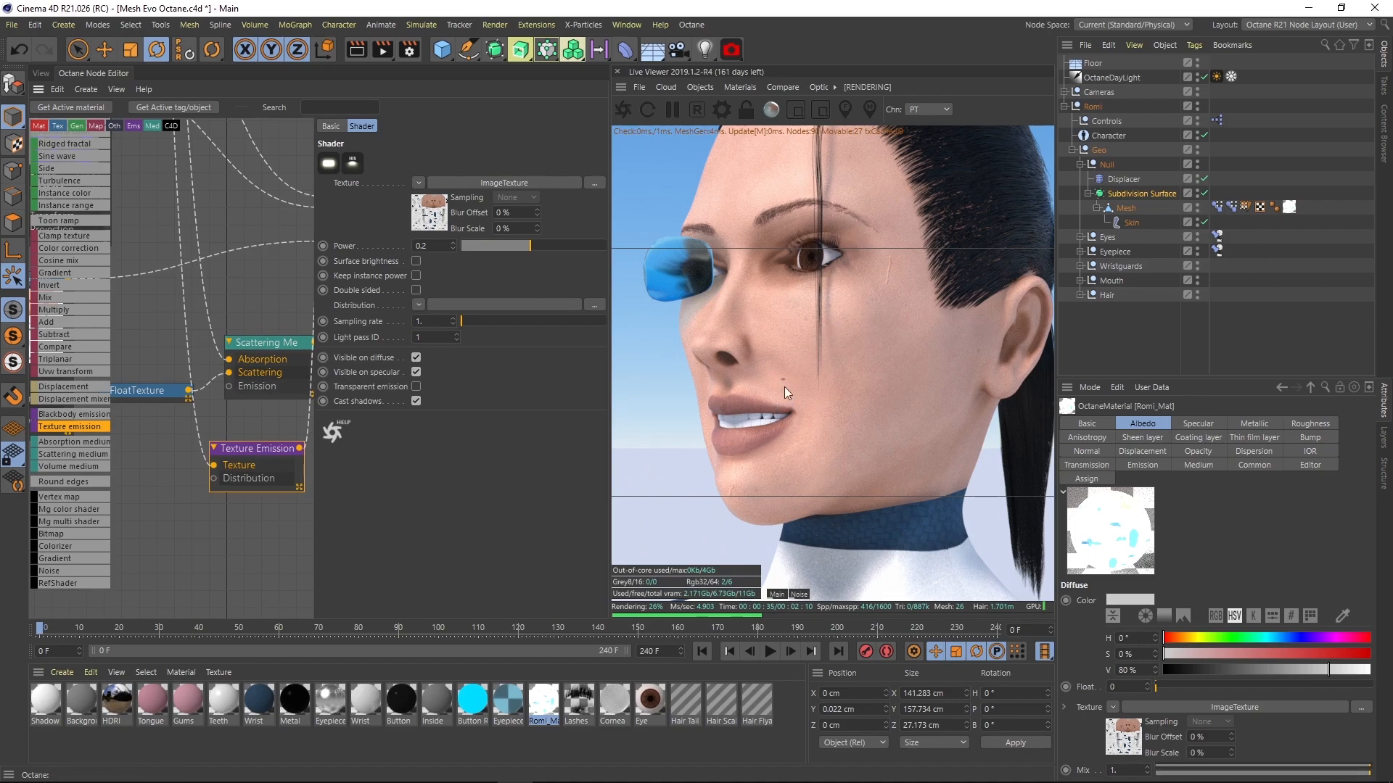
{"action": "middle_click_drag", "start_coordinate": [249, 555], "coordinate": [199, 553]}
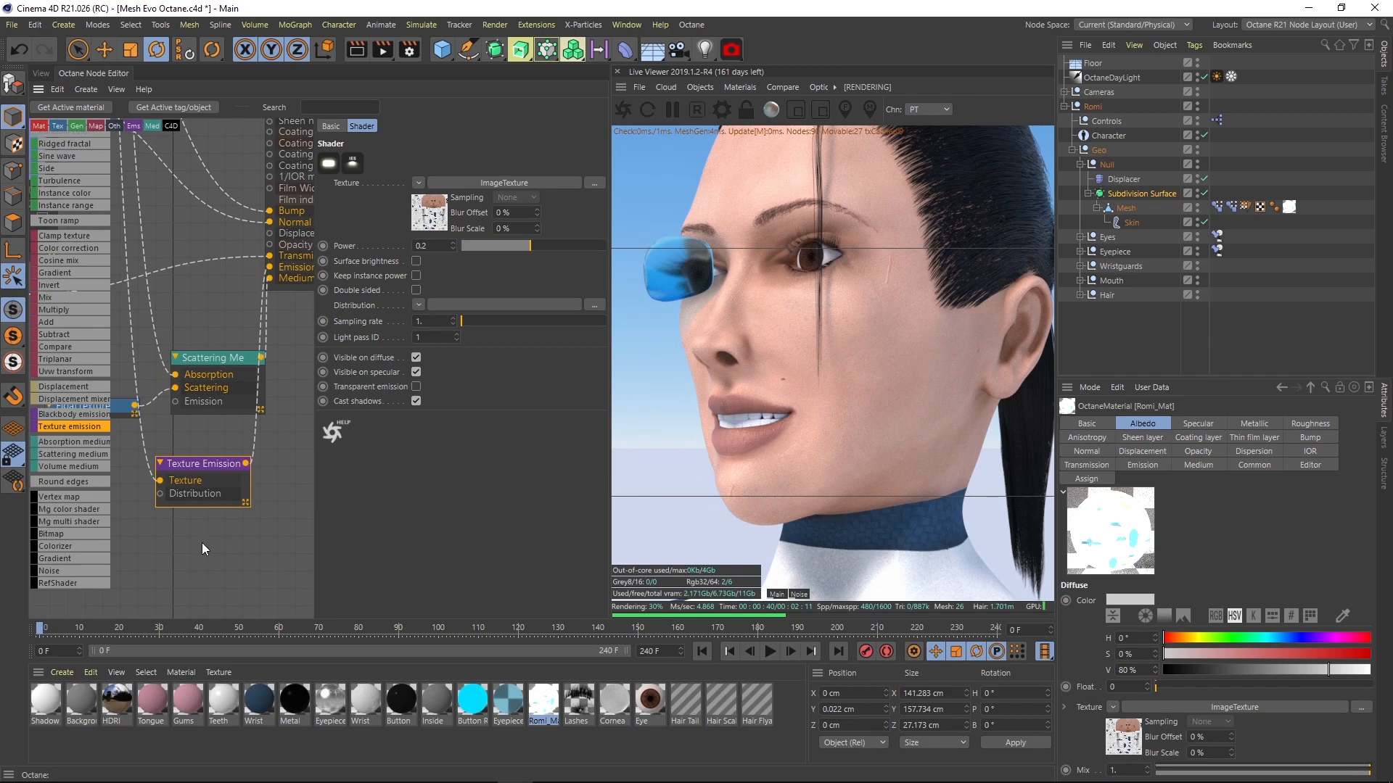
{"action": "left_click_drag", "start_coordinate": [184, 473], "coordinate": [195, 423]}
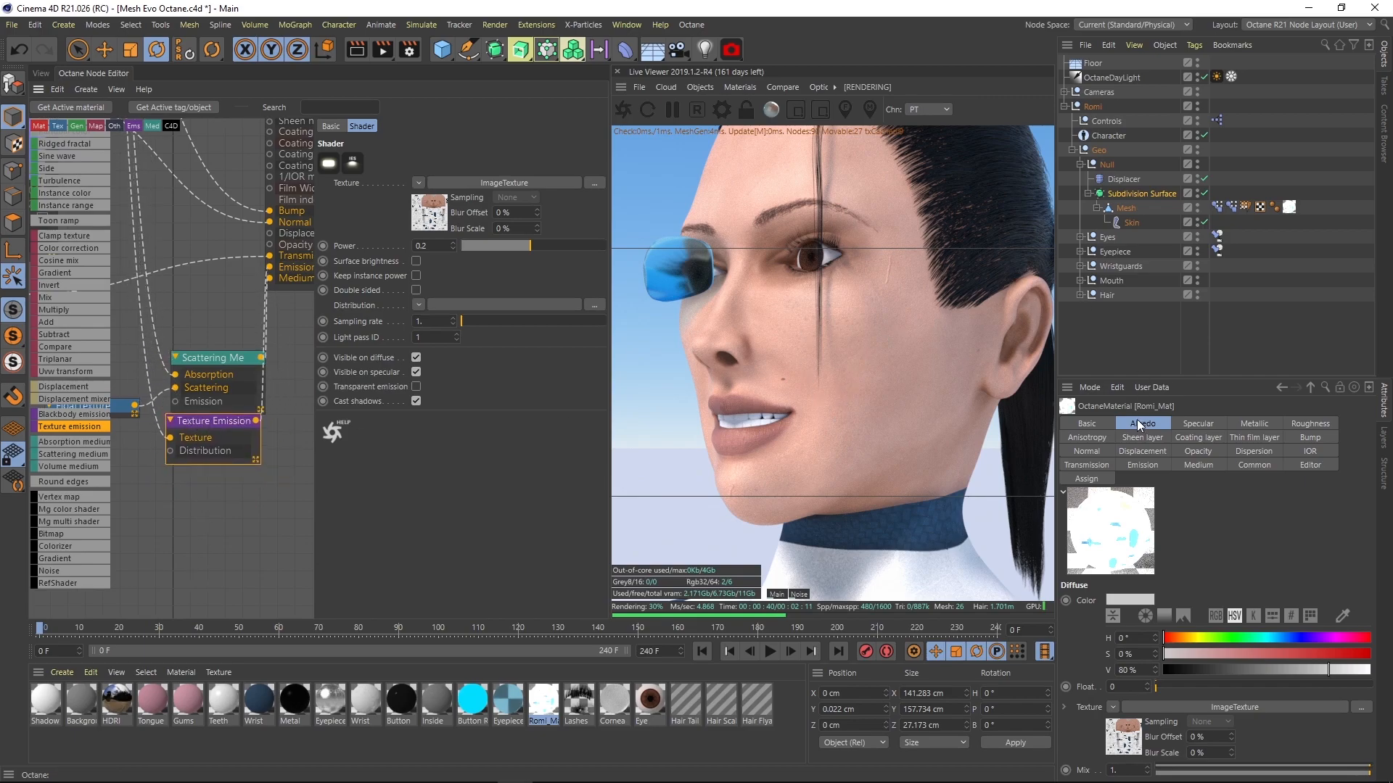
{"action": "left_click_drag", "start_coordinate": [203, 419], "coordinate": [203, 423]}
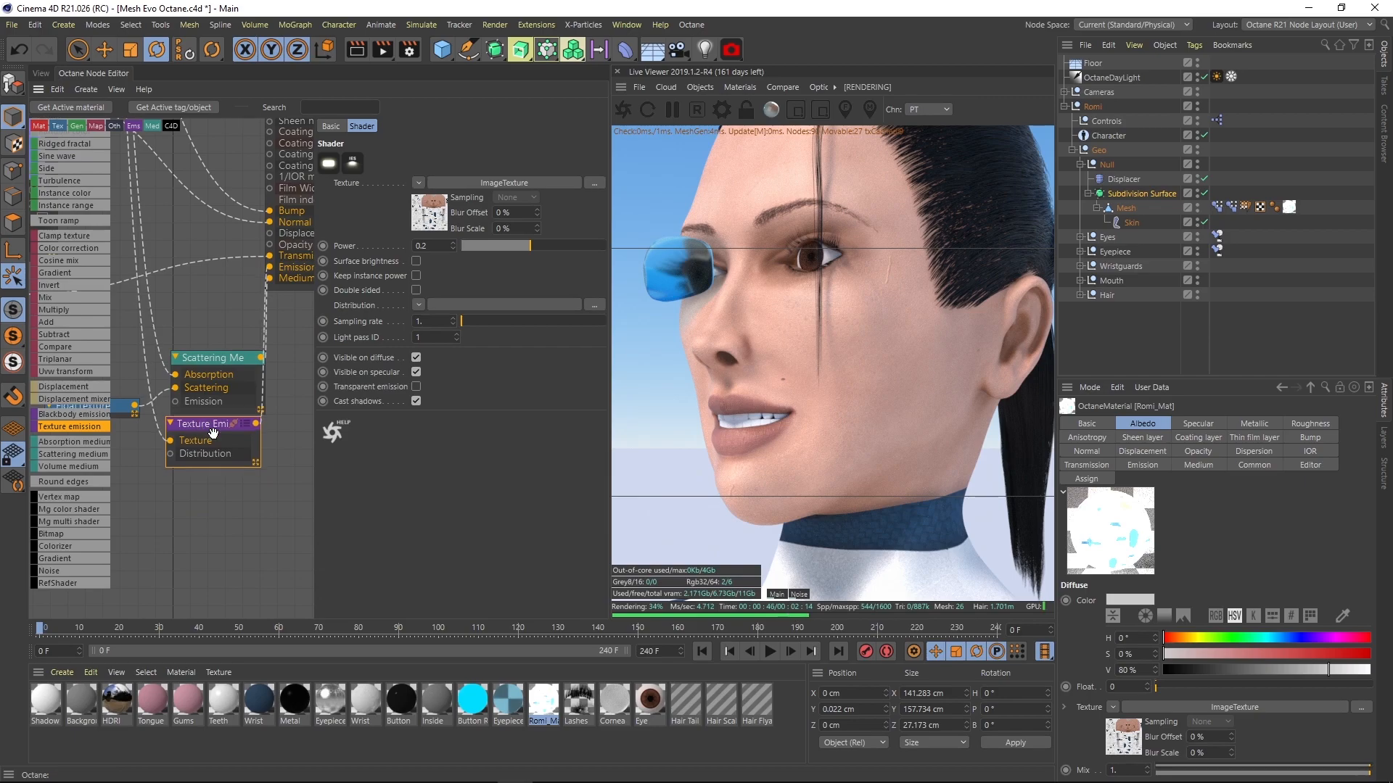
- Store the current render as the comparison reference and disconnect the Texture Emission from Romi_Mat's Emission input
{"action": "left_click", "coordinate": [777, 87]}
{"action": "left_click", "coordinate": [809, 121]}
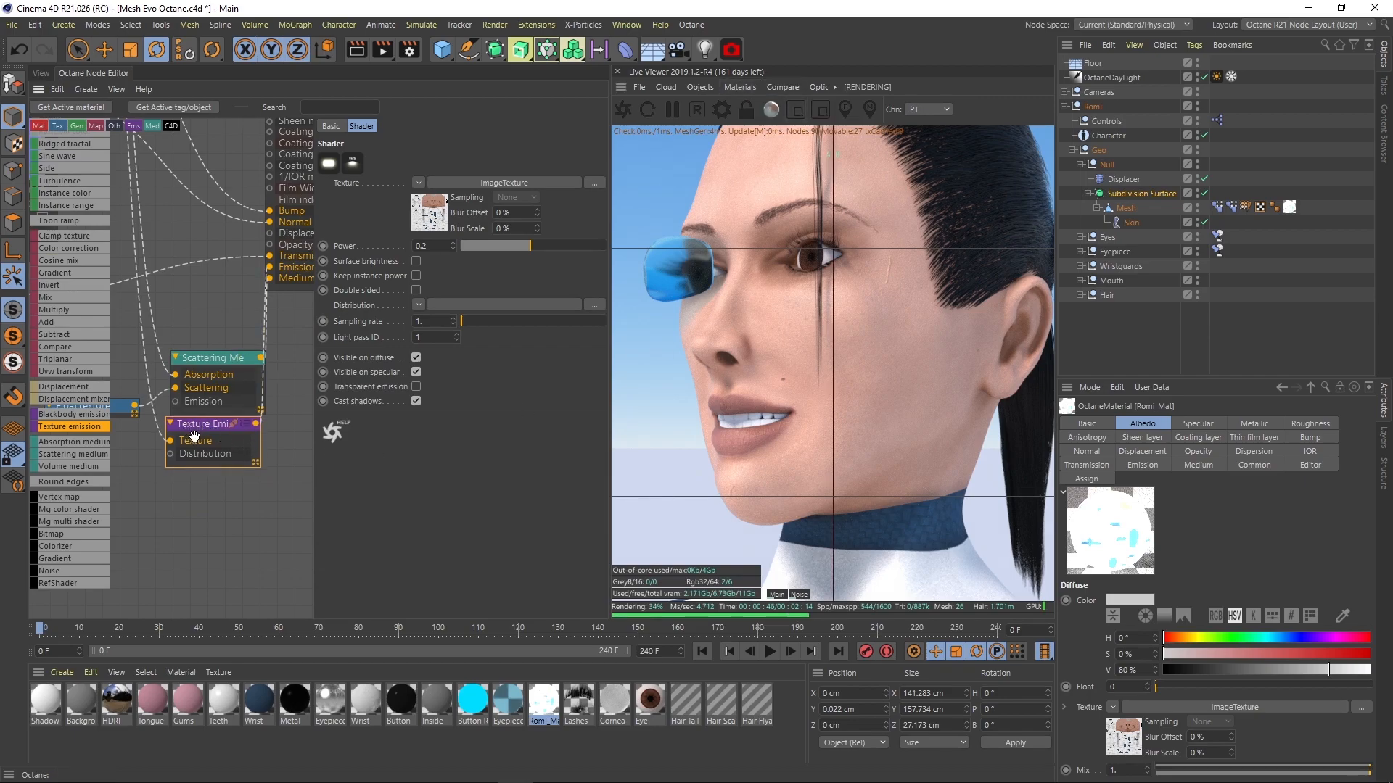
{"action": "left_click_drag", "start_coordinate": [196, 435], "coordinate": [195, 441]}
{"action": "left_click_drag", "start_coordinate": [270, 267], "coordinate": [218, 280]}
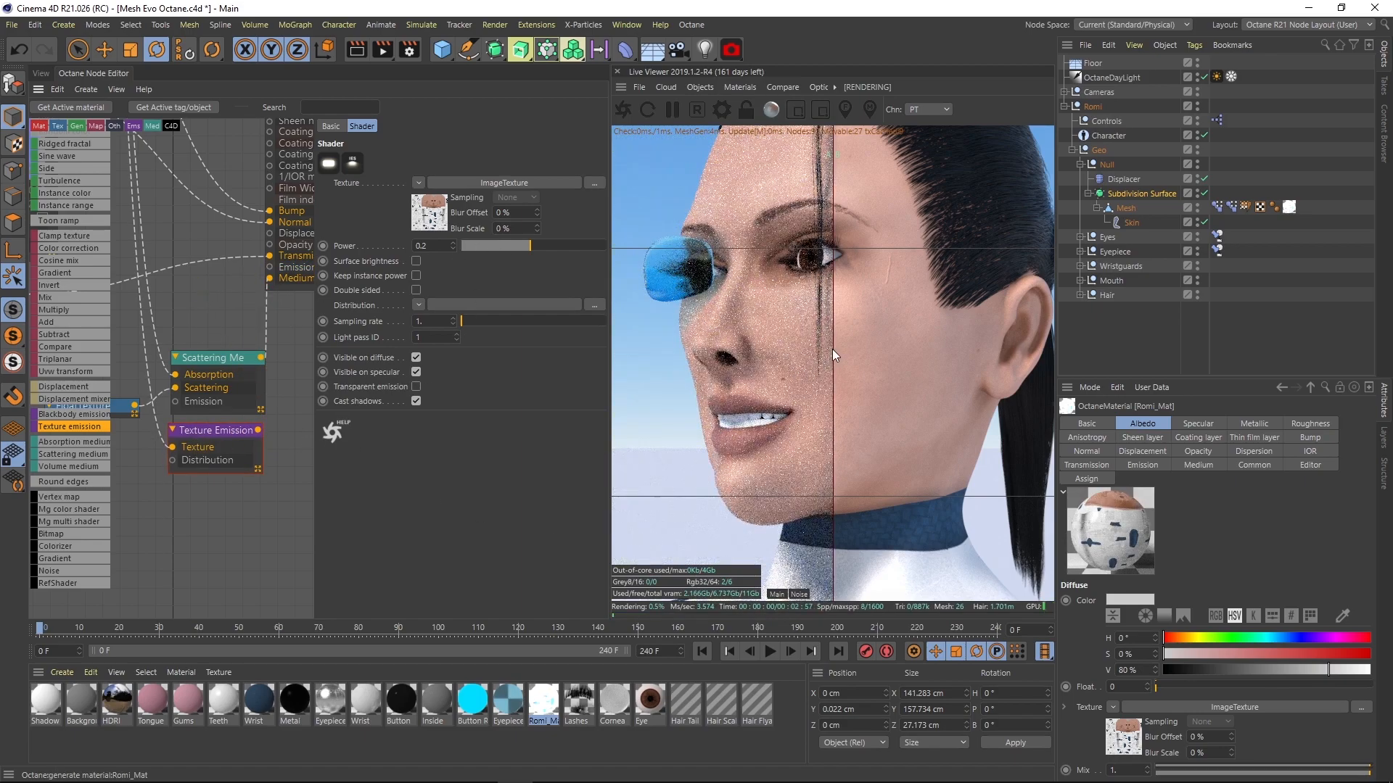
- Compare the skin render without emission against the stored render by sweeping the comparison divider across the cheek, ear and nose
{"action": "left_click_drag", "start_coordinate": [834, 351], "coordinate": [900, 354]}
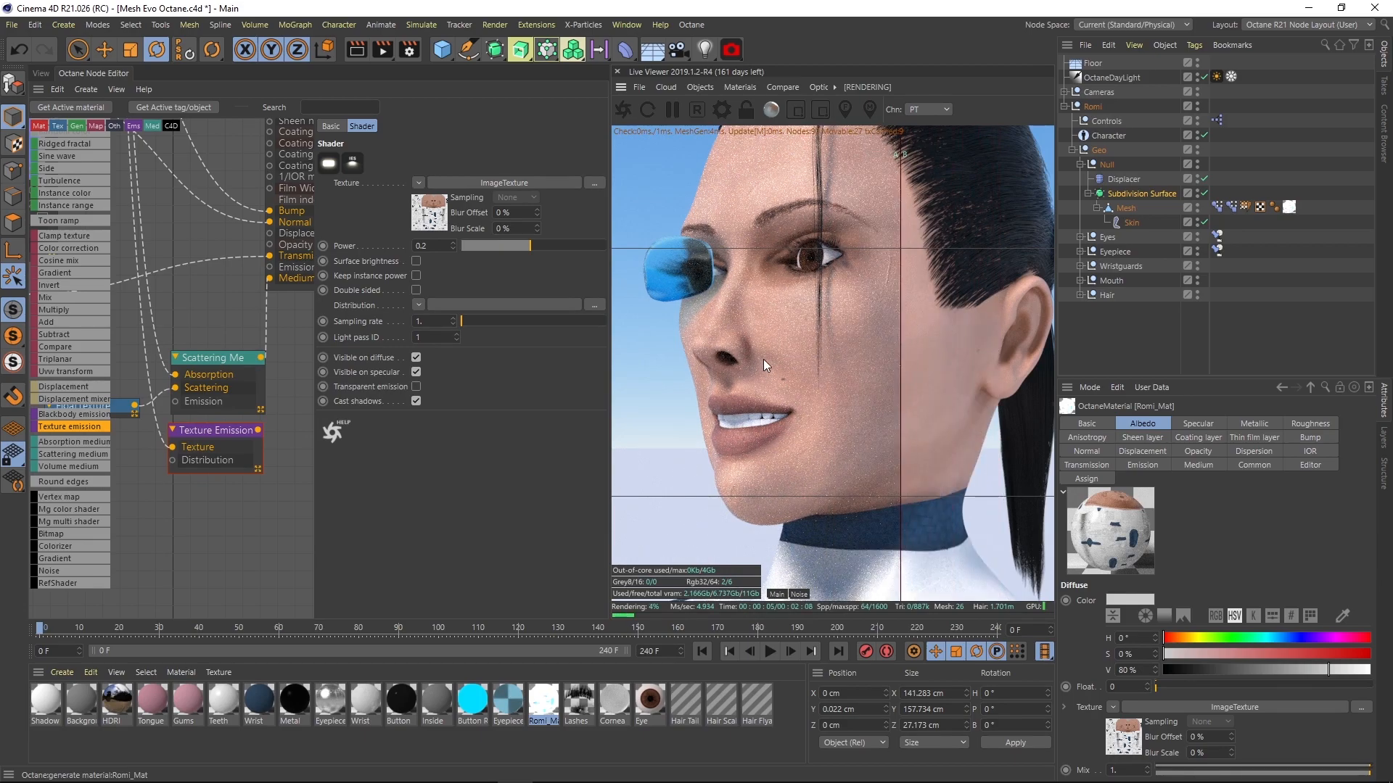
{"action": "left_click_drag", "start_coordinate": [901, 361], "coordinate": [866, 341]}
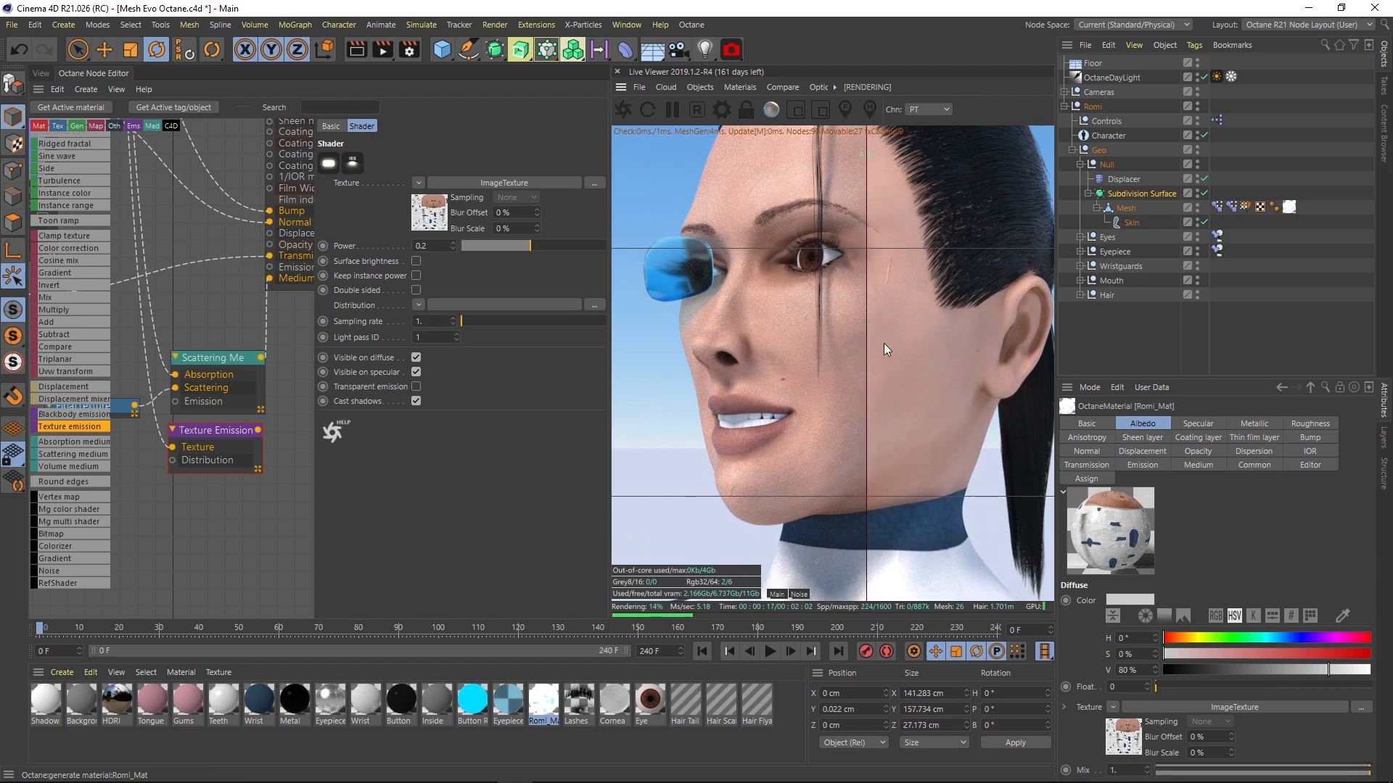
{"action": "left_click_drag", "start_coordinate": [866, 341], "coordinate": [870, 433]}
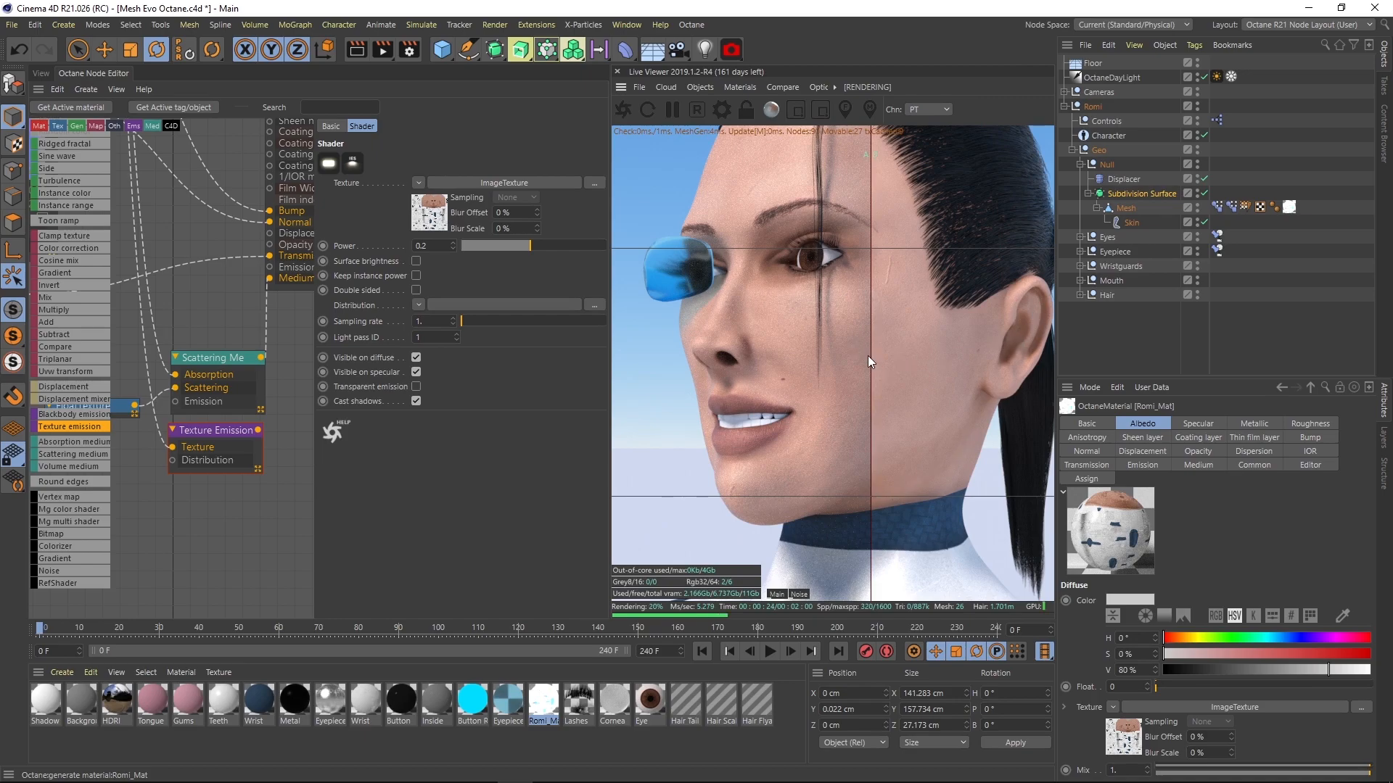
{"action": "left_click_drag", "start_coordinate": [872, 367], "coordinate": [993, 330]}
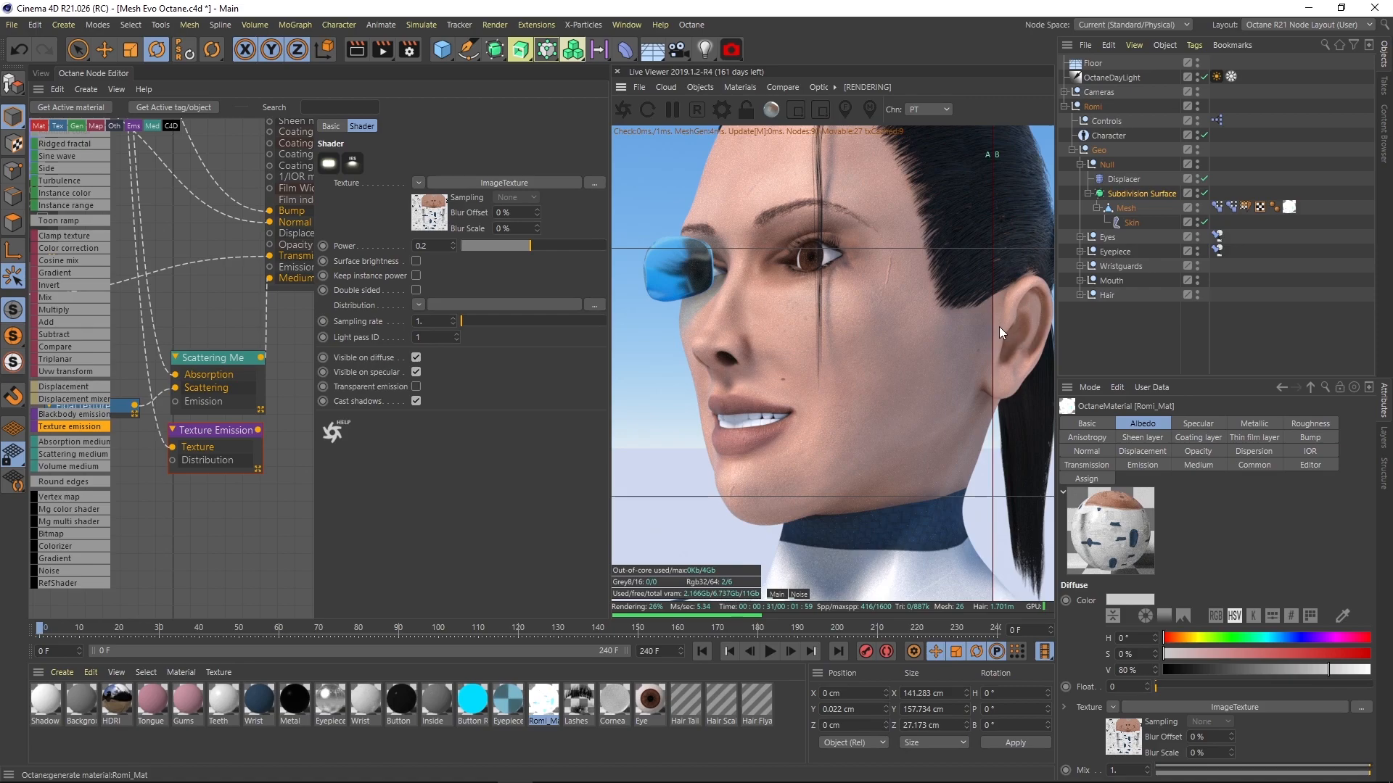
{"action": "left_click_drag", "start_coordinate": [993, 324], "coordinate": [885, 365]}
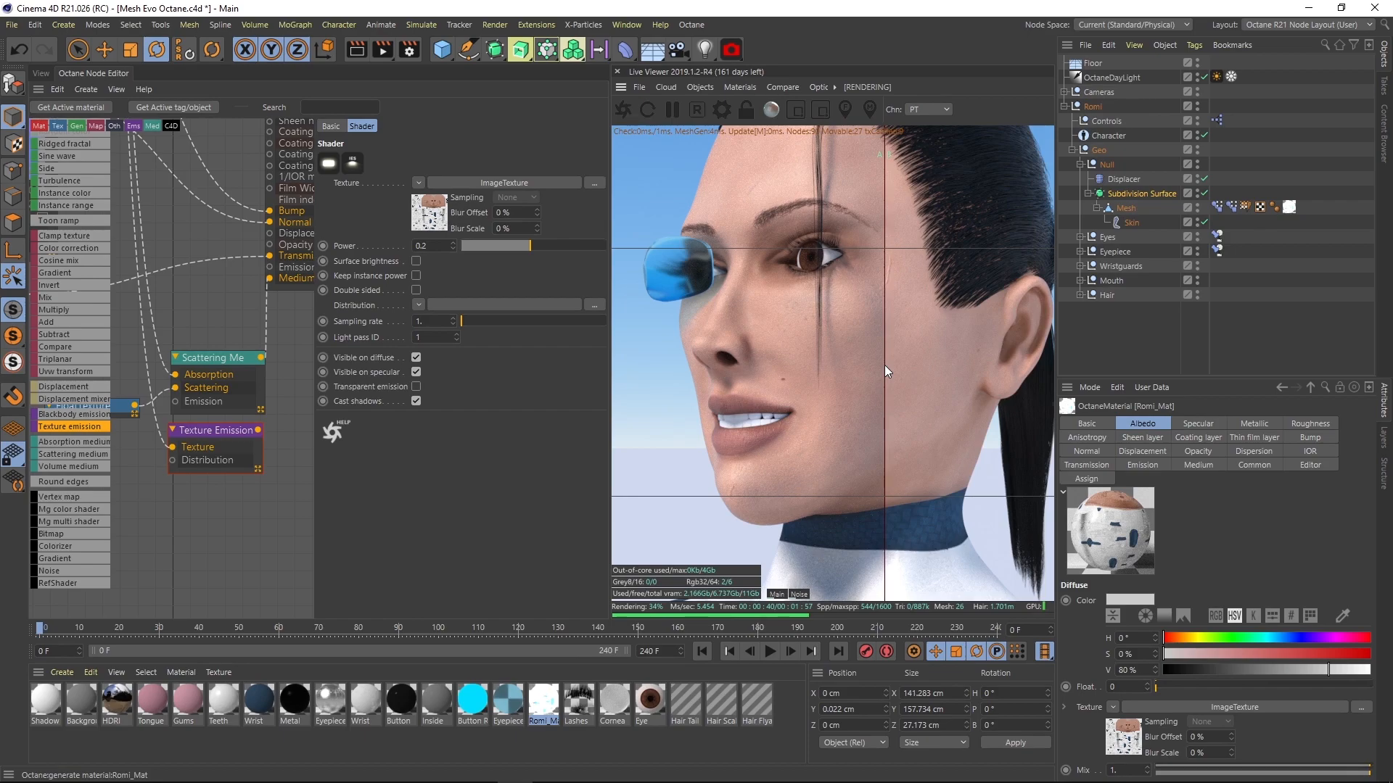
{"action": "left_click_drag", "start_coordinate": [885, 364], "coordinate": [761, 330]}
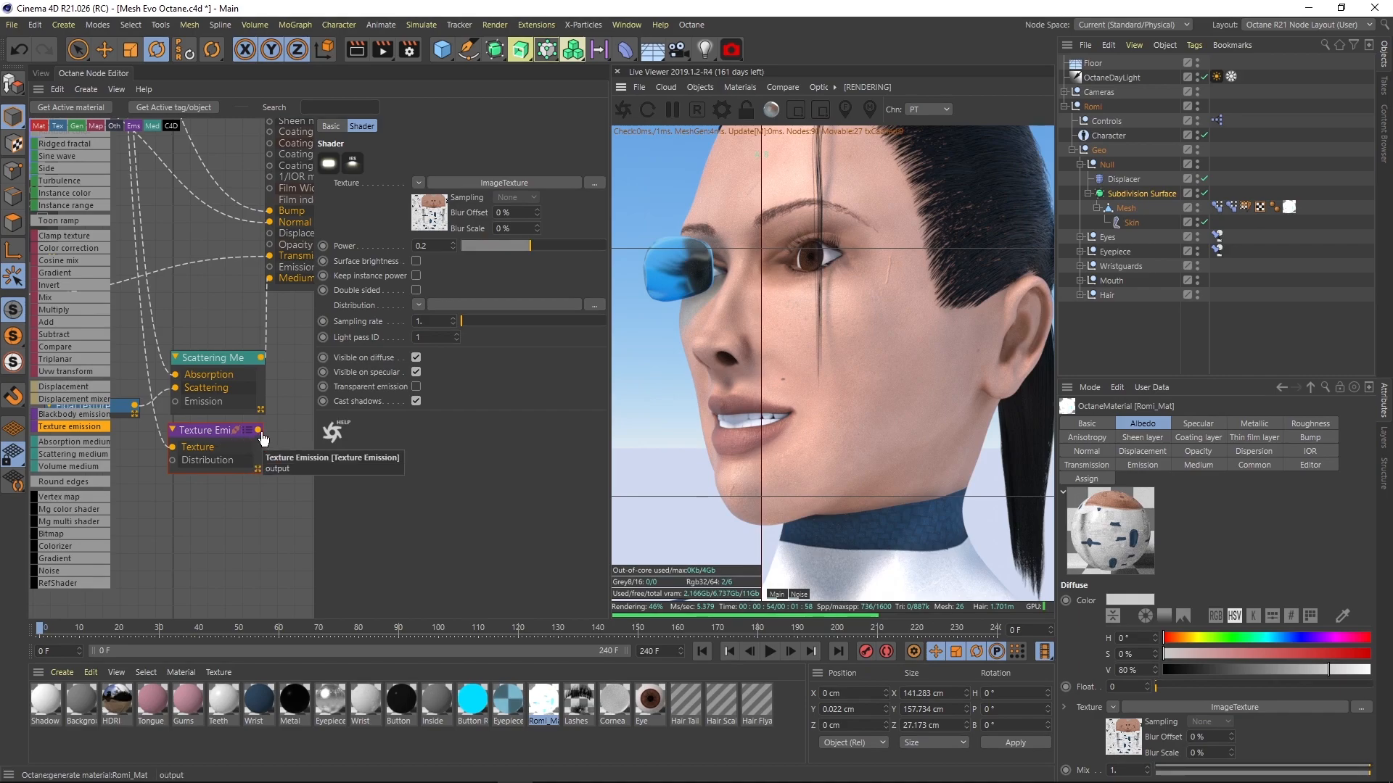
- Reconnect the Texture Emission to Romi_Mat's Emission input and try a Power of 10
{"action": "left_click", "coordinate": [192, 436]}
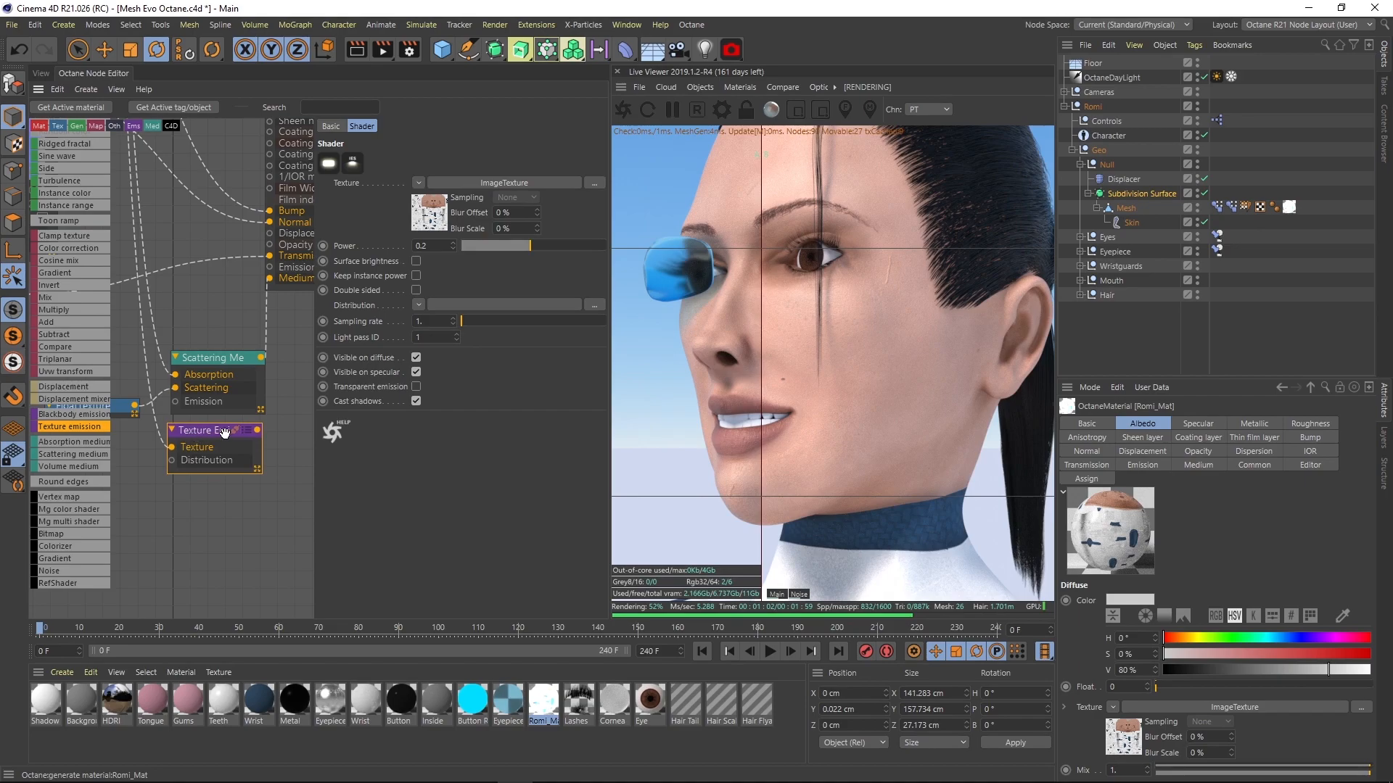
{"action": "left_click_drag", "start_coordinate": [258, 434], "coordinate": [271, 269]}
{"action": "left_click_drag", "start_coordinate": [430, 247], "coordinate": [349, 263]}
{"action": "type", "text": "10"}
{"action": "key", "text": "Return"}
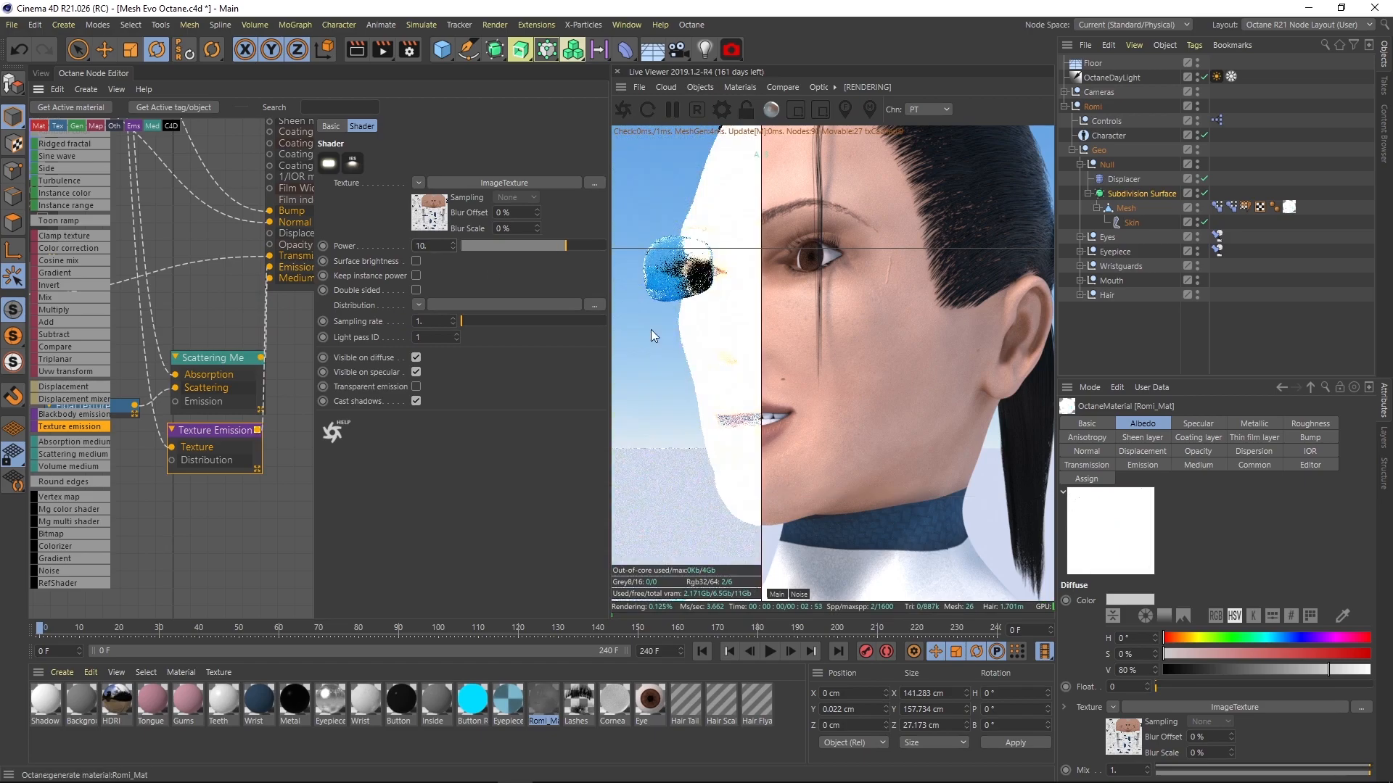
- Try Texture Emission Power values of 2, 1 and 0.5, comparing the face against the stored render
{"action": "left_click_drag", "start_coordinate": [758, 372], "coordinate": [835, 372]}
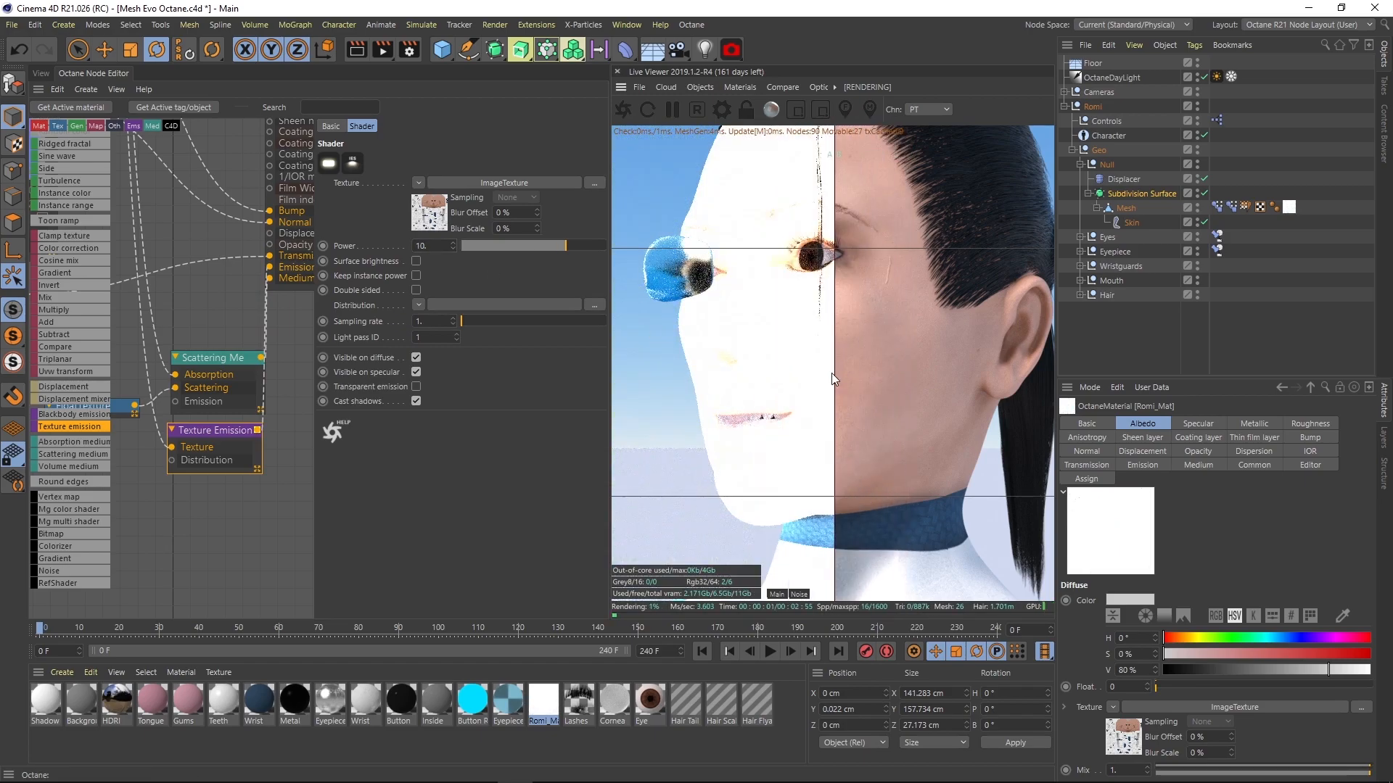
{"action": "type", "text": "2"}
{"action": "key", "text": "Return"}
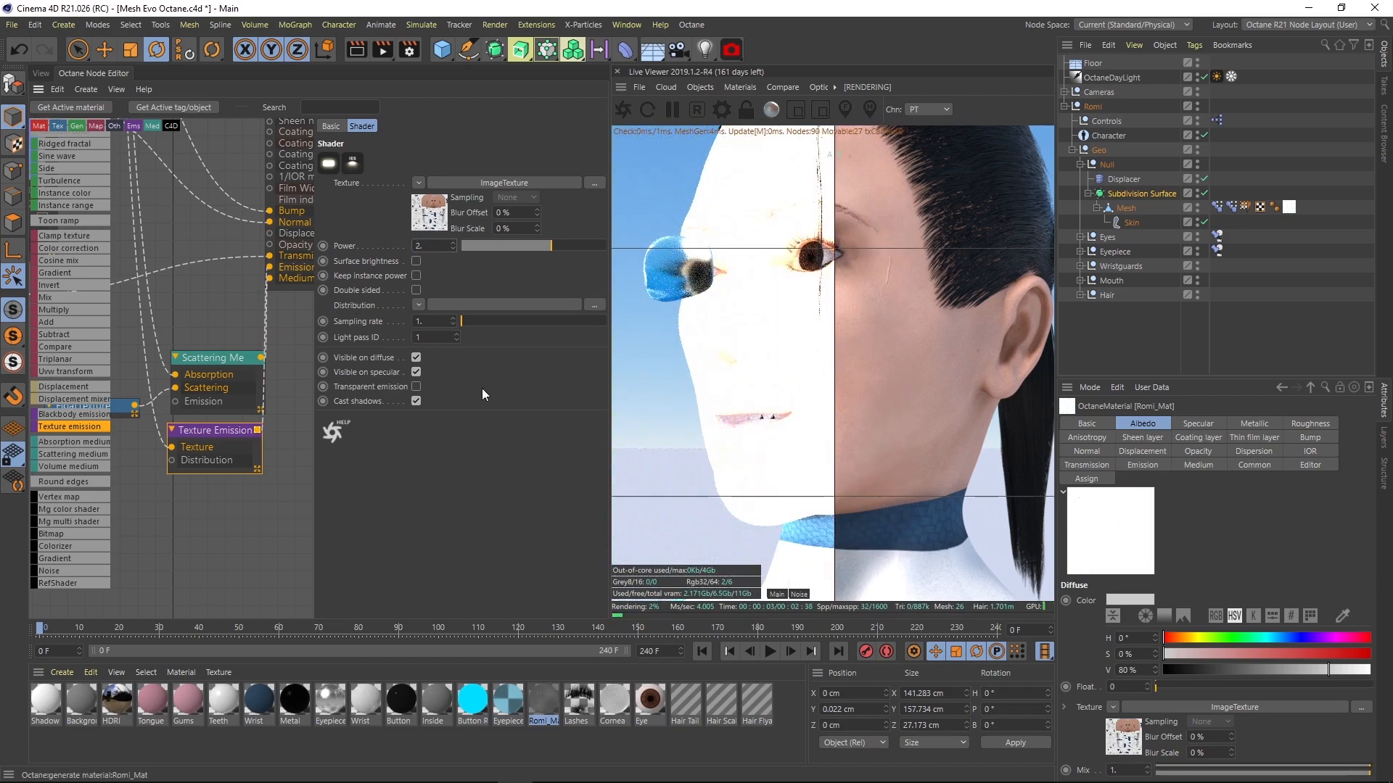
{"action": "type", "text": "1"}
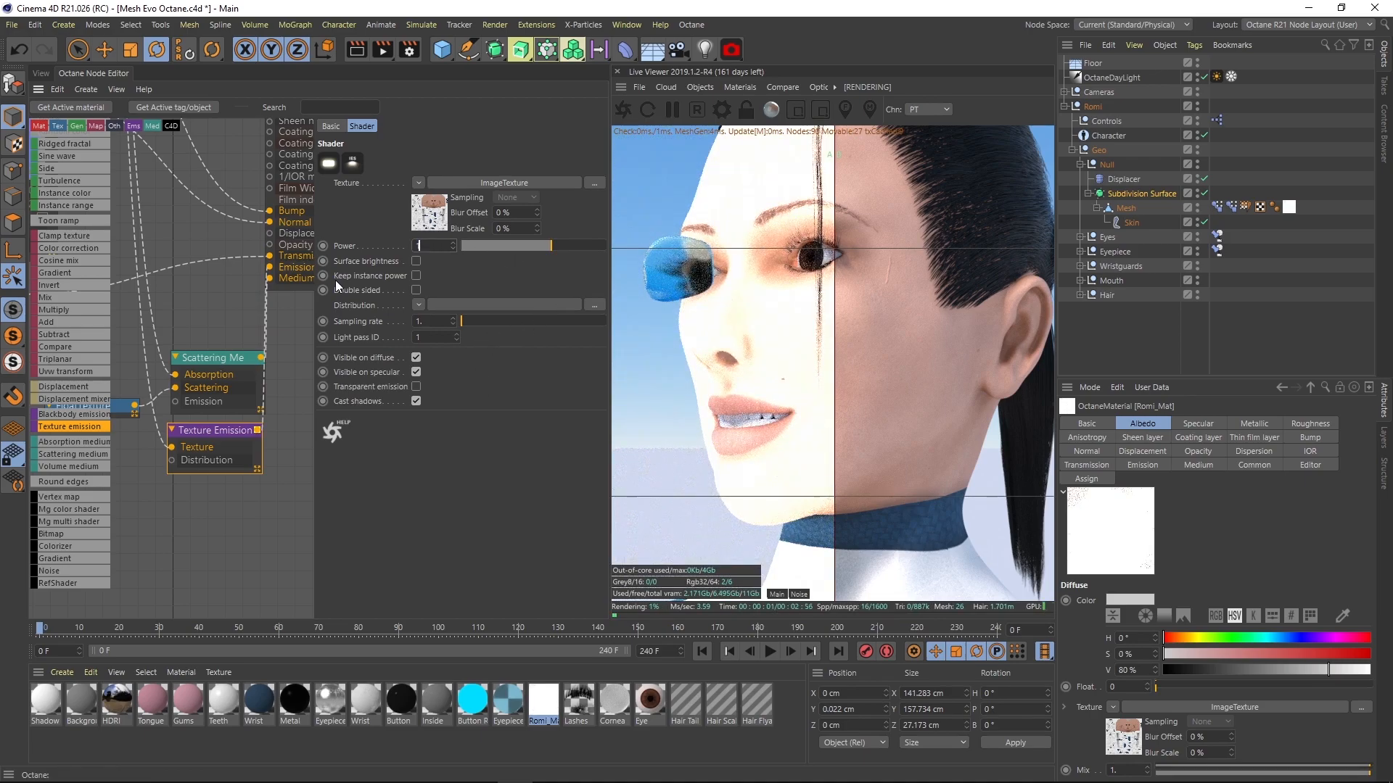
{"action": "key", "text": "Return"}
{"action": "type", "text": "0.5"}
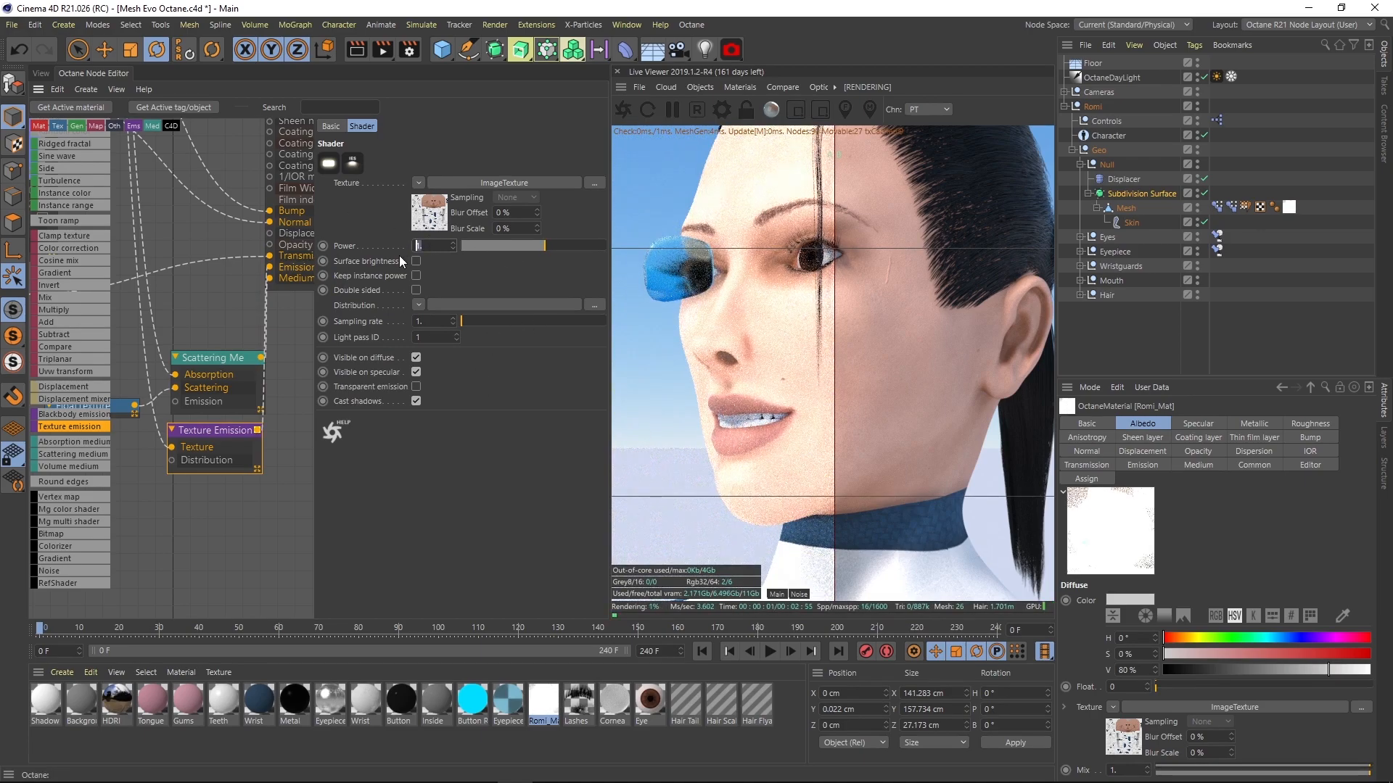
{"action": "key", "text": "Return"}
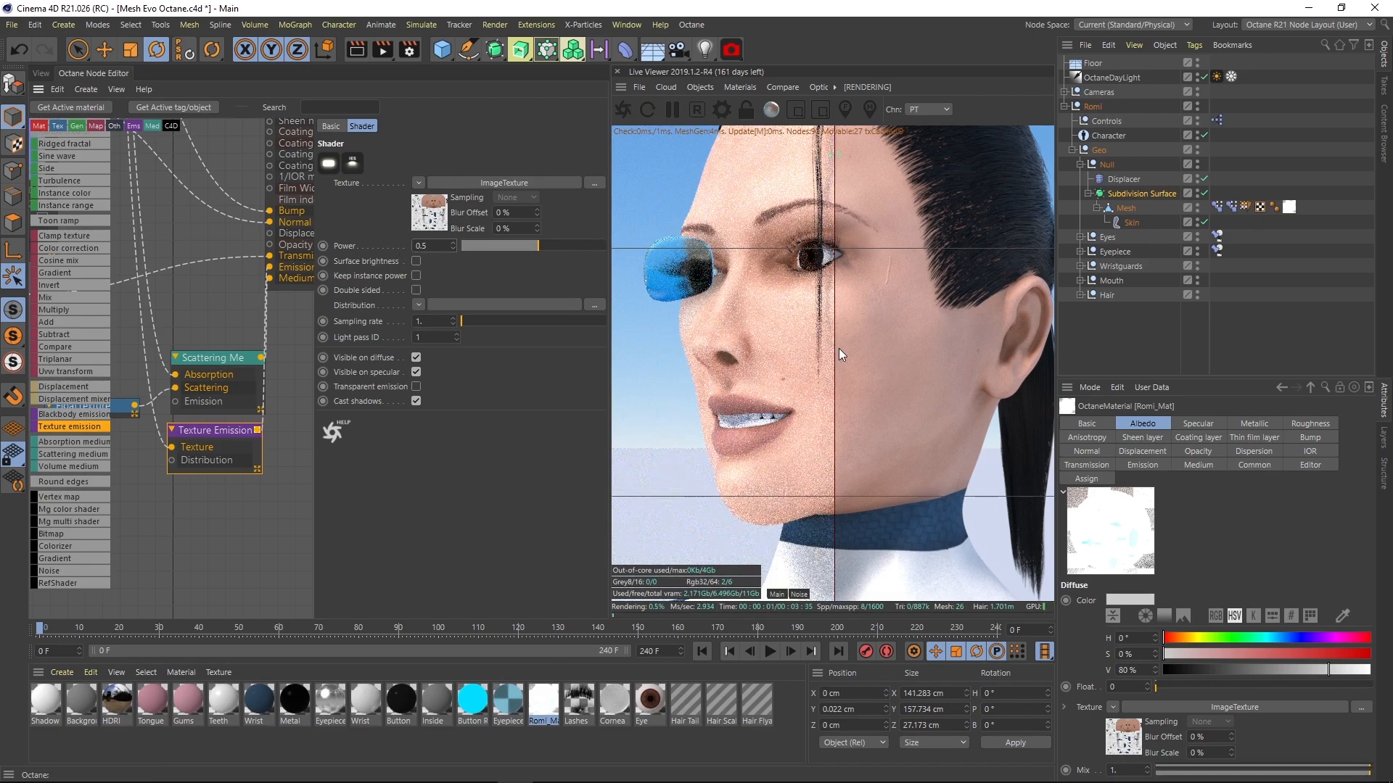
{"action": "left_click_drag", "start_coordinate": [834, 368], "coordinate": [906, 341]}
- Set the Texture Emission's Power to 0.2
{"action": "left_click_drag", "start_coordinate": [432, 245], "coordinate": [224, 314]}
{"action": "type", "text": "0.2"}
{"action": "key", "text": "Return"}
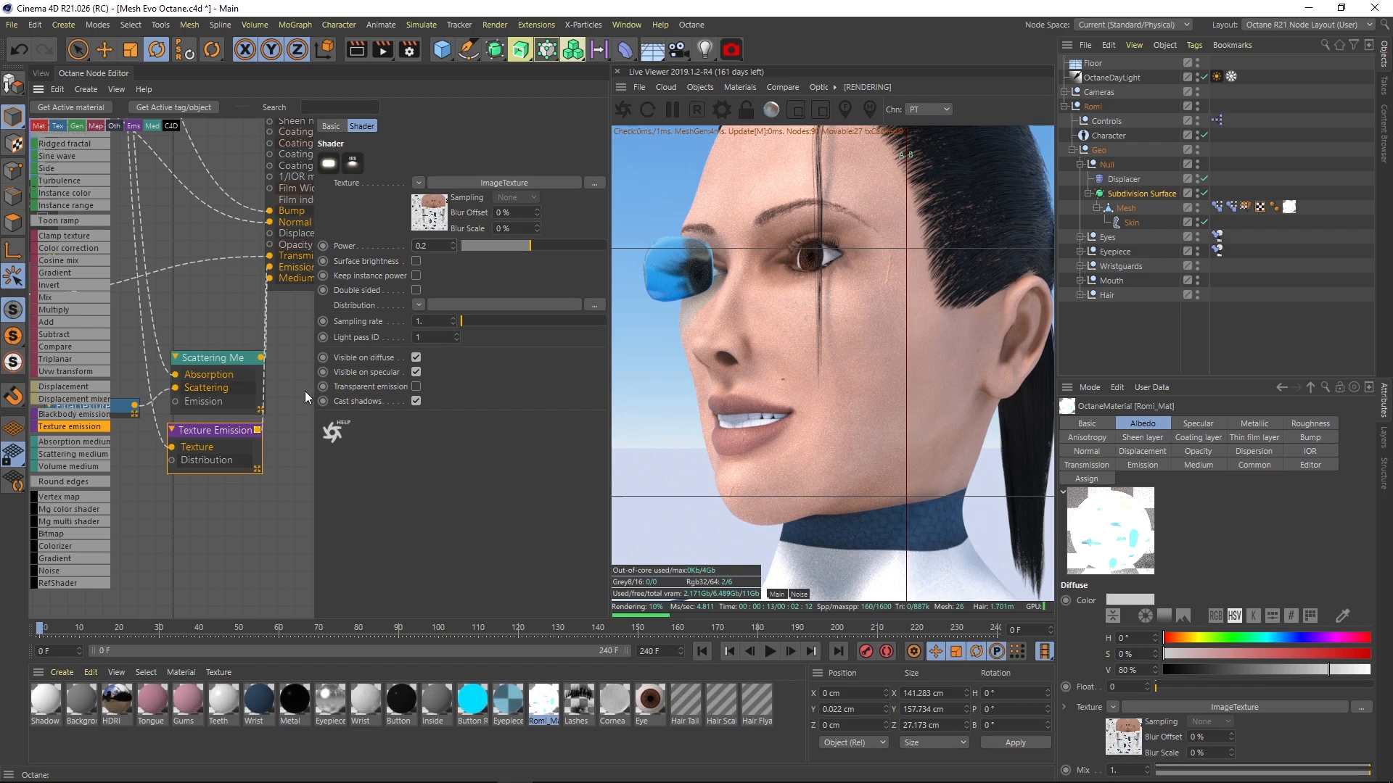
- Spread the Texture Emission and Scattering Medium nodes apart, leaving a clear gap between them below Romi_Mat's inputs
{"action": "left_click_drag", "start_coordinate": [240, 430], "coordinate": [262, 447]}
{"action": "middle_click_drag", "start_coordinate": [276, 312], "coordinate": [254, 357]}
{"action": "left_click_drag", "start_coordinate": [202, 417], "coordinate": [174, 382]}
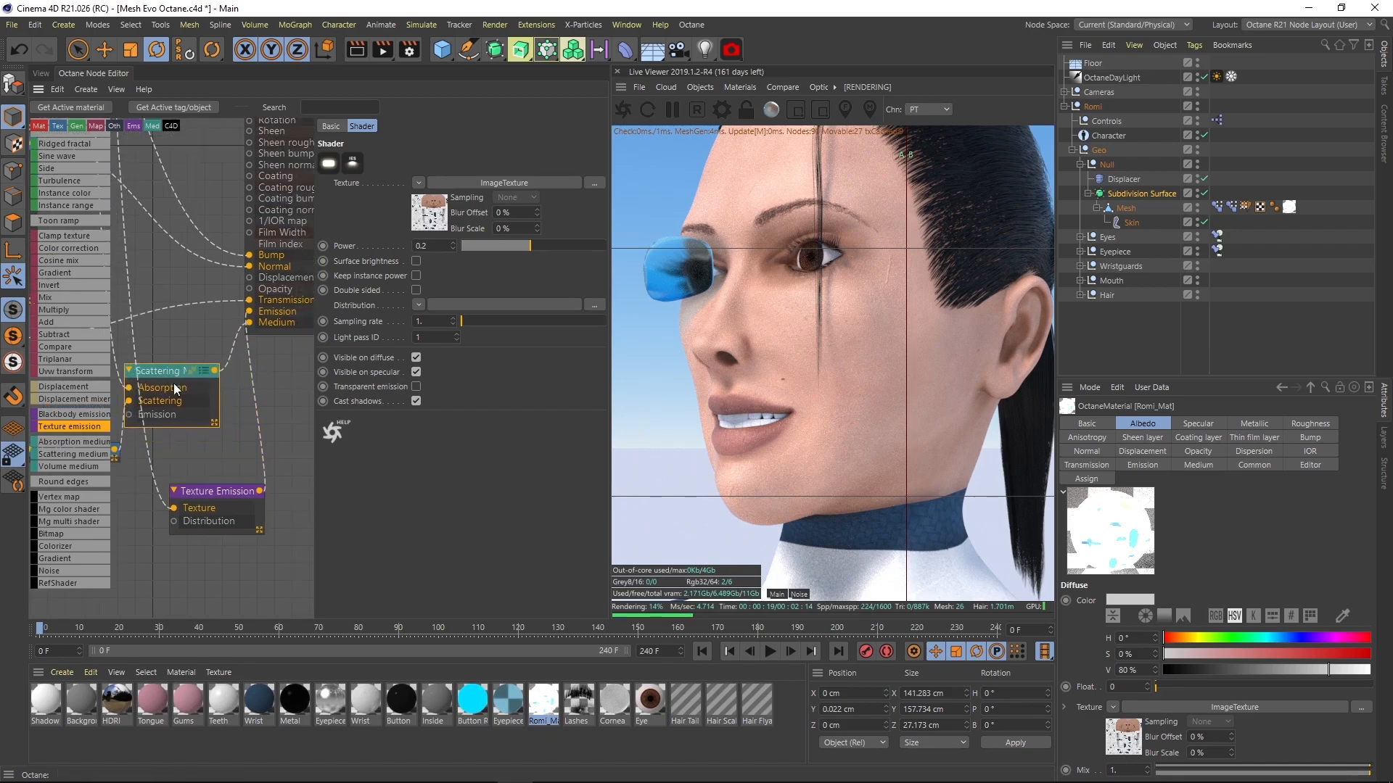
- Turn off Visible on diffuse, Visible on specular and Cast shadows for the Texture Emission node
{"action": "scroll", "coordinate": [198, 353], "scroll_direction": "up", "scroll_amount": 2}
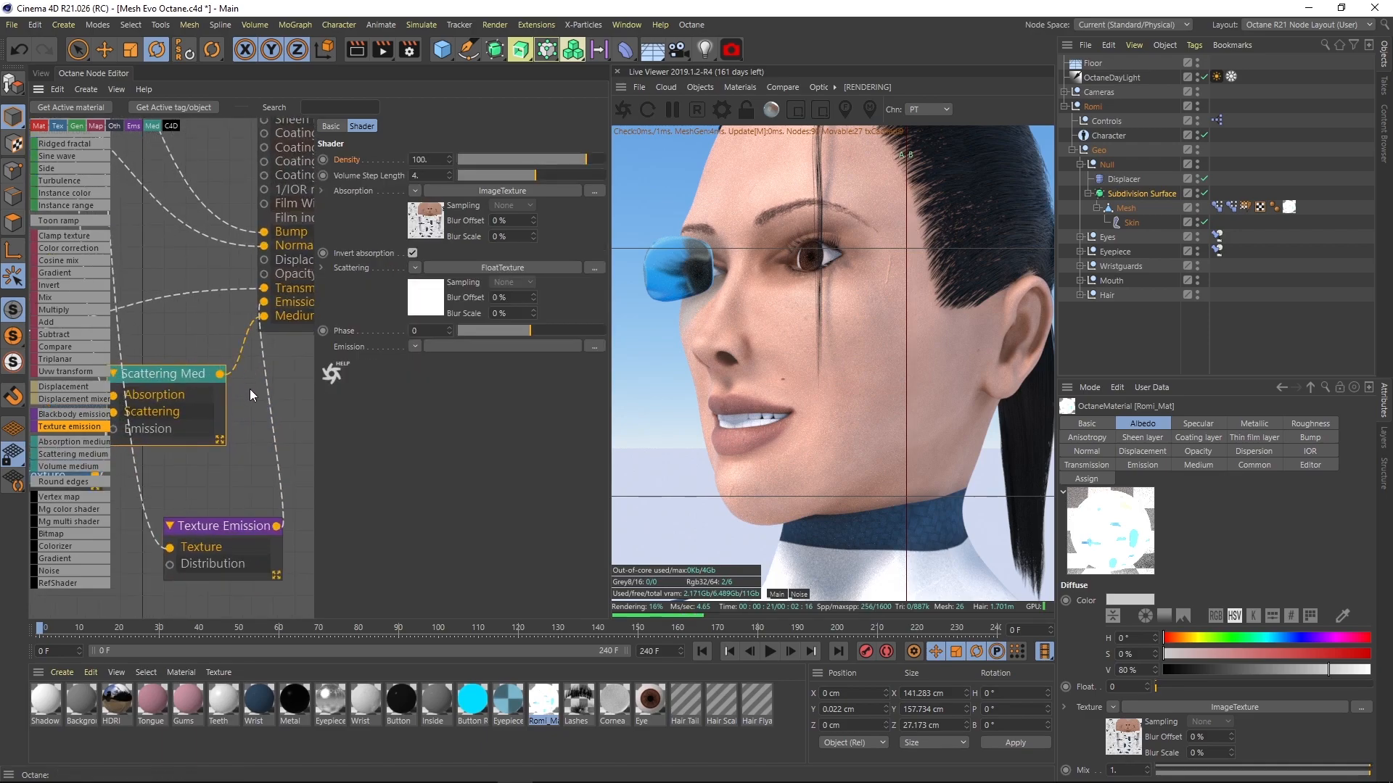
{"action": "middle_click_drag", "start_coordinate": [254, 474], "coordinate": [228, 386]}
{"action": "left_click", "coordinate": [199, 463]}
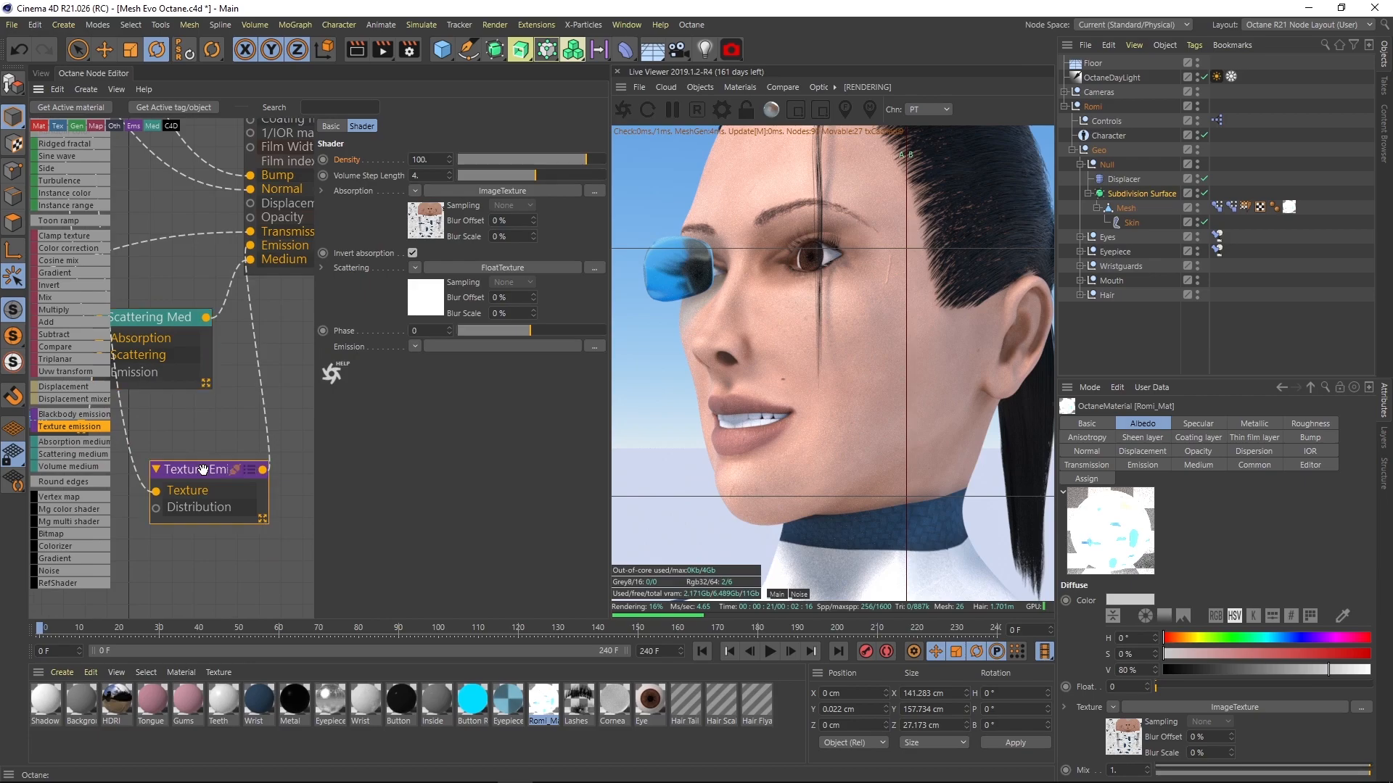
{"action": "left_click", "coordinate": [417, 357]}
{"action": "left_click", "coordinate": [416, 372]}
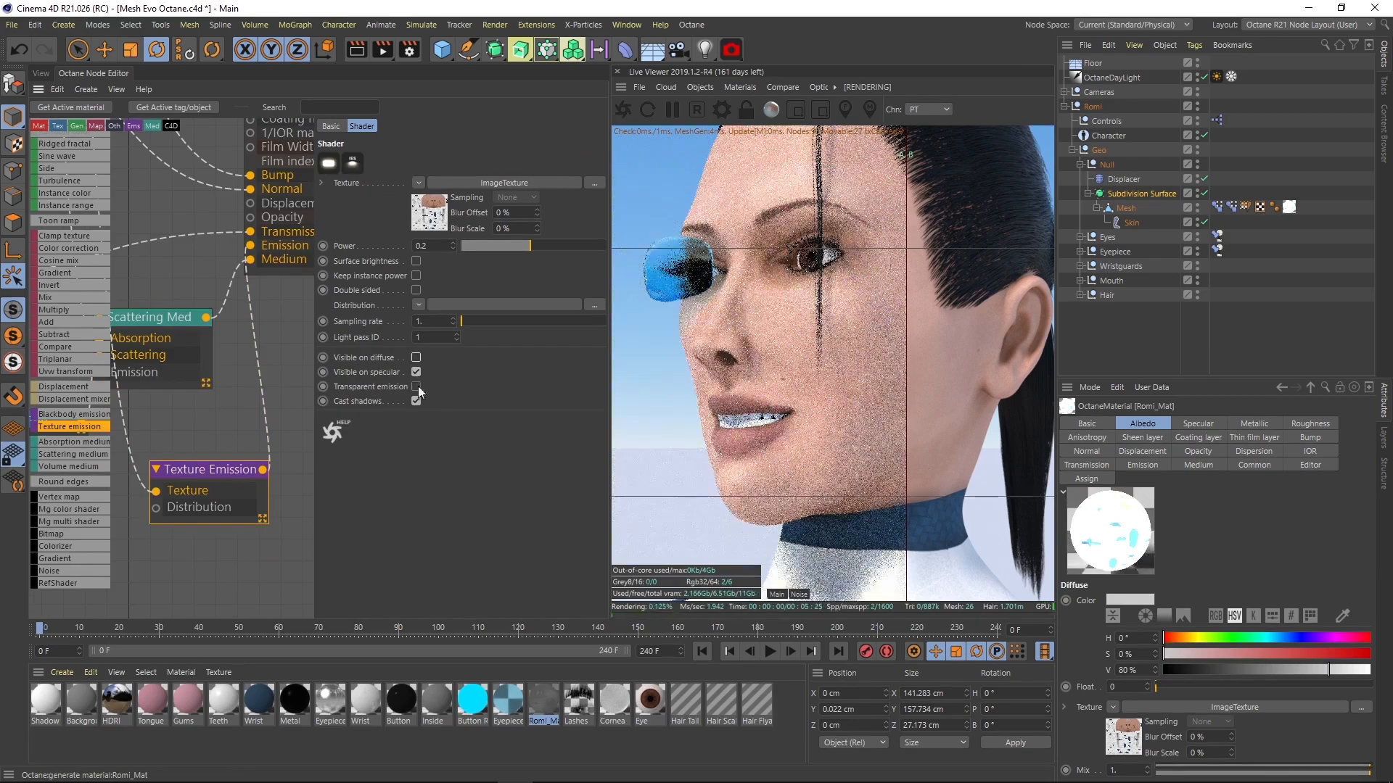
{"action": "left_click", "coordinate": [416, 401]}
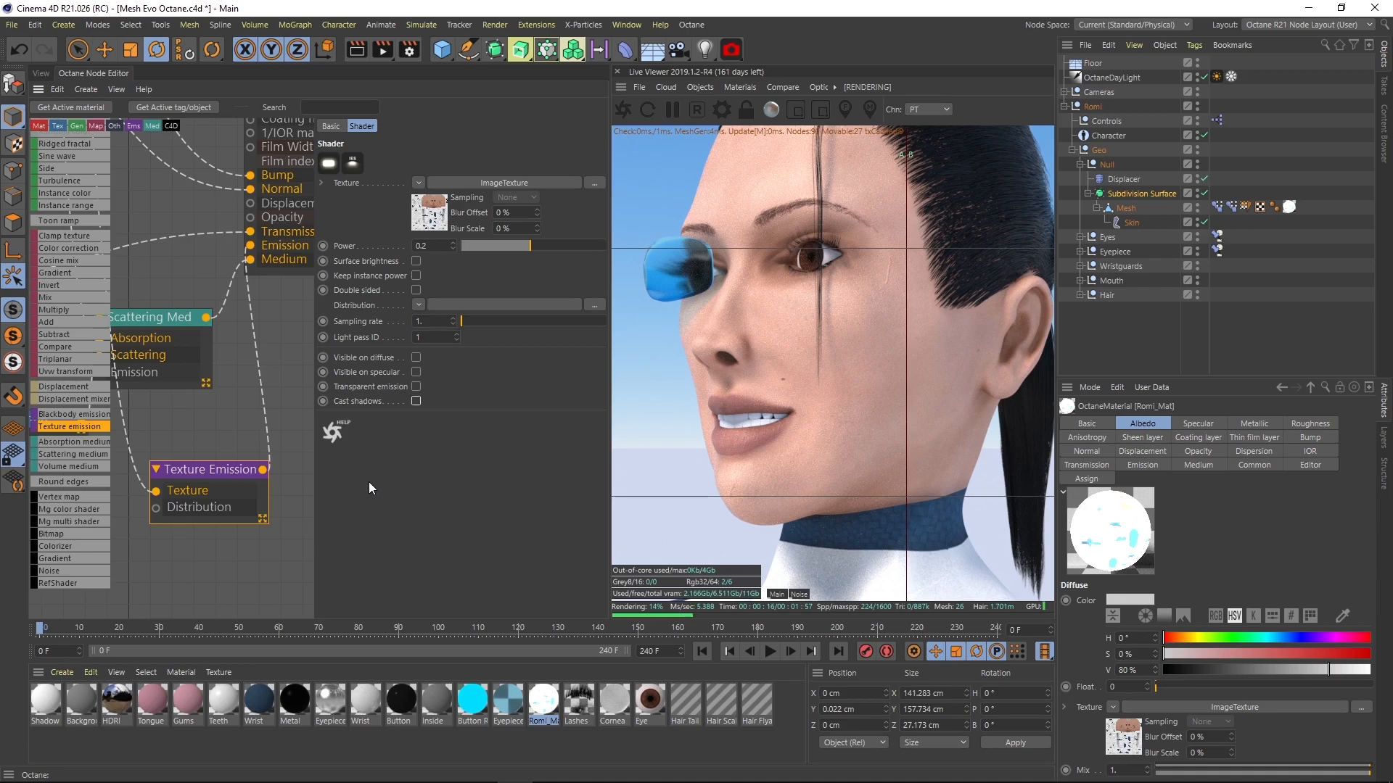
{"action": "scroll", "coordinate": [237, 373], "scroll_direction": "down", "scroll_amount": 4}
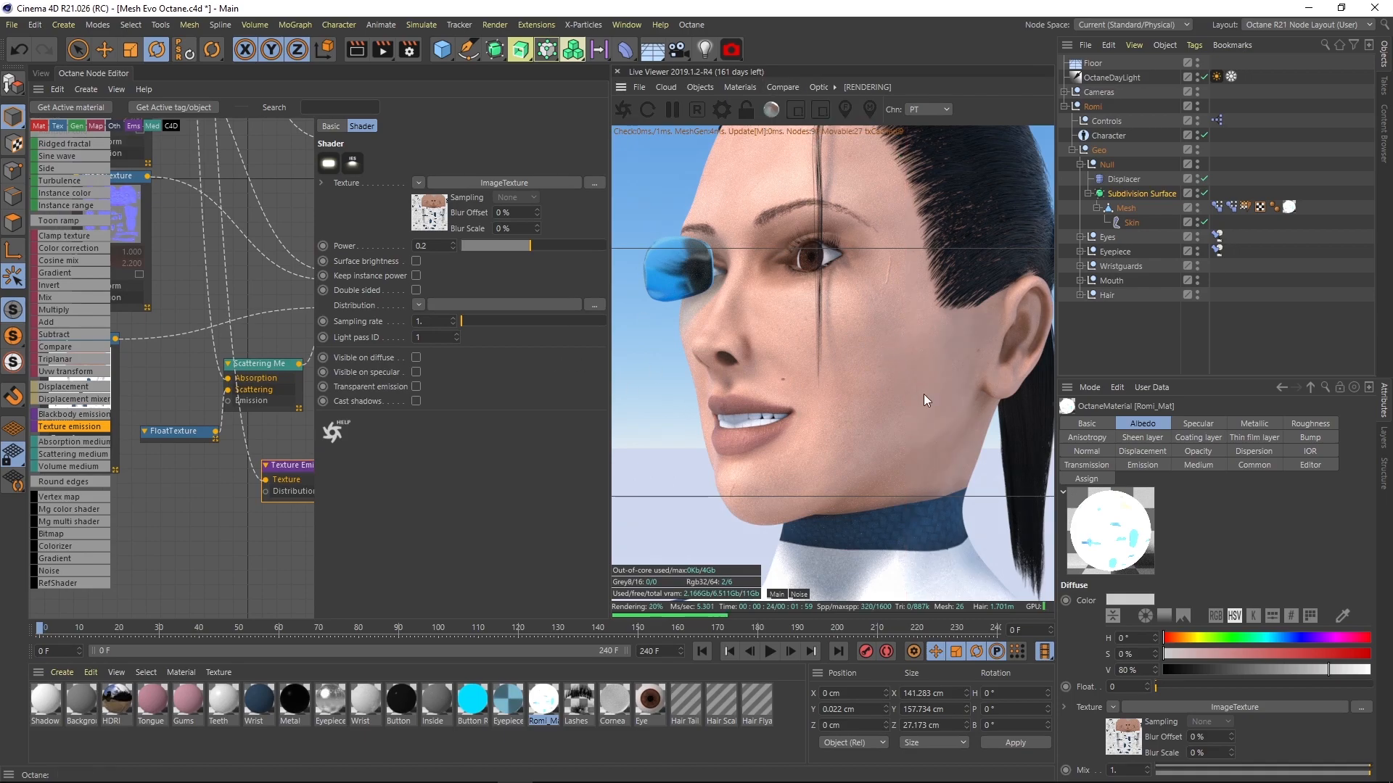
{"action": "middle_click_drag", "start_coordinate": [279, 435], "coordinate": [238, 461]}
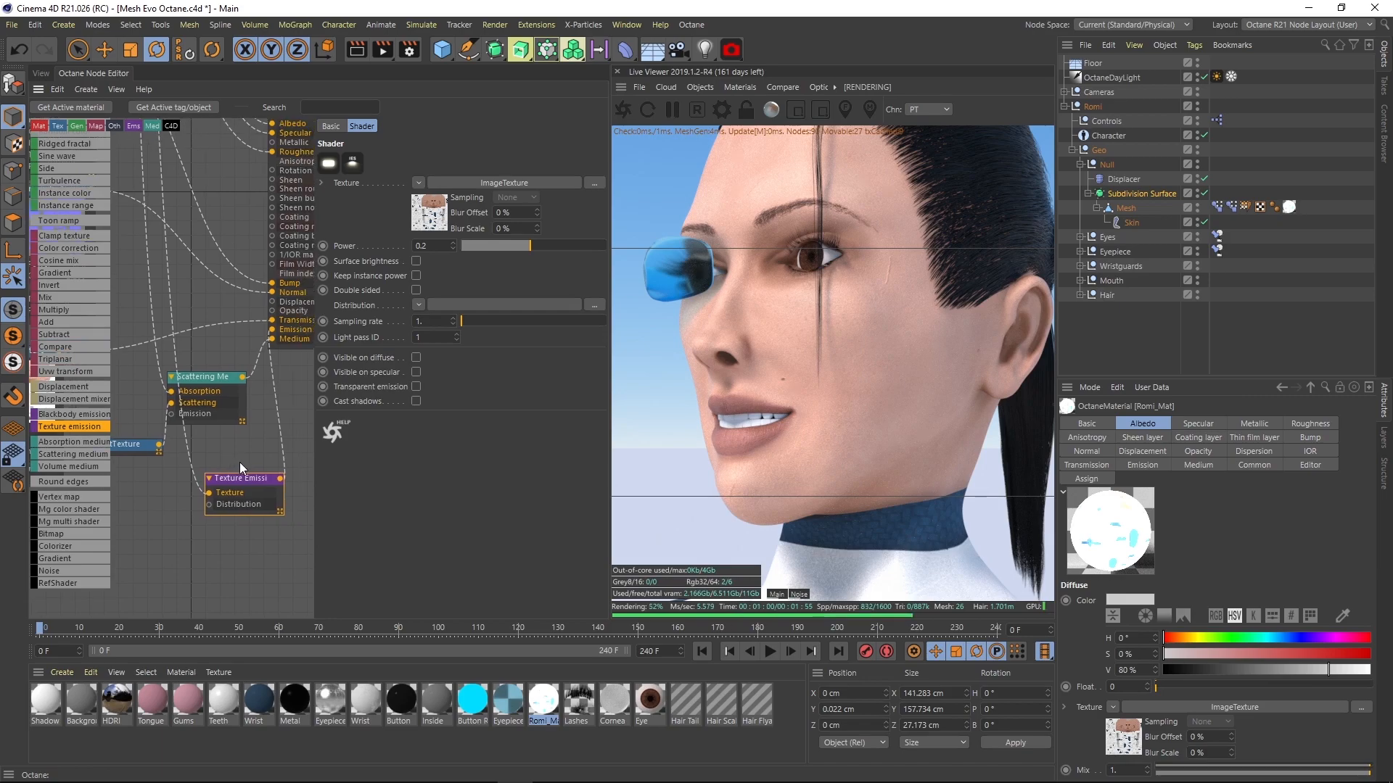
- Return to the 3D view and examine the rendered skin and suit on the character's head, neck and shoulders from several angles
{"action": "left_click", "coordinate": [42, 74]}
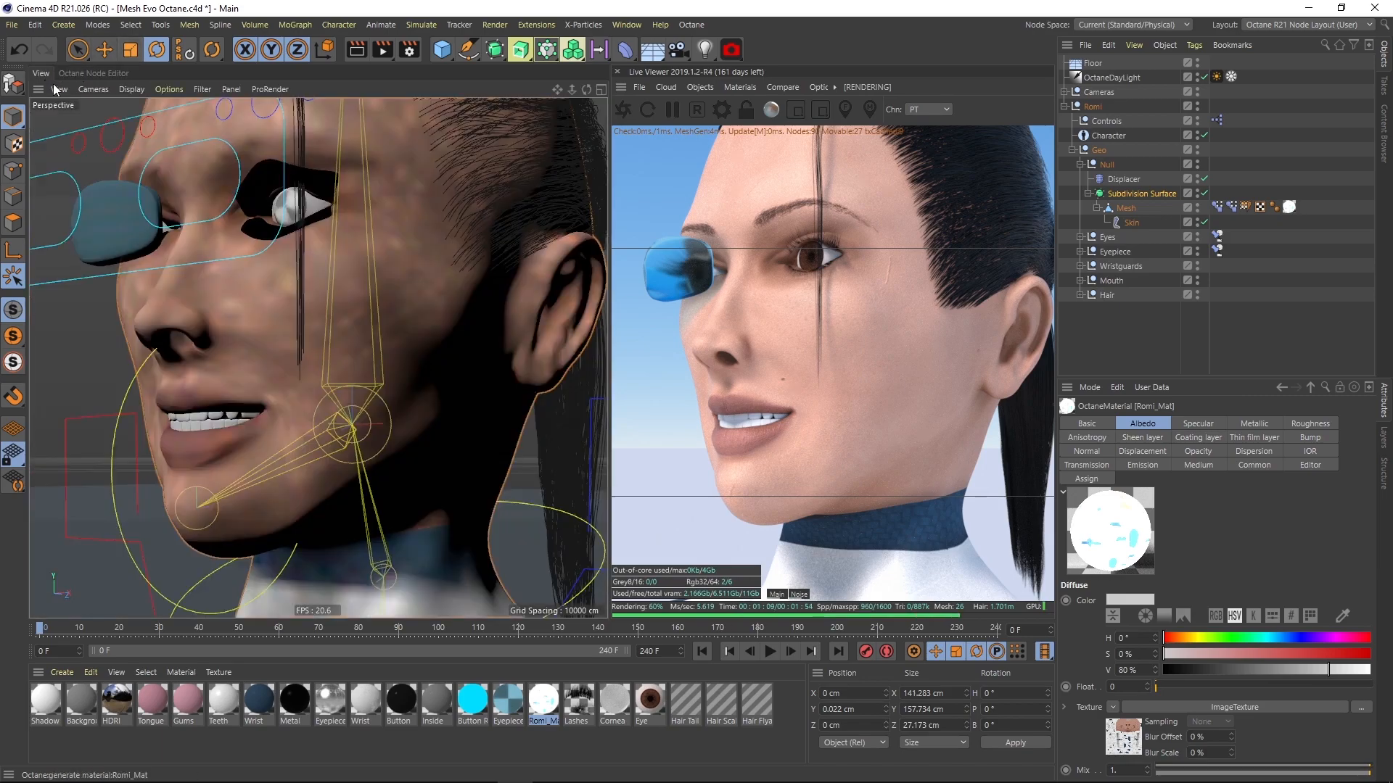
{"action": "mouse_move", "coordinate": [398, 354]}
{"action": "left_mouse_down", "text": "alt"}
{"action": "mouse_move", "coordinate": [402, 403]}
{"action": "mouse_move", "coordinate": [330, 256]}
{"action": "mouse_move", "coordinate": [419, 228]}
{"action": "mouse_move", "coordinate": [355, 259]}
{"action": "mouse_move", "coordinate": [376, 338]}
{"action": "left_mouse_up", "text": "alt"}
{"action": "left_click_drag", "start_coordinate": [323, 202], "coordinate": [284, 319], "text": "alt"}
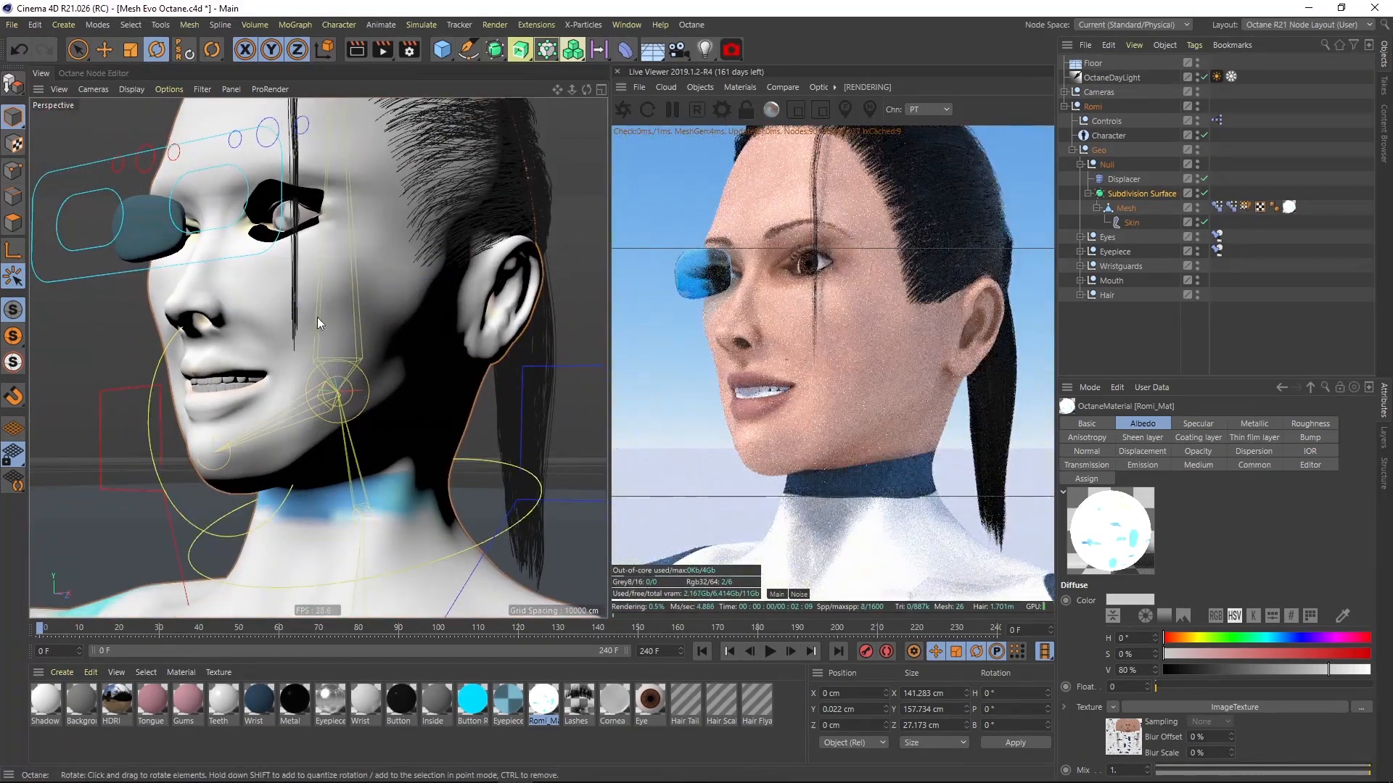
{"action": "left_click_drag", "start_coordinate": [282, 269], "coordinate": [345, 203], "text": "alt"}
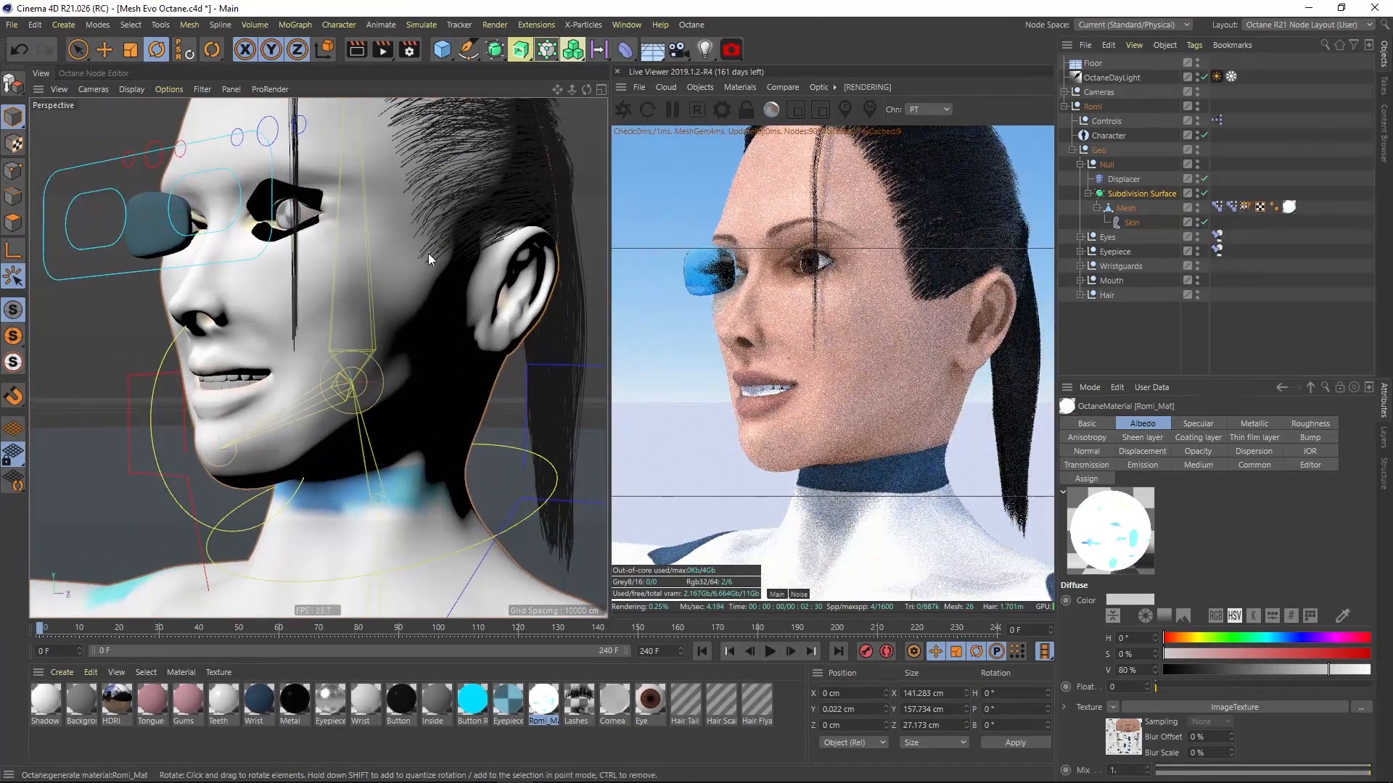
{"action": "left_click_drag", "start_coordinate": [342, 280], "coordinate": [481, 210], "text": "alt"}
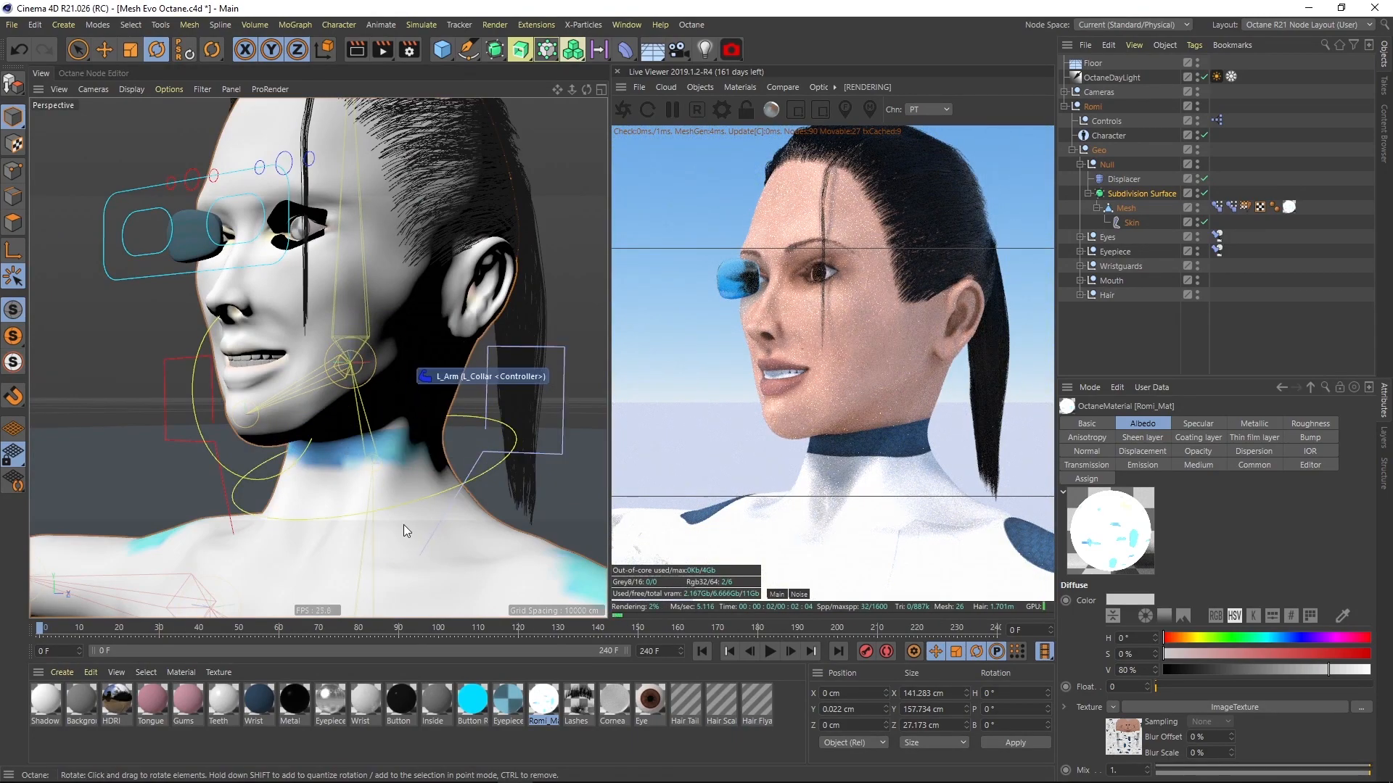
{"action": "middle_click_drag", "start_coordinate": [382, 377], "coordinate": [328, 190], "text": "alt"}
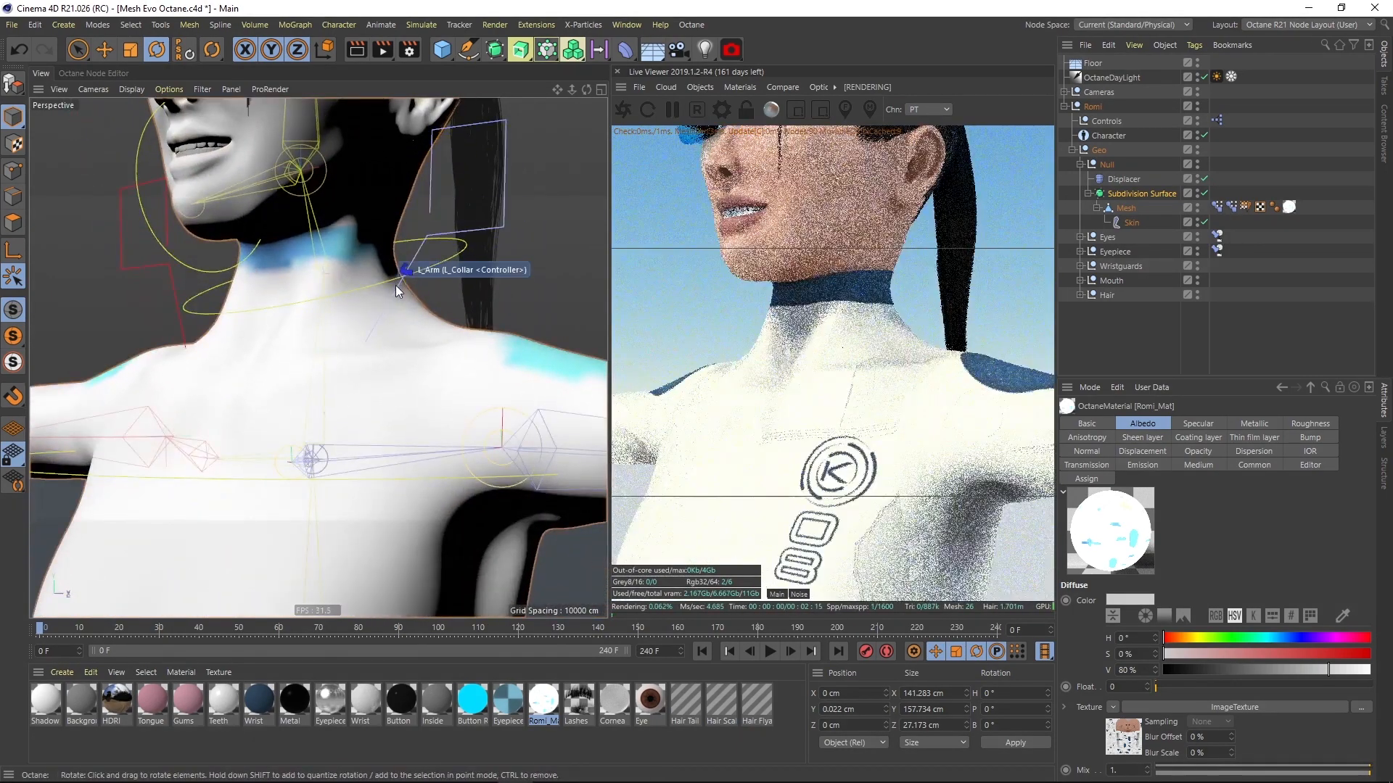
{"action": "right_click_drag", "start_coordinate": [167, 401], "coordinate": [75, 442], "text": "alt"}
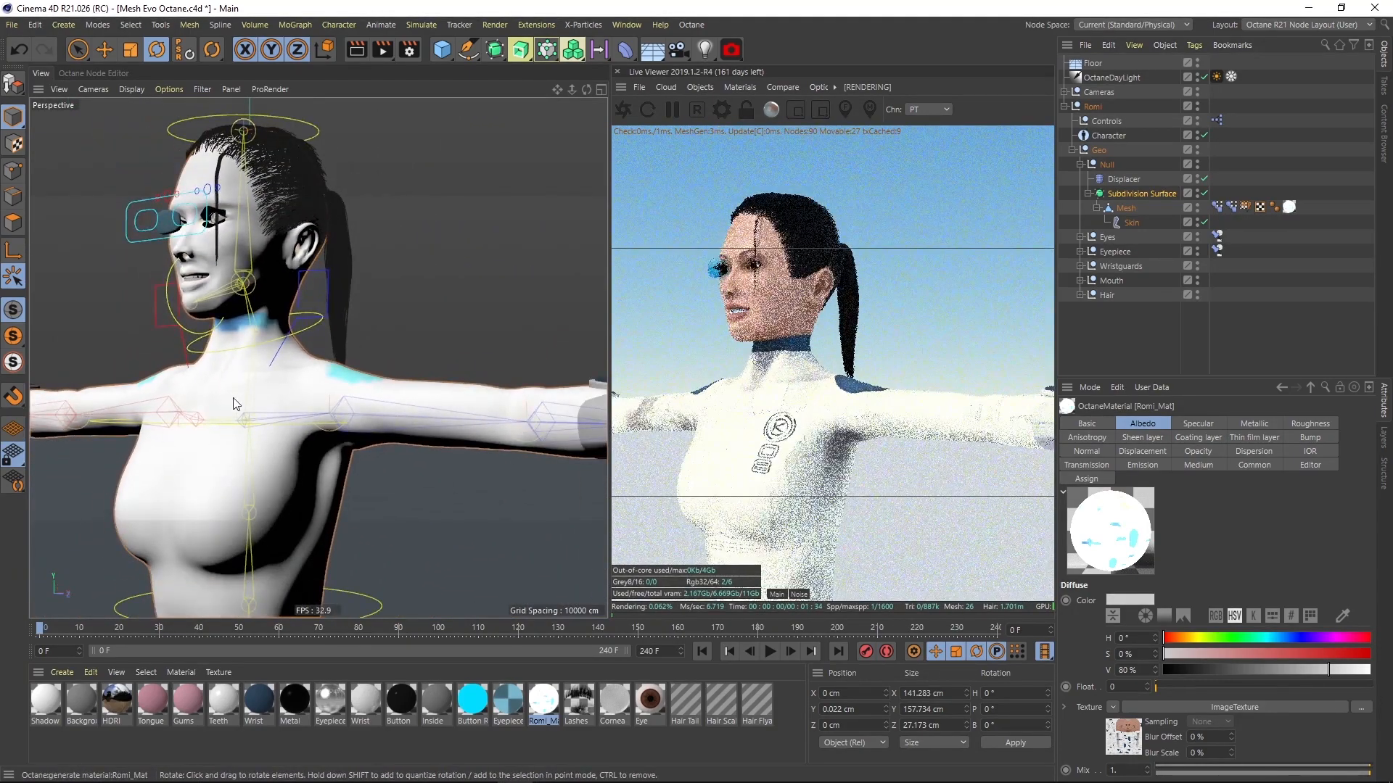
{"action": "middle_click_drag", "start_coordinate": [233, 390], "coordinate": [251, 437], "text": "alt"}
{"action": "left_click_drag", "start_coordinate": [323, 434], "coordinate": [295, 425], "text": "alt"}
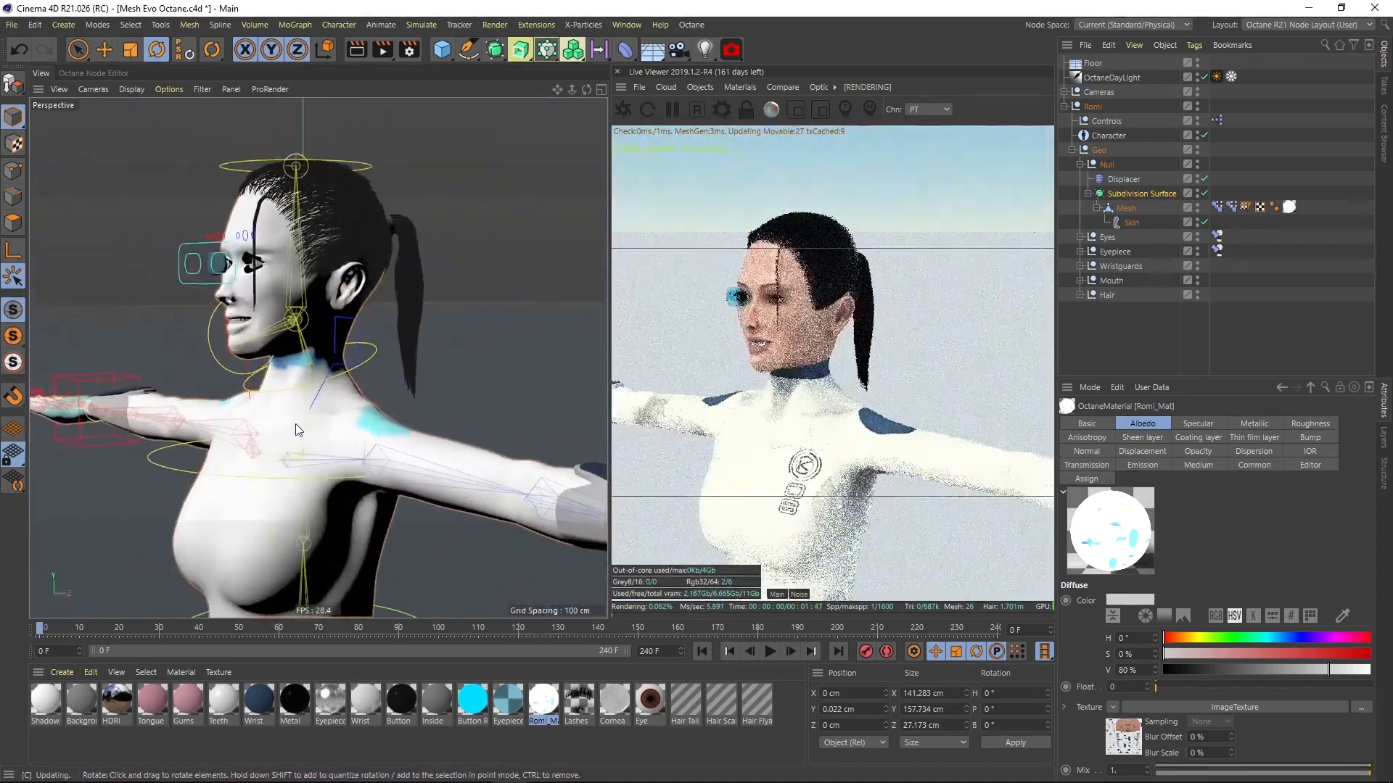
{"action": "right_click_drag", "start_coordinate": [292, 407], "coordinate": [385, 399], "text": "alt"}
{"action": "left_click_drag", "start_coordinate": [385, 394], "coordinate": [251, 390], "text": "alt"}
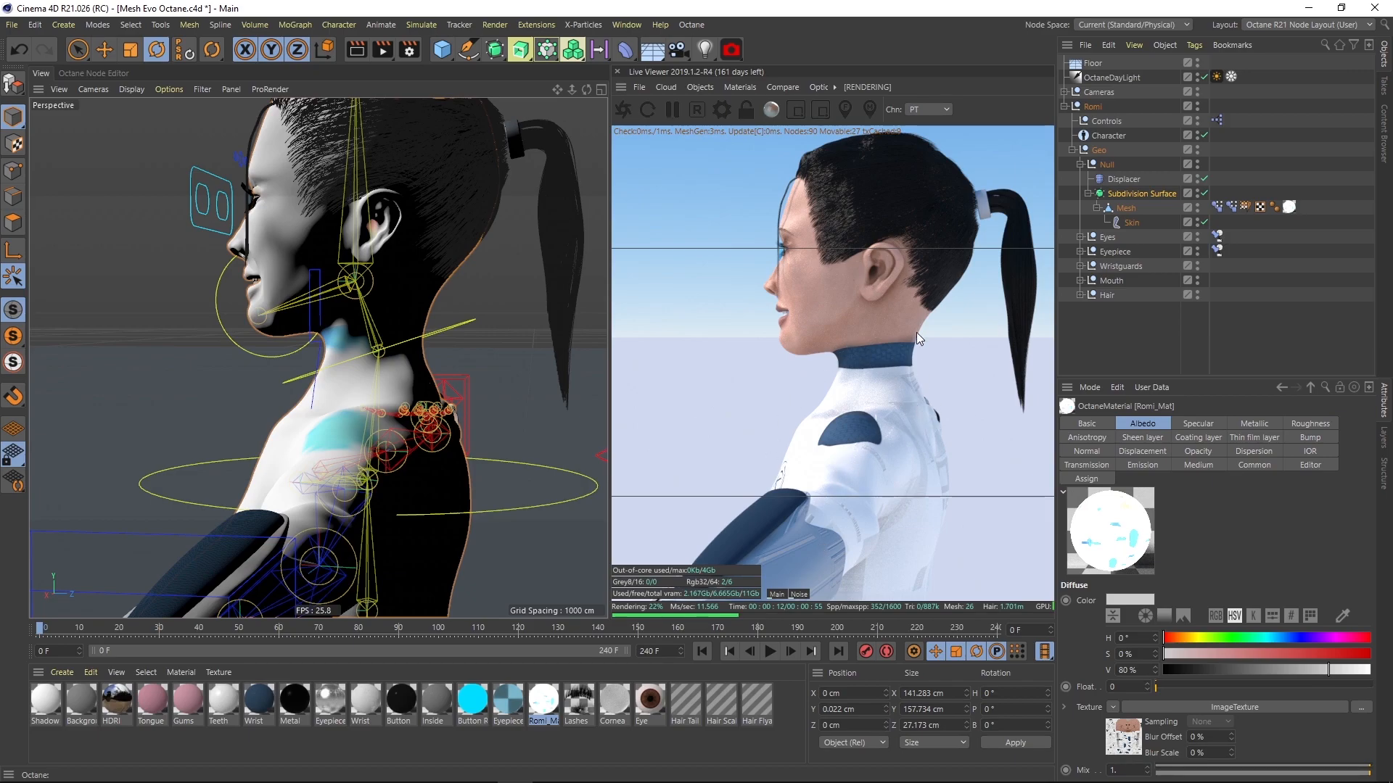
{"action": "left_click_drag", "start_coordinate": [338, 398], "coordinate": [291, 332], "text": "alt"}
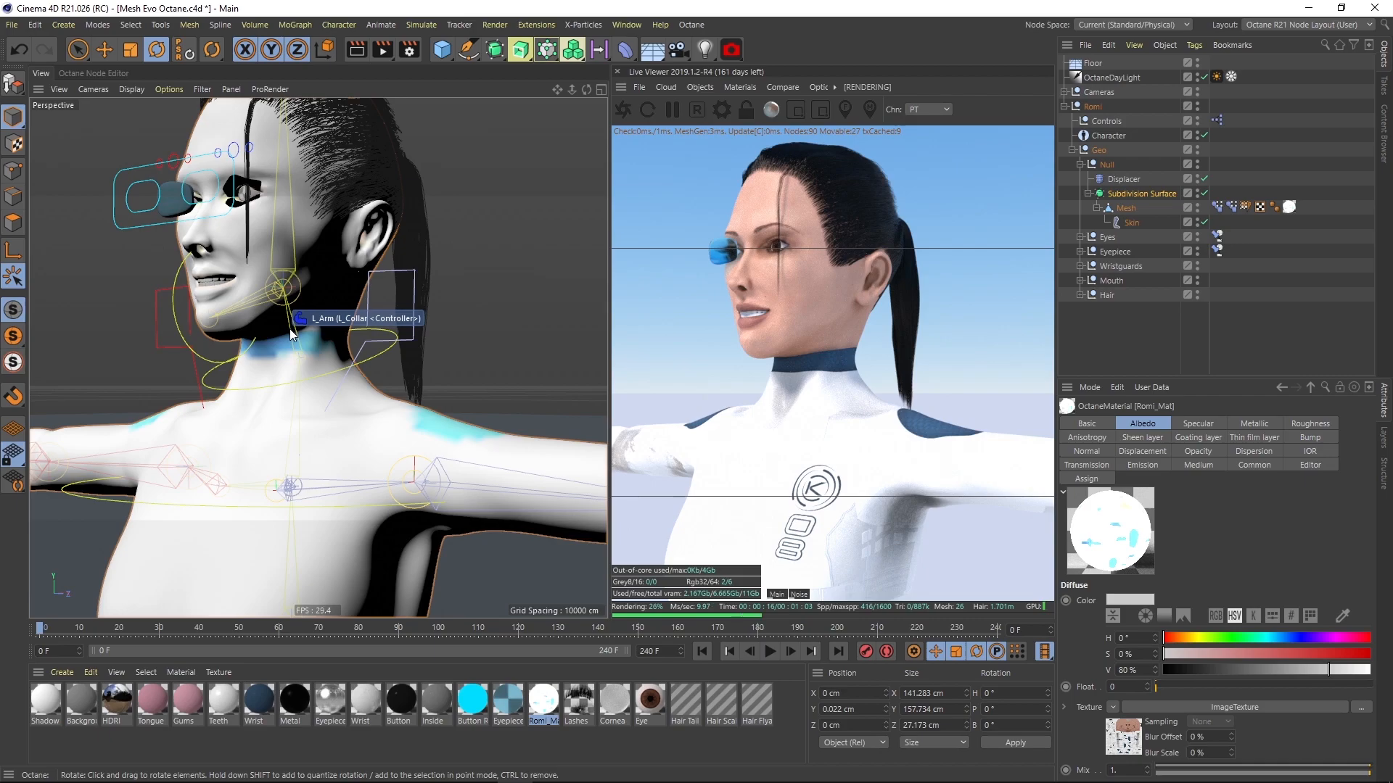
- Select the Mesh object and display the model in Gouraud Shading with lines around the neck
{"action": "scroll", "coordinate": [293, 329], "scroll_direction": "up", "scroll_amount": 5}
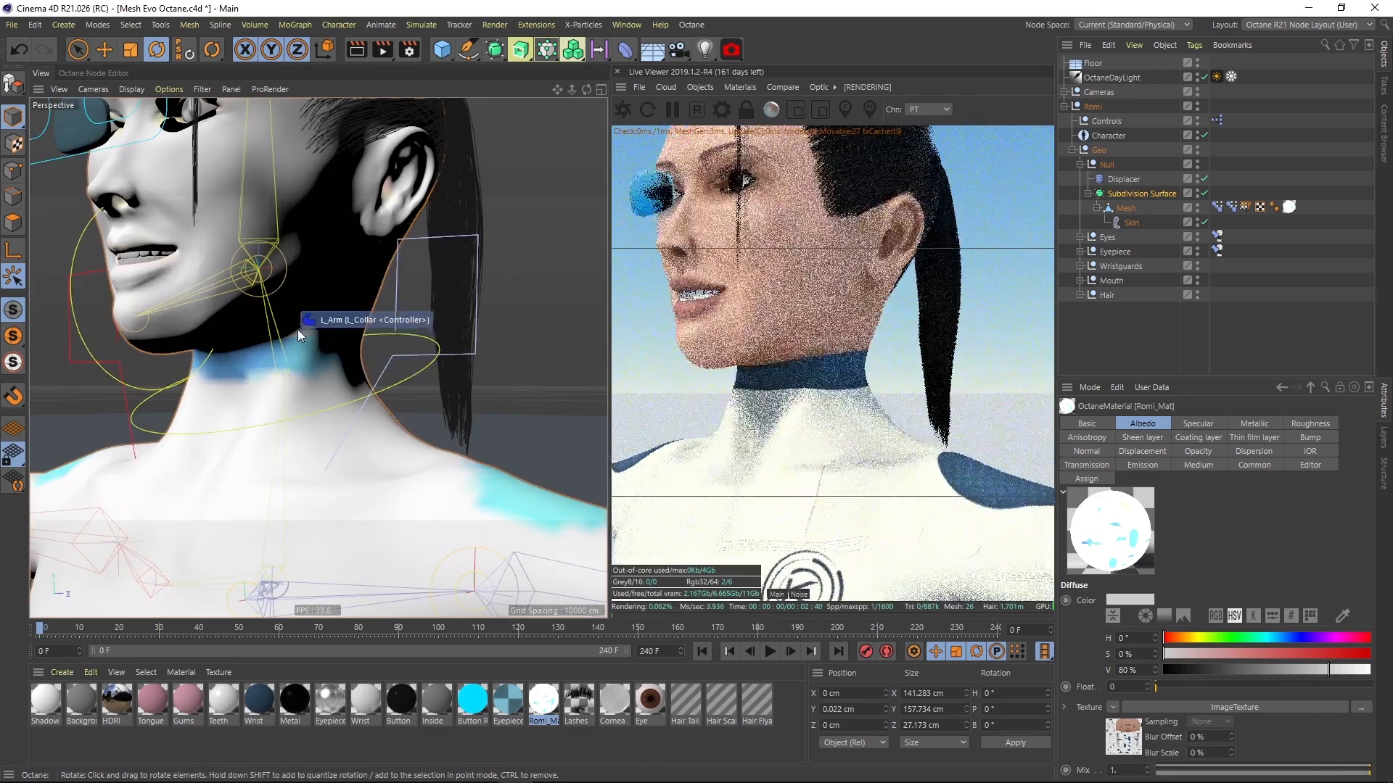
{"action": "scroll", "coordinate": [297, 330], "scroll_direction": "up", "scroll_amount": 8}
{"action": "left_click_drag", "start_coordinate": [268, 272], "coordinate": [316, 337], "text": "alt"}
{"action": "scroll", "coordinate": [347, 371], "scroll_direction": "up", "scroll_amount": 2}
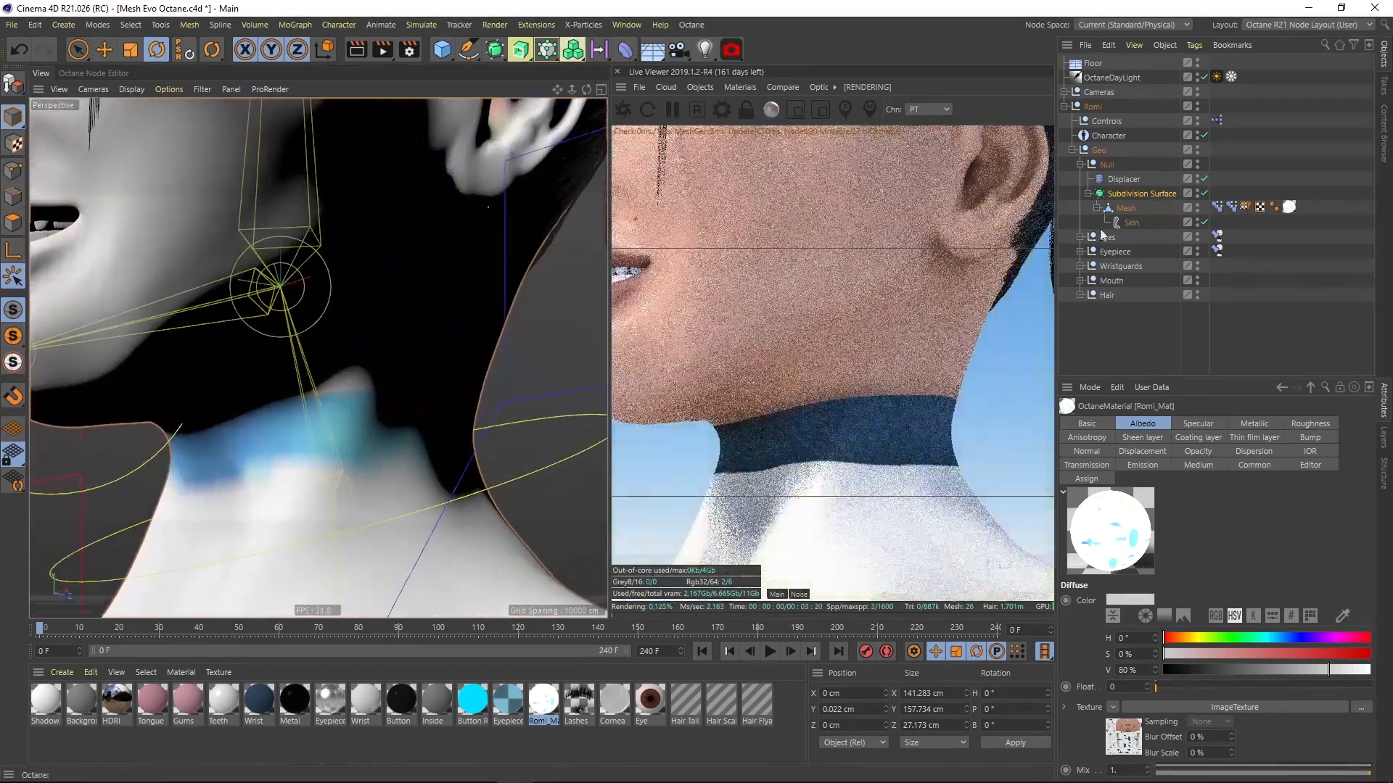
{"action": "left_click", "coordinate": [1126, 208]}
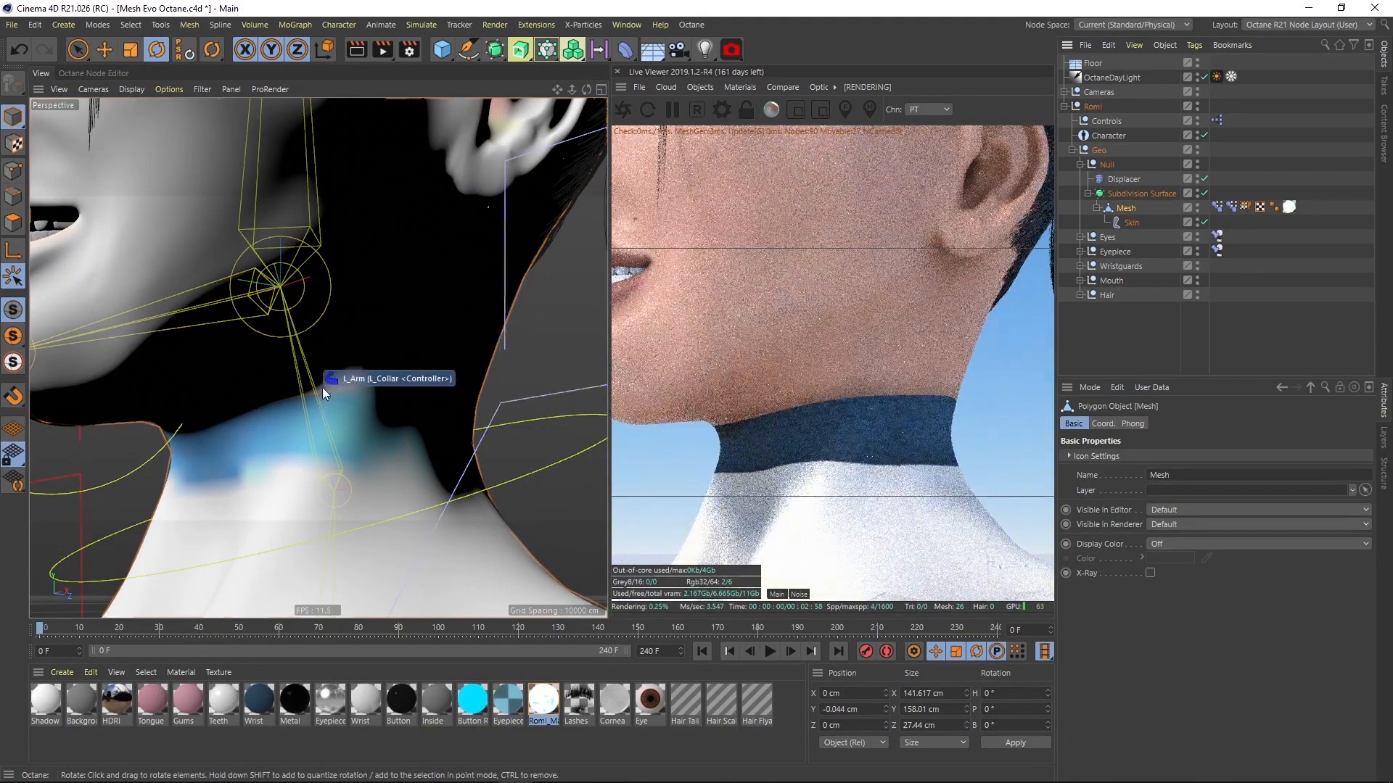
{"action": "key", "text": "n"}
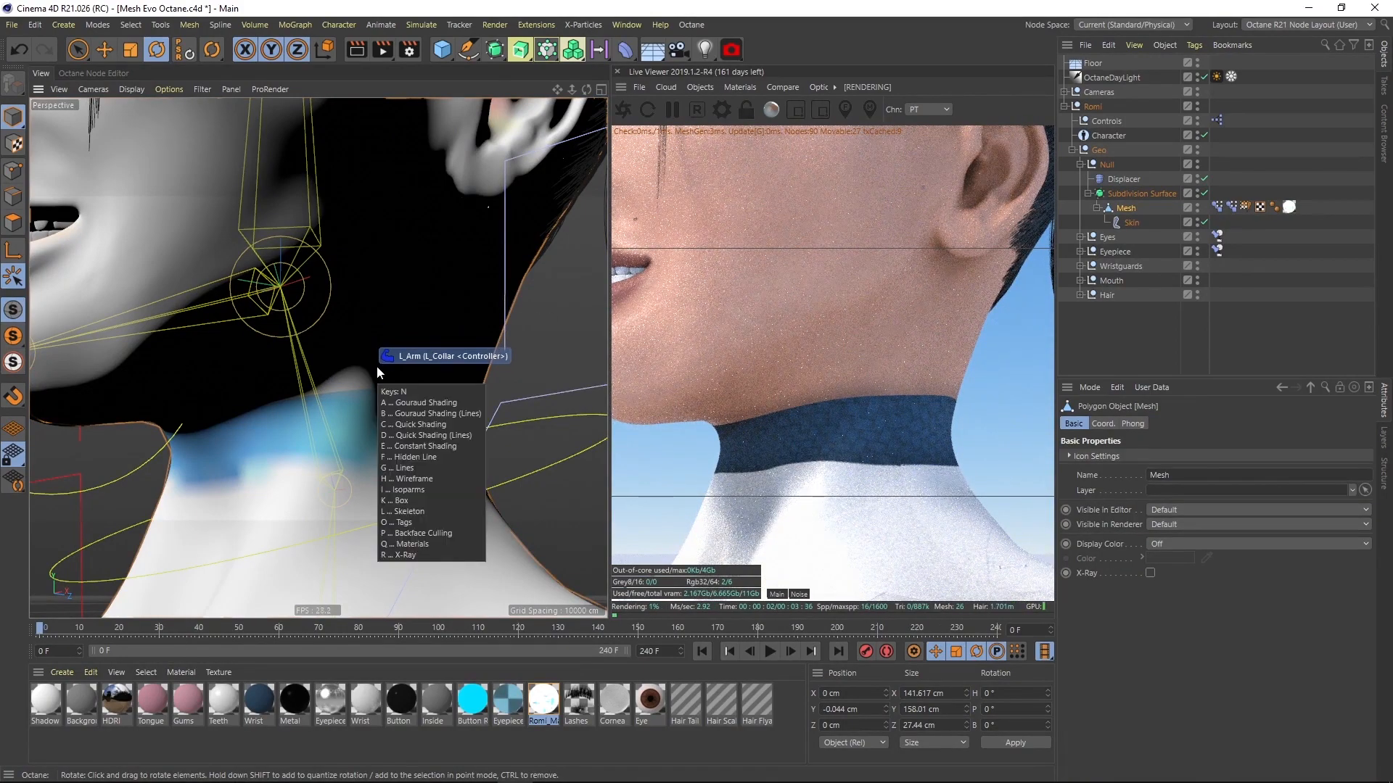
{"action": "key", "text": "a"}
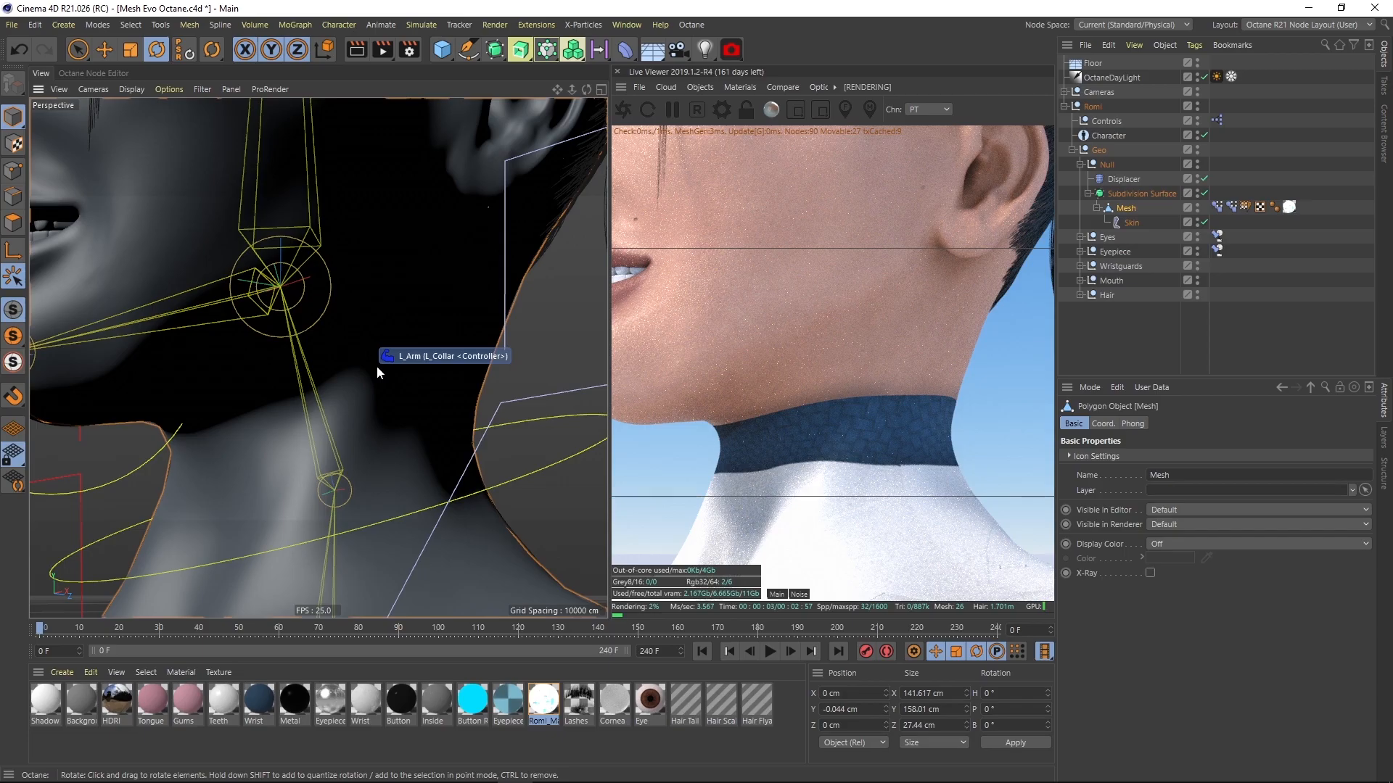
{"action": "key", "text": "n"}
{"action": "key", "text": "b"}
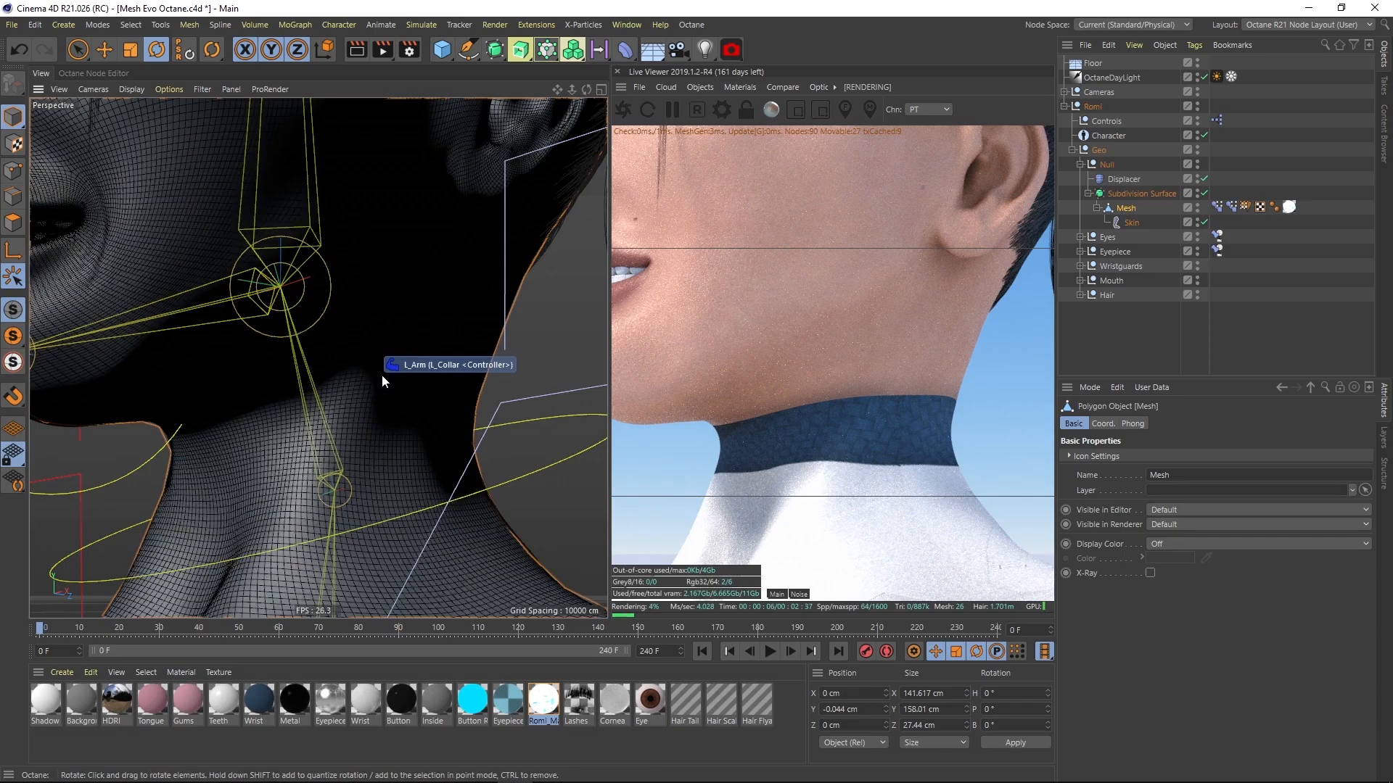
- Switch to polygon editing and disable the Subdivision Surface and Displacer objects
{"action": "left_click_drag", "start_coordinate": [372, 380], "coordinate": [351, 332], "text": "alt"}
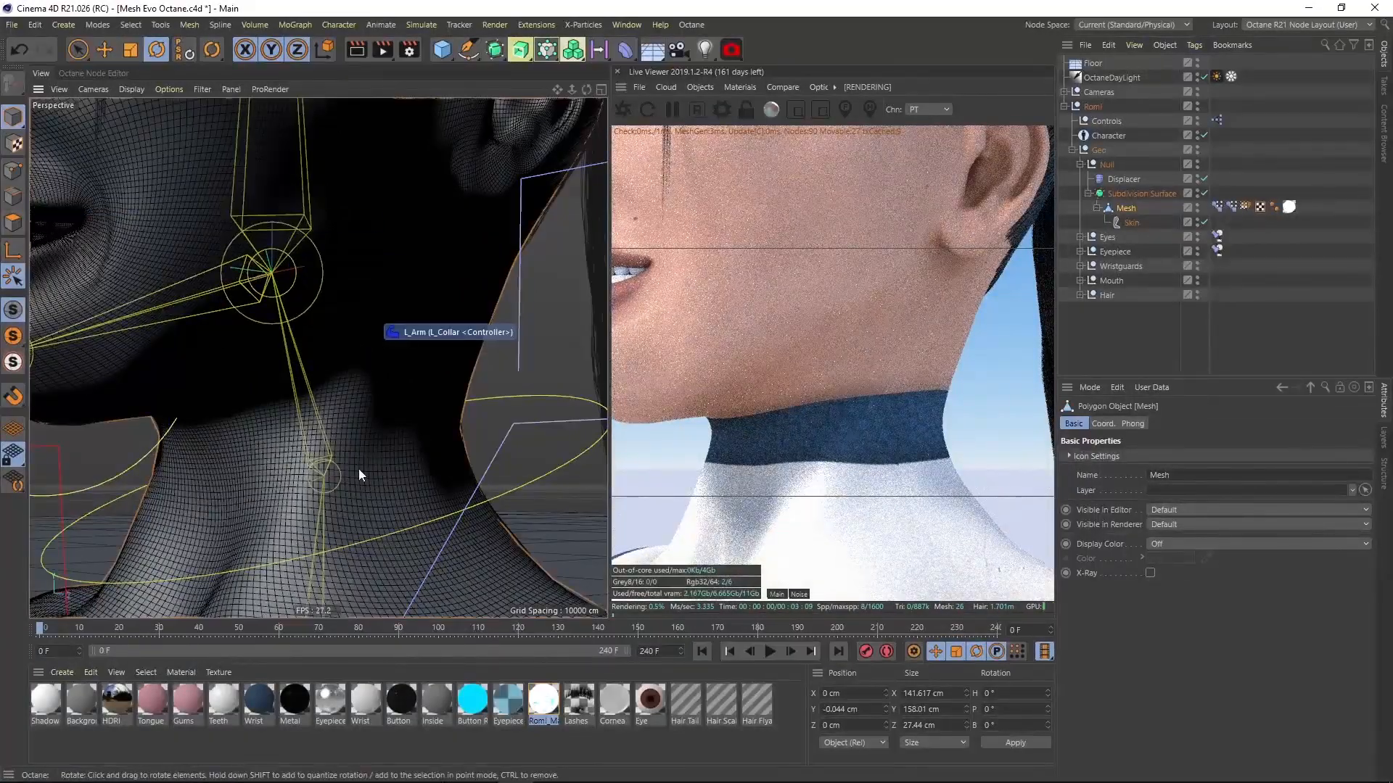
{"action": "left_click", "coordinate": [14, 223]}
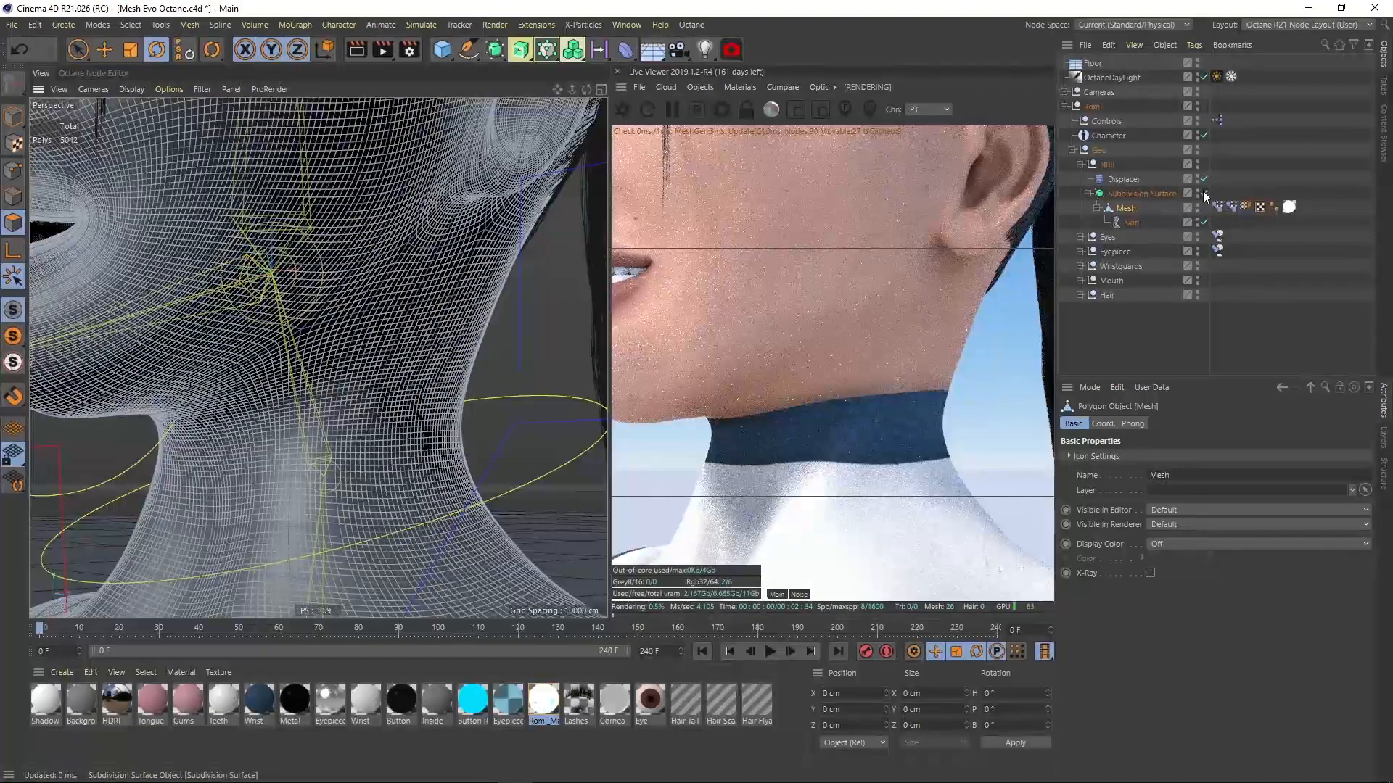
{"action": "left_click", "coordinate": [1204, 193]}
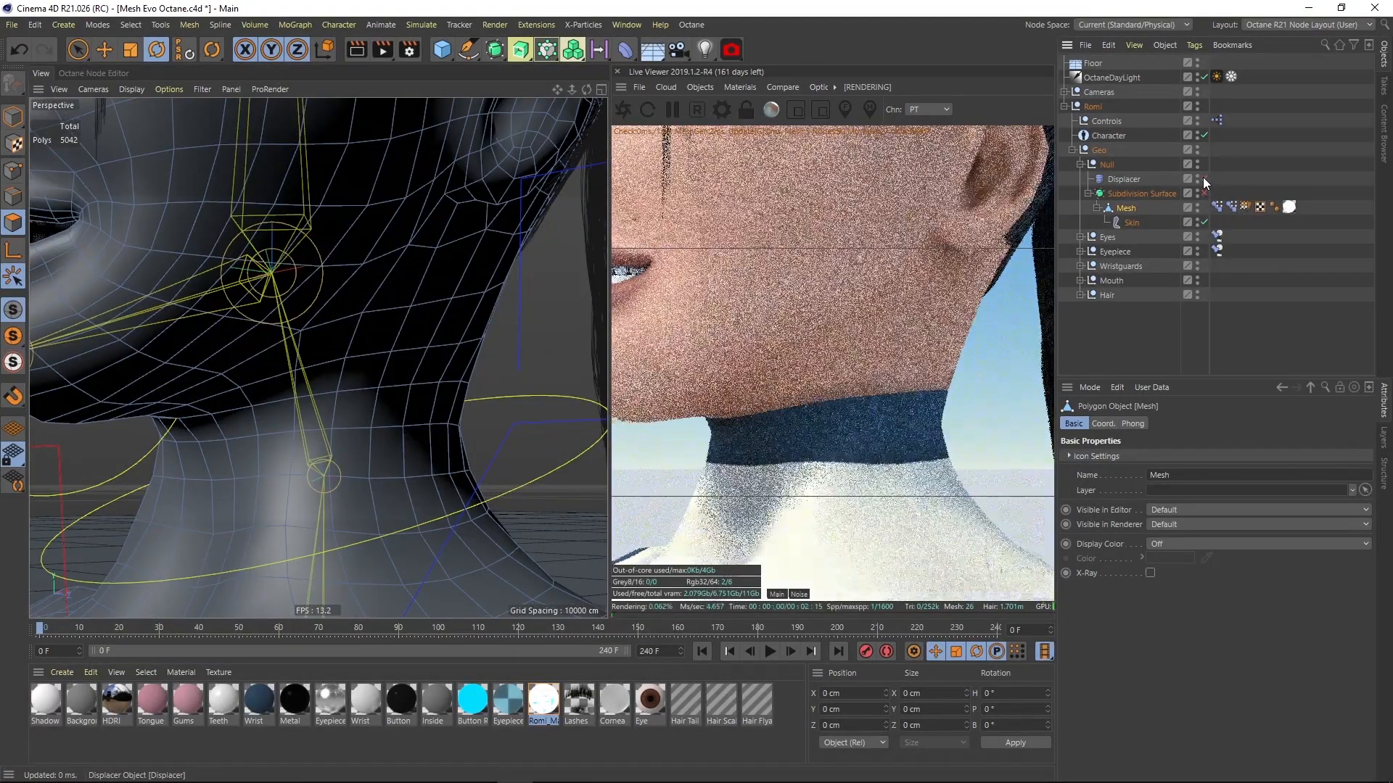
- Select the polygon loop running around the upper neck beneath the jaw with Loop Selection
{"action": "left_click_drag", "start_coordinate": [254, 384], "coordinate": [325, 390], "text": "alt"}
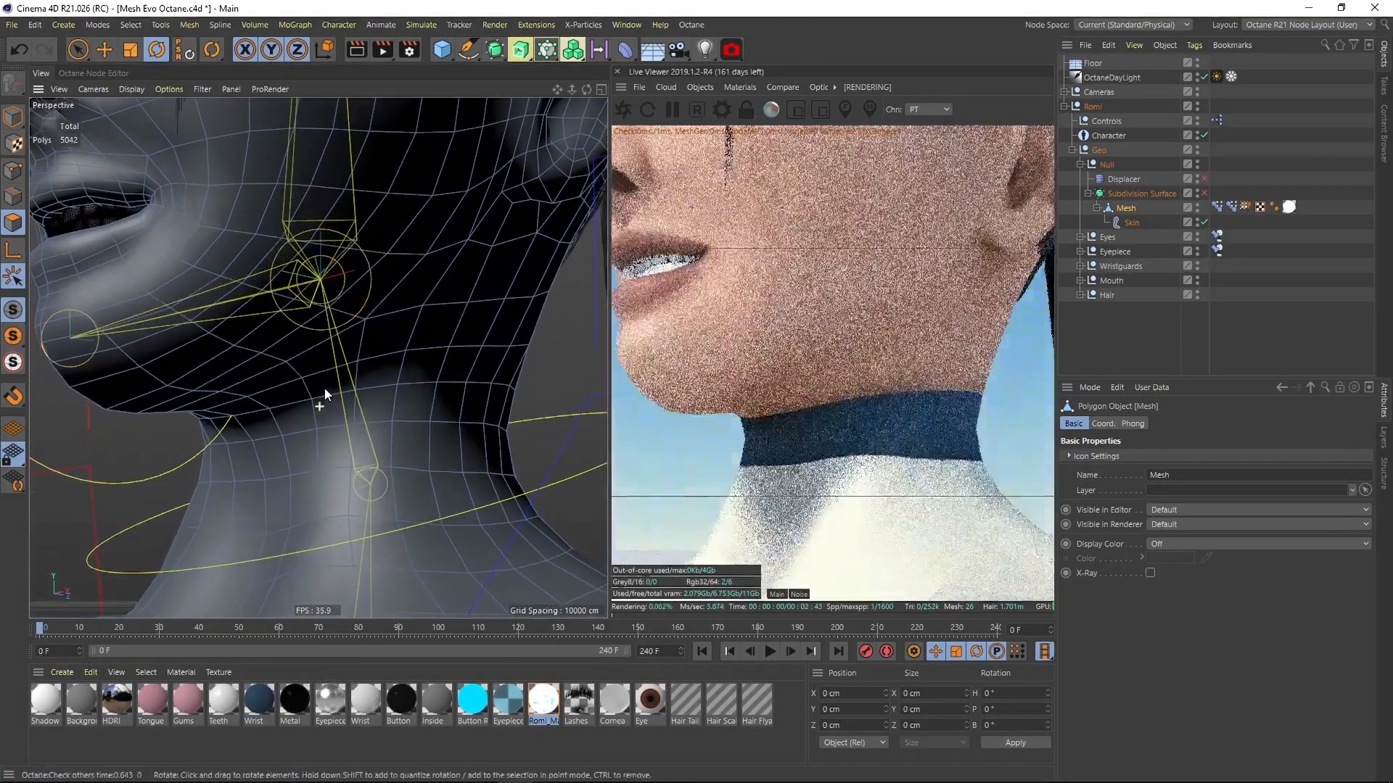
{"action": "key", "text": "u"}
{"action": "key", "text": "l"}
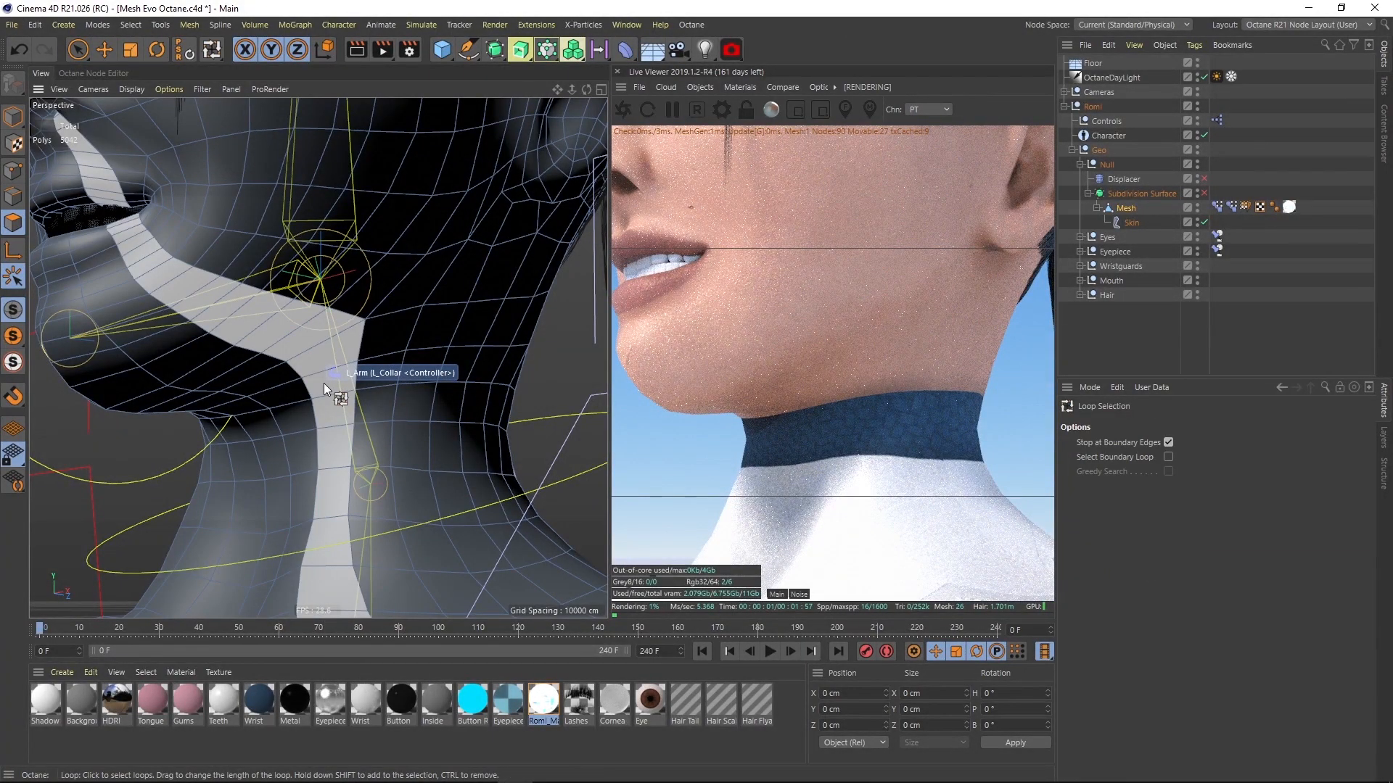
{"action": "key", "text": "u"}
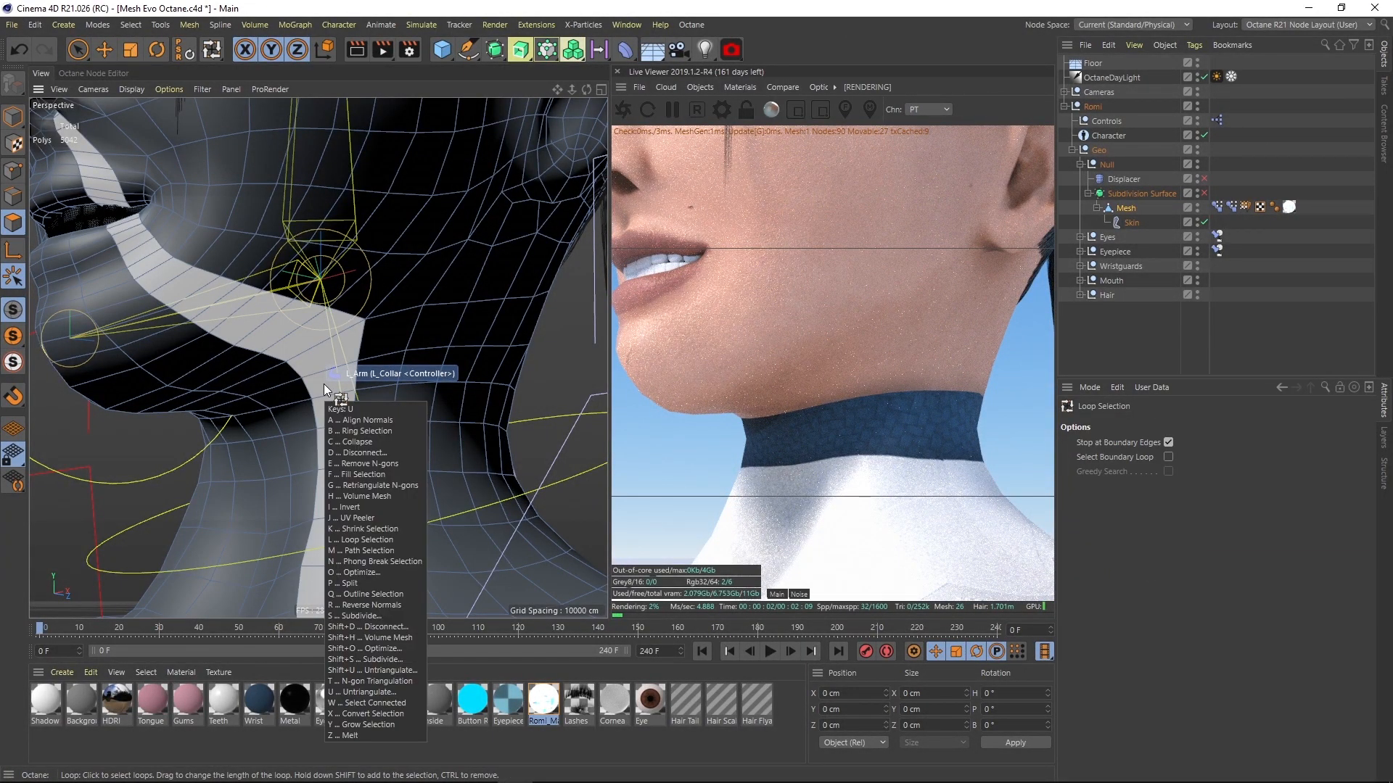
{"action": "key", "text": "l"}
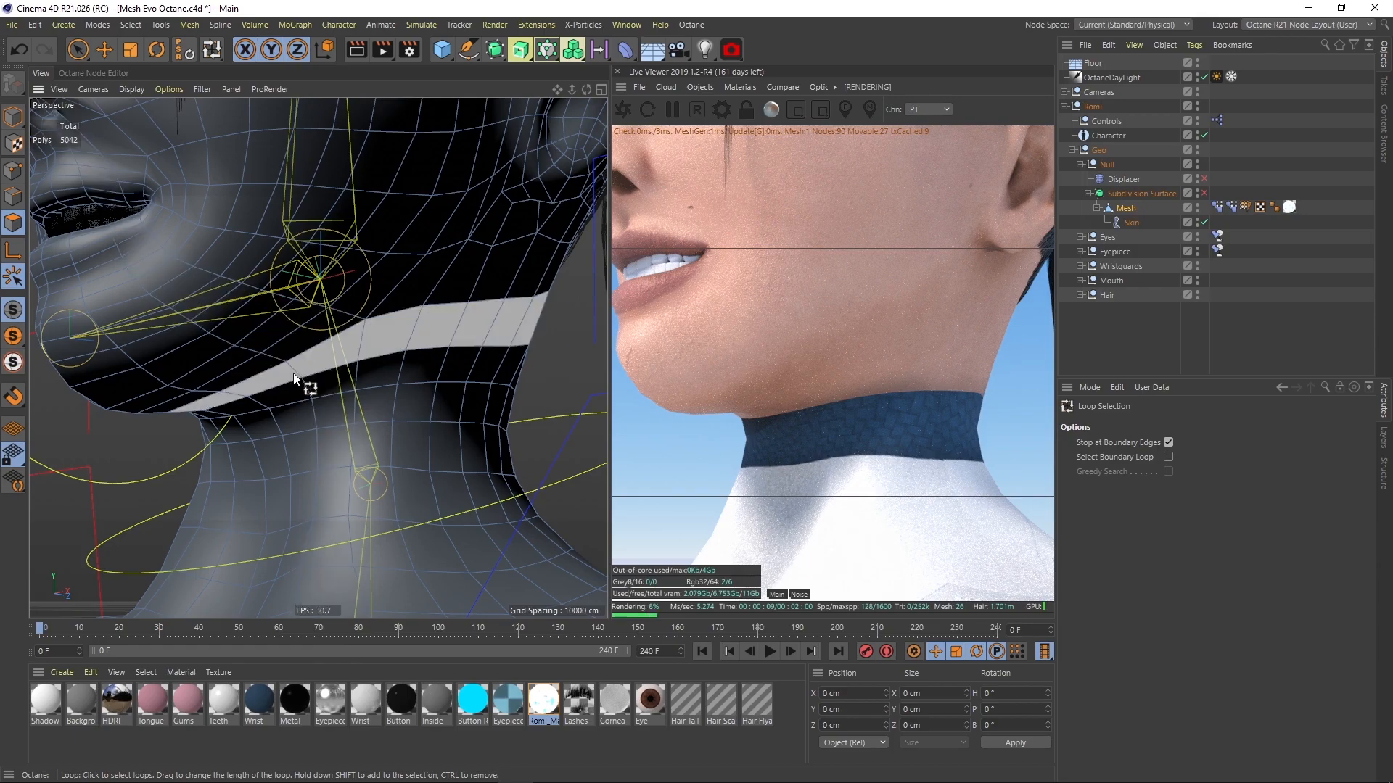
{"action": "scroll", "coordinate": [293, 368], "scroll_direction": "up", "scroll_amount": 3}
{"action": "scroll", "coordinate": [299, 372], "scroll_direction": "up", "scroll_amount": 2}
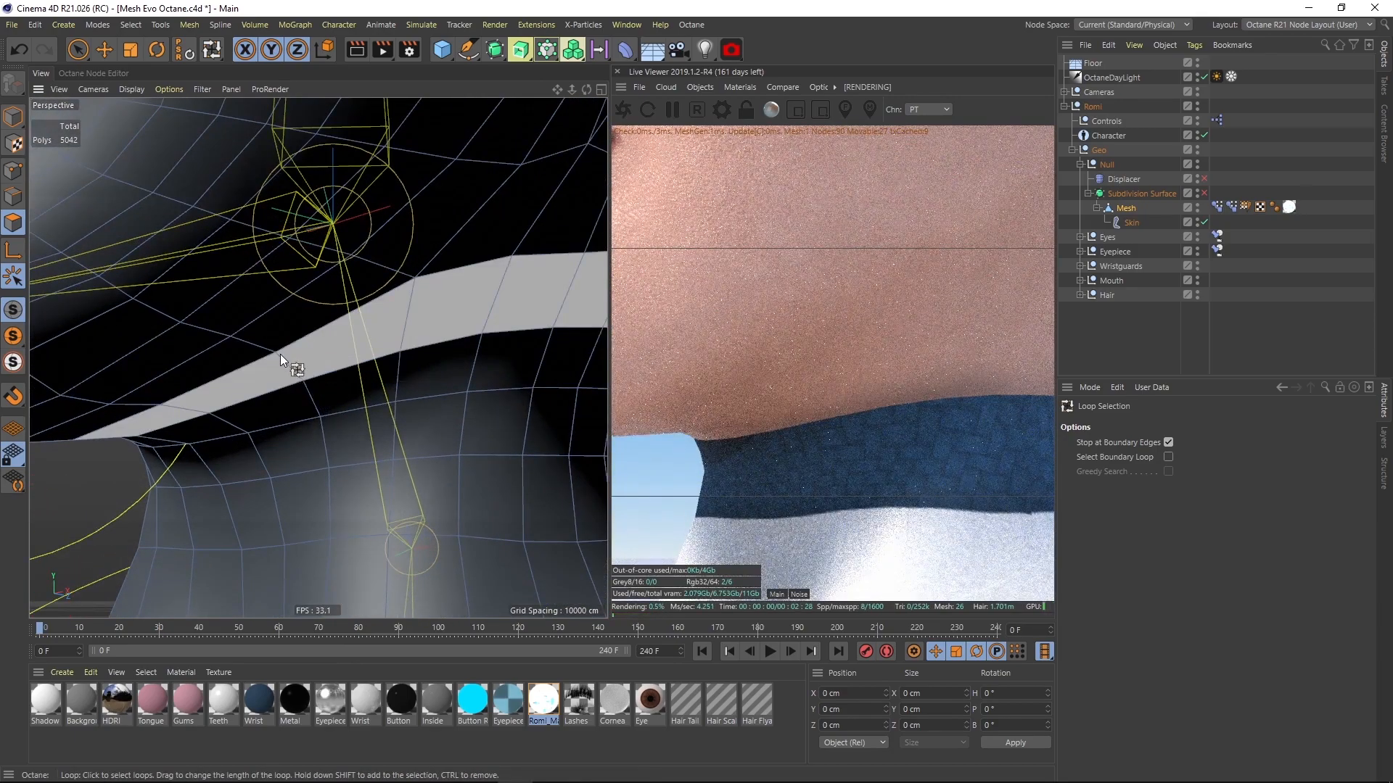
{"action": "left_click", "coordinate": [289, 364]}
{"action": "scroll", "coordinate": [446, 382], "scroll_direction": "down", "scroll_amount": 5}
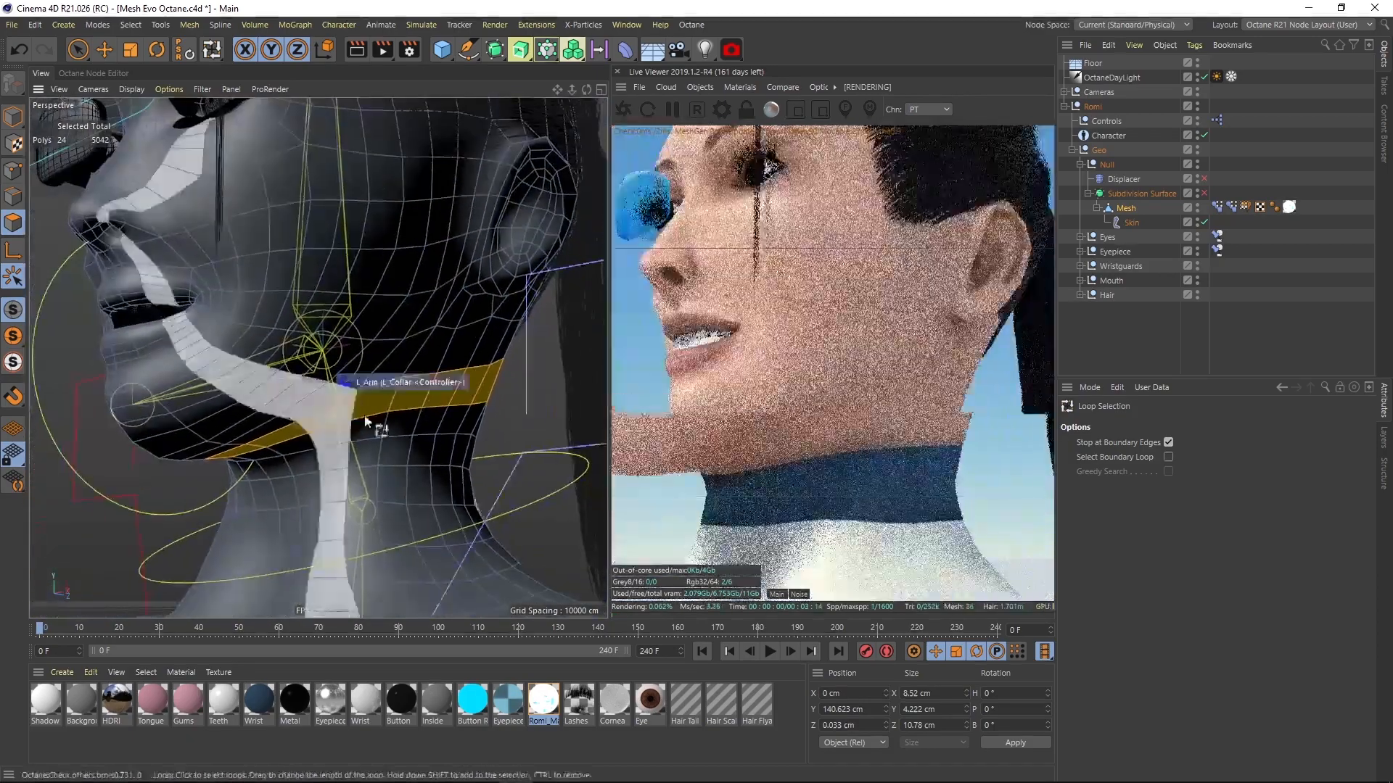
- Use Fill Selection to select all head polygons above the neck loop
{"action": "left_click_drag", "start_coordinate": [468, 350], "coordinate": [406, 389], "text": "alt"}
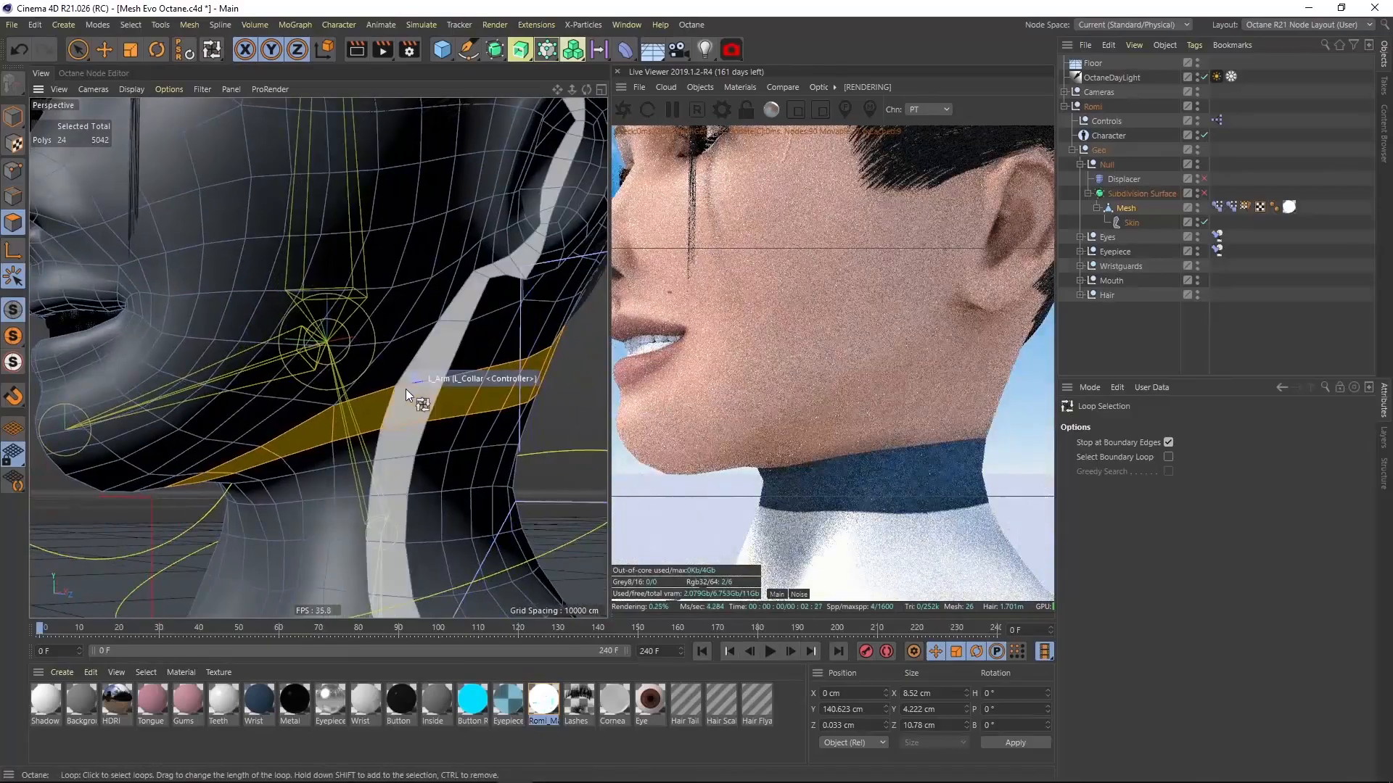
{"action": "key", "text": "u"}
{"action": "key", "text": "f"}
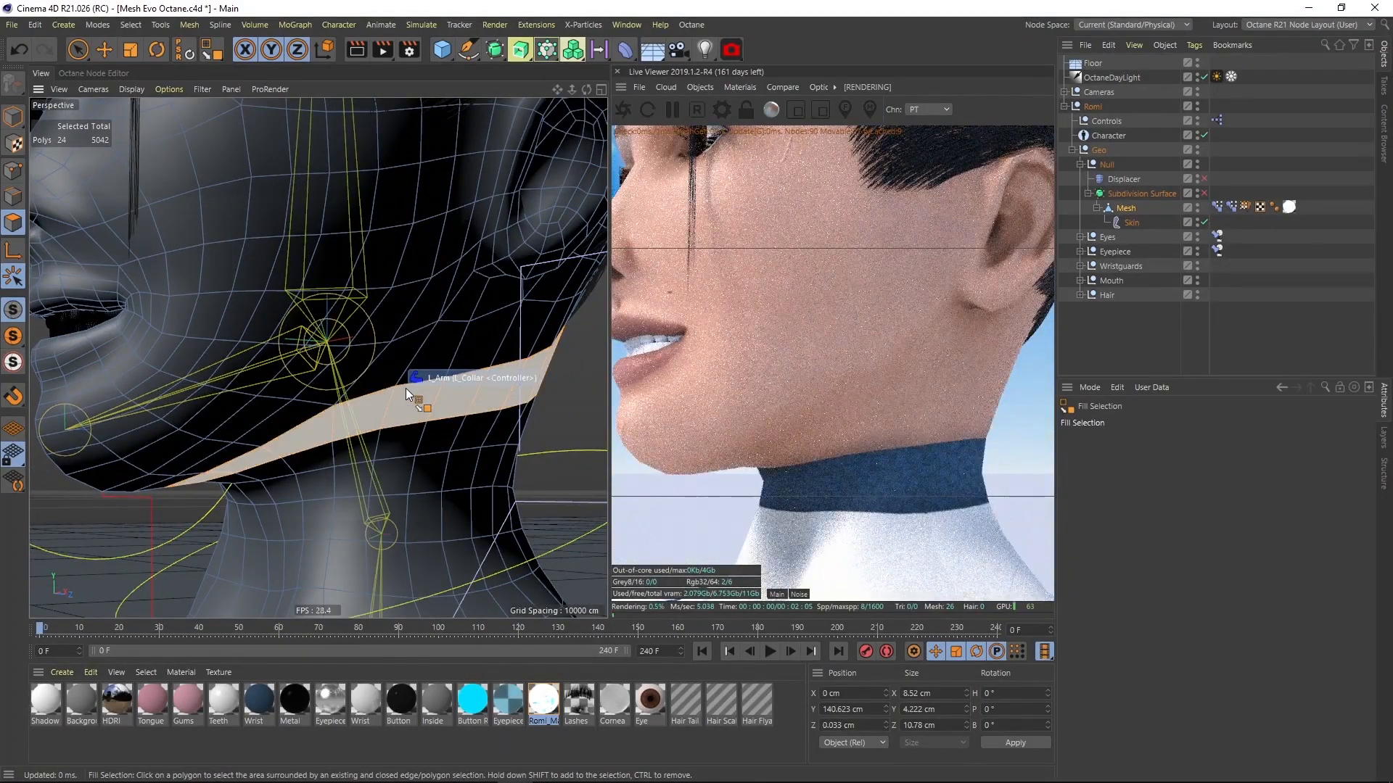
{"action": "left_click", "coordinate": [406, 389]}
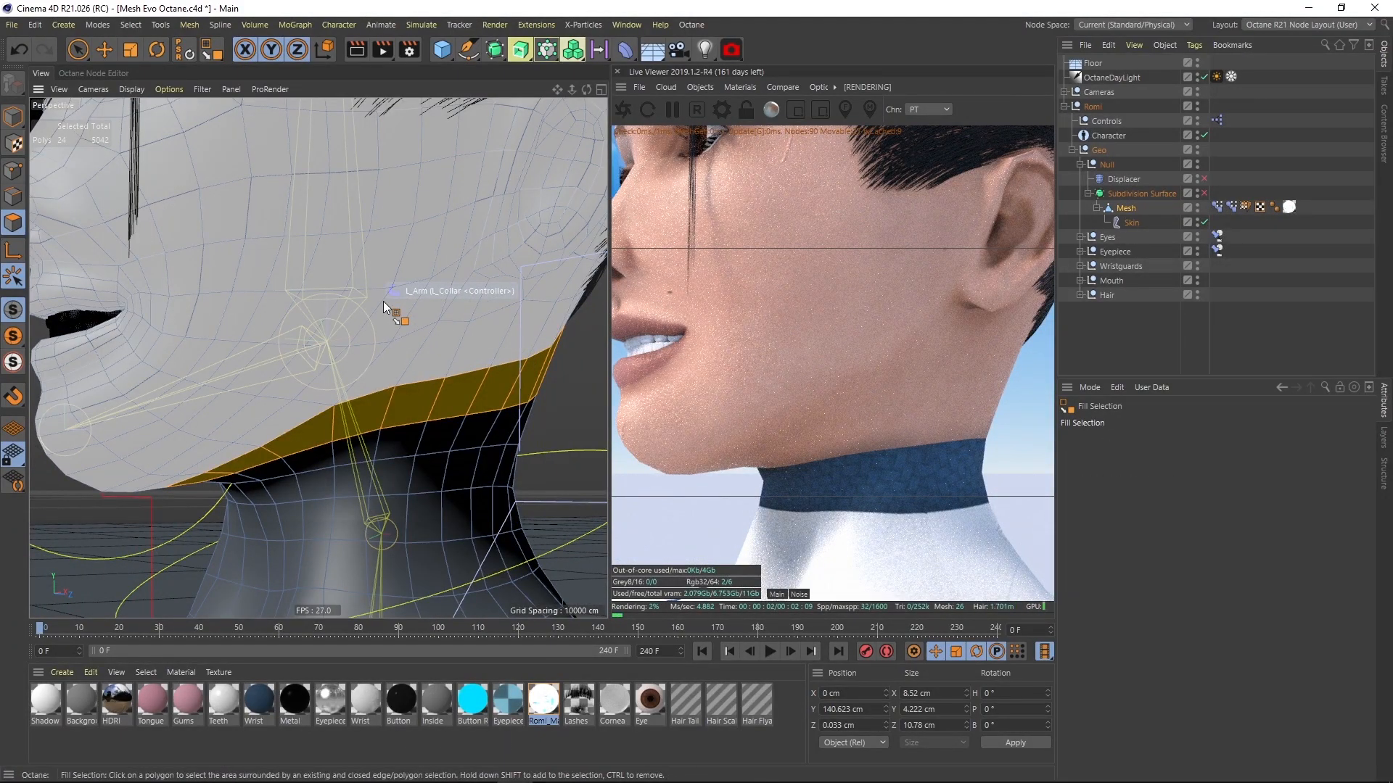
{"action": "left_click", "coordinate": [195, 214]}
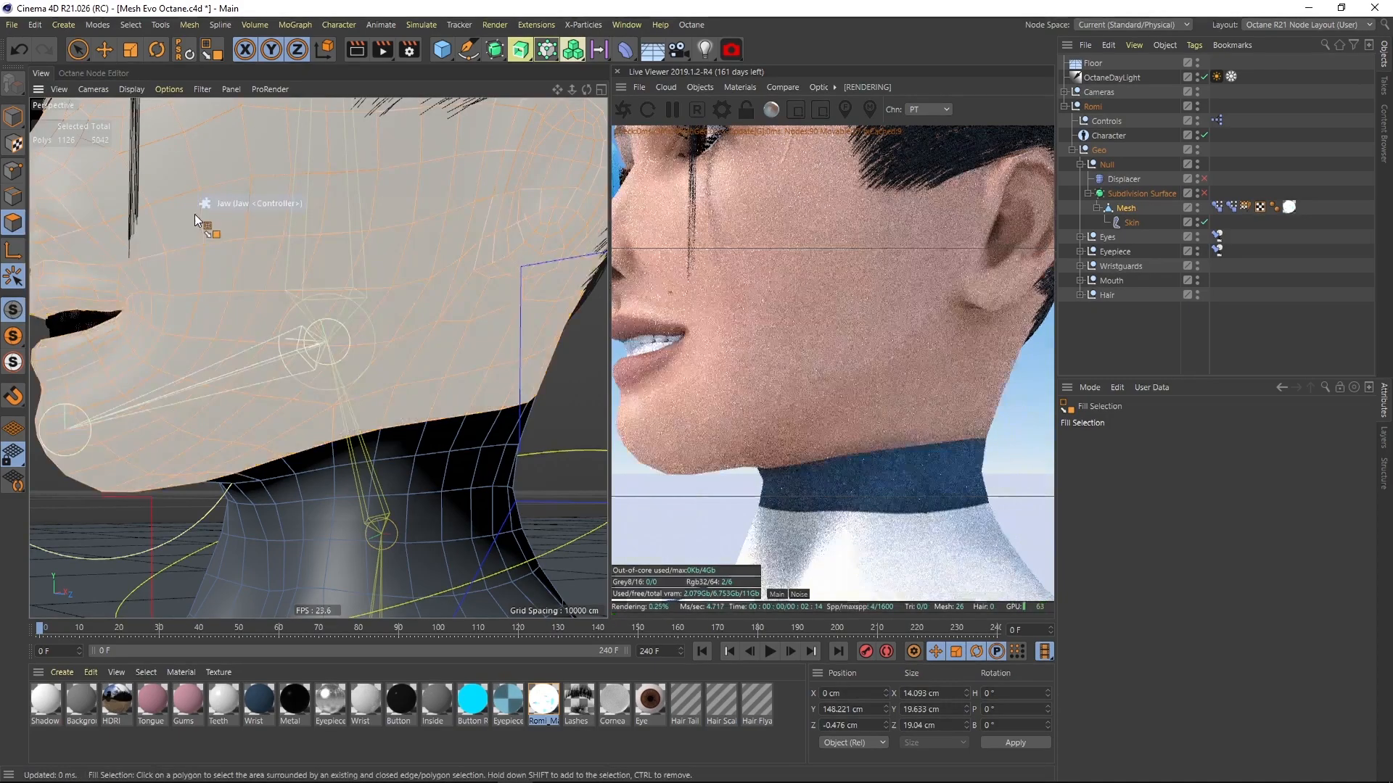
{"action": "scroll", "coordinate": [390, 247], "scroll_direction": "down", "scroll_amount": 4}
{"action": "middle_click_drag", "start_coordinate": [395, 240], "coordinate": [368, 339], "text": "alt"}
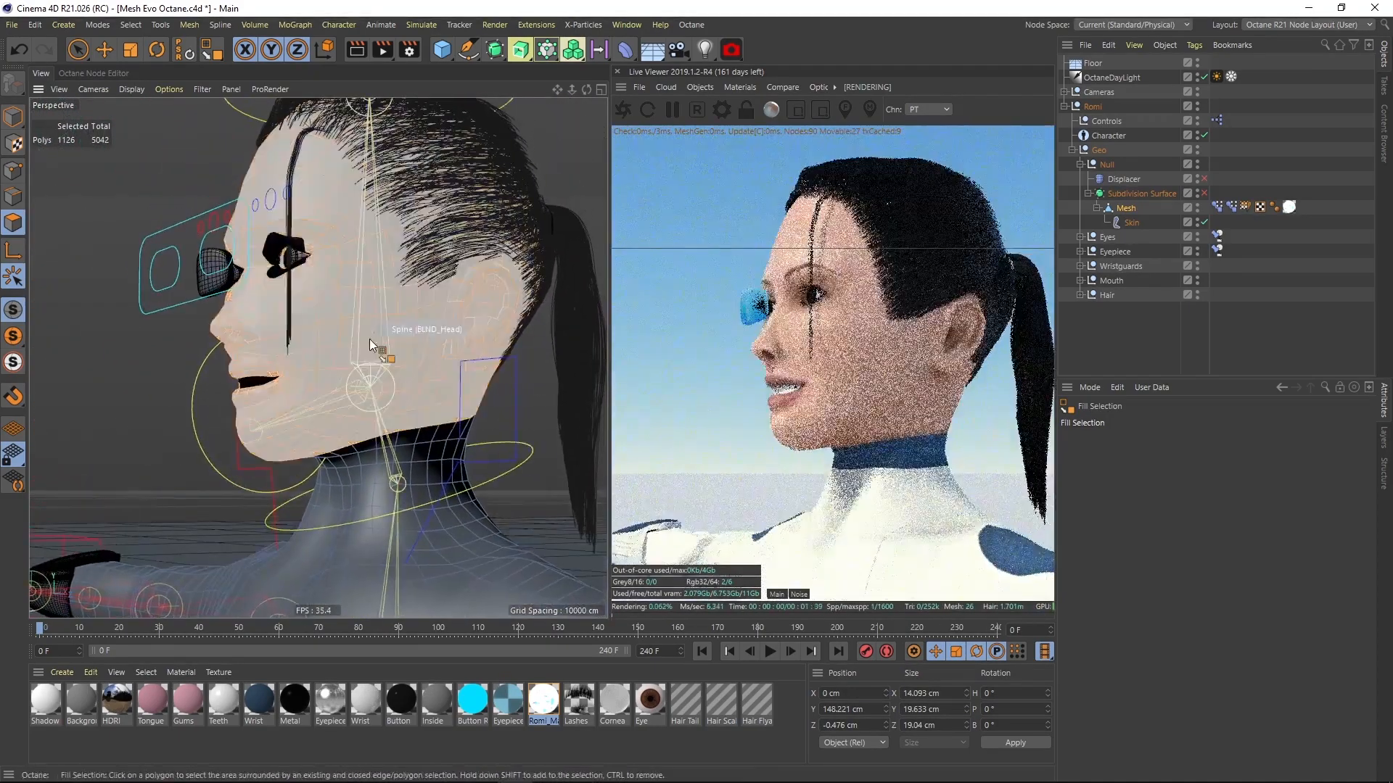
- Fill-select the head polygons and set their vertex weight to 100 in Set mode
{"action": "left_click", "coordinate": [364, 272]}
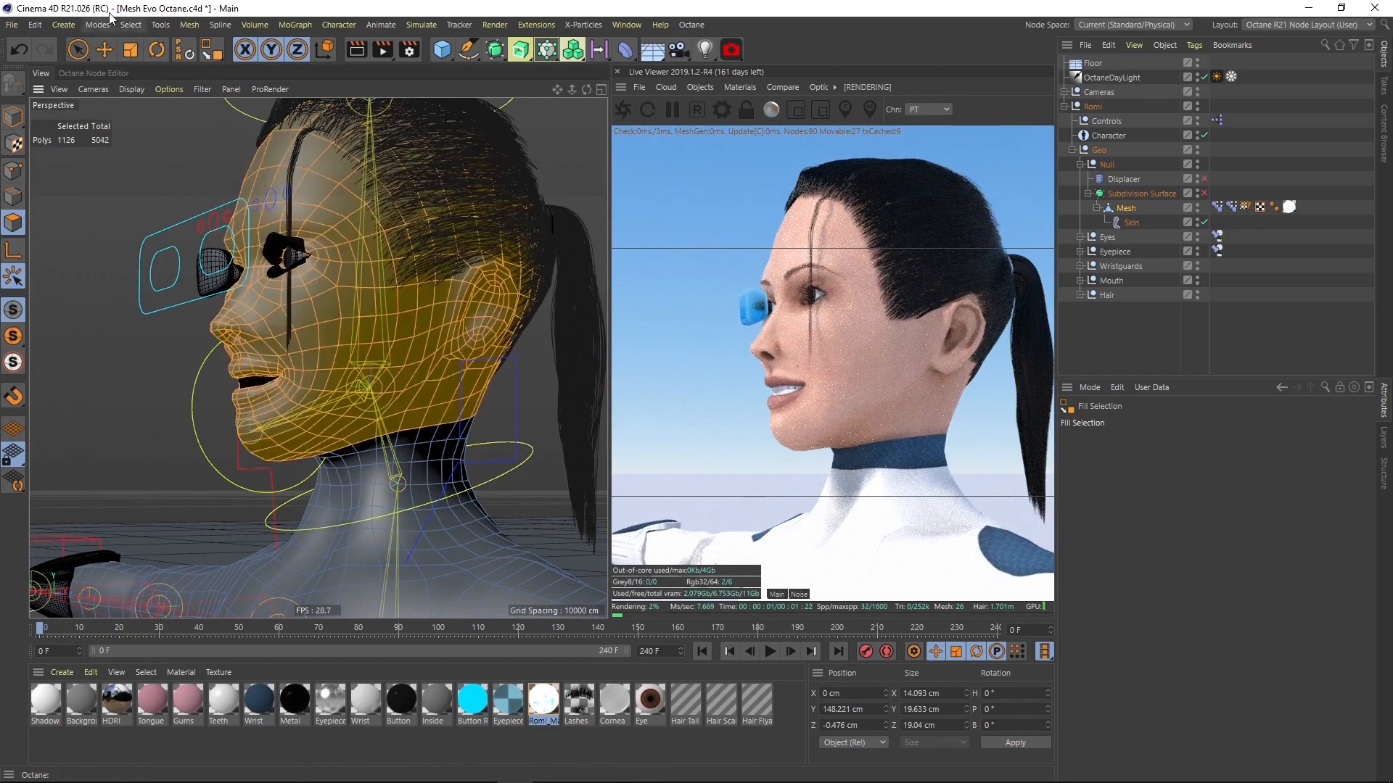
{"action": "left_click", "coordinate": [130, 25]}
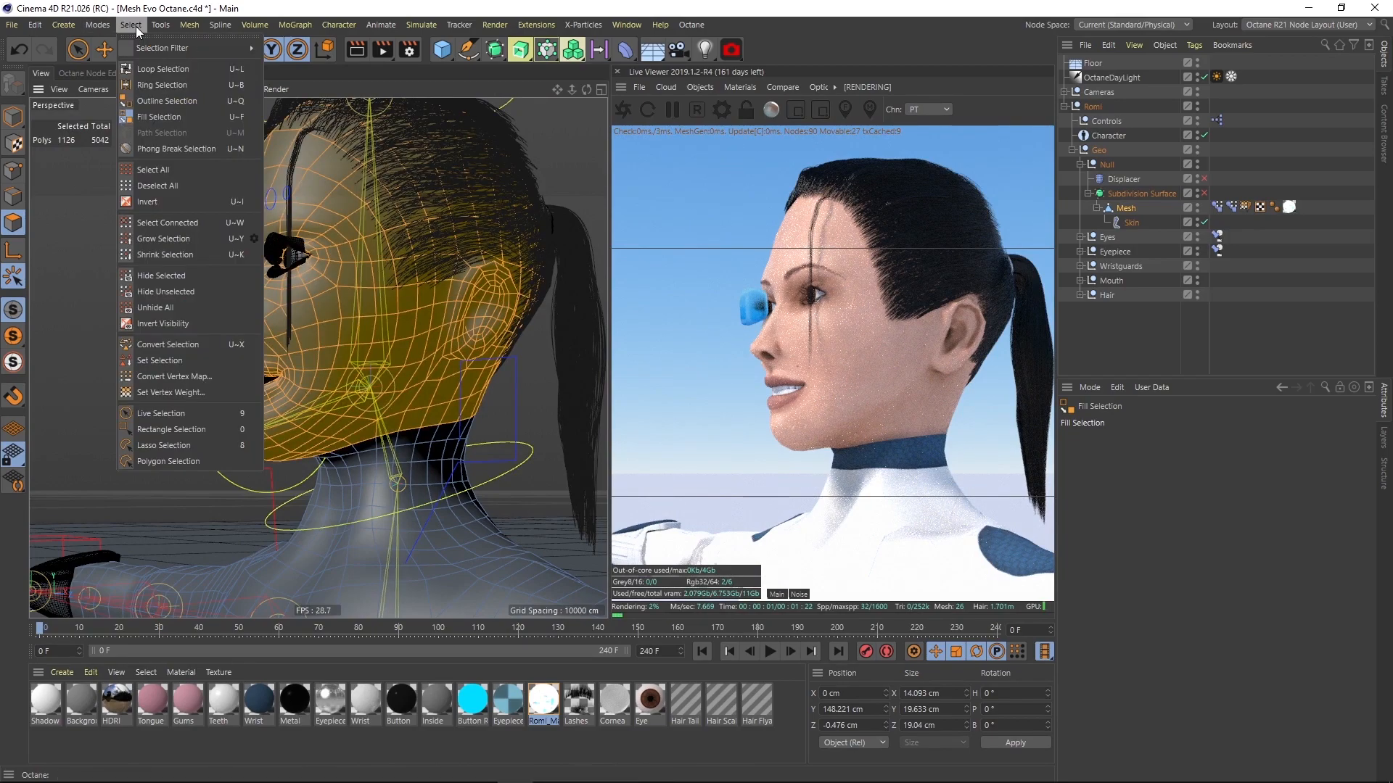
{"action": "left_click", "coordinate": [195, 389]}
{"action": "type", "text": "100"}
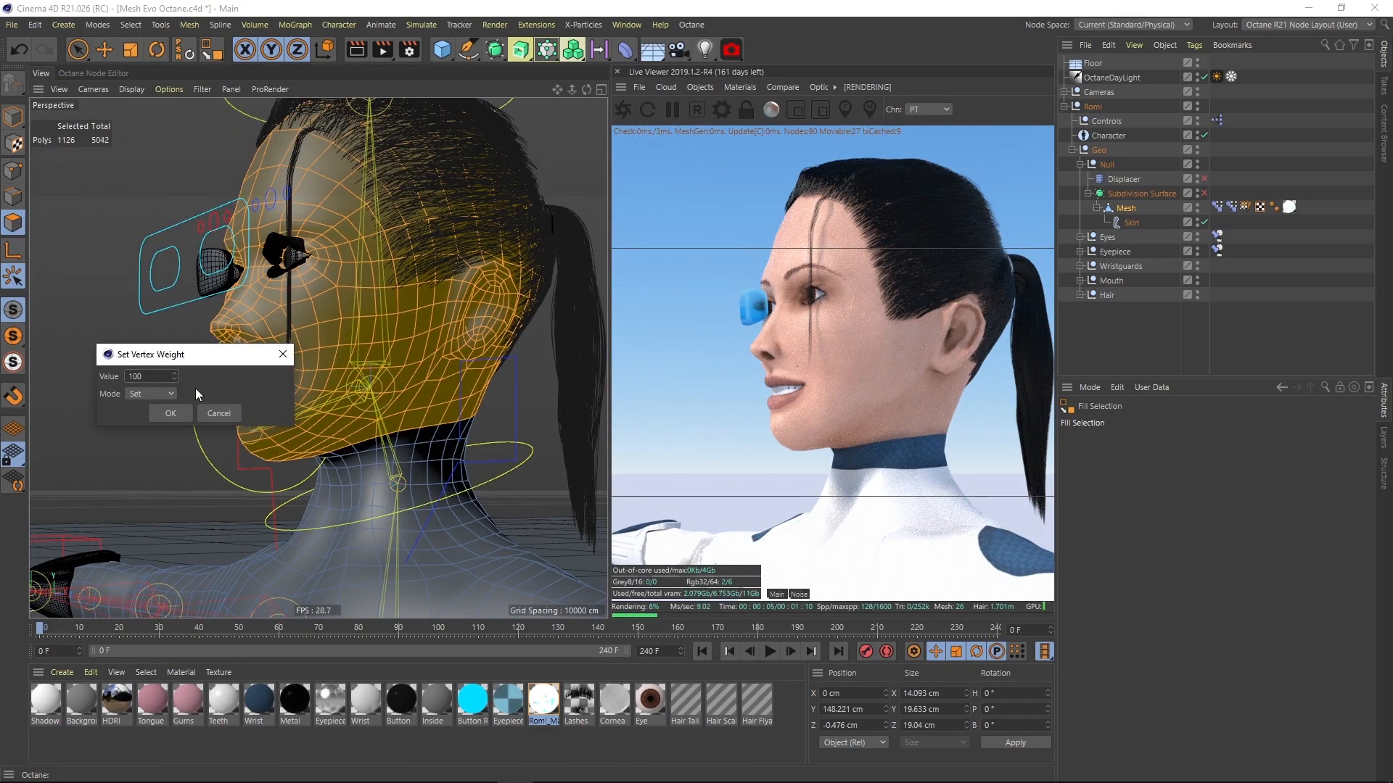
{"action": "key", "text": "Return"}
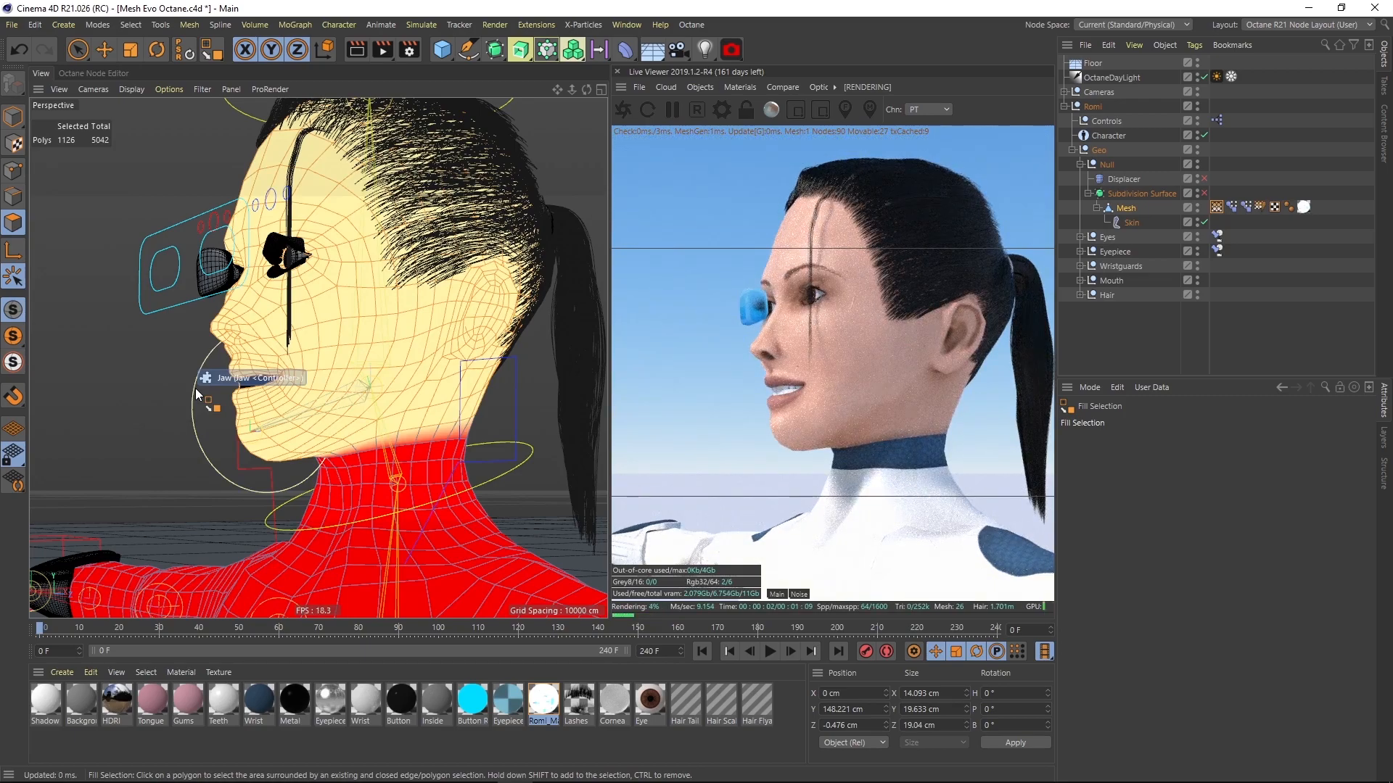
- Examine the vertex map's coverage of the head and its boundary around the neck from several angles
{"action": "key", "text": "e"}
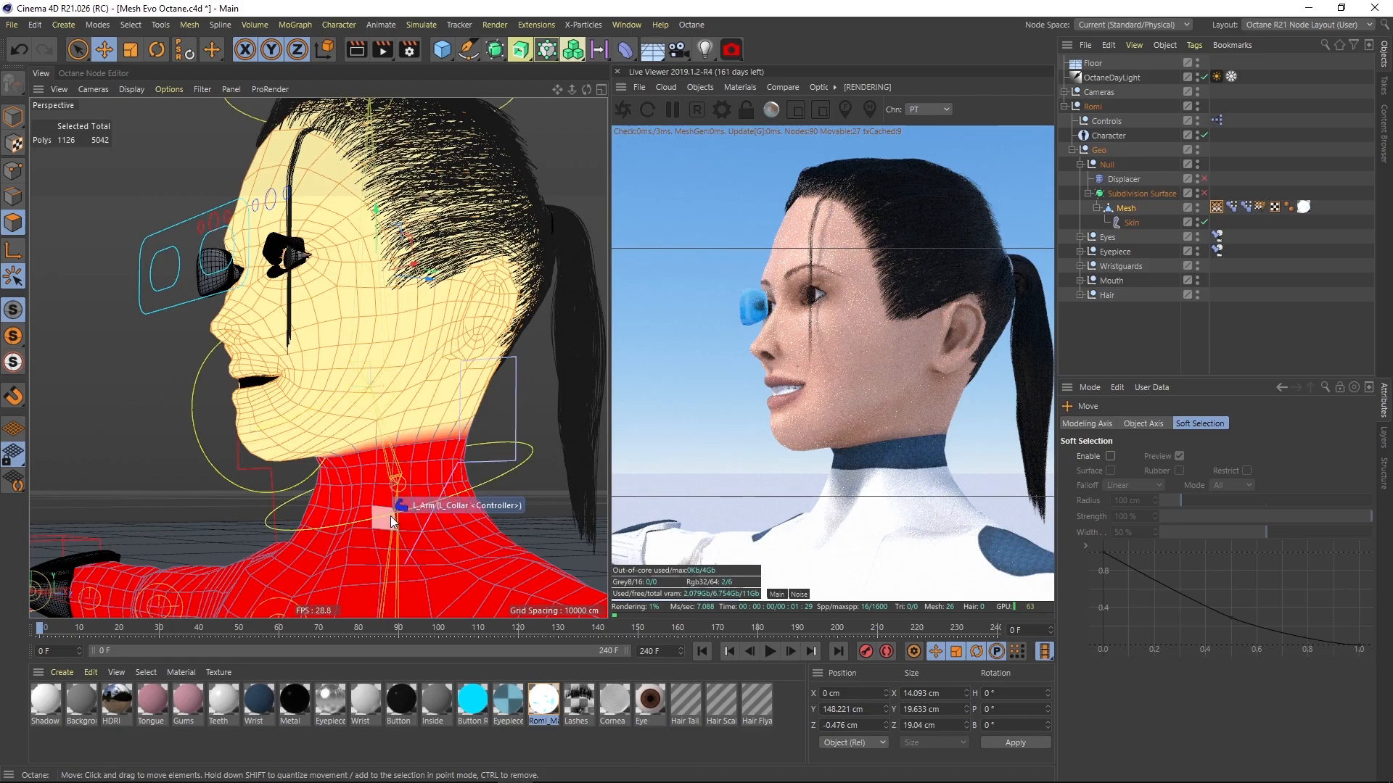
{"action": "scroll", "coordinate": [416, 398], "scroll_direction": "down", "scroll_amount": 5}
{"action": "scroll", "coordinate": [419, 396], "scroll_direction": "up", "scroll_amount": 6}
{"action": "middle_click_drag", "start_coordinate": [417, 364], "coordinate": [414, 404], "text": "alt"}
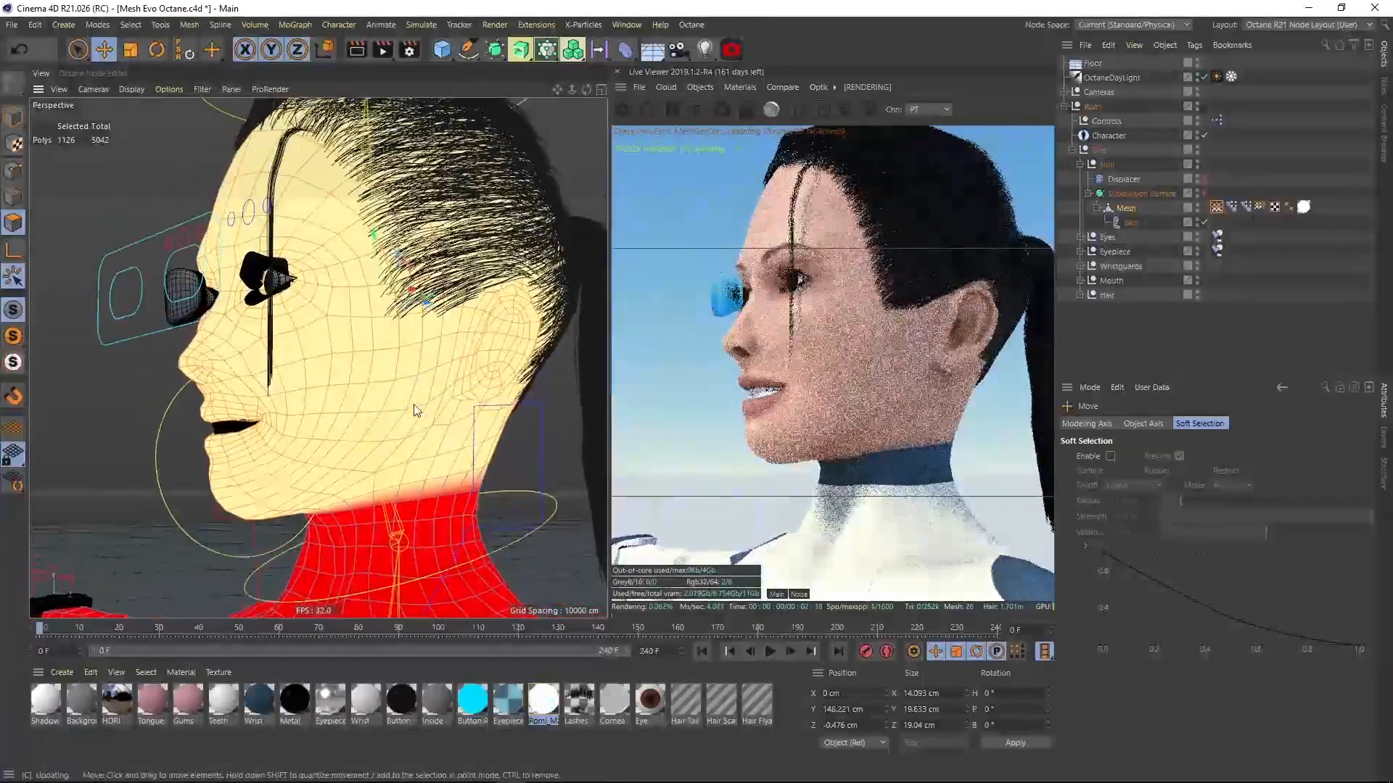
{"action": "scroll", "coordinate": [413, 404], "scroll_direction": "down", "scroll_amount": 4}
{"action": "left_click_drag", "start_coordinate": [370, 394], "coordinate": [412, 392], "text": "alt"}
{"action": "middle_click_drag", "start_coordinate": [412, 391], "coordinate": [381, 389], "text": "alt"}
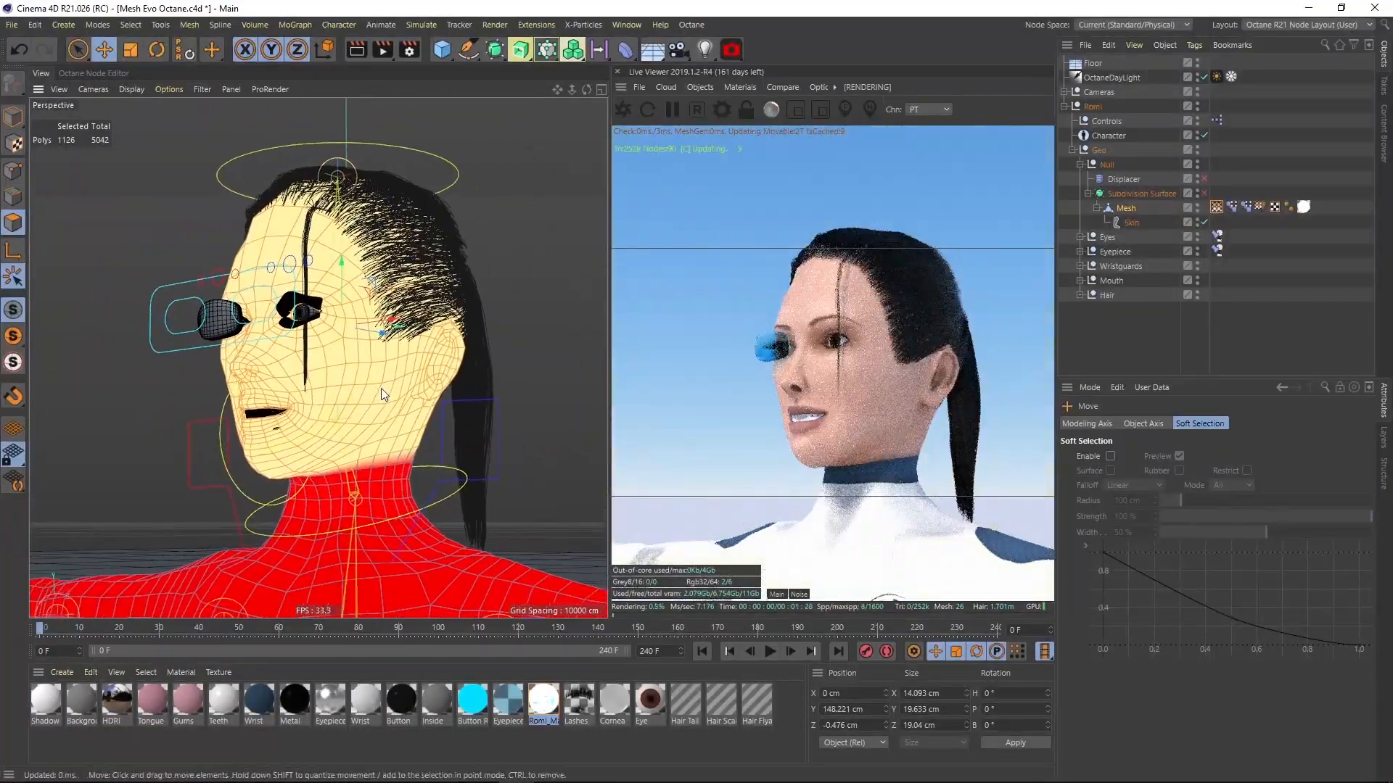
{"action": "scroll", "coordinate": [384, 395], "scroll_direction": "up", "scroll_amount": 4}
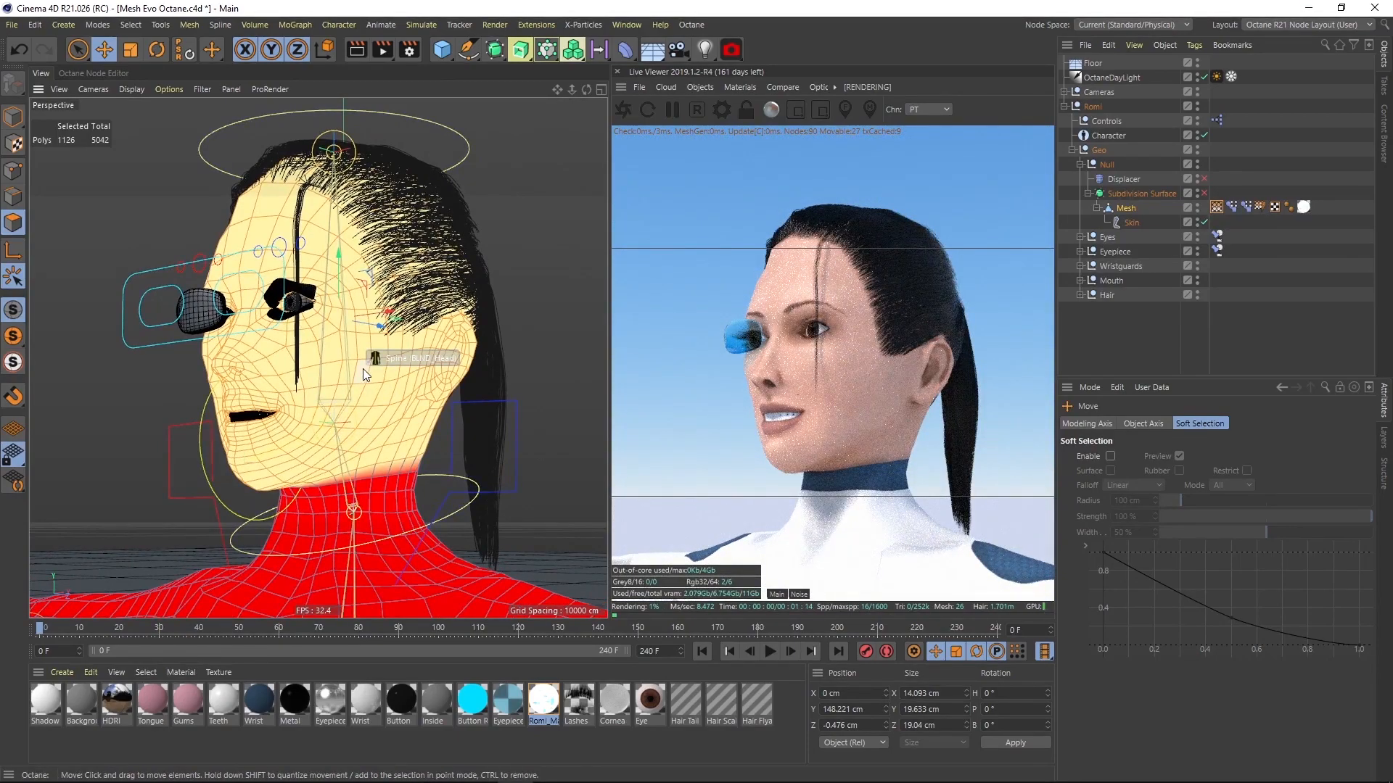
- Return to Model mode with nothing selected, then add a Vertex Map node using the Mesh object's new vertex map tag
{"action": "left_click", "coordinate": [13, 116]}
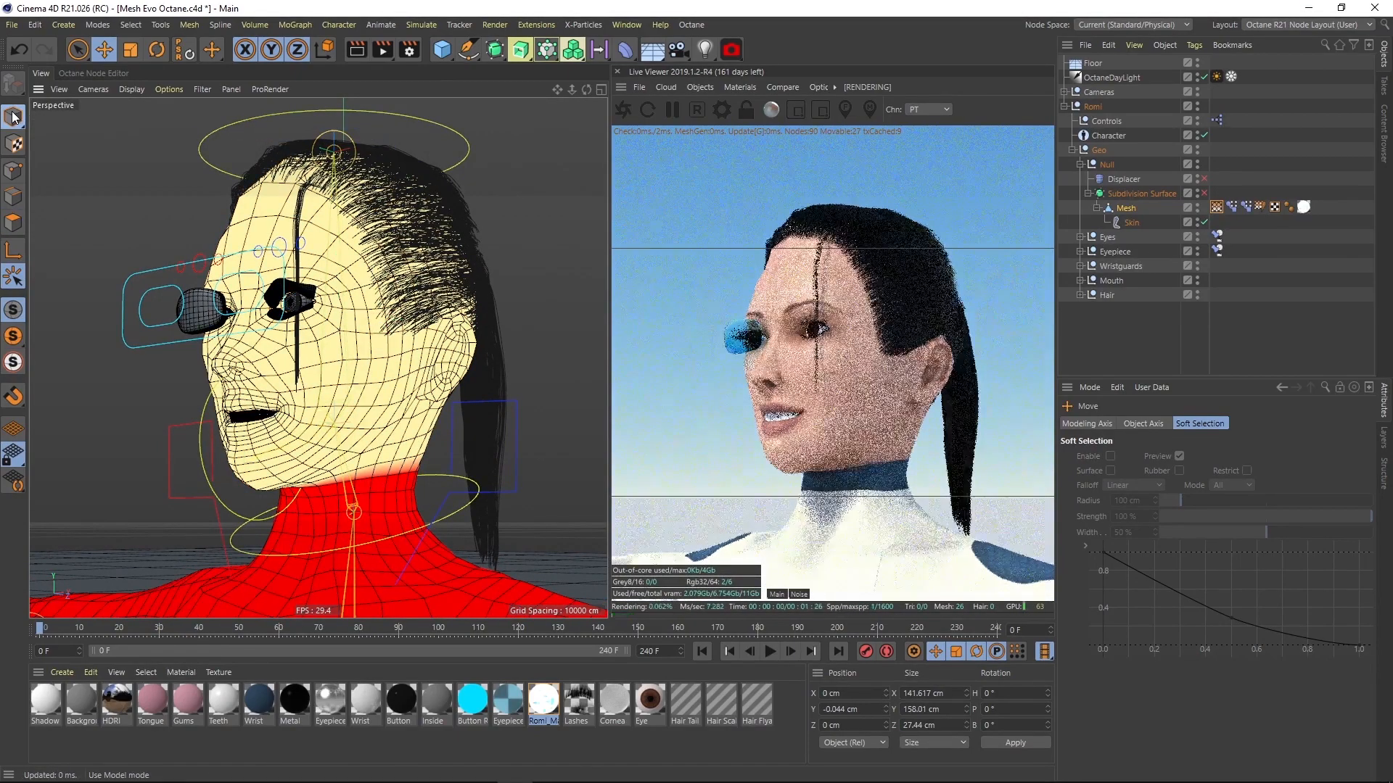
{"action": "left_click", "coordinate": [1123, 351]}
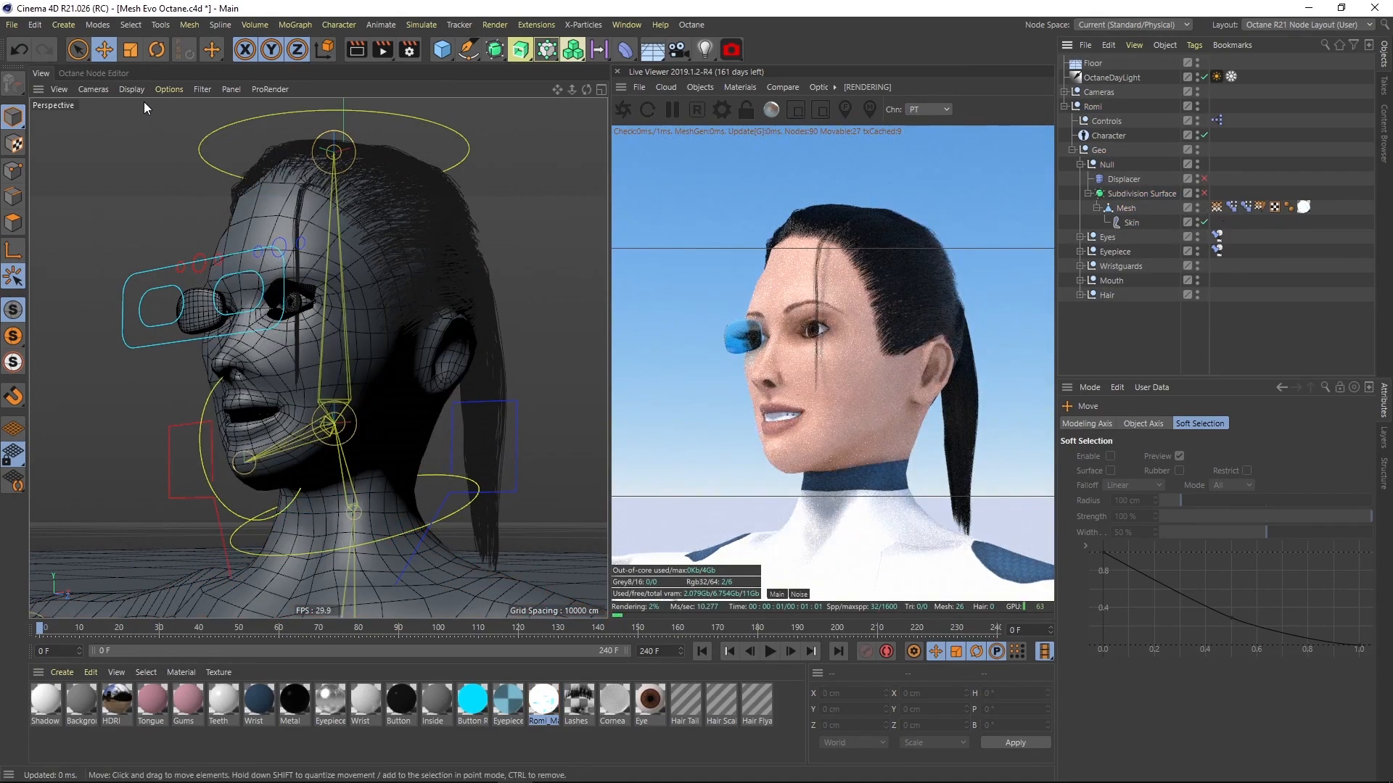
{"action": "left_click", "coordinate": [111, 72]}
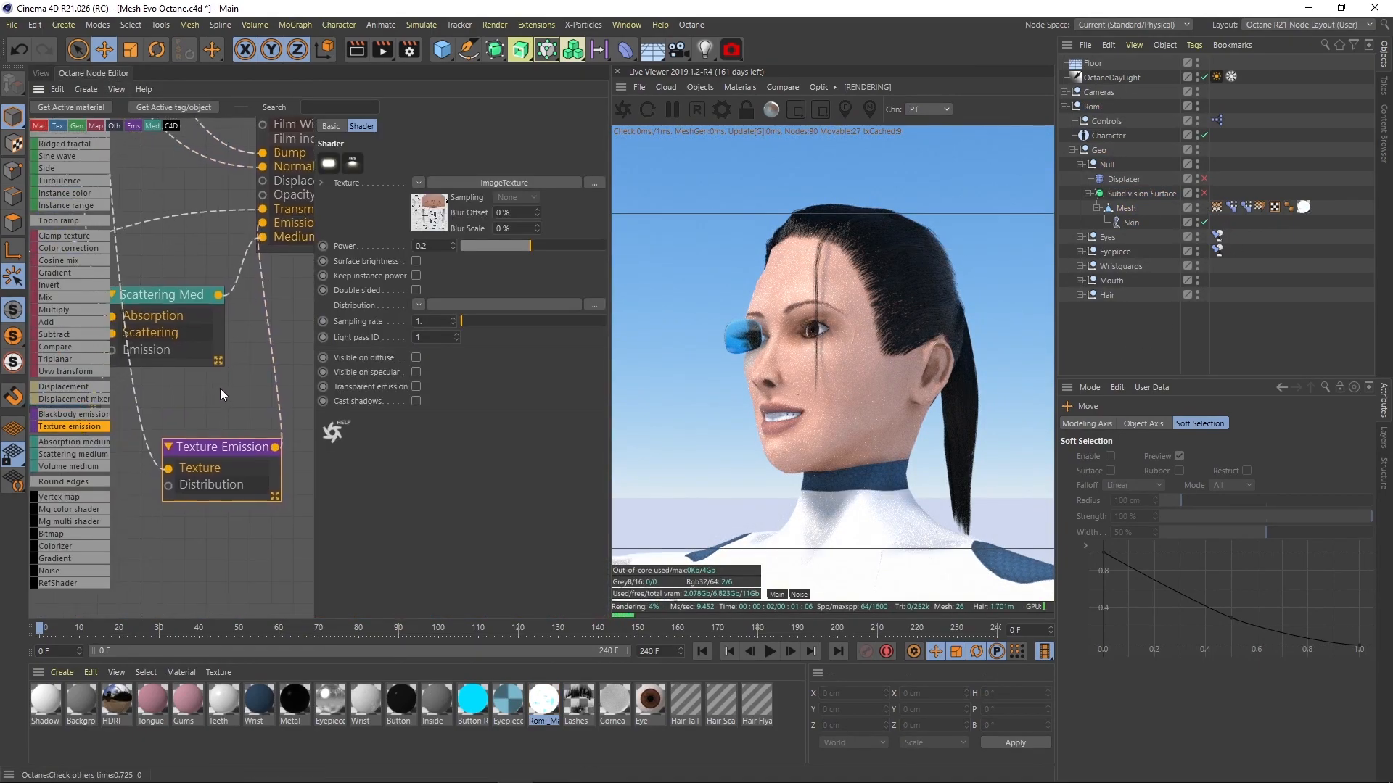
{"action": "middle_click_drag", "start_coordinate": [215, 394], "coordinate": [279, 336]}
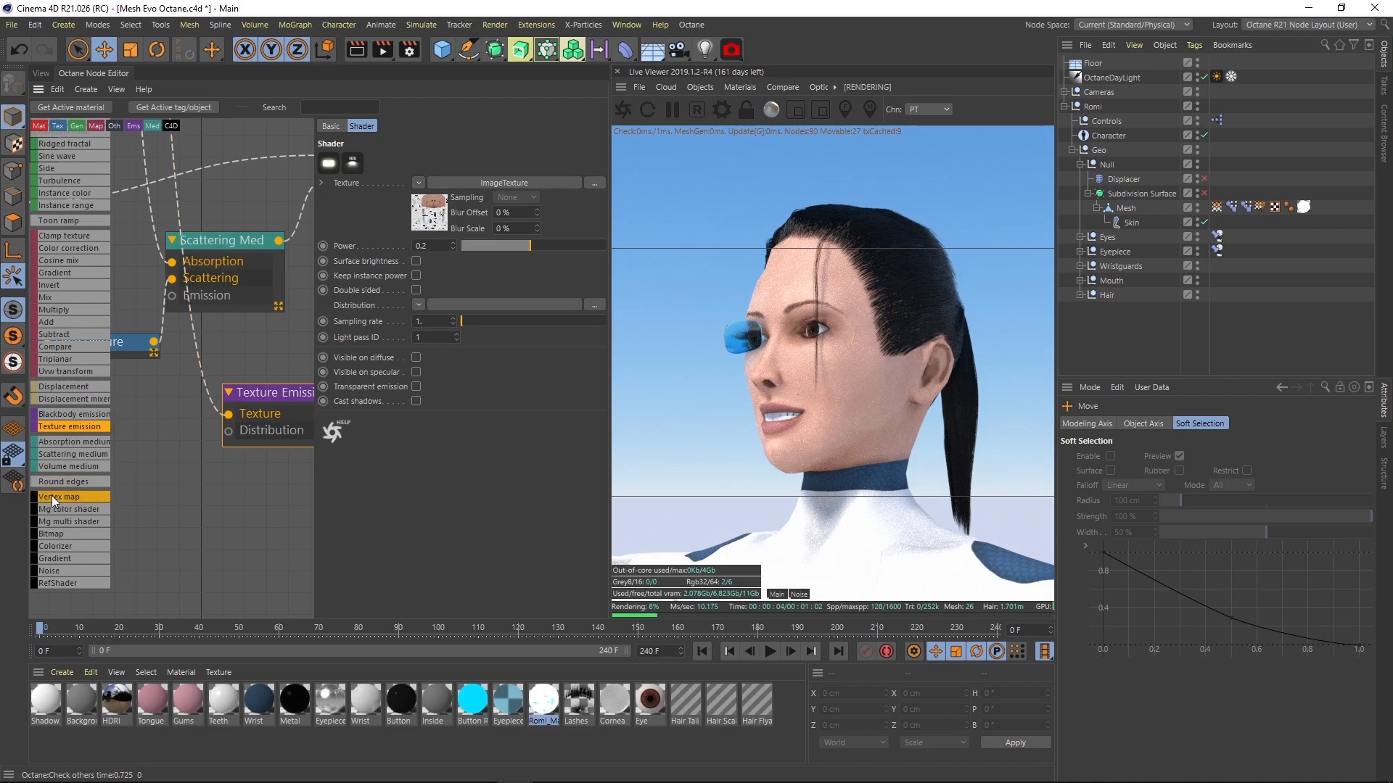
{"action": "scroll", "coordinate": [63, 499], "scroll_direction": "down", "scroll_amount": 2}
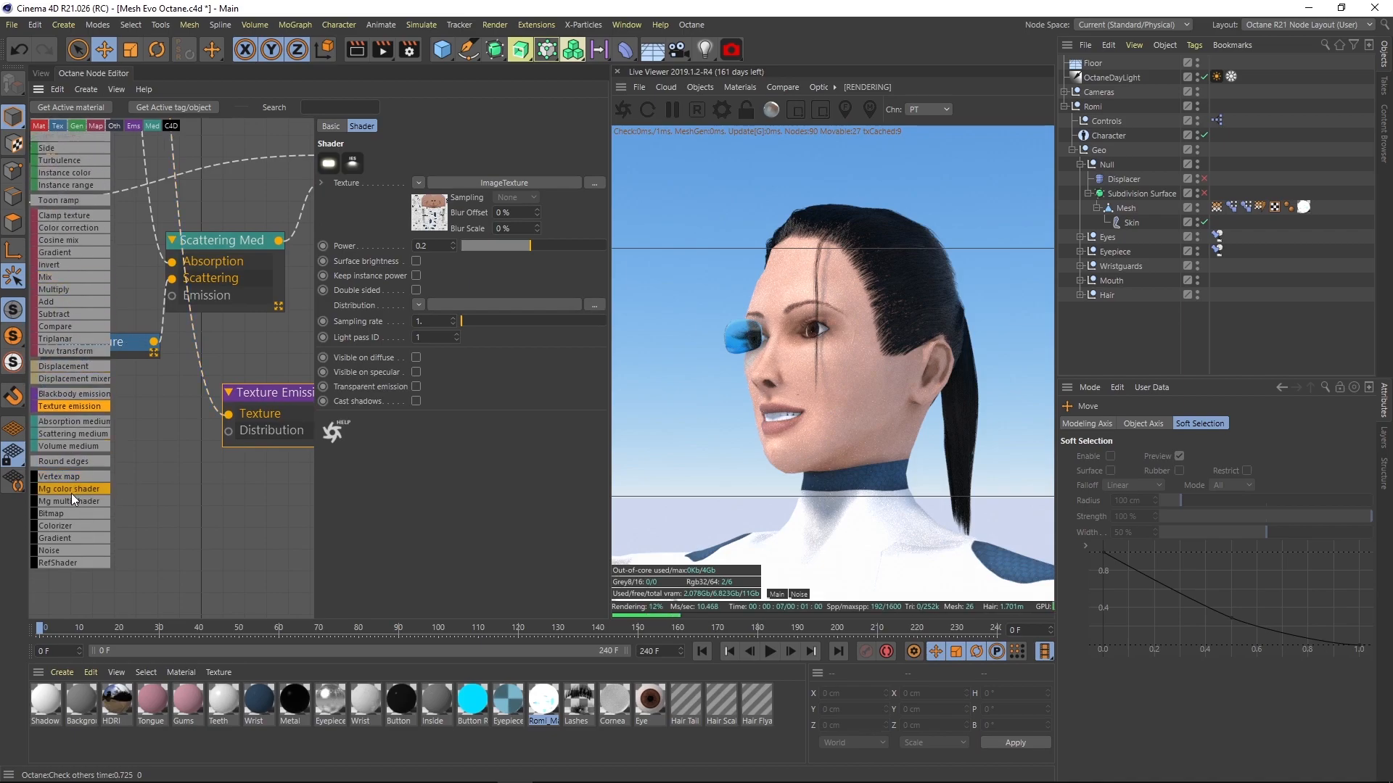
{"action": "left_click_drag", "start_coordinate": [60, 476], "coordinate": [155, 466]}
{"action": "left_click_drag", "start_coordinate": [215, 515], "coordinate": [189, 485]}
{"action": "left_click_drag", "start_coordinate": [1216, 207], "coordinate": [402, 249]}
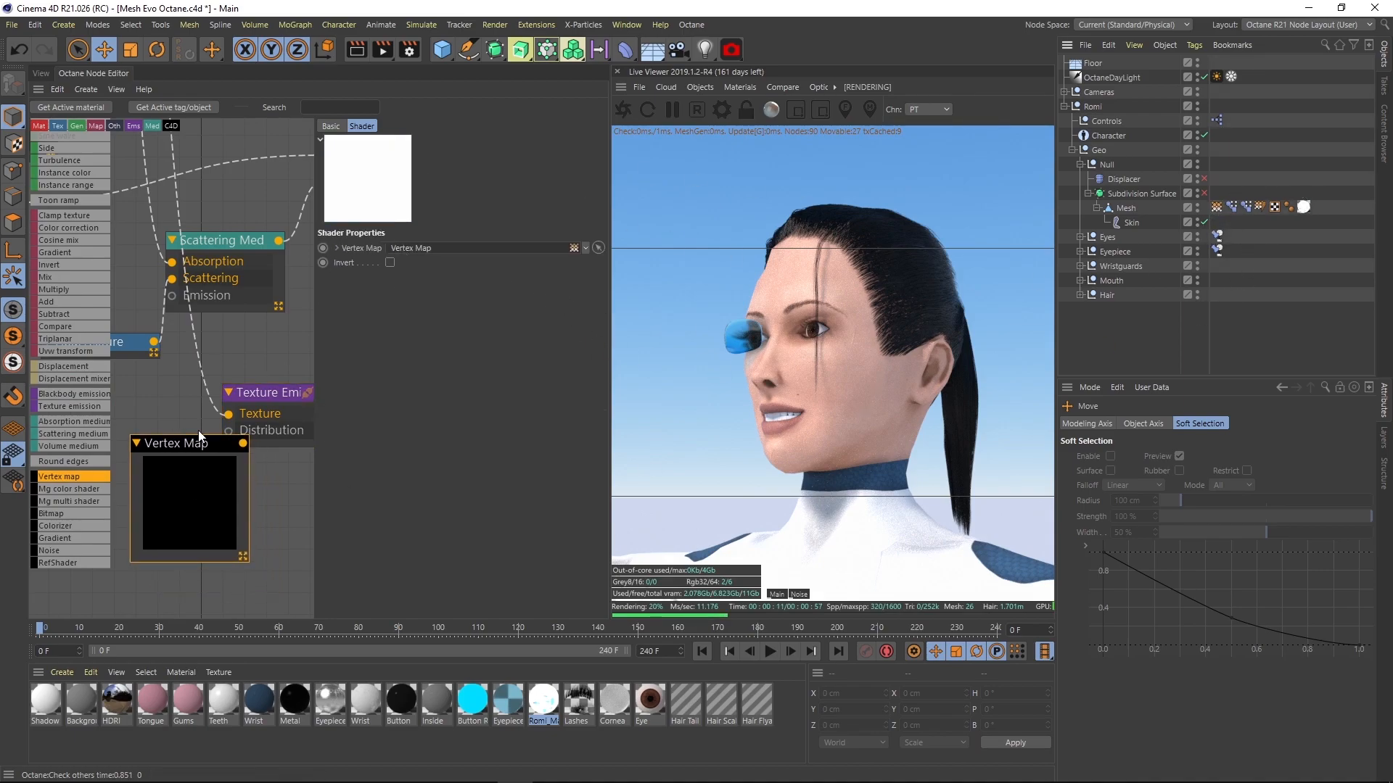
- Move the Vertex Map node into clear space and connect it to the Albedo input of Romi_Mat
{"action": "scroll", "coordinate": [154, 412], "scroll_direction": "down", "scroll_amount": 3}
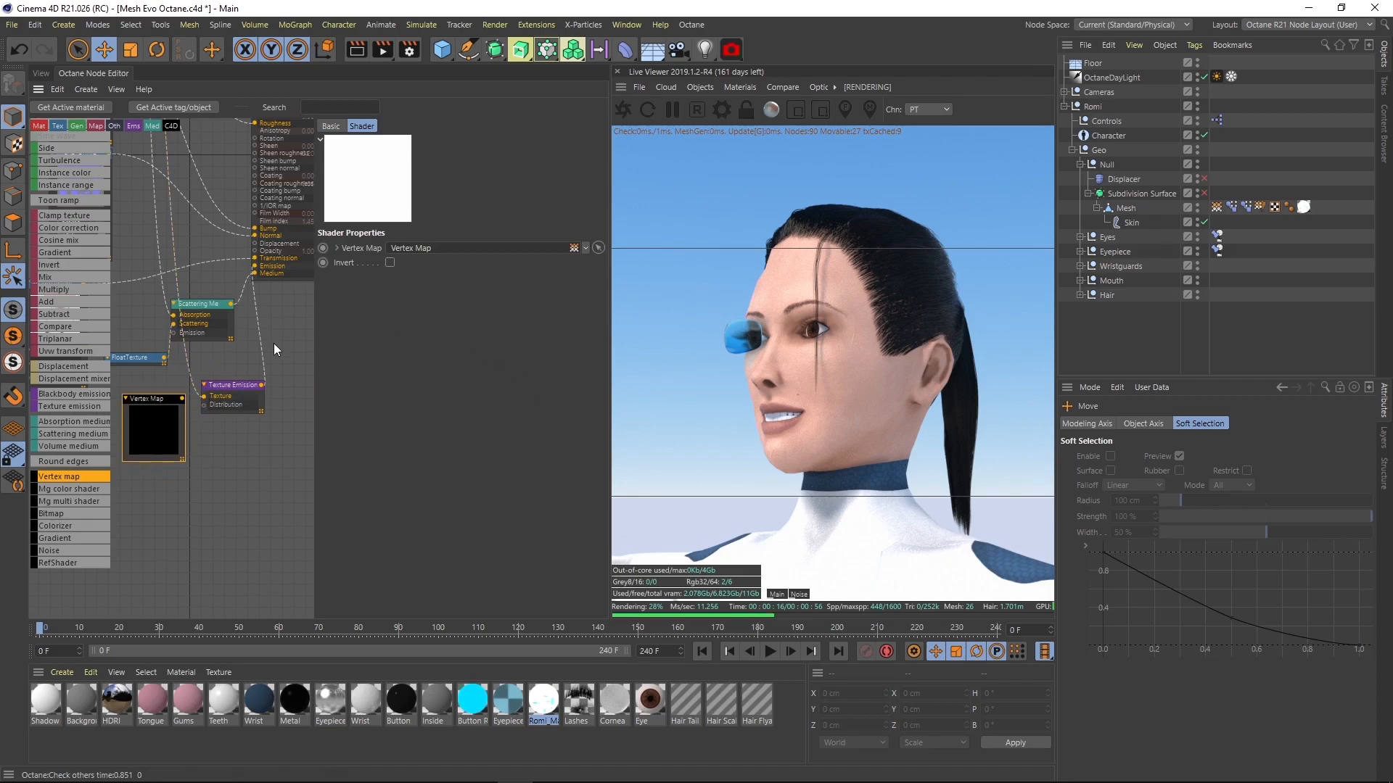
{"action": "middle_click_drag", "start_coordinate": [219, 345], "coordinate": [228, 361]}
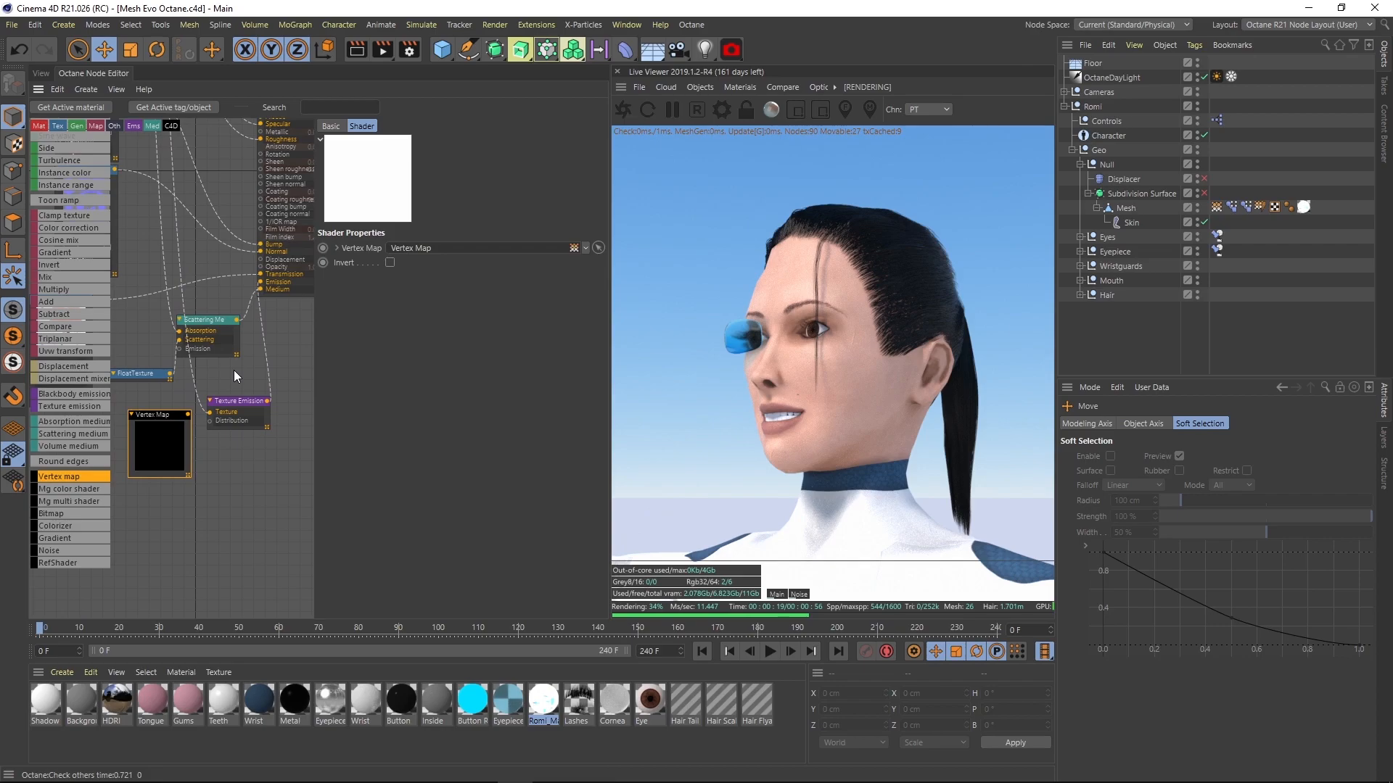
{"action": "key", "text": "ctrl+Tab"}
{"action": "middle_click_drag", "start_coordinate": [342, 309], "coordinate": [588, 411]}
{"action": "scroll", "coordinate": [466, 398], "scroll_direction": "up", "scroll_amount": 3}
{"action": "middle_click_drag", "start_coordinate": [388, 196], "coordinate": [428, 269]}
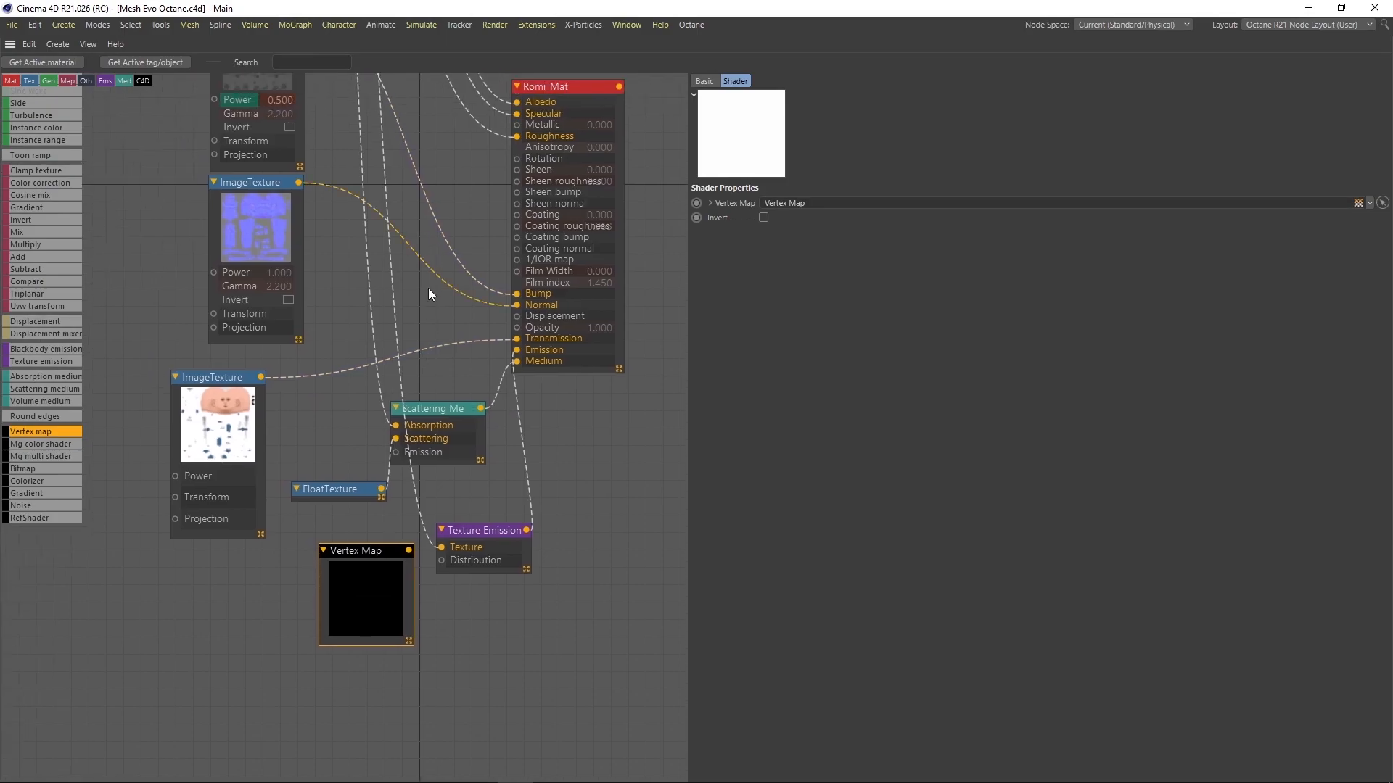
{"action": "mouse_move", "coordinate": [372, 580]}
{"action": "left_mouse_down"}
{"action": "mouse_move", "coordinate": [367, 186]}
{"action": "mouse_move", "coordinate": [359, 582]}
{"action": "left_mouse_up"}
{"action": "middle_click_drag", "start_coordinate": [361, 578], "coordinate": [374, 478]}
{"action": "left_click_drag", "start_coordinate": [374, 478], "coordinate": [335, 728]}
{"action": "left_click_drag", "start_coordinate": [390, 665], "coordinate": [549, 241]}
{"action": "key", "text": "ctrl+Tab"}
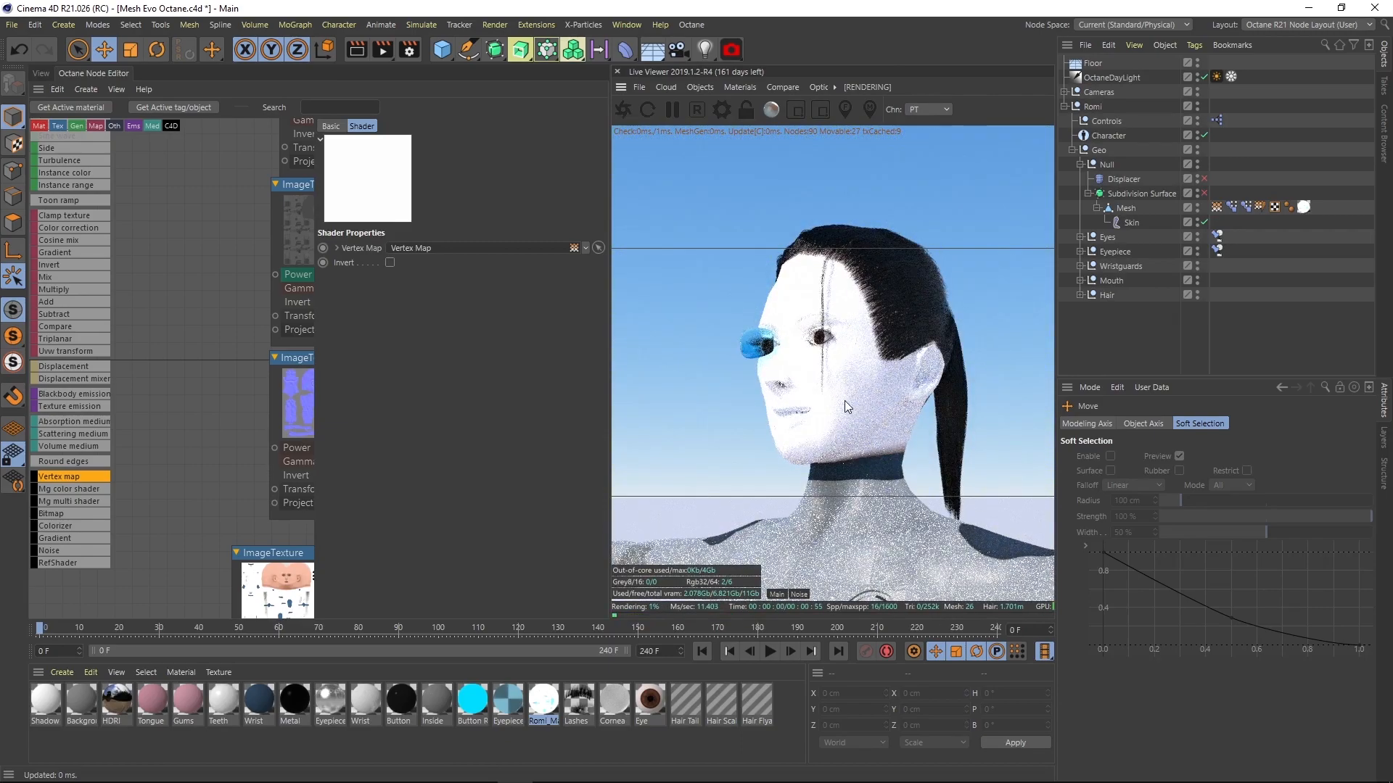
- Disconnect the Transmission, Emission and Medium inputs of Romi_Mat
{"action": "left_click_drag", "start_coordinate": [856, 433], "coordinate": [876, 385], "text": "alt"}
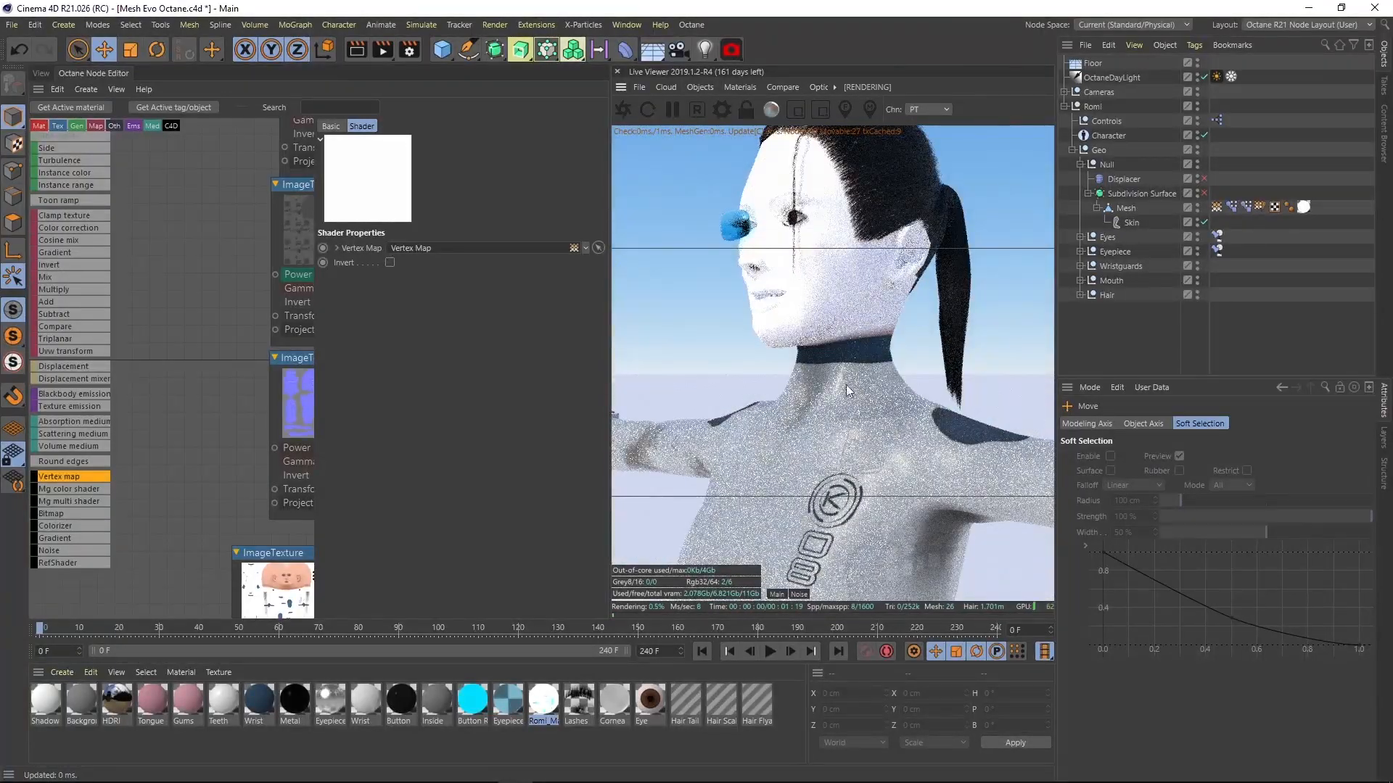
{"action": "middle_click_drag", "start_coordinate": [283, 371], "coordinate": [88, 395]}
{"action": "middle_click_drag", "start_coordinate": [218, 448], "coordinate": [199, 354]}
{"action": "left_click_drag", "start_coordinate": [193, 433], "coordinate": [163, 462]}
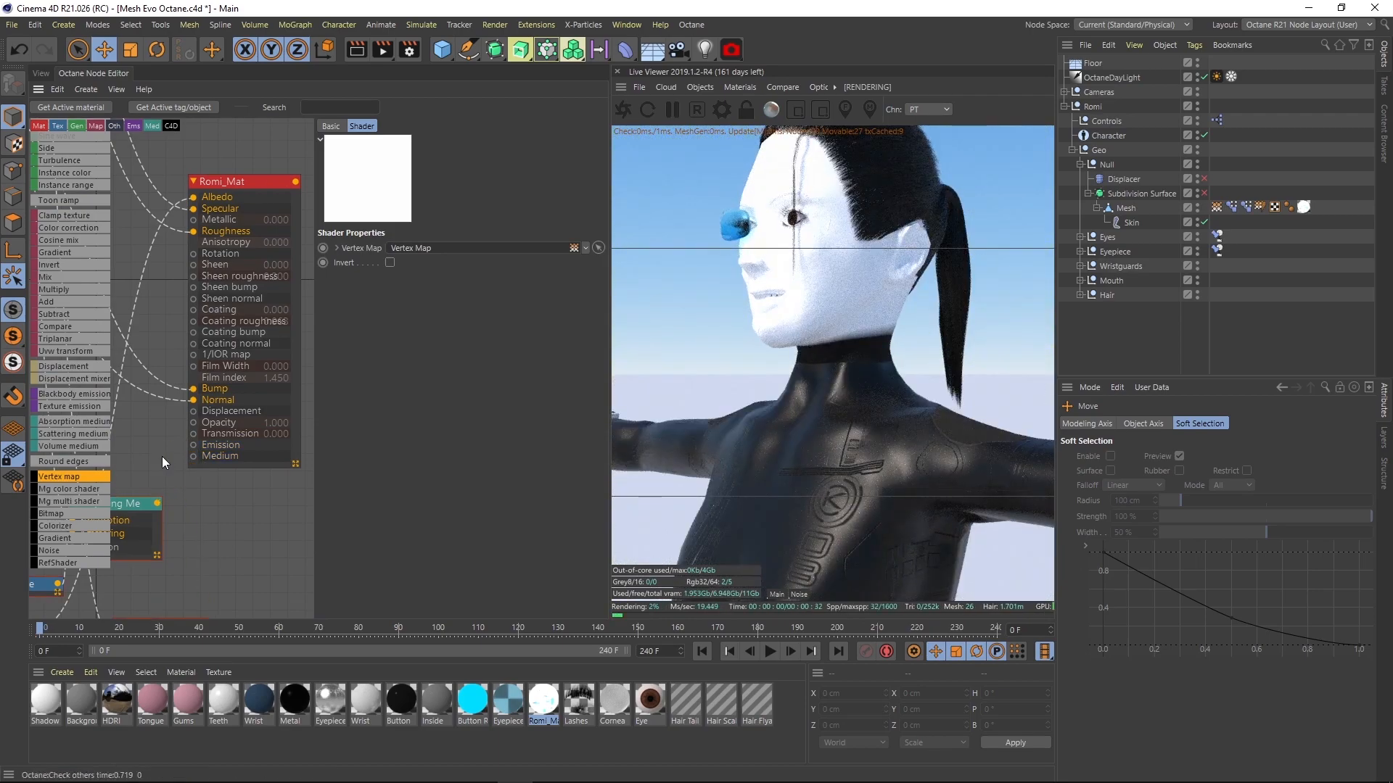
{"action": "left_click_drag", "start_coordinate": [821, 303], "coordinate": [798, 349]}
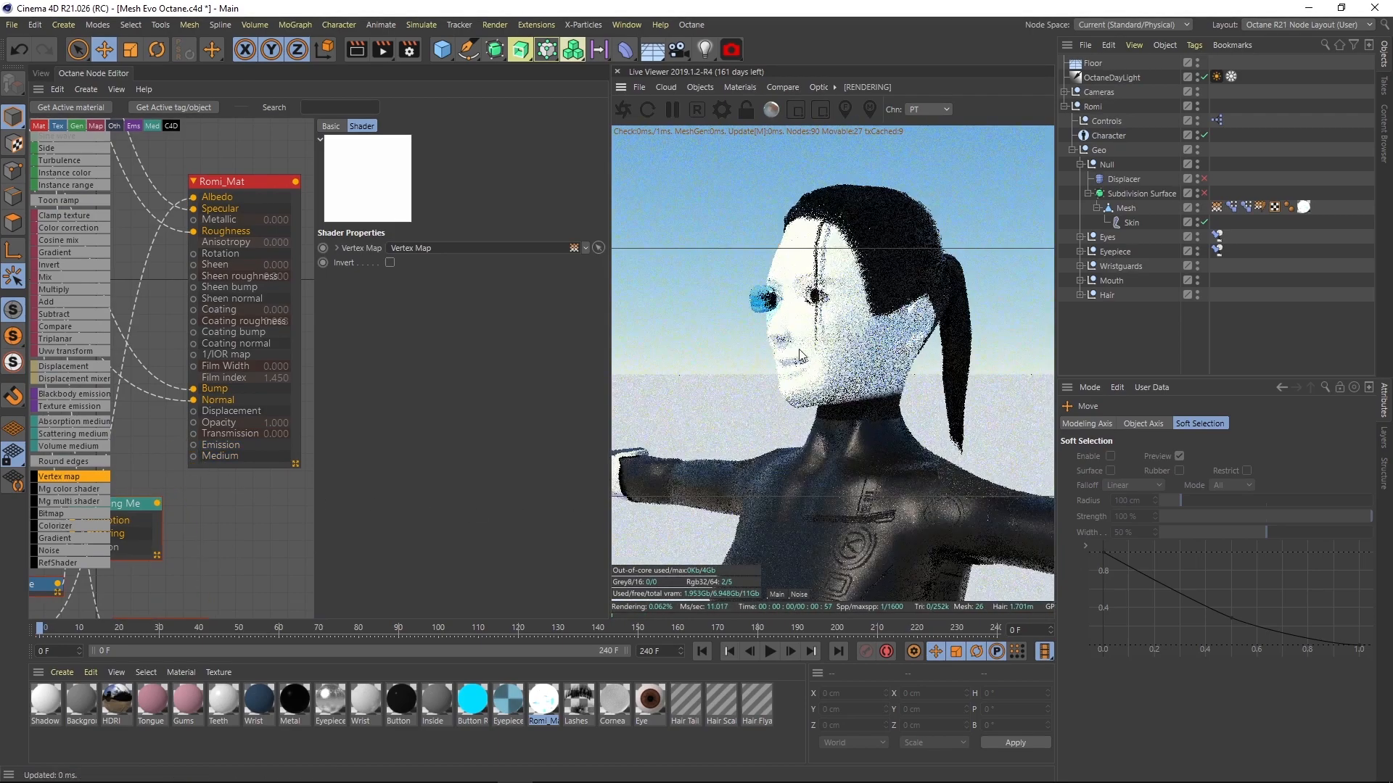
- Reposition the Vertex Map node just below the FloatTexture node
{"action": "middle_click_drag", "start_coordinate": [172, 269], "coordinate": [330, 71]}
{"action": "left_click_drag", "start_coordinate": [160, 470], "coordinate": [210, 212]}
{"action": "middle_click_drag", "start_coordinate": [212, 254], "coordinate": [134, 472]}
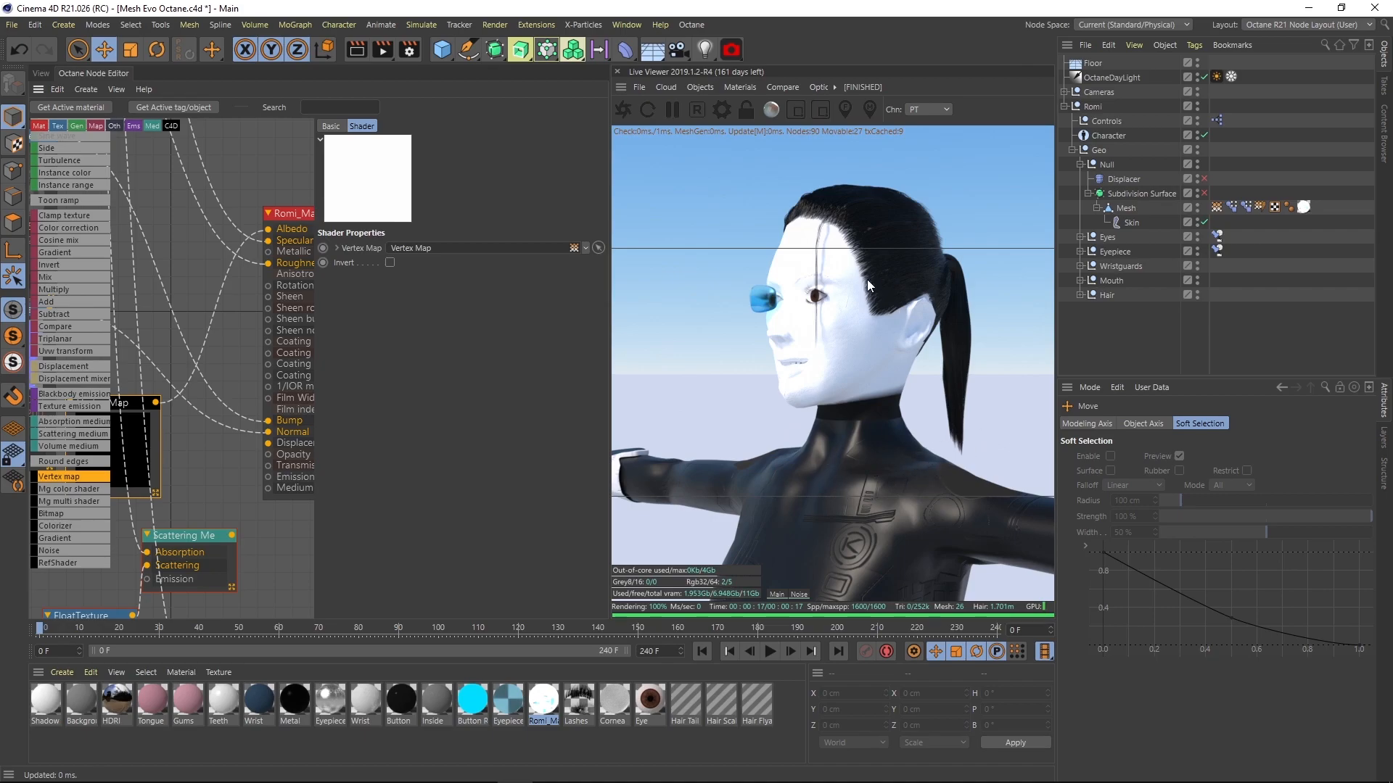
{"action": "middle_click_drag", "start_coordinate": [193, 472], "coordinate": [283, 269]}
{"action": "scroll", "coordinate": [283, 269], "scroll_direction": "down", "scroll_amount": 4}
{"action": "left_click_drag", "start_coordinate": [222, 260], "coordinate": [192, 437]}
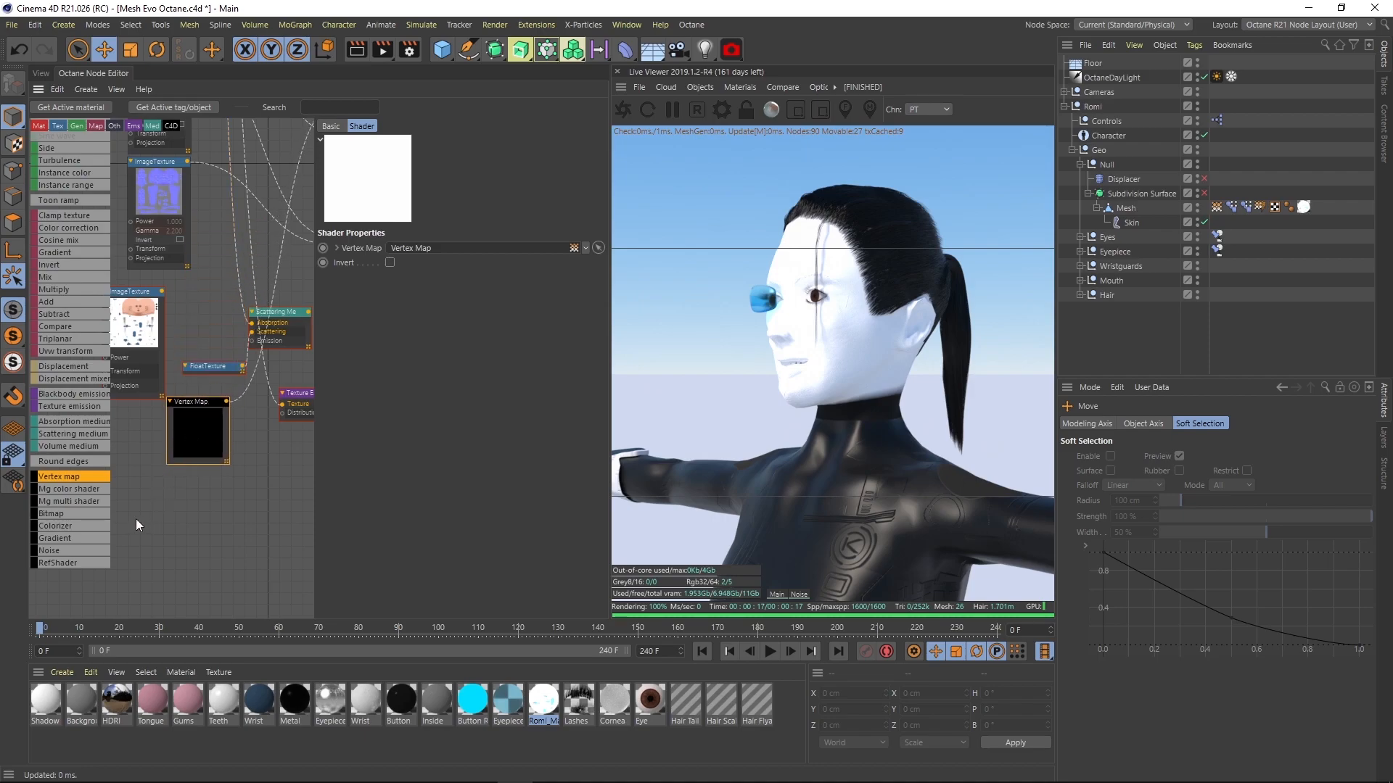
- Add a Multiply node and place it beside the uppermost ImageTexture nodes
{"action": "middle_click_drag", "start_coordinate": [169, 536], "coordinate": [193, 490]}
{"action": "left_click_drag", "start_coordinate": [92, 288], "coordinate": [240, 218]}
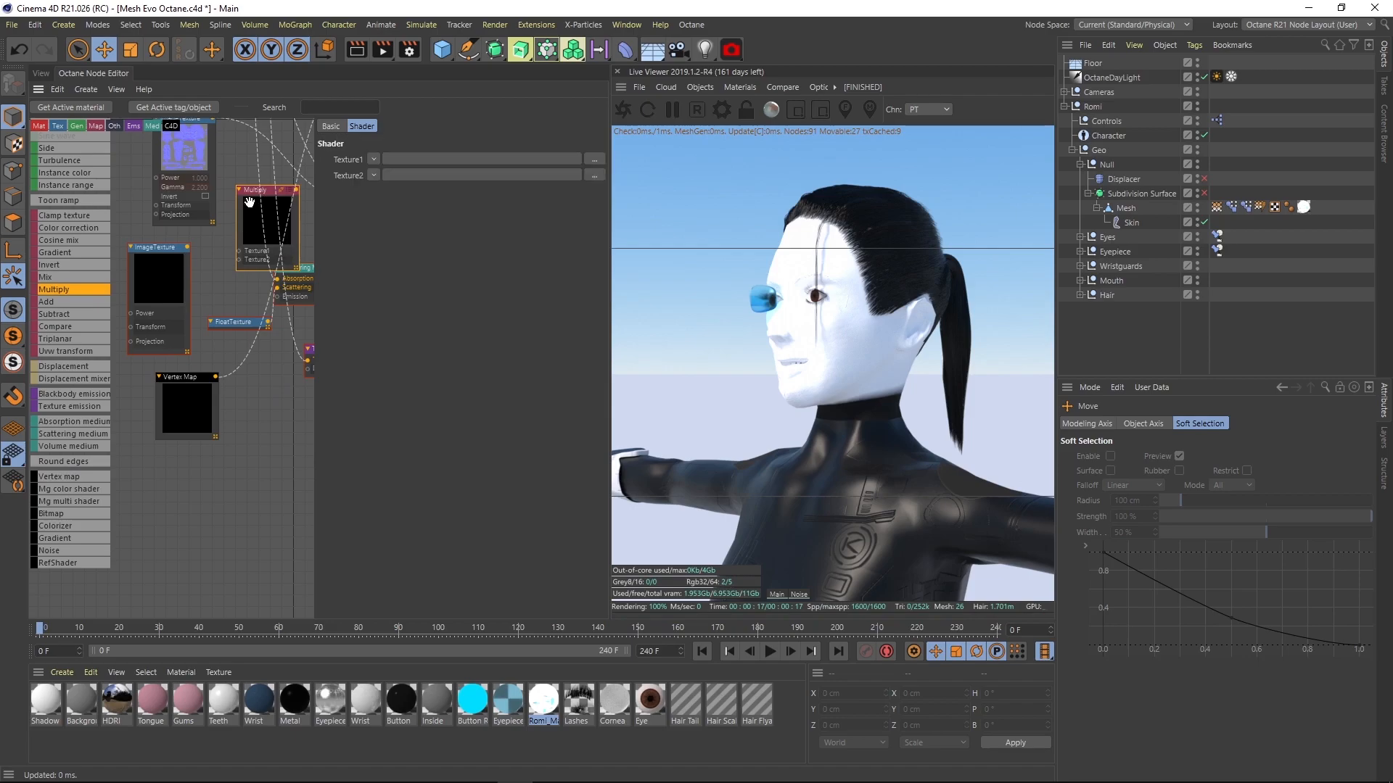
{"action": "middle_click_drag", "start_coordinate": [248, 210], "coordinate": [243, 524]}
{"action": "scroll", "coordinate": [236, 384], "scroll_direction": "down", "scroll_amount": 3}
{"action": "middle_click_drag", "start_coordinate": [255, 342], "coordinate": [246, 325]}
{"action": "middle_click_drag", "start_coordinate": [229, 213], "coordinate": [239, 255]}
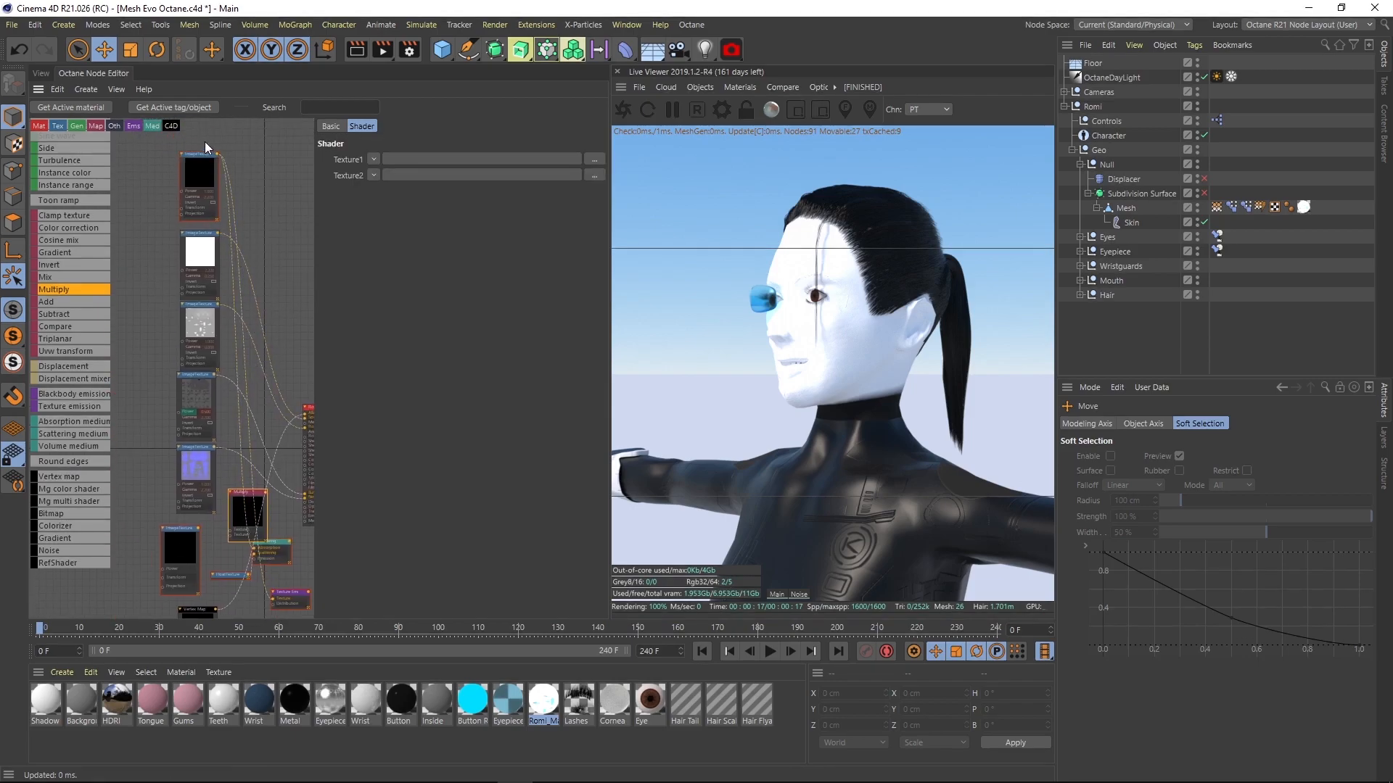
{"action": "left_click_drag", "start_coordinate": [239, 490], "coordinate": [277, 213]}
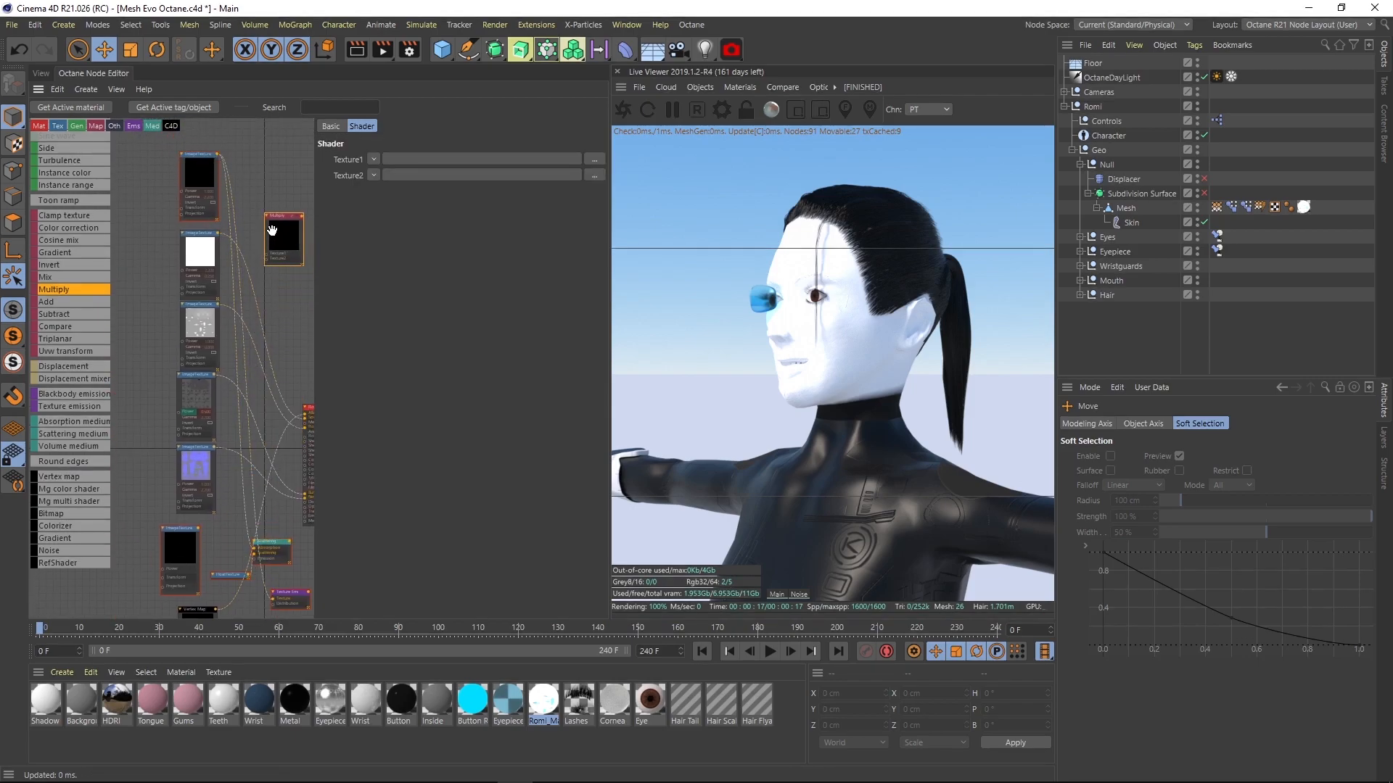
{"action": "scroll", "coordinate": [270, 233], "scroll_direction": "up", "scroll_amount": 3}
- Connect the uppermost color ImageTexture to Texture1 of the Multiply node
{"action": "key", "text": "ctrl+Tab"}
{"action": "middle_click_drag", "start_coordinate": [143, 129], "coordinate": [321, 286]}
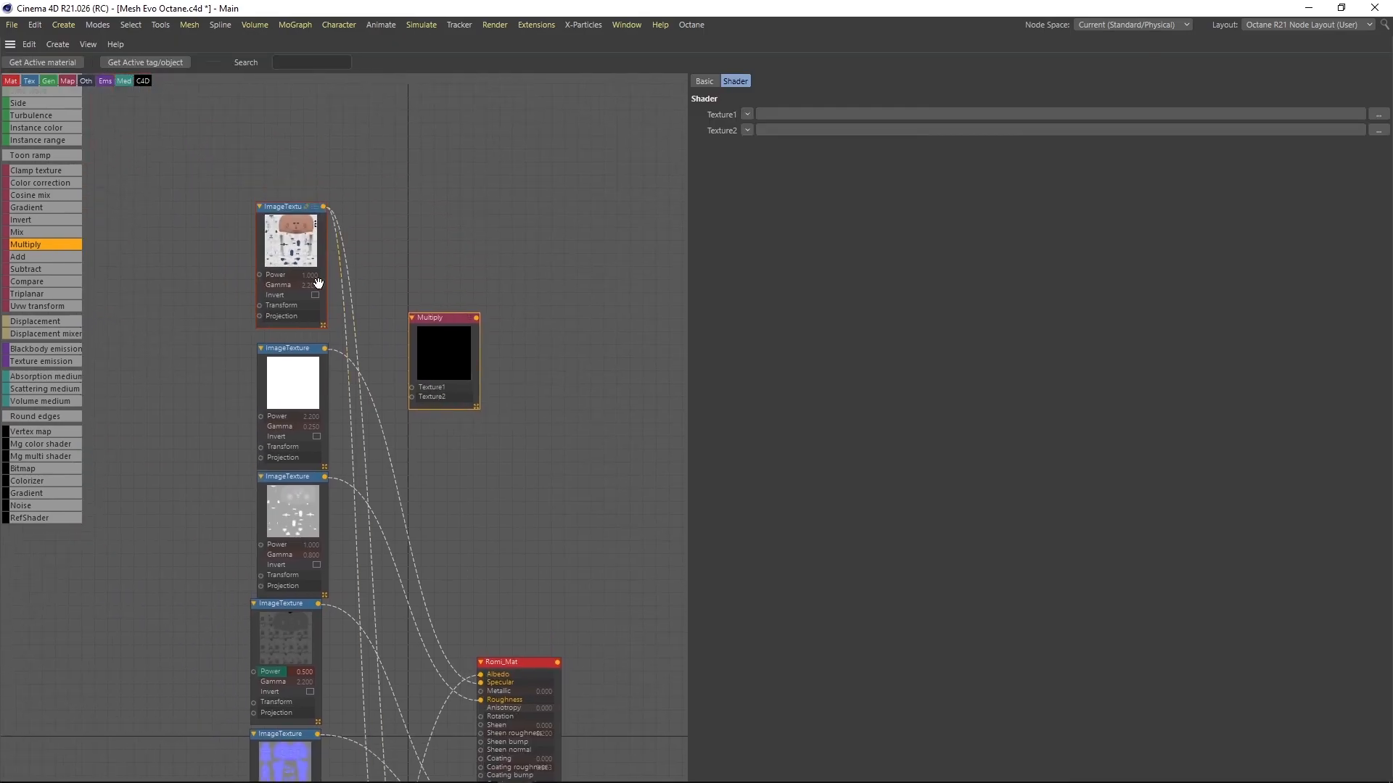
{"action": "scroll", "coordinate": [321, 279], "scroll_direction": "up", "scroll_amount": 3}
{"action": "left_click_drag", "start_coordinate": [289, 166], "coordinate": [466, 446]}
- Move the Vertex Map node beneath Multiply, connect it to Texture2, and feed the Multiply output into Romi_Mat's Albedo
{"action": "scroll", "coordinate": [516, 550], "scroll_direction": "down", "scroll_amount": 4}
{"action": "middle_click_drag", "start_coordinate": [516, 550], "coordinate": [525, 204]}
{"action": "left_click_drag", "start_coordinate": [413, 585], "coordinate": [528, 165]}
{"action": "middle_click_drag", "start_coordinate": [547, 151], "coordinate": [489, 325]}
{"action": "scroll", "coordinate": [490, 325], "scroll_direction": "up", "scroll_amount": 4}
{"action": "left_click_drag", "start_coordinate": [510, 351], "coordinate": [436, 227]}
{"action": "left_click_drag", "start_coordinate": [527, 115], "coordinate": [535, 628]}
{"action": "key", "text": "ctrl+Tab"}
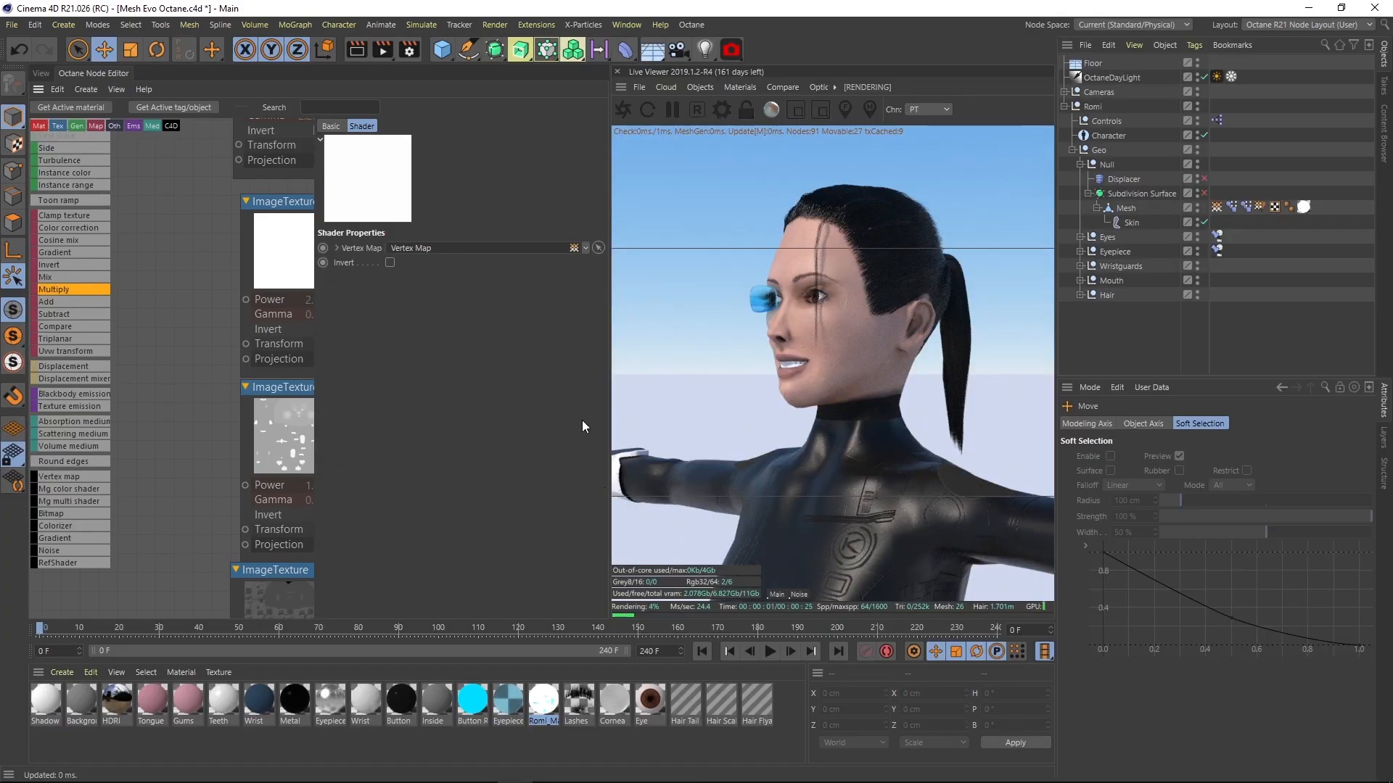
{"action": "left_click_drag", "start_coordinate": [925, 482], "coordinate": [888, 383]}
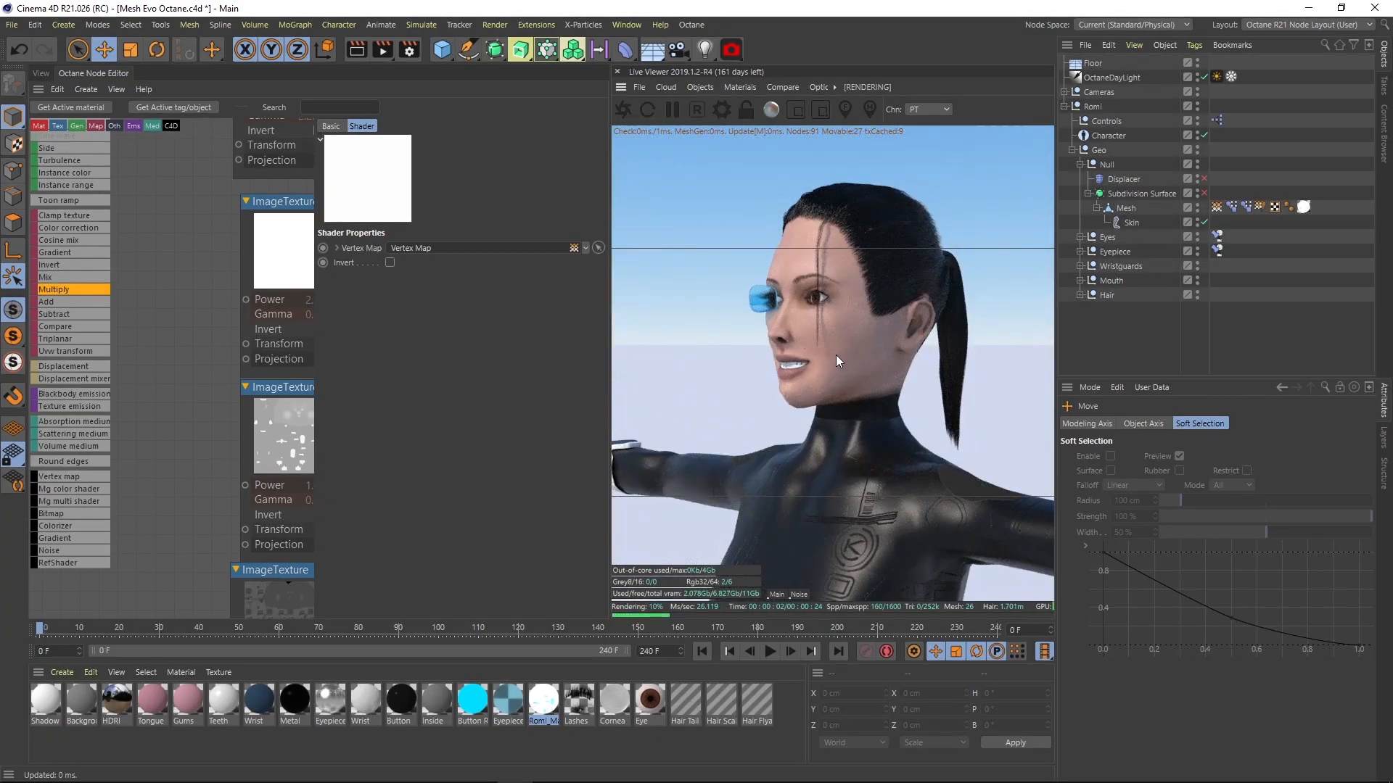
{"action": "middle_click_drag", "start_coordinate": [834, 552], "coordinate": [849, 305]}
{"action": "middle_click_drag", "start_coordinate": [852, 233], "coordinate": [860, 359]}
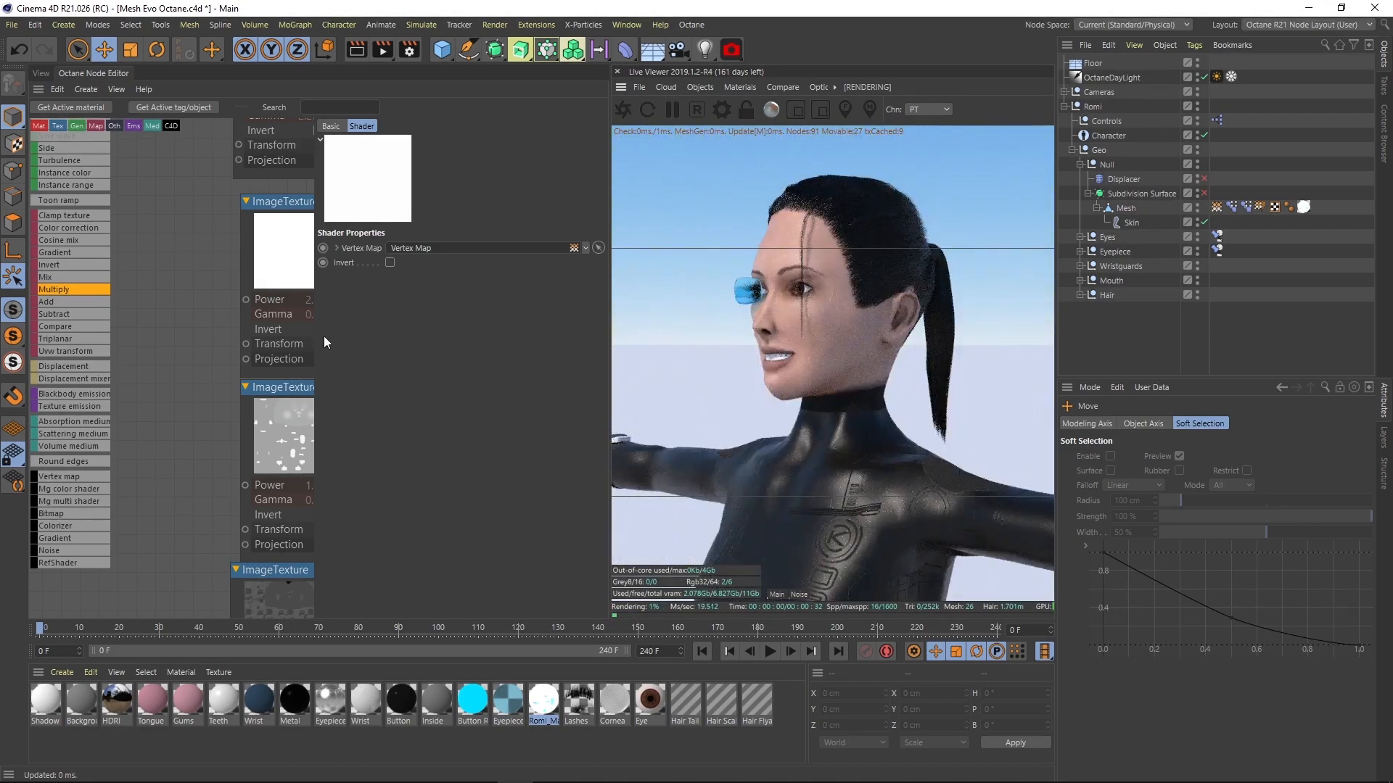
- Move the Multiply node down beside the disconnected Romi_Color.png ImageTexture, just above the Scattering Medium node
{"action": "middle_click_drag", "start_coordinate": [245, 300], "coordinate": [201, 316]}
{"action": "key", "text": "ctrl+Tab"}
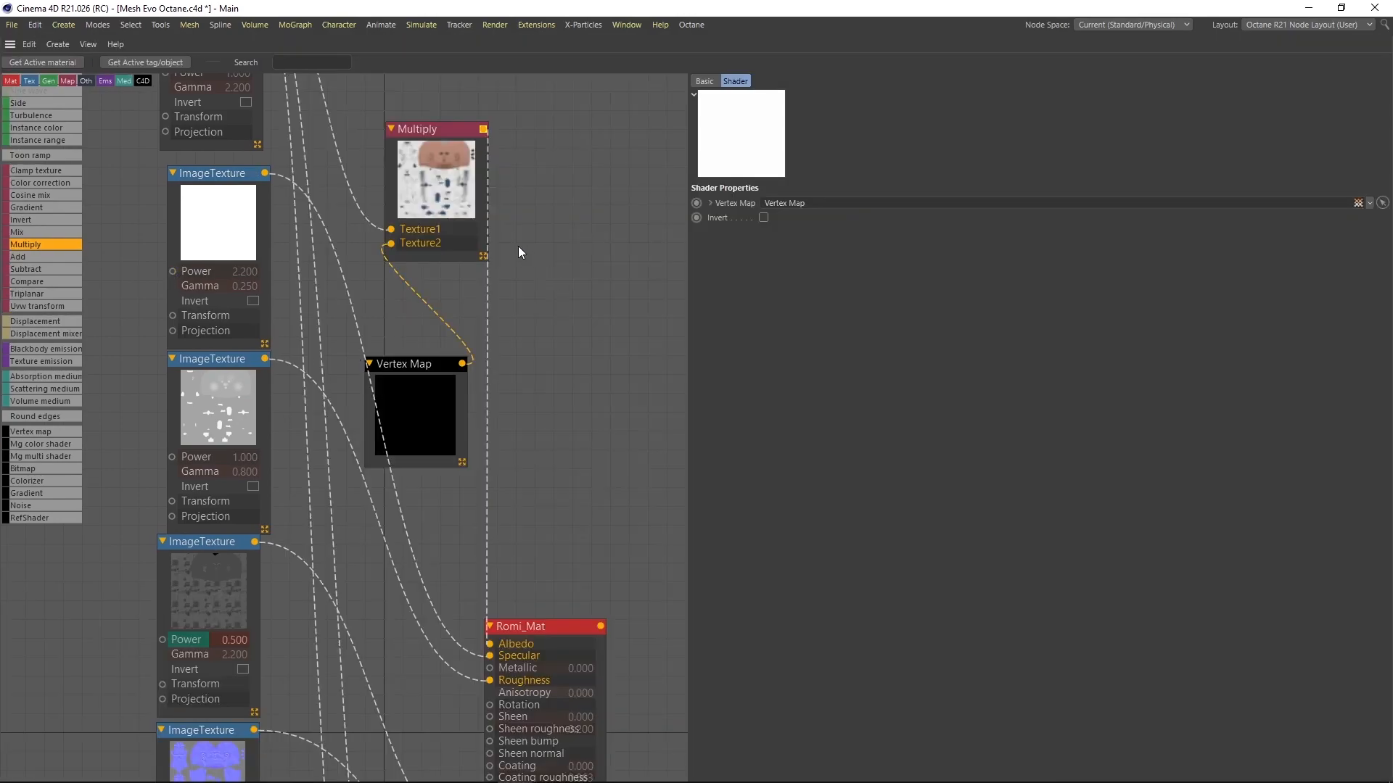
{"action": "middle_click_drag", "start_coordinate": [519, 260], "coordinate": [528, 408]}
{"action": "scroll", "coordinate": [528, 409], "scroll_direction": "down", "scroll_amount": 2}
{"action": "middle_click_drag", "start_coordinate": [564, 485], "coordinate": [524, 44]}
{"action": "scroll", "coordinate": [375, 429], "scroll_direction": "up", "scroll_amount": 3}
{"action": "left_click", "coordinate": [203, 468]}
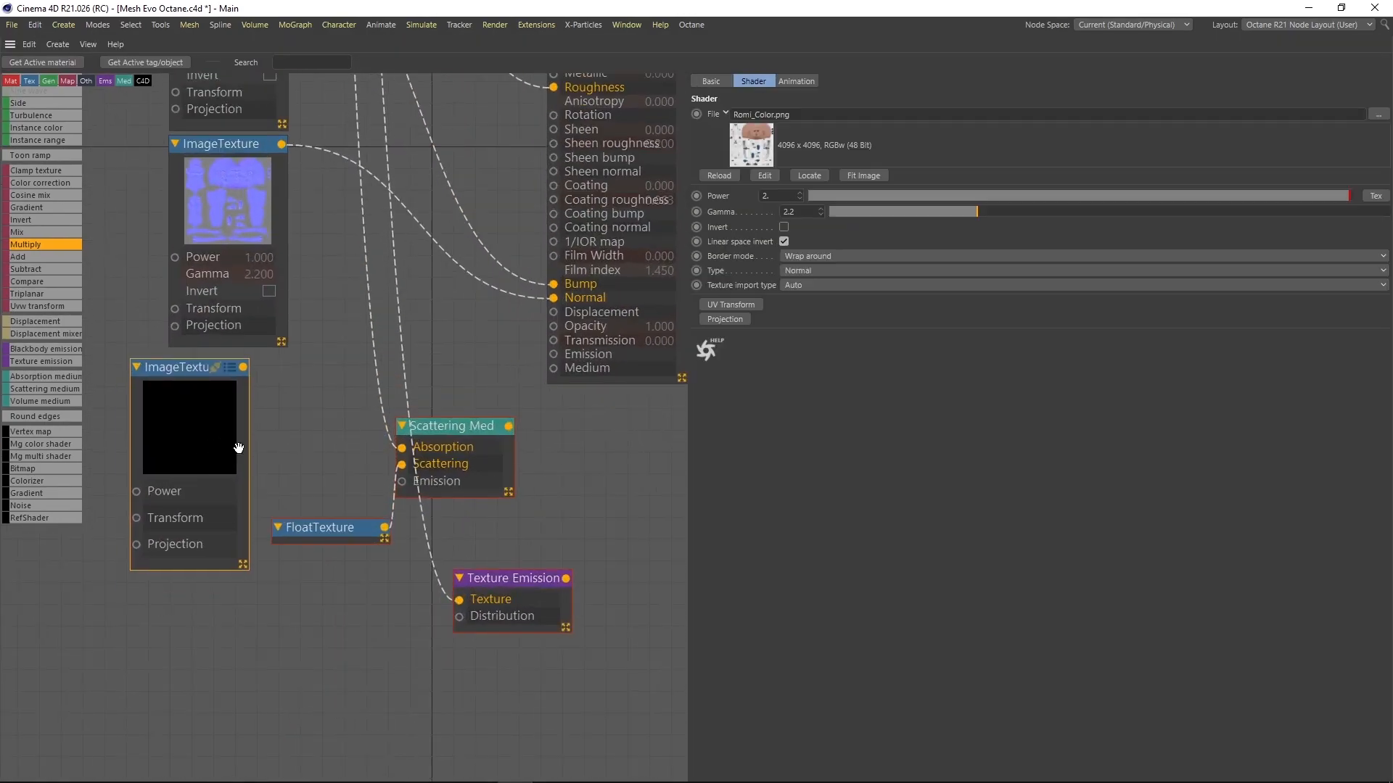
{"action": "left_click_drag", "start_coordinate": [222, 418], "coordinate": [233, 420]}
{"action": "scroll", "coordinate": [435, 270], "scroll_direction": "down", "scroll_amount": 5}
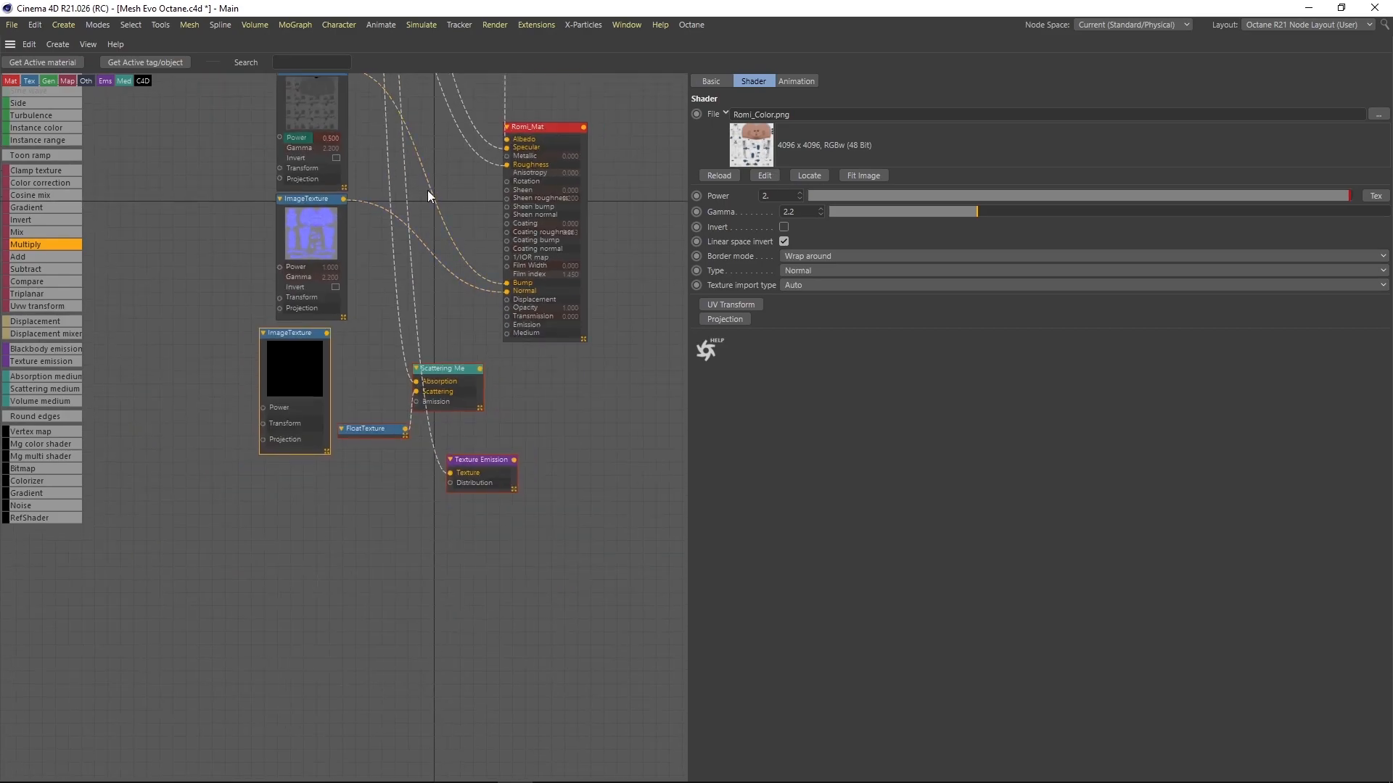
{"action": "scroll", "coordinate": [424, 168], "scroll_direction": "up", "scroll_amount": 2}
{"action": "left_click_drag", "start_coordinate": [488, 121], "coordinate": [436, 580]}
{"action": "scroll", "coordinate": [393, 657], "scroll_direction": "up", "scroll_amount": 3}
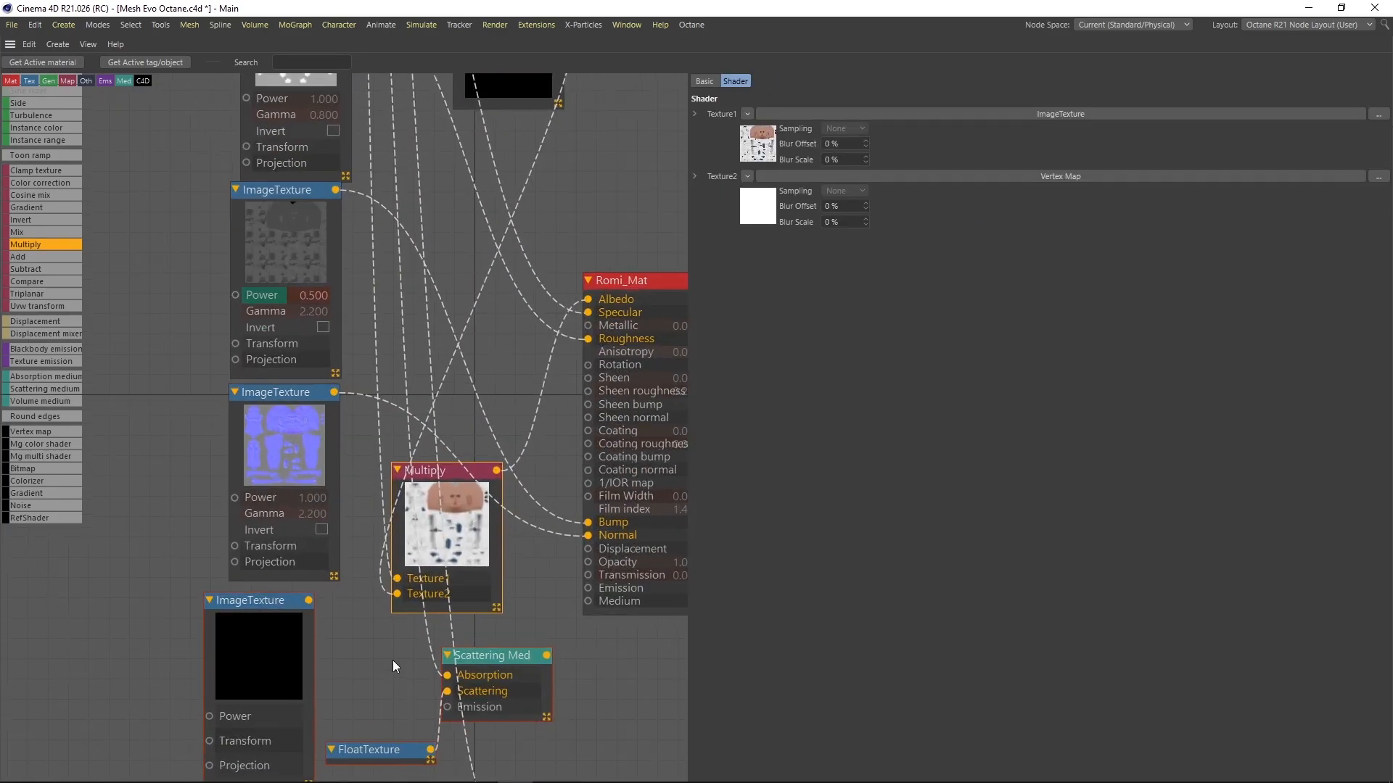
- Connect the lower Romi_Color.png ImageTexture to Multiply's Texture1 and move the Vertex Map node below that ImageTexture
{"action": "left_click", "coordinate": [315, 552]}
{"action": "left_click_drag", "start_coordinate": [336, 524], "coordinate": [431, 505]}
{"action": "middle_click_drag", "start_coordinate": [565, 109], "coordinate": [425, 297]}
{"action": "left_click_drag", "start_coordinate": [425, 297], "coordinate": [245, 705]}
{"action": "middle_click_drag", "start_coordinate": [319, 711], "coordinate": [469, 152]}
{"action": "left_click_drag", "start_coordinate": [398, 138], "coordinate": [300, 540]}
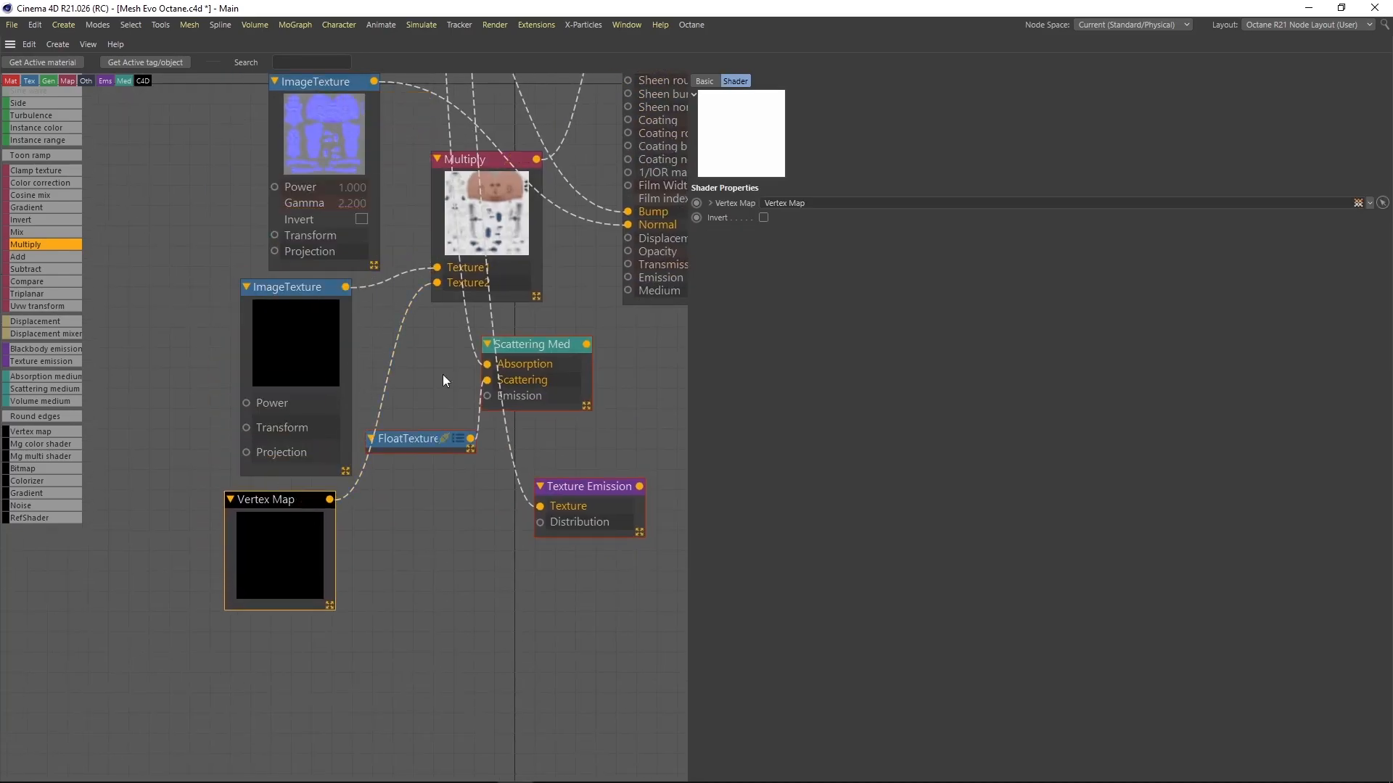
- Connect the Multiply output to Romi_Mat's Transmission and disconnect it from Albedo
{"action": "middle_click_drag", "start_coordinate": [533, 200], "coordinate": [412, 392]}
{"action": "left_click_drag", "start_coordinate": [415, 353], "coordinate": [507, 457]}
{"action": "left_click_drag", "start_coordinate": [520, 184], "coordinate": [490, 233]}
- Inspect the character's face and the back of her neck in the live render, and save the scene
{"action": "key", "text": "ctrl+Tab"}
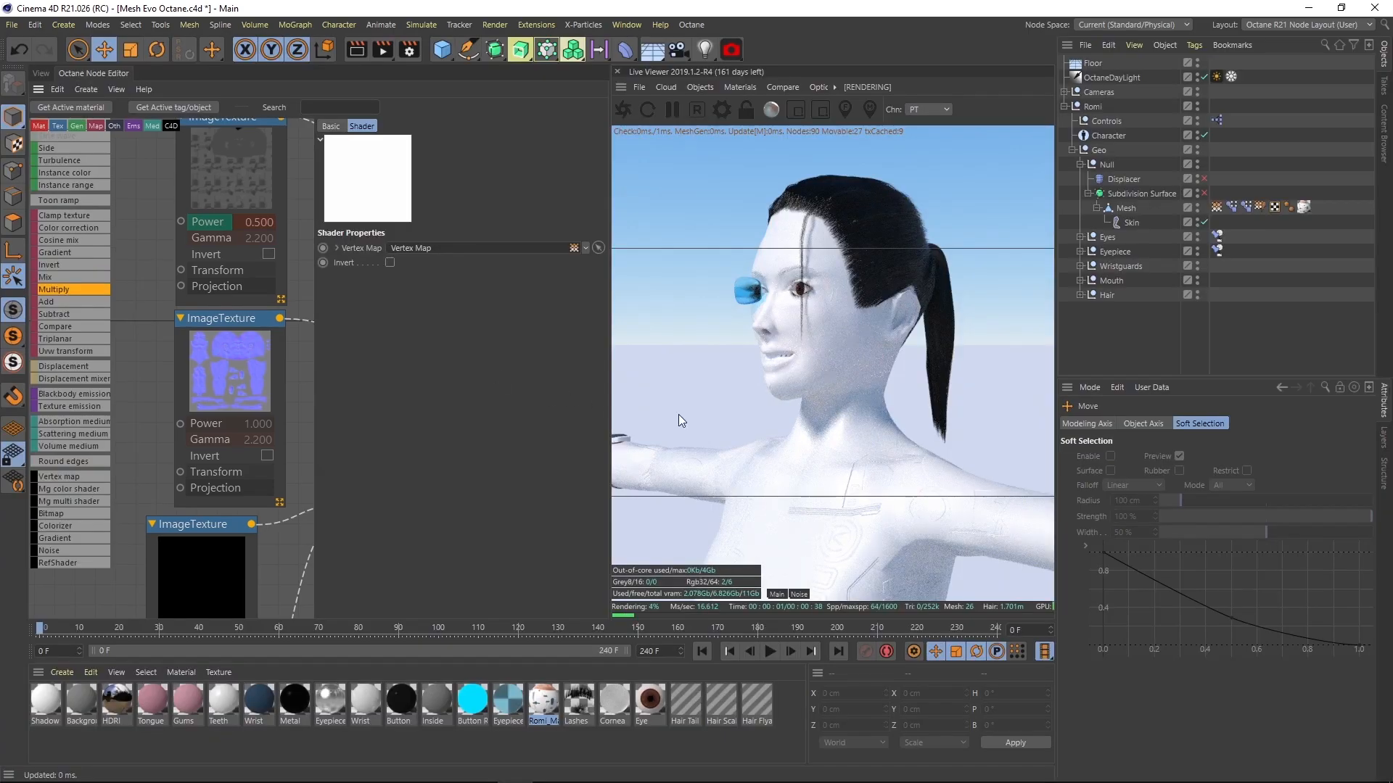
{"action": "left_click_drag", "start_coordinate": [870, 420], "coordinate": [653, 407]}
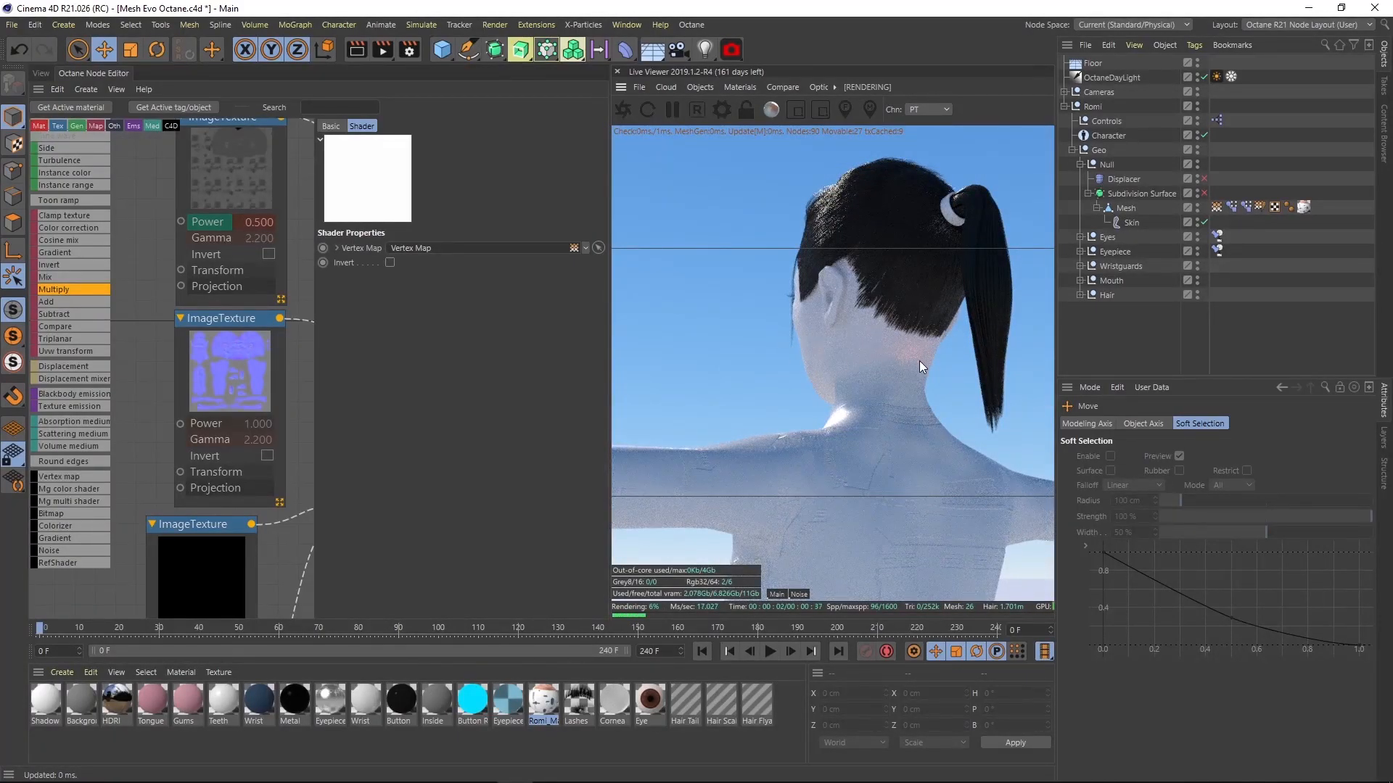
{"action": "left_click_drag", "start_coordinate": [899, 460], "coordinate": [930, 445]}
{"action": "key", "text": "ctrl+s"}
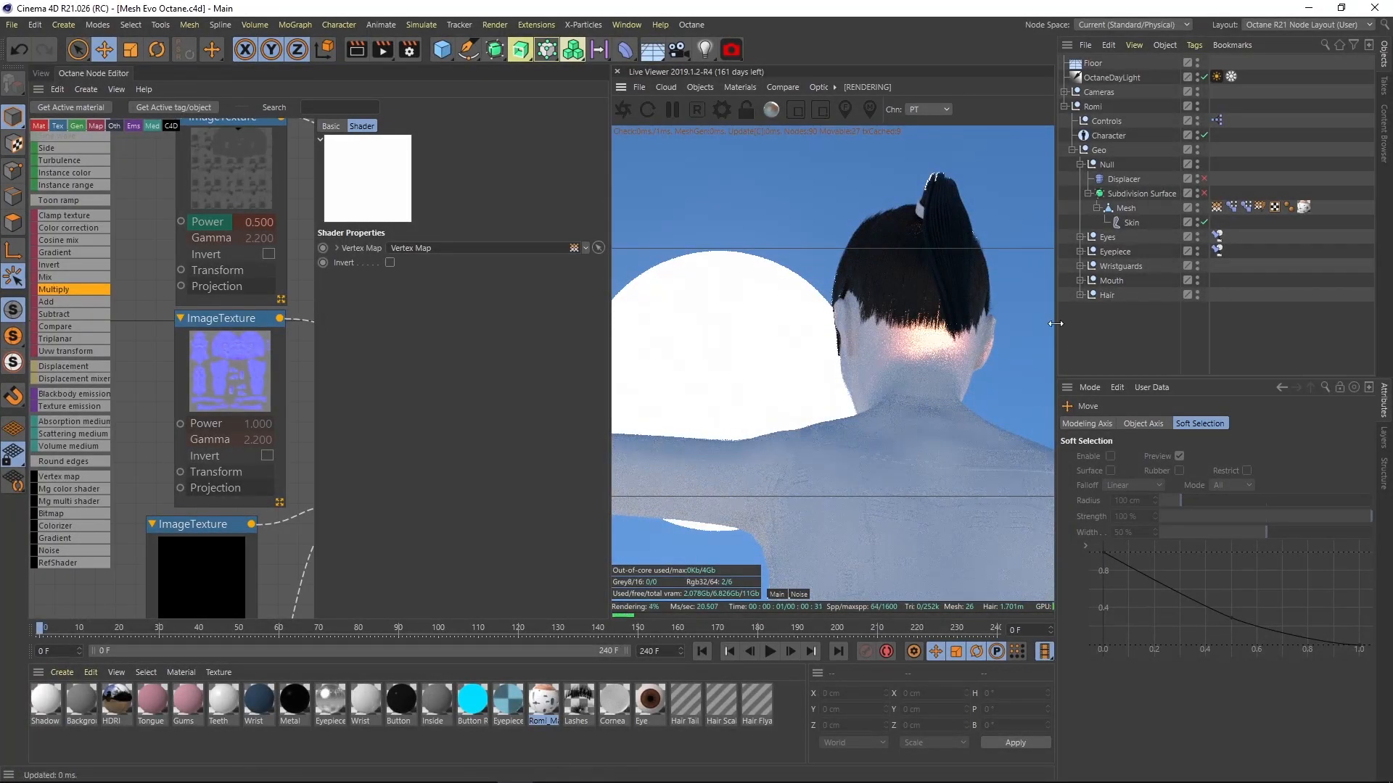
{"action": "left_click_drag", "start_coordinate": [916, 380], "coordinate": [920, 415]}
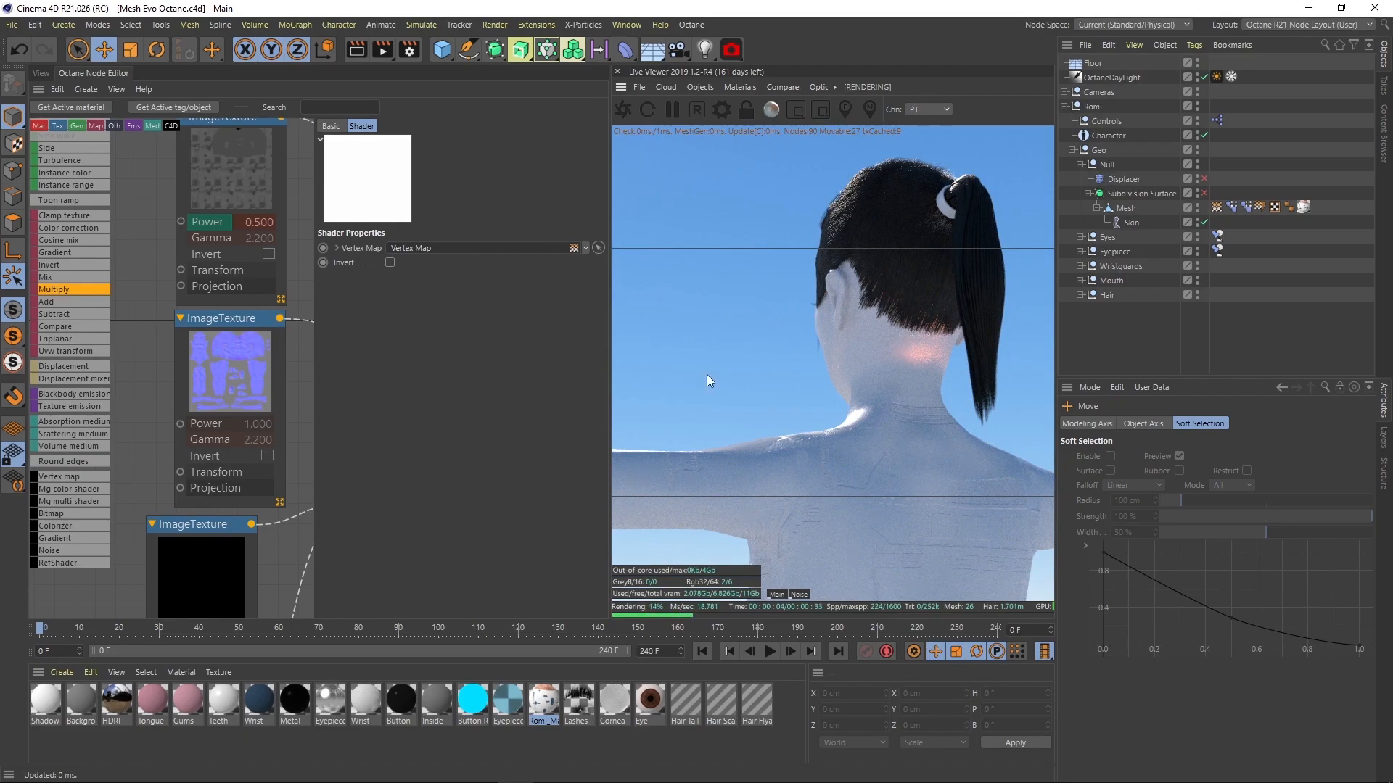
- Connect the Scattering Medium node to Romi_Mat's Medium input
{"action": "scroll", "coordinate": [256, 395], "scroll_direction": "down", "scroll_amount": 4}
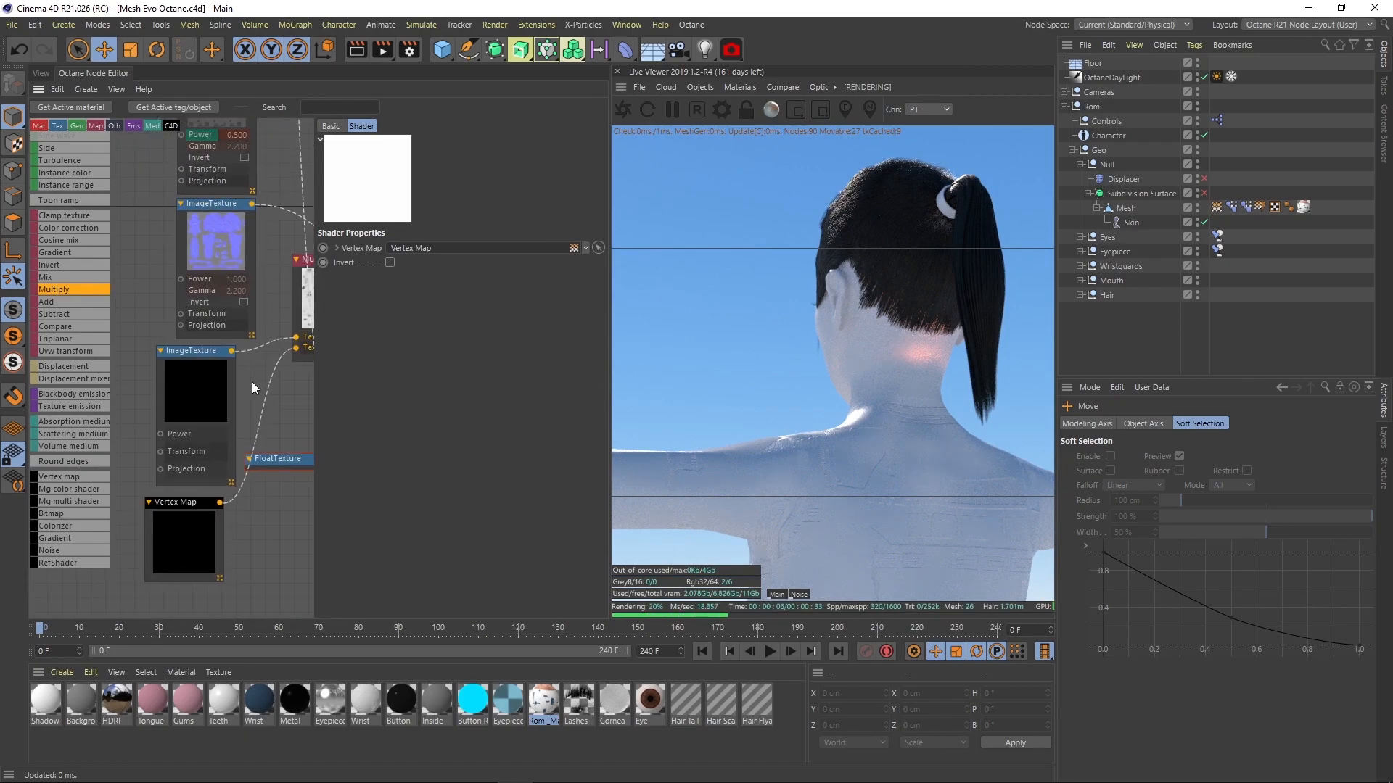
{"action": "middle_click_drag", "start_coordinate": [252, 380], "coordinate": [246, 394]}
{"action": "left_click", "coordinate": [196, 400]}
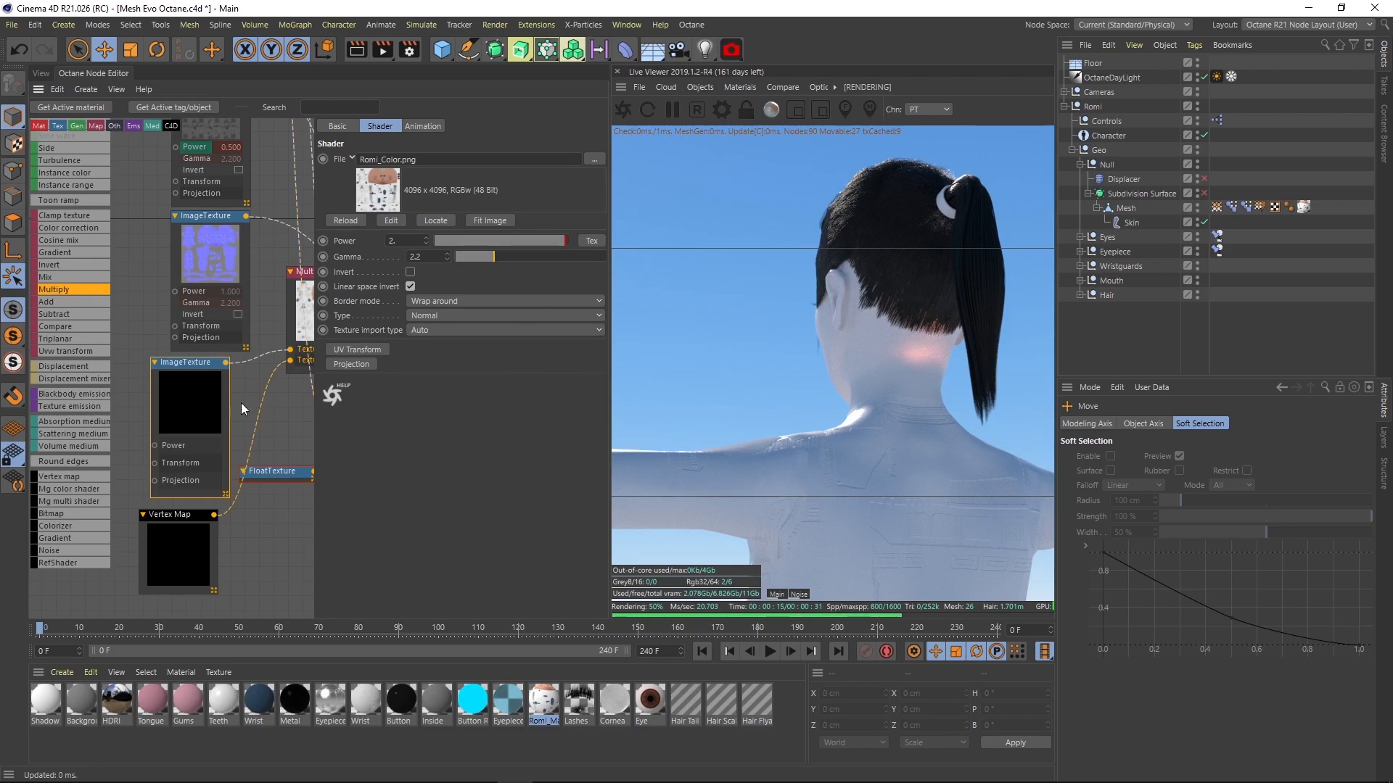
{"action": "middle_click_drag", "start_coordinate": [300, 437], "coordinate": [240, 388]}
{"action": "left_click_drag", "start_coordinate": [159, 379], "coordinate": [146, 377]}
{"action": "middle_click_drag", "start_coordinate": [216, 396], "coordinate": [197, 373]}
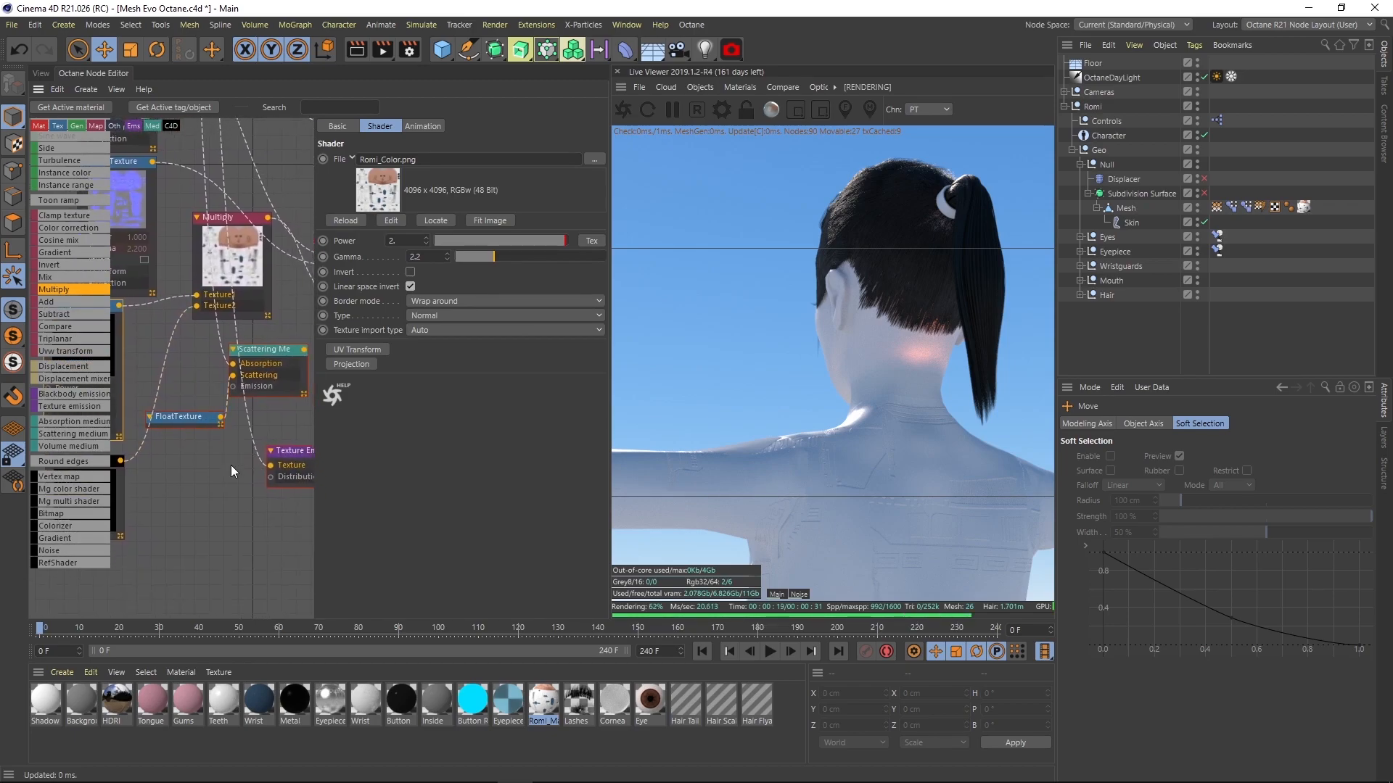
{"action": "middle_click_drag", "start_coordinate": [233, 464], "coordinate": [181, 468]}
{"action": "middle_click_drag", "start_coordinate": [270, 371], "coordinate": [255, 406]}
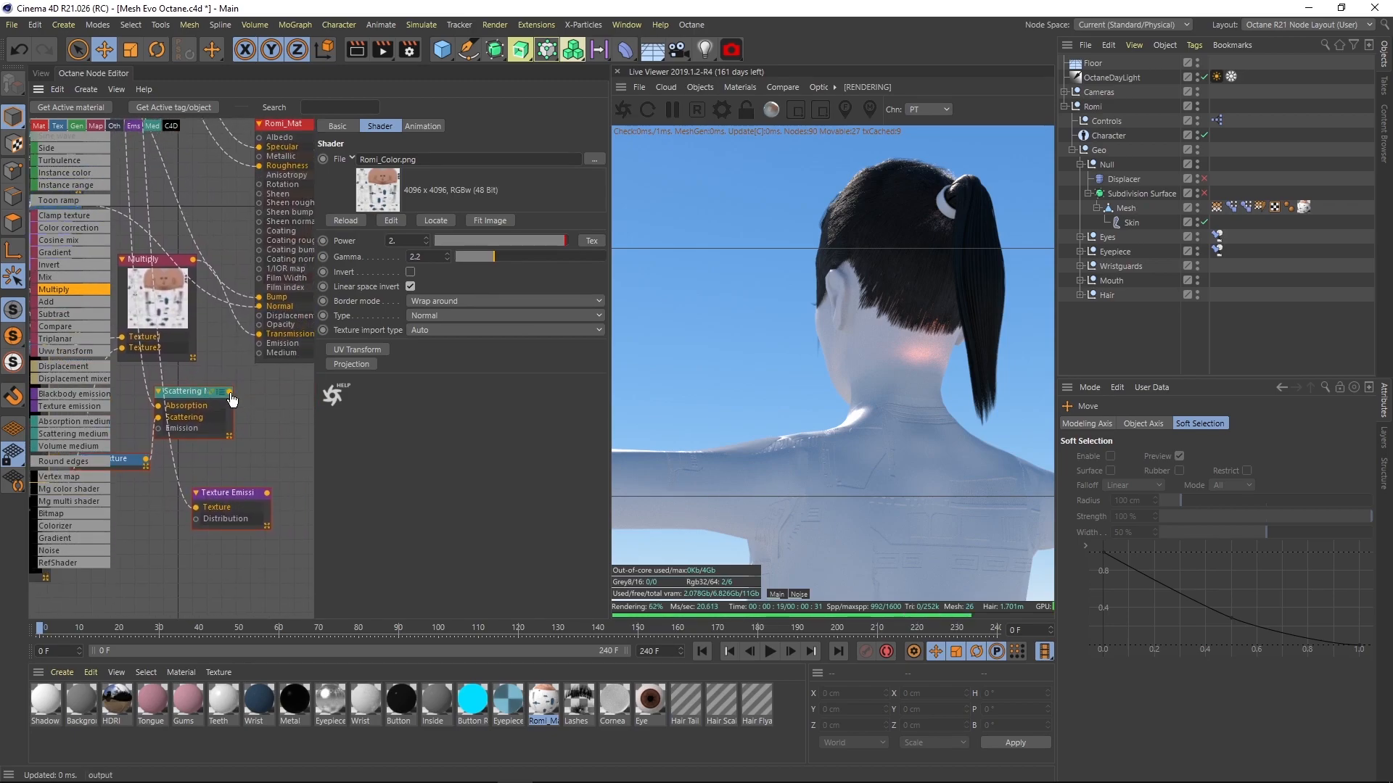
{"action": "left_click_drag", "start_coordinate": [233, 397], "coordinate": [260, 353]}
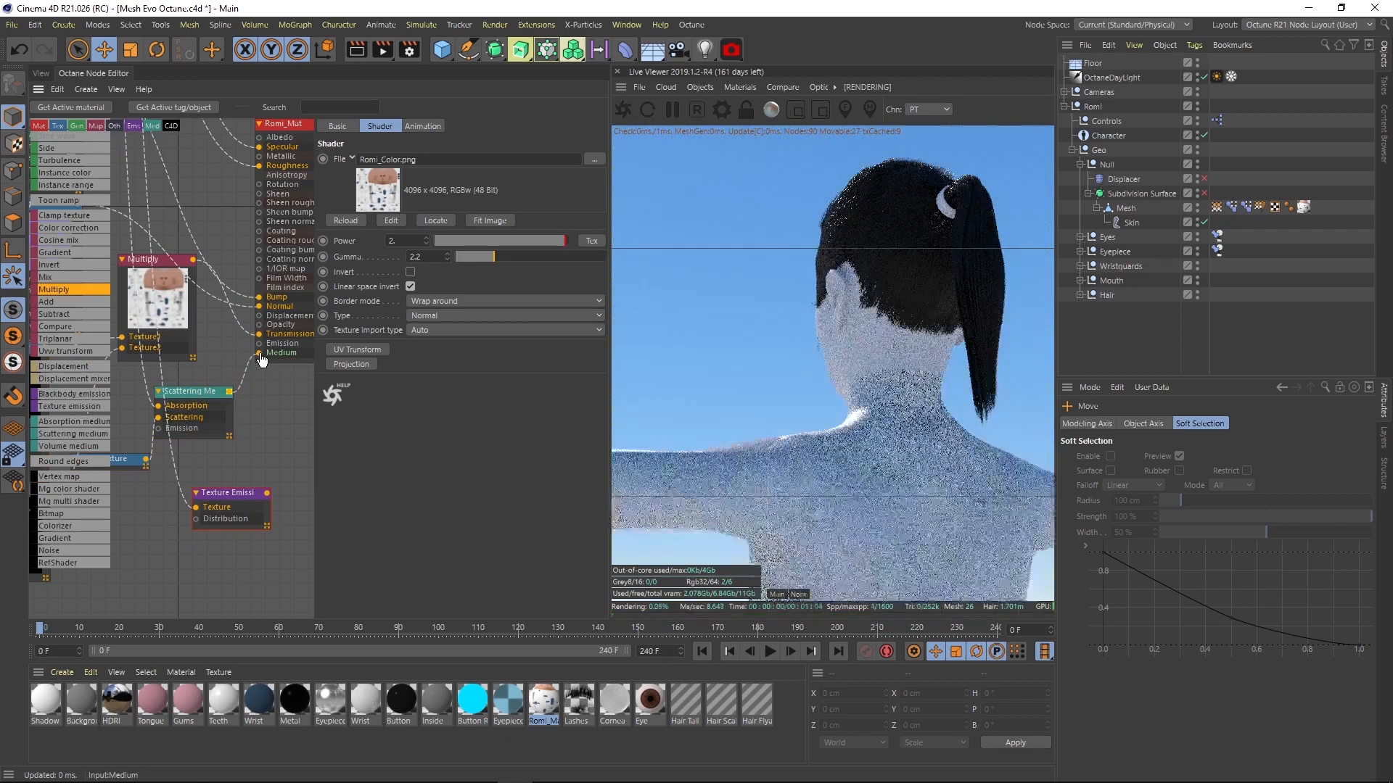
- Rearrange FloatTexture and Multiply in the enlarged node editor, raising Multiply beside the lower color ImageTexture
{"action": "middle_click_drag", "start_coordinate": [240, 429], "coordinate": [276, 409]}
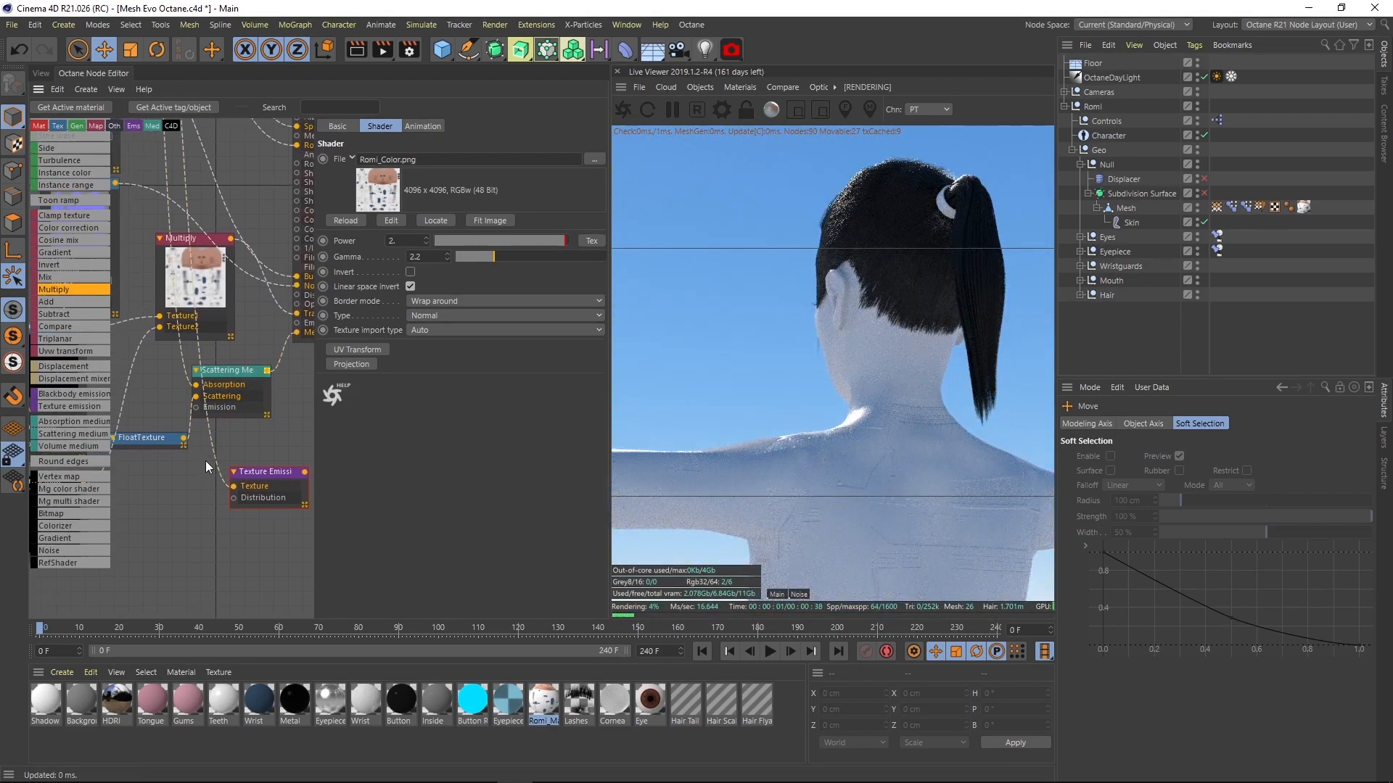
{"action": "middle_click_drag", "start_coordinate": [213, 466], "coordinate": [217, 425]}
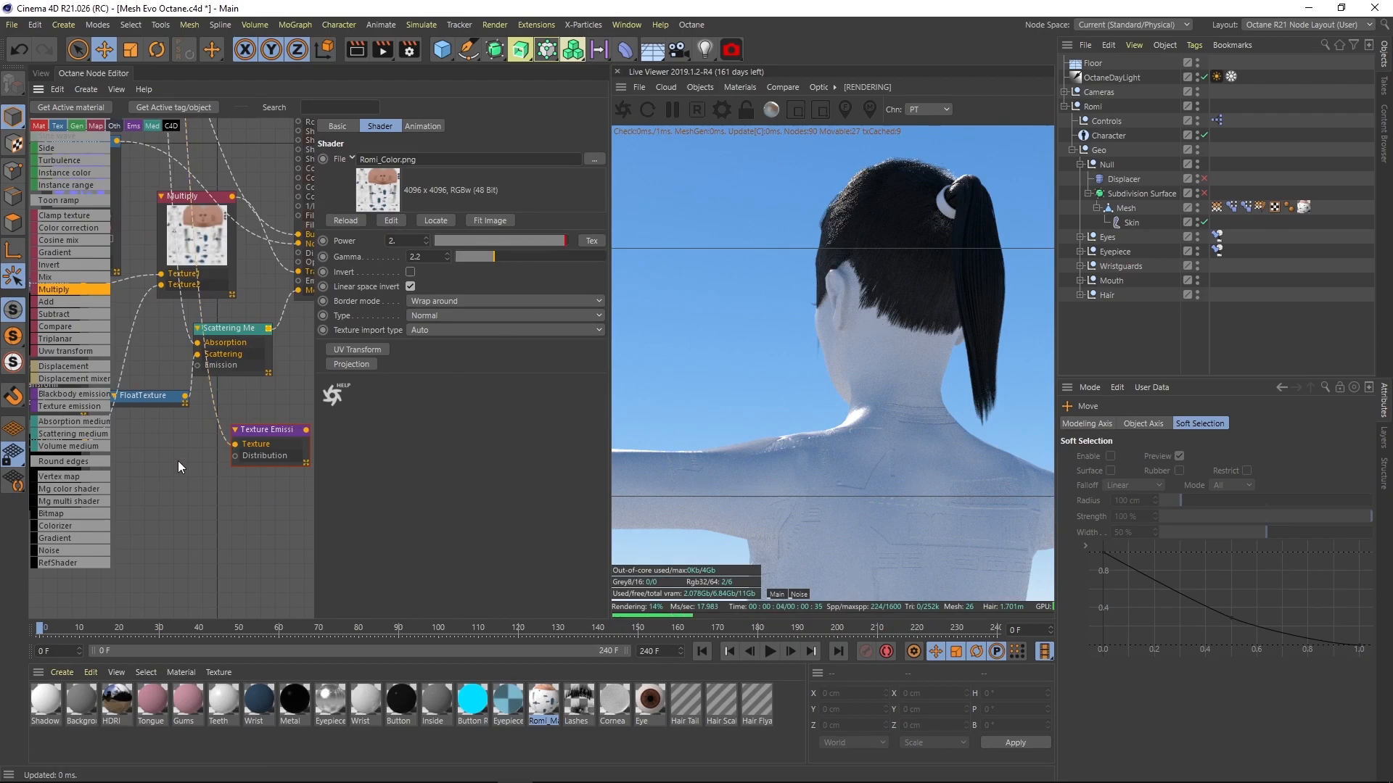
{"action": "middle_click_drag", "start_coordinate": [170, 406], "coordinate": [182, 435]}
{"action": "left_click", "coordinate": [160, 425]}
{"action": "scroll", "coordinate": [188, 432], "scroll_direction": "up", "scroll_amount": 3}
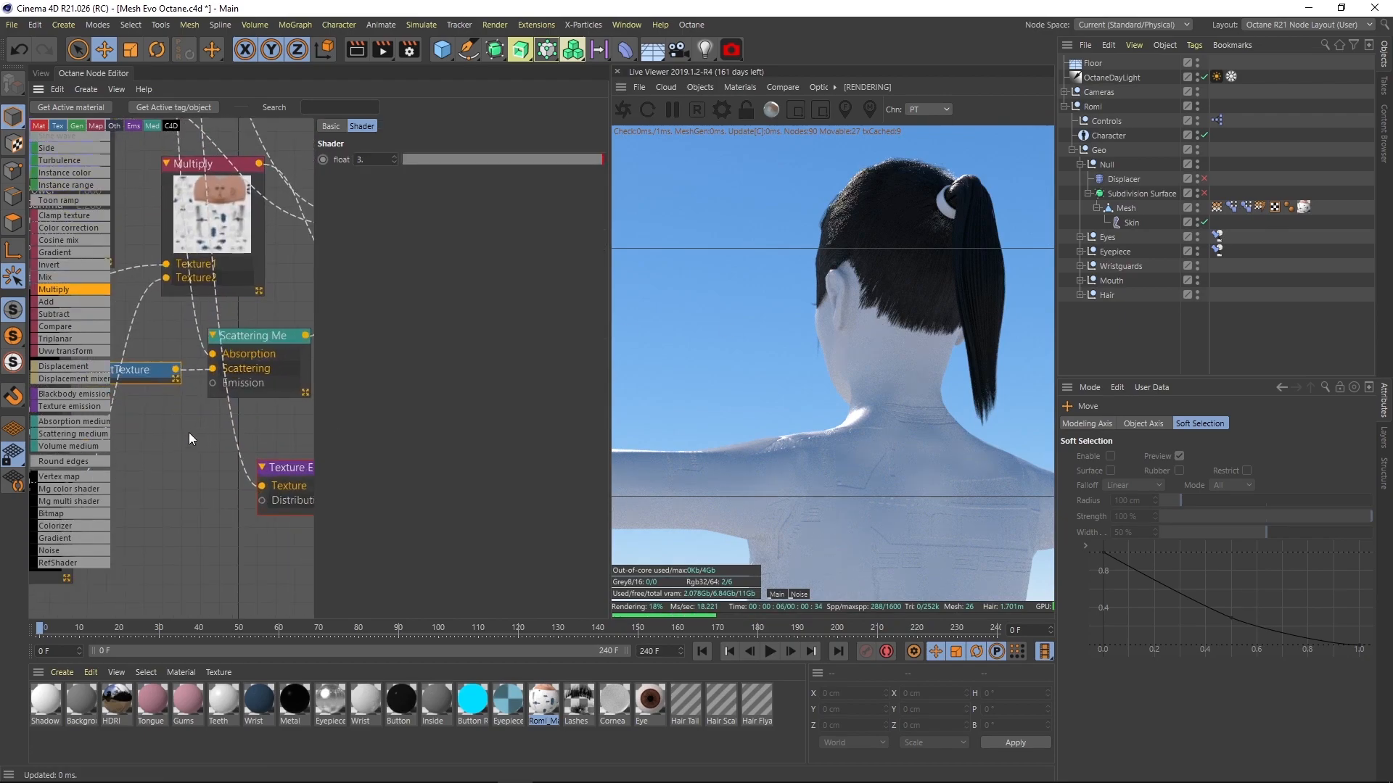
{"action": "left_click_drag", "start_coordinate": [156, 371], "coordinate": [298, 374]}
{"action": "scroll", "coordinate": [200, 406], "scroll_direction": "down", "scroll_amount": 3}
{"action": "middle_click_drag", "start_coordinate": [190, 412], "coordinate": [247, 313]}
{"action": "left_click_drag", "start_coordinate": [216, 211], "coordinate": [153, 404]}
{"action": "key", "text": "ctrl+Tab"}
{"action": "middle_click_drag", "start_coordinate": [273, 410], "coordinate": [500, 448]}
{"action": "scroll", "coordinate": [397, 437], "scroll_direction": "up", "scroll_amount": 1}
{"action": "left_click_drag", "start_coordinate": [317, 351], "coordinate": [349, 164]}
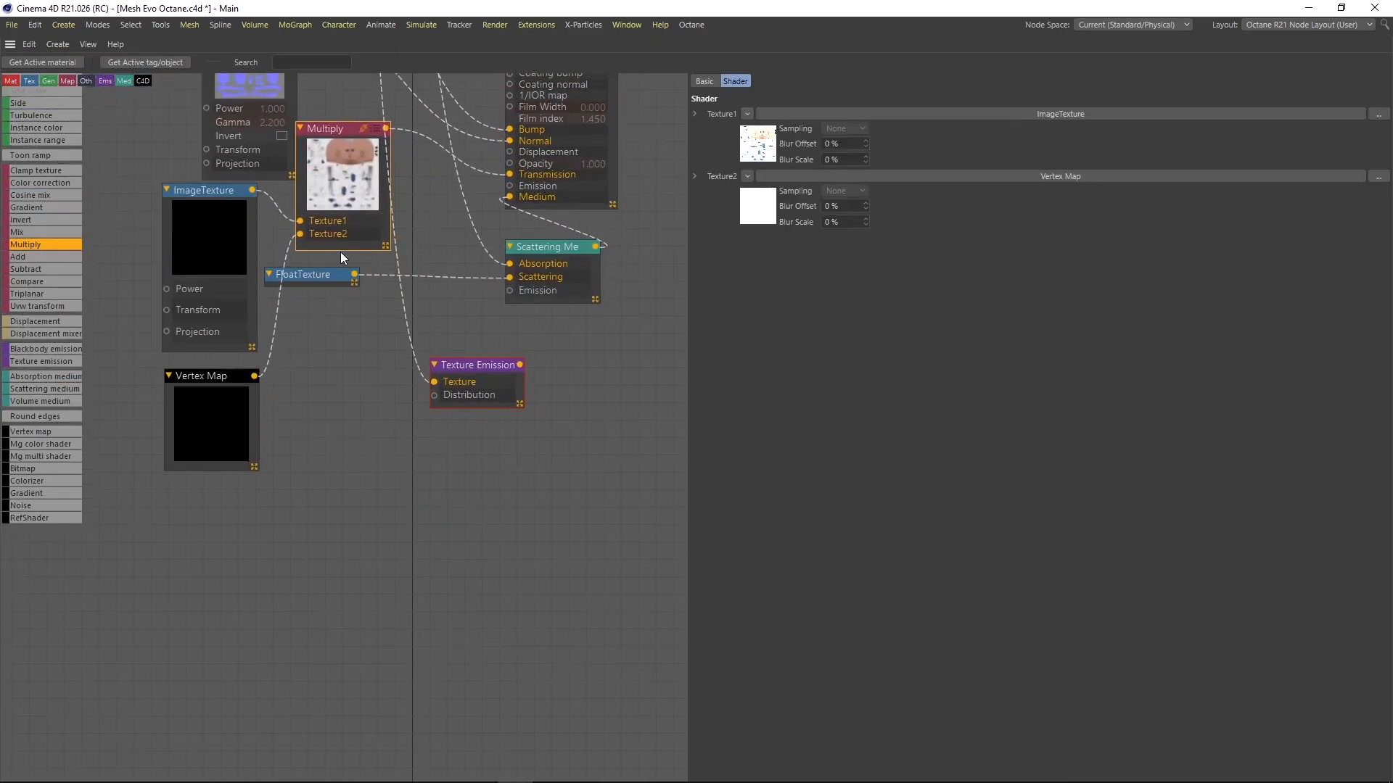
- Move Scattering Medium farther from the Multiply node and place FloatTexture next to its Scattering input
{"action": "left_click_drag", "start_coordinate": [312, 279], "coordinate": [425, 296]}
{"action": "left_click_drag", "start_coordinate": [484, 470], "coordinate": [434, 255]}
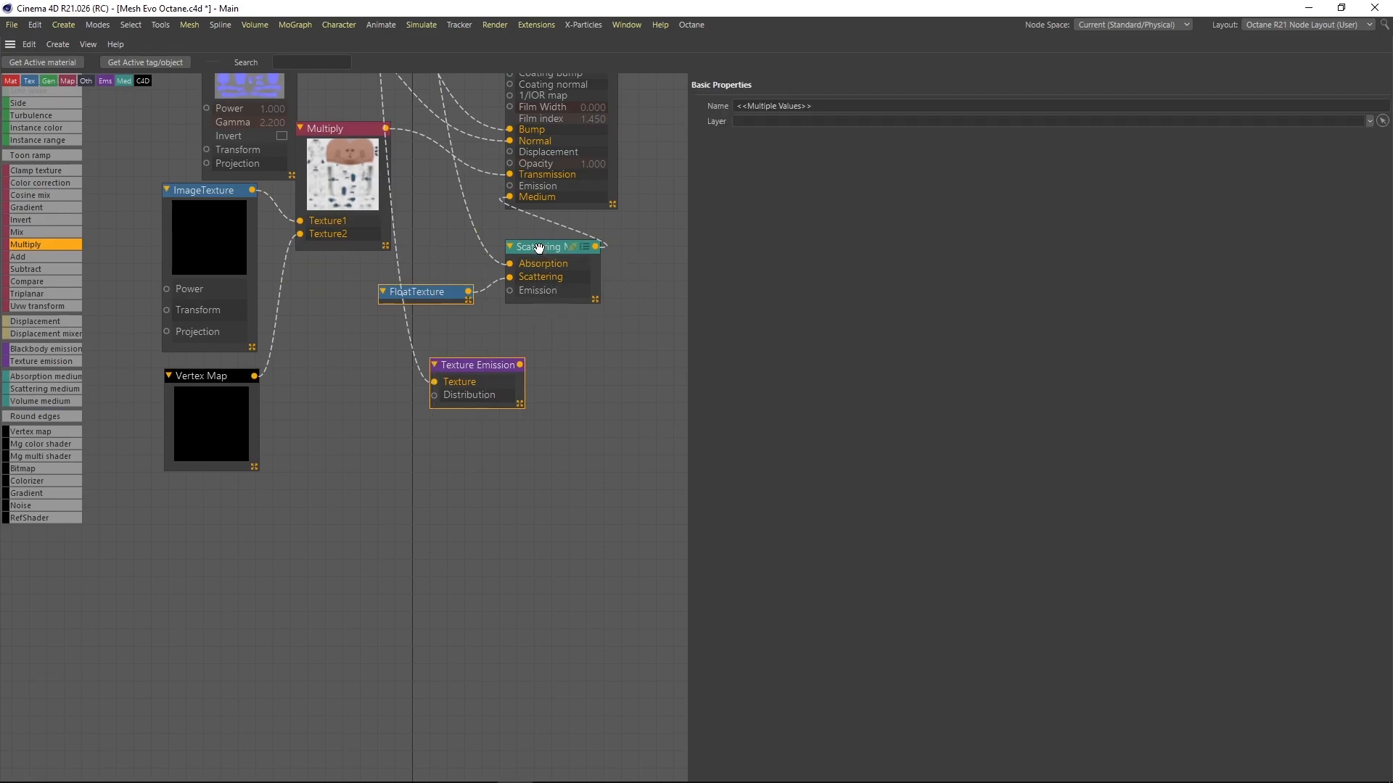
{"action": "left_click_drag", "start_coordinate": [533, 252], "coordinate": [634, 246]}
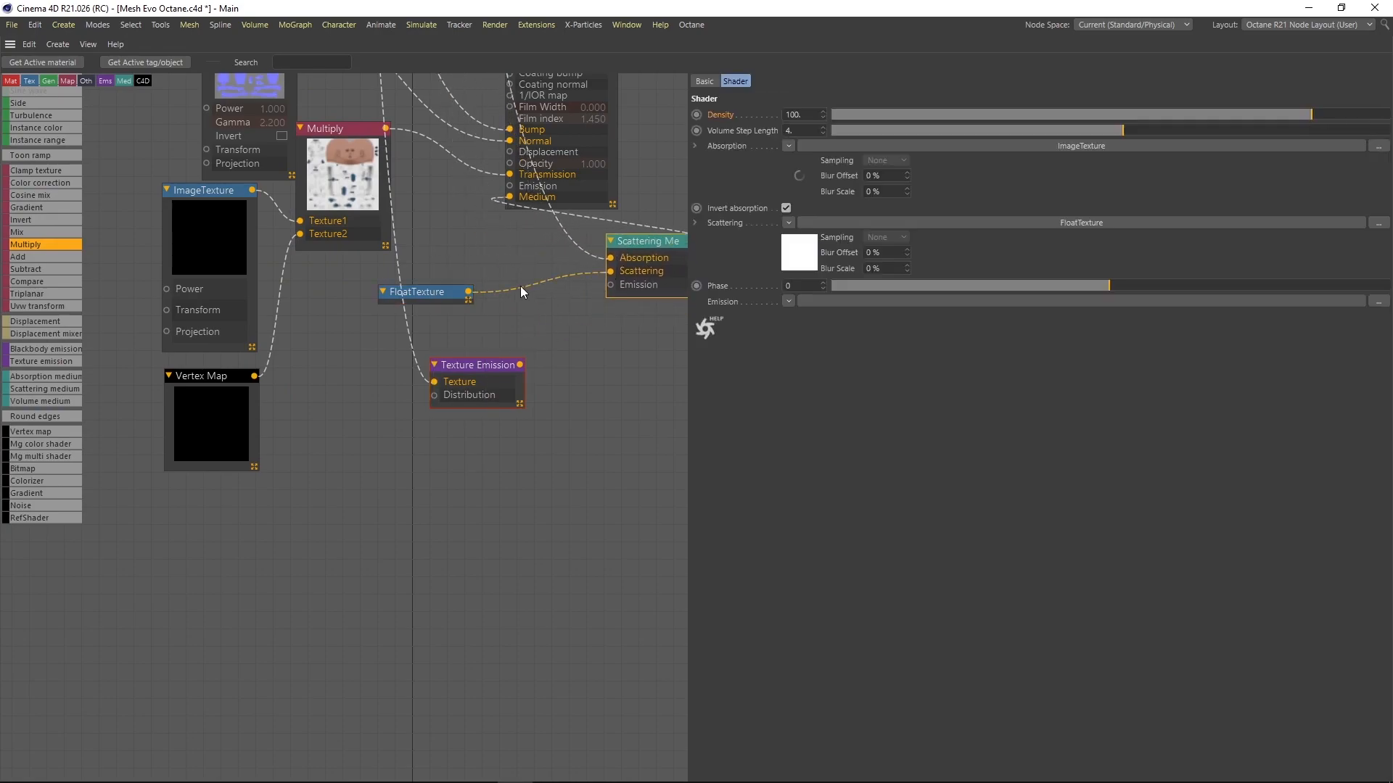
{"action": "left_click_drag", "start_coordinate": [420, 289], "coordinate": [602, 282]}
{"action": "middle_click_drag", "start_coordinate": [462, 248], "coordinate": [472, 394]}
{"action": "left_click", "coordinate": [472, 393]}
- Duplicate the Multiply node directly below the original and connect Vertex Map to the copy's Texture2
{"action": "left_click_drag", "start_coordinate": [348, 298], "coordinate": [389, 512]}
{"action": "middle_click_drag", "start_coordinate": [459, 548], "coordinate": [460, 454]}
{"action": "left_click_drag", "start_coordinate": [265, 421], "coordinate": [345, 480]}
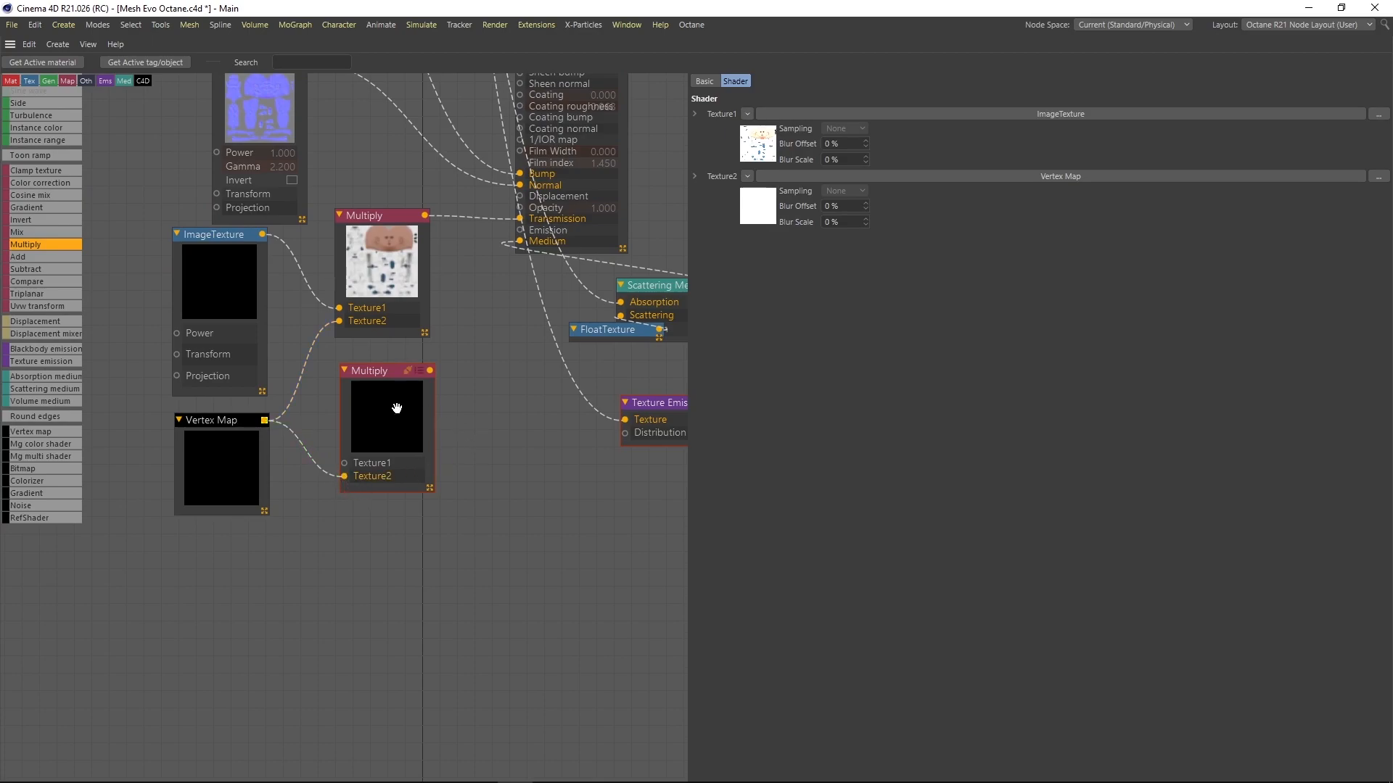
- Move FloatTexture beside the second Multiply node and connect it to that node's Texture1
{"action": "middle_click_drag", "start_coordinate": [618, 345], "coordinate": [526, 381]}
{"action": "left_click_drag", "start_coordinate": [524, 366], "coordinate": [210, 401]}
{"action": "left_click_drag", "start_coordinate": [247, 508], "coordinate": [282, 508]}
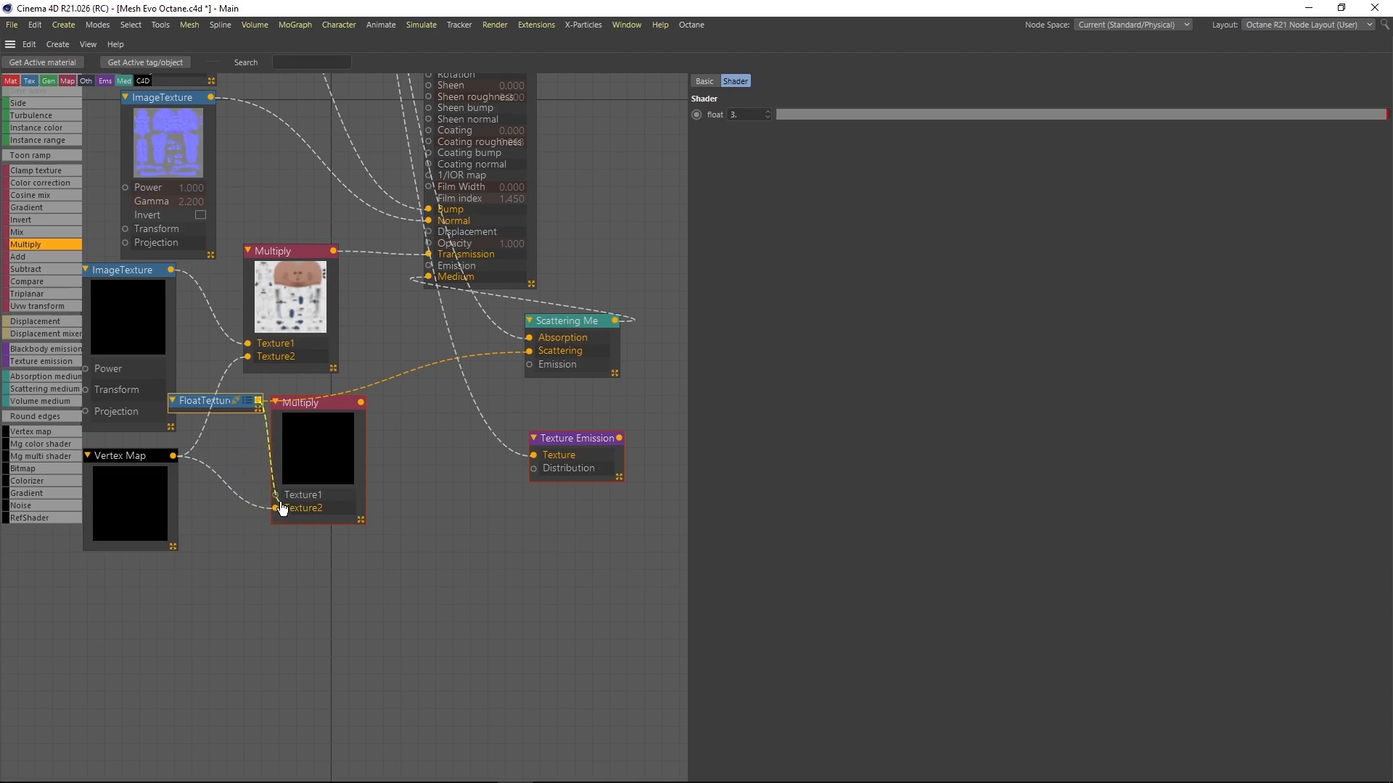
- Connect the second Multiply's output to Scattering Medium's Scattering input and tidy the Multiply and FloatTexture positions
{"action": "mouse_move", "coordinate": [317, 456]}
{"action": "left_mouse_down"}
{"action": "mouse_move", "coordinate": [333, 423]}
{"action": "mouse_move", "coordinate": [331, 441]}
{"action": "left_mouse_up"}
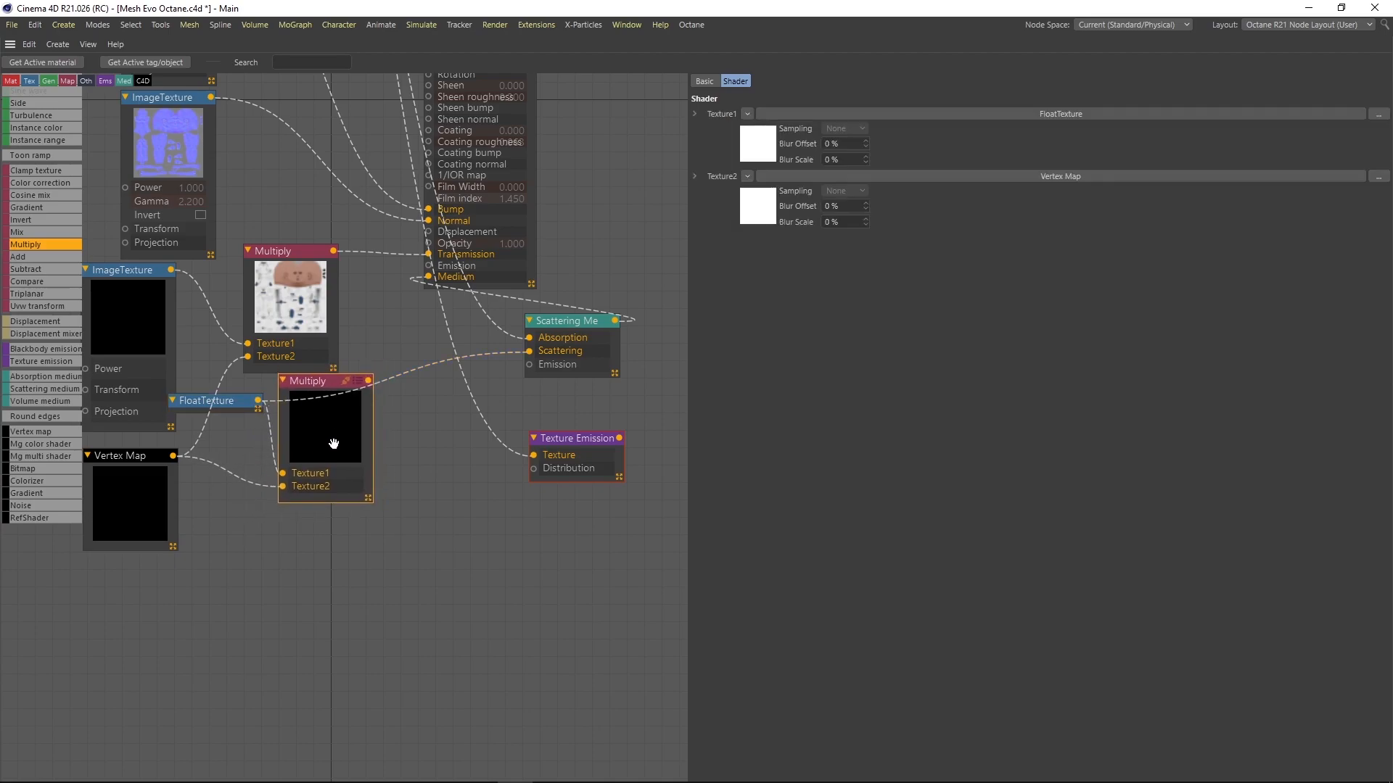
{"action": "left_click_drag", "start_coordinate": [368, 384], "coordinate": [535, 356]}
{"action": "left_click_drag", "start_coordinate": [341, 439], "coordinate": [339, 444]}
{"action": "left_click_drag", "start_coordinate": [204, 402], "coordinate": [204, 431]}
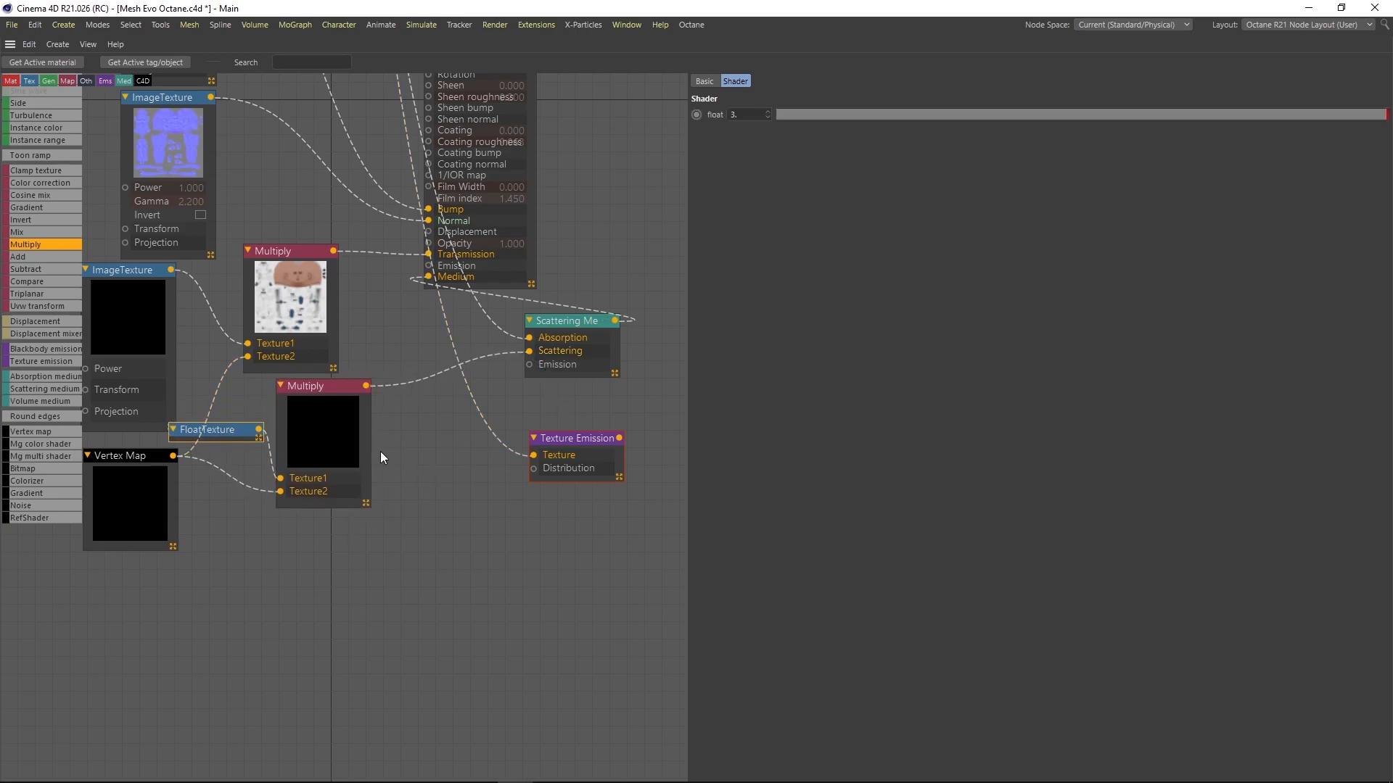
{"action": "scroll", "coordinate": [397, 446], "scroll_direction": "up", "scroll_amount": 2}
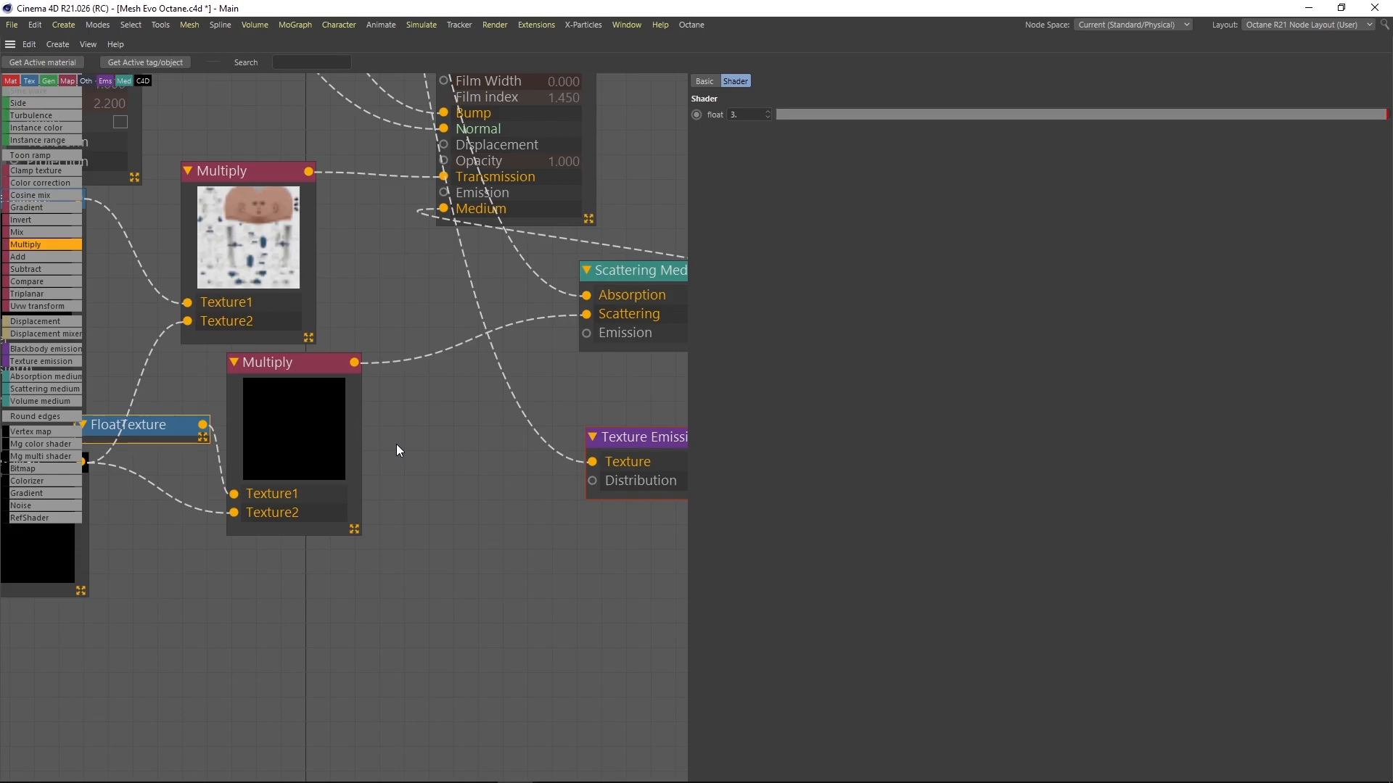
{"action": "middle_click_drag", "start_coordinate": [391, 435], "coordinate": [442, 439]}
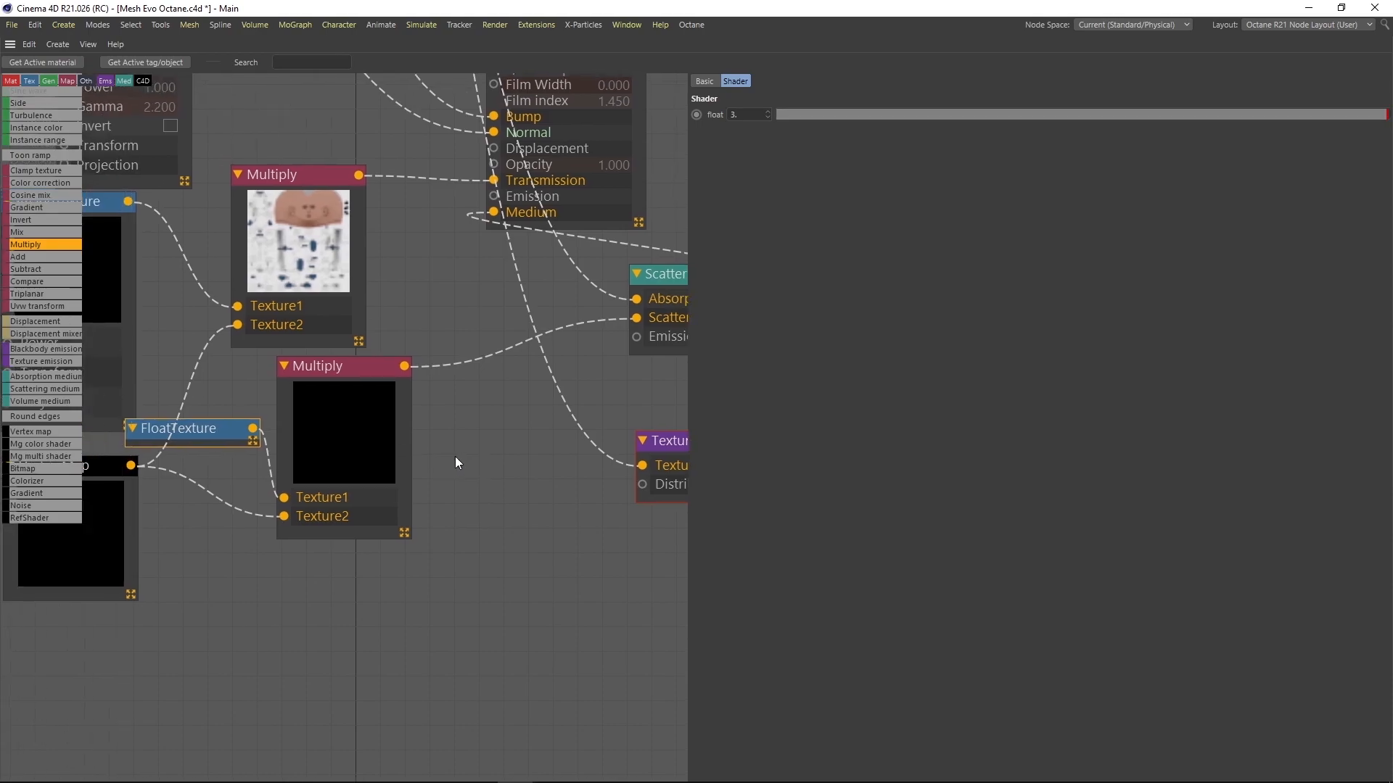
{"action": "left_click_drag", "start_coordinate": [197, 427], "coordinate": [195, 419]}
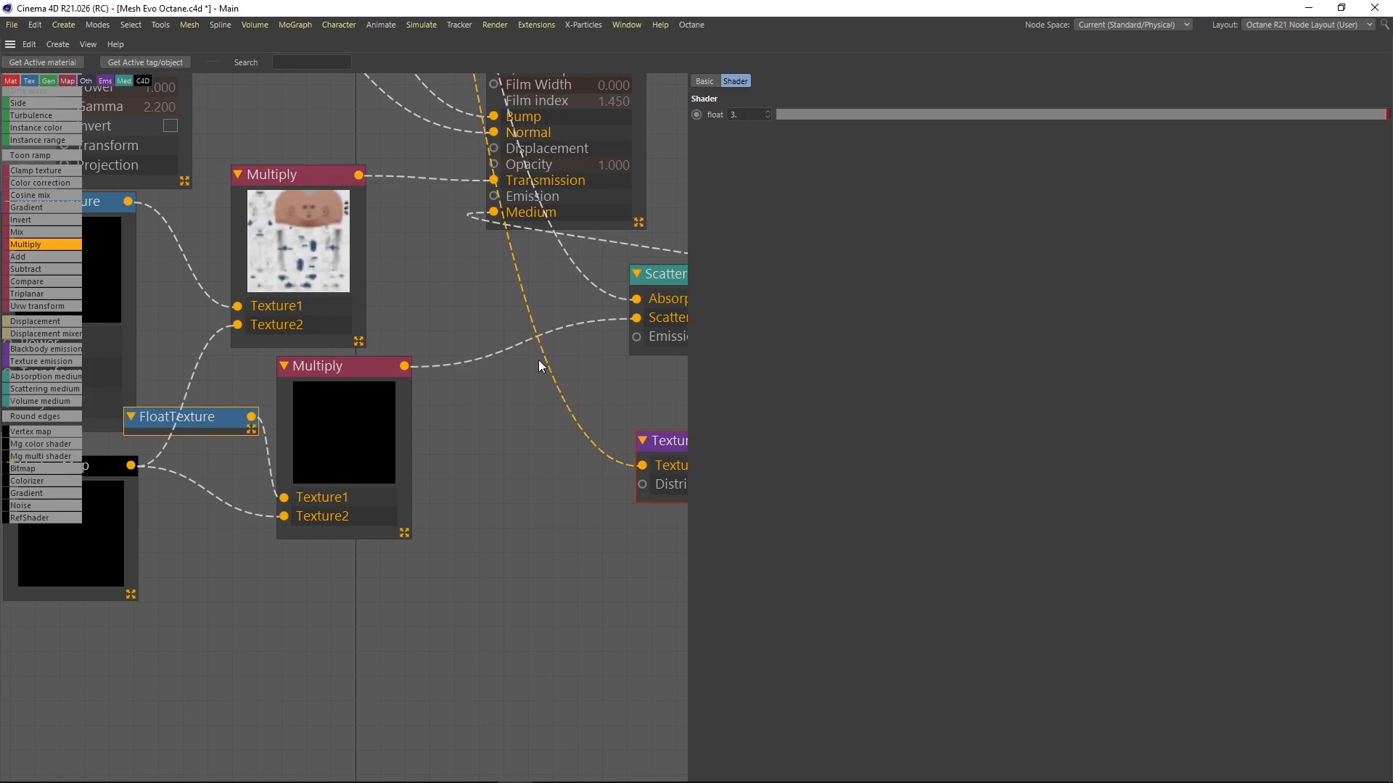
- Duplicate Multiply again below the second one and connect Vertex Map to the third Multiply's Texture2
{"action": "middle_click_drag", "start_coordinate": [538, 365], "coordinate": [480, 446]}
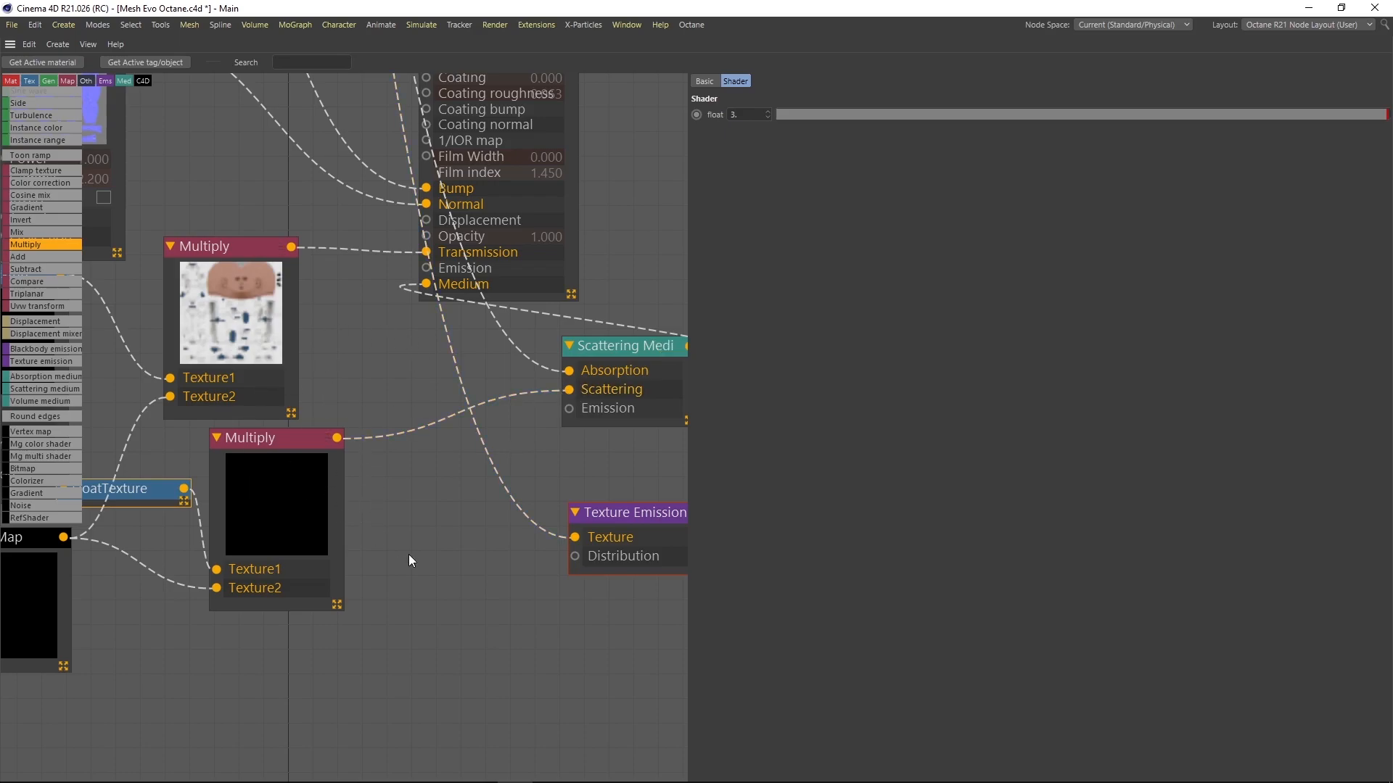
{"action": "middle_click_drag", "start_coordinate": [388, 503], "coordinate": [542, 395]}
{"action": "left_click", "coordinate": [142, 519]}
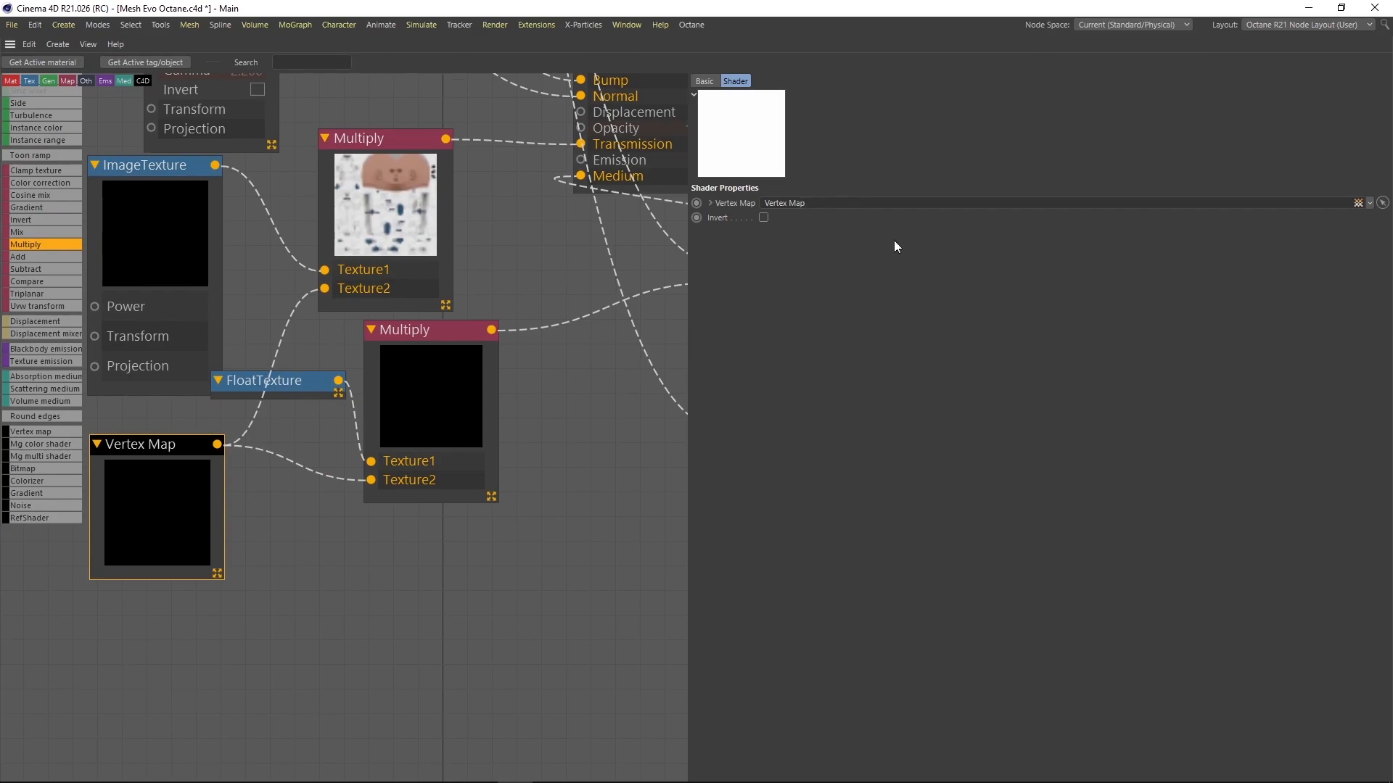
{"action": "middle_click_drag", "start_coordinate": [580, 439], "coordinate": [524, 413]}
{"action": "scroll", "coordinate": [523, 389], "scroll_direction": "down", "scroll_amount": 2}
{"action": "left_click_drag", "start_coordinate": [383, 376], "coordinate": [395, 529], "text": "ctrl"}
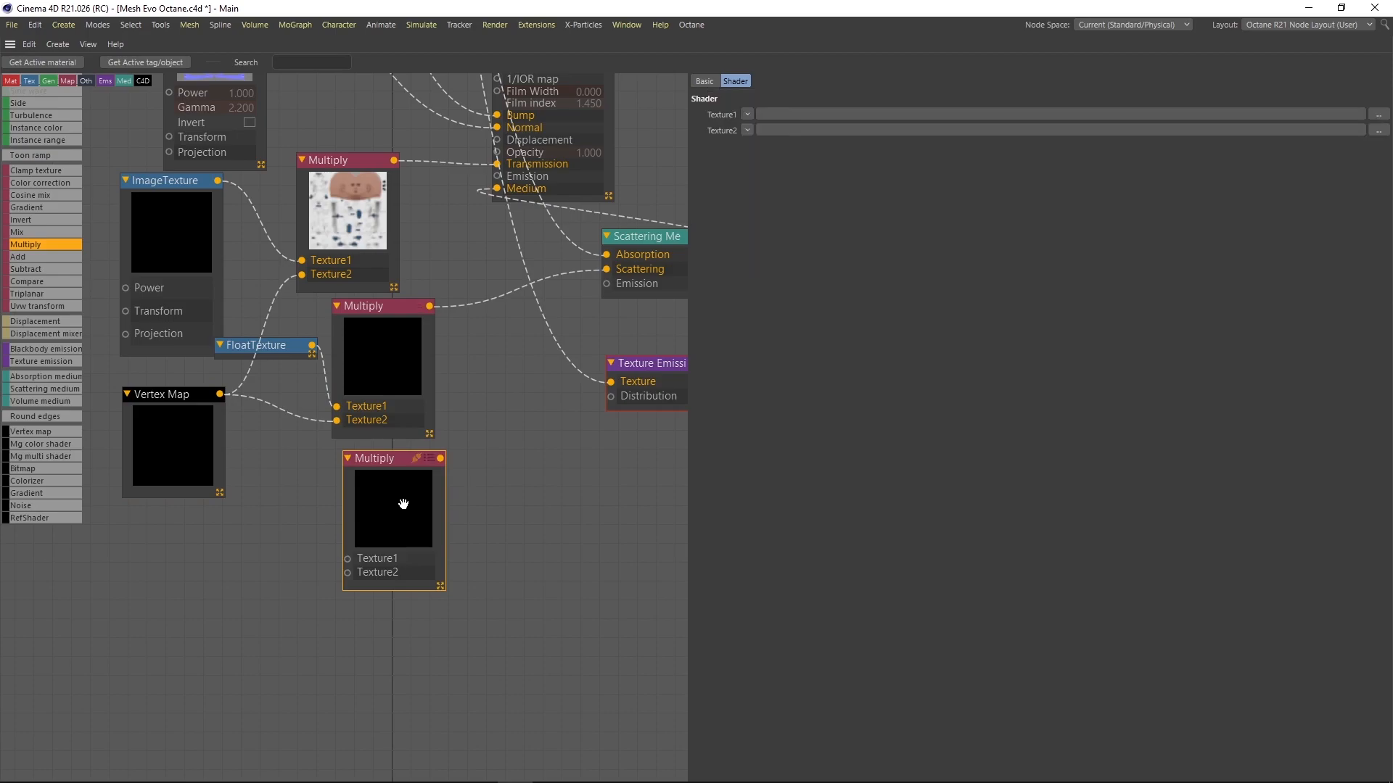
{"action": "middle_click_drag", "start_coordinate": [533, 460], "coordinate": [477, 460]}
{"action": "middle_click_drag", "start_coordinate": [174, 415], "coordinate": [214, 359]}
{"action": "left_click_drag", "start_coordinate": [193, 341], "coordinate": [321, 519]}
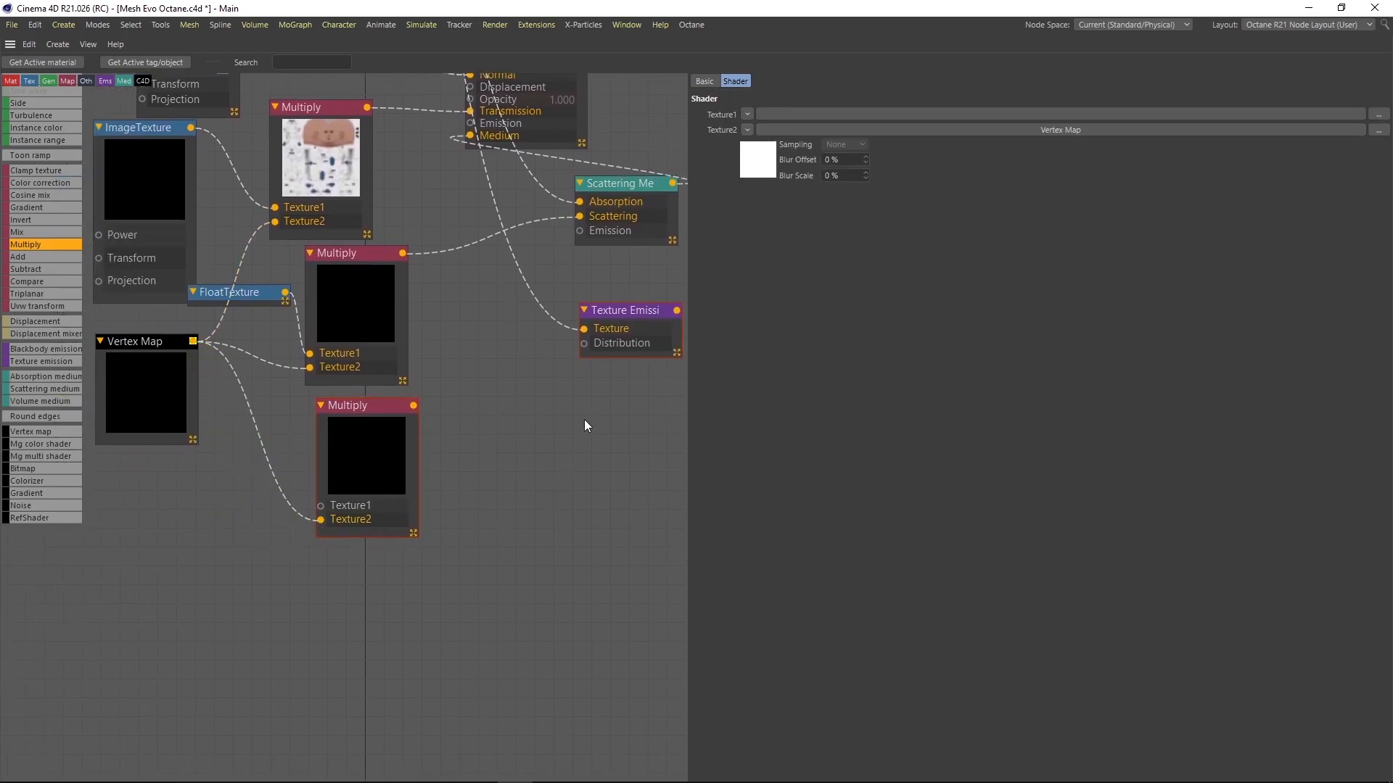
- Move Texture Emission closer to the Multiply nodes and reroute its Romi_Color.png ImageTexture input into the third Multiply's Texture1
{"action": "middle_click_drag", "start_coordinate": [586, 425], "coordinate": [542, 444]}
{"action": "left_click_drag", "start_coordinate": [584, 371], "coordinate": [449, 362]}
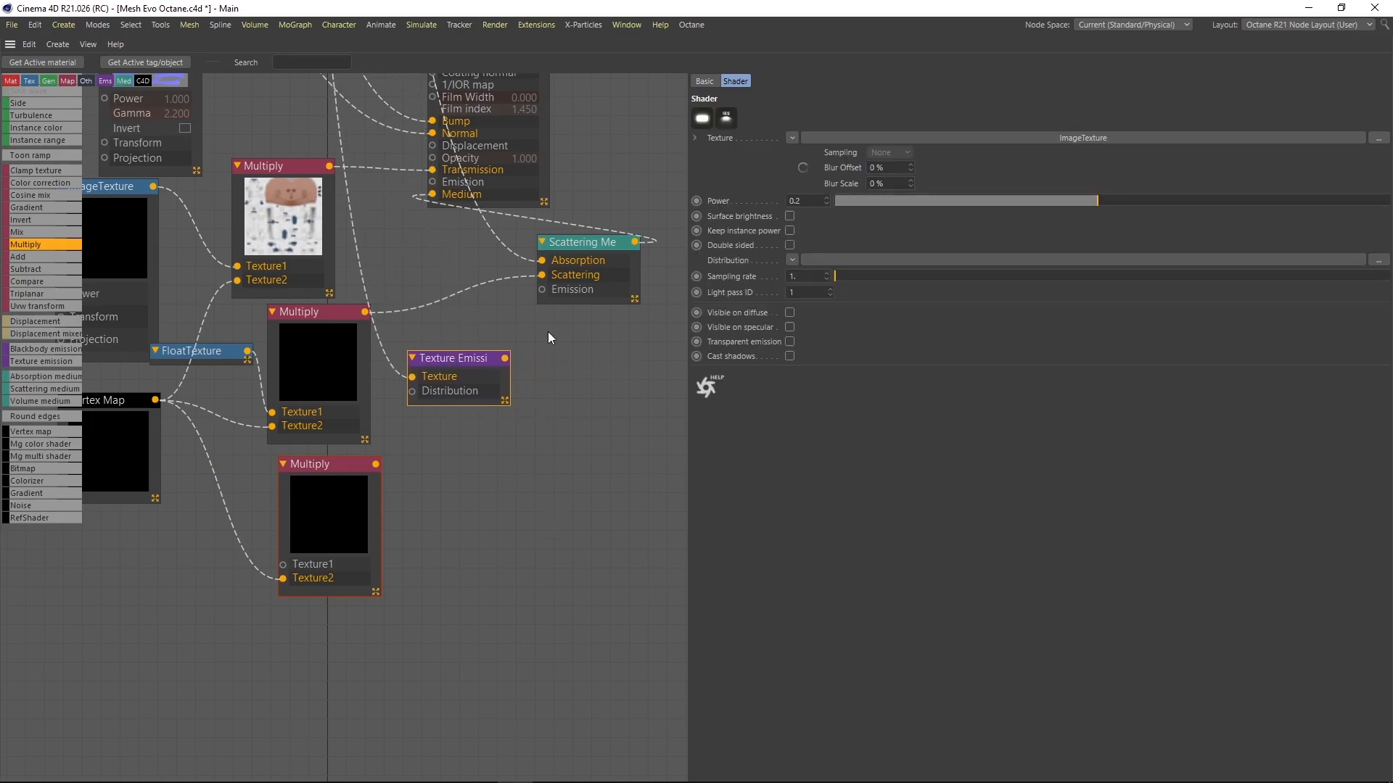
{"action": "left_click_drag", "start_coordinate": [412, 382], "coordinate": [283, 566]}
{"action": "scroll", "coordinate": [324, 119], "scroll_direction": "down", "scroll_amount": 3}
{"action": "middle_click_drag", "start_coordinate": [325, 119], "coordinate": [389, 433]}
{"action": "scroll", "coordinate": [354, 257], "scroll_direction": "up", "scroll_amount": 4}
{"action": "left_click", "coordinate": [327, 315]}
- Connect the third Multiply to Texture Emission's Texture input, and Texture Emission to Romi_Mat's Emission
{"action": "middle_click_drag", "start_coordinate": [429, 541], "coordinate": [322, 76]}
{"action": "mouse_move", "coordinate": [450, 476]}
{"action": "middle_mouse_down"}
{"action": "mouse_move", "coordinate": [409, 87]}
{"action": "mouse_move", "coordinate": [451, 80]}
{"action": "middle_mouse_up"}
{"action": "middle_click_drag", "start_coordinate": [541, 347], "coordinate": [493, 424]}
{"action": "left_click_drag", "start_coordinate": [431, 330], "coordinate": [414, 308]}
{"action": "left_click_drag", "start_coordinate": [515, 288], "coordinate": [435, 98]}
{"action": "middle_click_drag", "start_coordinate": [541, 288], "coordinate": [559, 340]}
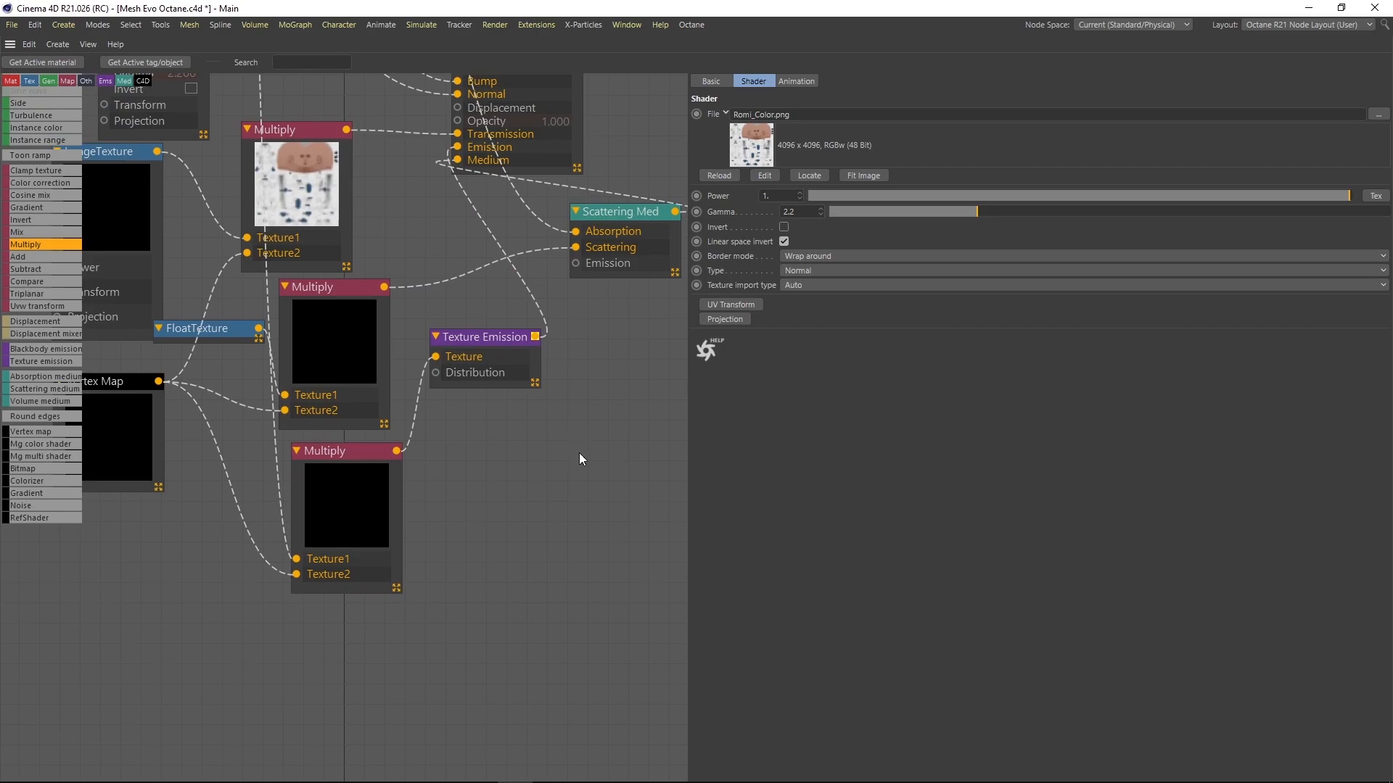
{"action": "left_click", "coordinate": [348, 498]}
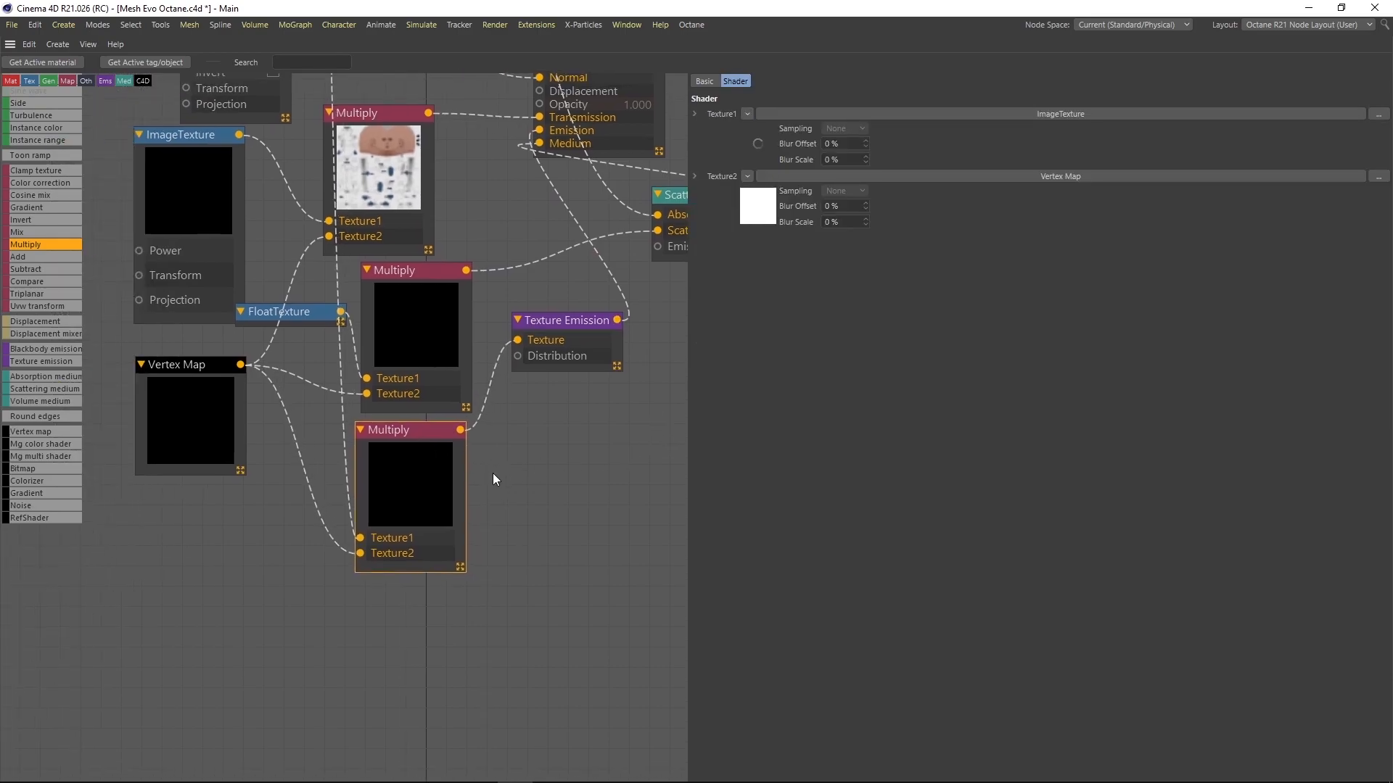
- Examine the head and neck up close from the side in the live render
{"action": "left_click", "coordinate": [186, 444]}
{"action": "middle_click_drag", "start_coordinate": [480, 236], "coordinate": [359, 455]}
{"action": "key", "text": "ctrl+Tab"}
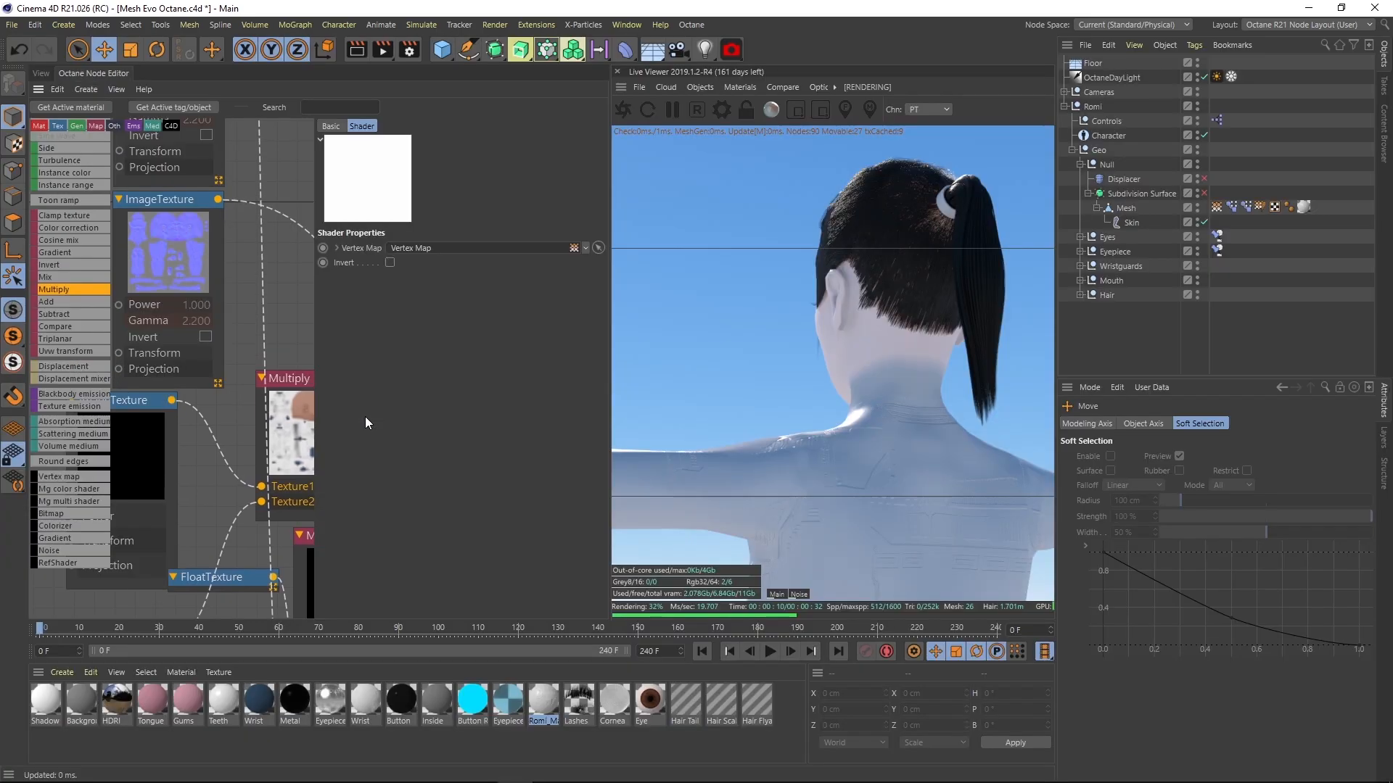
{"action": "left_click_drag", "start_coordinate": [972, 369], "coordinate": [760, 342], "text": "alt"}
{"action": "middle_click_drag", "start_coordinate": [760, 343], "coordinate": [774, 372], "text": "alt"}
{"action": "right_click_drag", "start_coordinate": [773, 373], "coordinate": [863, 428], "text": "alt"}
{"action": "left_click_drag", "start_coordinate": [863, 428], "coordinate": [798, 440], "text": "alt"}
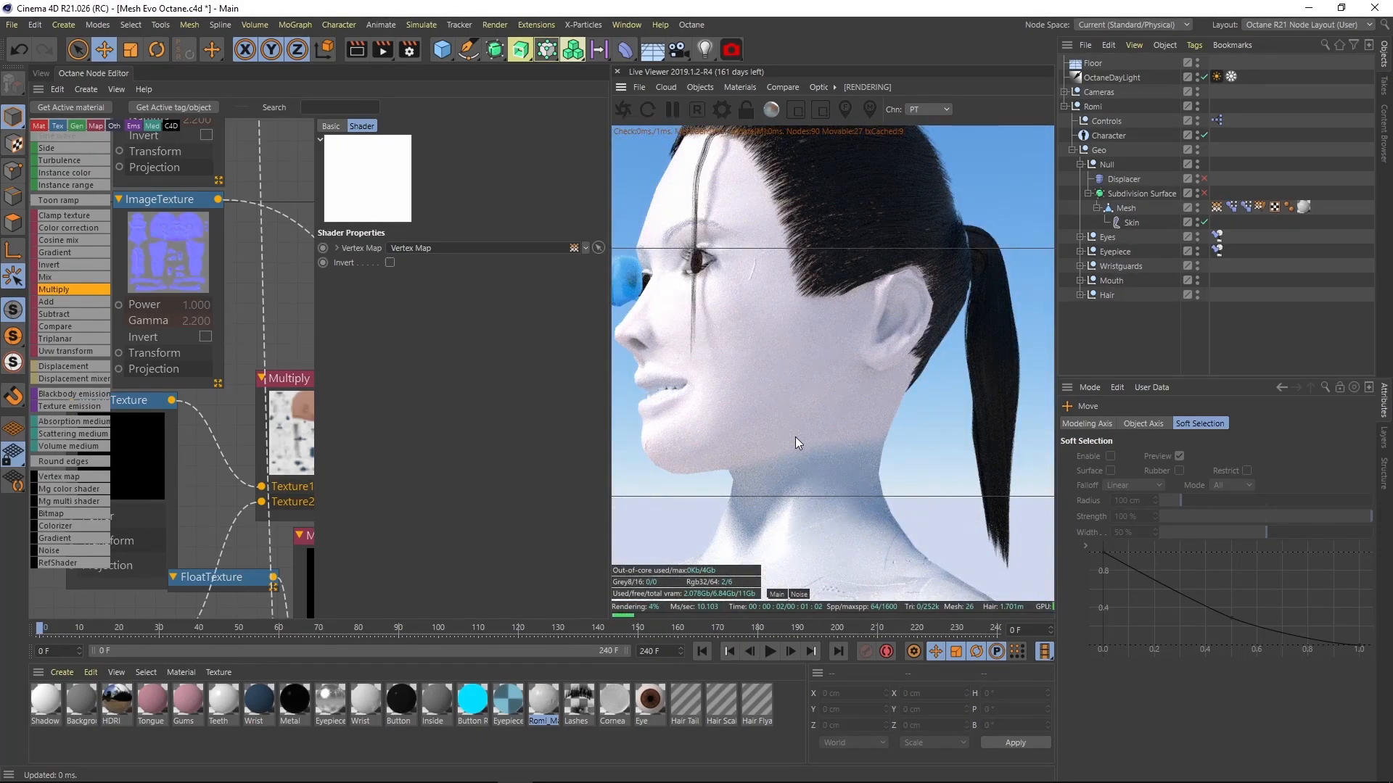
- Connect the ImageTexture holding Romi_Color.png to Romi_Mat's Albedo input
{"action": "middle_click_drag", "start_coordinate": [242, 574], "coordinate": [209, 370]}
{"action": "scroll", "coordinate": [223, 462], "scroll_direction": "down", "scroll_amount": 3}
{"action": "middle_click_drag", "start_coordinate": [137, 479], "coordinate": [205, 452]}
{"action": "scroll", "coordinate": [205, 453], "scroll_direction": "up", "scroll_amount": 4}
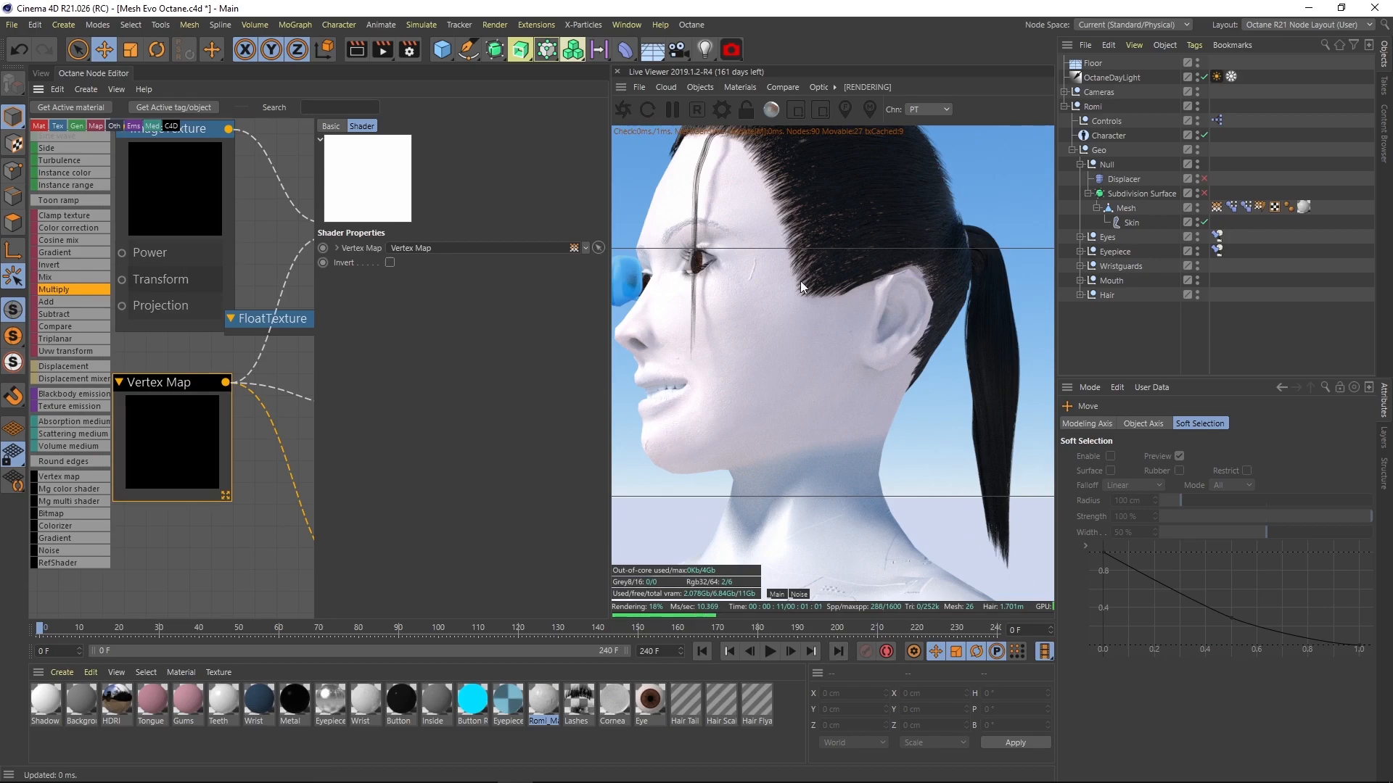
{"action": "mouse_move", "coordinate": [285, 460]}
{"action": "middle_mouse_down"}
{"action": "mouse_move", "coordinate": [143, 339]}
{"action": "mouse_move", "coordinate": [176, 574]}
{"action": "middle_mouse_up"}
{"action": "scroll", "coordinate": [200, 434], "scroll_direction": "down", "scroll_amount": 2}
{"action": "middle_click_drag", "start_coordinate": [196, 219], "coordinate": [285, 585]}
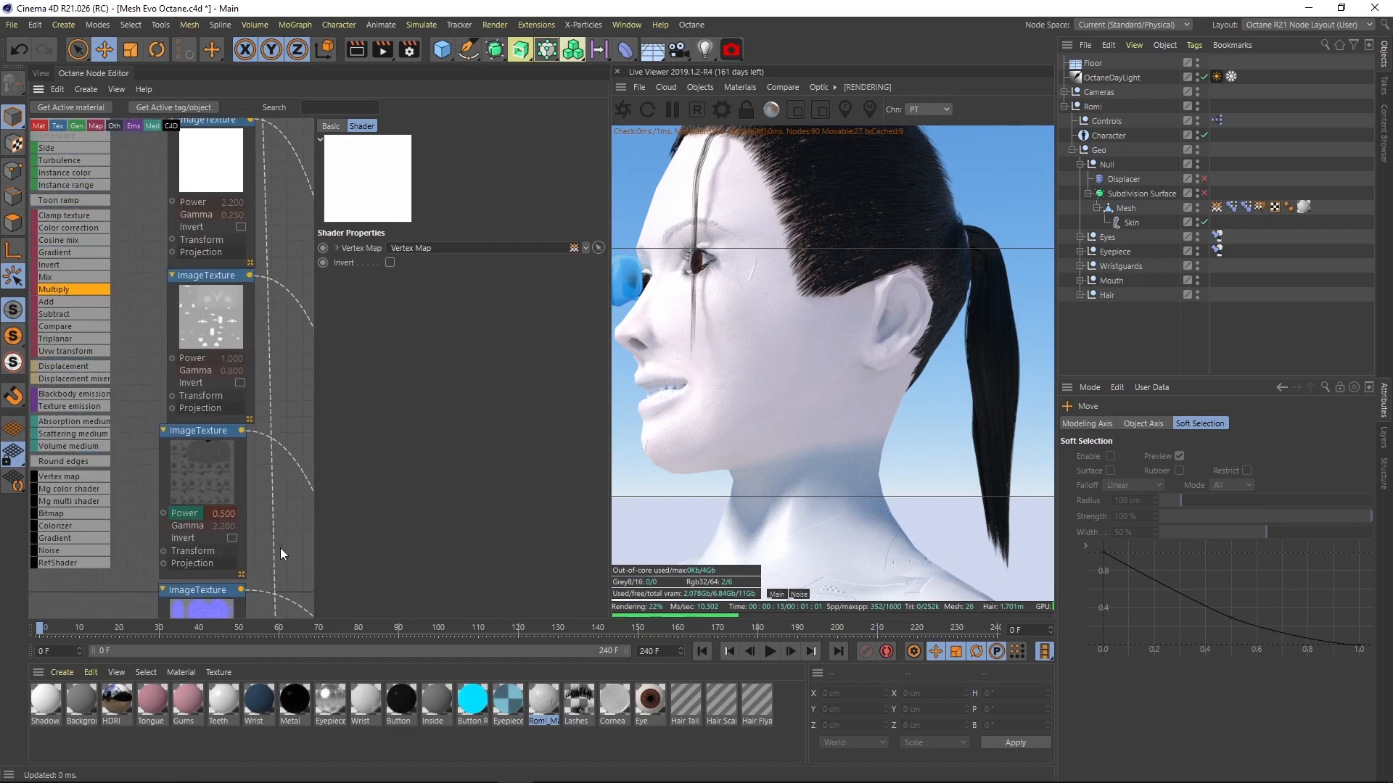
{"action": "middle_click_drag", "start_coordinate": [243, 209], "coordinate": [241, 500]}
{"action": "left_click", "coordinate": [192, 259]}
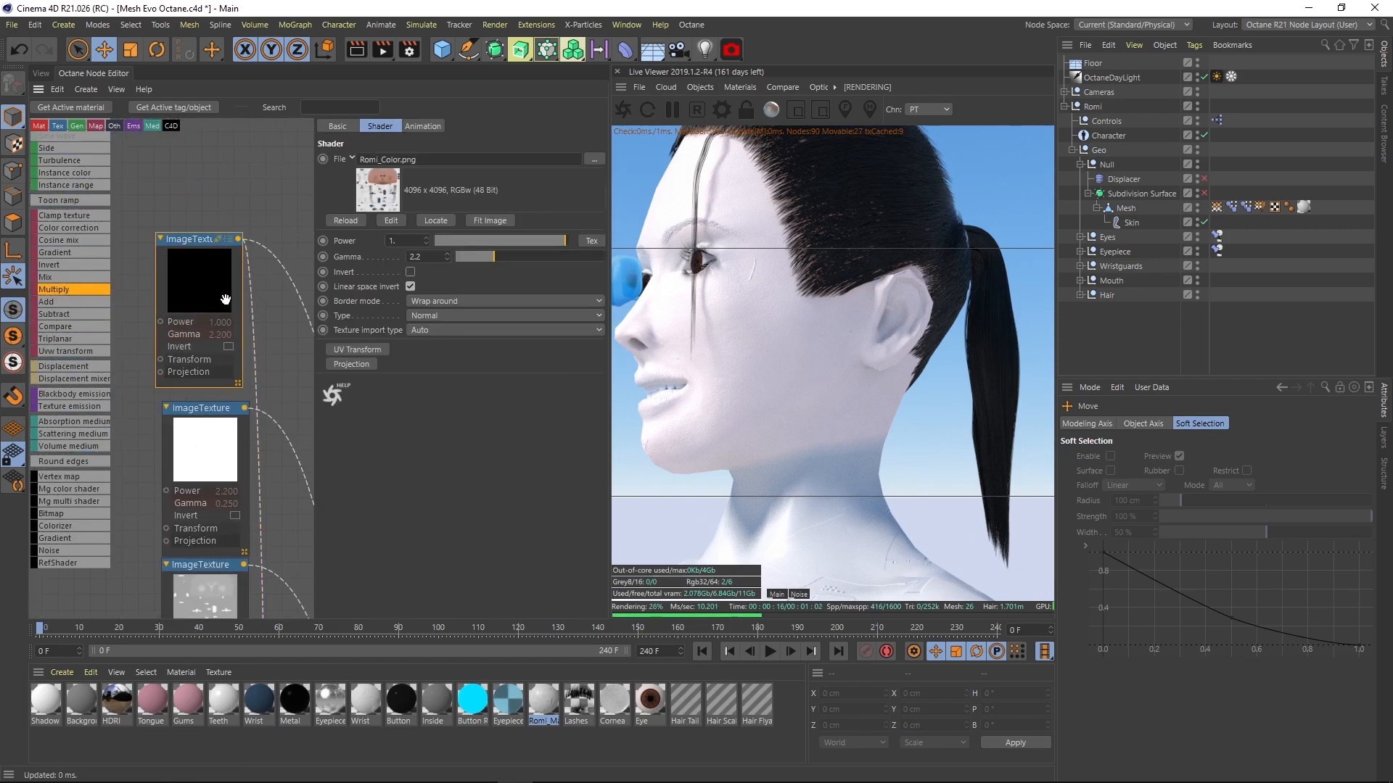
{"action": "middle_click_drag", "start_coordinate": [267, 403], "coordinate": [133, 330]}
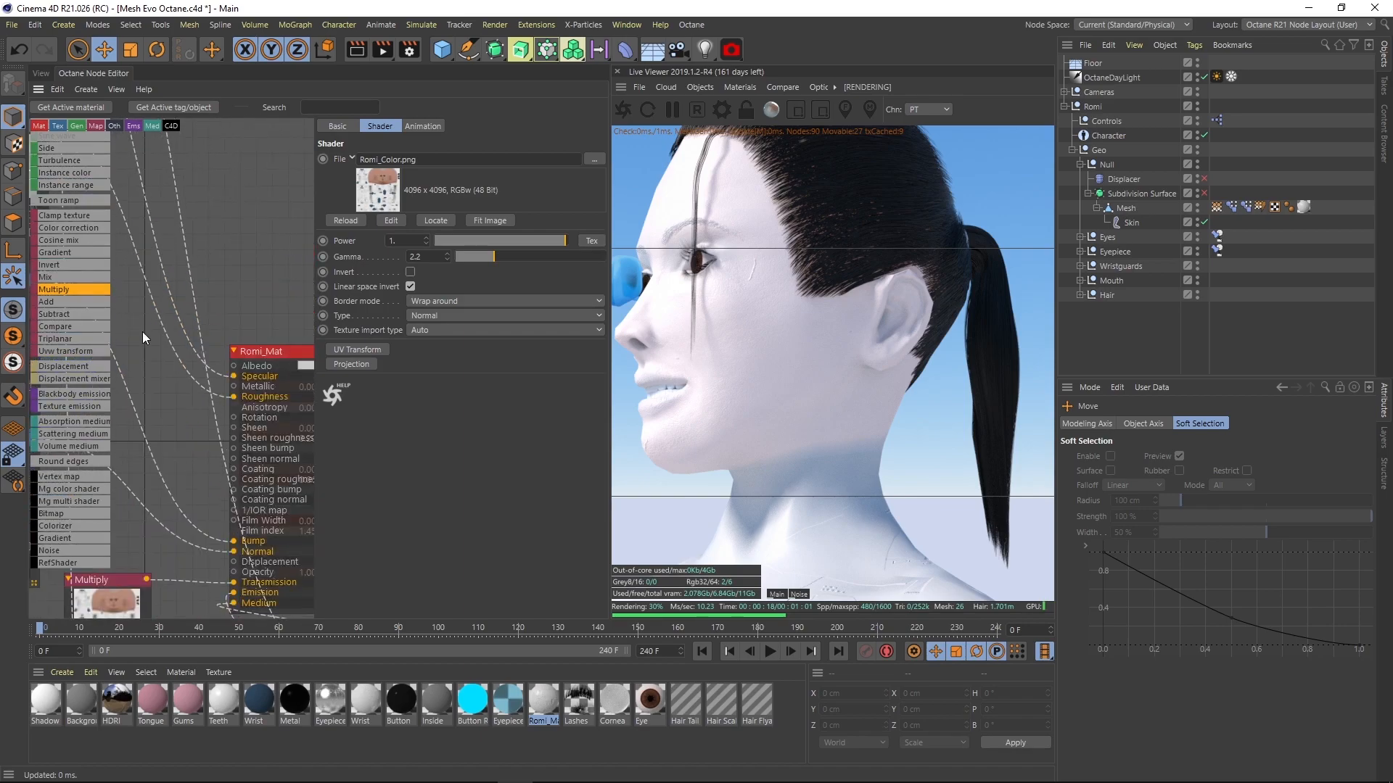
{"action": "middle_click_drag", "start_coordinate": [228, 237], "coordinate": [306, 558]}
{"action": "scroll", "coordinate": [227, 348], "scroll_direction": "down", "scroll_amount": 2}
{"action": "left_click_drag", "start_coordinate": [143, 179], "coordinate": [268, 539]}
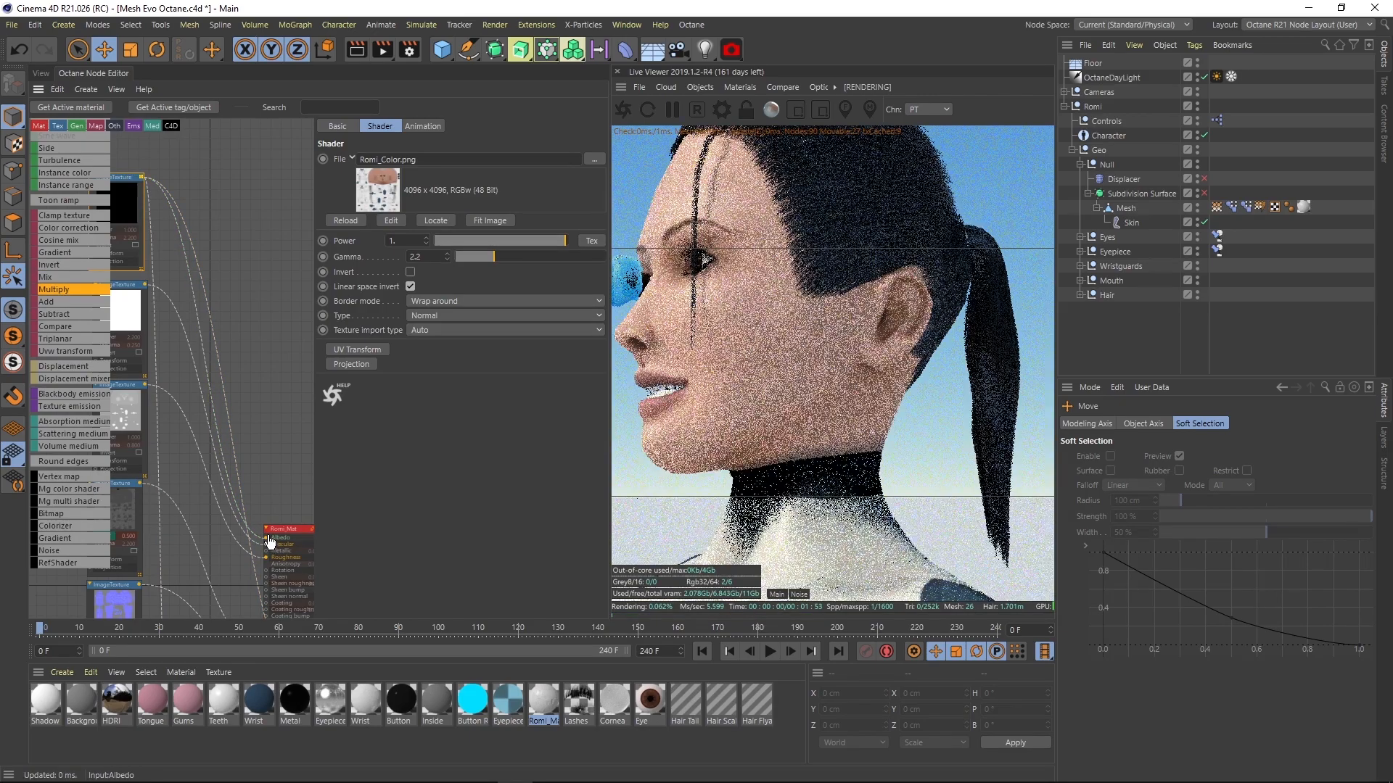
- Move the Scattering Medium node closer to Romi_Mat, above Texture Emission
{"action": "middle_click_drag", "start_coordinate": [245, 514], "coordinate": [219, 177]}
{"action": "middle_click_drag", "start_coordinate": [245, 408], "coordinate": [203, 324]}
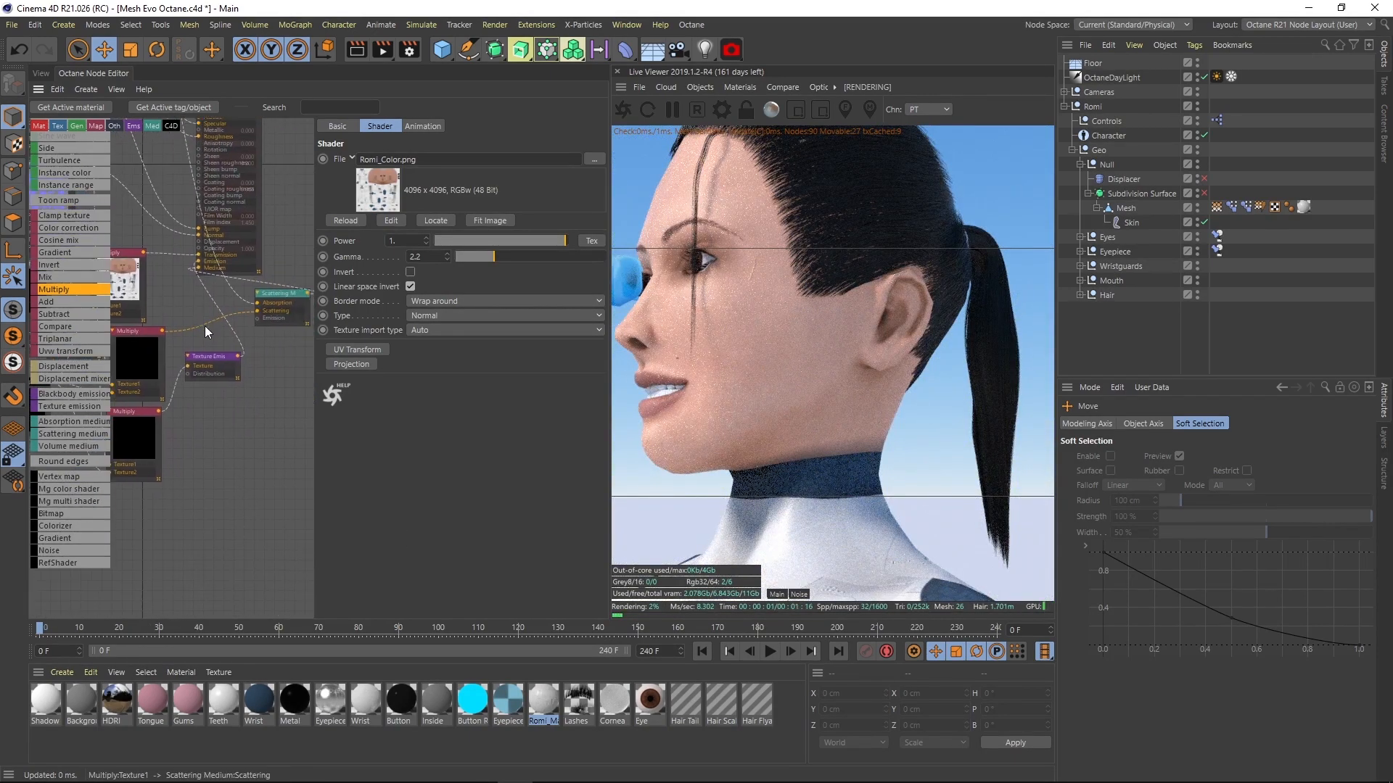
{"action": "middle_click_drag", "start_coordinate": [193, 445], "coordinate": [145, 494]}
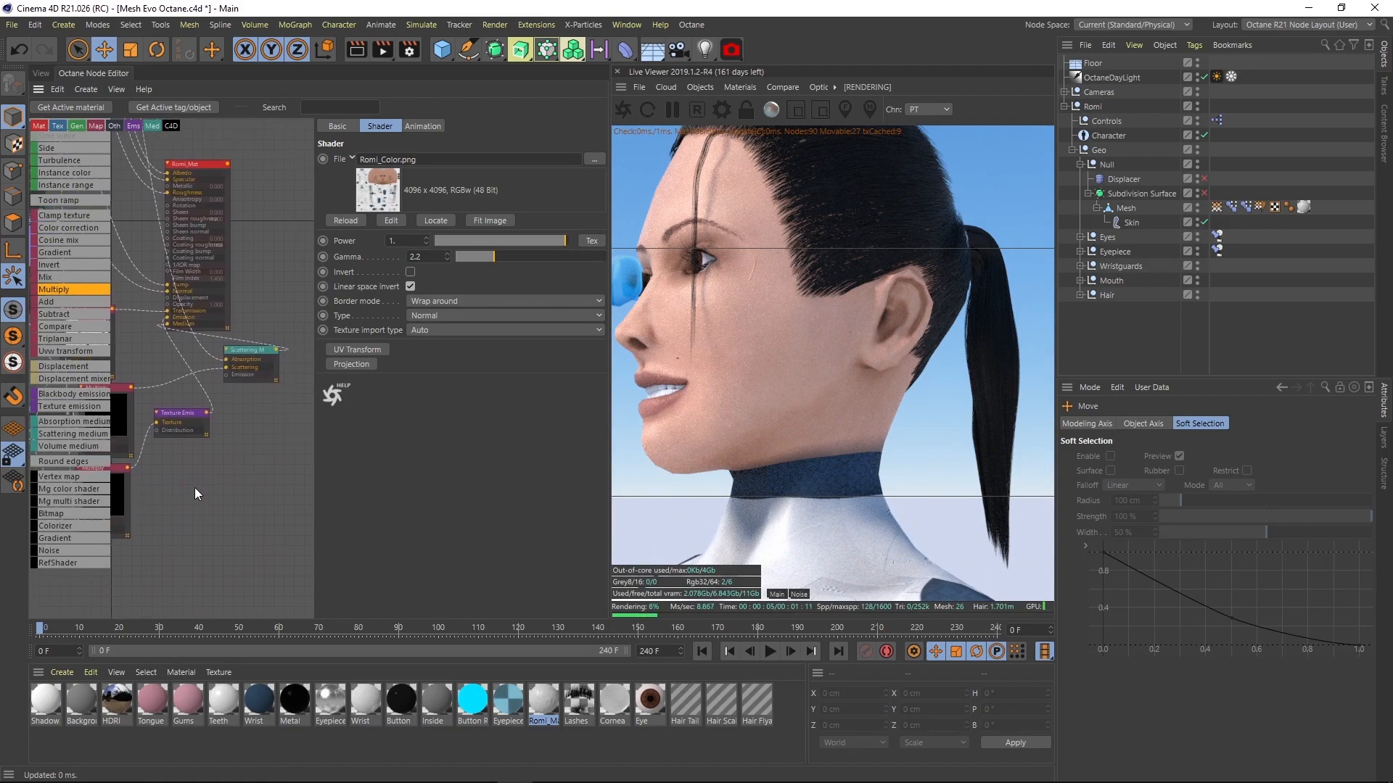
{"action": "middle_click_drag", "start_coordinate": [194, 488], "coordinate": [250, 520]}
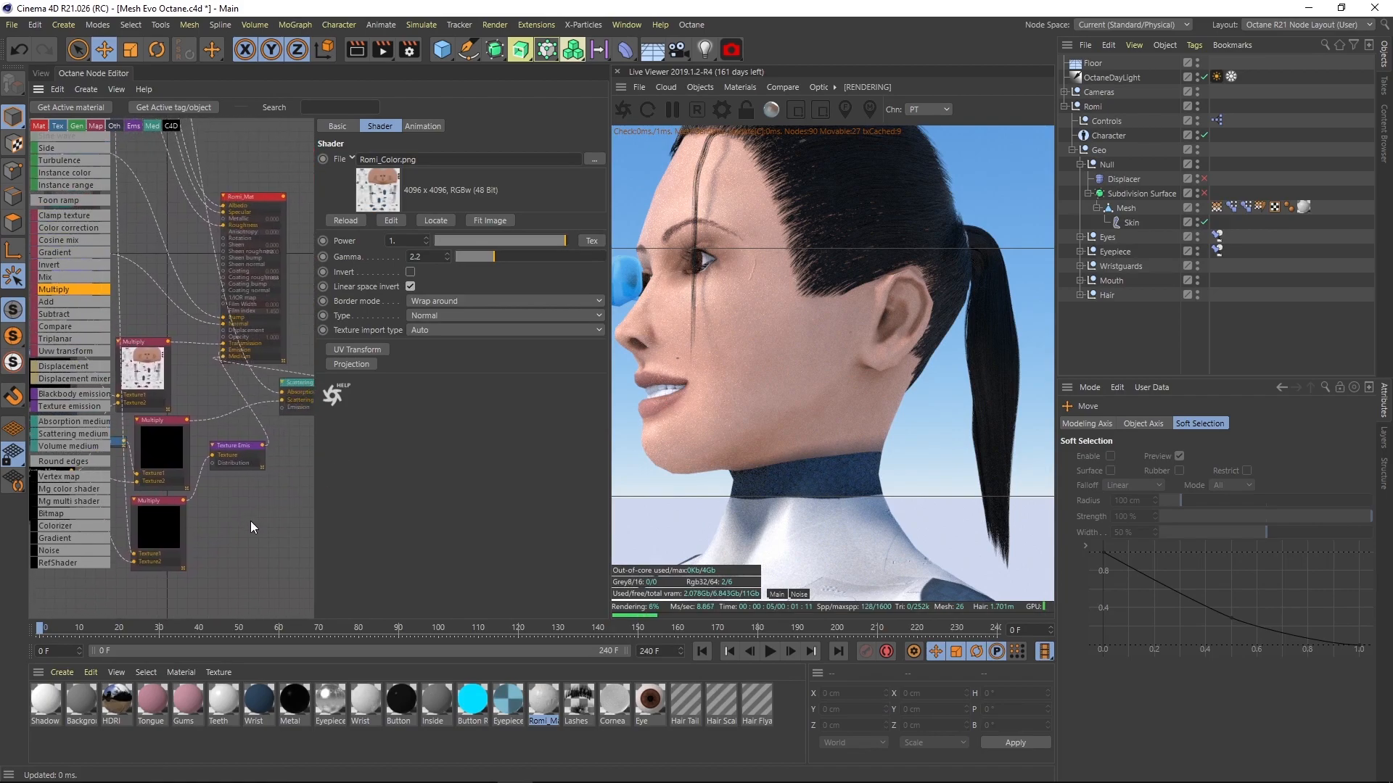
{"action": "scroll", "coordinate": [241, 524], "scroll_direction": "up", "scroll_amount": 4}
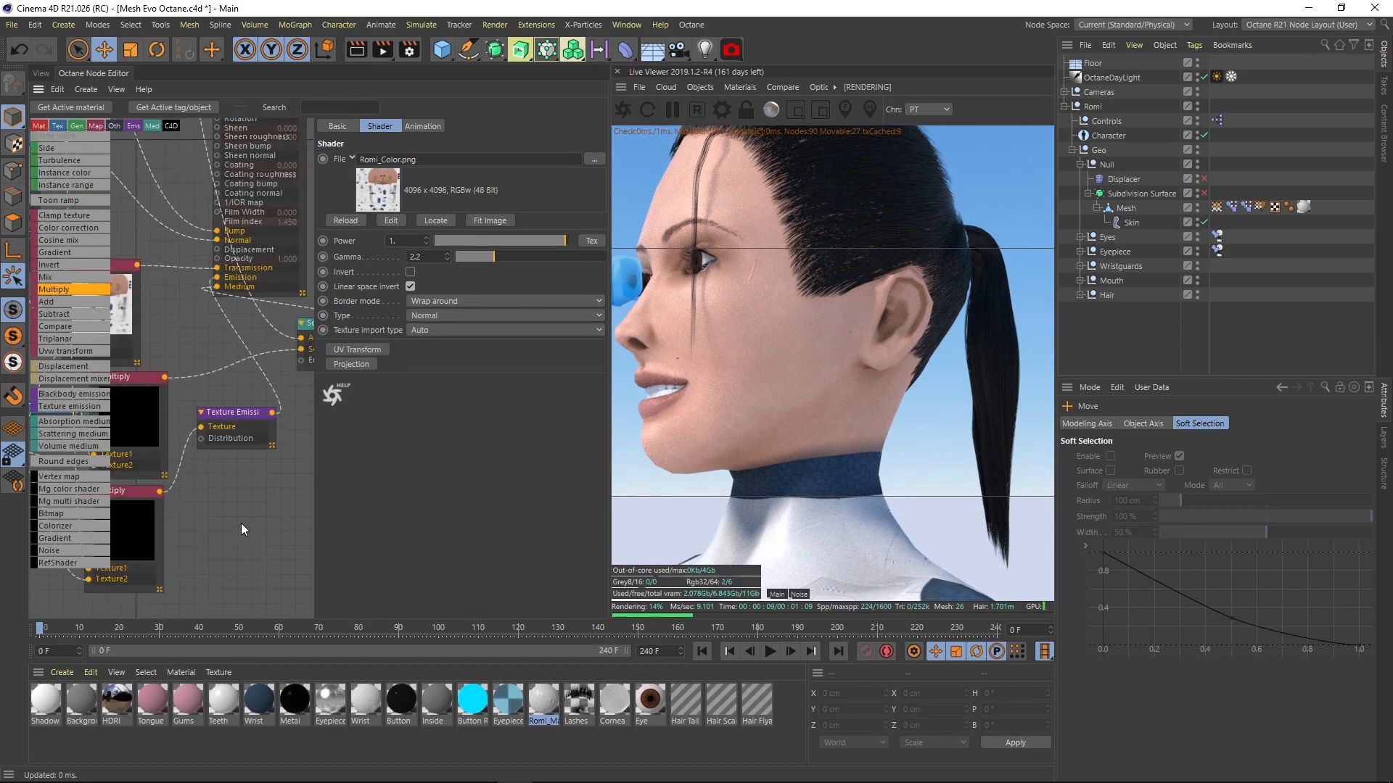
{"action": "middle_click_drag", "start_coordinate": [155, 360], "coordinate": [107, 406]}
{"action": "left_click_drag", "start_coordinate": [270, 363], "coordinate": [245, 365]}
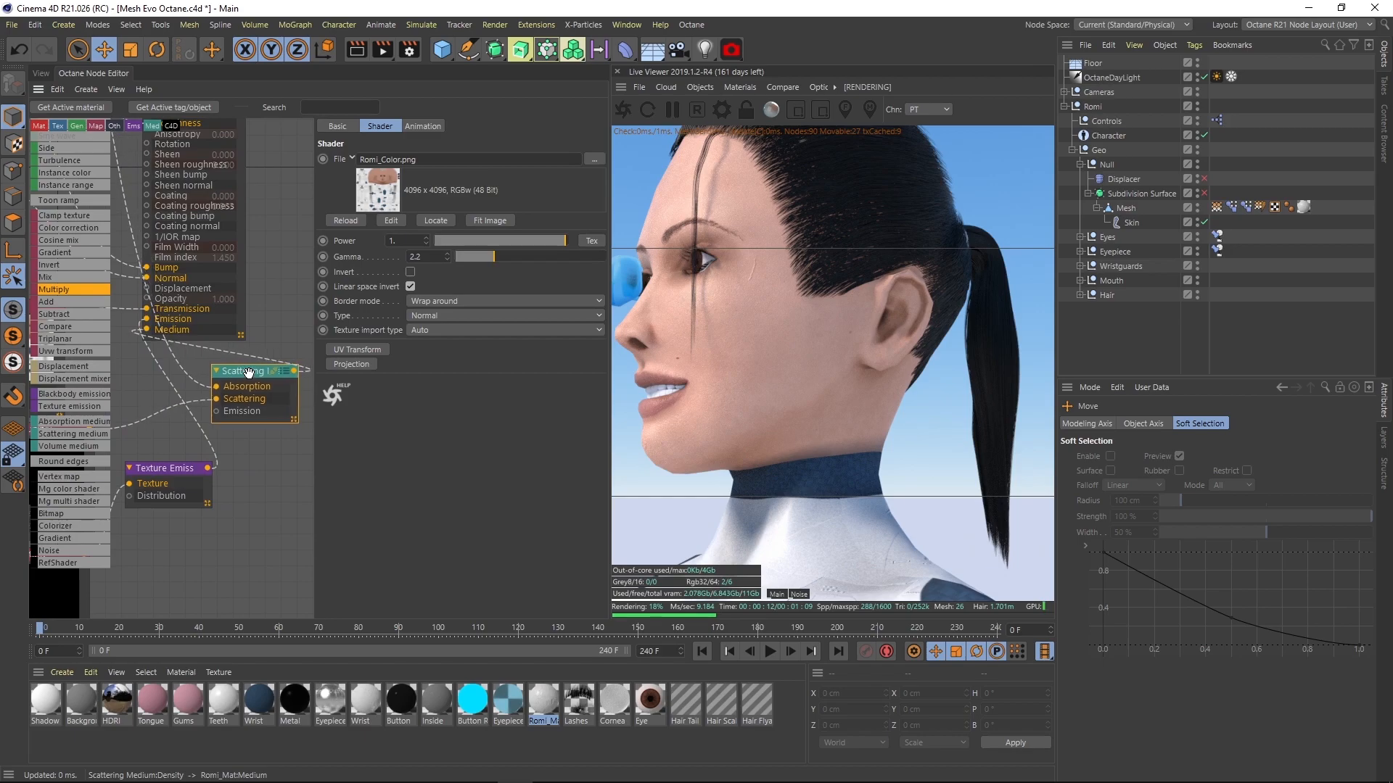
{"action": "middle_click_drag", "start_coordinate": [172, 554], "coordinate": [209, 506]}
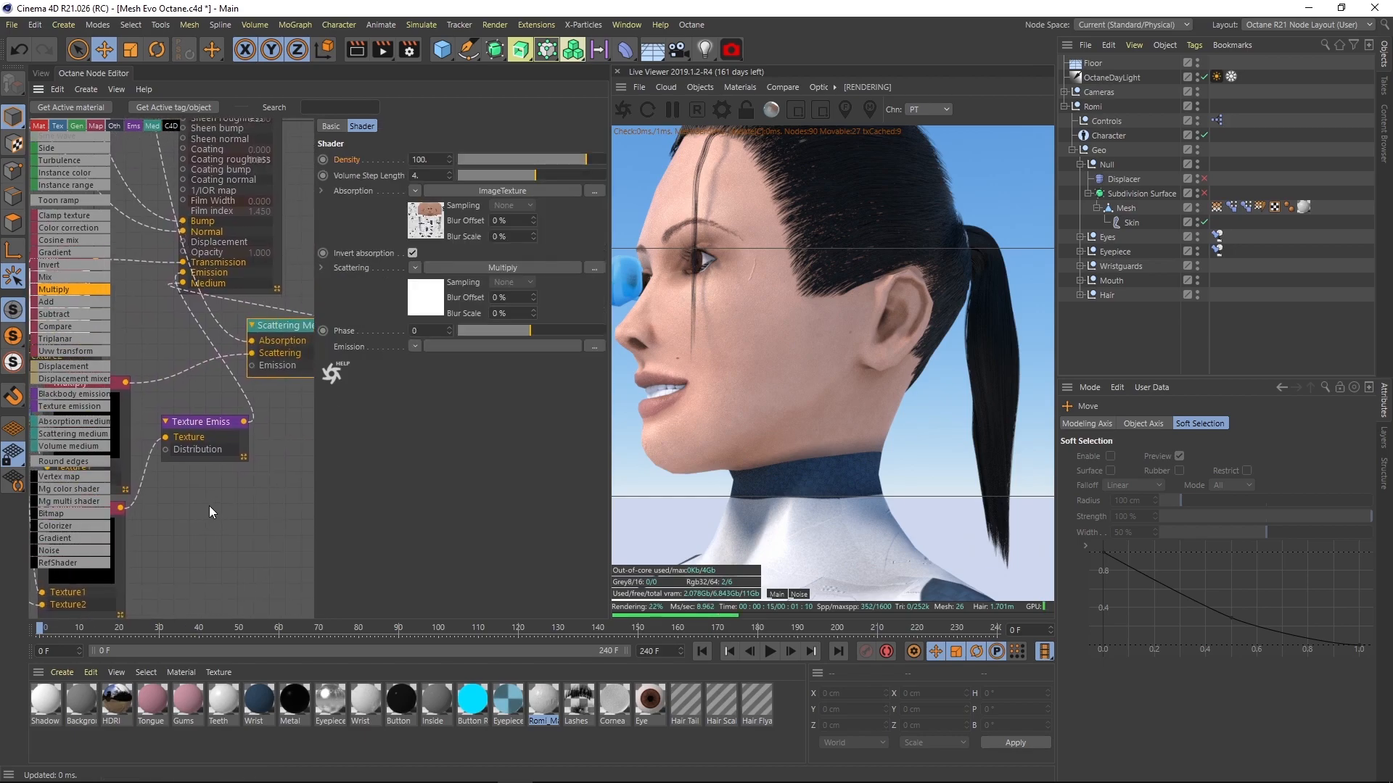
- Enlarge the node editor and connect the Multiply fed by Romi_Color.png to the Scattering Medium's Absorption input
{"action": "key", "text": "ctrl+Tab"}
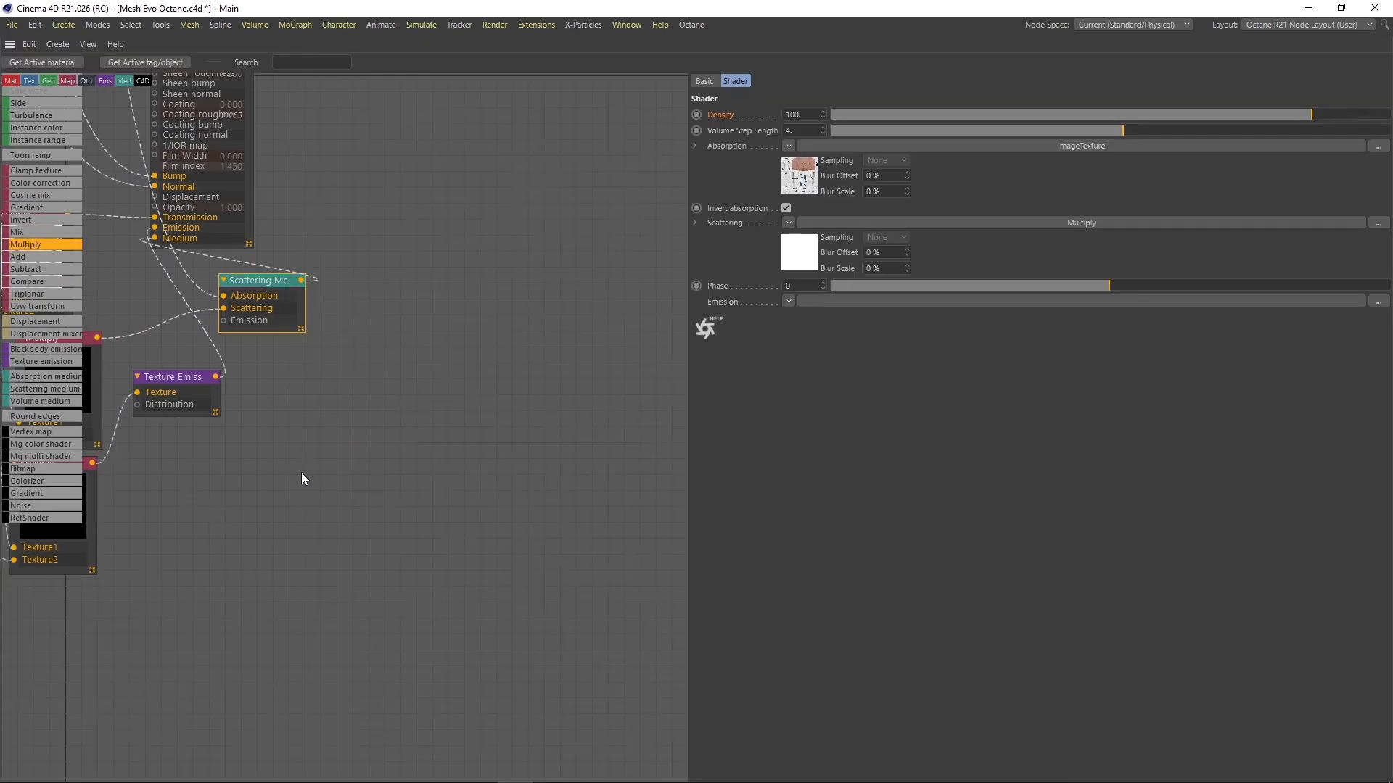
{"action": "middle_click_drag", "start_coordinate": [216, 464], "coordinate": [411, 471]}
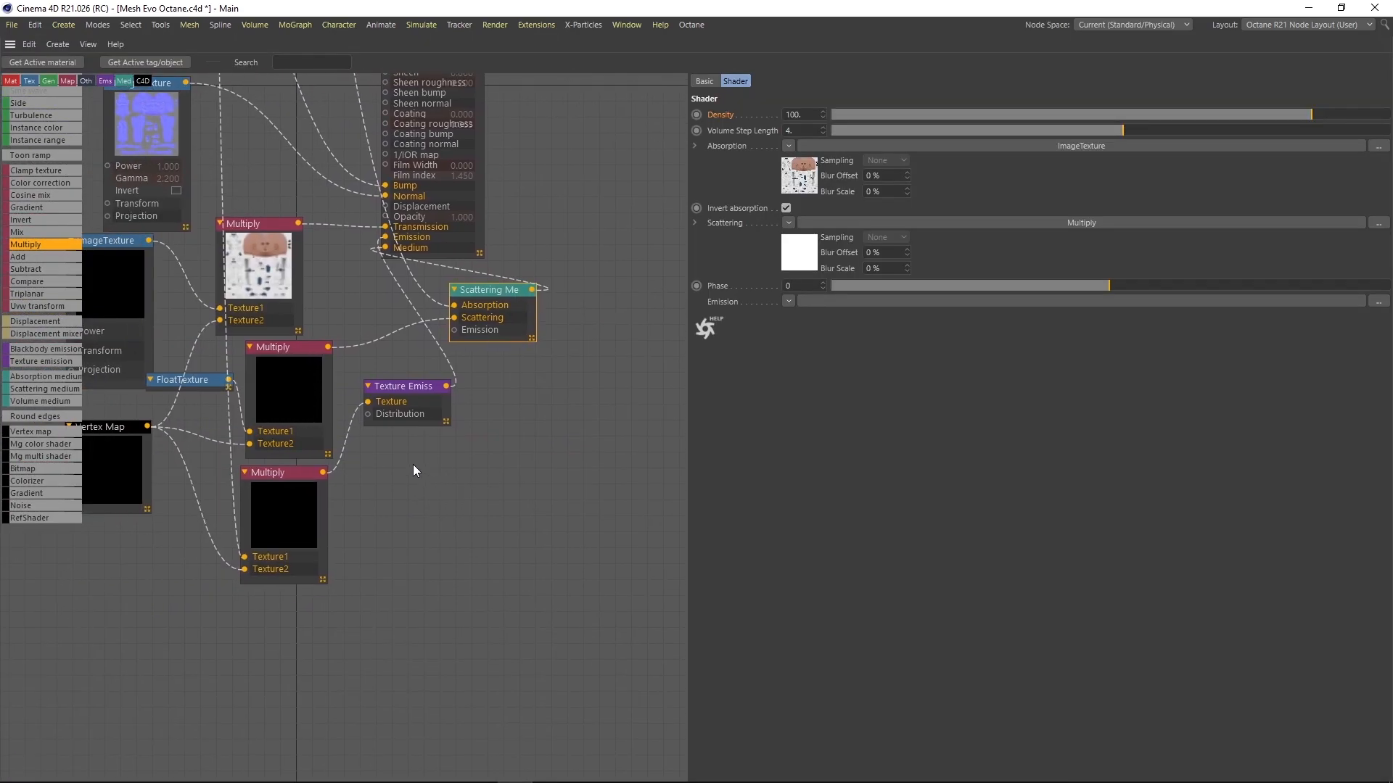
{"action": "mouse_move", "coordinate": [481, 301]}
{"action": "left_mouse_down"}
{"action": "mouse_move", "coordinate": [488, 341]}
{"action": "mouse_move", "coordinate": [488, 322]}
{"action": "left_mouse_up"}
{"action": "middle_click_drag", "start_coordinate": [498, 172], "coordinate": [559, 469]}
{"action": "middle_click_drag", "start_coordinate": [464, 210], "coordinate": [512, 364]}
{"action": "left_click", "coordinate": [338, 158]}
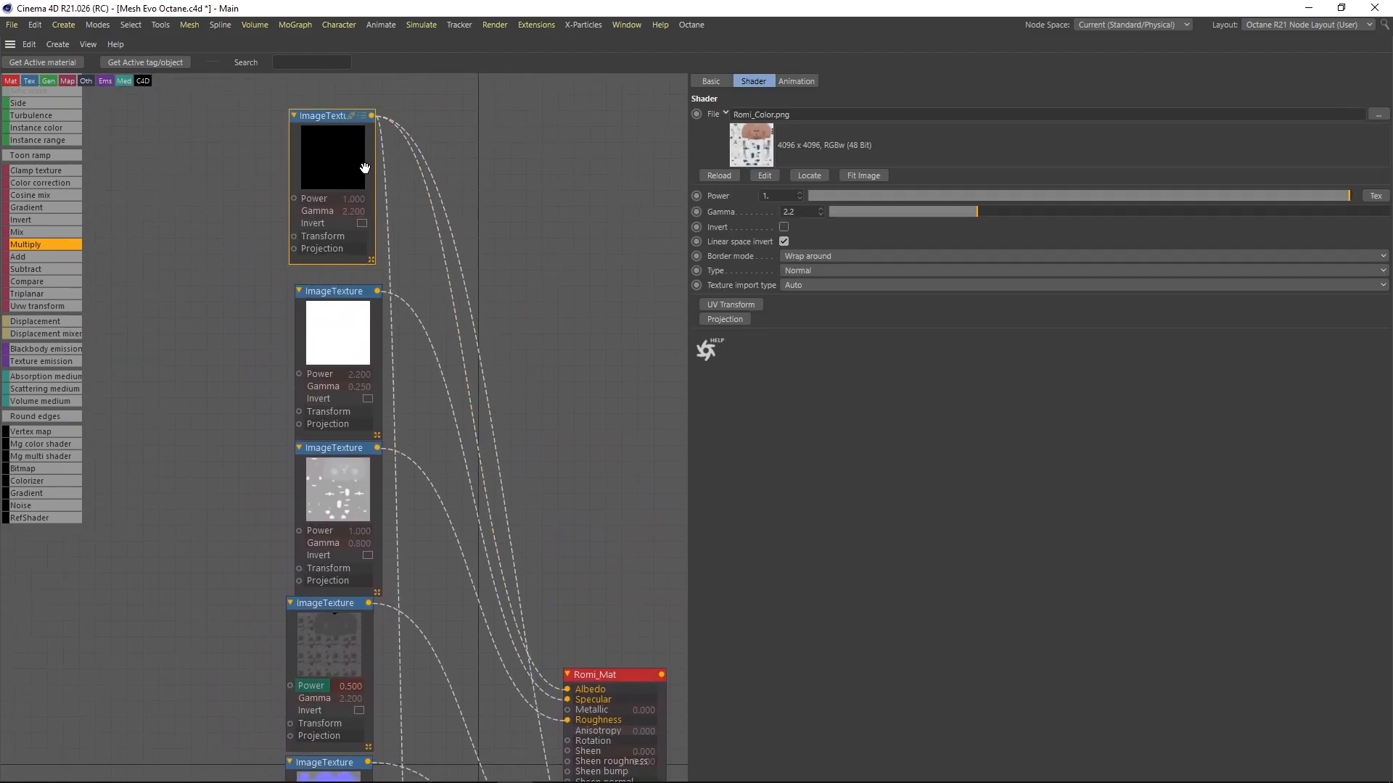
{"action": "middle_click_drag", "start_coordinate": [550, 588], "coordinate": [472, 149]}
{"action": "middle_click_drag", "start_coordinate": [551, 406], "coordinate": [553, 206]}
{"action": "mouse_move", "coordinate": [408, 585]}
{"action": "left_mouse_down"}
{"action": "mouse_move", "coordinate": [507, 460]}
{"action": "mouse_move", "coordinate": [404, 457]}
{"action": "mouse_move", "coordinate": [435, 569]}
{"action": "mouse_move", "coordinate": [393, 594]}
{"action": "left_mouse_up"}
{"action": "left_click_drag", "start_coordinate": [500, 437], "coordinate": [479, 417]}
- Arrange the three Multiply nodes in a spaced column and place FloatTexture beside the lowest one, below Vertex Map
{"action": "left_click_drag", "start_coordinate": [397, 555], "coordinate": [332, 422]}
{"action": "left_click_drag", "start_coordinate": [398, 470], "coordinate": [399, 569]}
{"action": "left_click", "coordinate": [274, 435]}
{"action": "left_click_drag", "start_coordinate": [274, 435], "coordinate": [280, 566]}
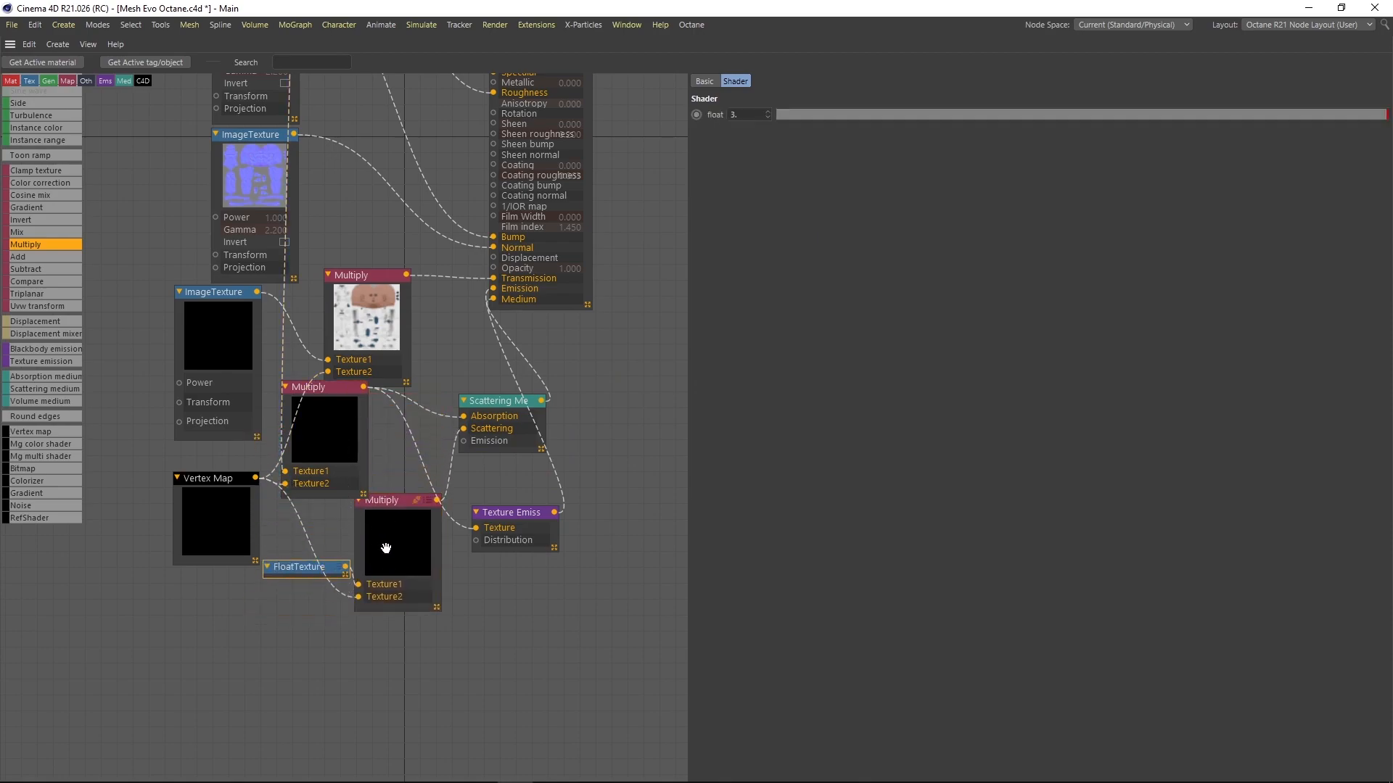
{"action": "left_click_drag", "start_coordinate": [383, 549], "coordinate": [380, 588]}
{"action": "left_click_drag", "start_coordinate": [318, 444], "coordinate": [378, 472]}
{"action": "left_click_drag", "start_coordinate": [390, 336], "coordinate": [414, 338]}
{"action": "left_click", "coordinate": [309, 569]}
{"action": "left_click_drag", "start_coordinate": [304, 565], "coordinate": [263, 631]}
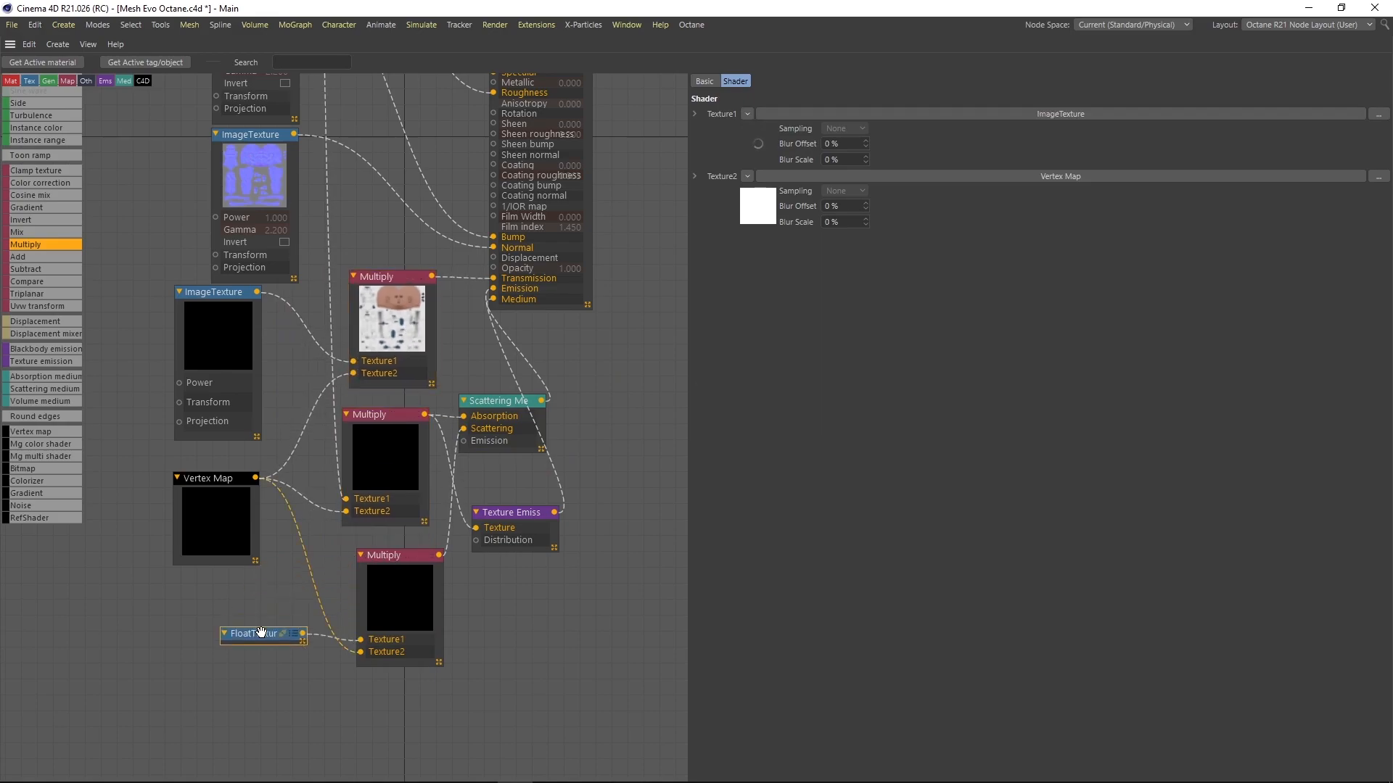
{"action": "scroll", "coordinate": [398, 591], "scroll_direction": "down", "scroll_amount": 2}
{"action": "scroll", "coordinate": [511, 363], "scroll_direction": "up", "scroll_amount": 3}
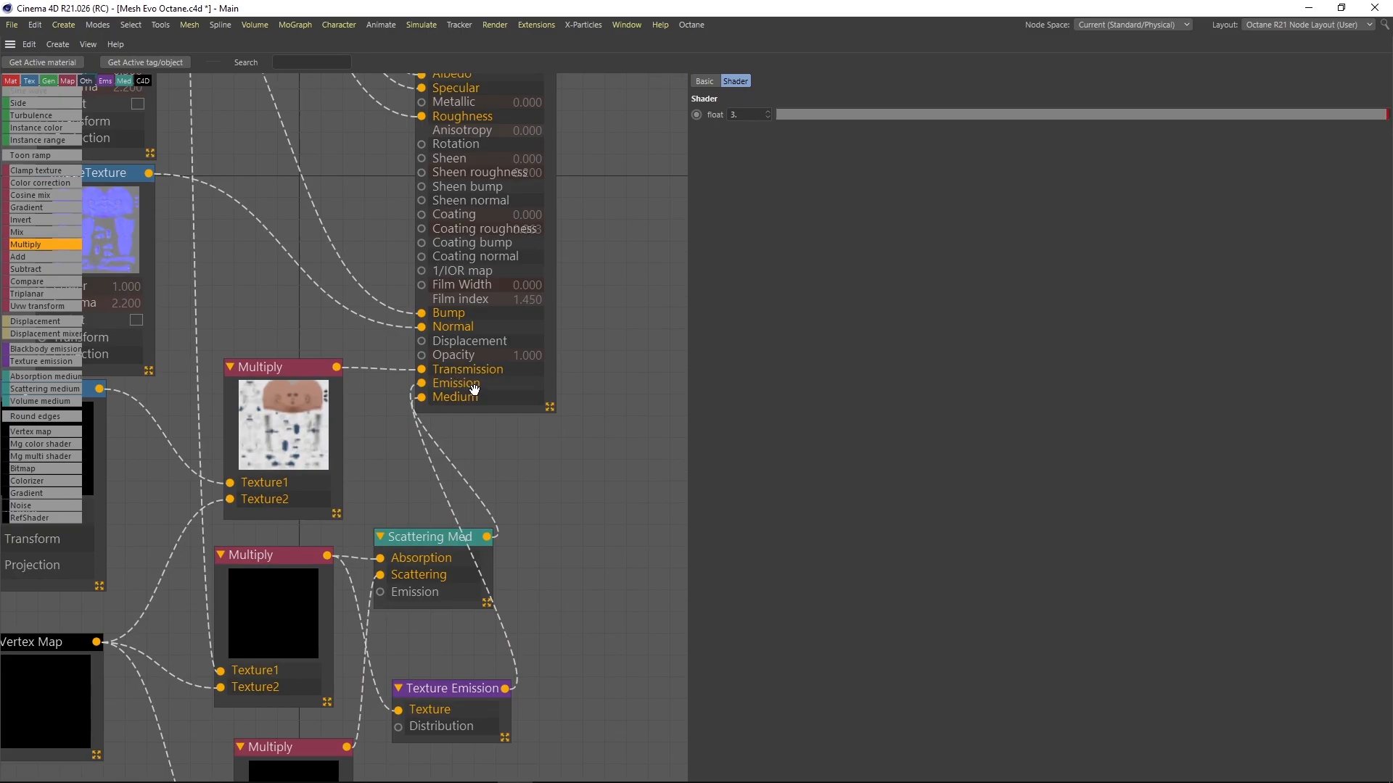
- Restore the full layout and examine the head and neck from the back and side in the live render
{"action": "key", "text": "ctrl+Tab"}
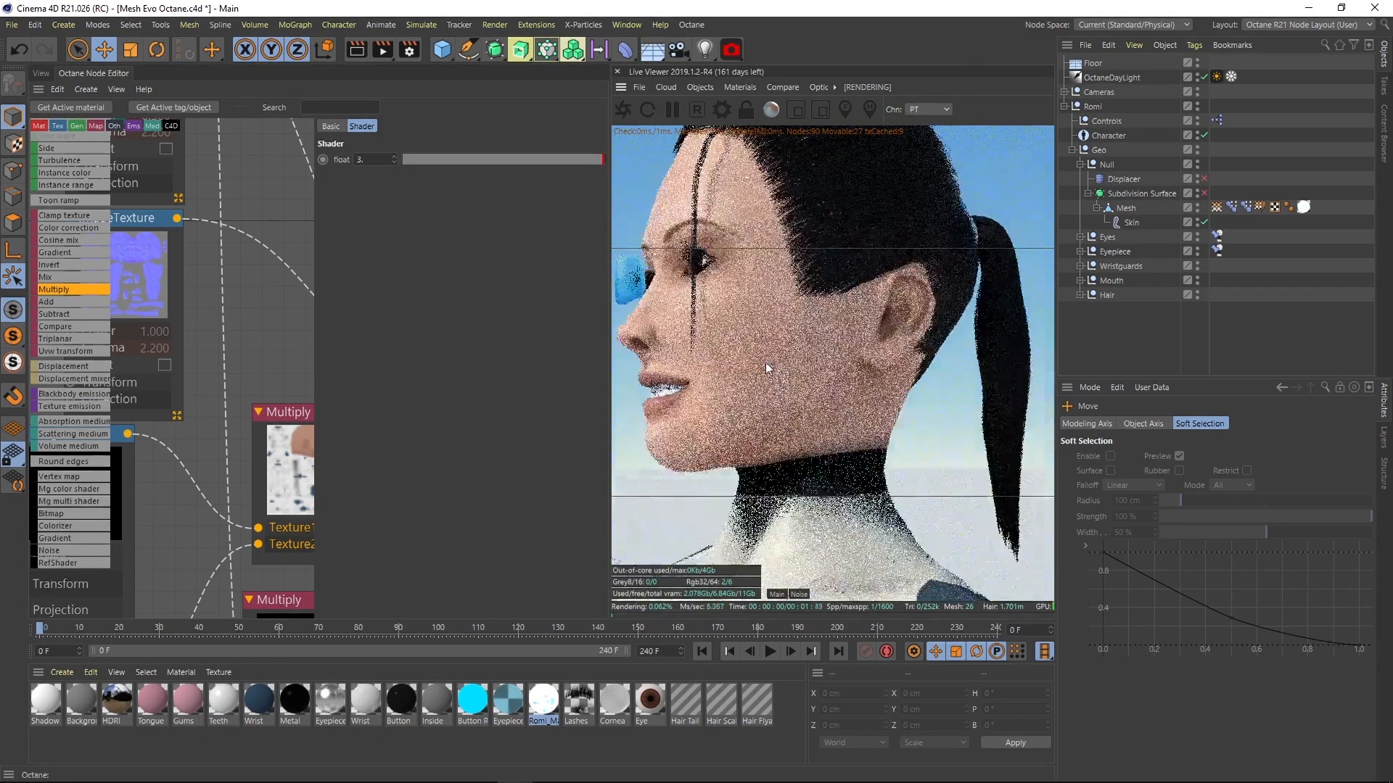
{"action": "middle_click_drag", "start_coordinate": [241, 430], "coordinate": [193, 157]}
{"action": "middle_click_drag", "start_coordinate": [298, 308], "coordinate": [164, 380]}
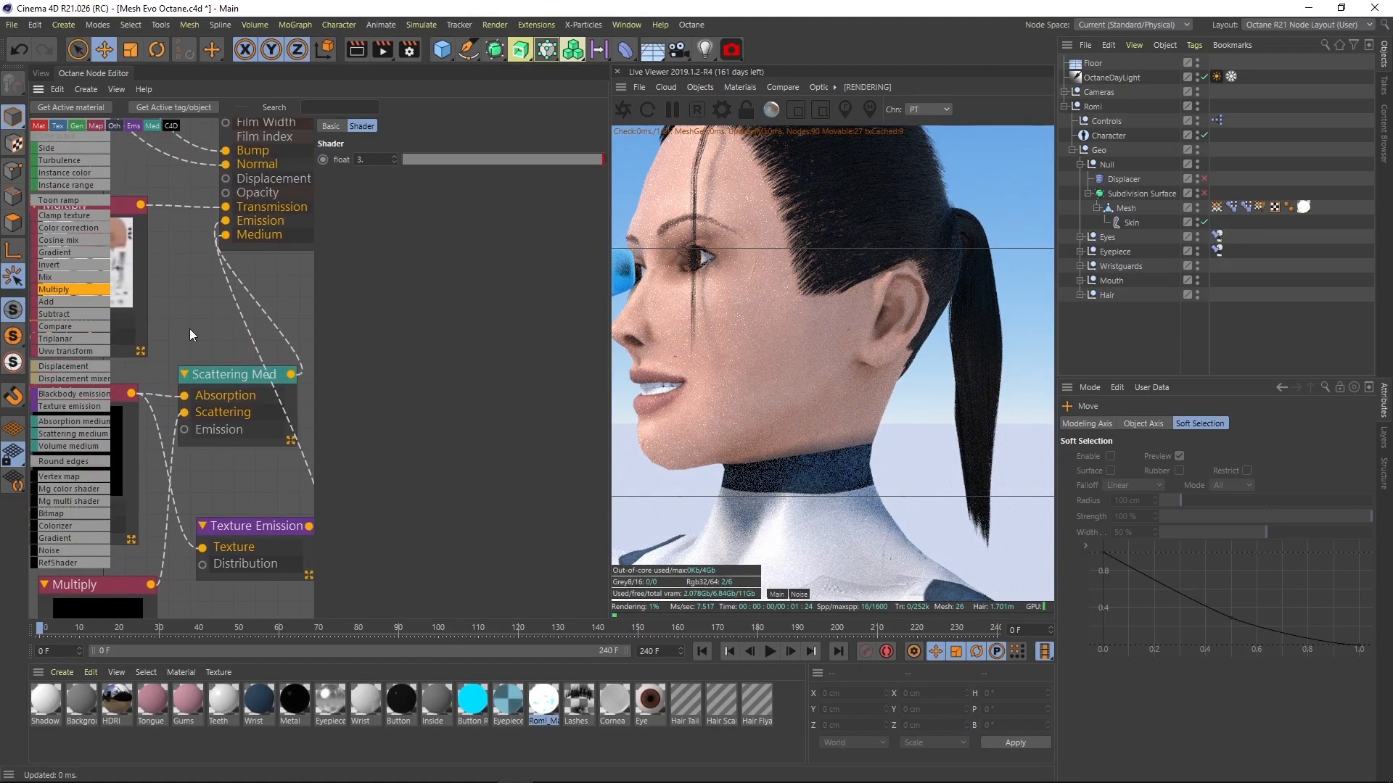
{"action": "left_click_drag", "start_coordinate": [881, 379], "coordinate": [737, 466]}
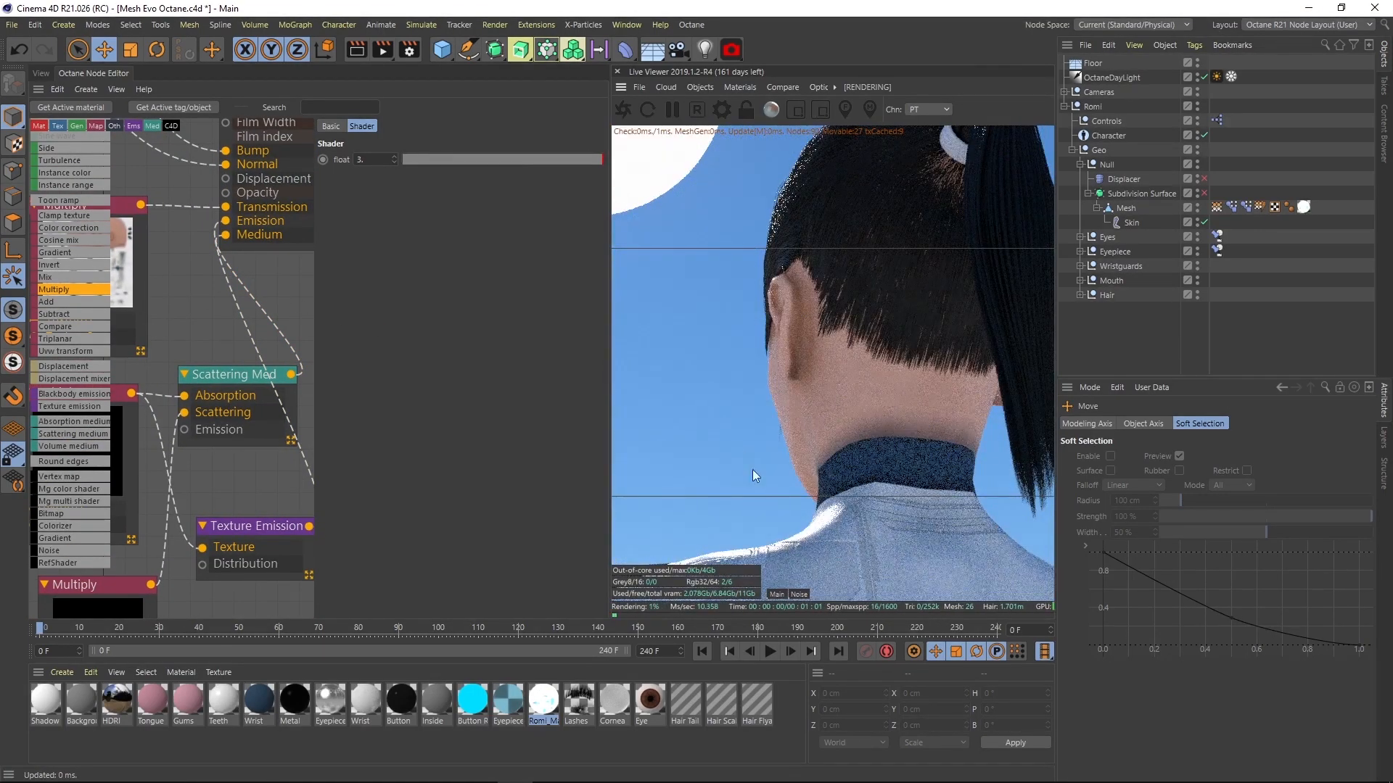
{"action": "left_click_drag", "start_coordinate": [858, 367], "coordinate": [813, 383]}
{"action": "middle_click_drag", "start_coordinate": [224, 469], "coordinate": [386, 346]}
{"action": "middle_click_drag", "start_coordinate": [248, 425], "coordinate": [159, 267]}
{"action": "scroll", "coordinate": [161, 274], "scroll_direction": "down", "scroll_amount": 3}
{"action": "middle_click_drag", "start_coordinate": [177, 415], "coordinate": [286, 403]}
{"action": "middle_click_drag", "start_coordinate": [264, 287], "coordinate": [243, 349]}
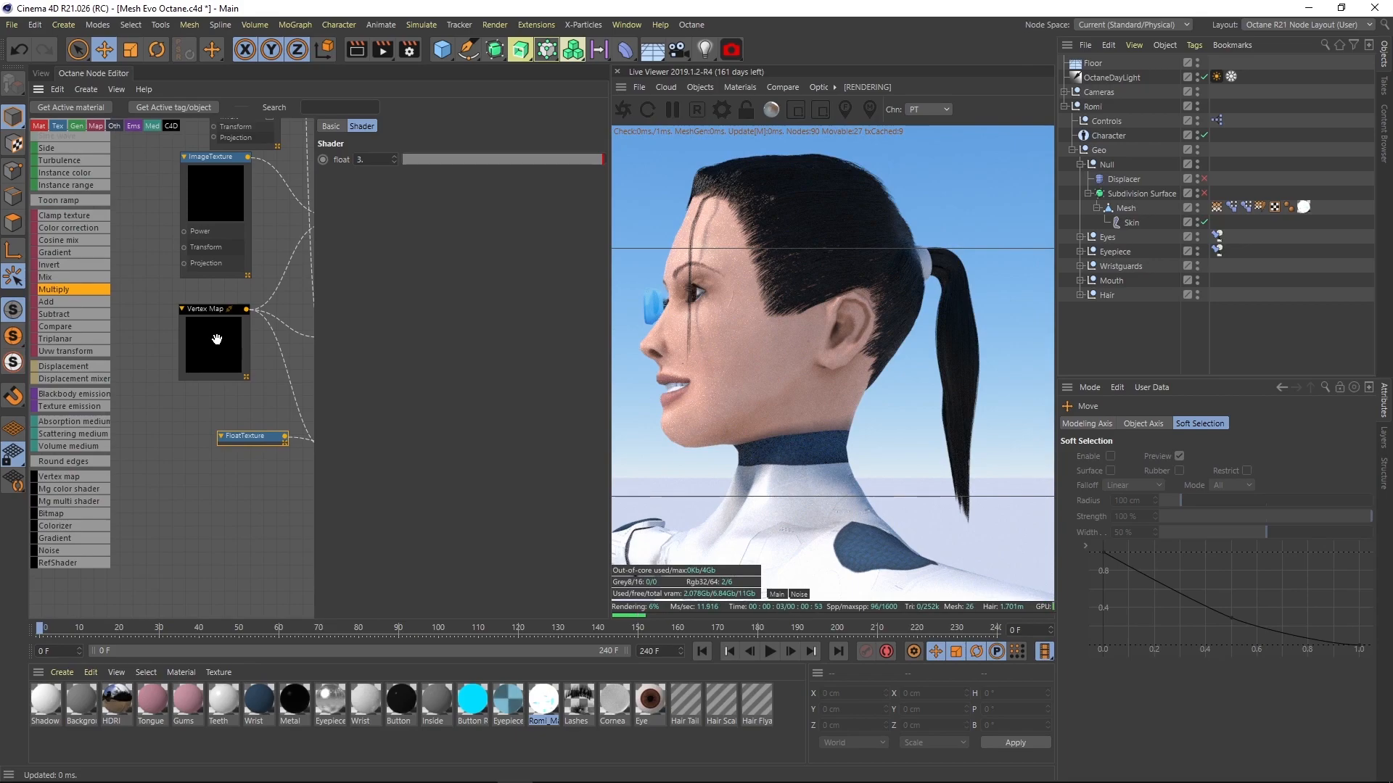
- Open the Mesh's Vertex Map for painting and display its weights on the neck in the perspective viewport
{"action": "double_click", "coordinate": [1216, 207]}
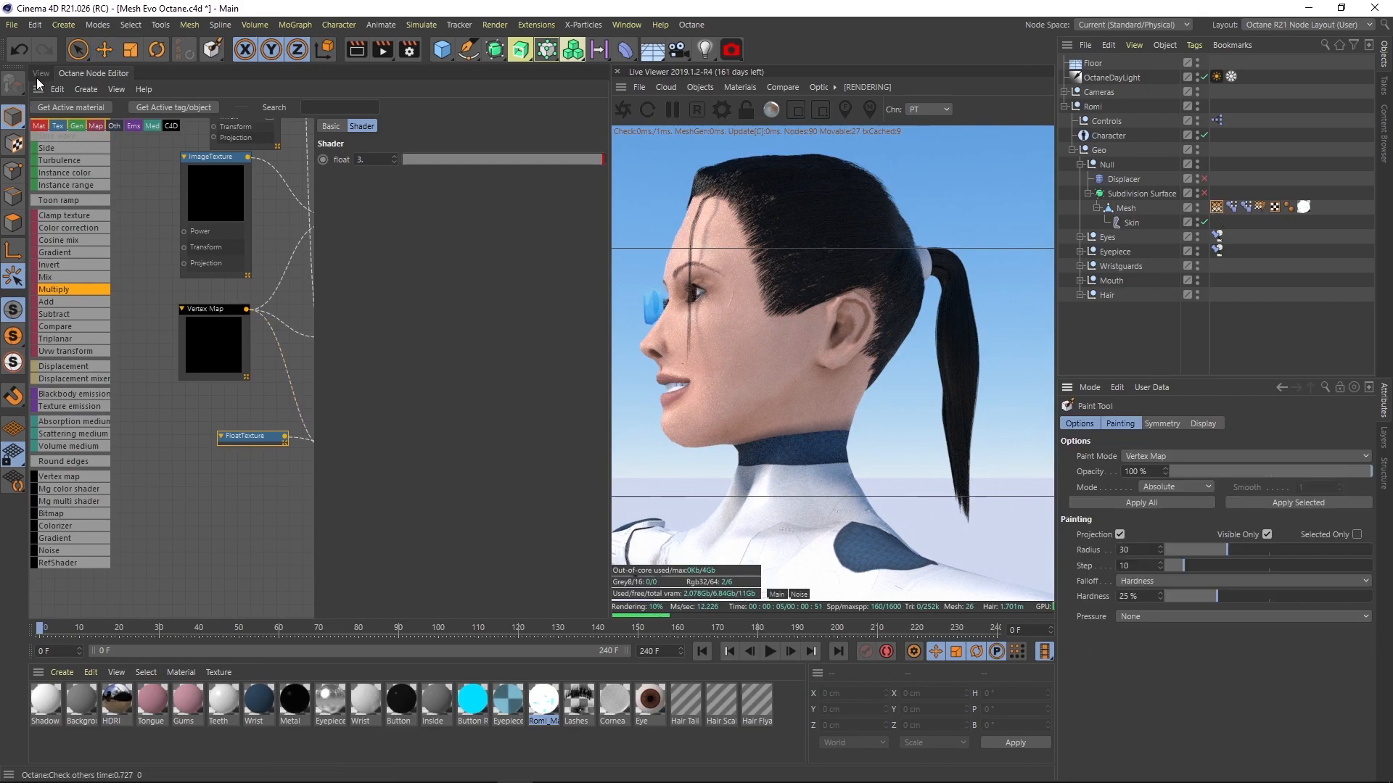
{"action": "left_click", "coordinate": [41, 73]}
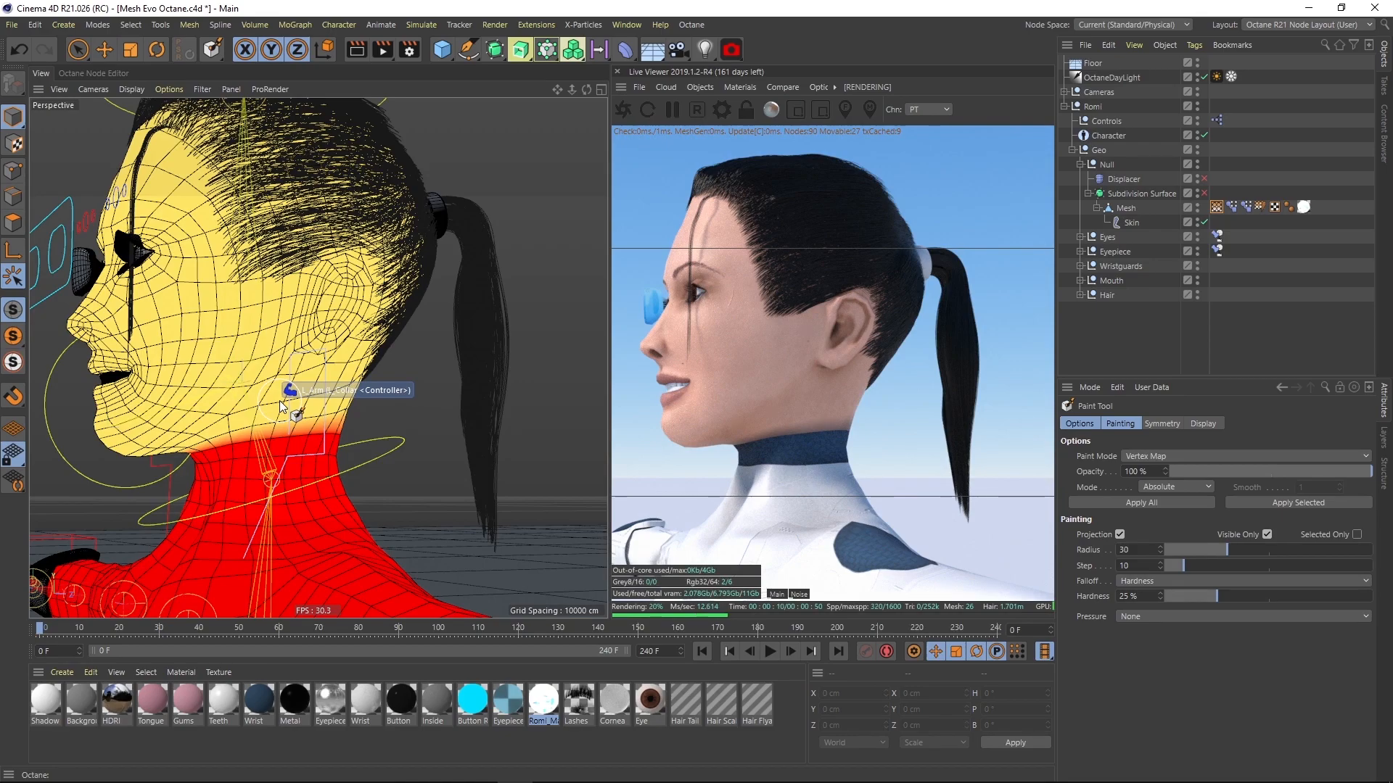
{"action": "middle_click_drag", "start_coordinate": [279, 475], "coordinate": [268, 373], "text": "alt"}
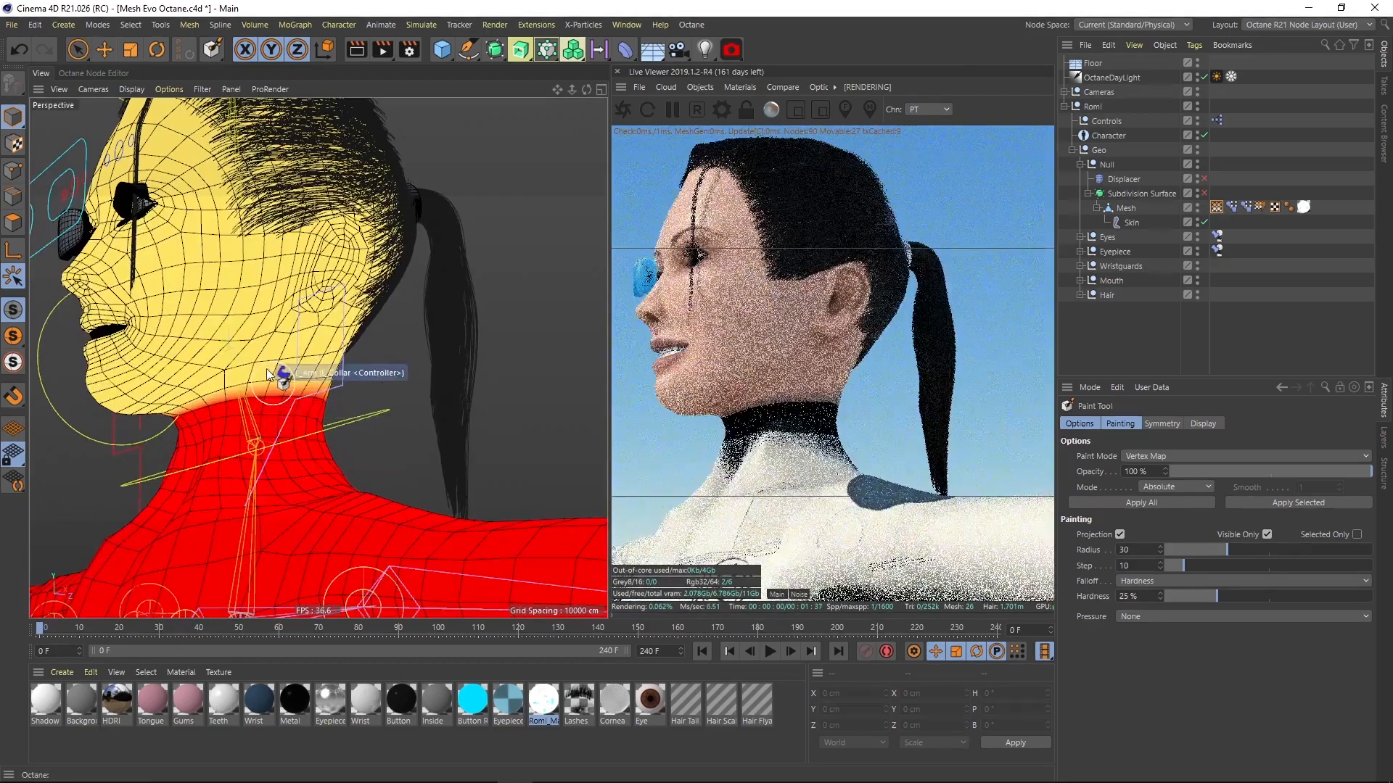
- Paint a test stroke of the vertex map on the neck and shoulder, and raise Texture Emission's power to 187.1876
{"action": "mouse_move", "coordinate": [283, 500]}
{"action": "left_mouse_down"}
{"action": "mouse_move", "coordinate": [304, 558]}
{"action": "mouse_move", "coordinate": [299, 544]}
{"action": "mouse_move", "coordinate": [211, 577]}
{"action": "mouse_move", "coordinate": [399, 424]}
{"action": "left_mouse_up"}
{"action": "left_click", "coordinate": [88, 70]}
{"action": "middle_click_drag", "start_coordinate": [303, 433], "coordinate": [187, 431]}
{"action": "middle_click_drag", "start_coordinate": [257, 384], "coordinate": [145, 418]}
{"action": "left_click", "coordinate": [219, 375]}
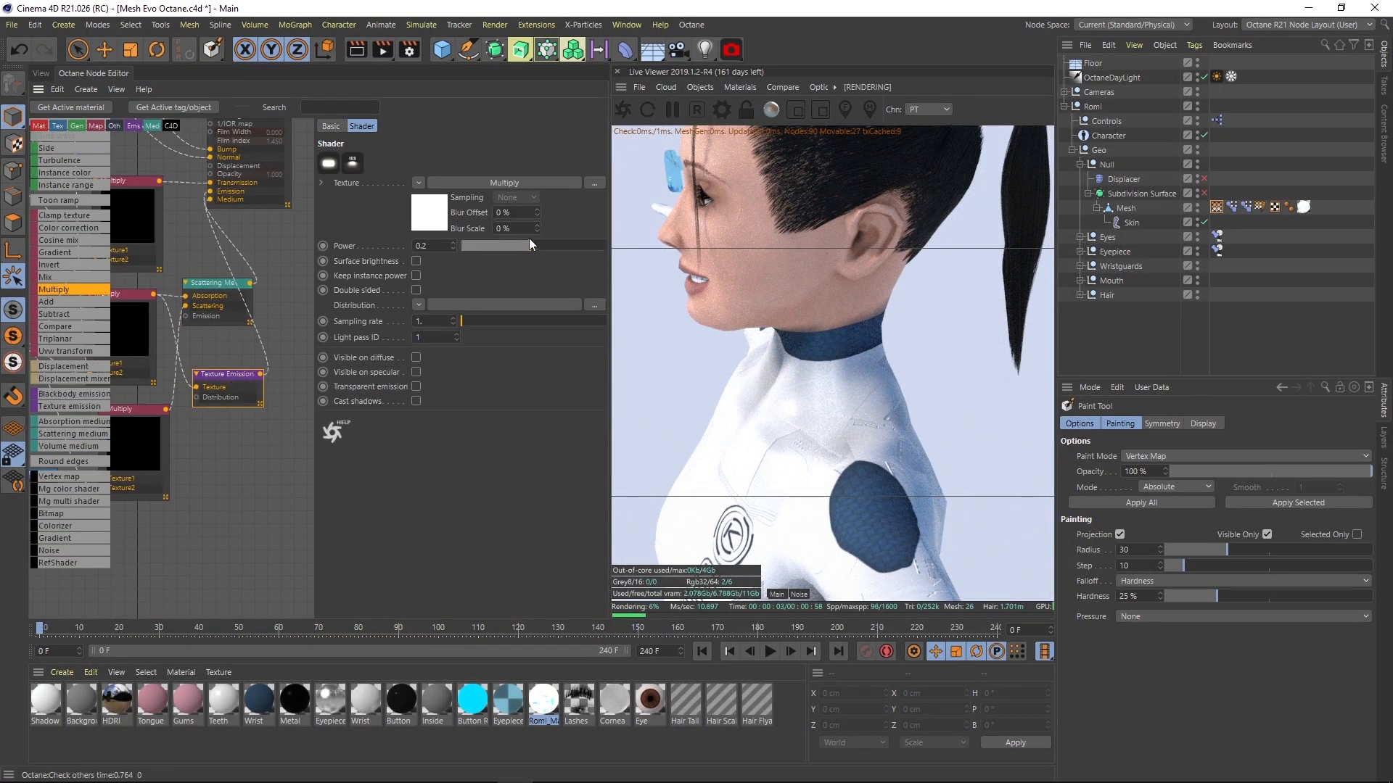
{"action": "left_click_drag", "start_coordinate": [578, 262], "coordinate": [595, 263]}
{"action": "left_click_drag", "start_coordinate": [808, 455], "coordinate": [994, 400]}
{"action": "middle_click_drag", "start_coordinate": [855, 498], "coordinate": [838, 434]}
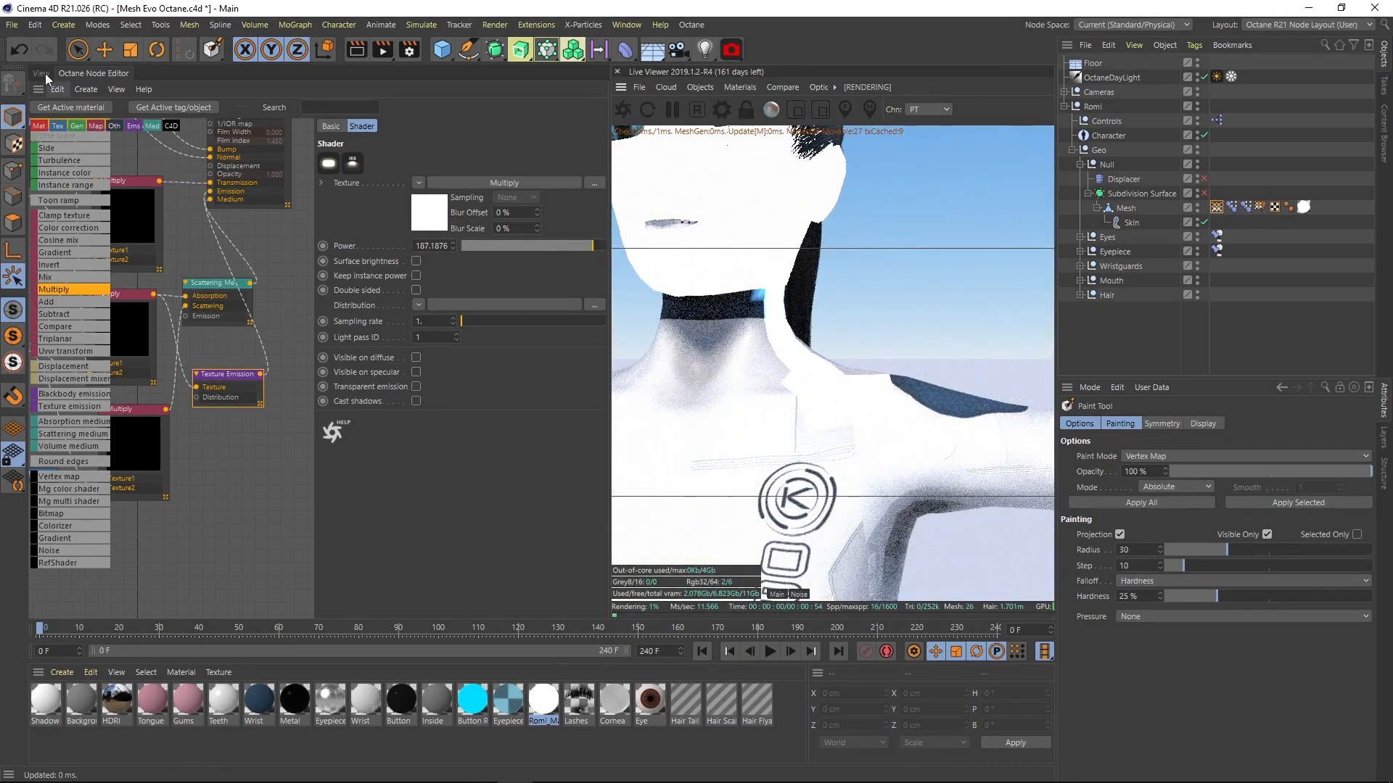
- Paint a test area of the vertex map across the chest, and undo the test changes
{"action": "left_click", "coordinate": [42, 73]}
{"action": "mouse_move", "coordinate": [225, 398]}
{"action": "left_mouse_down"}
{"action": "mouse_move", "coordinate": [342, 507]}
{"action": "mouse_move", "coordinate": [284, 528]}
{"action": "mouse_move", "coordinate": [363, 544]}
{"action": "left_mouse_up"}
{"action": "middle_click_drag", "start_coordinate": [327, 505], "coordinate": [319, 430], "text": "alt"}
{"action": "right_click_drag", "start_coordinate": [319, 431], "coordinate": [305, 396], "text": "alt"}
{"action": "left_click_drag", "start_coordinate": [305, 396], "coordinate": [254, 406], "text": "alt"}
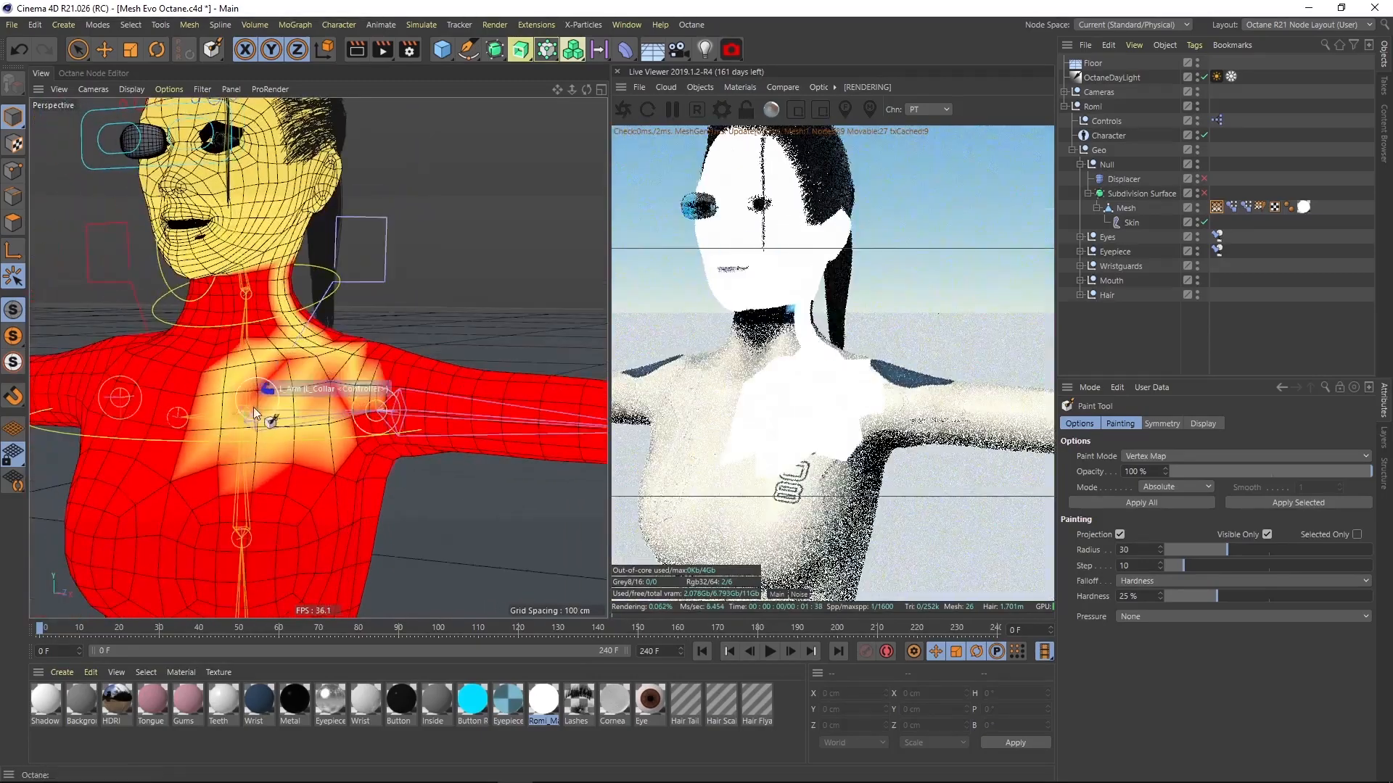
{"action": "key", "text": "ctrl+z"}
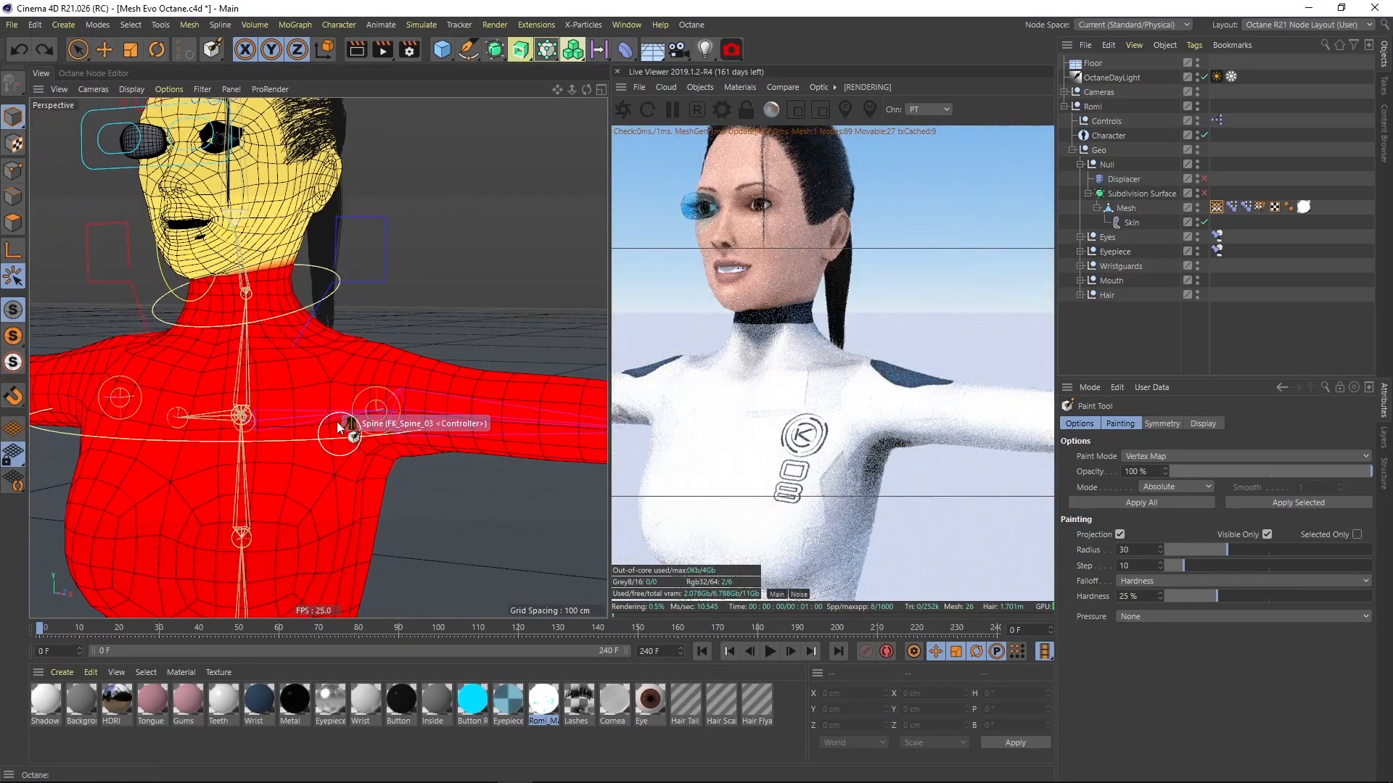
- Examine the vertex map's boundary between jaw and collar up close from several sides
{"action": "middle_click_drag", "start_coordinate": [275, 308], "coordinate": [298, 348], "text": "alt"}
{"action": "left_click_drag", "start_coordinate": [298, 348], "coordinate": [217, 323], "text": "alt"}
{"action": "right_click_drag", "start_coordinate": [290, 330], "coordinate": [341, 334], "text": "alt"}
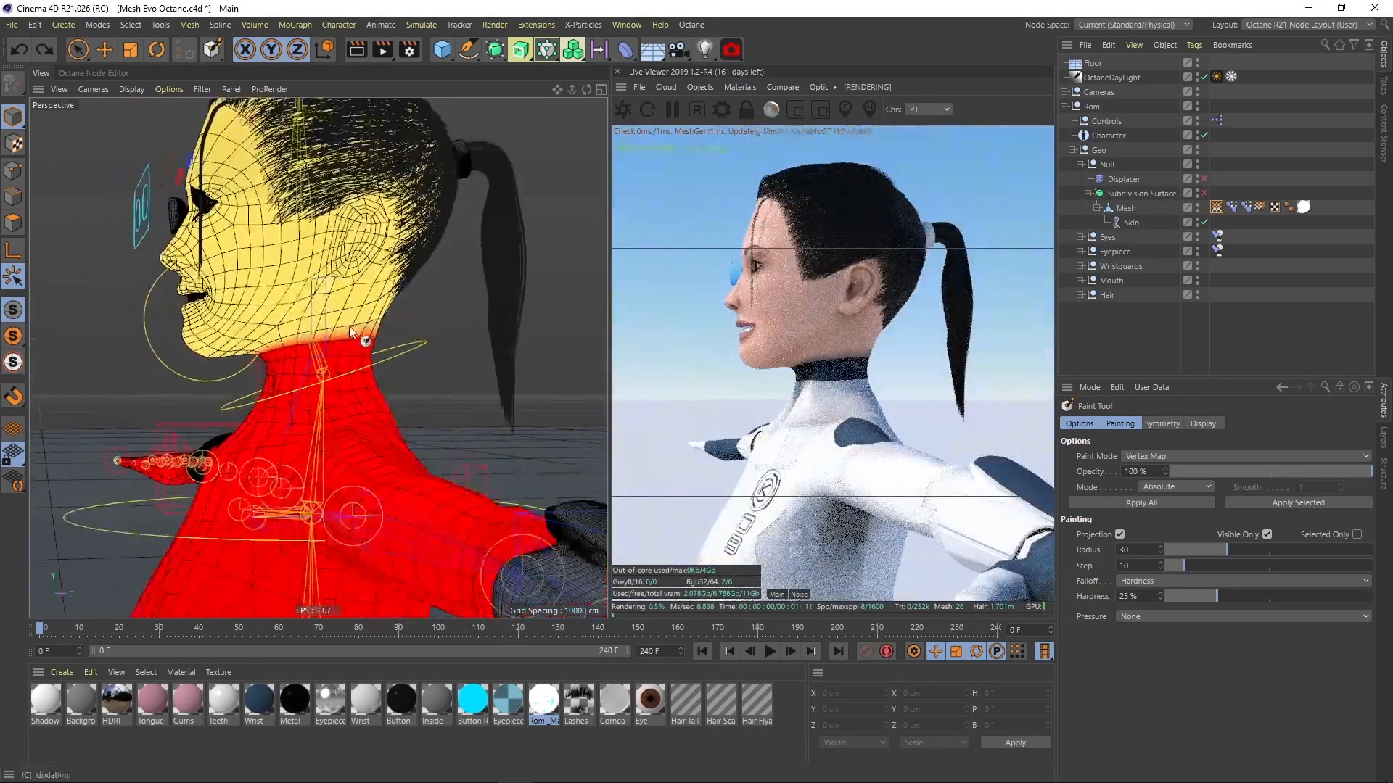
{"action": "scroll", "coordinate": [341, 328], "scroll_direction": "up", "scroll_amount": 5}
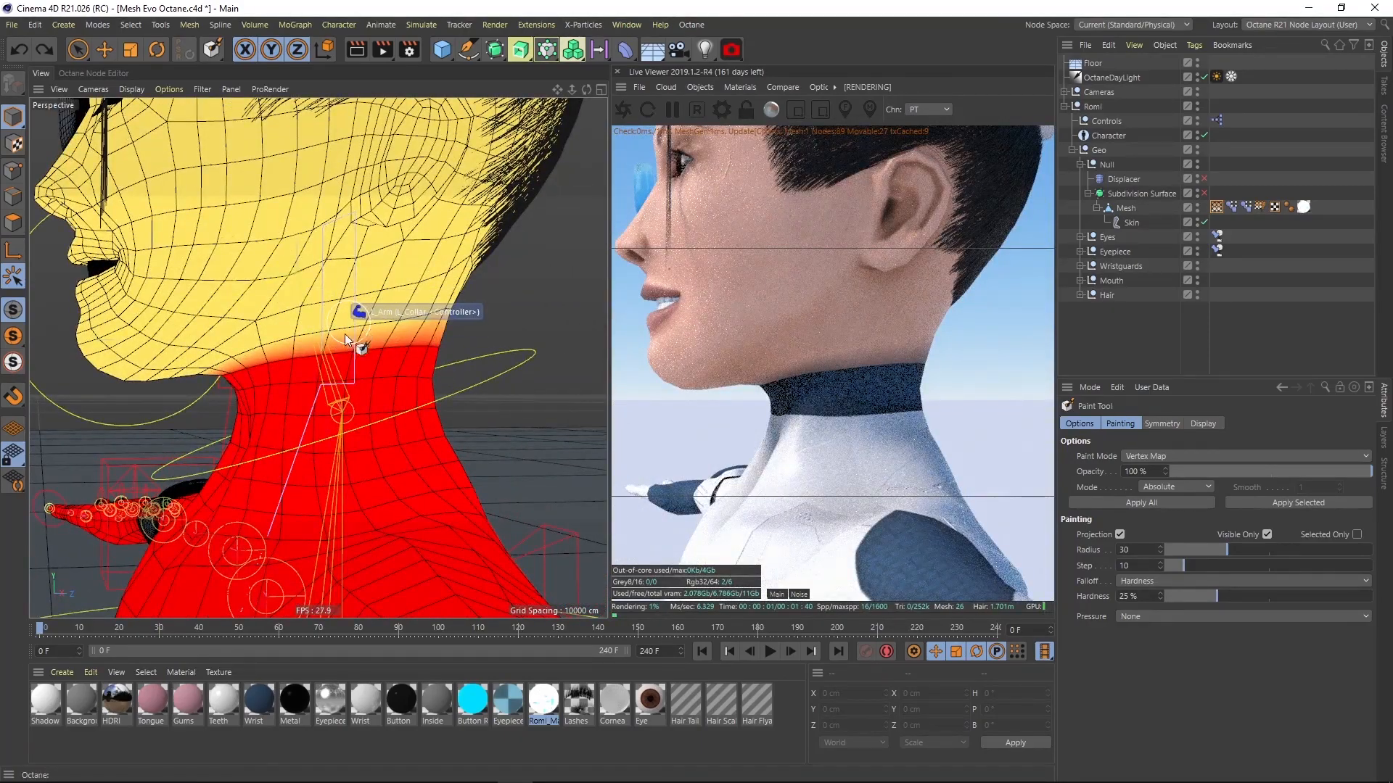
{"action": "left_click_drag", "start_coordinate": [348, 334], "coordinate": [238, 347], "text": "alt"}
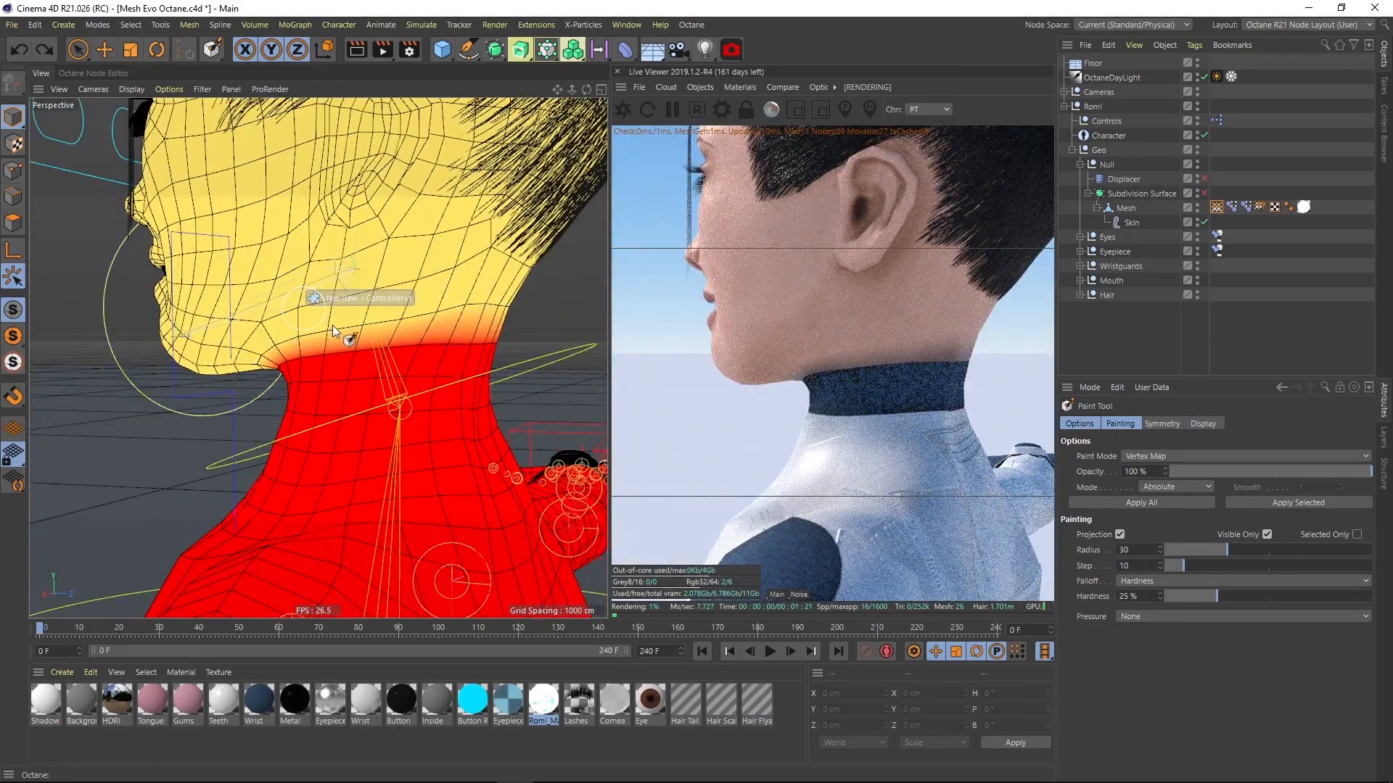
{"action": "right_click_drag", "start_coordinate": [332, 325], "coordinate": [477, 291], "text": "alt"}
{"action": "left_click_drag", "start_coordinate": [332, 392], "coordinate": [427, 316], "text": "alt"}
{"action": "right_click_drag", "start_coordinate": [425, 322], "coordinate": [335, 329], "text": "alt"}
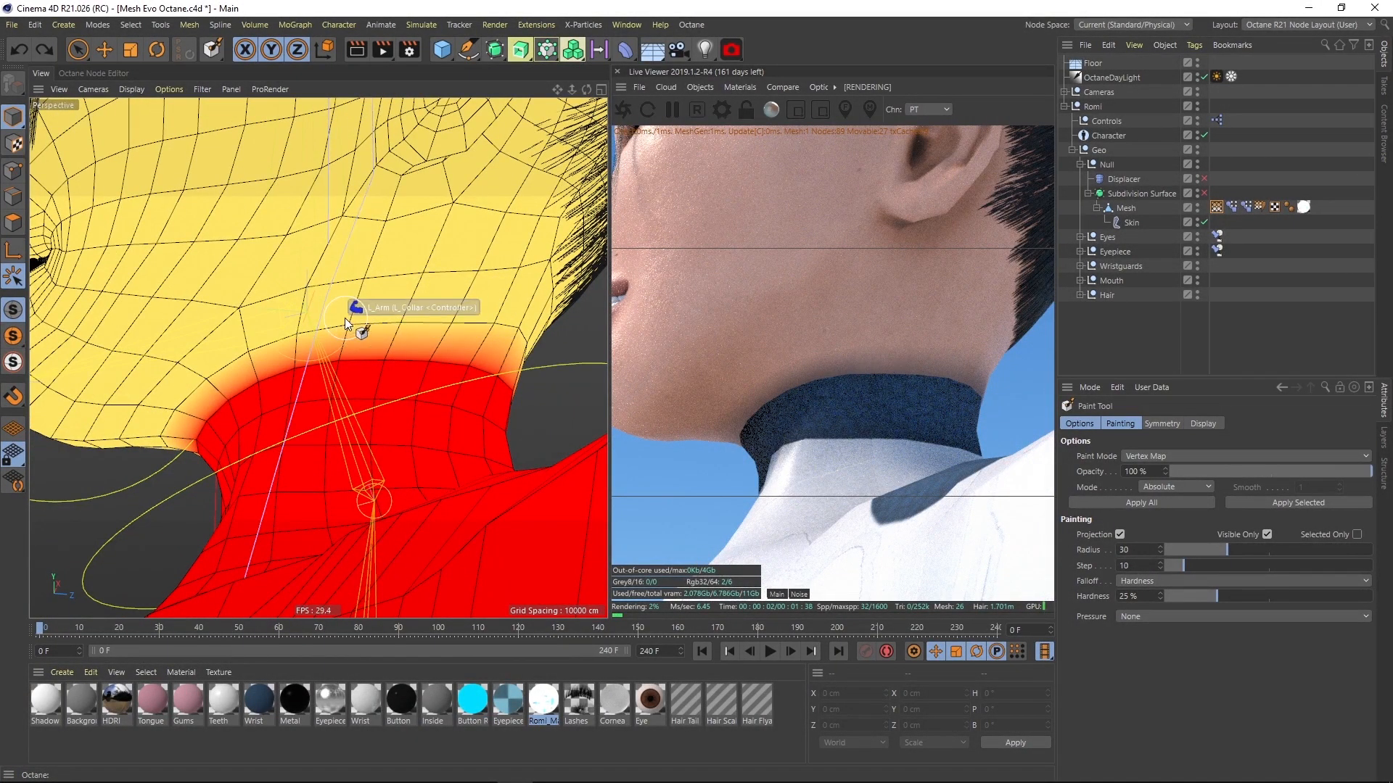
- Add the polygon loop at the vertex map's edge around the upper neck to the Mesh's existing head selection
{"action": "left_click", "coordinate": [1217, 207]}
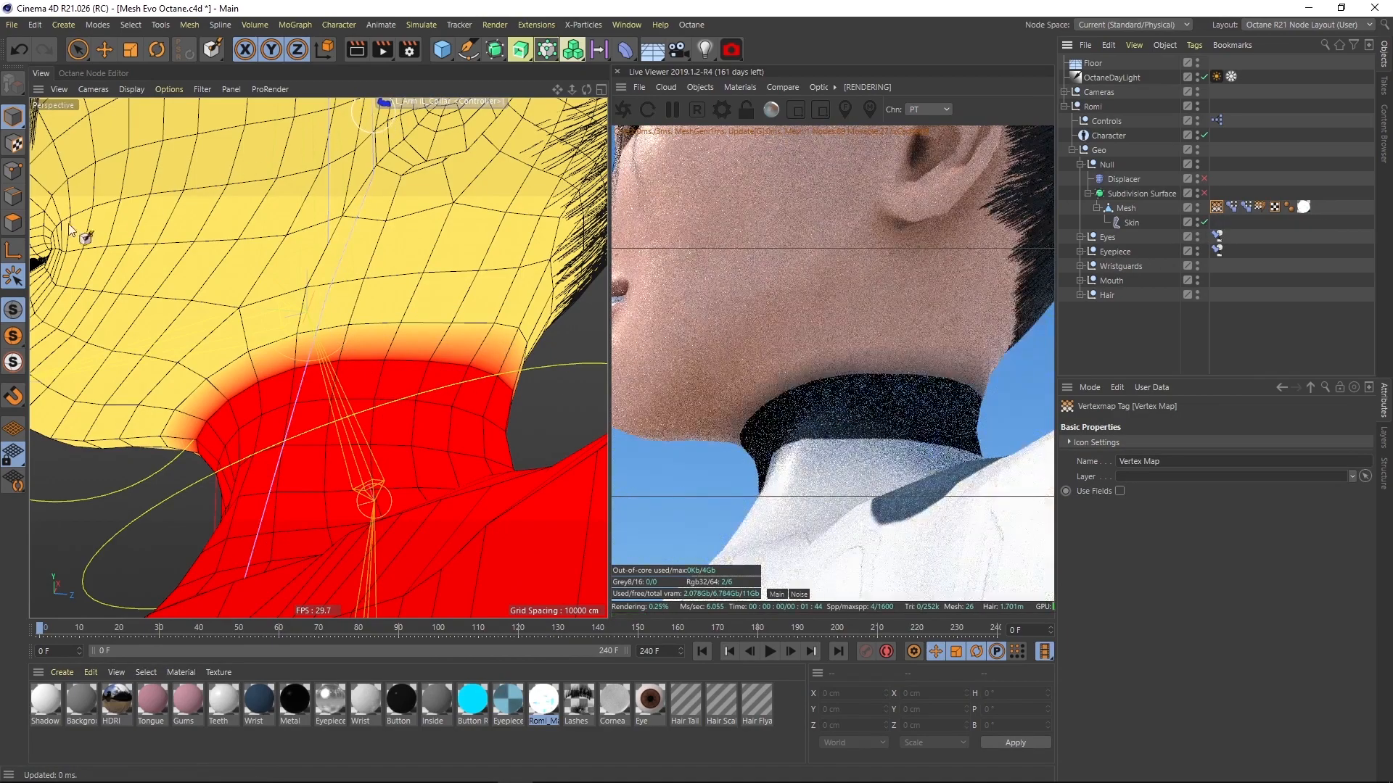
{"action": "left_click", "coordinate": [15, 224]}
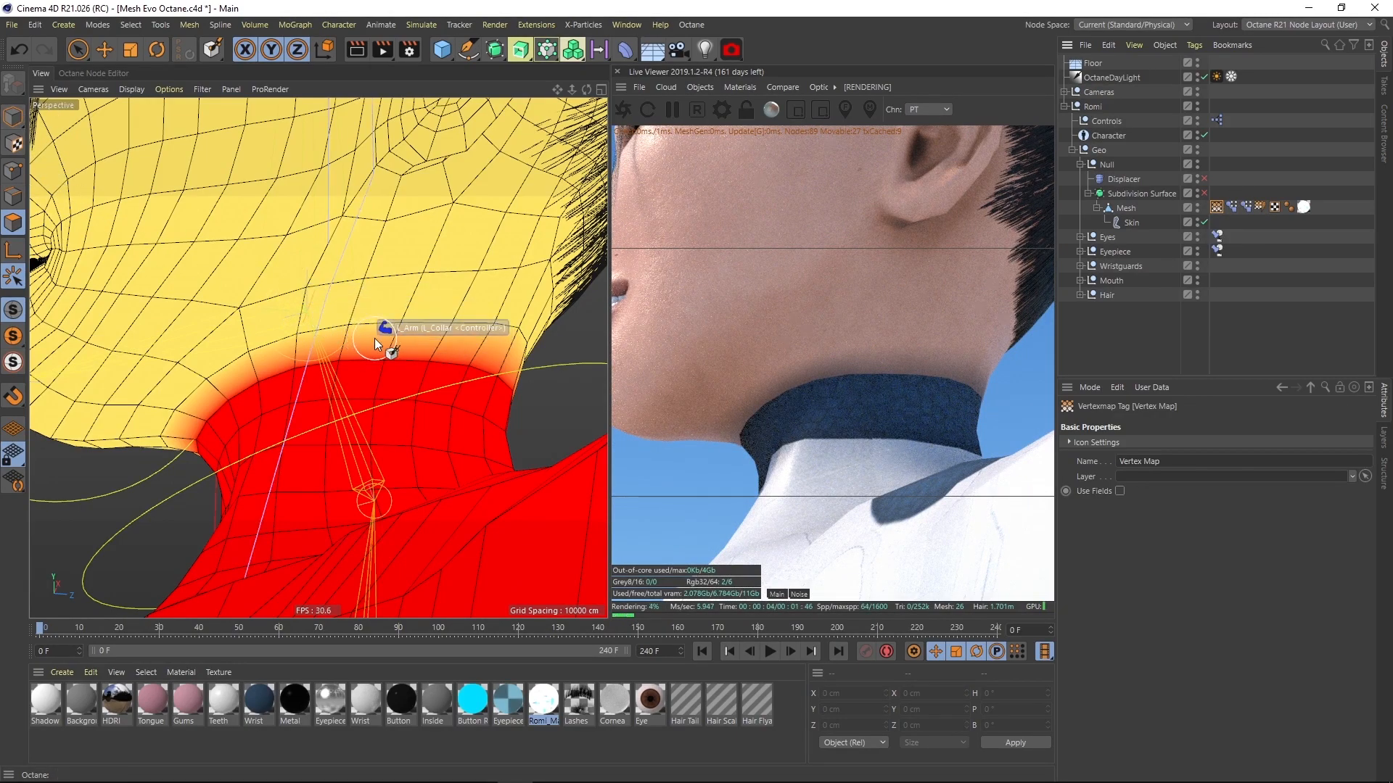
{"action": "key", "text": "u"}
{"action": "key", "text": "l"}
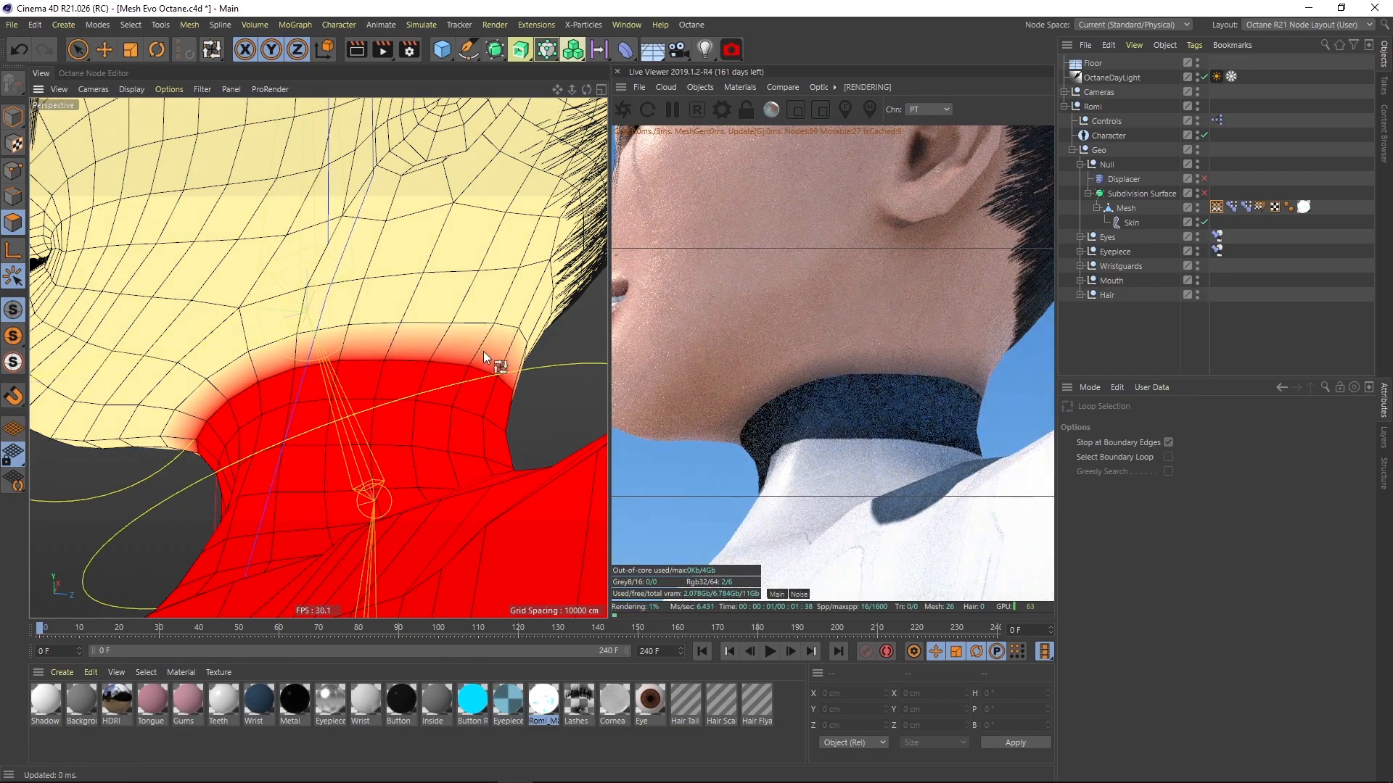
{"action": "left_click_drag", "start_coordinate": [483, 351], "coordinate": [463, 356], "text": "alt"}
{"action": "left_click", "coordinate": [1126, 208]}
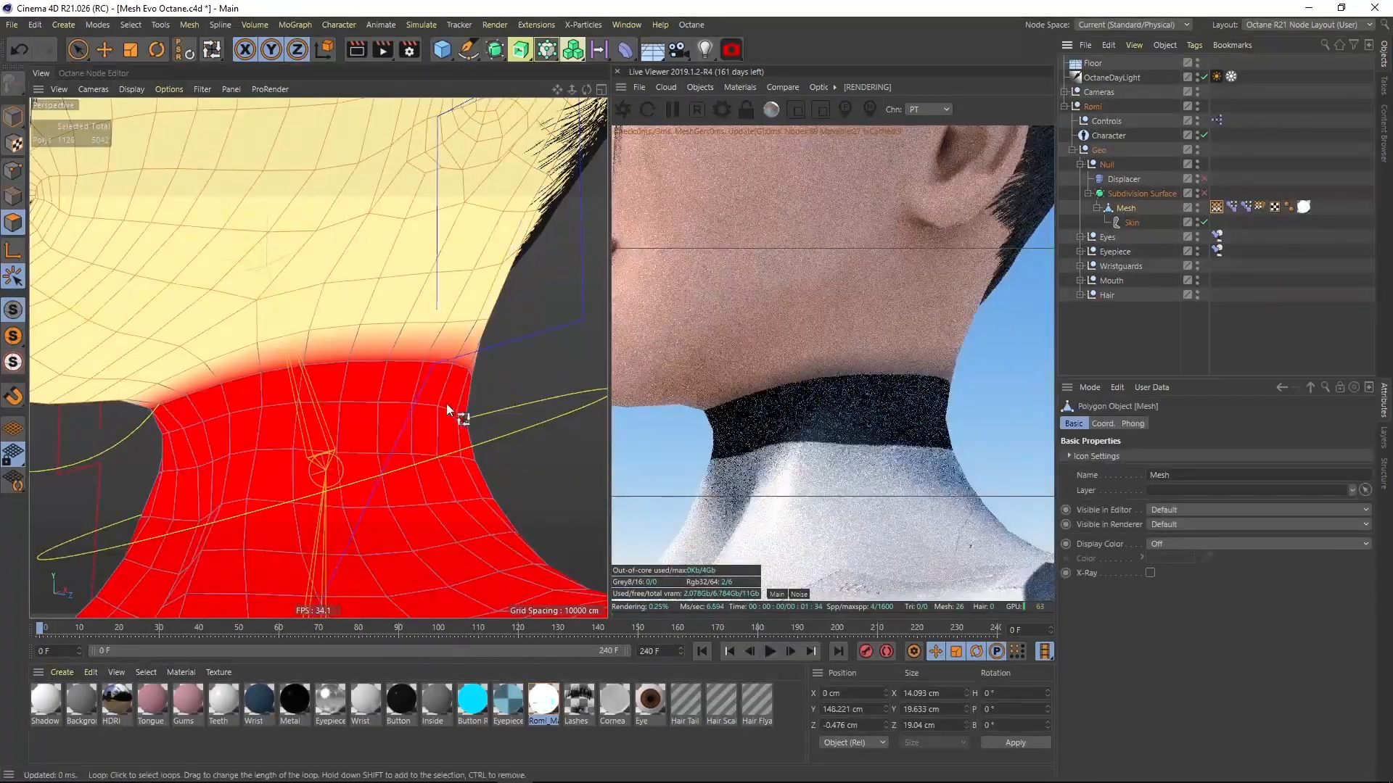
{"action": "left_click", "coordinate": [306, 343], "text": "shift"}
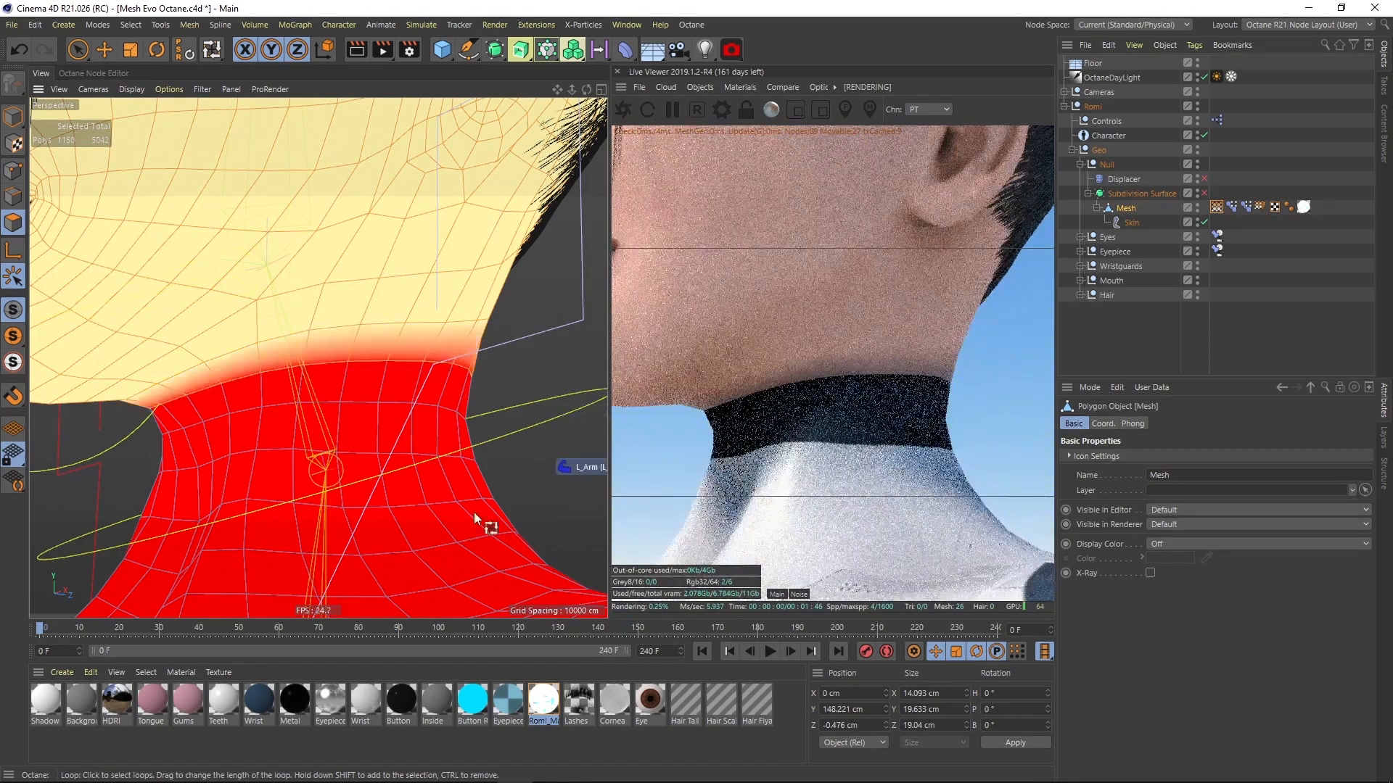
{"action": "left_click_drag", "start_coordinate": [368, 356], "coordinate": [974, 307], "text": "alt"}
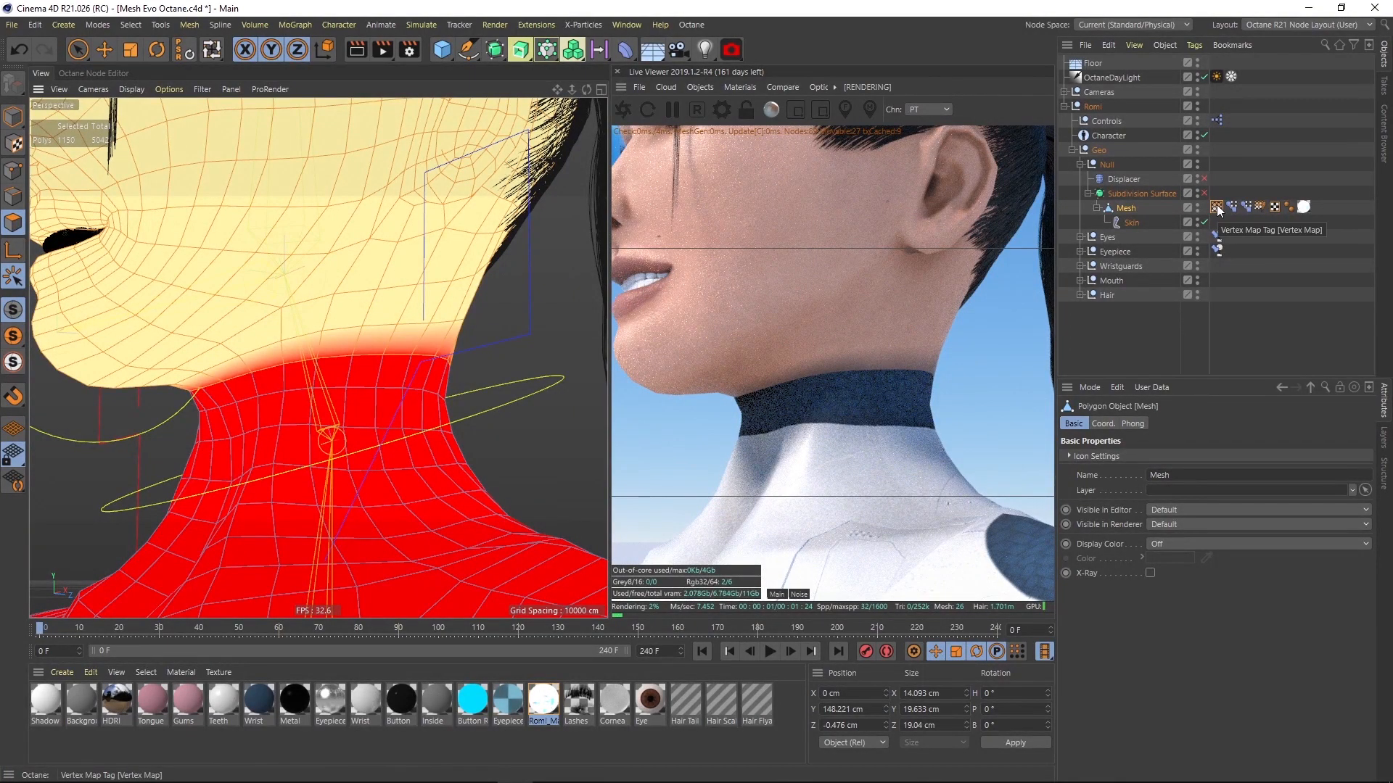
- Set the selected polygons' vertex weight to 100 % in the Mesh's Vertex Map, using Set mode
{"action": "left_click", "coordinate": [1217, 208]}
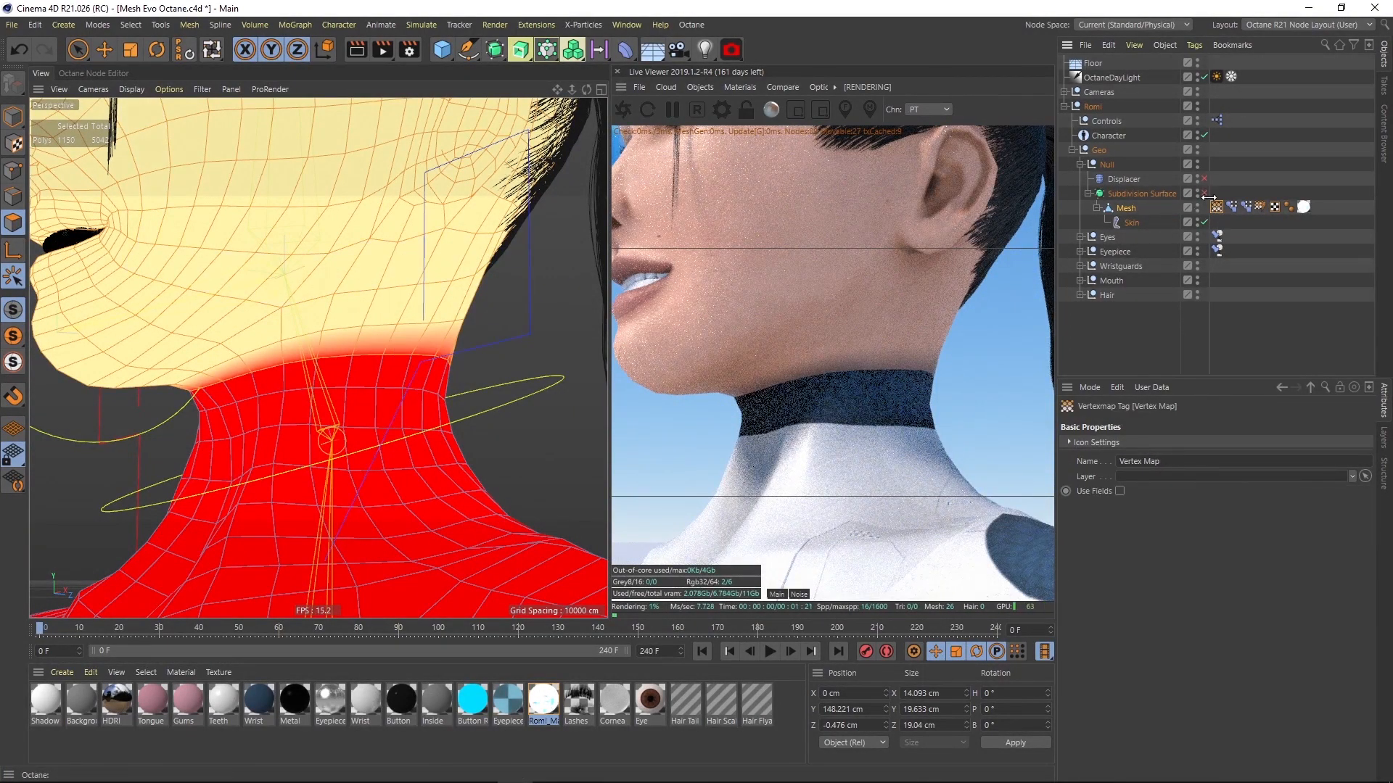
{"action": "left_click", "coordinate": [135, 24]}
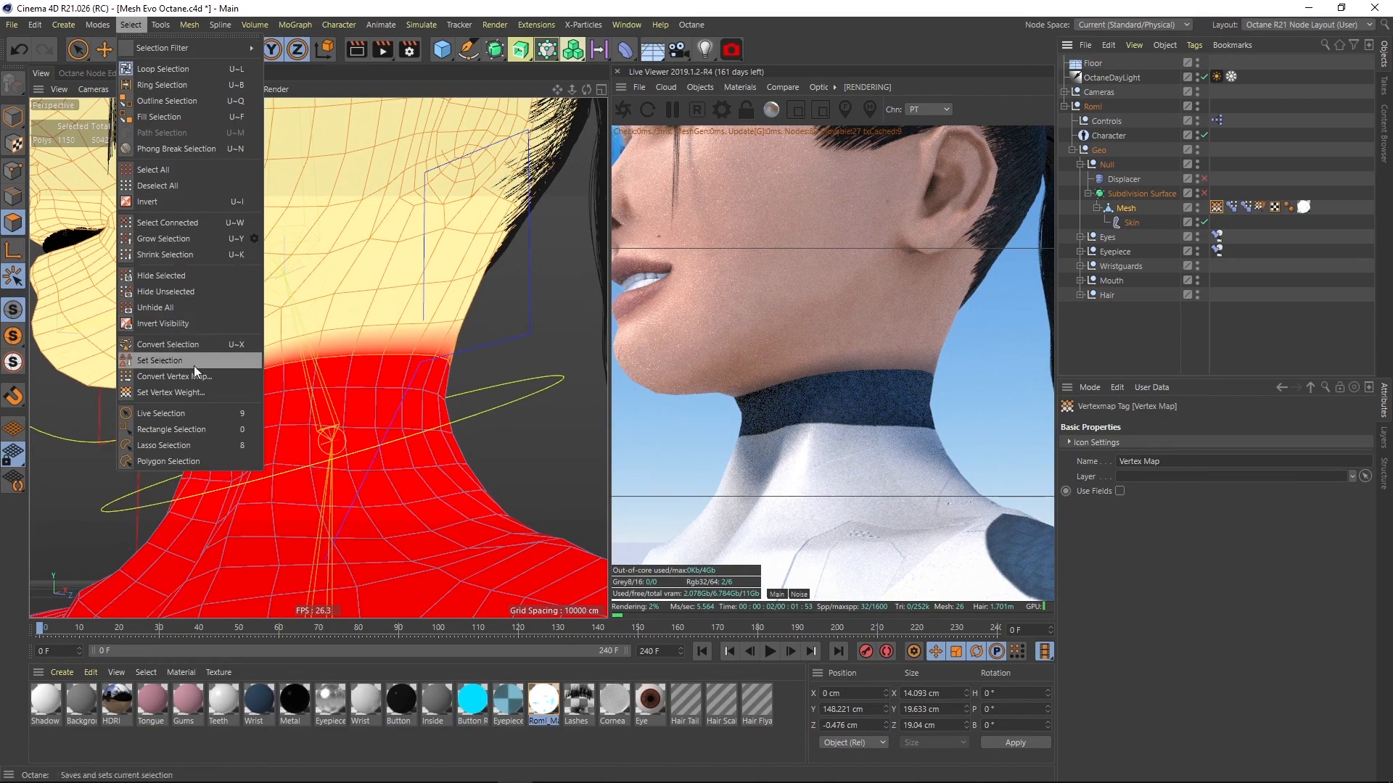
{"action": "left_click", "coordinate": [177, 391]}
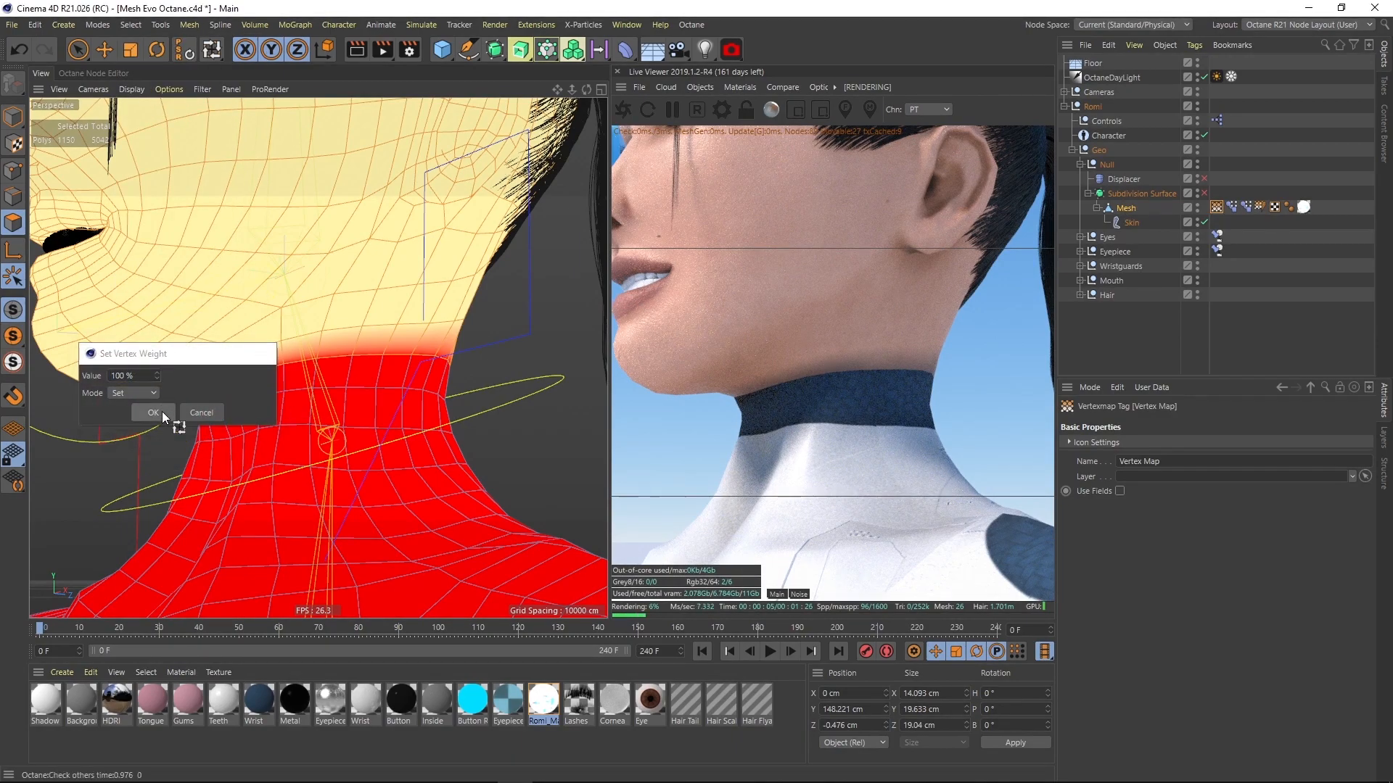
{"action": "left_click", "coordinate": [153, 412]}
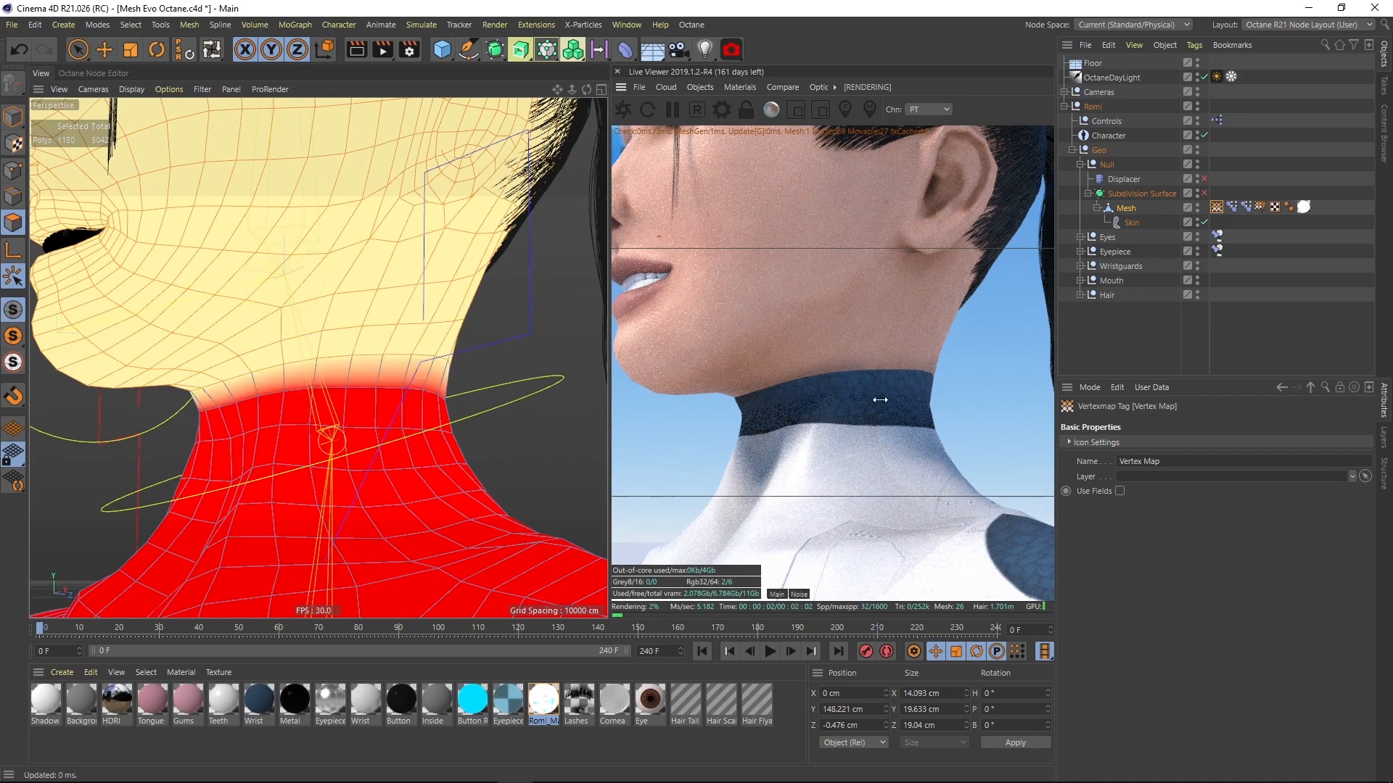
- Examine the extended vertex map boundary around the neck up close and against the whole head
{"action": "left_click_drag", "start_coordinate": [880, 393], "coordinate": [922, 358]}
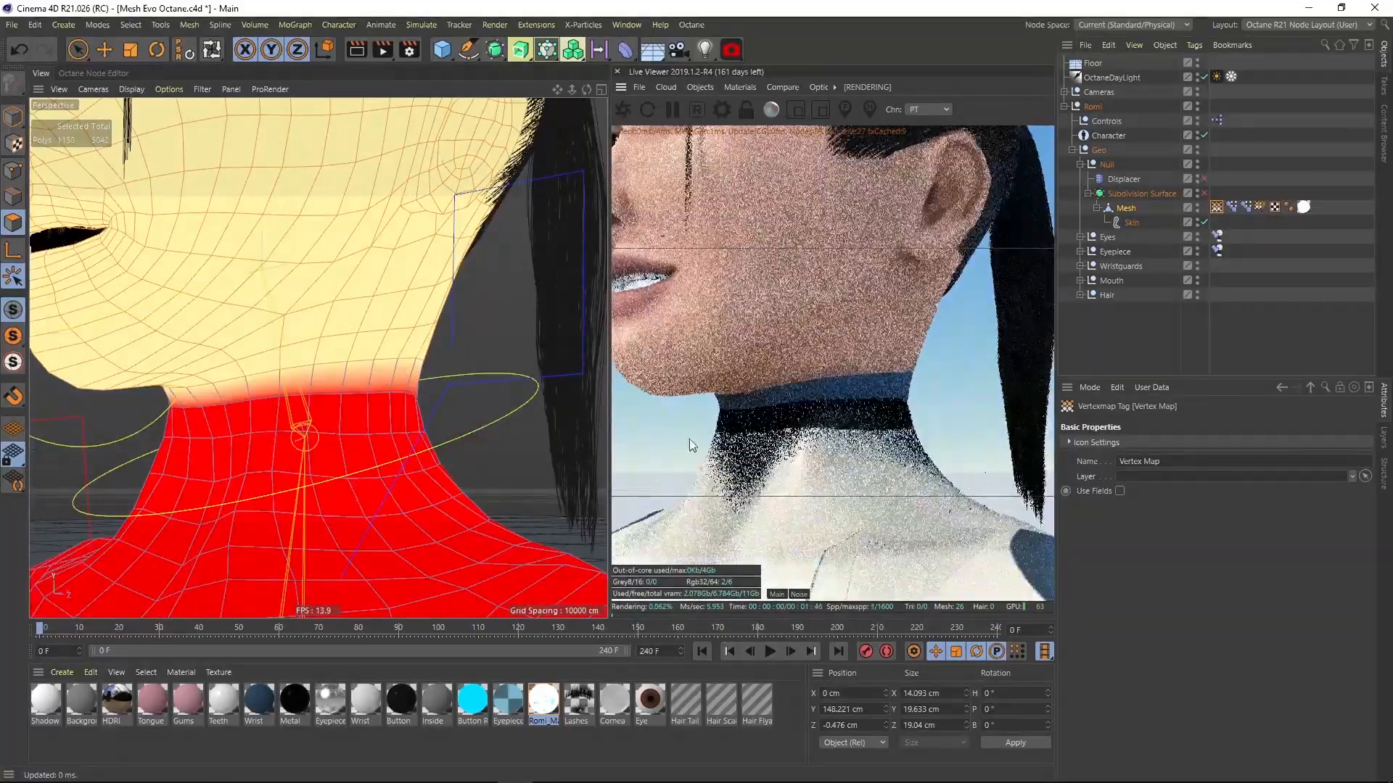
{"action": "scroll", "coordinate": [815, 407], "scroll_direction": "down", "scroll_amount": 5}
{"action": "left_click_drag", "start_coordinate": [841, 390], "coordinate": [870, 381]}
{"action": "scroll", "coordinate": [843, 376], "scroll_direction": "up", "scroll_amount": 5}
{"action": "scroll", "coordinate": [1042, 306], "scroll_direction": "up", "scroll_amount": 5}
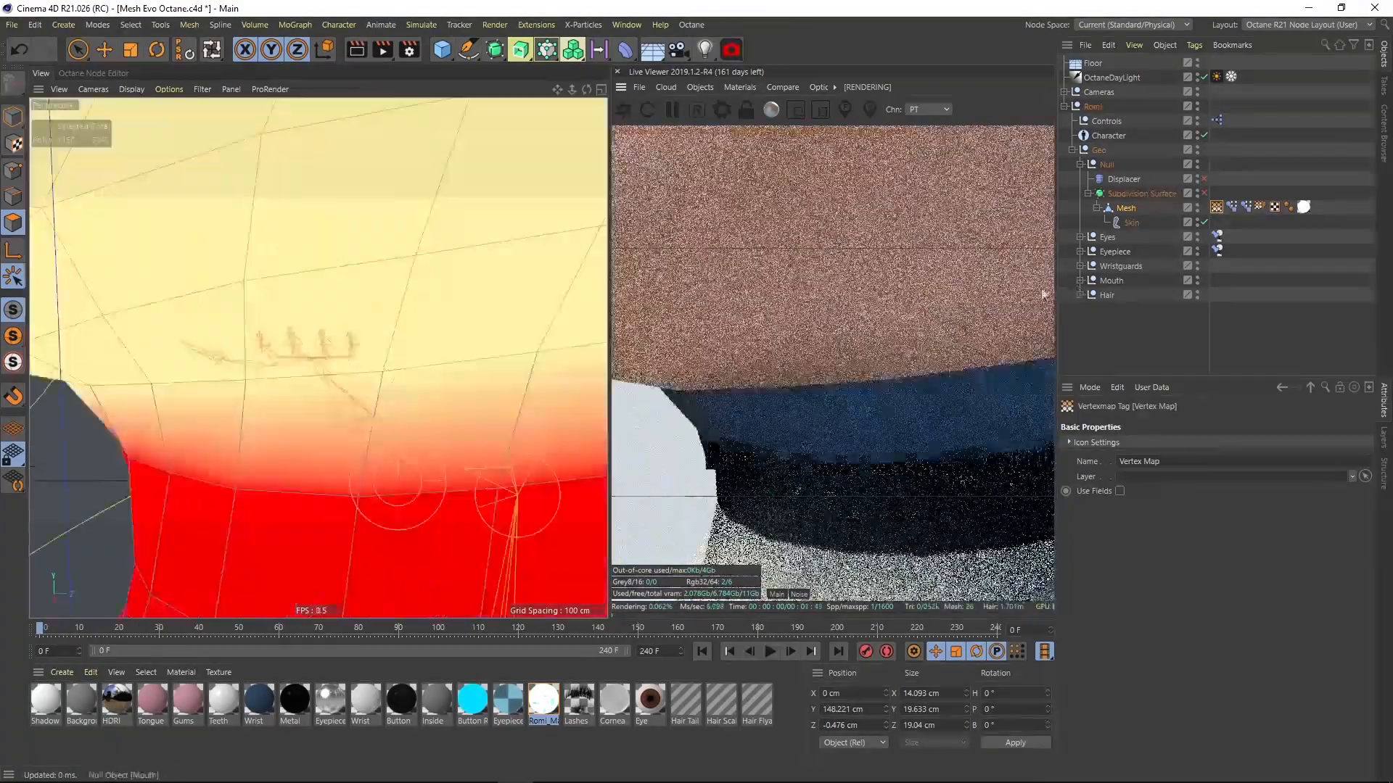
{"action": "scroll", "coordinate": [881, 428], "scroll_direction": "up", "scroll_amount": 3}
{"action": "scroll", "coordinate": [977, 386], "scroll_direction": "down", "scroll_amount": 3}
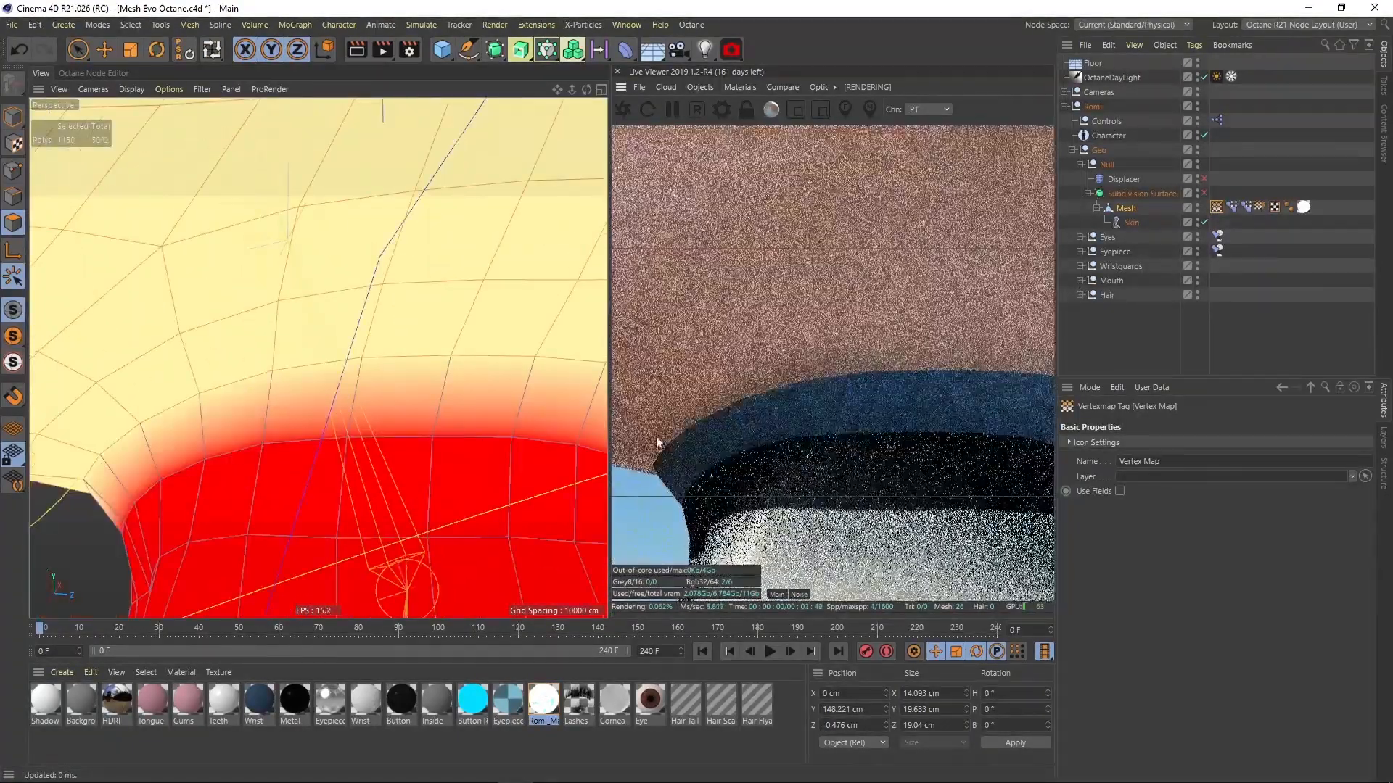
{"action": "left_click_drag", "start_coordinate": [916, 429], "coordinate": [928, 361]}
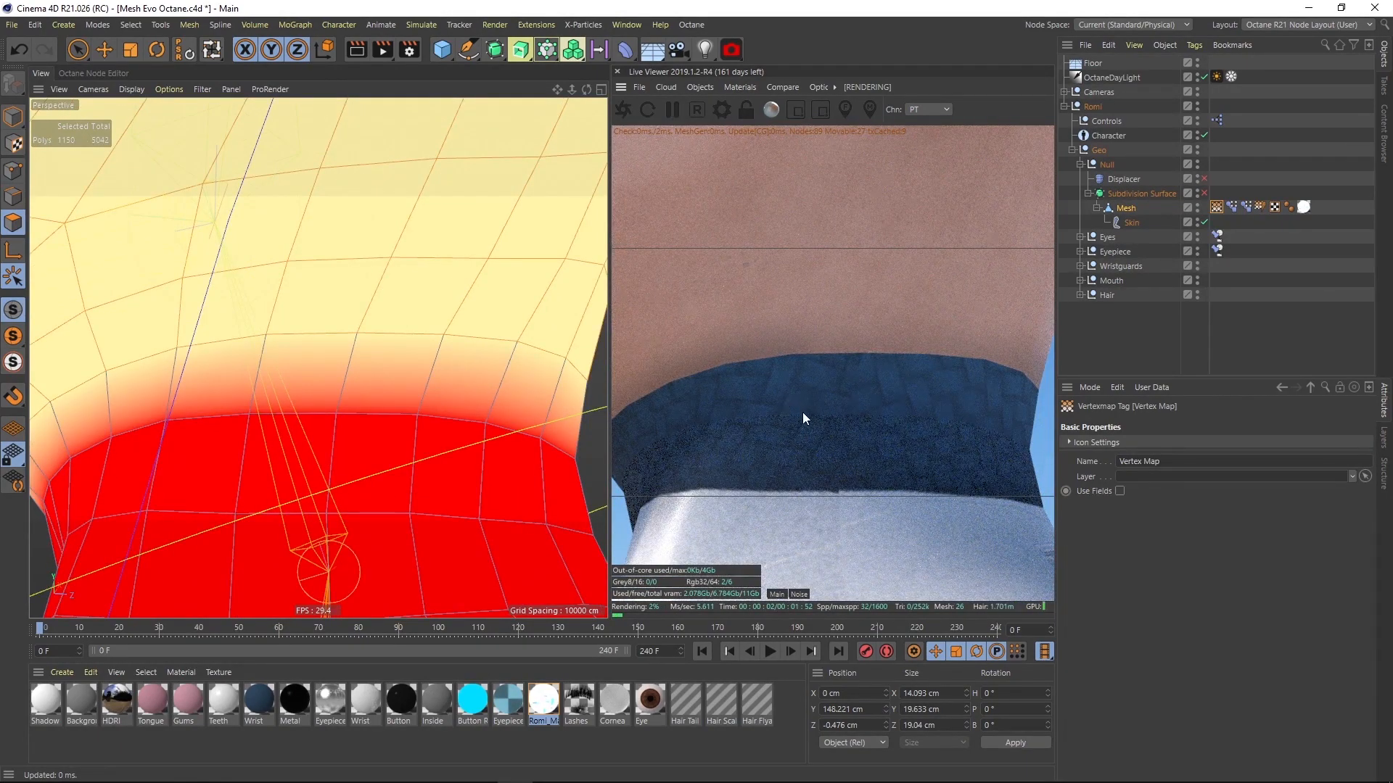
{"action": "scroll", "coordinate": [798, 411], "scroll_direction": "down", "scroll_amount": 5}
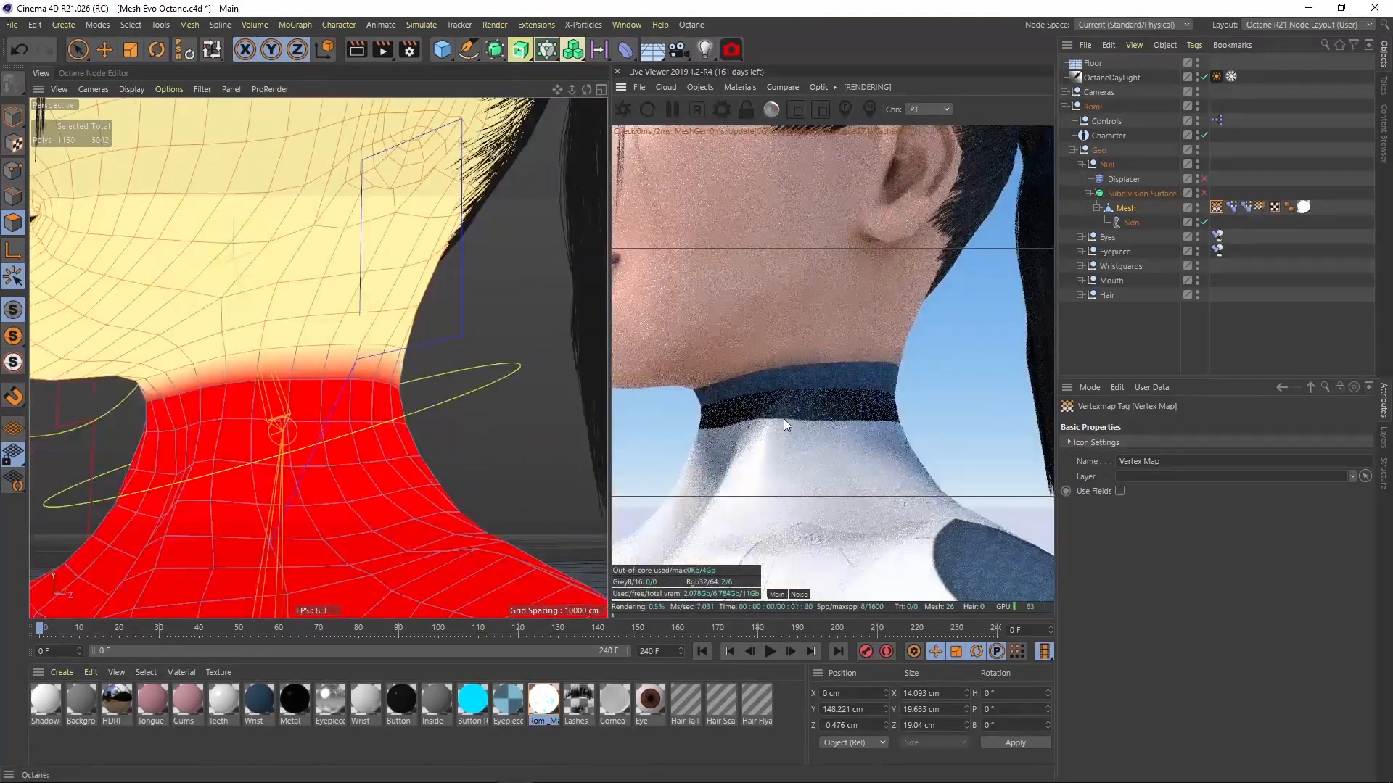
{"action": "scroll", "coordinate": [792, 428], "scroll_direction": "down", "scroll_amount": 6}
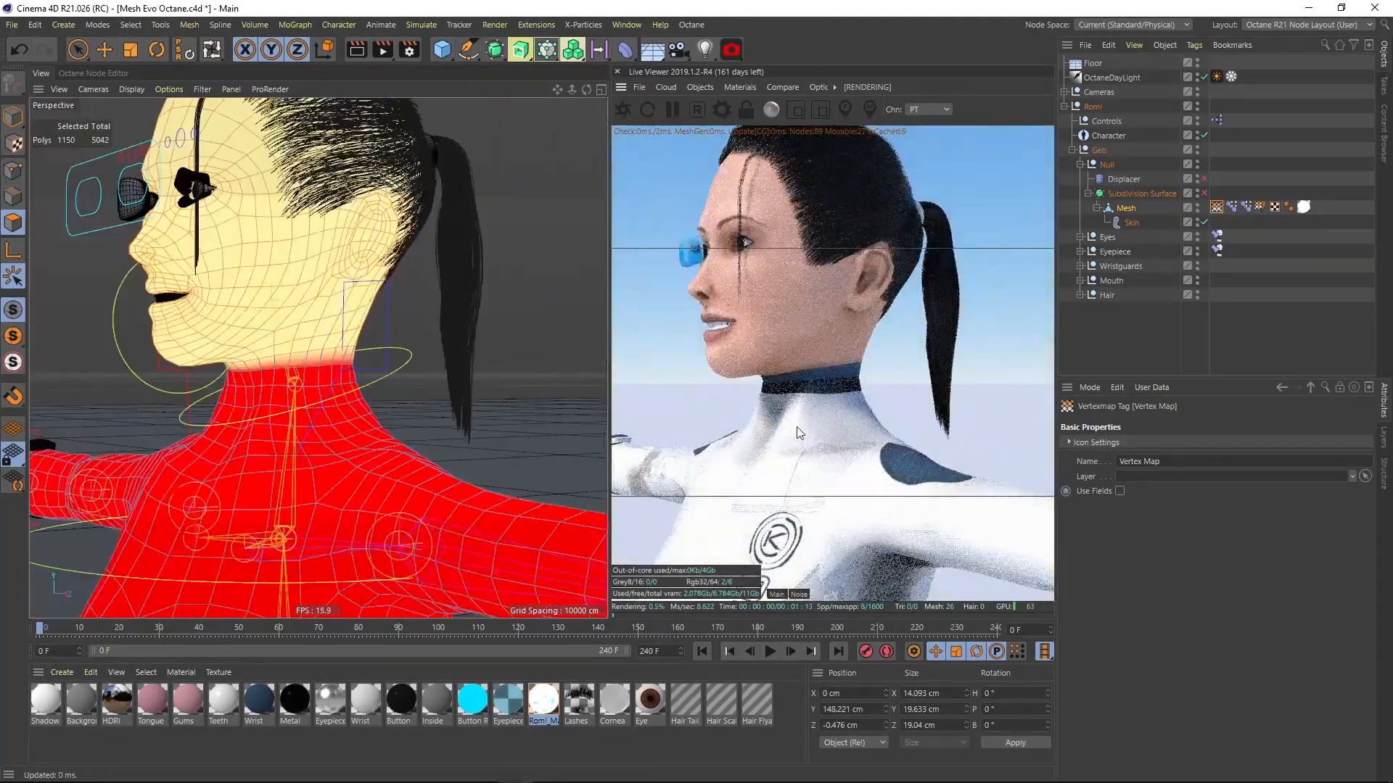
{"action": "mouse_move", "coordinate": [798, 430]}
{"action": "left_mouse_down"}
{"action": "mouse_move", "coordinate": [841, 476]}
{"action": "mouse_move", "coordinate": [794, 450]}
{"action": "left_mouse_up"}
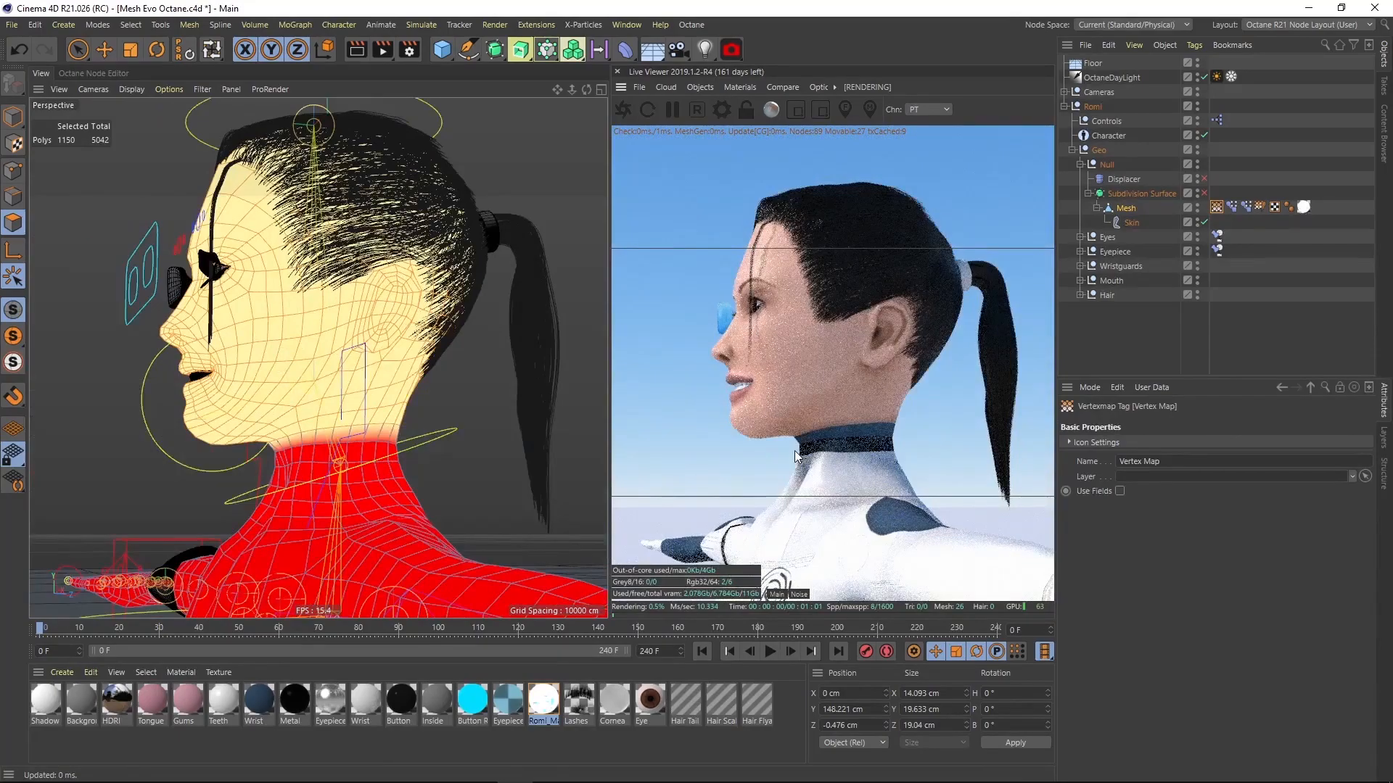
{"action": "scroll", "coordinate": [911, 434], "scroll_direction": "up", "scroll_amount": 8}
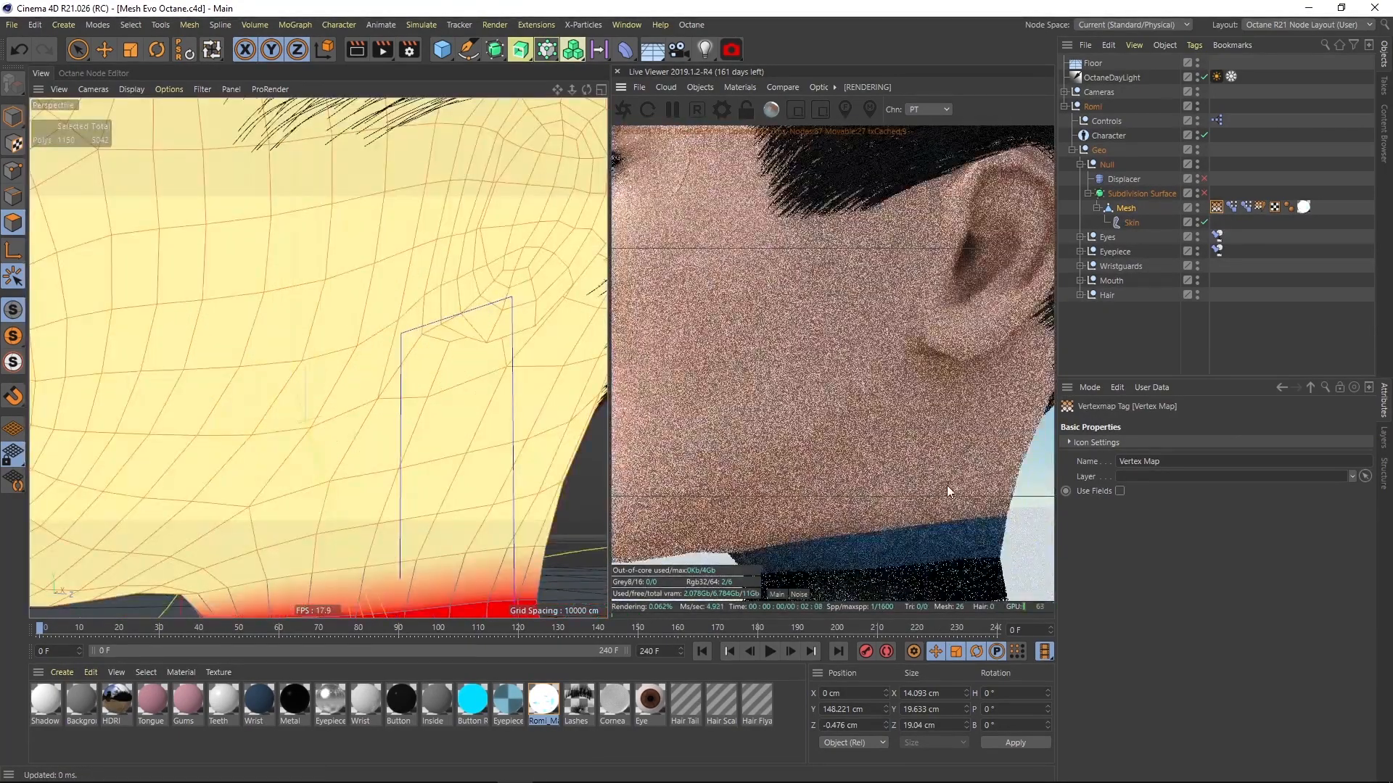
- Render a test region across the skin and collar boundary, and switch the render region off
{"action": "left_click_drag", "start_coordinate": [947, 485], "coordinate": [911, 359]}
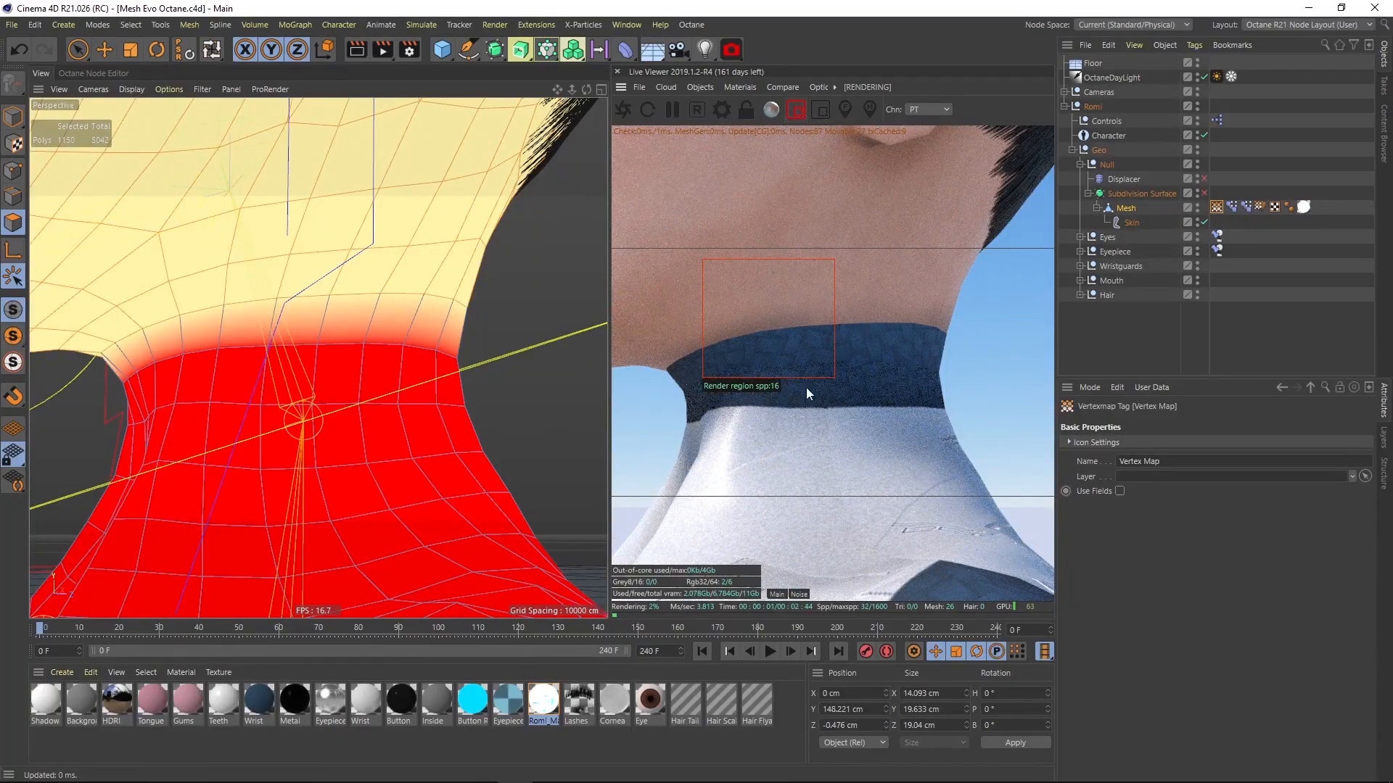
{"action": "left_click_drag", "start_coordinate": [850, 406], "coordinate": [851, 406]}
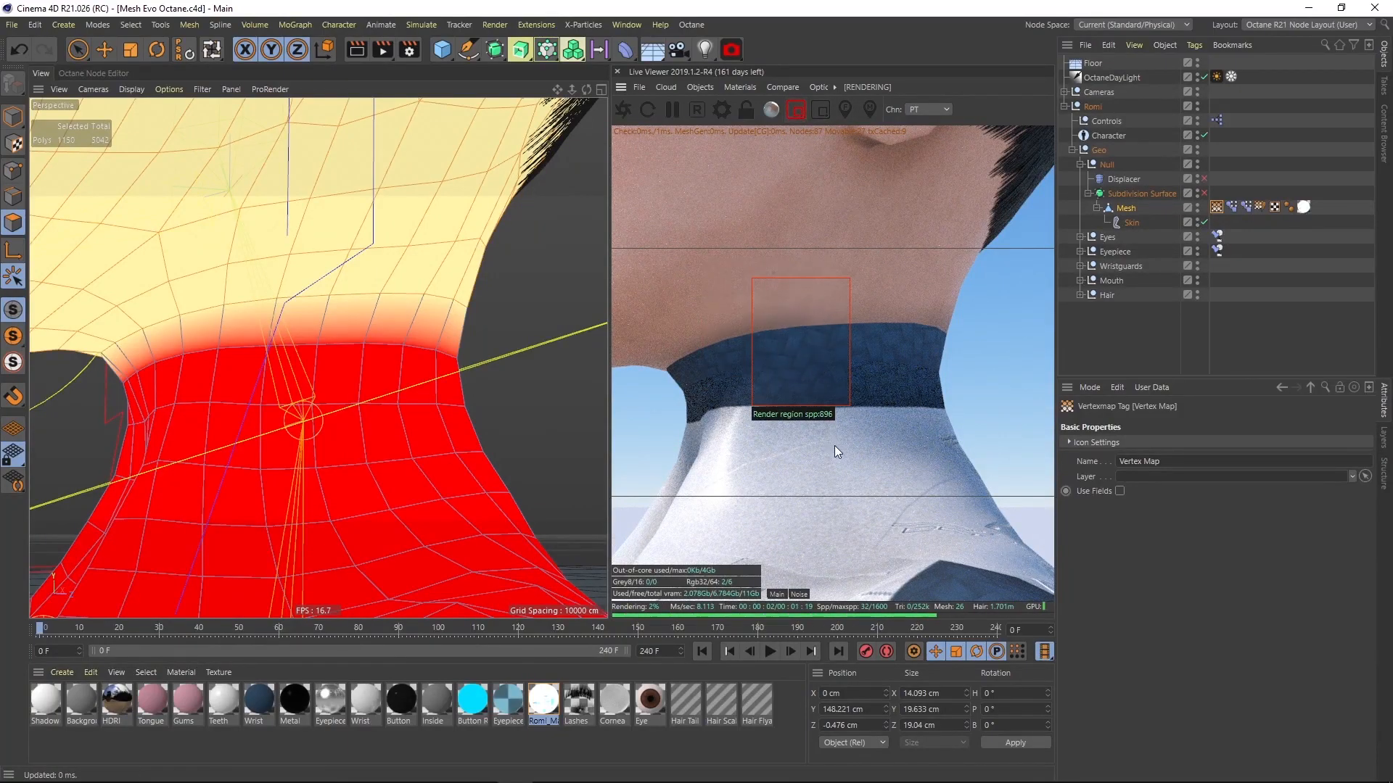
{"action": "left_click", "coordinate": [794, 110]}
- Compare the noise in the collar's upper and lower bands from several sides and distances
{"action": "left_click_drag", "start_coordinate": [882, 364], "coordinate": [1020, 364]}
{"action": "left_click_drag", "start_coordinate": [874, 332], "coordinate": [958, 375]}
{"action": "left_click_drag", "start_coordinate": [879, 406], "coordinate": [997, 355]}
{"action": "left_click_drag", "start_coordinate": [900, 432], "coordinate": [803, 417]}
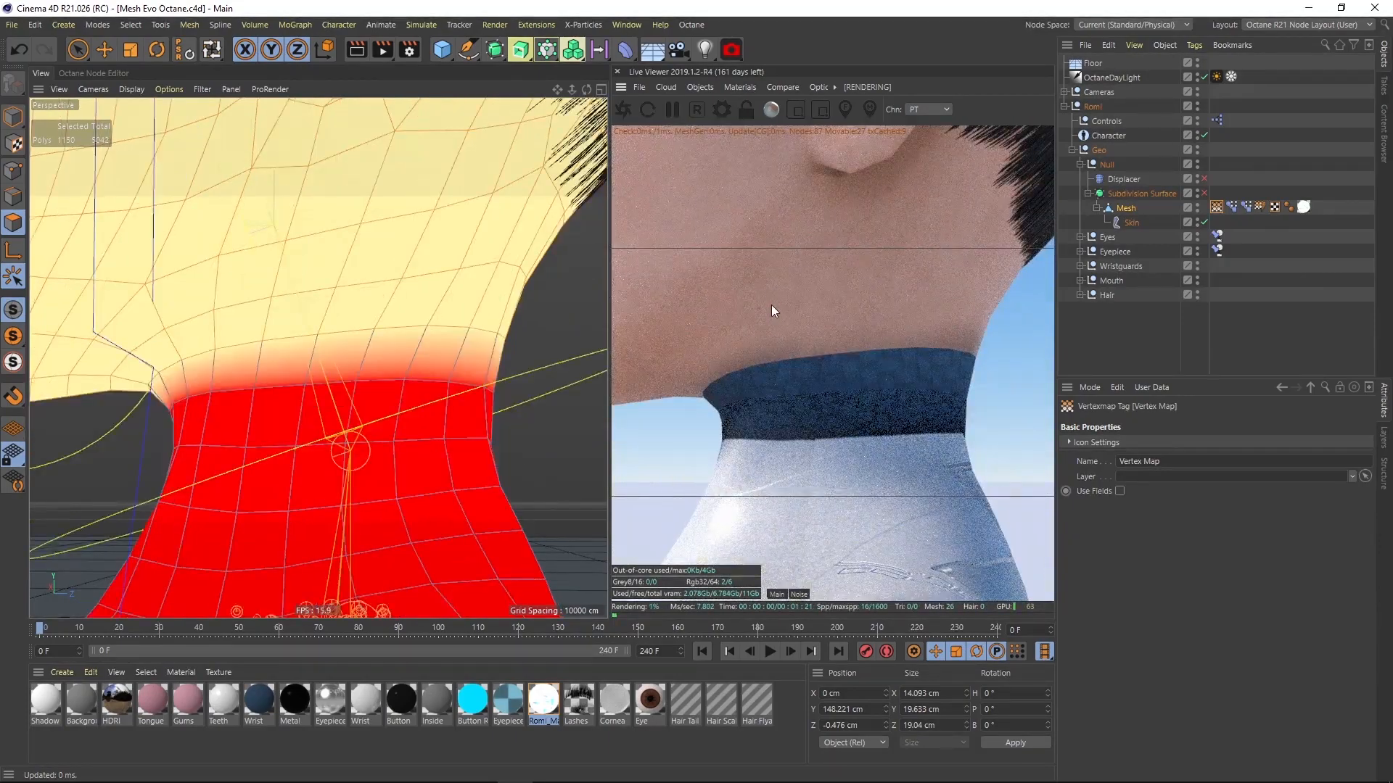
{"action": "left_click_drag", "start_coordinate": [756, 430], "coordinate": [815, 418]}
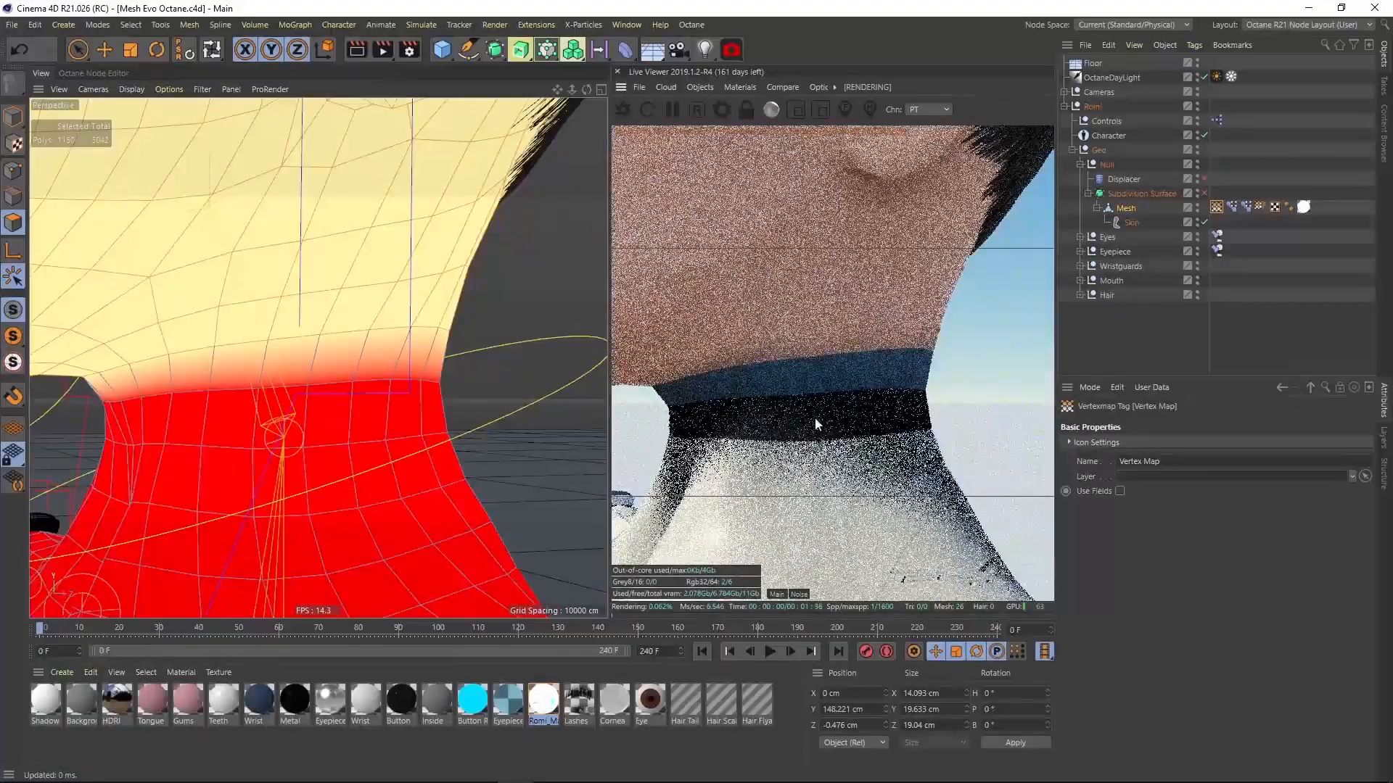
{"action": "scroll", "coordinate": [821, 383], "scroll_direction": "up", "scroll_amount": 2}
{"action": "scroll", "coordinate": [798, 364], "scroll_direction": "up", "scroll_amount": 2}
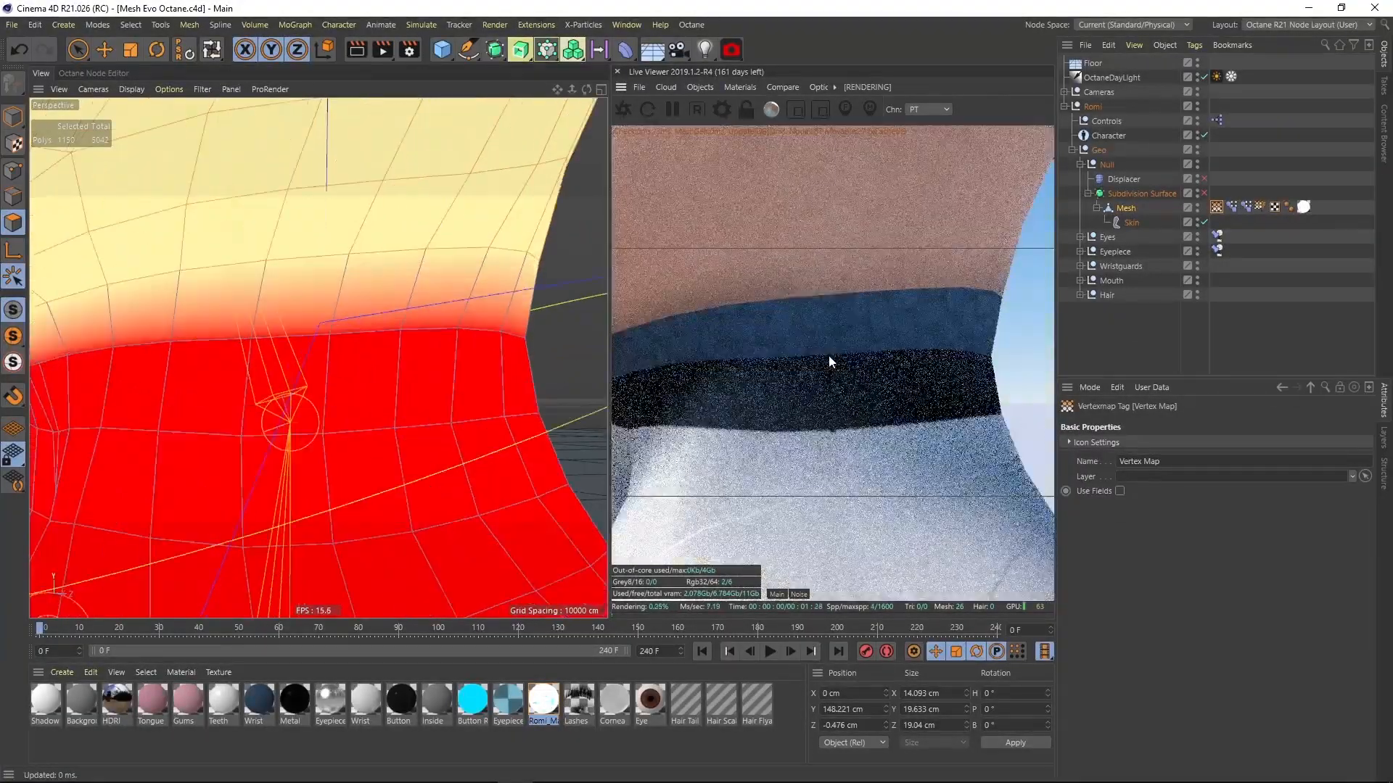
{"action": "middle_click_drag", "start_coordinate": [826, 354], "coordinate": [860, 374]}
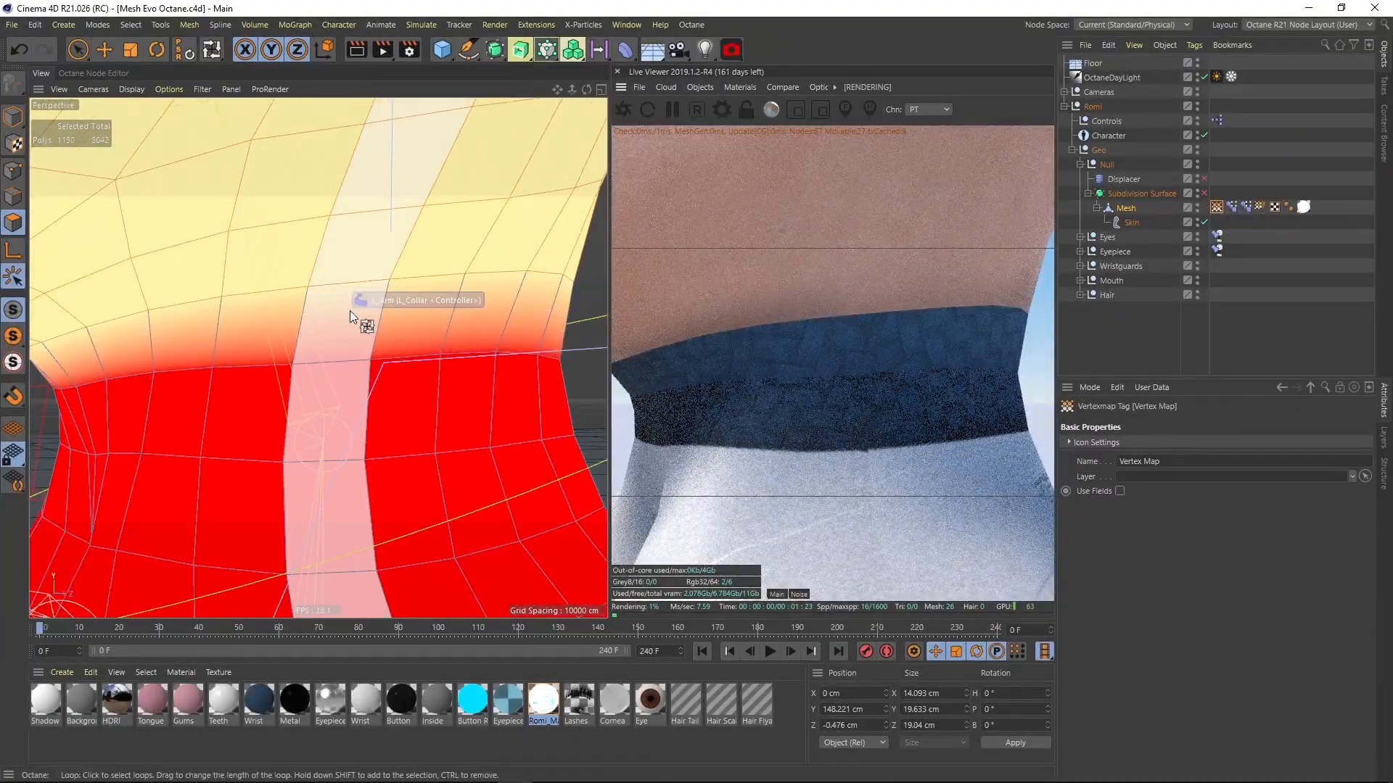
{"action": "left_click_drag", "start_coordinate": [927, 365], "coordinate": [976, 301]}
{"action": "right_click_drag", "start_coordinate": [977, 301], "coordinate": [689, 389]}
{"action": "middle_click_drag", "start_coordinate": [876, 349], "coordinate": [904, 376]}
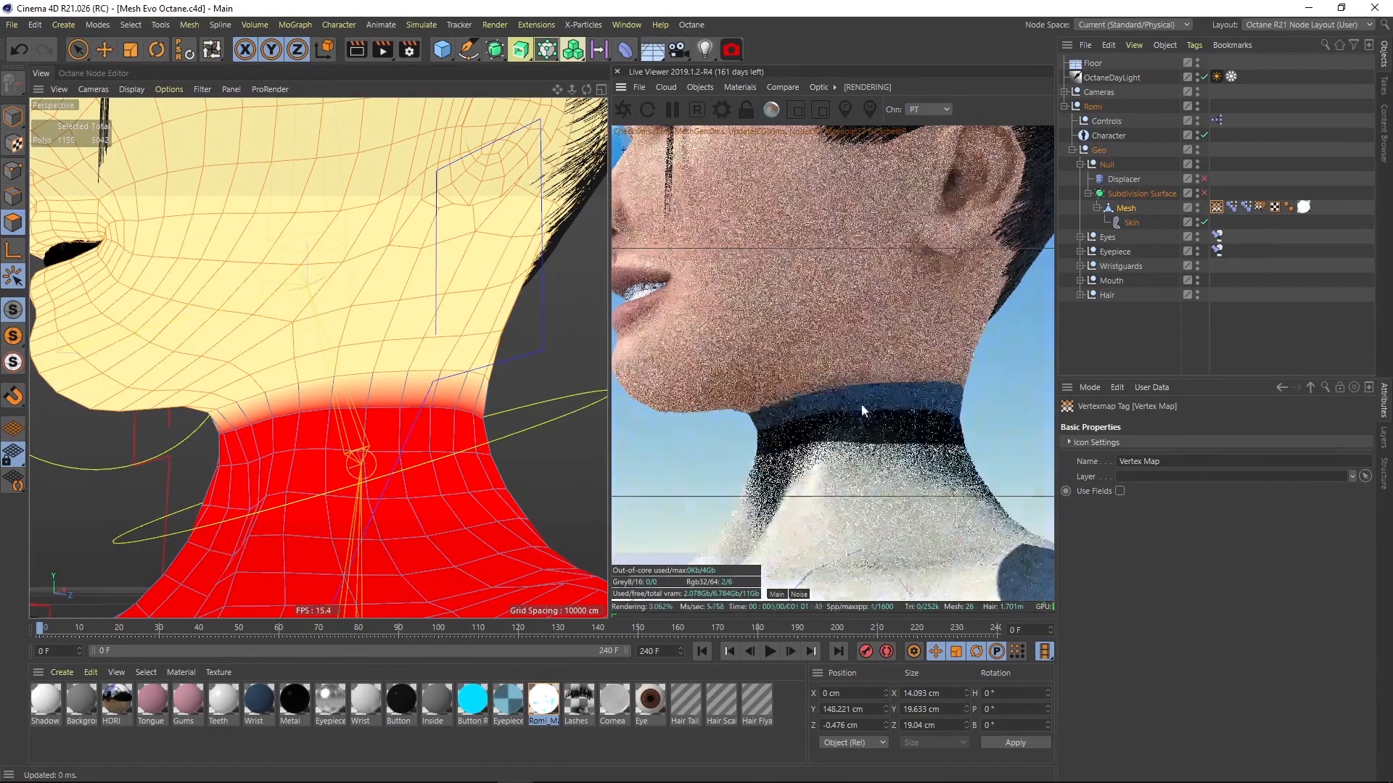
{"action": "scroll", "coordinate": [873, 395], "scroll_direction": "up", "scroll_amount": 5}
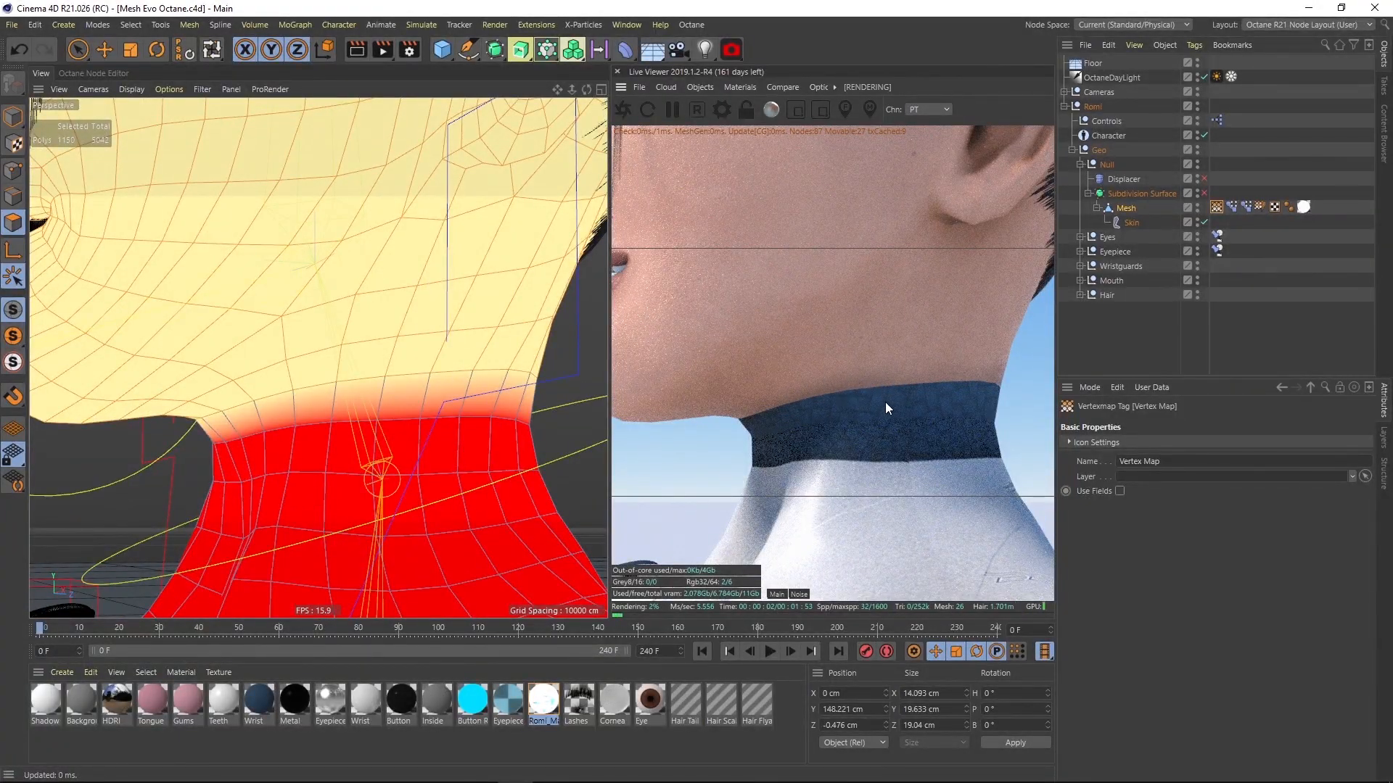
- Recheck the collar with the render region, switch it off, and review the whole head and shoulders
{"action": "middle_click_drag", "start_coordinate": [885, 404], "coordinate": [821, 354]}
{"action": "left_click", "coordinate": [797, 107]}
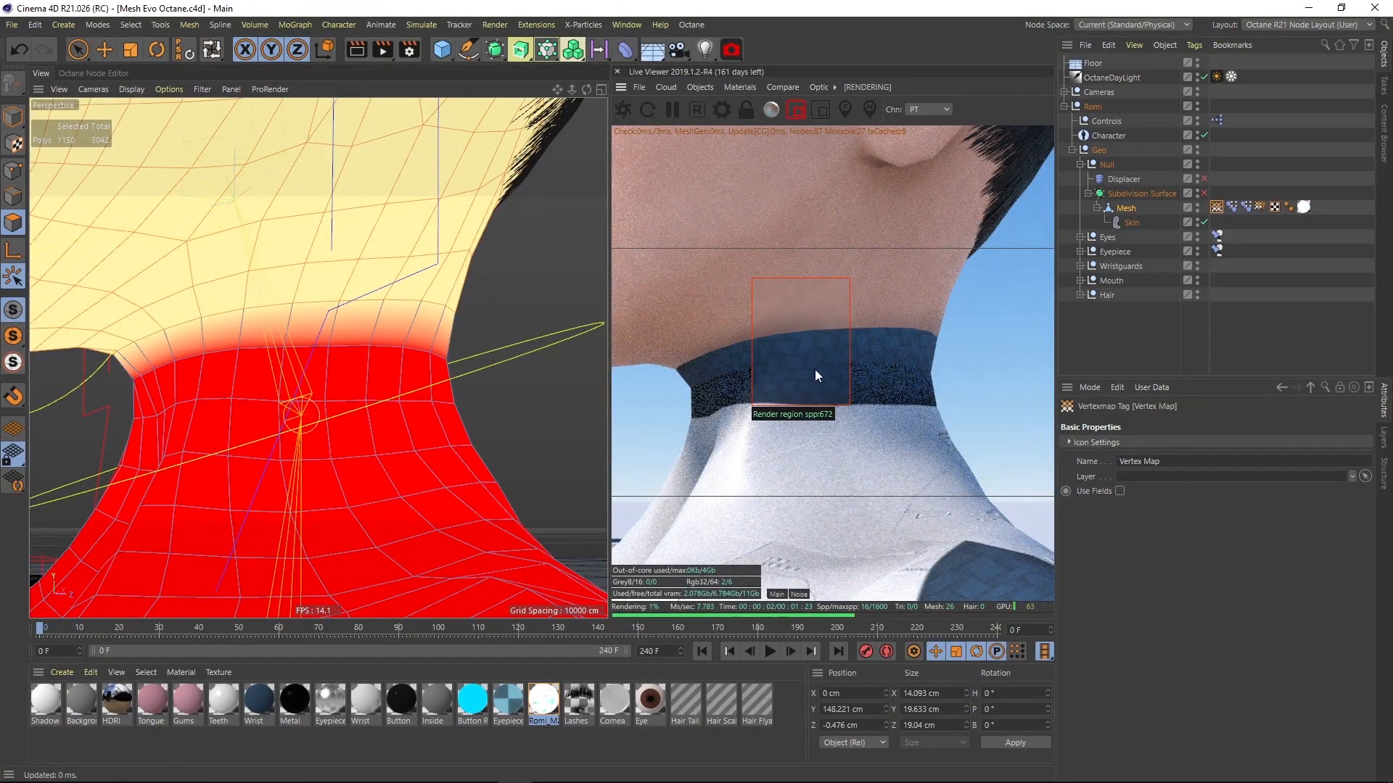
{"action": "left_click", "coordinate": [797, 108]}
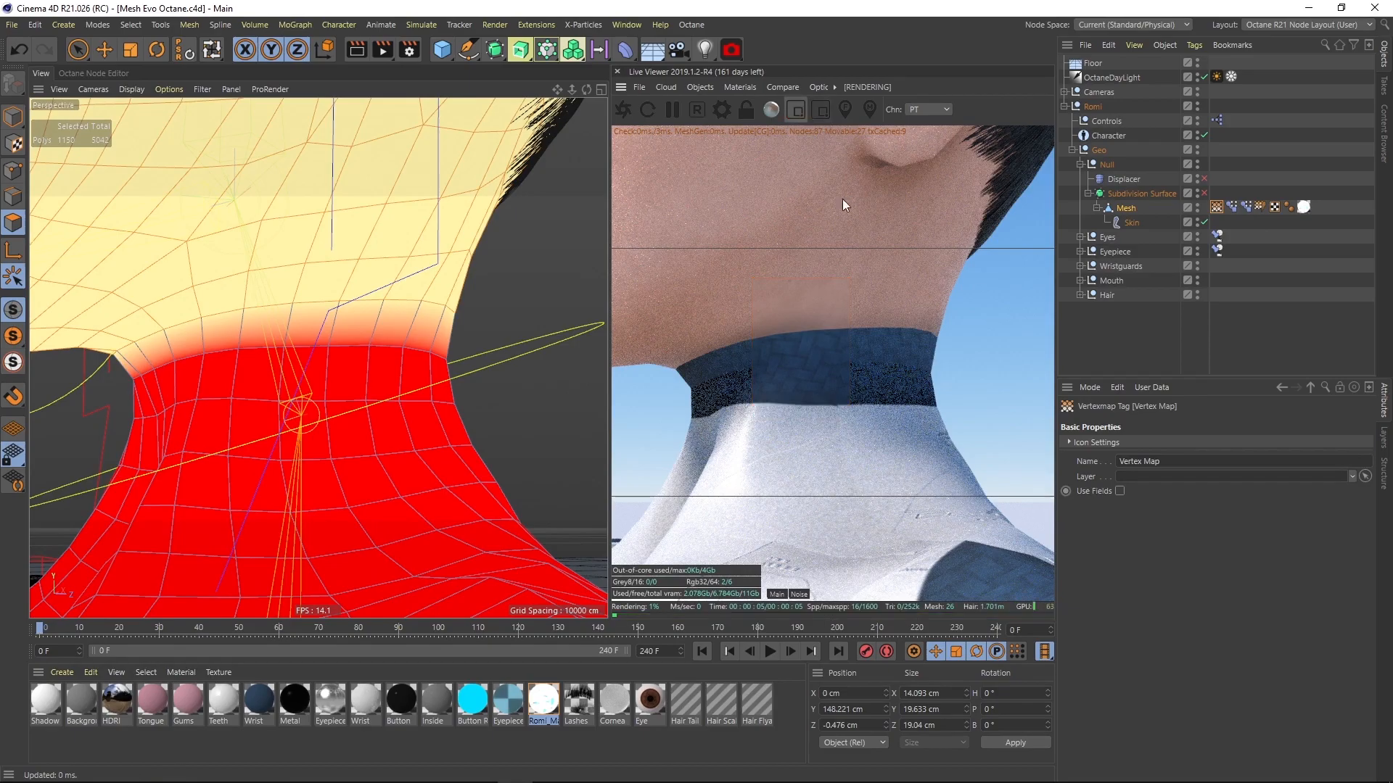
{"action": "left_click_drag", "start_coordinate": [834, 359], "coordinate": [990, 319]}
{"action": "mouse_move", "coordinate": [812, 372]}
{"action": "left_mouse_down"}
{"action": "mouse_move", "coordinate": [961, 367]}
{"action": "mouse_move", "coordinate": [787, 364]}
{"action": "left_mouse_up"}
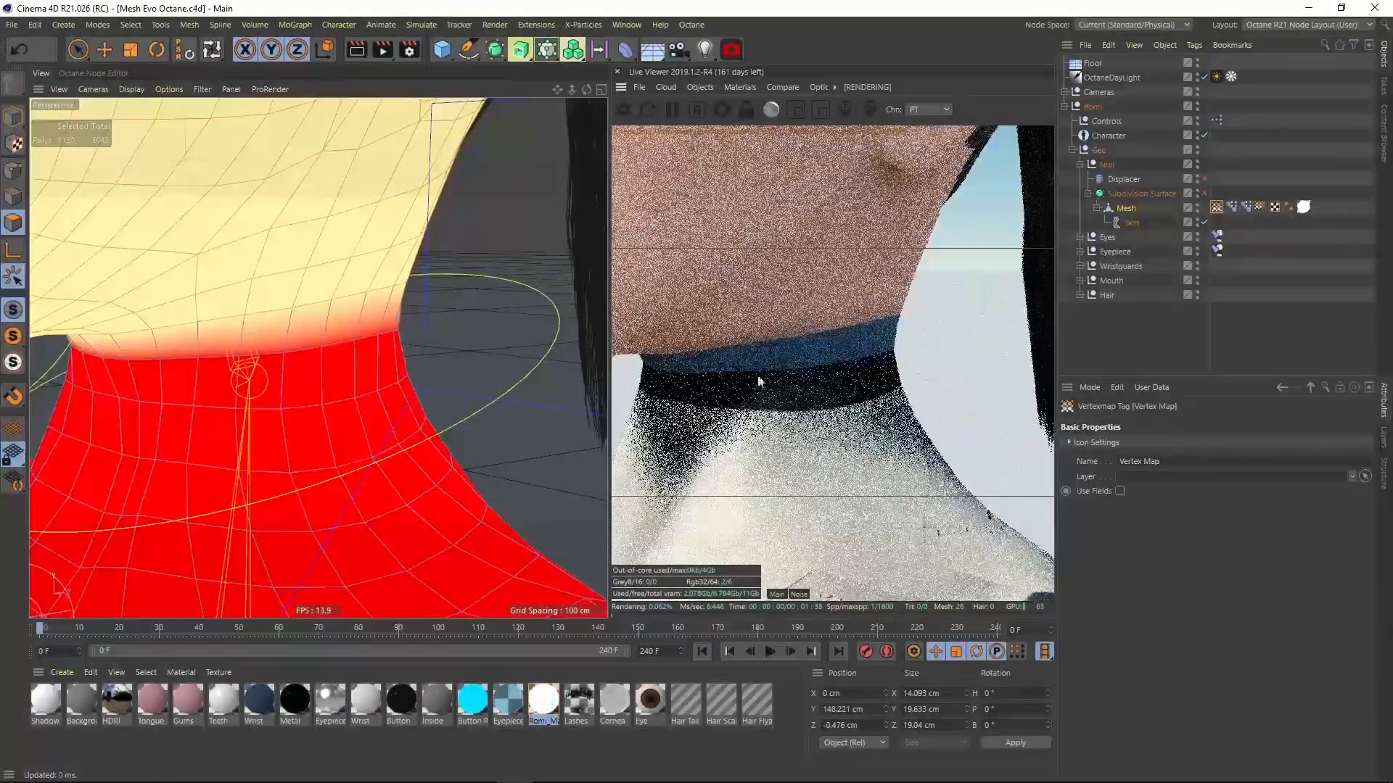
{"action": "scroll", "coordinate": [798, 392], "scroll_direction": "down", "scroll_amount": 5}
{"action": "middle_click_drag", "start_coordinate": [798, 391], "coordinate": [813, 434]}
{"action": "left_click_drag", "start_coordinate": [812, 434], "coordinate": [814, 385]}
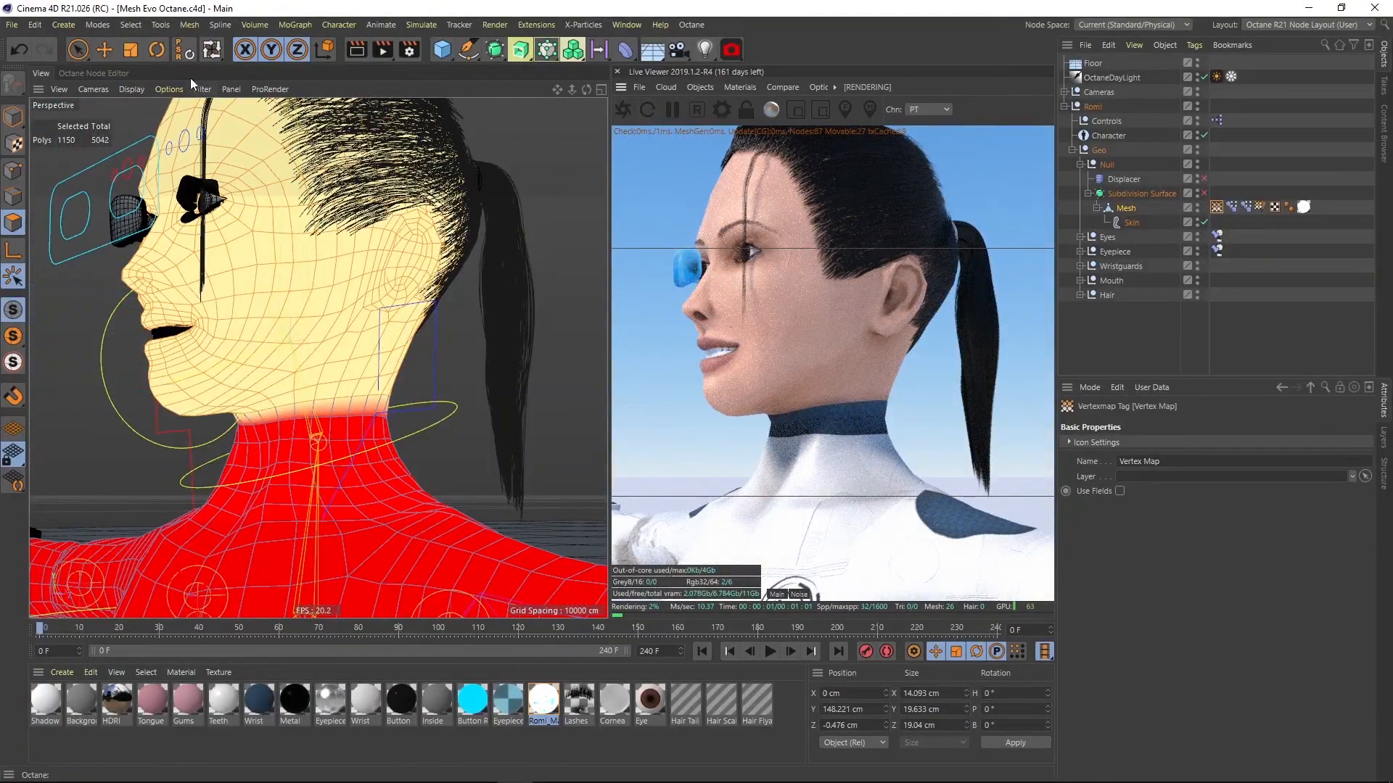
- Set the Texture Emission node's power to 0.2 in the Octane Node Editor
{"action": "left_click", "coordinate": [114, 74]}
{"action": "left_click_drag", "start_coordinate": [537, 244], "coordinate": [568, 248]}
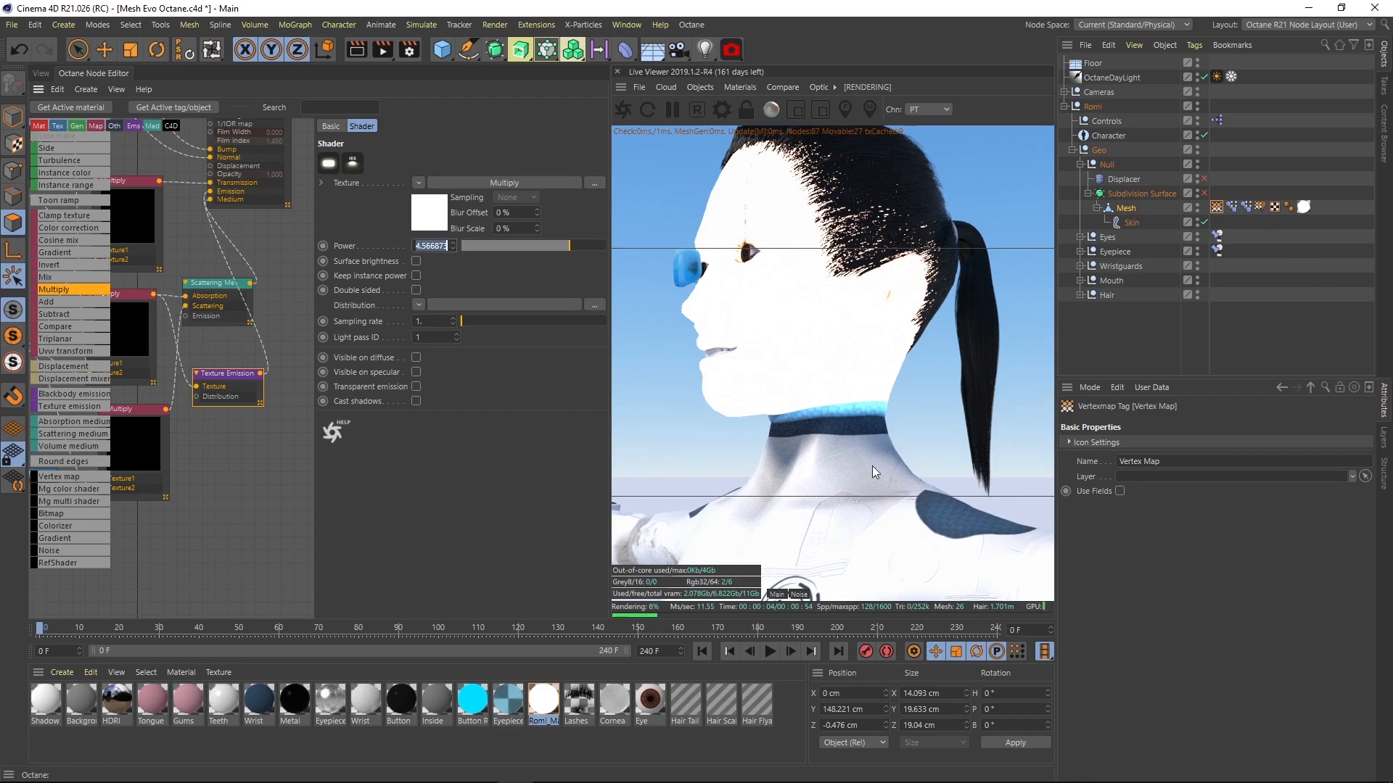
{"action": "type", "text": "0.2"}
{"action": "key", "text": "Return"}
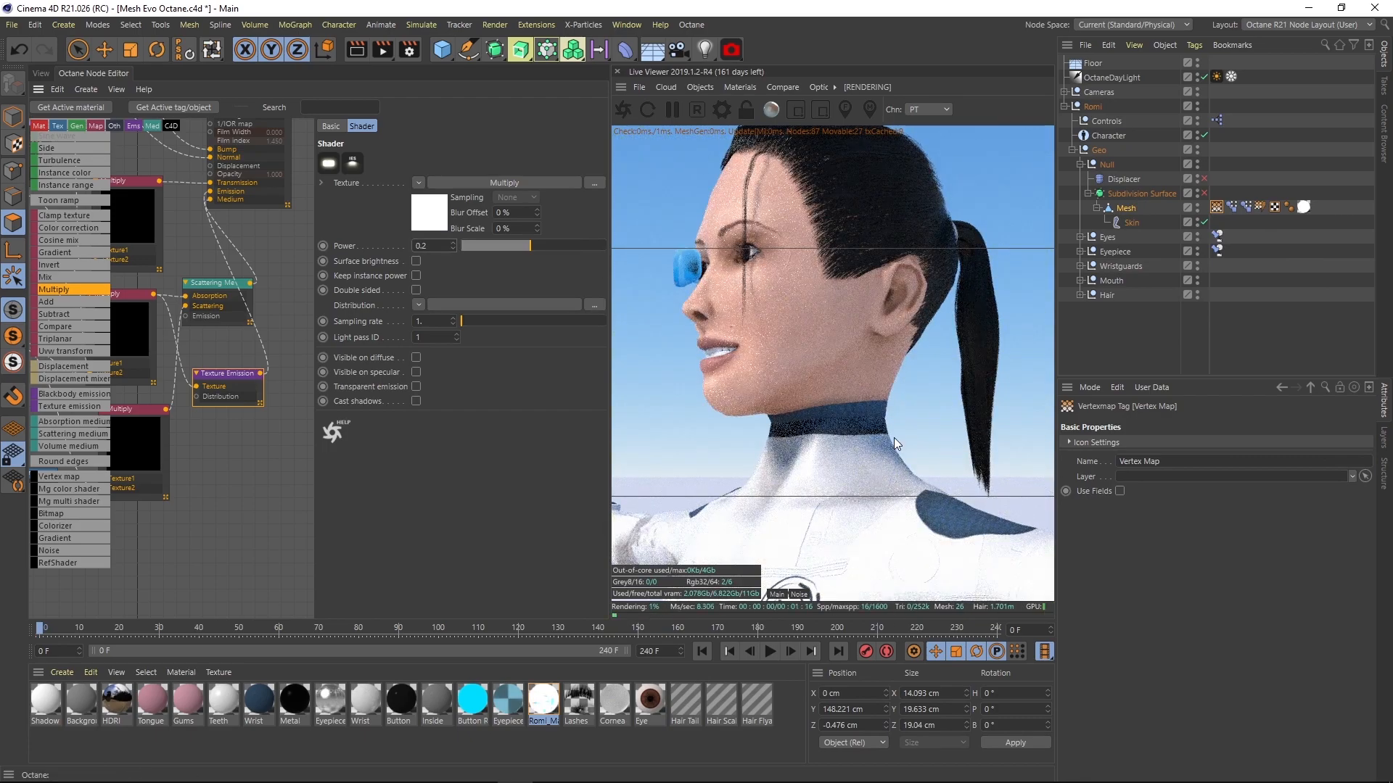
- Inspect the collar's shading in the render, and open the Romi_Mat node's settings in the node graph
{"action": "left_click_drag", "start_coordinate": [870, 411], "coordinate": [811, 412]}
{"action": "right_click_drag", "start_coordinate": [856, 404], "coordinate": [1022, 379]}
{"action": "middle_click_drag", "start_coordinate": [940, 475], "coordinate": [912, 417]}
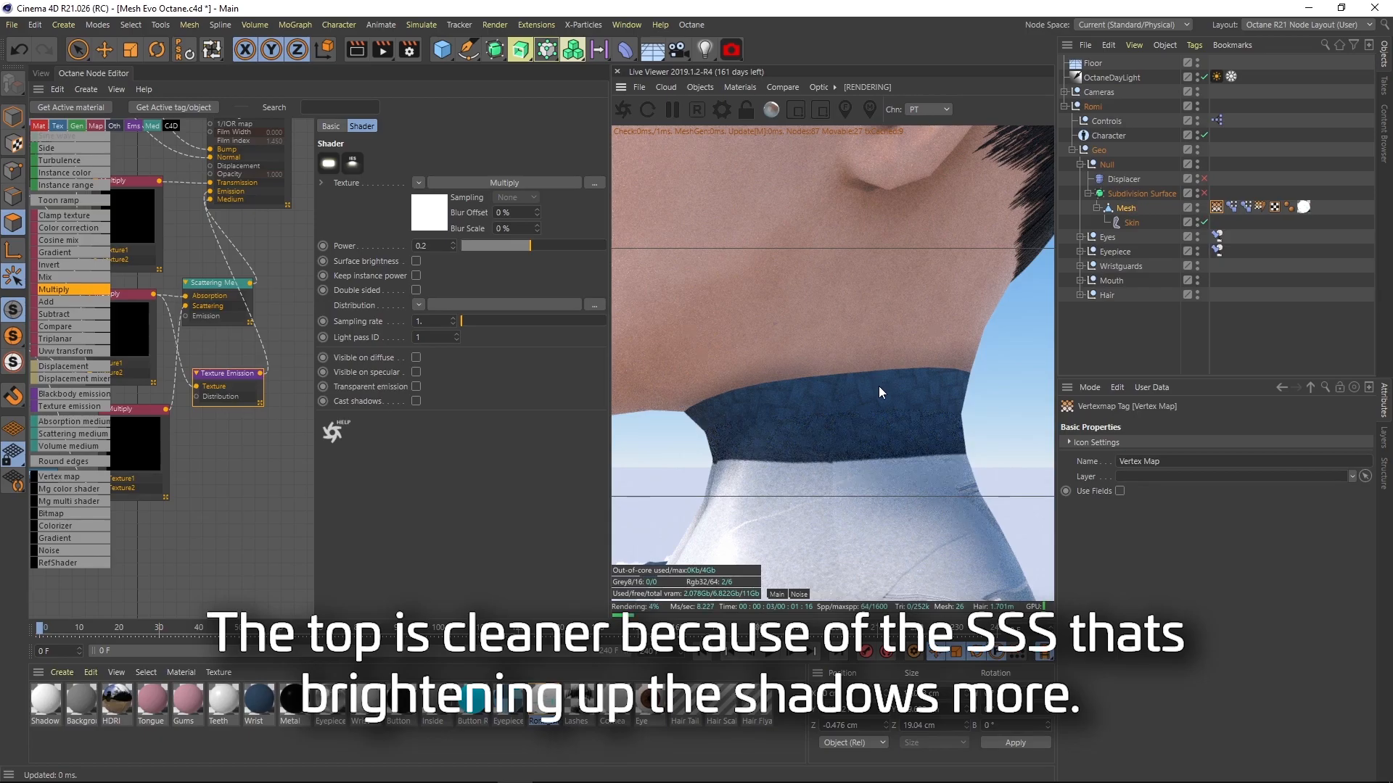
{"action": "left_click_drag", "start_coordinate": [801, 397], "coordinate": [761, 396]}
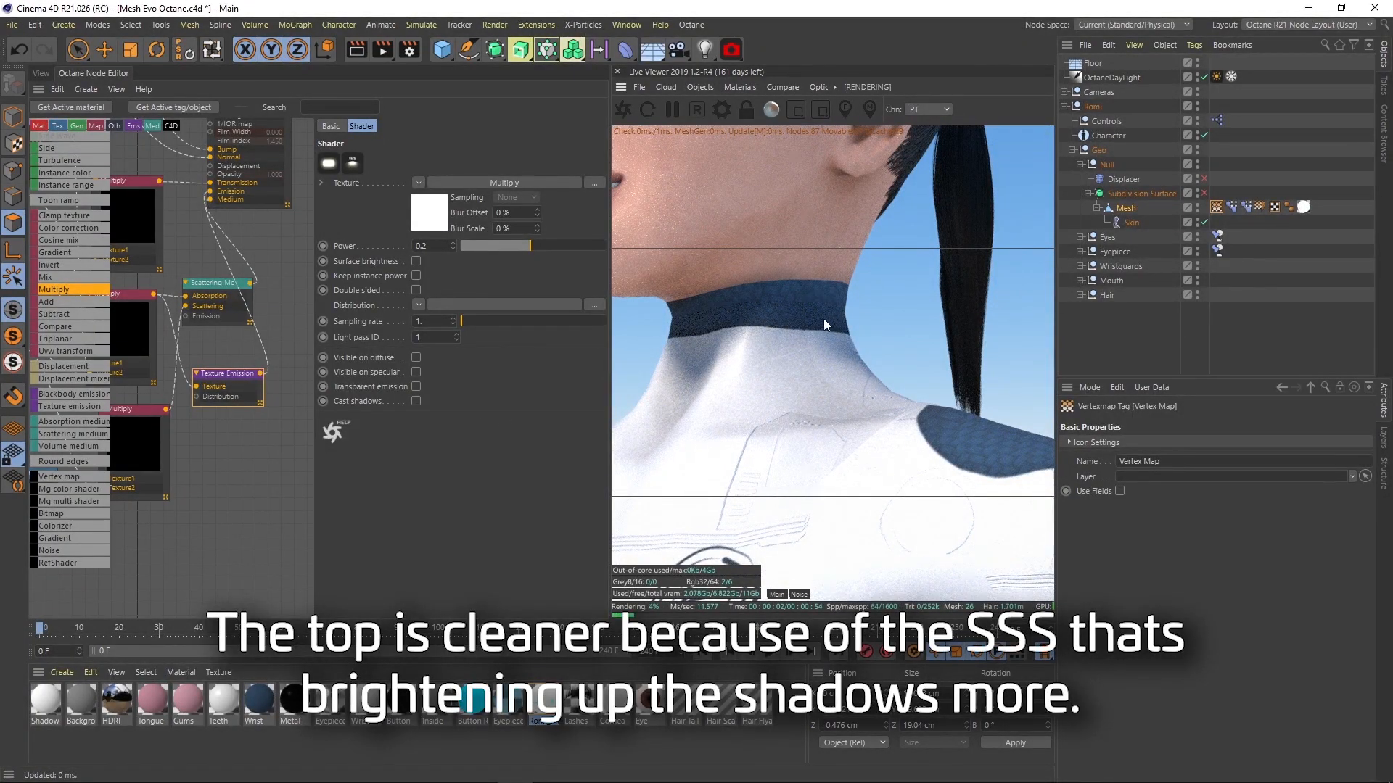
{"action": "left_click_drag", "start_coordinate": [826, 317], "coordinate": [790, 367]}
{"action": "middle_click_drag", "start_coordinate": [273, 274], "coordinate": [251, 522]}
{"action": "scroll", "coordinate": [218, 269], "scroll_direction": "up", "scroll_amount": 3}
{"action": "left_click", "coordinate": [194, 238]}
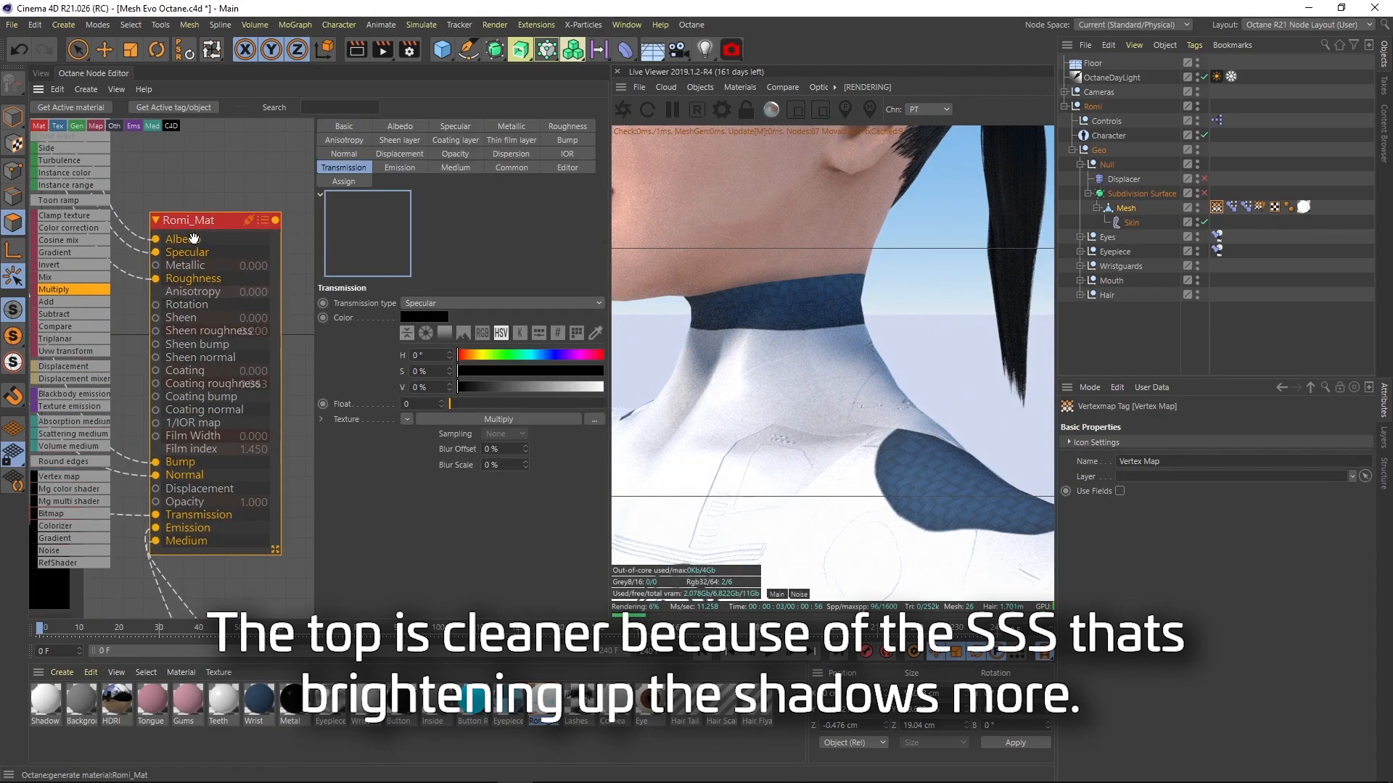
- Show Romi_Mat's Specular settings and examine the noise on the collar from close up and from several sides
{"action": "left_click", "coordinate": [470, 127]}
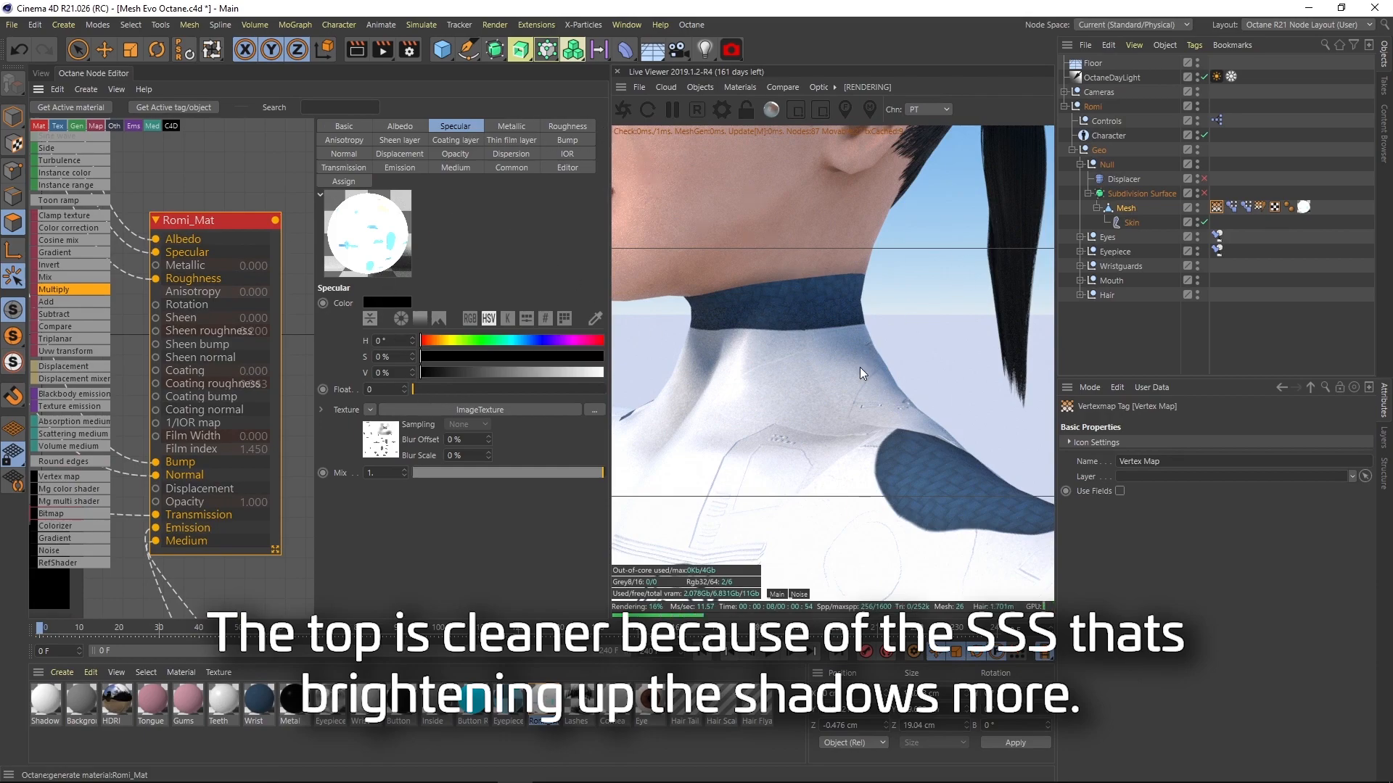
{"action": "left_click_drag", "start_coordinate": [812, 367], "coordinate": [690, 321]}
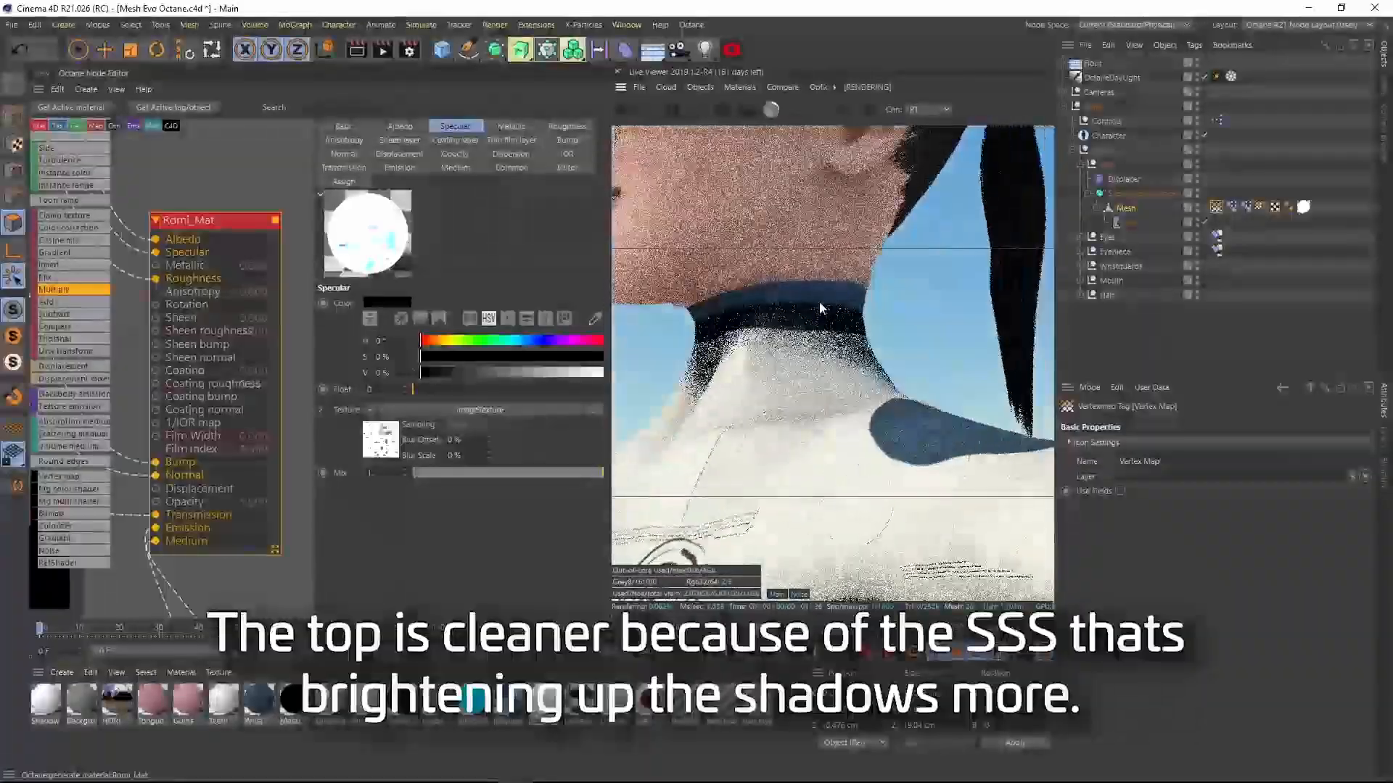
{"action": "left_click_drag", "start_coordinate": [820, 302], "coordinate": [812, 342]}
{"action": "right_click_drag", "start_coordinate": [812, 343], "coordinate": [1037, 304]}
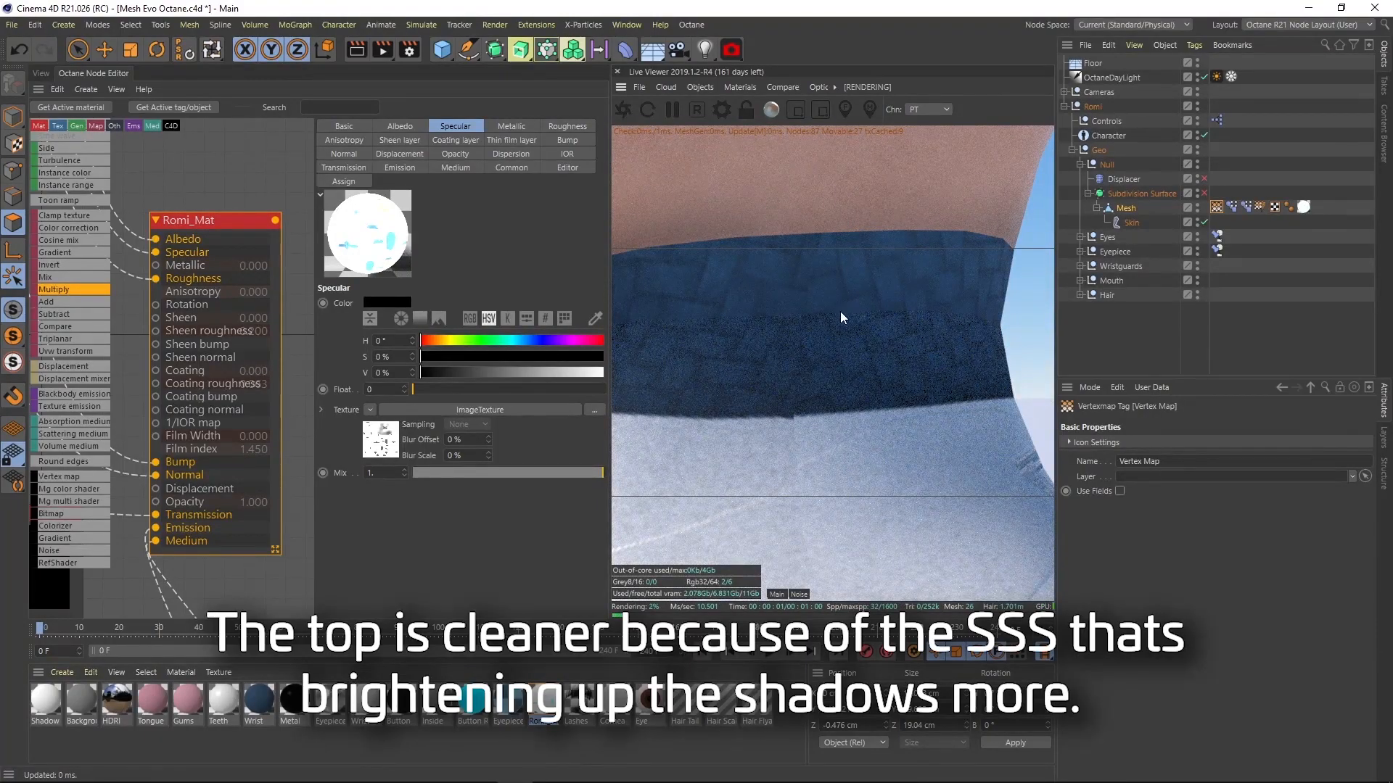
{"action": "left_click_drag", "start_coordinate": [773, 320], "coordinate": [1143, 337]}
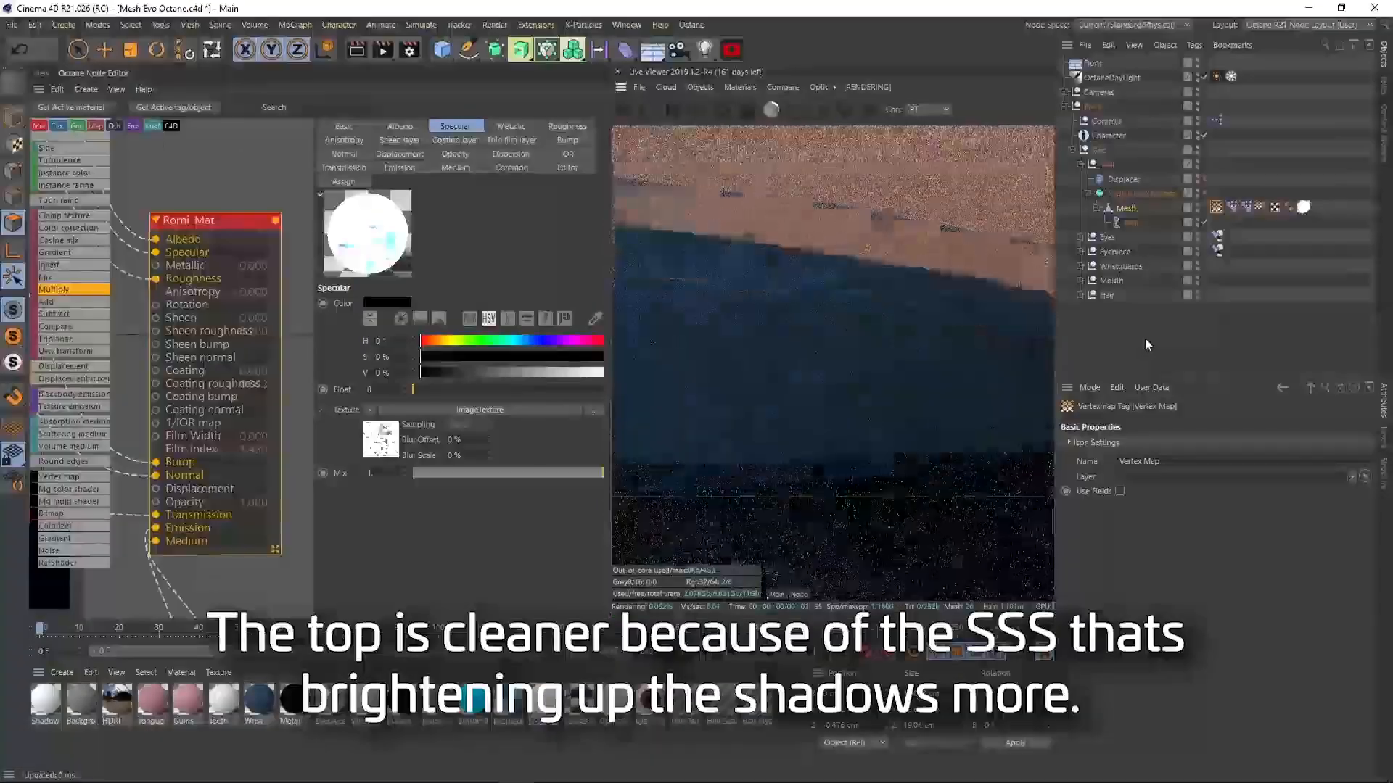
{"action": "left_click_drag", "start_coordinate": [864, 347], "coordinate": [1070, 367]}
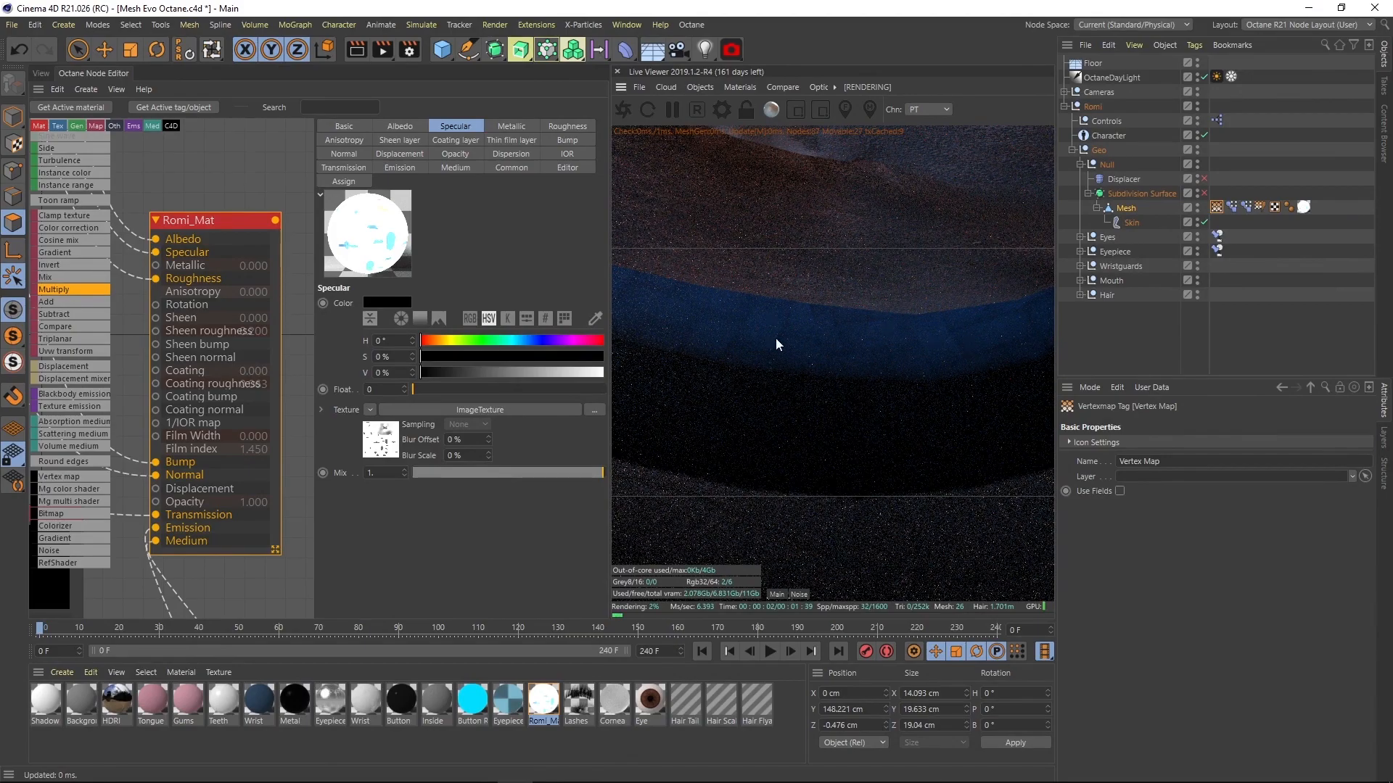
{"action": "left_click_drag", "start_coordinate": [783, 325], "coordinate": [1040, 393]}
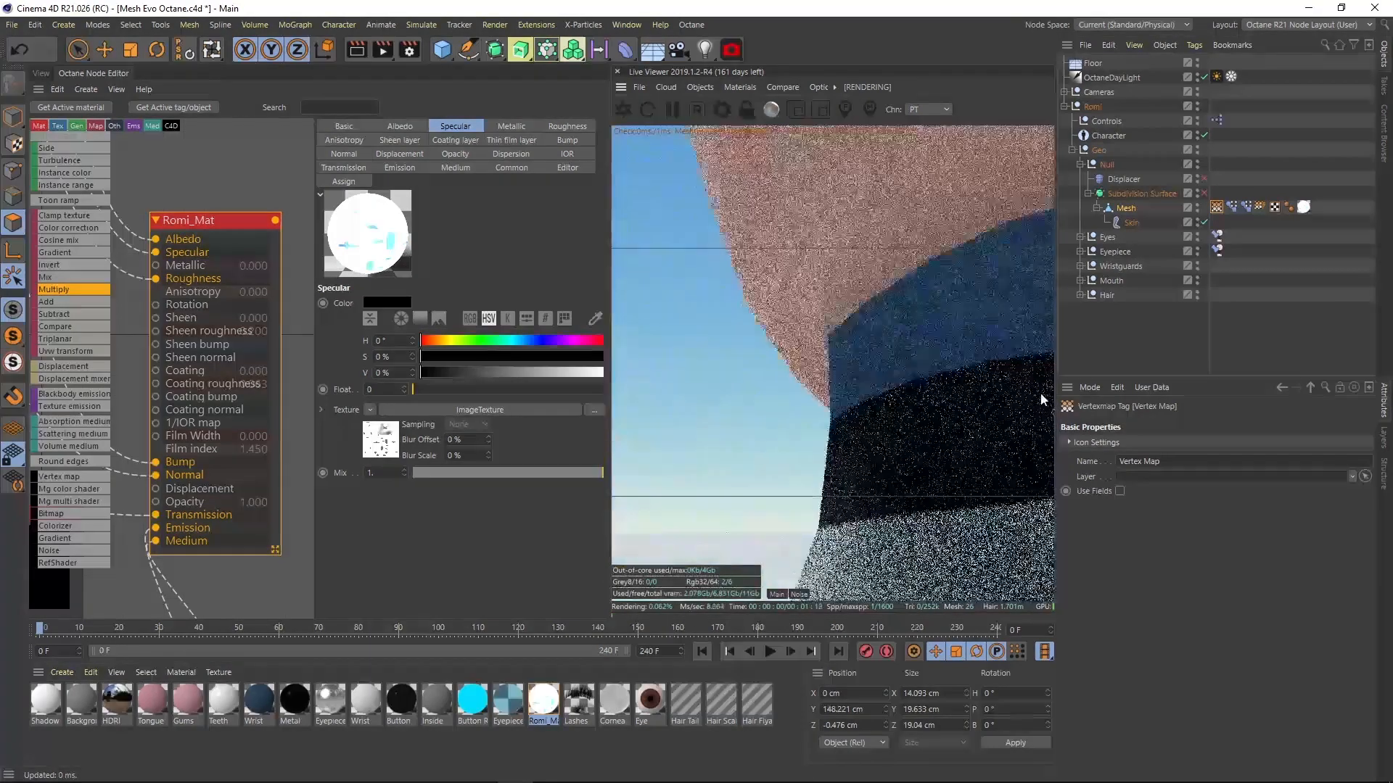
{"action": "left_click_drag", "start_coordinate": [872, 380], "coordinate": [1063, 404]}
{"action": "right_click_drag", "start_coordinate": [737, 416], "coordinate": [930, 353]}
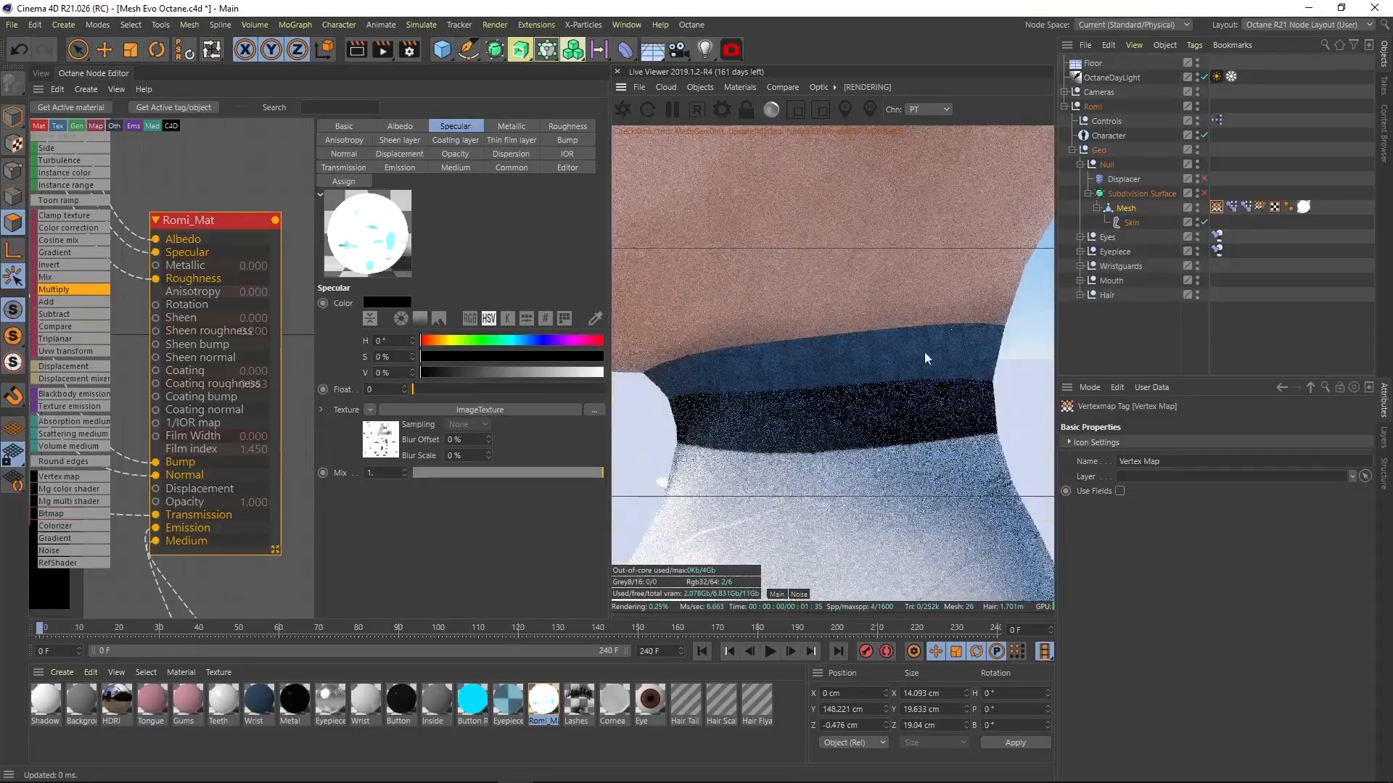
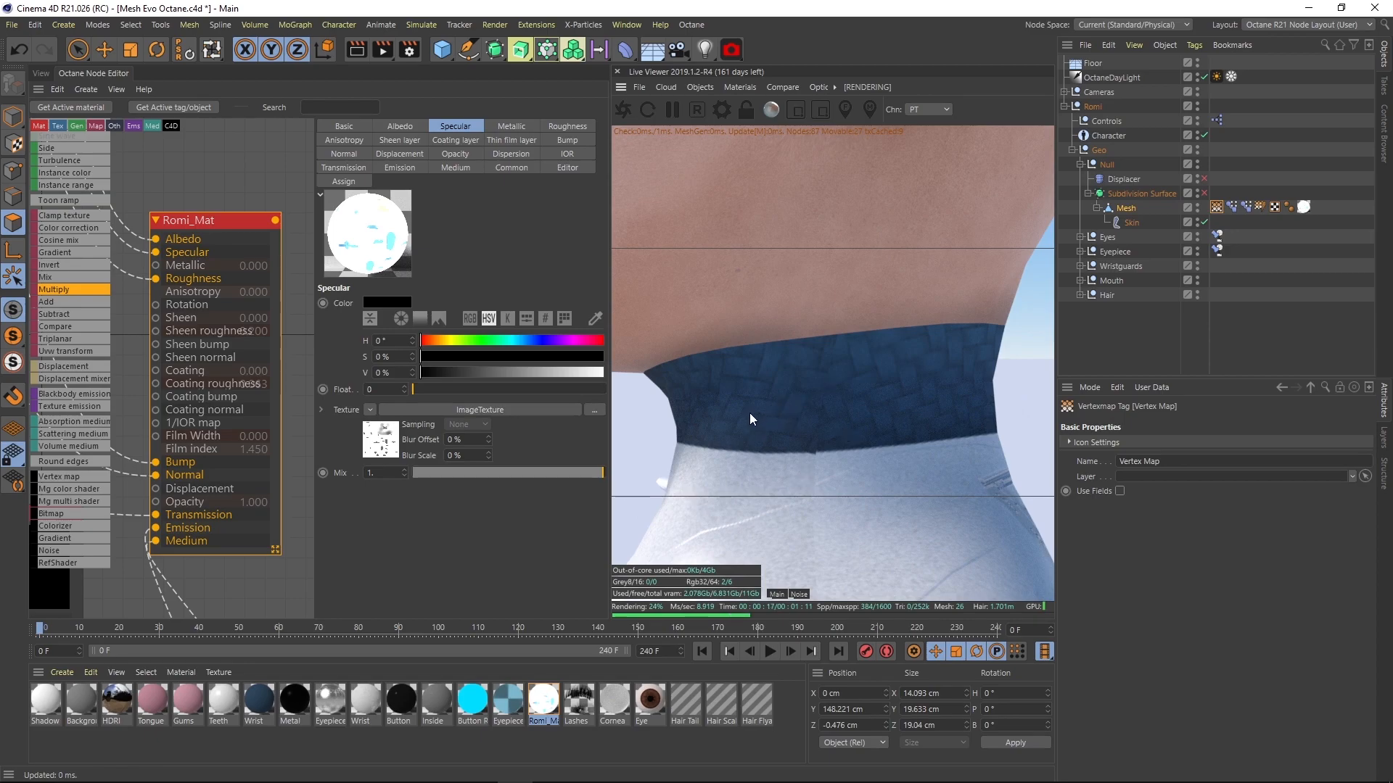
- Review the face, collar and shoulders together in the render from a three-quarter view
{"action": "left_click_drag", "start_coordinate": [742, 401], "coordinate": [851, 359]}
{"action": "right_click_drag", "start_coordinate": [851, 359], "coordinate": [650, 479]}
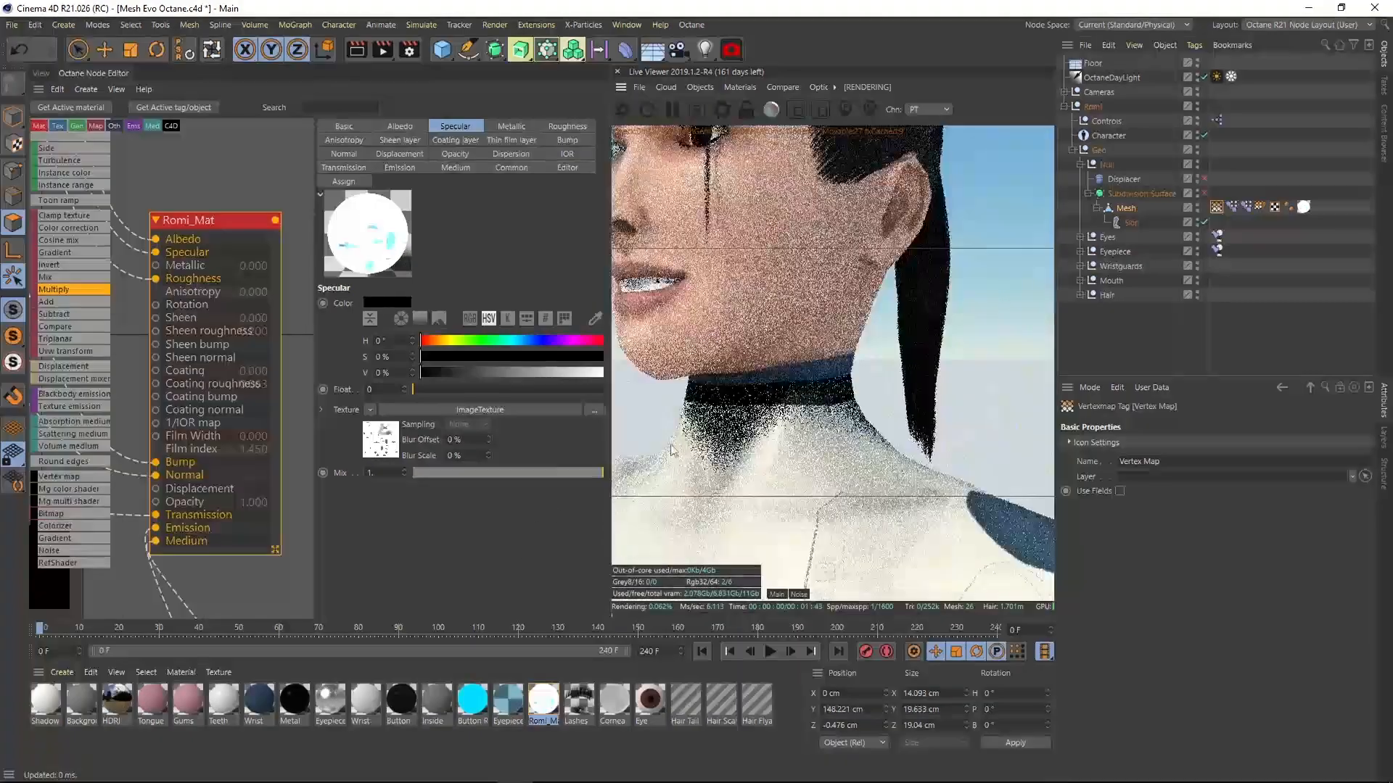
{"action": "middle_click_drag", "start_coordinate": [774, 315], "coordinate": [895, 345]}
{"action": "right_click_drag", "start_coordinate": [896, 351], "coordinate": [921, 473]}
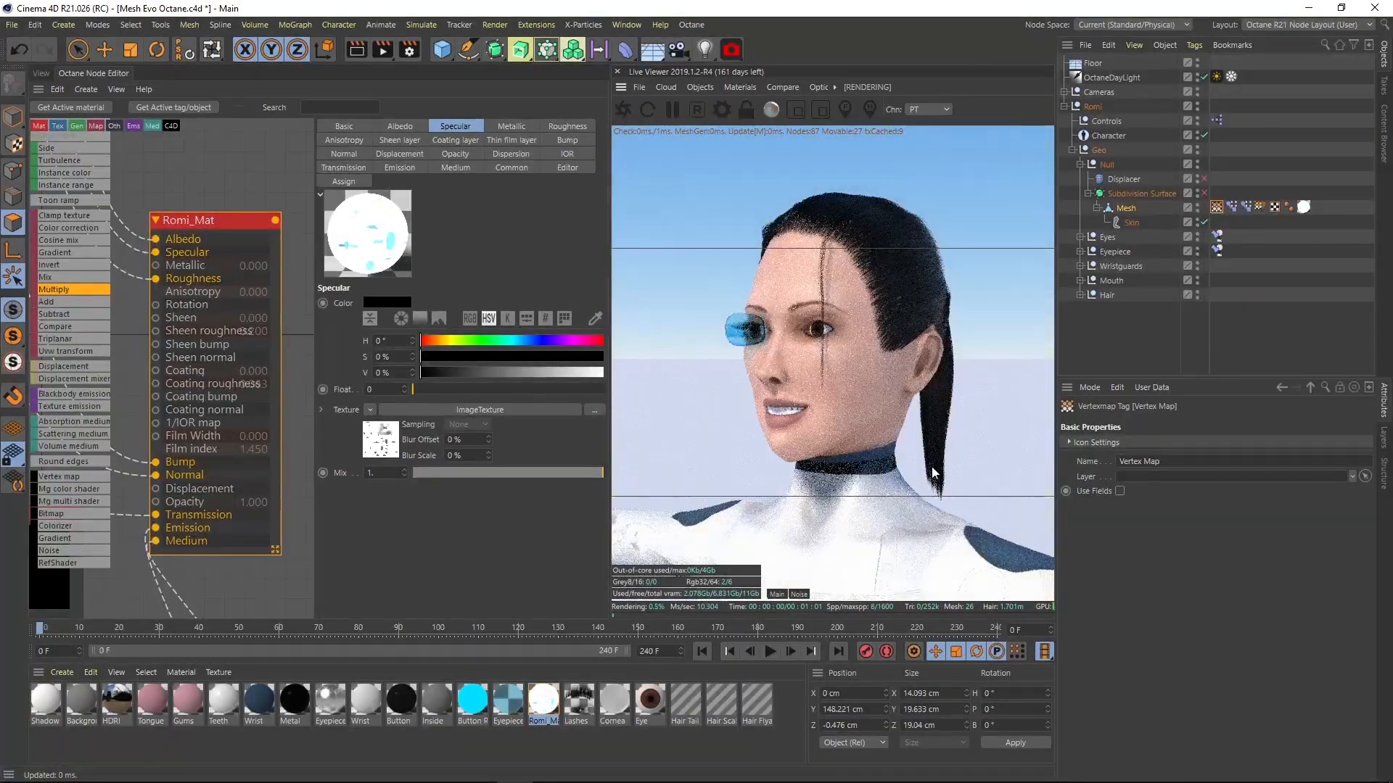
{"action": "middle_click_drag", "start_coordinate": [872, 412], "coordinate": [840, 379]}
{"action": "right_click_drag", "start_coordinate": [876, 331], "coordinate": [896, 428]}
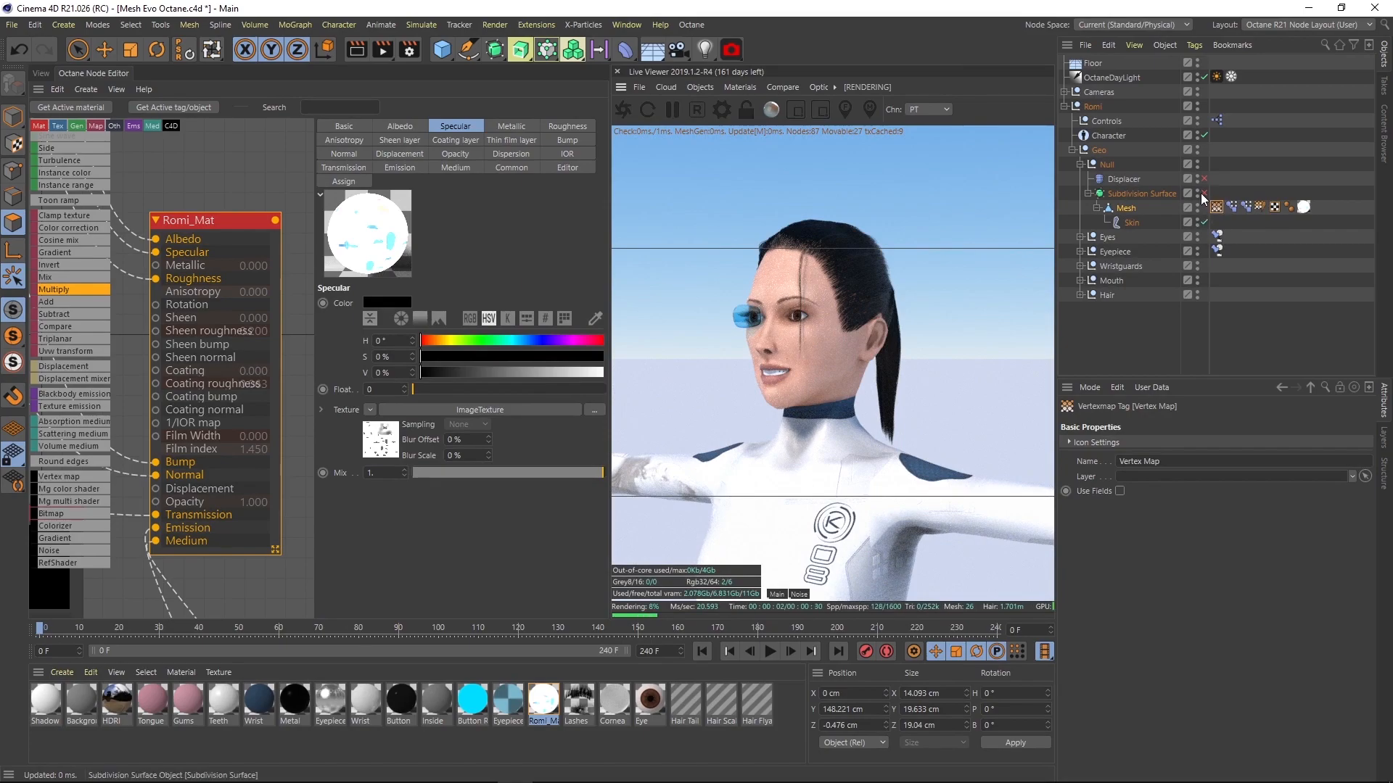
- Return to the perspective viewport and enable the Subdivision Surface and Displacer objects on the character's mesh
{"action": "left_click", "coordinate": [1204, 193]}
{"action": "left_click", "coordinate": [41, 73]}
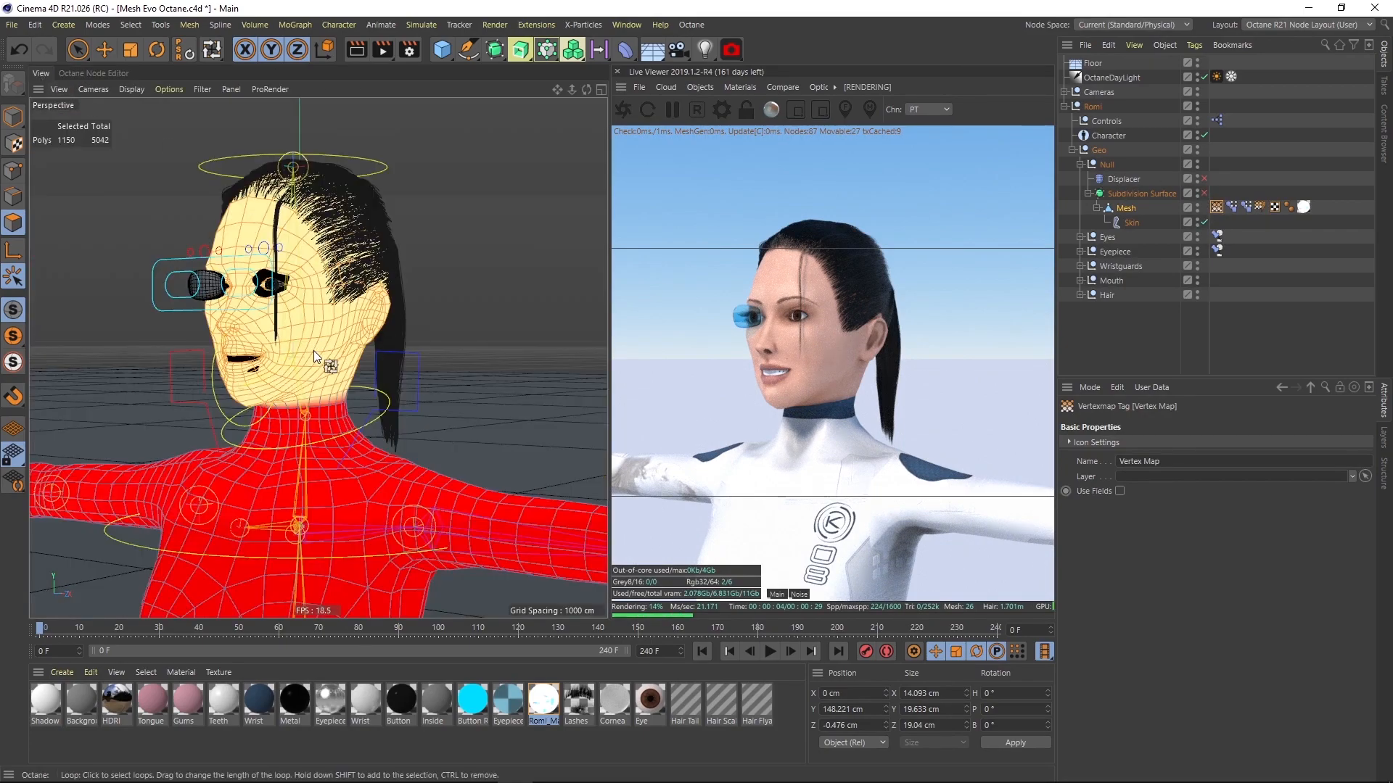
{"action": "right_click_drag", "start_coordinate": [346, 412], "coordinate": [507, 376], "text": "alt"}
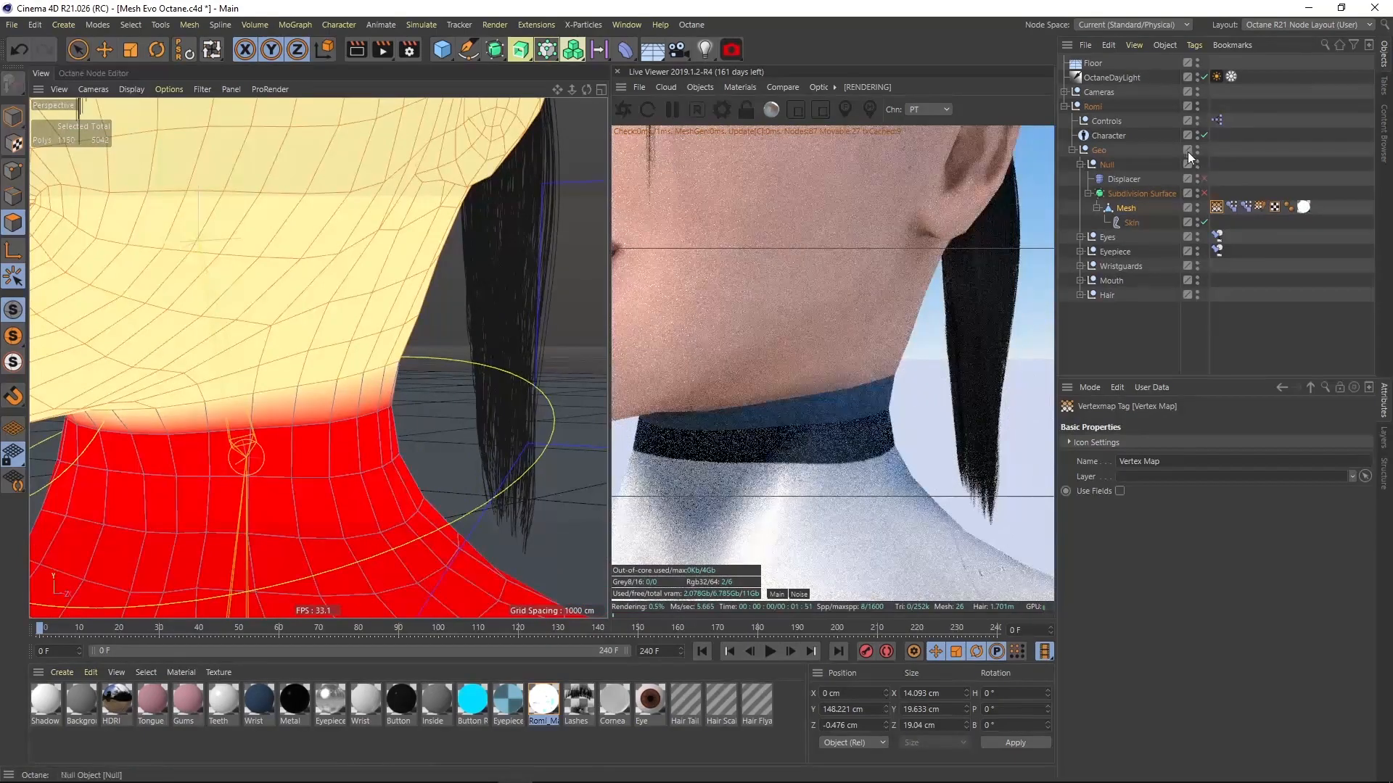
{"action": "left_click", "coordinate": [1203, 193]}
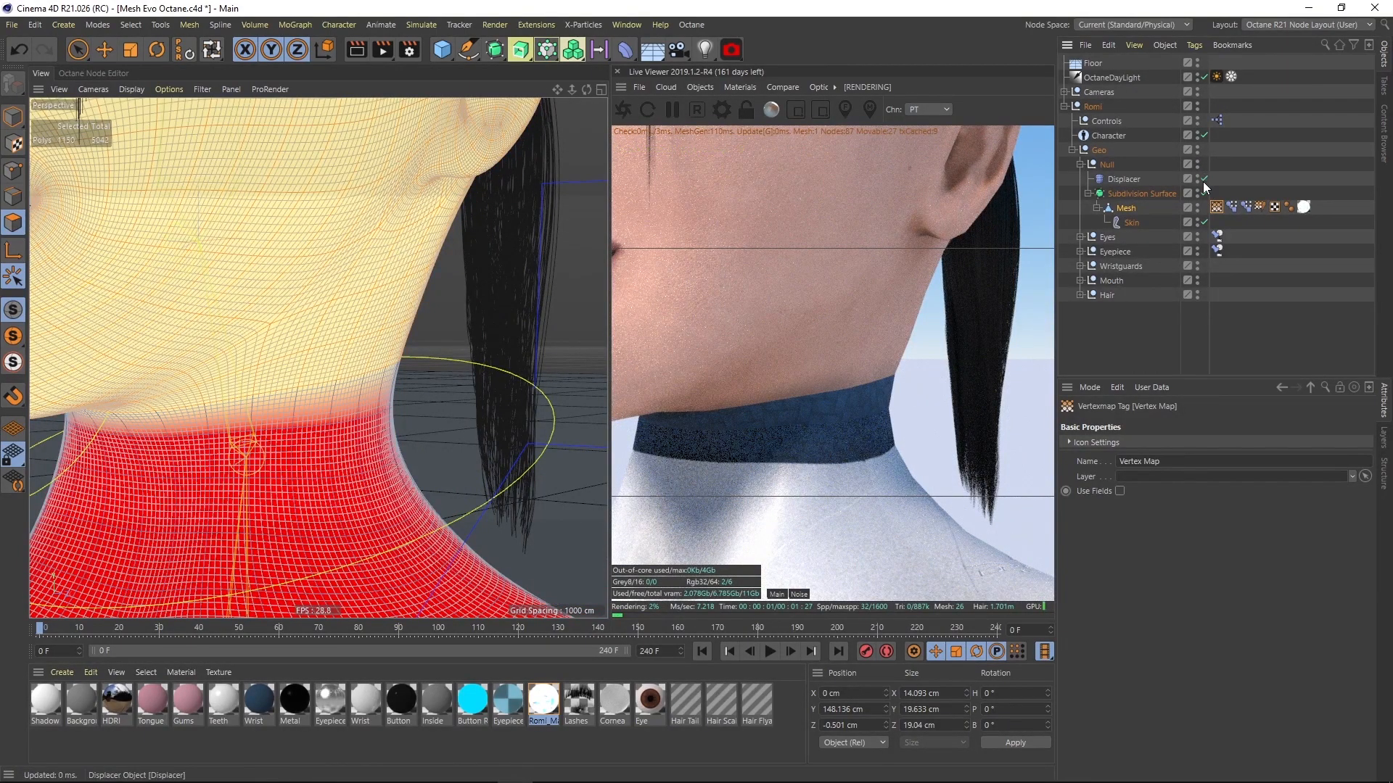
{"action": "left_click", "coordinate": [1203, 179]}
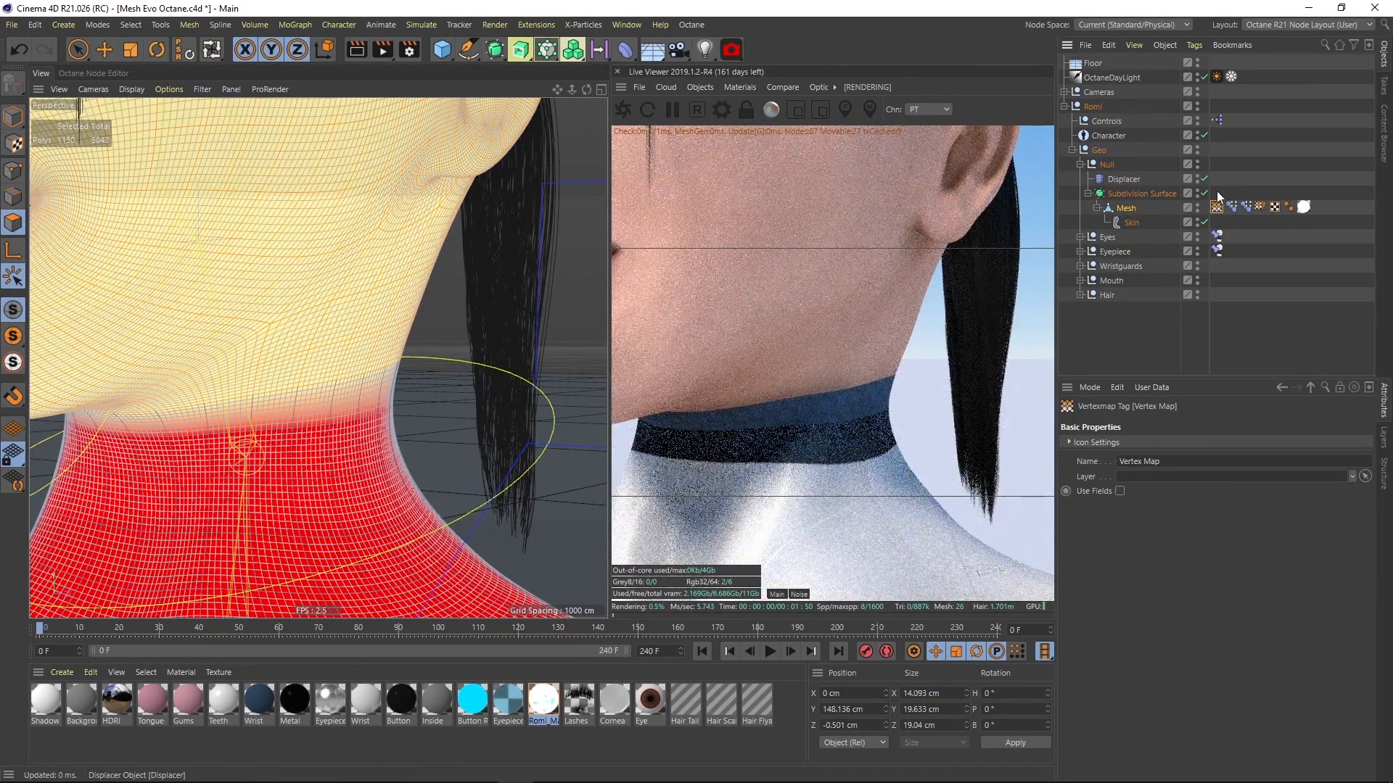
- Restart the Octane live render, and deselect the mesh in Model mode with the Move tool active
{"action": "mouse_move", "coordinate": [369, 407]}
{"action": "left_mouse_down", "text": "alt"}
{"action": "mouse_move", "coordinate": [247, 397]}
{"action": "mouse_move", "coordinate": [347, 401]}
{"action": "left_mouse_up", "text": "alt"}
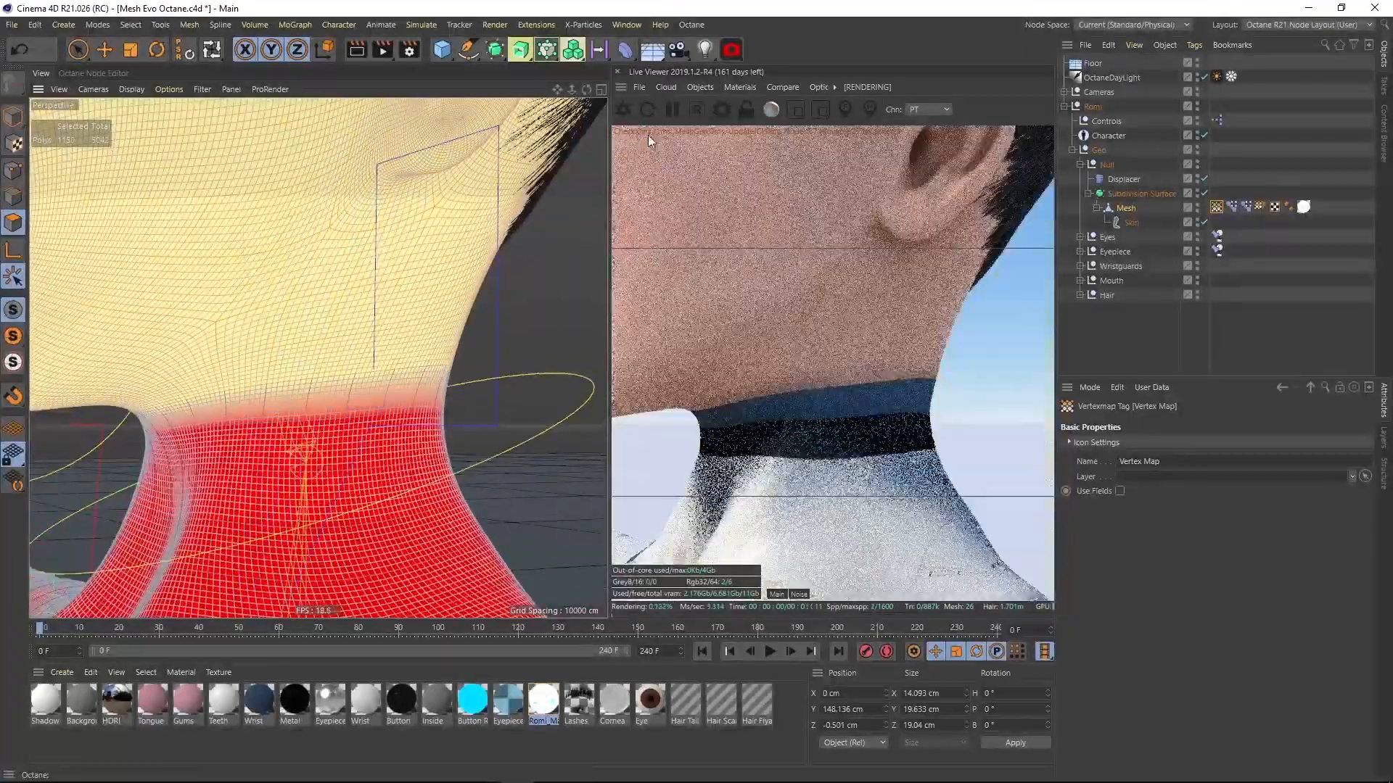
{"action": "left_click", "coordinate": [622, 108]}
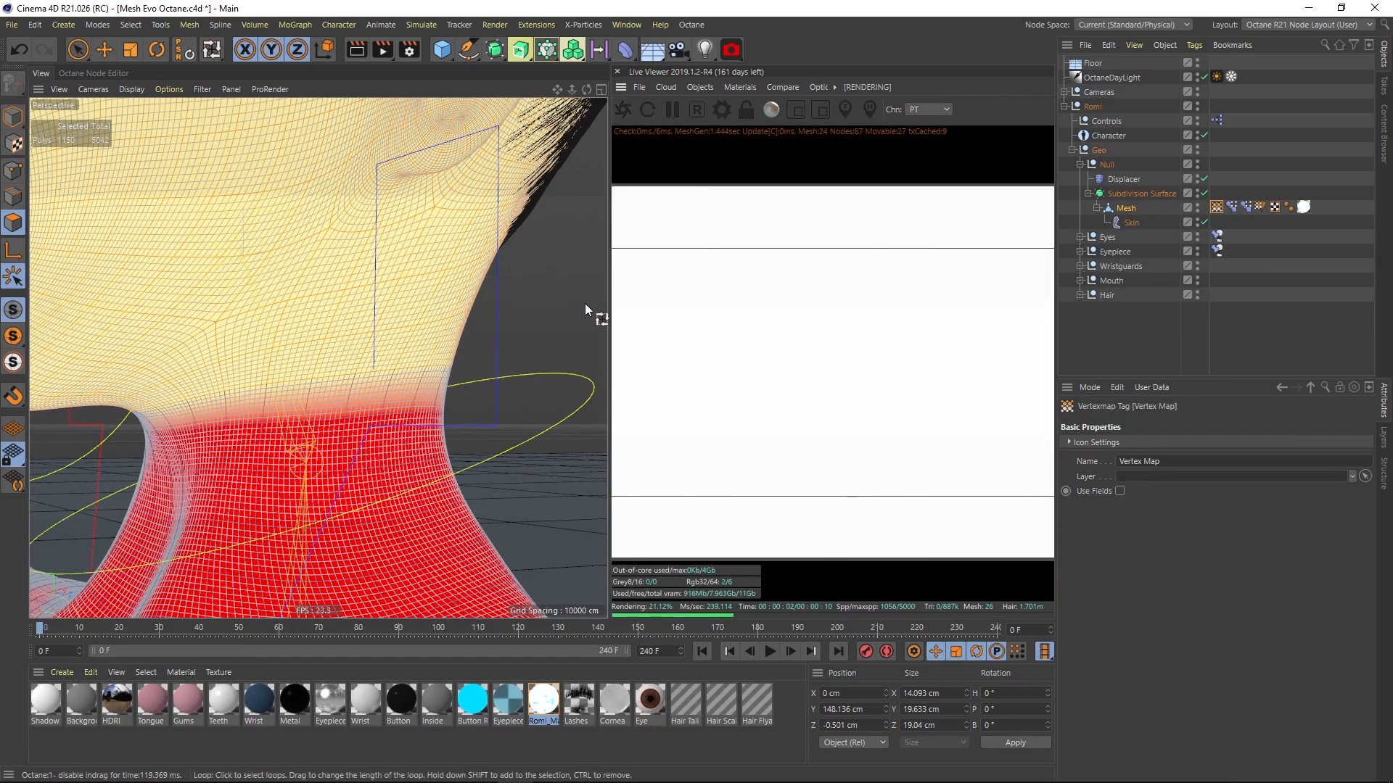
{"action": "left_click", "coordinate": [14, 118]}
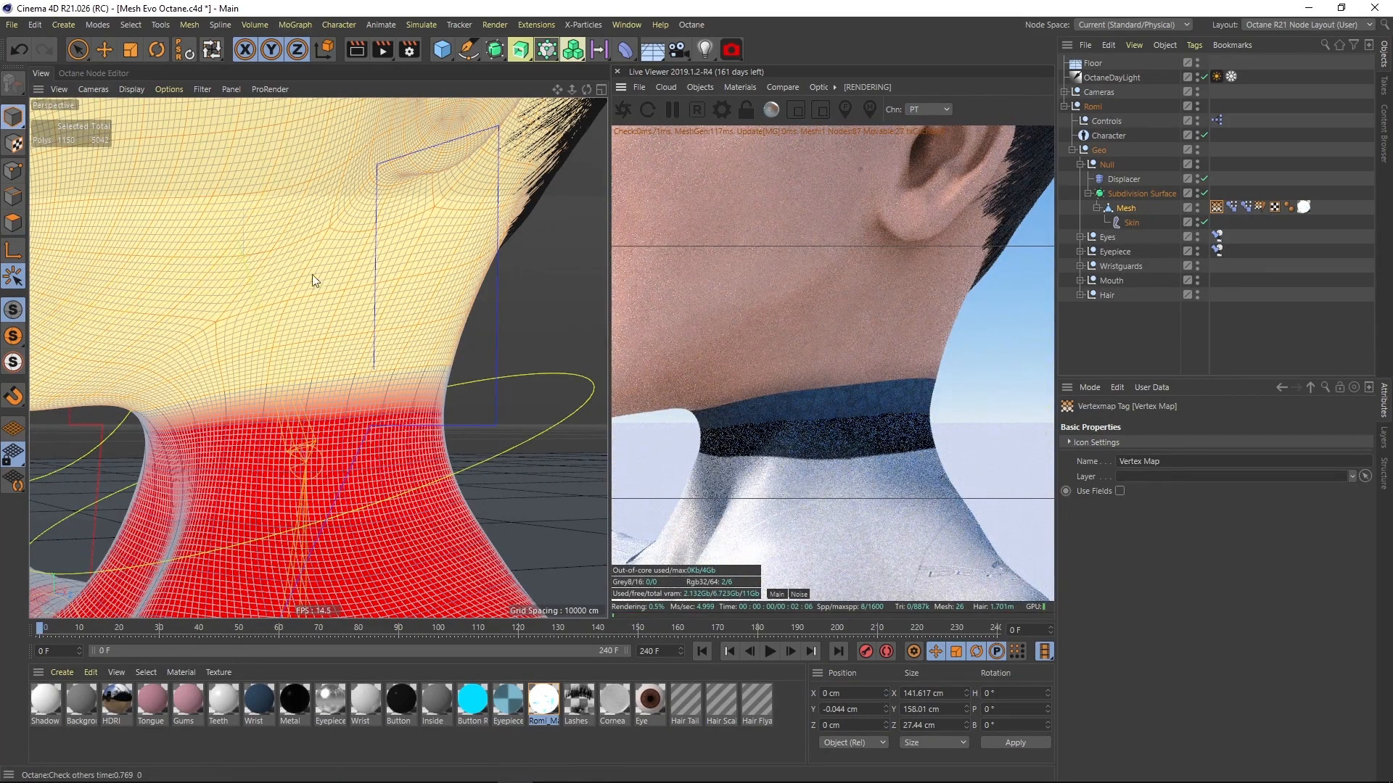
{"action": "key", "text": "e"}
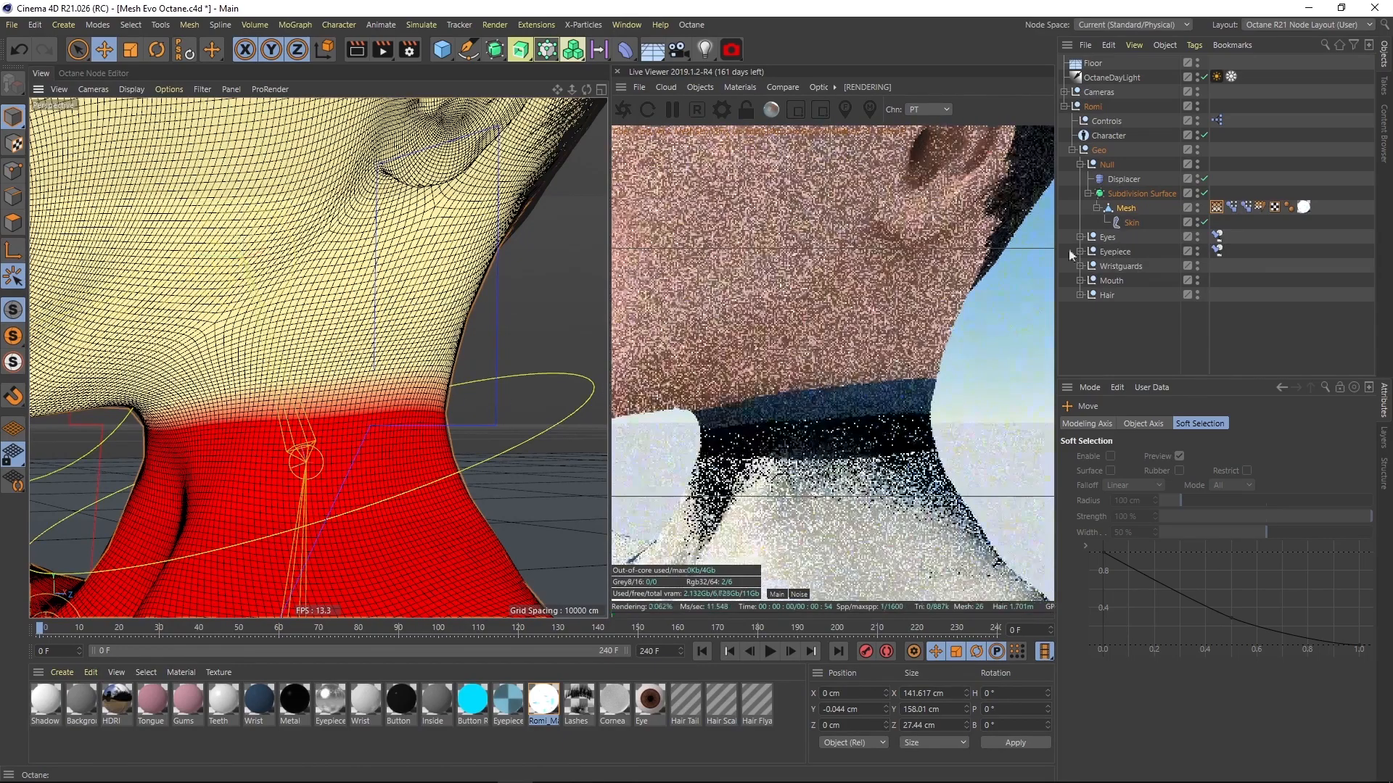
{"action": "left_click", "coordinate": [1090, 341]}
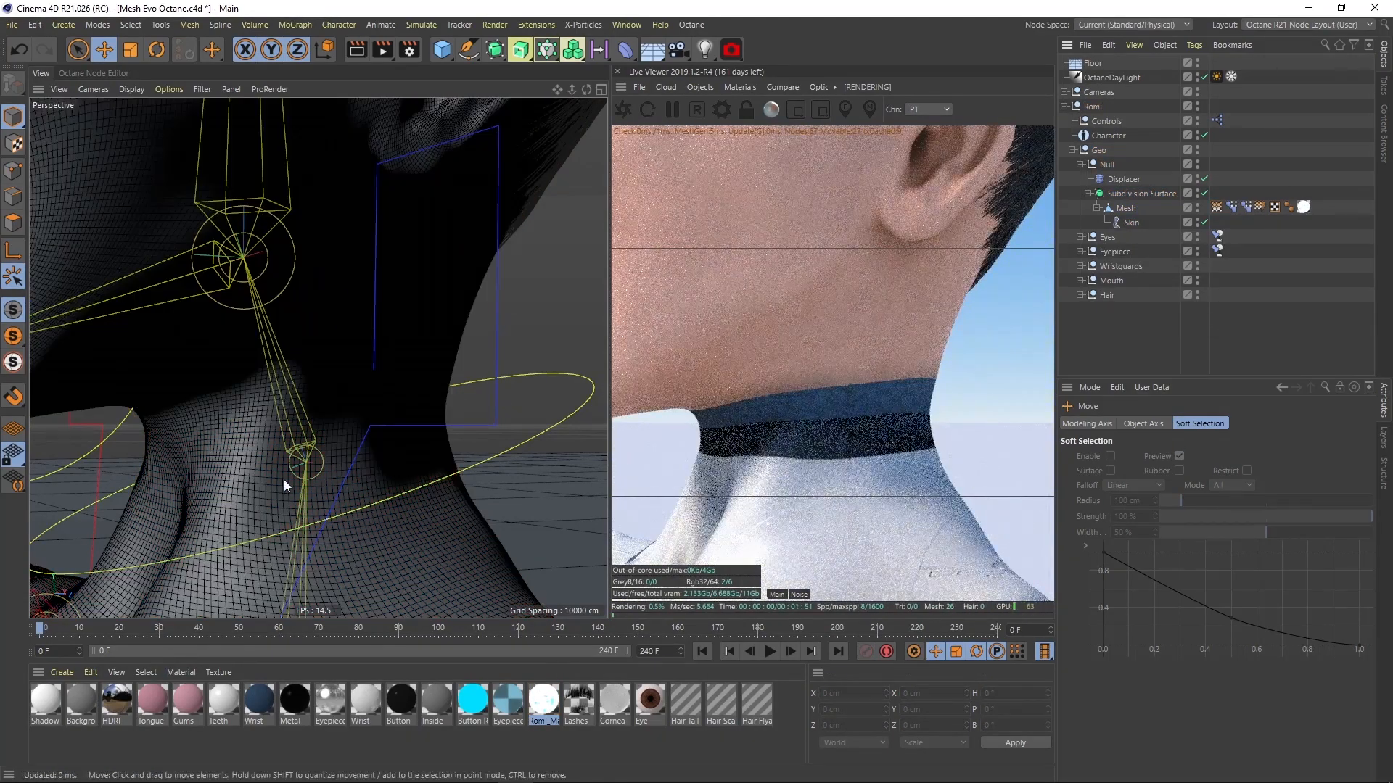
- Examine the scattering through the nose in profile using a render region around it, and switch the region off
{"action": "left_click_drag", "start_coordinate": [245, 349], "coordinate": [341, 304], "text": "alt"}
{"action": "scroll", "coordinate": [312, 353], "scroll_direction": "up", "scroll_amount": 5}
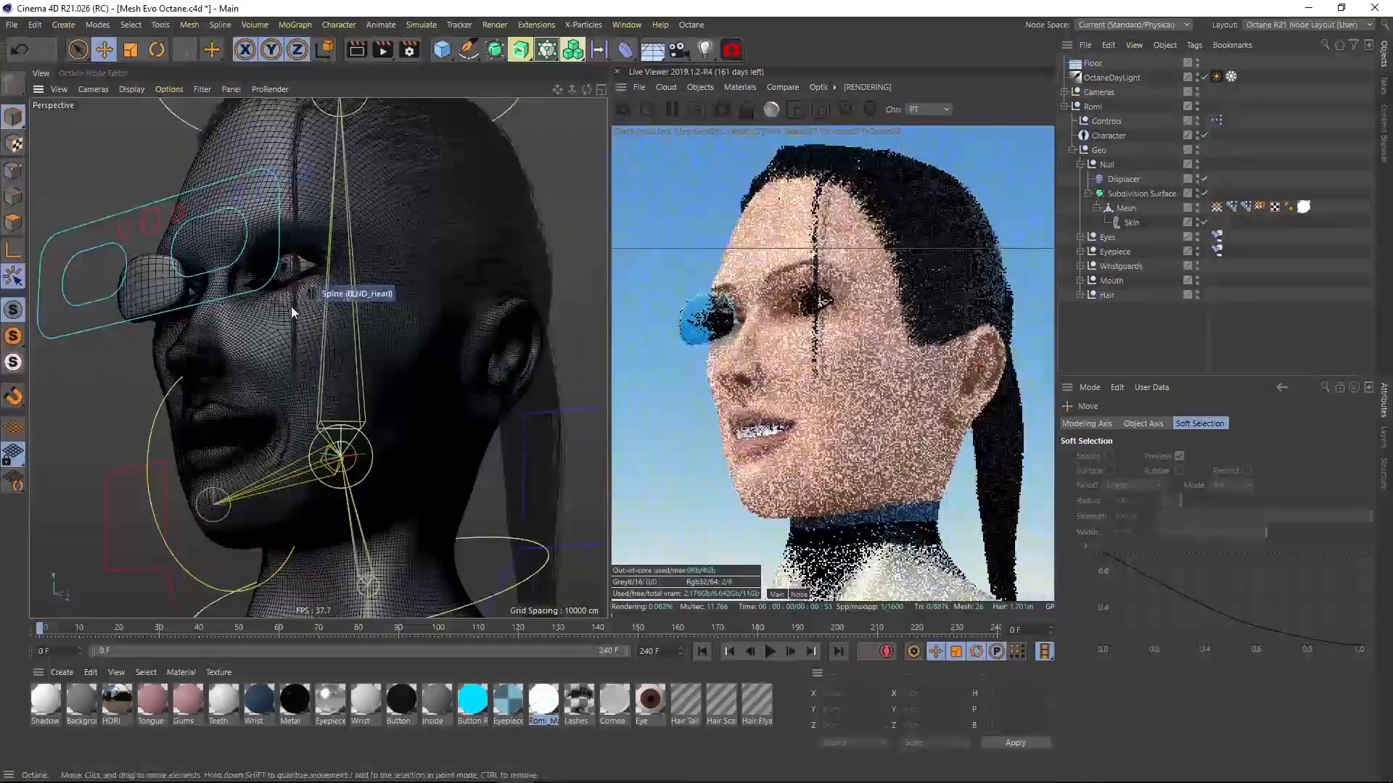
{"action": "left_click_drag", "start_coordinate": [244, 364], "coordinate": [211, 404], "text": "alt"}
{"action": "right_click_drag", "start_coordinate": [230, 387], "coordinate": [370, 337], "text": "alt"}
{"action": "left_click_drag", "start_coordinate": [261, 346], "coordinate": [284, 336], "text": "alt"}
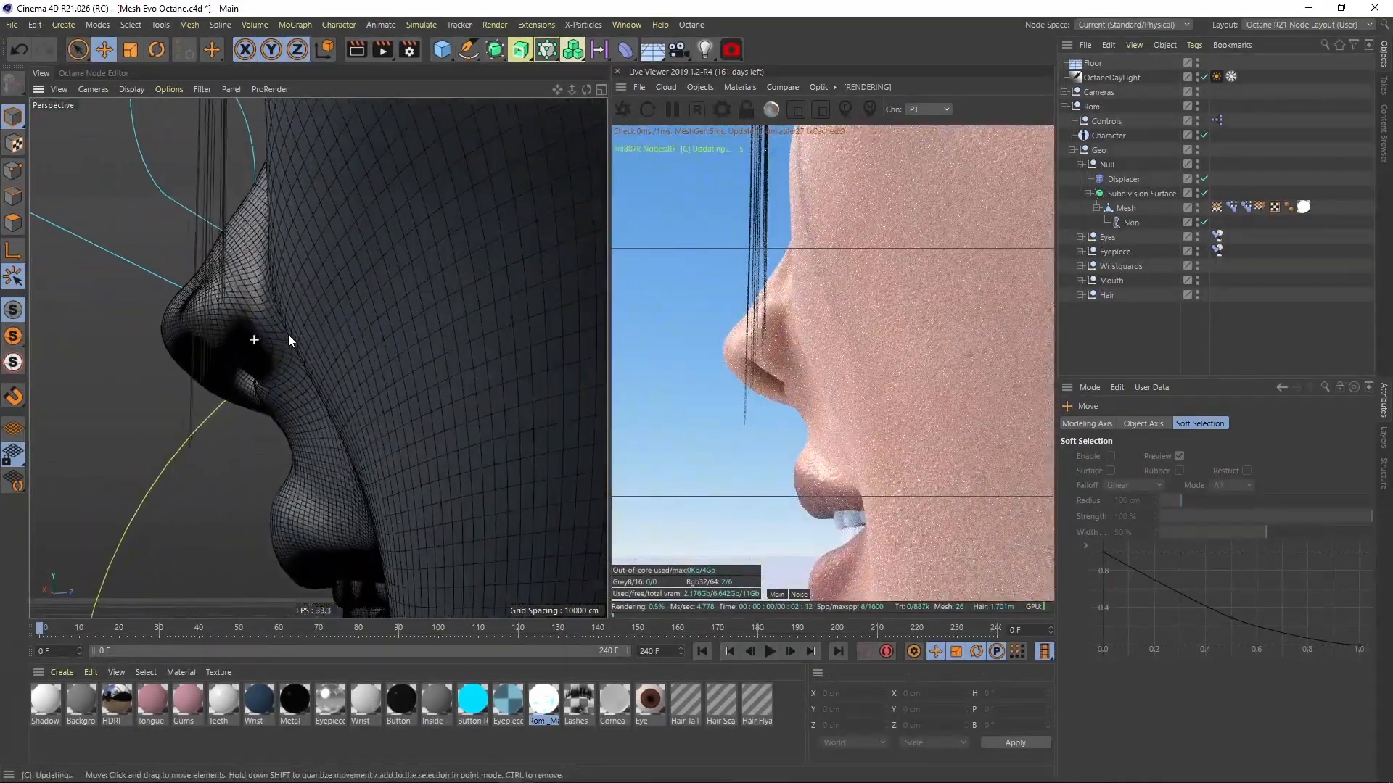
{"action": "scroll", "coordinate": [285, 337], "scroll_direction": "up", "scroll_amount": 3}
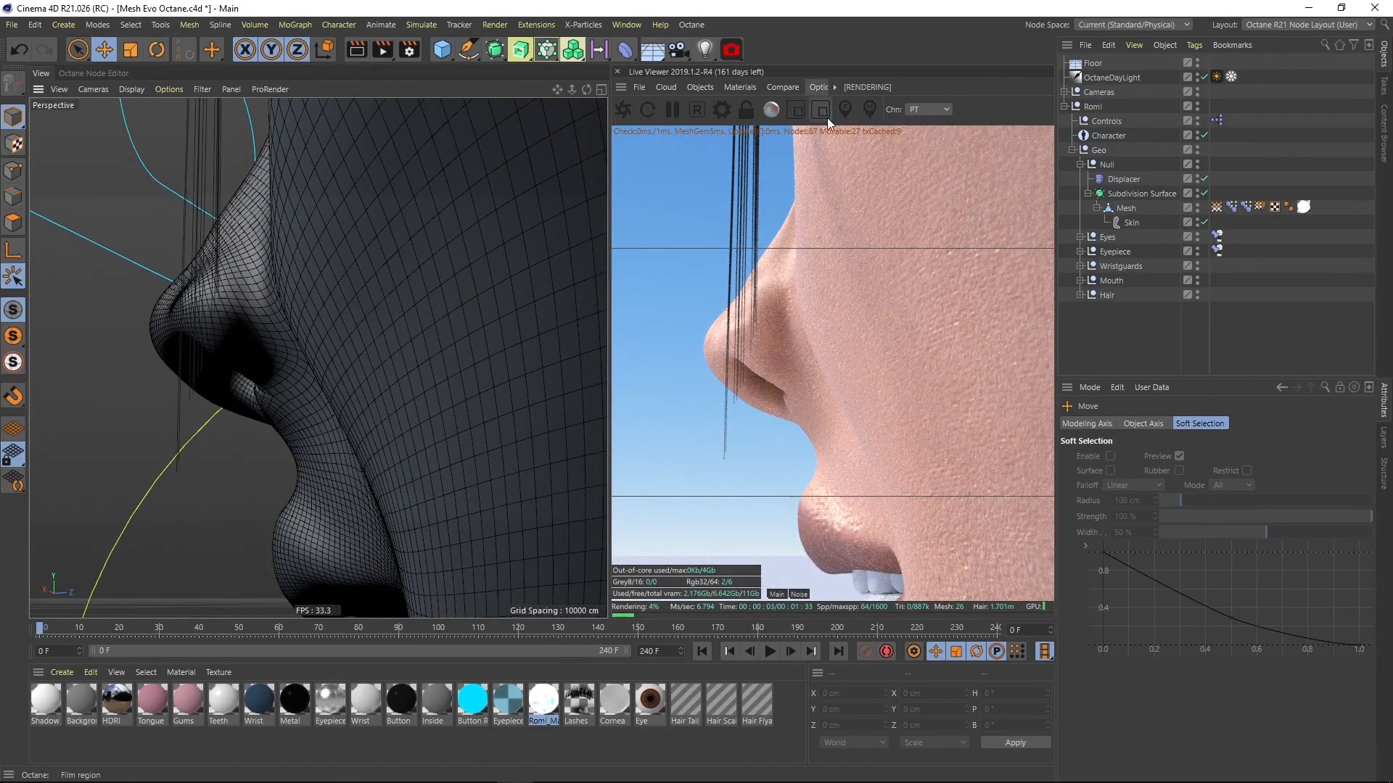
{"action": "left_click", "coordinate": [796, 109]}
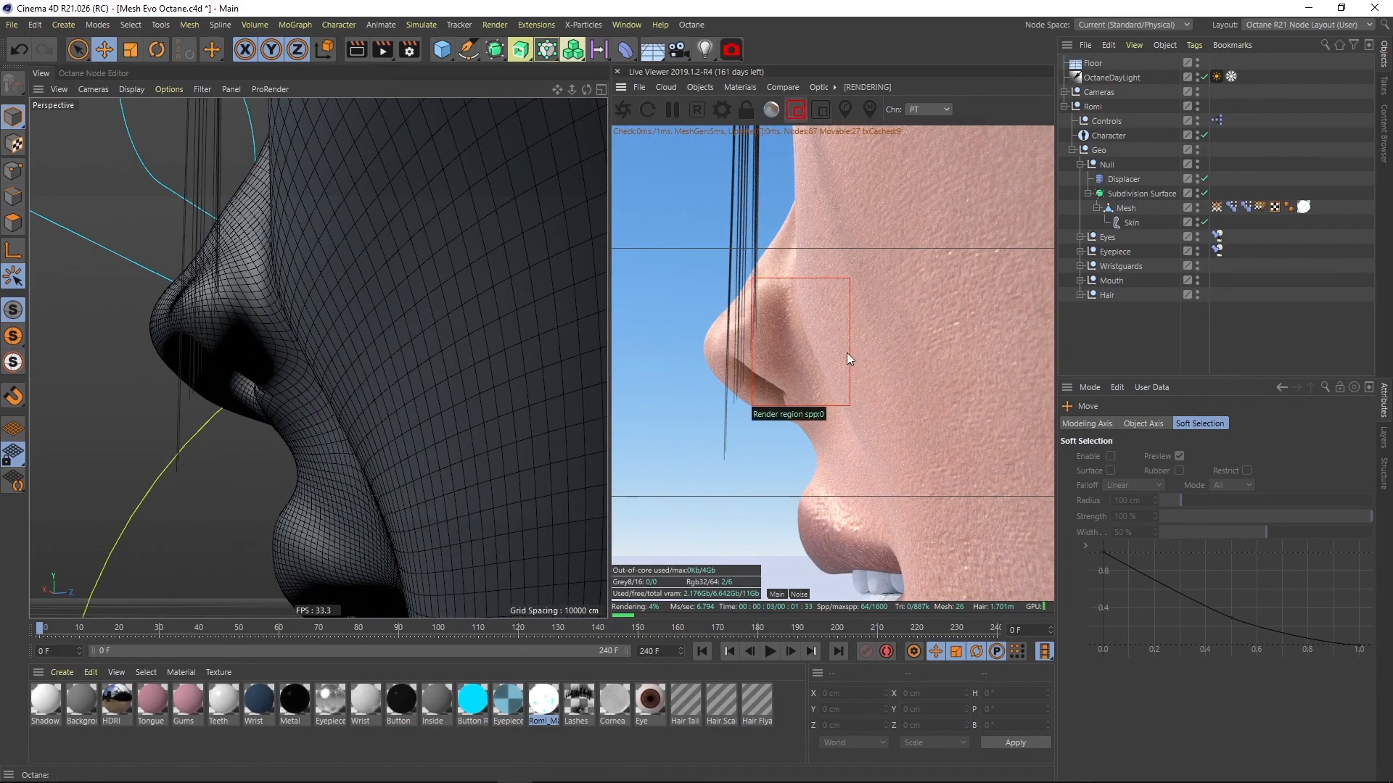
{"action": "left_click_drag", "start_coordinate": [672, 285], "coordinate": [841, 415]}
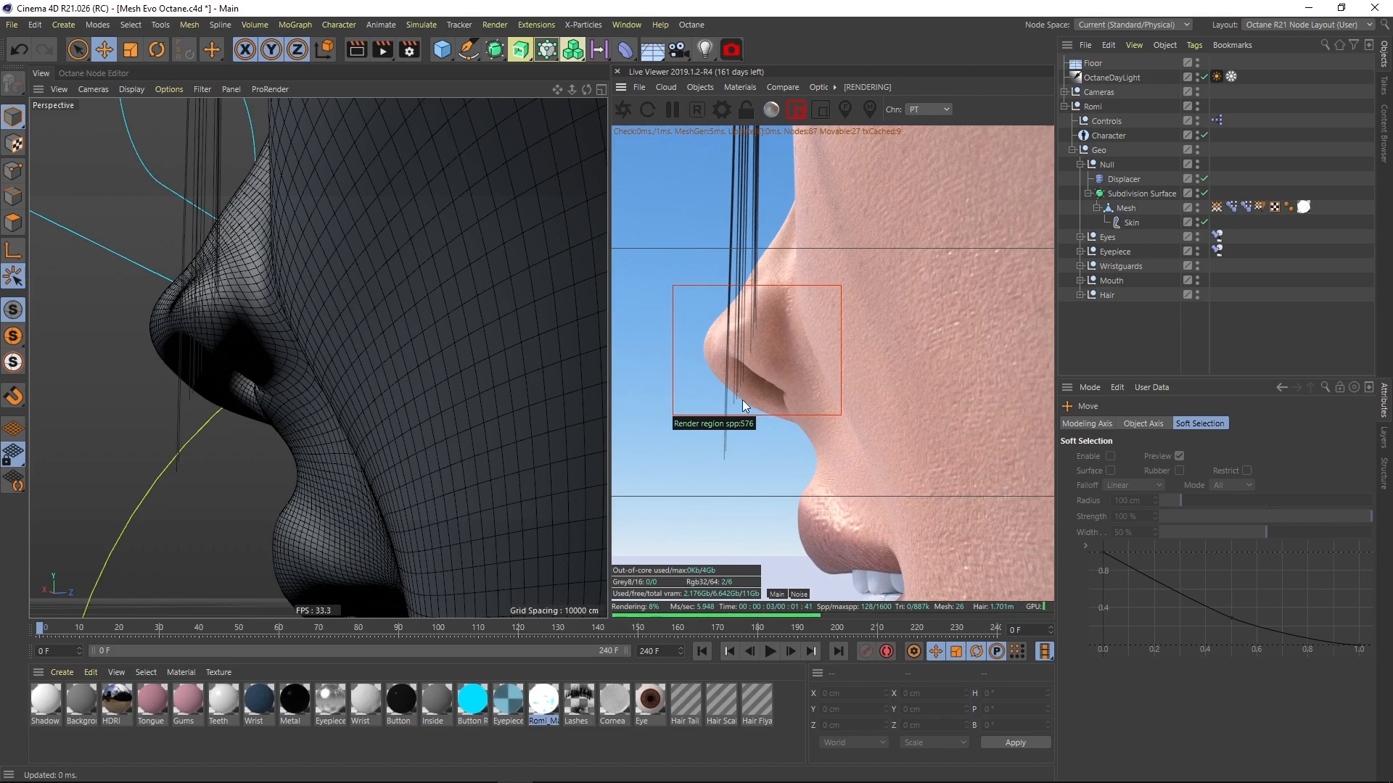
{"action": "left_click", "coordinate": [802, 113]}
- Examine the nose and mouth up close, and compare the skin shading across the whole head
{"action": "left_click_drag", "start_coordinate": [253, 306], "coordinate": [425, 373], "text": "alt"}
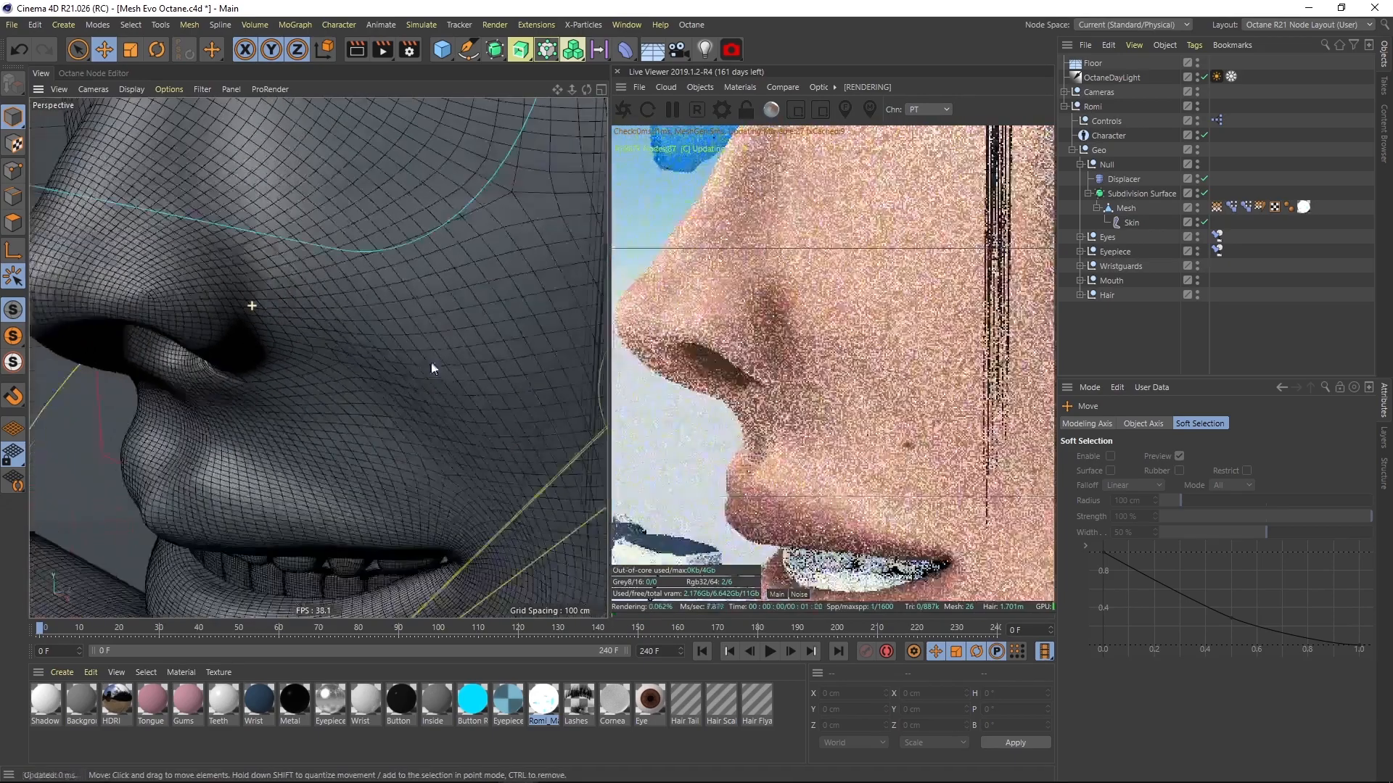
{"action": "right_click_drag", "start_coordinate": [428, 243], "coordinate": [128, 320], "text": "alt"}
{"action": "left_click_drag", "start_coordinate": [128, 320], "coordinate": [408, 246], "text": "alt"}
{"action": "middle_click_drag", "start_coordinate": [408, 246], "coordinate": [378, 316], "text": "alt"}
{"action": "left_click_drag", "start_coordinate": [378, 315], "coordinate": [386, 263], "text": "alt"}
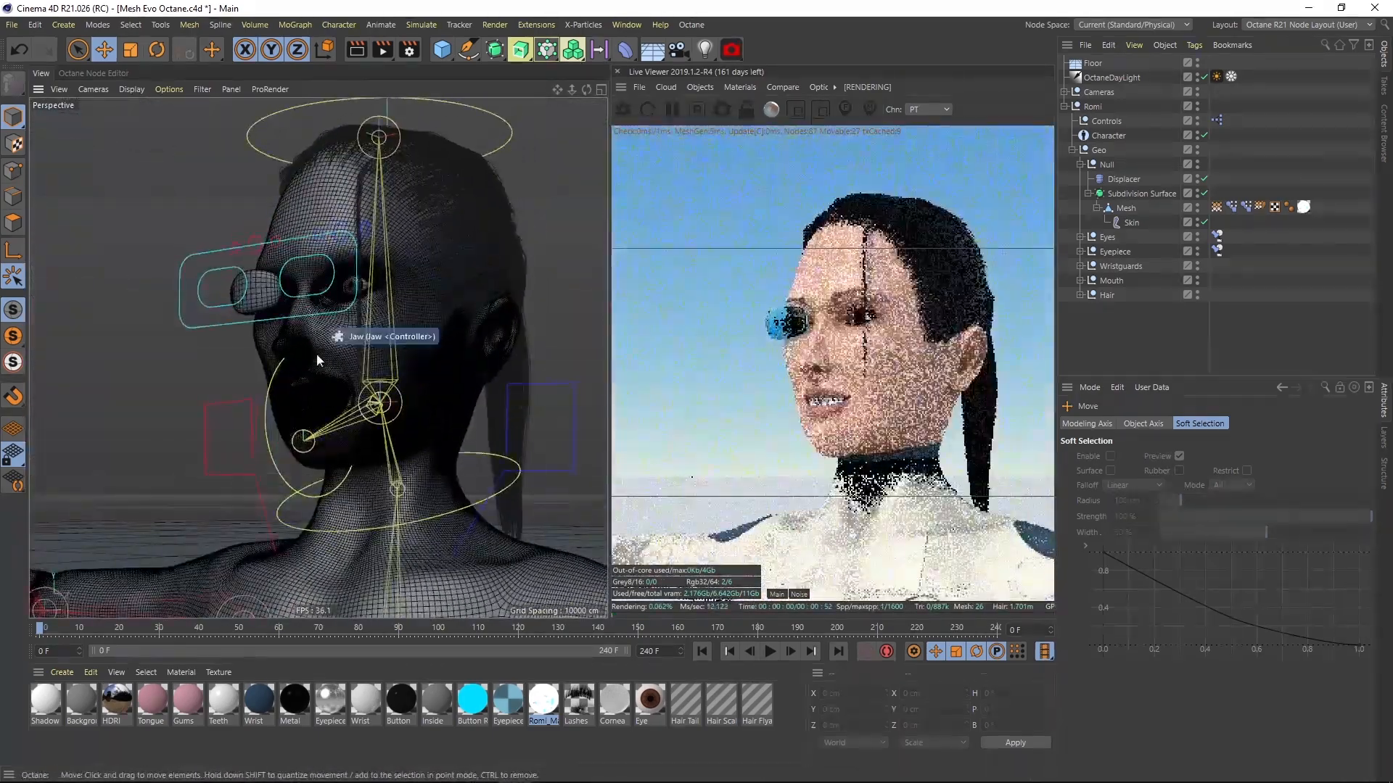
{"action": "right_click_drag", "start_coordinate": [316, 354], "coordinate": [394, 323], "text": "alt"}
{"action": "middle_click_drag", "start_coordinate": [394, 324], "coordinate": [293, 395], "text": "alt"}
{"action": "right_click_drag", "start_coordinate": [354, 362], "coordinate": [324, 366], "text": "alt"}
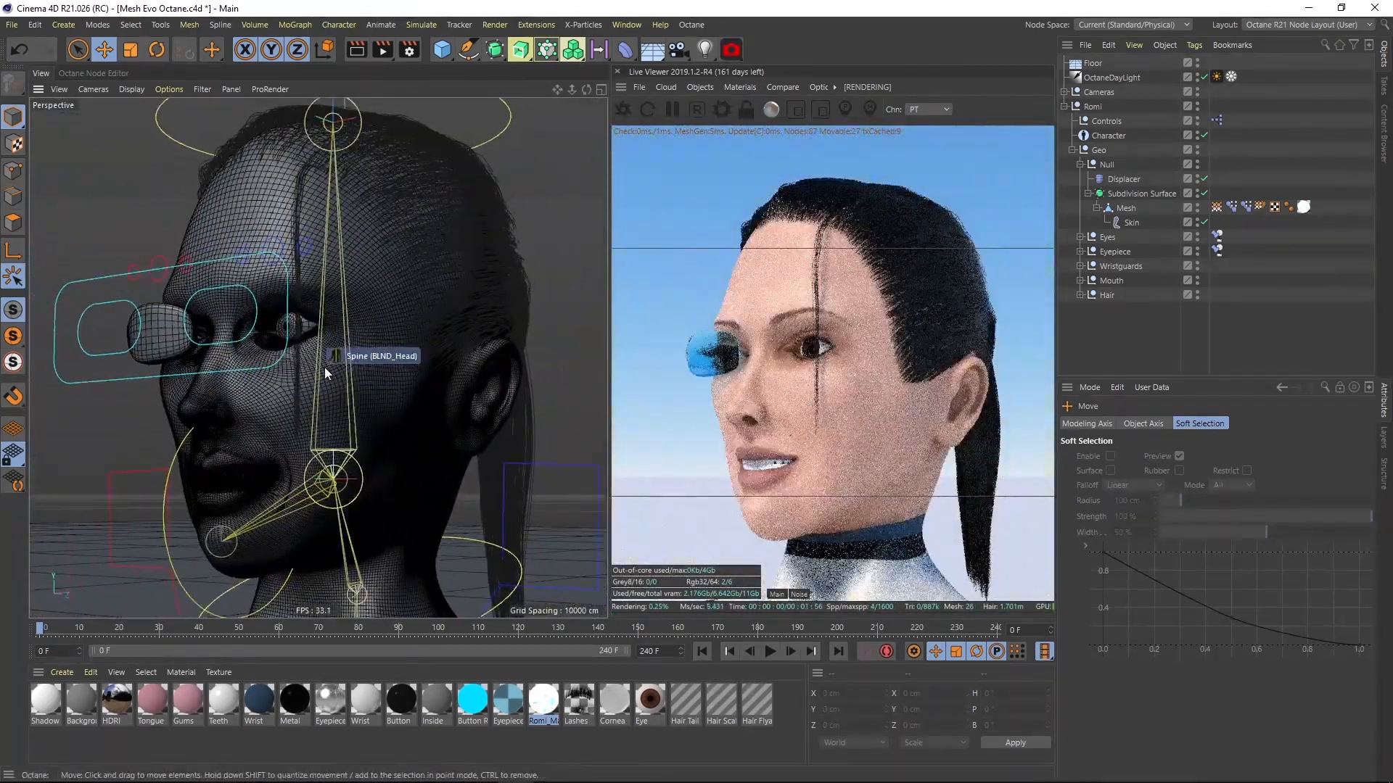
{"action": "scroll", "coordinate": [325, 367], "scroll_direction": "down", "scroll_amount": 4}
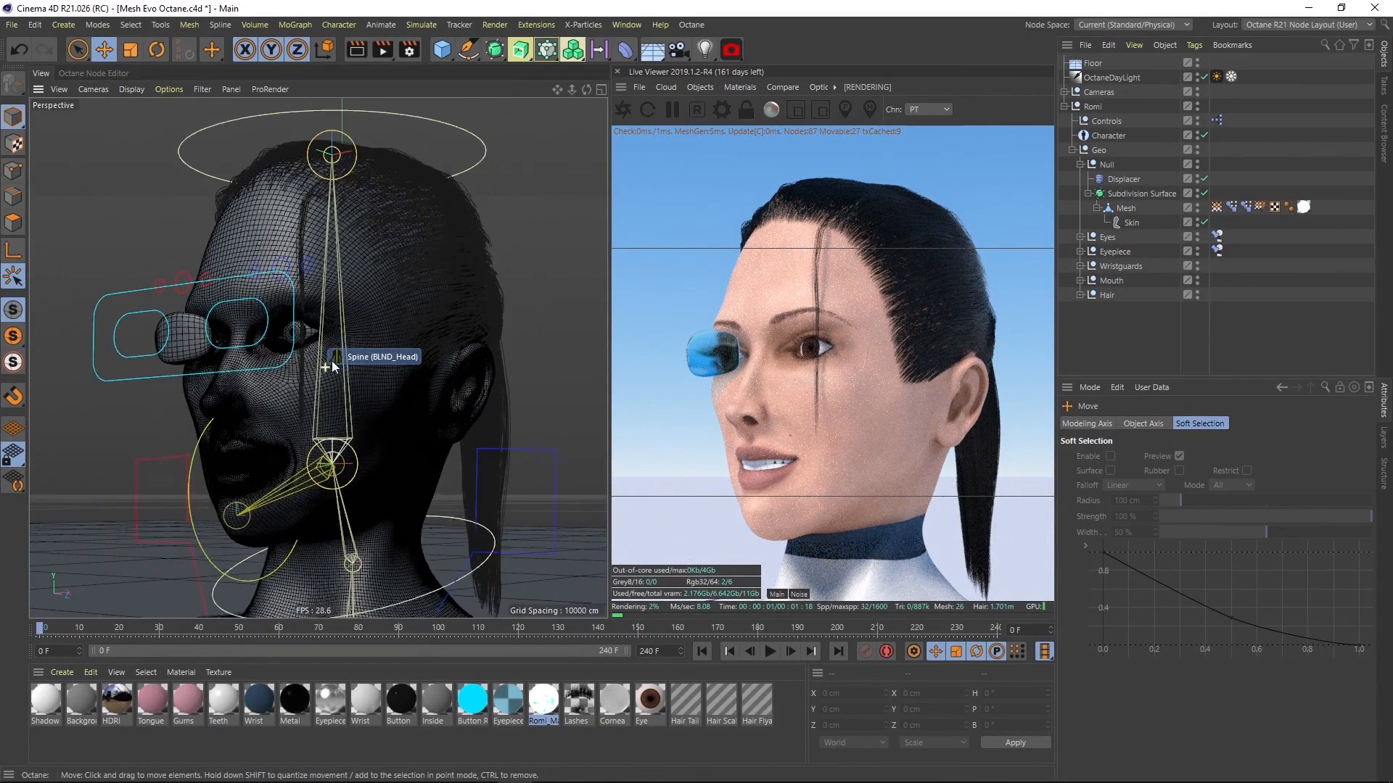
- Review the character's full upper body from a distance, from above, and from a low angle at the neck
{"action": "middle_click_drag", "start_coordinate": [332, 463], "coordinate": [324, 166], "text": "alt"}
{"action": "right_click_drag", "start_coordinate": [374, 367], "coordinate": [163, 442], "text": "alt"}
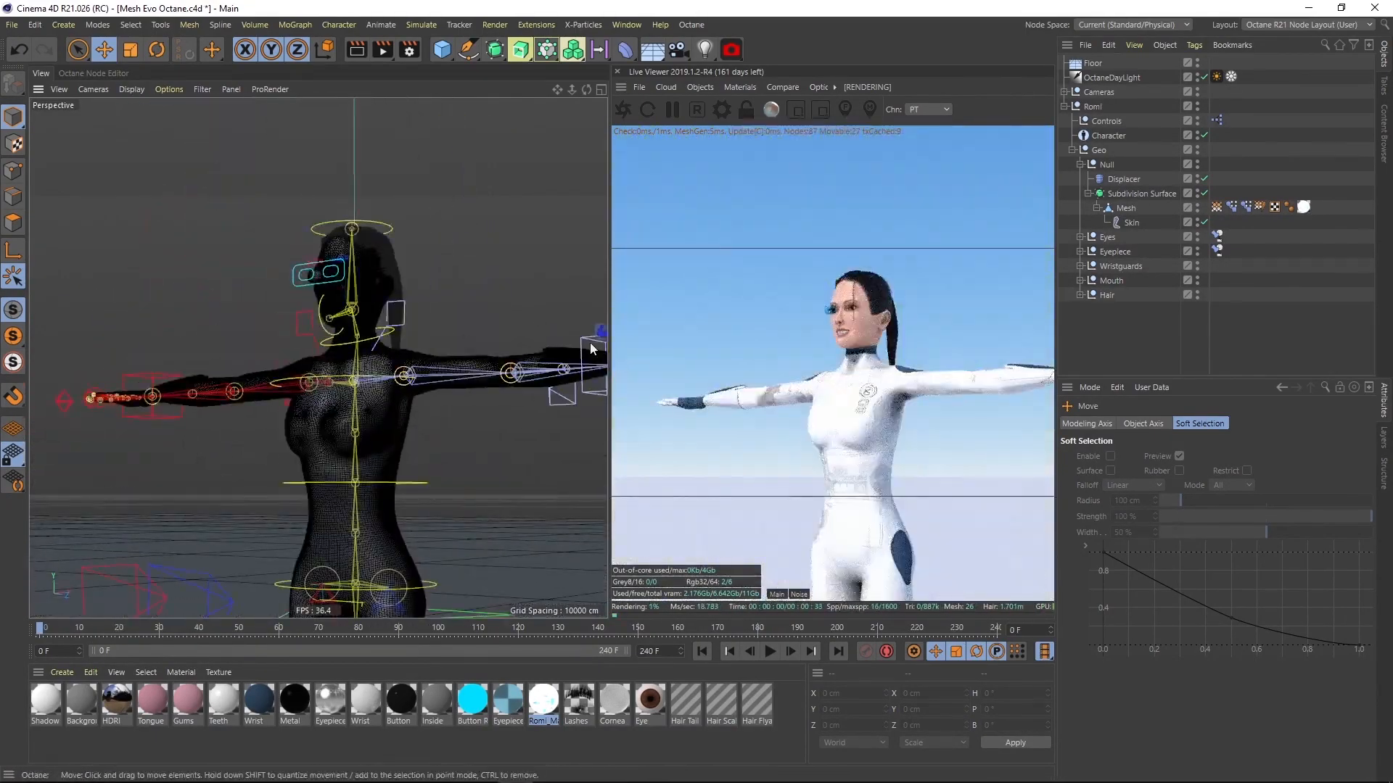
{"action": "middle_click_drag", "start_coordinate": [537, 360], "coordinate": [317, 362], "text": "alt"}
{"action": "right_click_drag", "start_coordinate": [344, 359], "coordinate": [501, 351], "text": "alt"}
{"action": "left_click_drag", "start_coordinate": [408, 343], "coordinate": [354, 519], "text": "alt"}
{"action": "middle_click_drag", "start_coordinate": [138, 148], "coordinate": [525, 420], "text": "alt"}
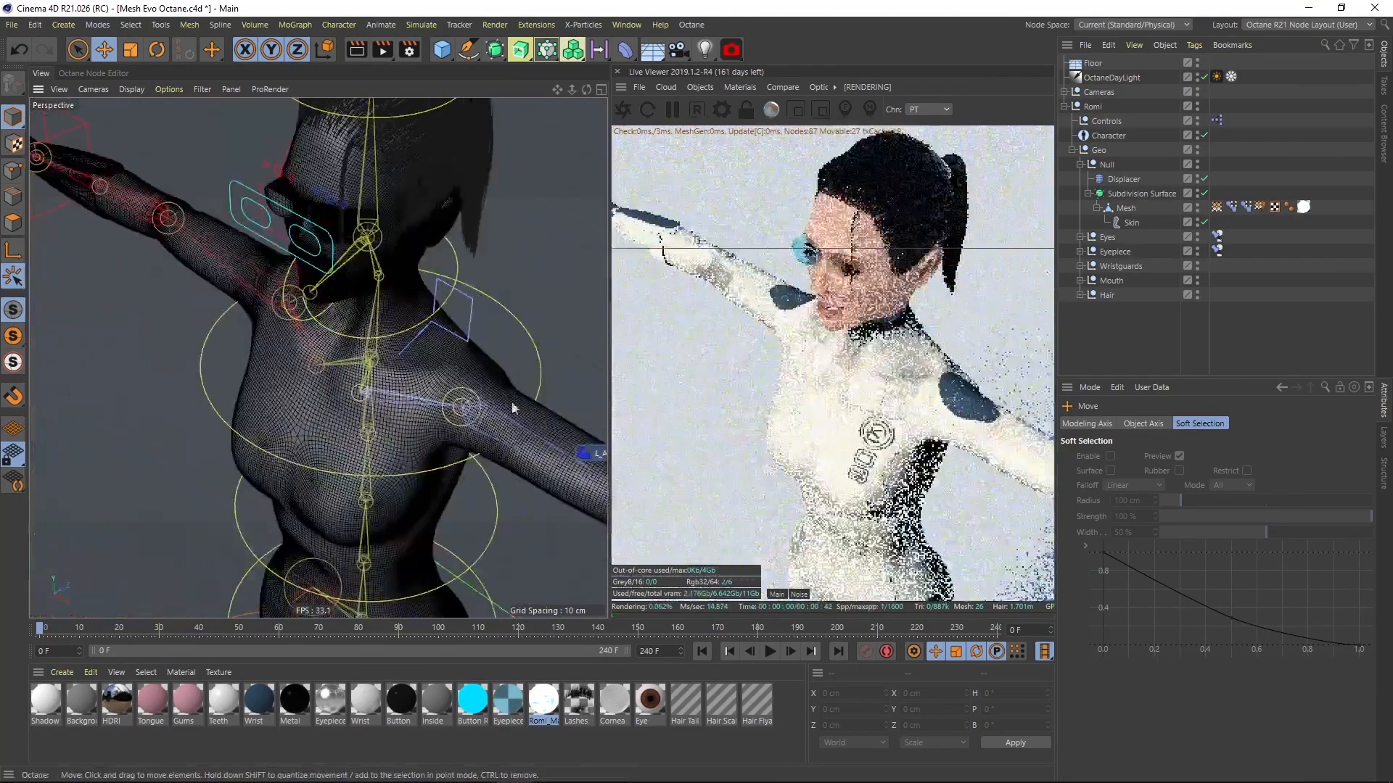
{"action": "middle_click_drag", "start_coordinate": [381, 243], "coordinate": [366, 334], "text": "alt"}
{"action": "right_click_drag", "start_coordinate": [364, 334], "coordinate": [451, 369], "text": "alt"}
{"action": "left_click_drag", "start_coordinate": [446, 374], "coordinate": [424, 236], "text": "alt"}
{"action": "middle_click_drag", "start_coordinate": [420, 423], "coordinate": [375, 309], "text": "alt"}
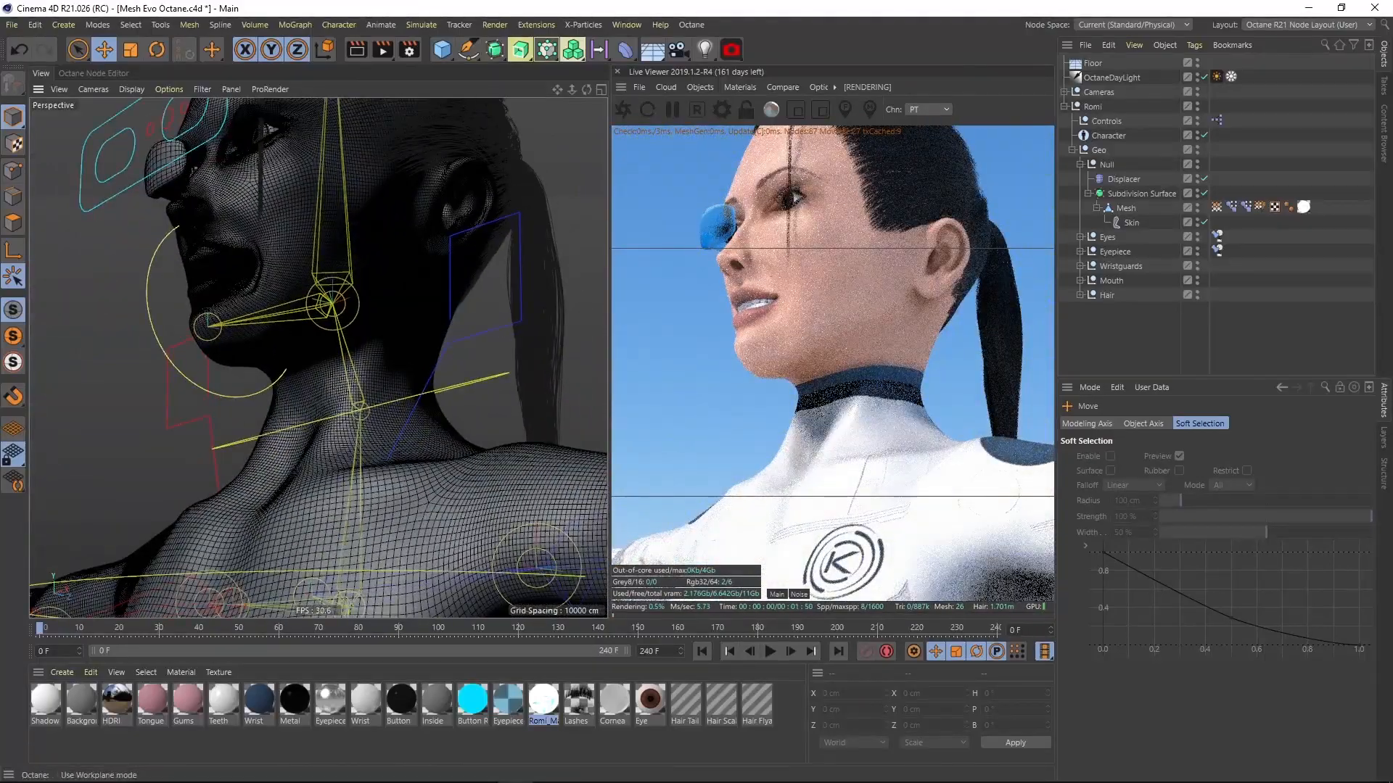
- Set Romi_Mat's sheen amount to 1 in the Octane Node Editor
{"action": "left_click", "coordinate": [111, 75]}
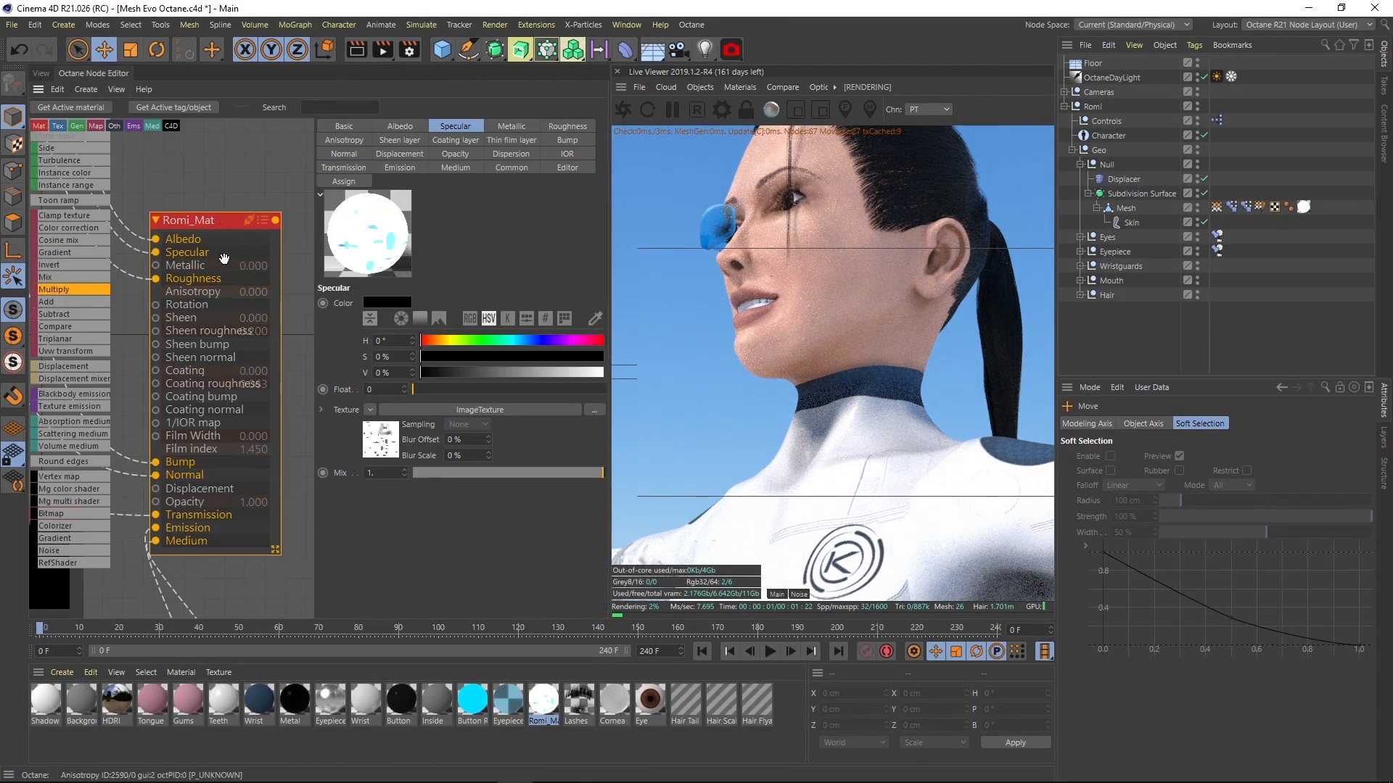
{"action": "left_click_drag", "start_coordinate": [190, 319], "coordinate": [210, 299]}
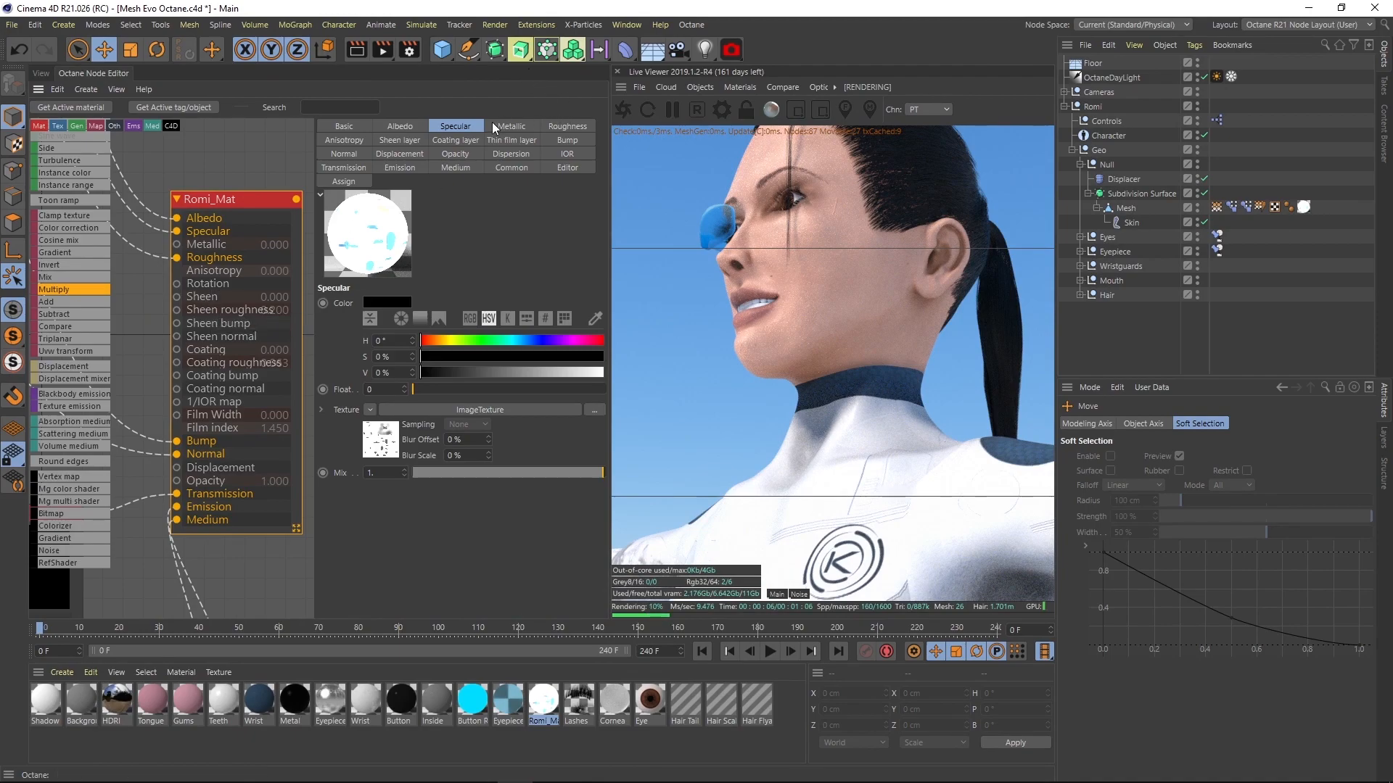
{"action": "left_click", "coordinate": [405, 141]}
{"action": "left_click_drag", "start_coordinate": [407, 302], "coordinate": [563, 322]}
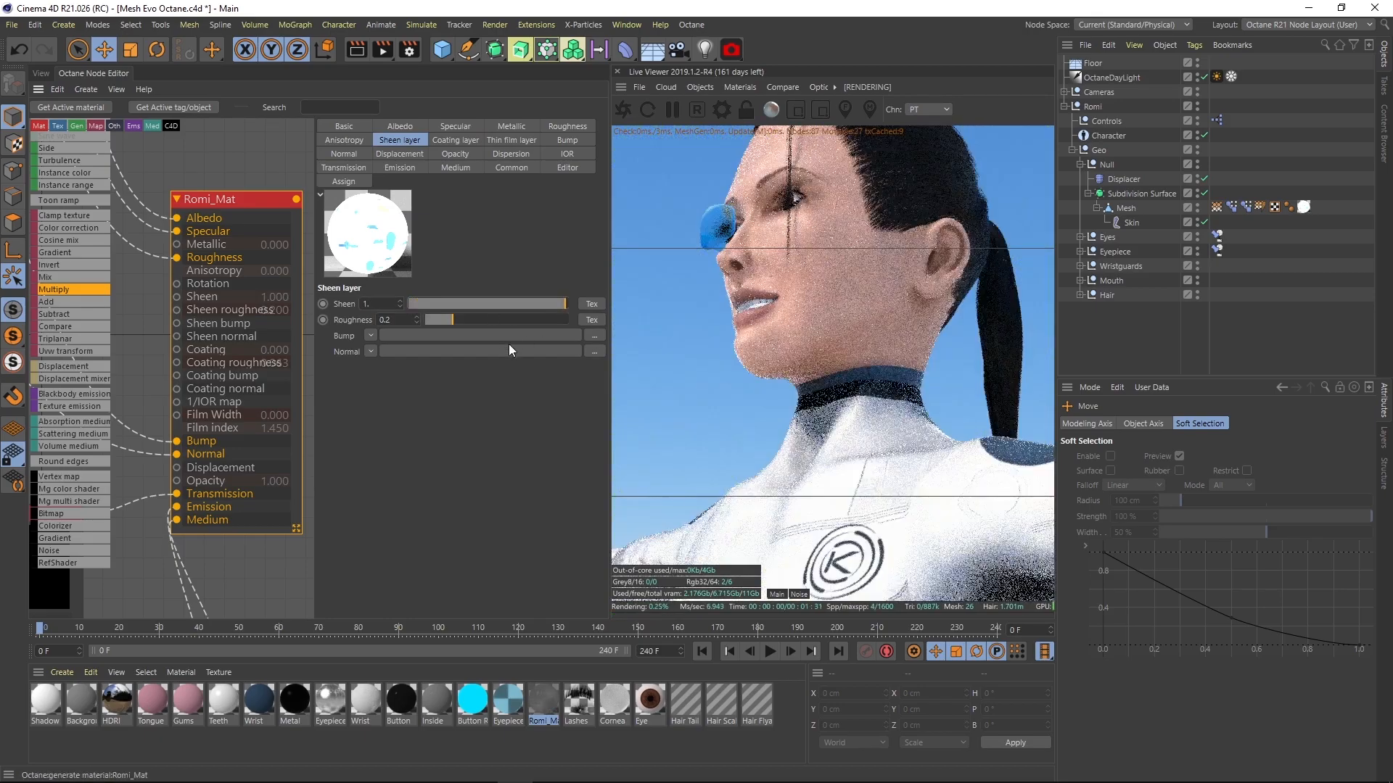
- Raise Romi_Mat's sheen roughness to 1 and check the effect on the upper body
{"action": "left_click_drag", "start_coordinate": [472, 320], "coordinate": [625, 322]}
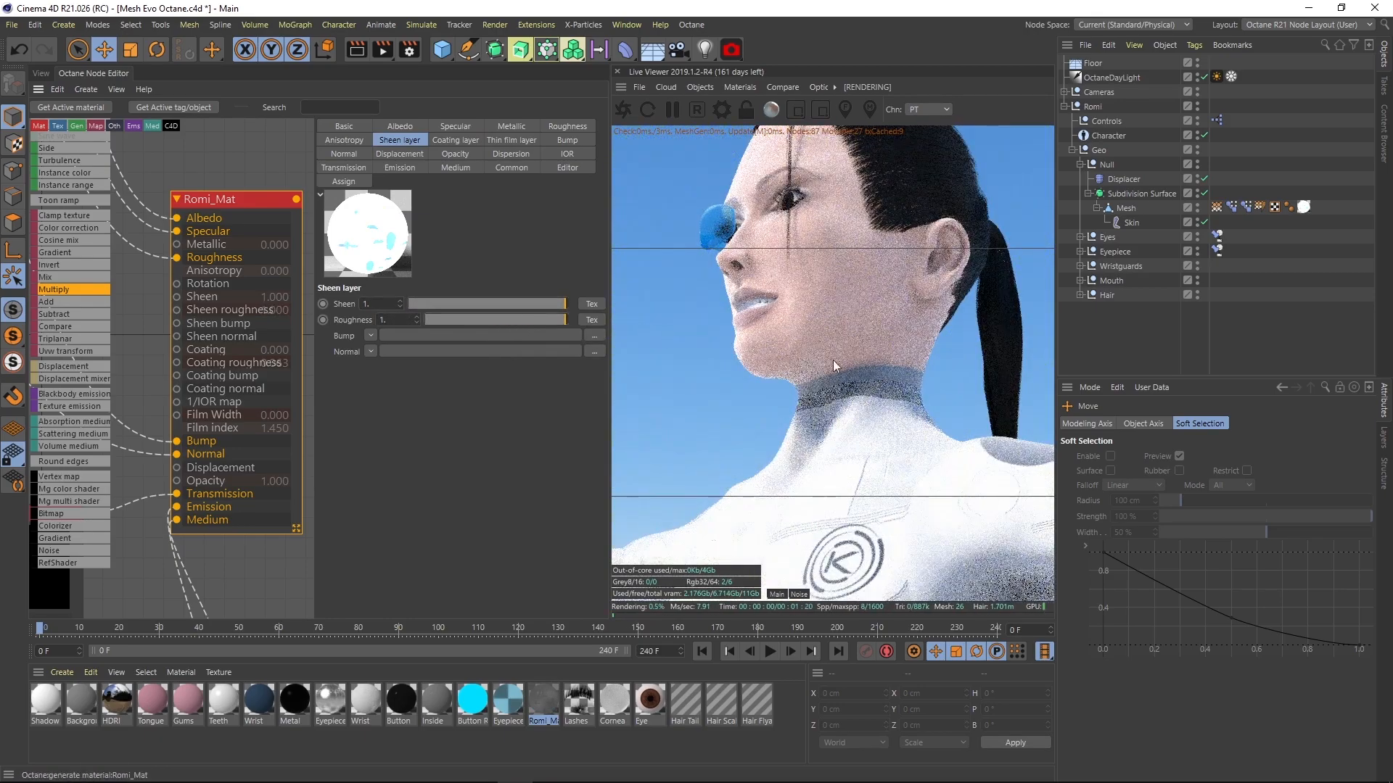
{"action": "left_click_drag", "start_coordinate": [843, 283], "coordinate": [873, 332]}
{"action": "right_click_drag", "start_coordinate": [873, 332], "coordinate": [616, 407]}
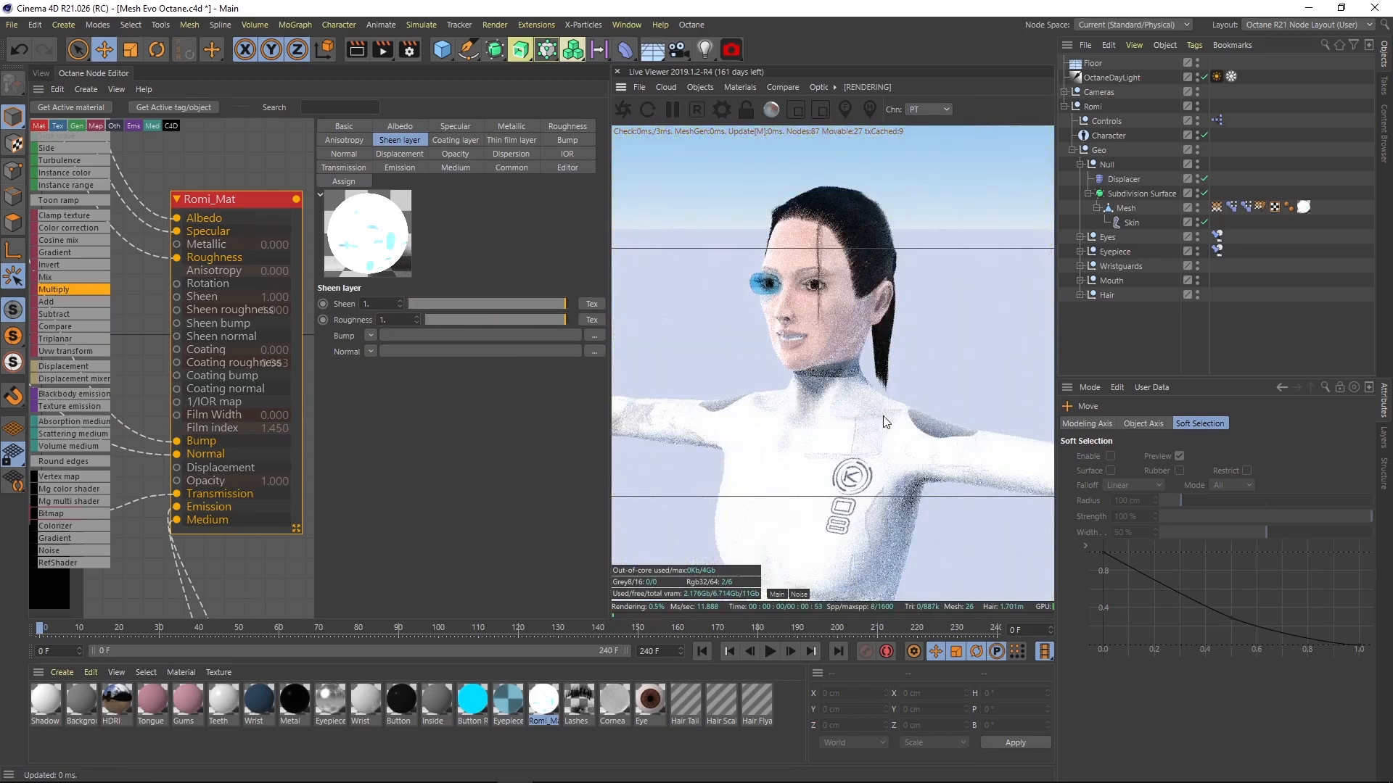
{"action": "middle_click_drag", "start_coordinate": [851, 461], "coordinate": [809, 495]}
{"action": "left_click_drag", "start_coordinate": [798, 406], "coordinate": [790, 369]}
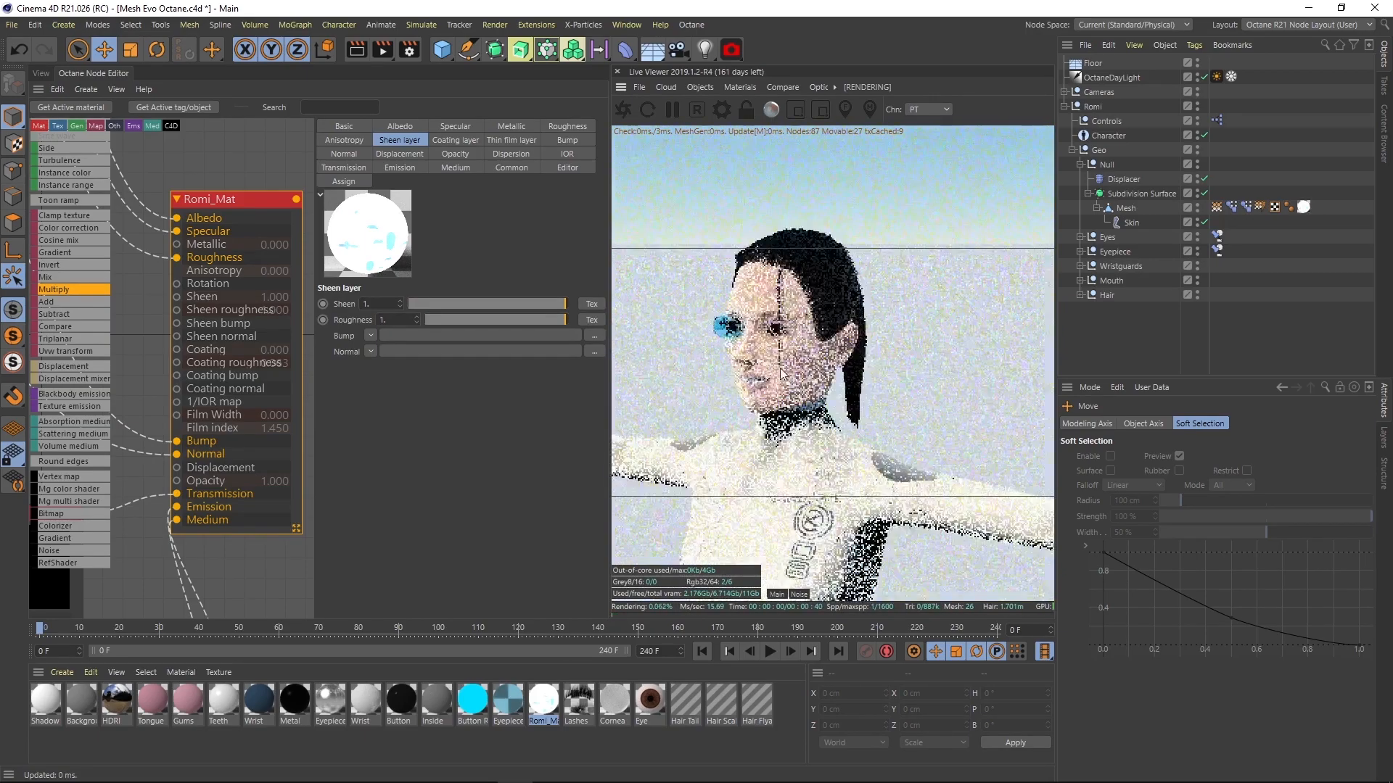
- Examine the suit's sheen from the side, along the outstretched arm, and close up around the shoulder and neck
{"action": "right_click_drag", "start_coordinate": [791, 368], "coordinate": [975, 311]}
{"action": "middle_click_drag", "start_coordinate": [832, 354], "coordinate": [930, 342]}
{"action": "right_click_drag", "start_coordinate": [930, 343], "coordinate": [896, 473]}
{"action": "middle_click_drag", "start_coordinate": [896, 473], "coordinate": [834, 334]}
{"action": "right_click_drag", "start_coordinate": [935, 320], "coordinate": [918, 395]}
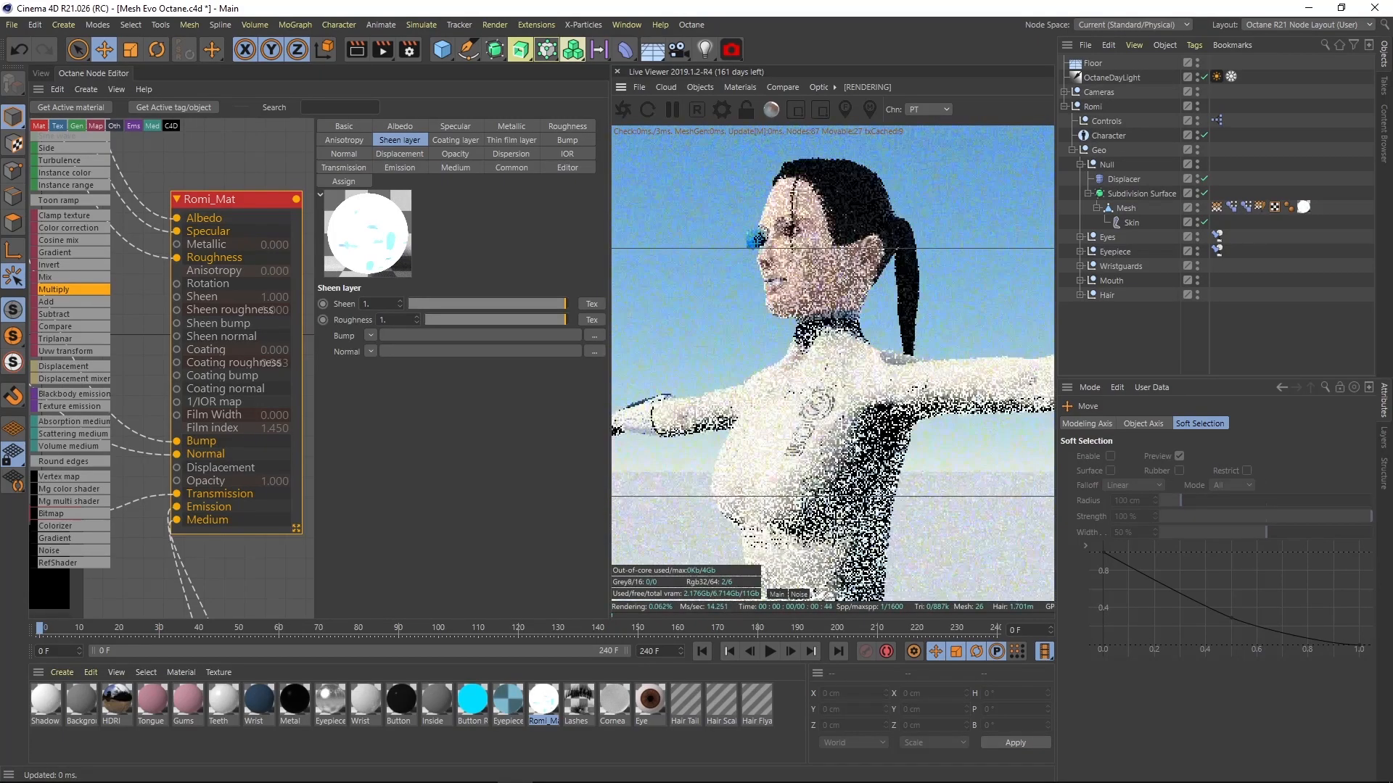
{"action": "left_click_drag", "start_coordinate": [918, 394], "coordinate": [953, 417]}
{"action": "middle_click_drag", "start_coordinate": [953, 417], "coordinate": [776, 371]}
{"action": "left_click_drag", "start_coordinate": [777, 371], "coordinate": [850, 352]}
{"action": "right_click_drag", "start_coordinate": [808, 369], "coordinate": [895, 354]}
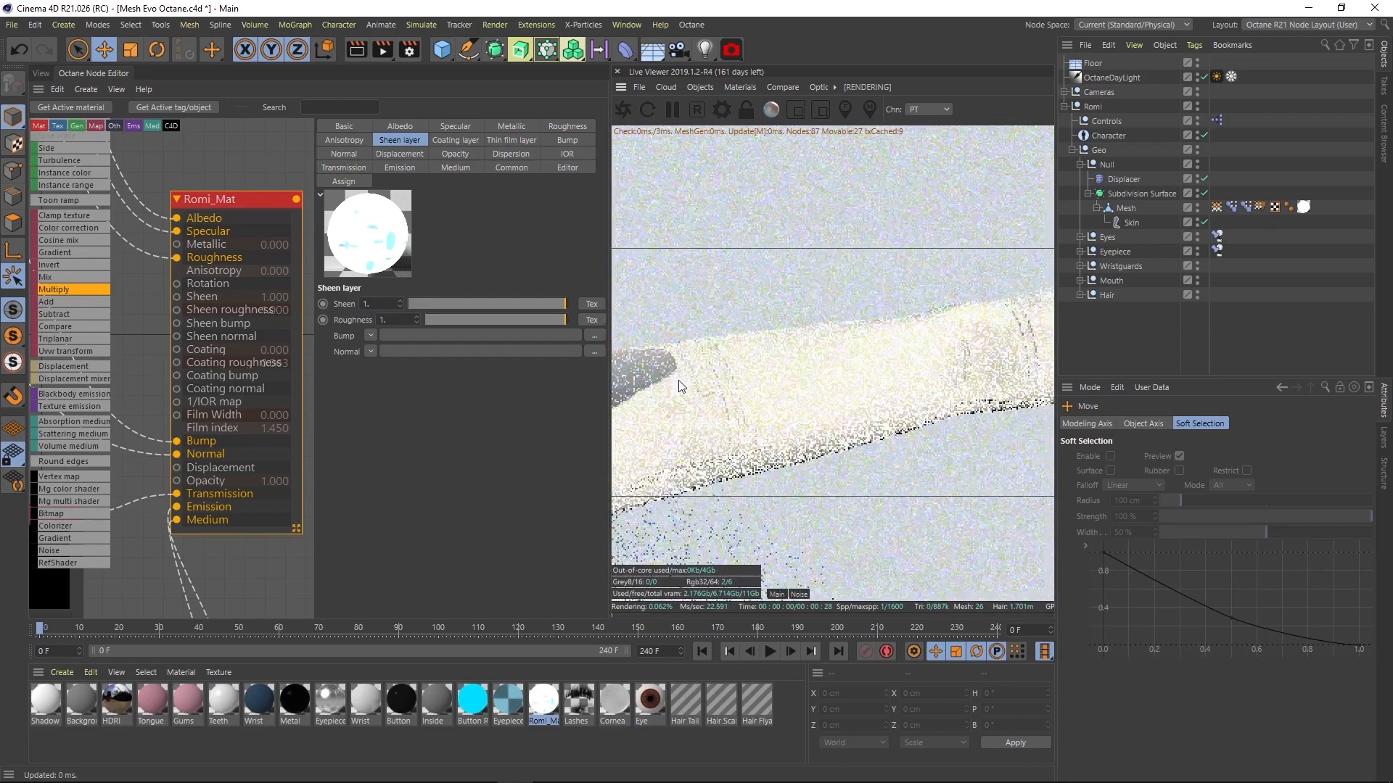
{"action": "middle_click_drag", "start_coordinate": [819, 366], "coordinate": [955, 374]}
{"action": "left_click_drag", "start_coordinate": [868, 353], "coordinate": [998, 356]}
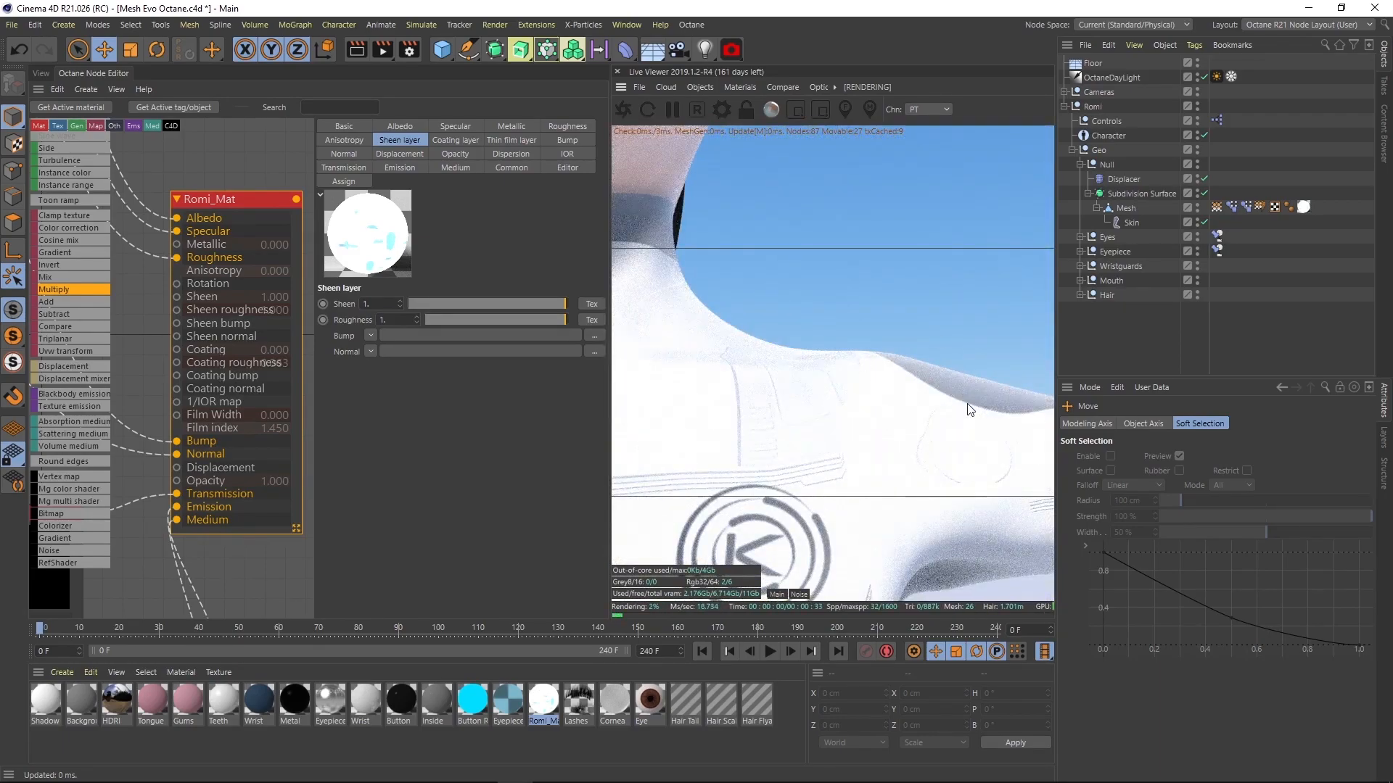
- Connect the Vertex Map node directly to Romi_Mat's Sheen input
{"action": "scroll", "coordinate": [186, 350], "scroll_direction": "down", "scroll_amount": 3}
{"action": "middle_click_drag", "start_coordinate": [157, 351], "coordinate": [251, 283]}
{"action": "scroll", "coordinate": [273, 407], "scroll_direction": "down", "scroll_amount": 2}
{"action": "middle_click_drag", "start_coordinate": [273, 407], "coordinate": [374, 299]}
{"action": "middle_click_drag", "start_coordinate": [243, 325], "coordinate": [185, 479]}
{"action": "scroll", "coordinate": [192, 427], "scroll_direction": "down", "scroll_amount": 3}
{"action": "left_click_drag", "start_coordinate": [148, 511], "coordinate": [258, 348]}
{"action": "scroll", "coordinate": [273, 341], "scroll_direction": "up", "scroll_amount": 5}
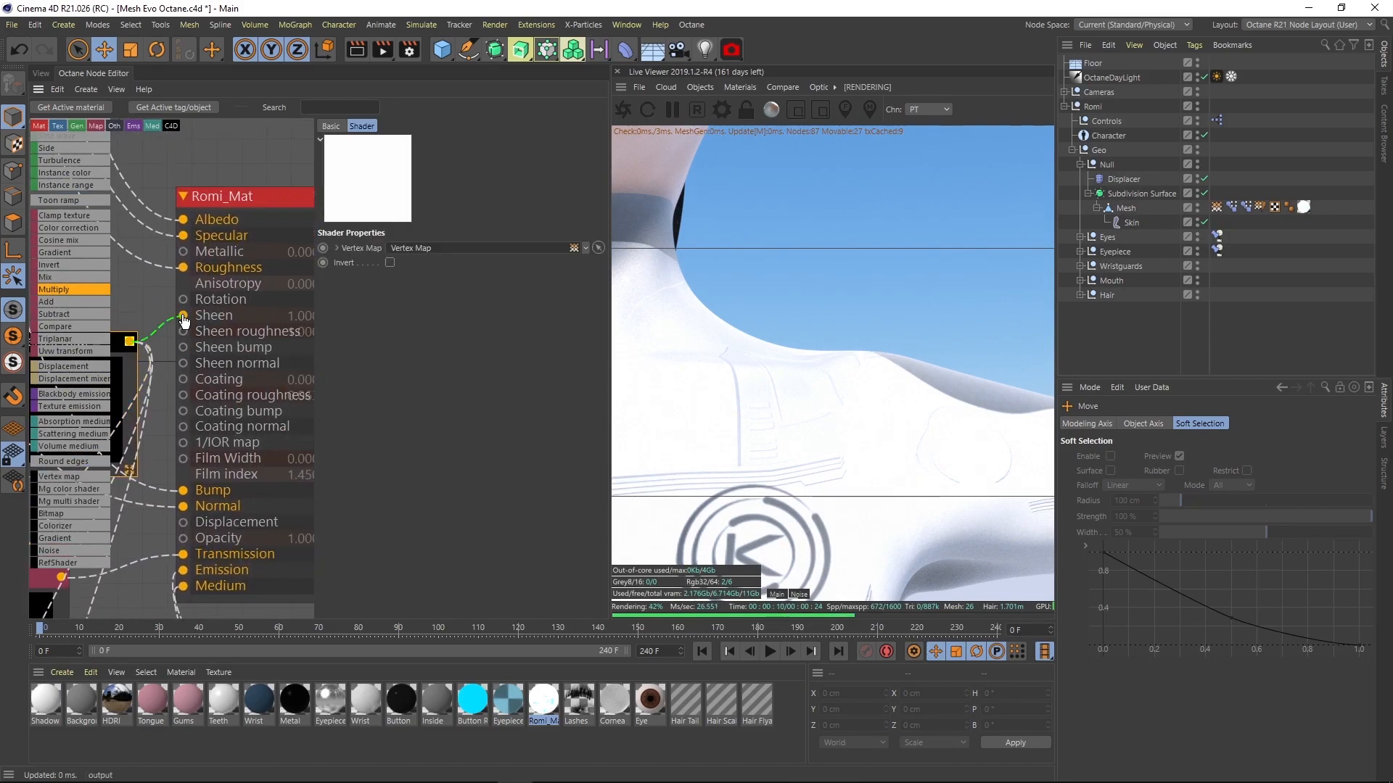
{"action": "left_click_drag", "start_coordinate": [183, 319], "coordinate": [183, 317]}
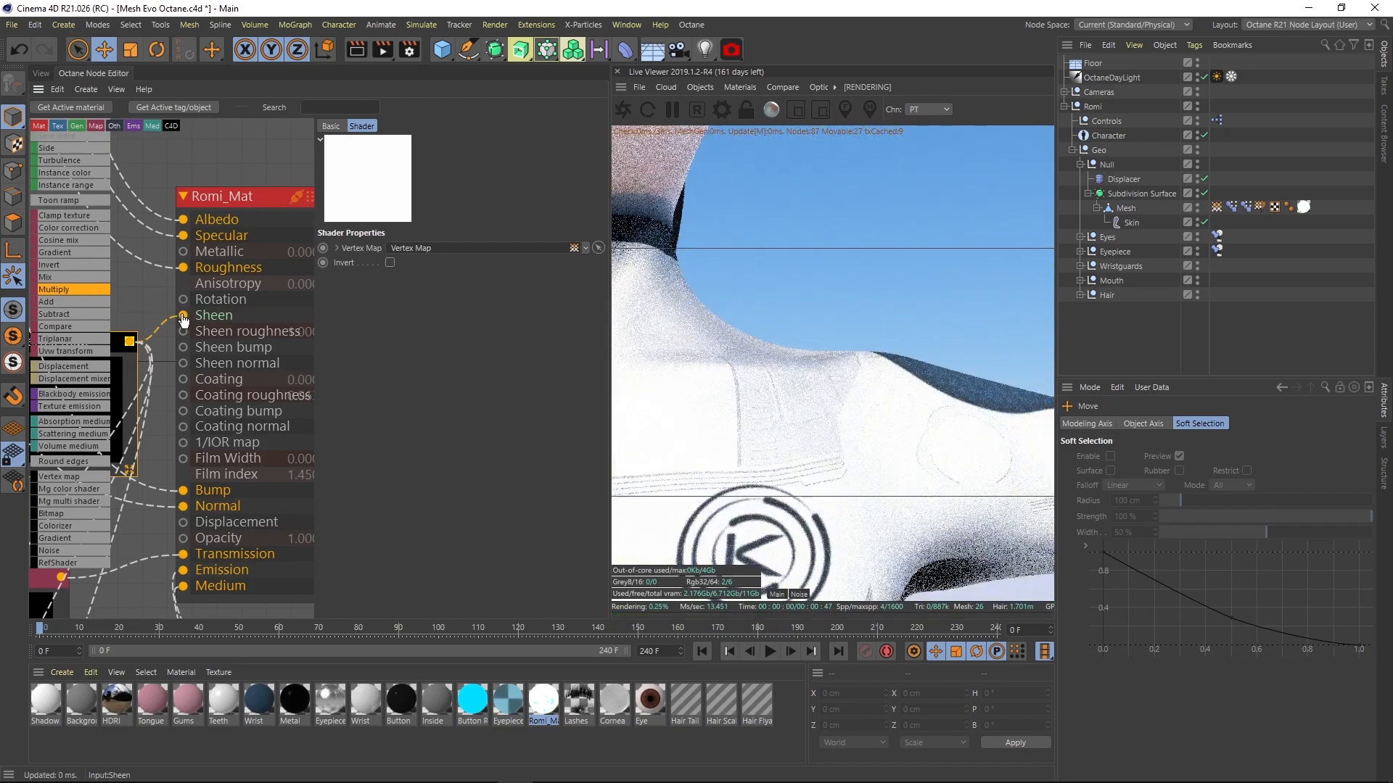
- Compare the masked sheen on the face with that on the neck, shoulder and chest
{"action": "middle_click_drag", "start_coordinate": [645, 238], "coordinate": [772, 454]}
{"action": "scroll", "coordinate": [790, 455], "scroll_direction": "down", "scroll_amount": 4}
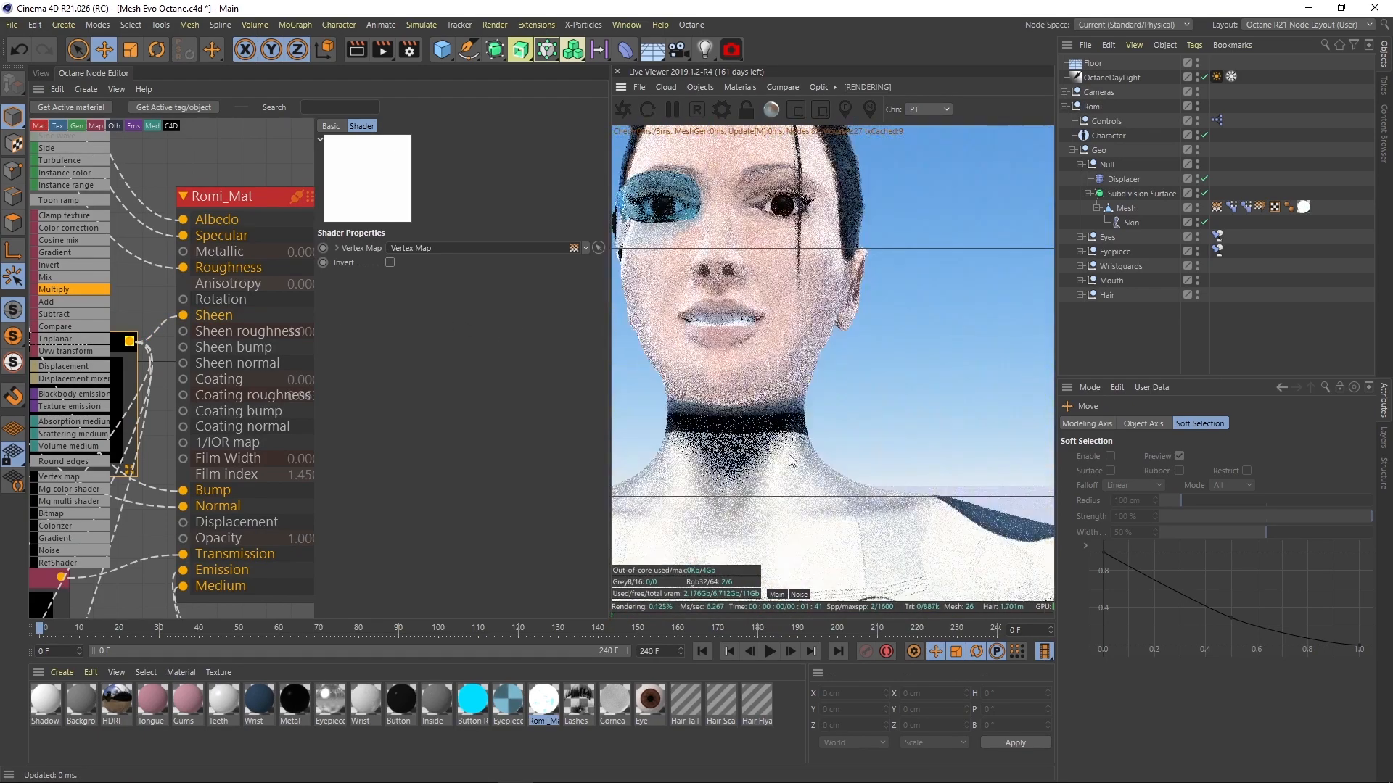
{"action": "left_click_drag", "start_coordinate": [789, 461], "coordinate": [864, 547]}
{"action": "middle_click_drag", "start_coordinate": [864, 547], "coordinate": [750, 411]}
{"action": "scroll", "coordinate": [750, 412], "scroll_direction": "up", "scroll_amount": 5}
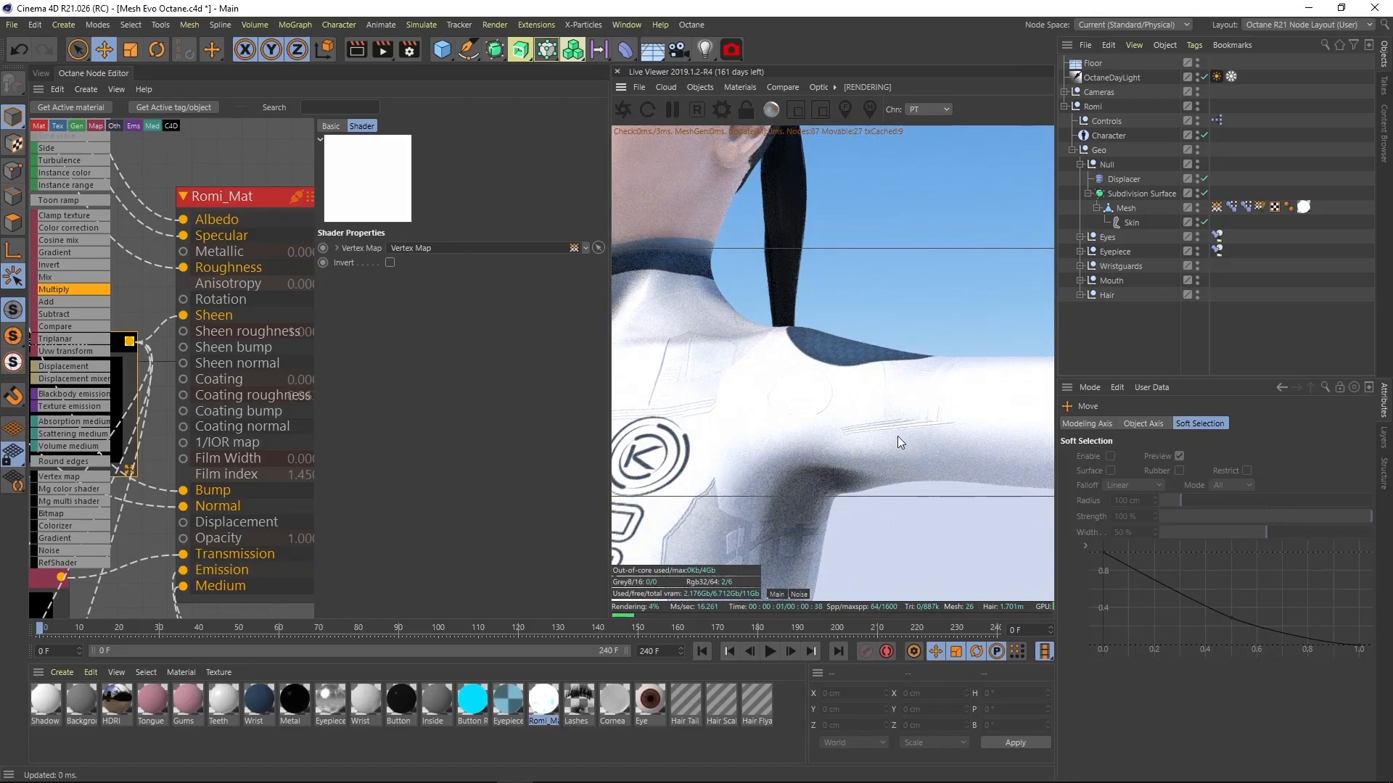
{"action": "middle_click_drag", "start_coordinate": [693, 324], "coordinate": [863, 533]}
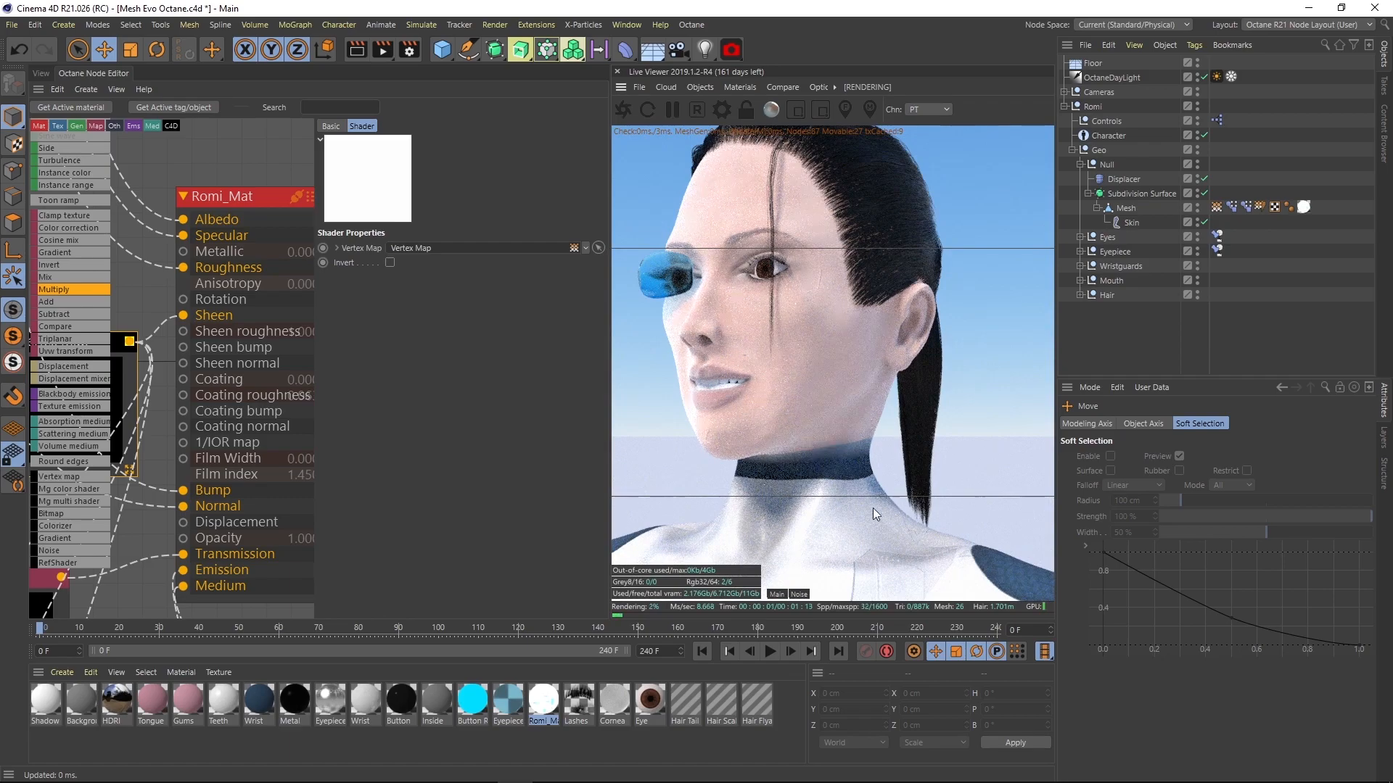
{"action": "middle_click_drag", "start_coordinate": [852, 479], "coordinate": [878, 287]}
- Move the Vertex Map node down below the image textures, beside the lower Multiply nodes
{"action": "middle_click_drag", "start_coordinate": [214, 330], "coordinate": [309, 291]}
{"action": "scroll", "coordinate": [309, 291], "scroll_direction": "down", "scroll_amount": 3}
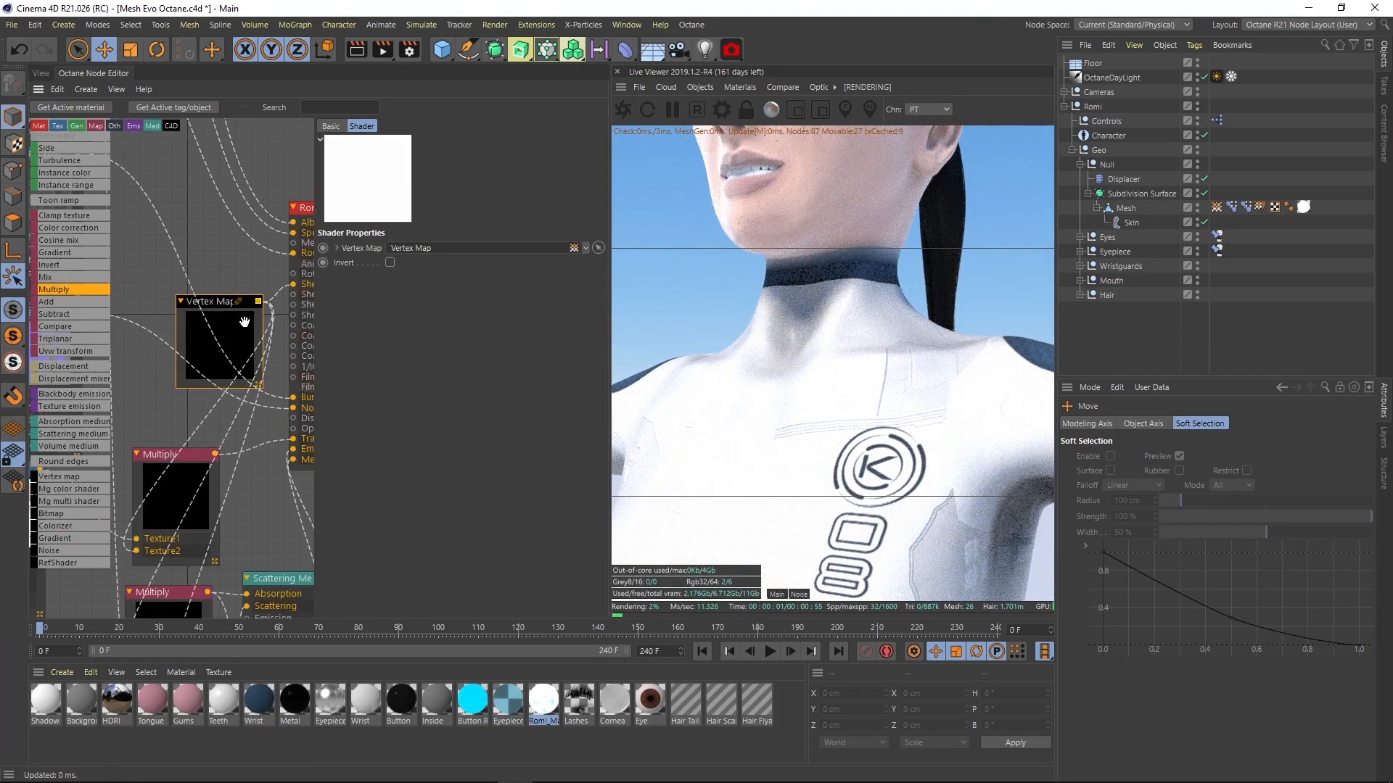
{"action": "middle_click_drag", "start_coordinate": [199, 412], "coordinate": [260, 372]}
{"action": "left_click_drag", "start_coordinate": [276, 295], "coordinate": [75, 619]}
{"action": "scroll", "coordinate": [258, 412], "scroll_direction": "down", "scroll_amount": 1}
{"action": "middle_click_drag", "start_coordinate": [244, 452], "coordinate": [280, 352]}
{"action": "left_click_drag", "start_coordinate": [164, 470], "coordinate": [152, 512]}
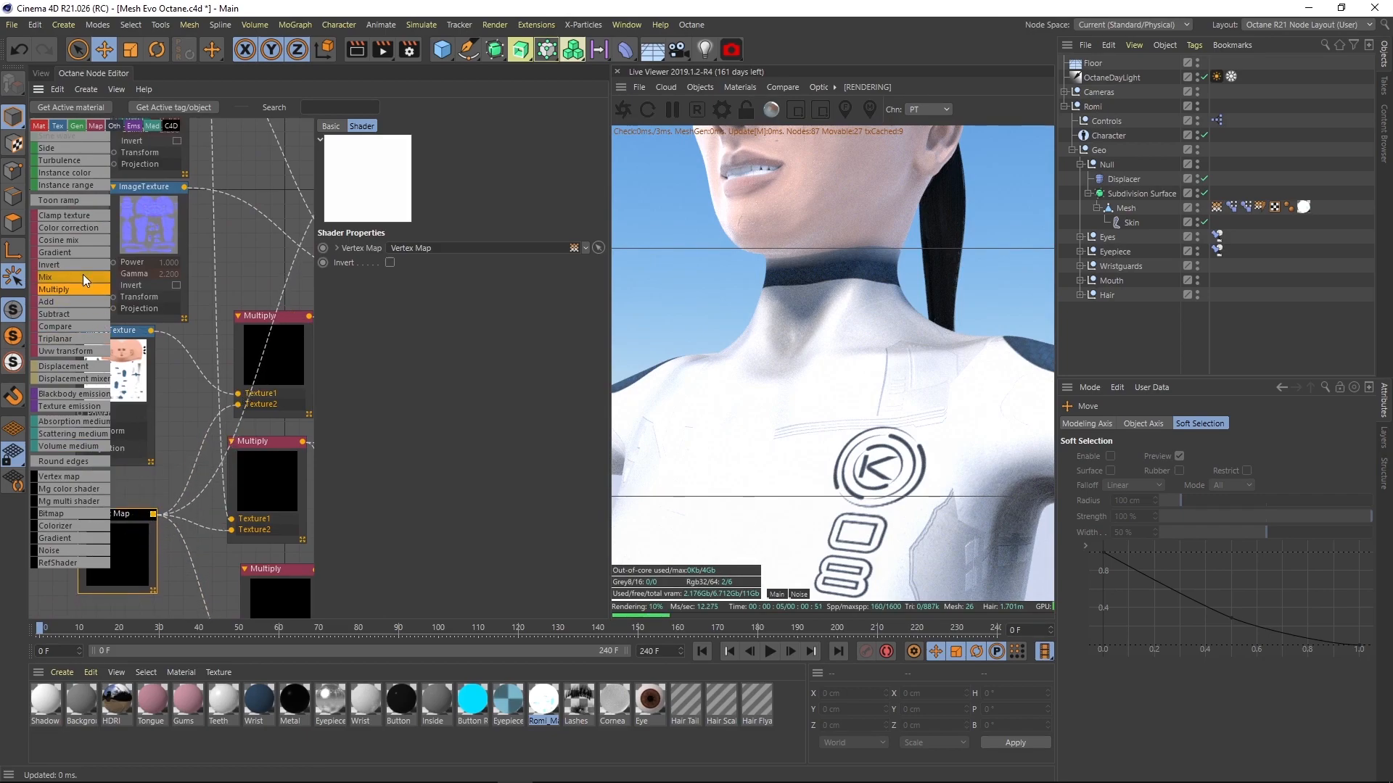
- Add an Invert node above the Multiply nodes and link the normal ImageTexture directly back to Romi_Mat's Normal input
{"action": "left_click_drag", "start_coordinate": [46, 263], "coordinate": [242, 231]}
{"action": "middle_click_drag", "start_coordinate": [274, 175], "coordinate": [190, 255]}
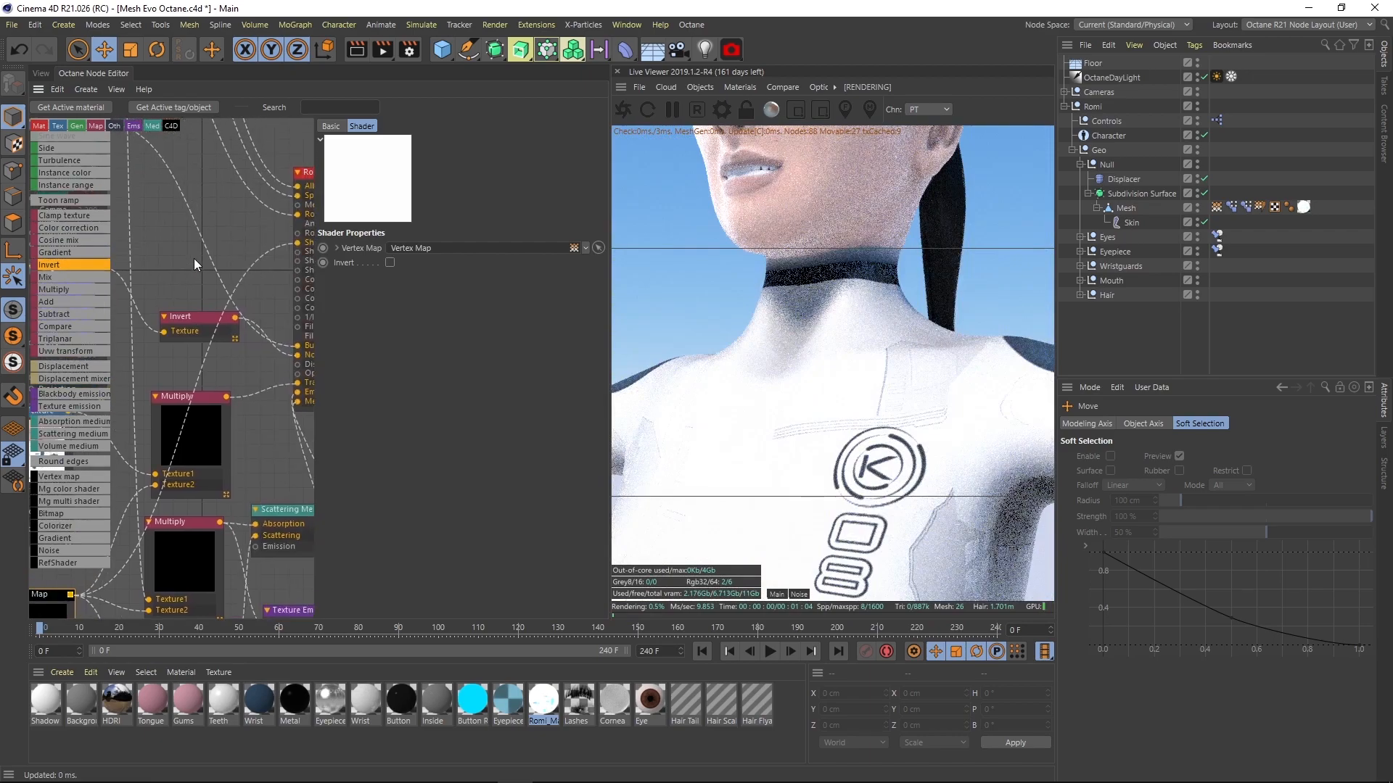
{"action": "scroll", "coordinate": [216, 328], "scroll_direction": "down", "scroll_amount": 1}
{"action": "left_click_drag", "start_coordinate": [198, 318], "coordinate": [193, 346]}
{"action": "mouse_move", "coordinate": [182, 324]}
{"action": "middle_mouse_down"}
{"action": "mouse_move", "coordinate": [222, 328]}
{"action": "mouse_move", "coordinate": [202, 326]}
{"action": "middle_mouse_up"}
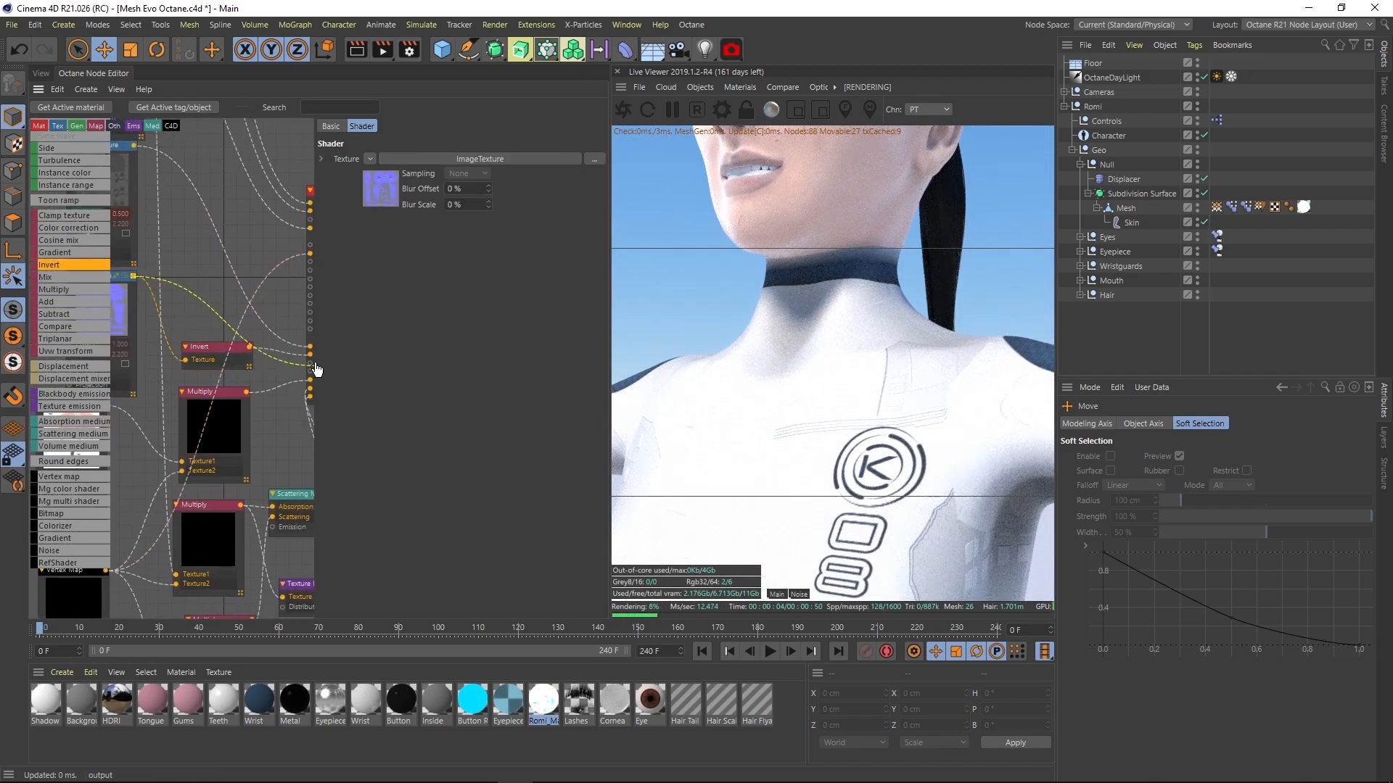
- Feed the Vertex Map into the Invert node and connect the Invert output to Romi_Mat's Sheen input
{"action": "middle_click_drag", "start_coordinate": [106, 573], "coordinate": [161, 515]}
{"action": "left_click_drag", "start_coordinate": [161, 515], "coordinate": [231, 288]}
{"action": "middle_click_drag", "start_coordinate": [254, 269], "coordinate": [181, 383]}
{"action": "scroll", "coordinate": [204, 381], "scroll_direction": "up", "scroll_amount": 3}
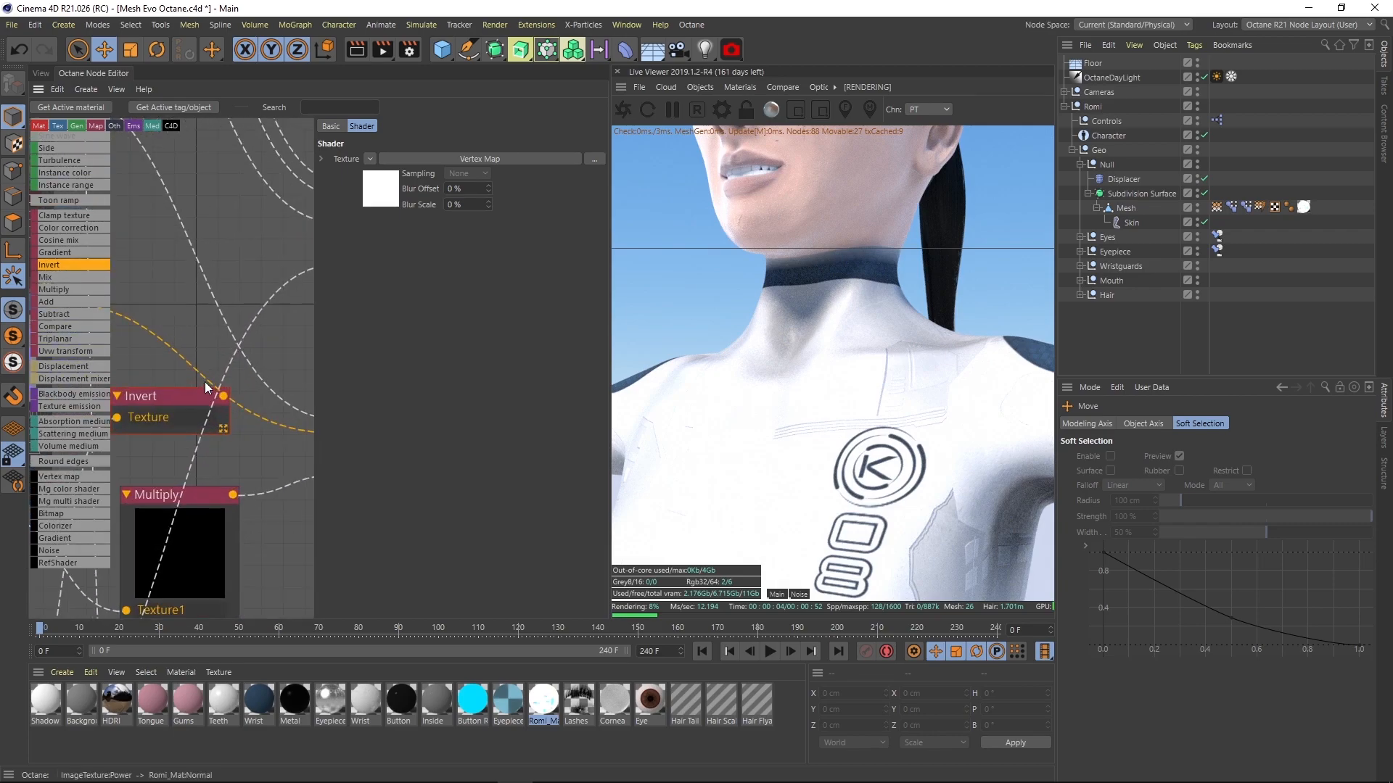
{"action": "middle_click_drag", "start_coordinate": [266, 381], "coordinate": [211, 413]}
{"action": "left_click_drag", "start_coordinate": [257, 273], "coordinate": [287, 296]}
{"action": "middle_click_drag", "start_coordinate": [267, 337], "coordinate": [189, 367]}
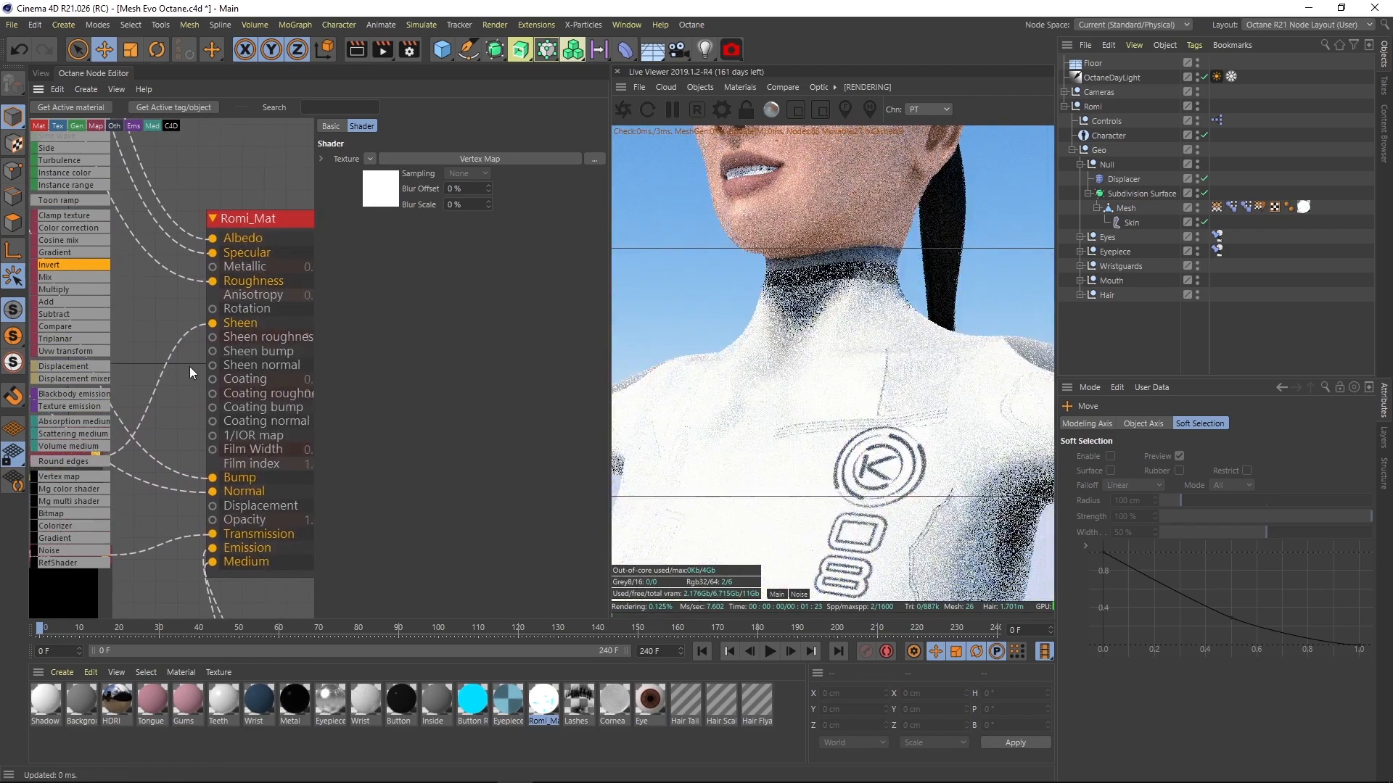
- Examine the inverted sheen mask on the shoulder, back, arm and head from the front, side and behind
{"action": "left_click_drag", "start_coordinate": [900, 370], "coordinate": [694, 494]}
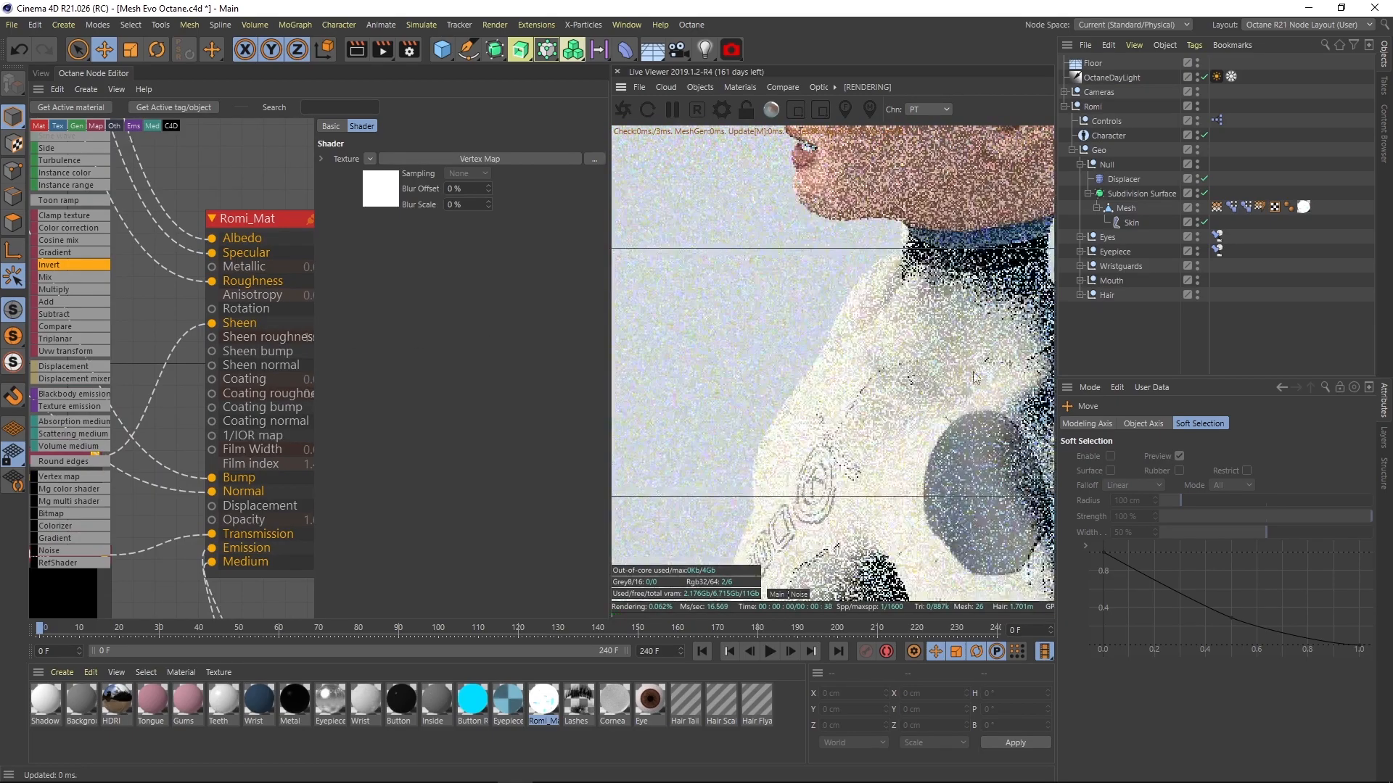
{"action": "scroll", "coordinate": [694, 494], "scroll_direction": "down", "scroll_amount": 3}
{"action": "left_click_drag", "start_coordinate": [895, 451], "coordinate": [767, 348]}
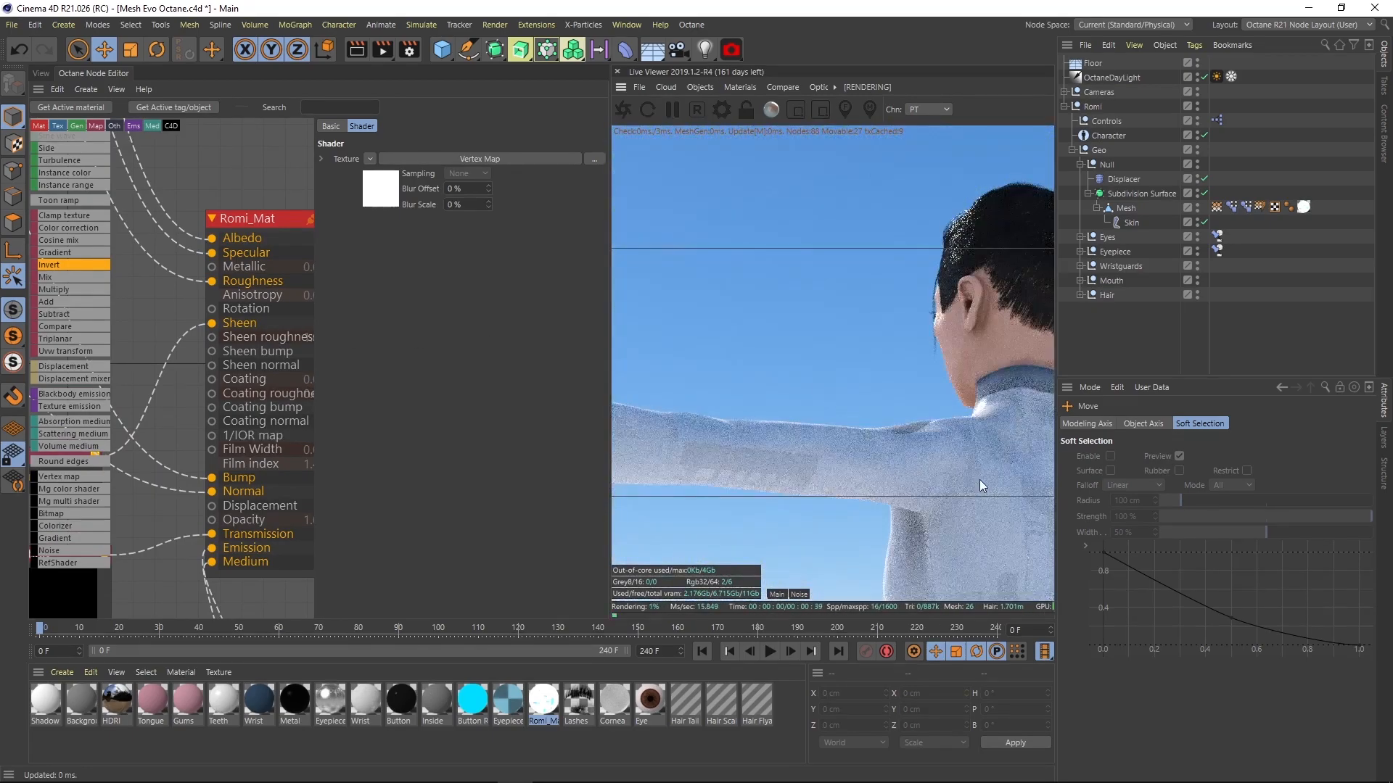
{"action": "left_click_drag", "start_coordinate": [930, 433], "coordinate": [972, 508]}
{"action": "scroll", "coordinate": [1015, 395], "scroll_direction": "up", "scroll_amount": 3}
{"action": "right_click_drag", "start_coordinate": [975, 436], "coordinate": [890, 388]}
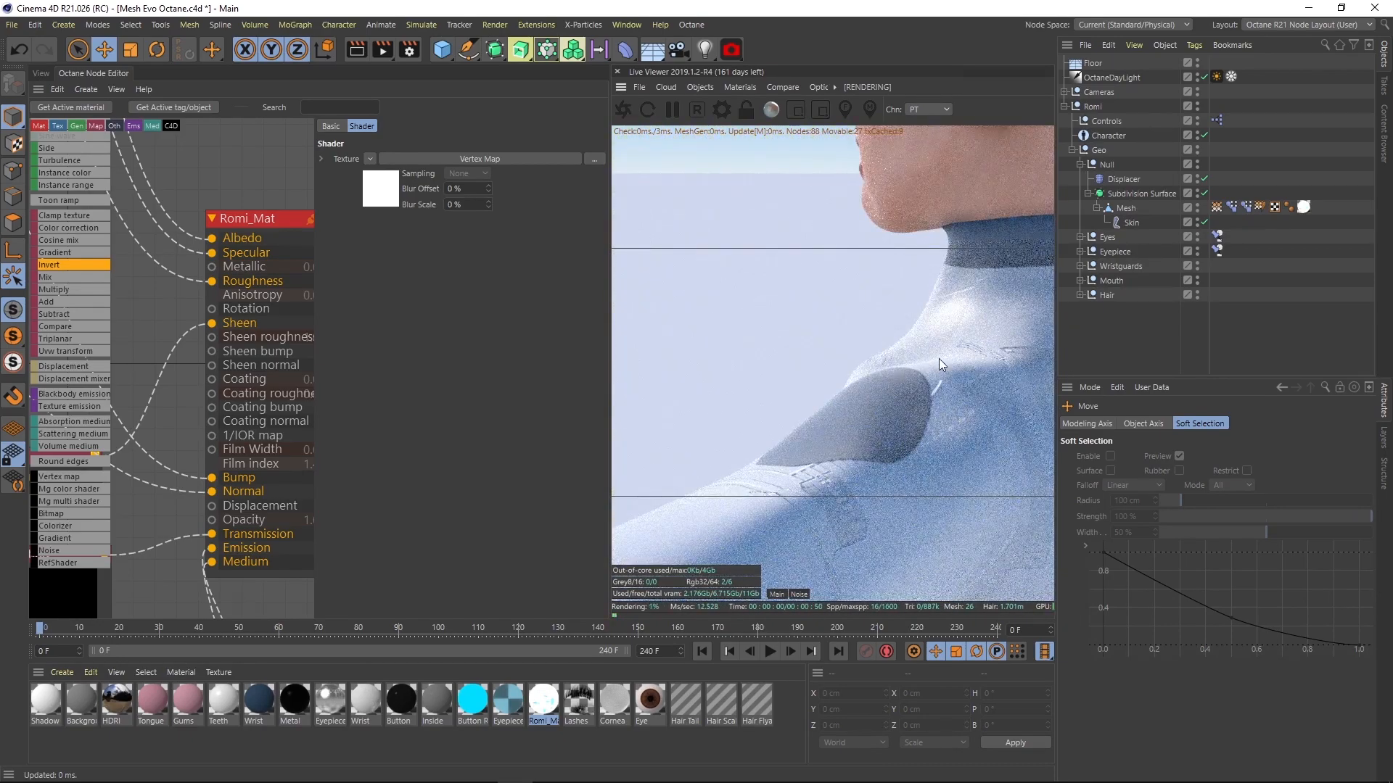
{"action": "left_click_drag", "start_coordinate": [933, 358], "coordinate": [1081, 334]}
{"action": "left_click_drag", "start_coordinate": [943, 330], "coordinate": [875, 319]}
{"action": "scroll", "coordinate": [874, 326], "scroll_direction": "down", "scroll_amount": 5}
{"action": "right_click_drag", "start_coordinate": [832, 528], "coordinate": [813, 373]}
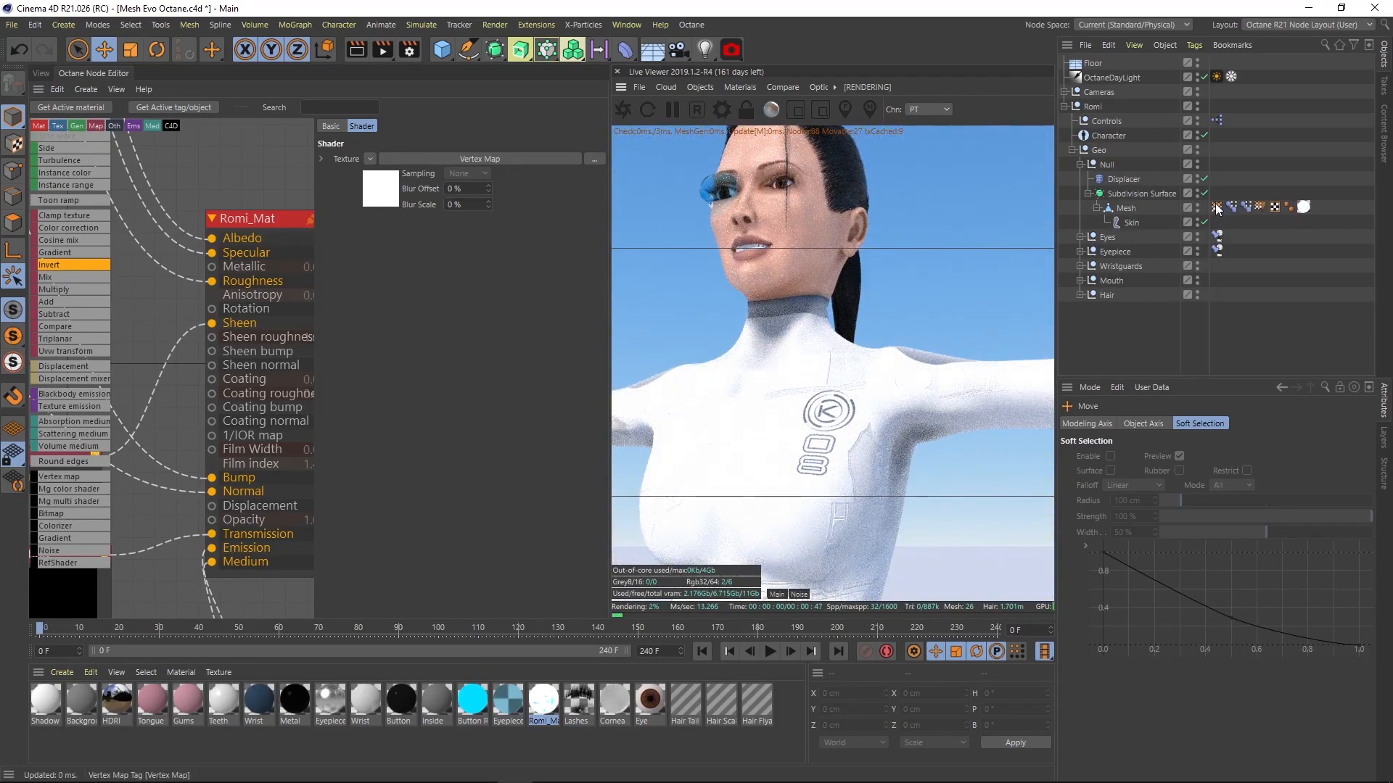
- Inspect the Mesh object's Vertex Map tag, clear the selection, and examine the shoulder and upper arm up close
{"action": "left_click", "coordinate": [1216, 208]}
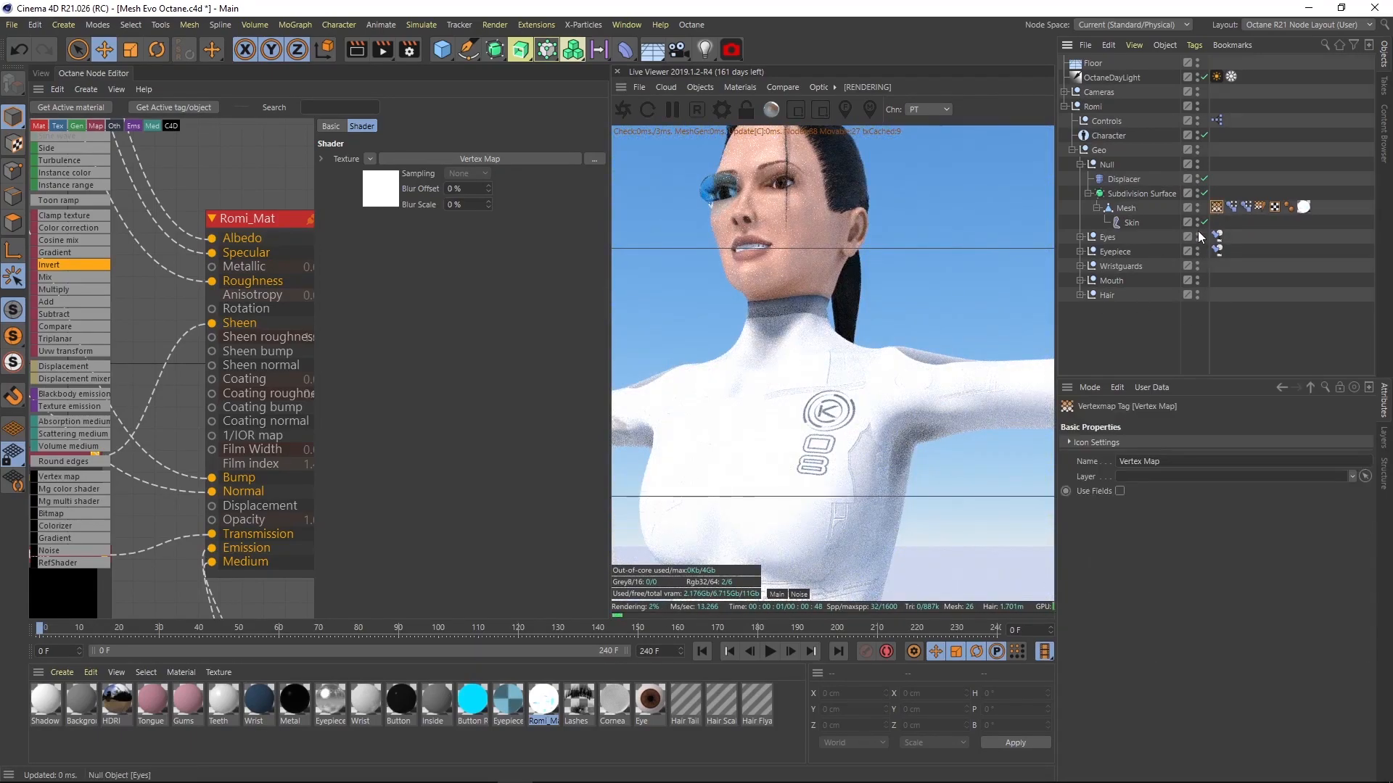
{"action": "left_click", "coordinate": [1123, 326]}
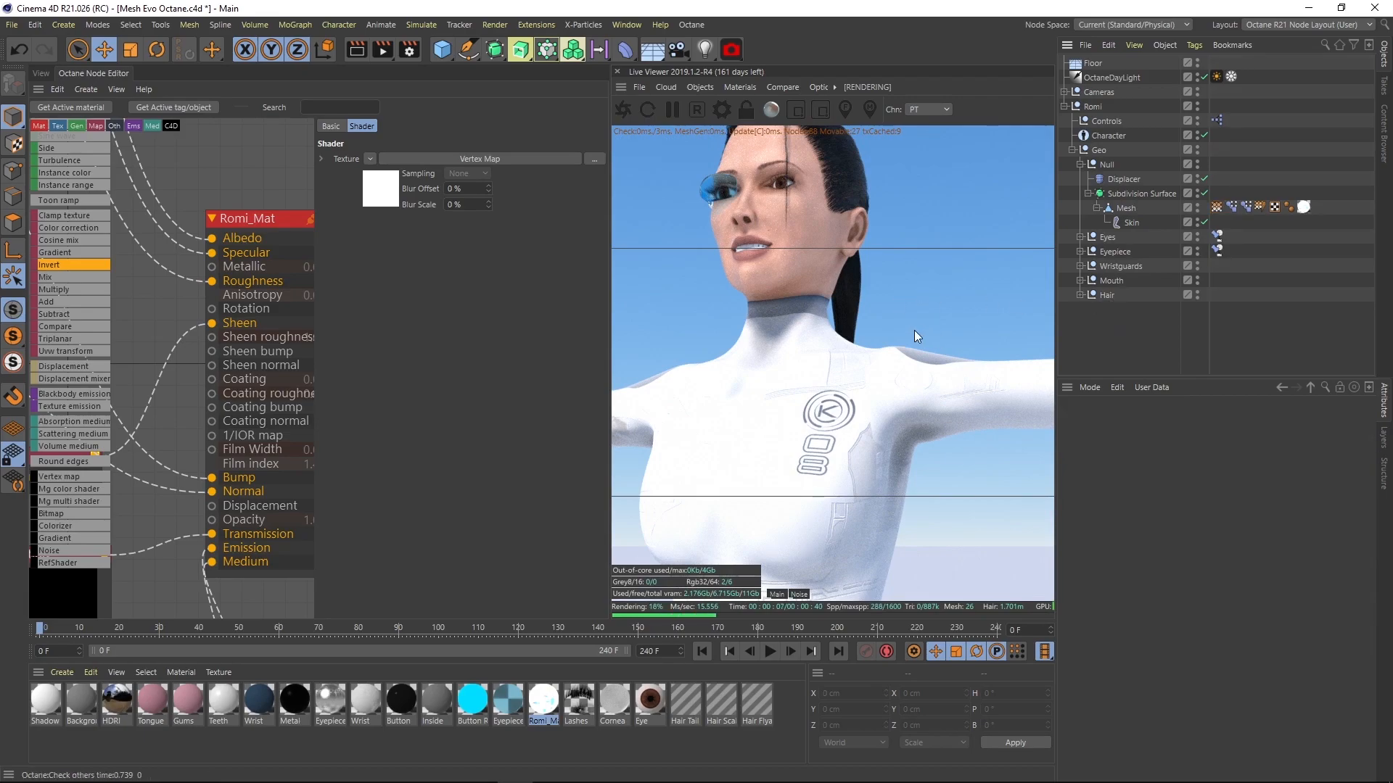
{"action": "left_click_drag", "start_coordinate": [856, 360], "coordinate": [968, 395]}
{"action": "middle_click_drag", "start_coordinate": [967, 395], "coordinate": [820, 390]}
{"action": "right_click_drag", "start_coordinate": [821, 390], "coordinate": [1042, 346]}
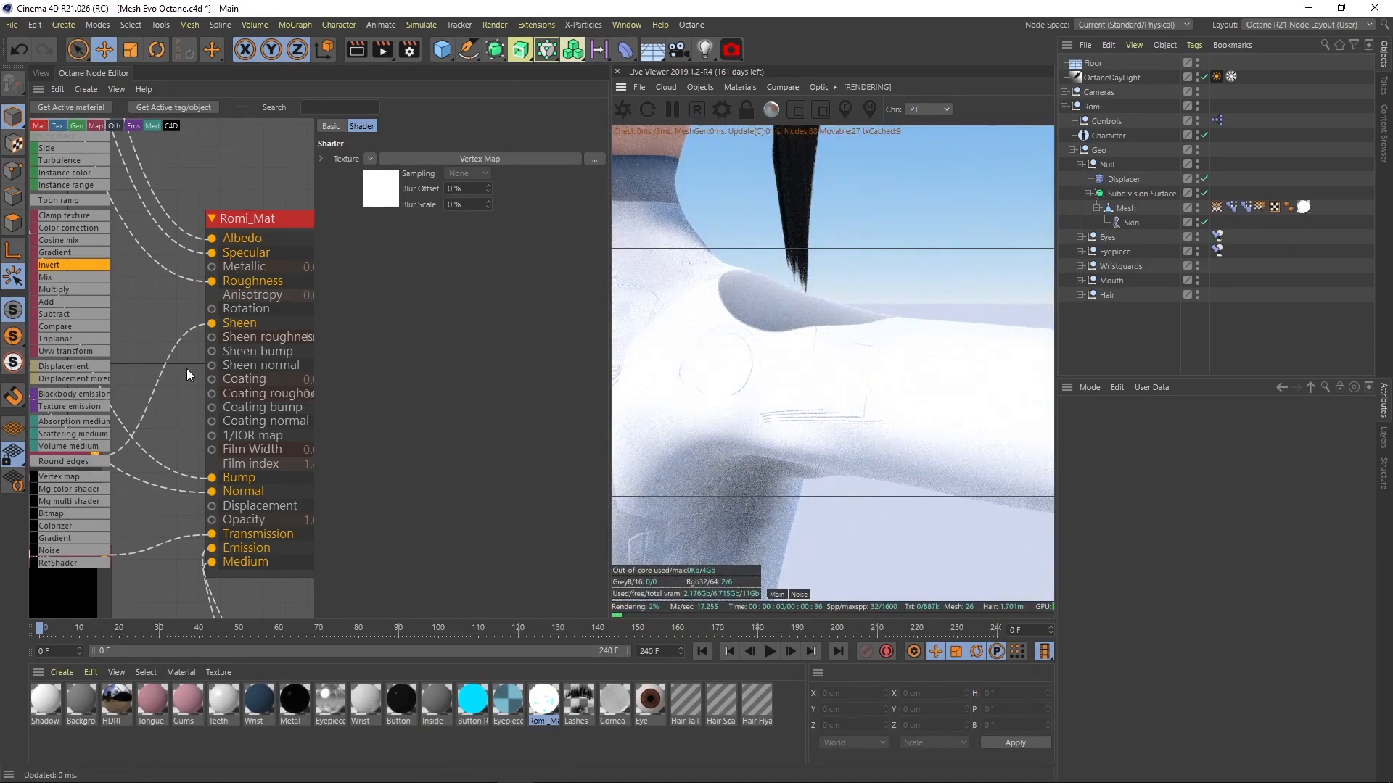
- Try sheen roughness values of 0 and 0.2 on Romi_Mat and compare them at the shoulder
{"action": "left_click", "coordinate": [227, 329]}
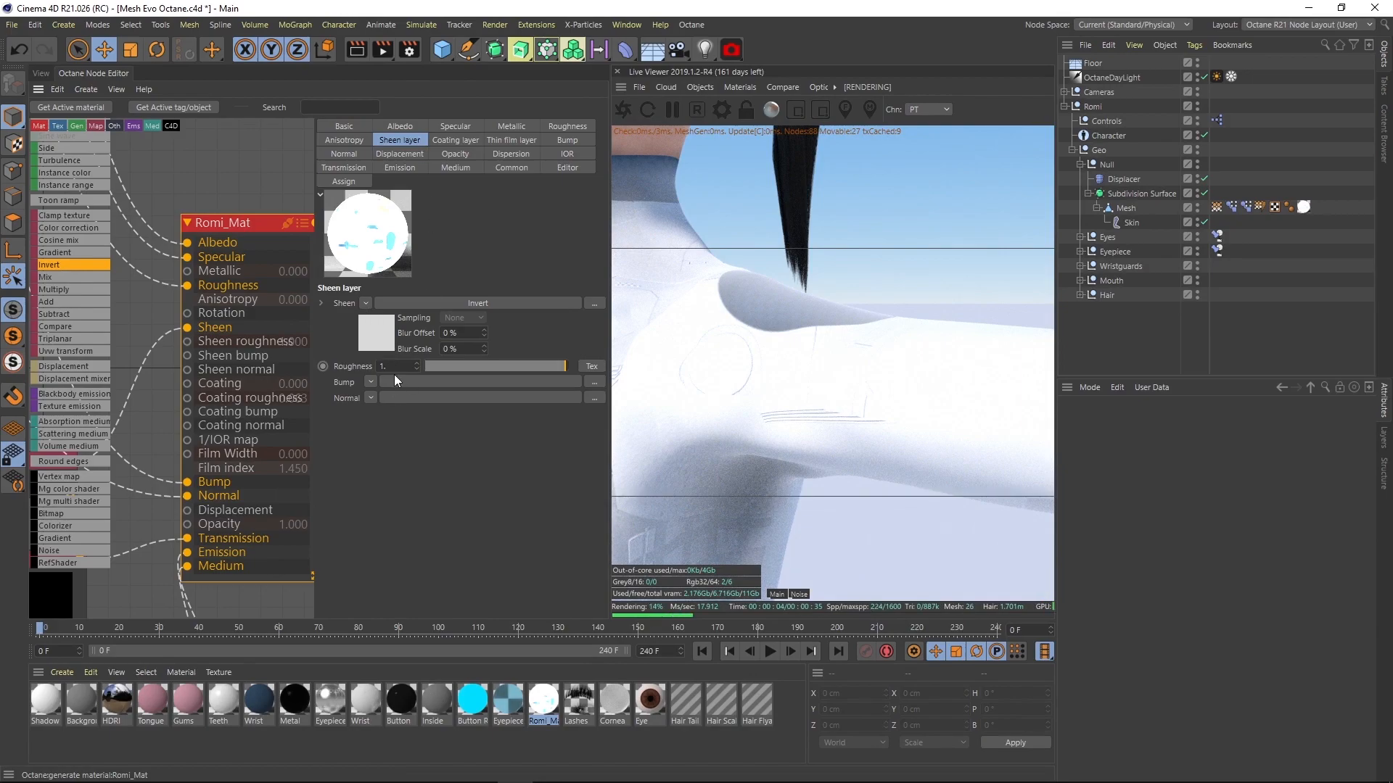
{"action": "type", "text": "0"}
{"action": "key", "text": "Return"}
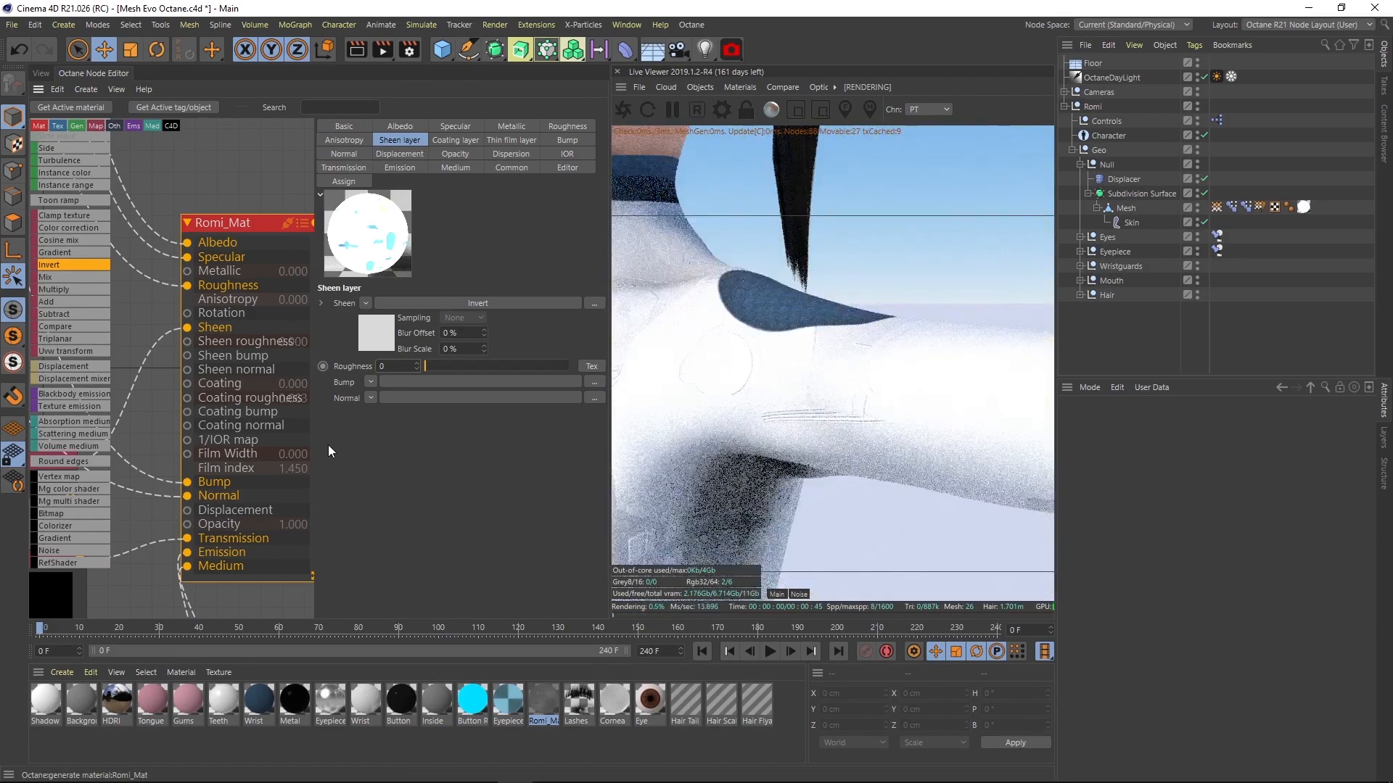
{"action": "type", "text": "0.2"}
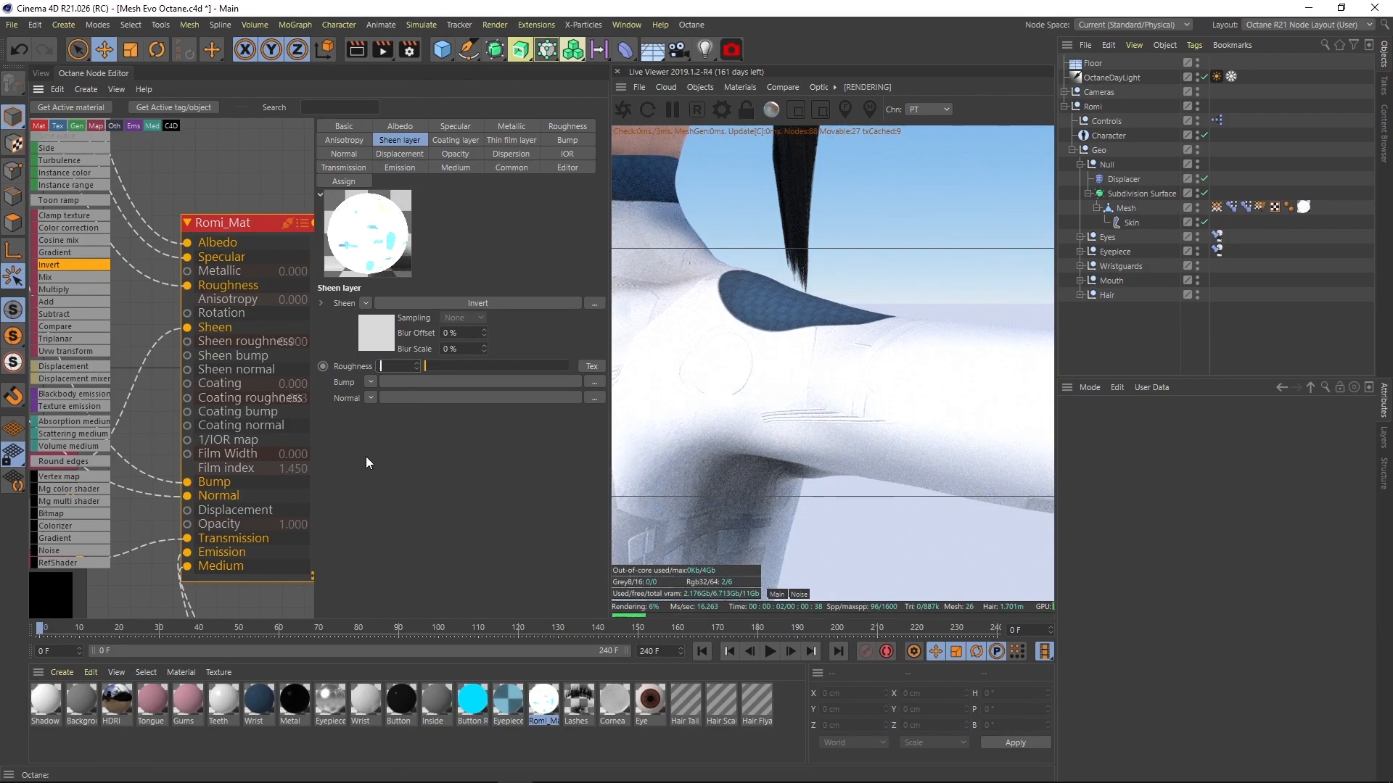
{"action": "key", "text": "Return"}
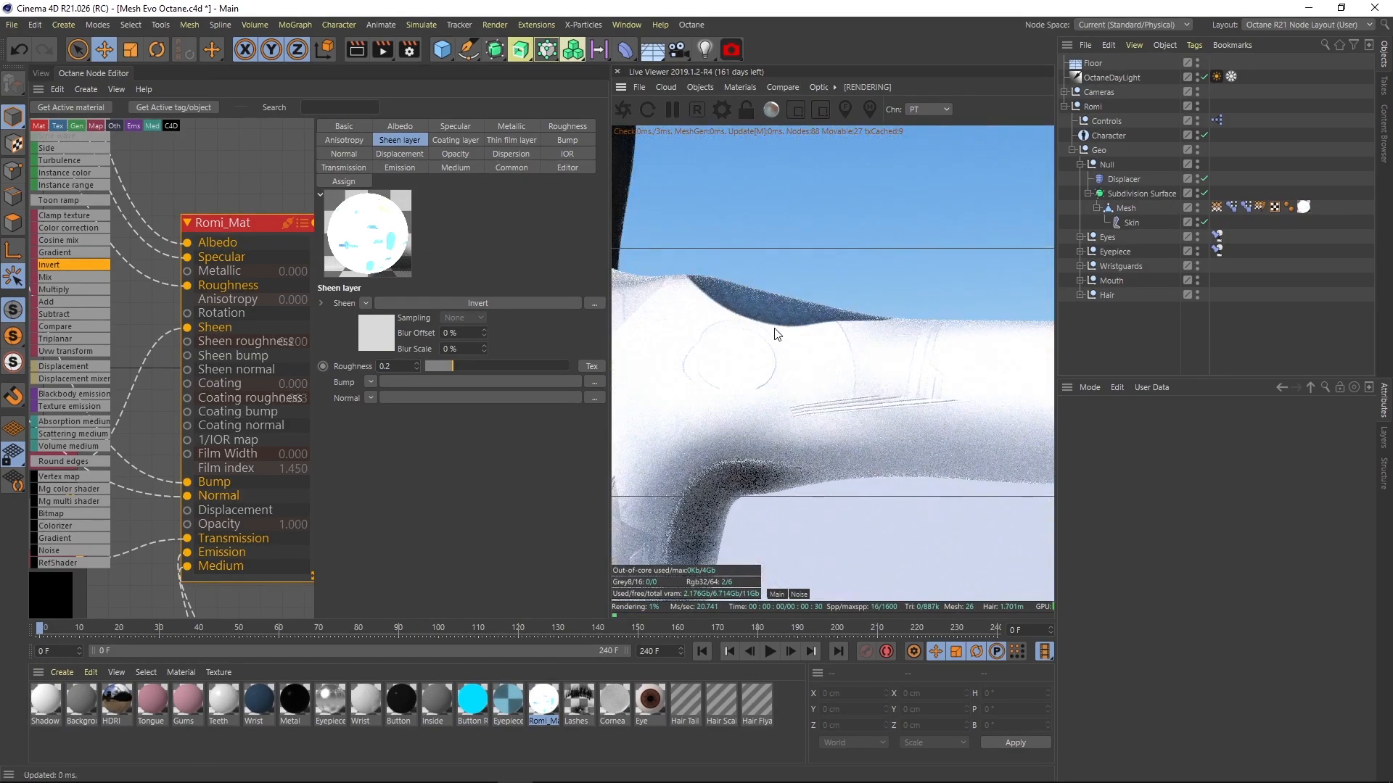
{"action": "left_click_drag", "start_coordinate": [775, 328], "coordinate": [933, 356]}
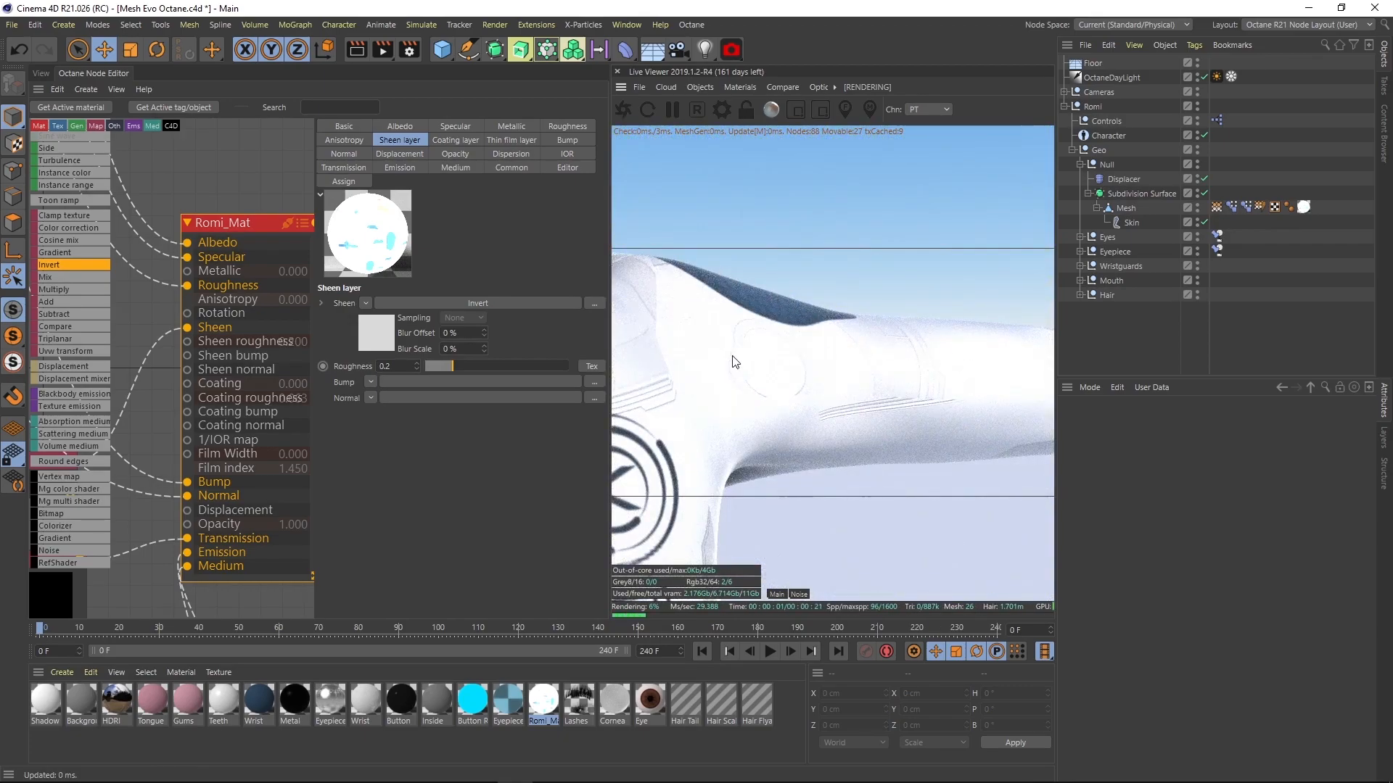
- Try sheen roughness values of 0.5 and 0.3 and compare them on the shoulder and arm
{"action": "left_click_drag", "start_coordinate": [392, 367], "coordinate": [347, 380]}
{"action": "type", "text": "0.5"}
{"action": "key", "text": "Return"}
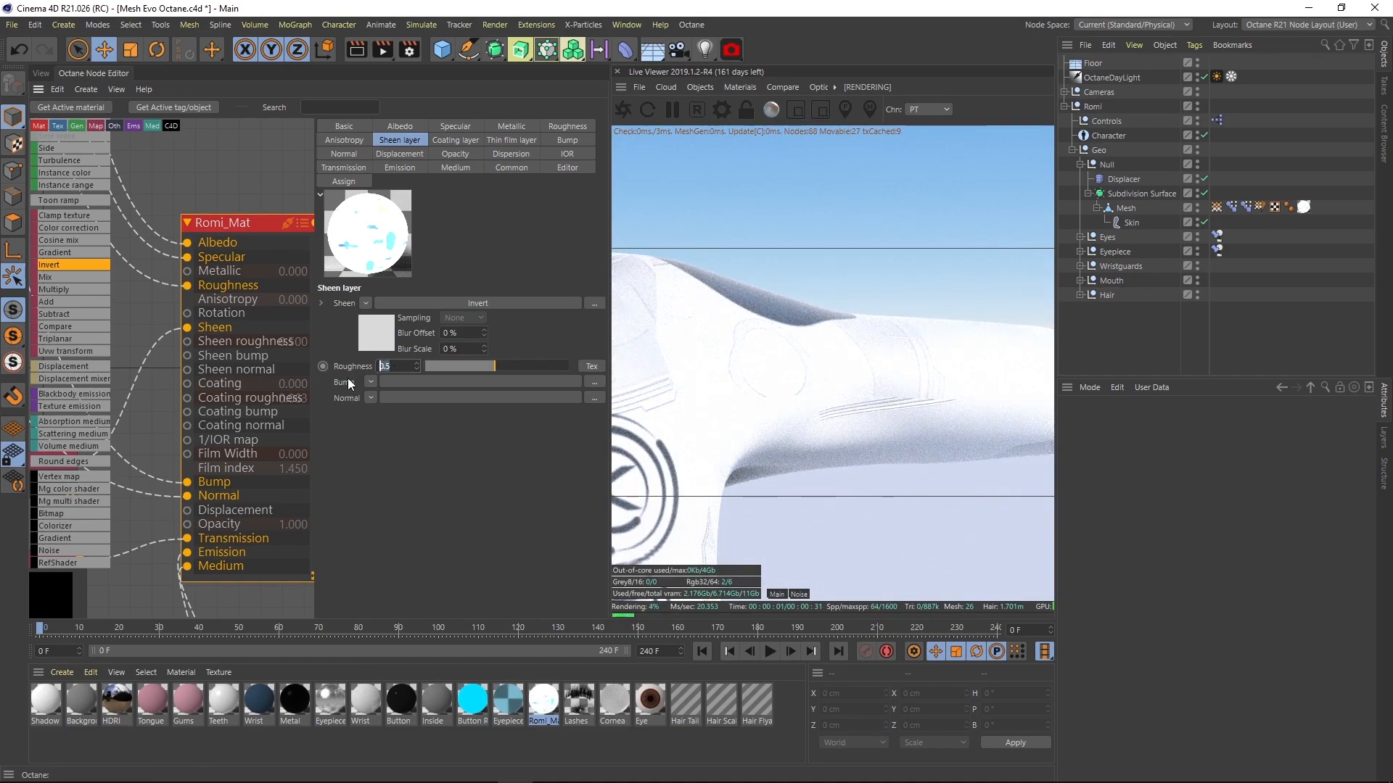
{"action": "type", "text": "0.3"}
{"action": "key", "text": "Return"}
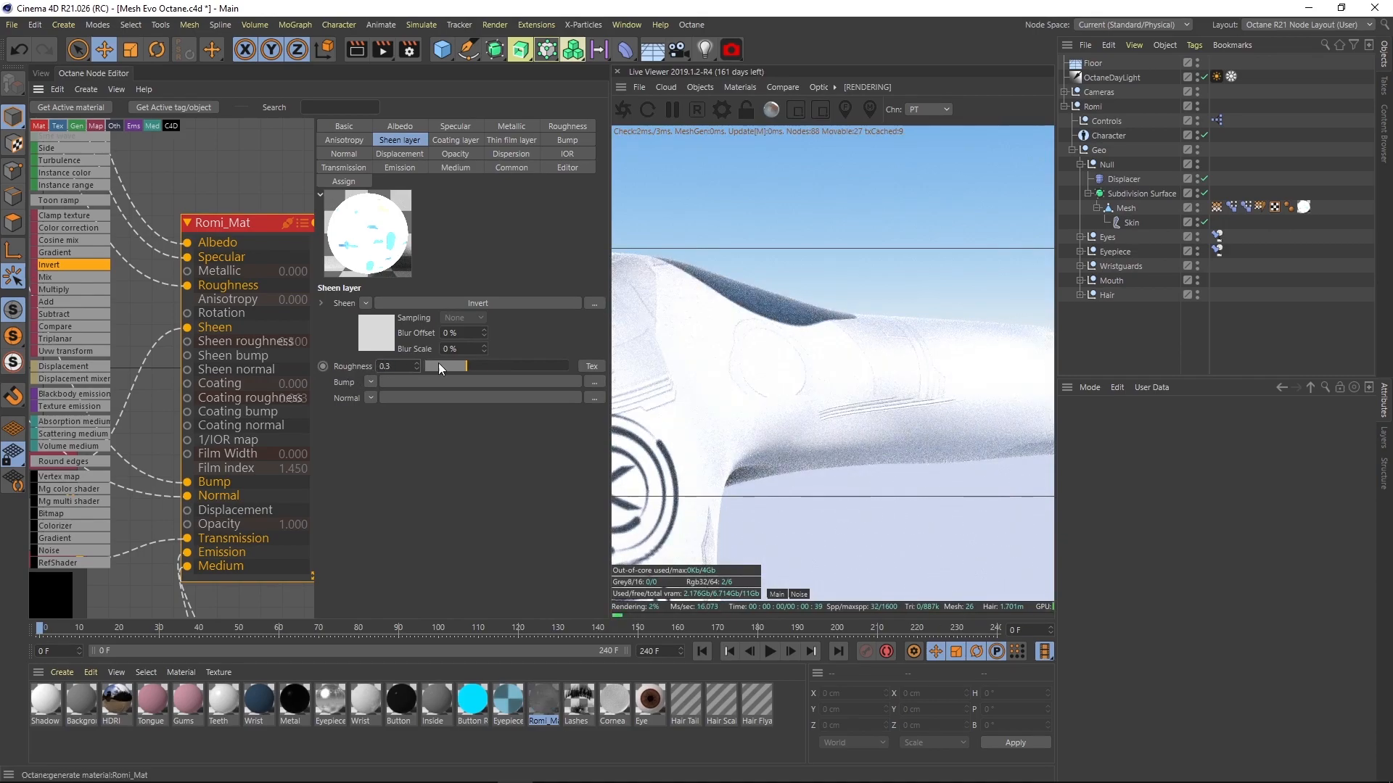
{"action": "left_click_drag", "start_coordinate": [793, 317], "coordinate": [771, 381]}
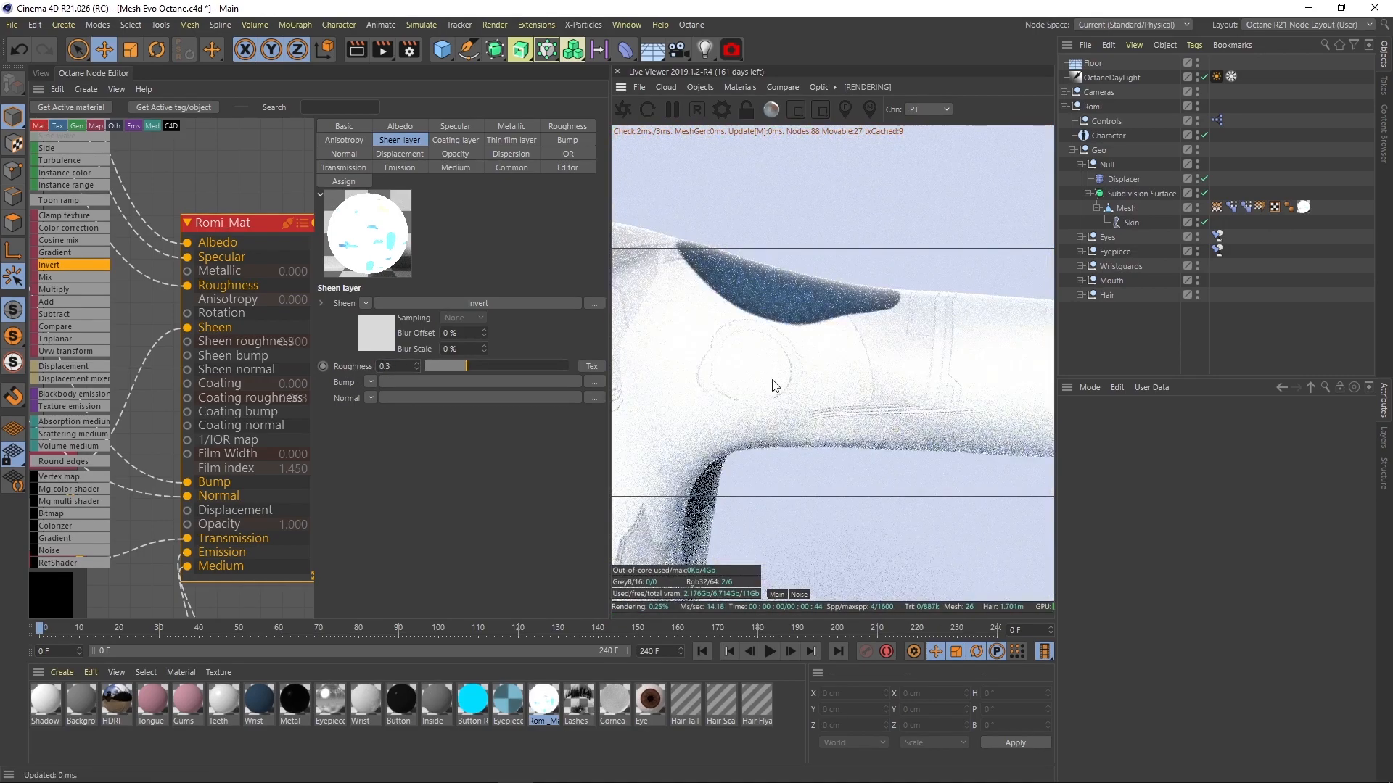
- Set Romi_Mat's sheen roughness to 0.25 and review the suit on the whole body
{"action": "left_click_drag", "start_coordinate": [397, 366], "coordinate": [320, 429]}
{"action": "type", "text": "0.25"}
{"action": "key", "text": "Return"}
{"action": "right_click_drag", "start_coordinate": [824, 355], "coordinate": [348, 461]}
{"action": "left_click_drag", "start_coordinate": [778, 382], "coordinate": [944, 339]}
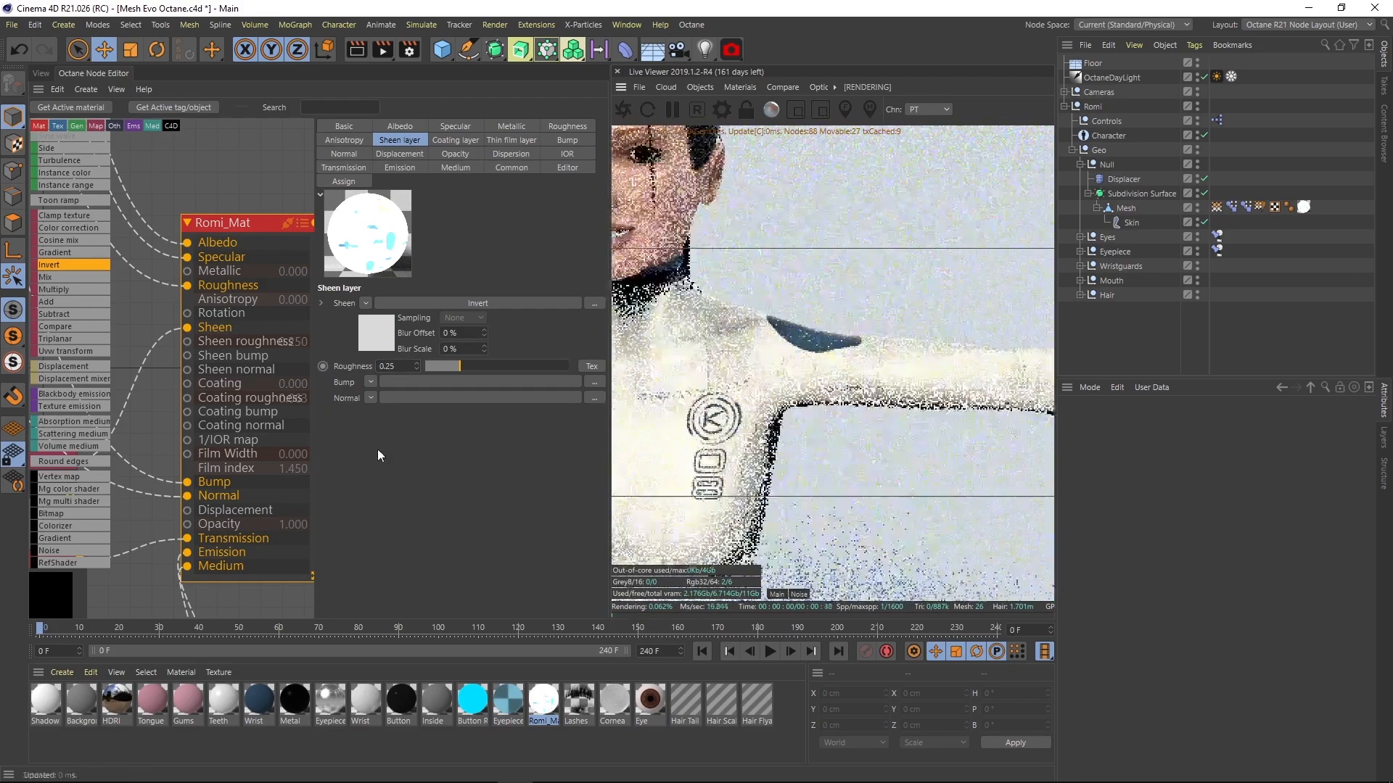
{"action": "right_click_drag", "start_coordinate": [943, 340], "coordinate": [772, 397]}
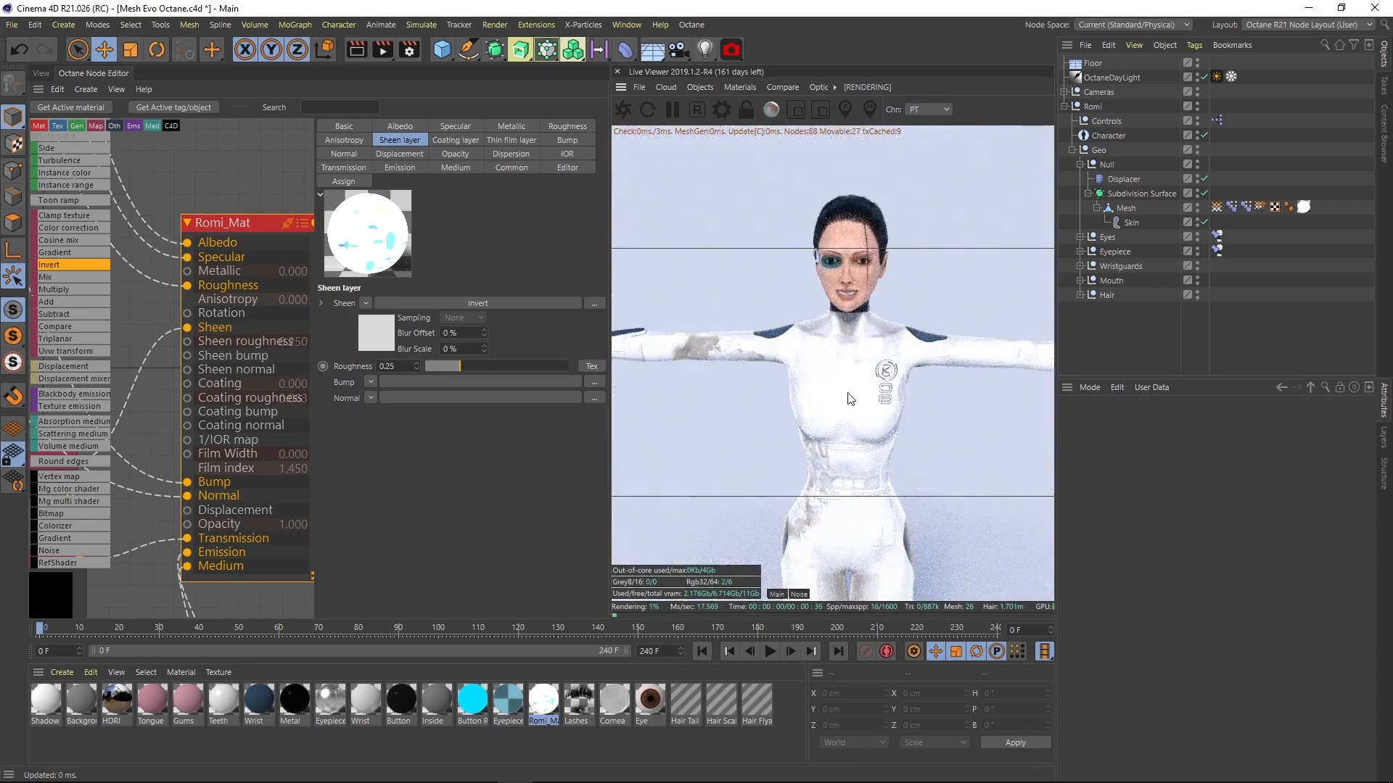
{"action": "left_click_drag", "start_coordinate": [850, 398], "coordinate": [929, 351]}
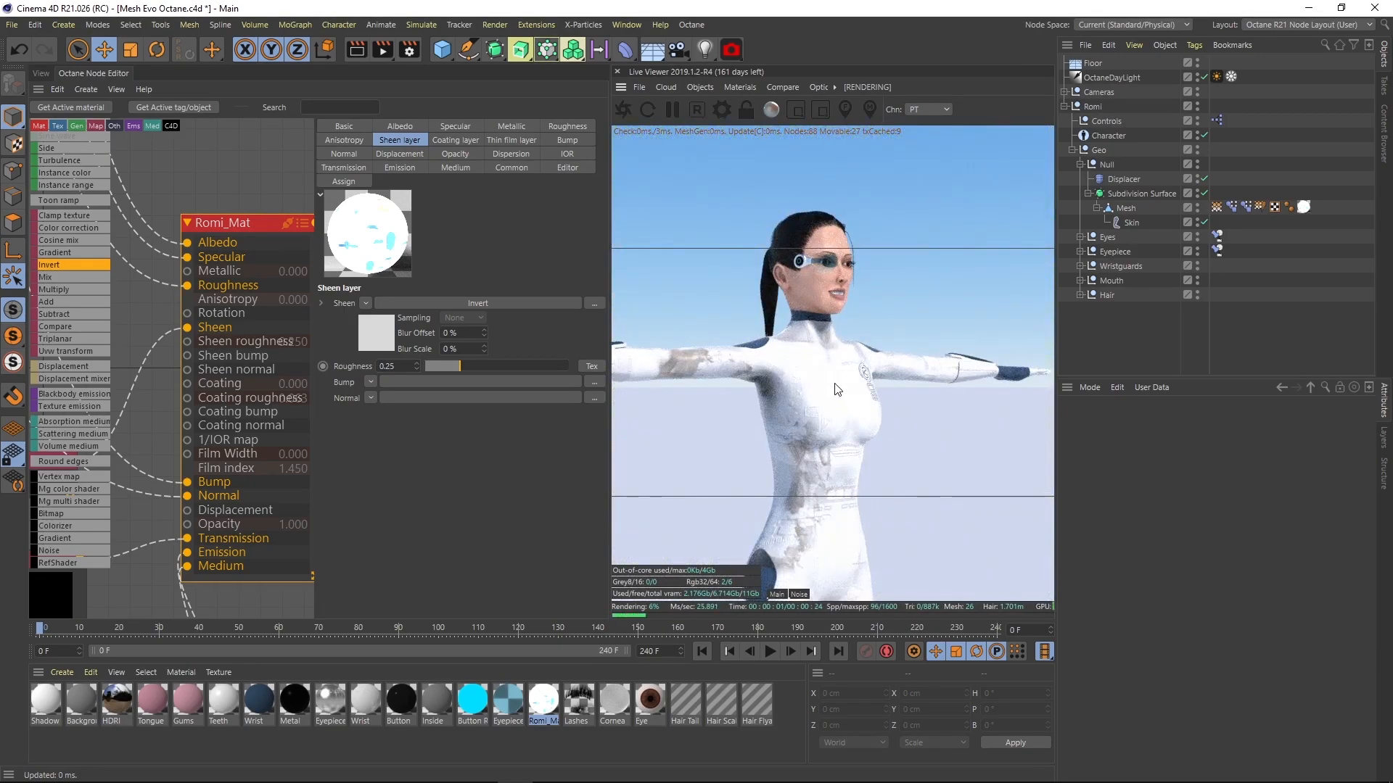
- Save the scene and examine the character's face up close from the eyepiece side
{"action": "key", "text": "ctrl+s"}
{"action": "middle_click_drag", "start_coordinate": [828, 278], "coordinate": [777, 340]}
{"action": "scroll", "coordinate": [811, 329], "scroll_direction": "up", "scroll_amount": 5}
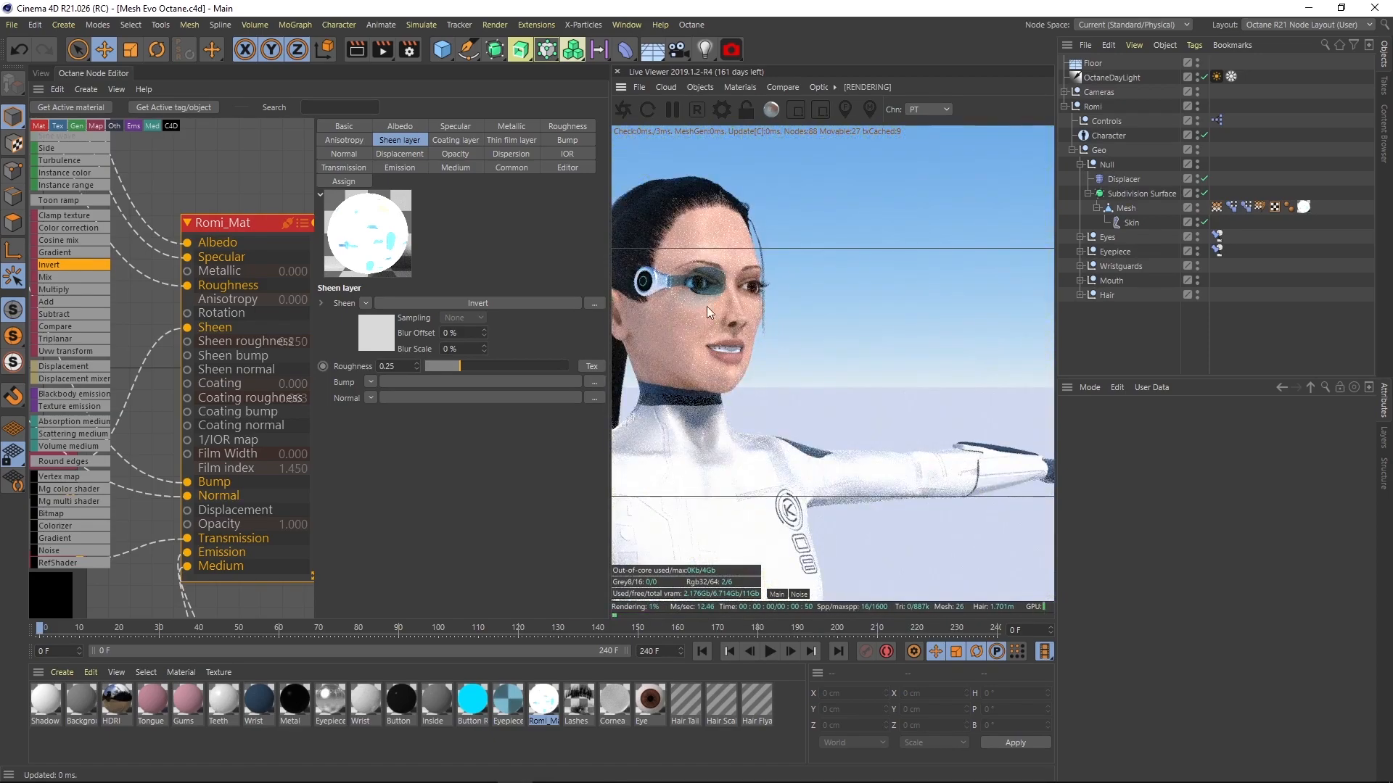
{"action": "middle_click_drag", "start_coordinate": [707, 307], "coordinate": [776, 313]}
{"action": "scroll", "coordinate": [777, 314], "scroll_direction": "down", "scroll_amount": 2}
{"action": "left_click_drag", "start_coordinate": [776, 329], "coordinate": [722, 318]}
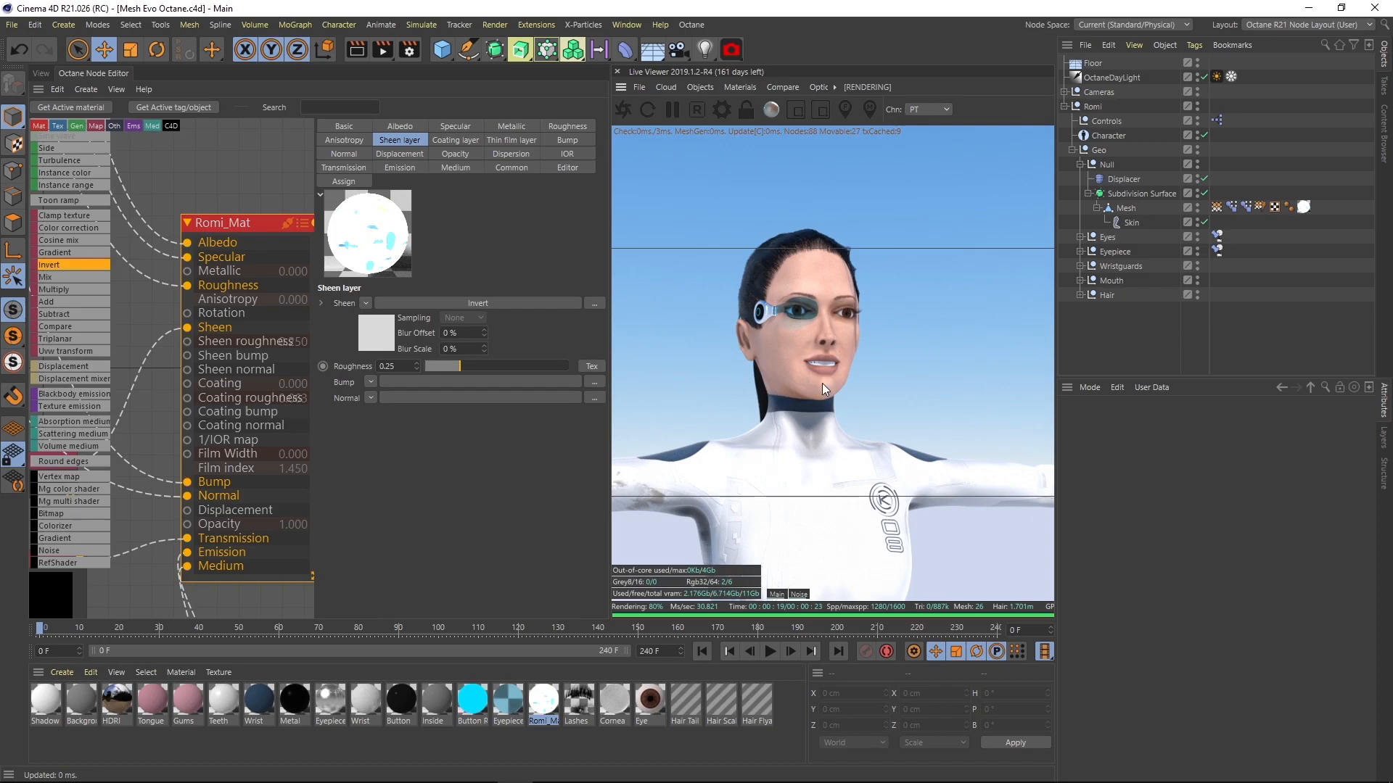
- Examine the head, neck and chest from the side without the eyepiece mount
{"action": "left_click_drag", "start_coordinate": [829, 332], "coordinate": [762, 373]}
{"action": "scroll", "coordinate": [851, 330], "scroll_direction": "down", "scroll_amount": 3}
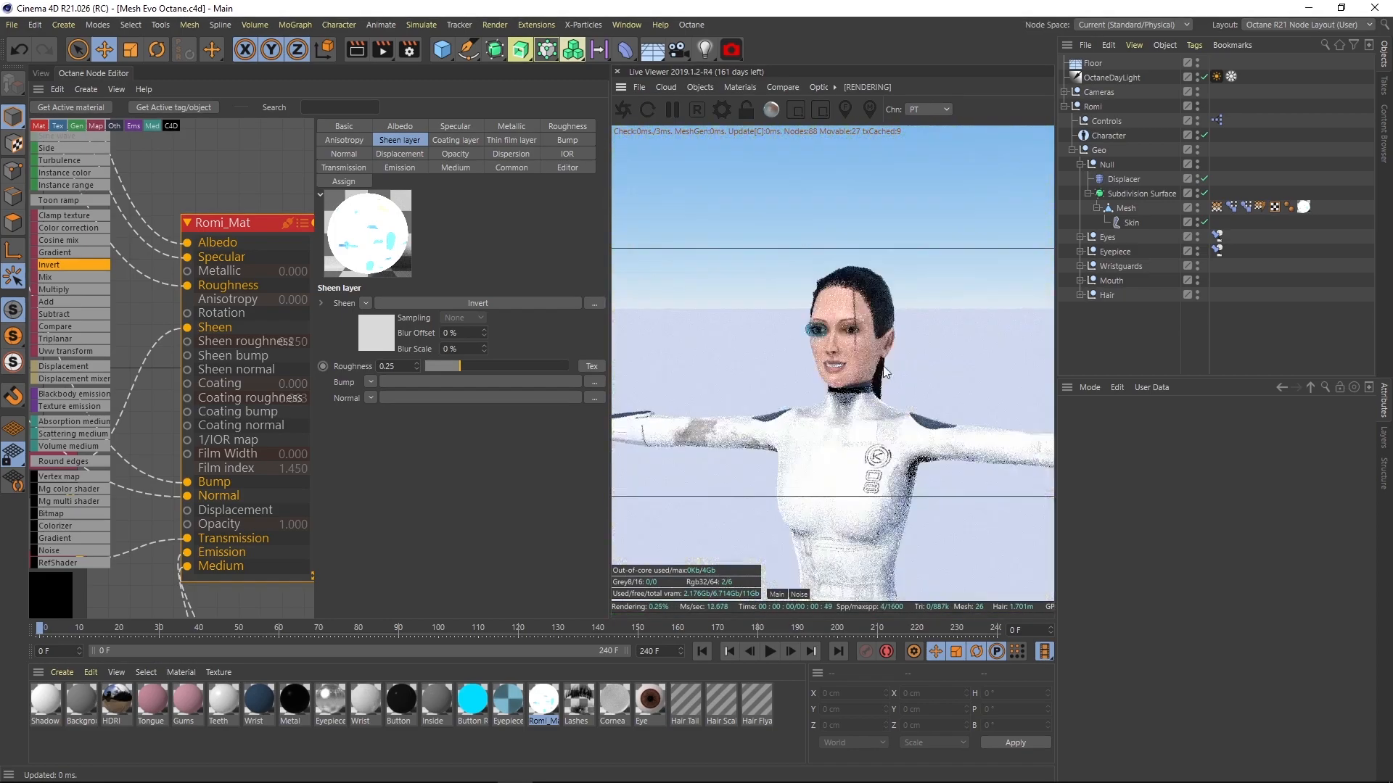
{"action": "left_click_drag", "start_coordinate": [882, 369], "coordinate": [816, 357]}
{"action": "scroll", "coordinate": [862, 342], "scroll_direction": "up", "scroll_amount": 4}
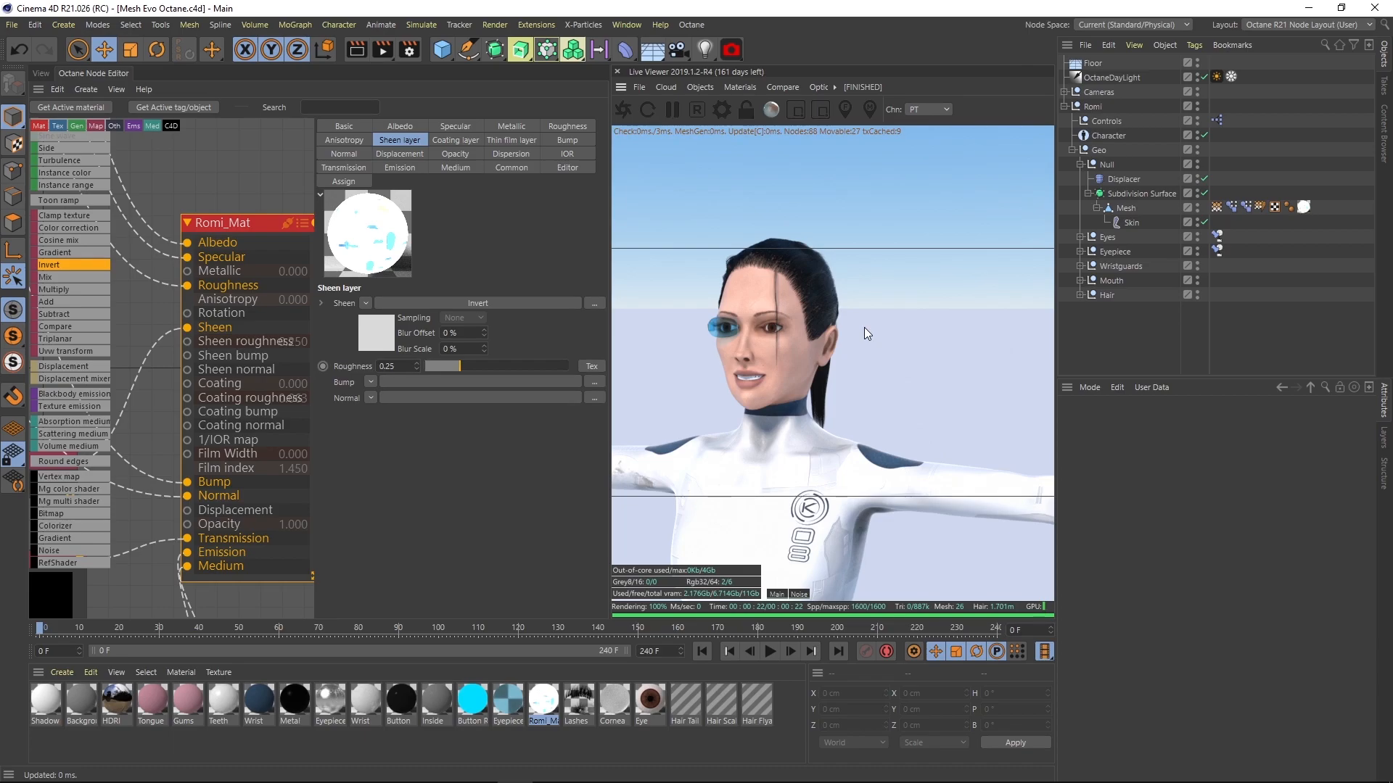
{"action": "right_click_drag", "start_coordinate": [781, 350], "coordinate": [965, 289], "text": "alt"}
{"action": "middle_click_drag", "start_coordinate": [716, 309], "coordinate": [829, 395], "text": "alt"}
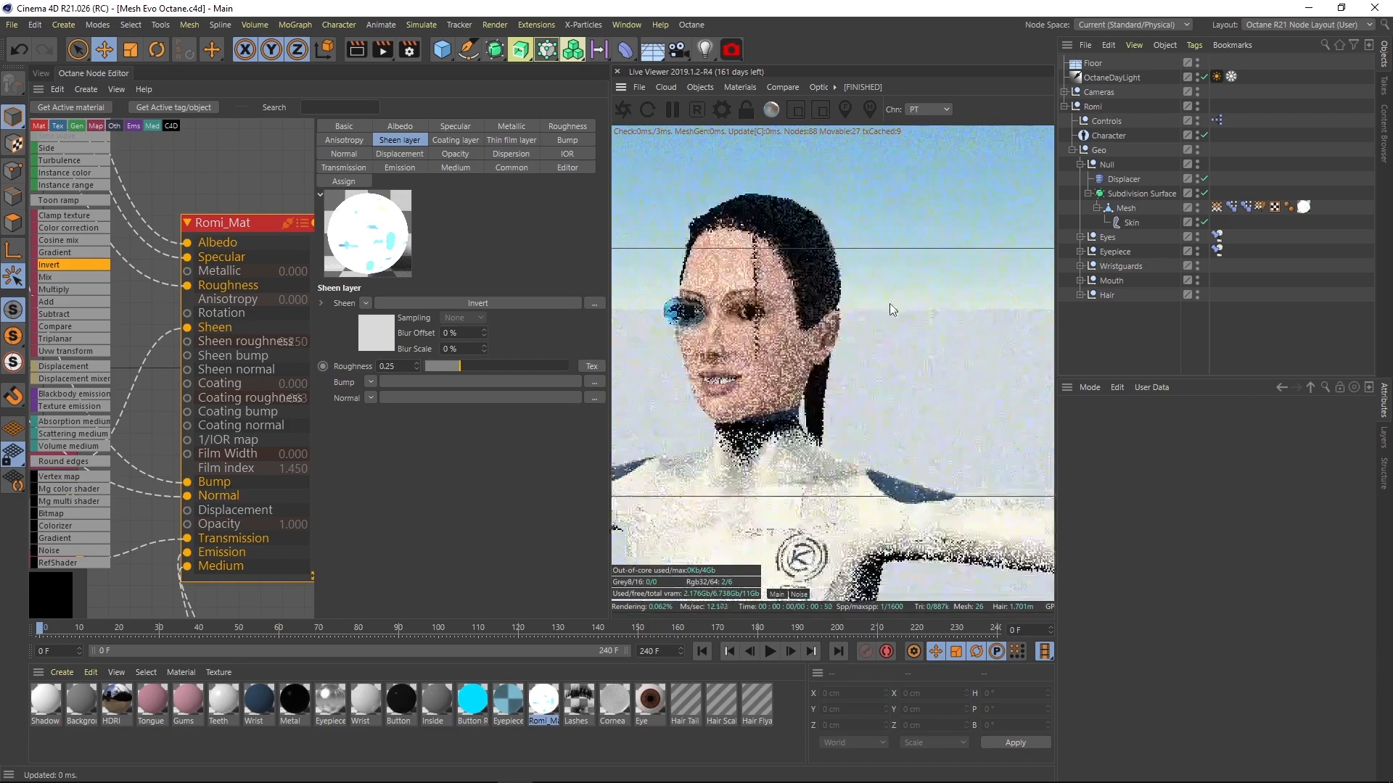
{"action": "mouse_move", "coordinate": [829, 395]}
{"action": "left_mouse_down", "text": "alt"}
{"action": "mouse_move", "coordinate": [905, 365]}
{"action": "mouse_move", "coordinate": [840, 402]}
{"action": "mouse_move", "coordinate": [818, 377]}
{"action": "mouse_move", "coordinate": [786, 389]}
{"action": "mouse_move", "coordinate": [817, 371]}
{"action": "mouse_move", "coordinate": [842, 385]}
{"action": "mouse_move", "coordinate": [798, 386]}
{"action": "mouse_move", "coordinate": [808, 398]}
{"action": "left_mouse_up", "text": "alt"}
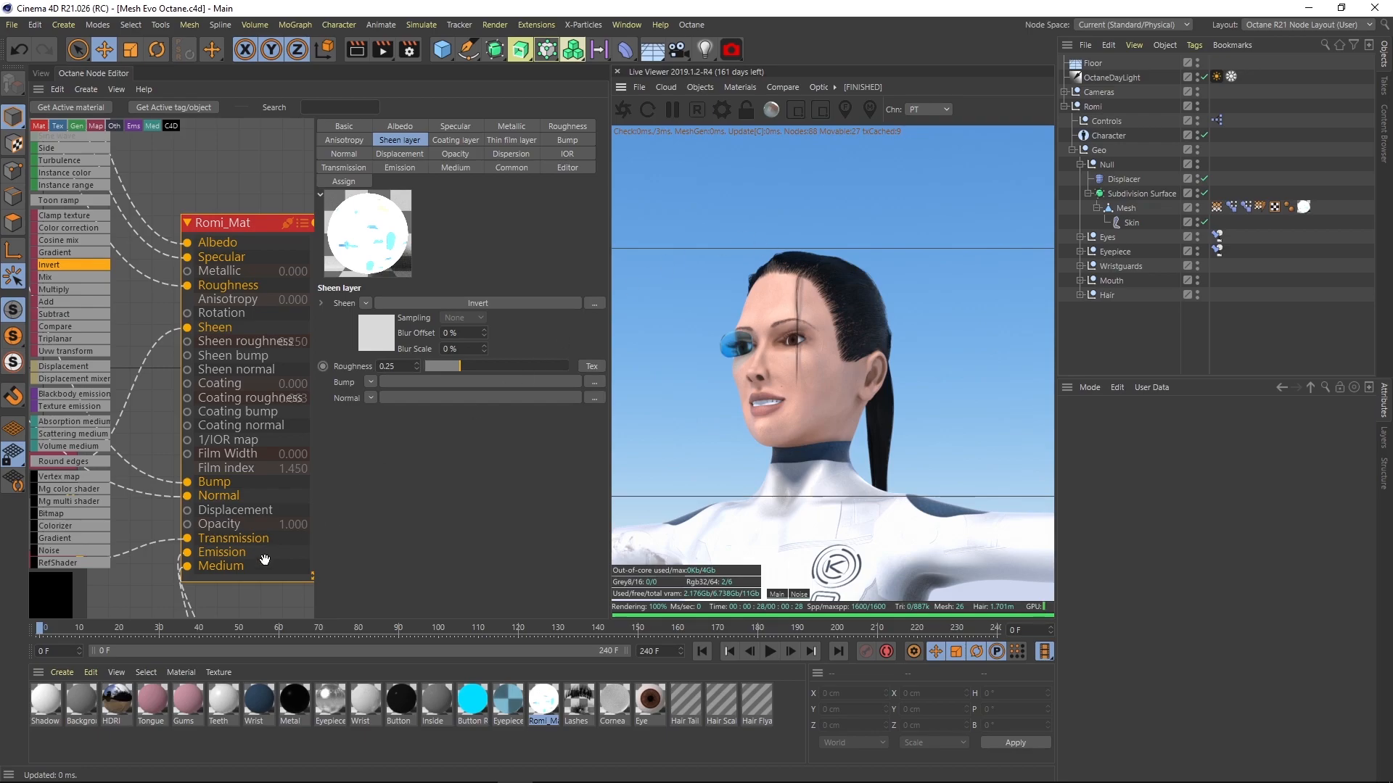
- Compare the face up close in the viewport and render with the Displacer disabled, and undo the disabling
{"action": "middle_click_drag", "start_coordinate": [262, 554], "coordinate": [161, 341]}
{"action": "scroll", "coordinate": [216, 451], "scroll_direction": "down", "scroll_amount": 2}
{"action": "middle_click_drag", "start_coordinate": [216, 451], "coordinate": [315, 444]}
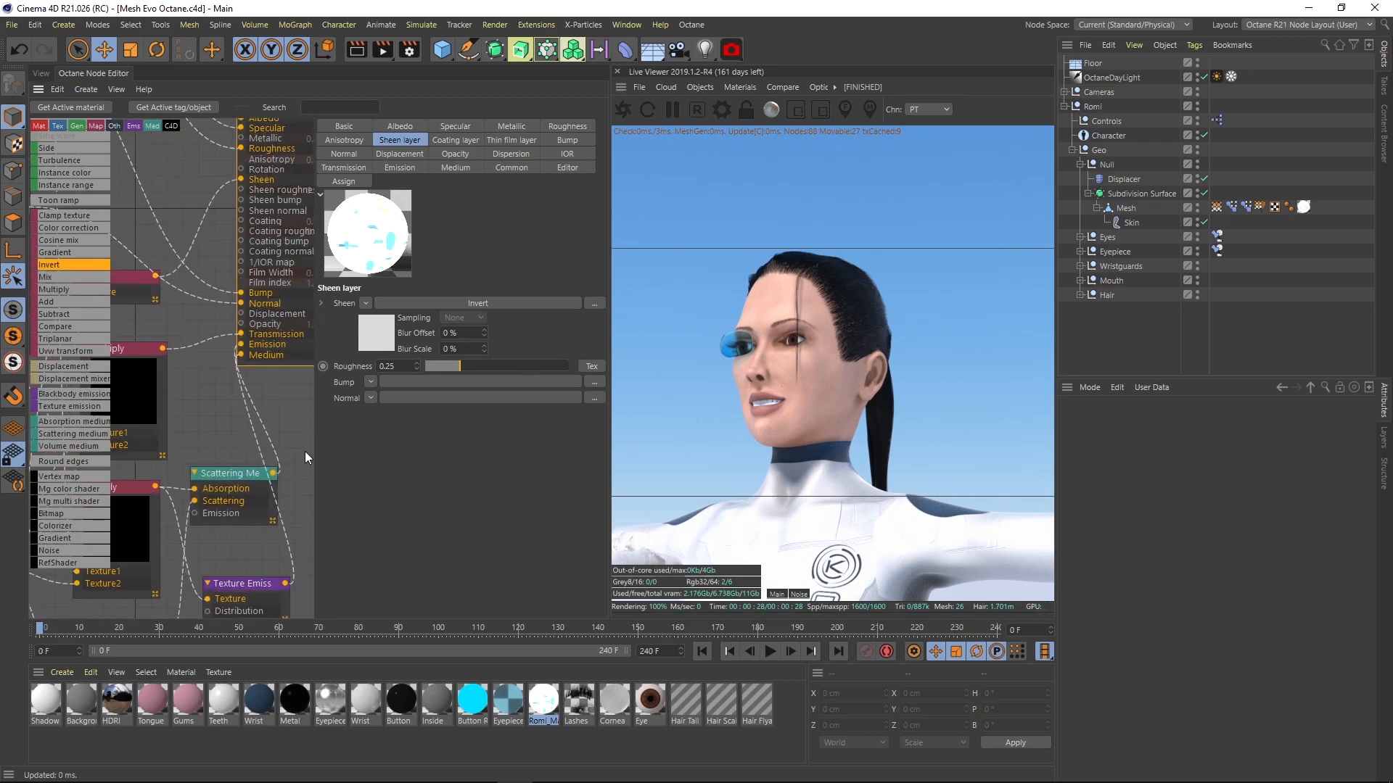
{"action": "left_click", "coordinate": [41, 73]}
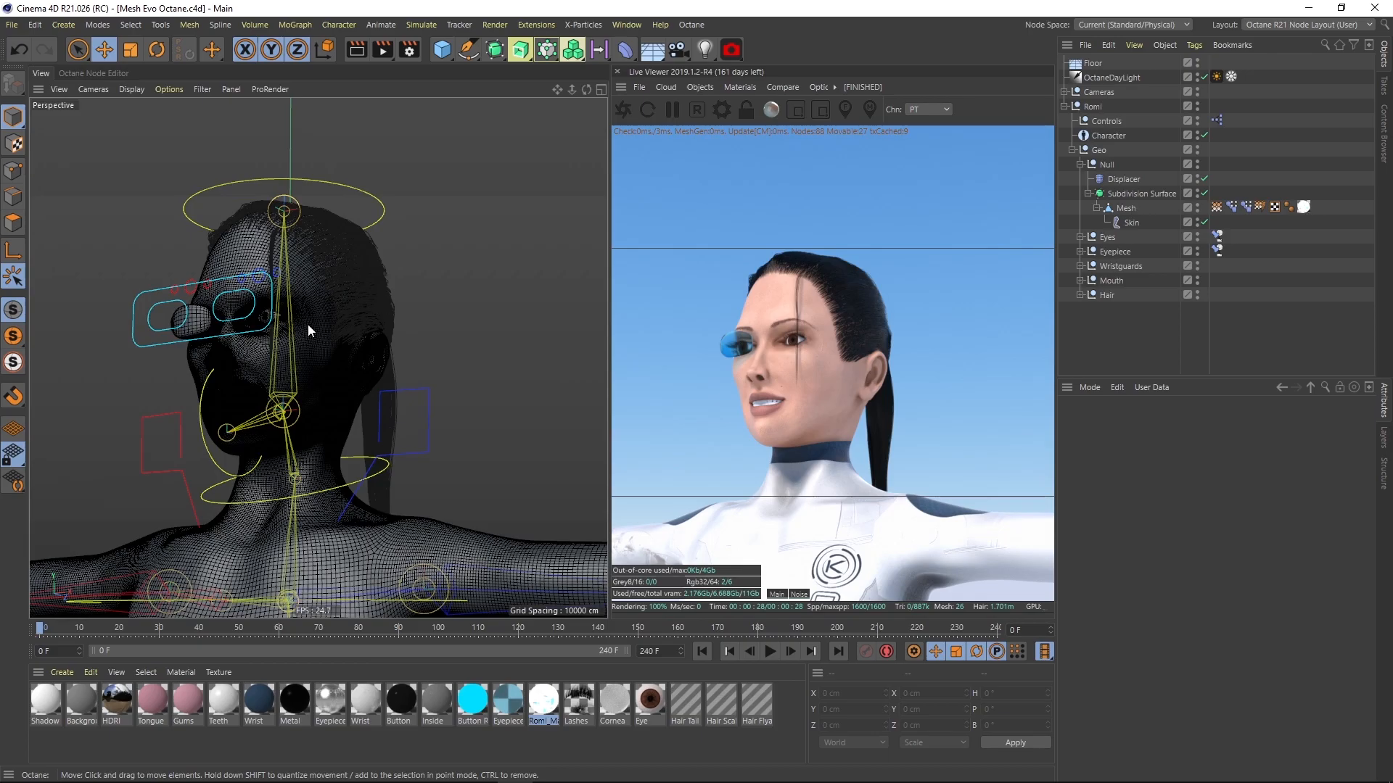
{"action": "scroll", "coordinate": [297, 329], "scroll_direction": "up", "scroll_amount": 6}
{"action": "left_click_drag", "start_coordinate": [272, 431], "coordinate": [262, 378], "text": "alt"}
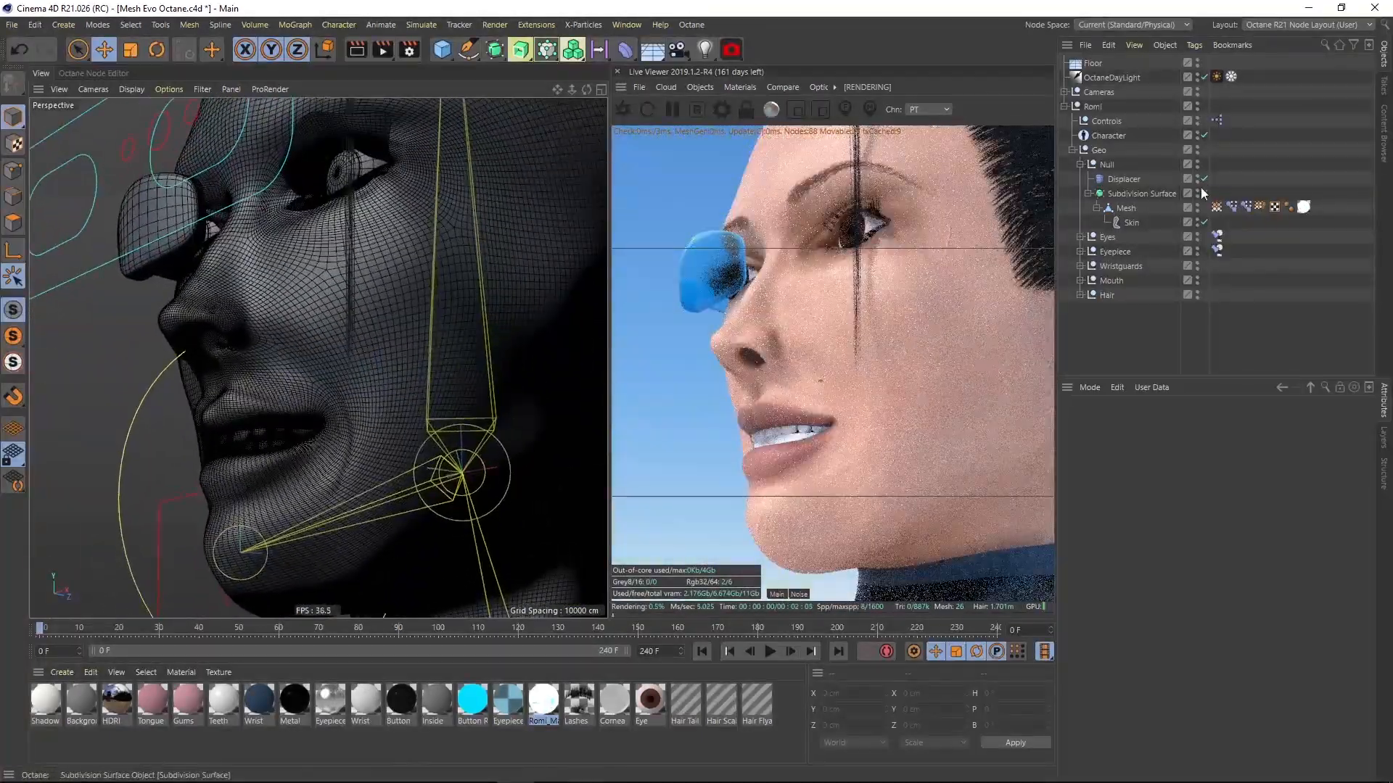
{"action": "left_click", "coordinate": [1204, 178]}
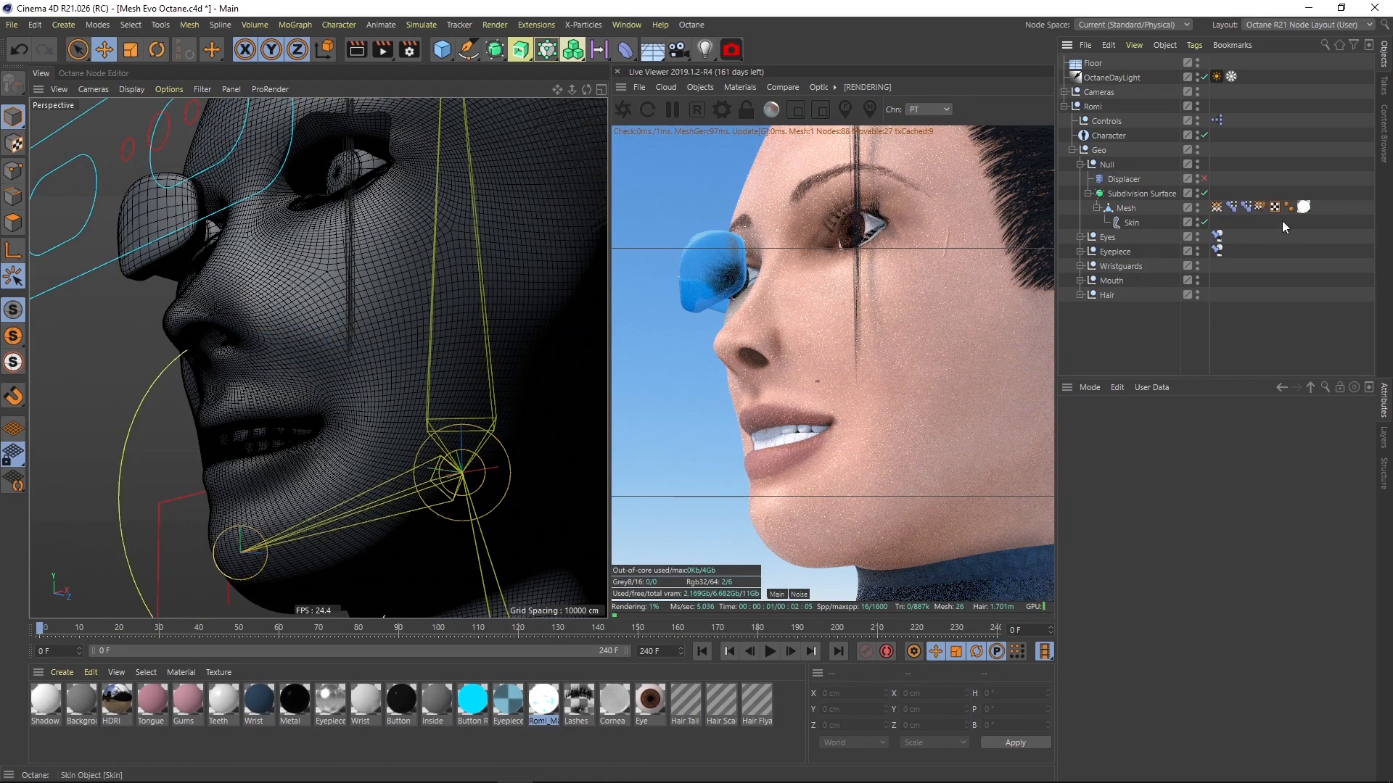
{"action": "key", "text": "ctrl+z"}
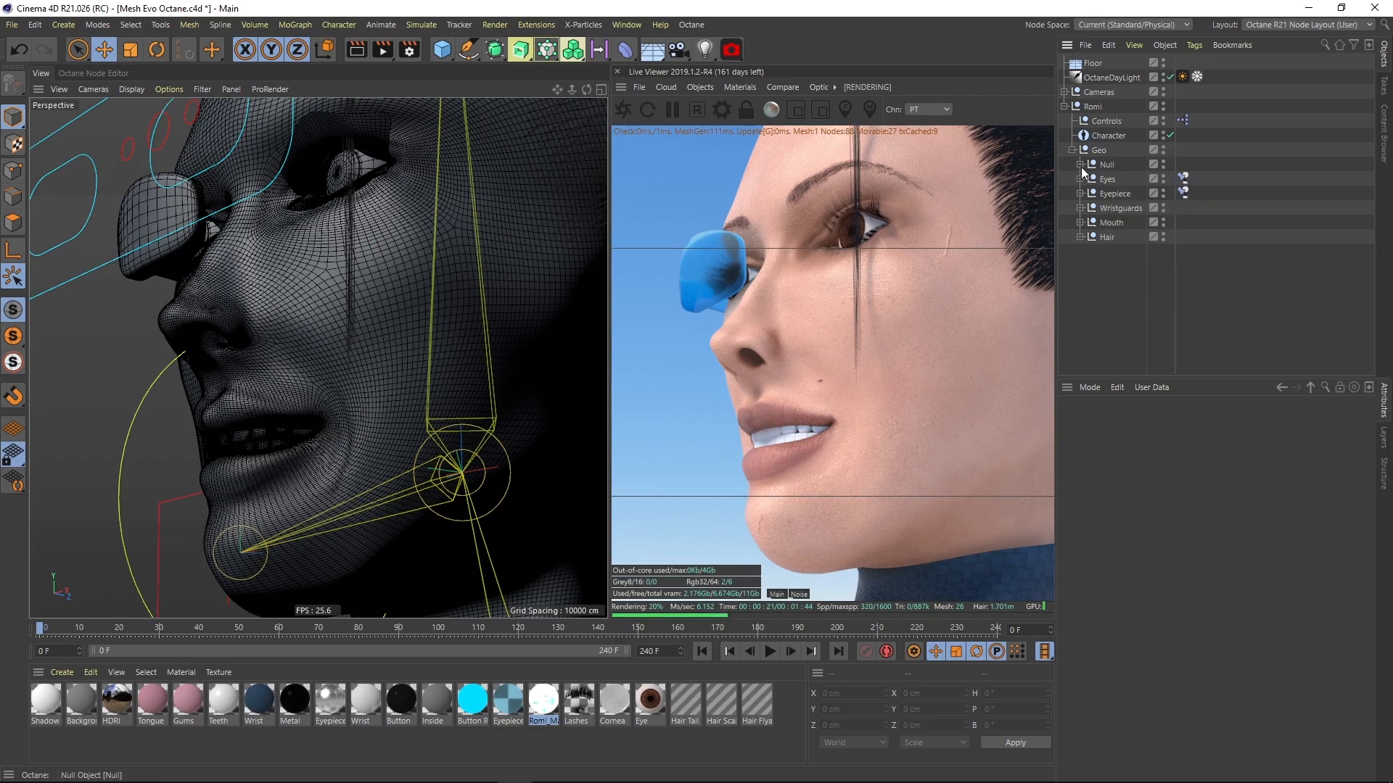
- Inspect the Displacer's shading and object properties and view its tangent displacement map image in Photos
{"action": "left_click", "coordinate": [1119, 180]}
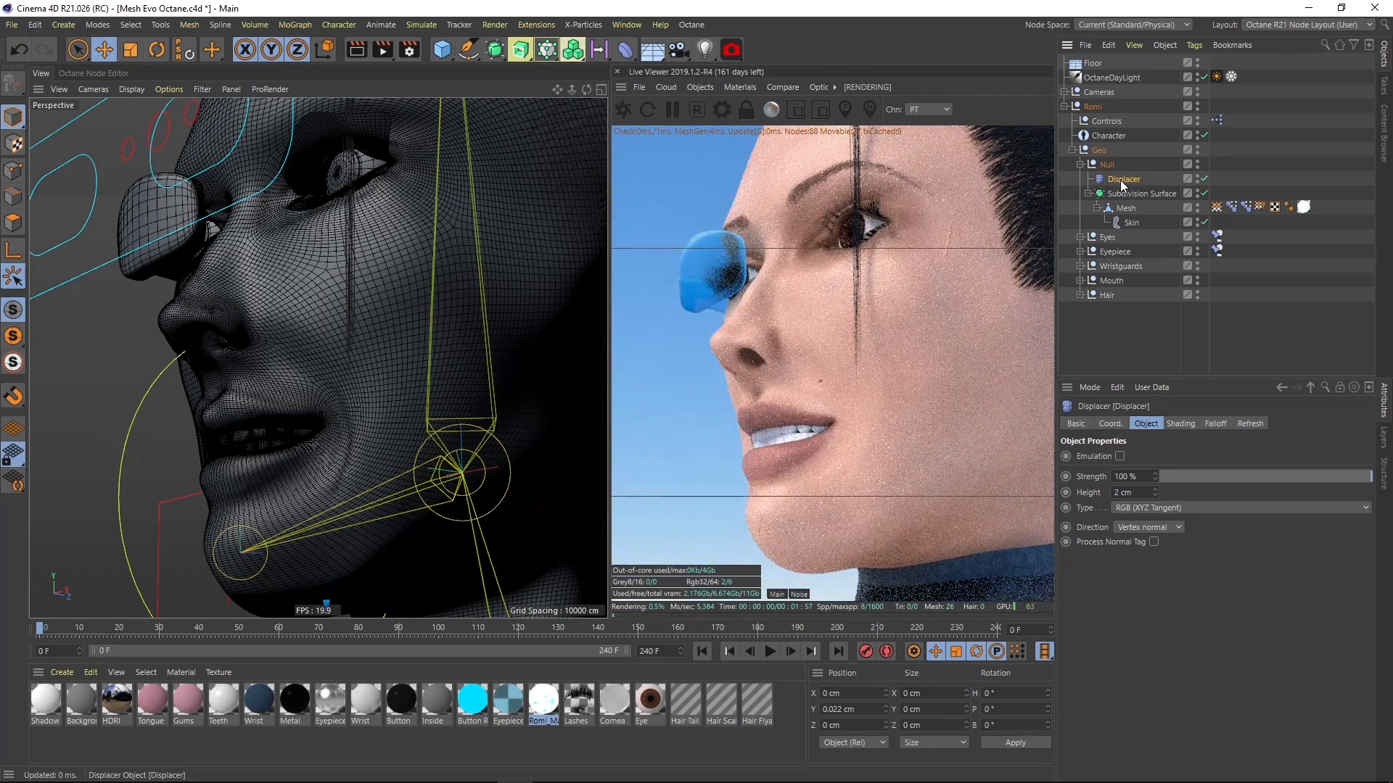
{"action": "left_click", "coordinate": [1188, 428]}
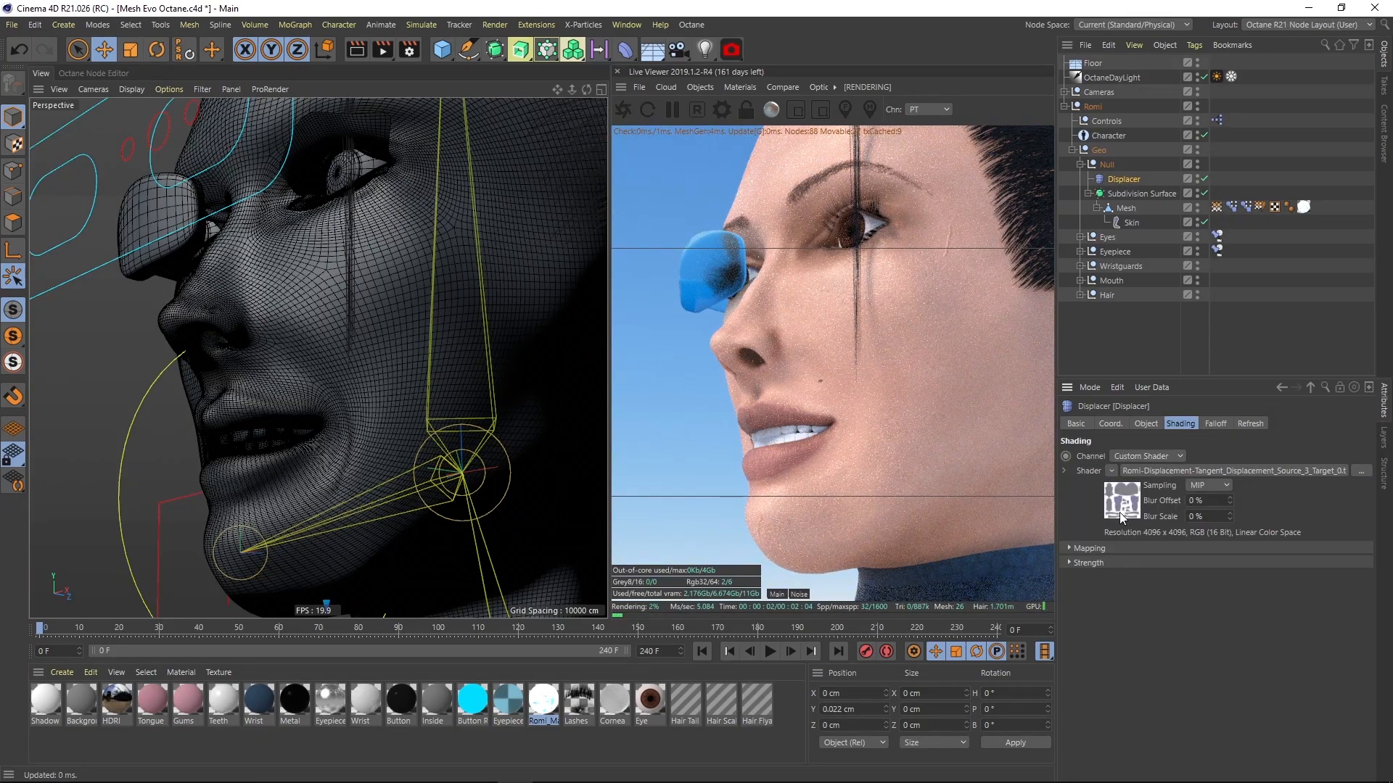
{"action": "left_click", "coordinate": [1146, 424]}
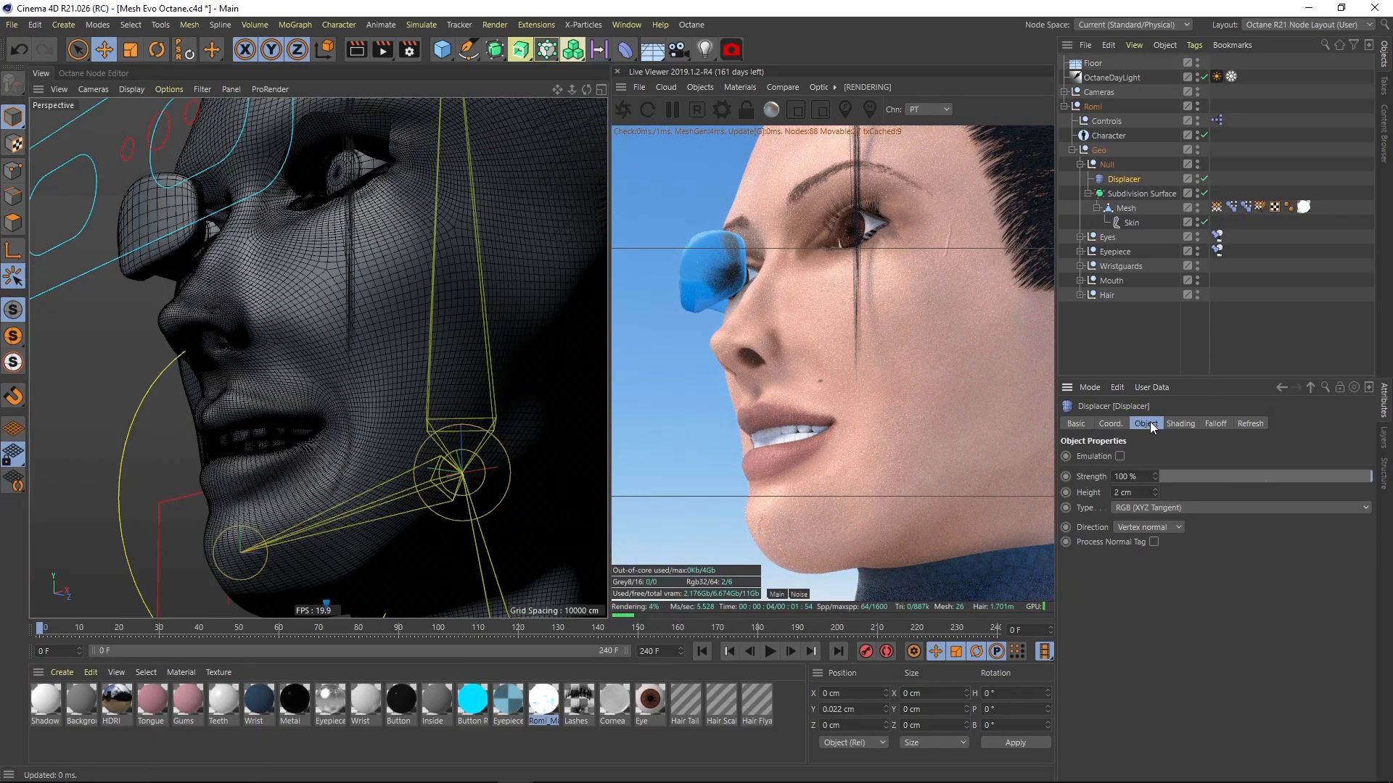
{"action": "left_click", "coordinate": [1125, 509]}
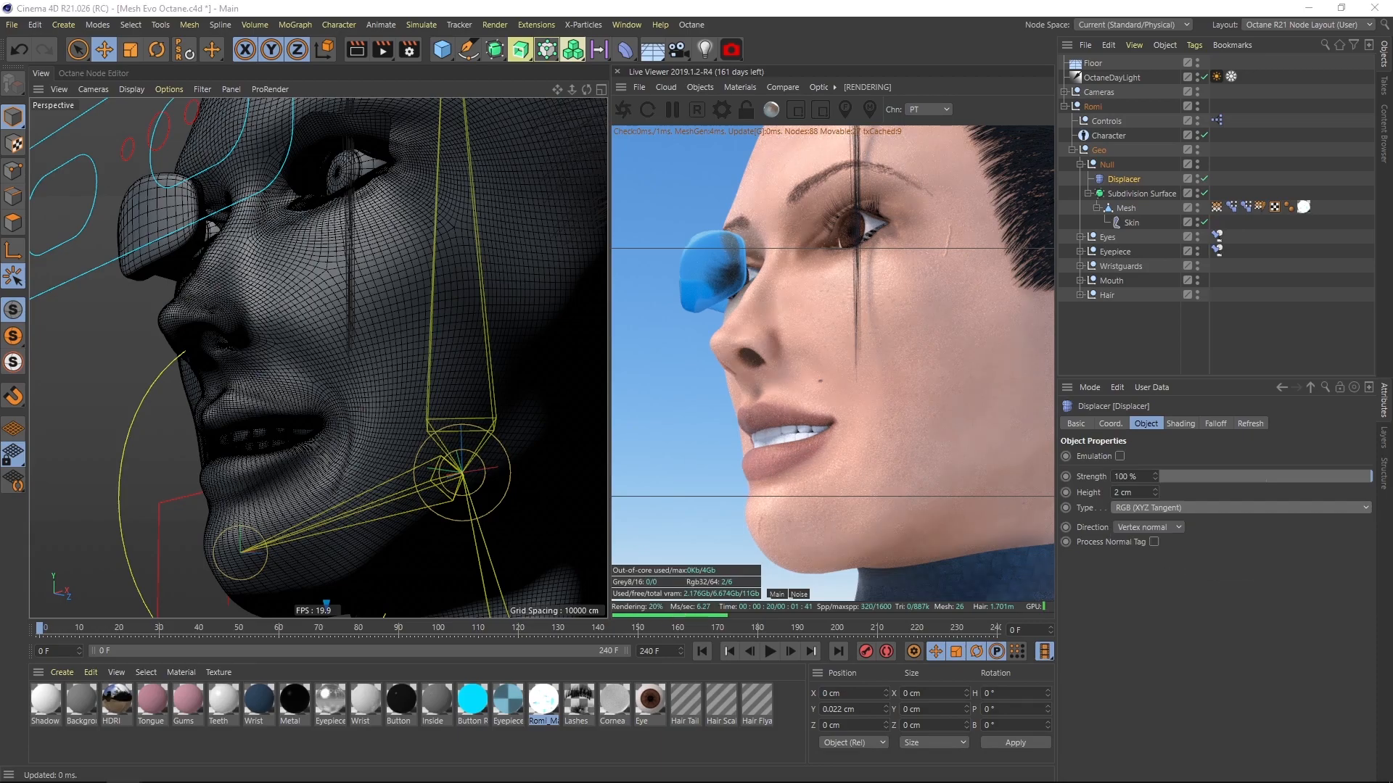
{"action": "left_click_drag", "start_coordinate": [0, 45], "coordinate": [623, 45]}
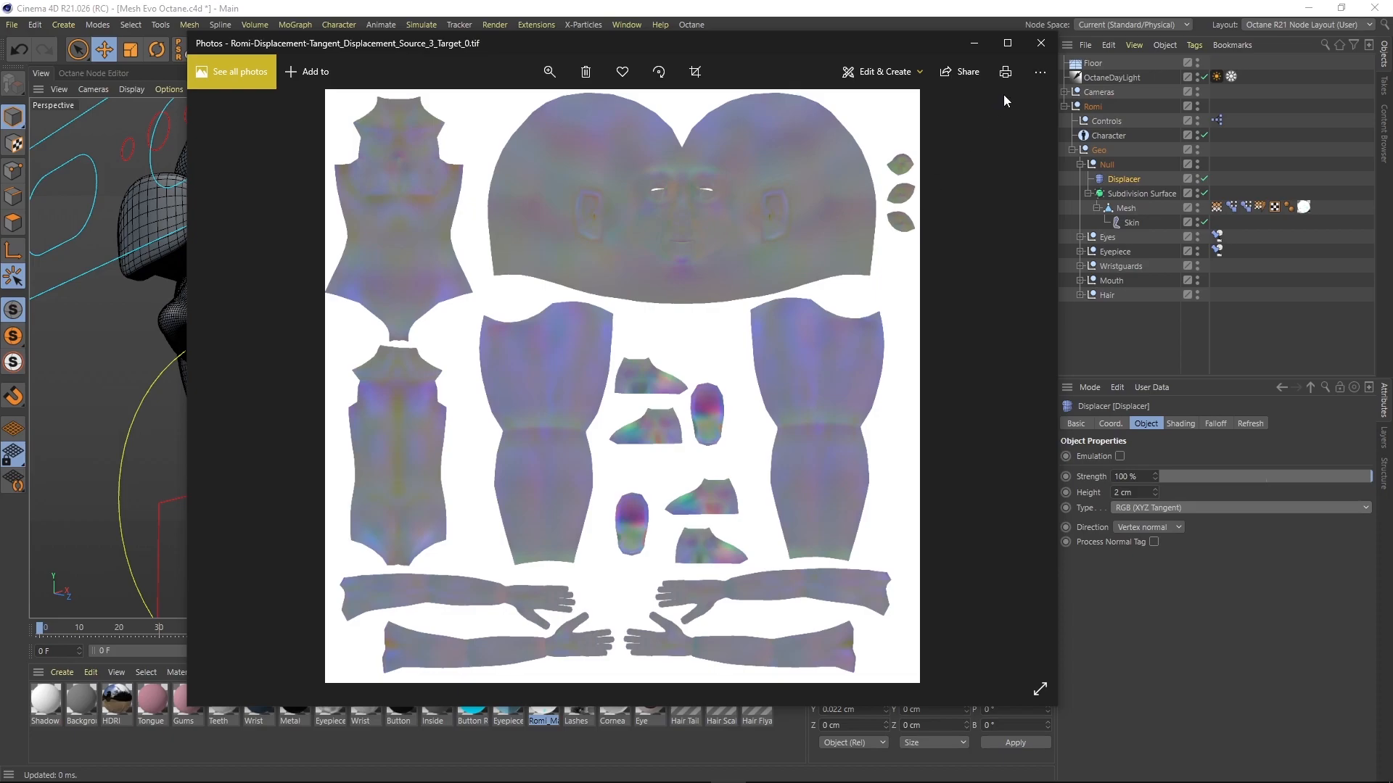
{"action": "left_click", "coordinate": [1040, 45]}
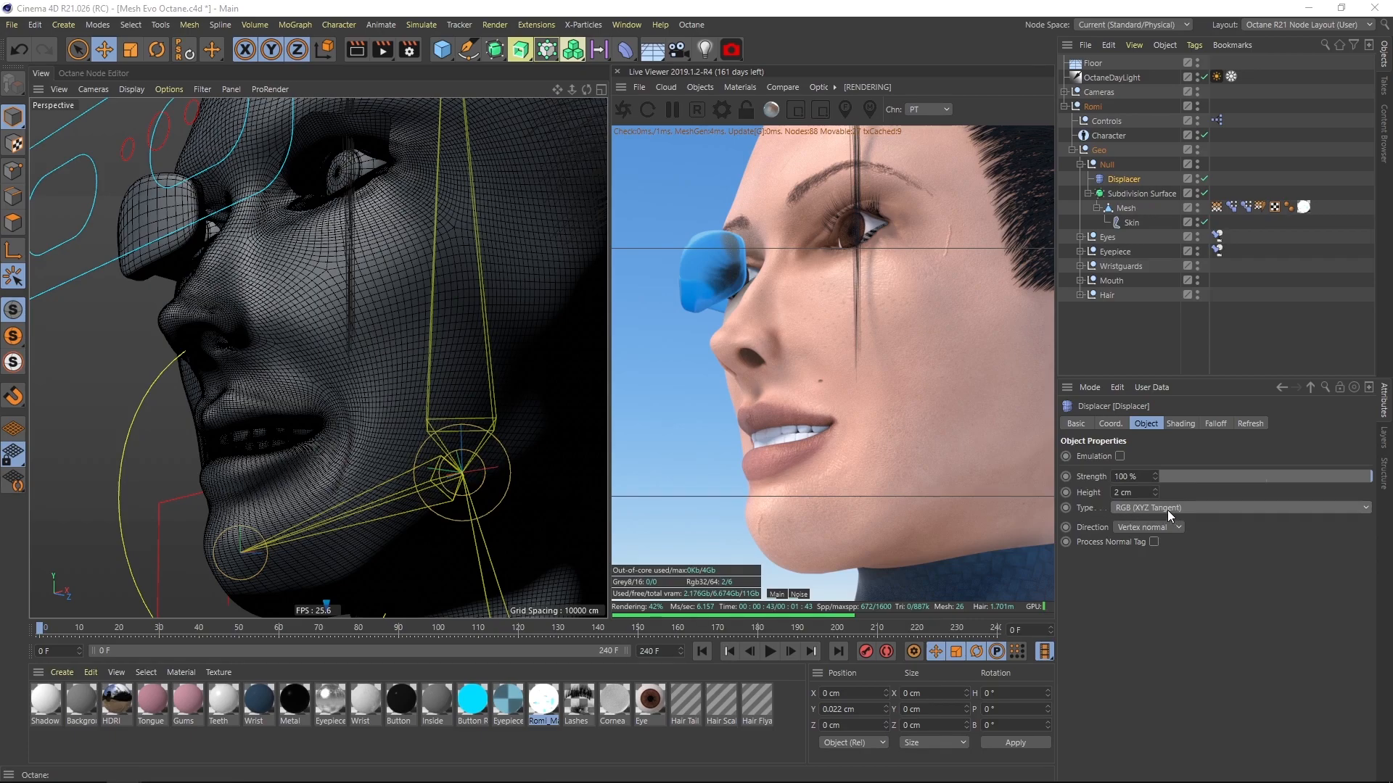
- Try the Embedded (Default) color profile on the Displacer's bitmap shader and set it back to sRGB
{"action": "left_click", "coordinate": [1180, 423]}
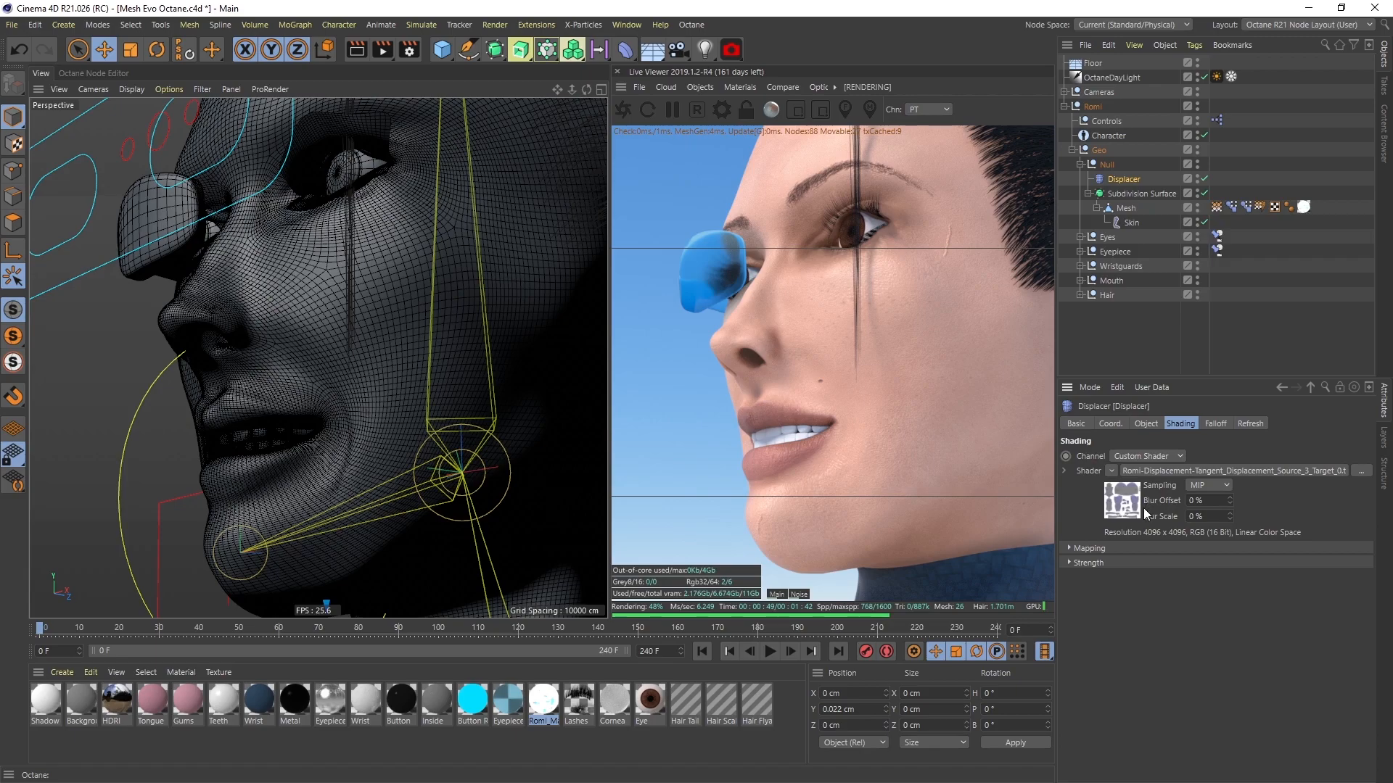
{"action": "left_click", "coordinate": [1123, 502]}
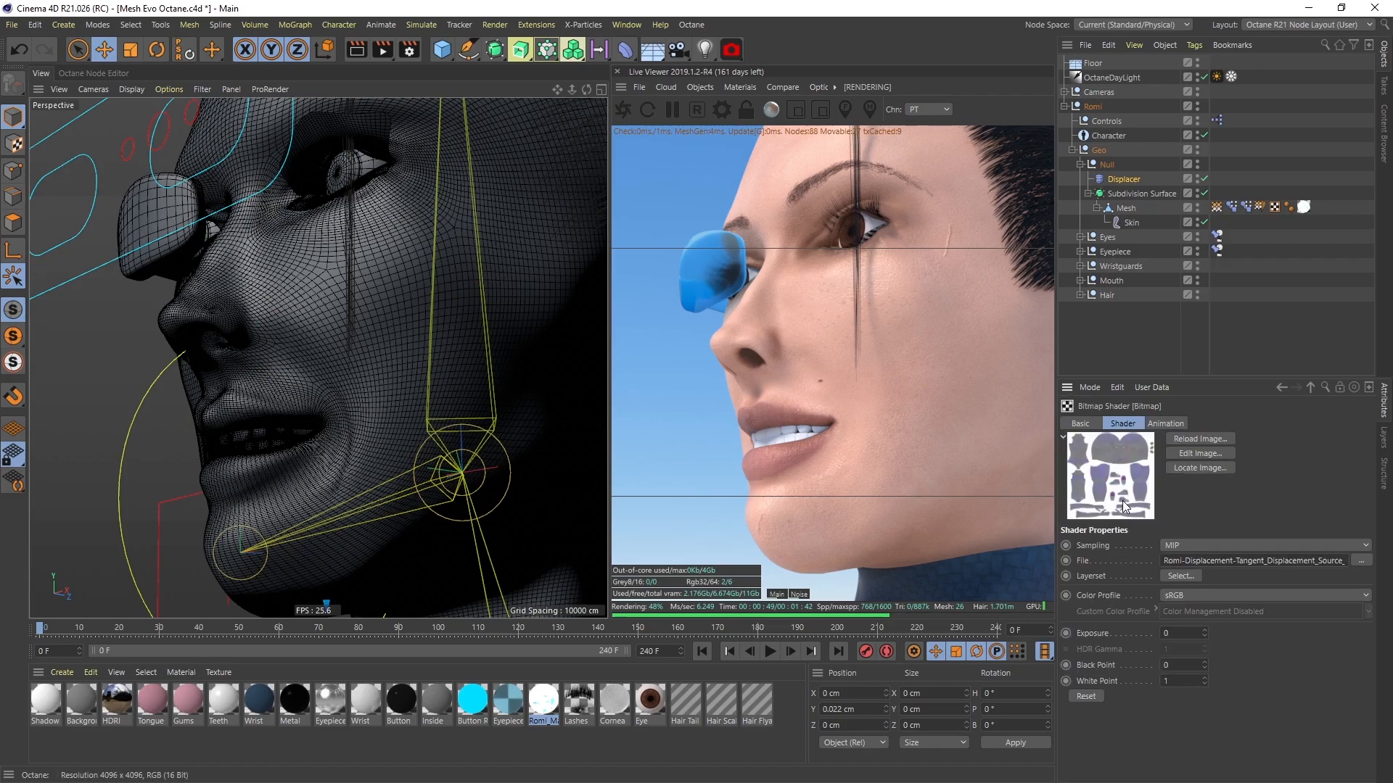
{"action": "left_click", "coordinate": [1176, 598]}
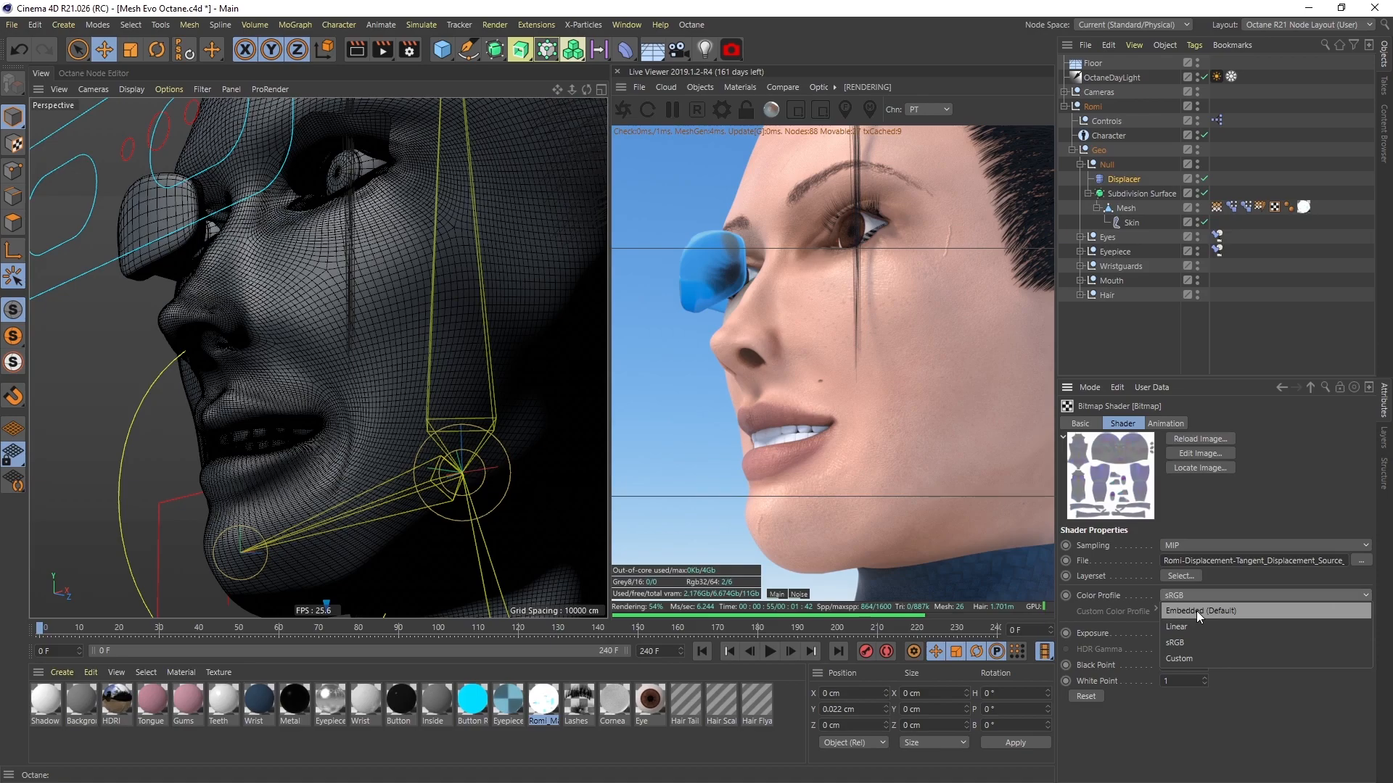
{"action": "left_click", "coordinate": [1195, 611]}
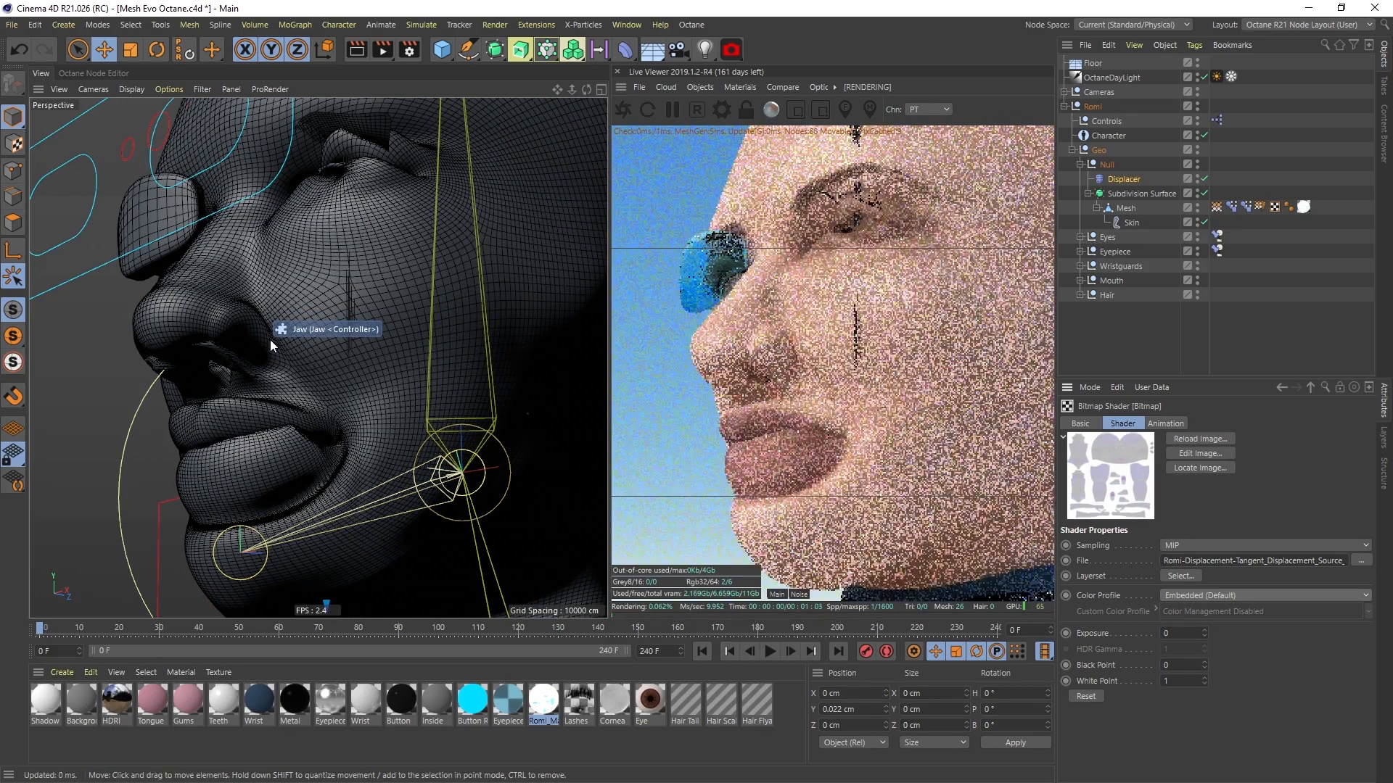
{"action": "left_click", "coordinate": [1189, 595]}
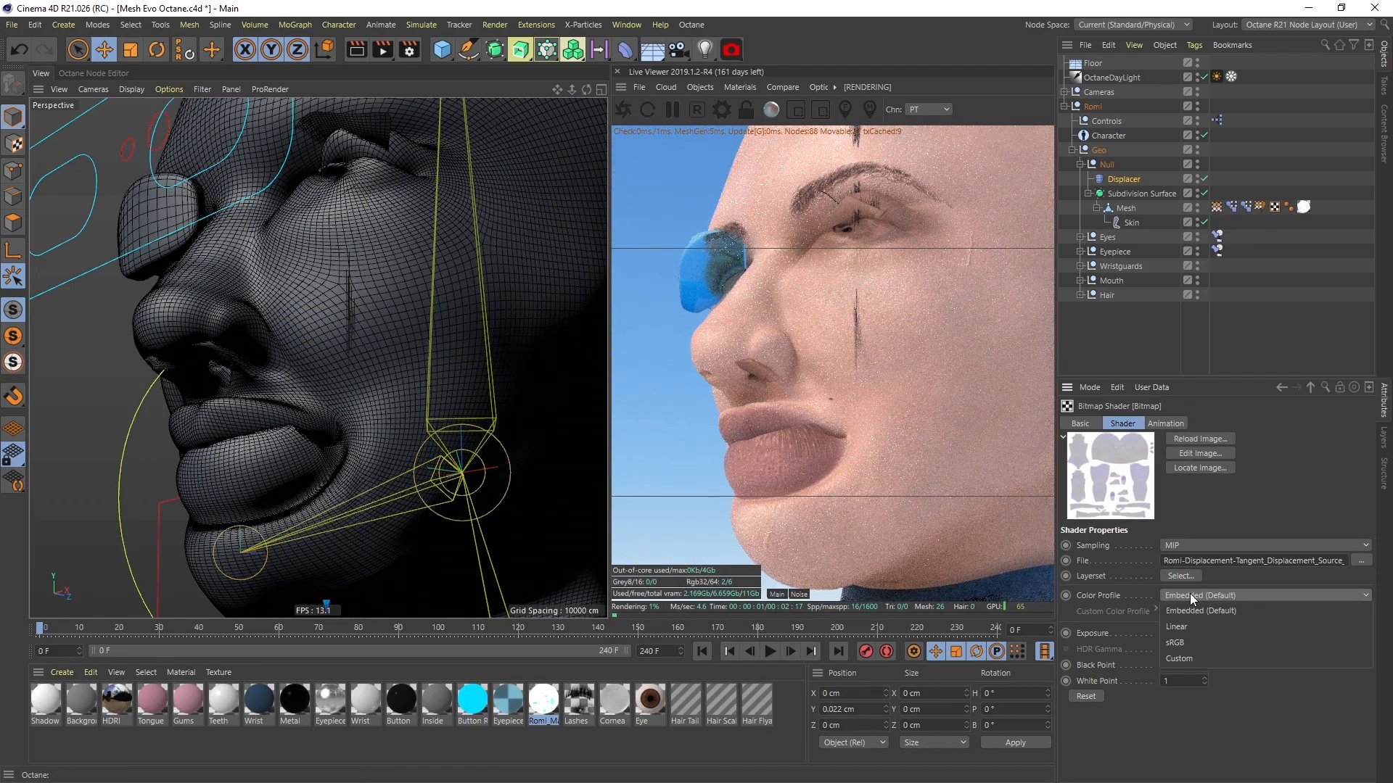
{"action": "left_click", "coordinate": [1185, 640]}
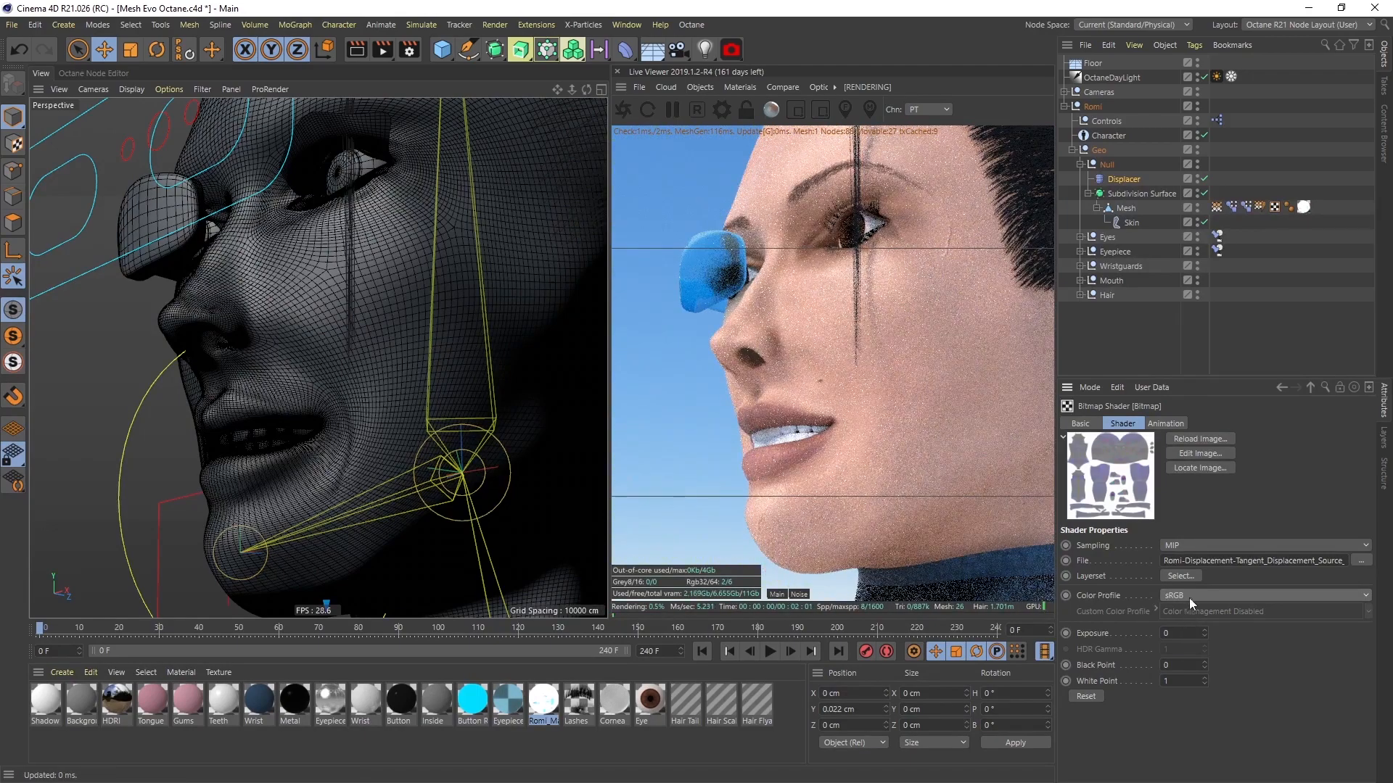
- Return from the bitmap shader to the Displacer's object properties and review its height and enabled state
{"action": "left_click", "coordinate": [1312, 390]}
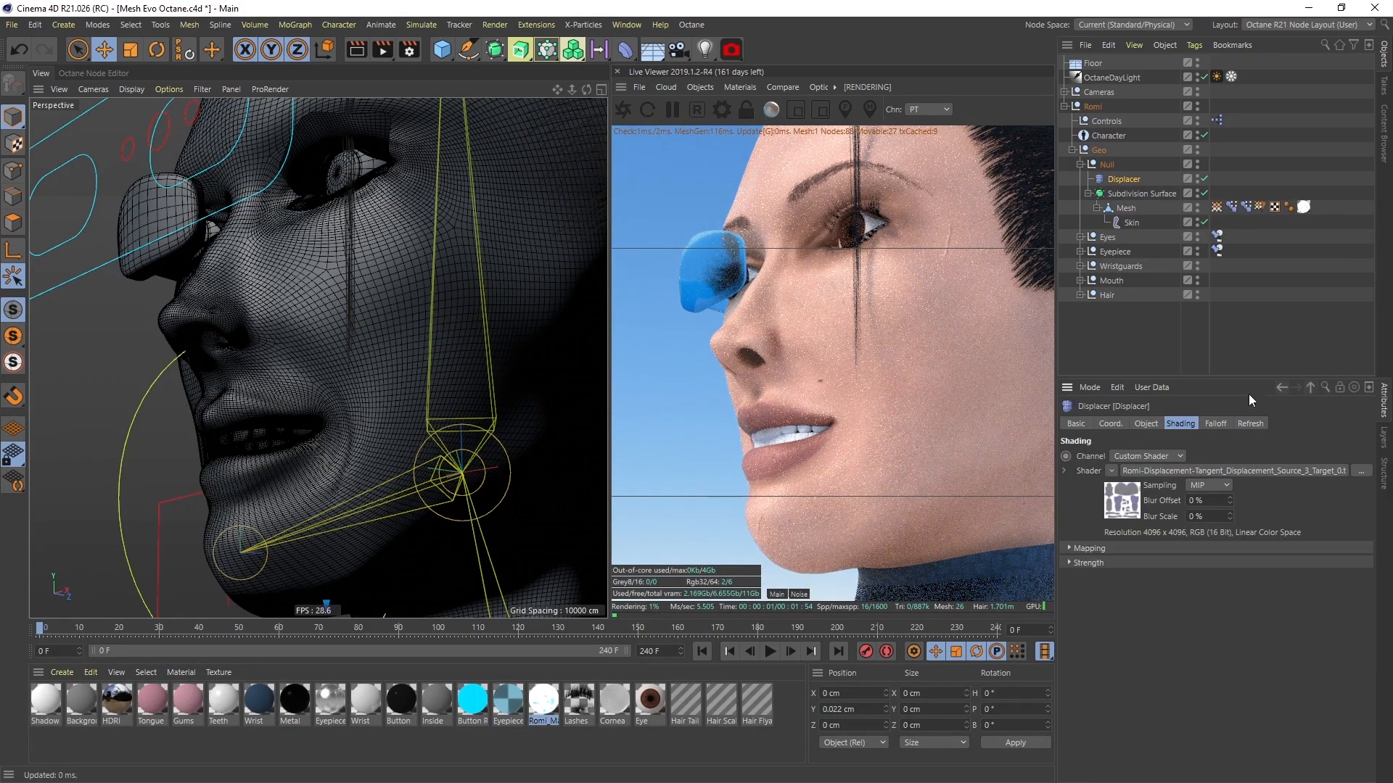
{"action": "left_click", "coordinate": [1146, 424]}
{"action": "left_click", "coordinate": [1121, 493]}
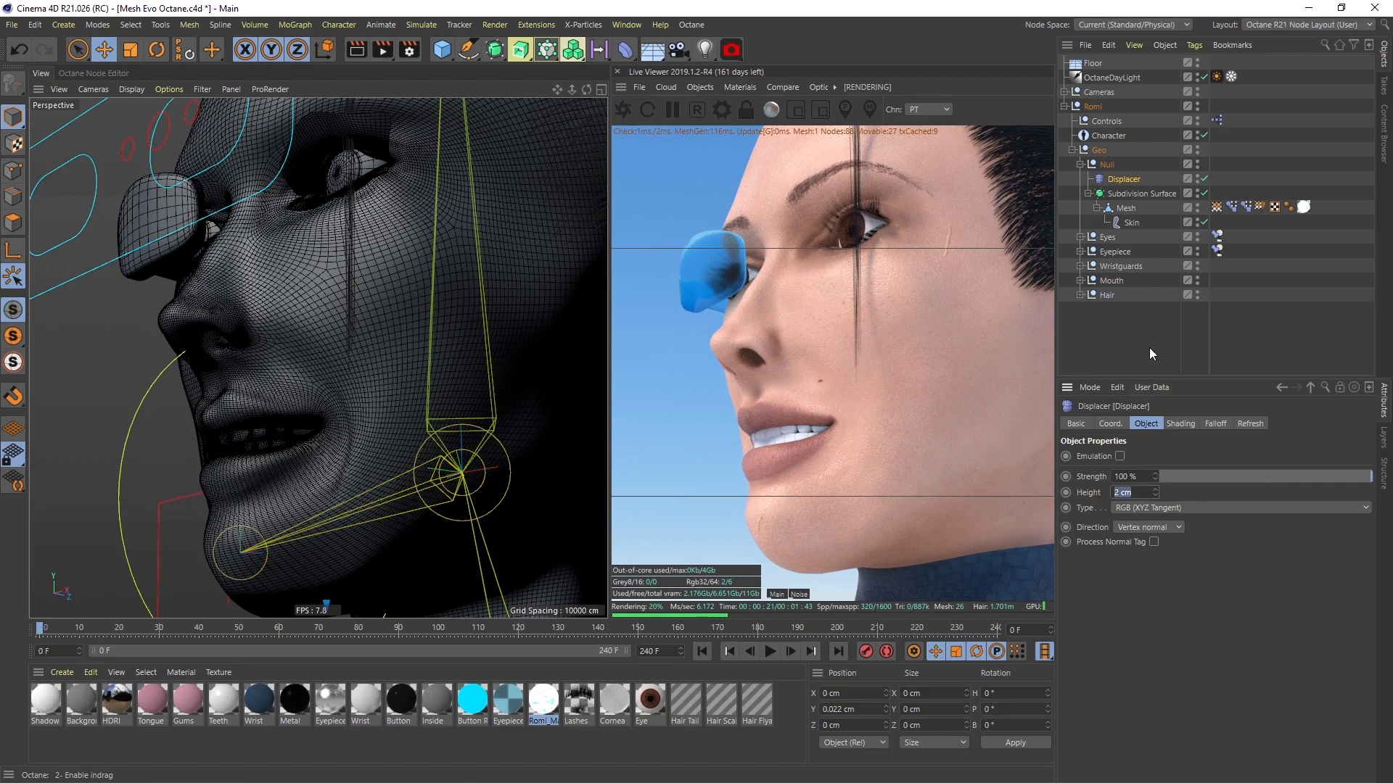
{"action": "left_click", "coordinate": [1237, 177]}
{"action": "left_click", "coordinate": [1207, 180]}
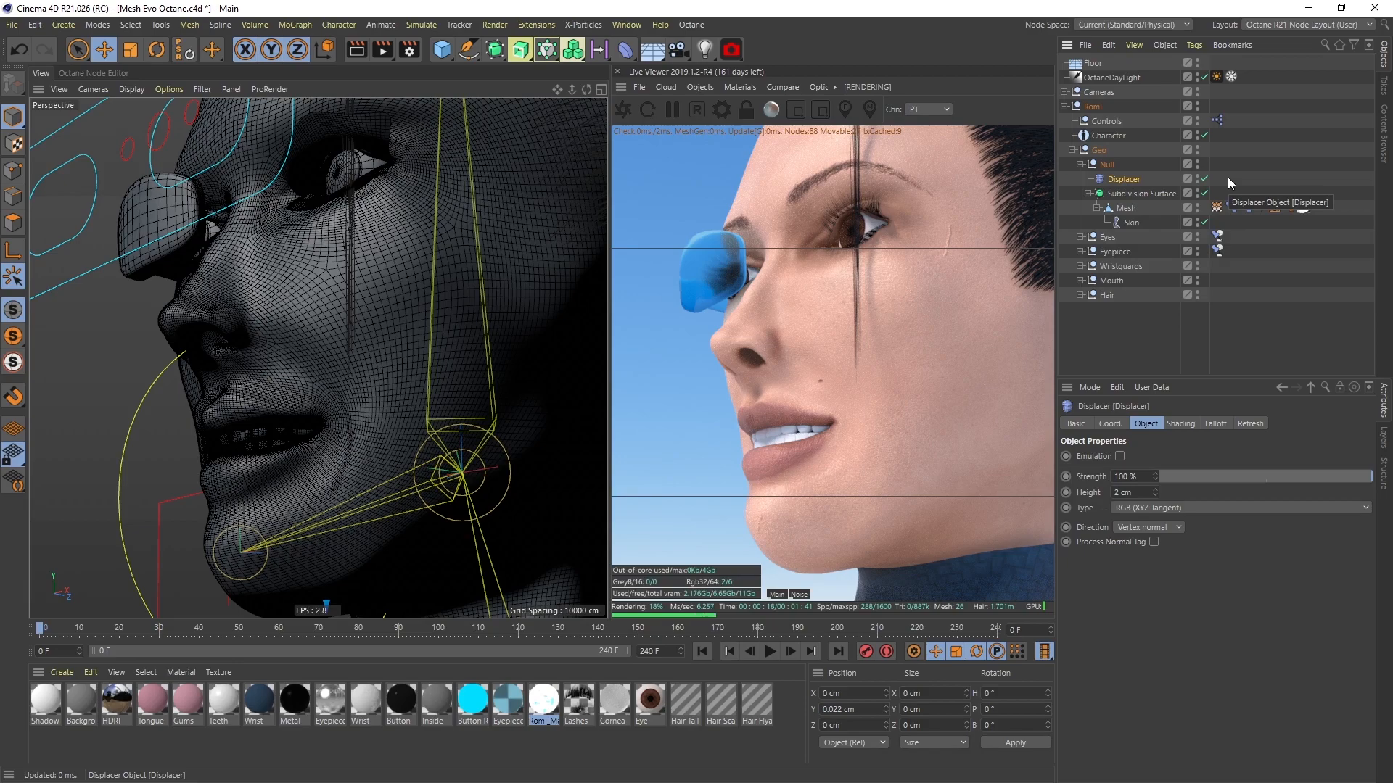
- Show Romi_Mat's node graph and inspect the Scattering Medium node's density, absorption and scattering settings
{"action": "left_click", "coordinate": [105, 74]}
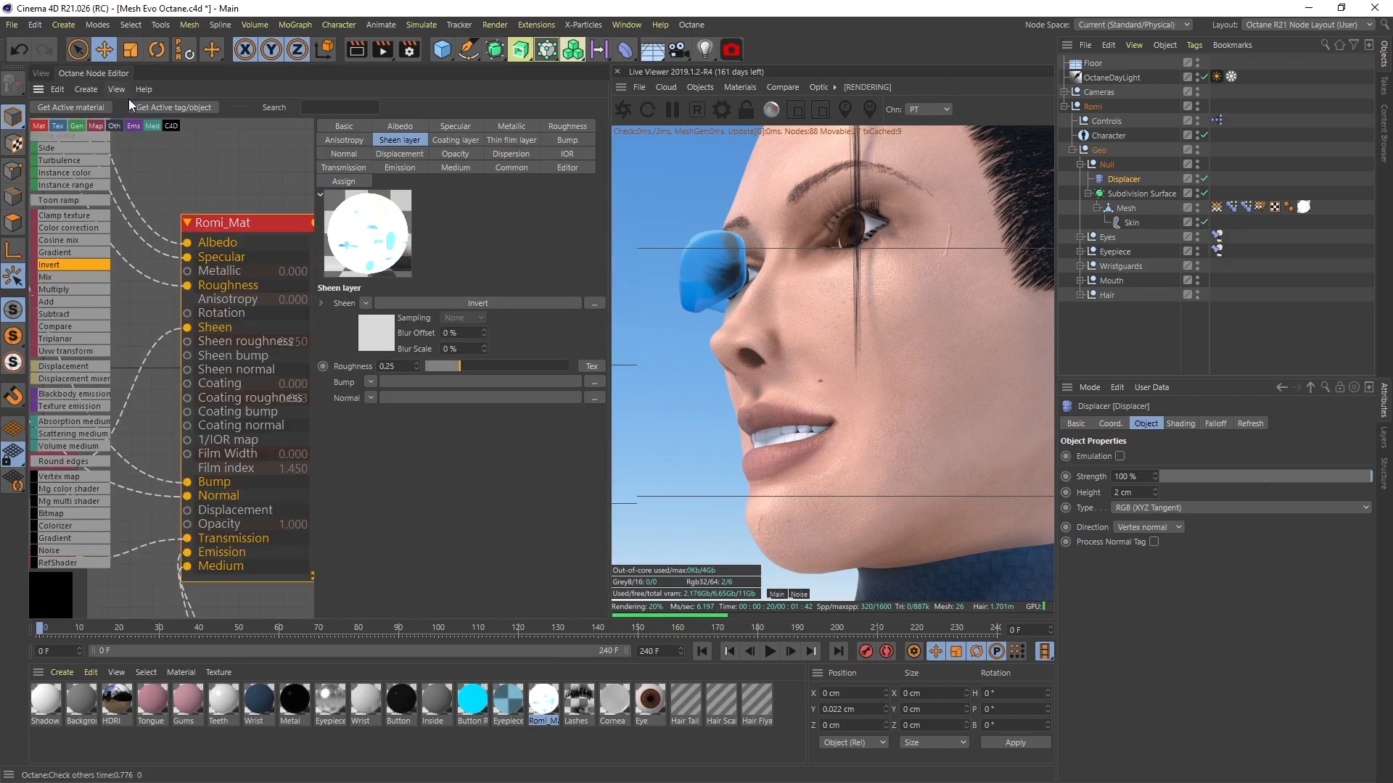
{"action": "middle_click_drag", "start_coordinate": [255, 551], "coordinate": [228, 395]}
{"action": "left_click_drag", "start_coordinate": [173, 493], "coordinate": [151, 407]}
{"action": "middle_click_drag", "start_coordinate": [208, 489], "coordinate": [247, 512]}
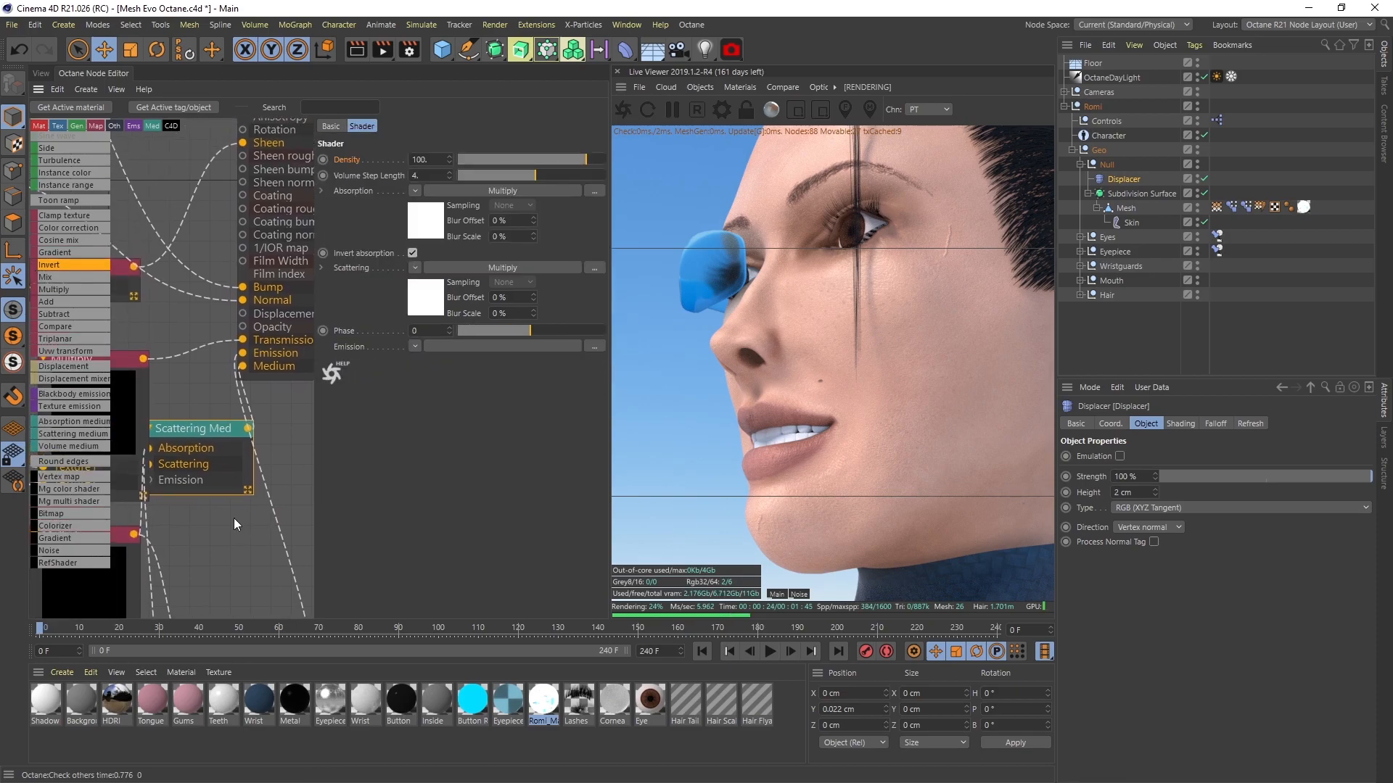
{"action": "middle_click_drag", "start_coordinate": [255, 413], "coordinate": [282, 419]}
{"action": "middle_click_drag", "start_coordinate": [193, 386], "coordinate": [261, 387]}
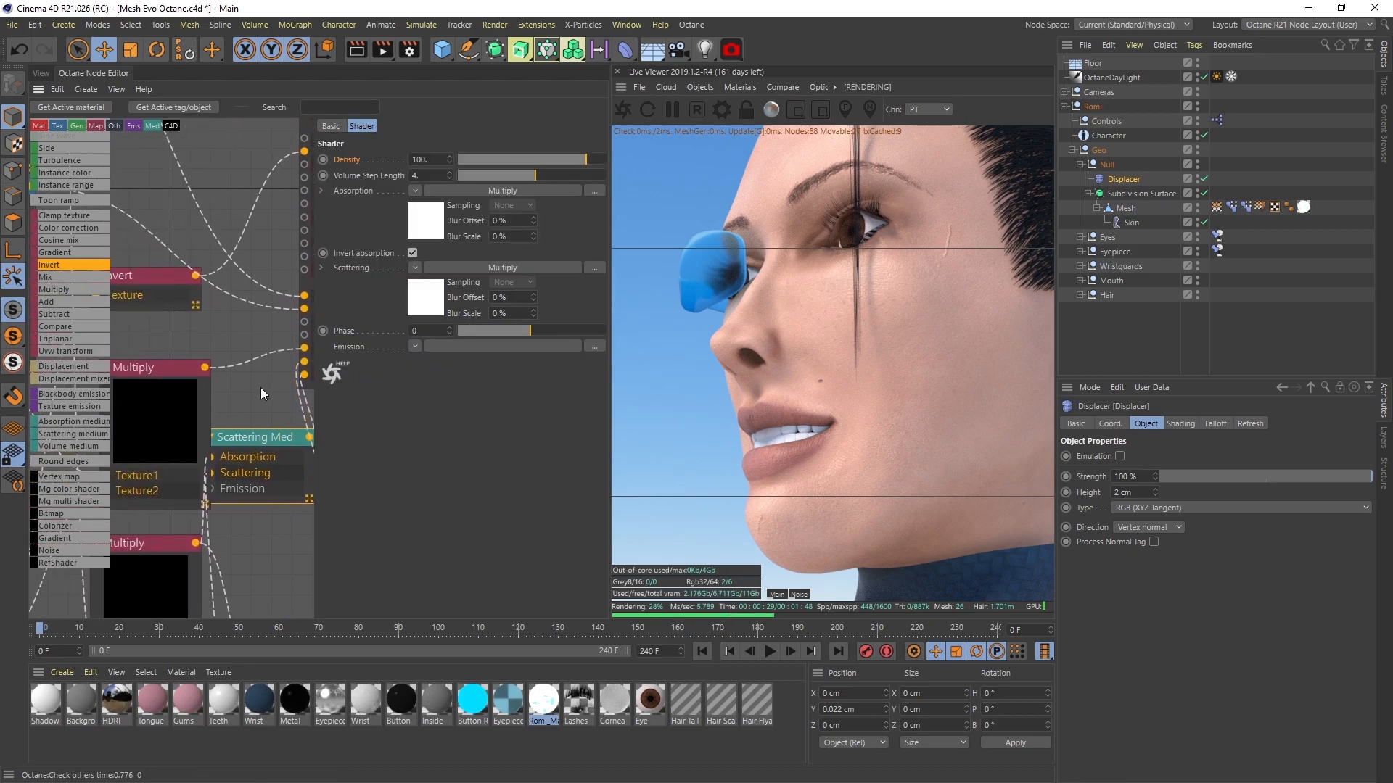
- Find the Romi_Color.png image texture node in the graph and inspect its shader settings
{"action": "scroll", "coordinate": [165, 411], "scroll_direction": "down", "scroll_amount": 5}
{"action": "middle_click_drag", "start_coordinate": [171, 190], "coordinate": [218, 500]}
{"action": "middle_click_drag", "start_coordinate": [188, 251], "coordinate": [216, 331]}
{"action": "middle_click_drag", "start_coordinate": [232, 497], "coordinate": [257, 54]}
{"action": "middle_click_drag", "start_coordinate": [216, 323], "coordinate": [284, 230]}
{"action": "scroll", "coordinate": [206, 280], "scroll_direction": "up", "scroll_amount": 5}
{"action": "middle_click_drag", "start_coordinate": [174, 279], "coordinate": [204, 305]}
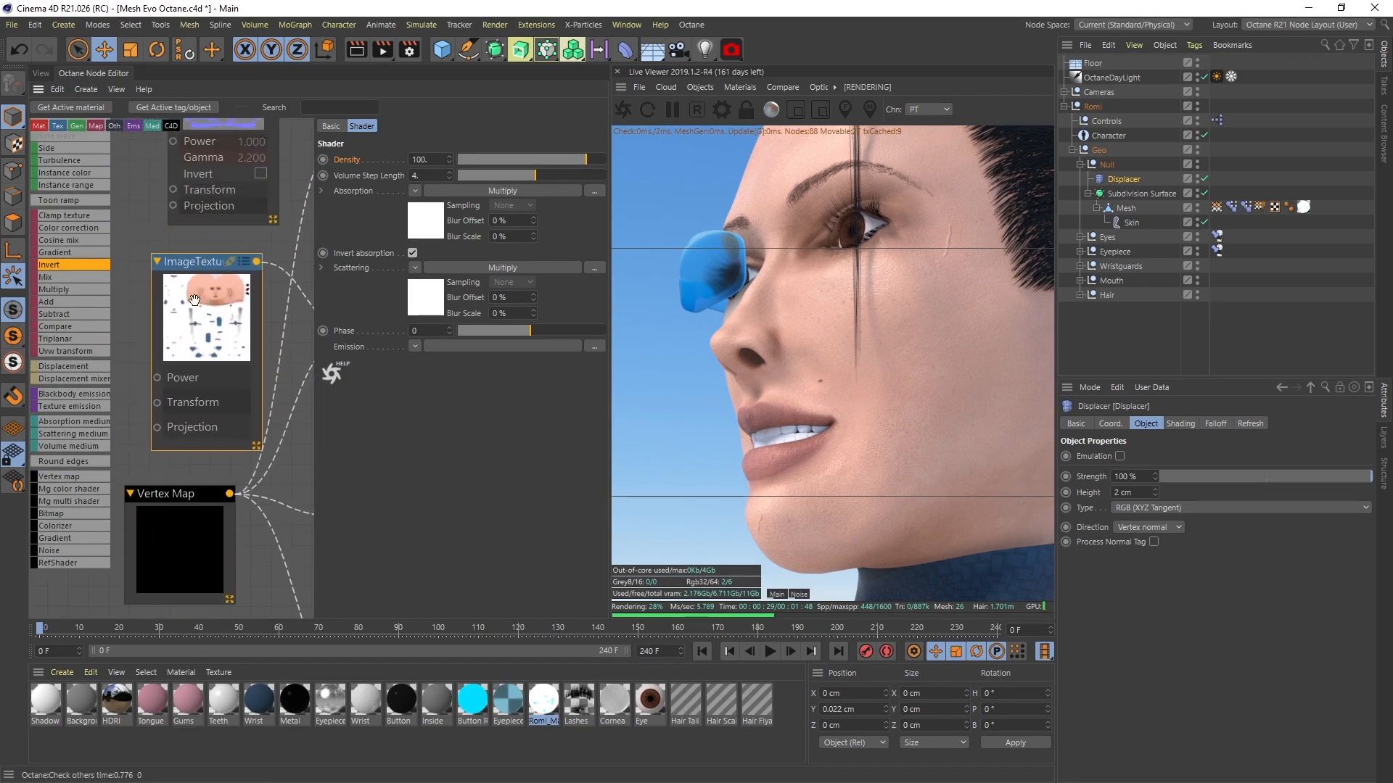
{"action": "left_click_drag", "start_coordinate": [204, 305], "coordinate": [173, 292]}
- Shift the Scattering Medium node slightly away from the Multiply nodes and show its settings
{"action": "middle_click_drag", "start_coordinate": [258, 306], "coordinate": [84, 312]}
{"action": "middle_click_drag", "start_coordinate": [251, 386], "coordinate": [115, 375]}
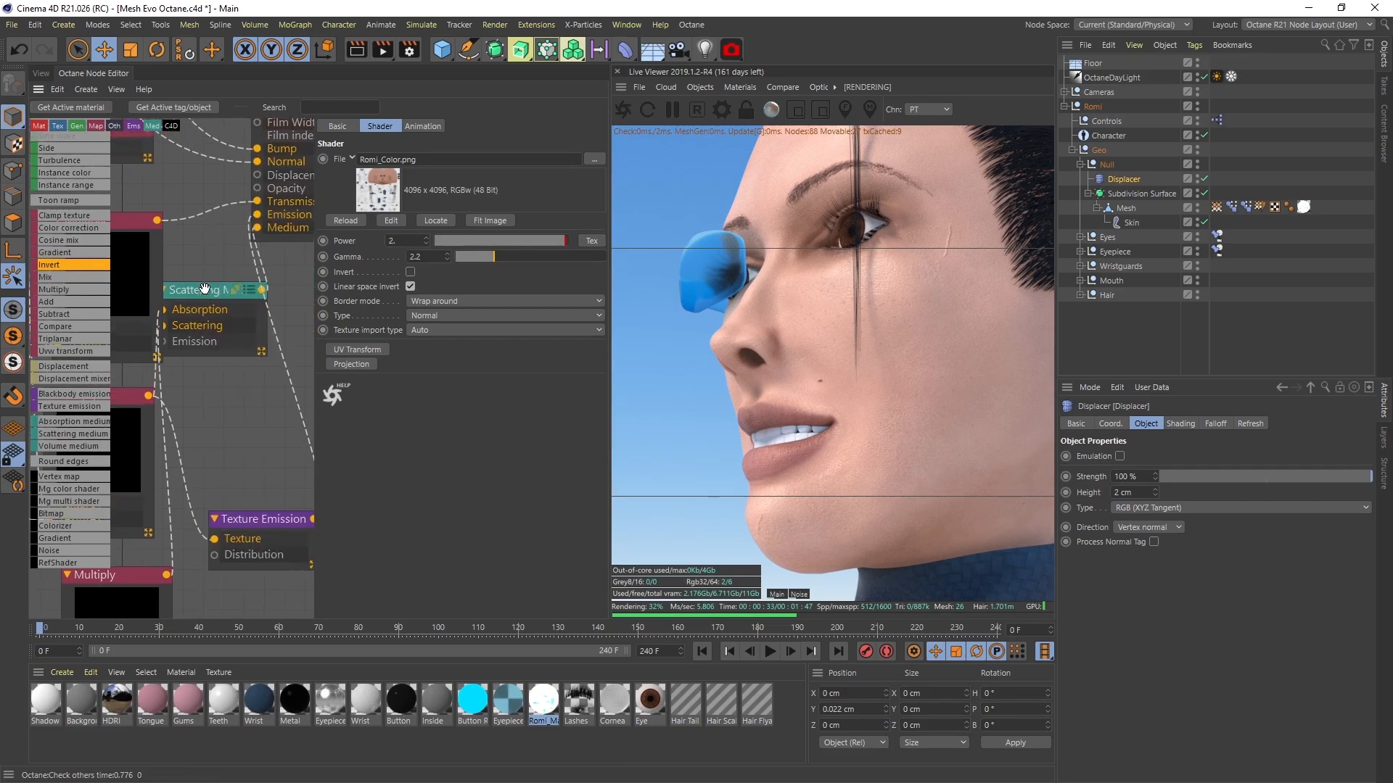
{"action": "left_click_drag", "start_coordinate": [205, 284], "coordinate": [248, 303]}
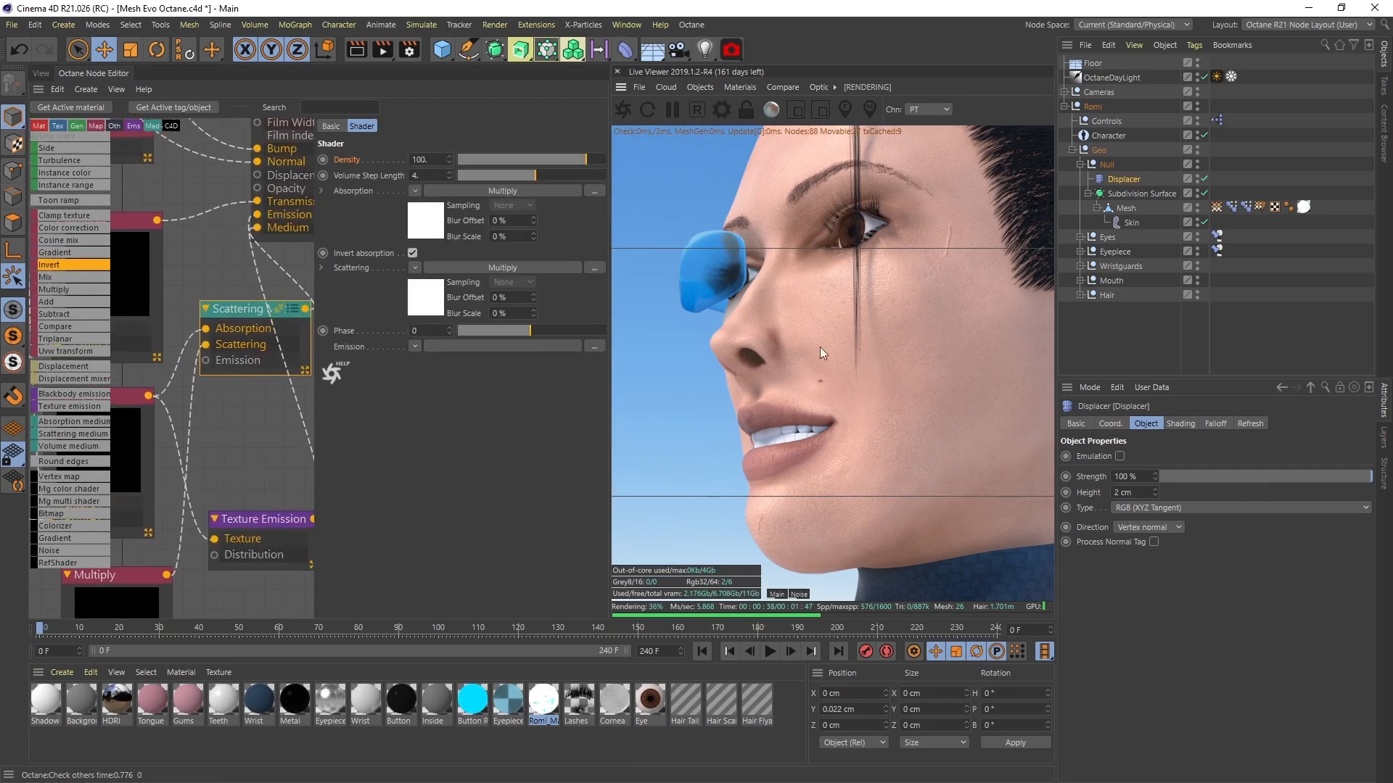
- Examine the scattering on the skin around the ear and nape, along with the Scattering Medium node's connections
{"action": "left_click_drag", "start_coordinate": [841, 341], "coordinate": [675, 348]}
{"action": "left_click_drag", "start_coordinate": [982, 323], "coordinate": [873, 342]}
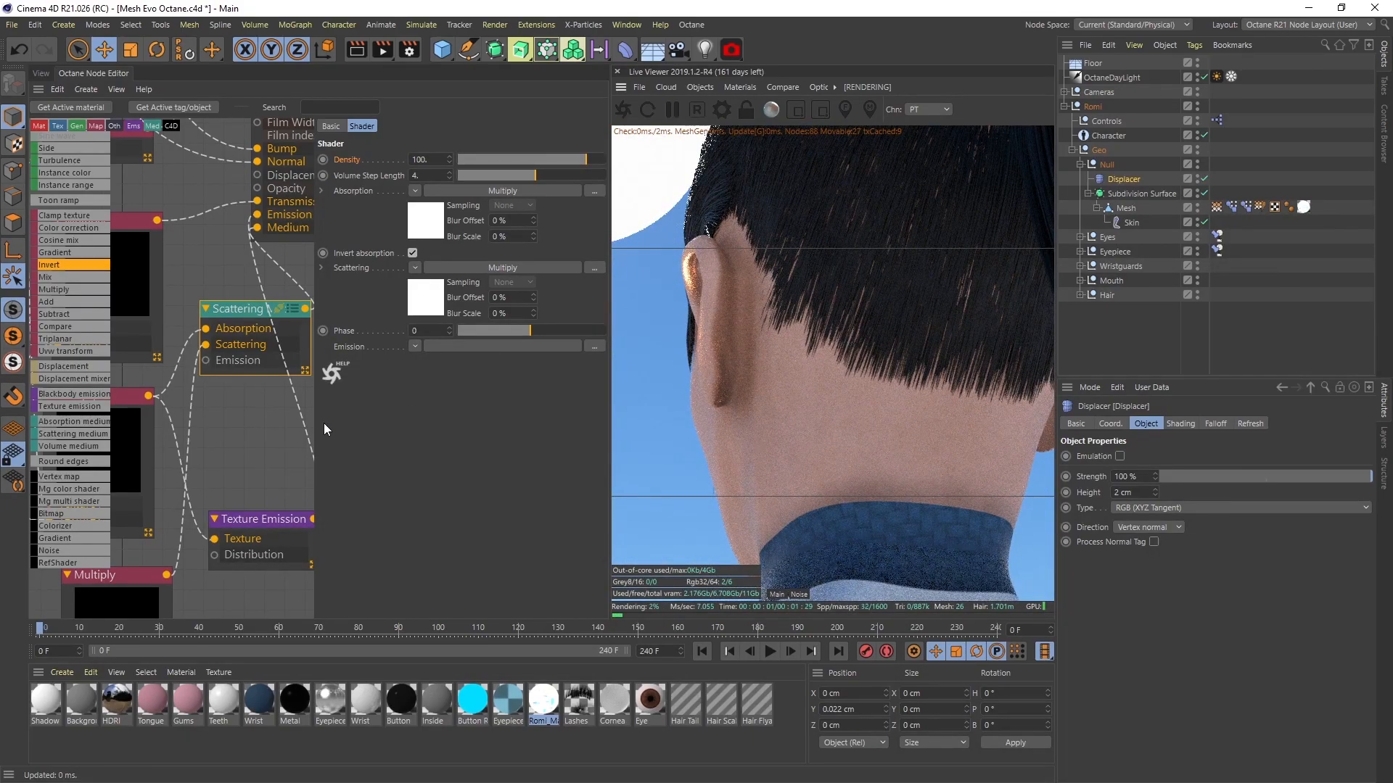
{"action": "middle_click_drag", "start_coordinate": [277, 420], "coordinate": [259, 437]}
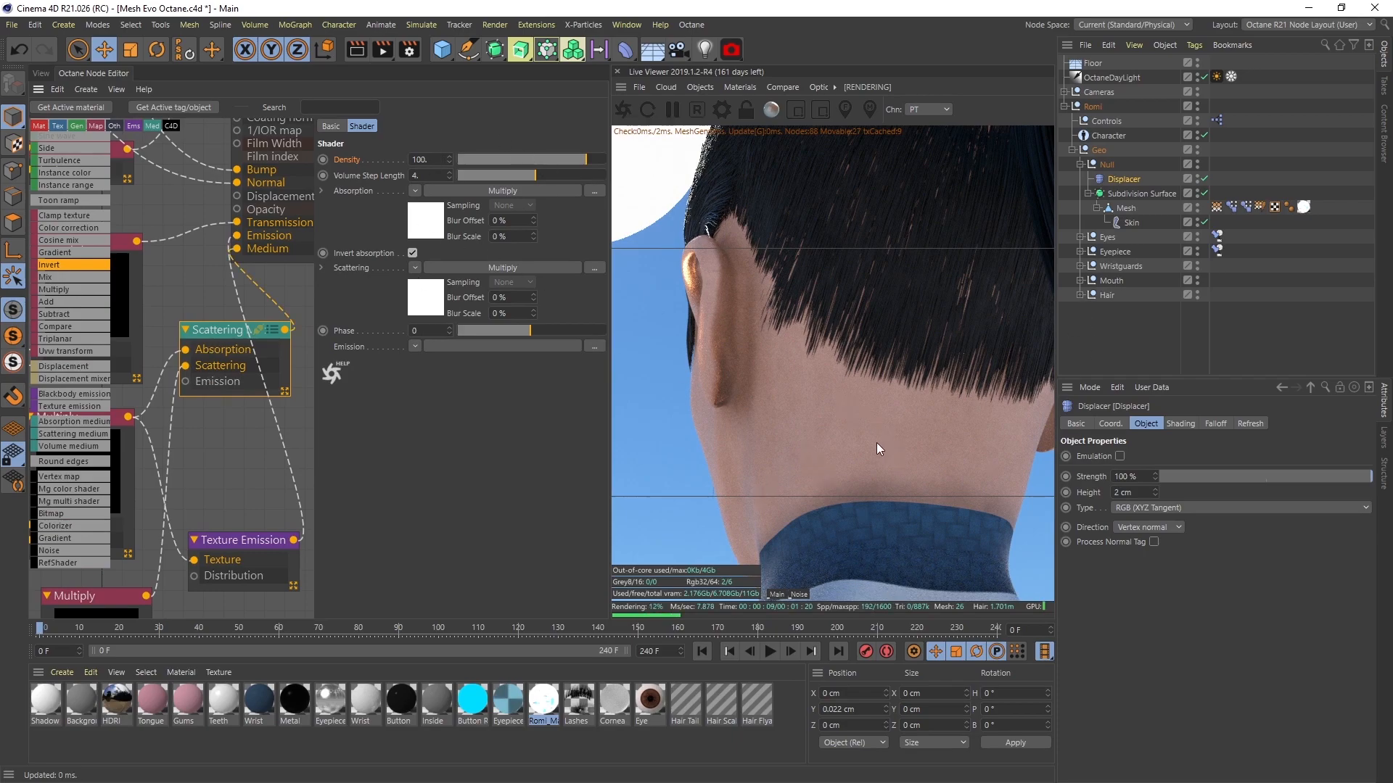
{"action": "left_click_drag", "start_coordinate": [798, 402], "coordinate": [715, 423]}
{"action": "mouse_move", "coordinate": [229, 452]}
{"action": "middle_mouse_down"}
{"action": "mouse_move", "coordinate": [289, 297]}
{"action": "mouse_move", "coordinate": [207, 459]}
{"action": "middle_mouse_up"}
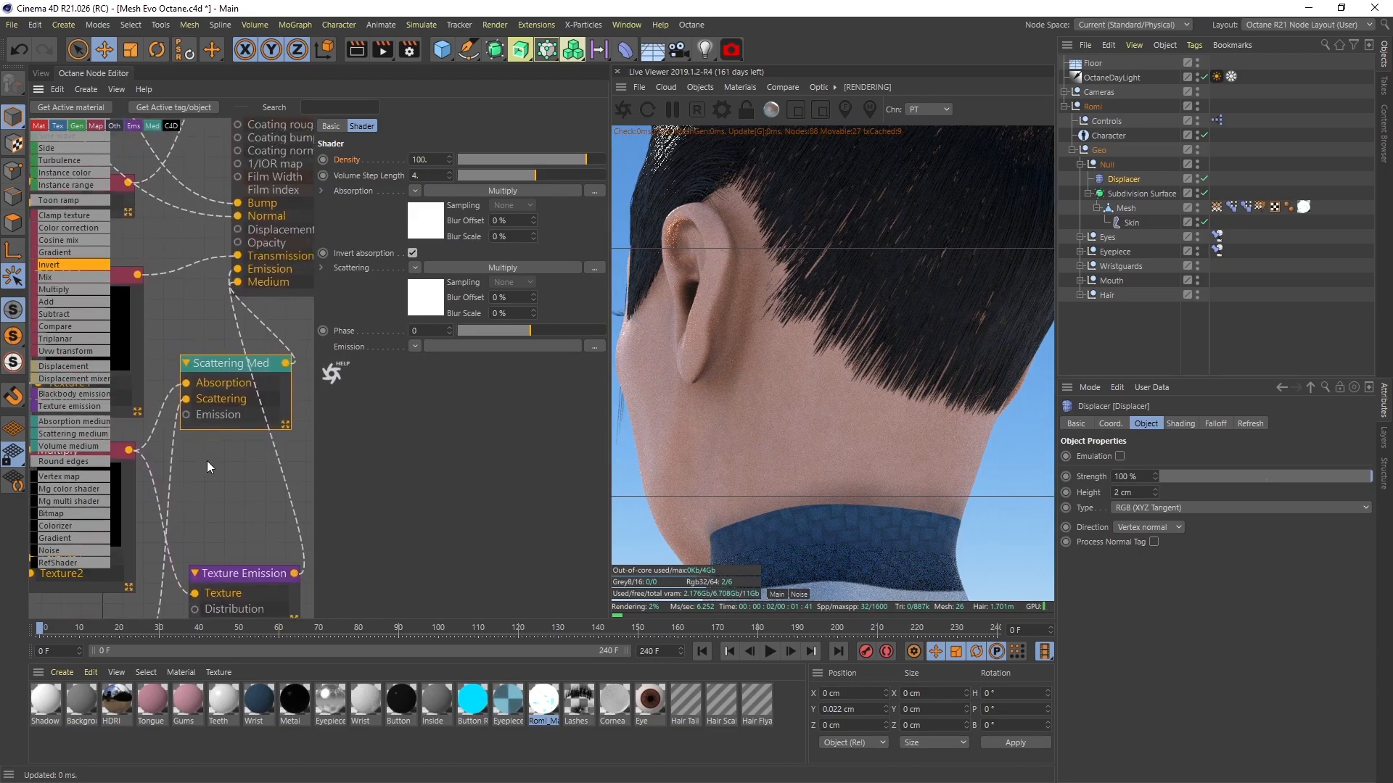
- Bring the face into profile view and place the Texture Emission node directly below the Scattering Medium node
{"action": "left_click_drag", "start_coordinate": [732, 436], "coordinate": [751, 365]}
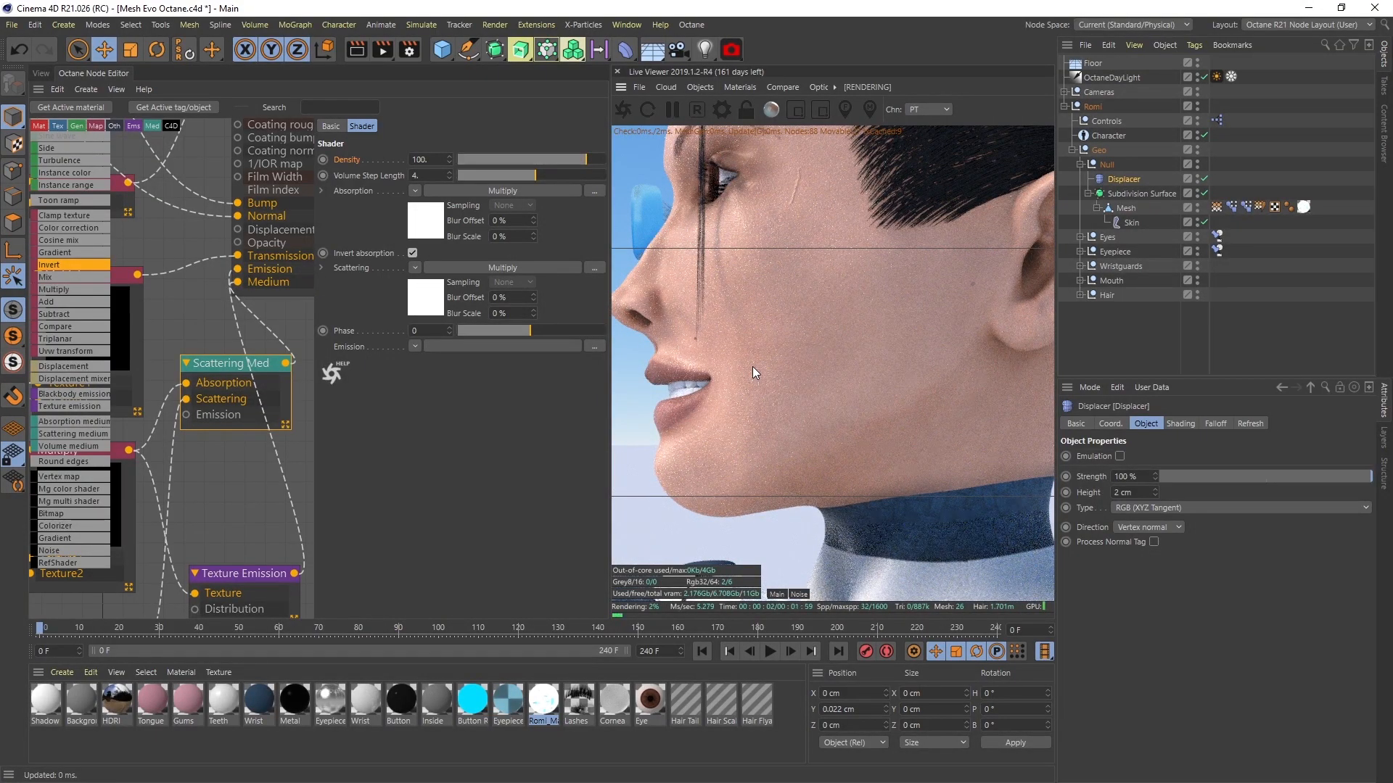
{"action": "scroll", "coordinate": [275, 473], "scroll_direction": "down", "scroll_amount": 2}
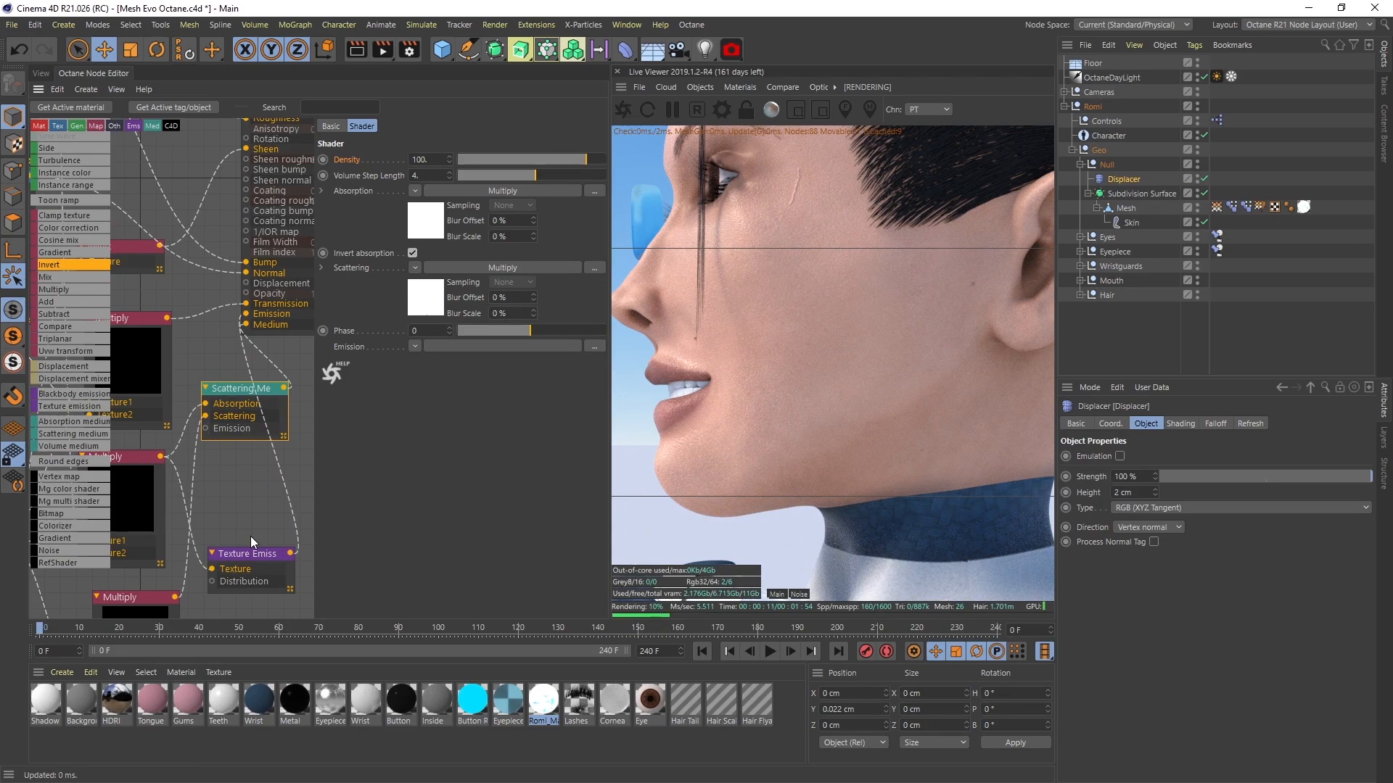
{"action": "left_click_drag", "start_coordinate": [252, 559], "coordinate": [246, 481]}
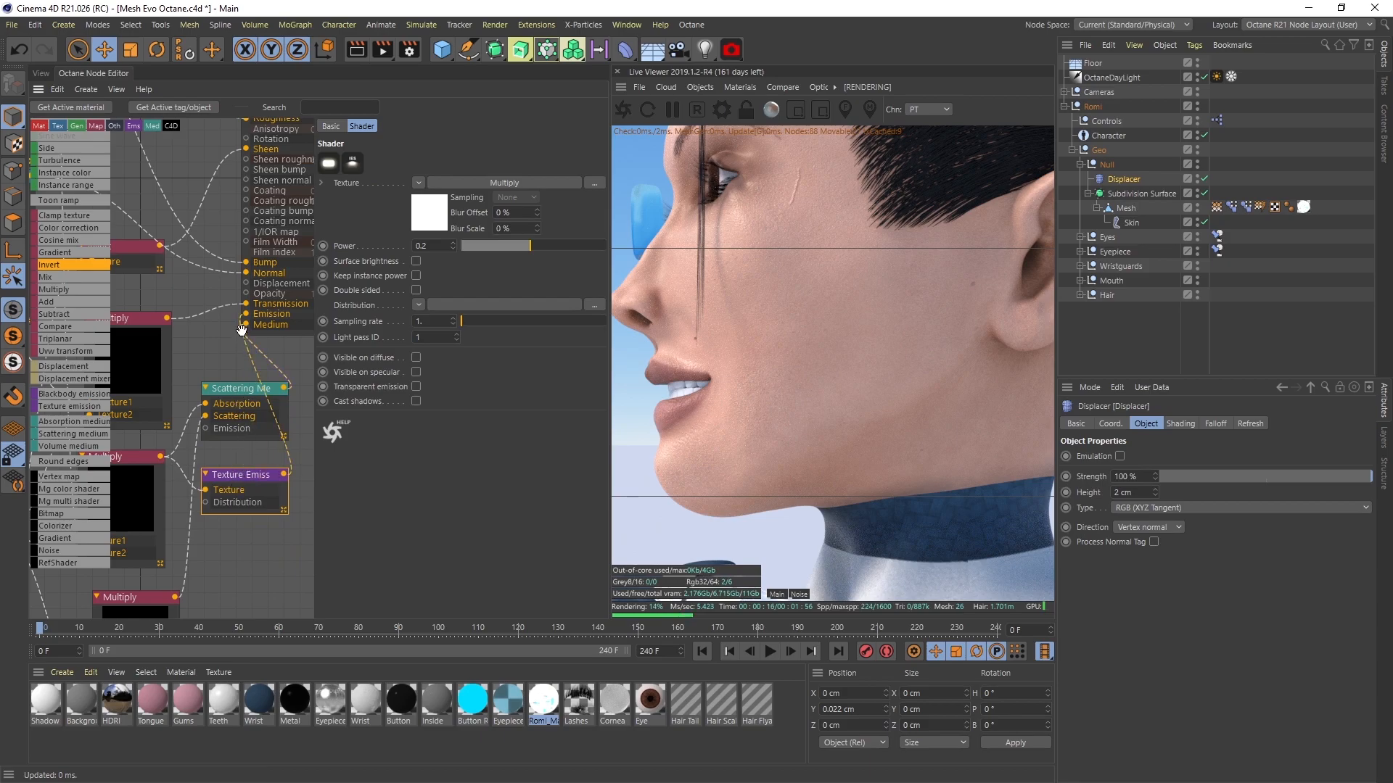
- Reroute Texture Emission from Romi_Mat's Emission input to the Scattering Medium's Emission input, and set the medium's density to 100
{"action": "left_click_drag", "start_coordinate": [244, 331], "coordinate": [206, 432]}
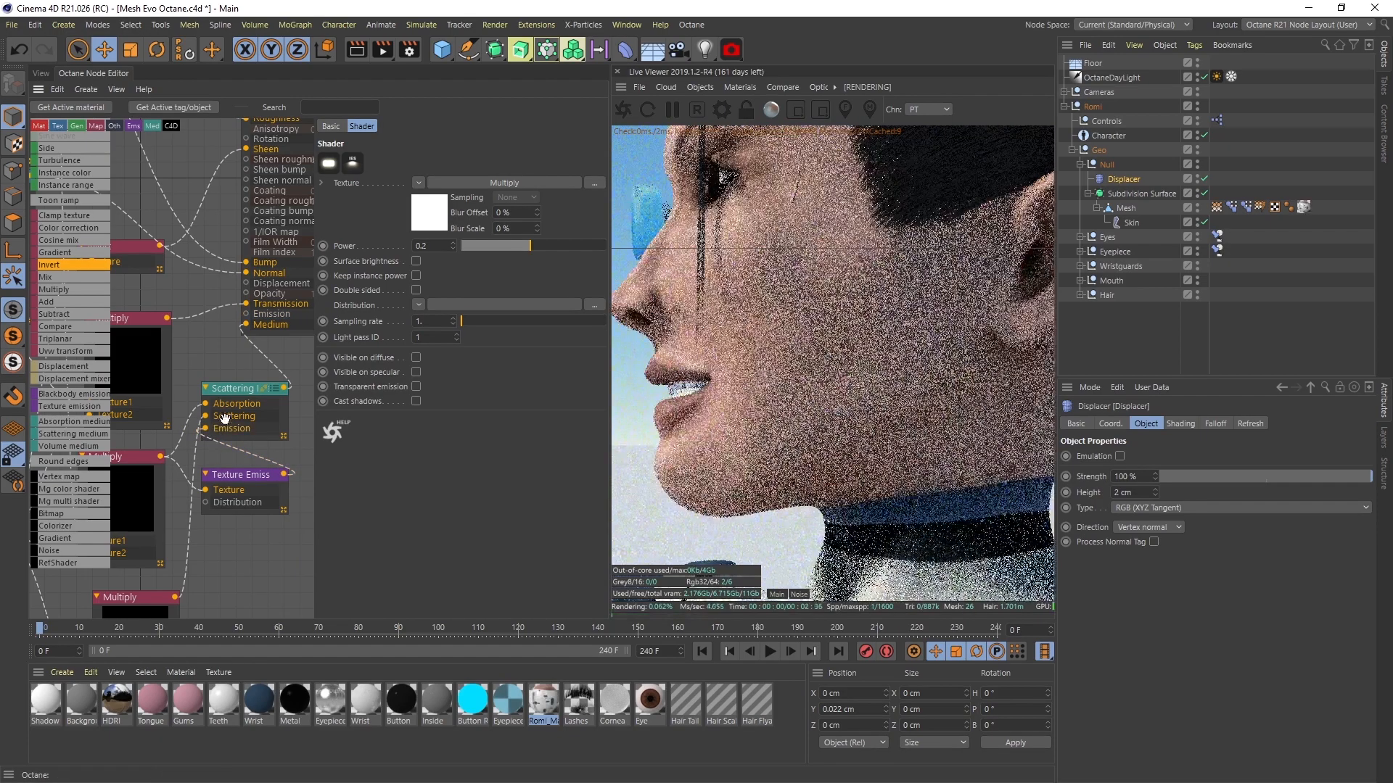
{"action": "mouse_move", "coordinate": [555, 157]}
{"action": "left_mouse_down"}
{"action": "mouse_move", "coordinate": [632, 169]}
{"action": "mouse_move", "coordinate": [532, 159]}
{"action": "left_mouse_up"}
{"action": "double_click", "coordinate": [412, 160]}
{"action": "type", "text": "100"}
{"action": "key", "text": "Return"}
{"action": "left_click", "coordinate": [502, 346]}
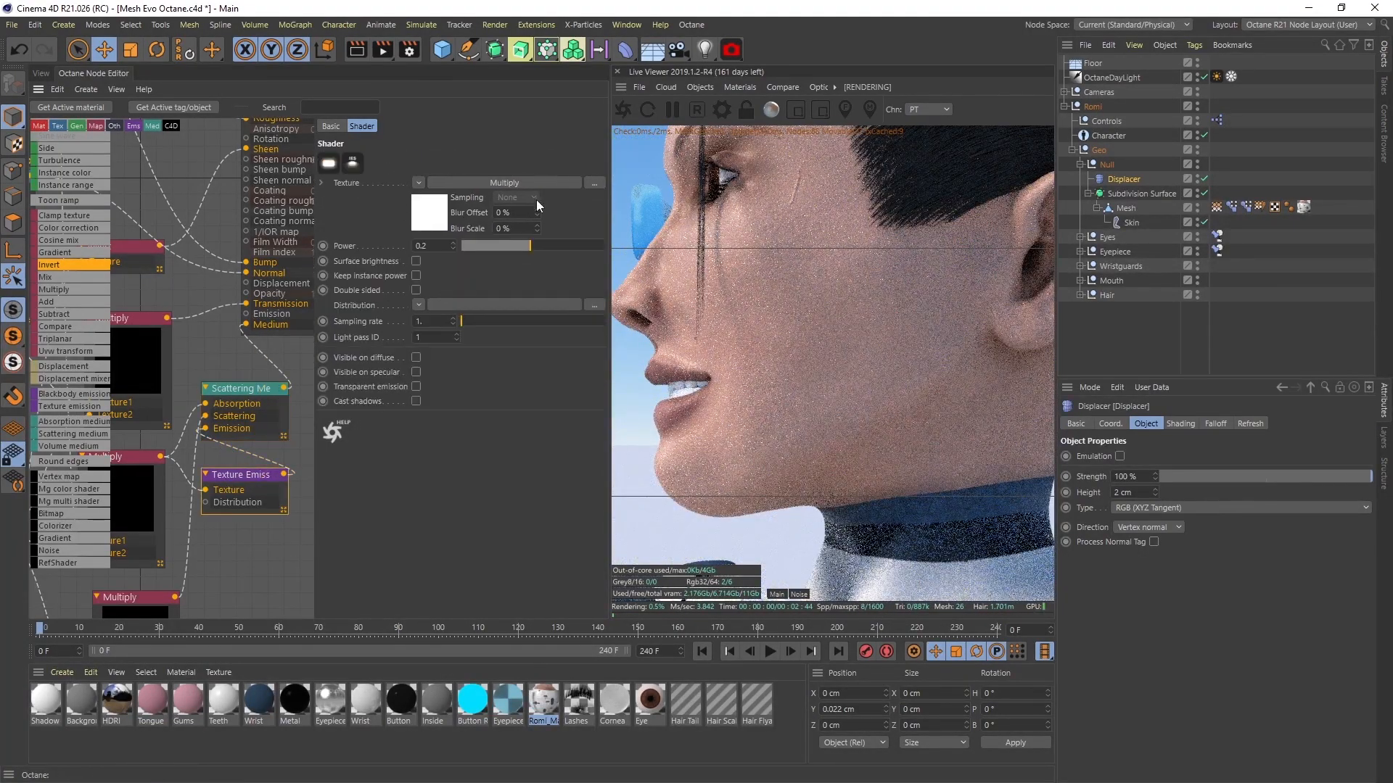
- Raise the Texture Emission's power to about 25.5 and examine the glow on the face up close
{"action": "left_click_drag", "start_coordinate": [553, 247], "coordinate": [574, 246]}
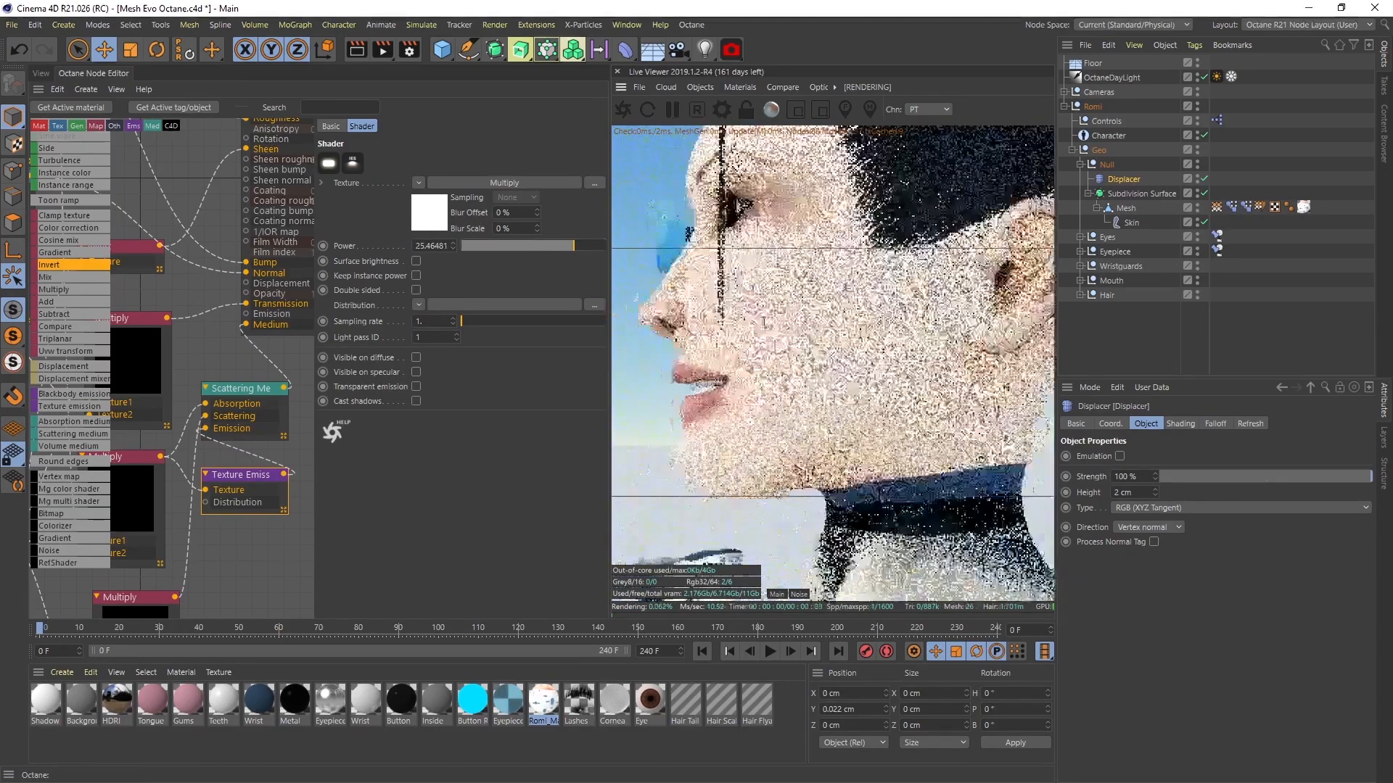
{"action": "middle_click_drag", "start_coordinate": [795, 335], "coordinate": [787, 420]}
{"action": "left_click_drag", "start_coordinate": [787, 420], "coordinate": [815, 420]}
{"action": "middle_click_drag", "start_coordinate": [815, 420], "coordinate": [855, 326]}
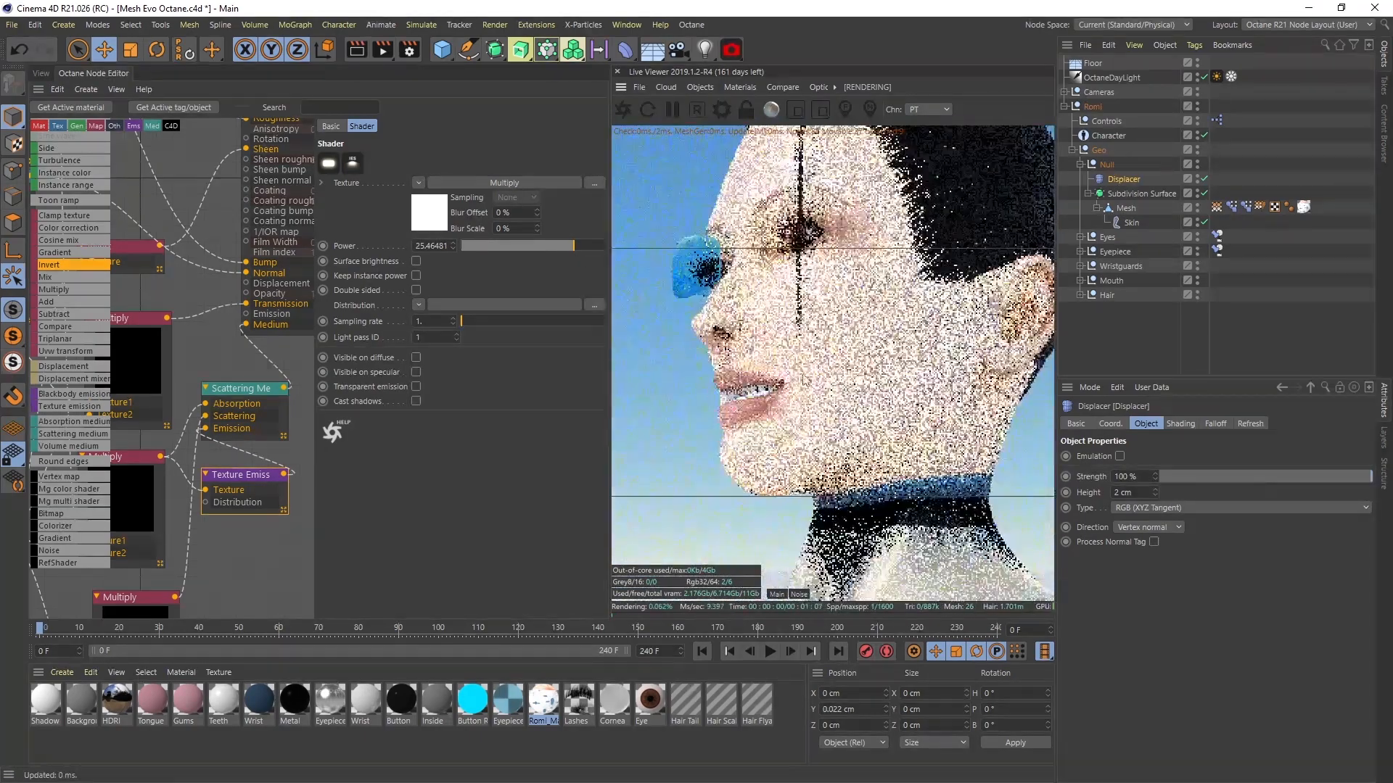
{"action": "scroll", "coordinate": [857, 325], "scroll_direction": "up", "scroll_amount": 5}
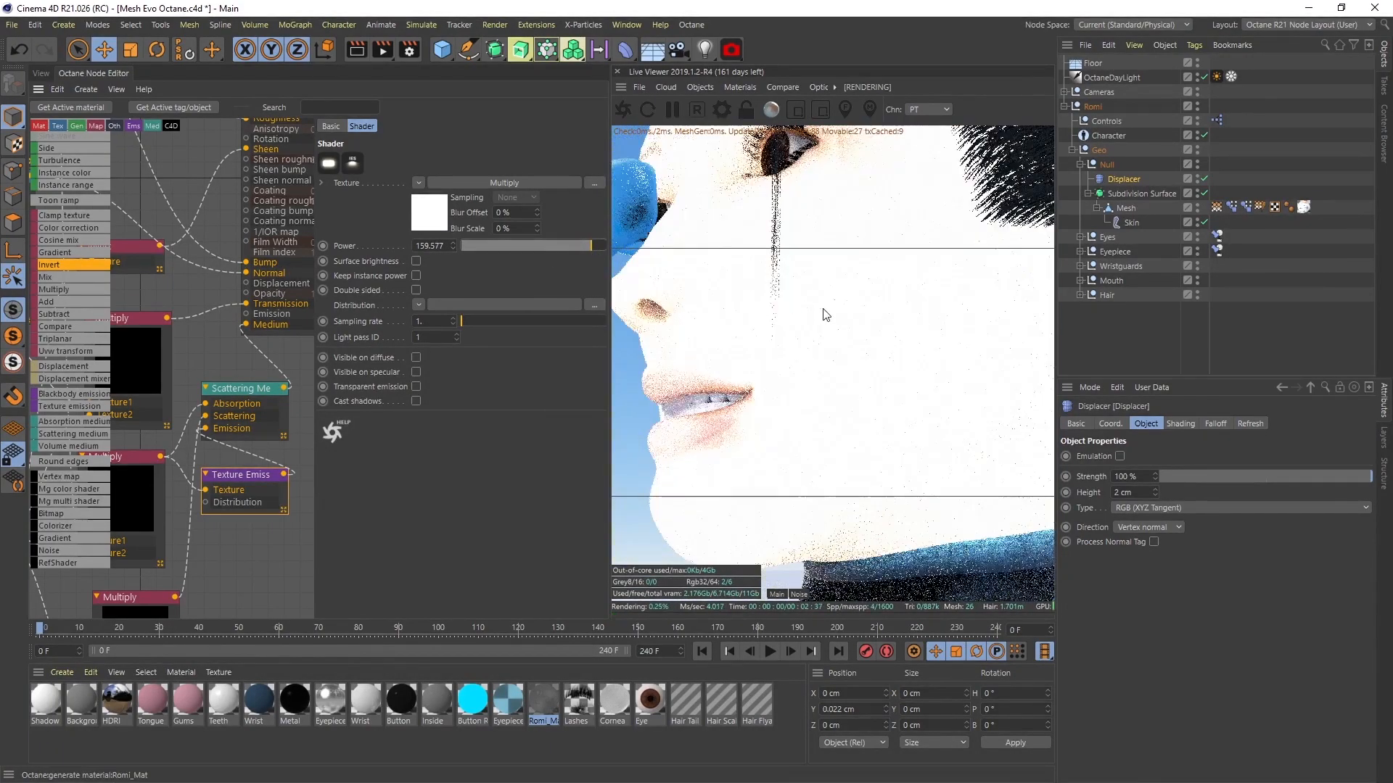
- Set the Texture Emission's power to about 84.3 and check its effect on the whole head
{"action": "left_click_drag", "start_coordinate": [562, 246], "coordinate": [584, 246]}
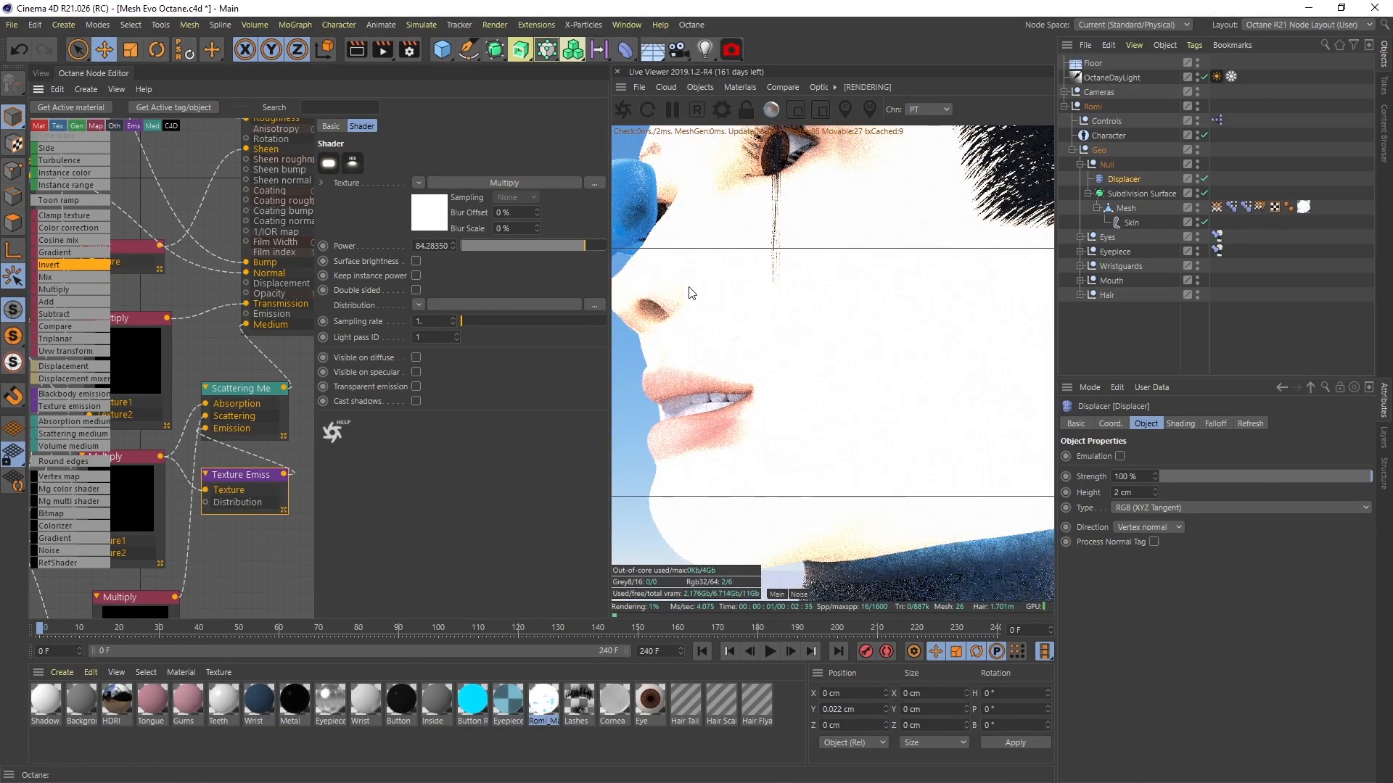
{"action": "middle_click_drag", "start_coordinate": [873, 338], "coordinate": [836, 414]}
{"action": "right_click_drag", "start_coordinate": [836, 414], "coordinate": [901, 377]}
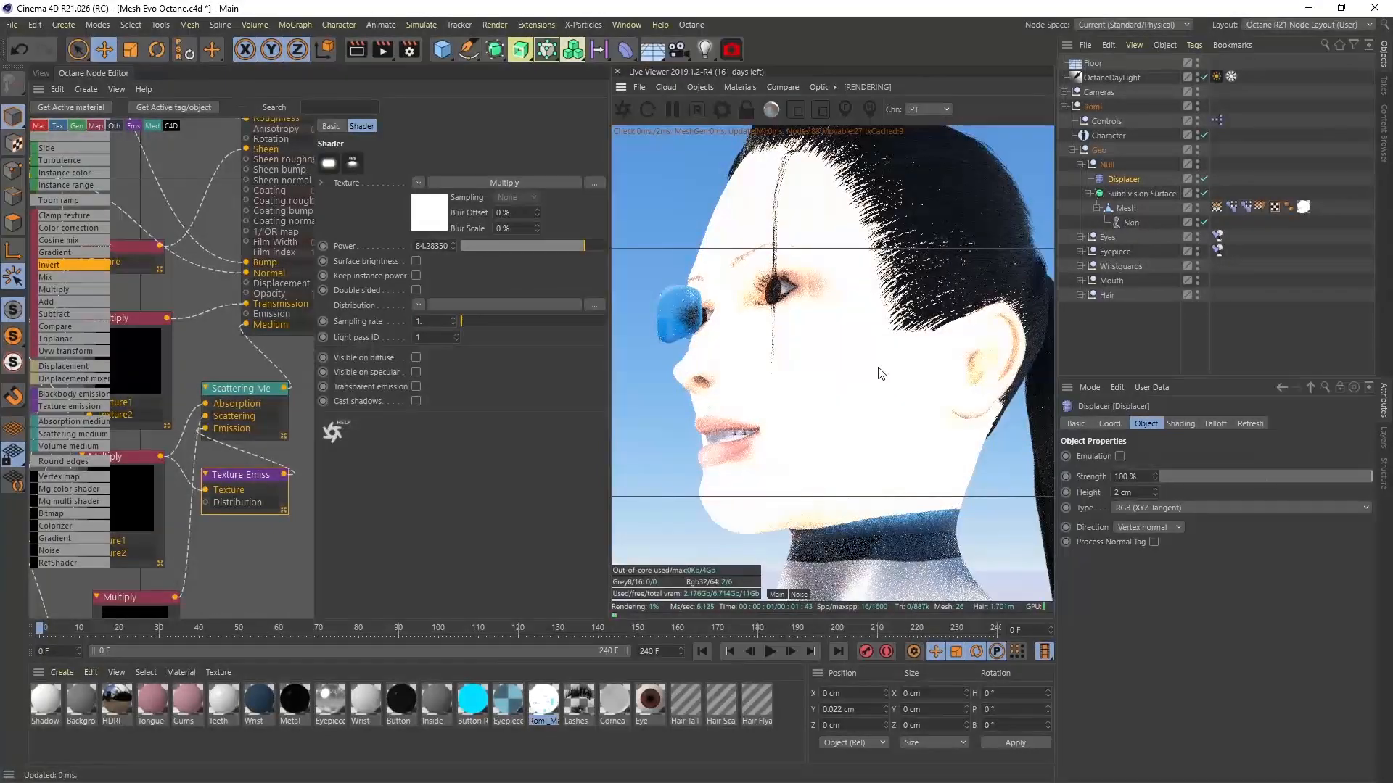
- Reconnect Texture Emission to Romi_Mat's Emission input and disconnect it from the Scattering Medium's Emission input
{"action": "scroll", "coordinate": [274, 394], "scroll_direction": "up", "scroll_amount": 2}
{"action": "middle_click_drag", "start_coordinate": [280, 335], "coordinate": [262, 338]}
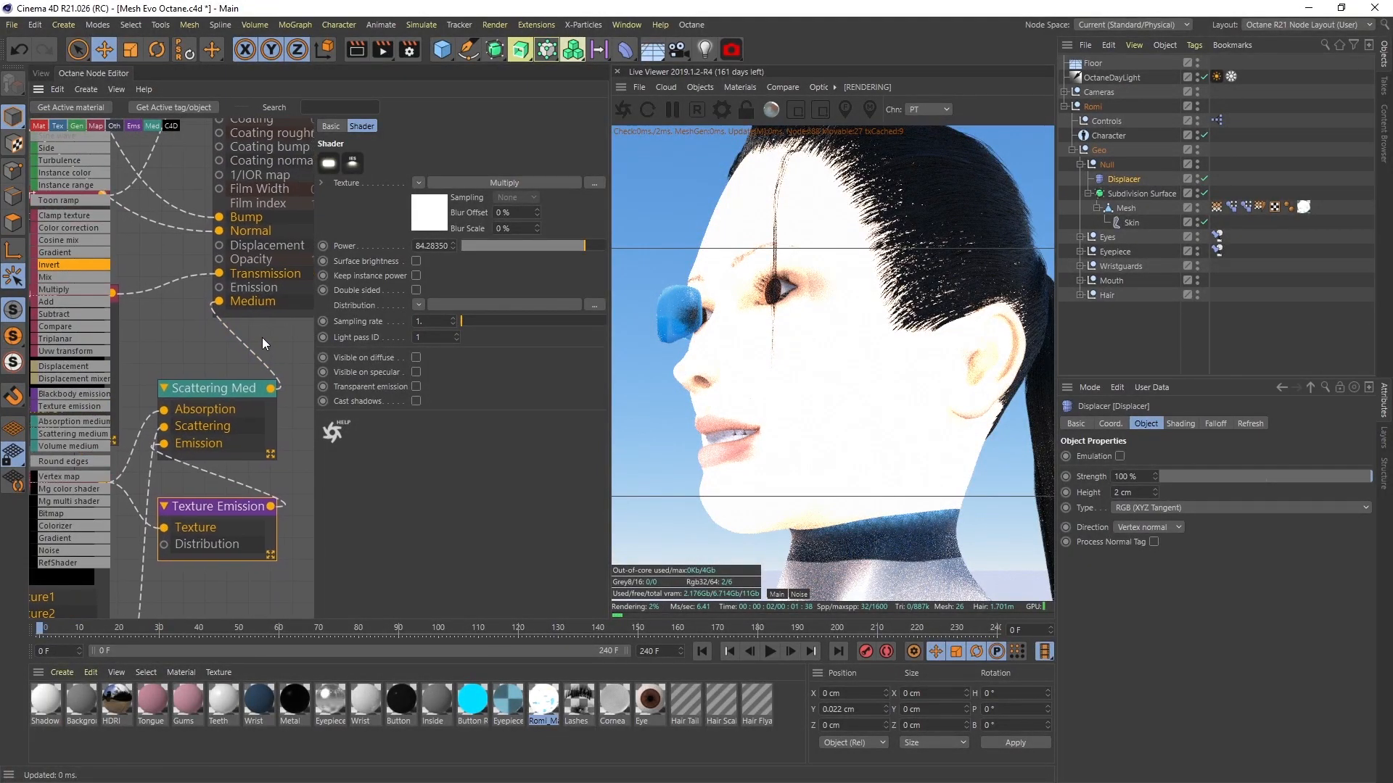
{"action": "left_click_drag", "start_coordinate": [271, 505], "coordinate": [219, 289]}
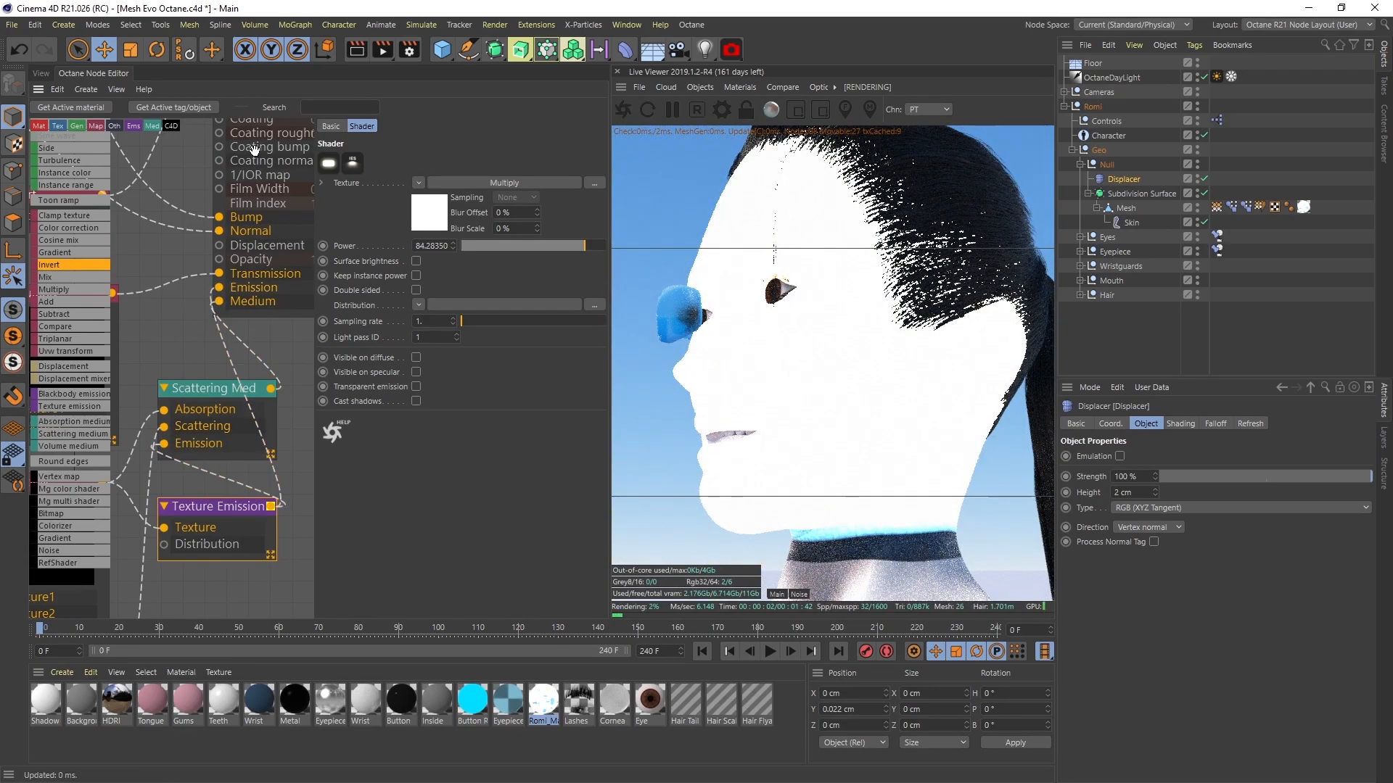
{"action": "left_click_drag", "start_coordinate": [165, 444], "coordinate": [130, 457]}
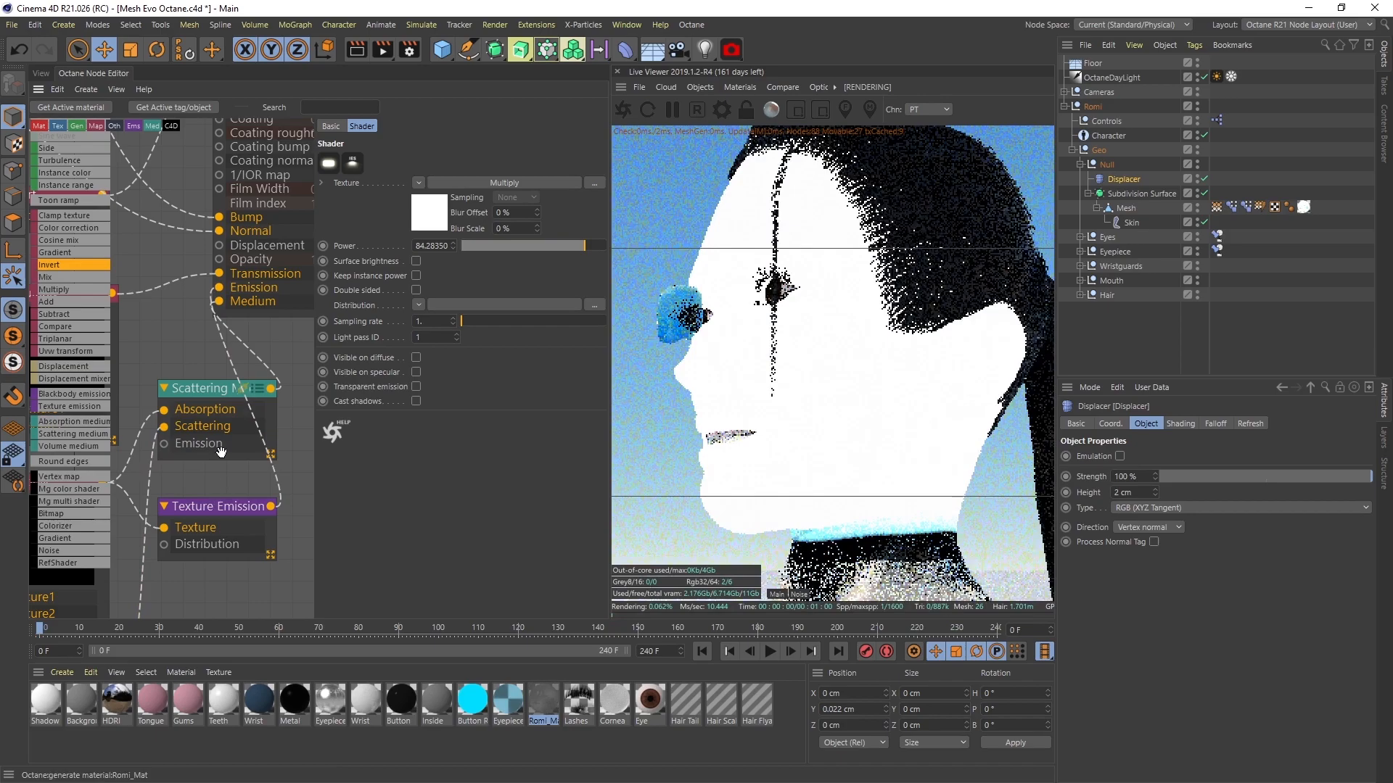
- Set the Texture Emission node's power to 0.2
{"action": "left_click", "coordinate": [193, 385]}
{"action": "left_click", "coordinate": [246, 510]}
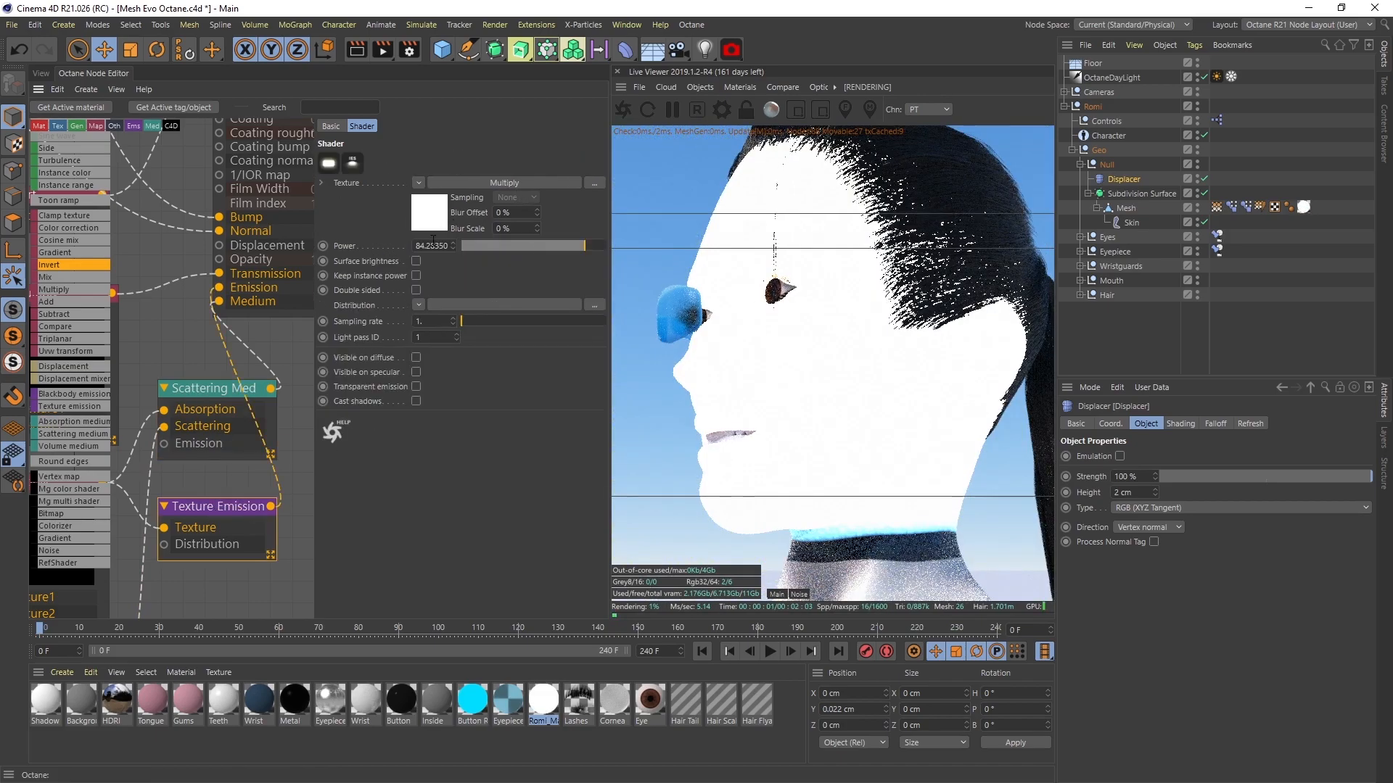
{"action": "left_click_drag", "start_coordinate": [415, 246], "coordinate": [582, 255]}
{"action": "type", "text": ".2"}
{"action": "key", "text": "Return"}
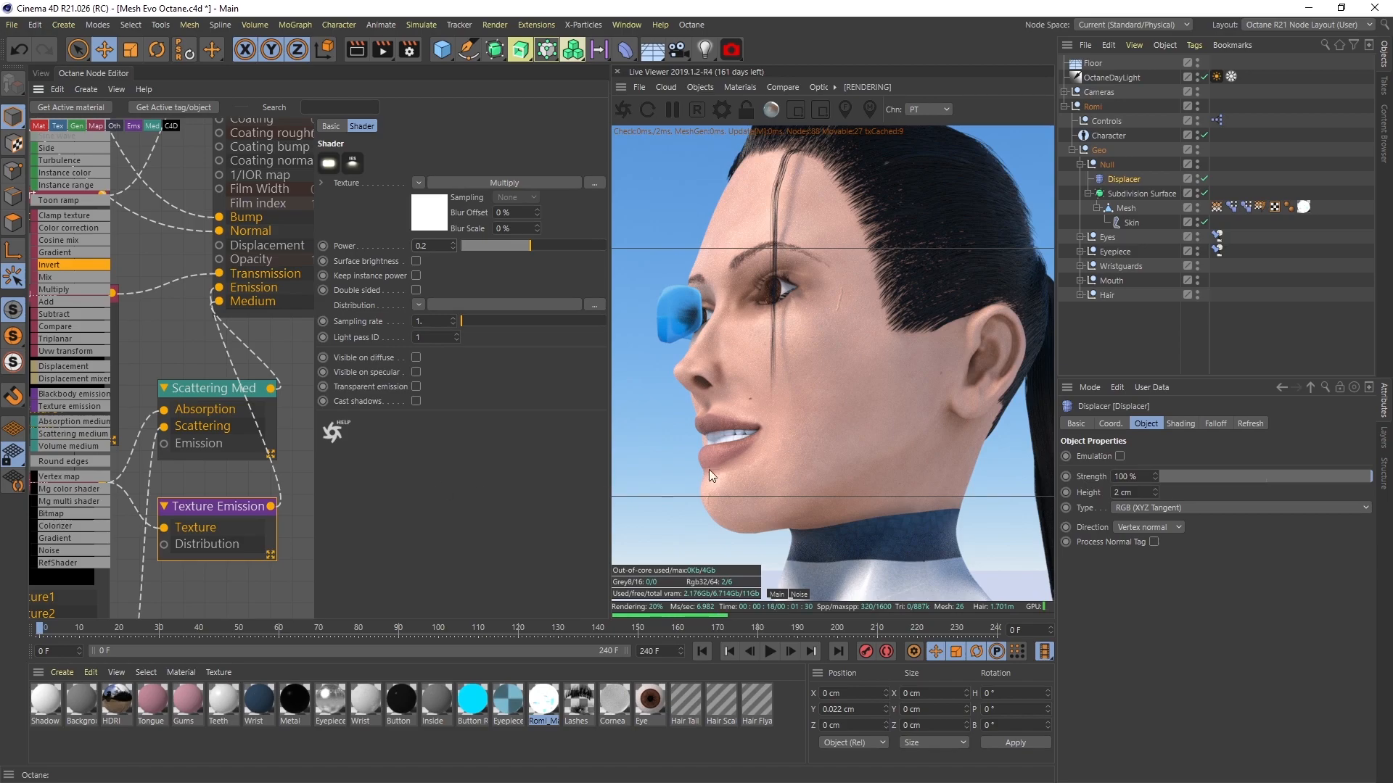
- Examine the rendered skin and suit on the full figure and on the head and upper body
{"action": "left_click_drag", "start_coordinate": [796, 369], "coordinate": [871, 384]}
{"action": "right_click_drag", "start_coordinate": [870, 385], "coordinate": [519, 603]}
{"action": "left_click_drag", "start_coordinate": [830, 417], "coordinate": [757, 453]}
{"action": "right_click_drag", "start_coordinate": [757, 453], "coordinate": [941, 365]}
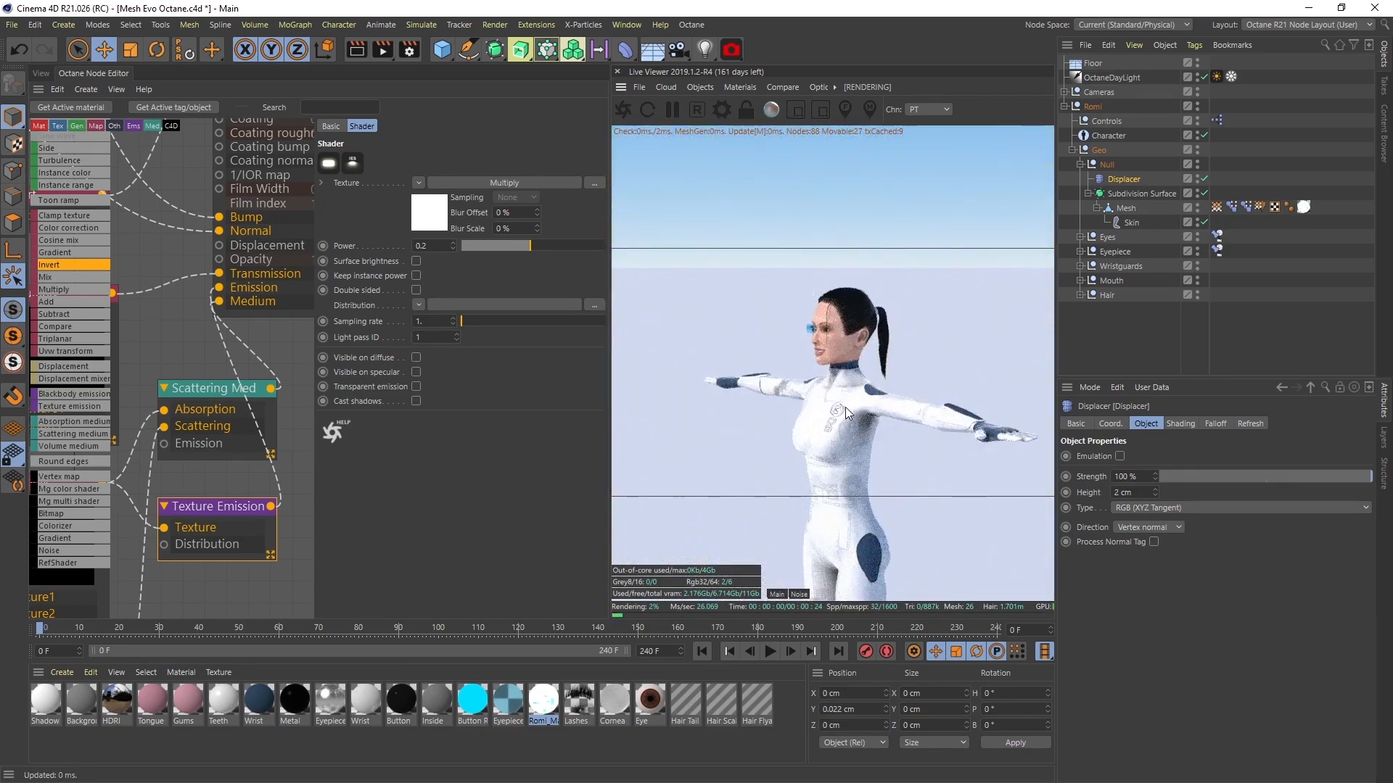
{"action": "middle_click_drag", "start_coordinate": [811, 422], "coordinate": [820, 363]}
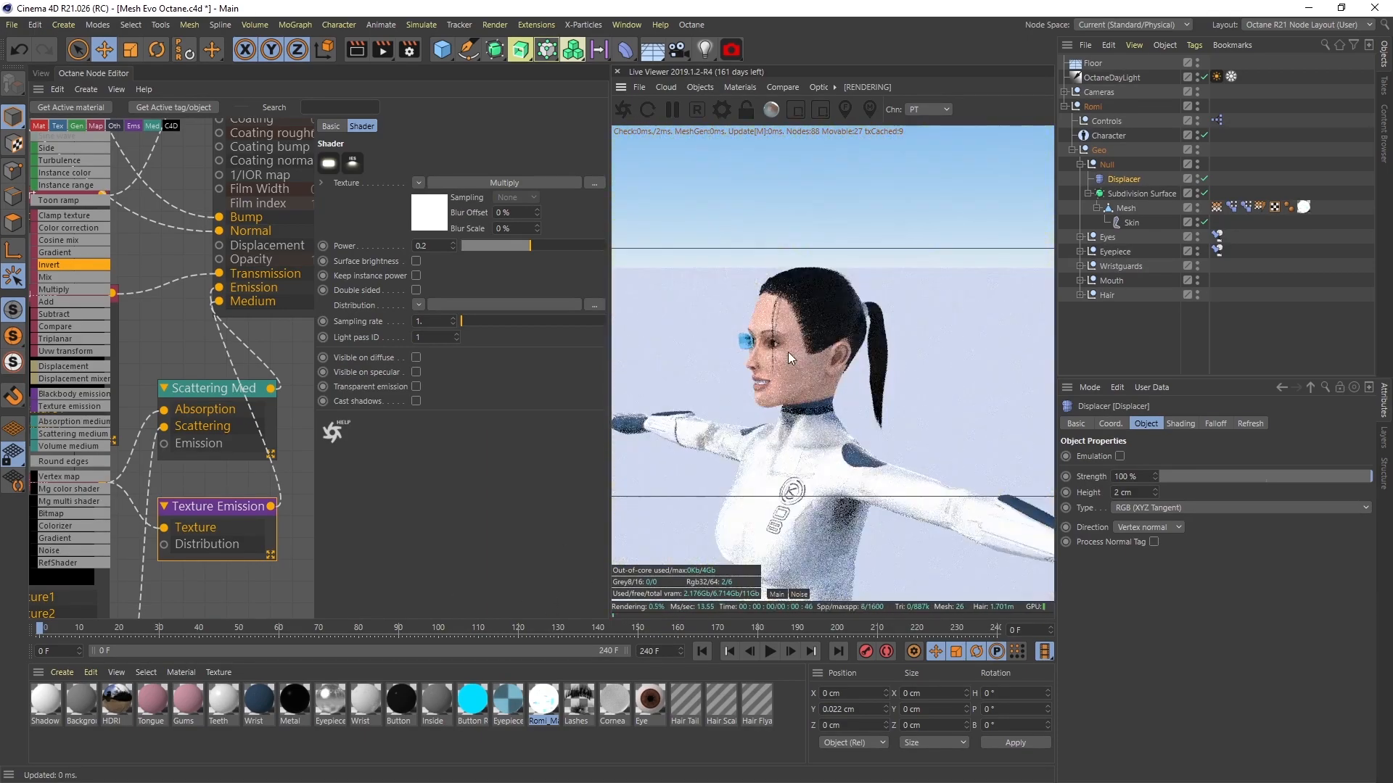
{"action": "scroll", "coordinate": [820, 363], "scroll_direction": "up", "scroll_amount": 3}
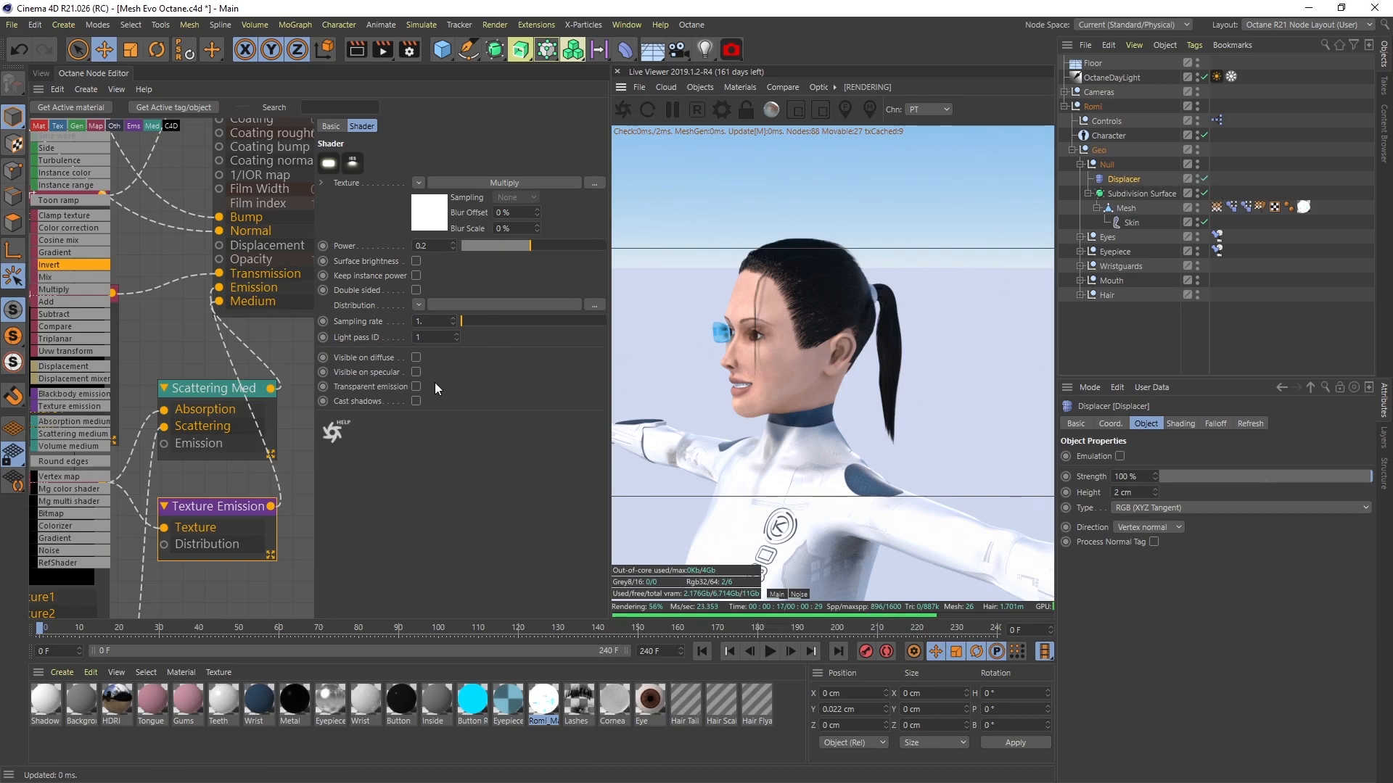
- Examine how the Multiply, Scattering Medium and Texture Emission nodes connect to Romi_Mat's transmission, emission and medium inputs
{"action": "scroll", "coordinate": [174, 355], "scroll_direction": "down", "scroll_amount": 4}
{"action": "middle_click_drag", "start_coordinate": [132, 449], "coordinate": [244, 382]}
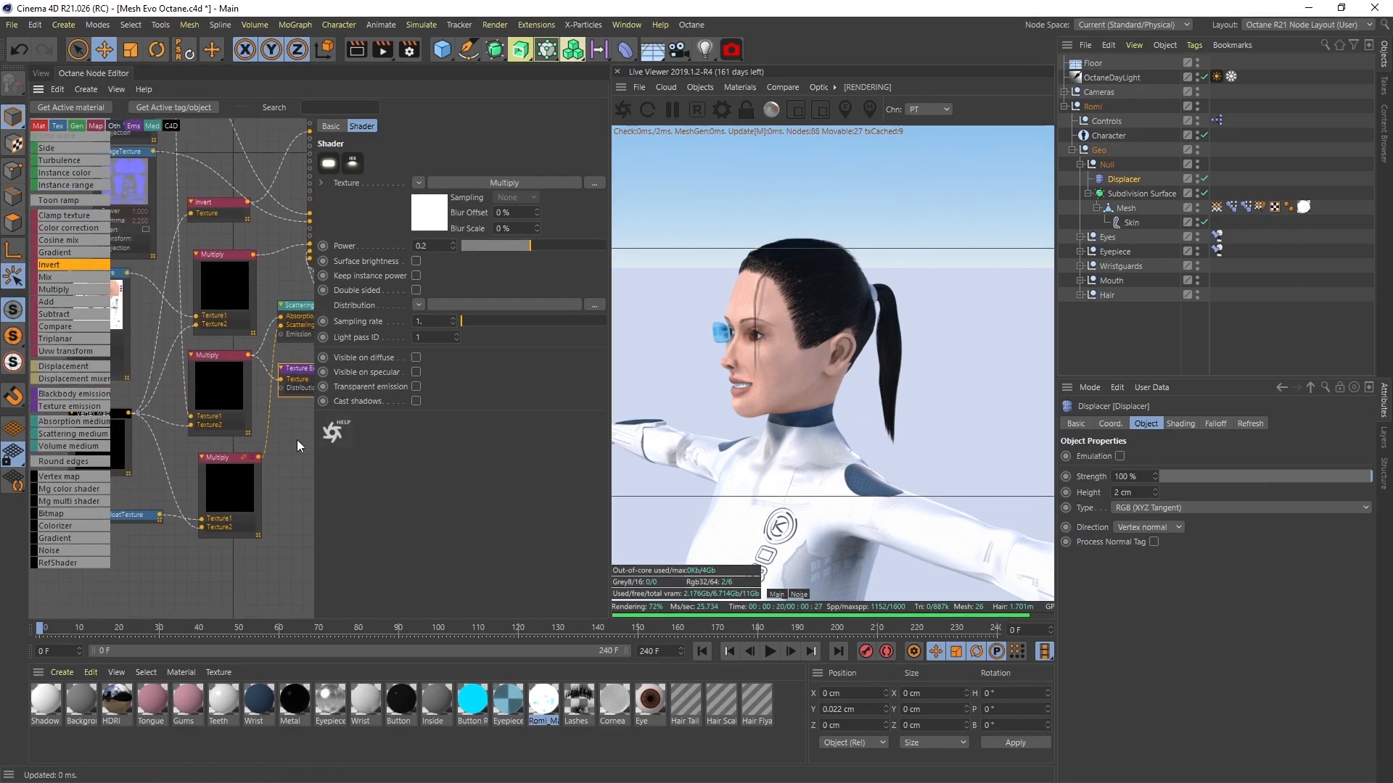
{"action": "middle_click_drag", "start_coordinate": [233, 443], "coordinate": [297, 476]}
{"action": "middle_click_drag", "start_coordinate": [250, 363], "coordinate": [163, 398]}
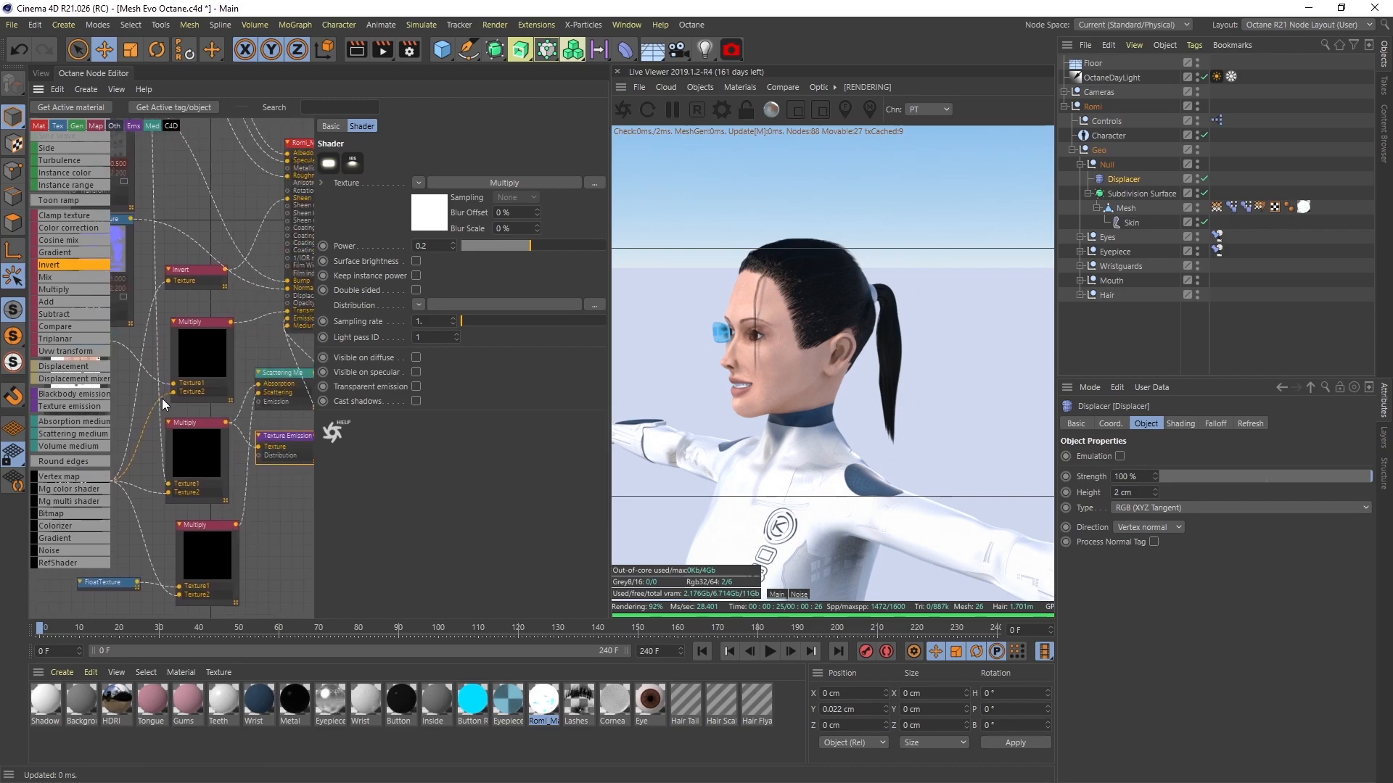
{"action": "scroll", "coordinate": [251, 459], "scroll_direction": "up", "scroll_amount": 3}
{"action": "middle_click_drag", "start_coordinate": [280, 496], "coordinate": [197, 551]}
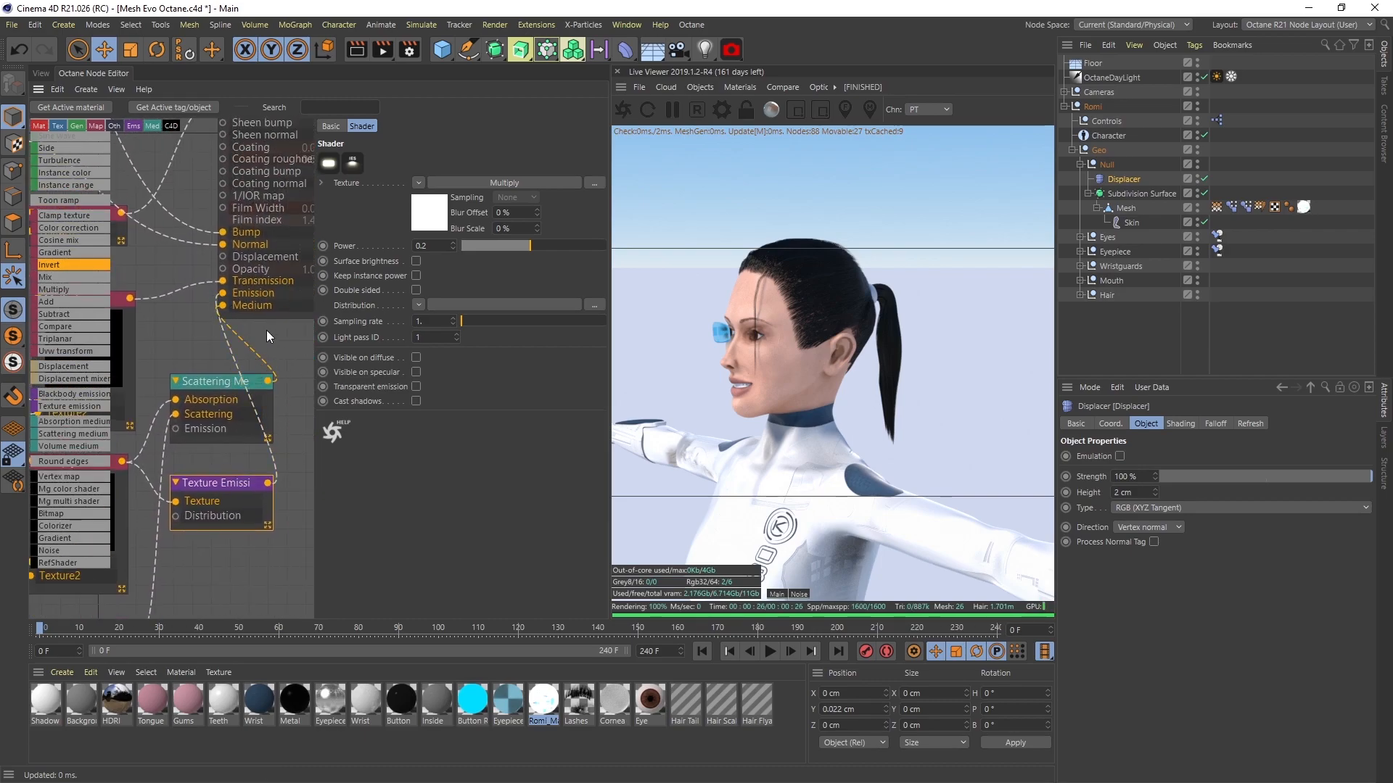
{"action": "middle_click_drag", "start_coordinate": [267, 329], "coordinate": [229, 523]}
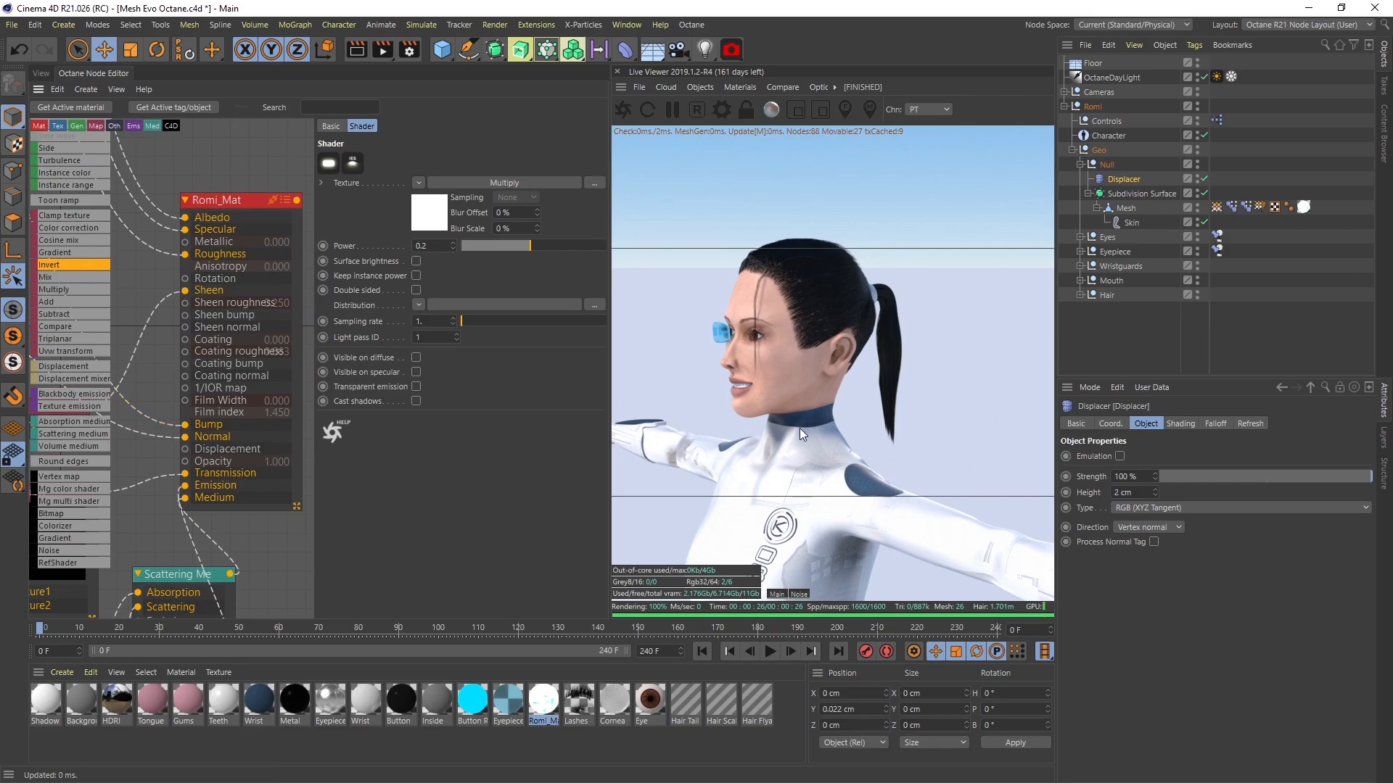